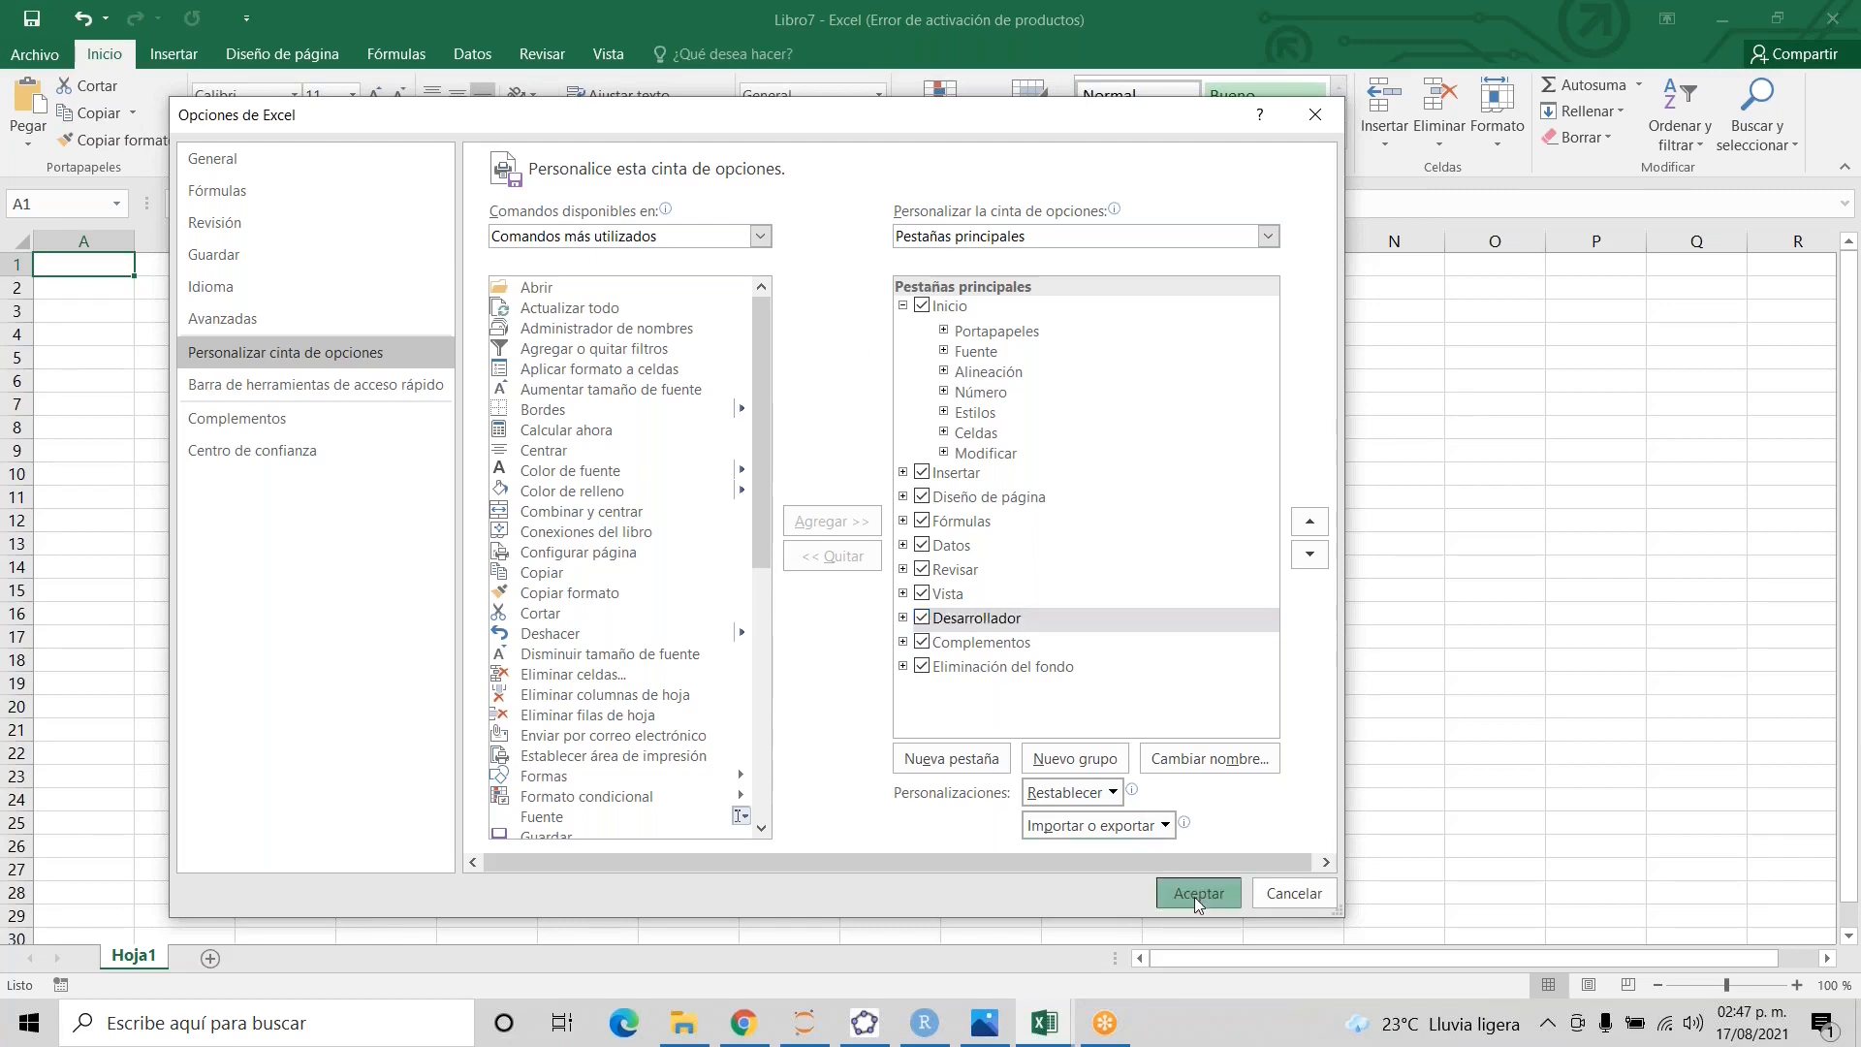
- Apply the ribbon customization with Desarrollador enabled and display the Desarrollador commands
left_click(1195, 897)
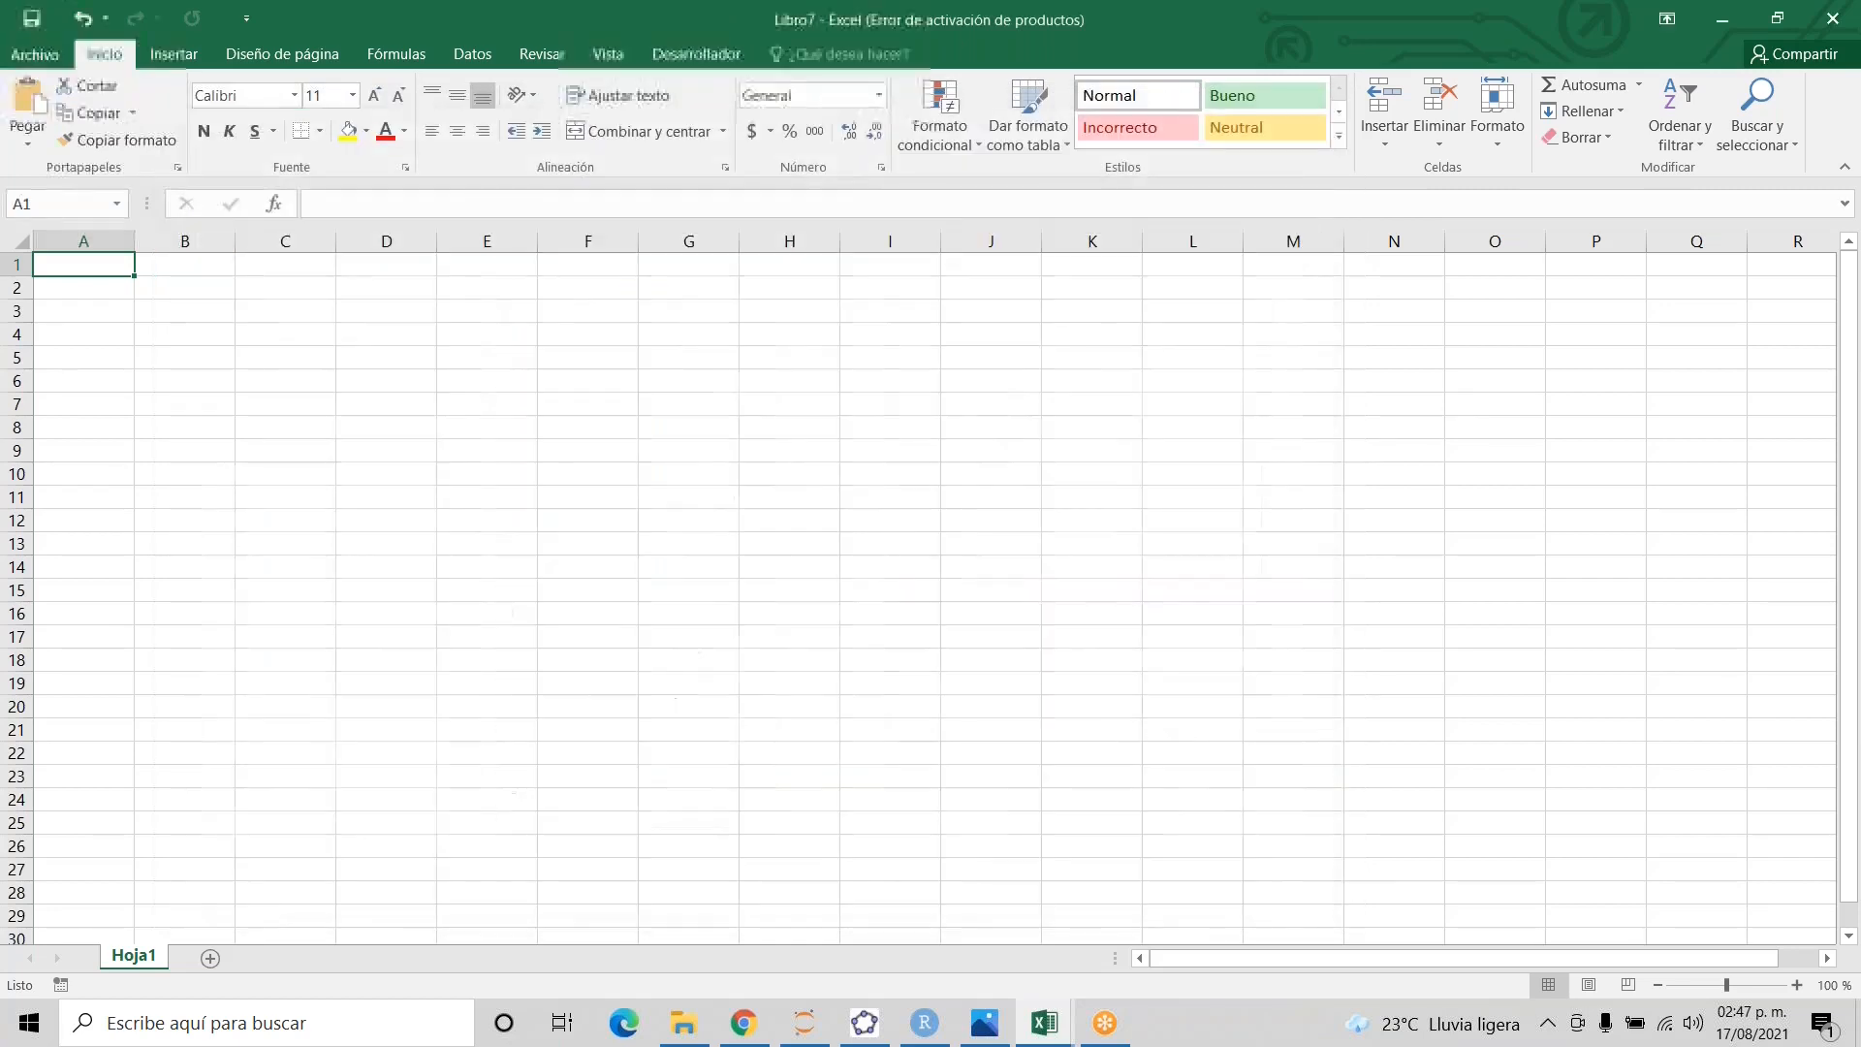
left_click(704, 54)
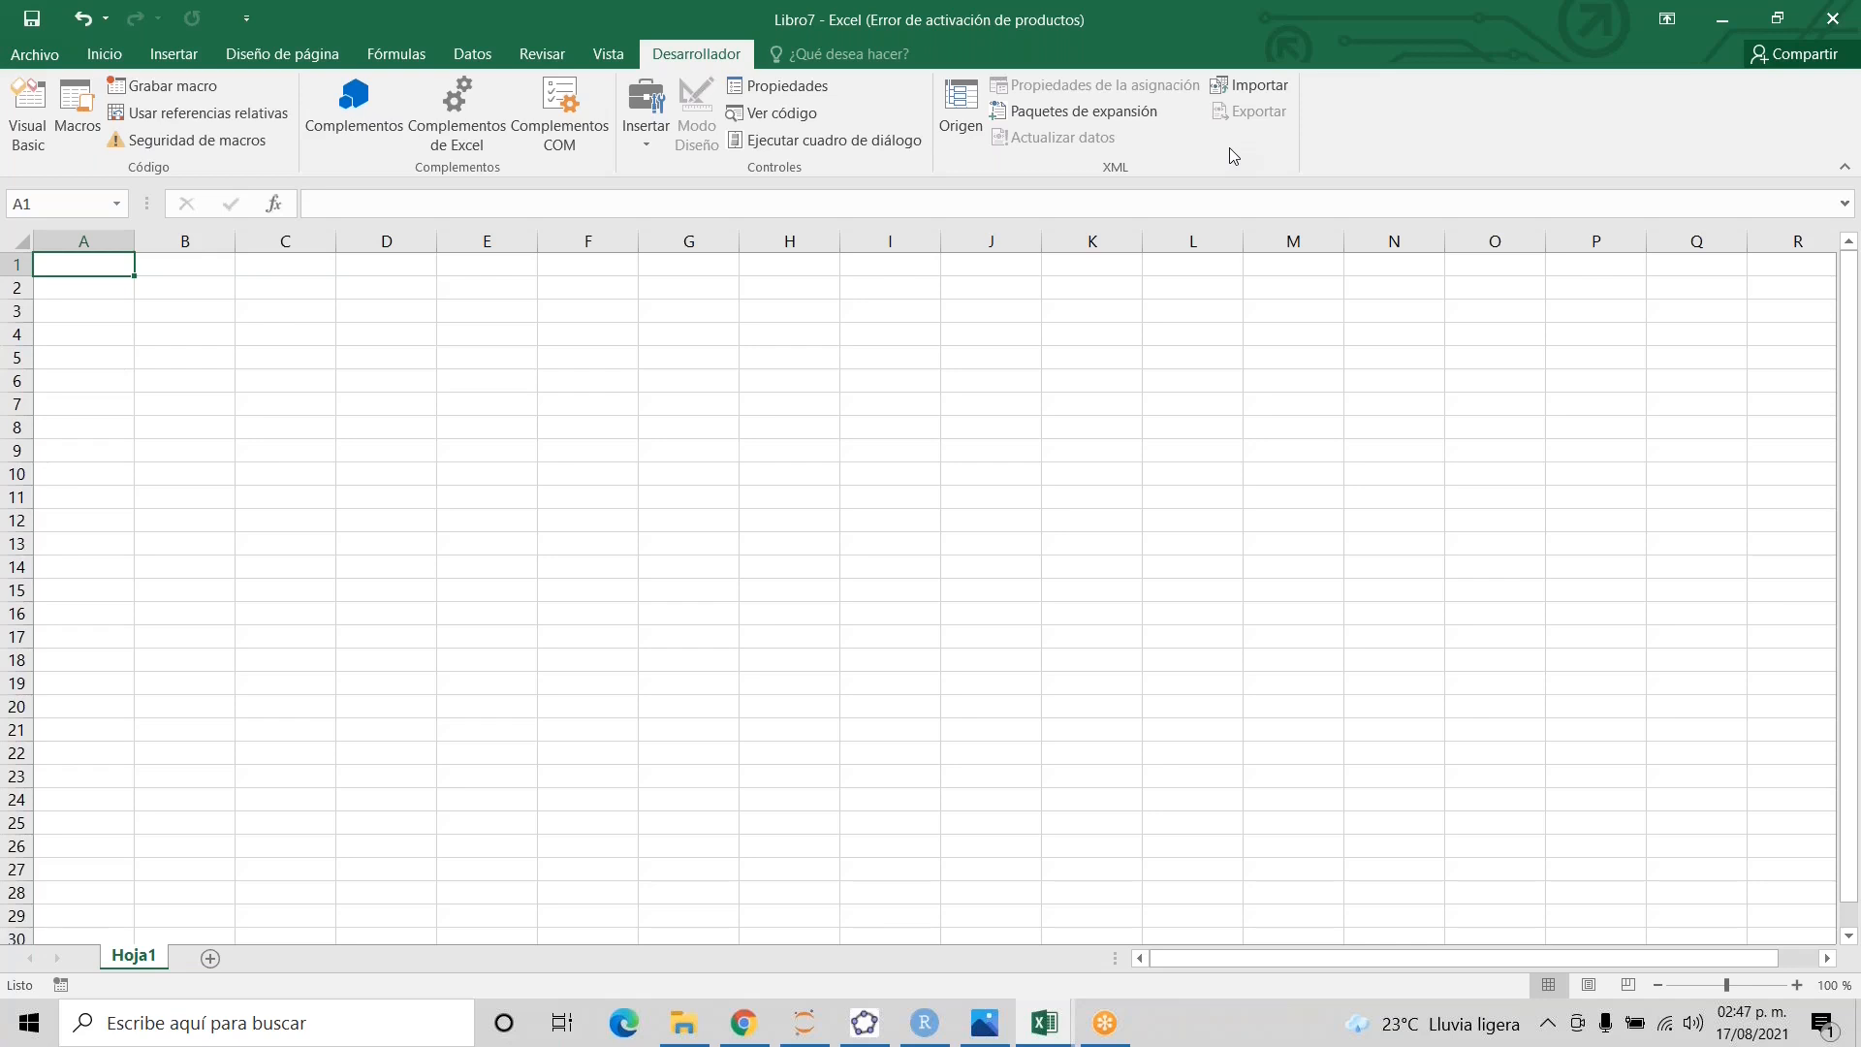
- Add five blank worksheets, Hoja2 to Hoja6, after Hoja1
left_click(209, 959)
left_click(281, 957)
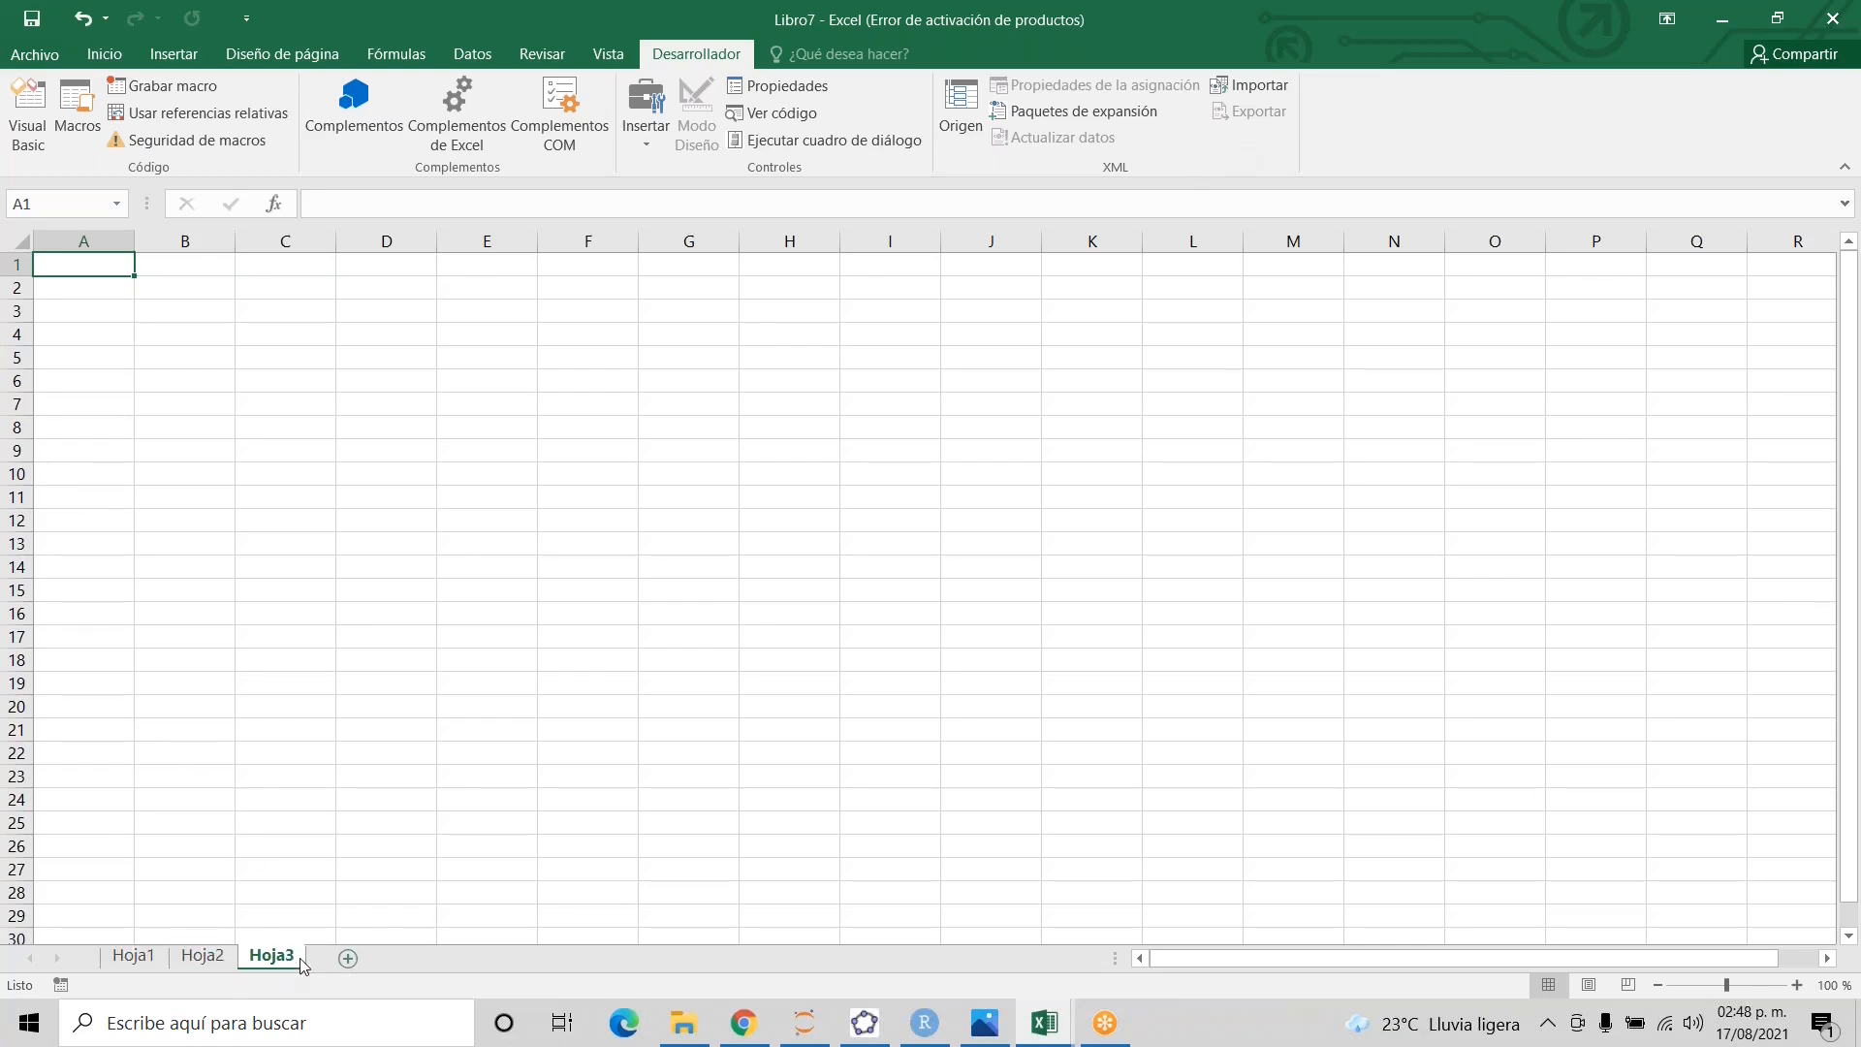
left_click(351, 958)
left_click(468, 958)
left_click(511, 958)
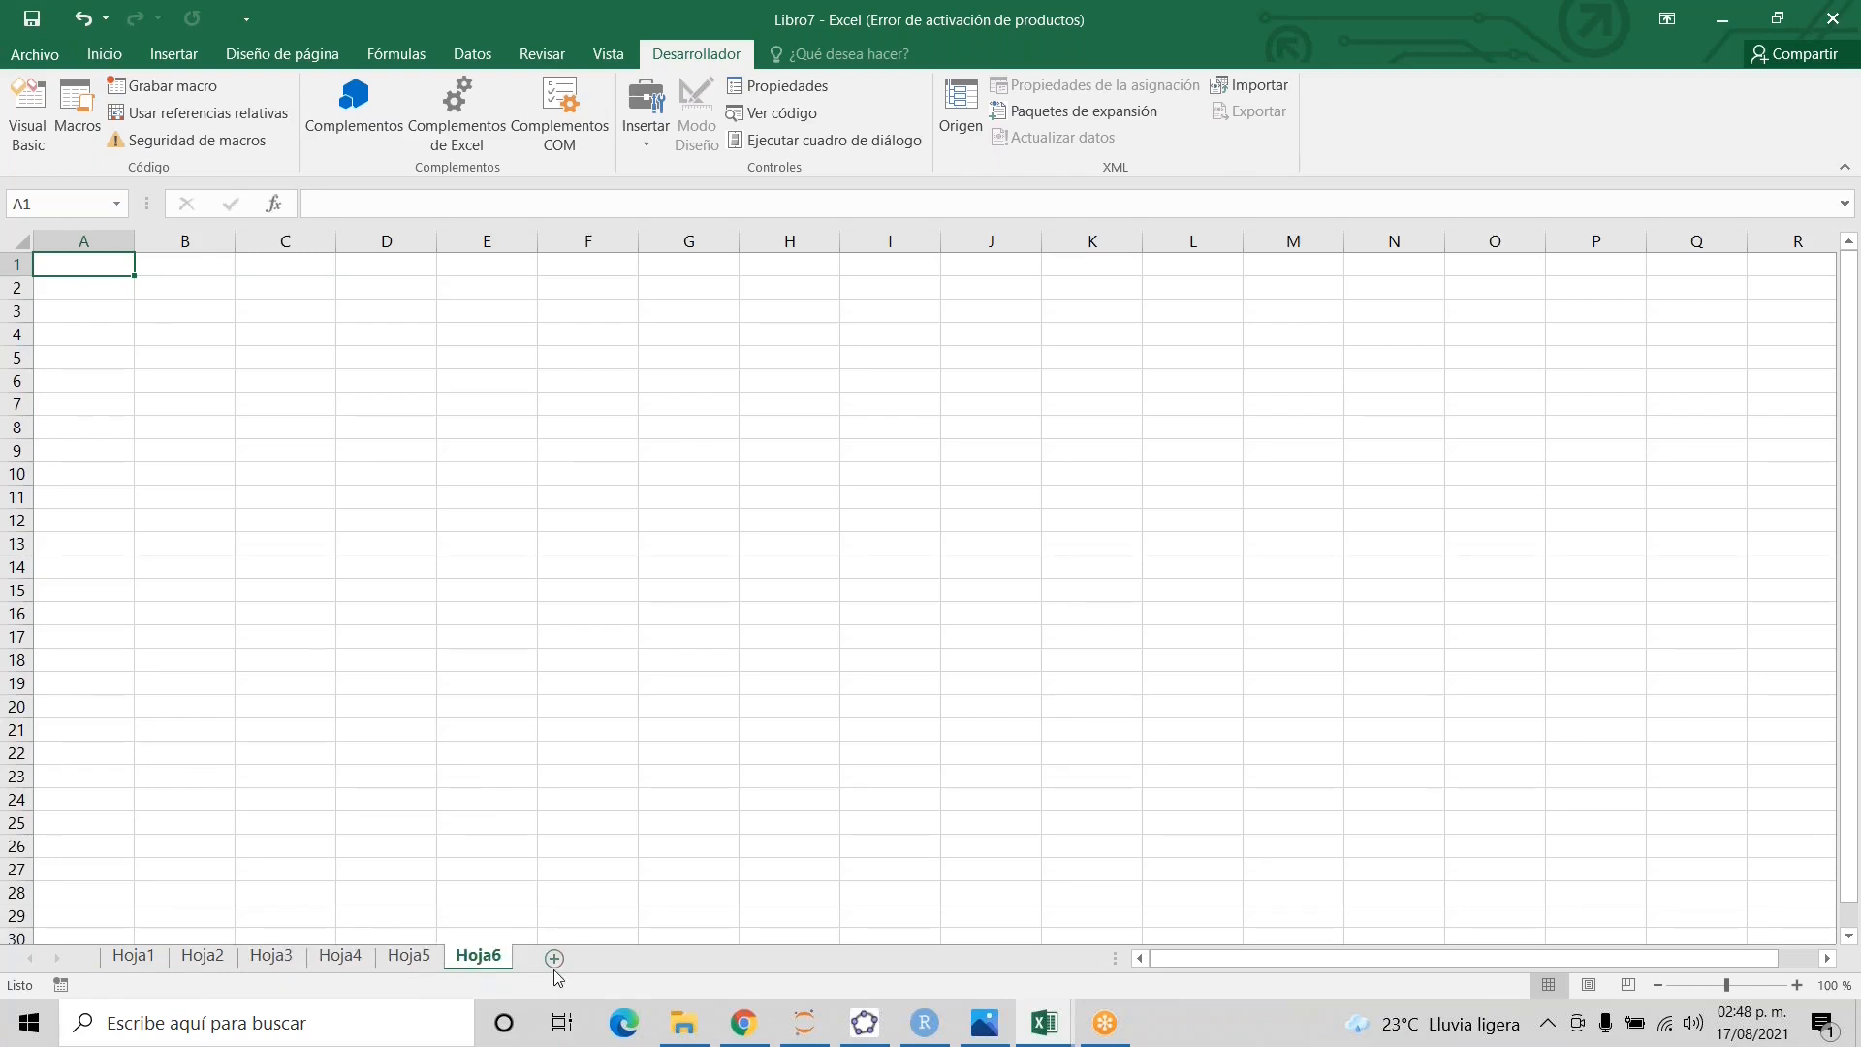
- Delete the worksheets Hoja2 through Hoja6 one by one, keeping only Hoja1
left_click(218, 959)
right_click(218, 961)
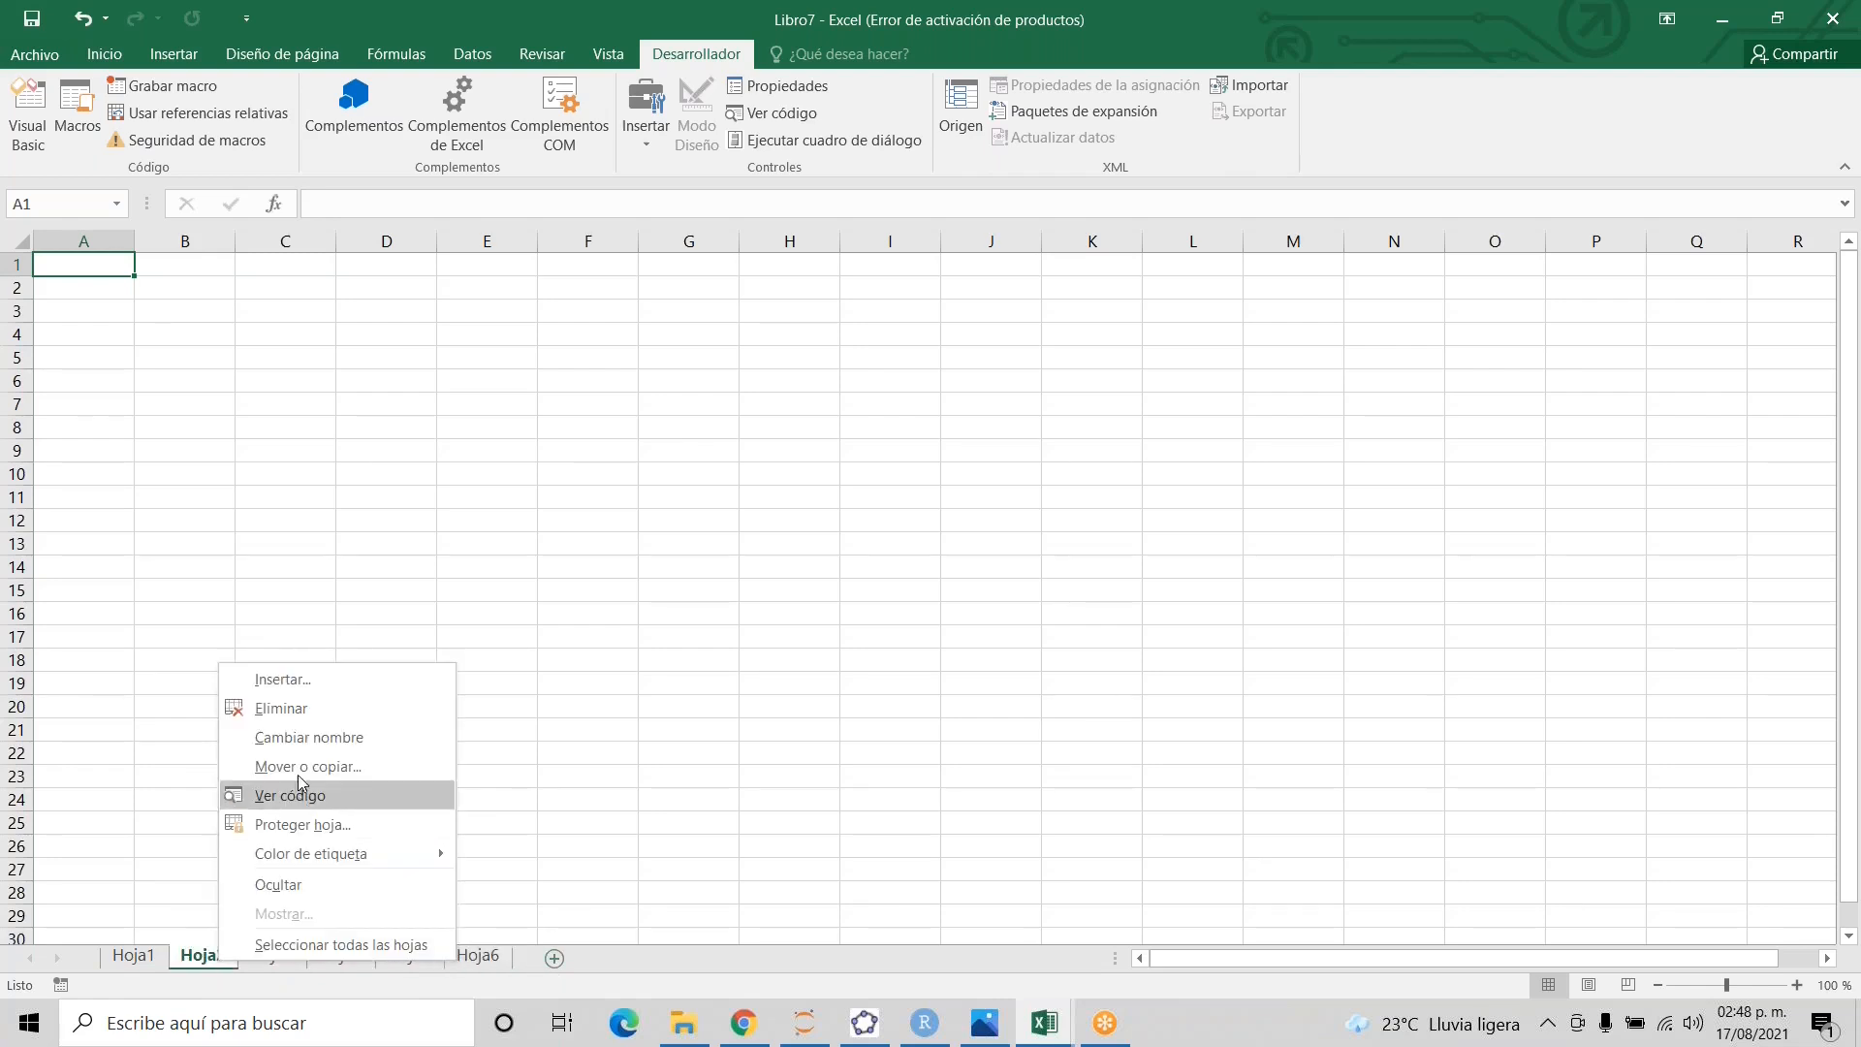
left_click(286, 708)
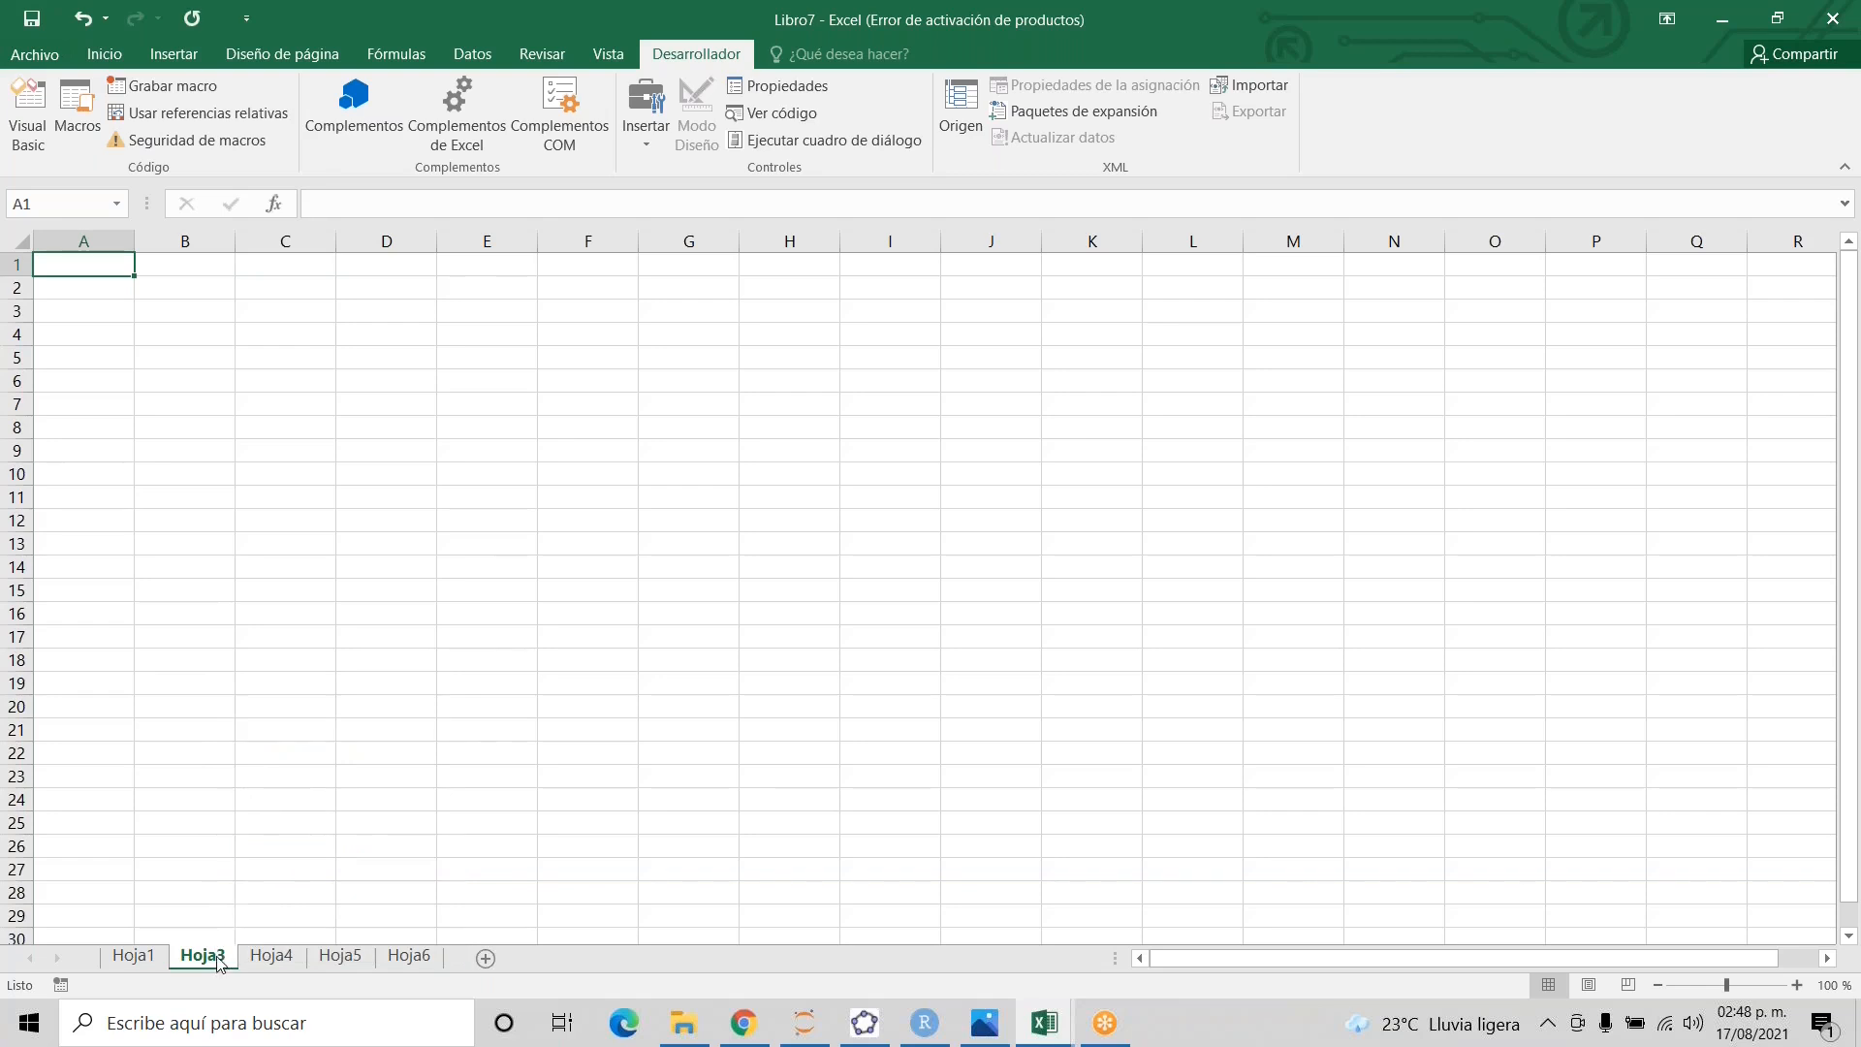
right_click(222, 959)
left_click(282, 710)
right_click(219, 961)
left_click(279, 710)
right_click(214, 959)
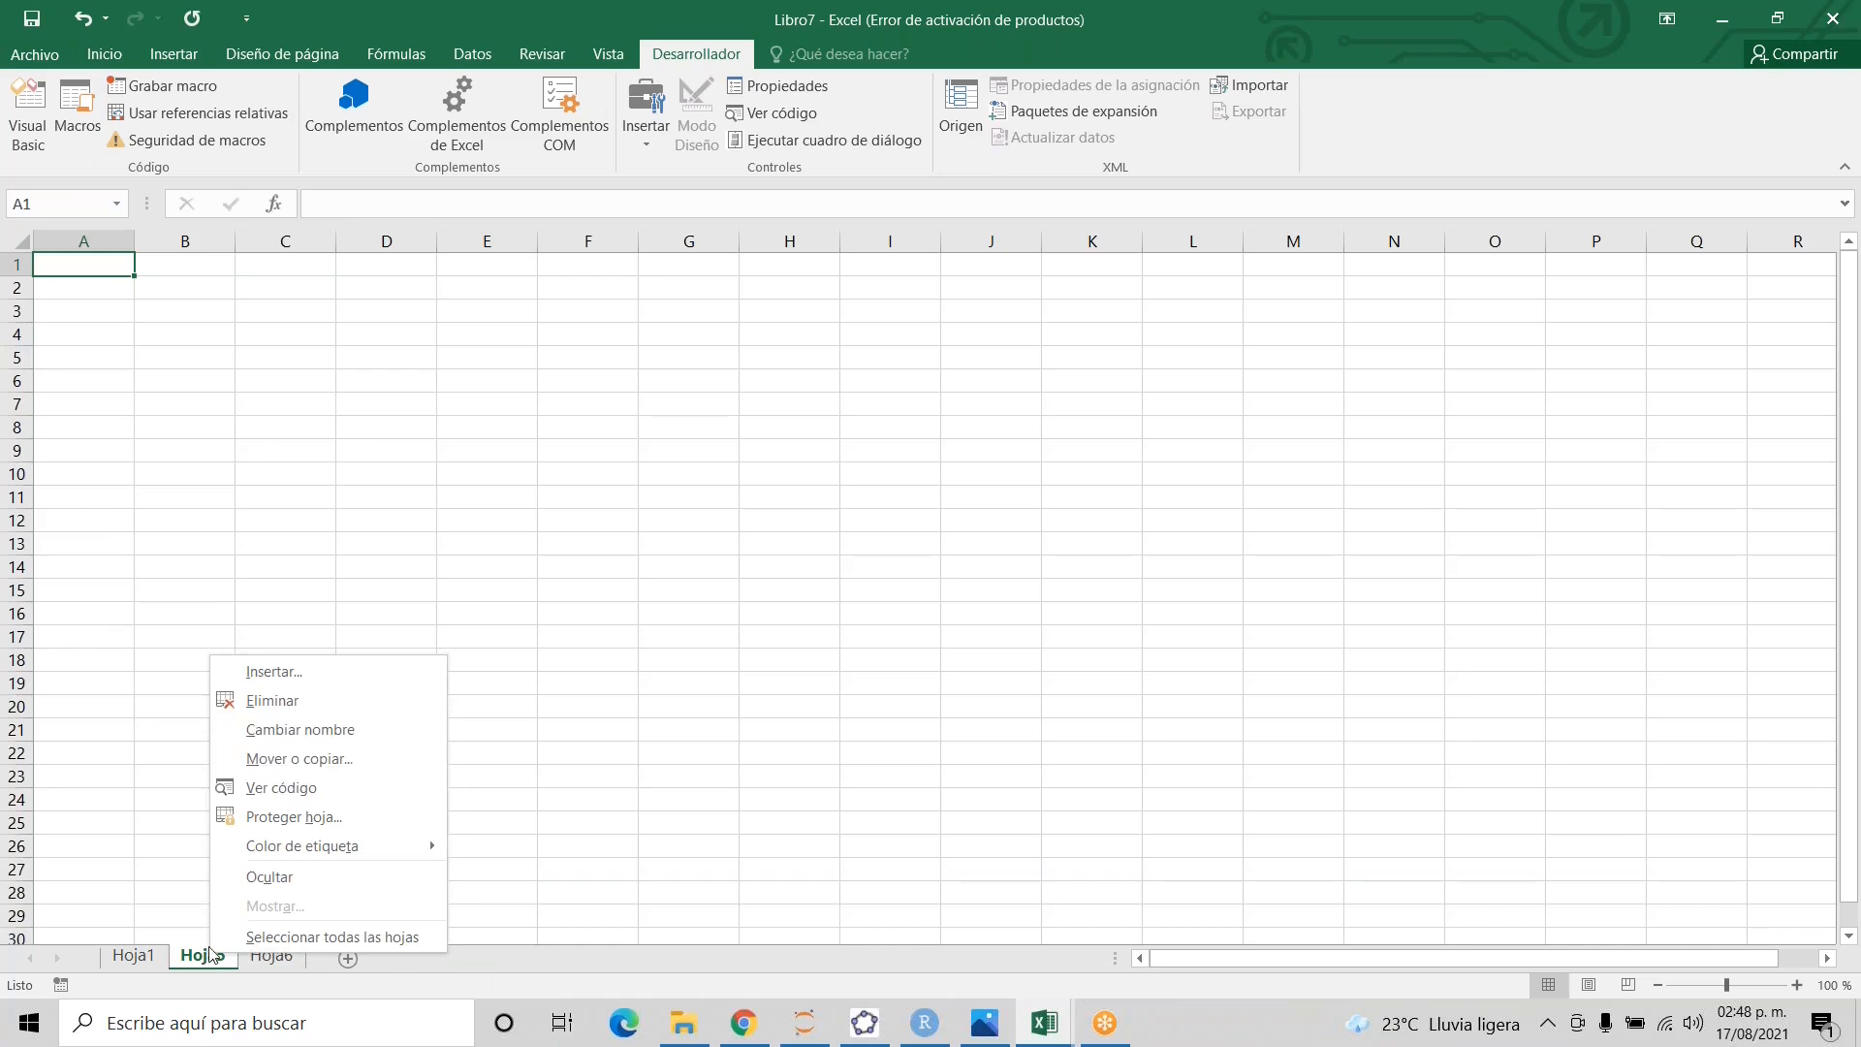
left_click(254, 701)
right_click(205, 962)
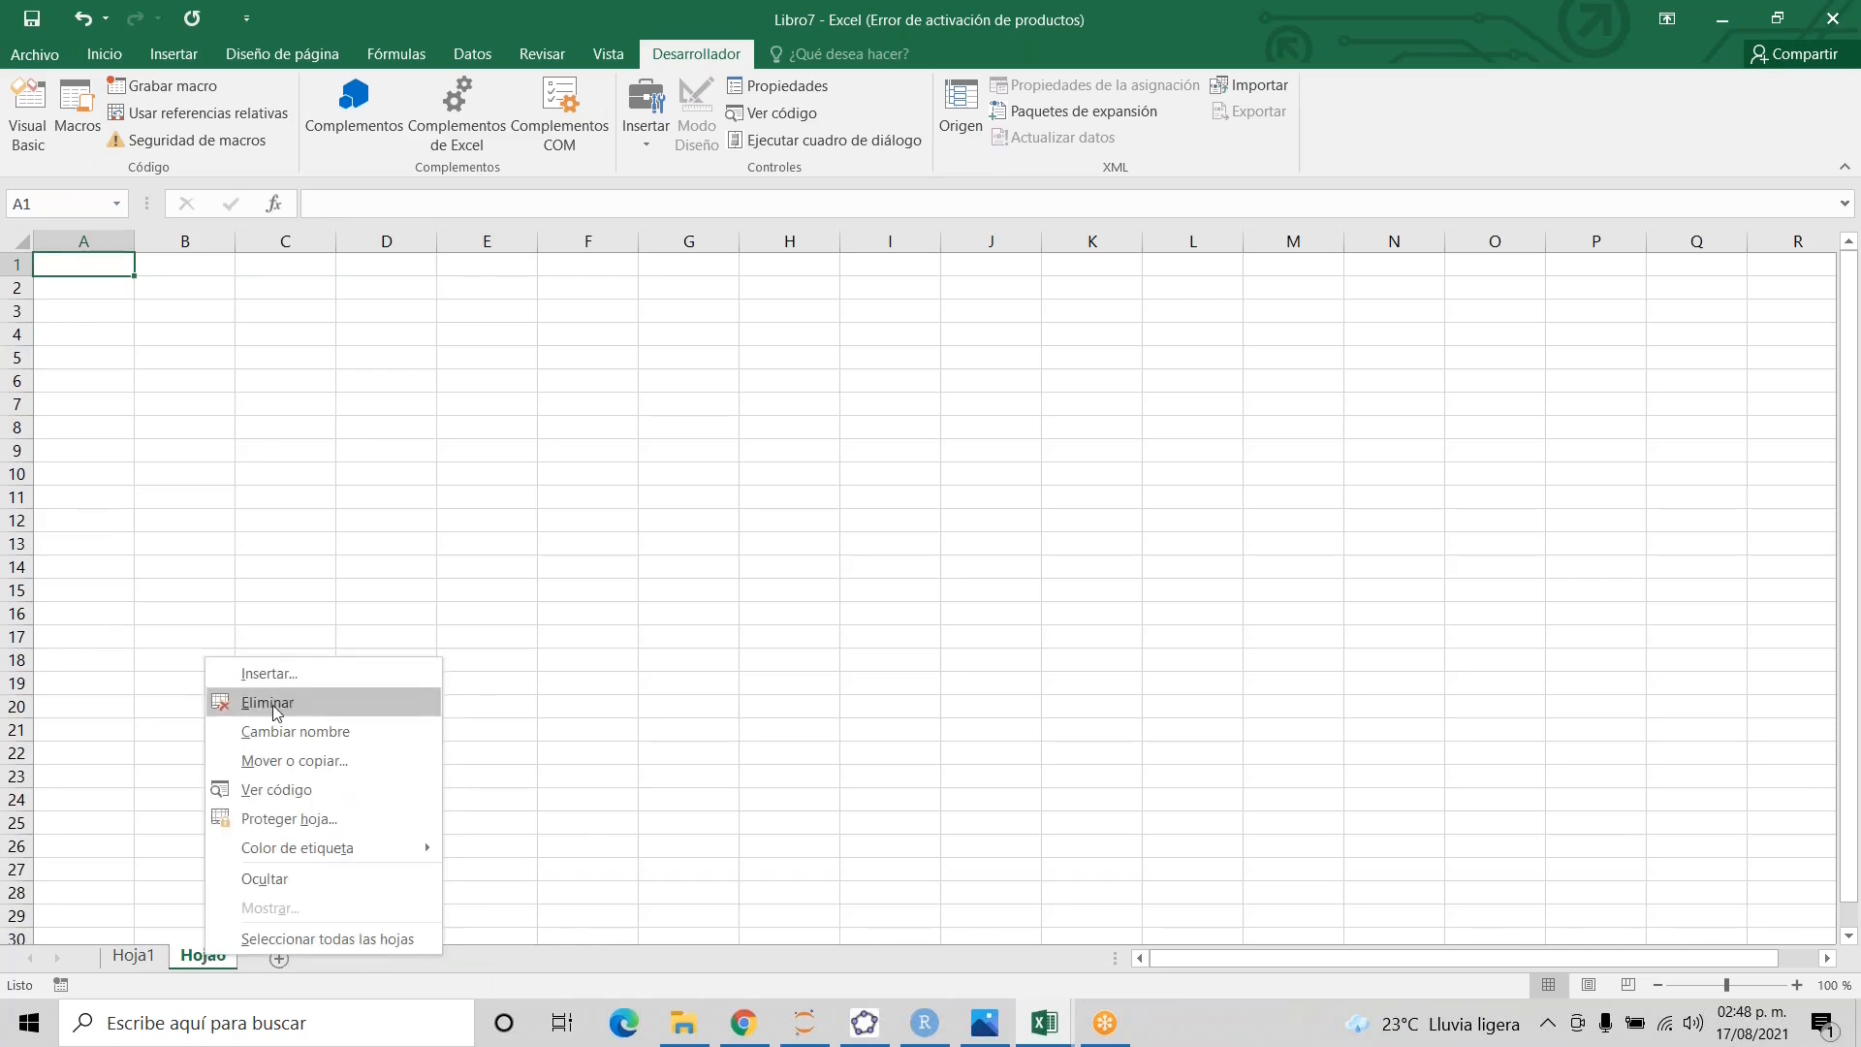
left_click(277, 702)
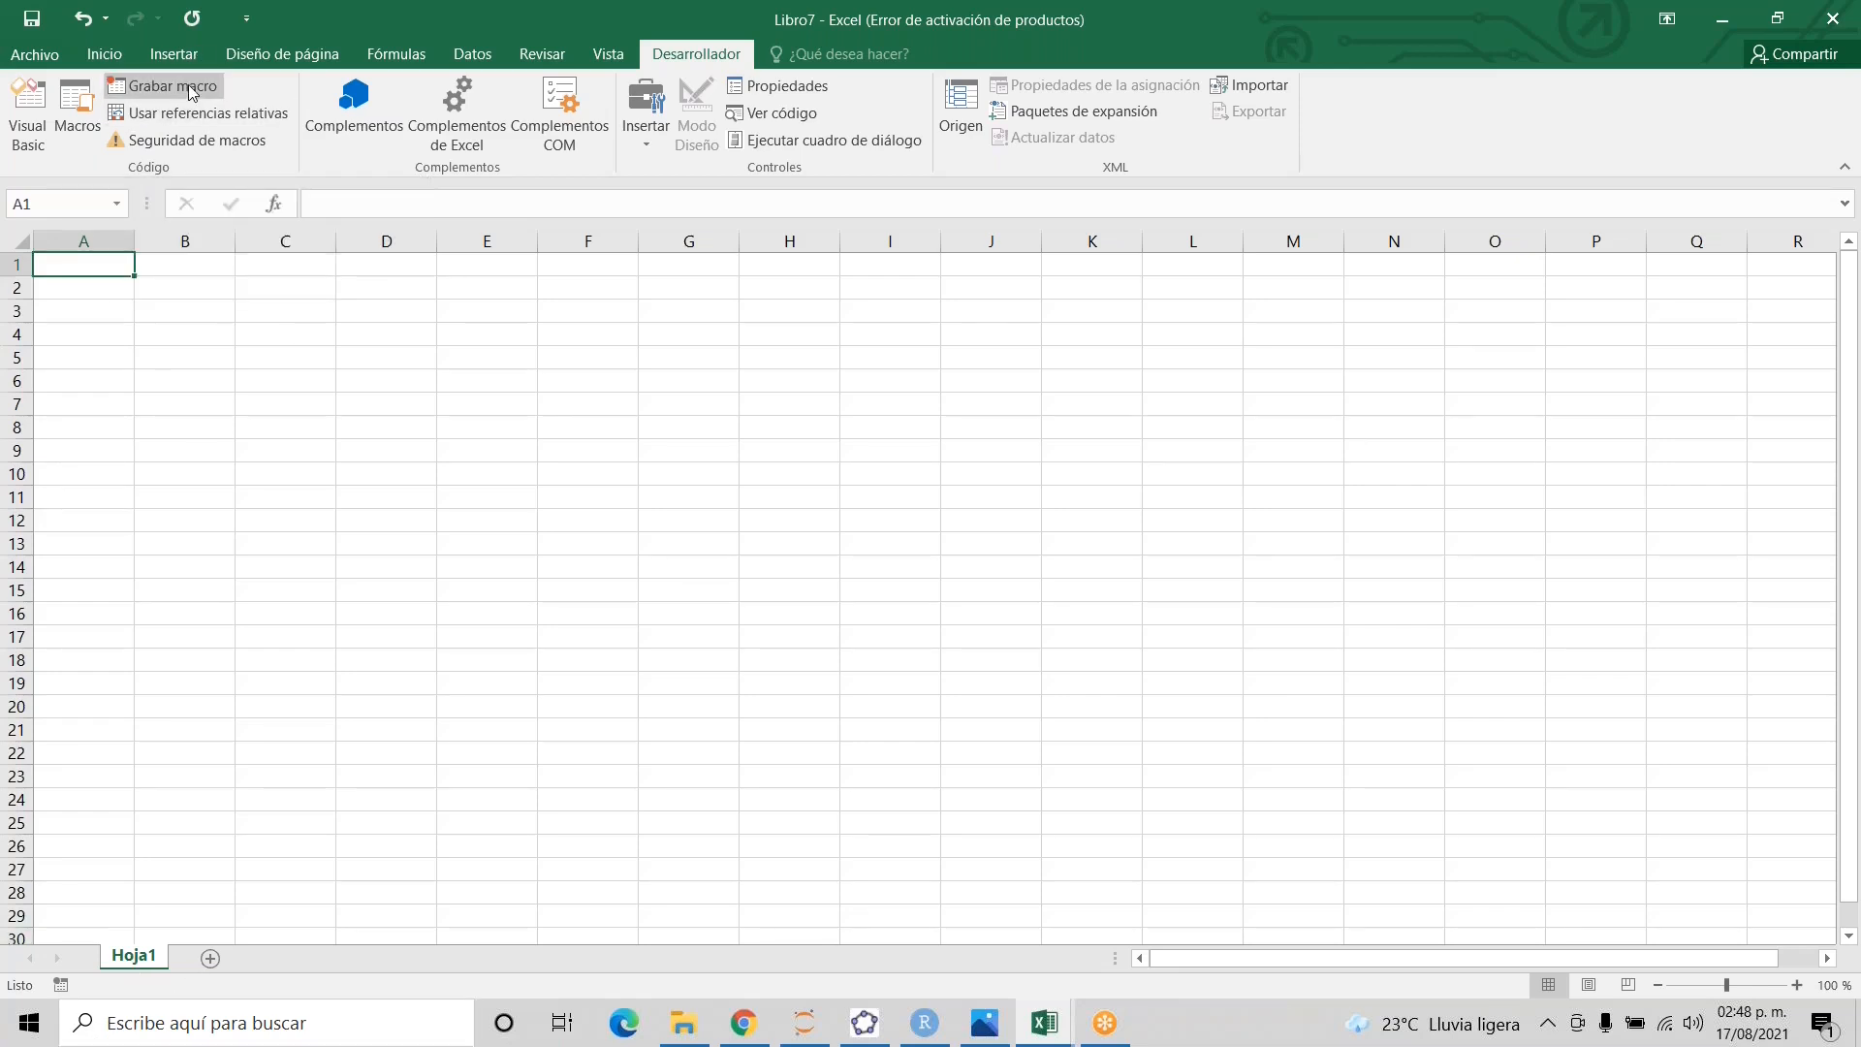
- Set up a new macro recording and name the macro mi_primer_macro
left_click(188, 91)
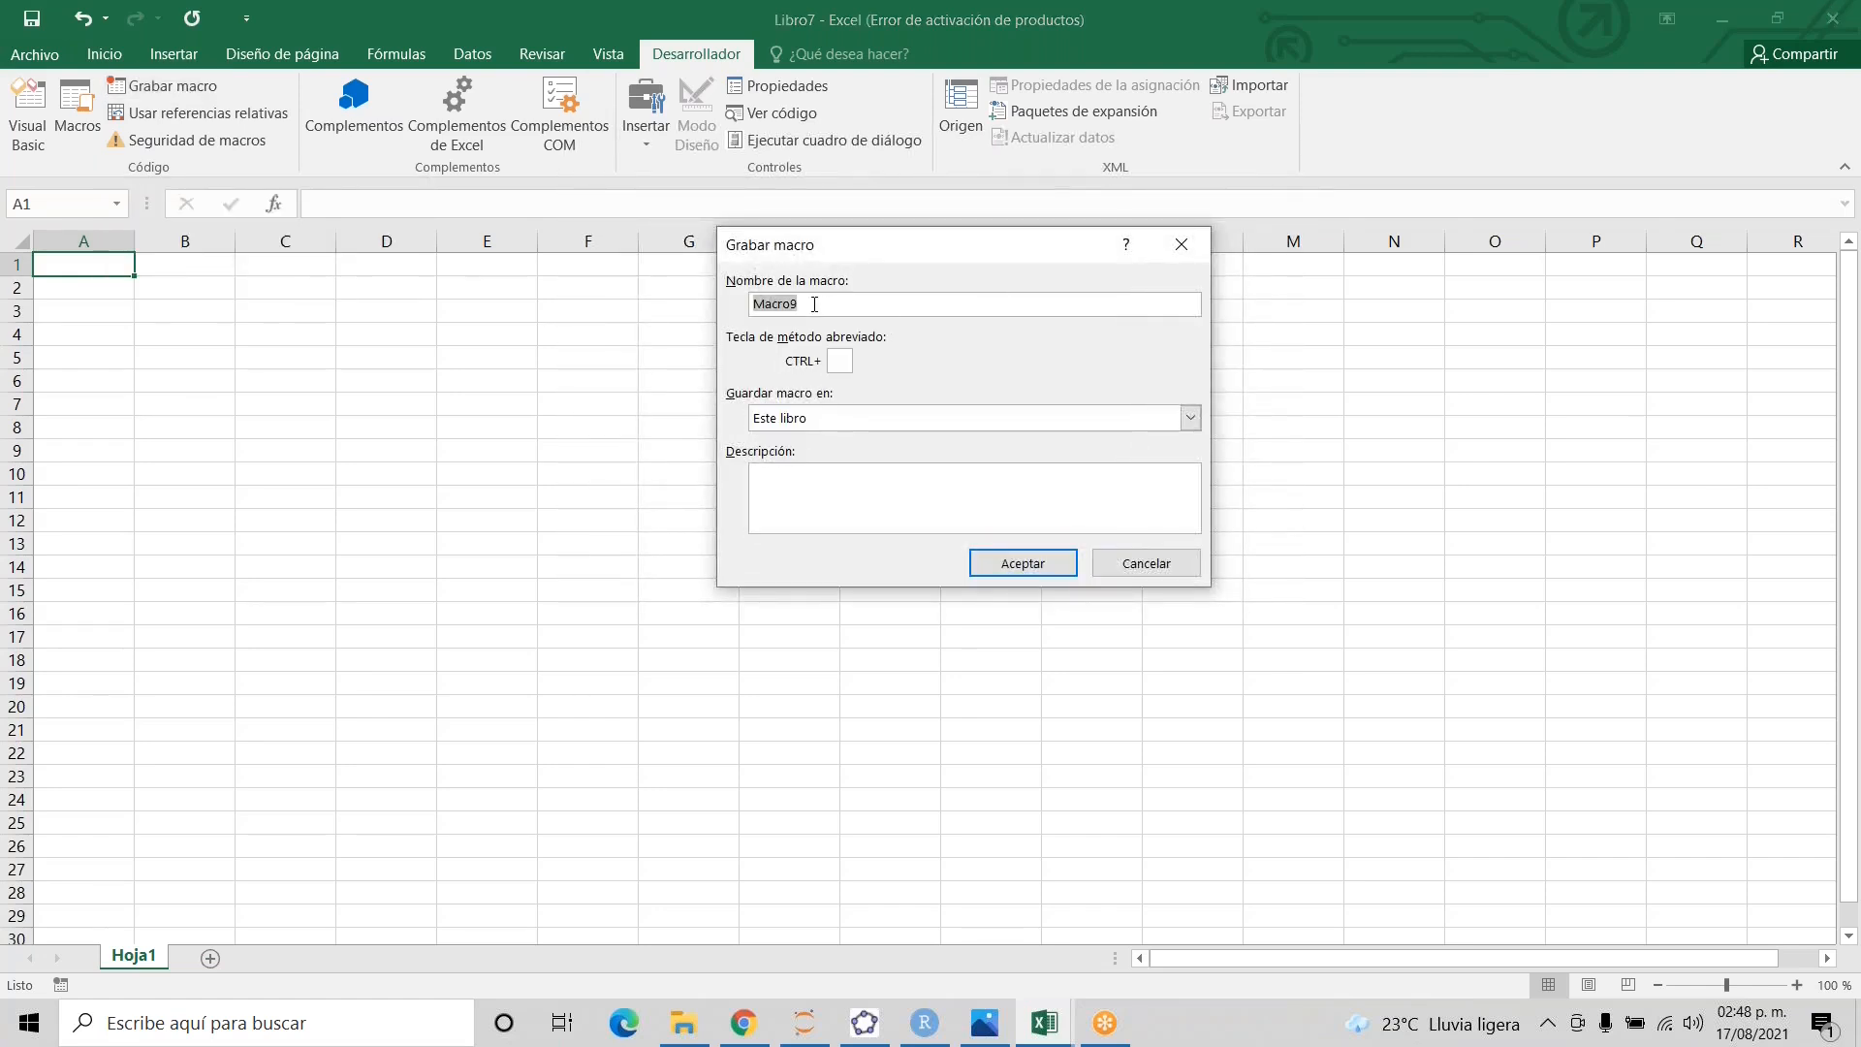
type("m")
type("i_primer_macro")
type("z")
key("BackSpace")
type("c")
- Store the macro in Este libro, describe it as "Esta macro sirve para crear hojas nuevas", and start recording
left_click(1188, 424)
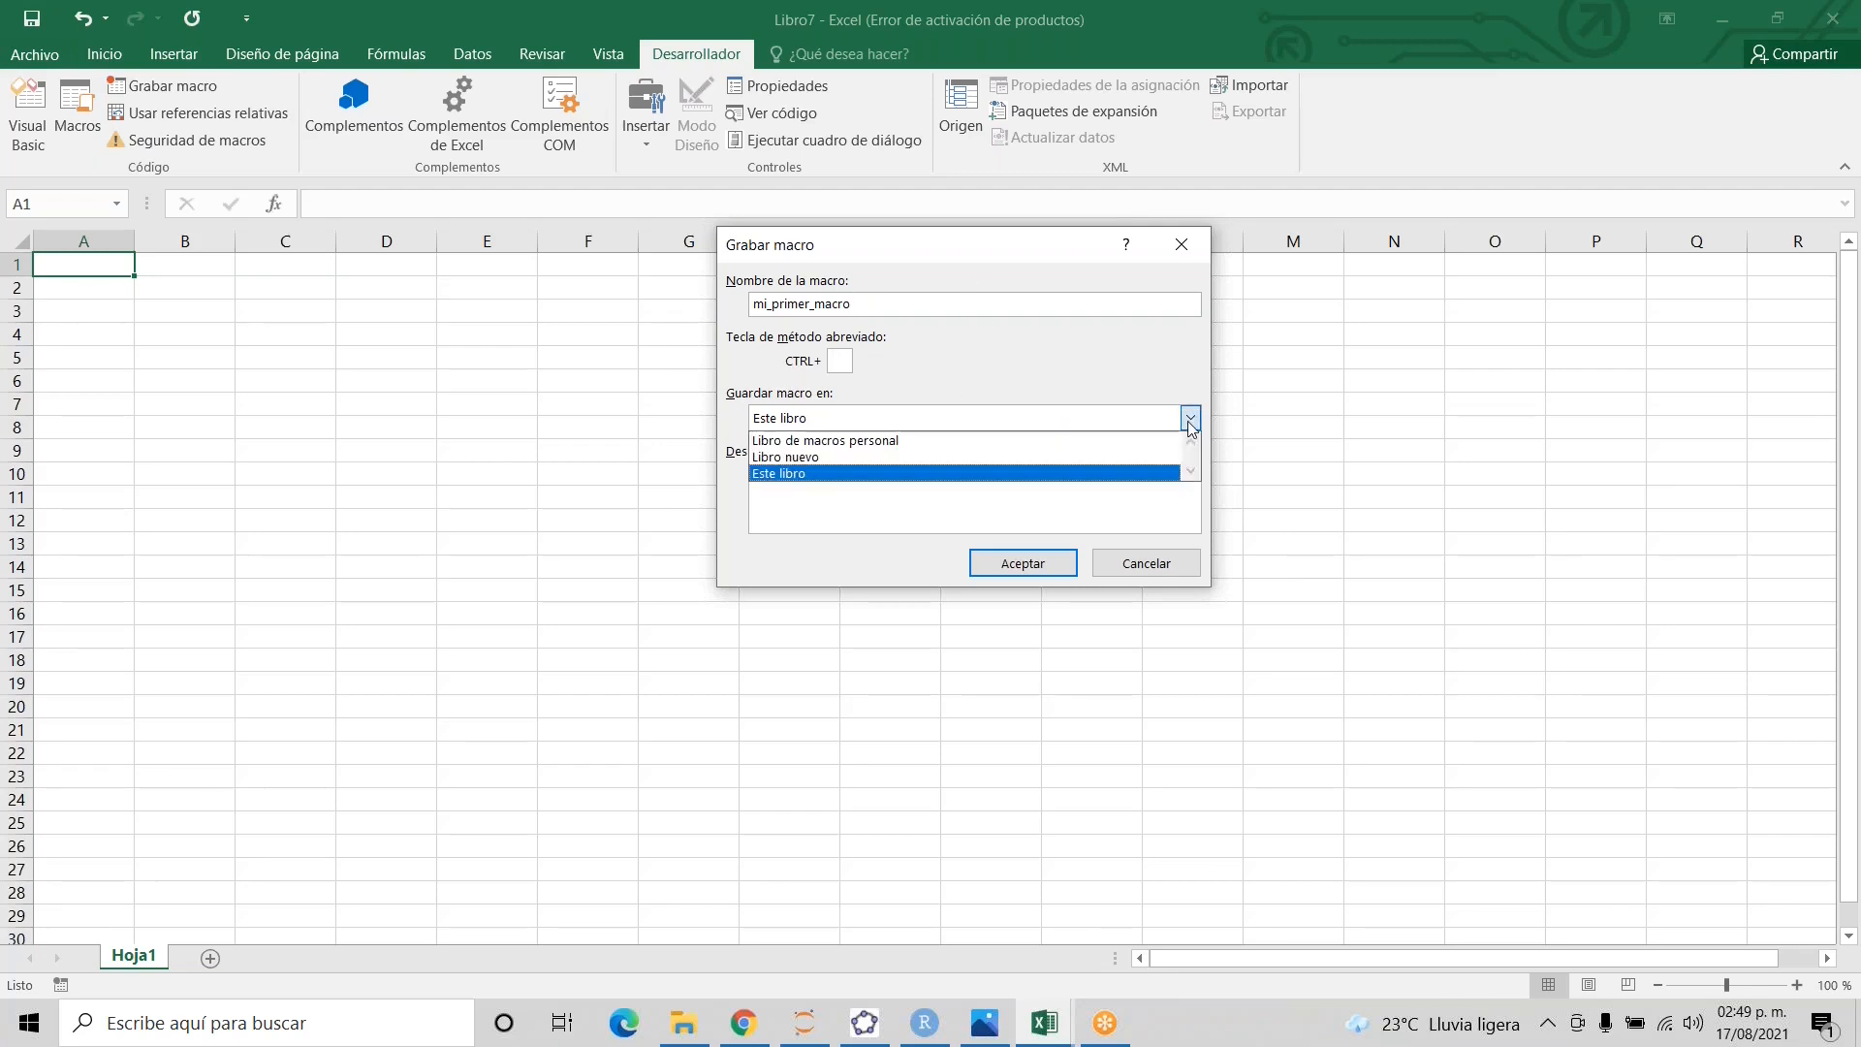
left_click(797, 479)
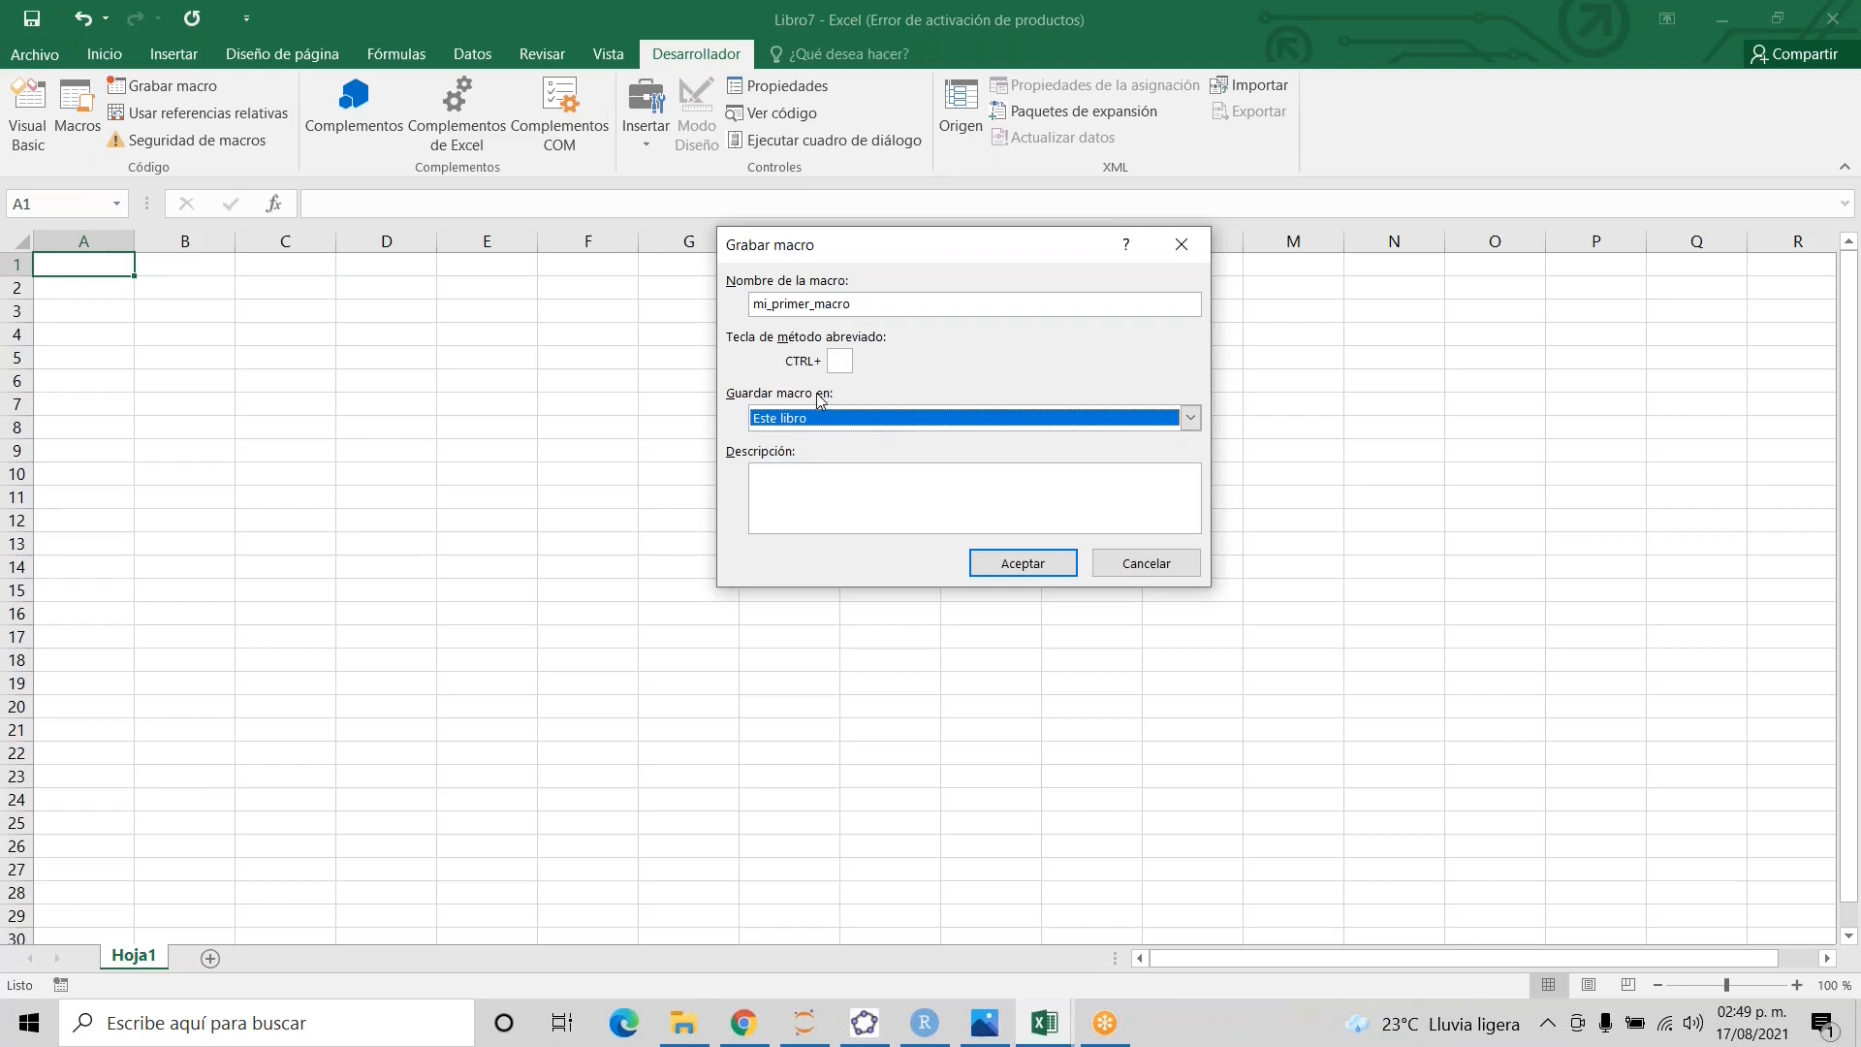
left_click(856, 483)
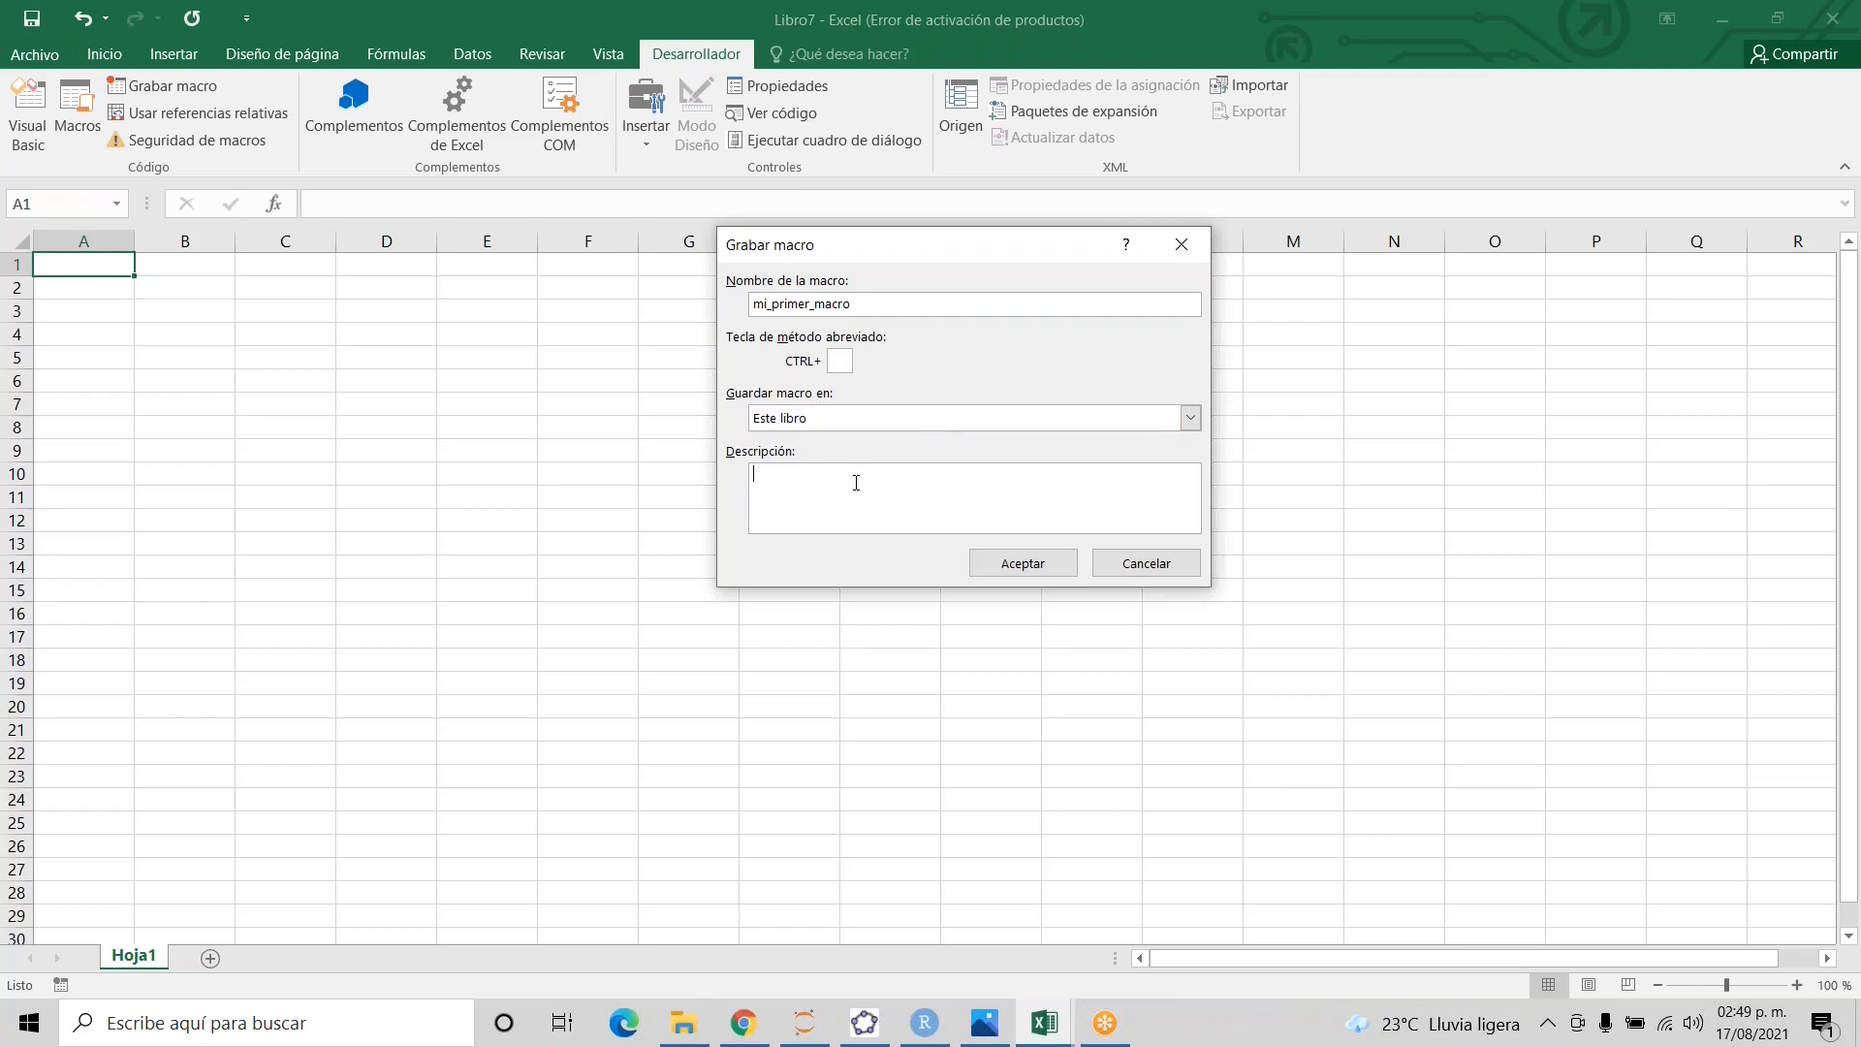
type("Esta macro sirve para ")
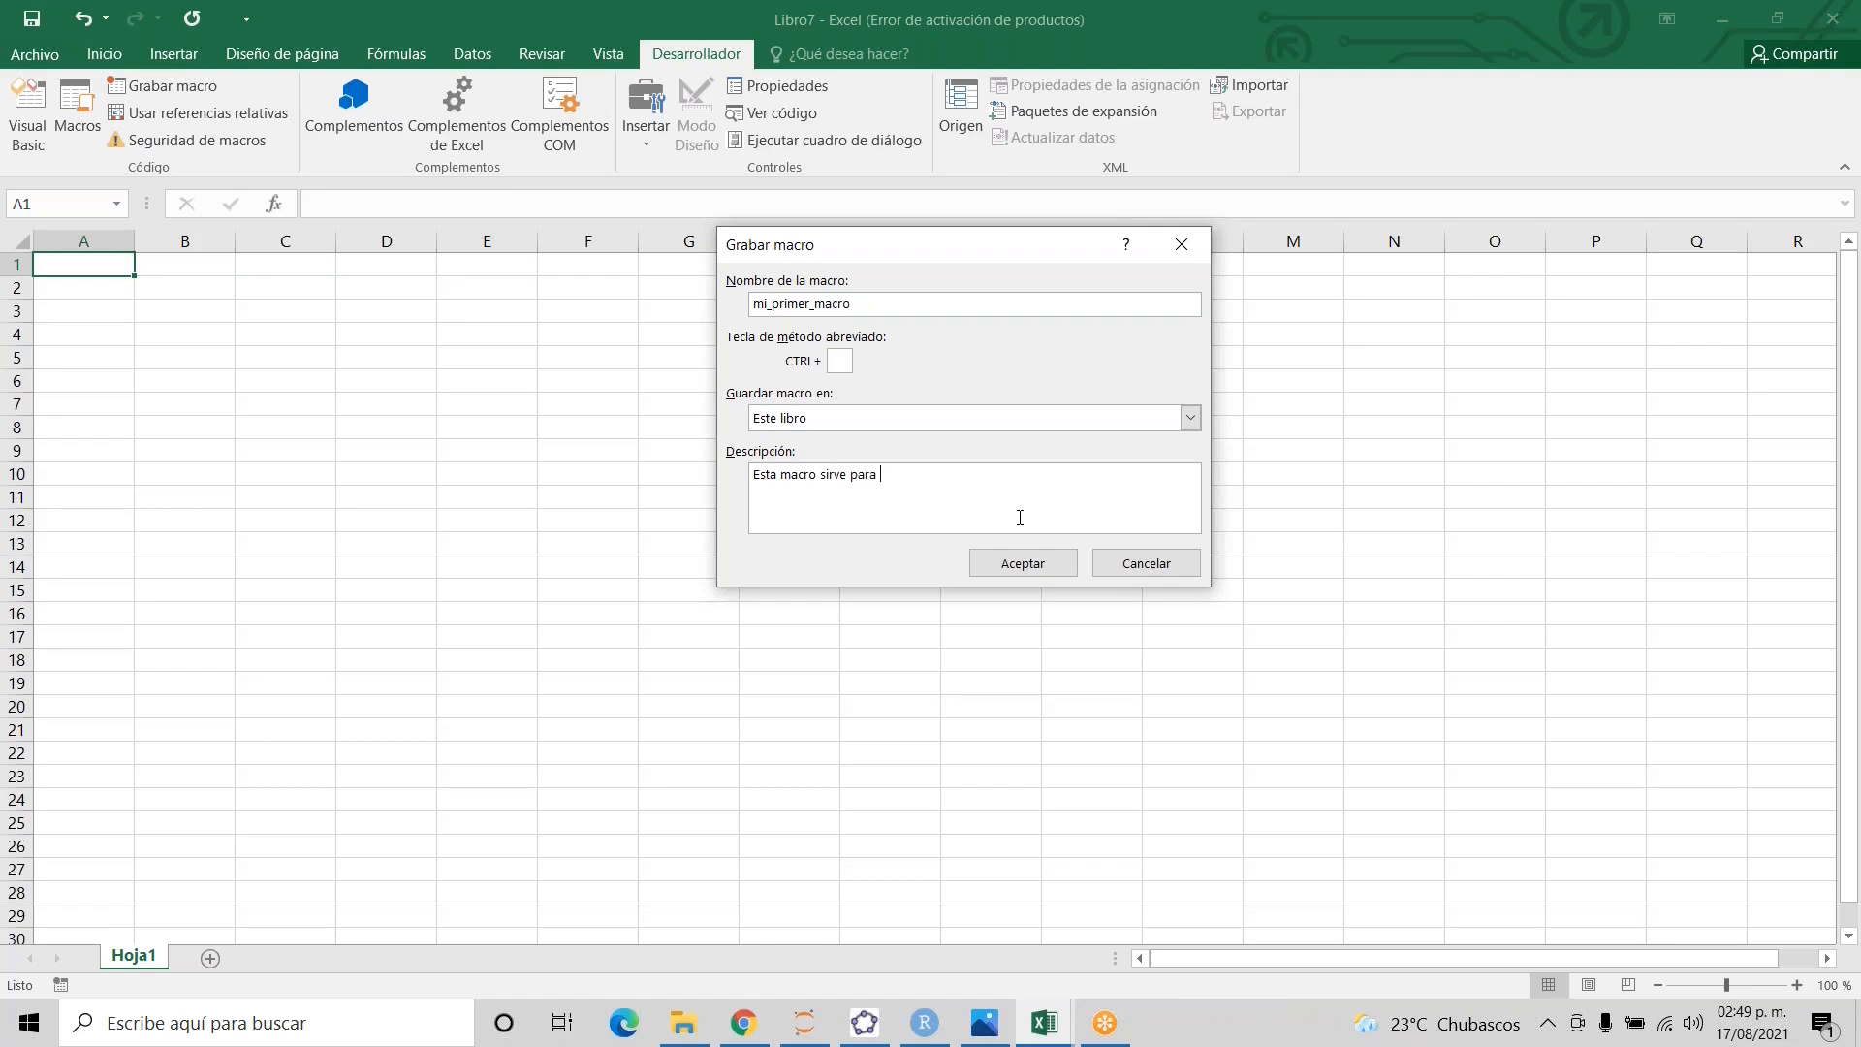
type("crear hojas nuevas")
left_click(1016, 570)
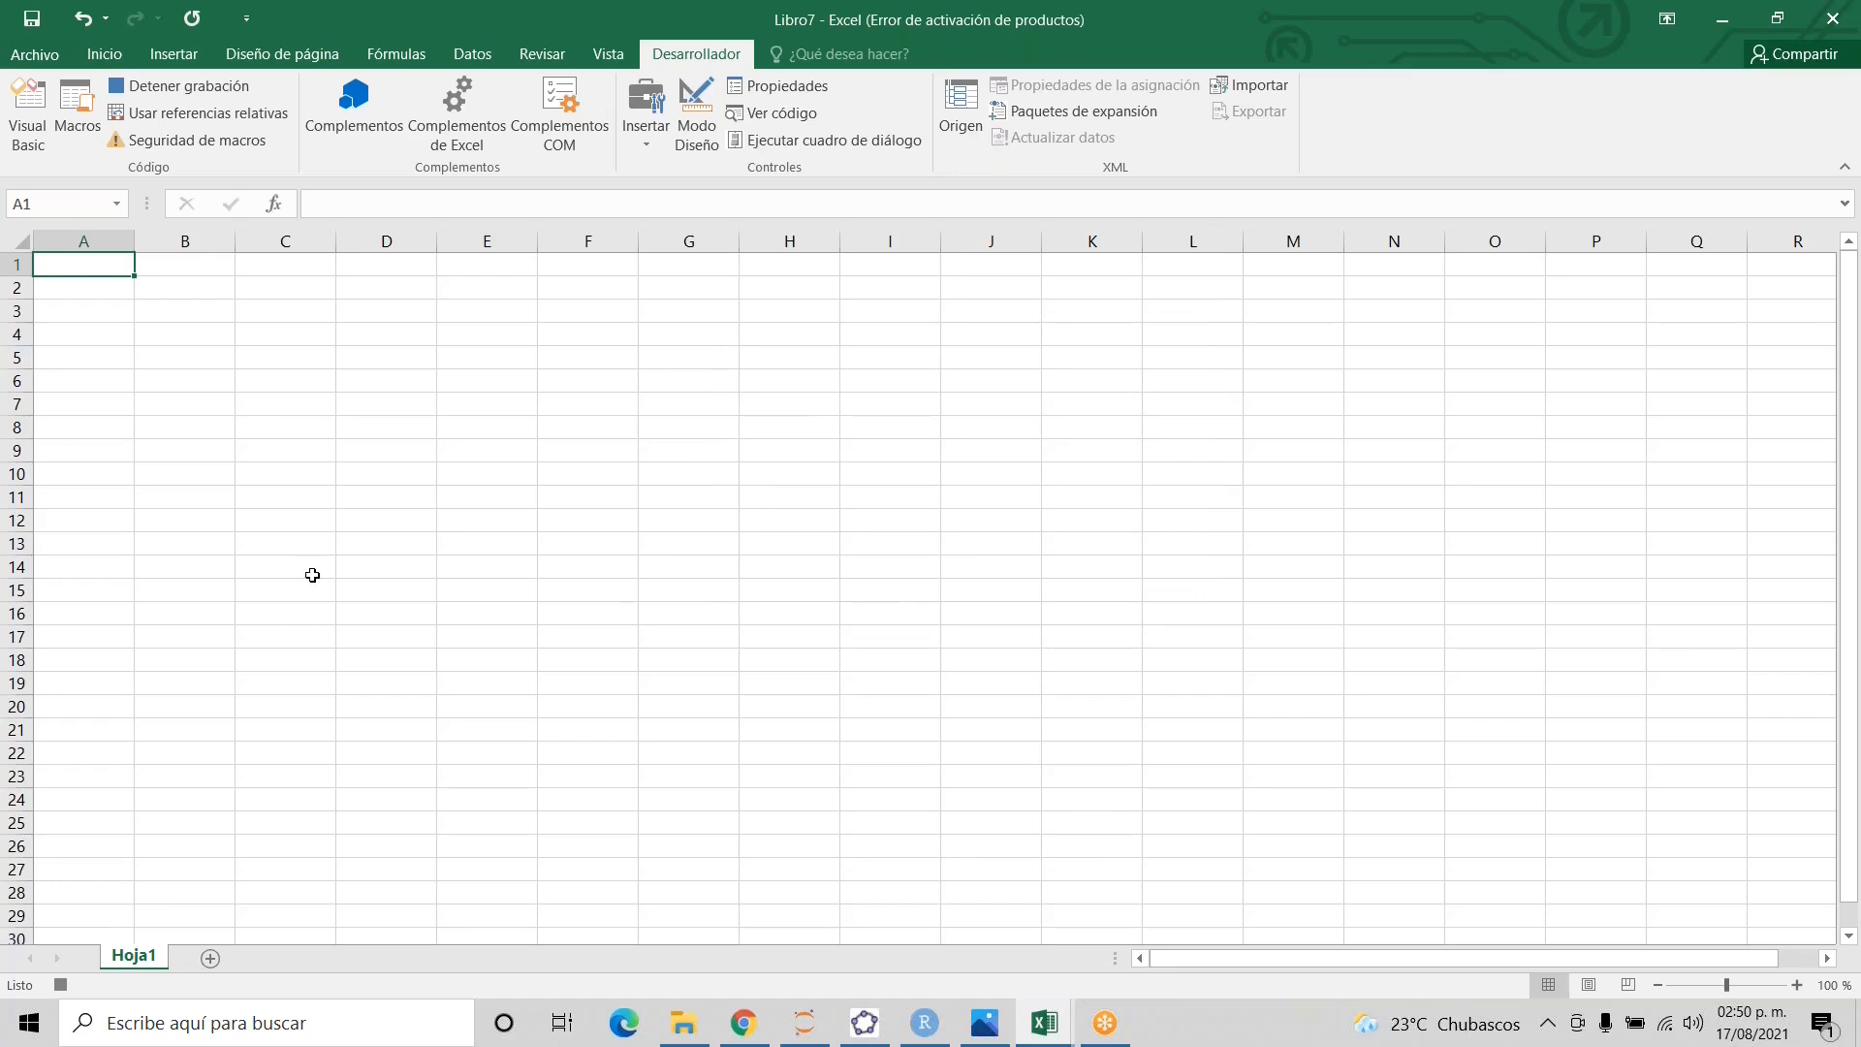
- Record the insertion of one new blank worksheet after Hoja1 and stop the macro recording
left_click(211, 959)
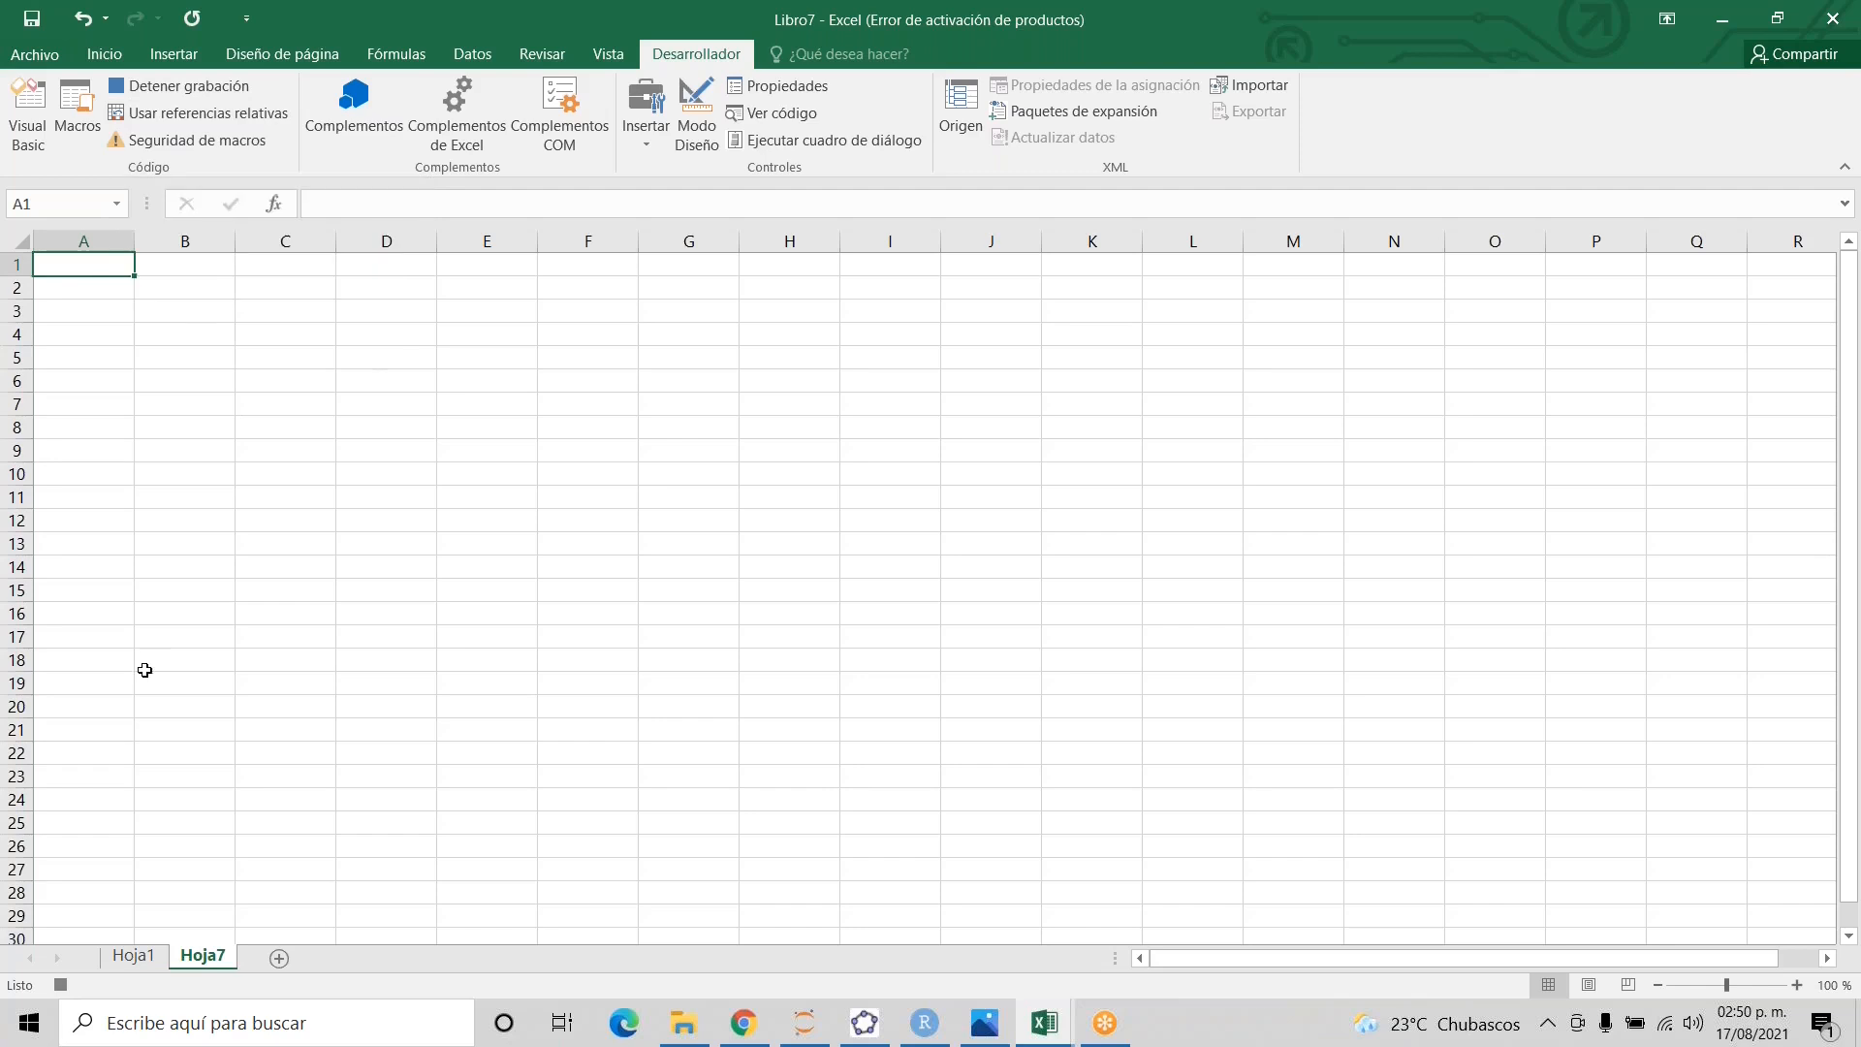
left_click(64, 987)
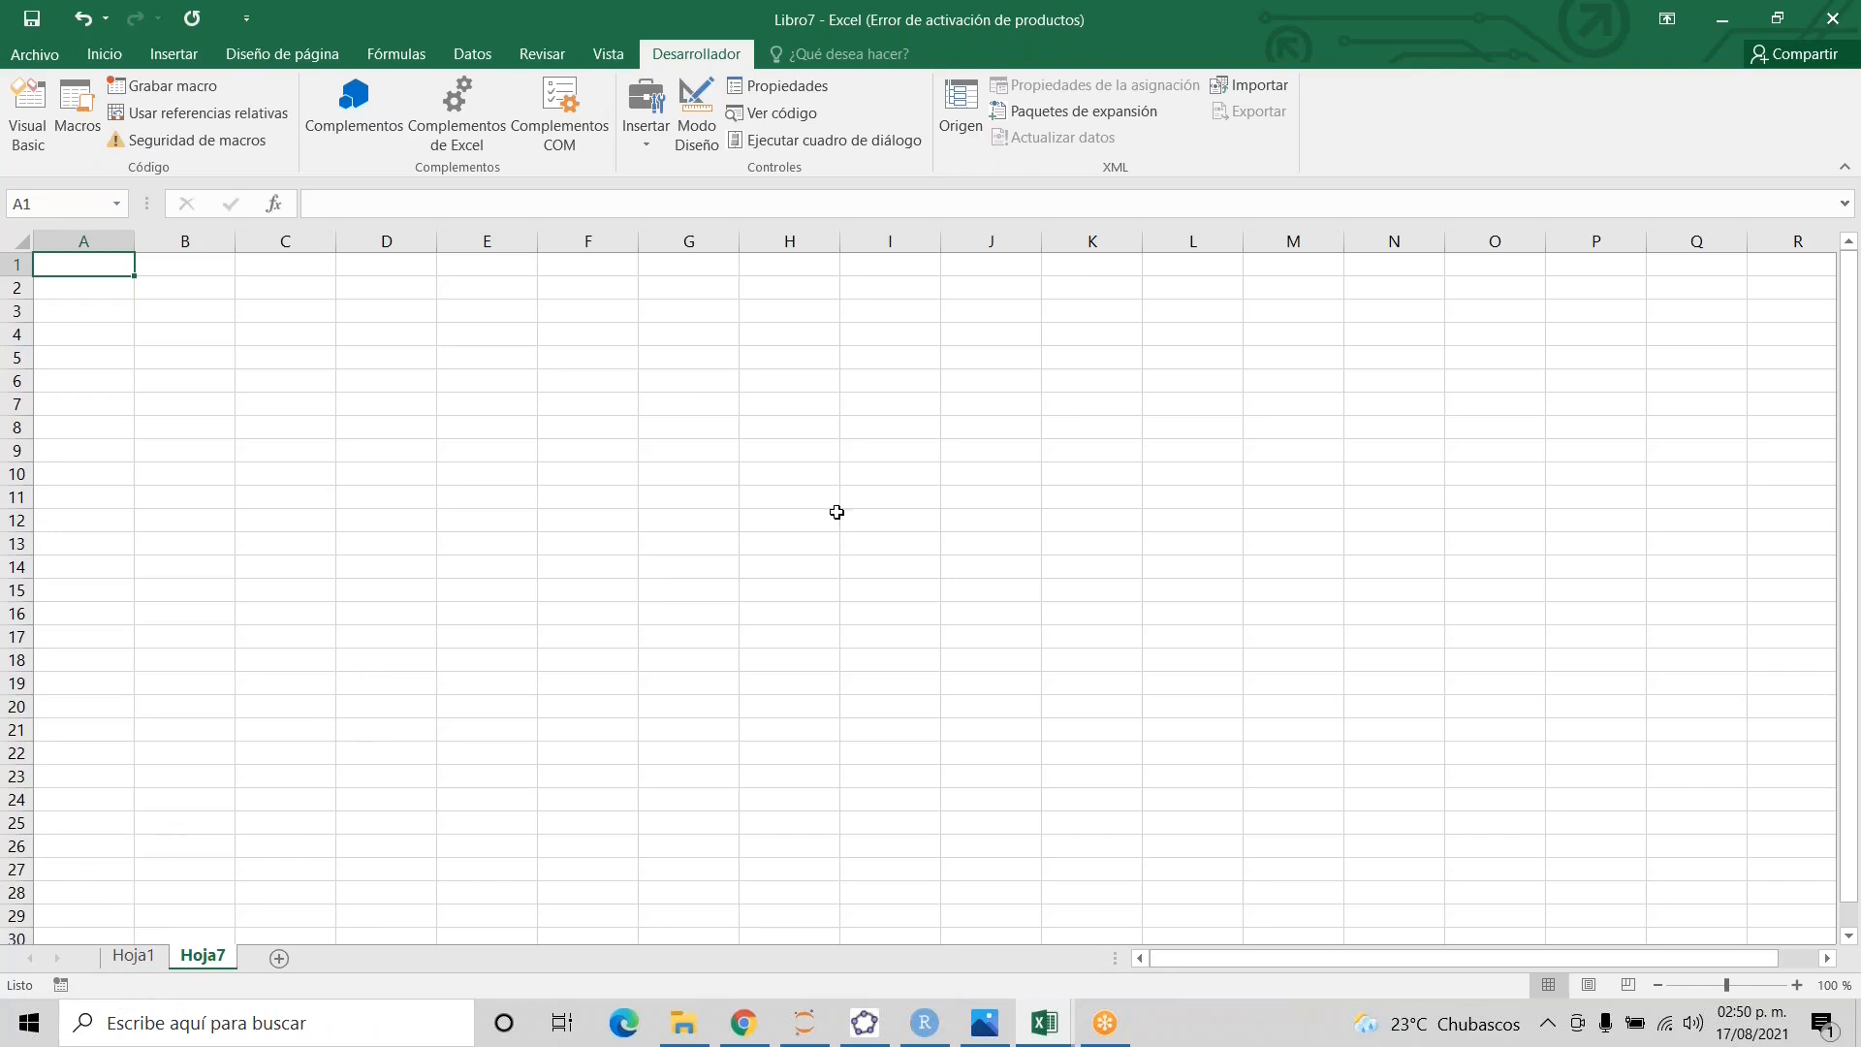
left_click(883, 509)
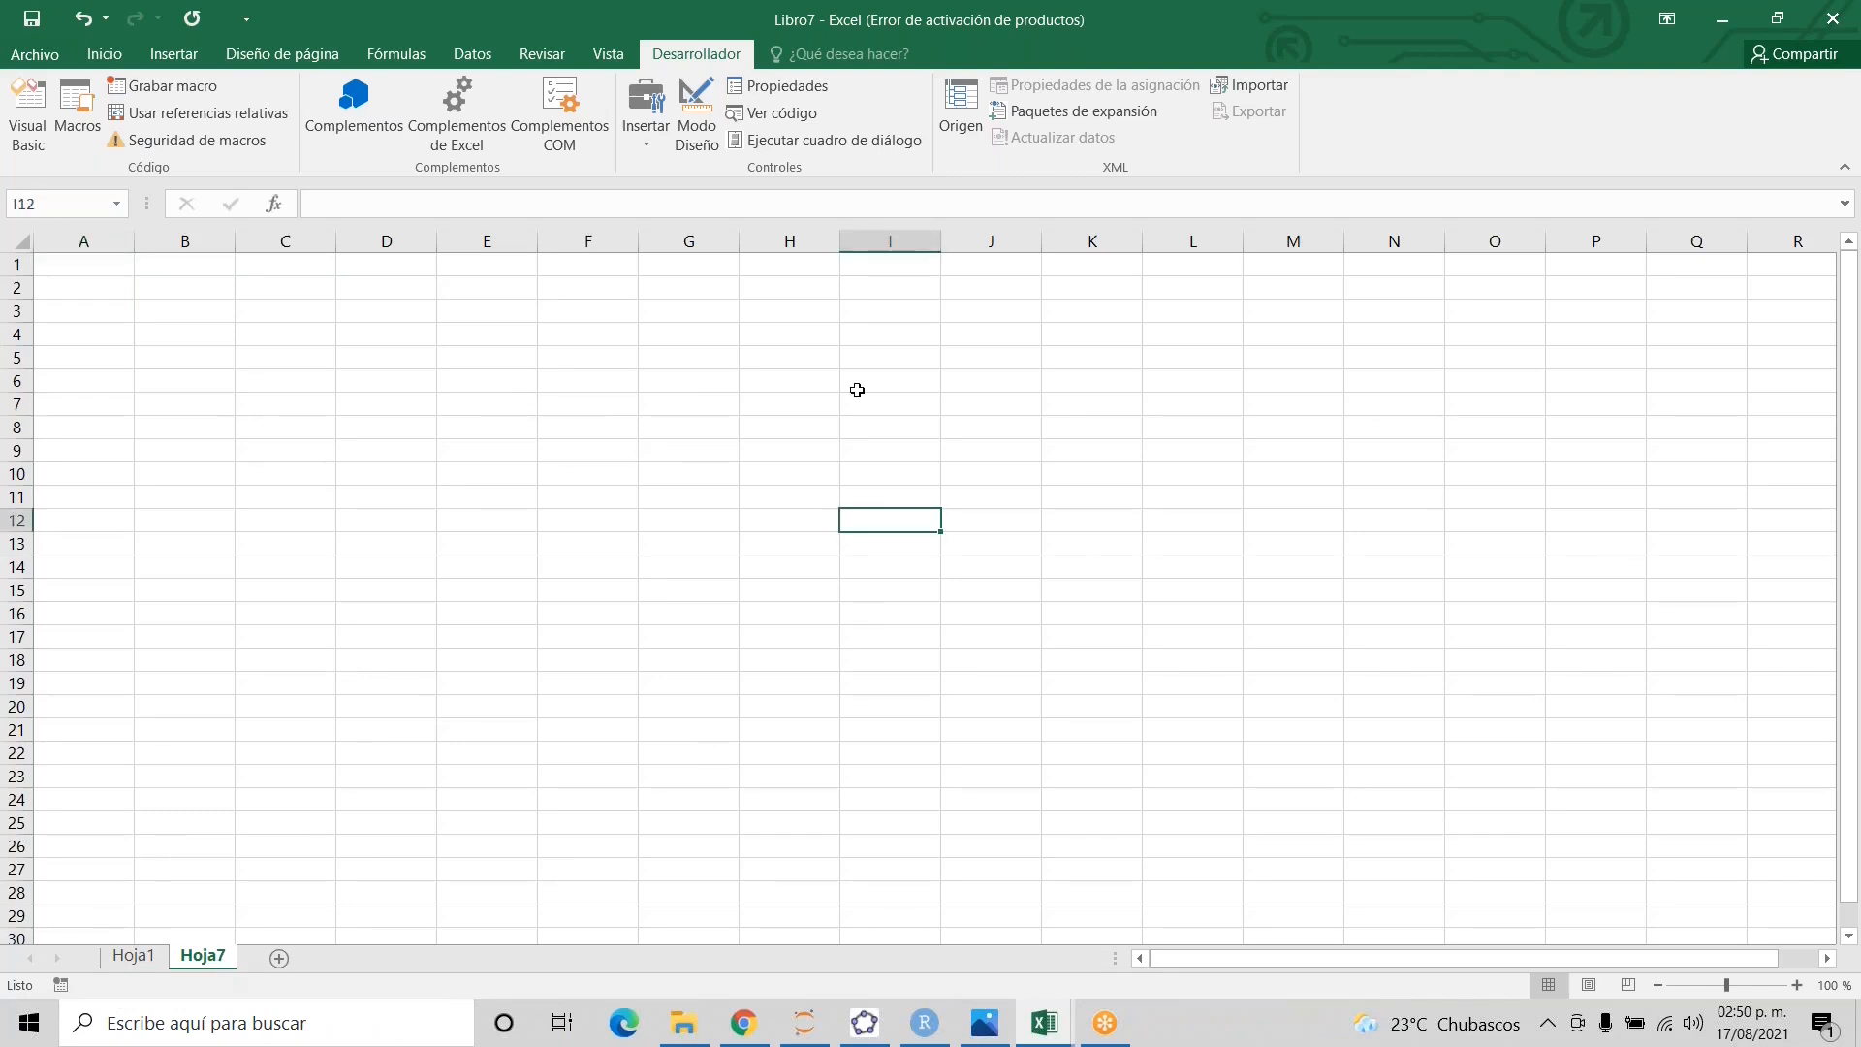
- Run the macro mi_primer_macro twice from the macro list to create two more worksheets
left_click(84, 128)
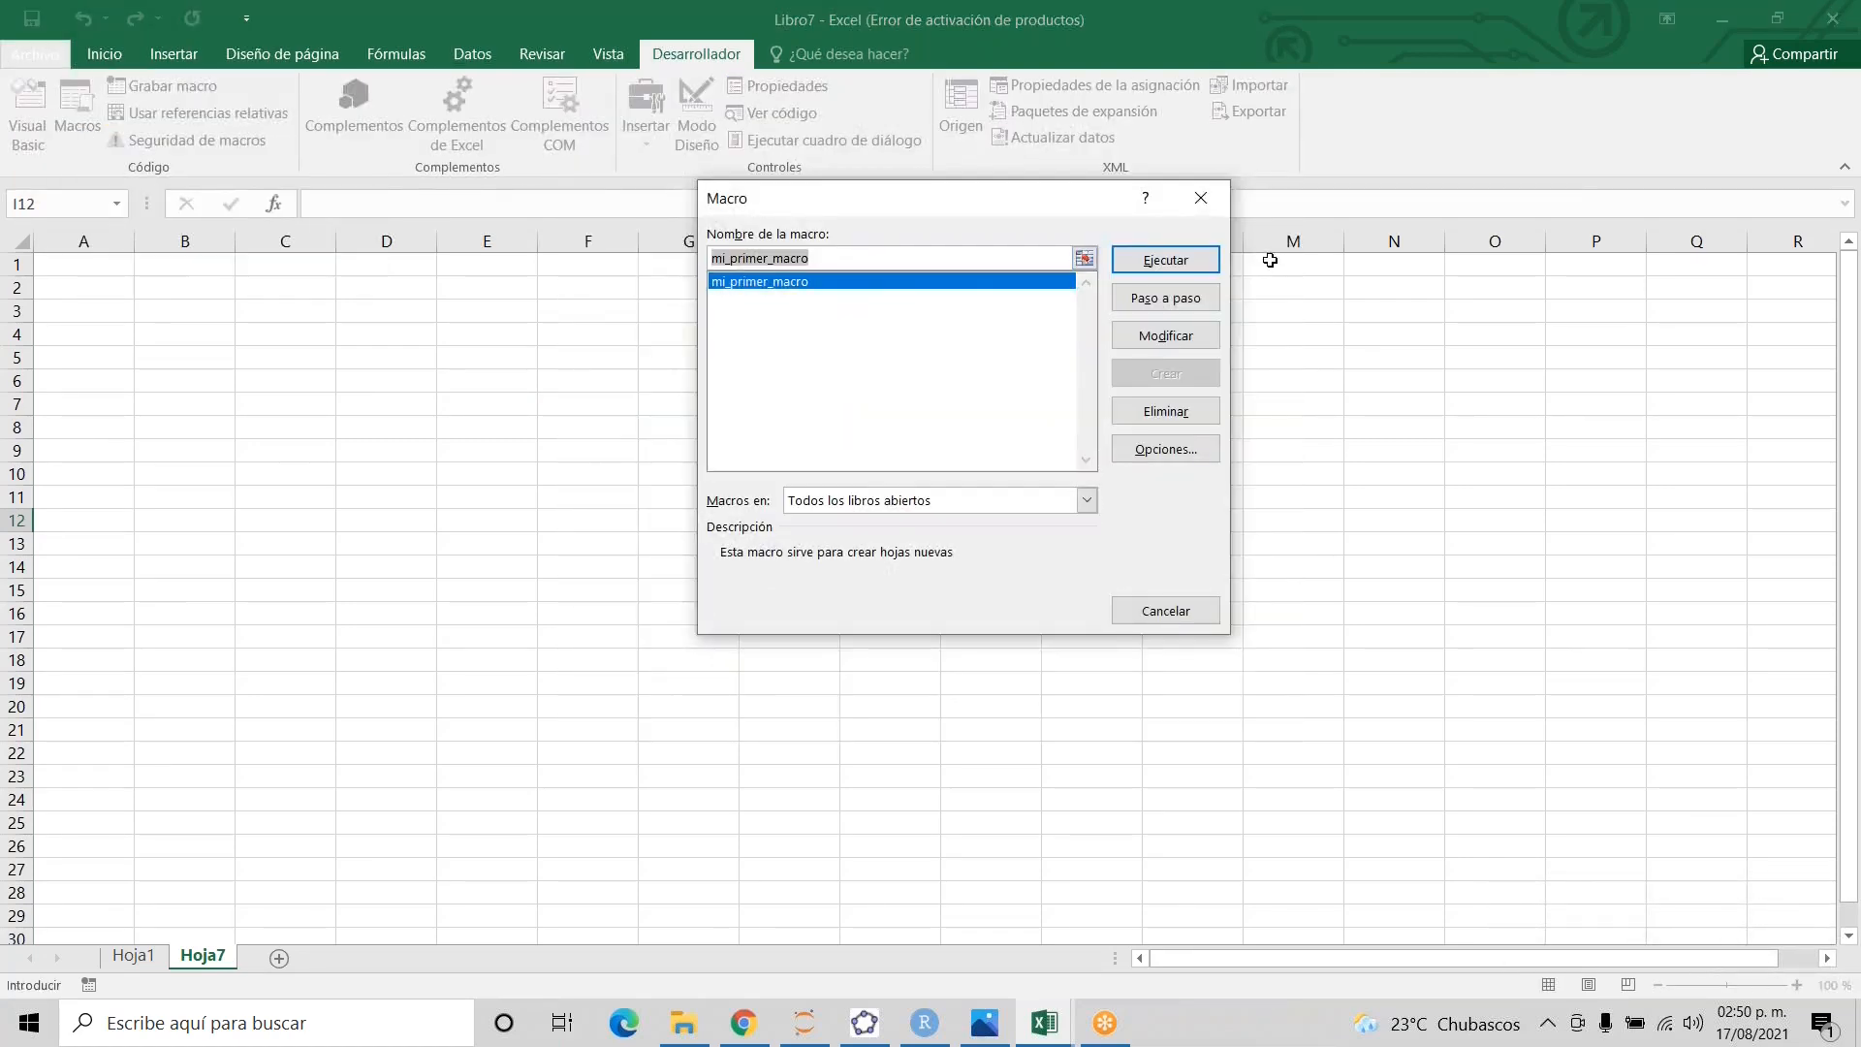
left_click(1166, 262)
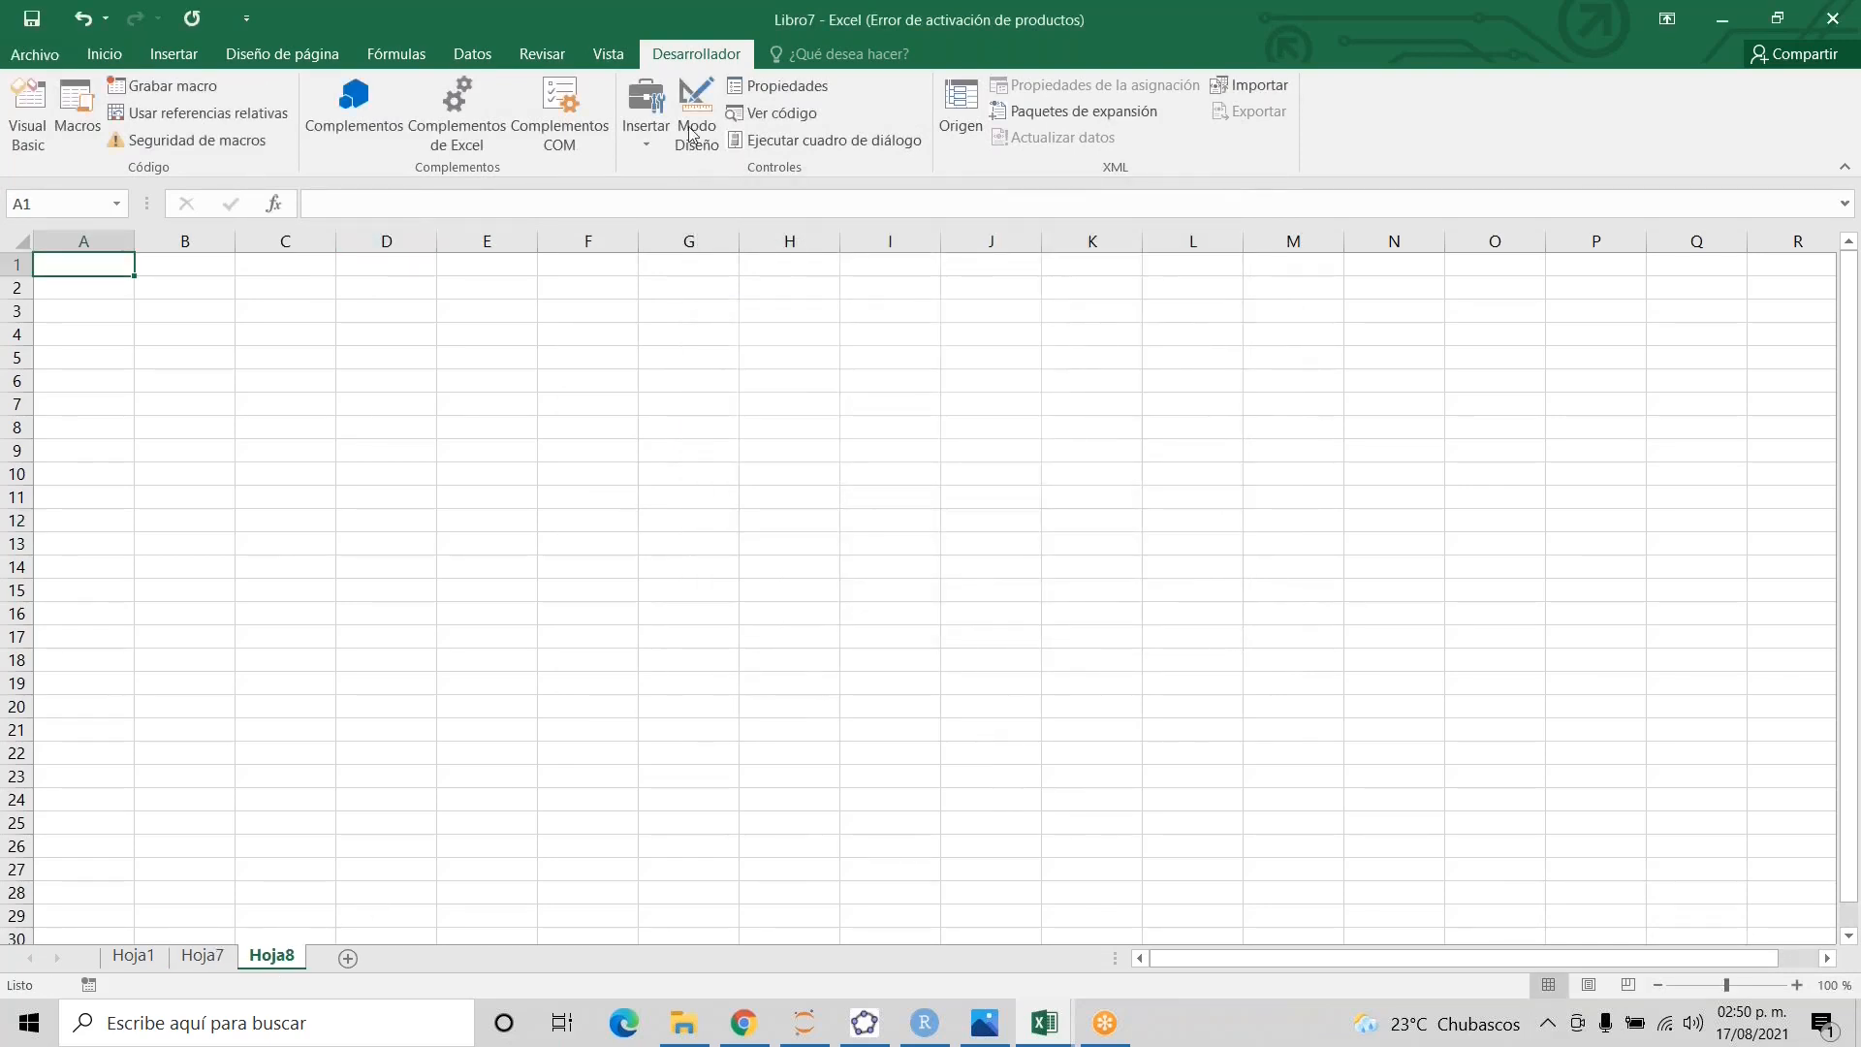
left_click(77, 111)
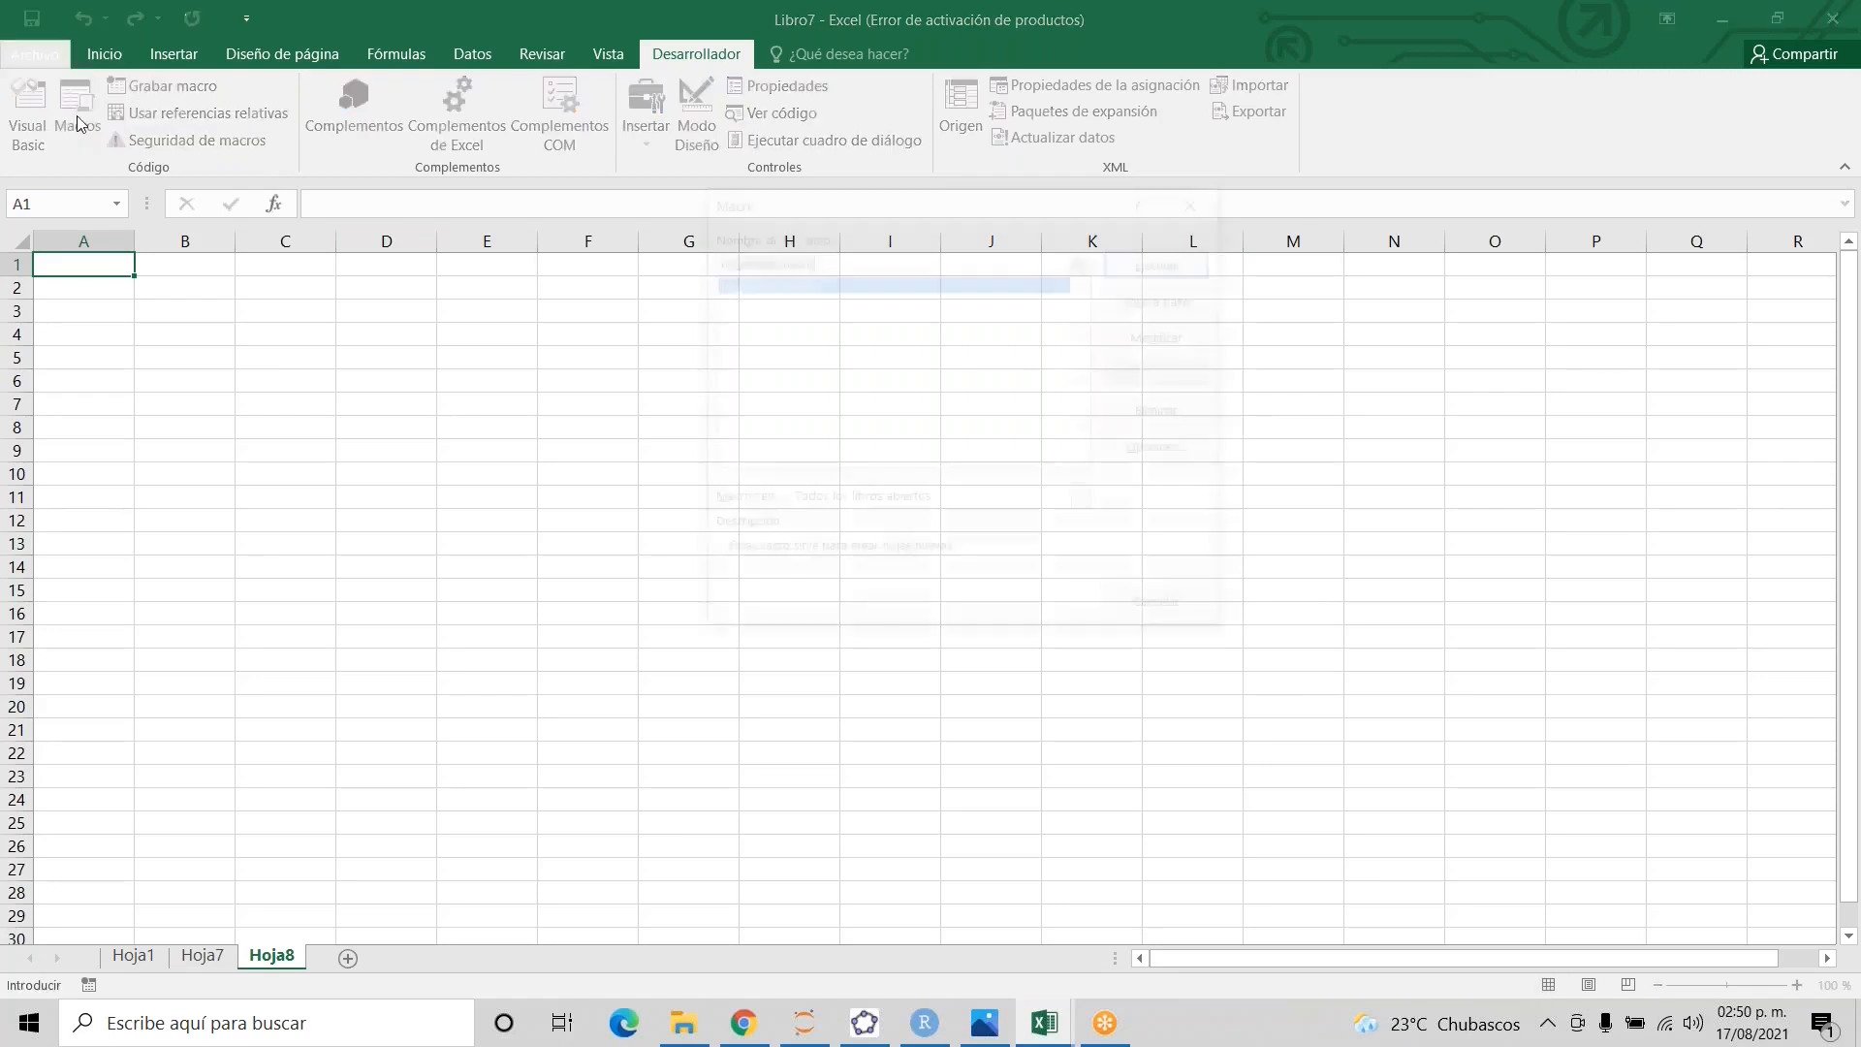
left_click(1166, 260)
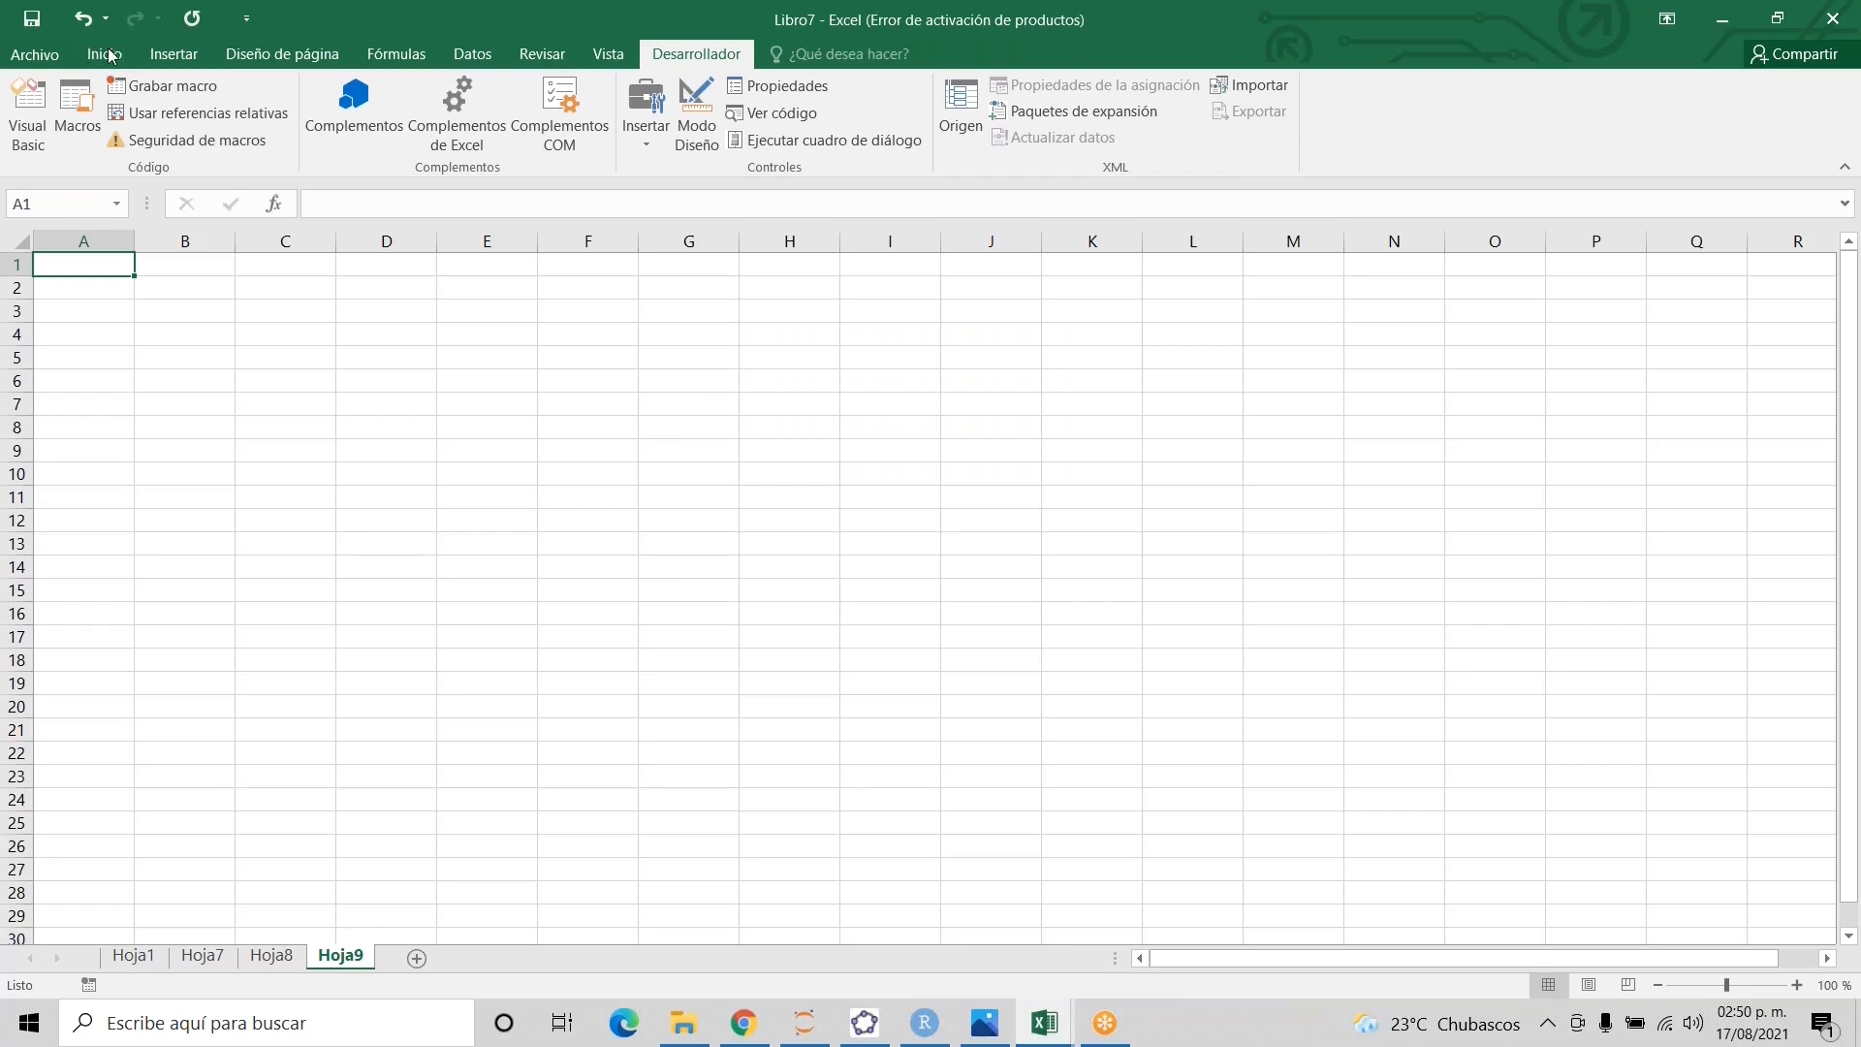
- Draw an isosceles triangle about 4.61 cm high and 6.82 cm wide on Hoja1, spanning columns D to G
left_click(134, 957)
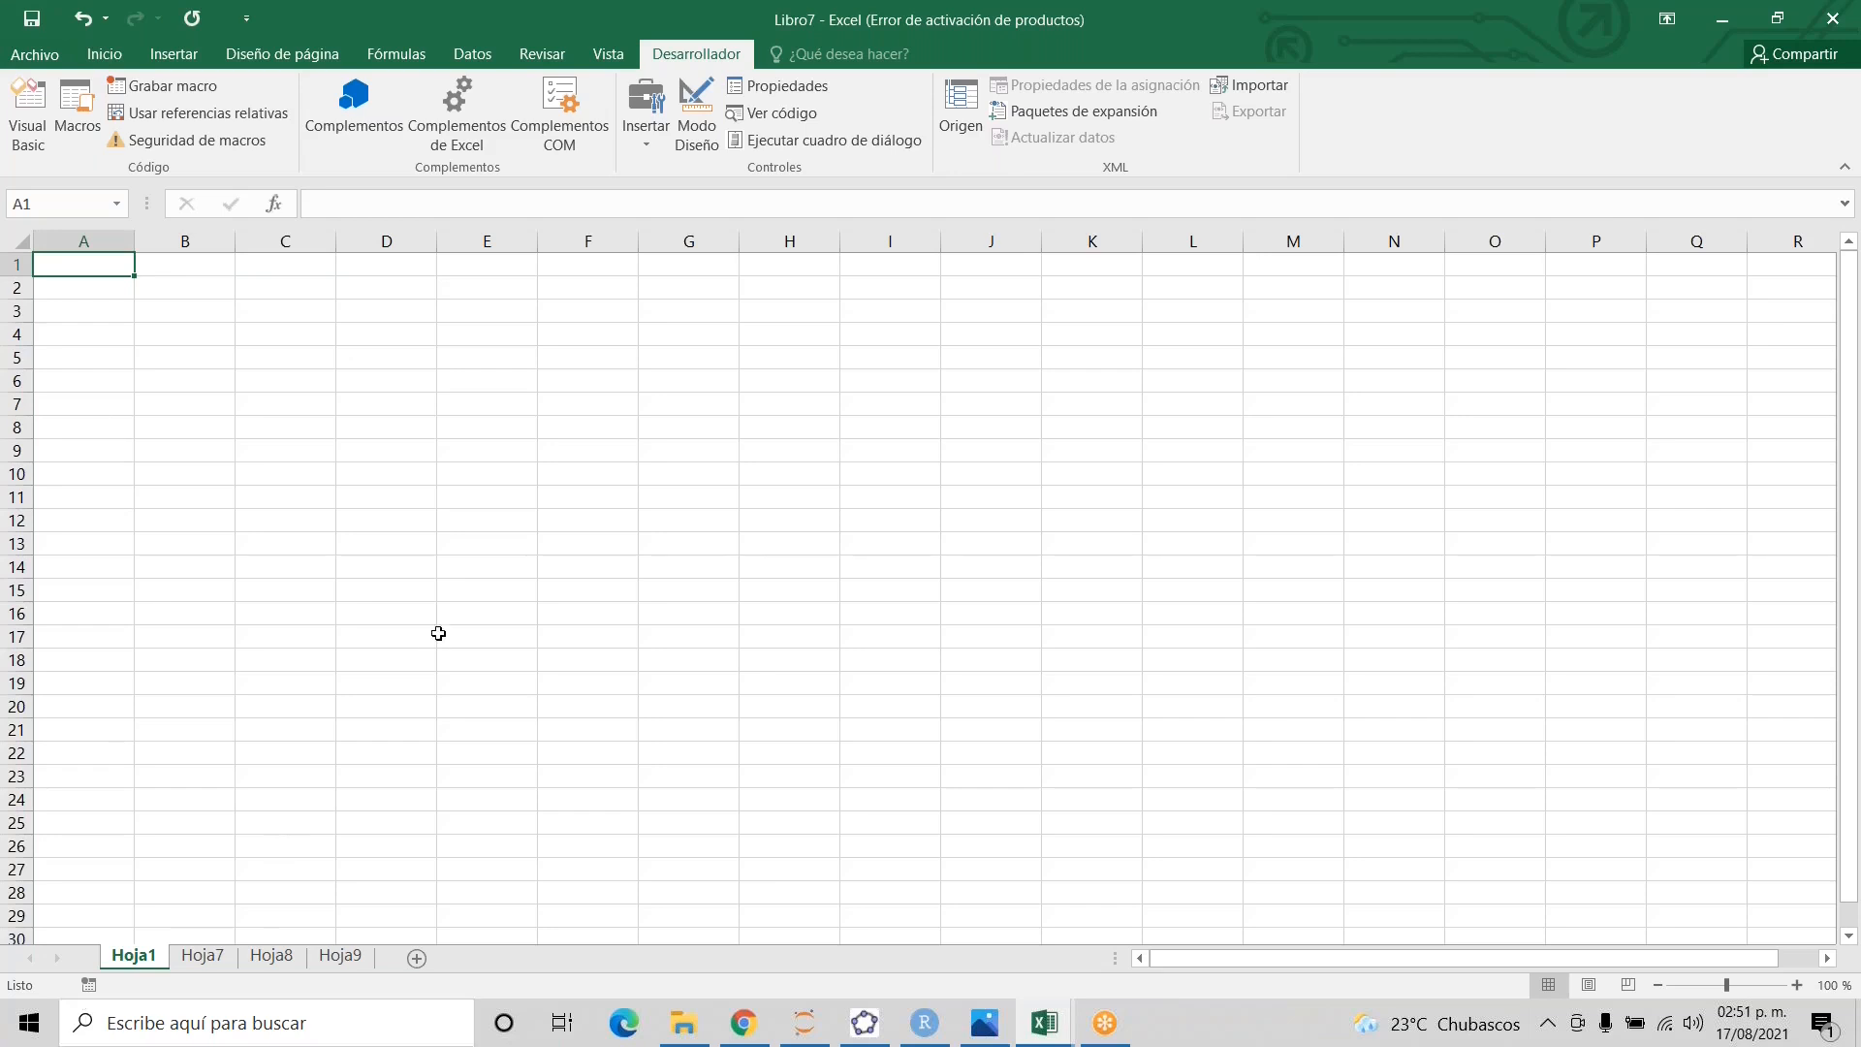
left_click(392, 569)
left_click(107, 54)
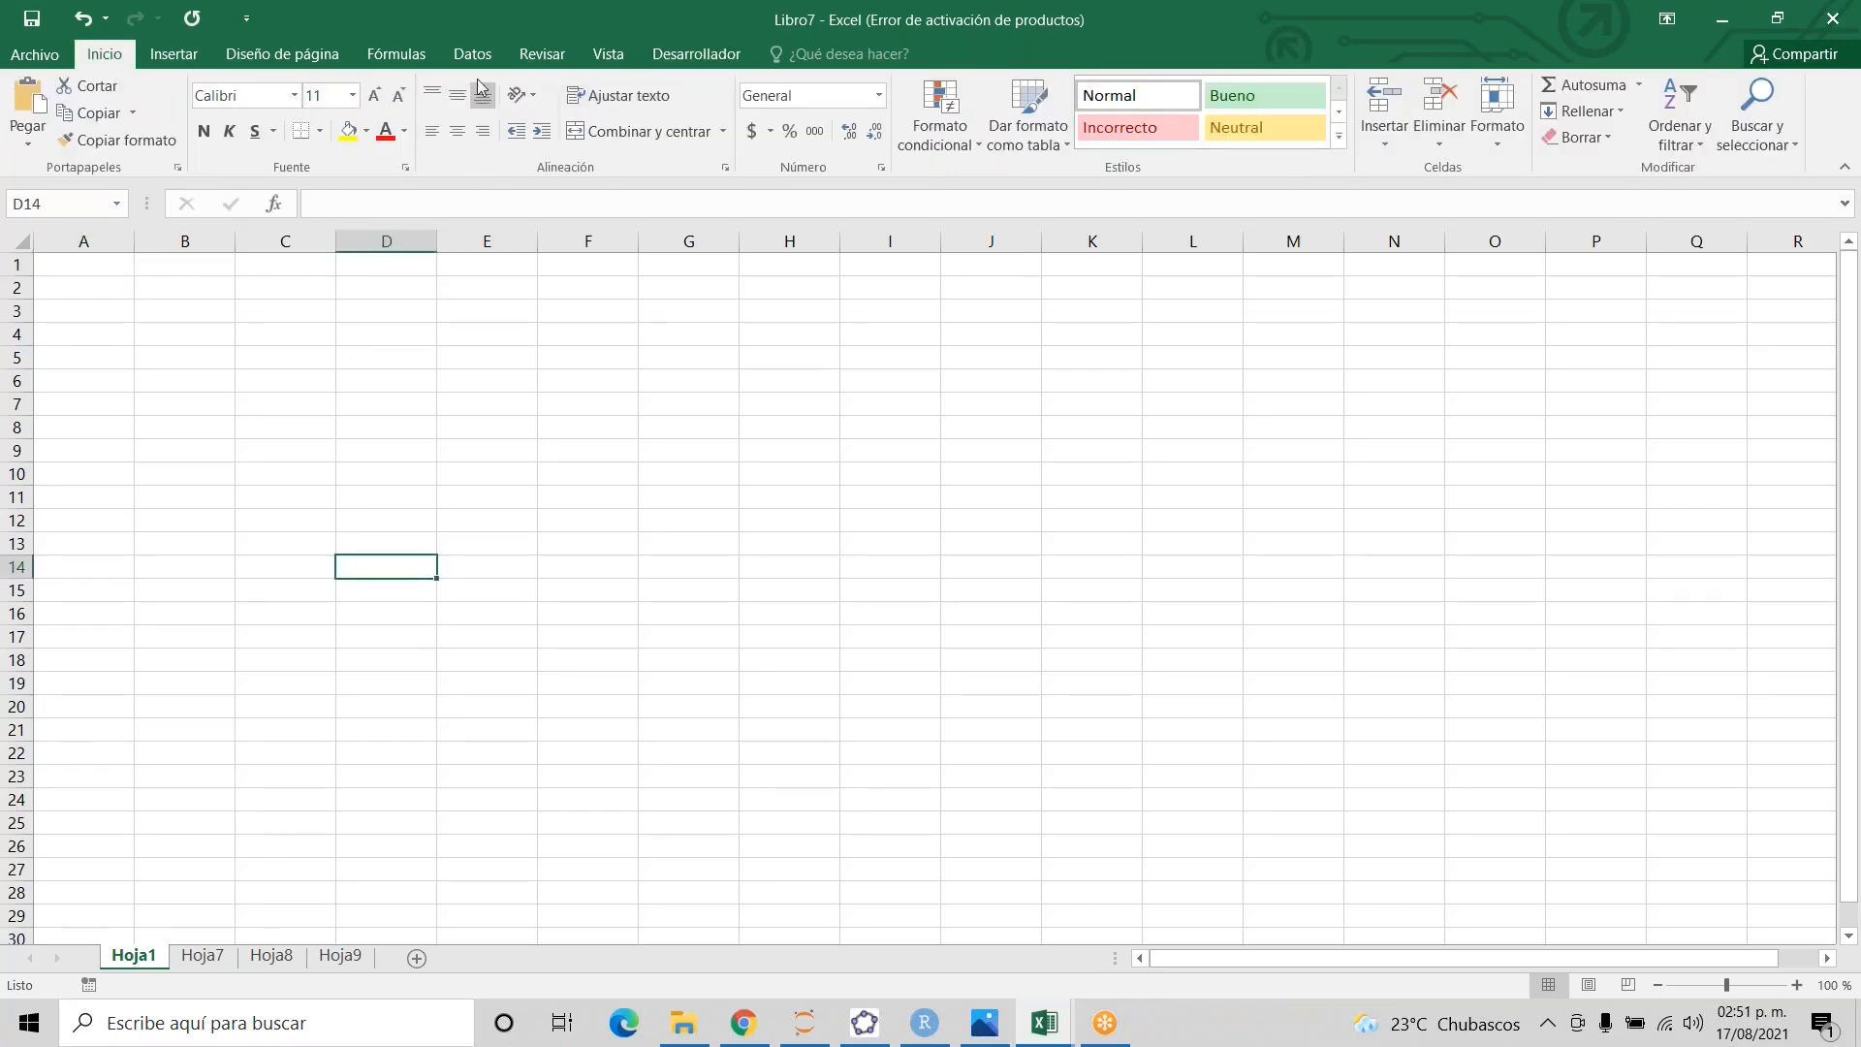
left_click(175, 54)
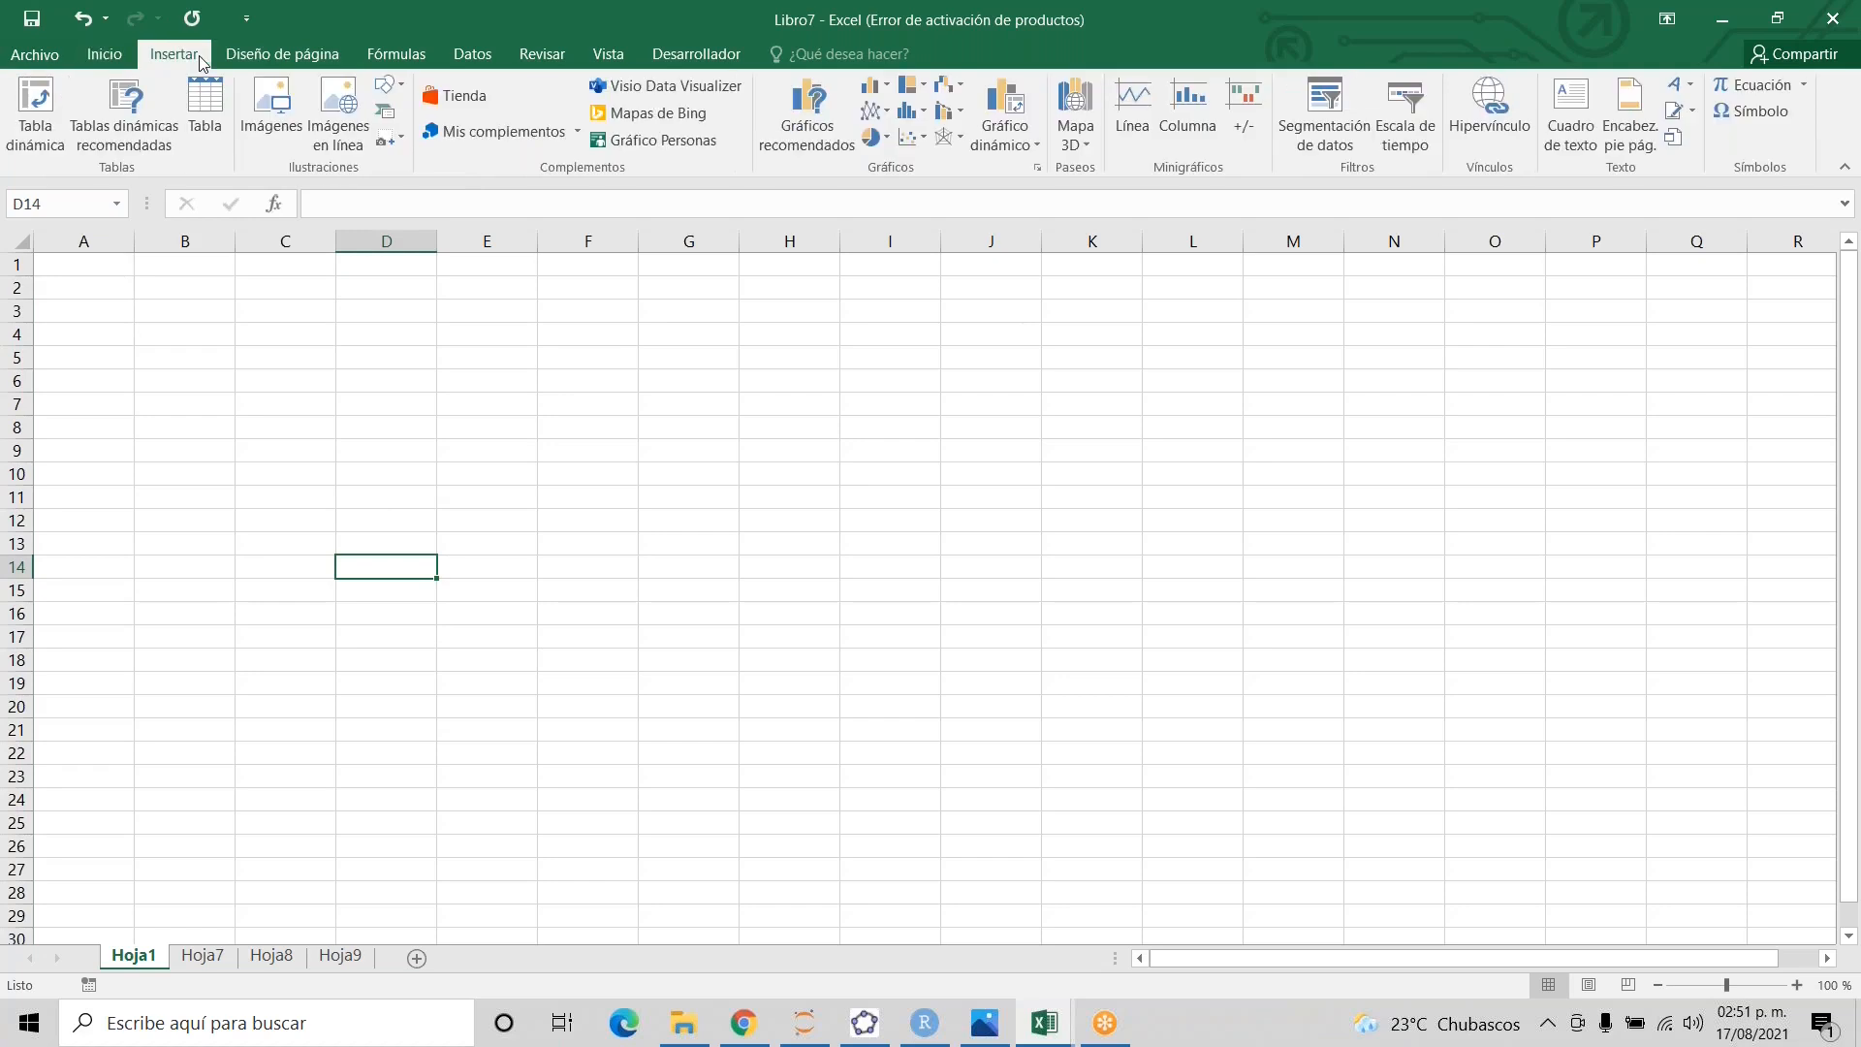
left_click(386, 93)
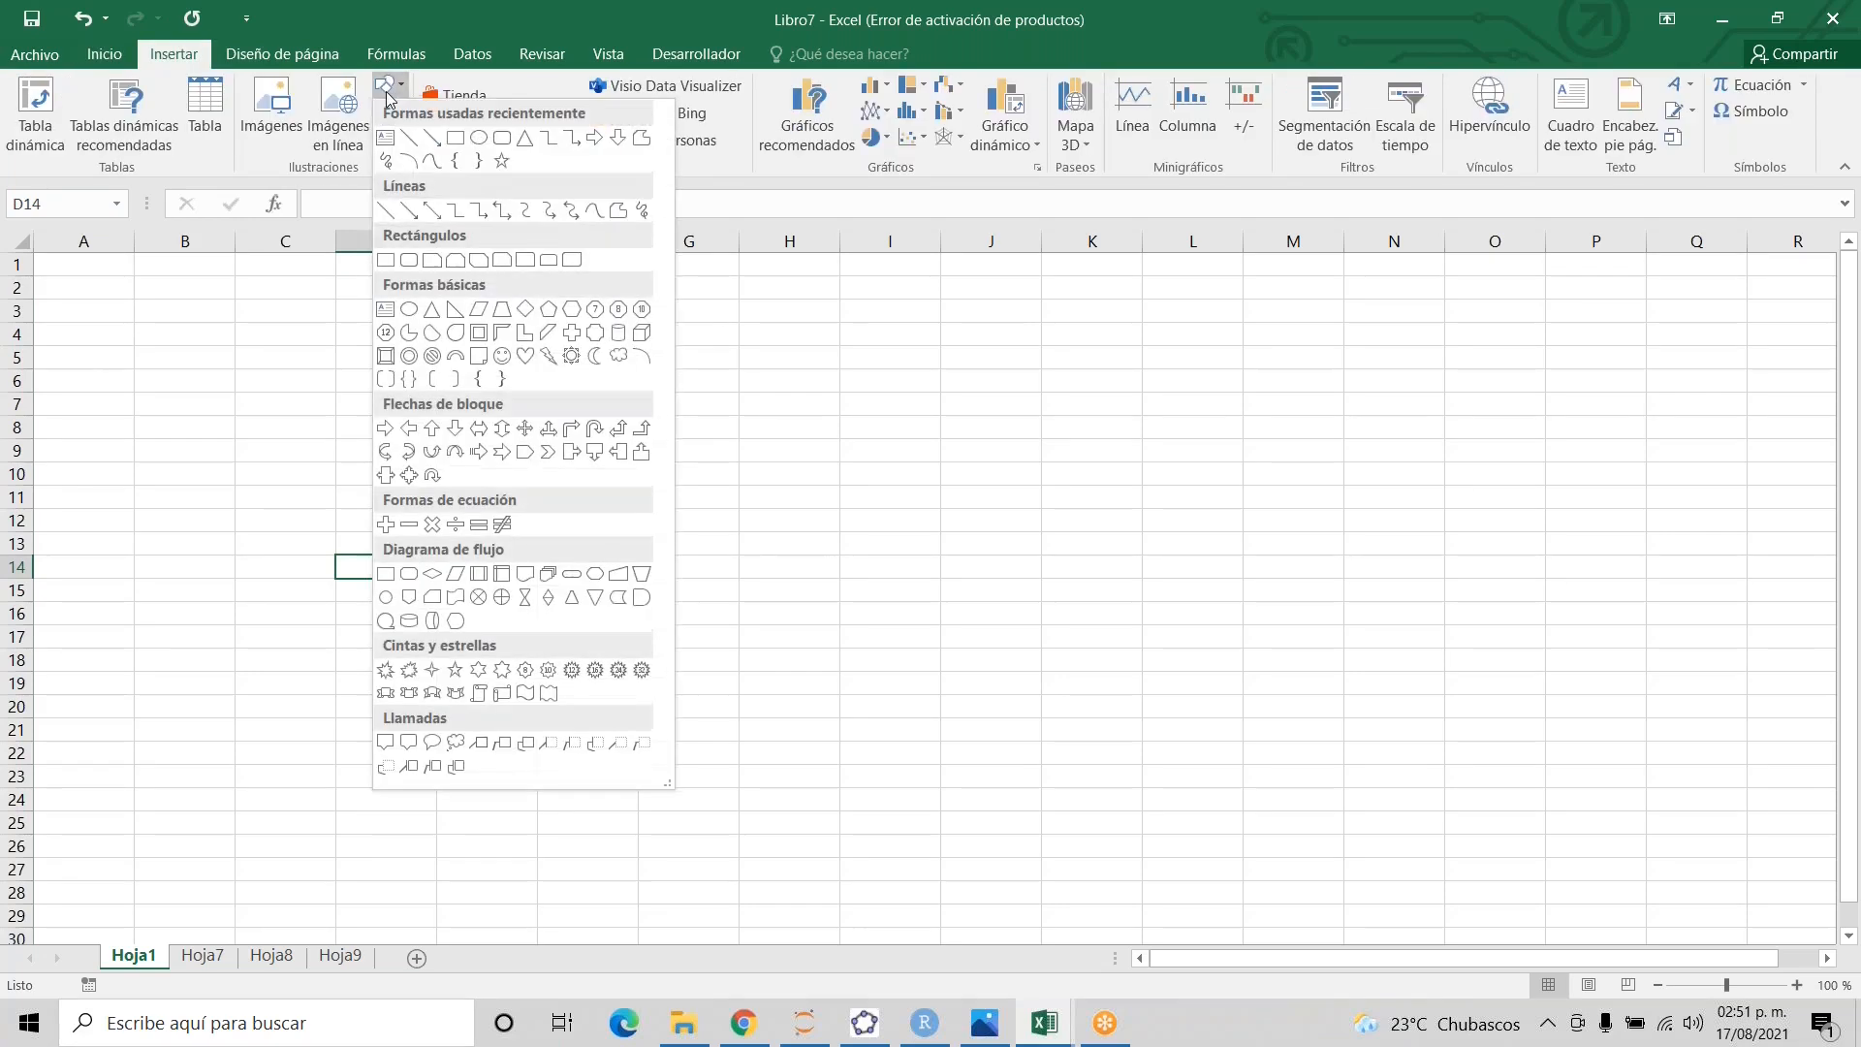
left_click(527, 140)
mouse_move(699, 318)
left_mouse_down()
mouse_move(456, 540)
mouse_move(386, 530)
left_mouse_up()
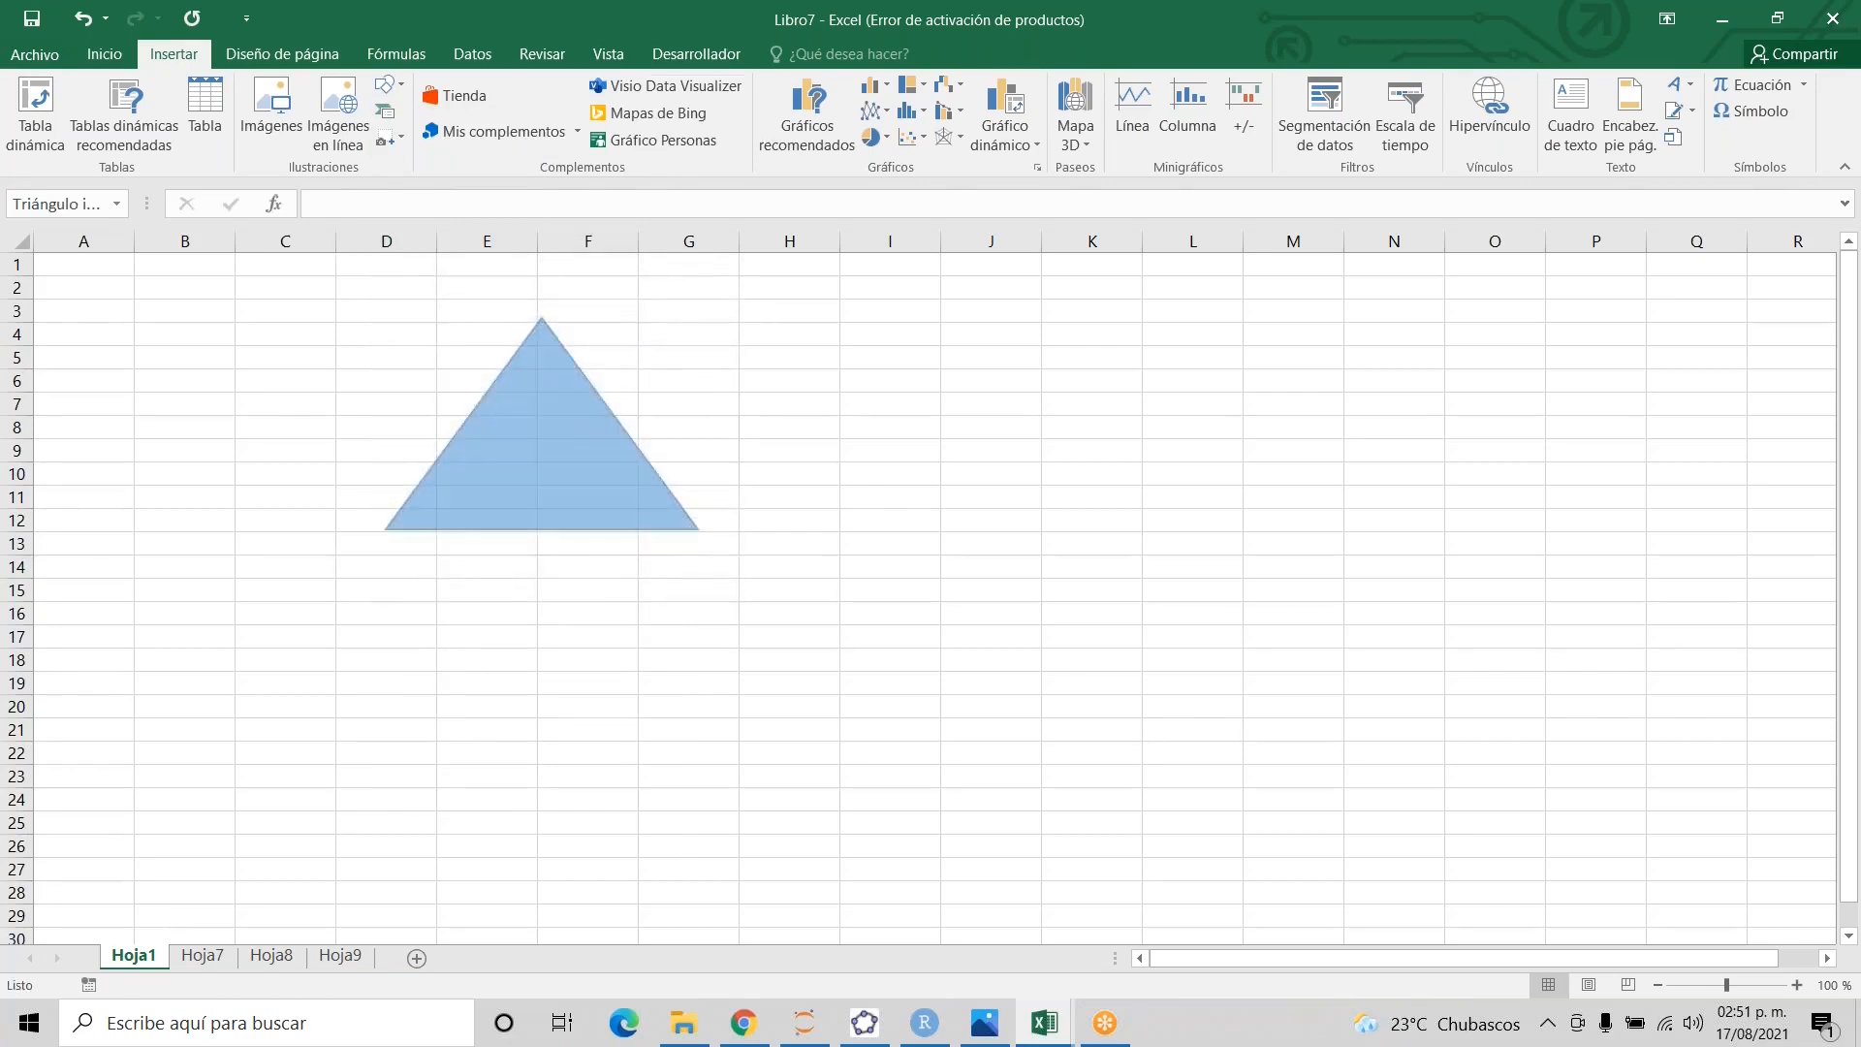
- Assign the macro mi_primer_macro to the triangle on Hoja1 and deselect the shape
right_click(537, 479)
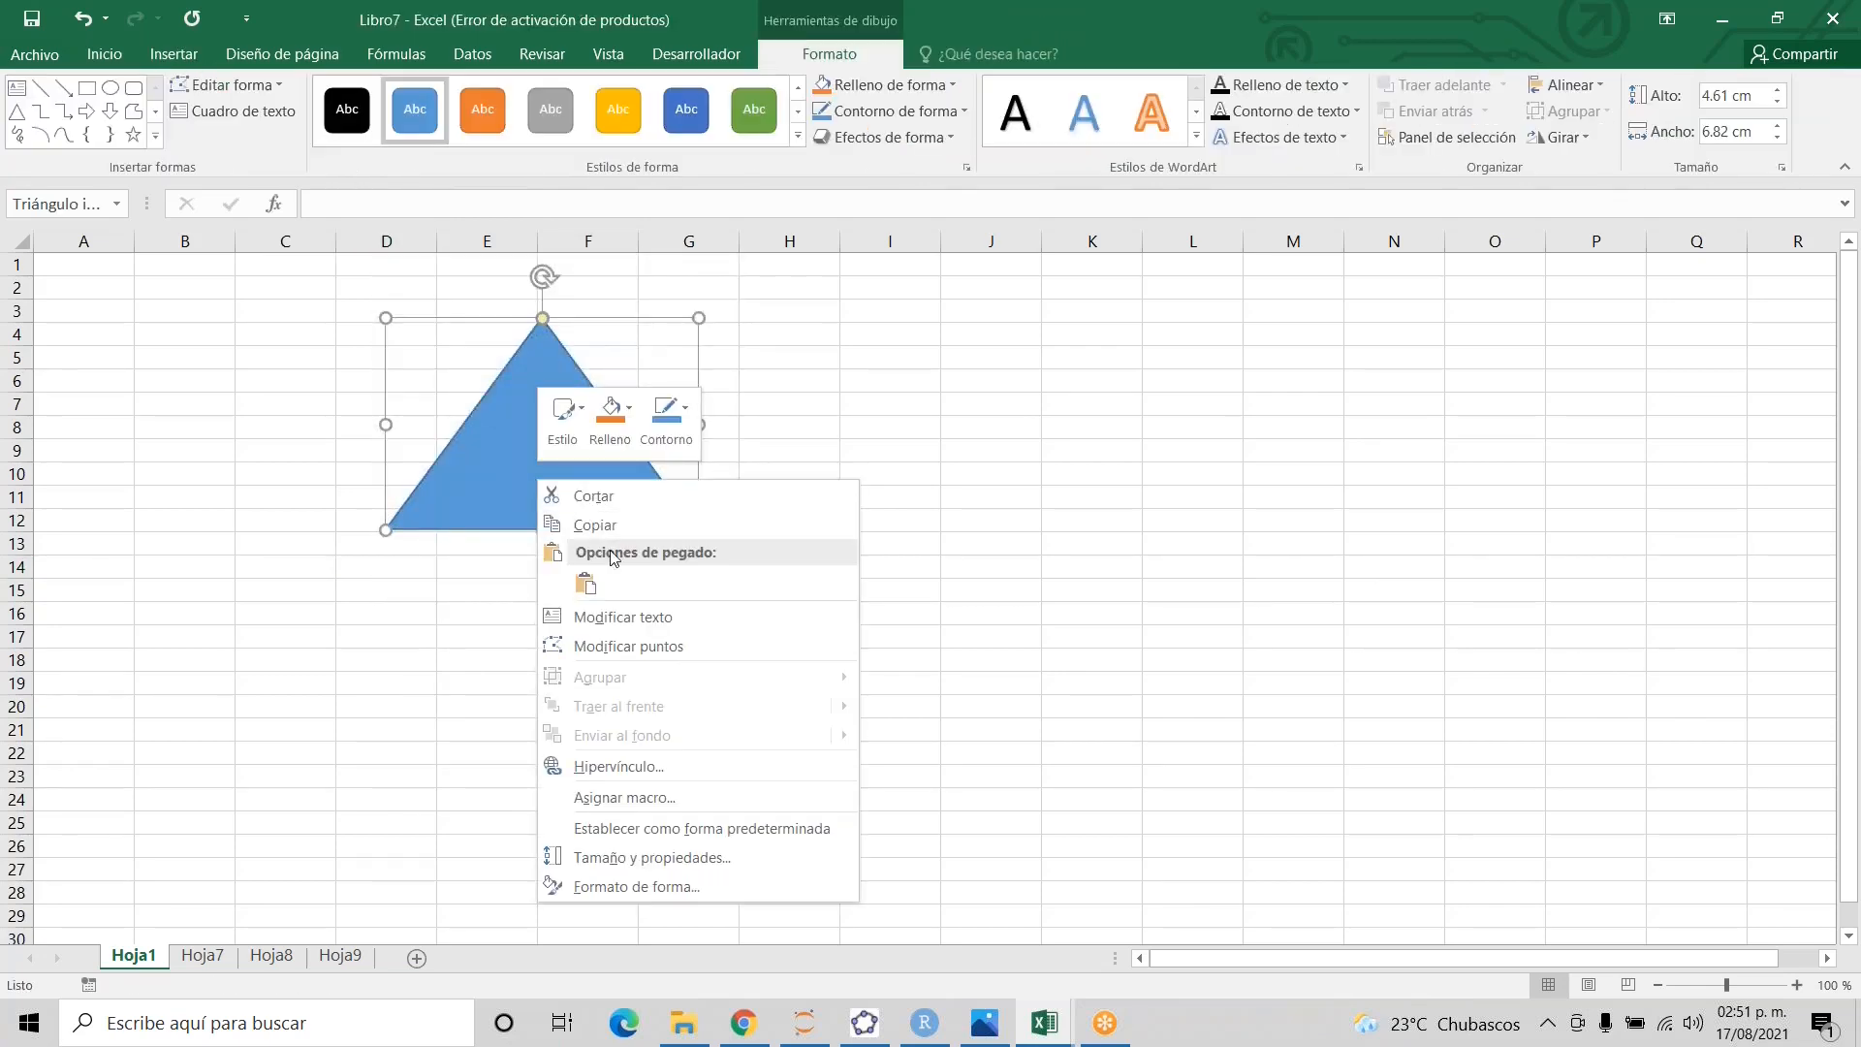
left_click(617, 797)
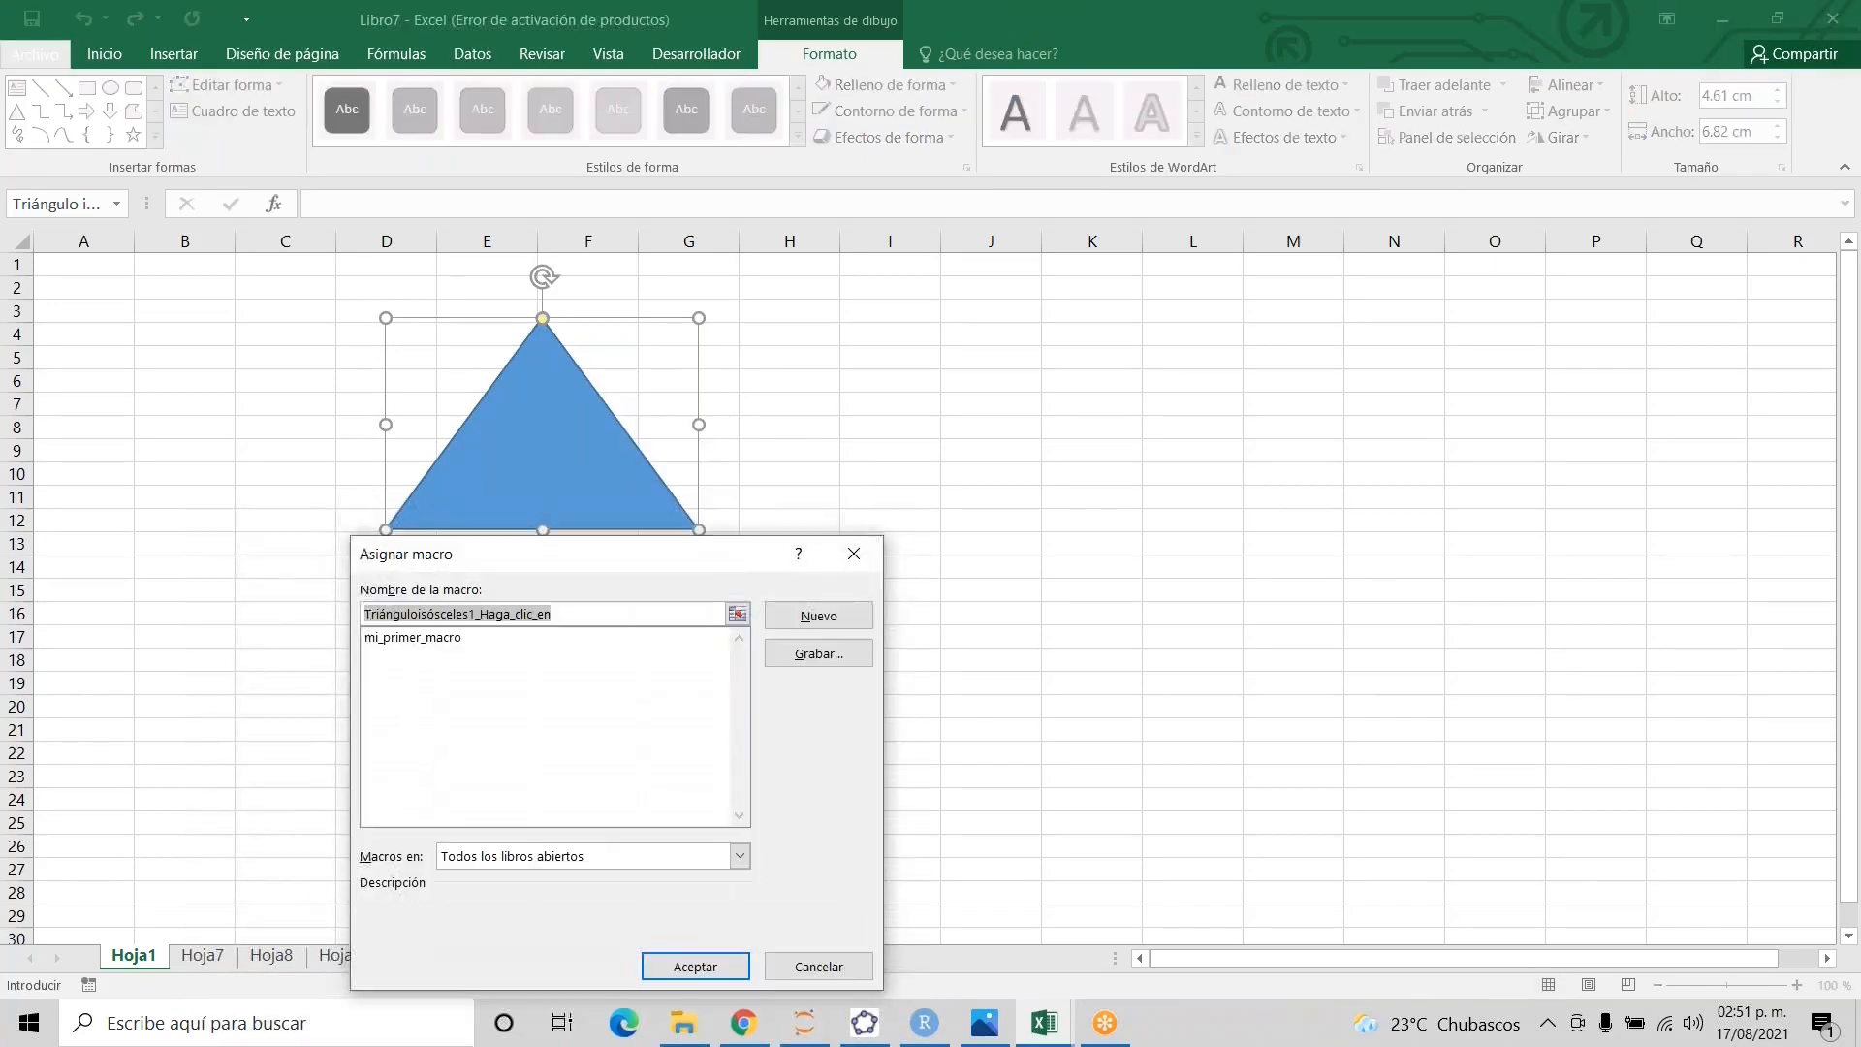
left_click(411, 639)
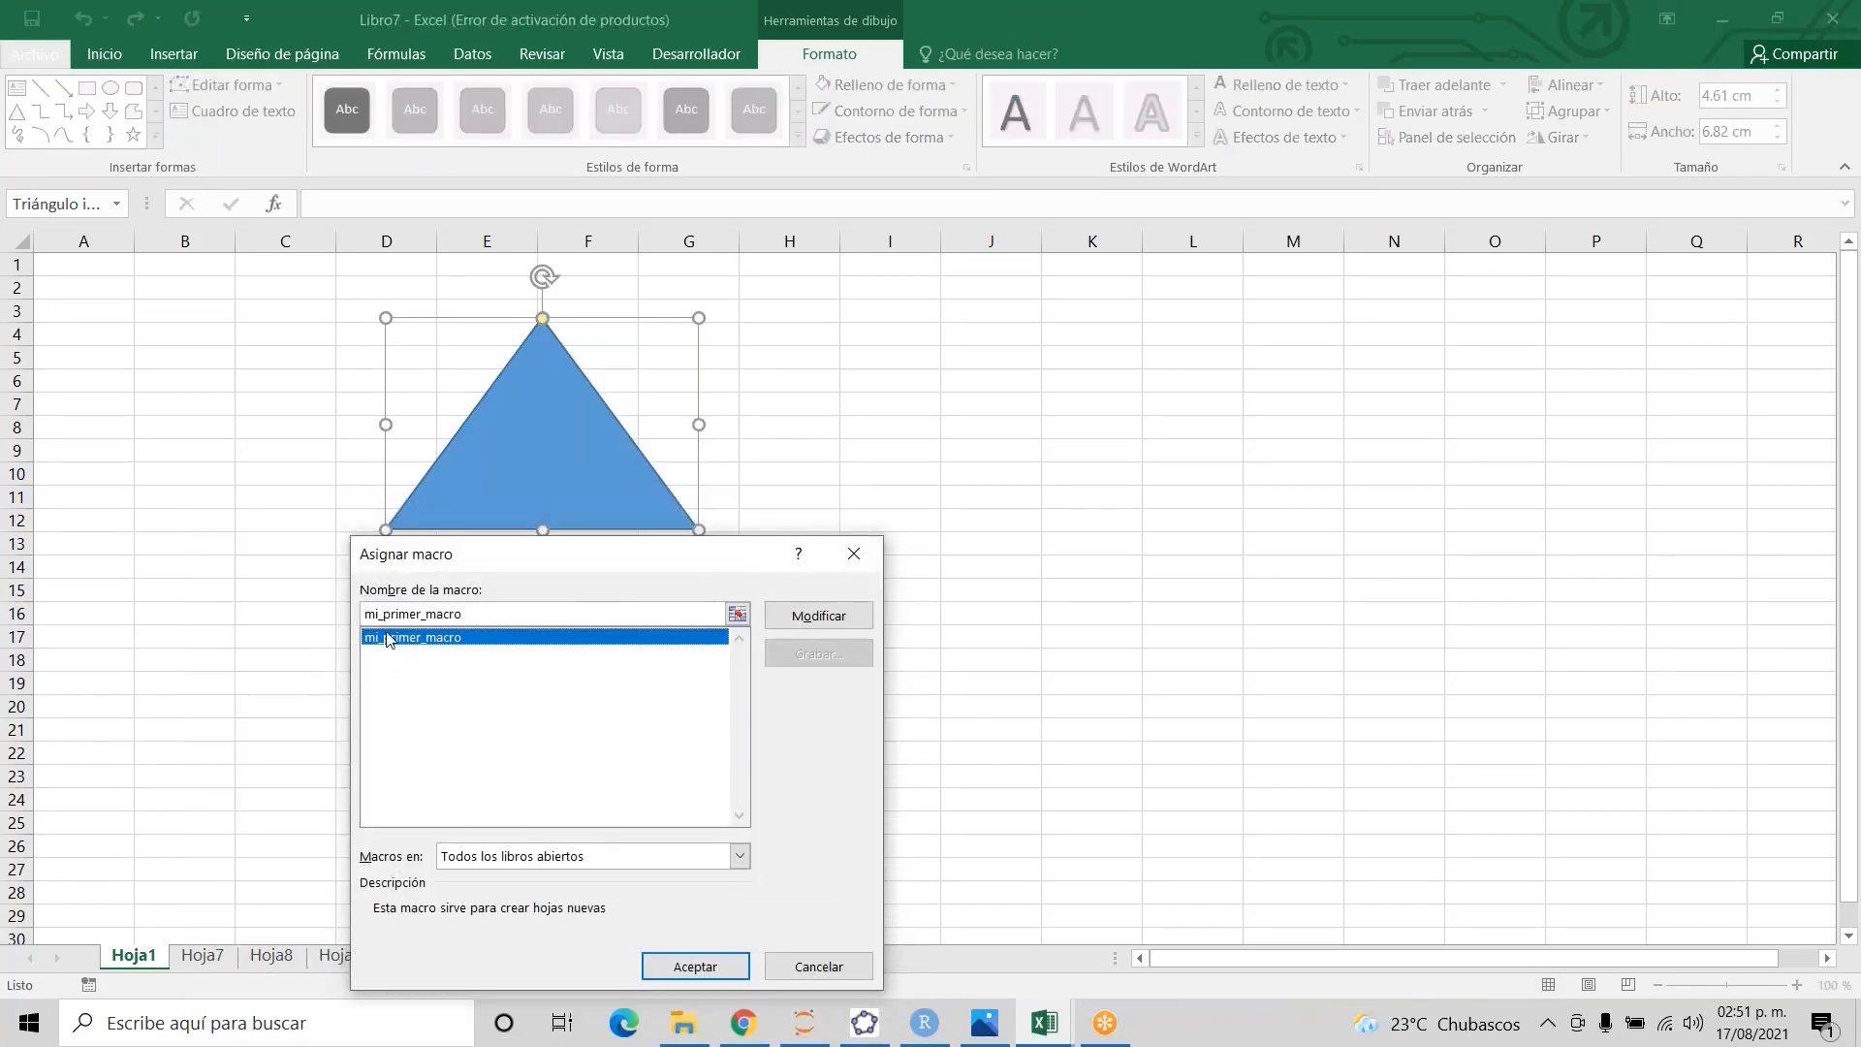
left_click(722, 971)
left_click(993, 477)
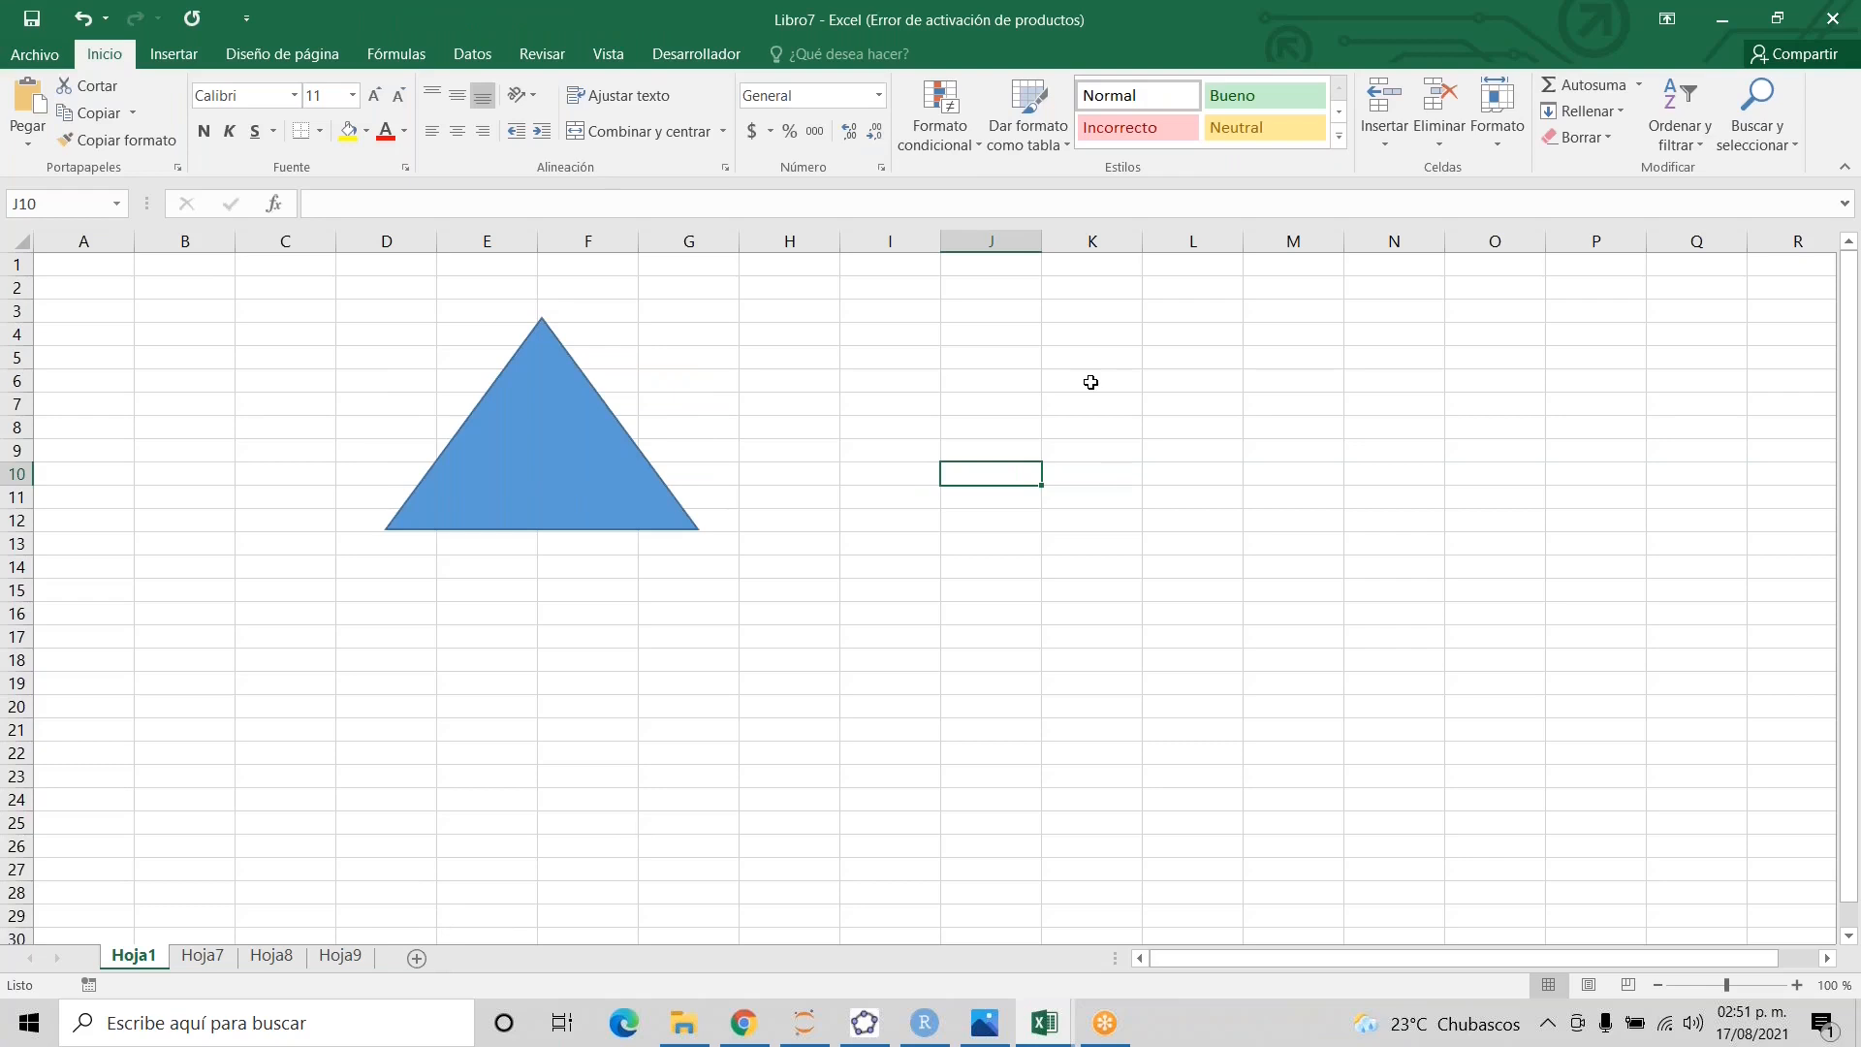
- Run the macro twice through the triangle on Hoja1 to add two worksheets, and return to Hoja1
left_click(549, 443)
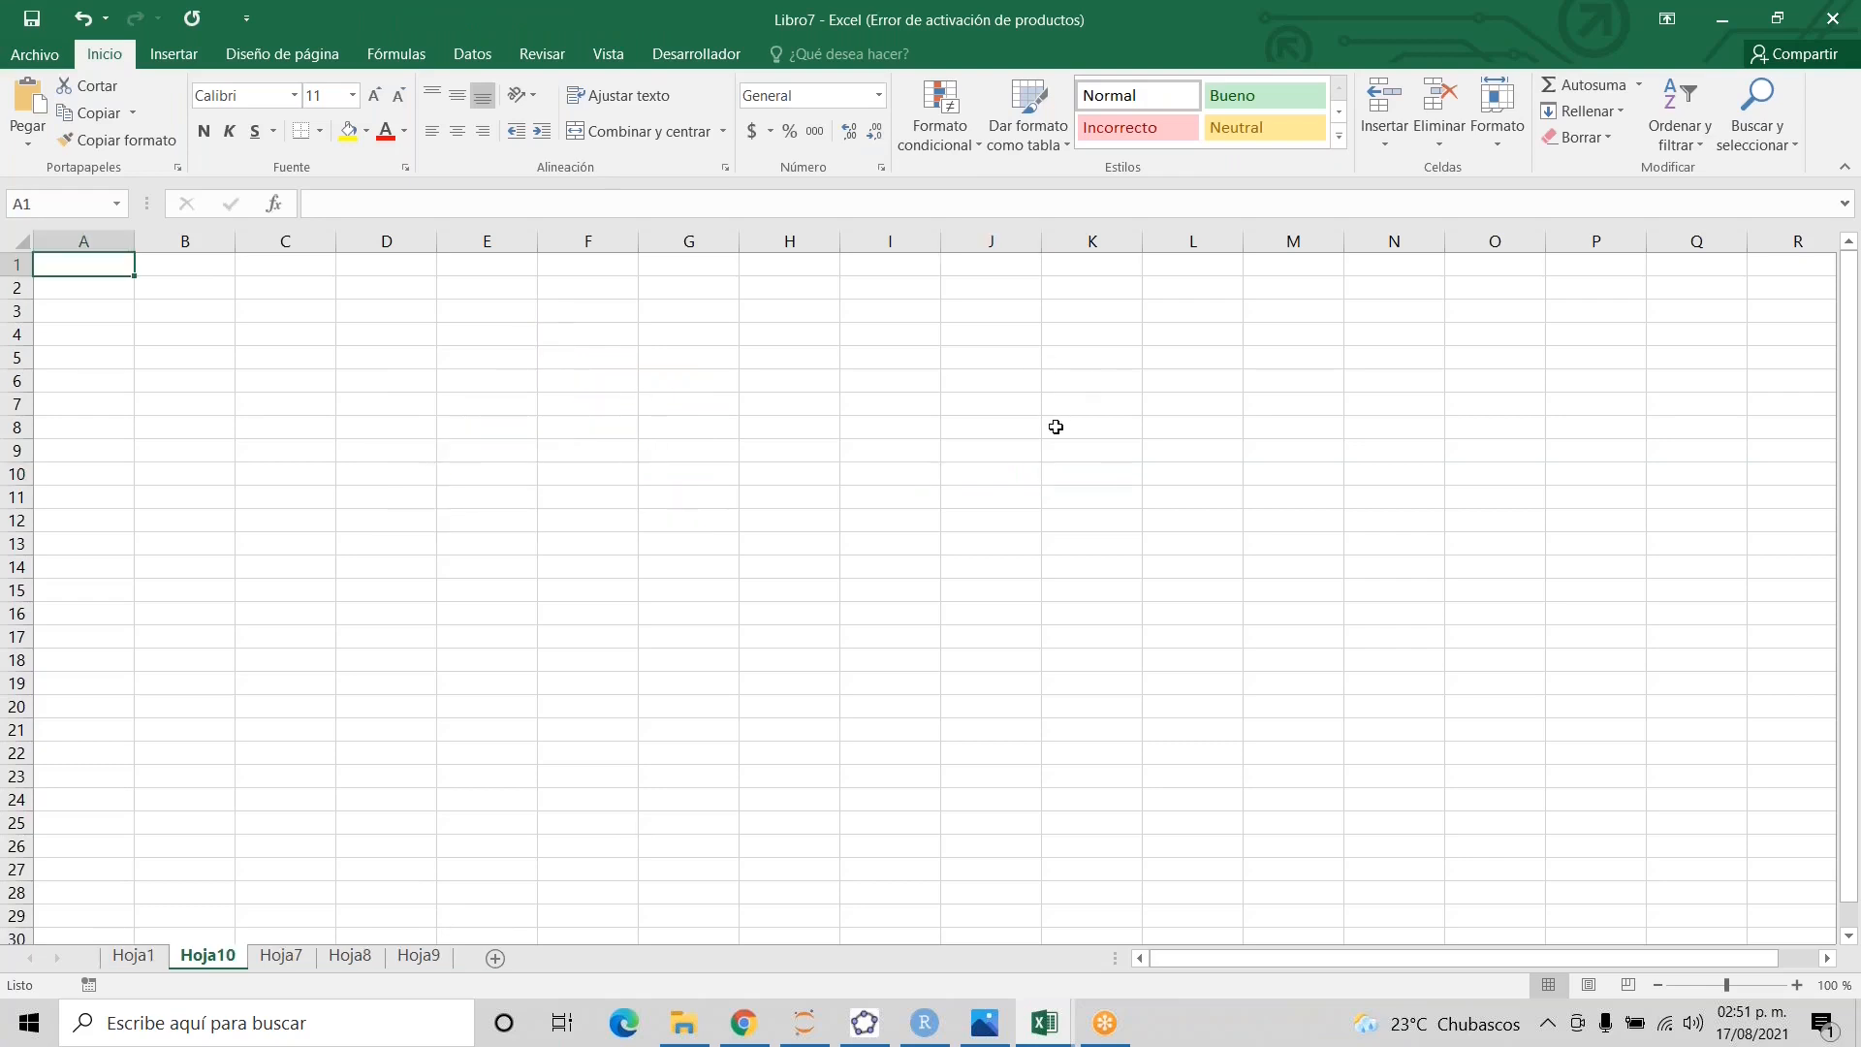
left_click(133, 957)
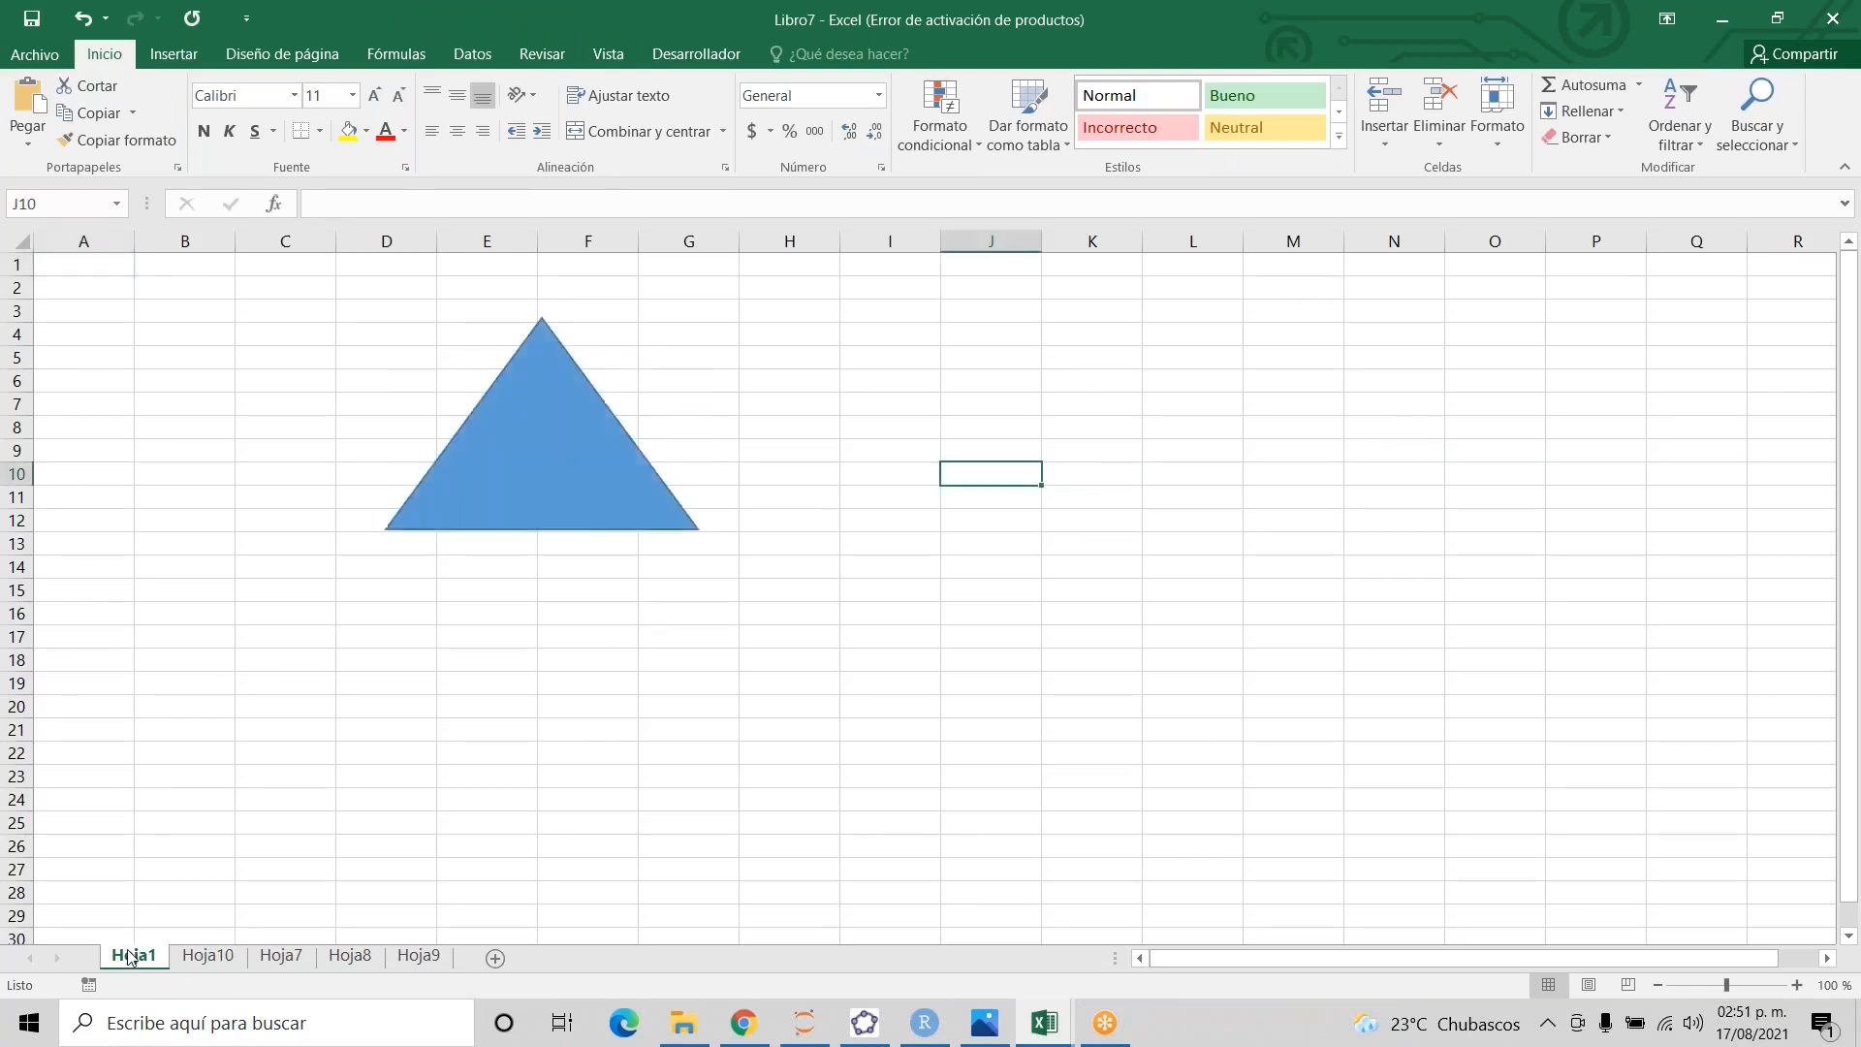
left_click(511, 461)
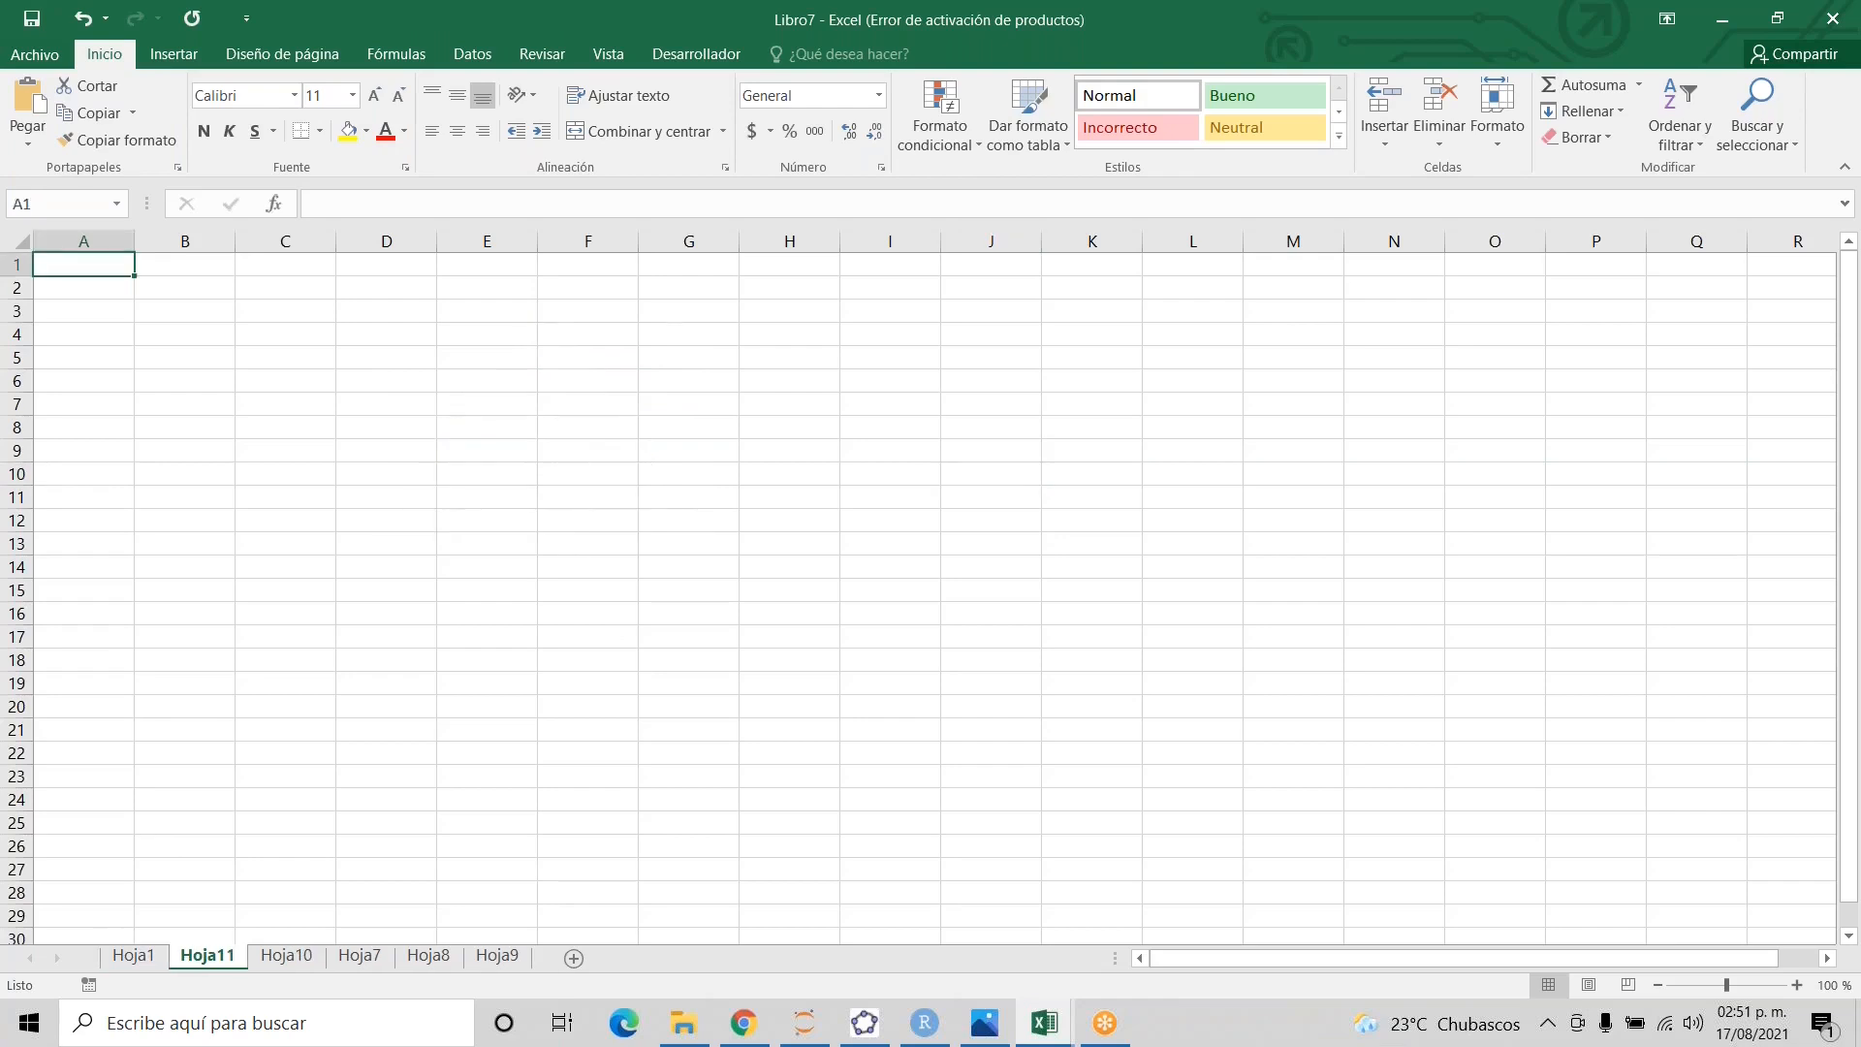
left_click(237, 959)
left_click(133, 958)
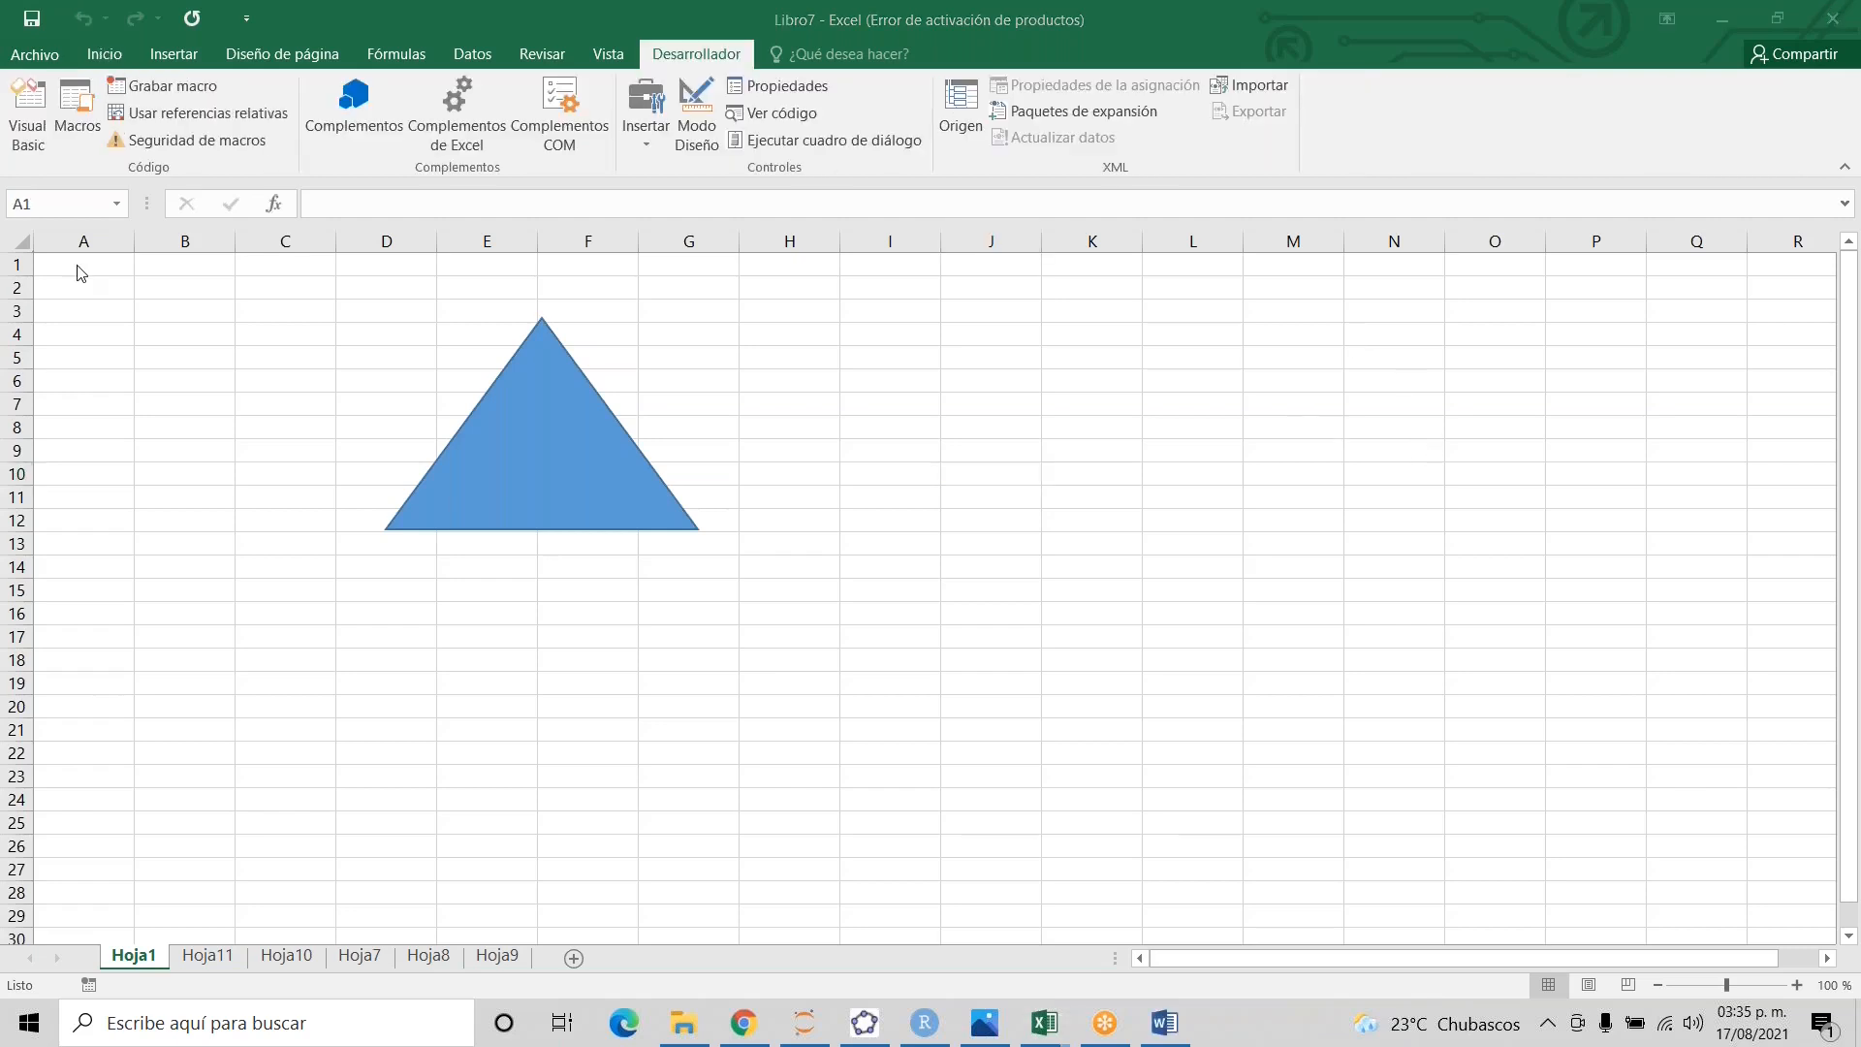
- Enter the text SciData in cell B4 of Hoja1 and keep that cell selected
left_click(81, 272)
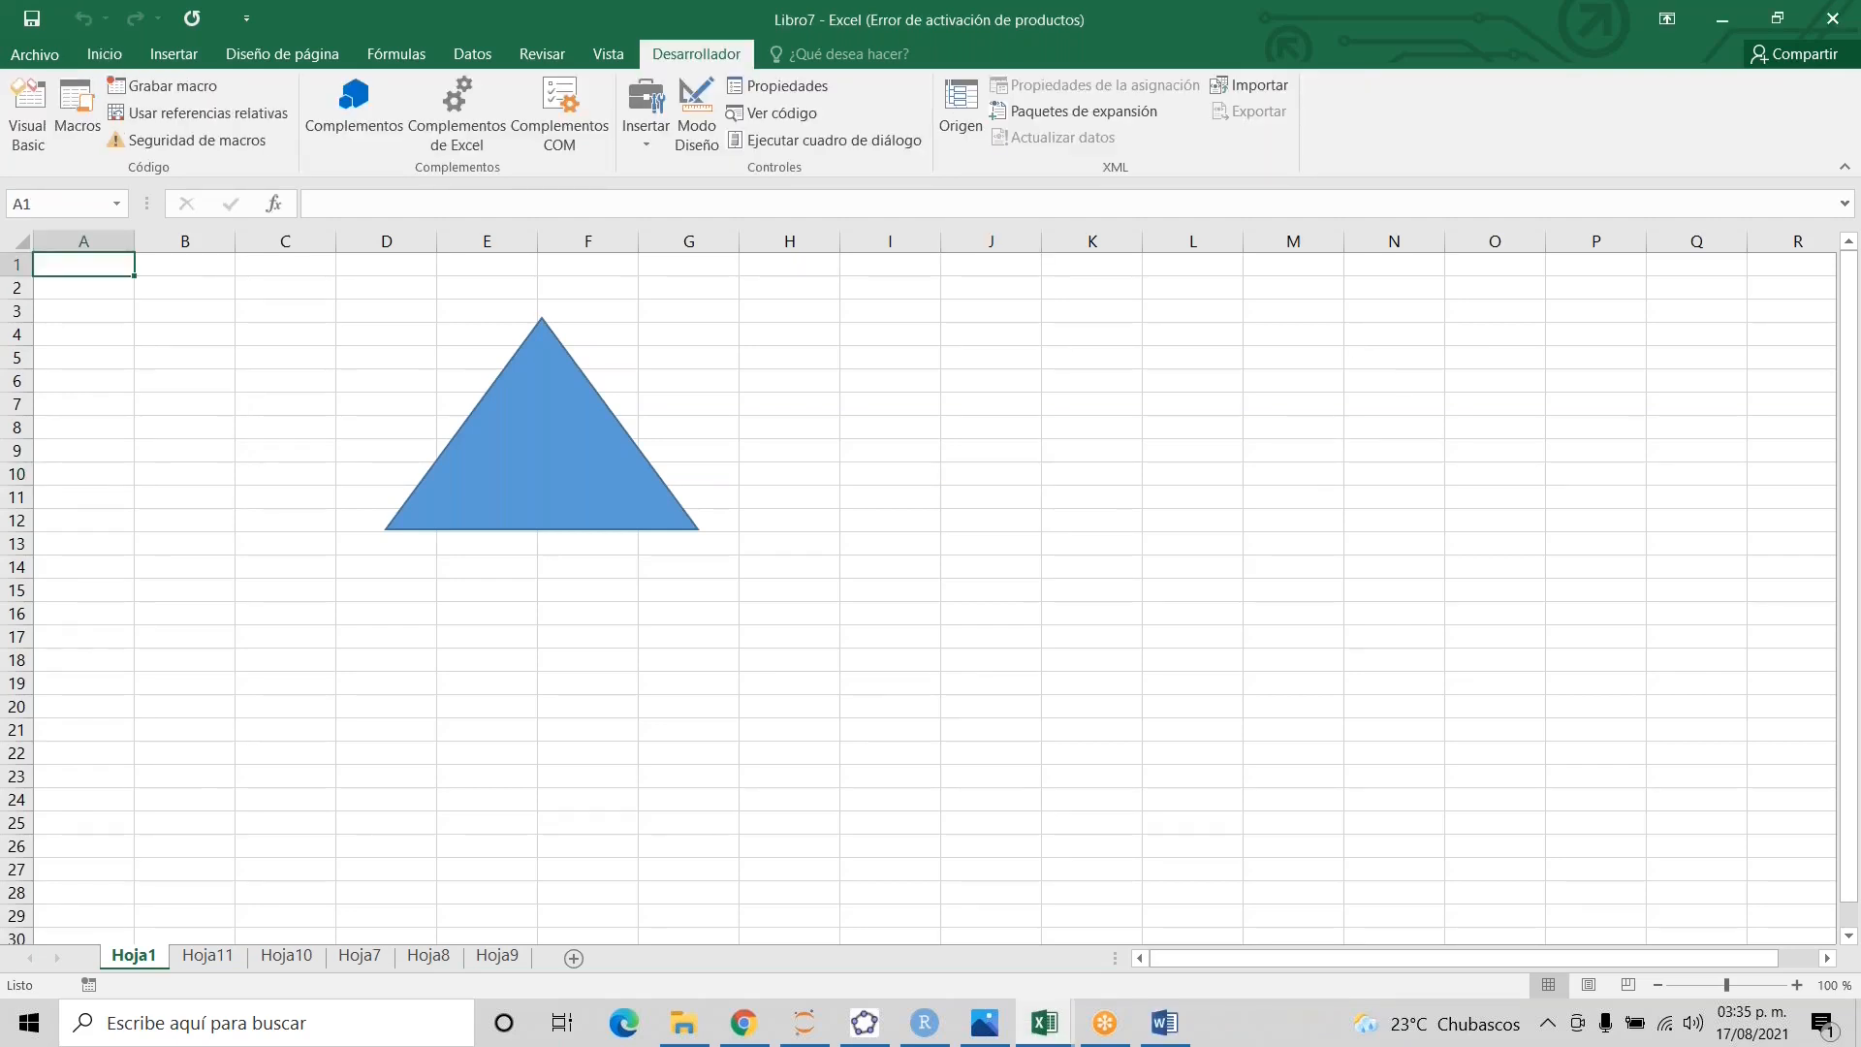
left_click(91, 388)
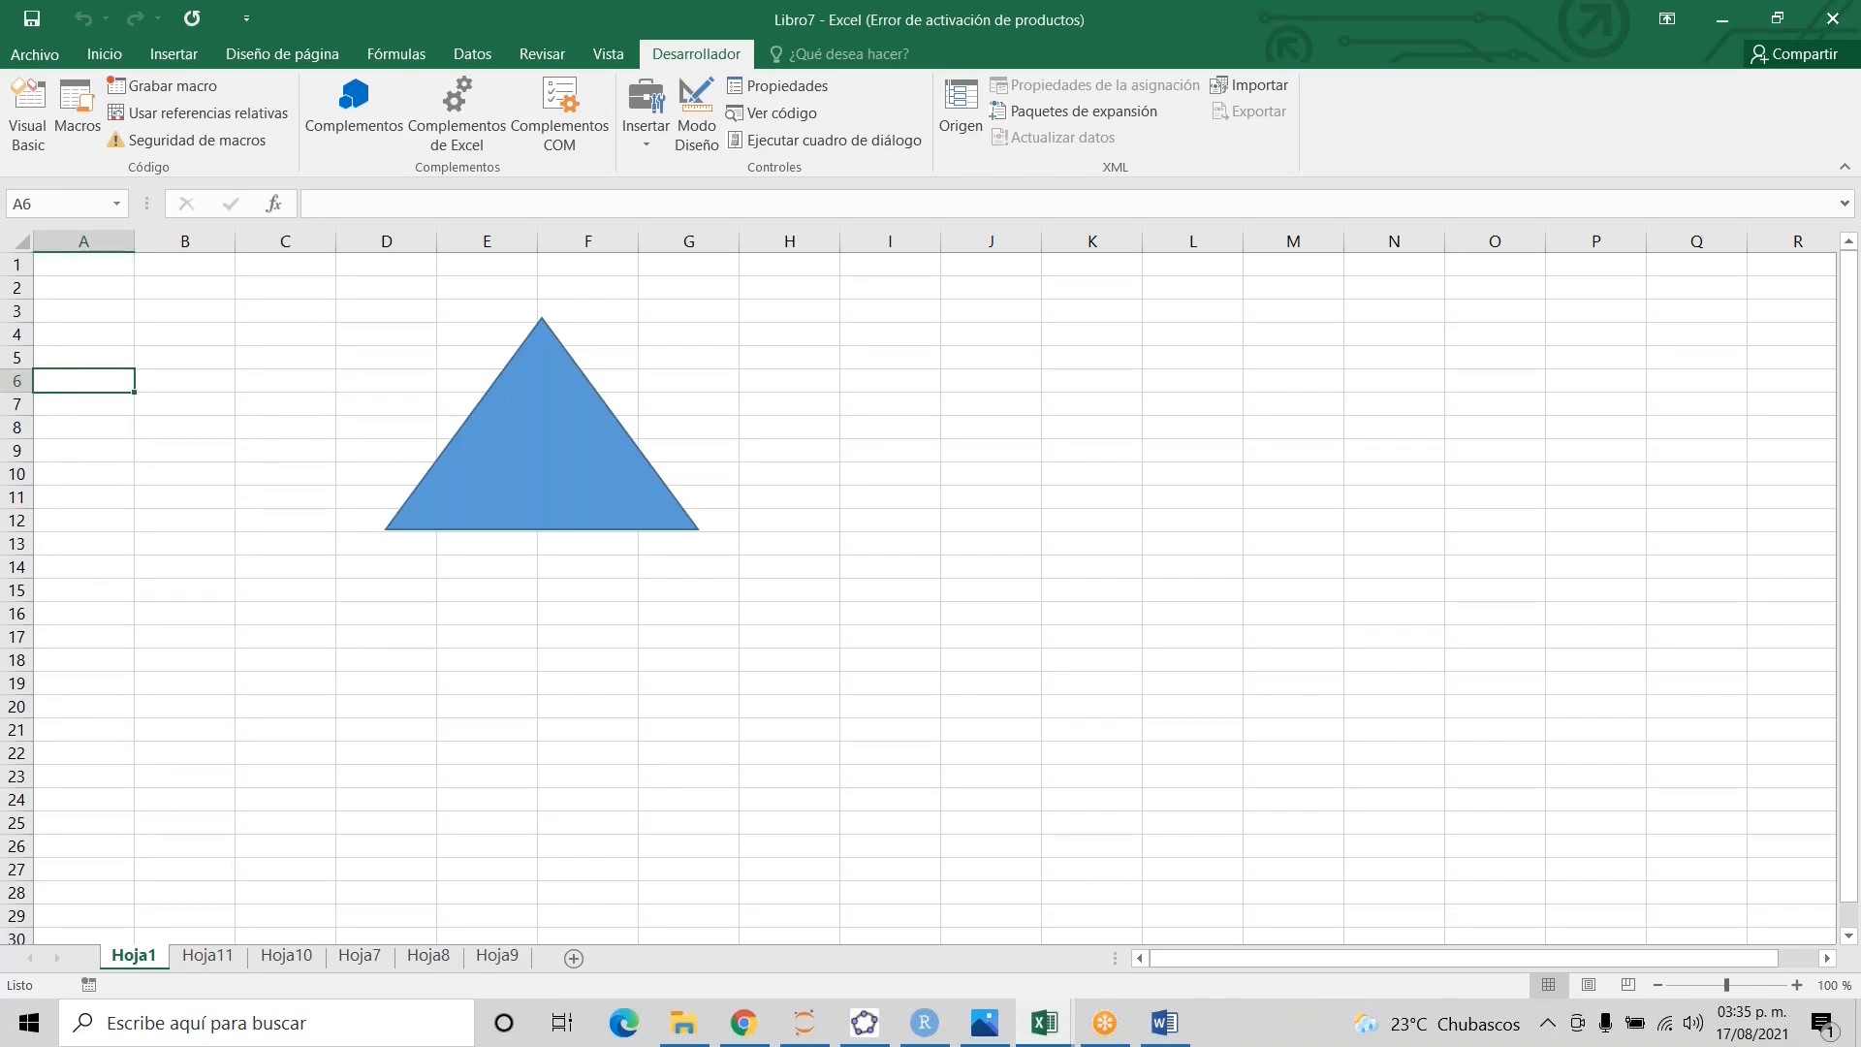
key("Right")
key("Up")
key("Up")
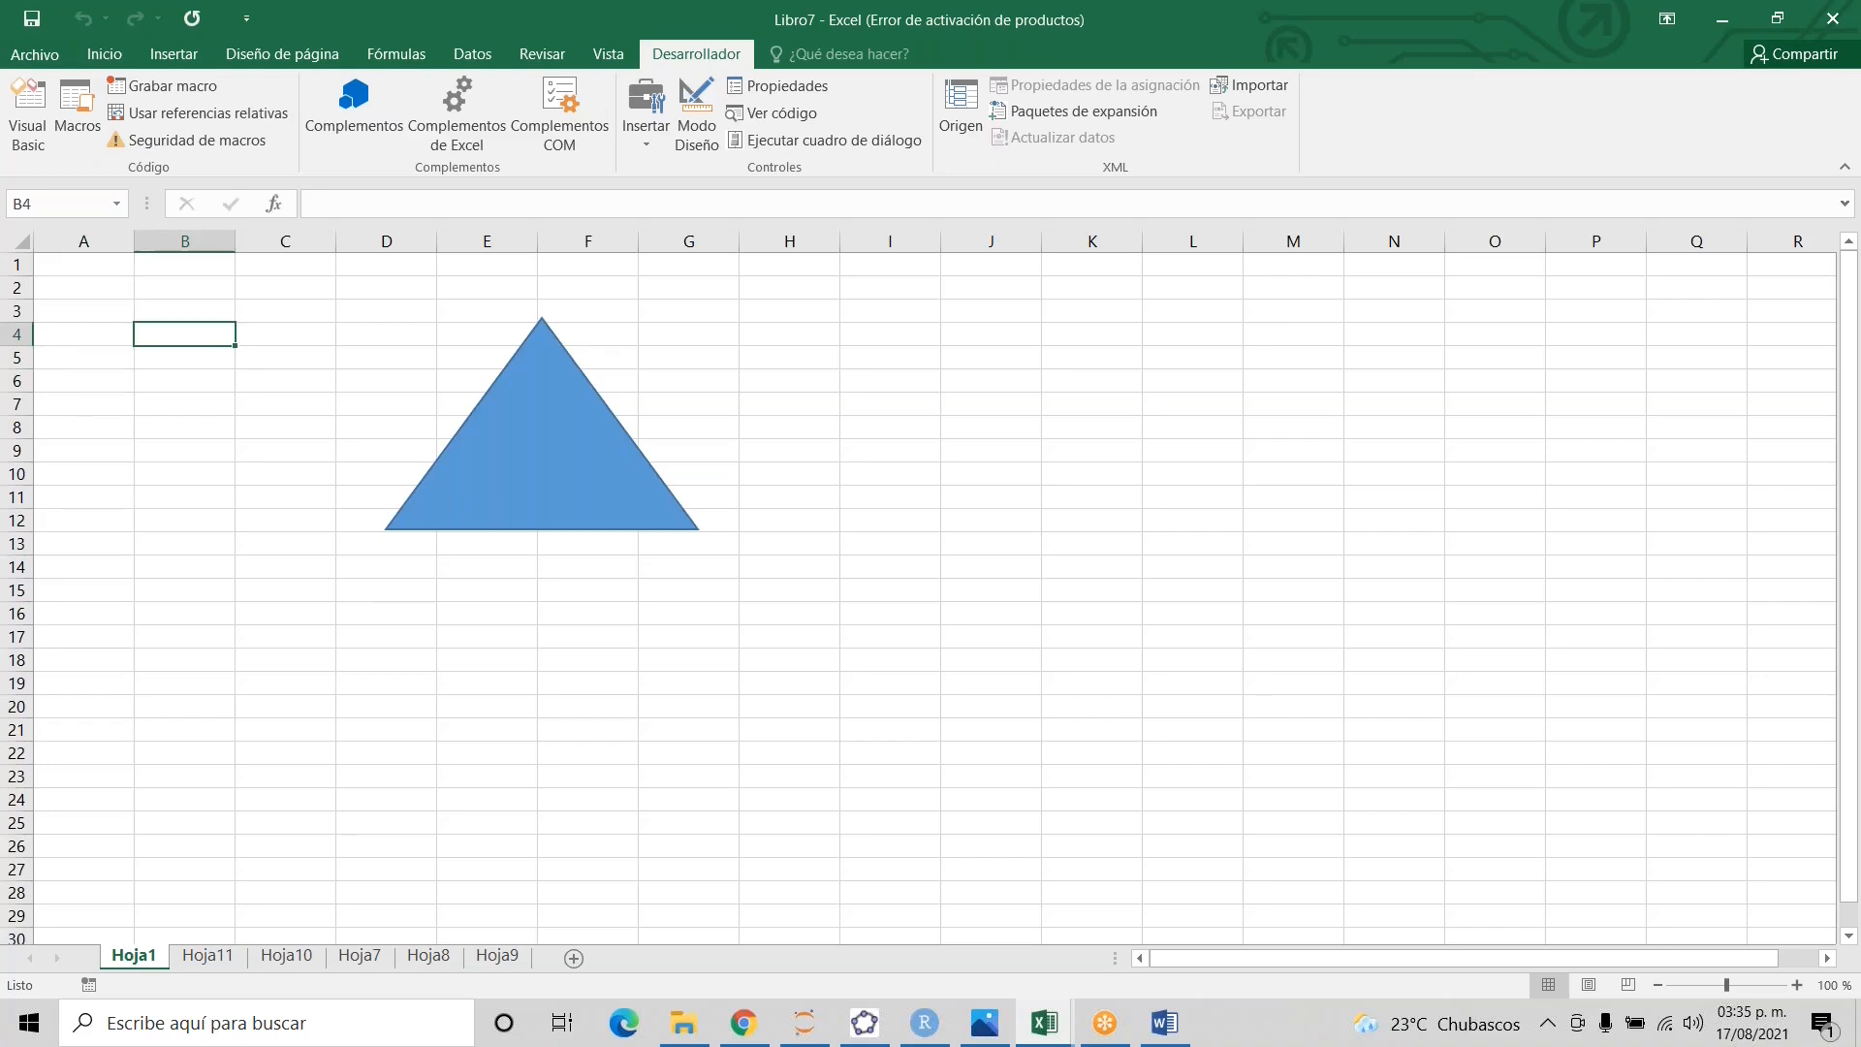
type("Si")
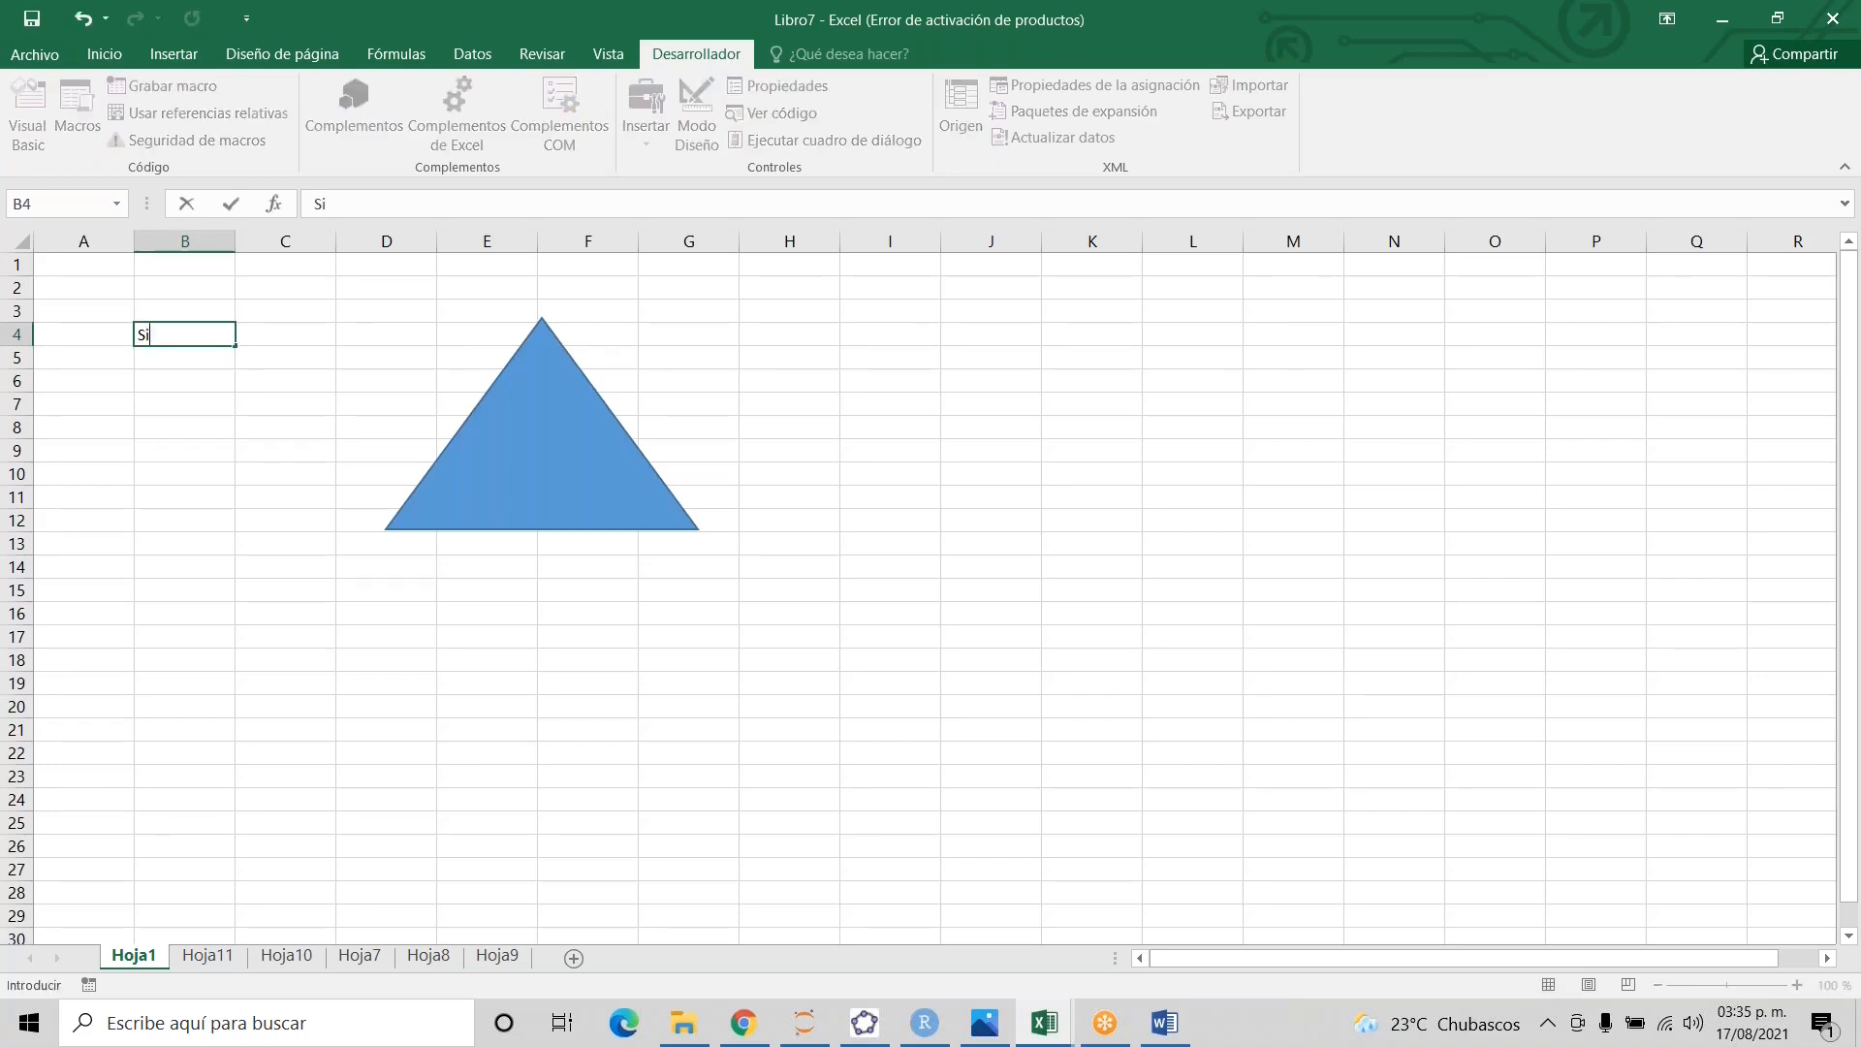
type("Cidata")
key("BackSpace")
key("BackSpace")
key("BackSpace")
key("BackSpace")
key("BackSpace")
key("BackSpace")
type("CI")
key("BackSpace")
type("ciData")
key("Return")
key("Up")
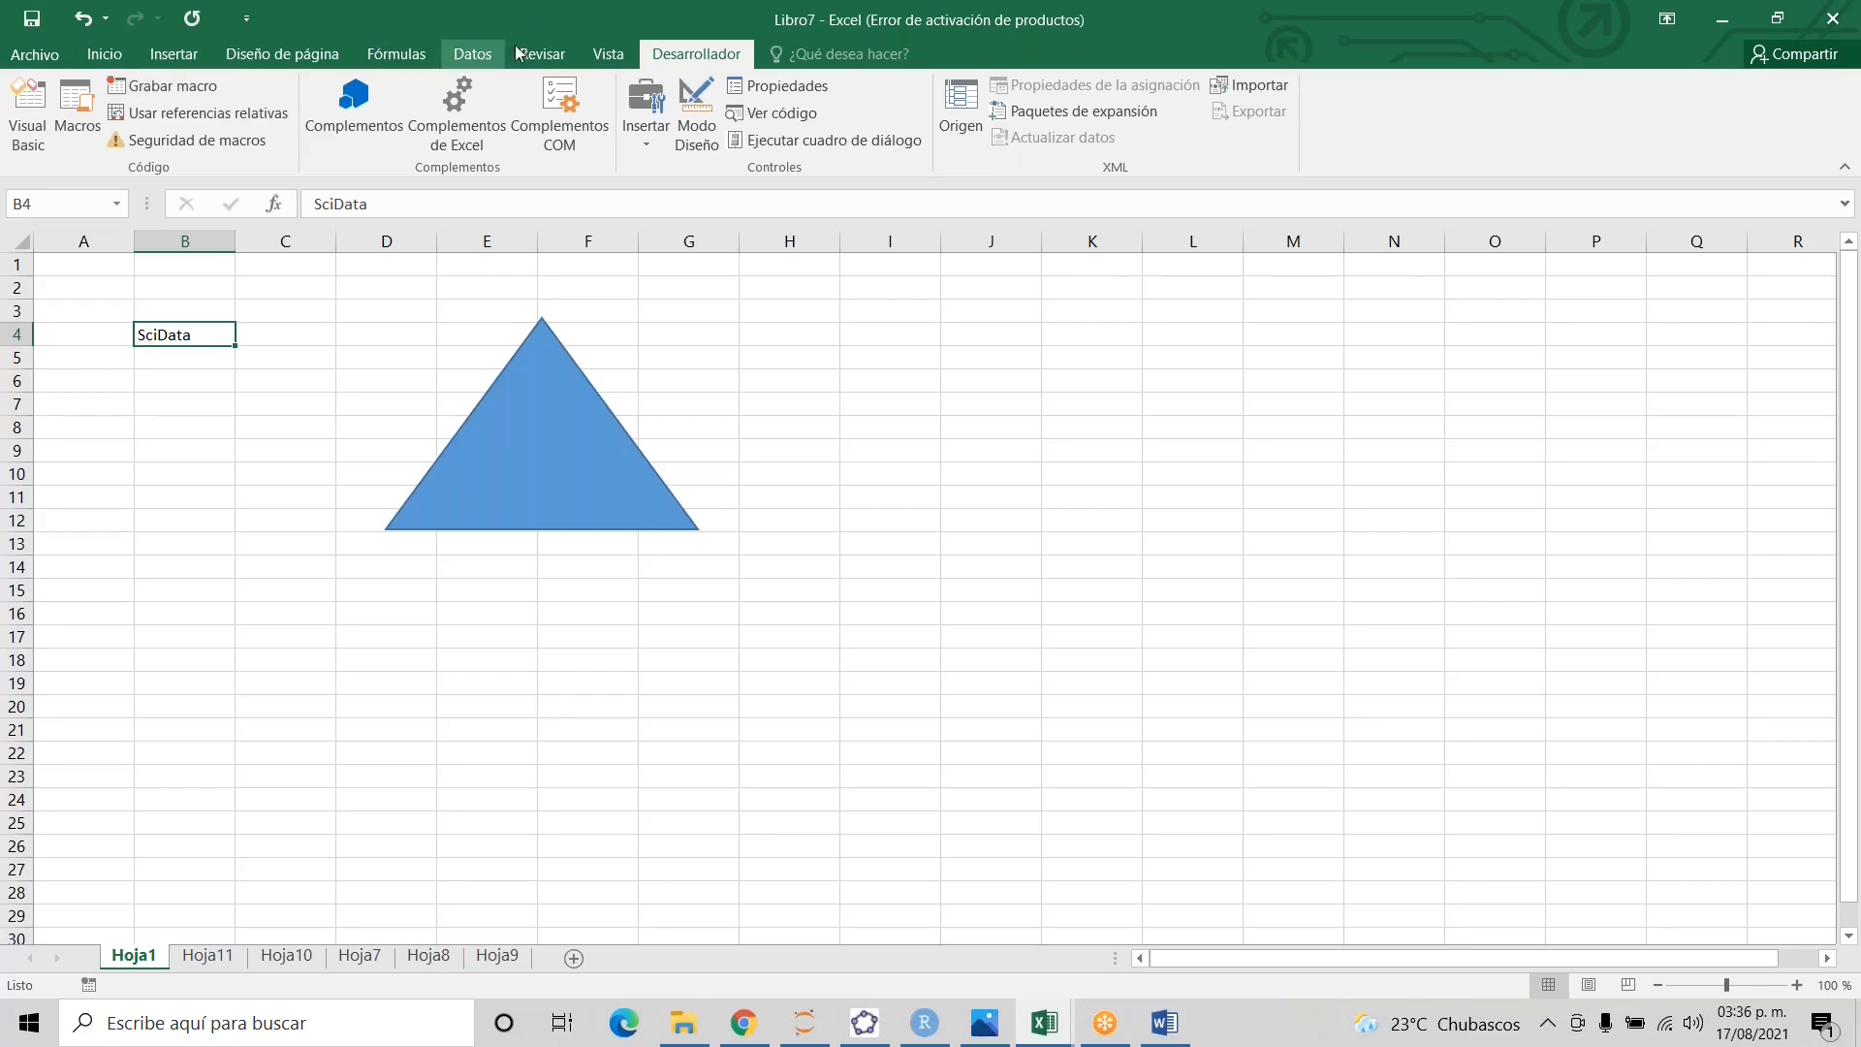
- Start recording a macro named mi_segunda_macro, stored in Este libro
left_click(148, 92)
type("mi_segunda_macro")
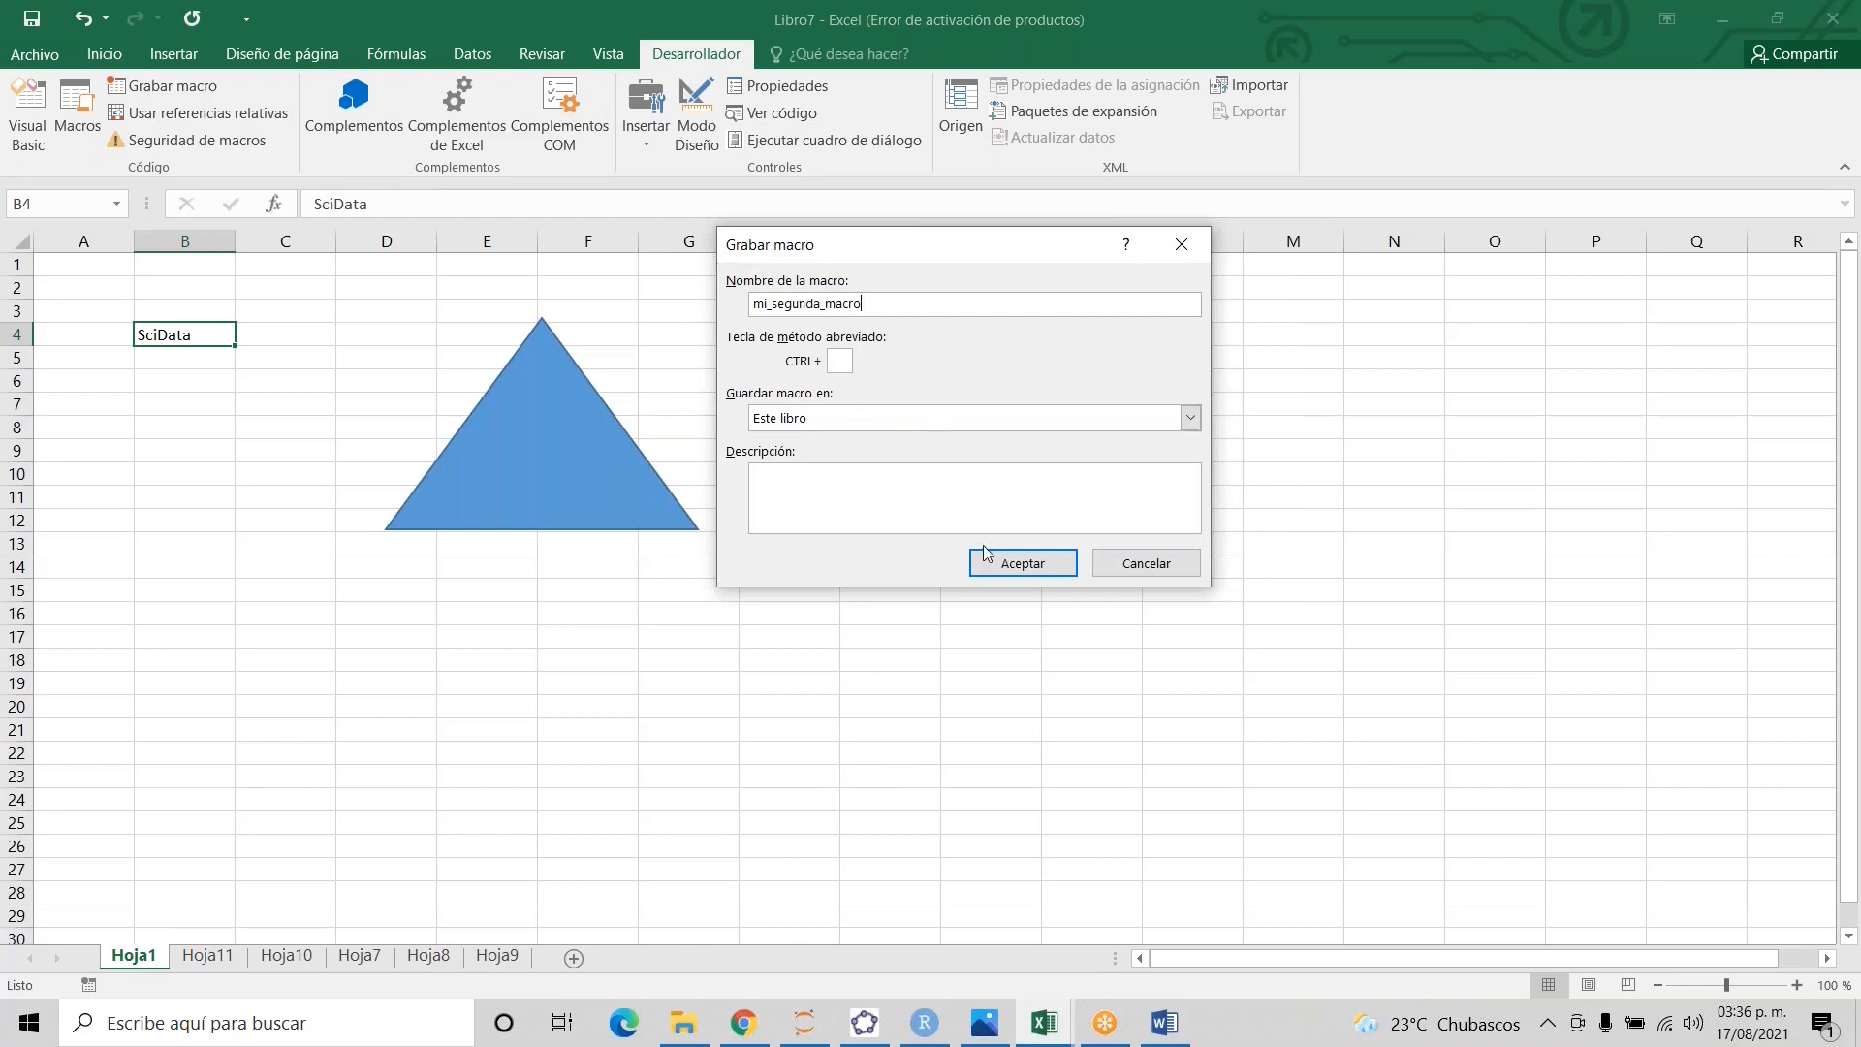
left_click(1008, 564)
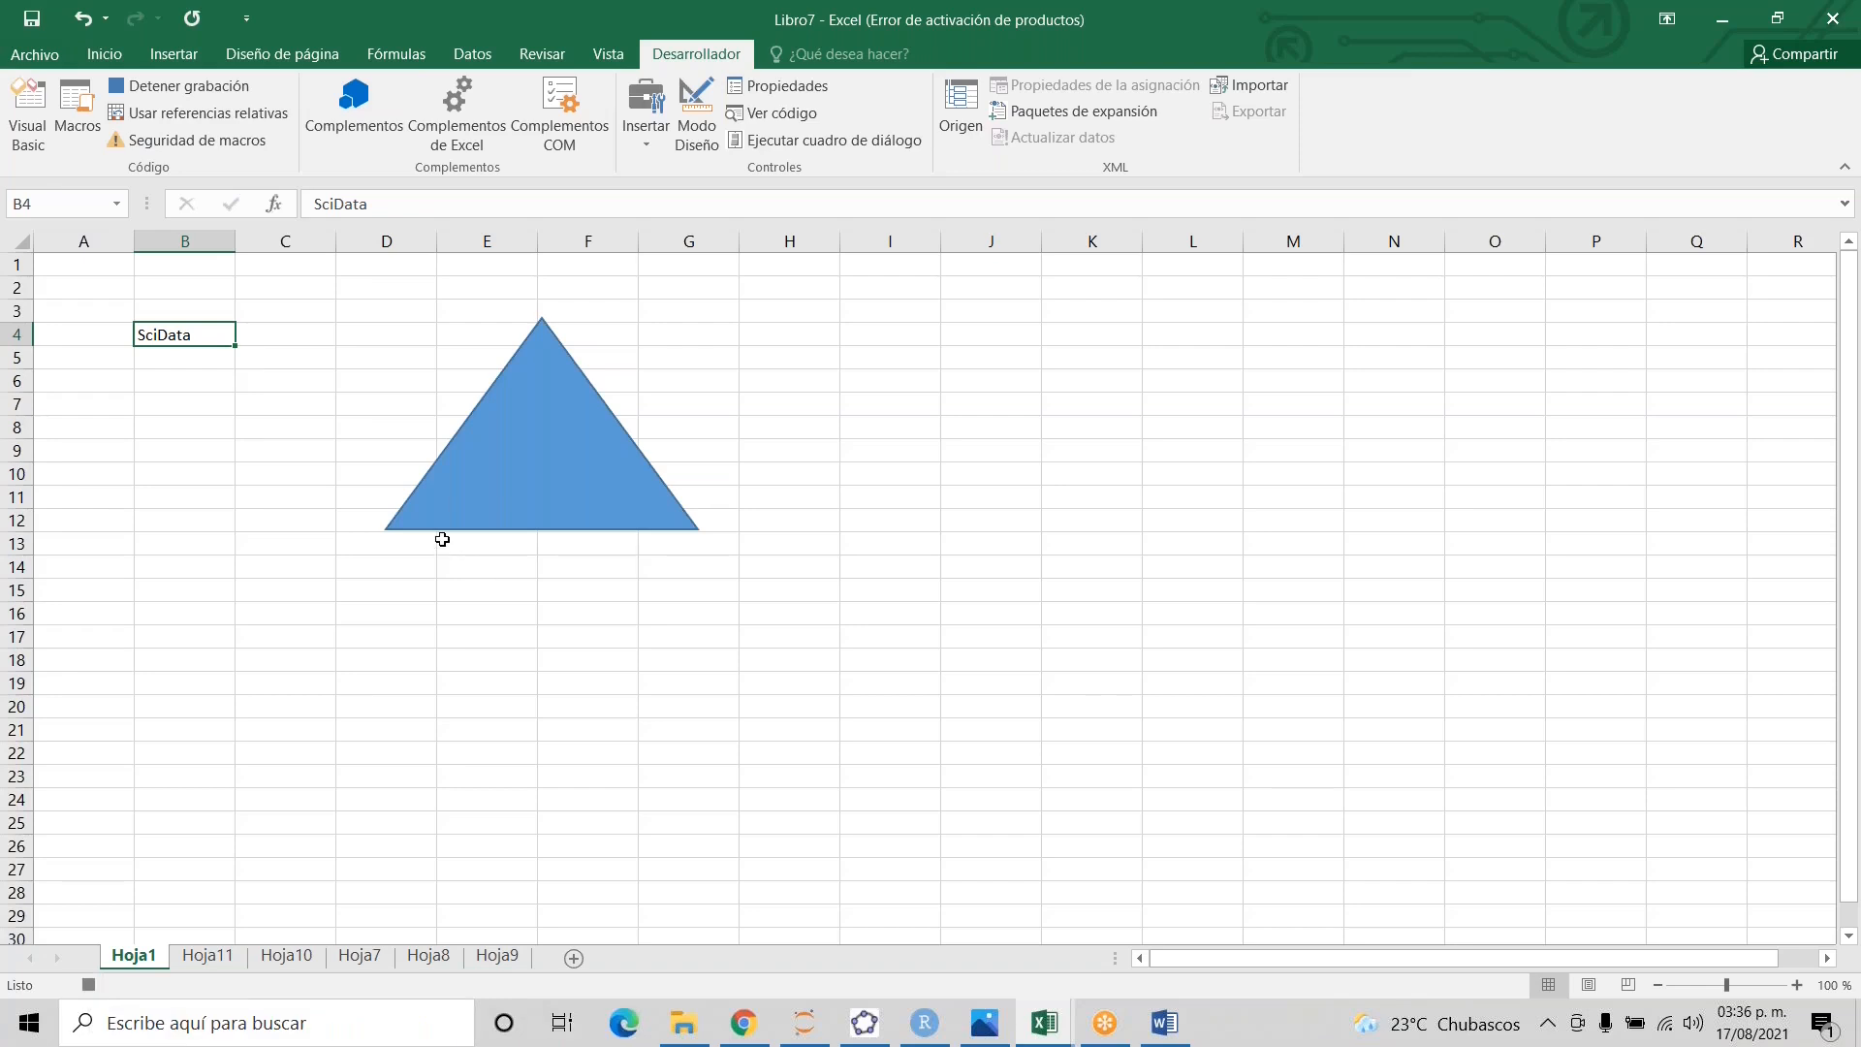
- Apply bold, underline and italic to the SciData text in B4, and stop the macro recording
left_click(106, 55)
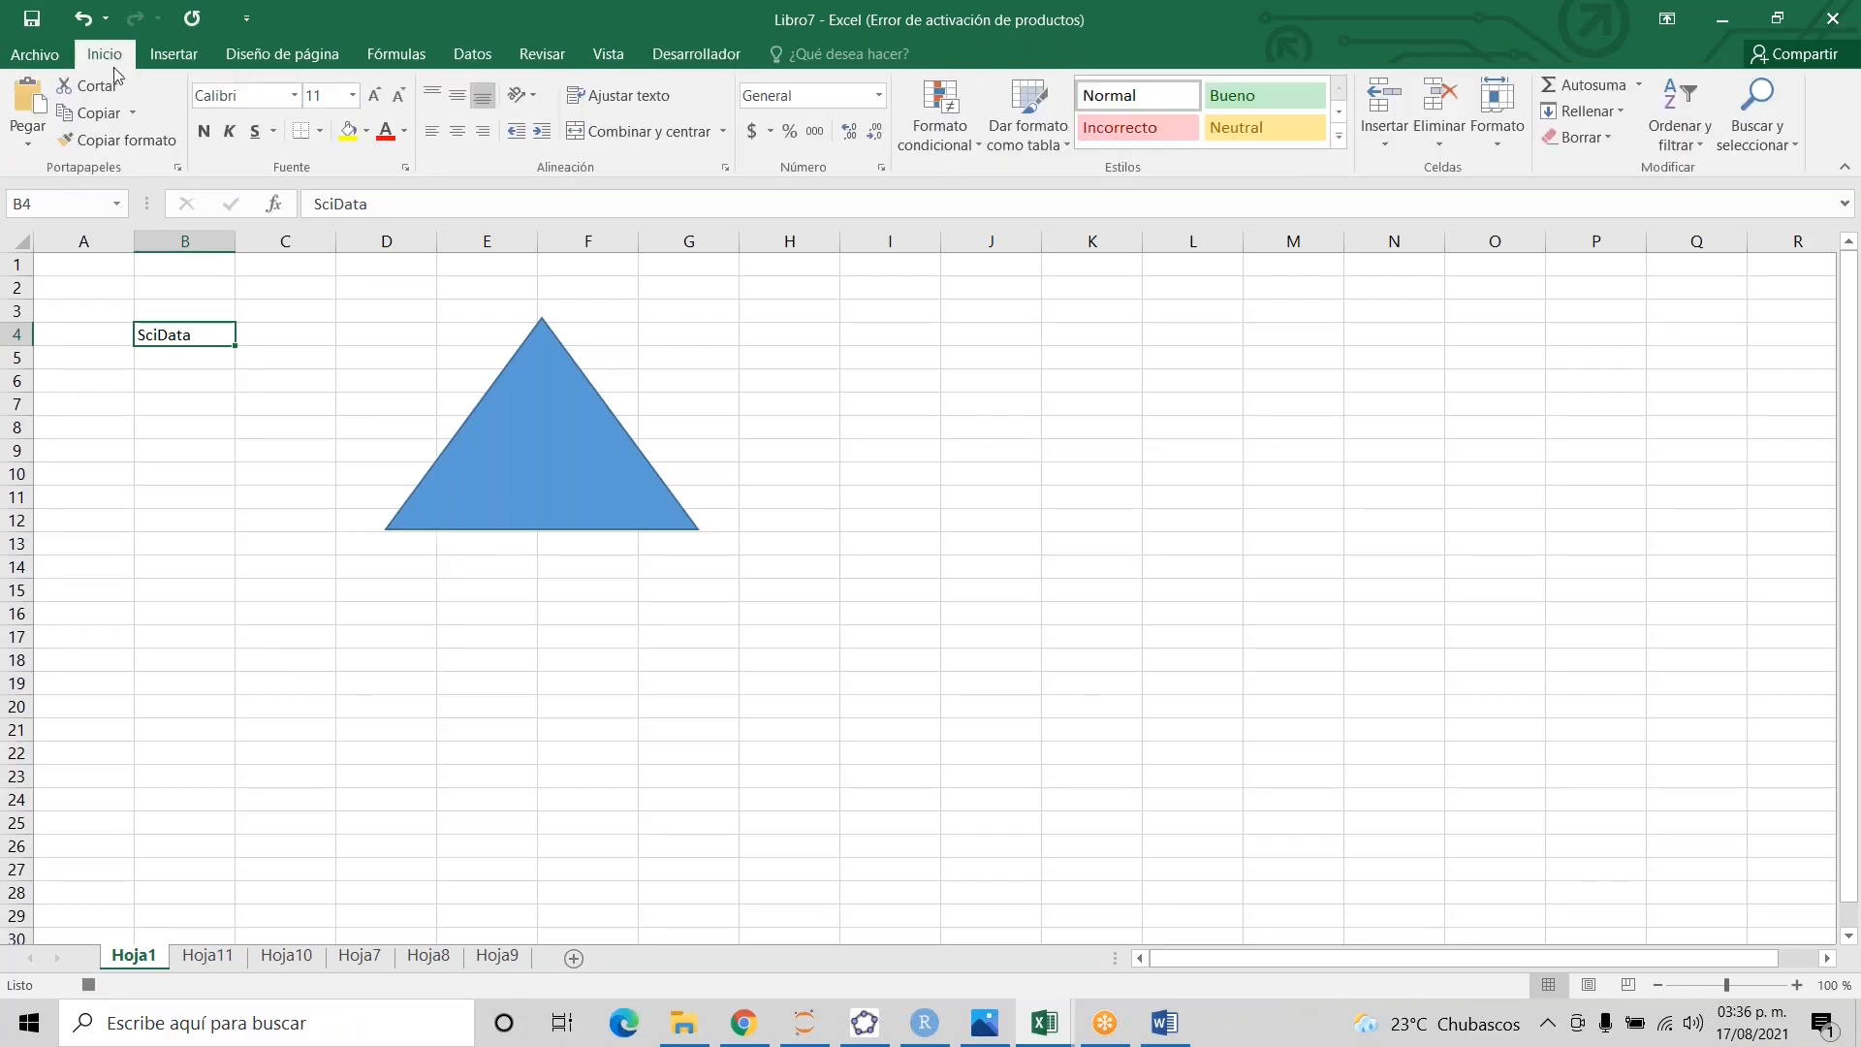
left_click(205, 133)
left_click(254, 132)
left_click(230, 131)
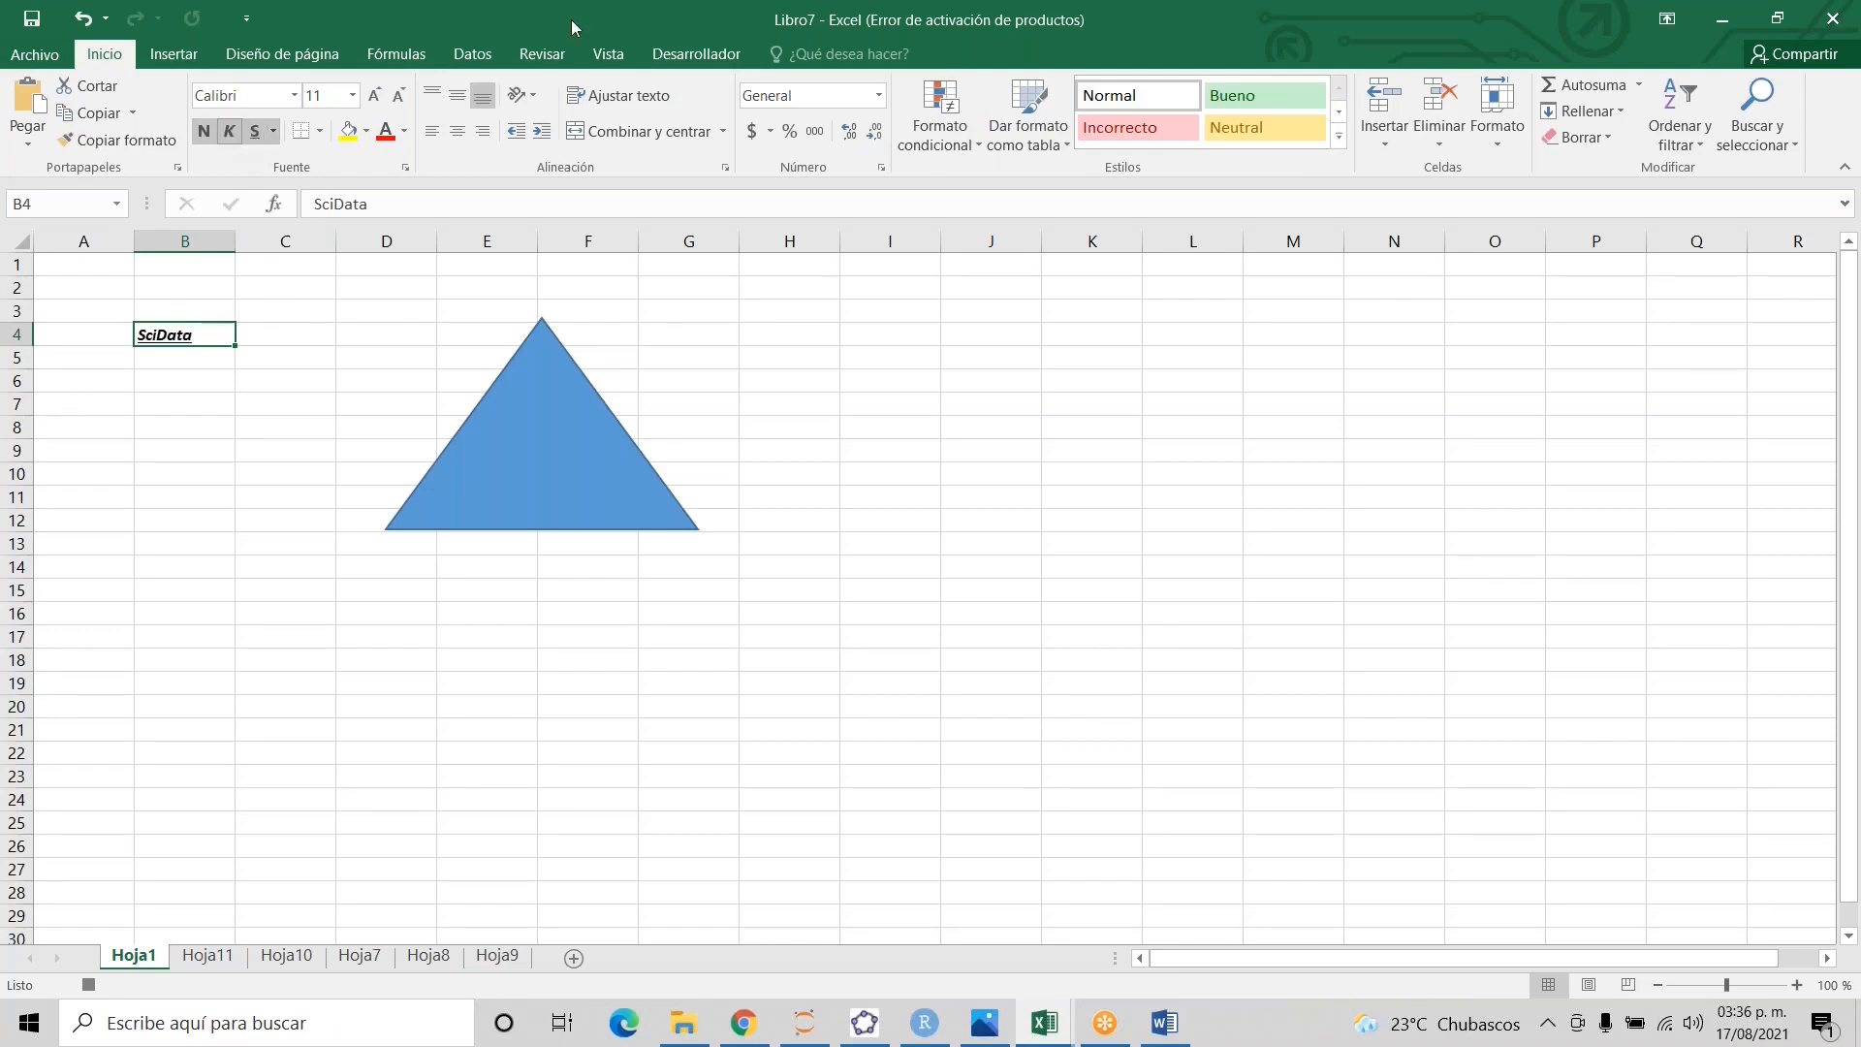
left_click(88, 985)
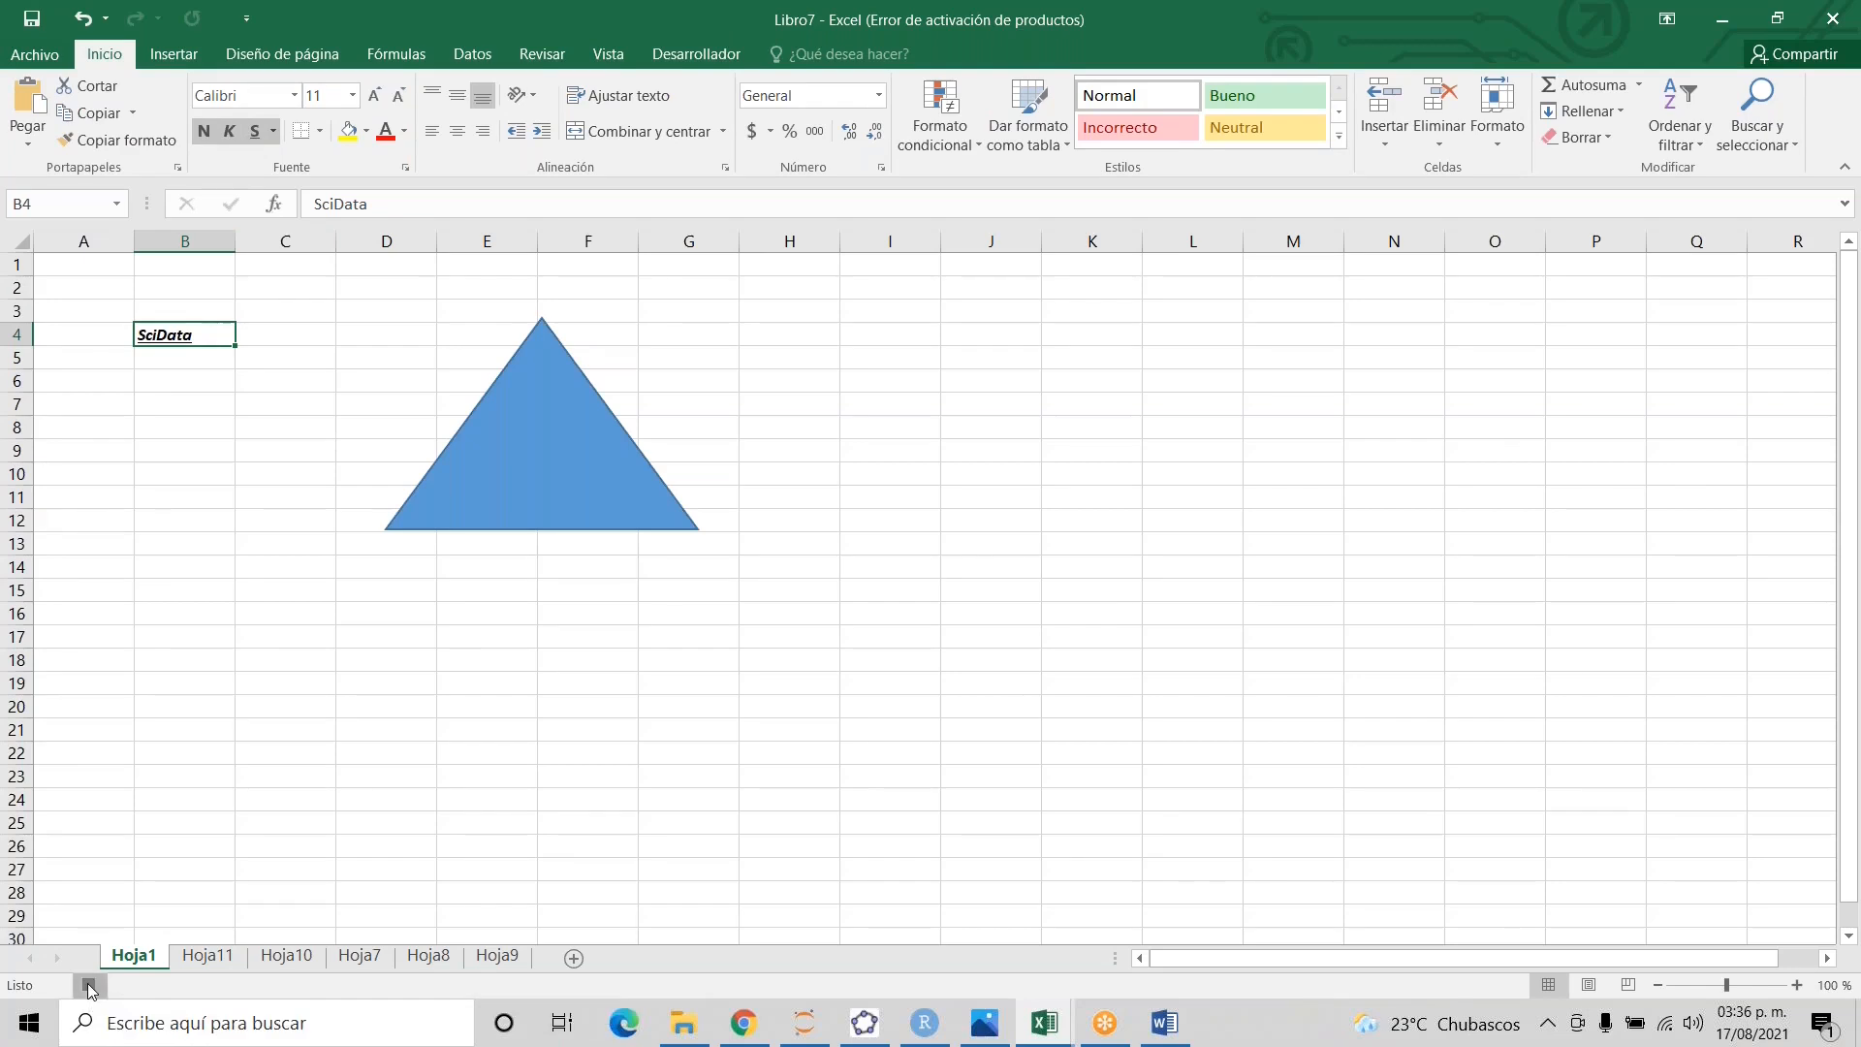
- Enter "Este es un texto" in cell C18 and "Este es otro" in cell D20
left_click(180, 653)
key("Right")
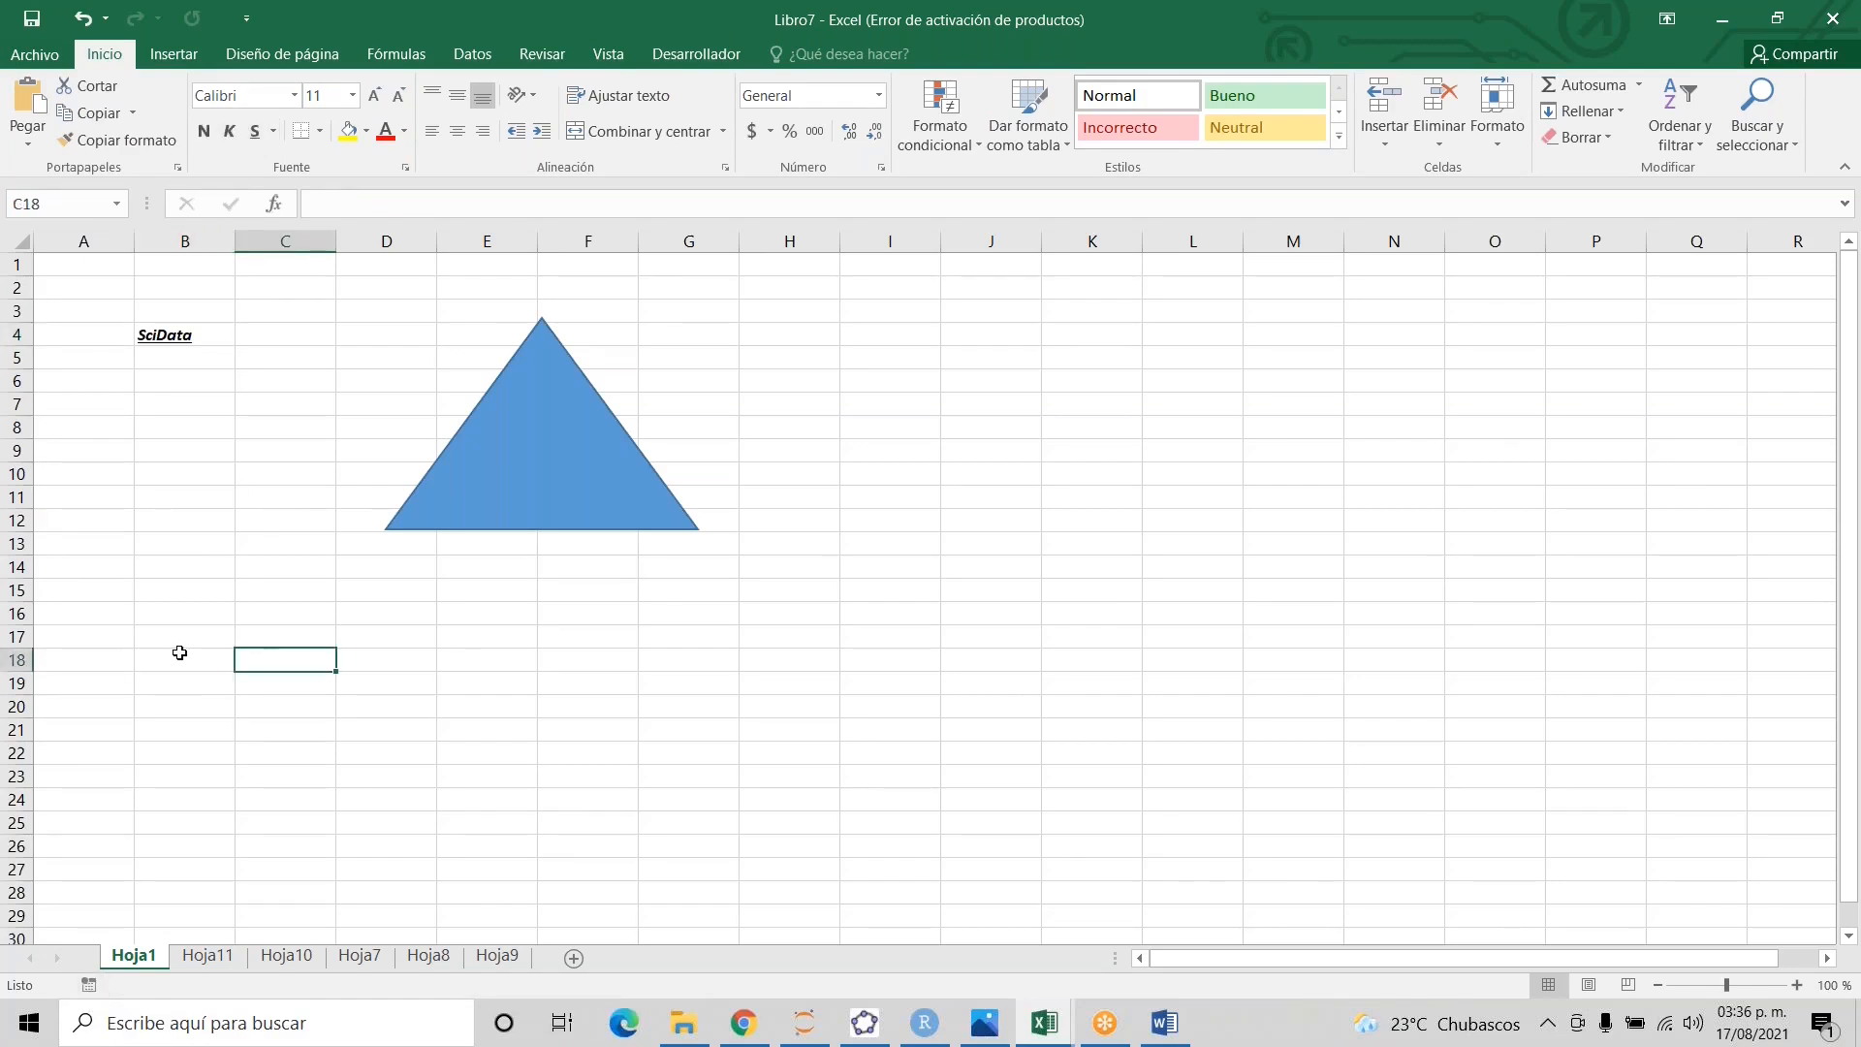
type("Este es un texto")
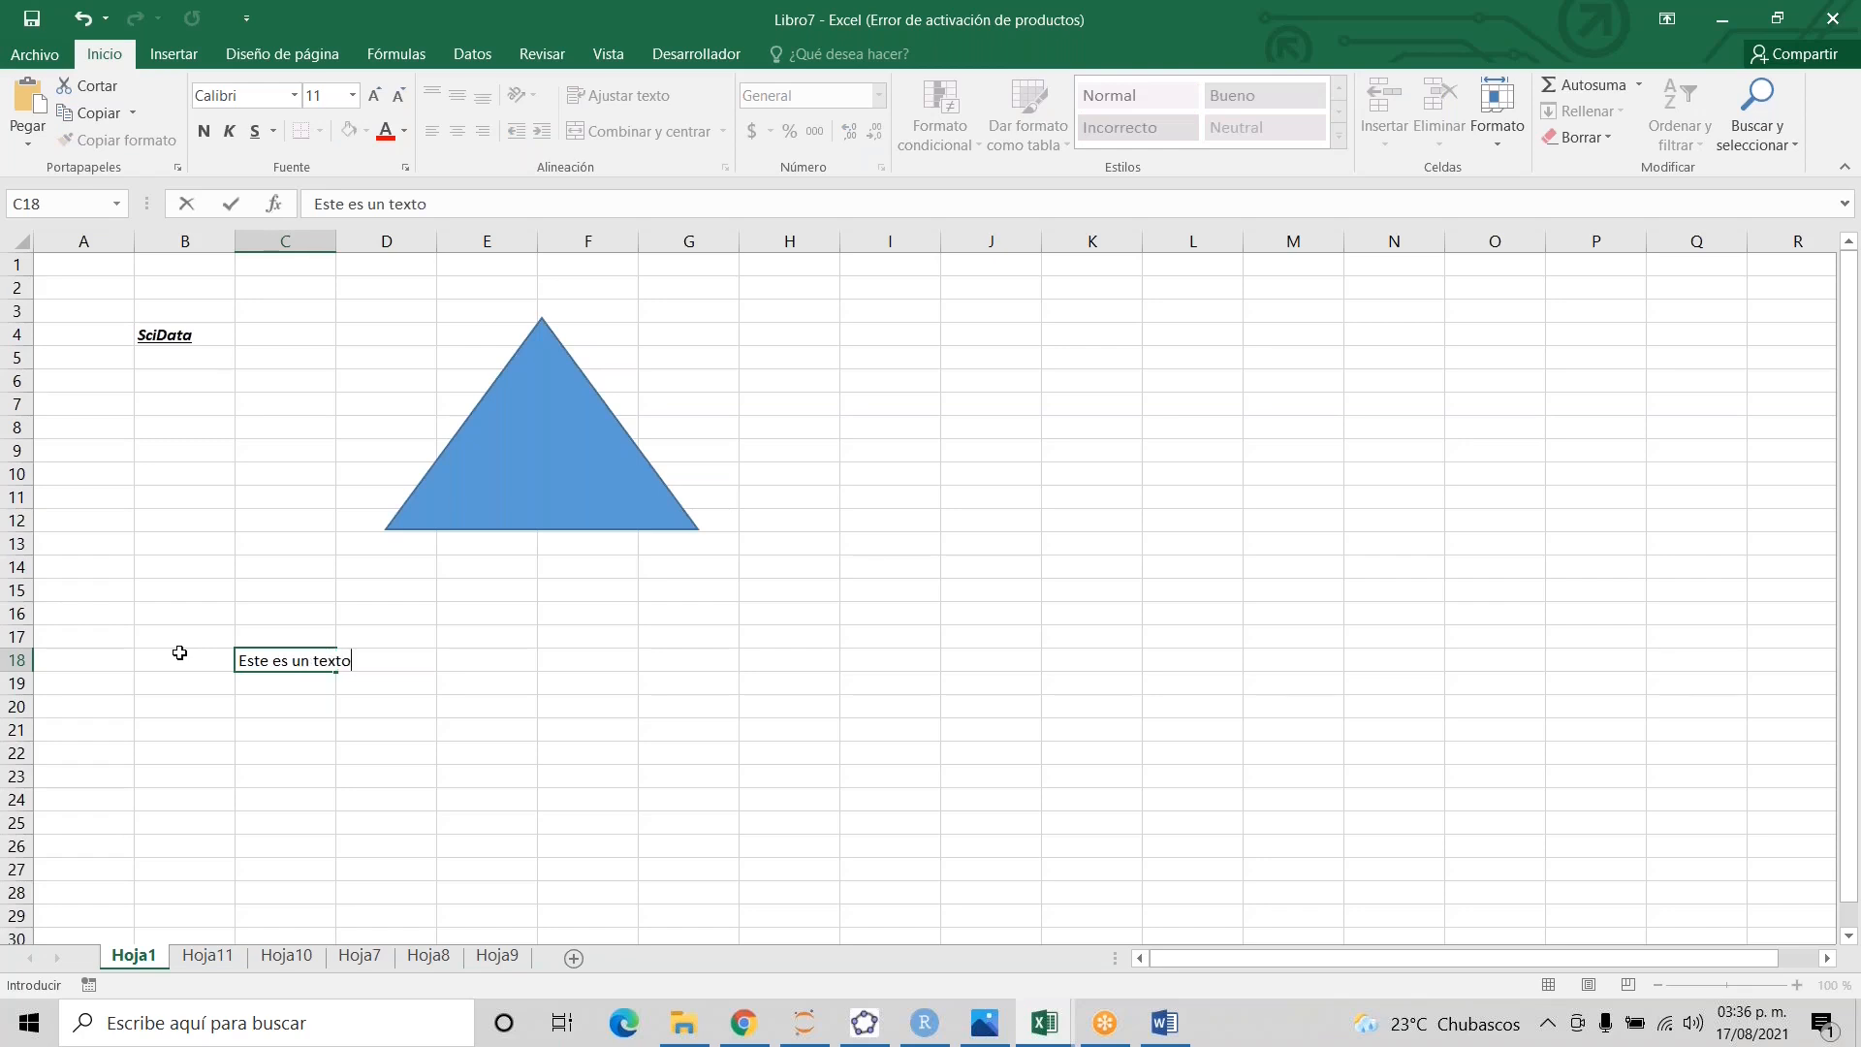
key("Return")
key("Right")
key("Down")
type("Este es otro")
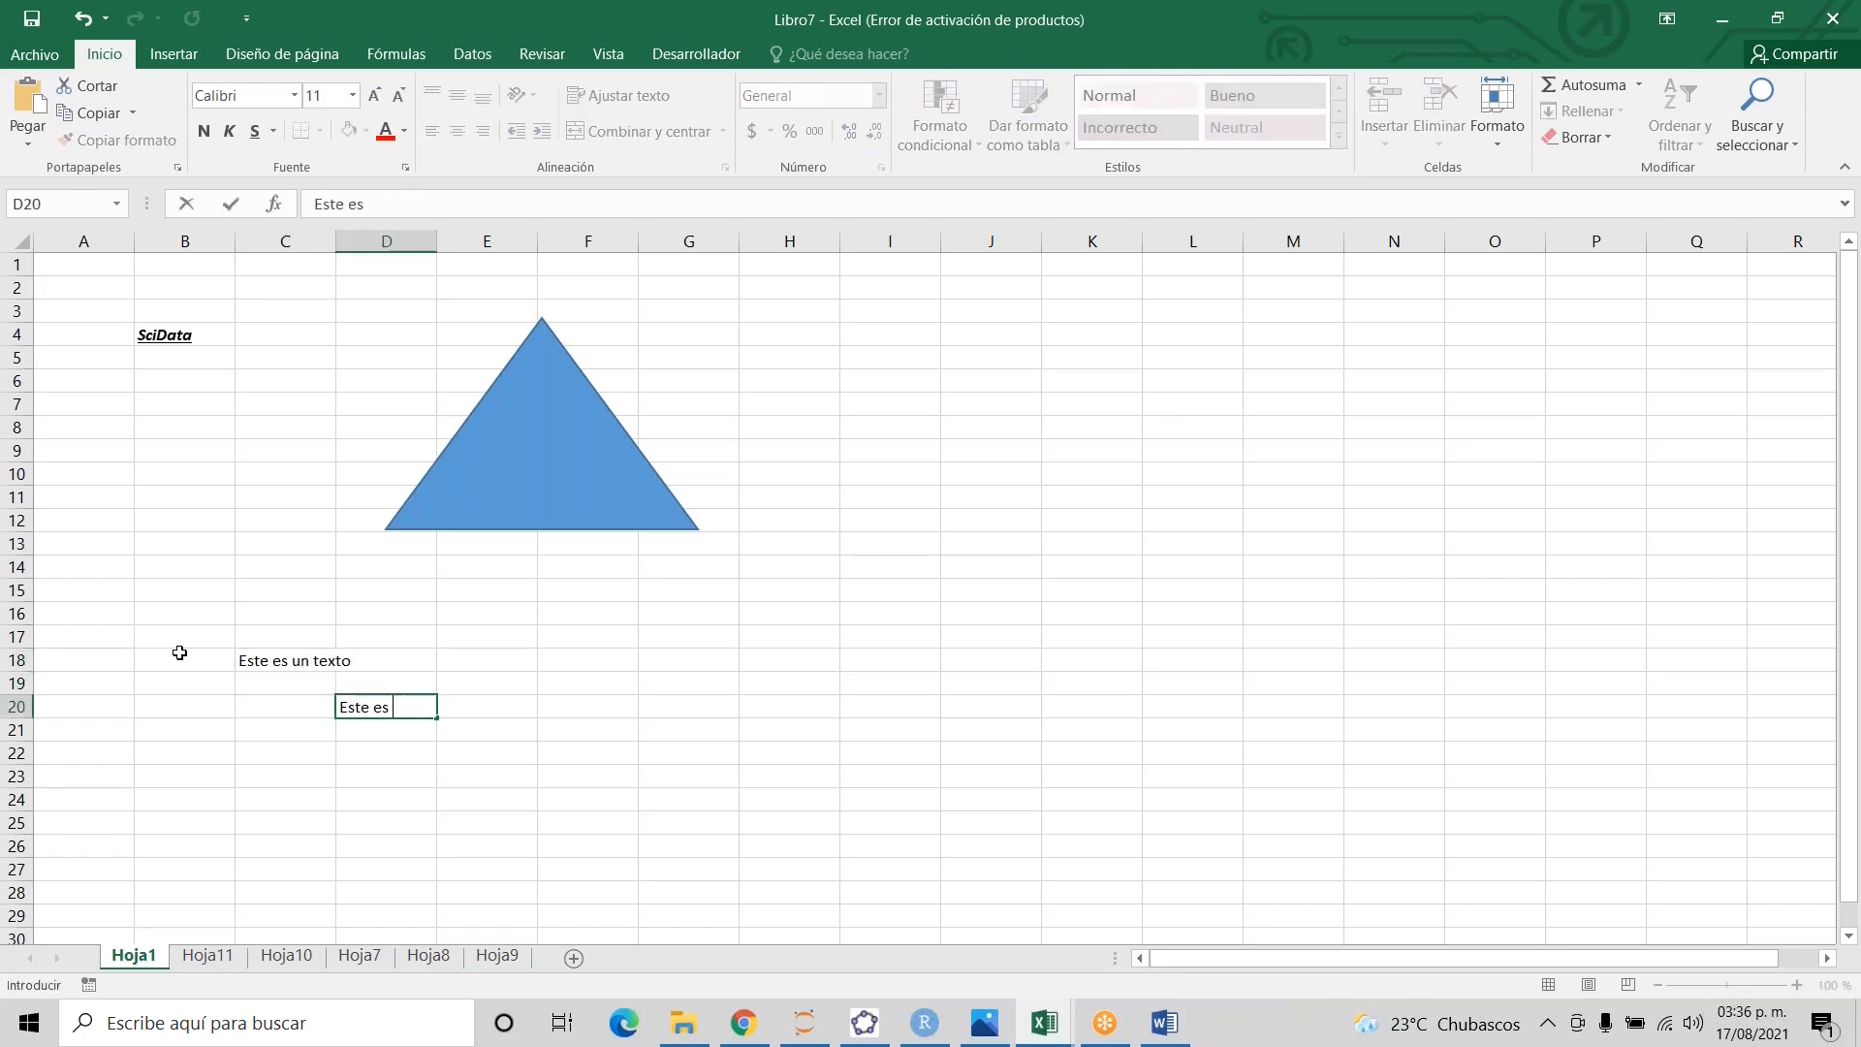
key("Return")
- Run mi_segunda_macro from the macro list on cell C18 to format its text
key("Up")
key("Up")
key("Up")
key("Up")
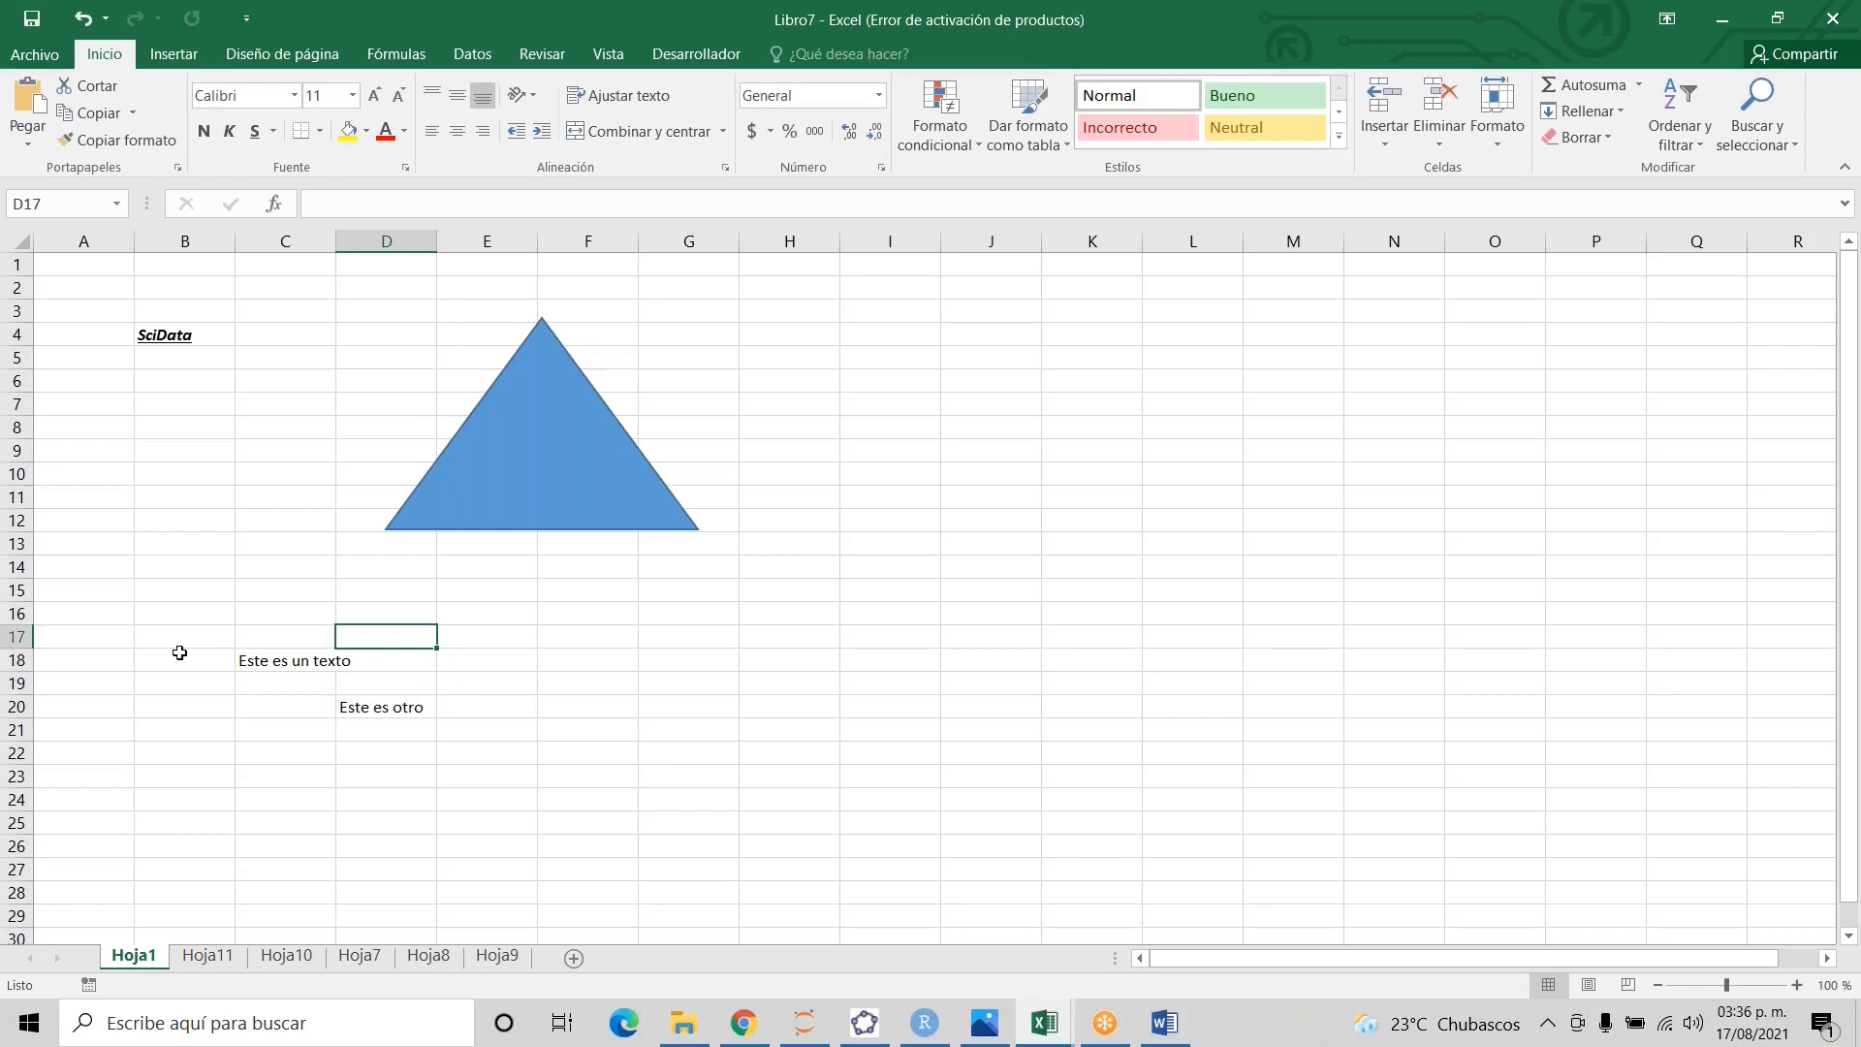
key("Left")
key("Down")
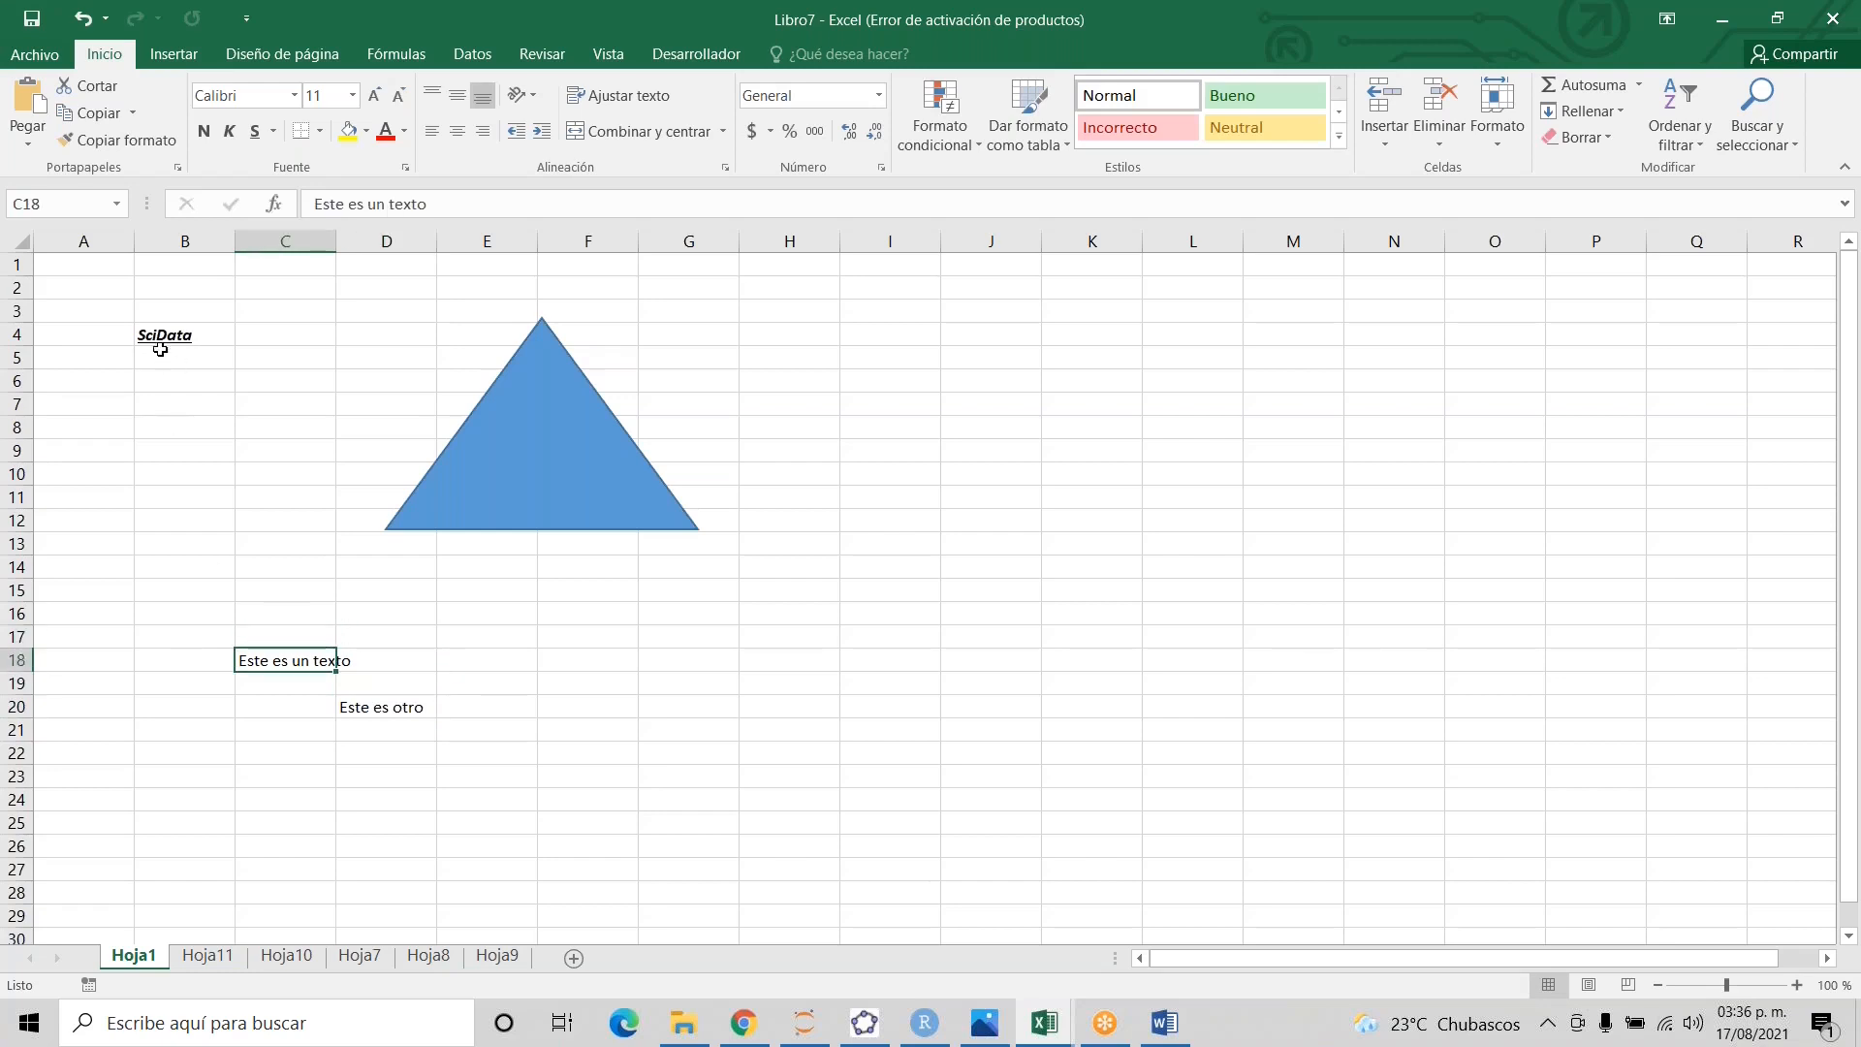
key("Up")
key("Down")
left_click(679, 58)
left_click(80, 110)
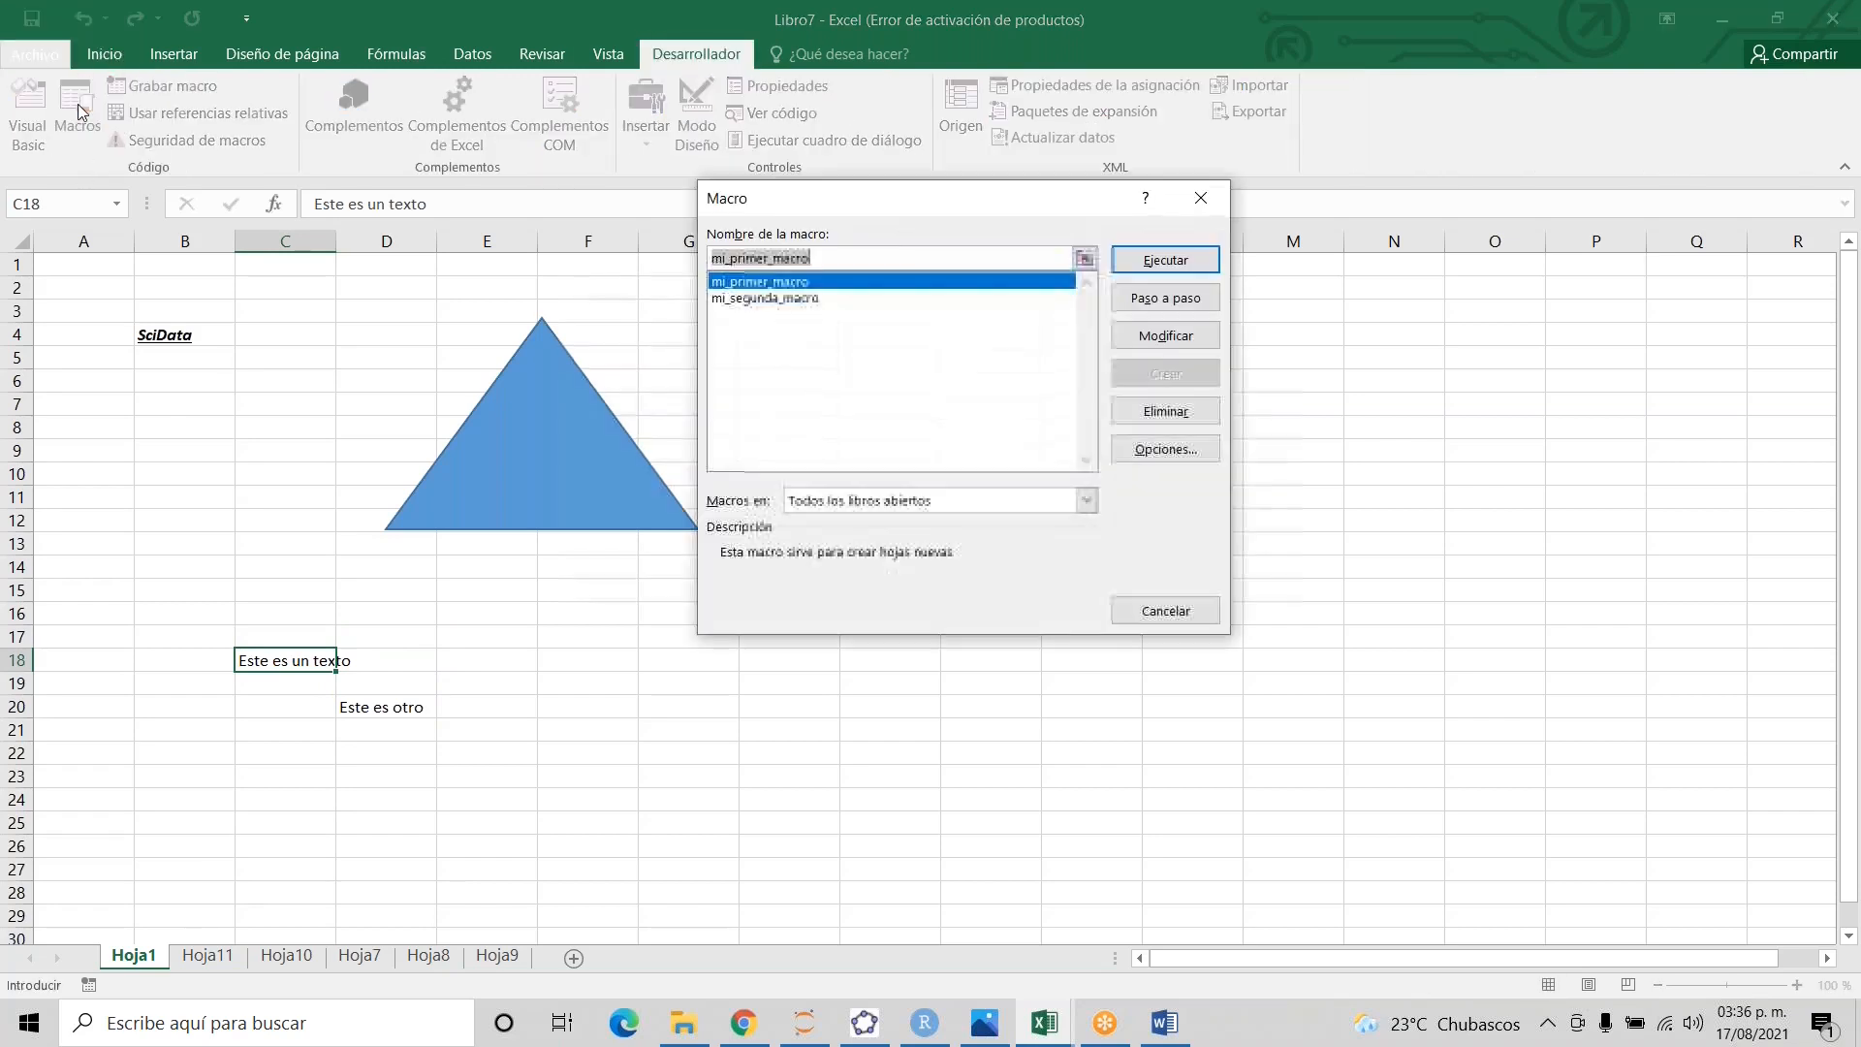
left_click(775, 300)
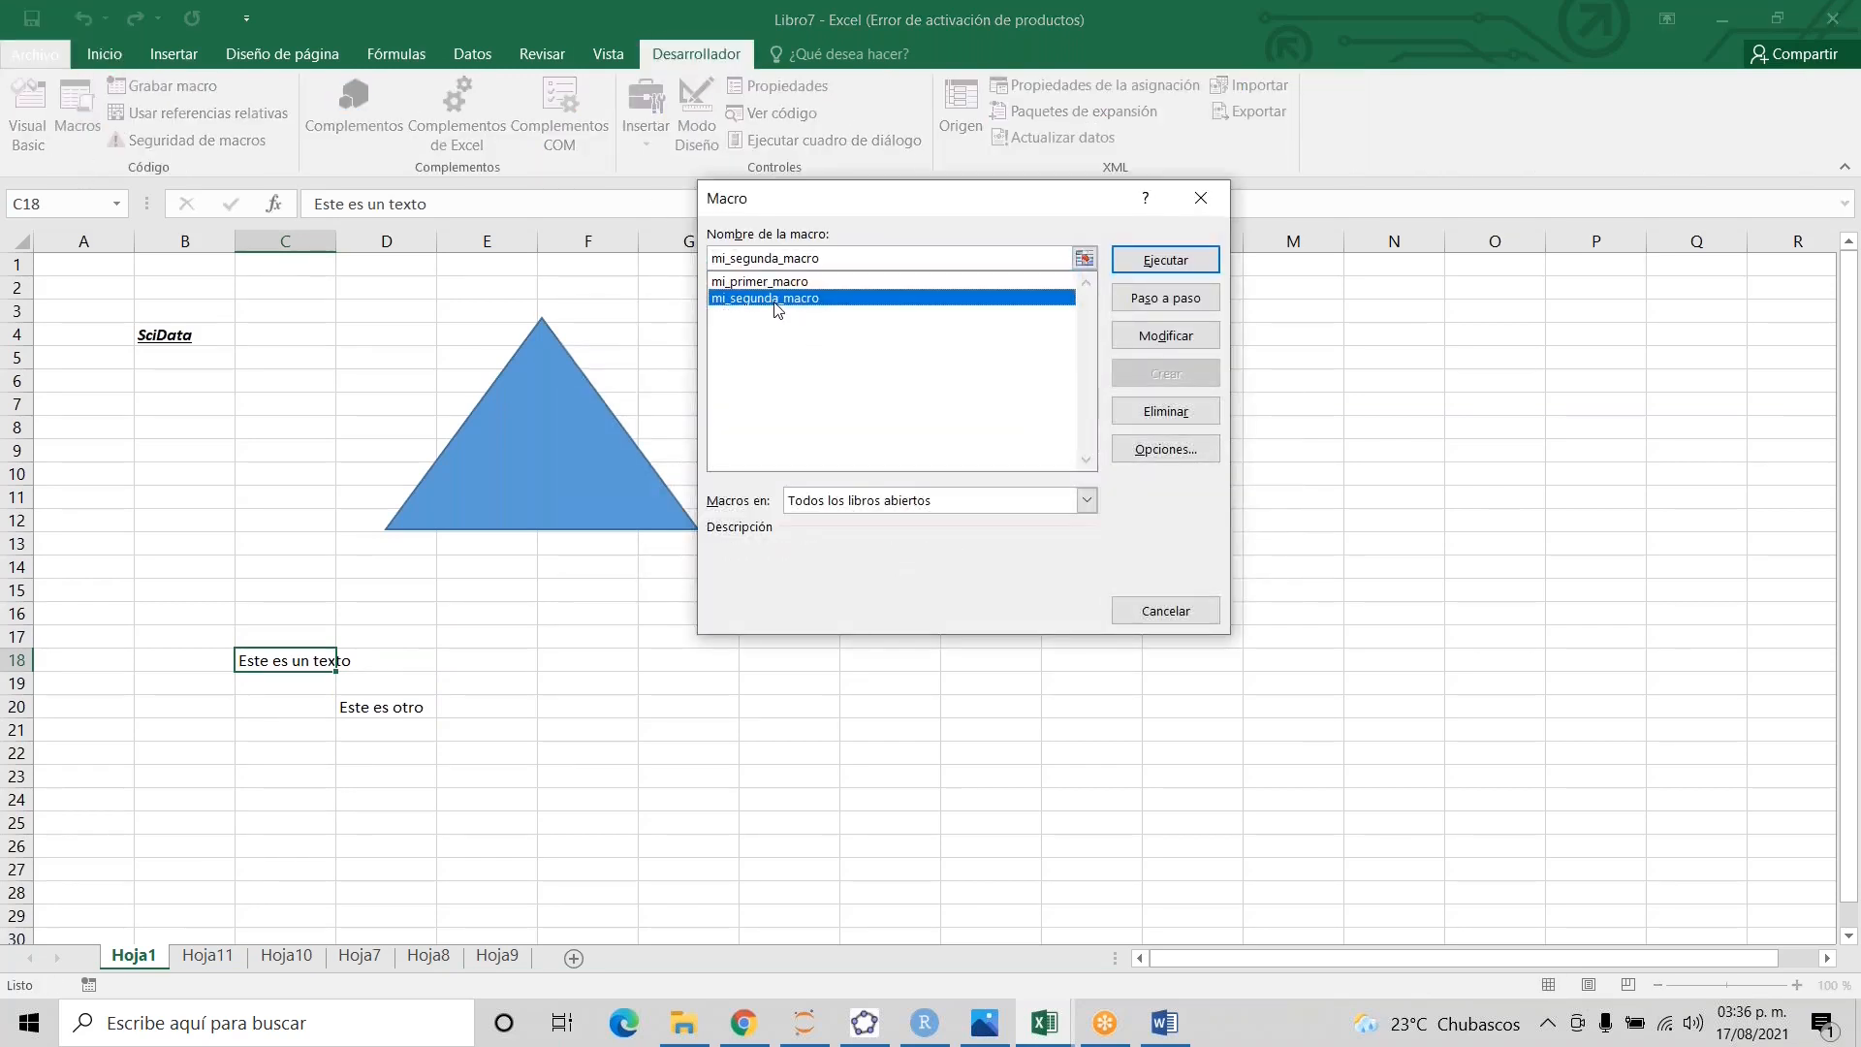
left_click(1168, 262)
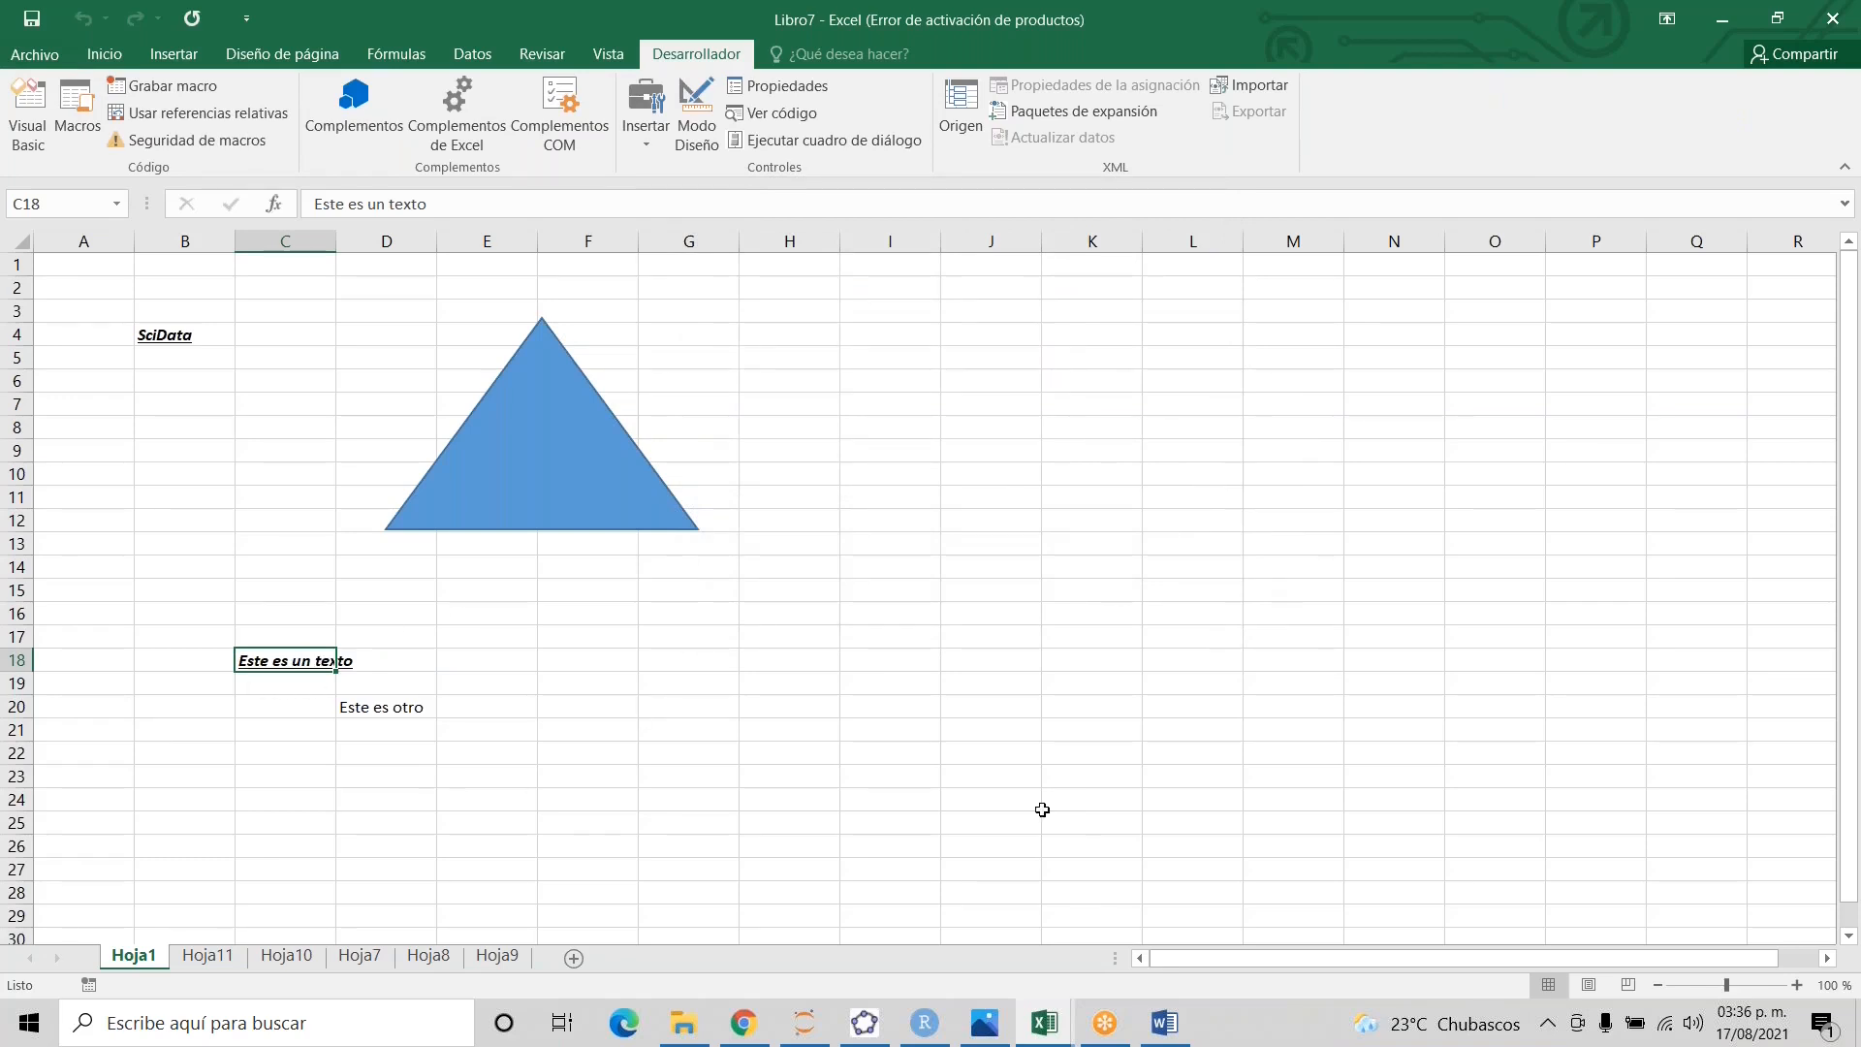
- Apply the same recorded formatting to cell D20 by running mi_segunda_macro from the macro list
key("Down")
key("Down")
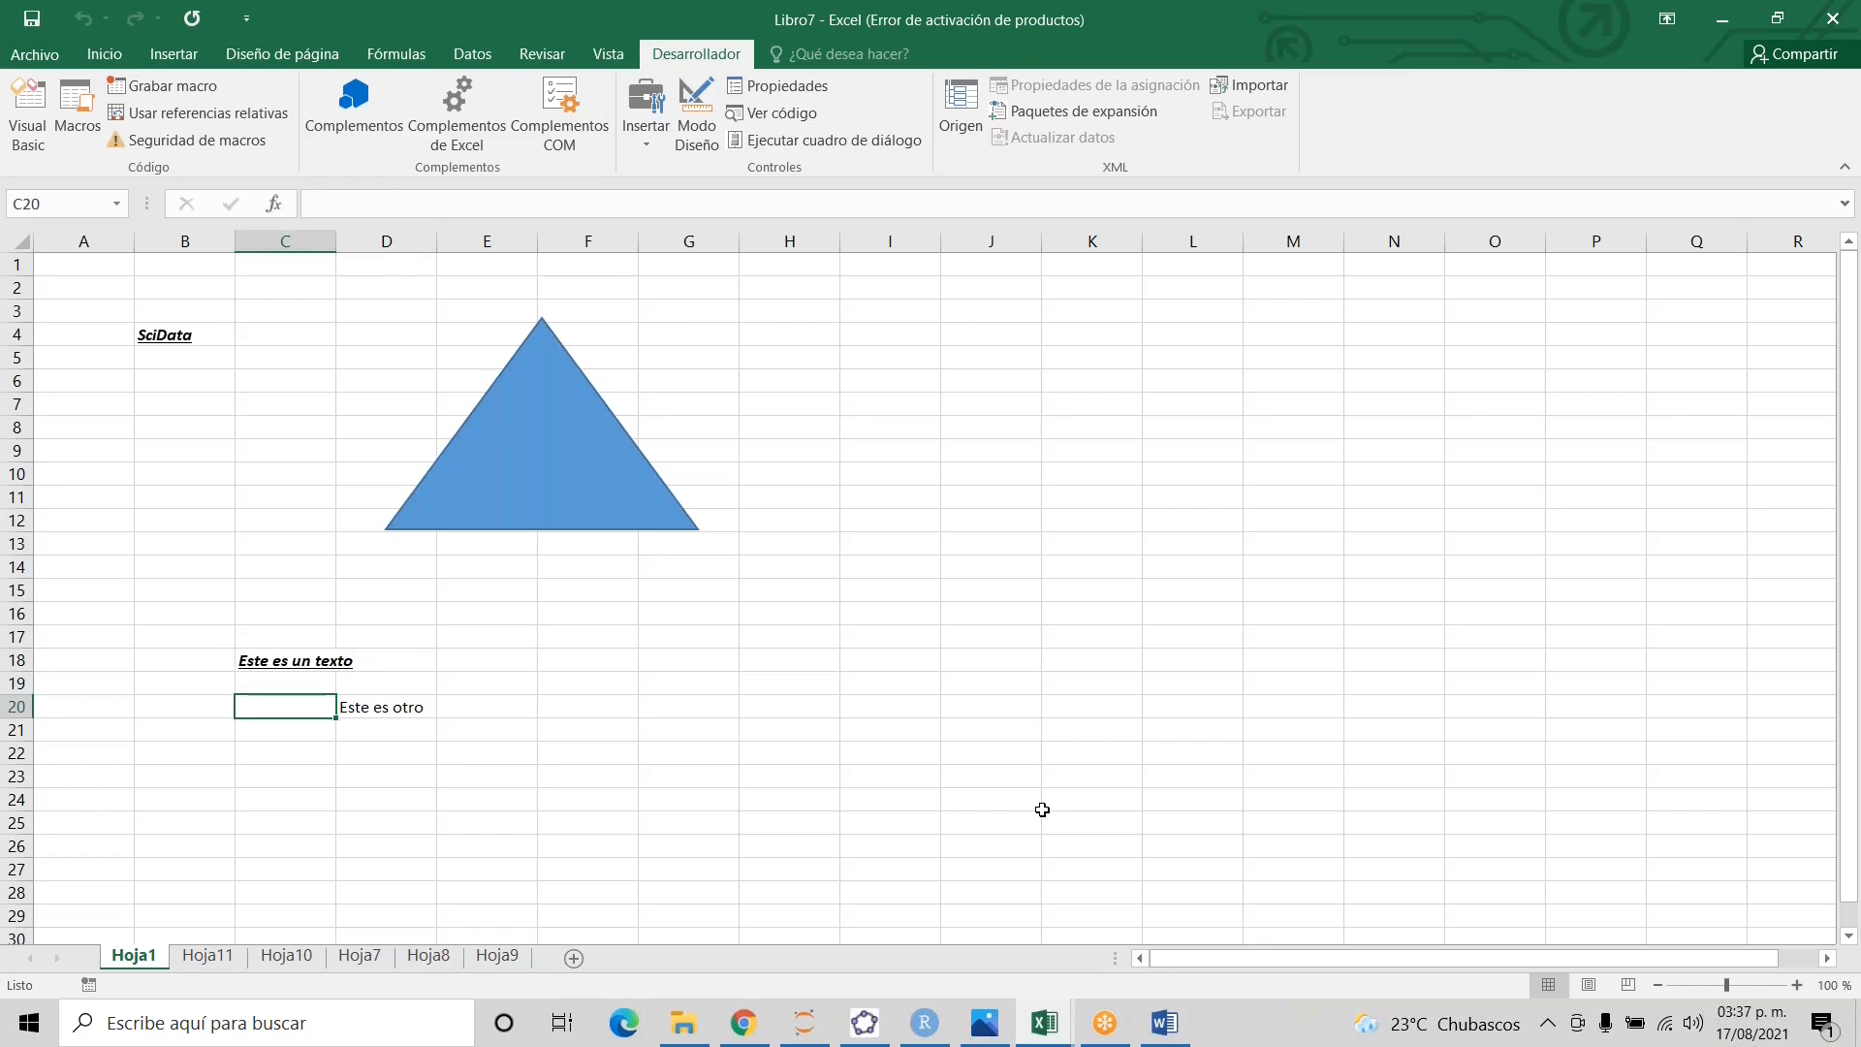
key("Right")
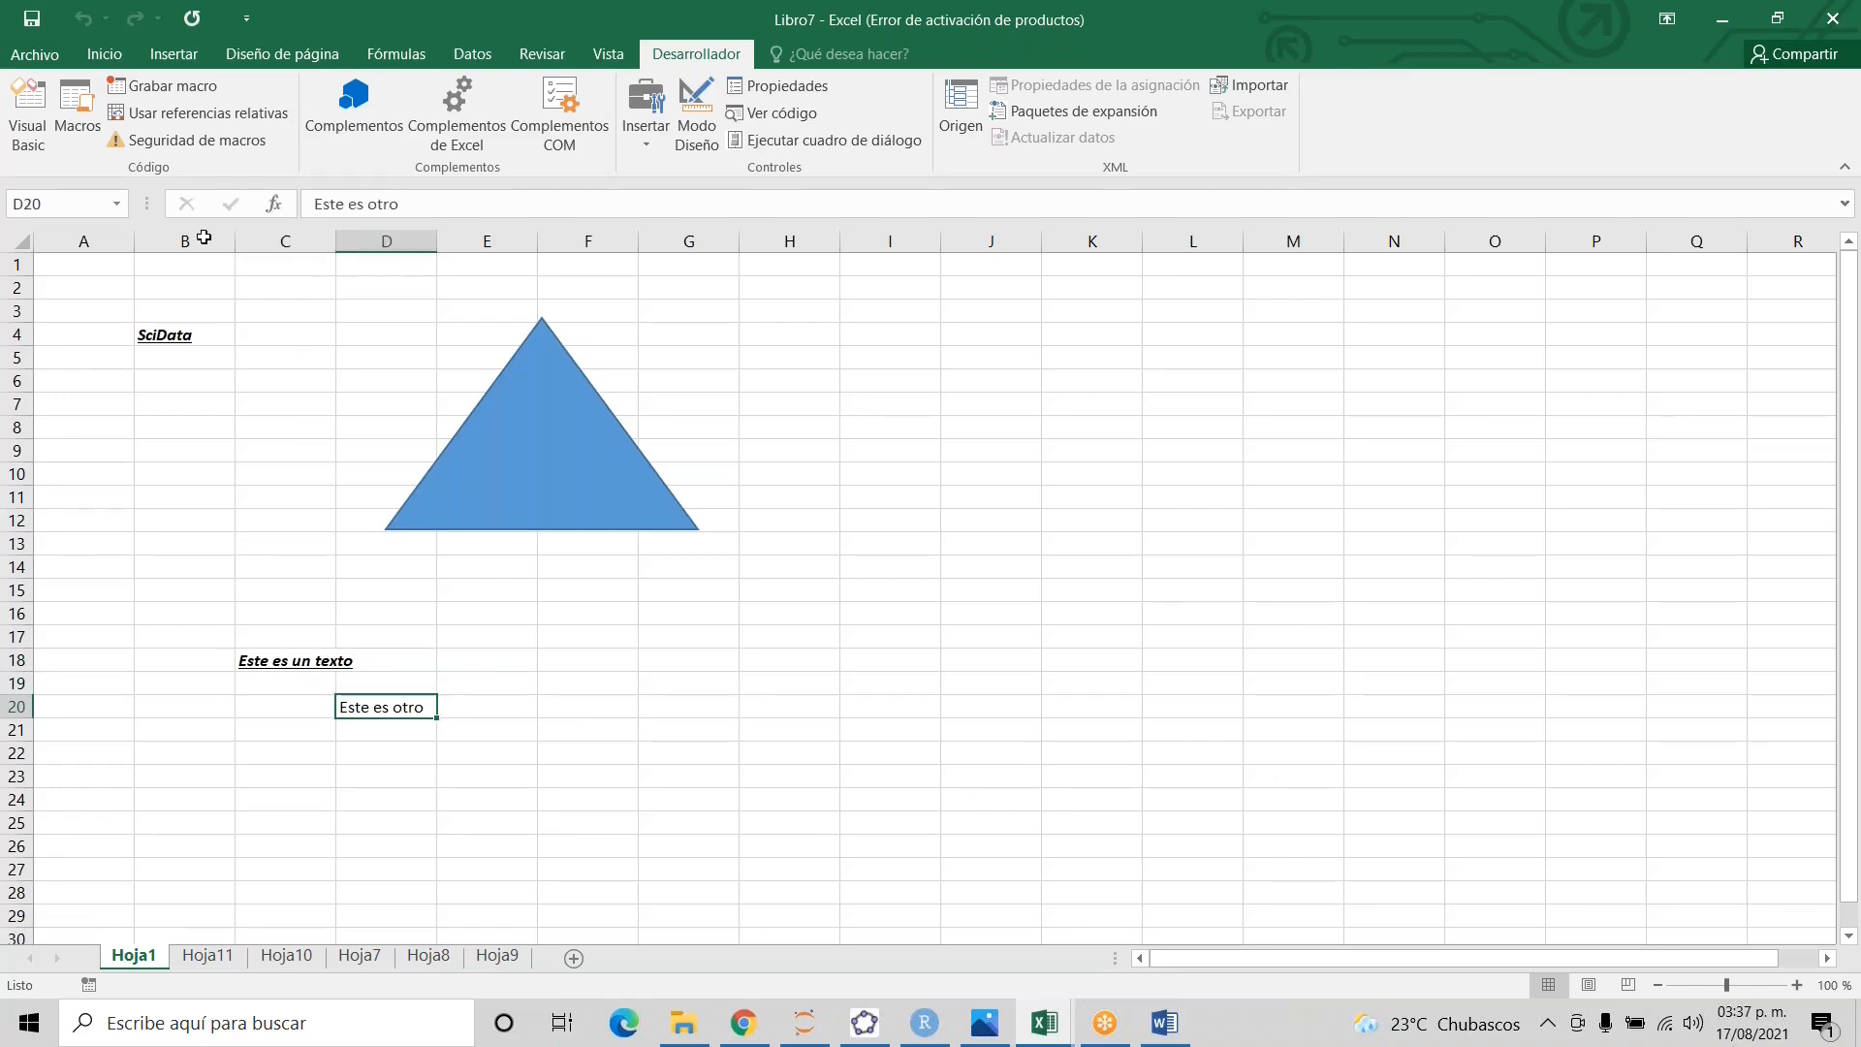
left_click(68, 124)
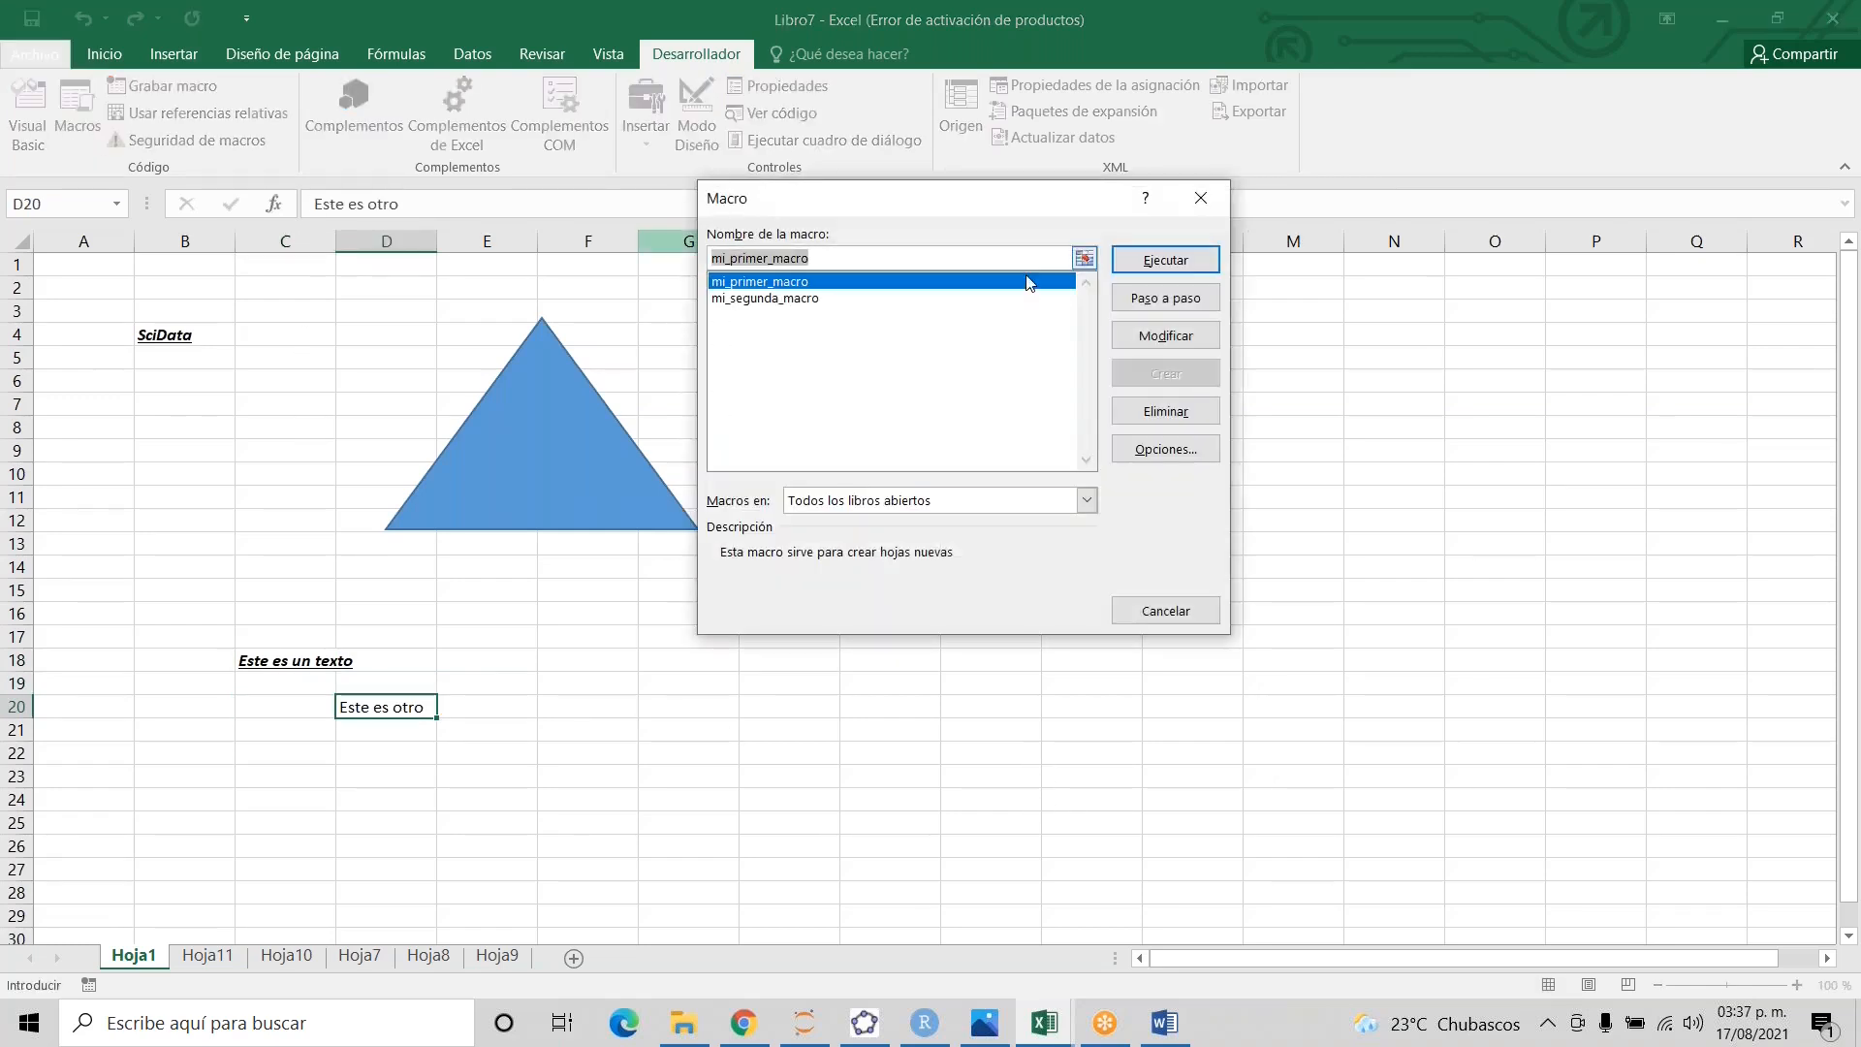
left_click(801, 301)
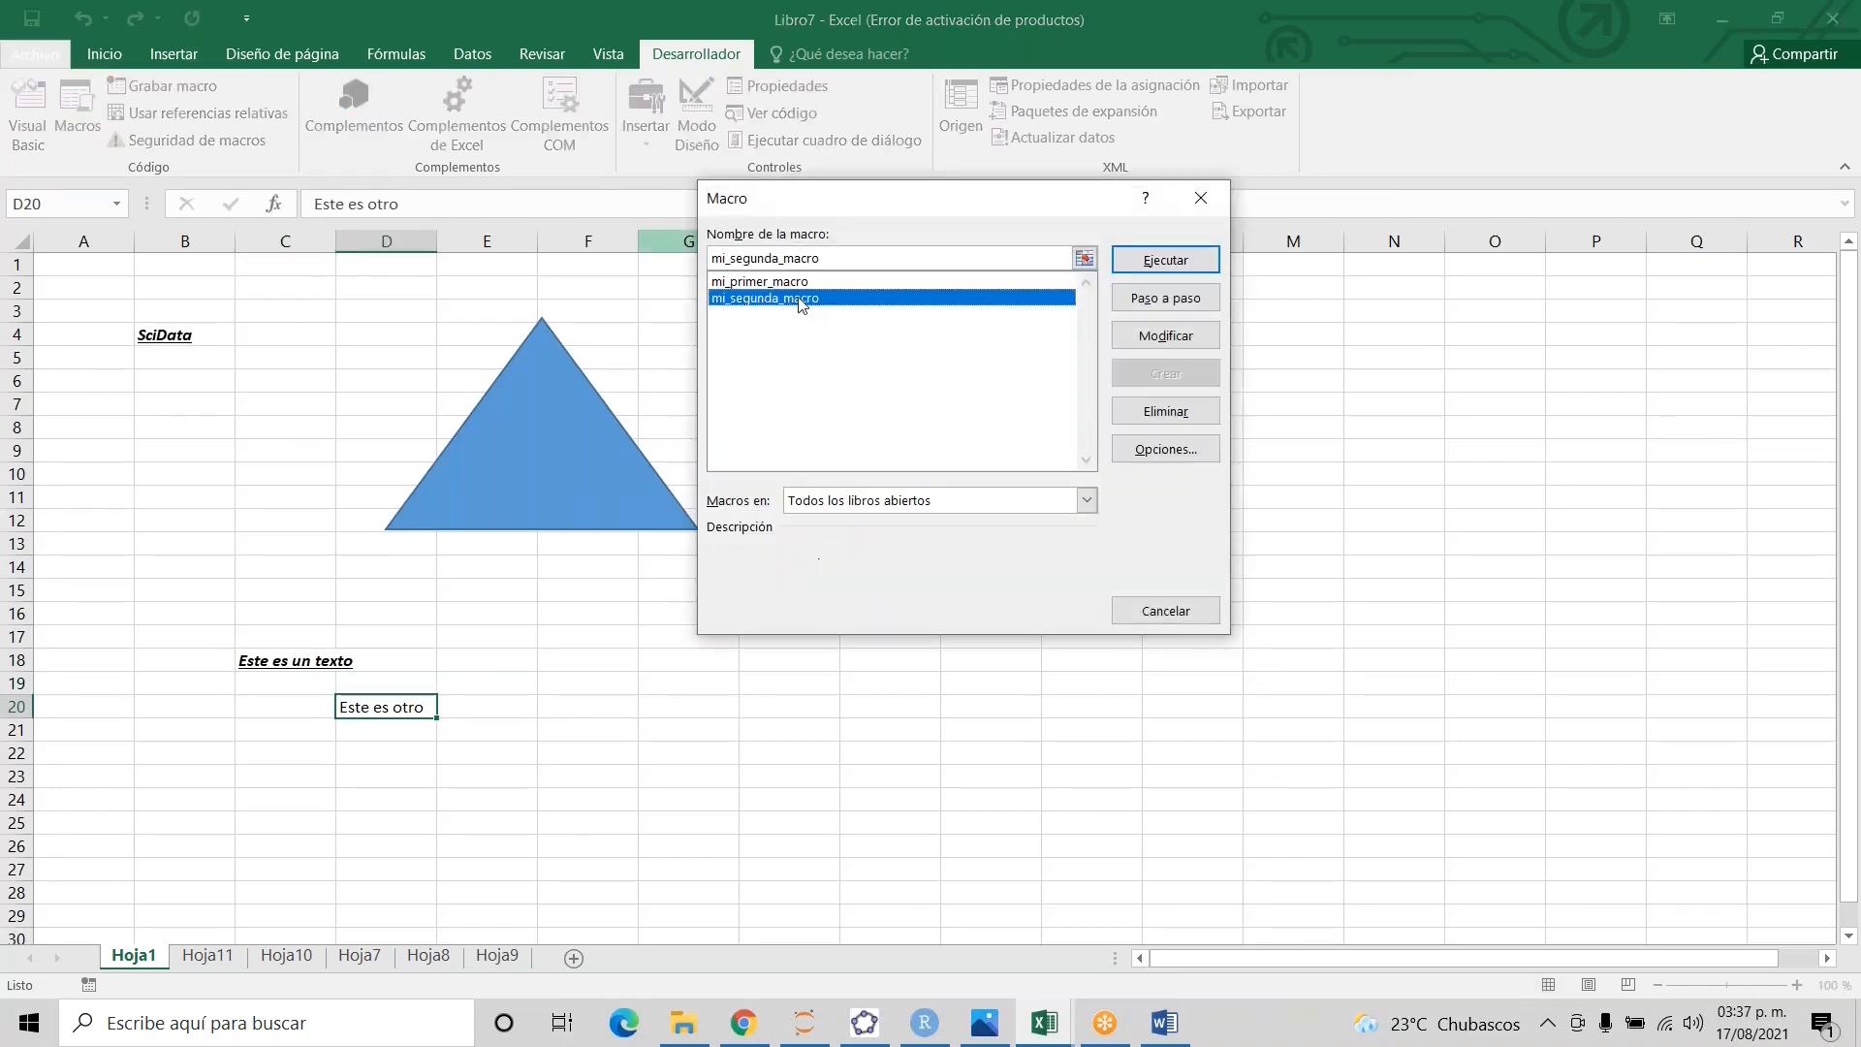
left_click(1166, 260)
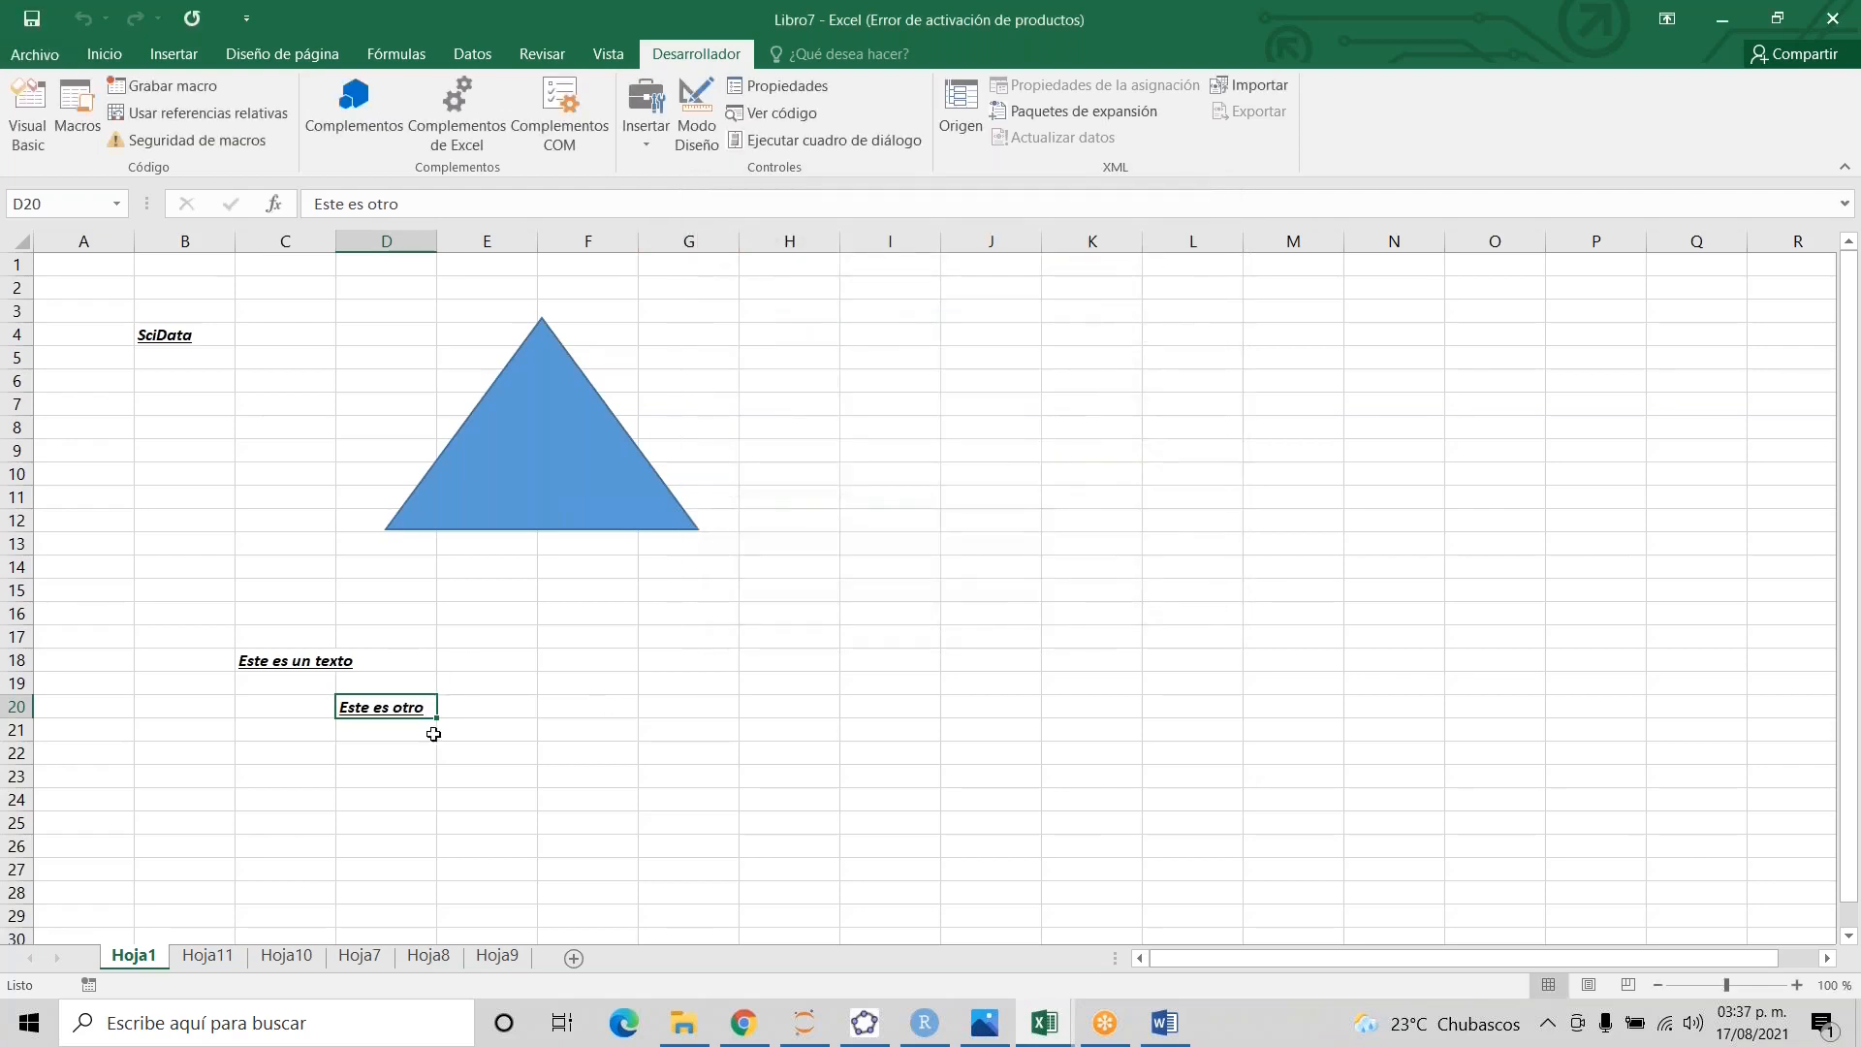
- Go back through the formatted cells on Hoja1, from D20 past C18 to B4, to review their text style
key("Up")
key("Up")
key("Up")
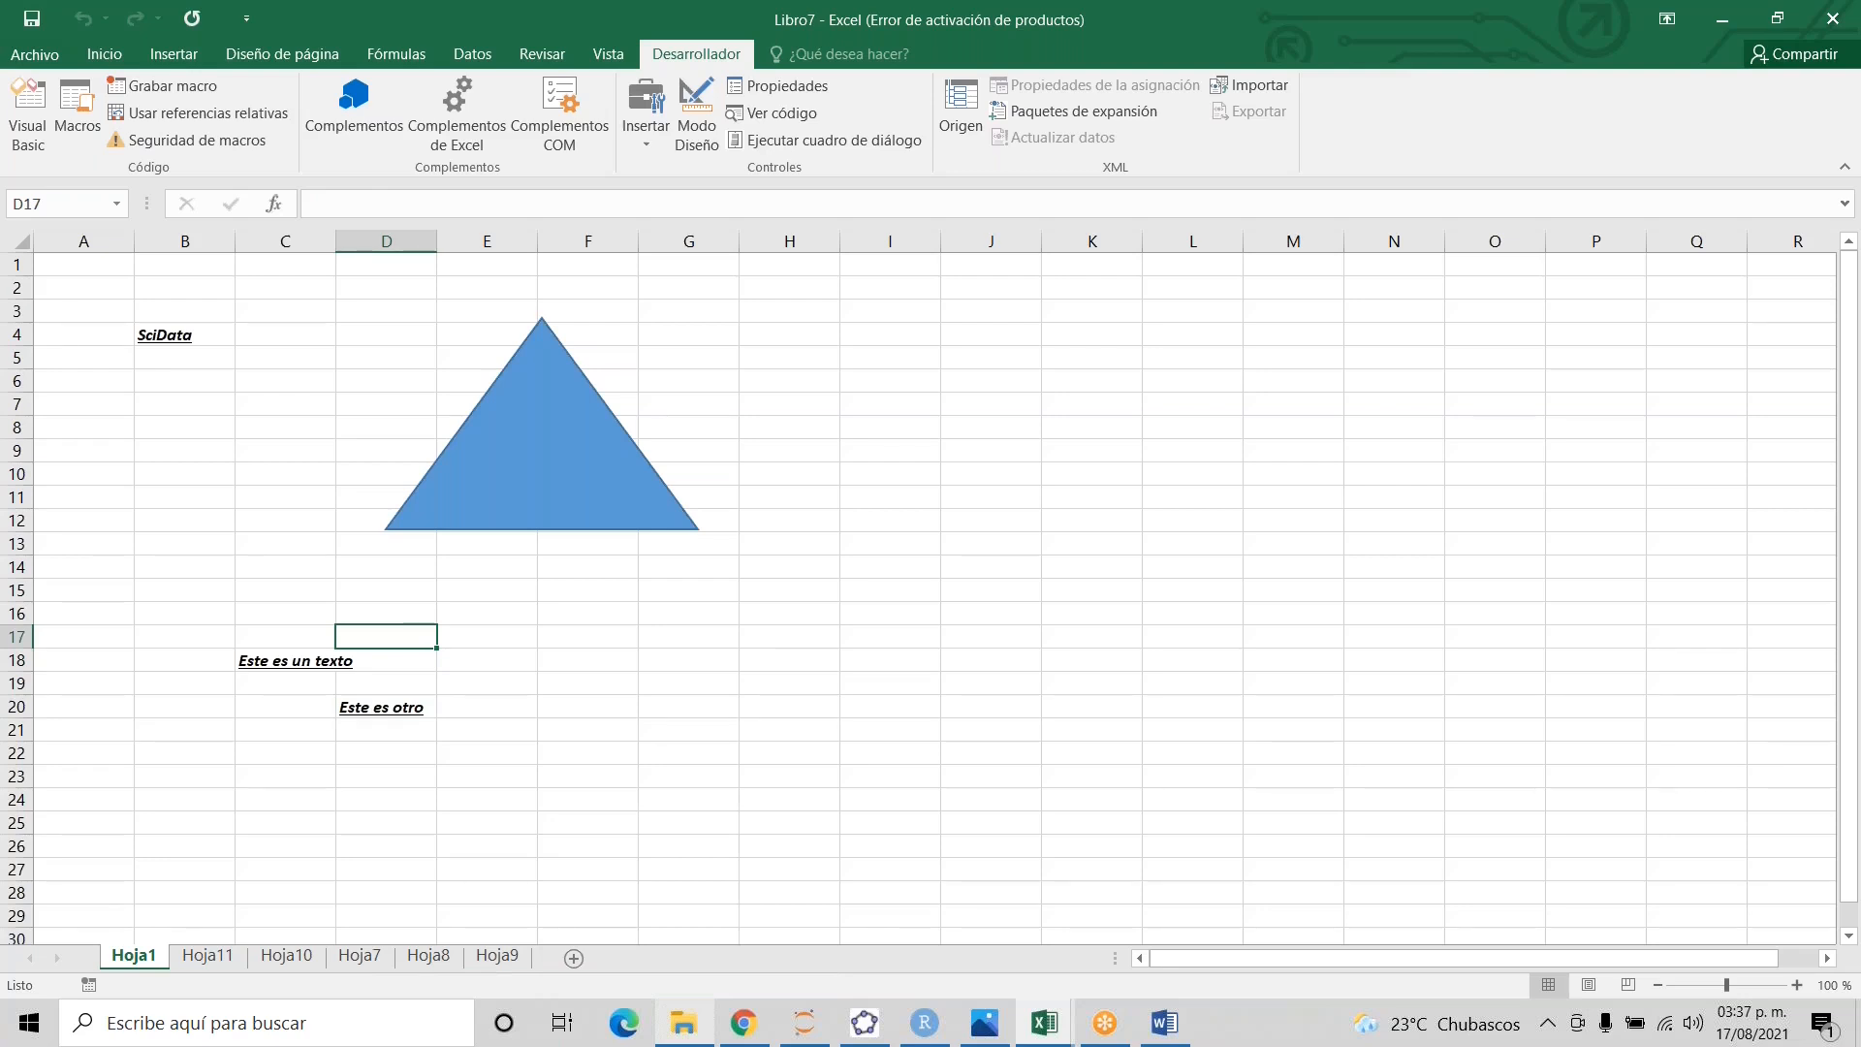
key("Down")
key("Down")
key("Left")
key("Up")
key("Up")
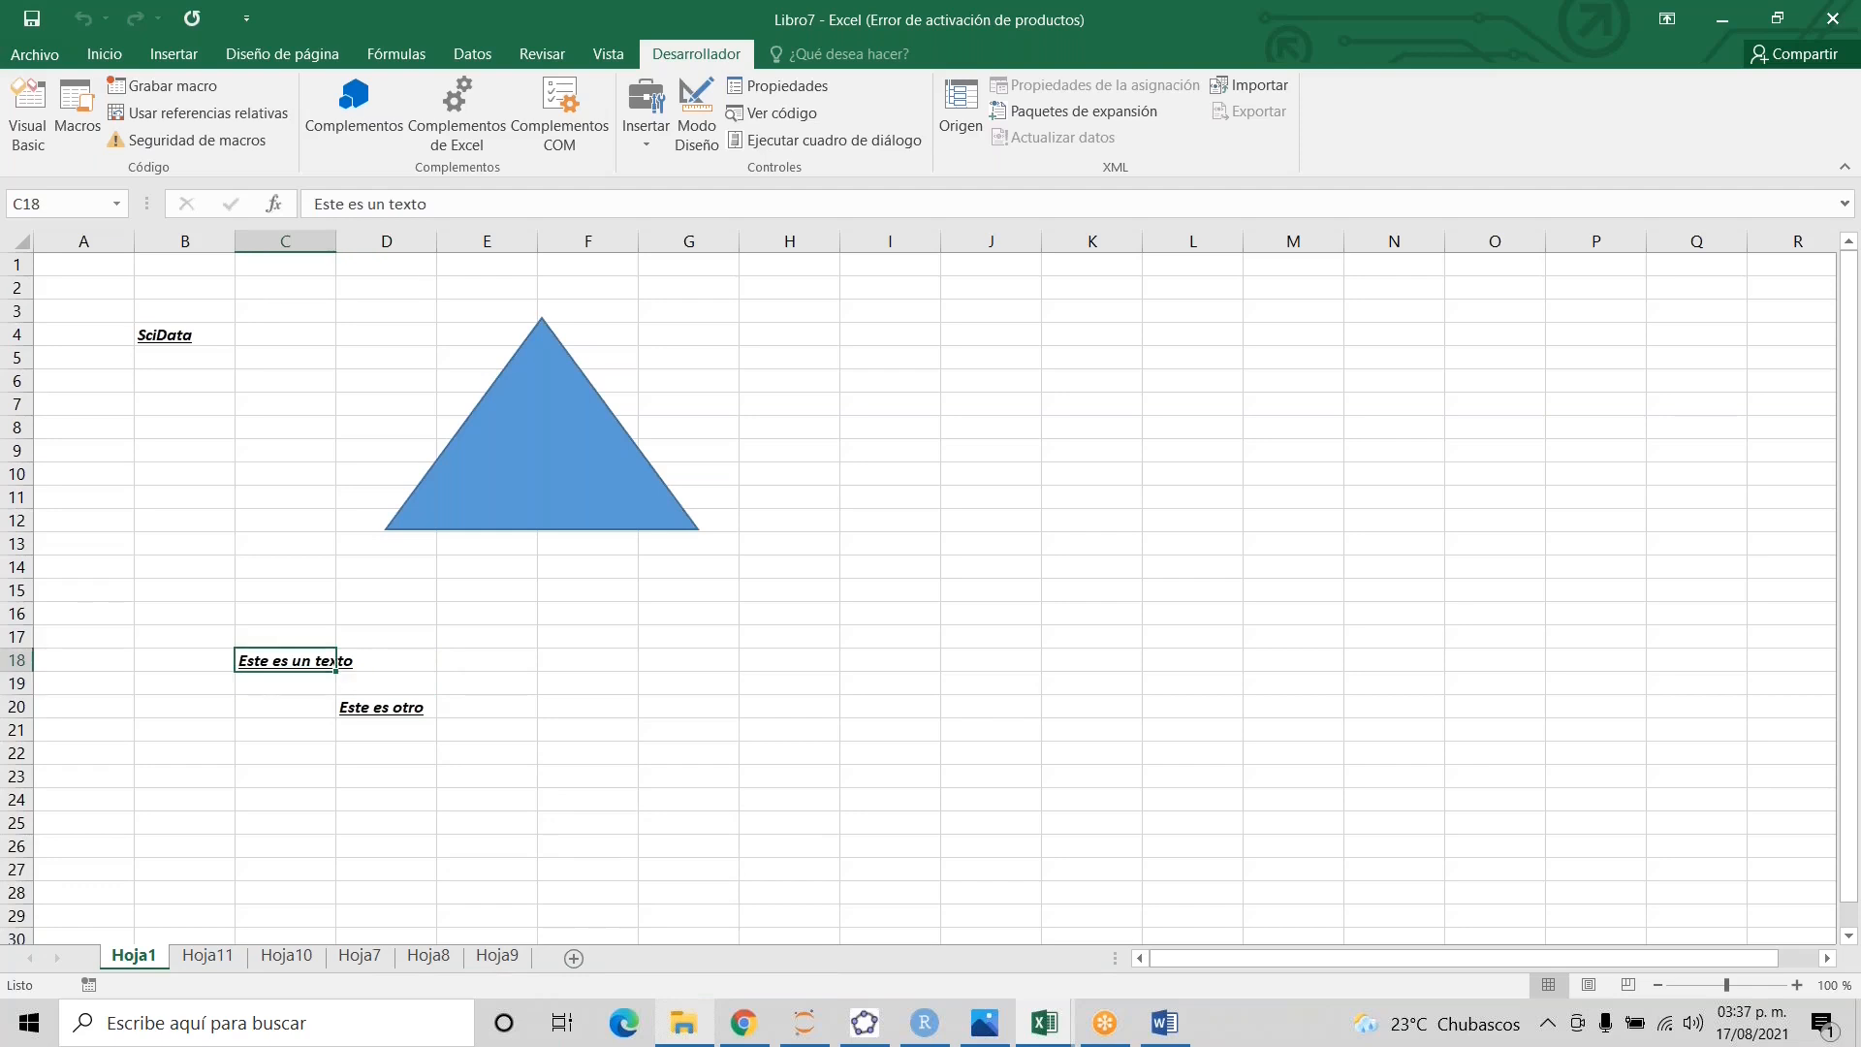
key("Up")
key("Up")
key("Up")
key("Up")
key("Up")
key("Up")
key("Up")
key("Up")
key("Up")
key("Up")
key("Up")
key("Up")
key("Up")
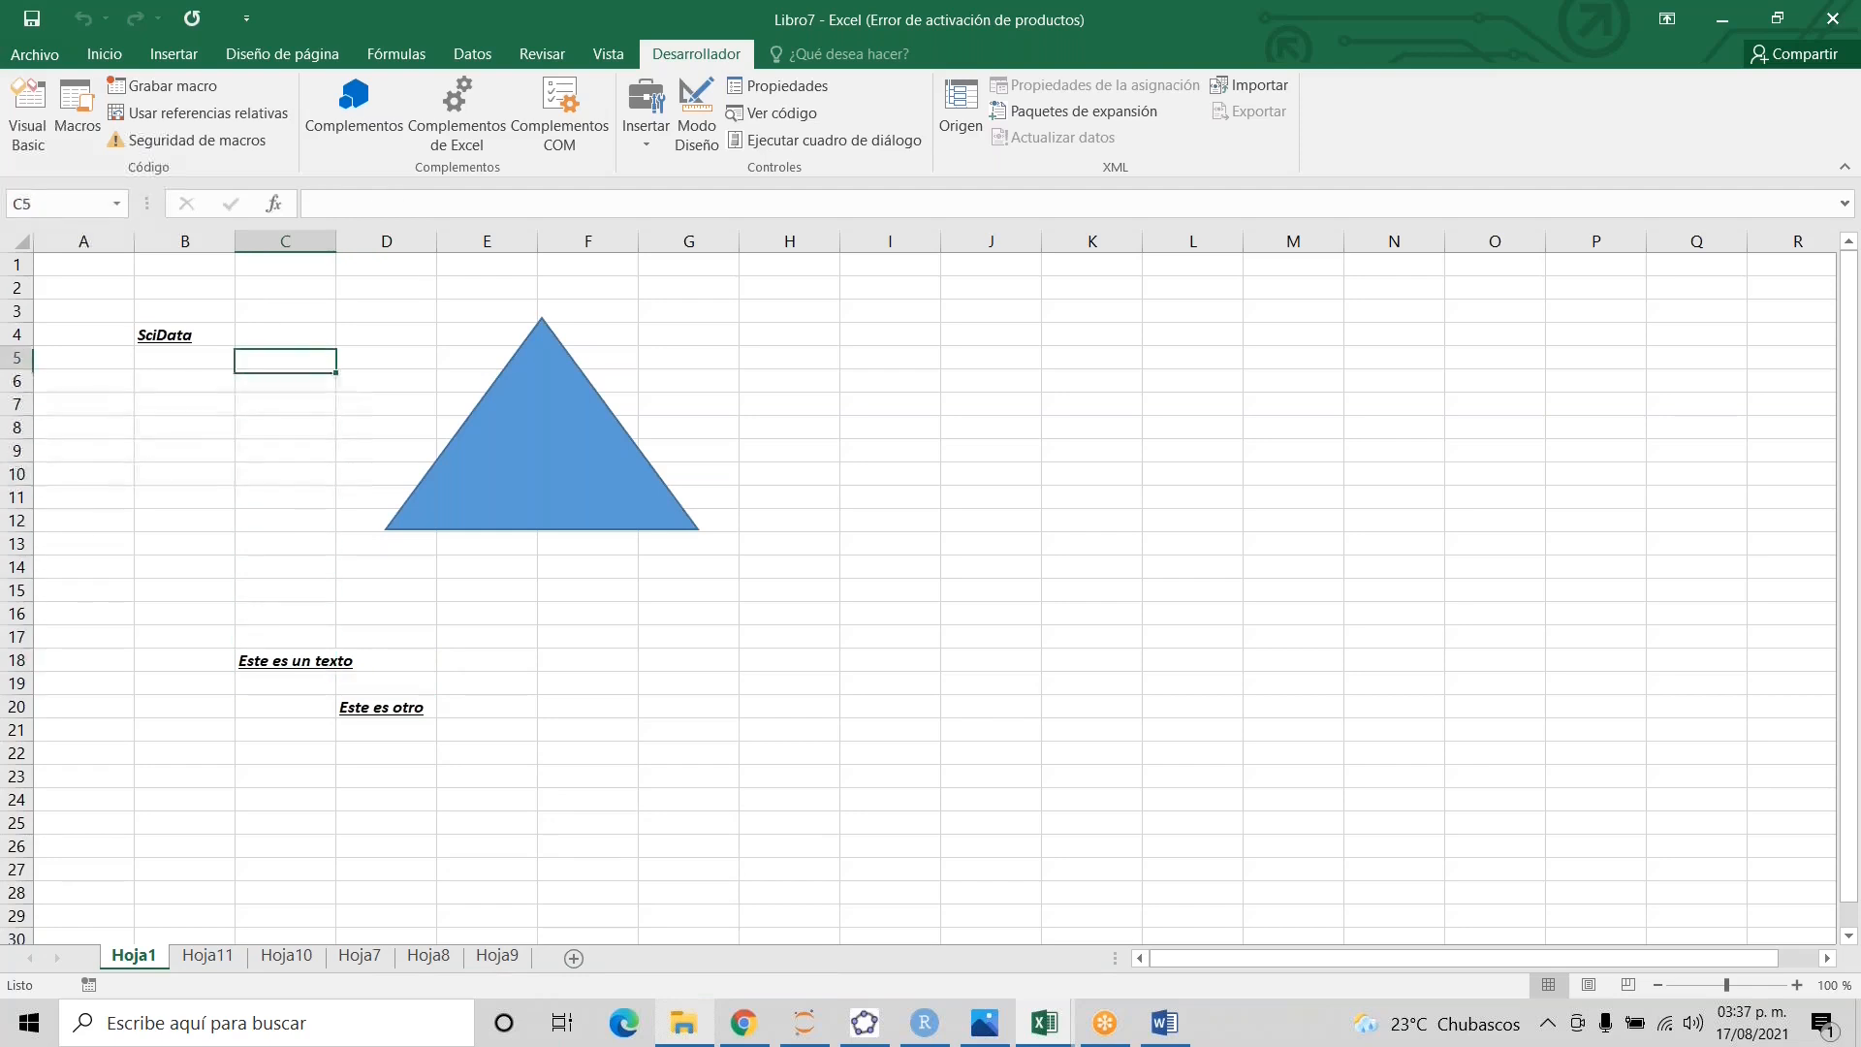
key("Left")
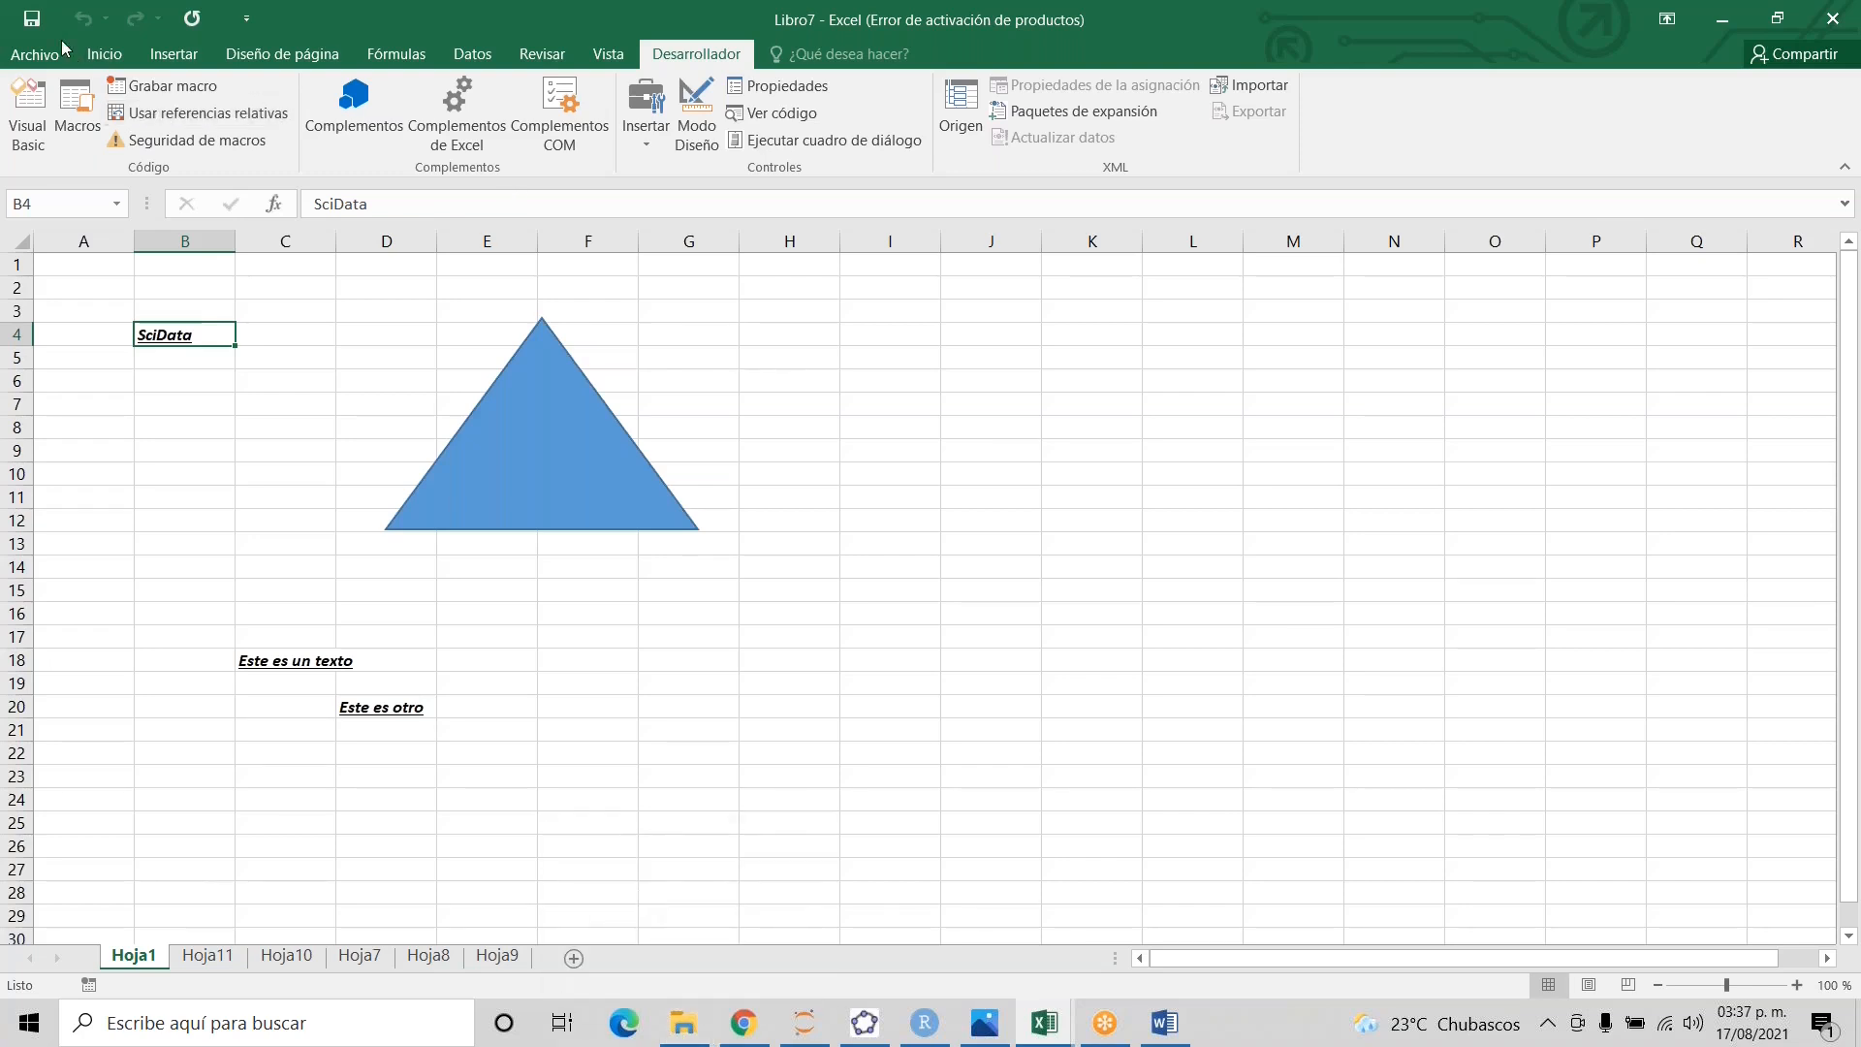
- Open the code of mi_segunda_macro for editing from the macro list
left_click(77, 123)
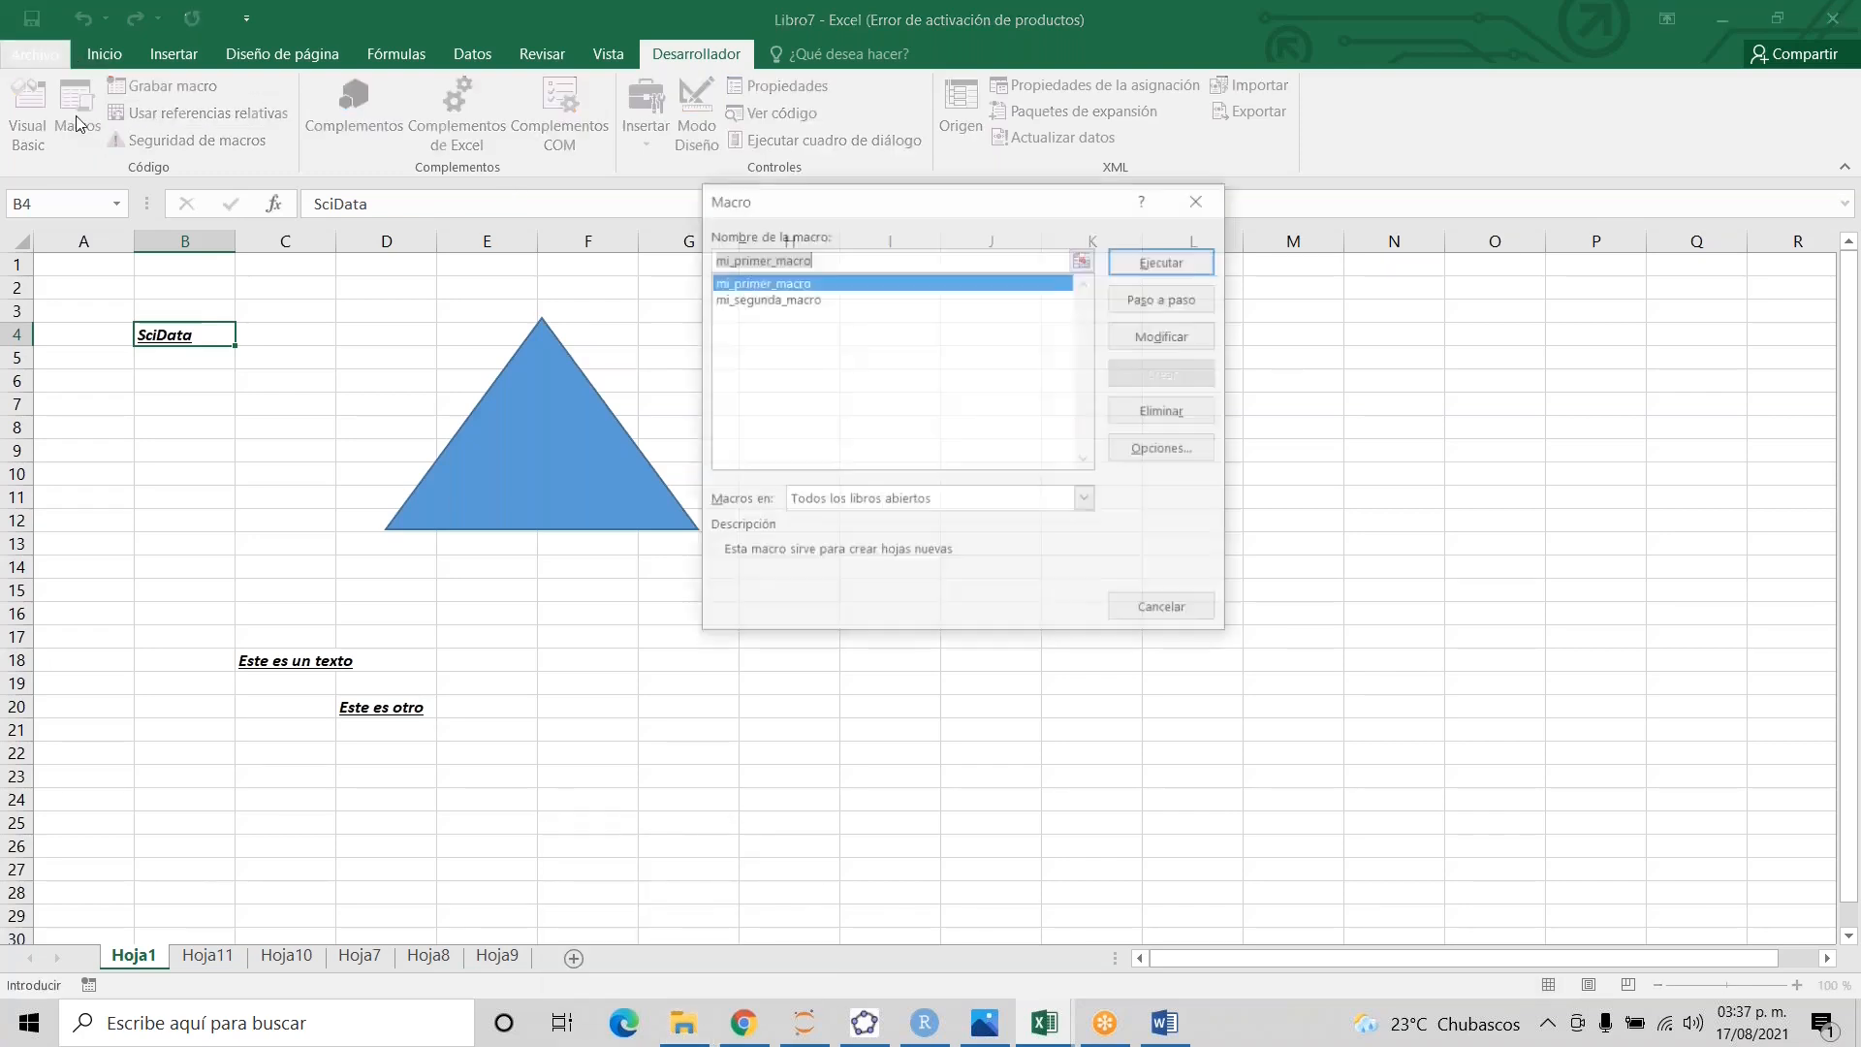
left_click(787, 300)
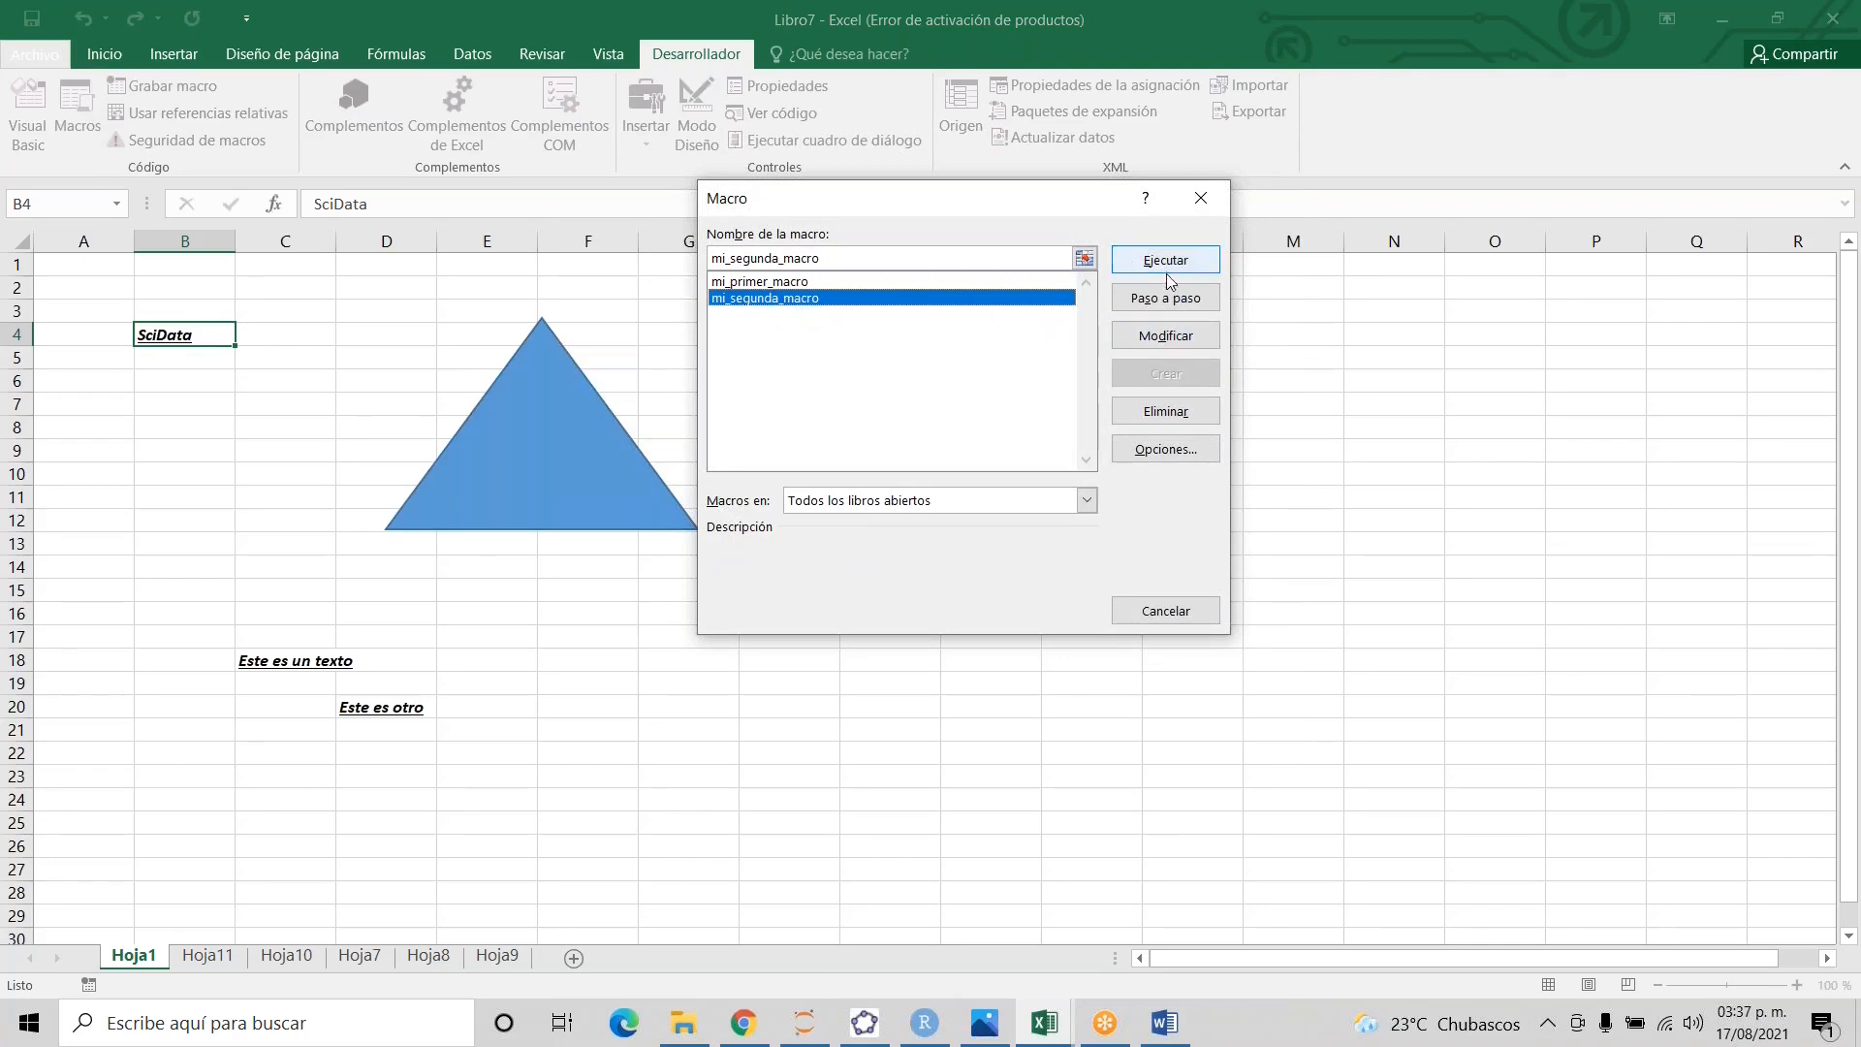
left_click(1172, 338)
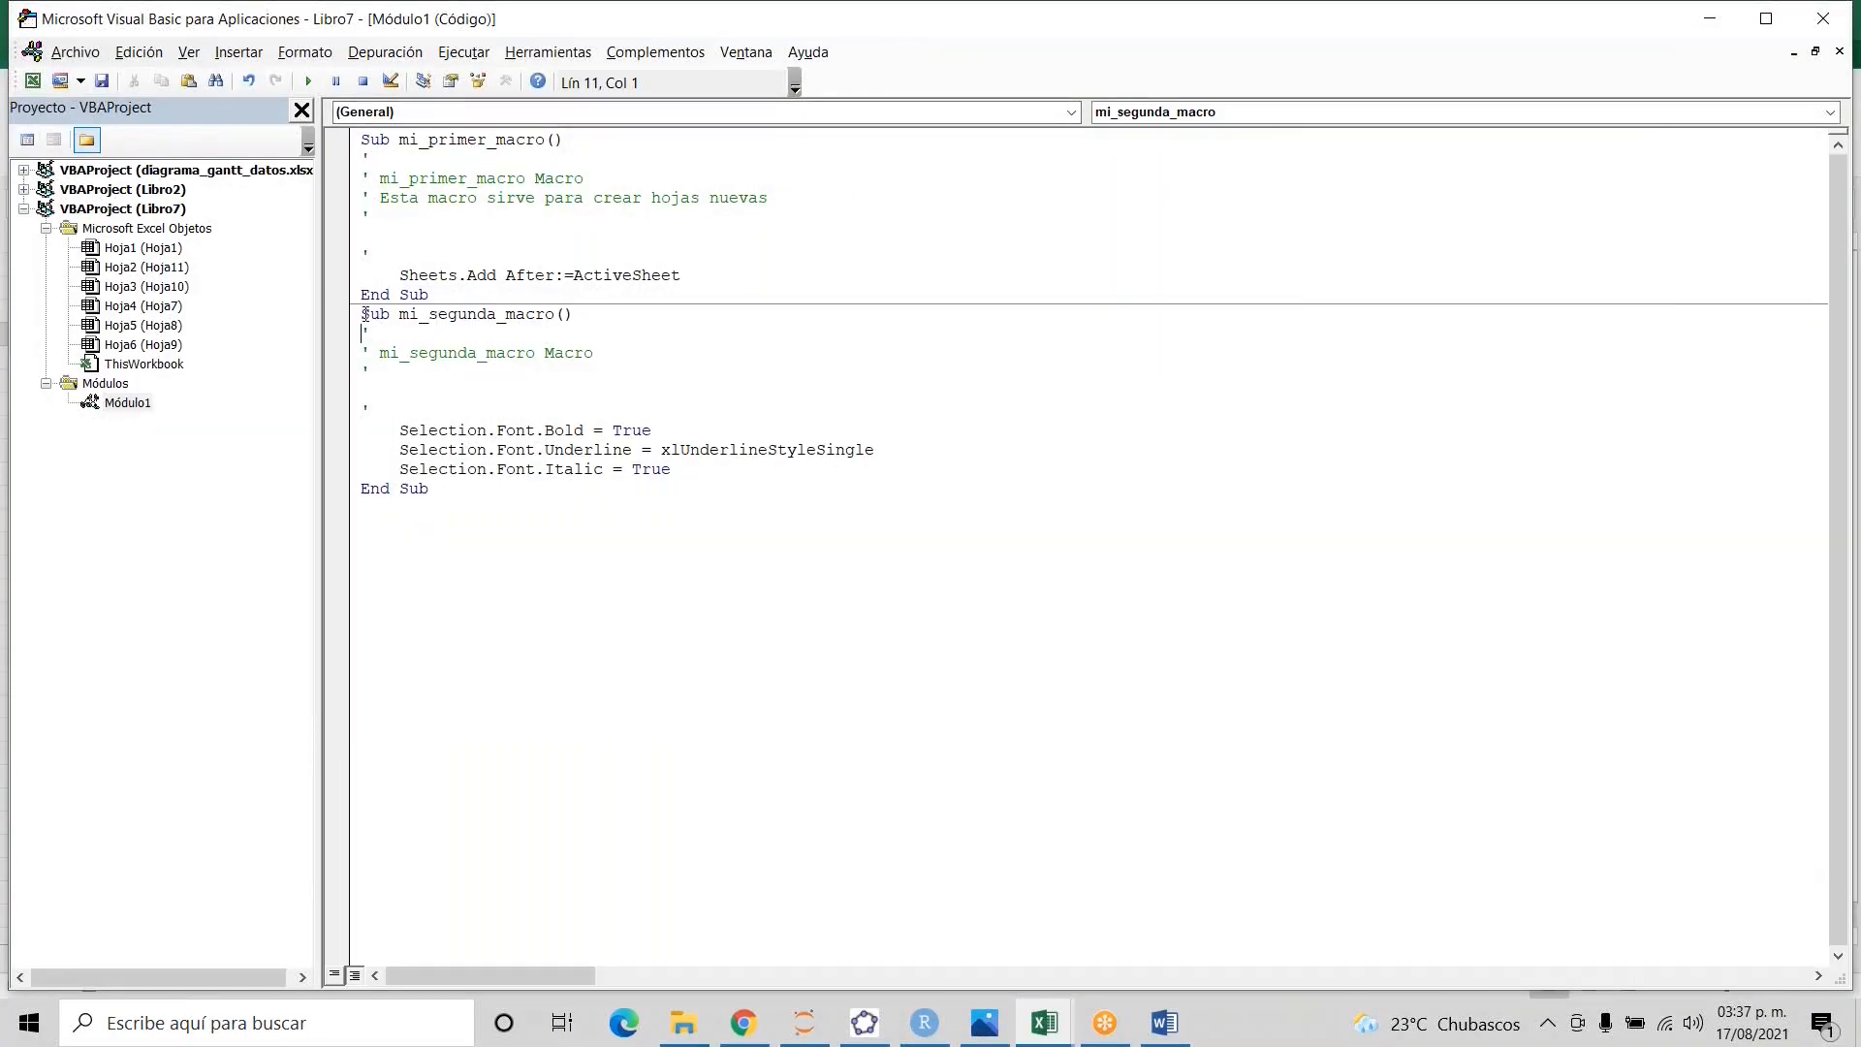
- Examine the code of mi_segunda_macro, highlighting its Bold, Underline and Italic lines and the xlUnderlineStyleSingle value
left_click_drag(362, 313, 696, 485)
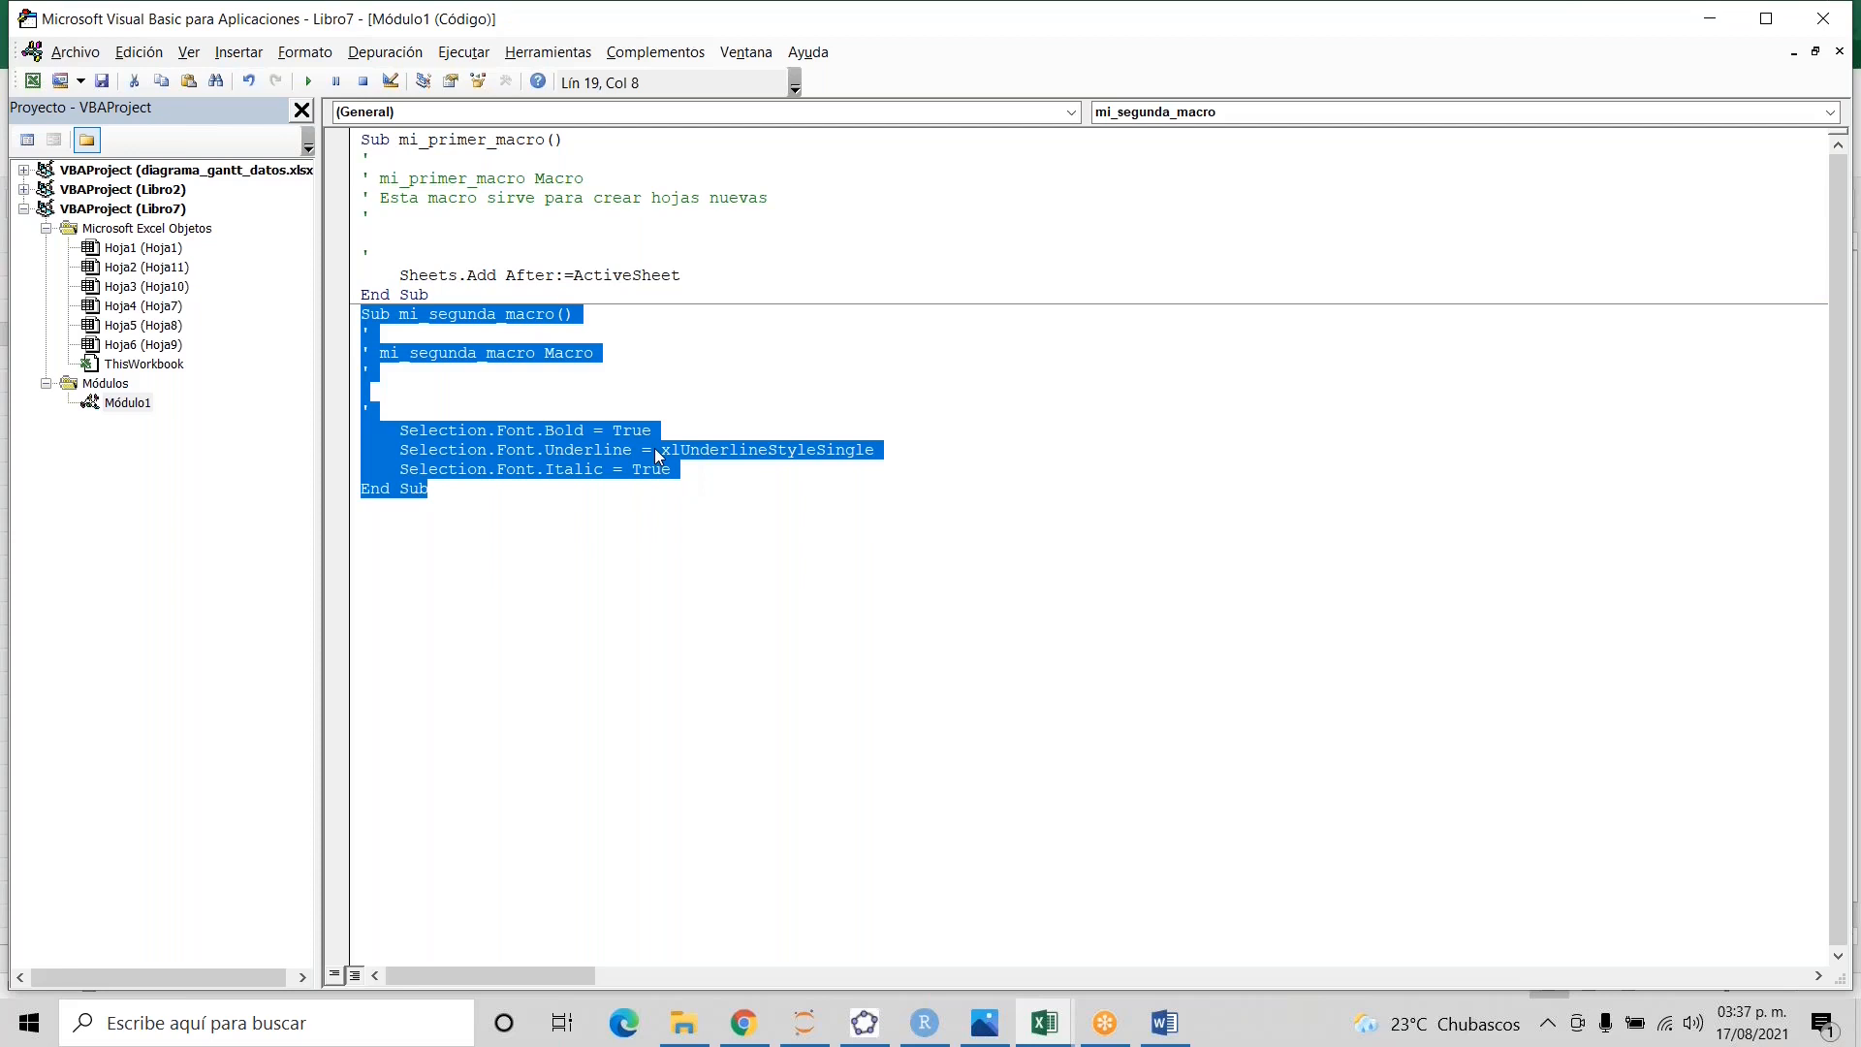
left_click(608, 415)
left_click_drag(398, 429, 668, 430)
left_click_drag(398, 450, 636, 444)
left_click_drag(398, 470, 662, 449)
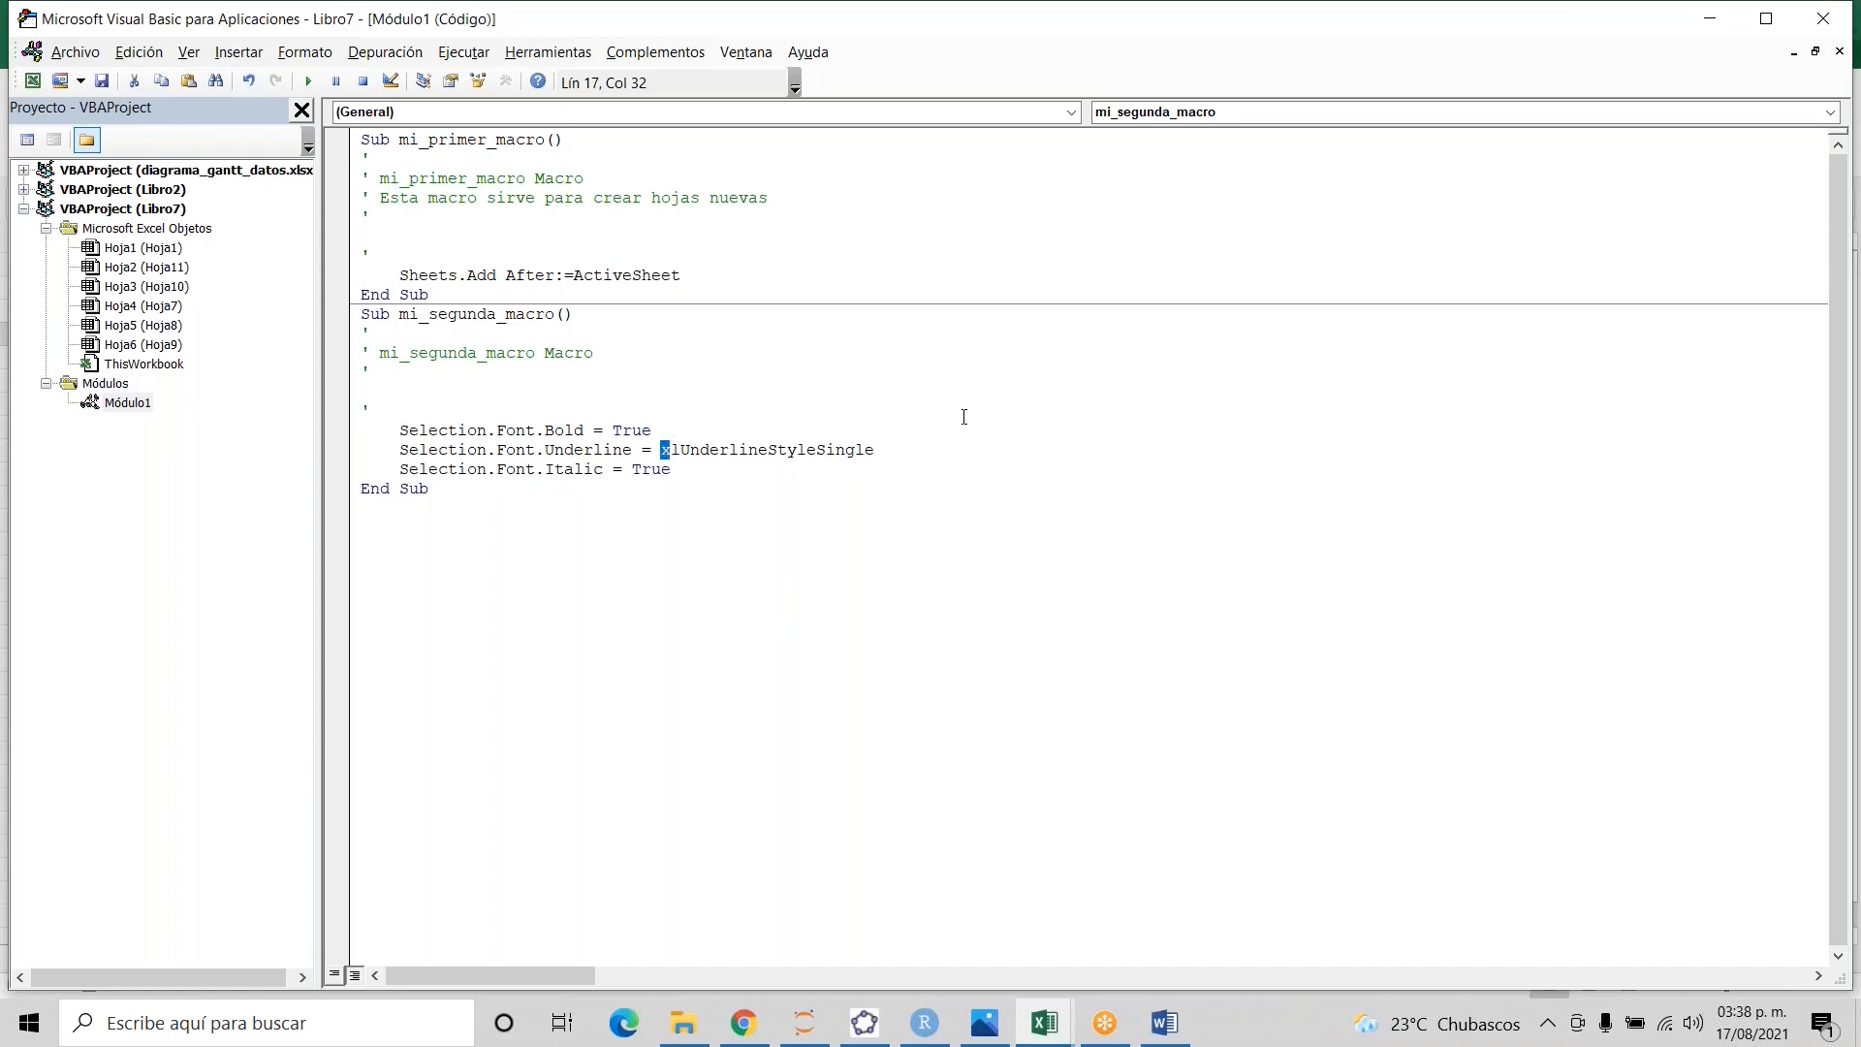
left_click_drag(889, 448, 654, 453)
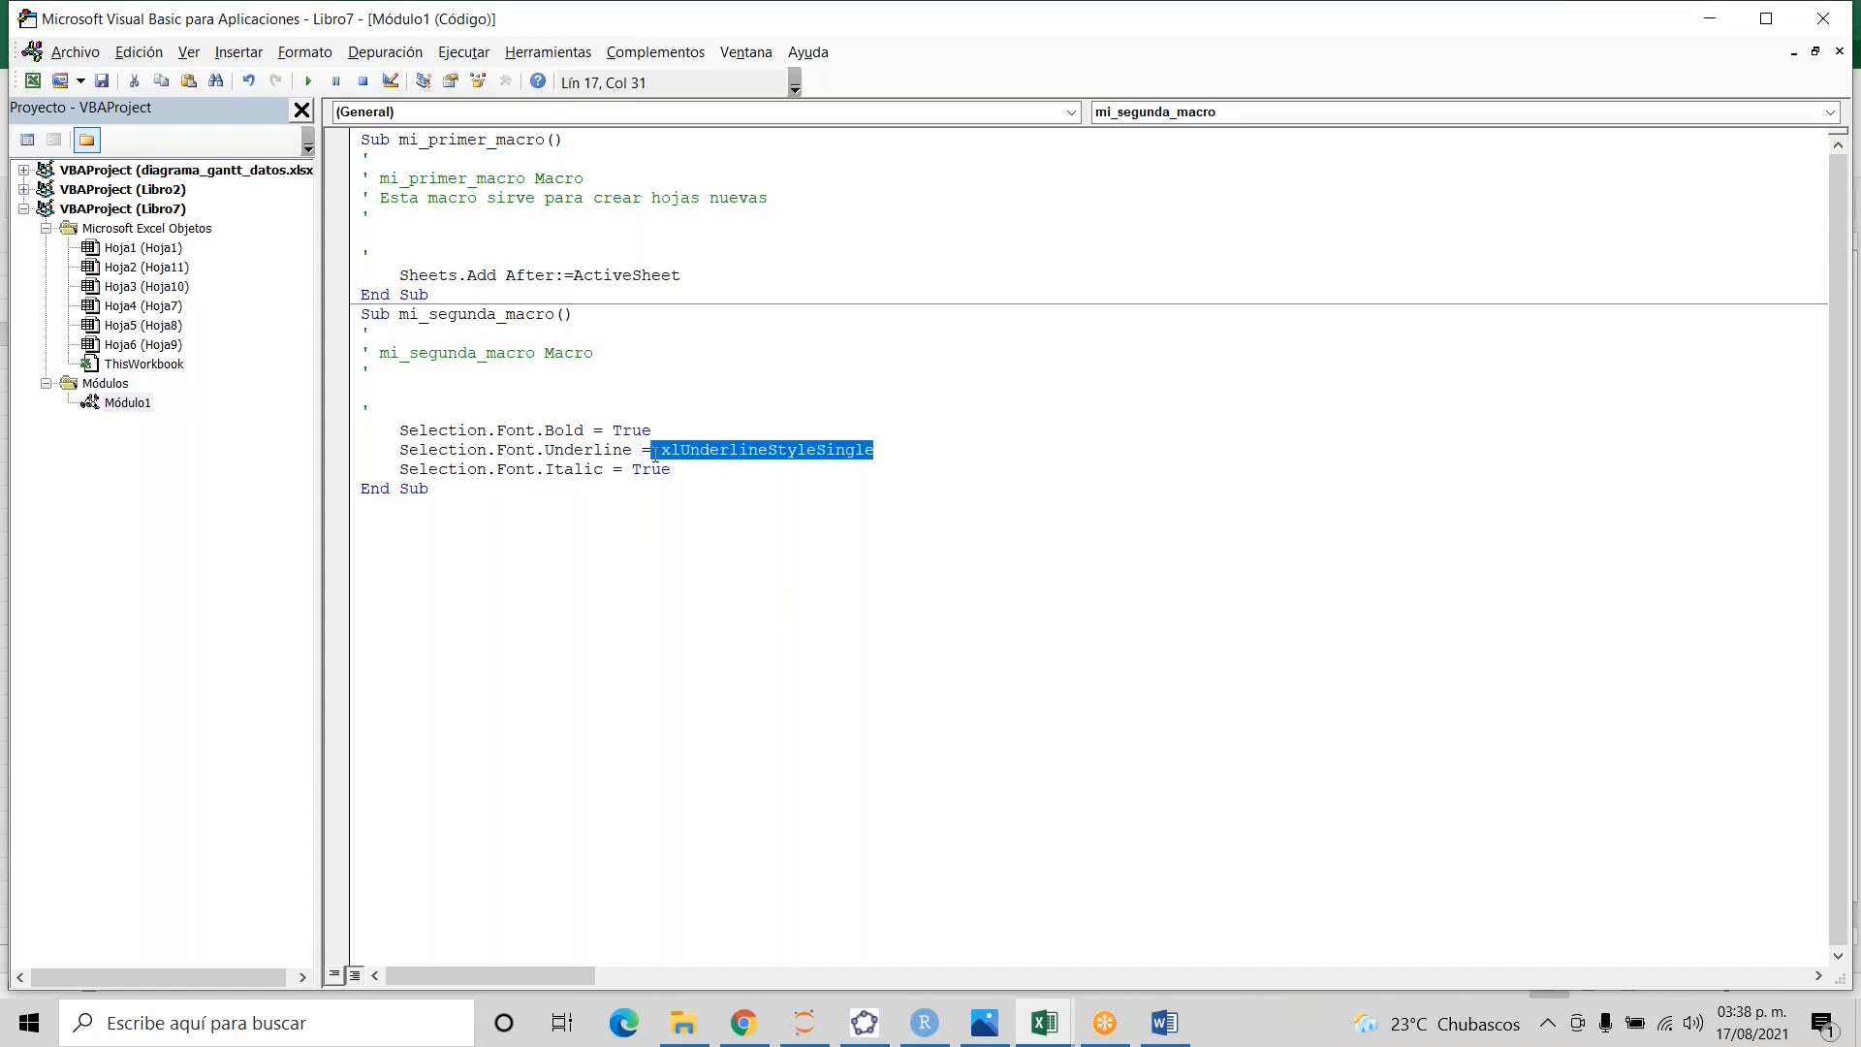
- Examine the description comment of mi_primer_macro and highlight its Sheets.Add After:=ActiveSheet line
left_click(412, 199)
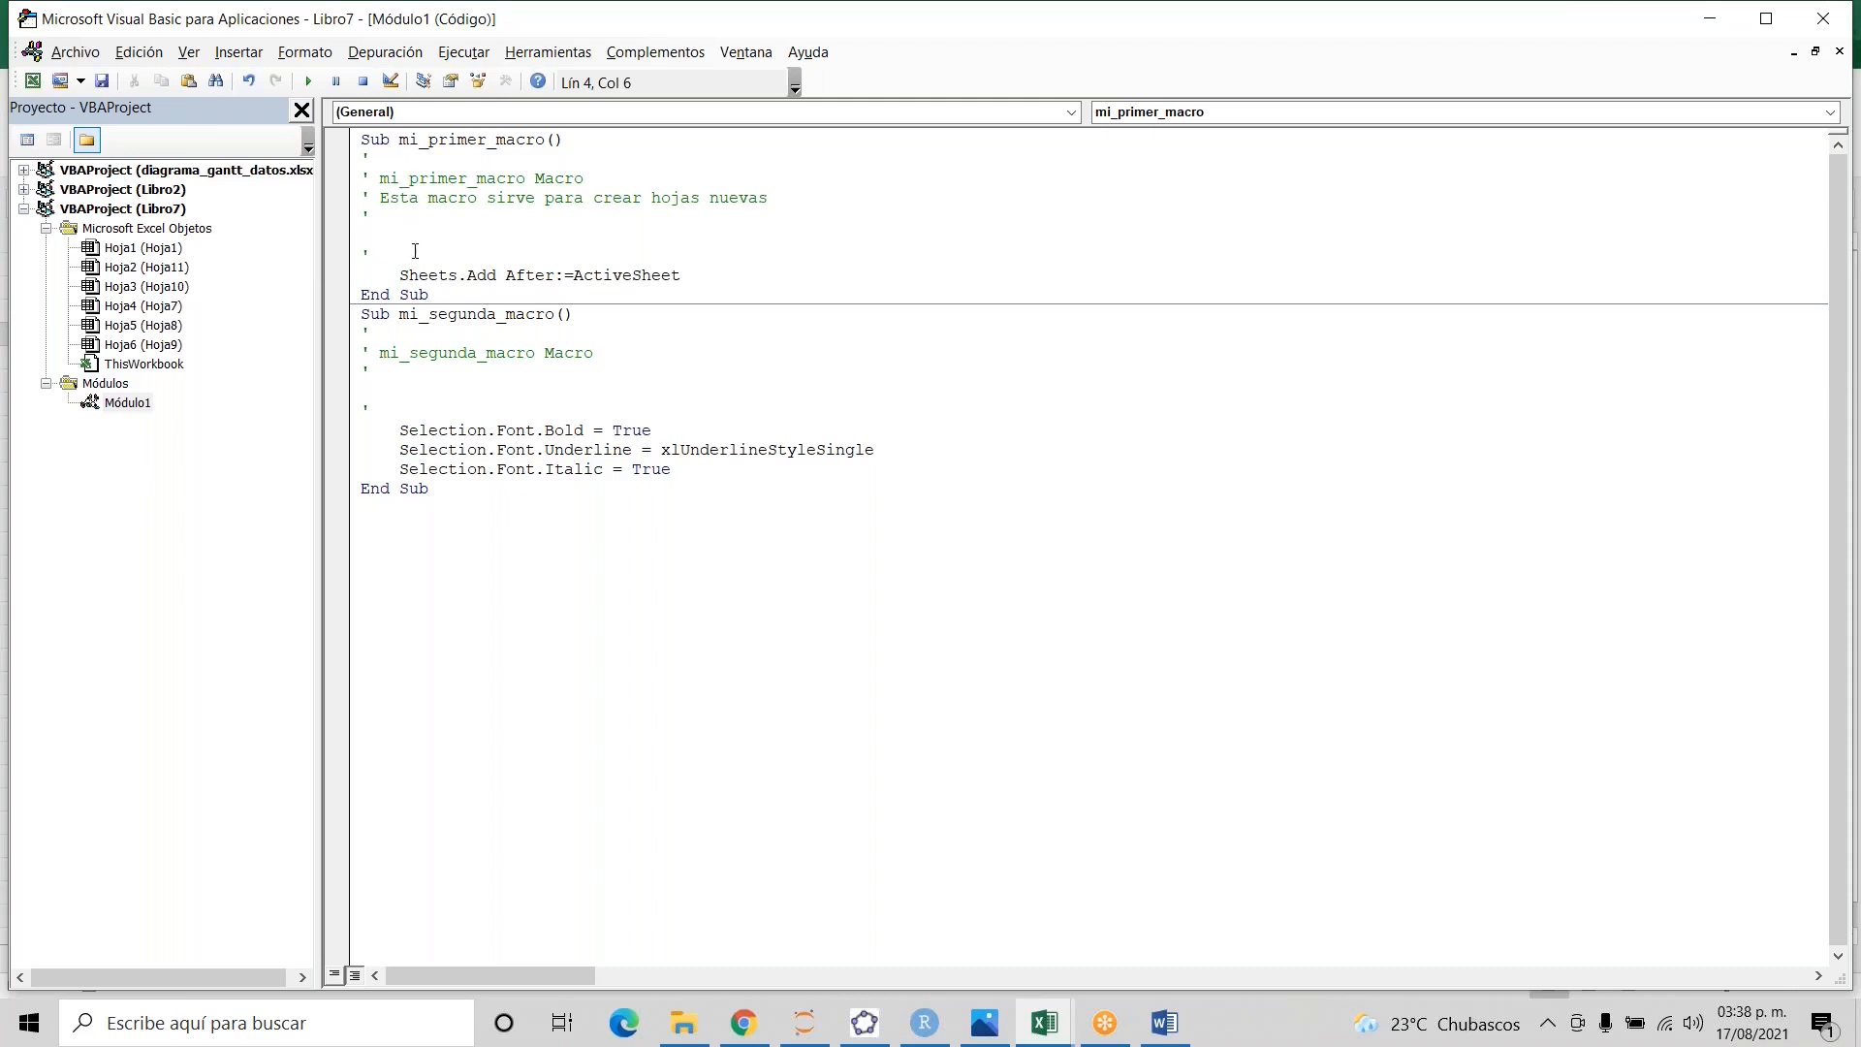
left_click_drag(399, 275, 372, 254)
left_click_drag(729, 264, 721, 271)
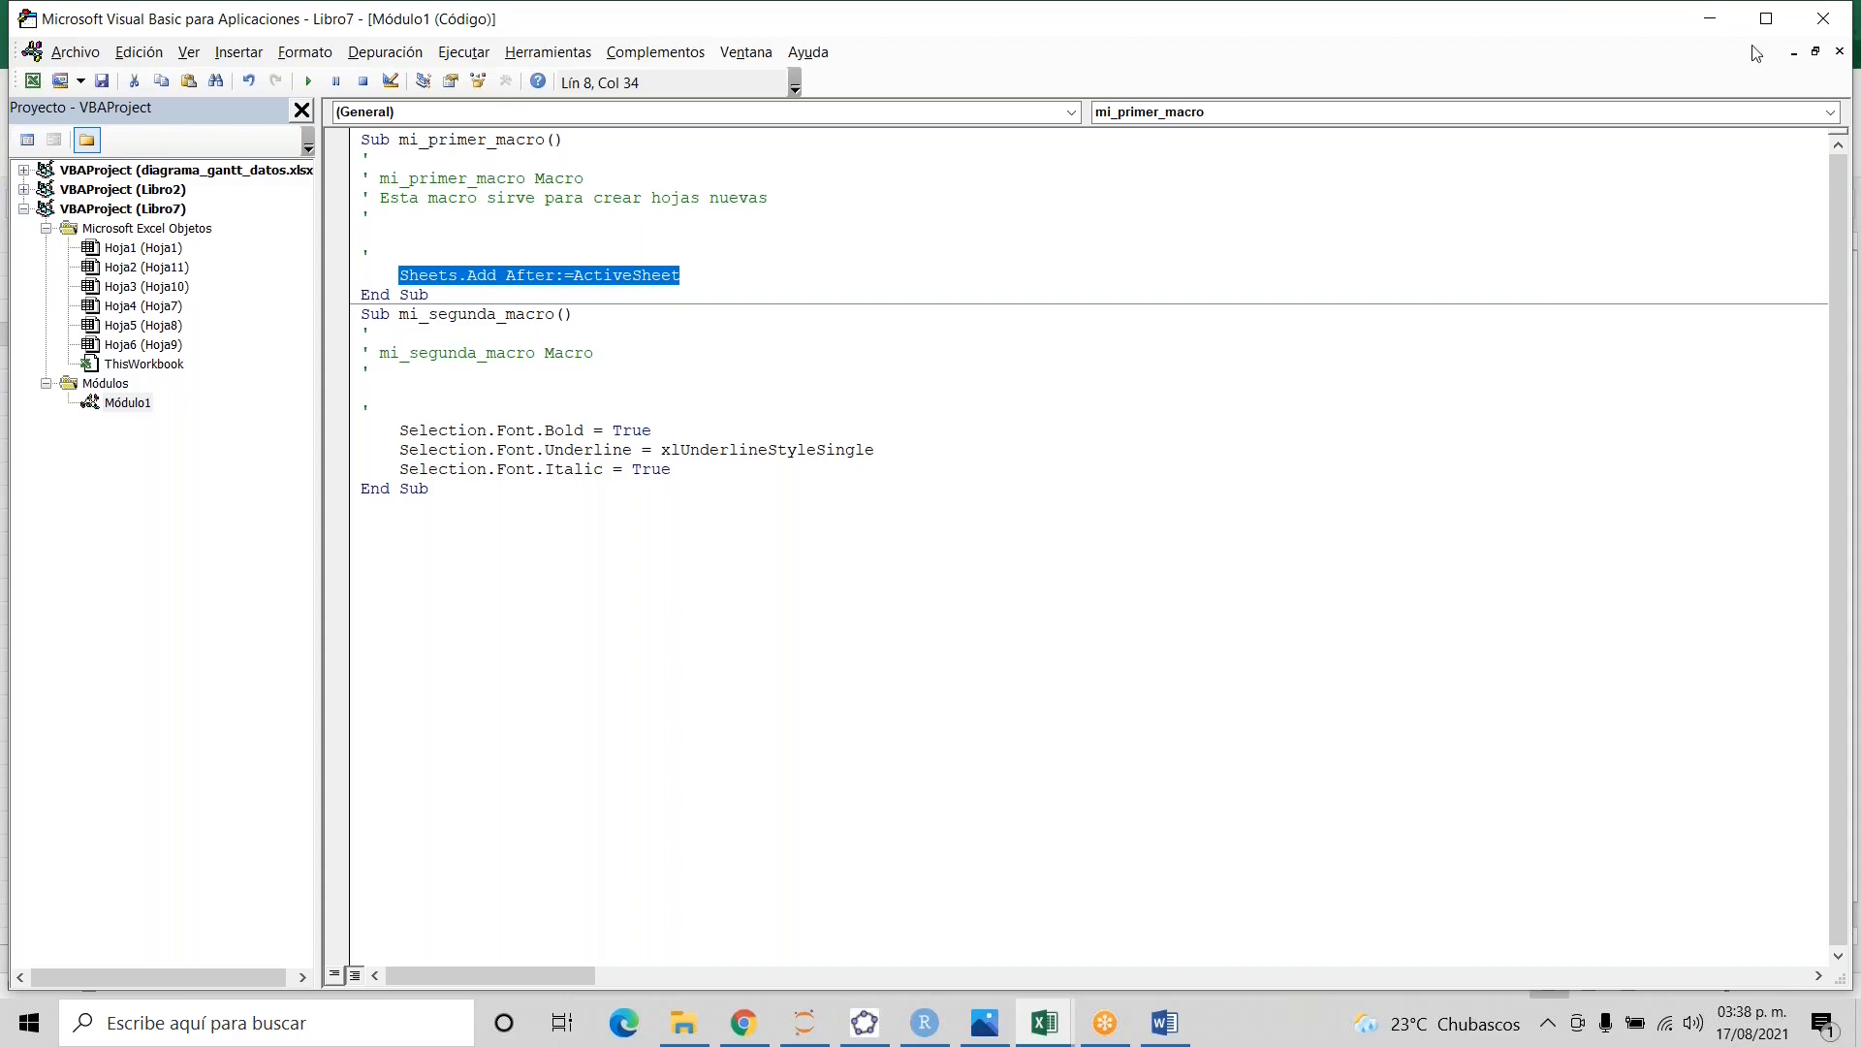
- Close the VBA editor and switch to the diagrama_gantt_datos workbook
left_click(1823, 21)
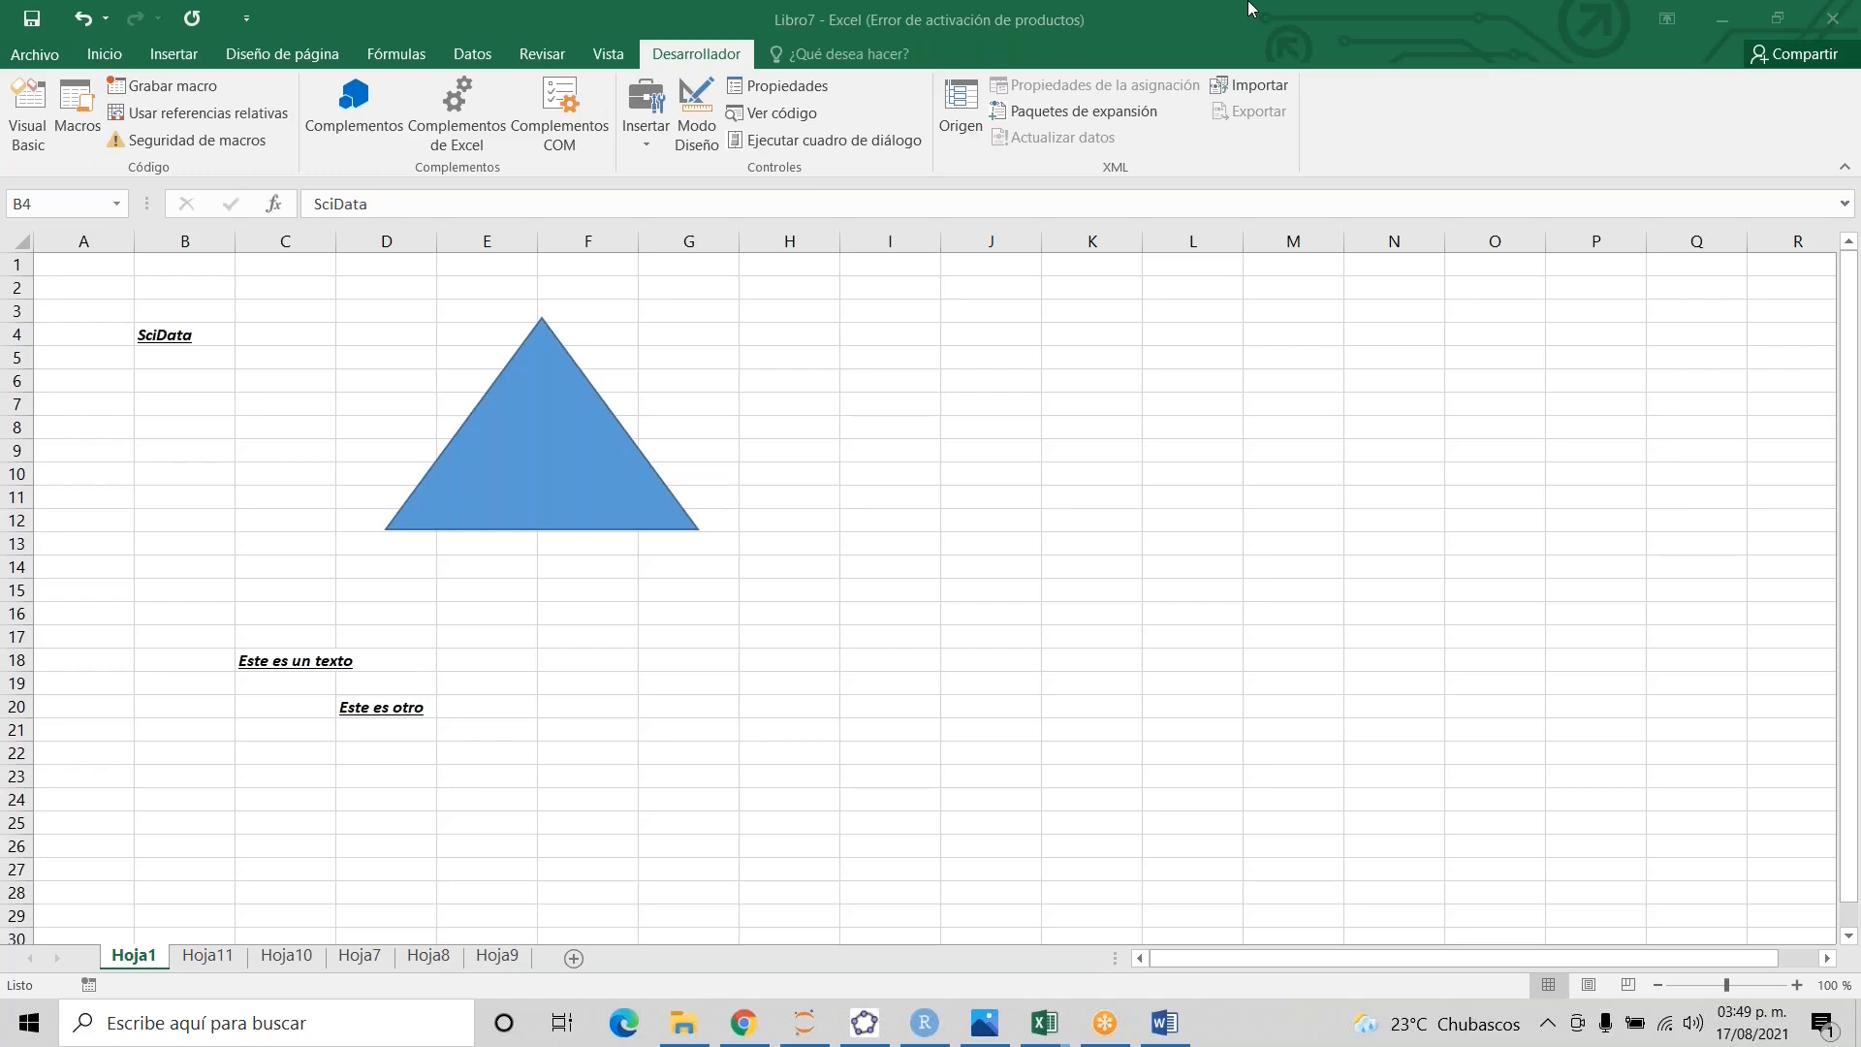
key("alt+Tab")
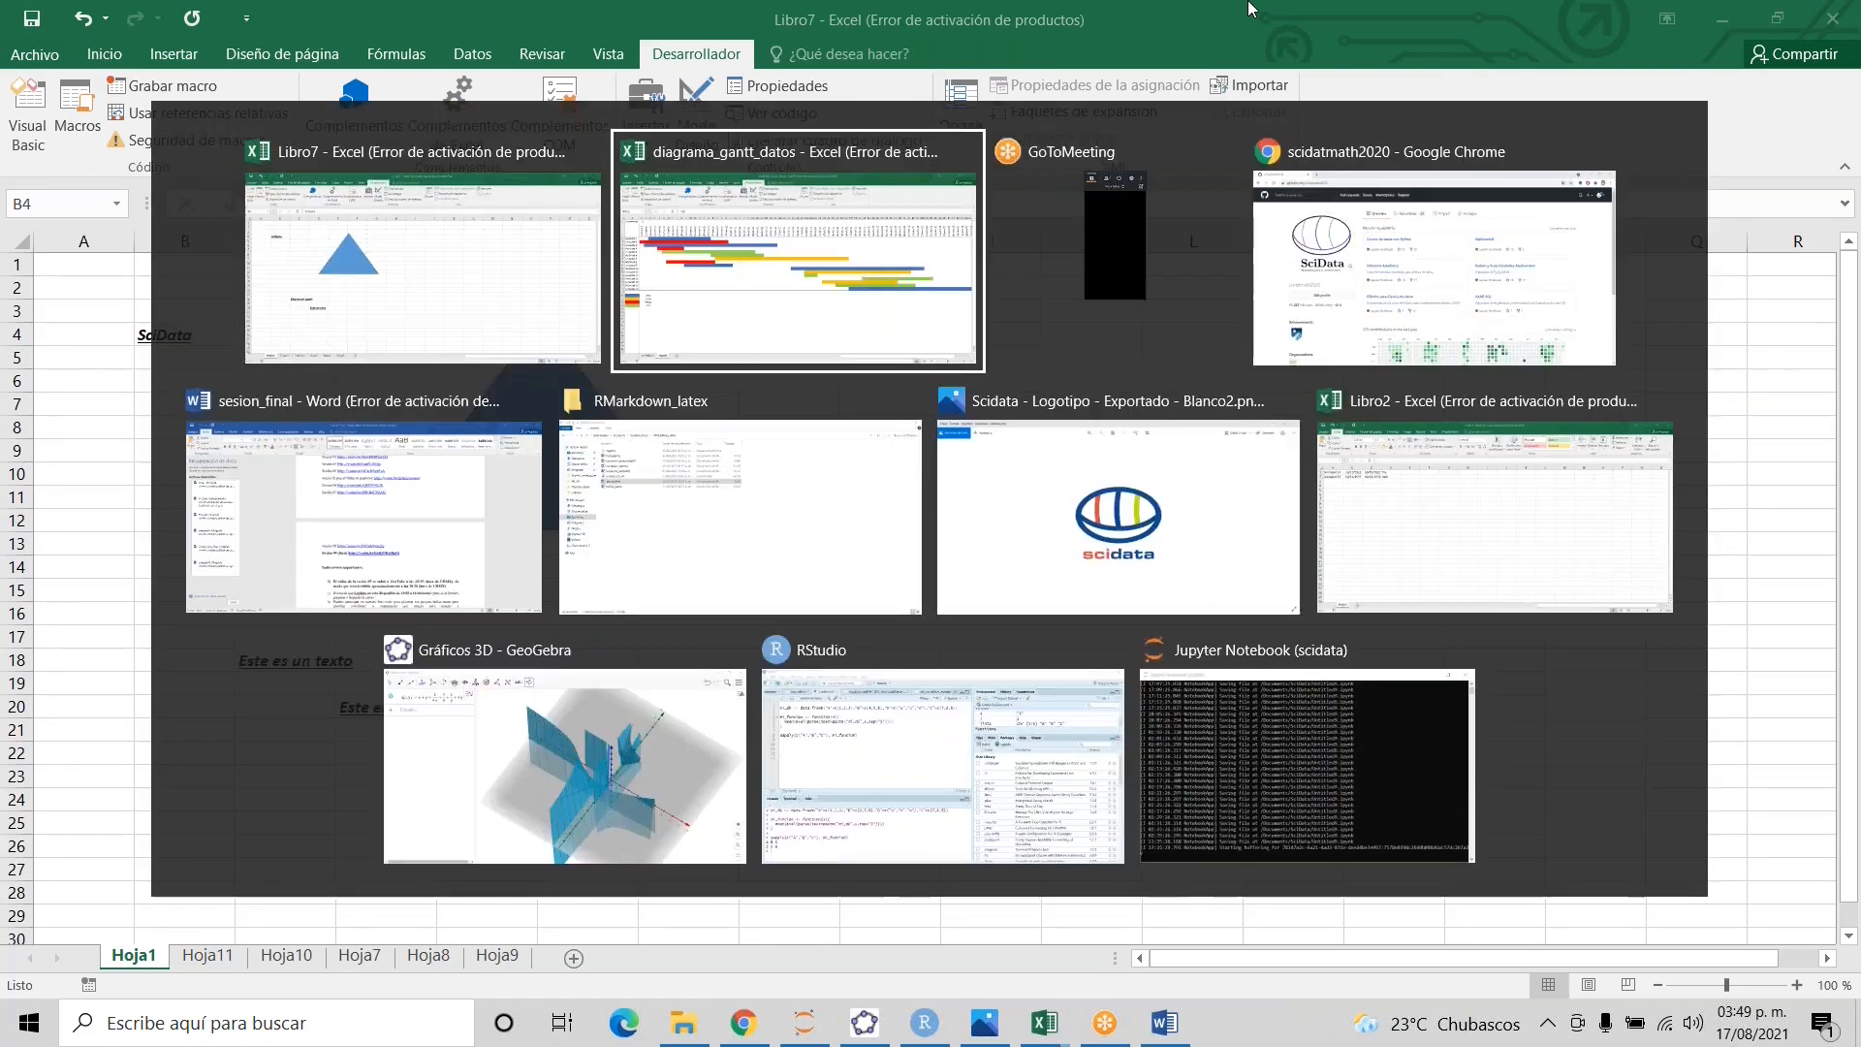
key("Down")
key("Down")
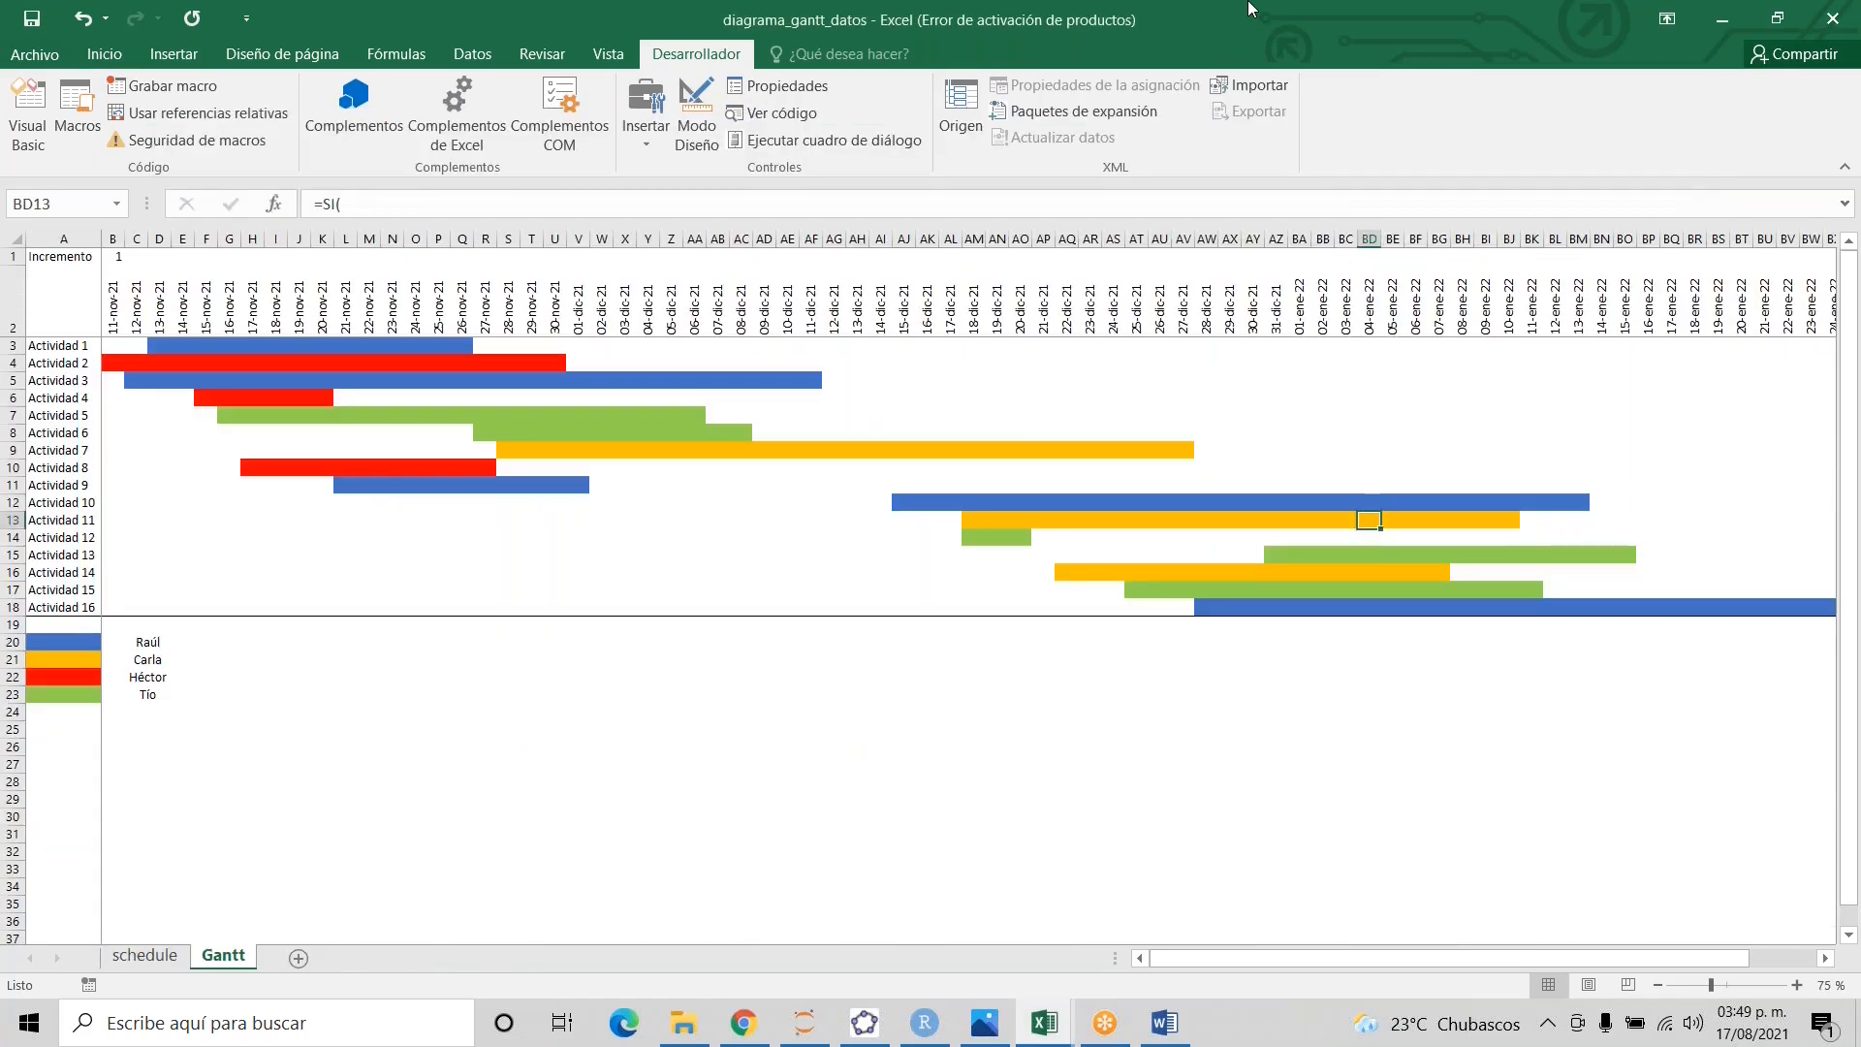
- Examine the Gantt sheet, highlighting Actividad 1's bar across D3:Q3 and the matching blue legend entry in row 20
key("Up")
key("Up")
key("Up")
key("Up")
key("ctrl+Up")
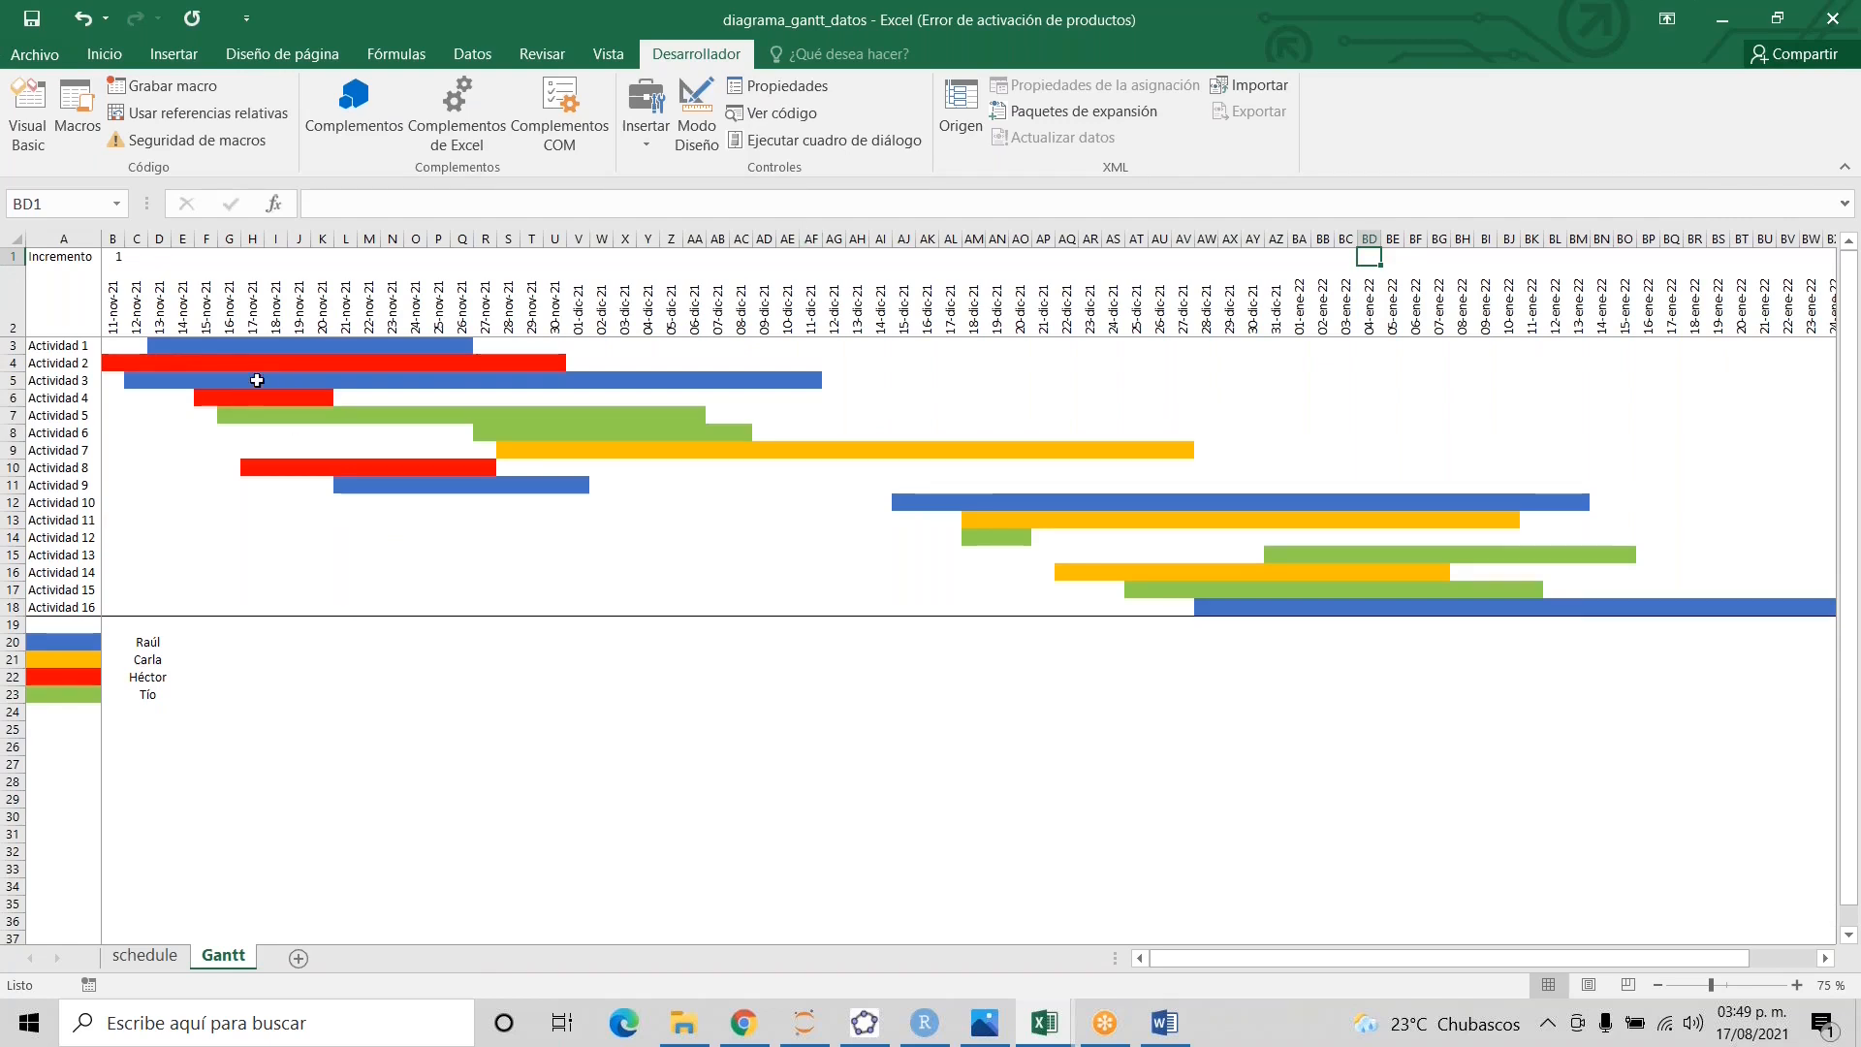
left_click(143, 346)
type("=SI(")
key("Home")
key("Right")
key("Right")
key("Right")
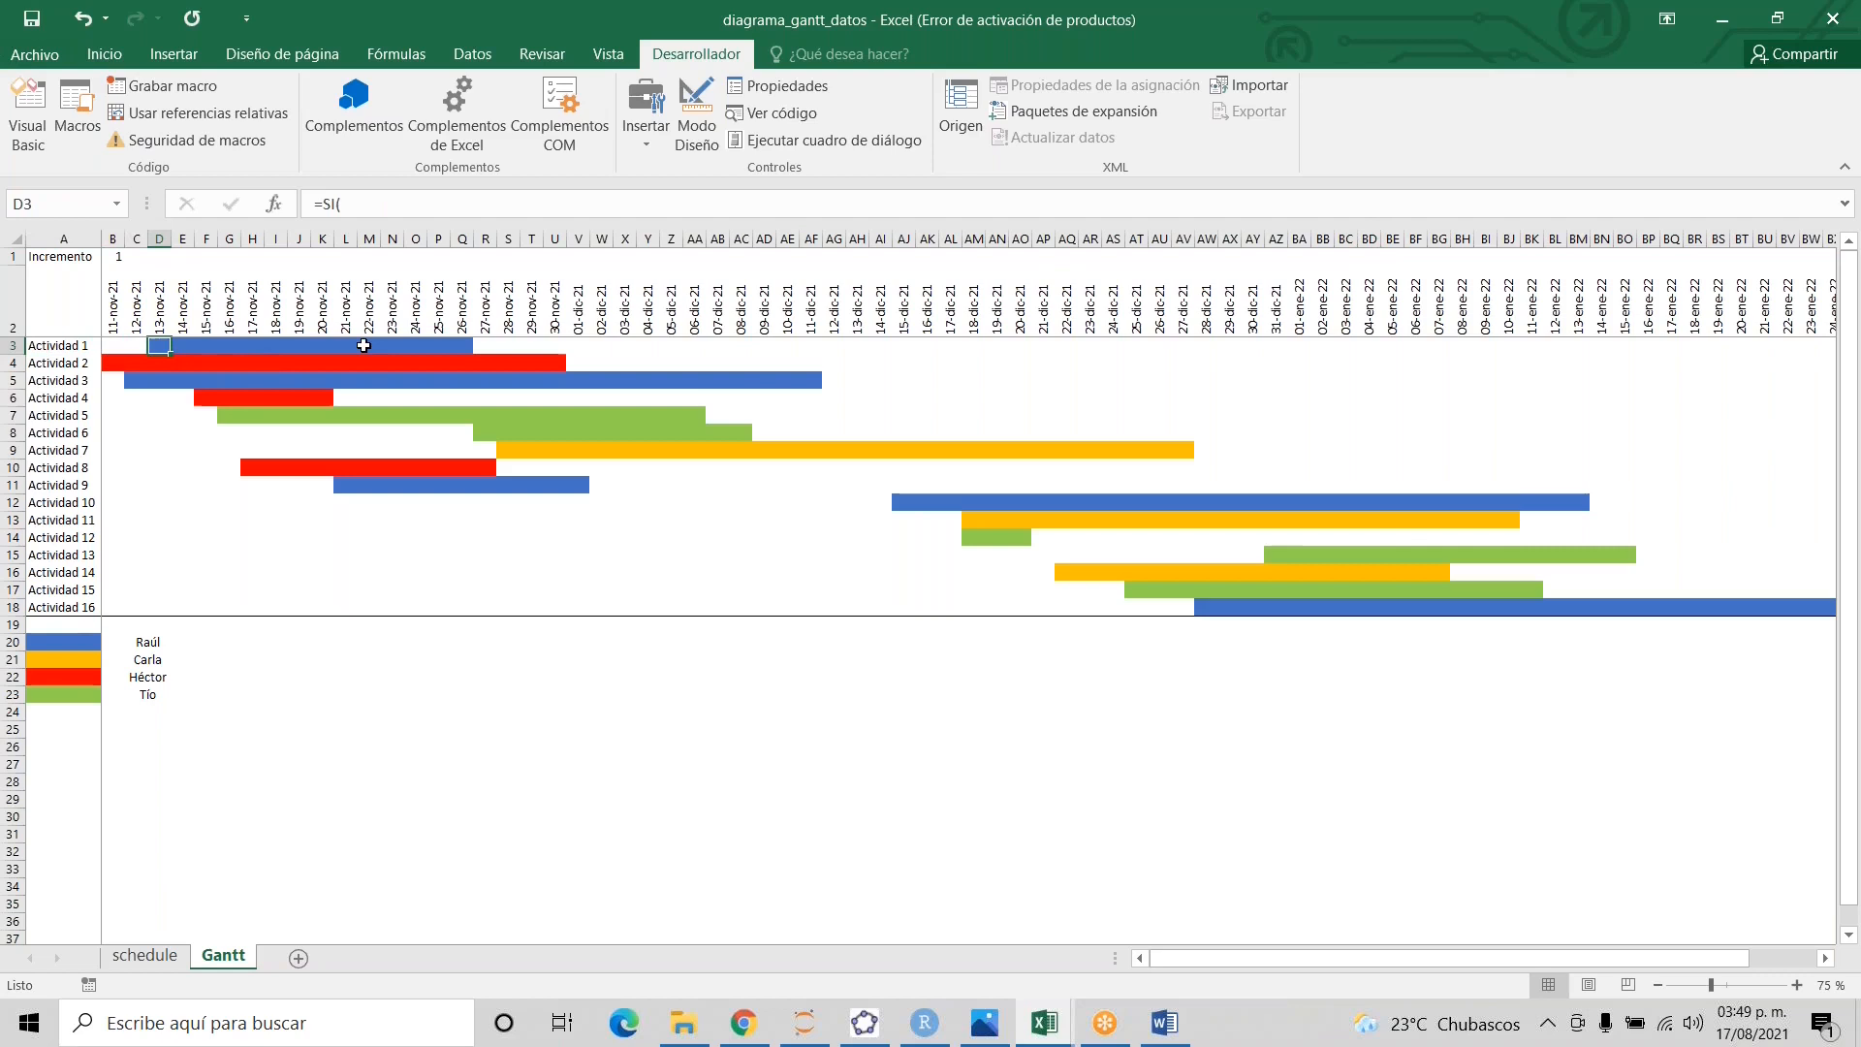
left_click_drag(163, 346, 472, 346)
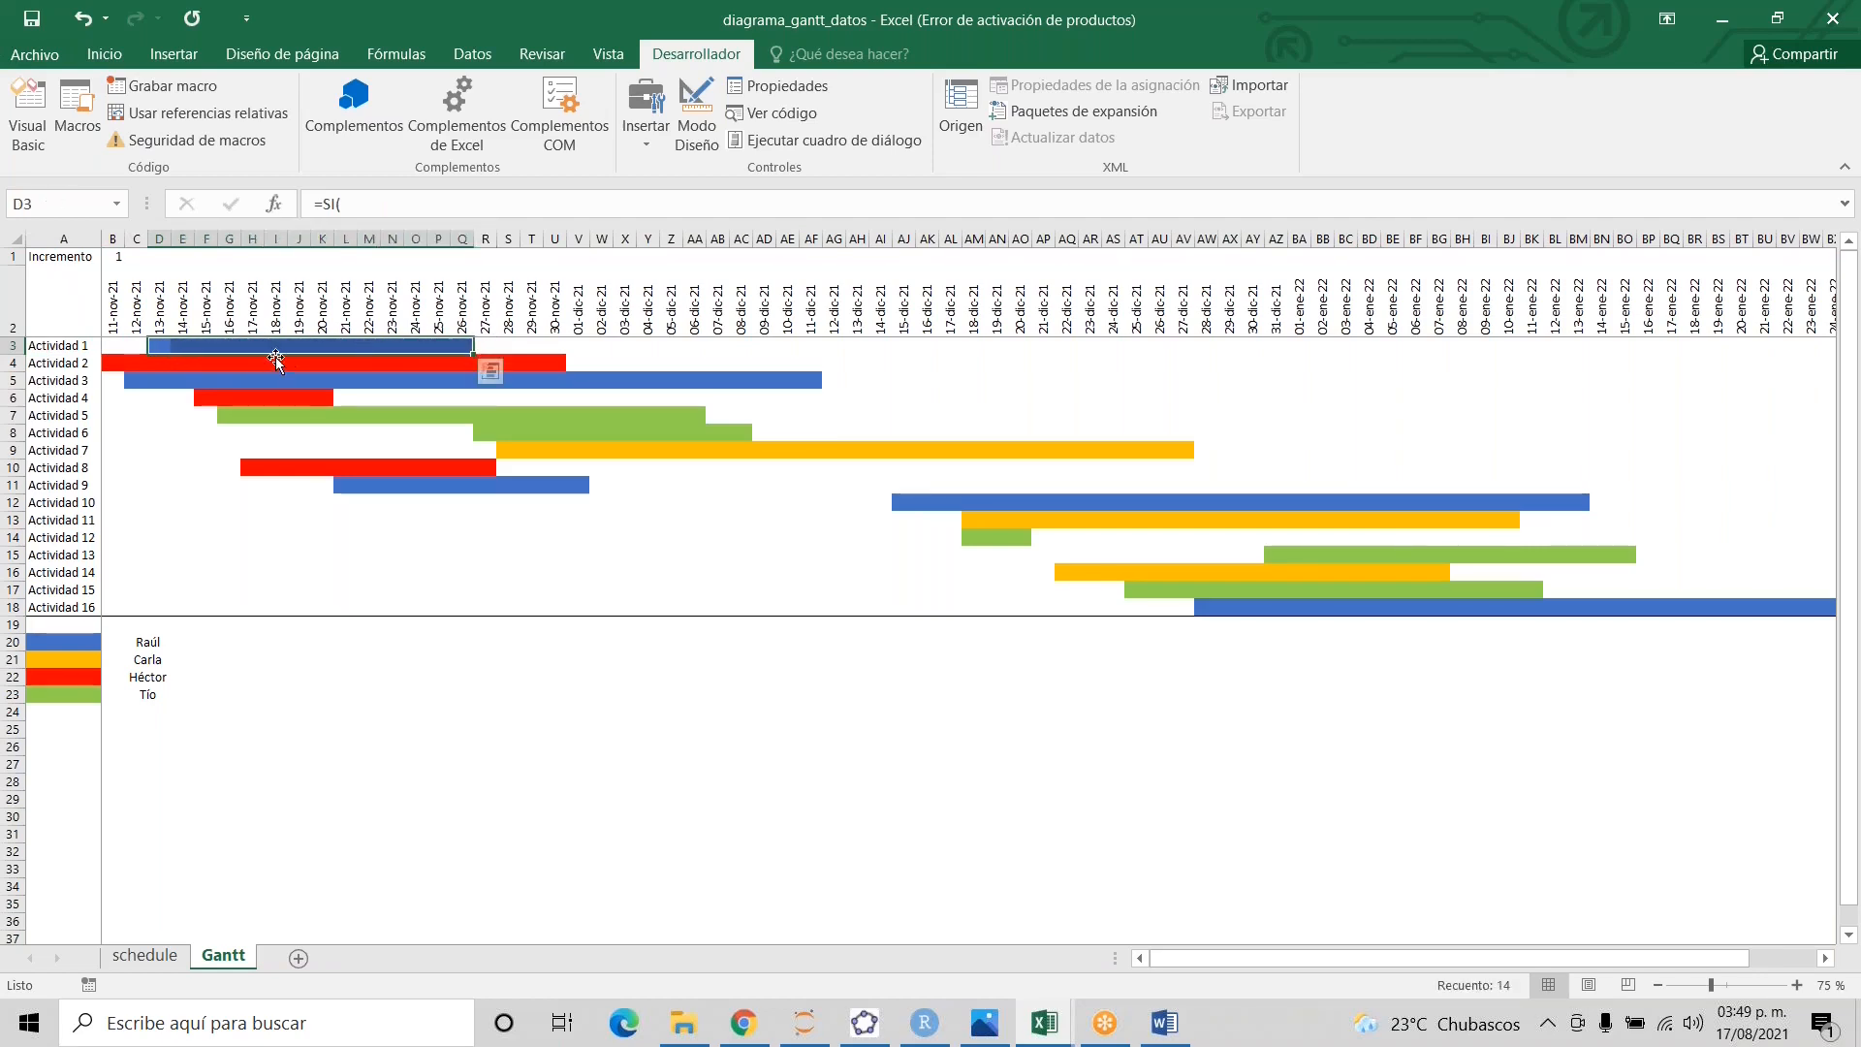
left_click(77, 643)
left_click(135, 643)
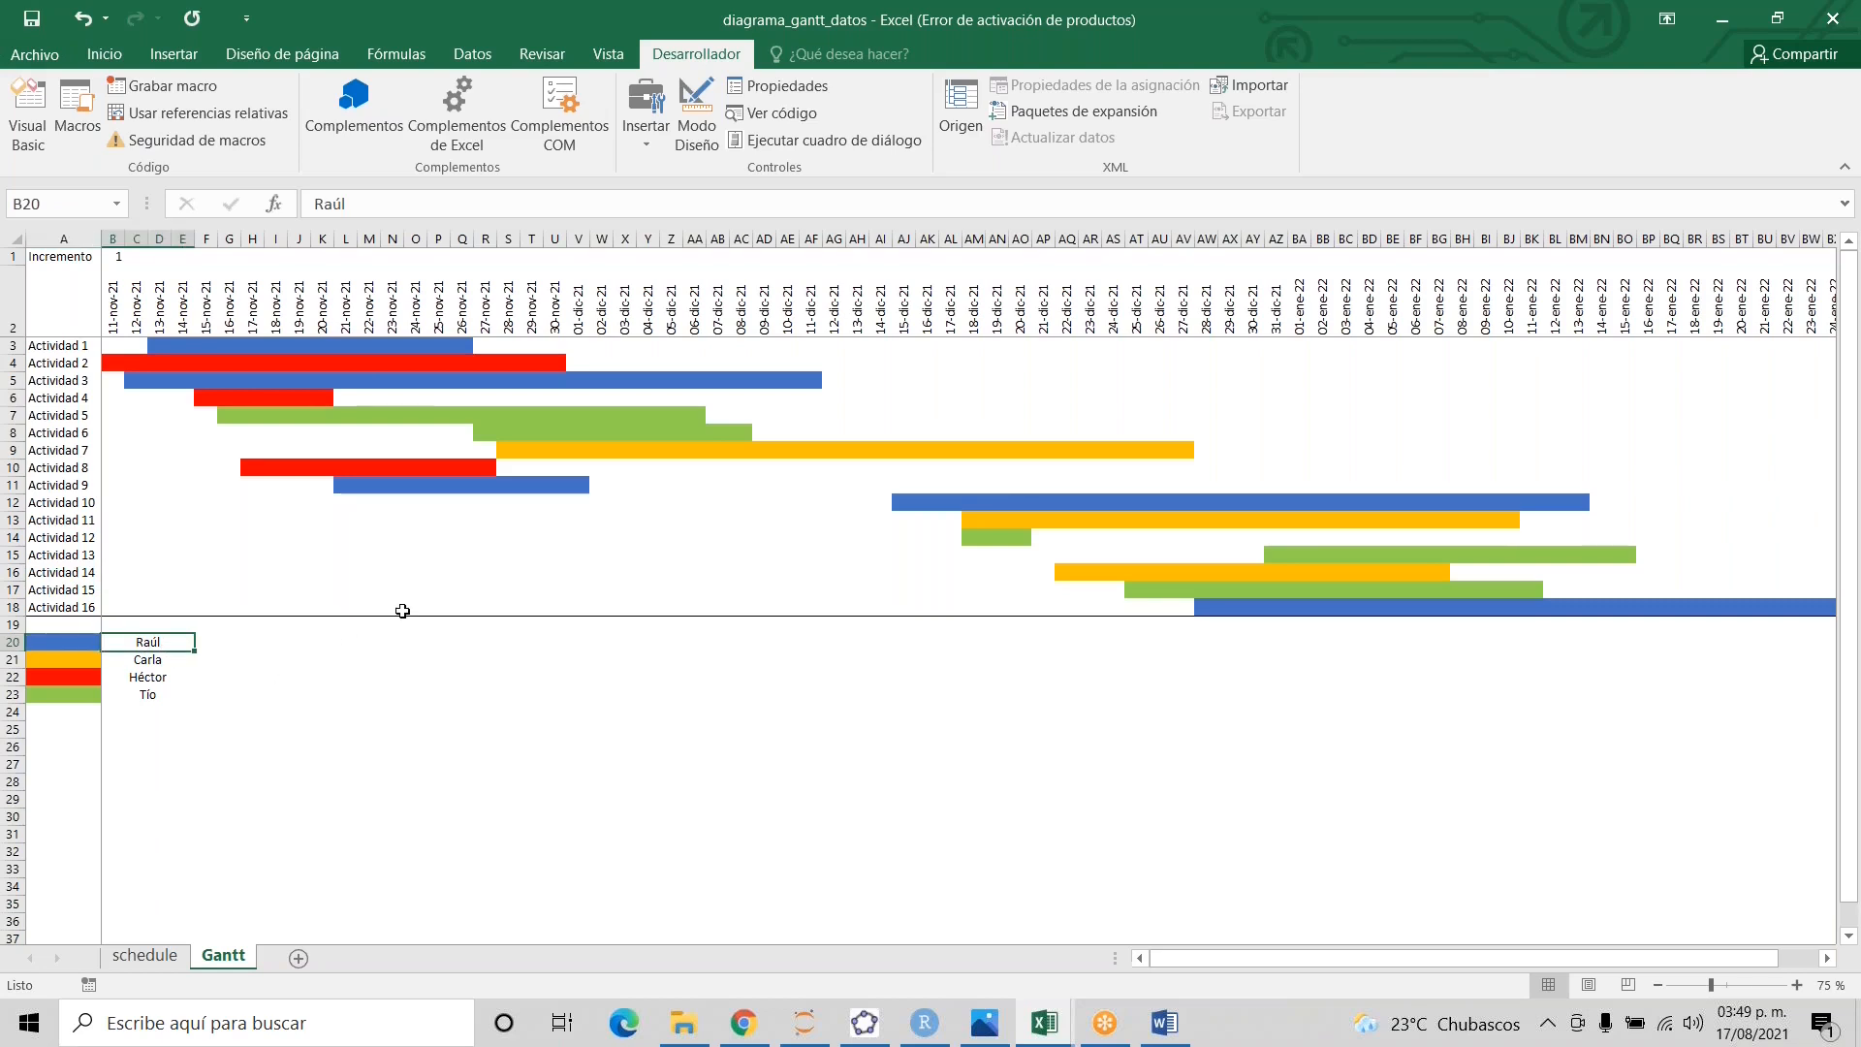
- Go to the schedule sheet and review its Actividad column
key("ctrl+Page_Up")
key("Up")
key("Left")
key("Left")
key("Up")
key("Down")
key("ctrl+shift+Down")
key("Up")
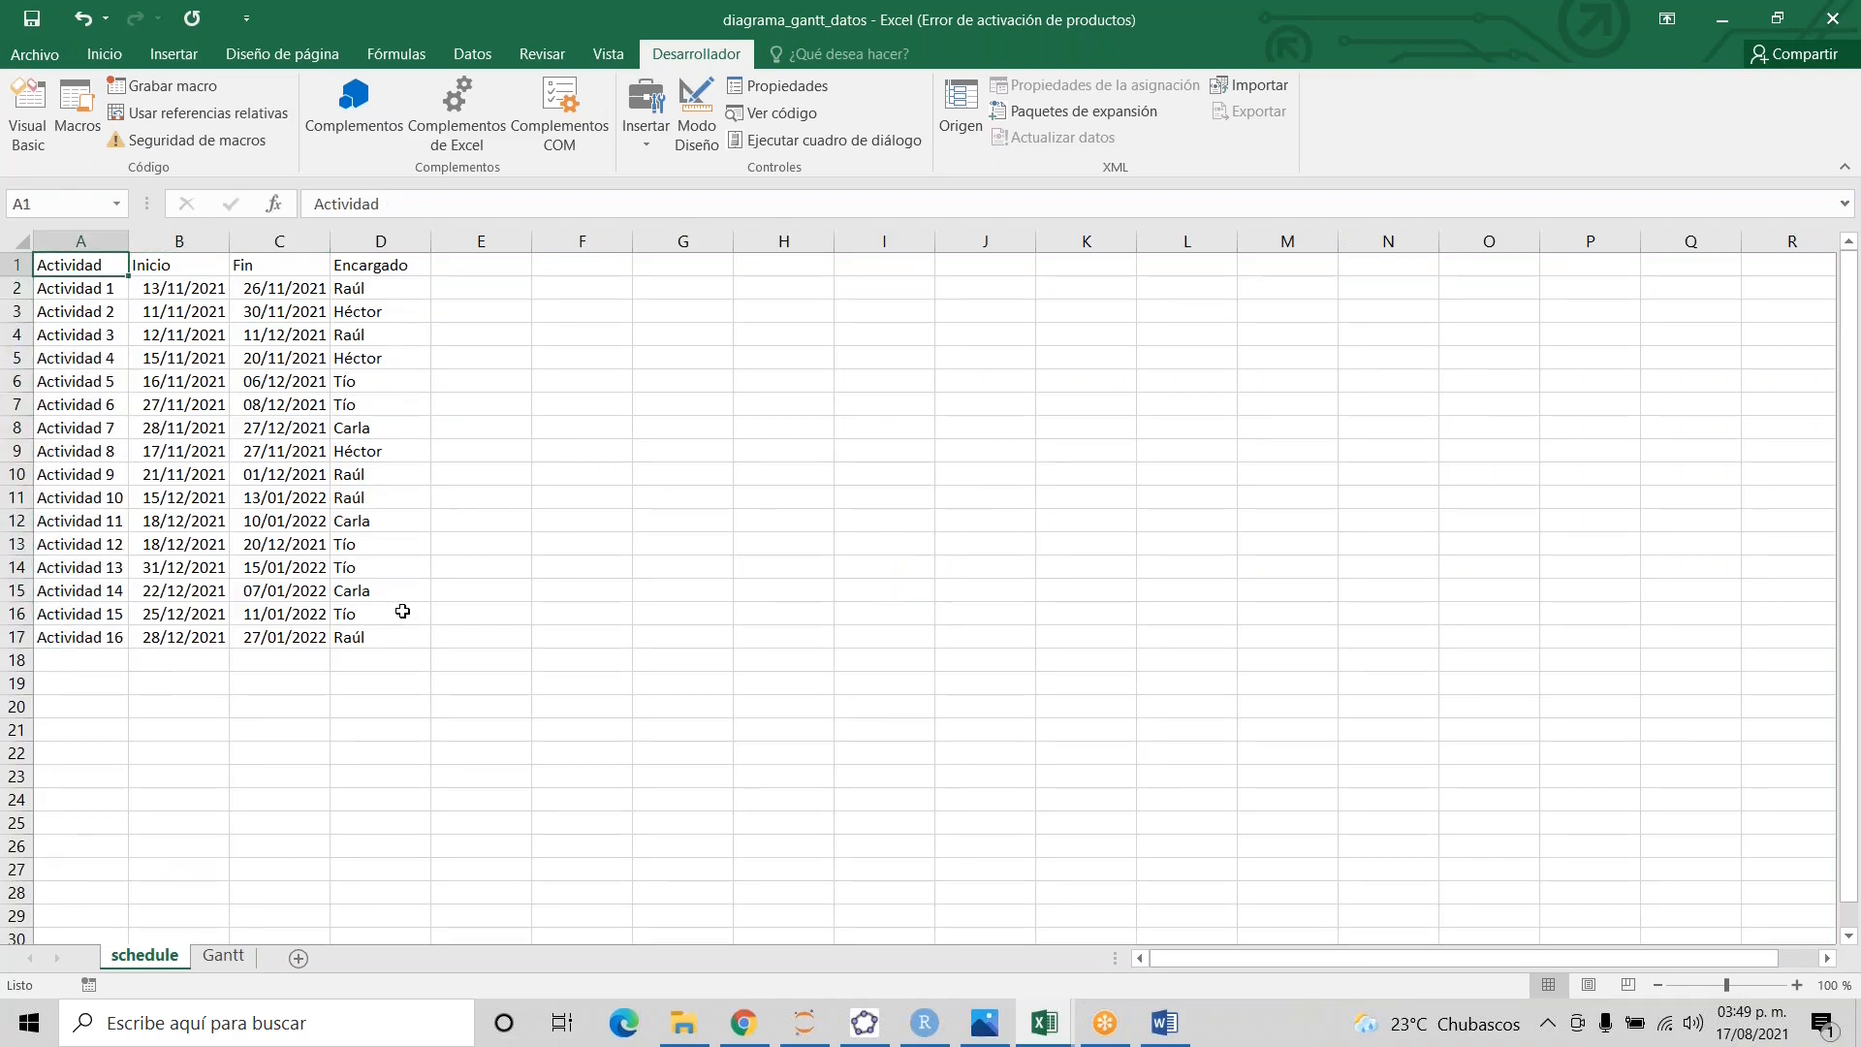
- Review the Inicio, Fin and Encargado columns of the schedule table, using the Actividad 1 row
key("Right")
key("Down")
key("Up")
key("Down")
key("Right")
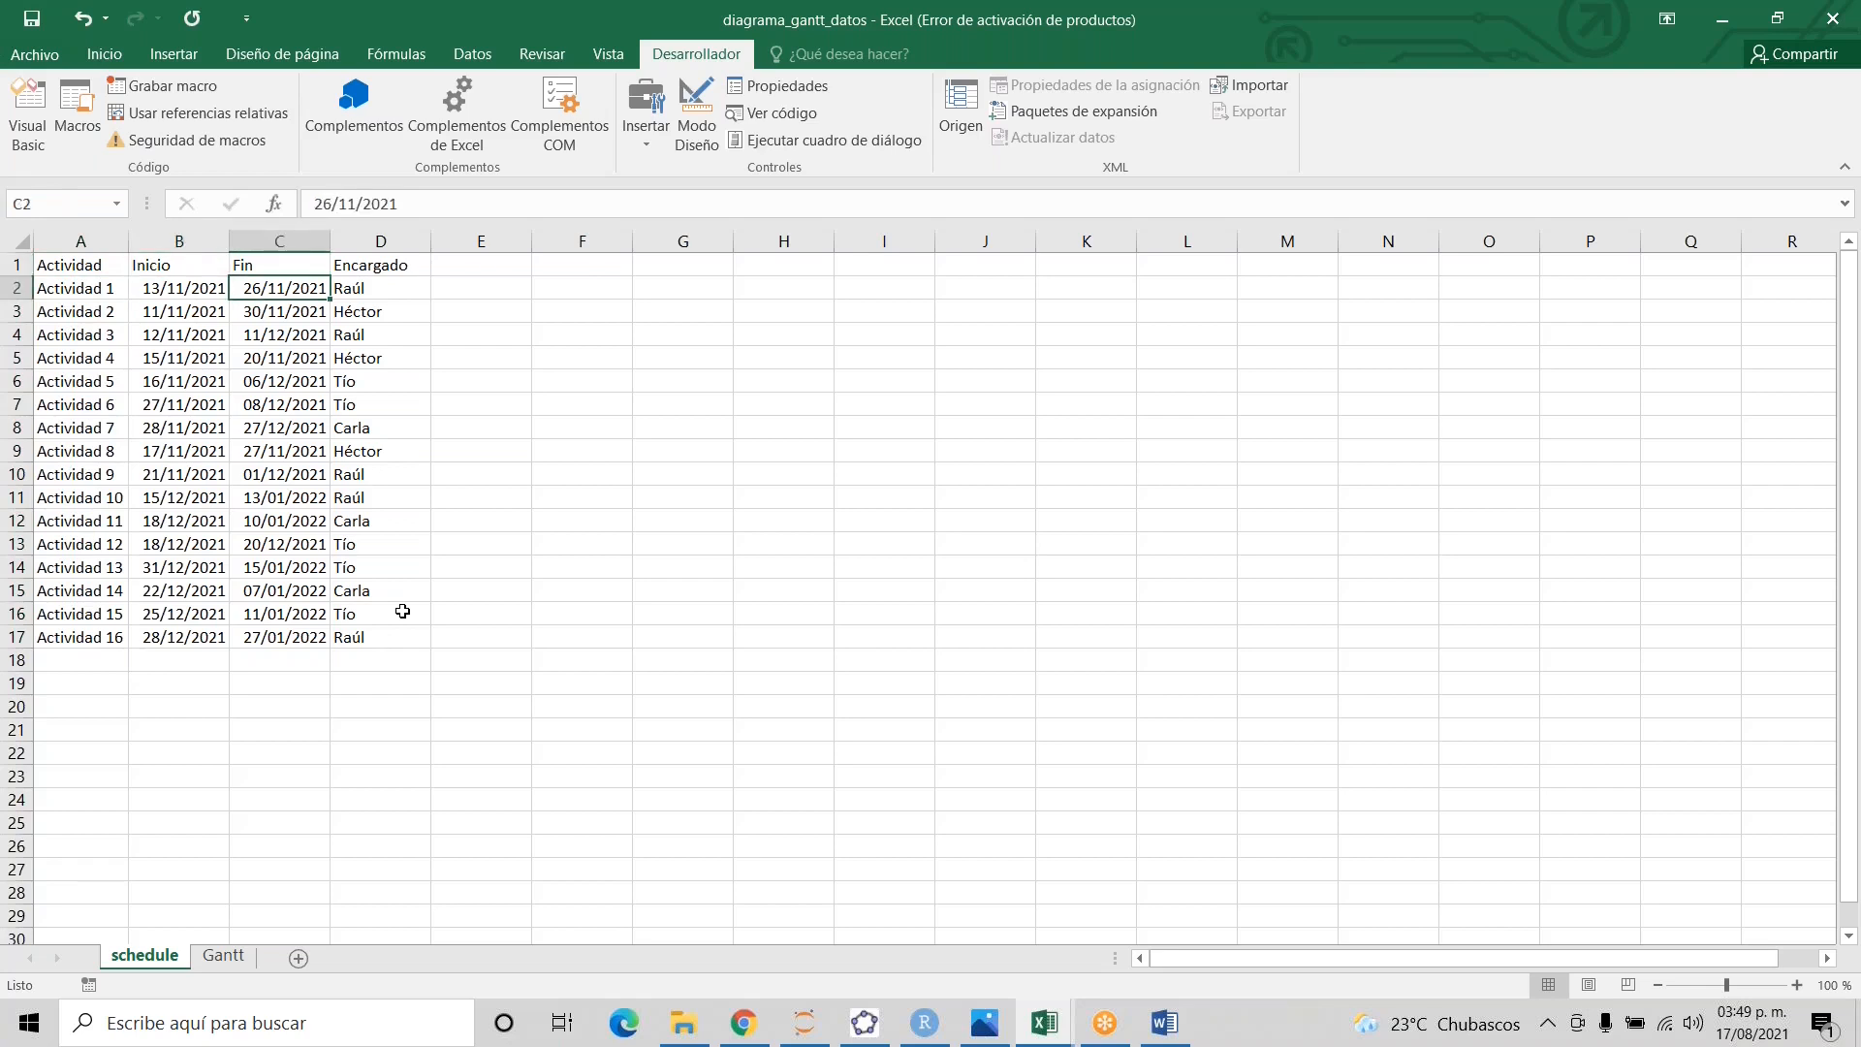
key("Right")
key("Up")
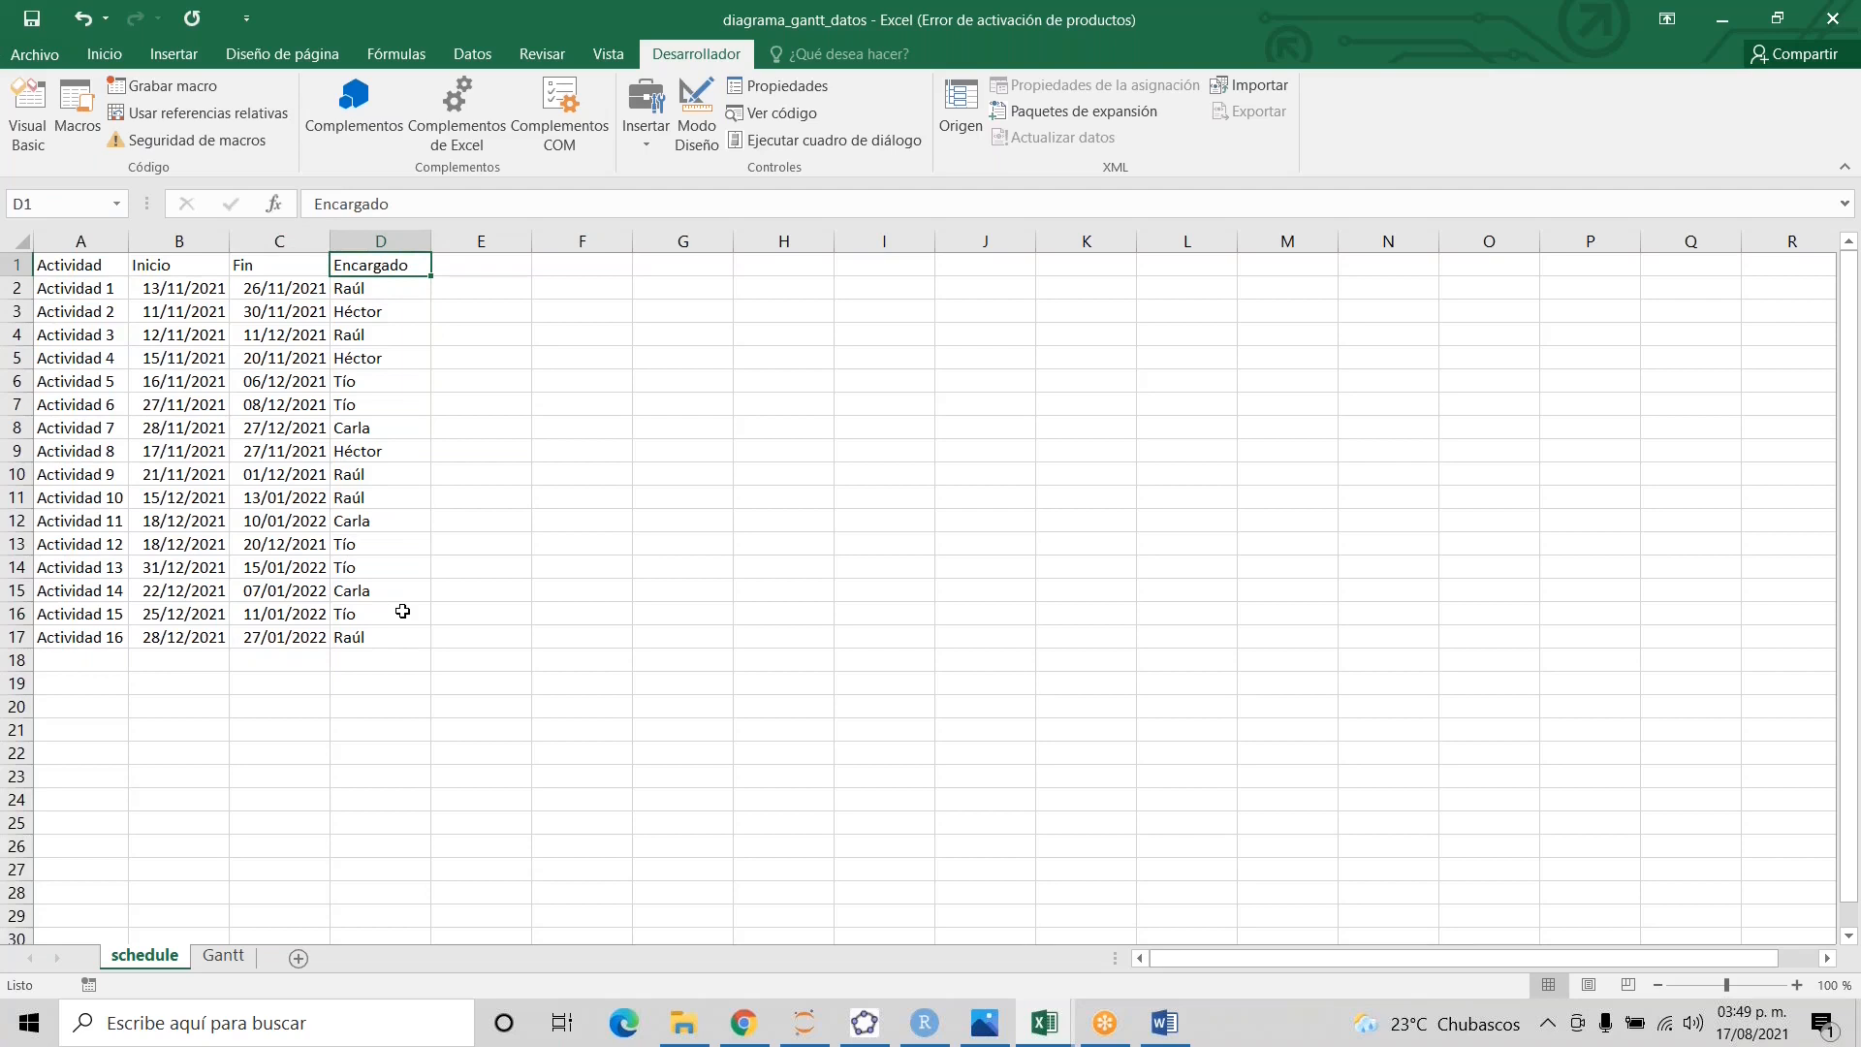
key("Down")
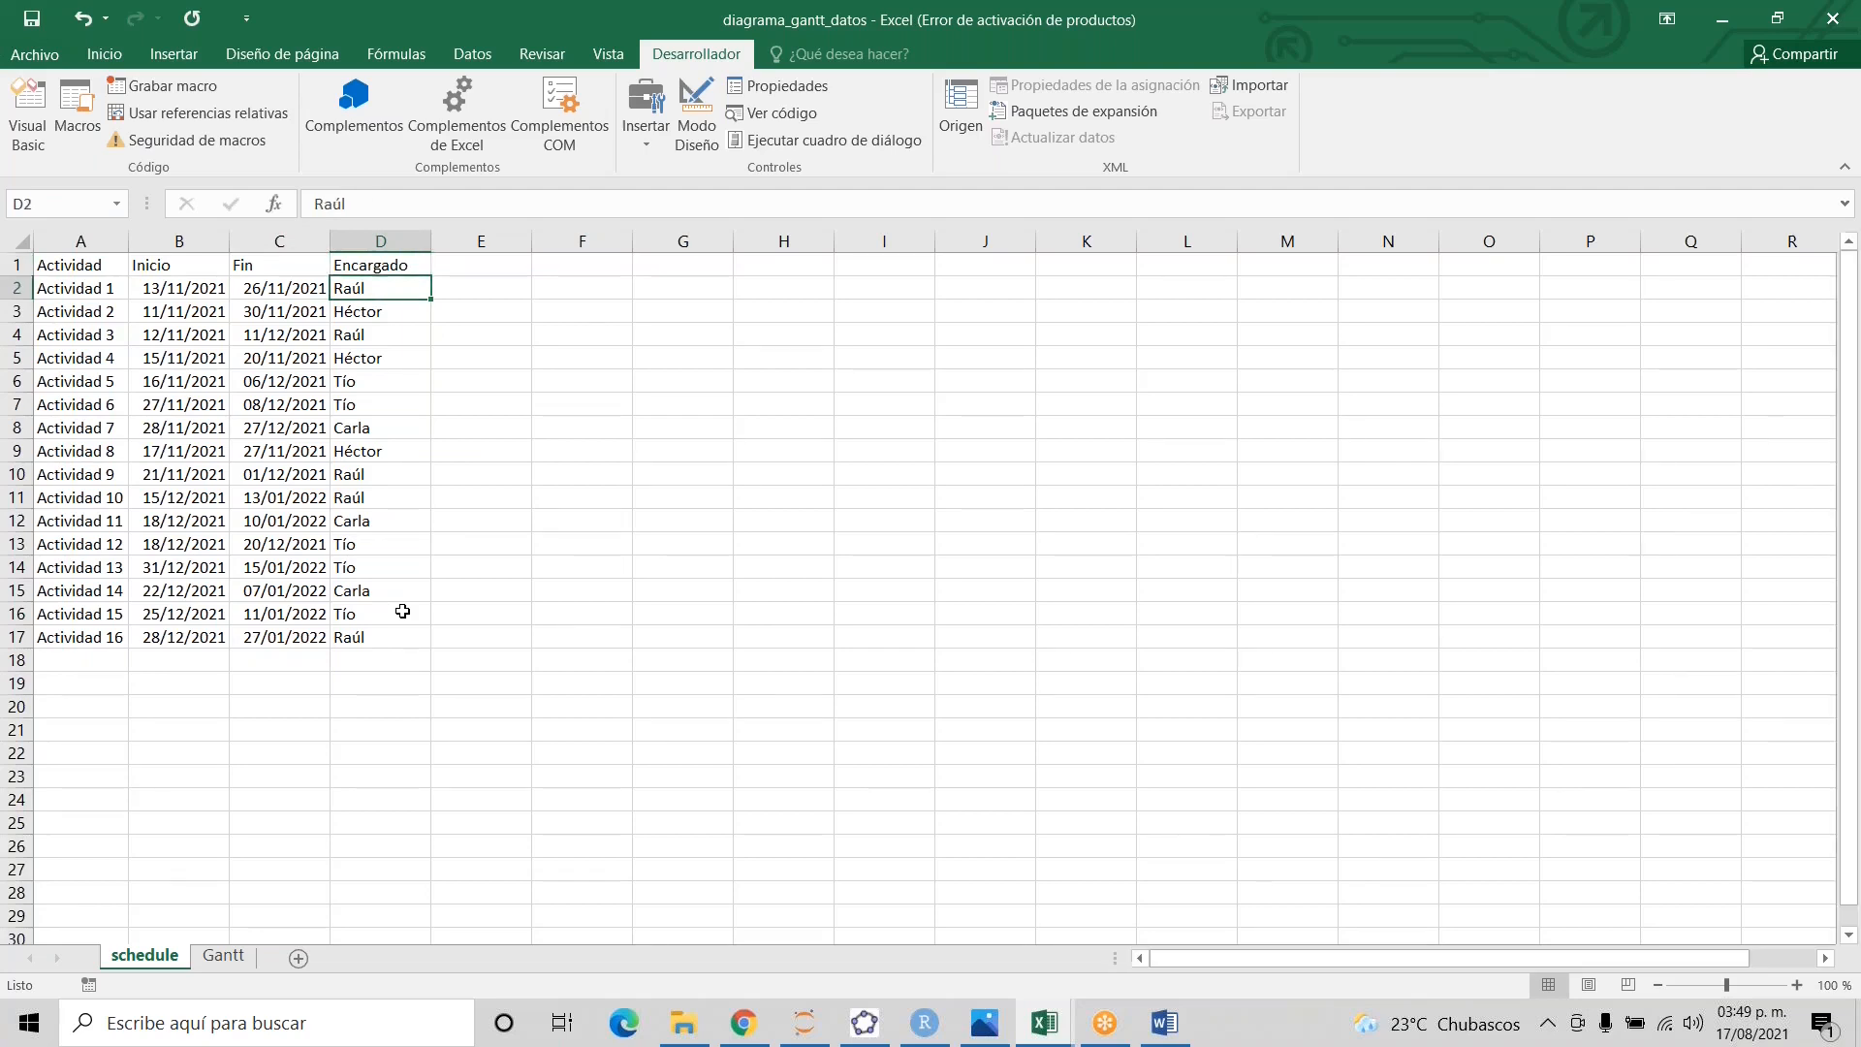
- Return to the Gantt sheet and go up through the activity rows to the Incremento label in A1
key("ctrl+Page_Down")
key("Up")
key("Up")
key("Up")
key("Up")
key("Up")
key("Up")
key("Up")
key("Up")
key("Up")
key("Up")
key("Up")
key("Up")
key("Up")
key("Up")
key("Up")
key("Up")
key("Up")
key("Up")
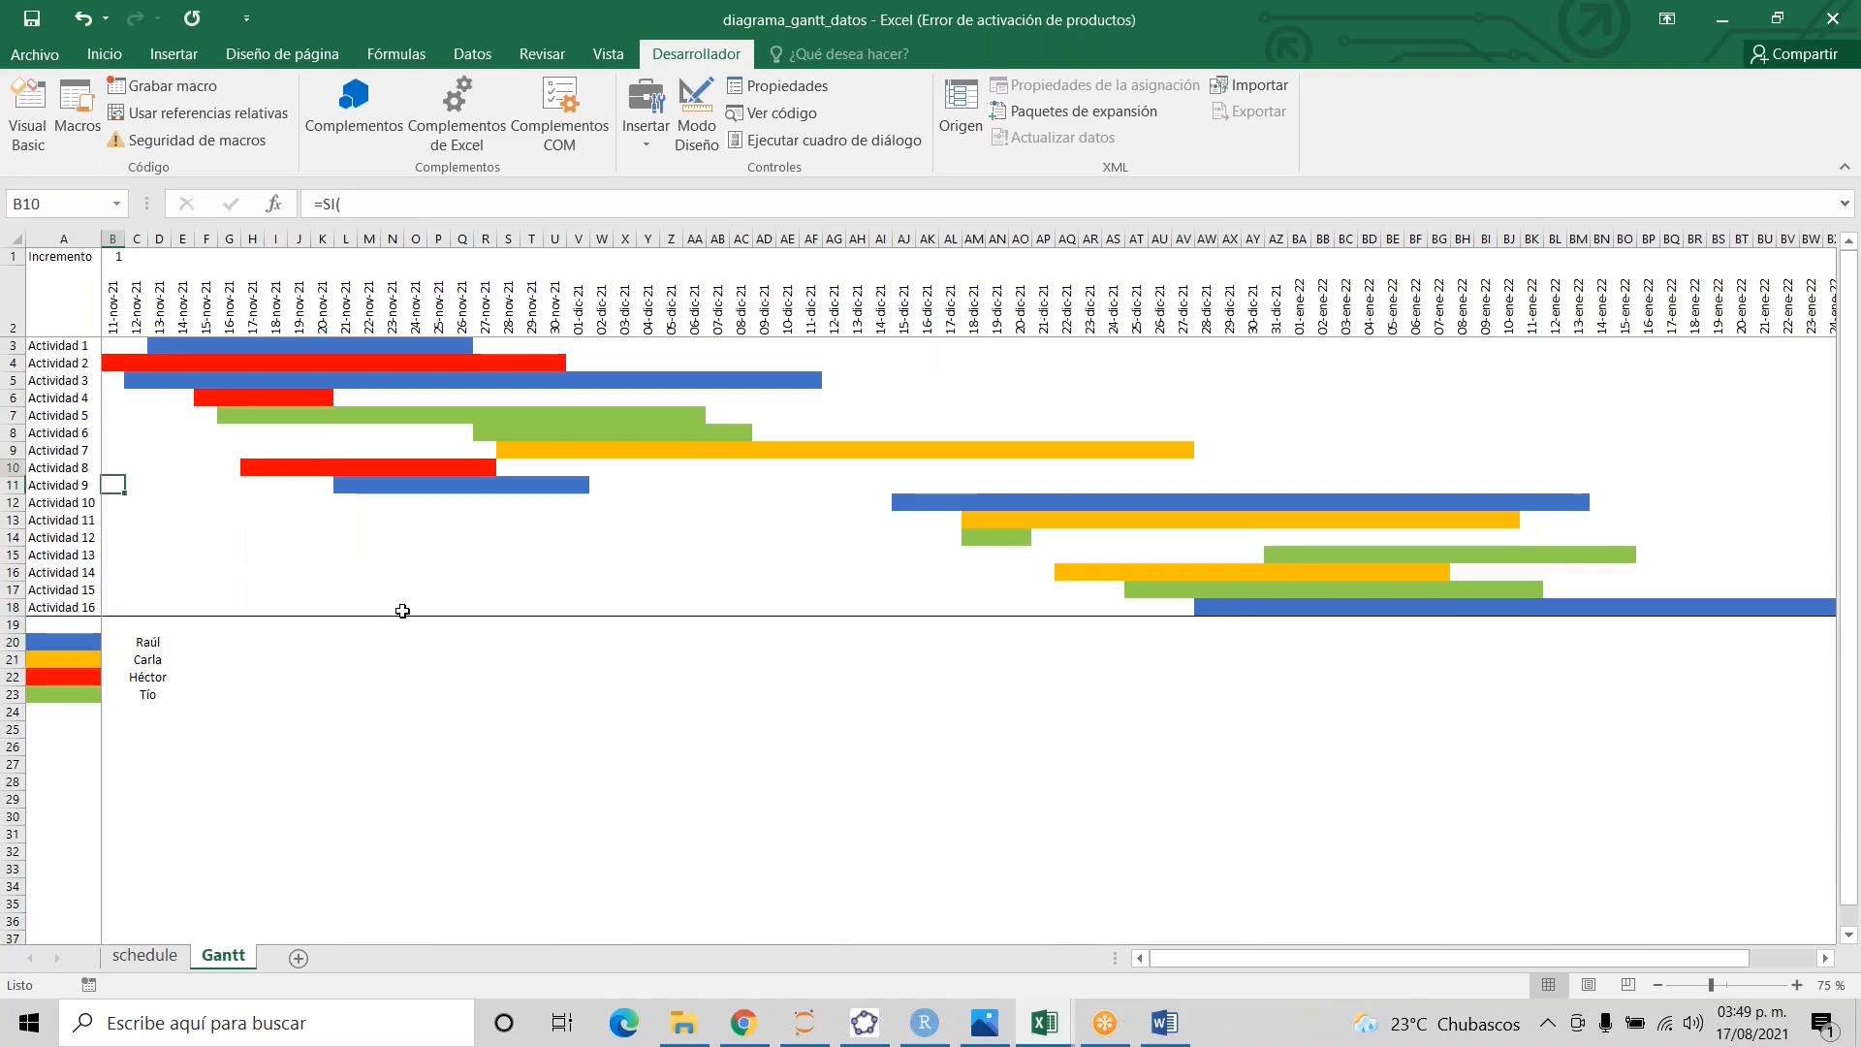
key("Left")
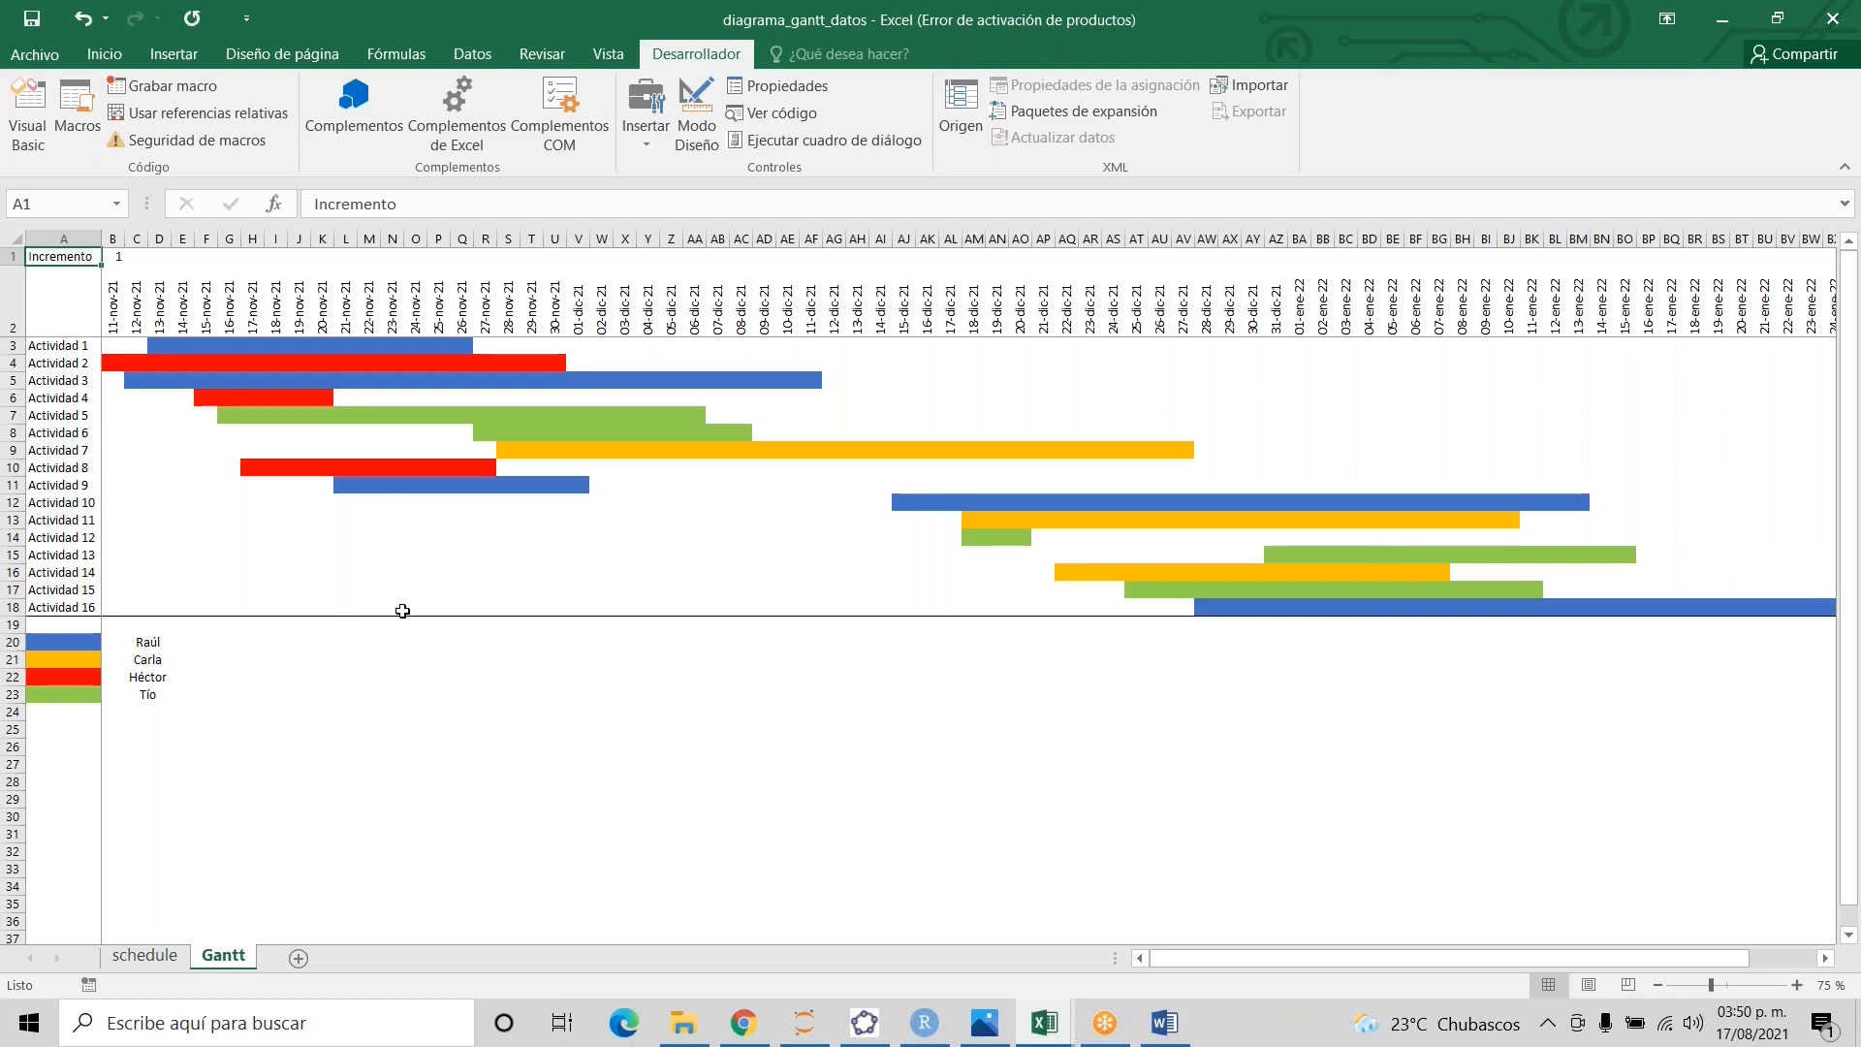
- Select the schedule table A1:D17 to show the chart's source data, and return to the Gantt sheet
key("ctrl+Page_Up")
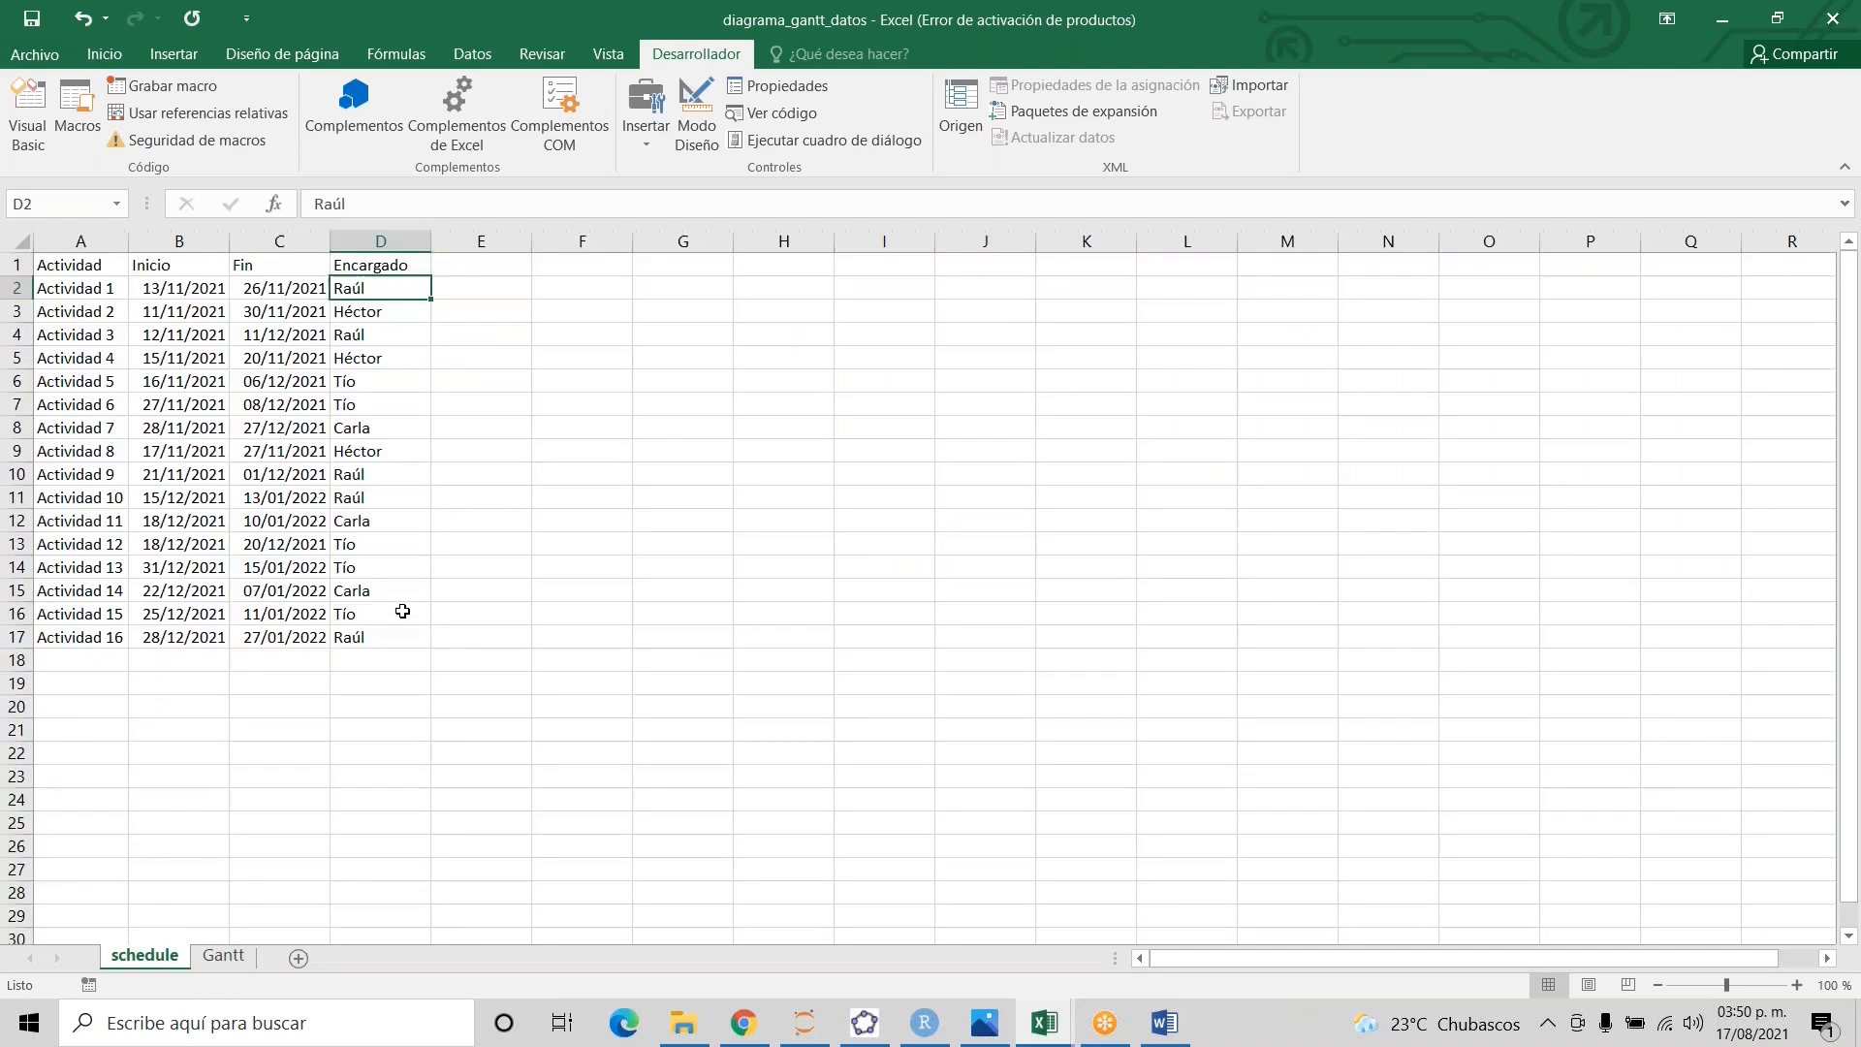
key("Up")
key("Left")
key("Left")
key("Left")
key("ctrl+shift+End")
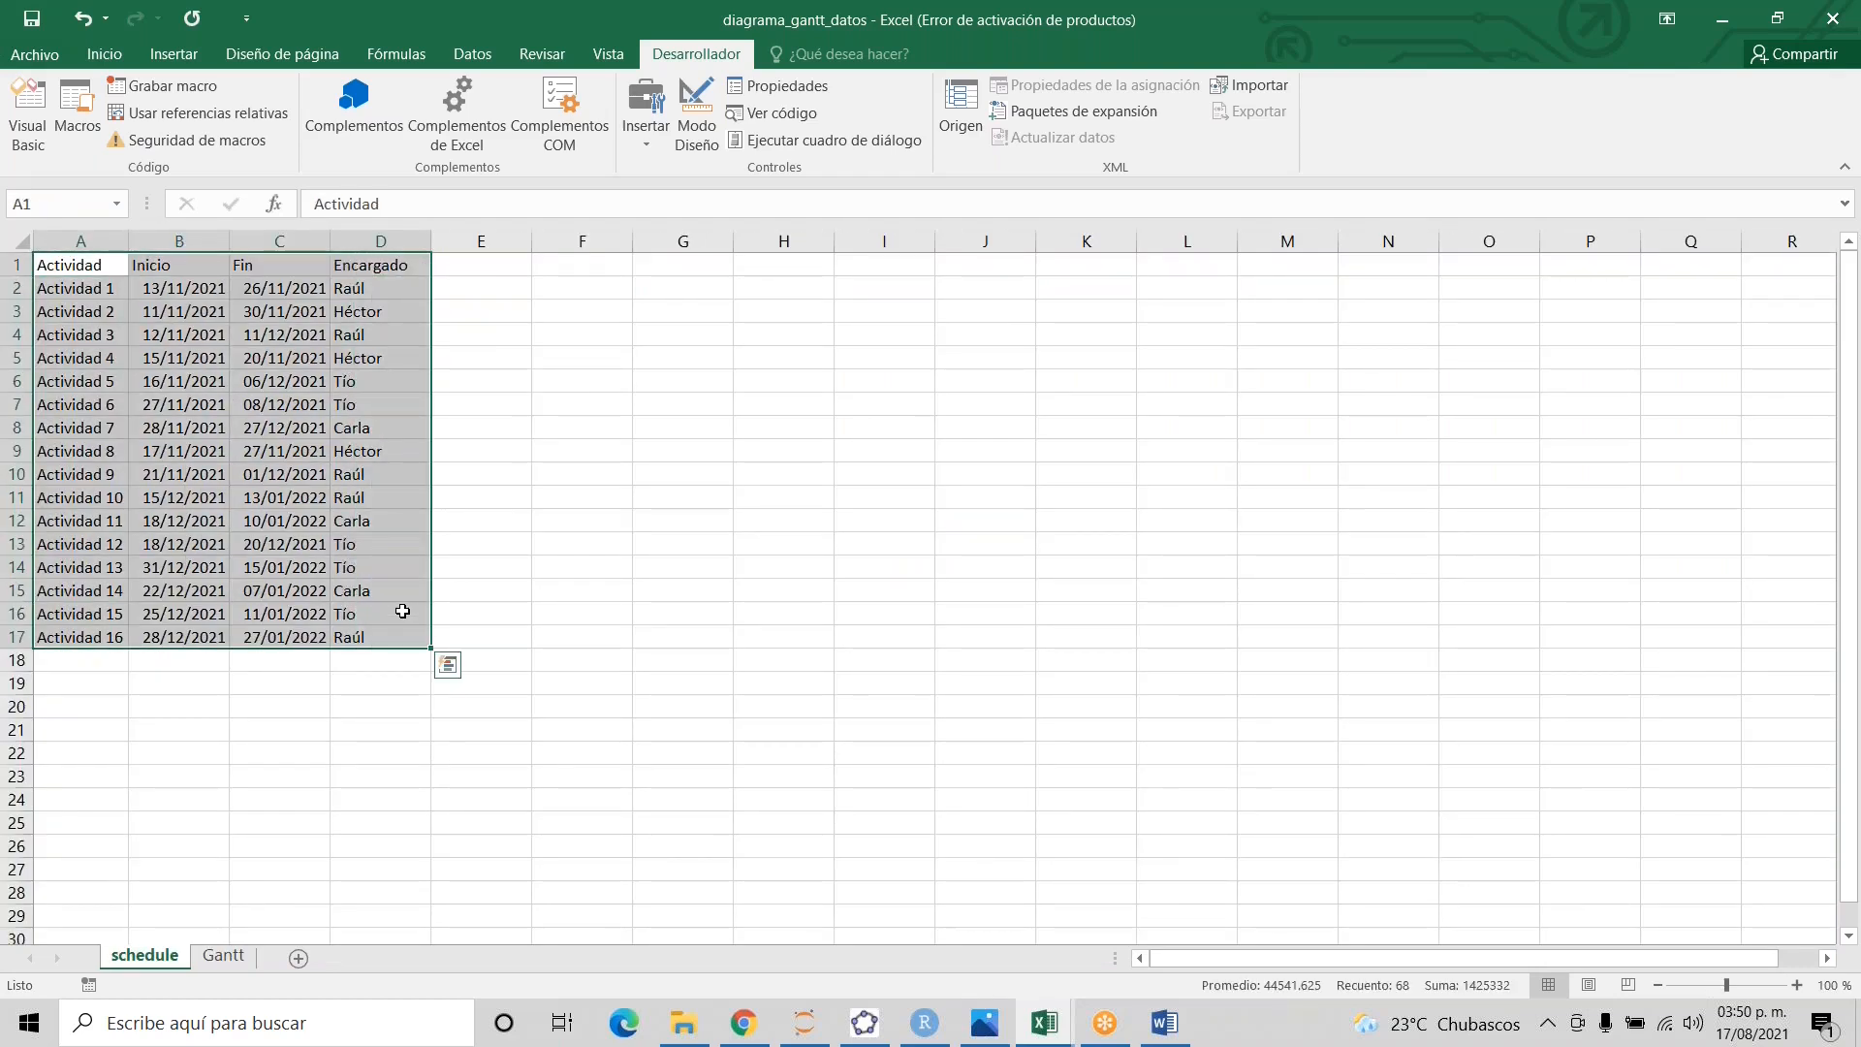
key("ctrl+Page_Down")
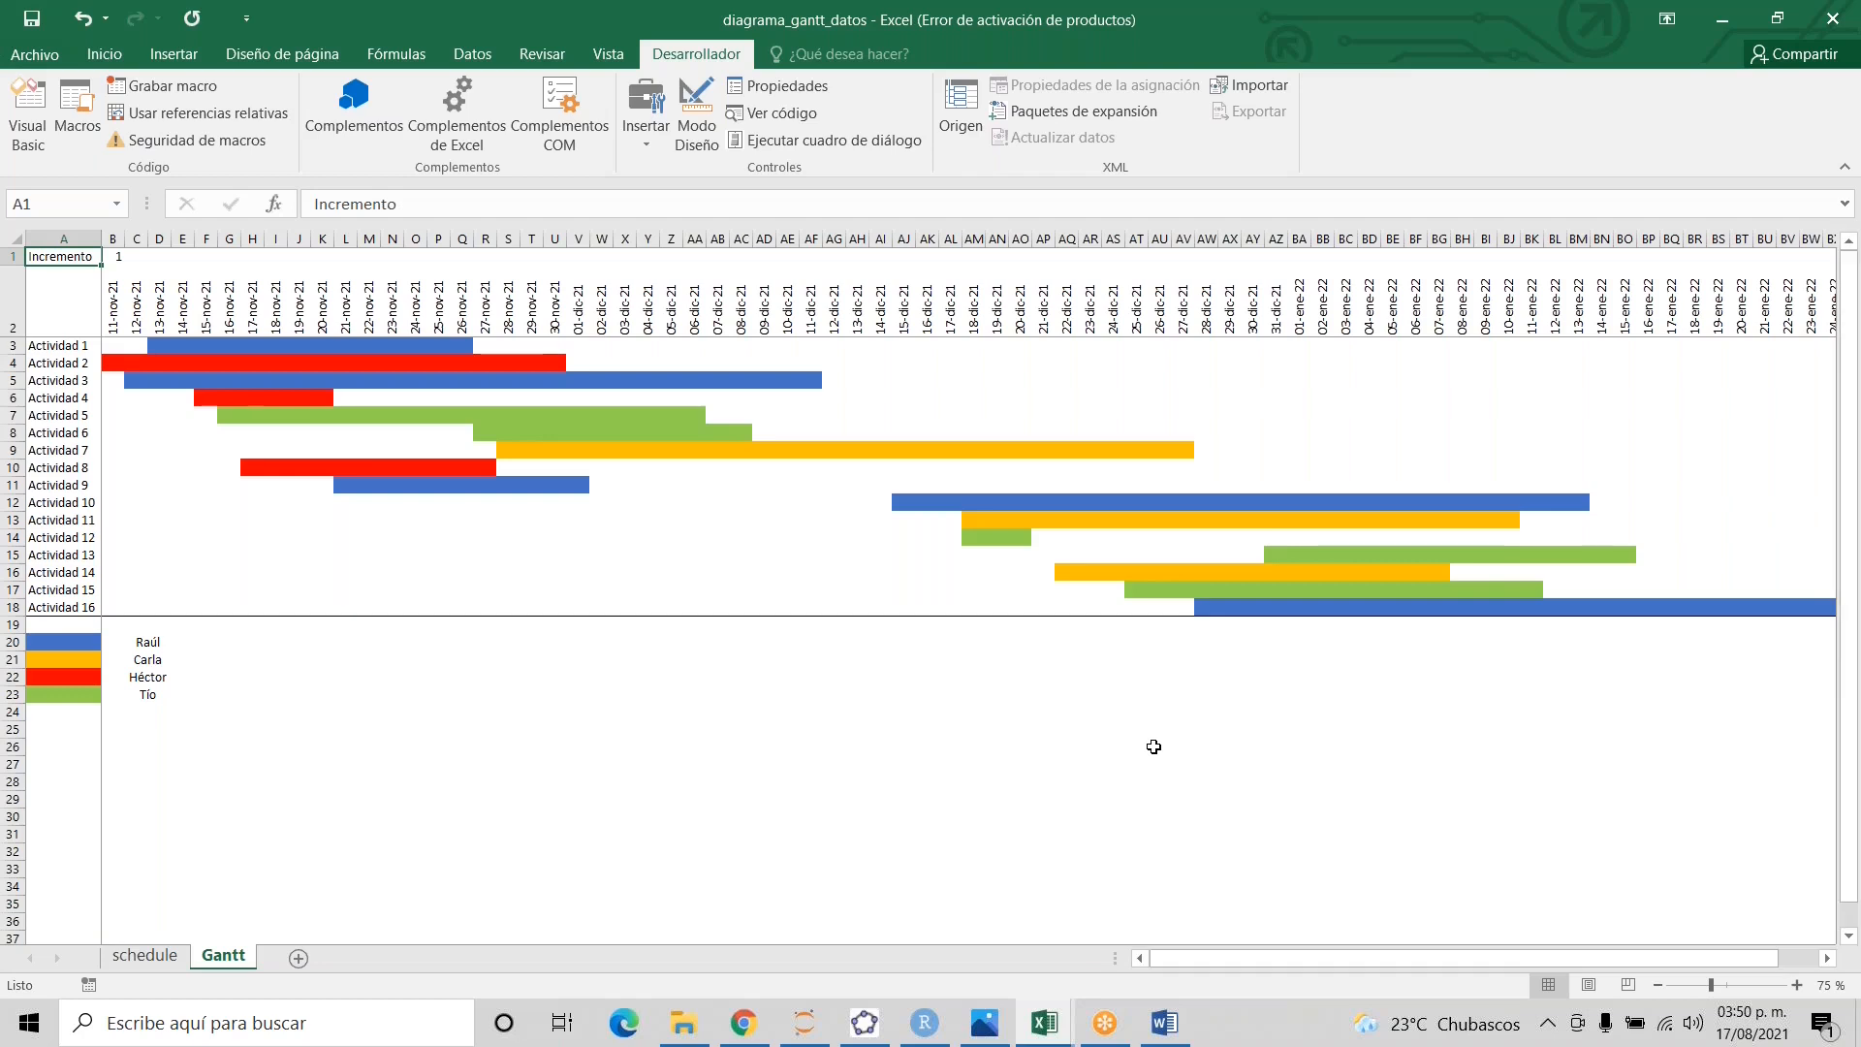
- Reselect the schedule table from A1 to D17 and compare it with the Gantt chart
key("ctrl+Page_Up")
key("ctrl+Home")
key("ctrl+shift+Down")
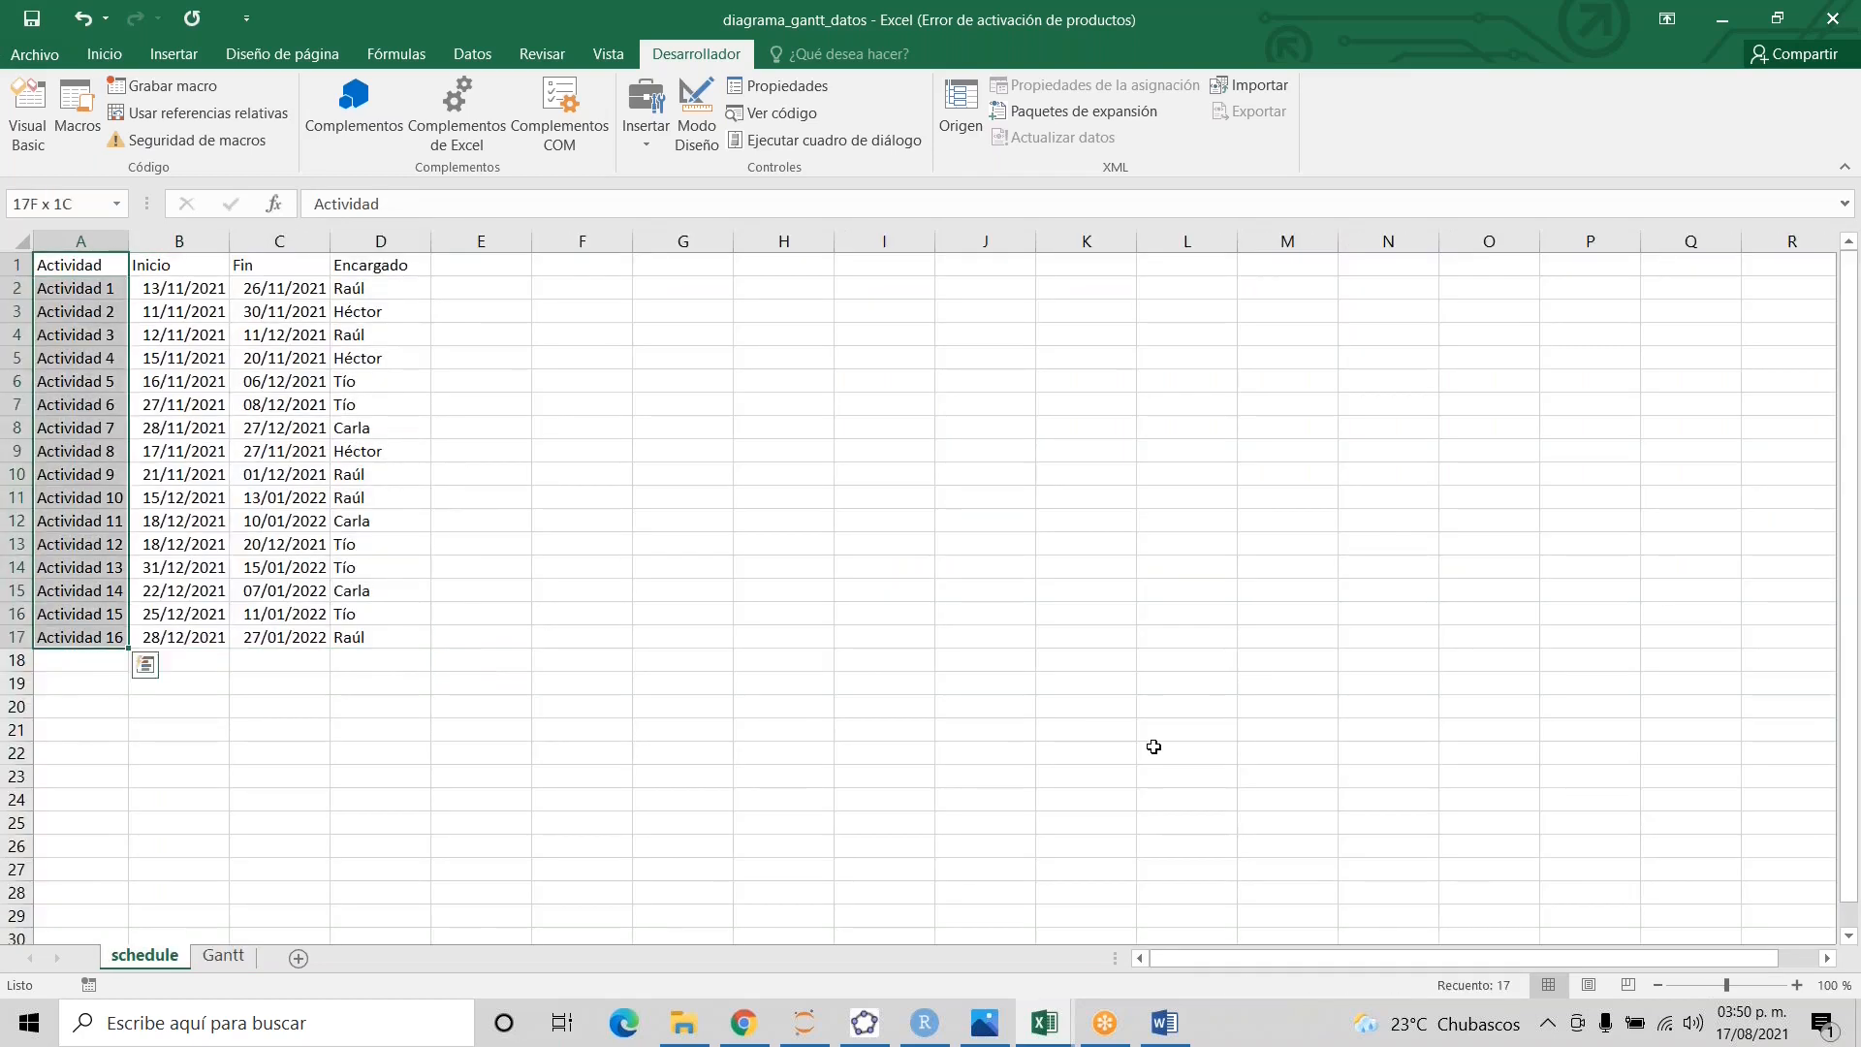
key("ctrl+shift+Right")
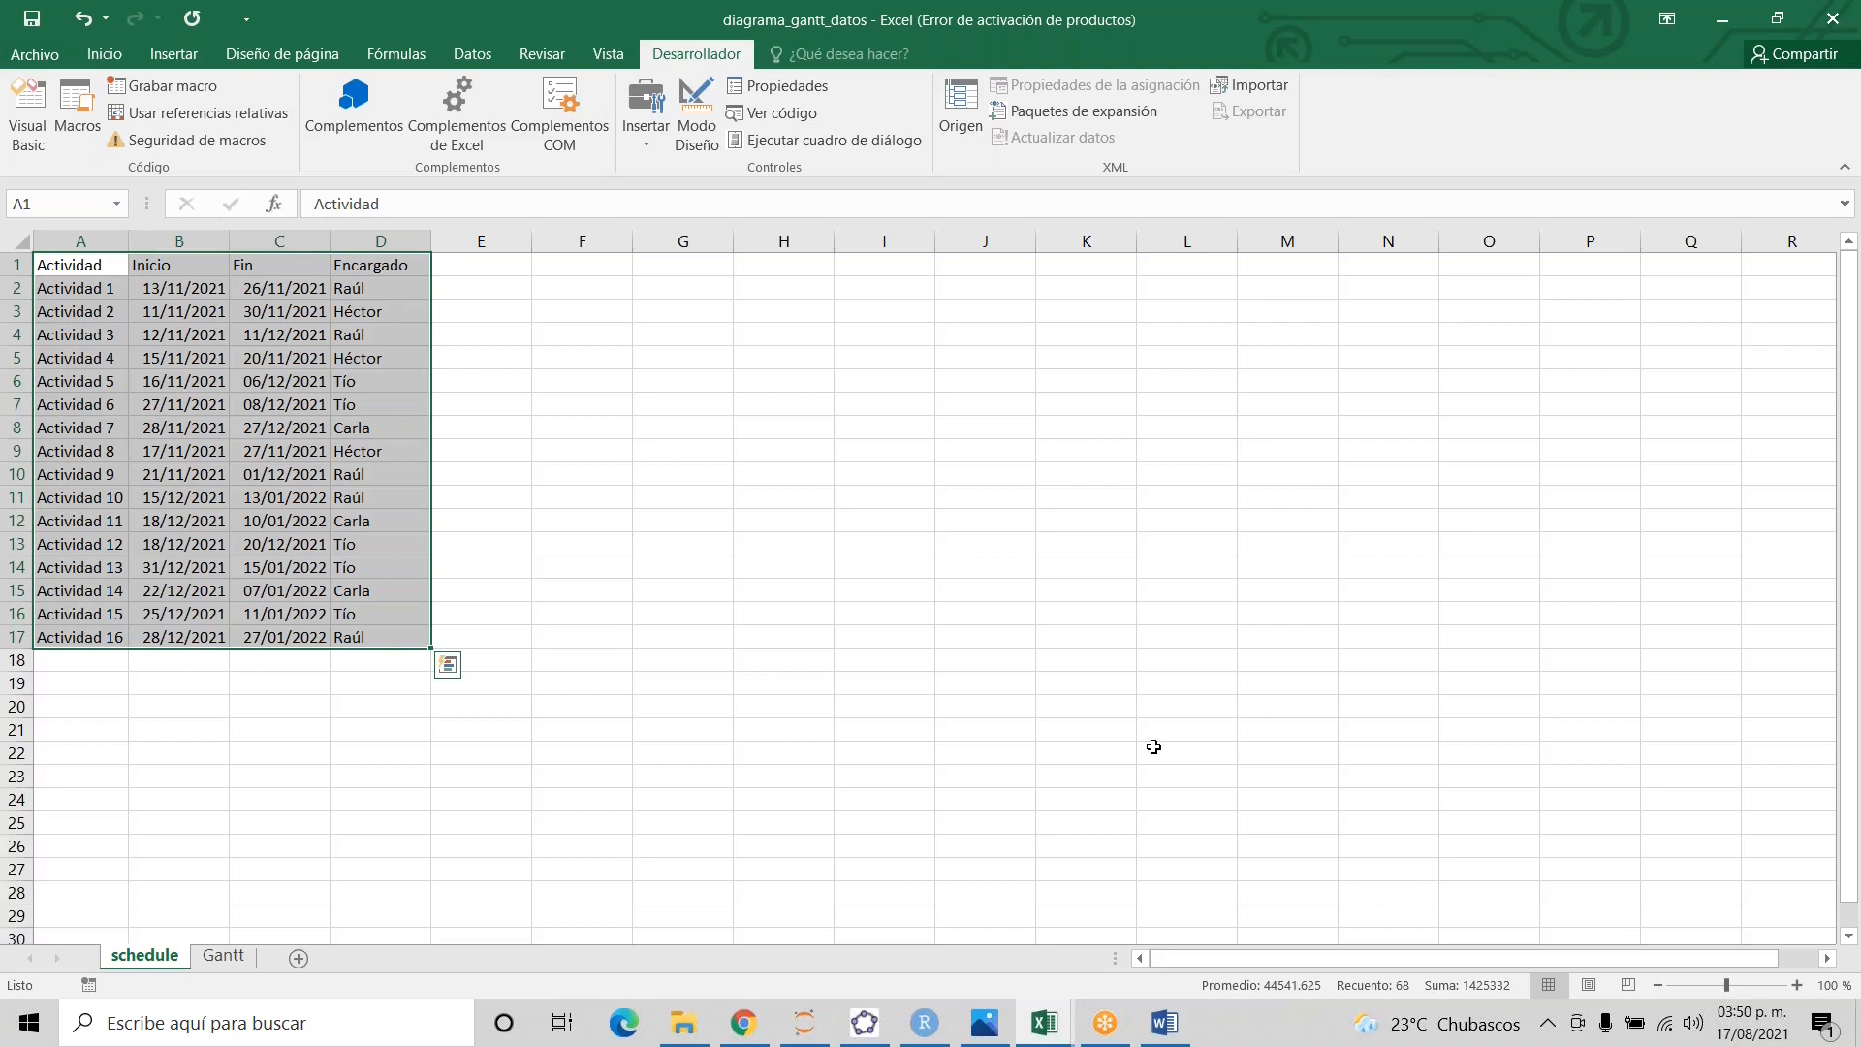
key("ctrl+Page_Down")
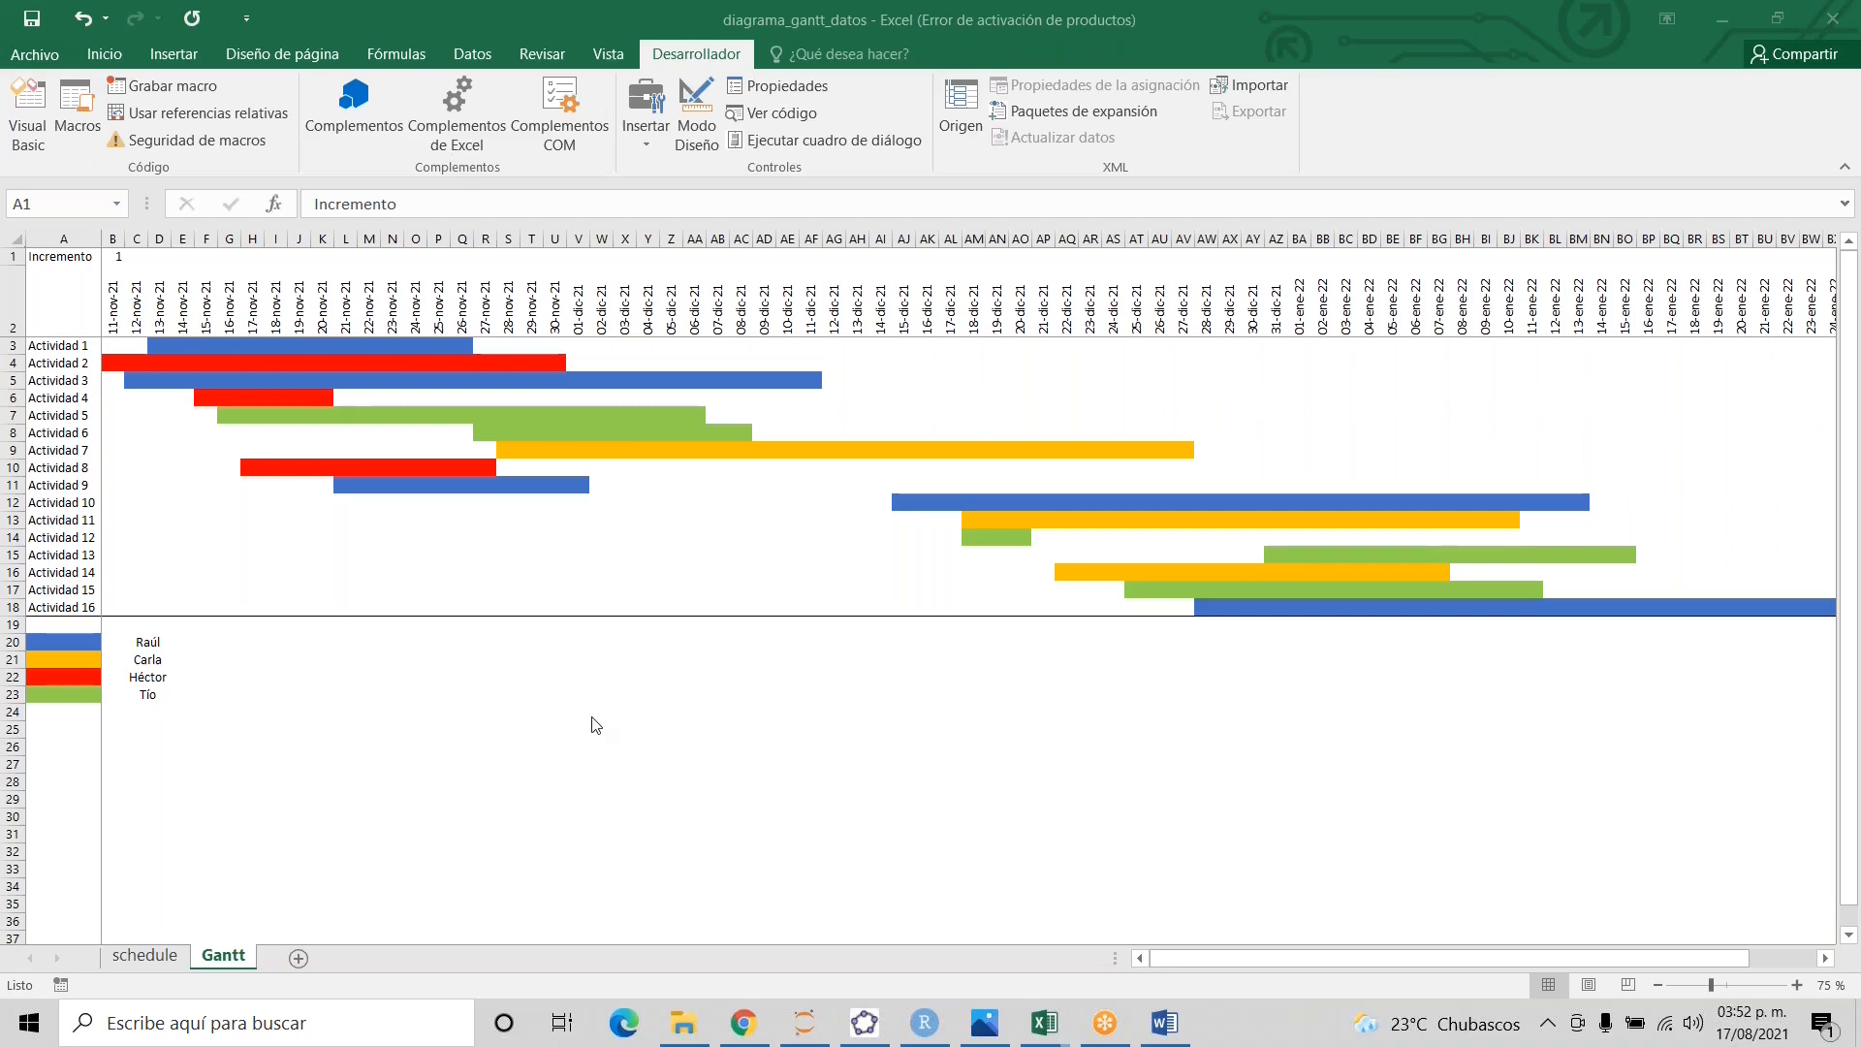
left_click(143, 954)
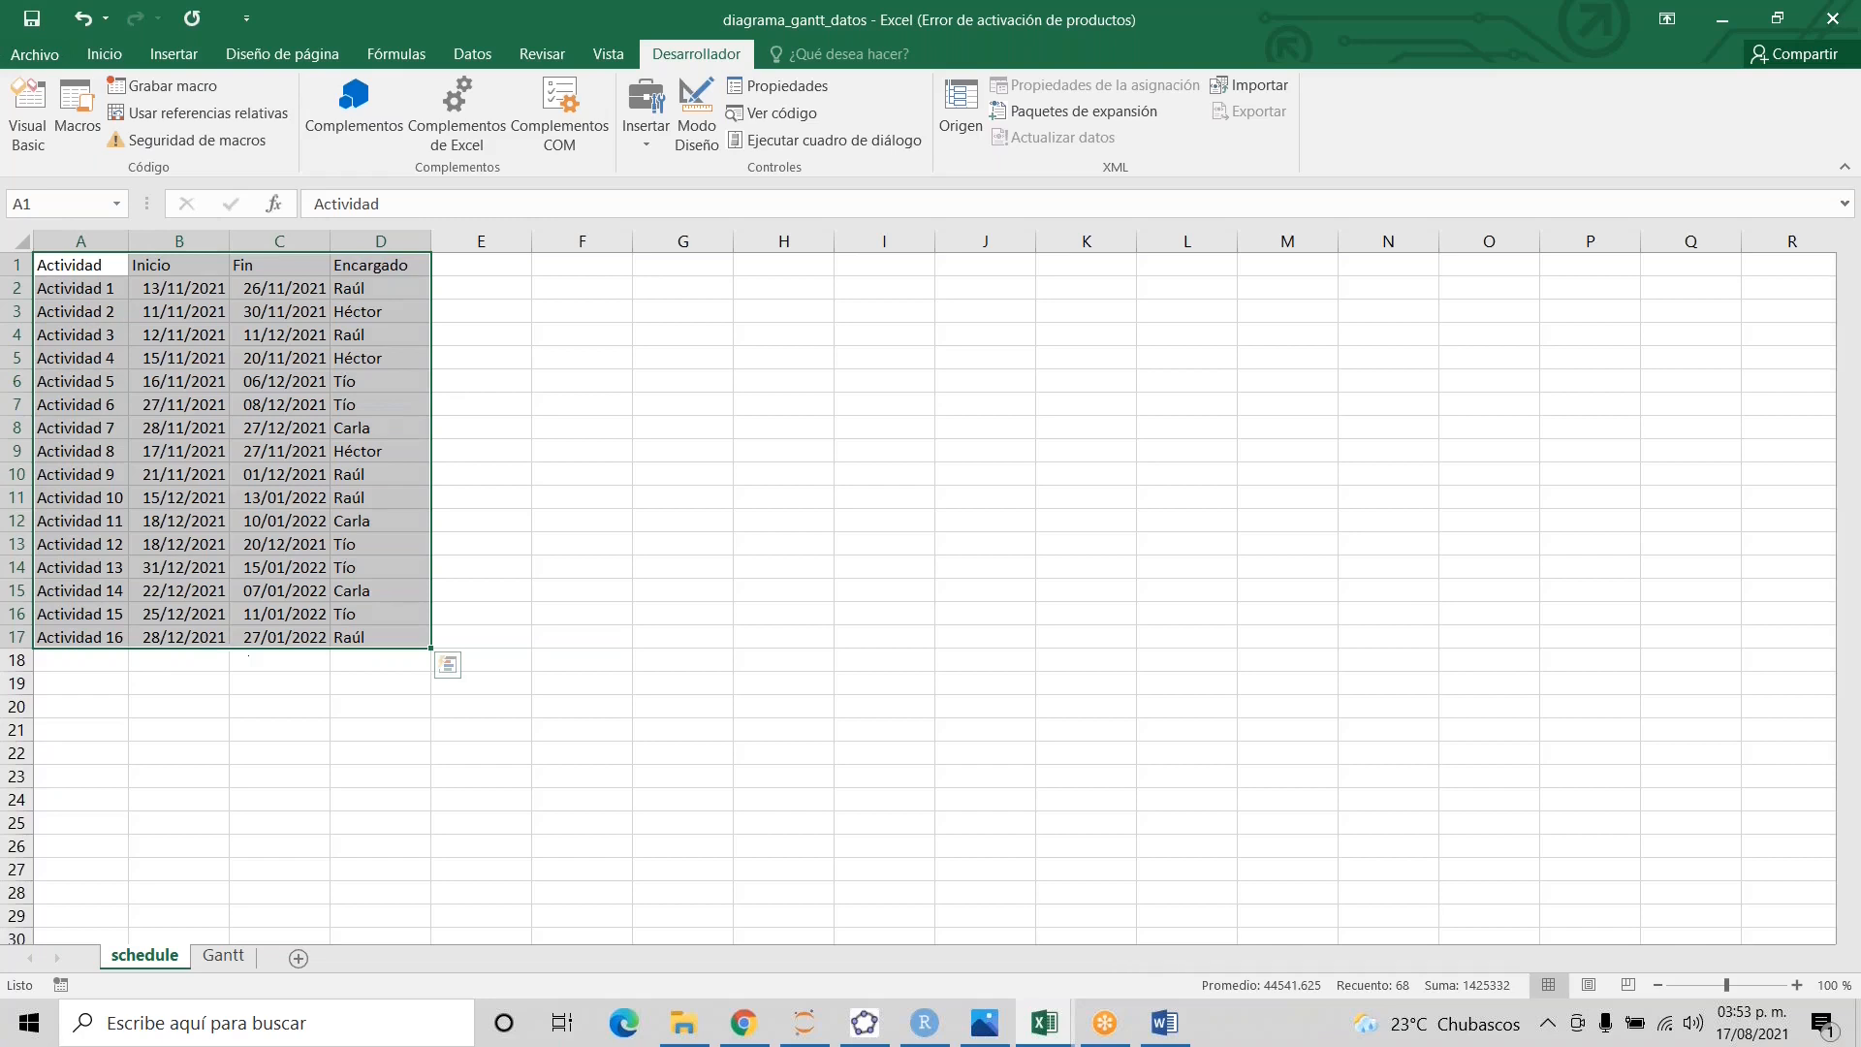
left_click(223, 955)
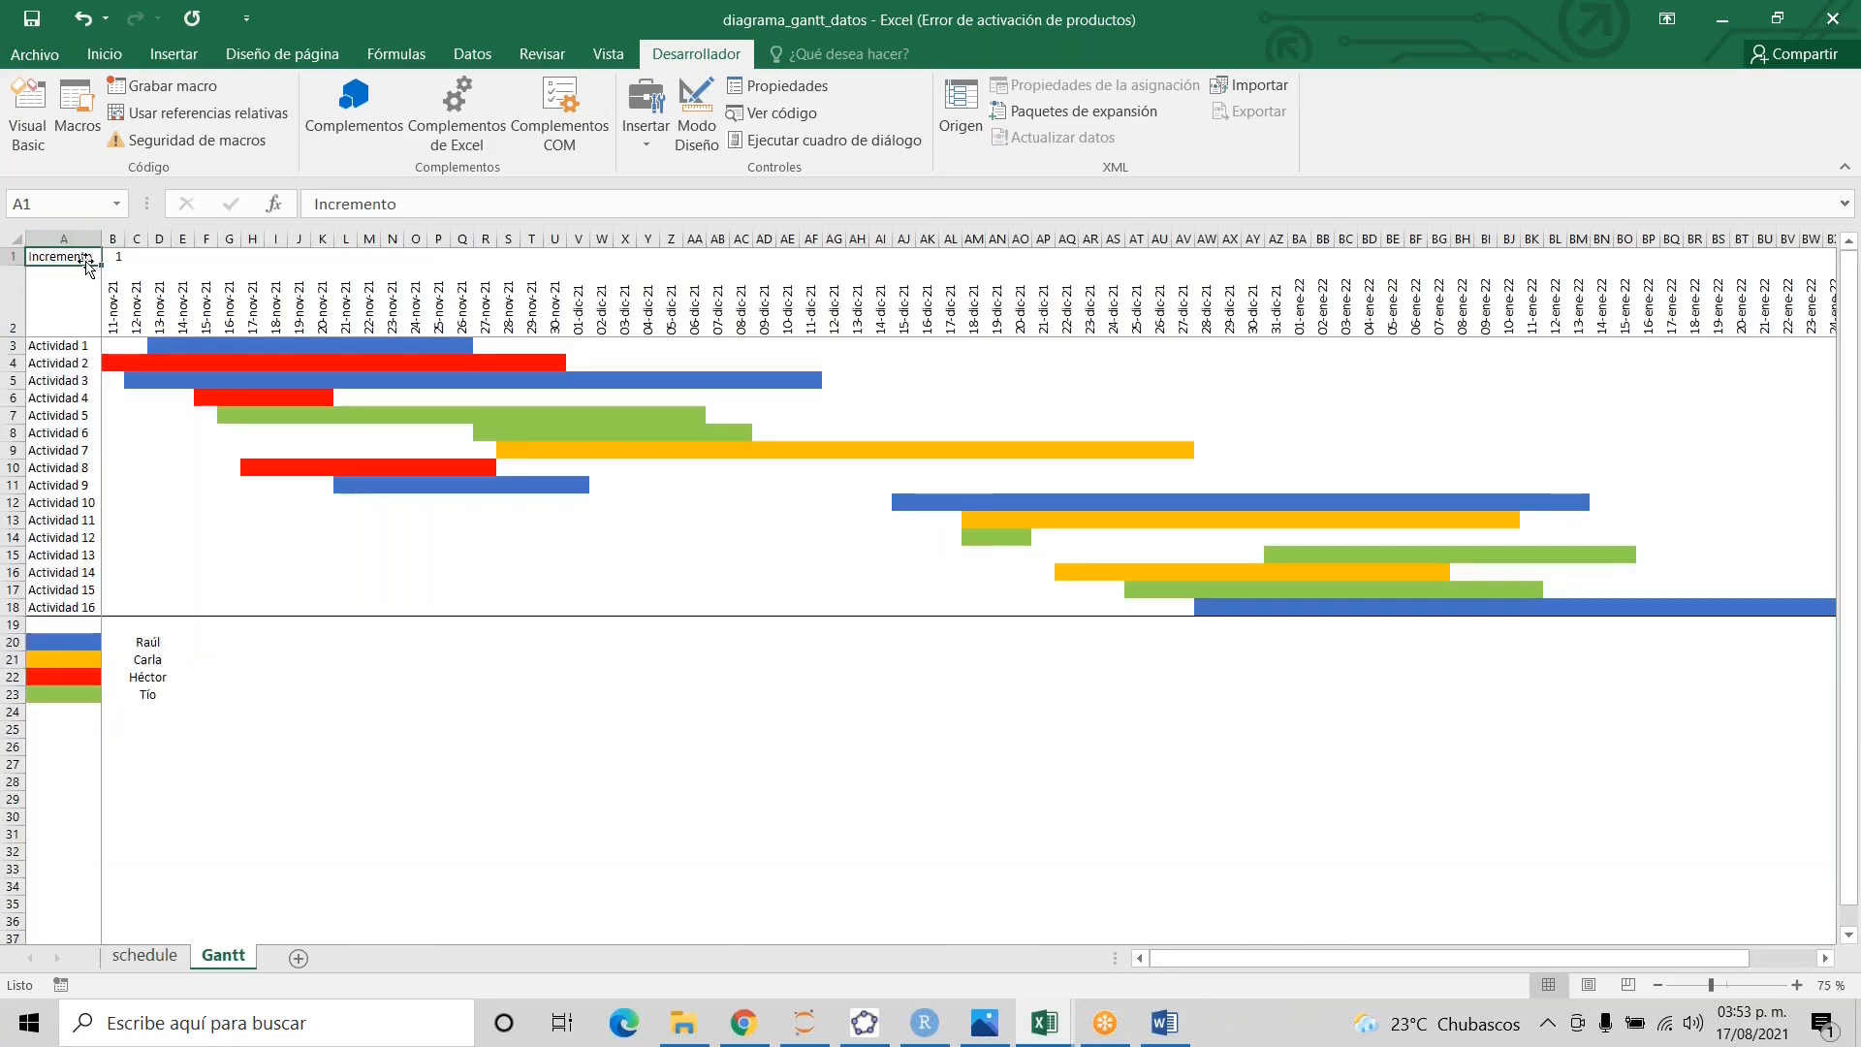
- Try Incremento values of 7 and 30 in cell B1 of the Gantt sheet
left_click(114, 257)
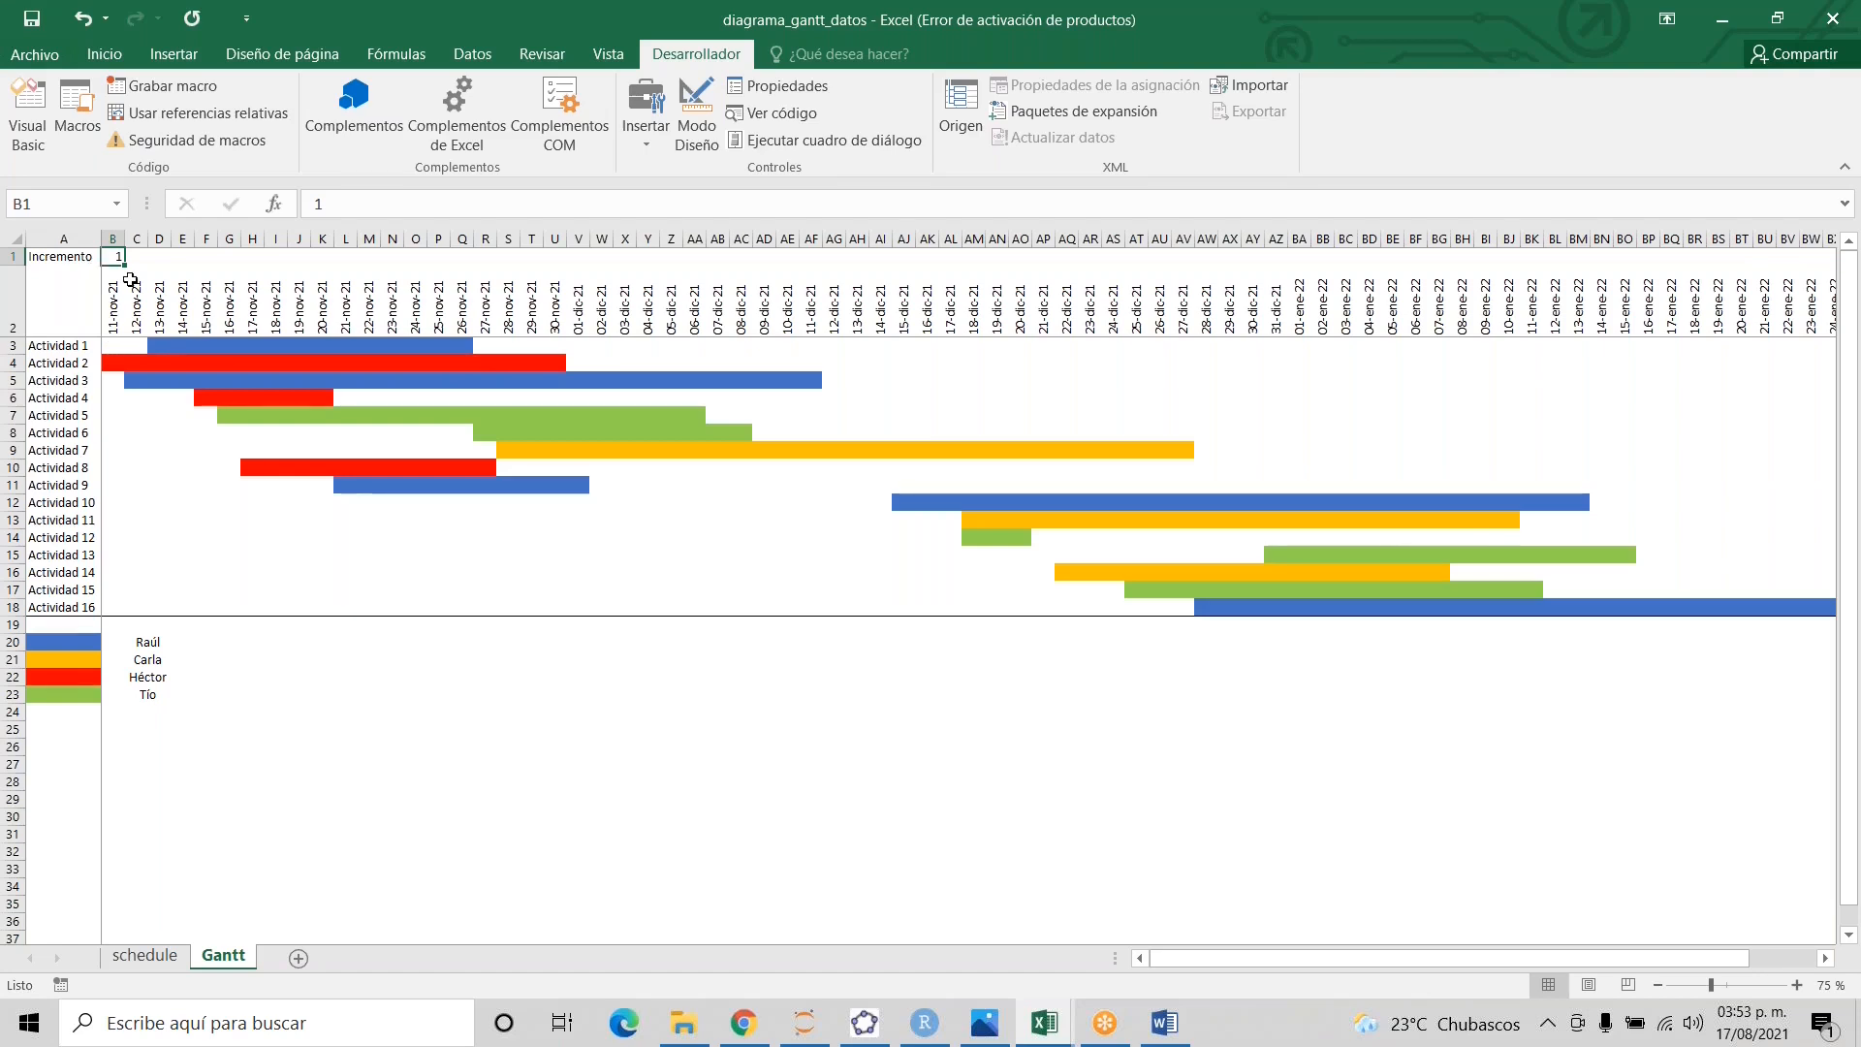
type("7")
key("Return")
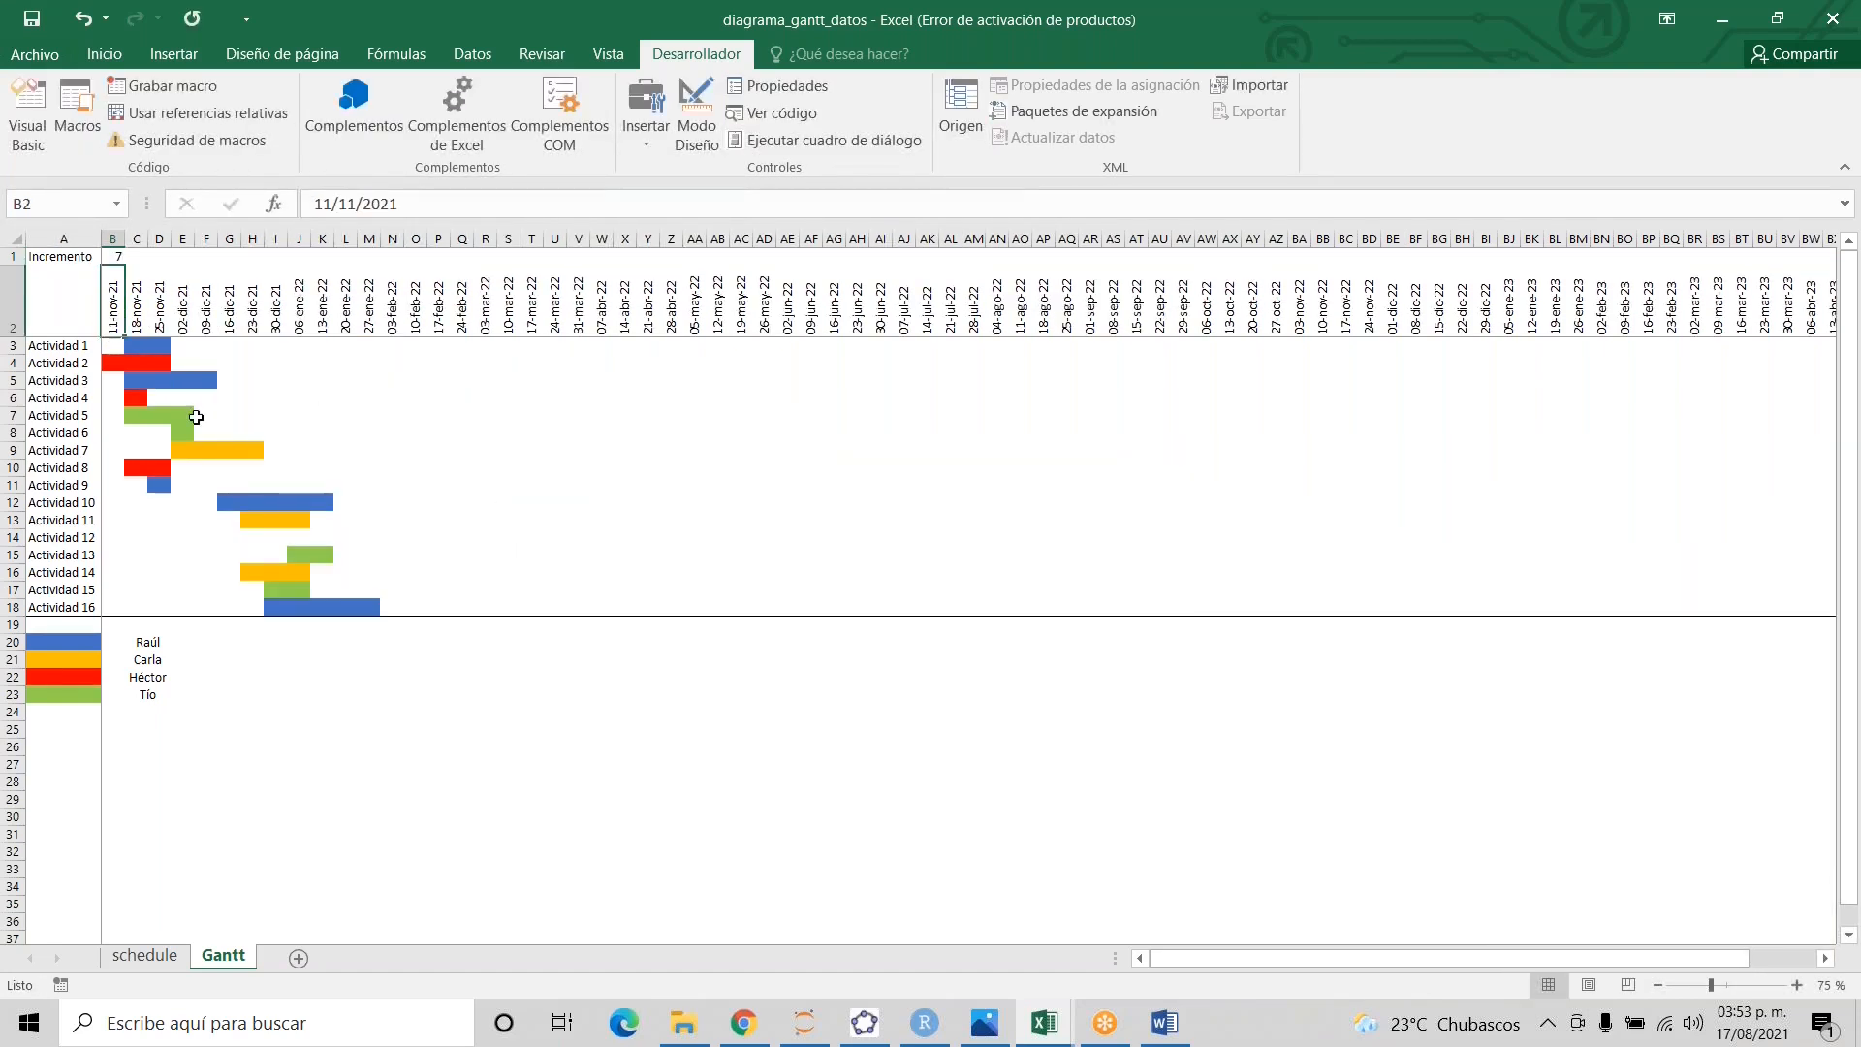
left_click(112, 258)
left_click(111, 258)
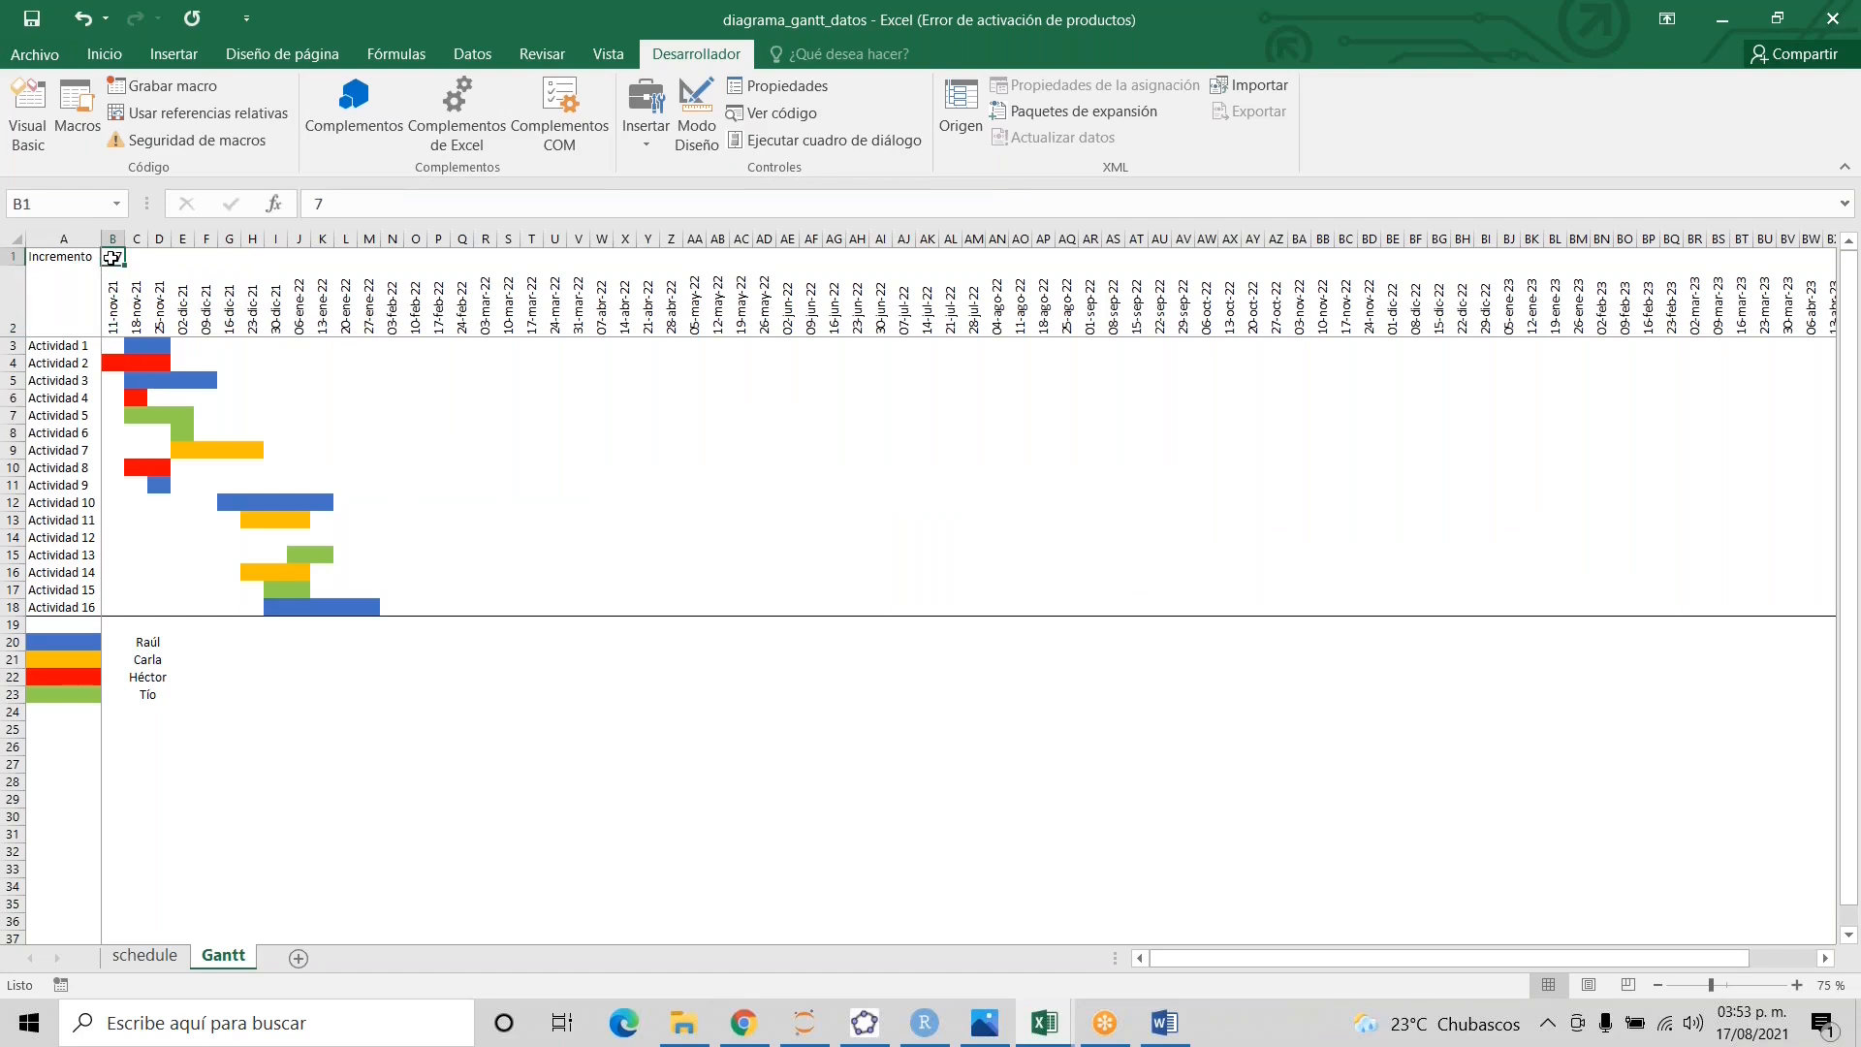
type("30")
key("Return")
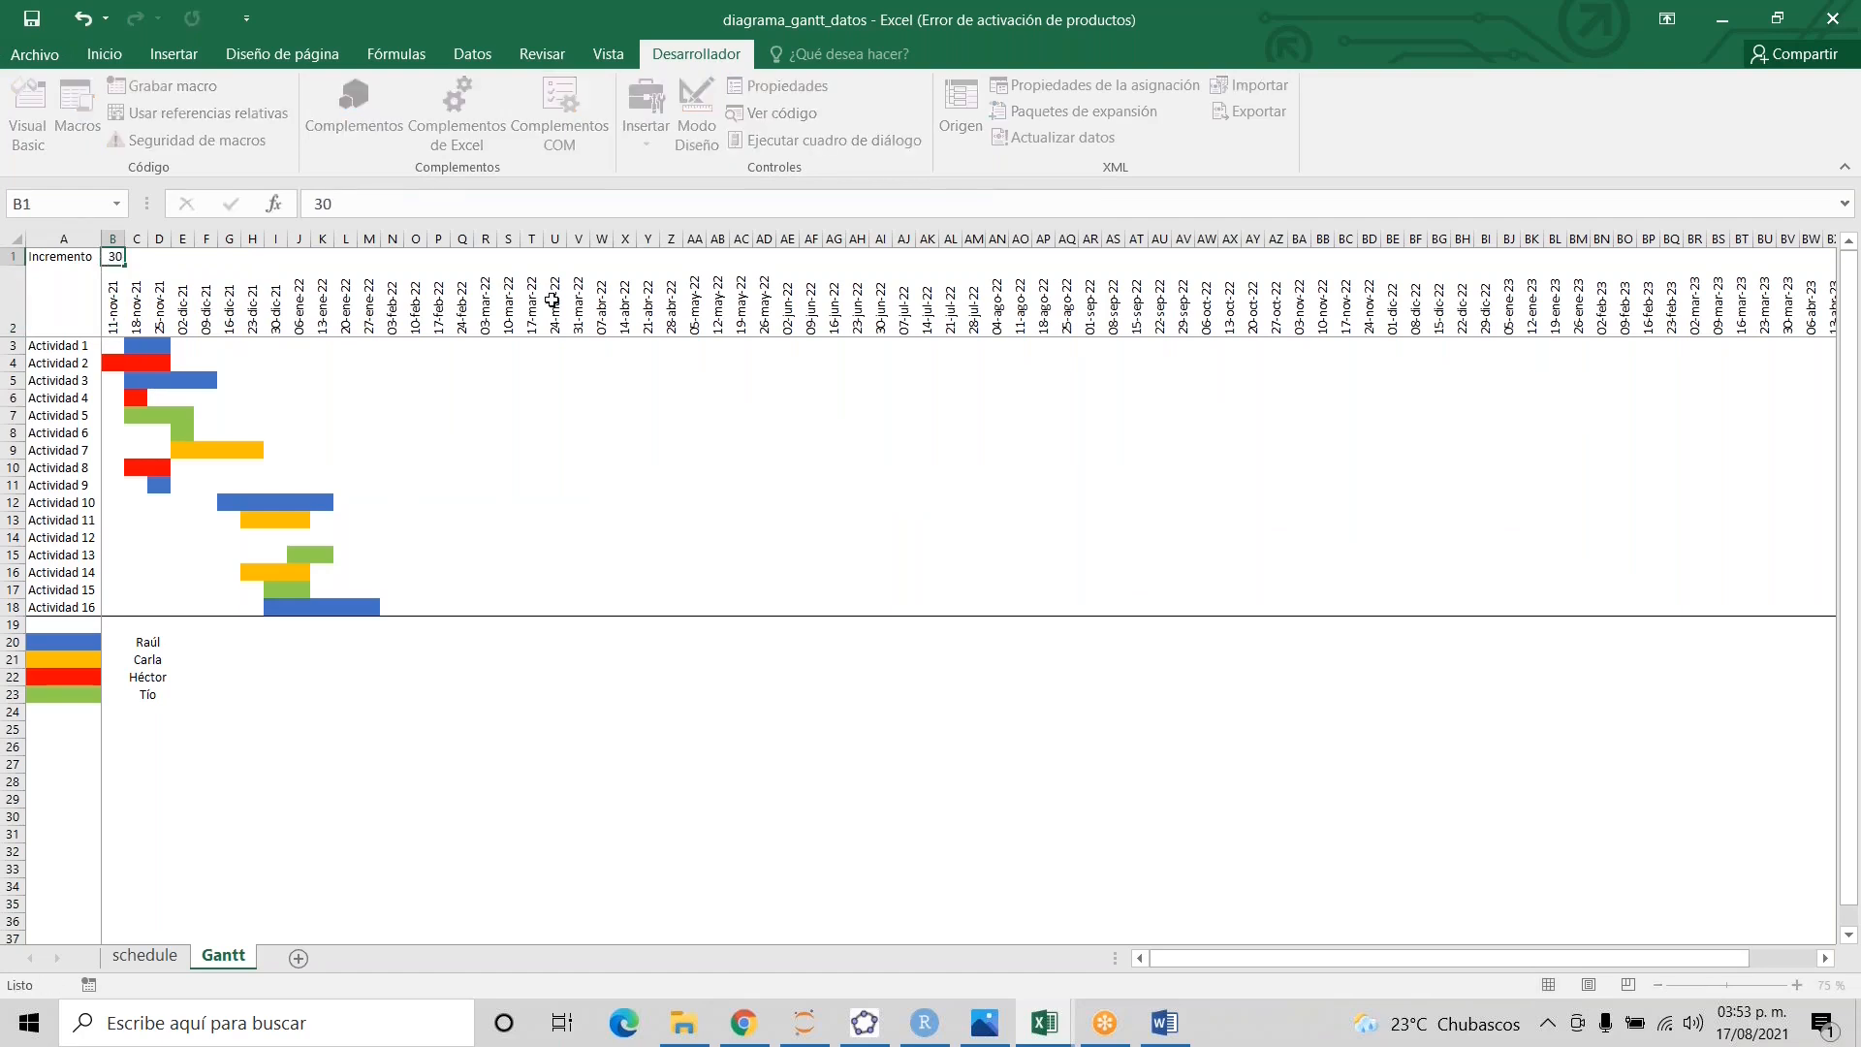
- Try an Incremento value of 3 in cell B1, and set it back to 1
left_click(115, 256)
type("3")
key("Return")
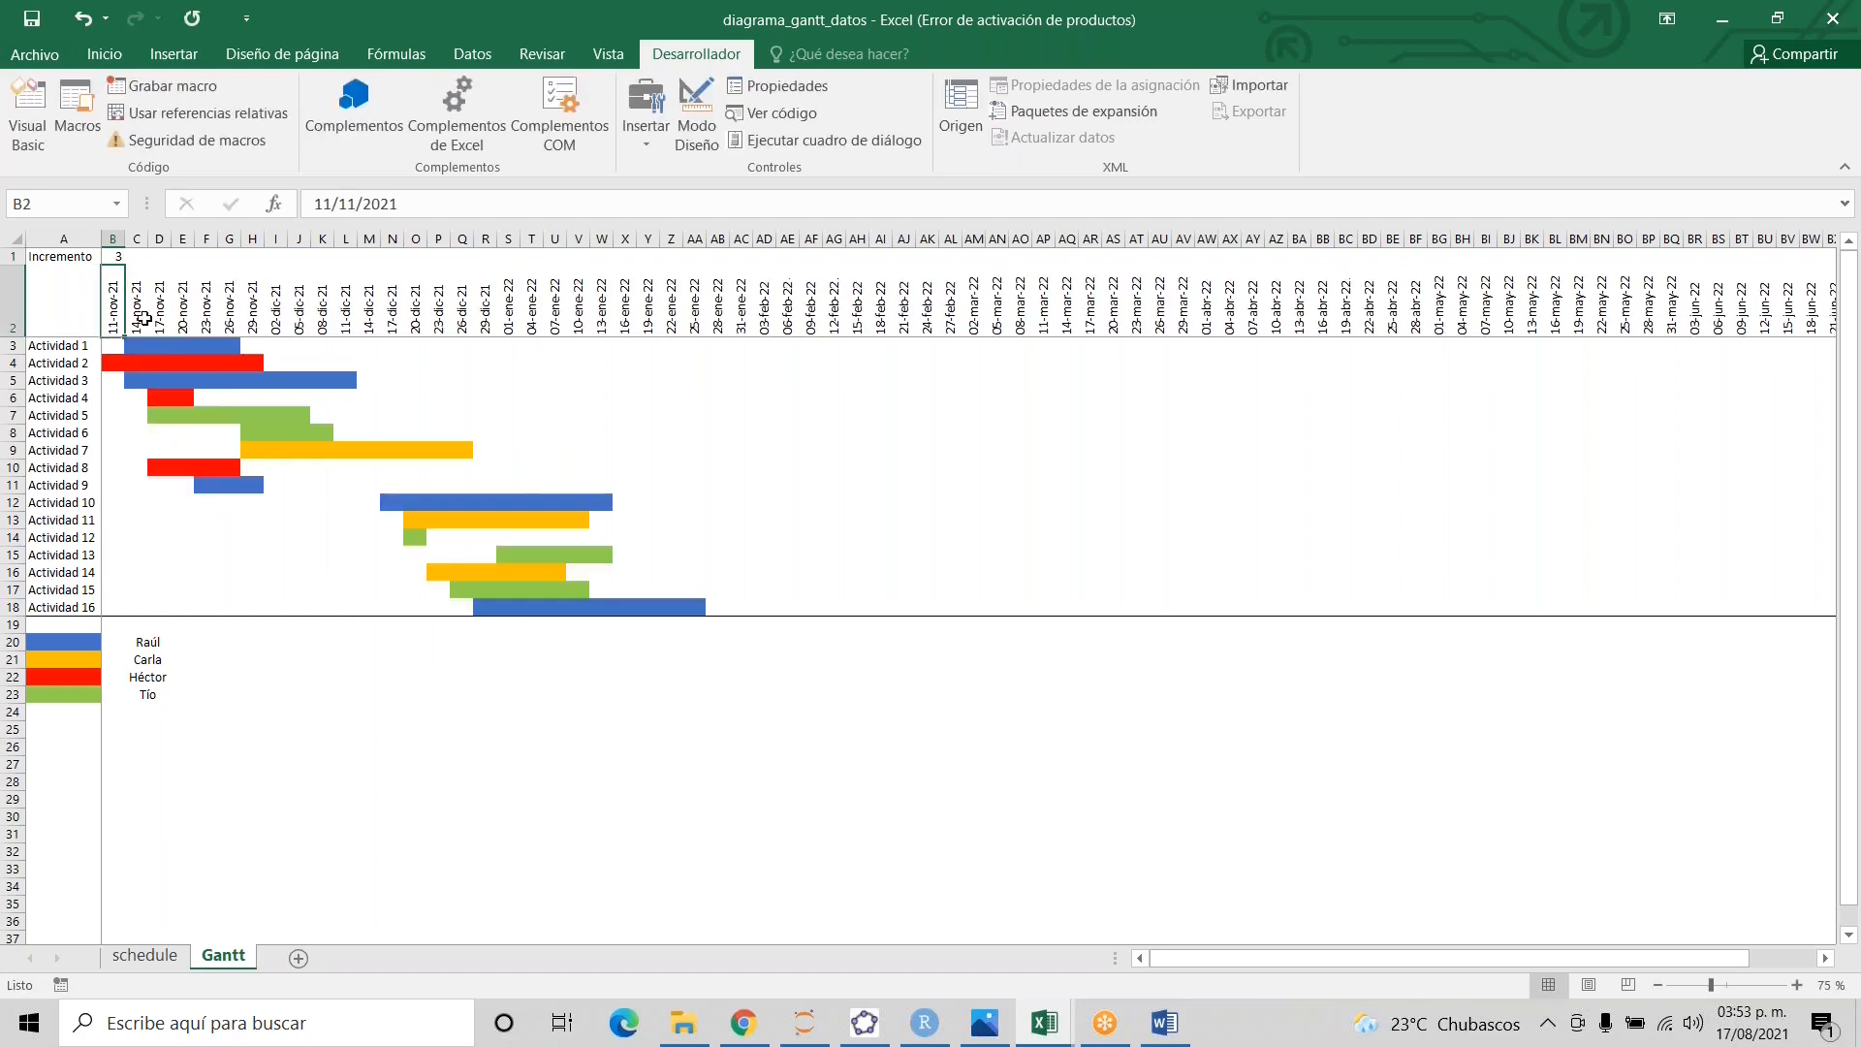
key("Up")
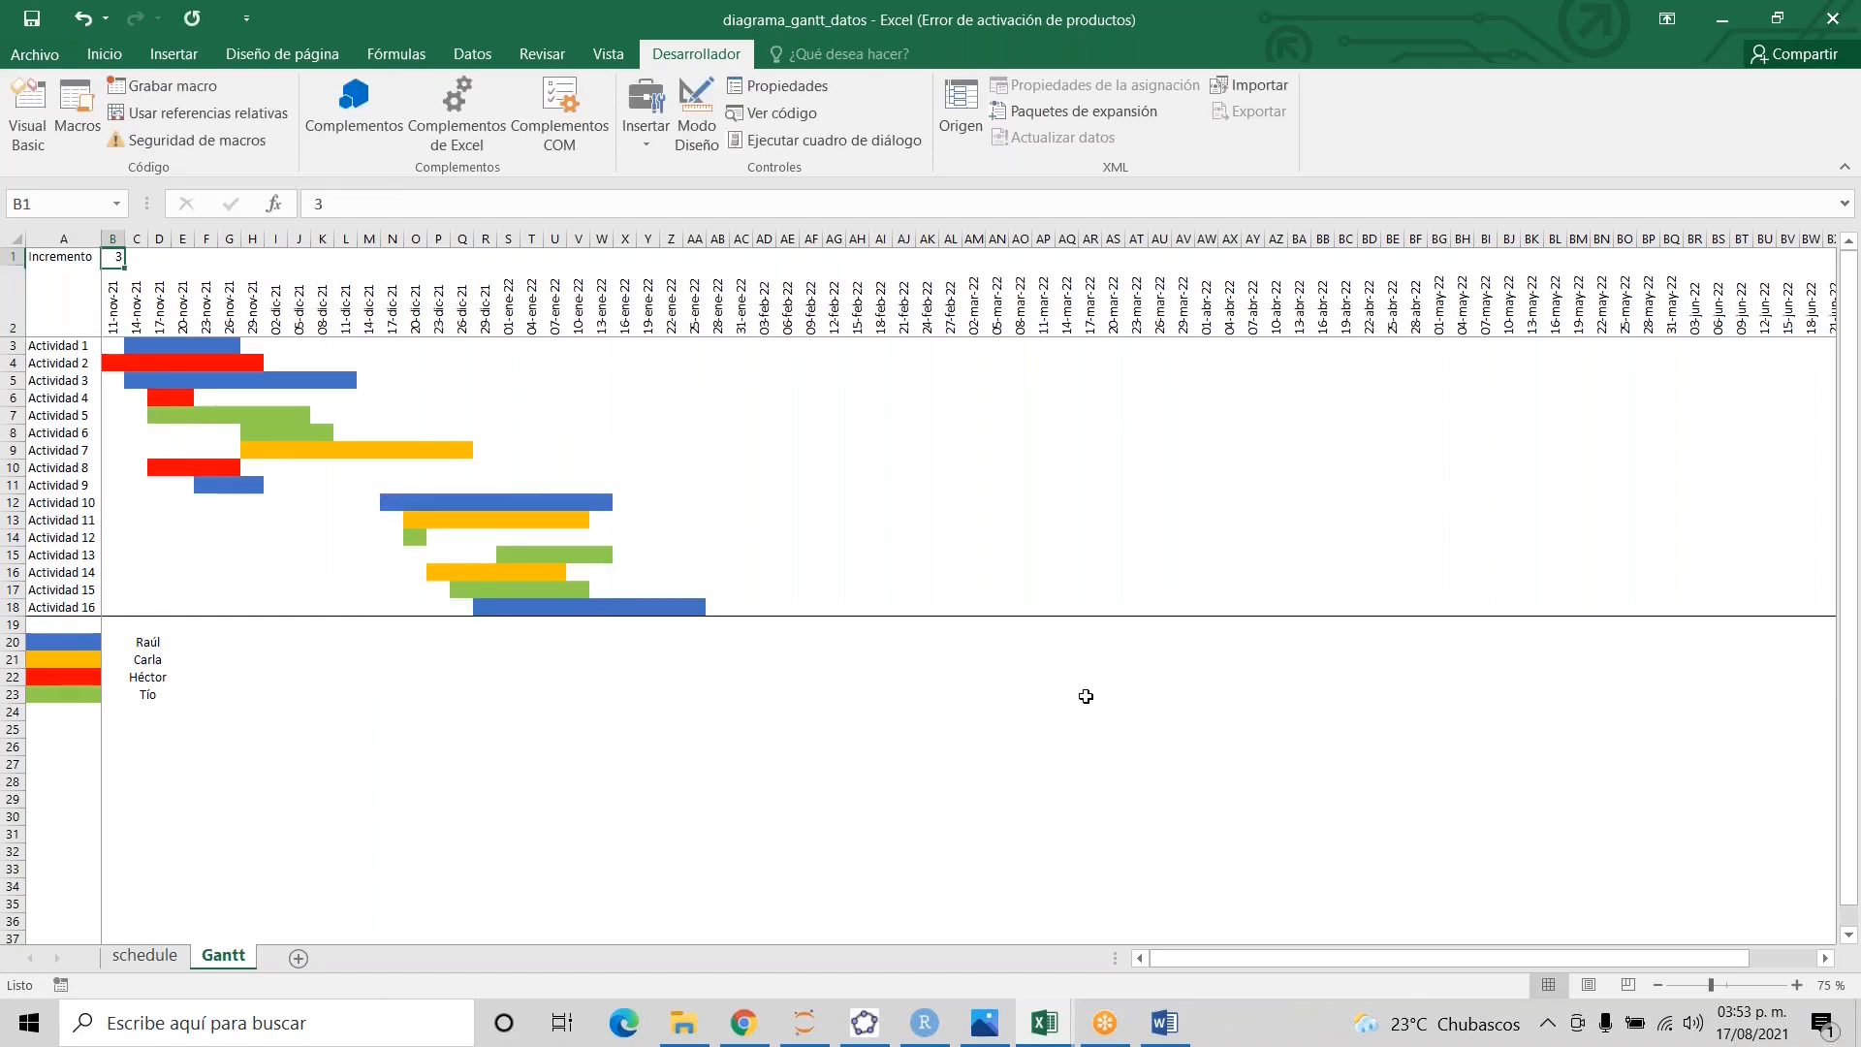
type("1")
key("Return")
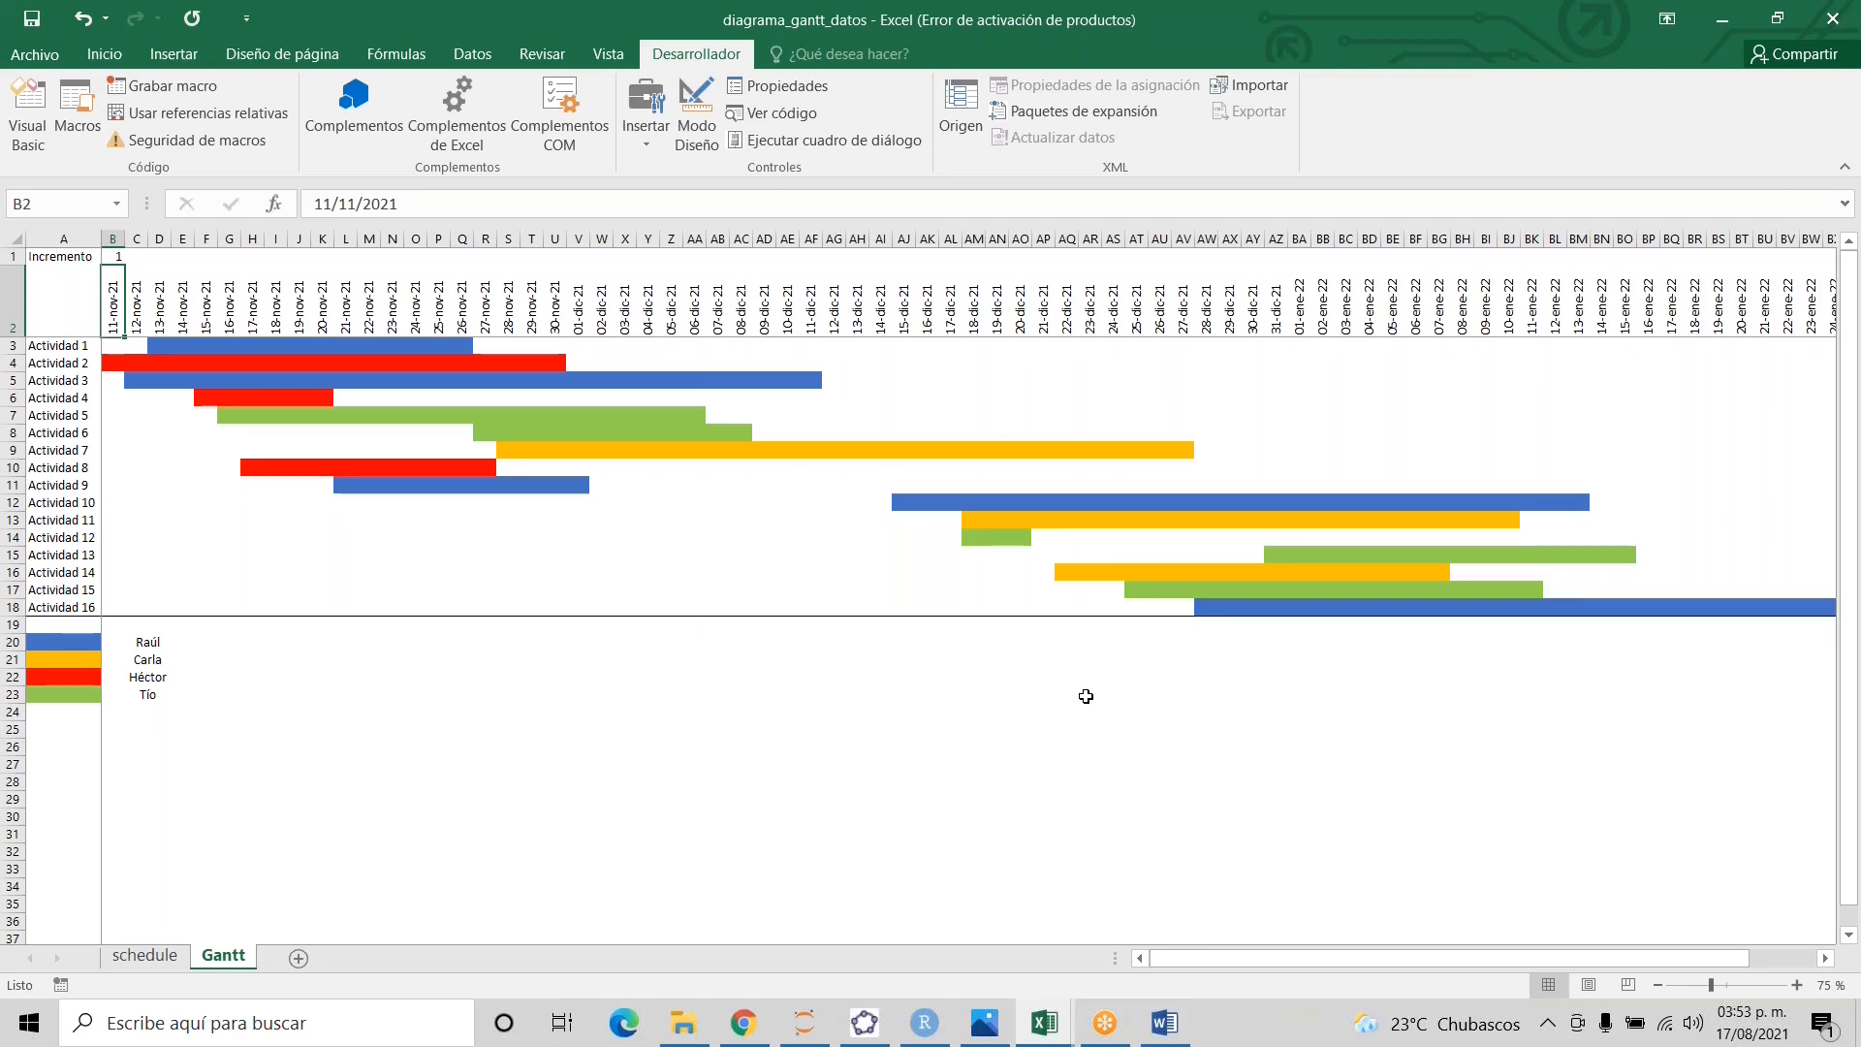
- Switch to Chrome and look through the repository list of the scidatmath2020 GitHub profile
key("alt+Tab")
key("alt+Tab")
key("alt+Tab")
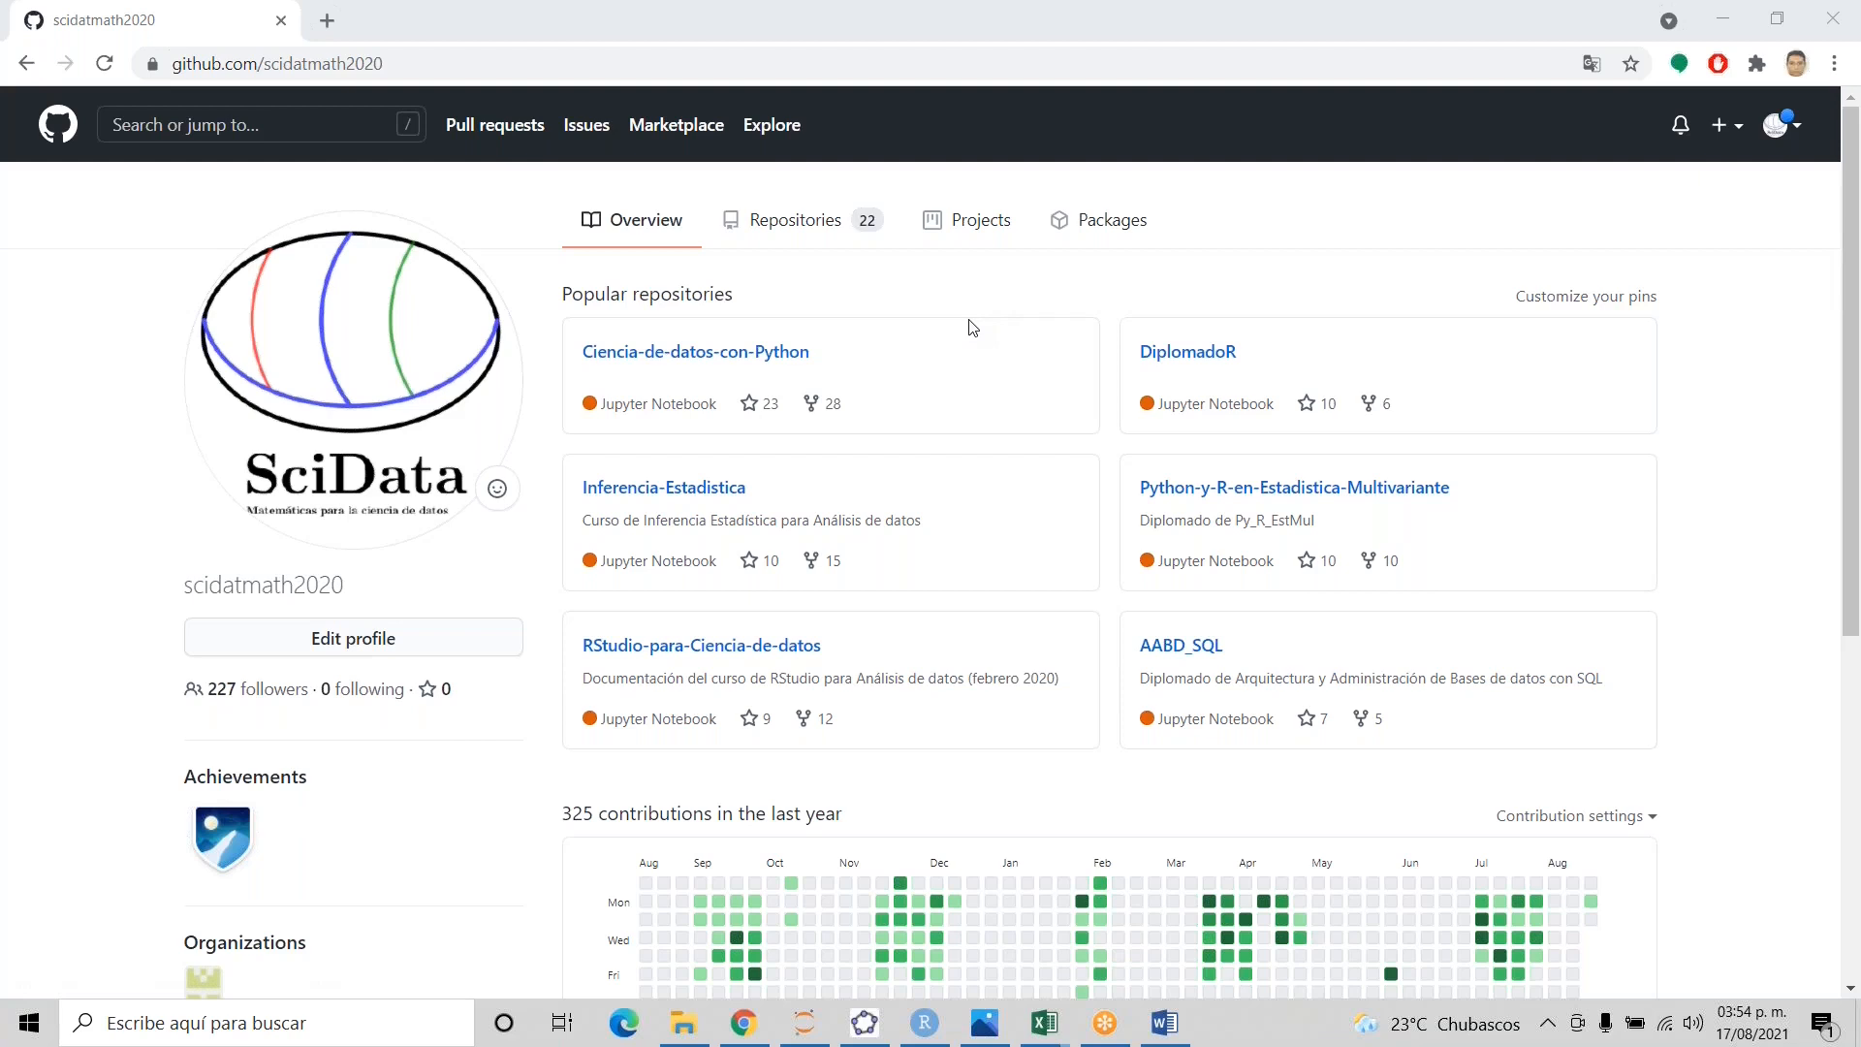
left_click(817, 219)
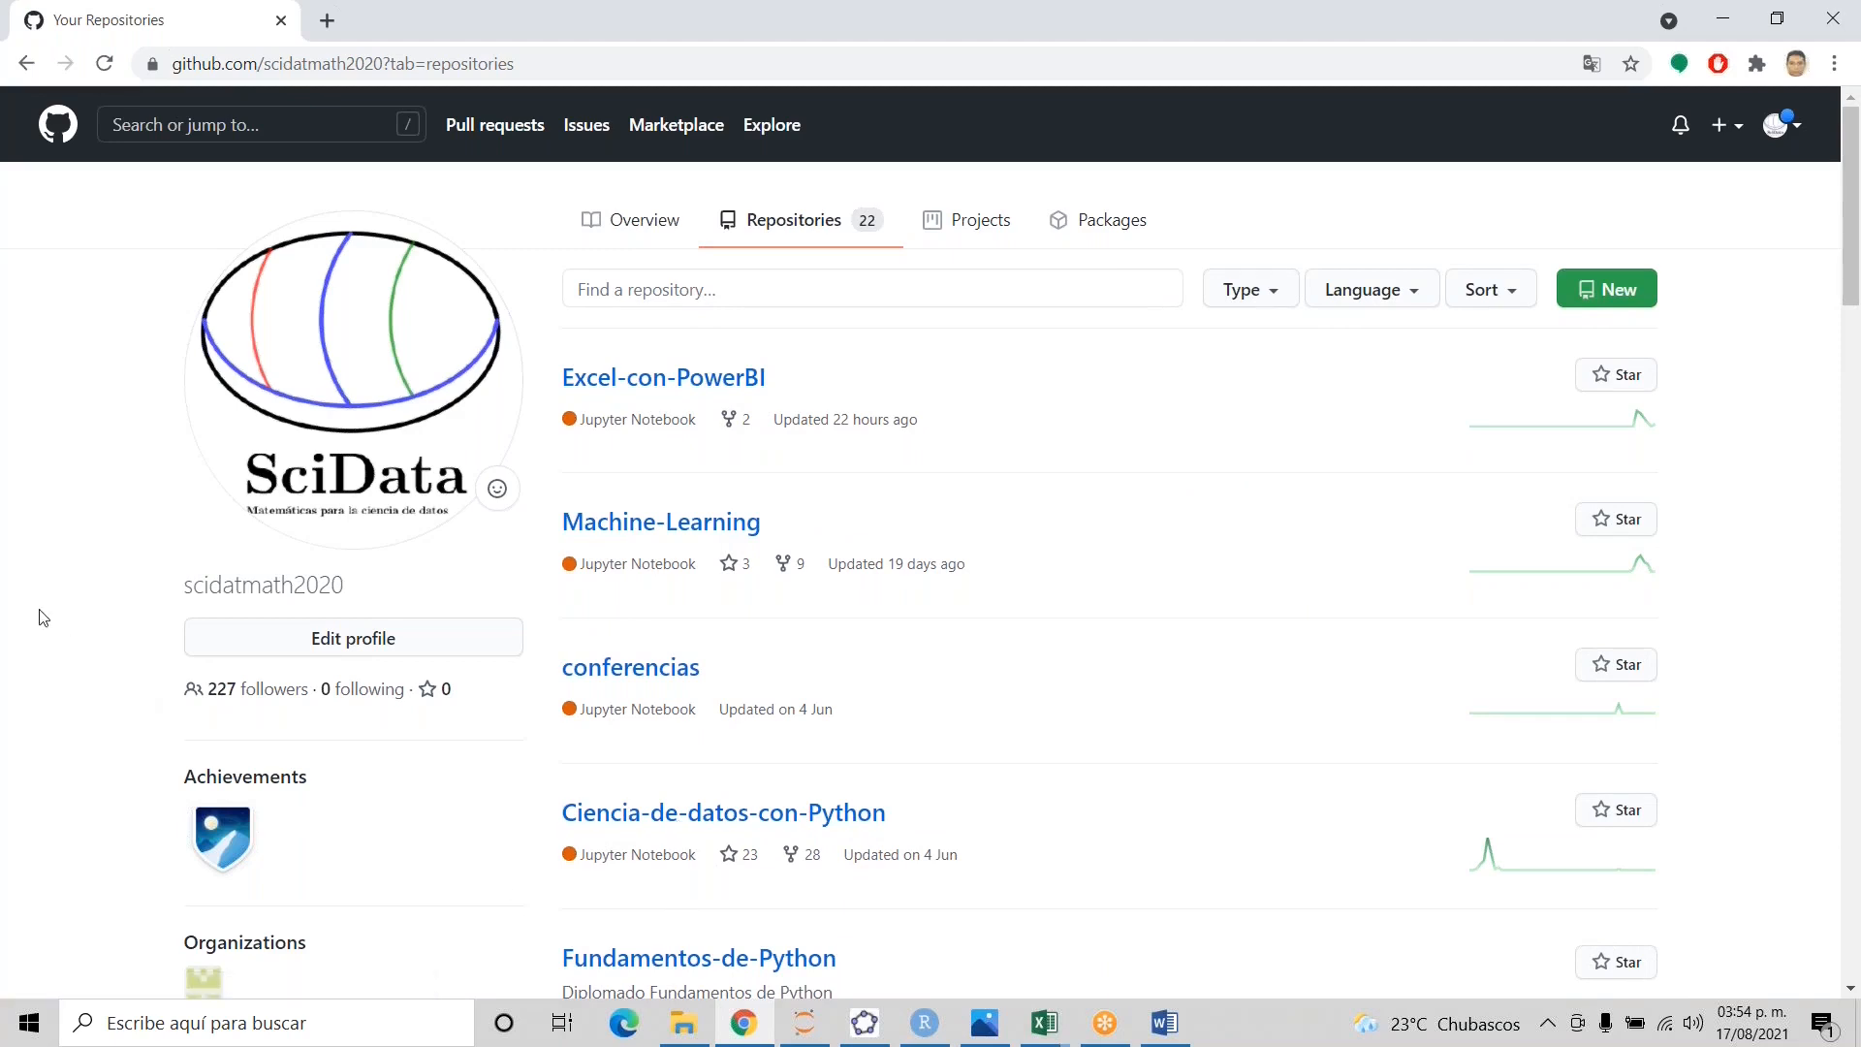
scroll(43, 617, "down", 7)
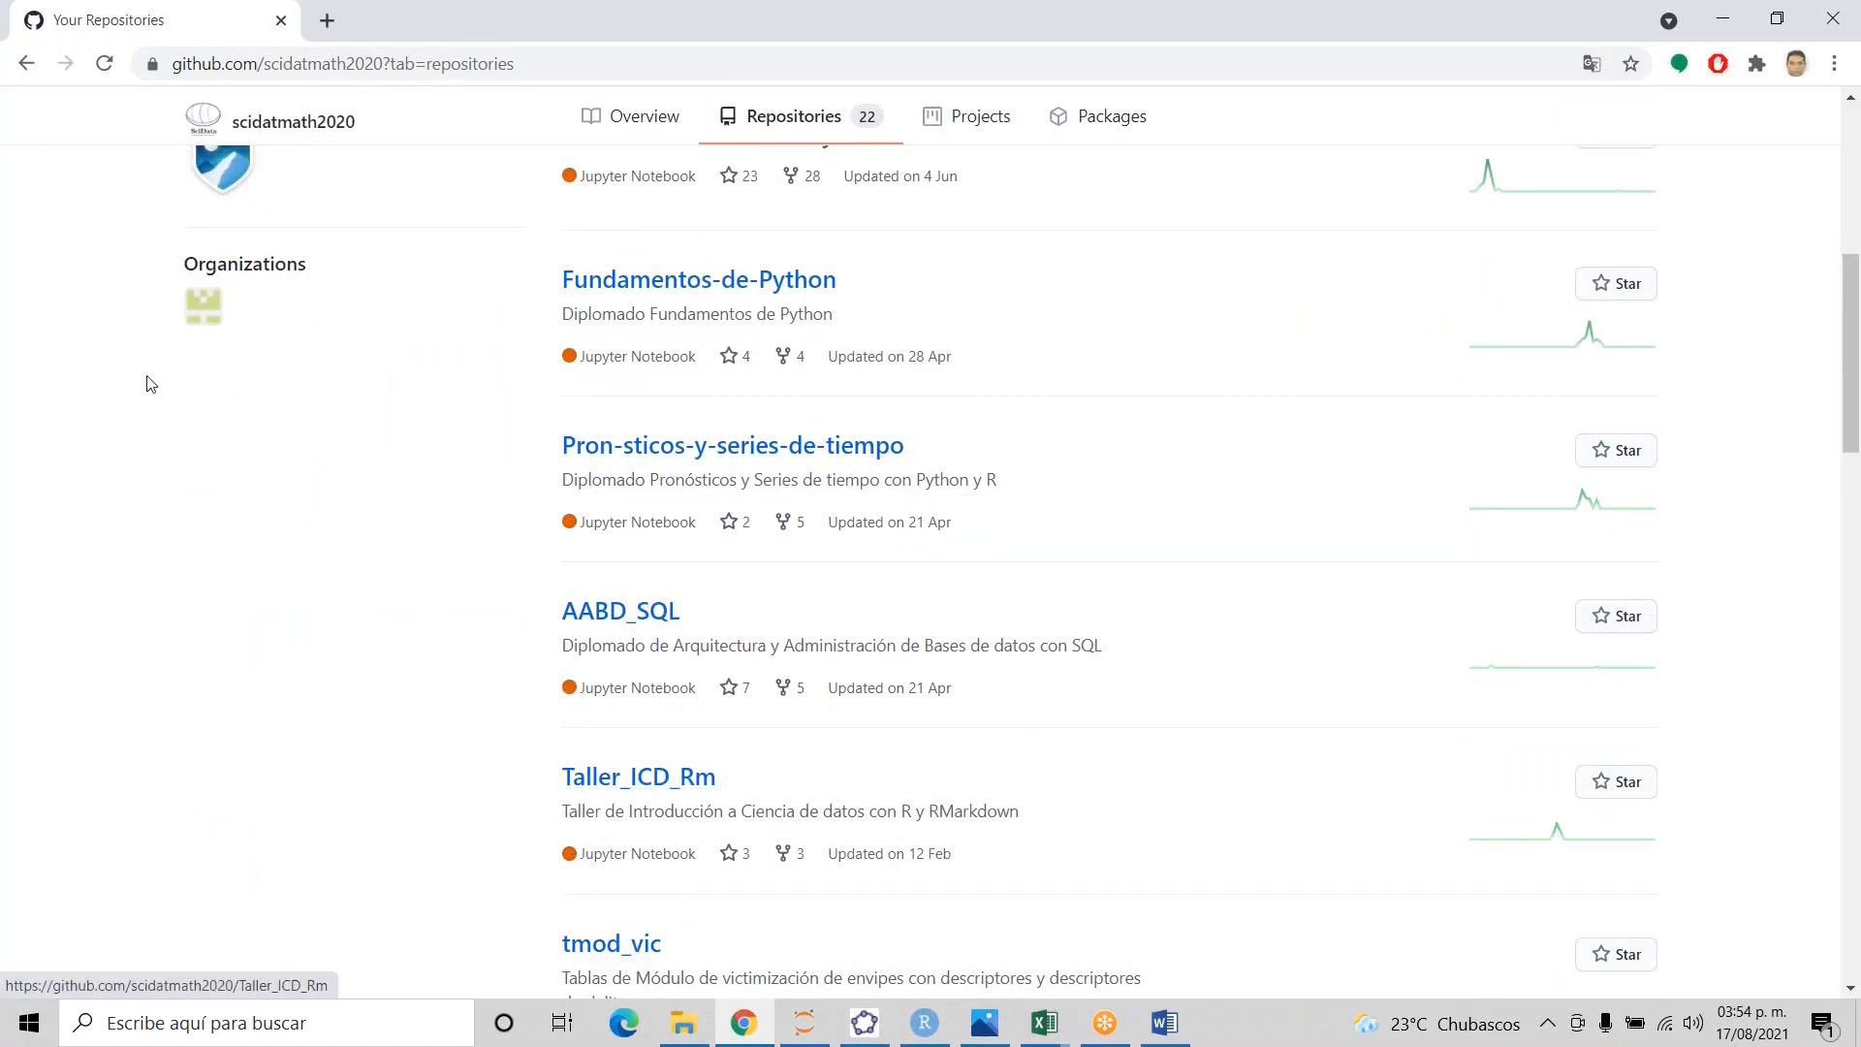
scroll(95, 382, "up", 7)
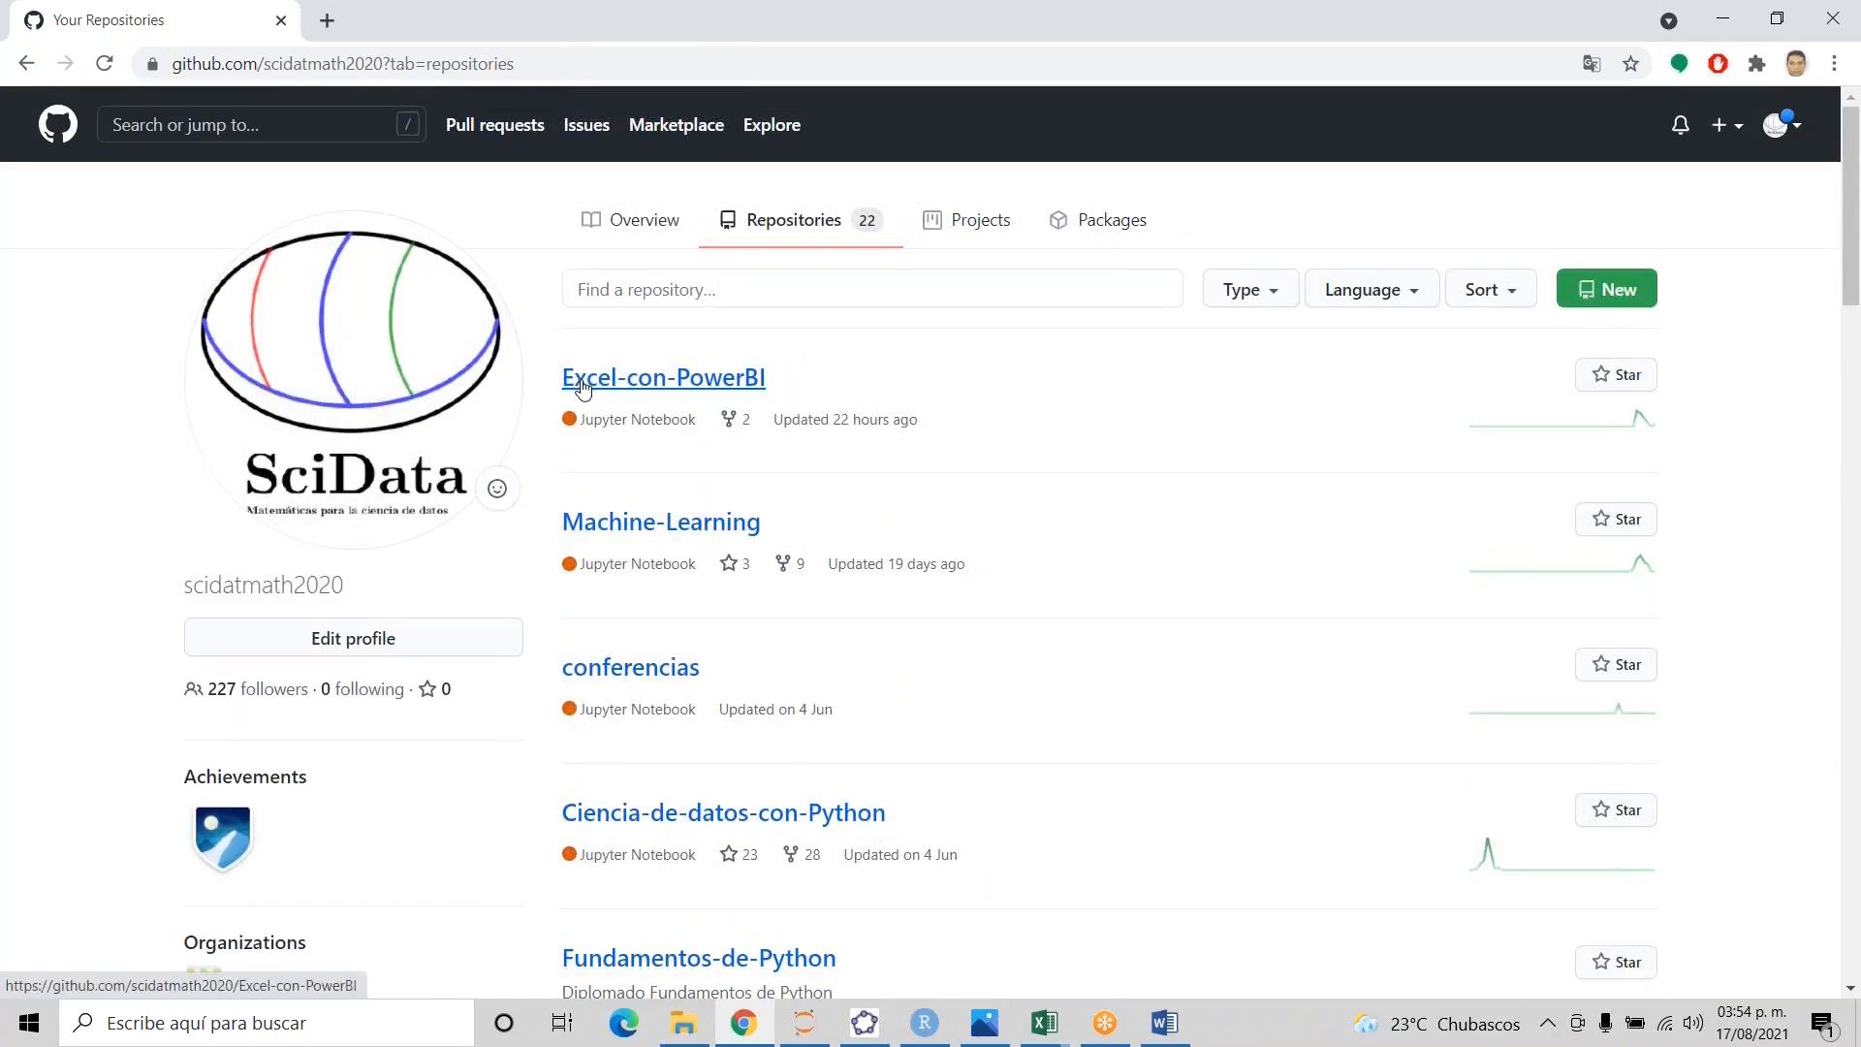
- Open the tablas folder of the Excel-con-PowerBI repository and look through its files
left_click(582, 380)
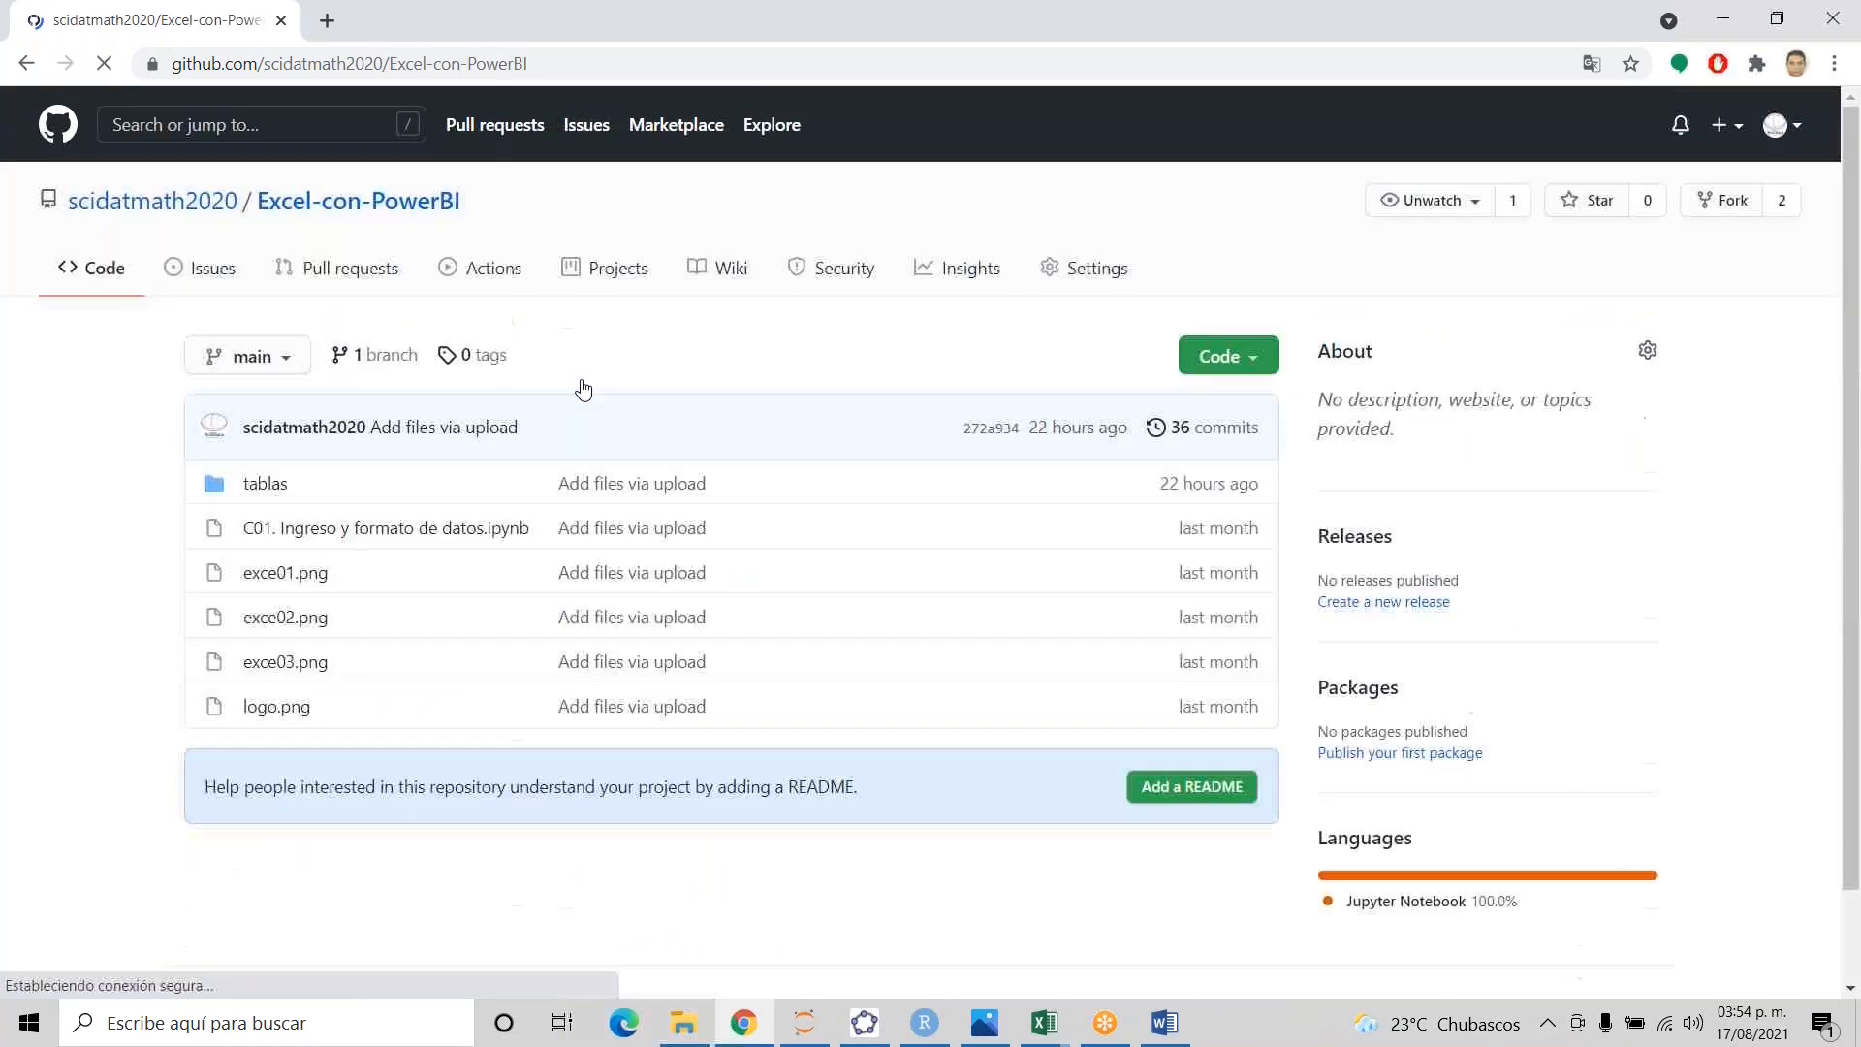
left_click(267, 488)
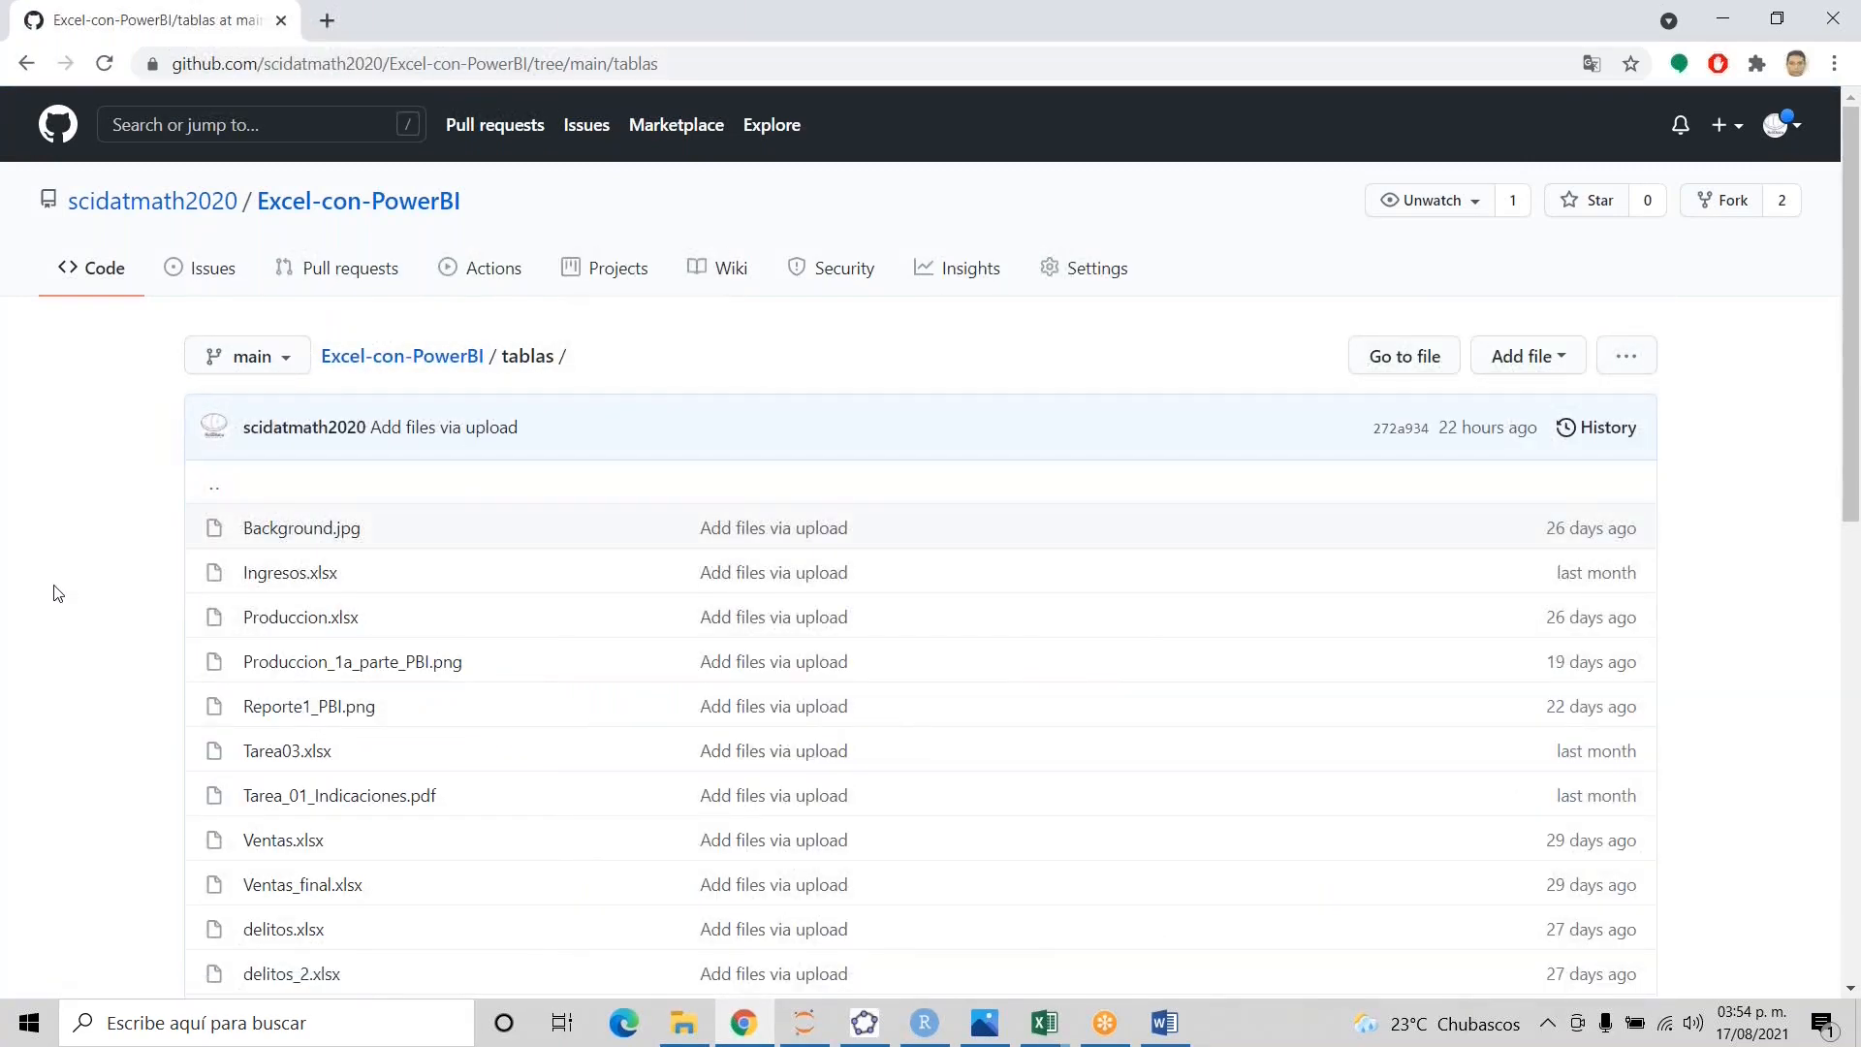
scroll(57, 593, "down", 5)
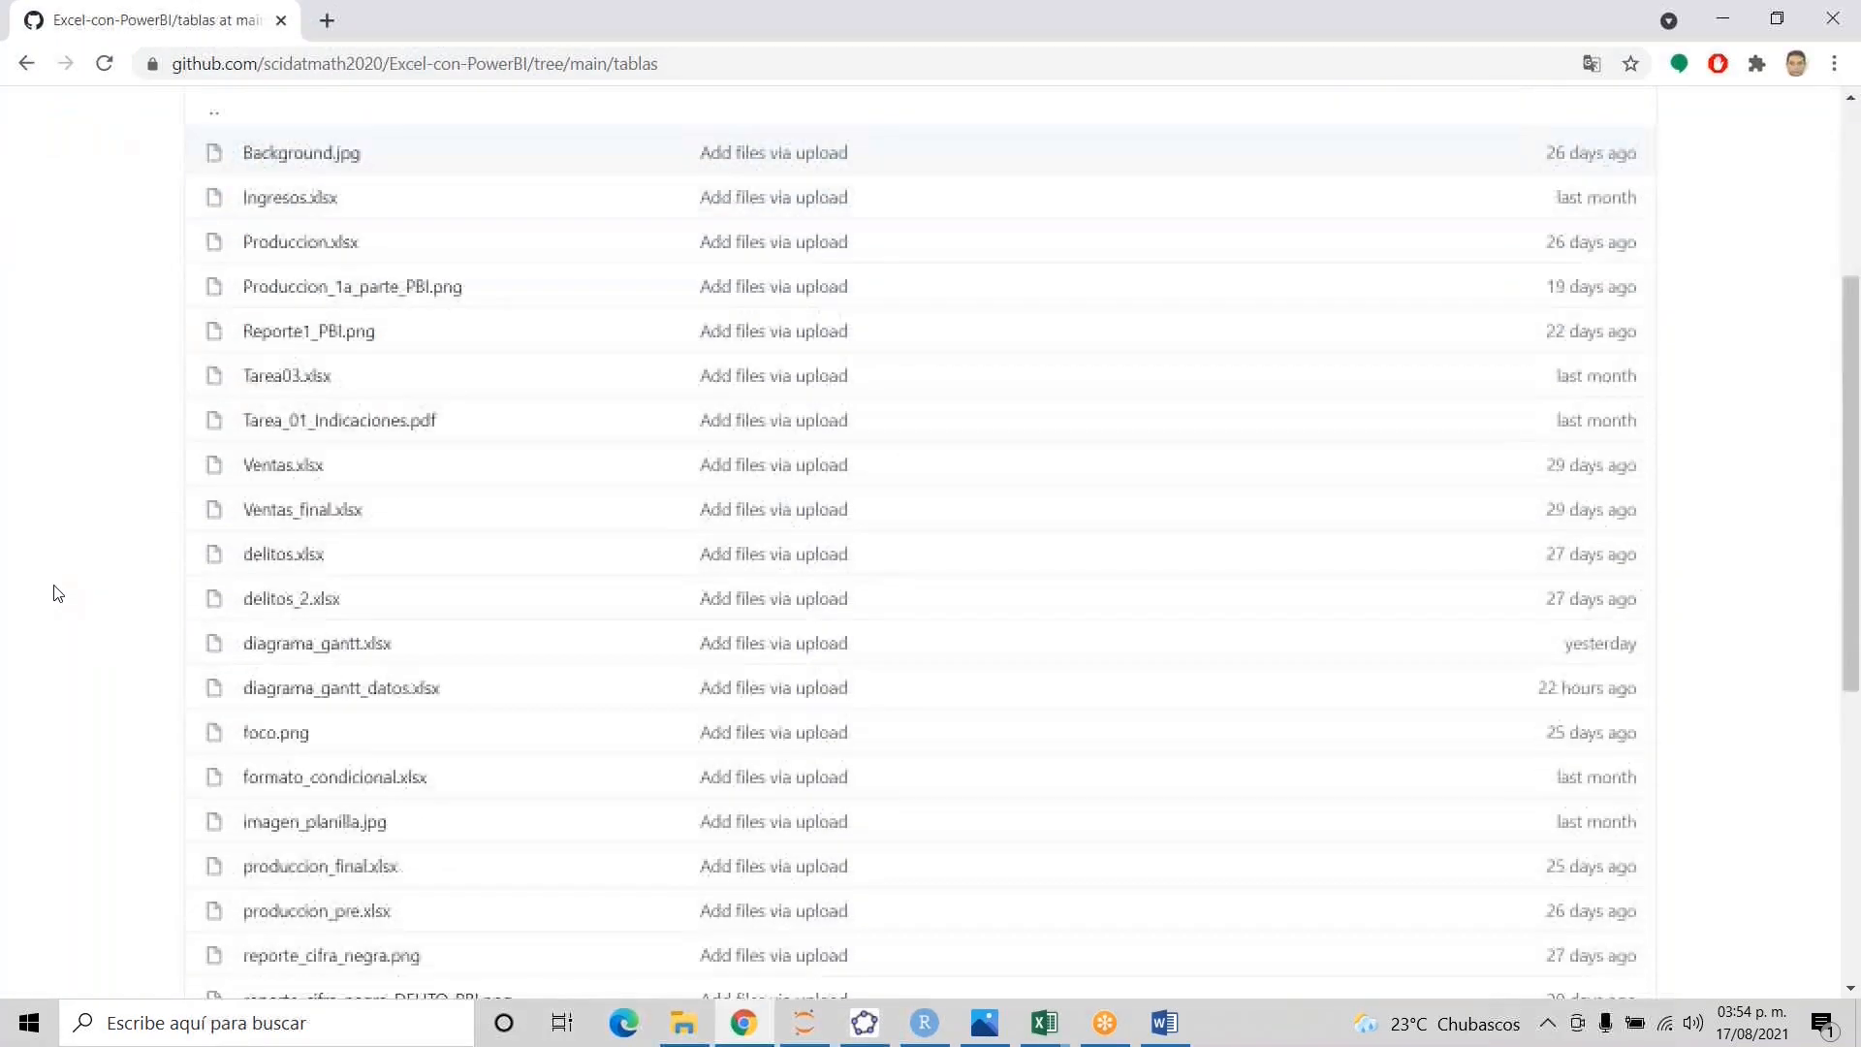
- Download diagrama_gantt_datos.xlsx from the tablas folder of the repository
scroll(56, 593, "down", 1)
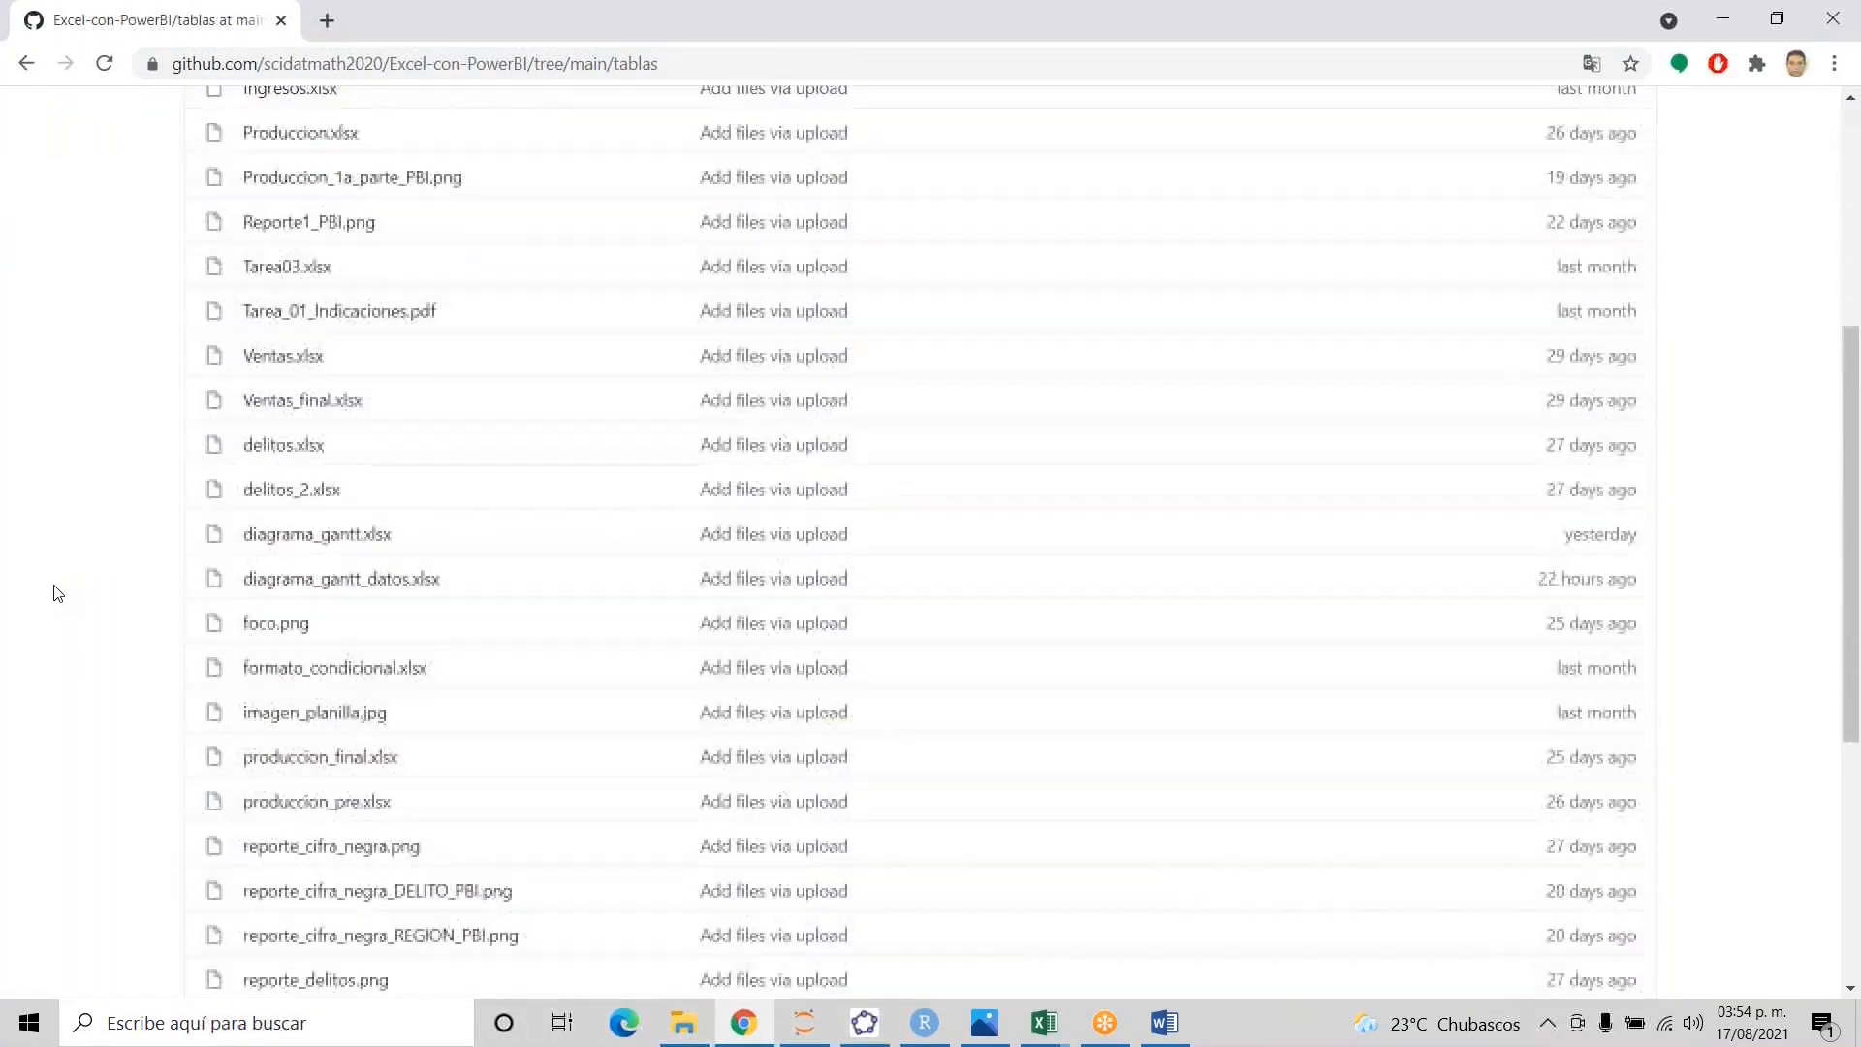
left_click(300, 538)
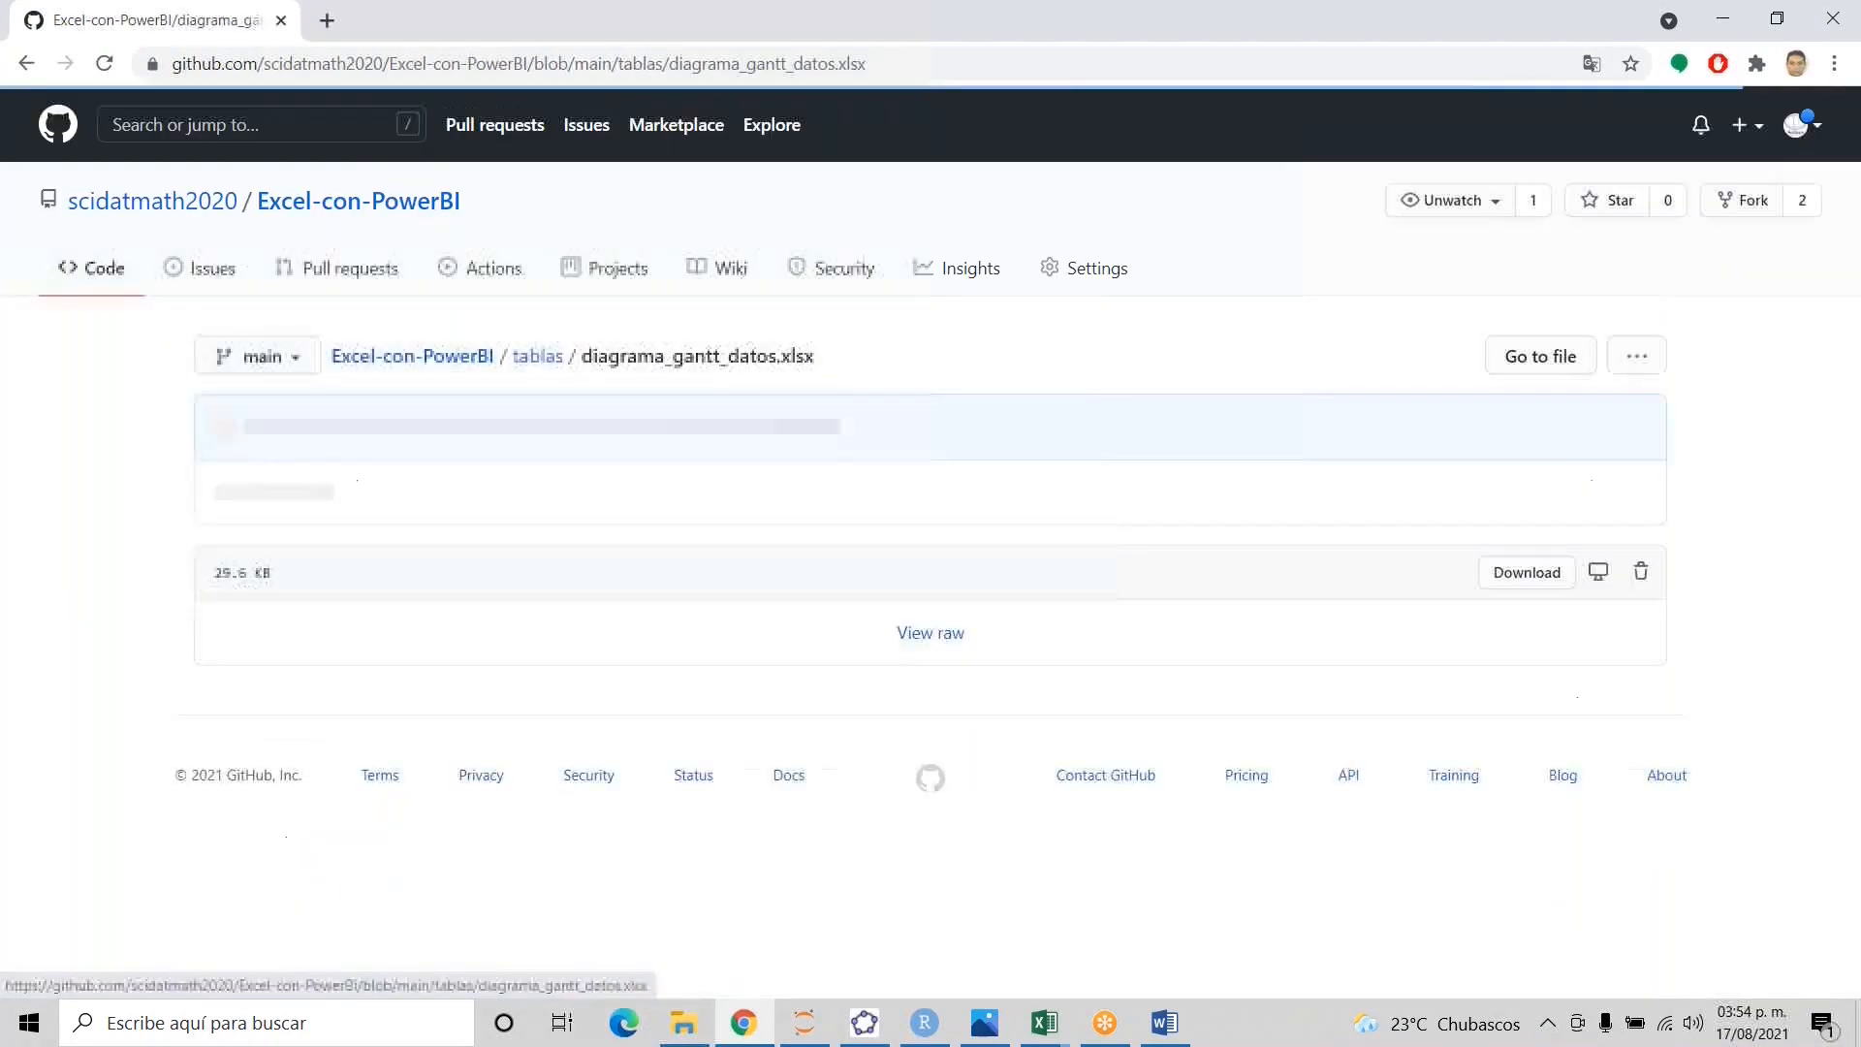
left_click(931, 633)
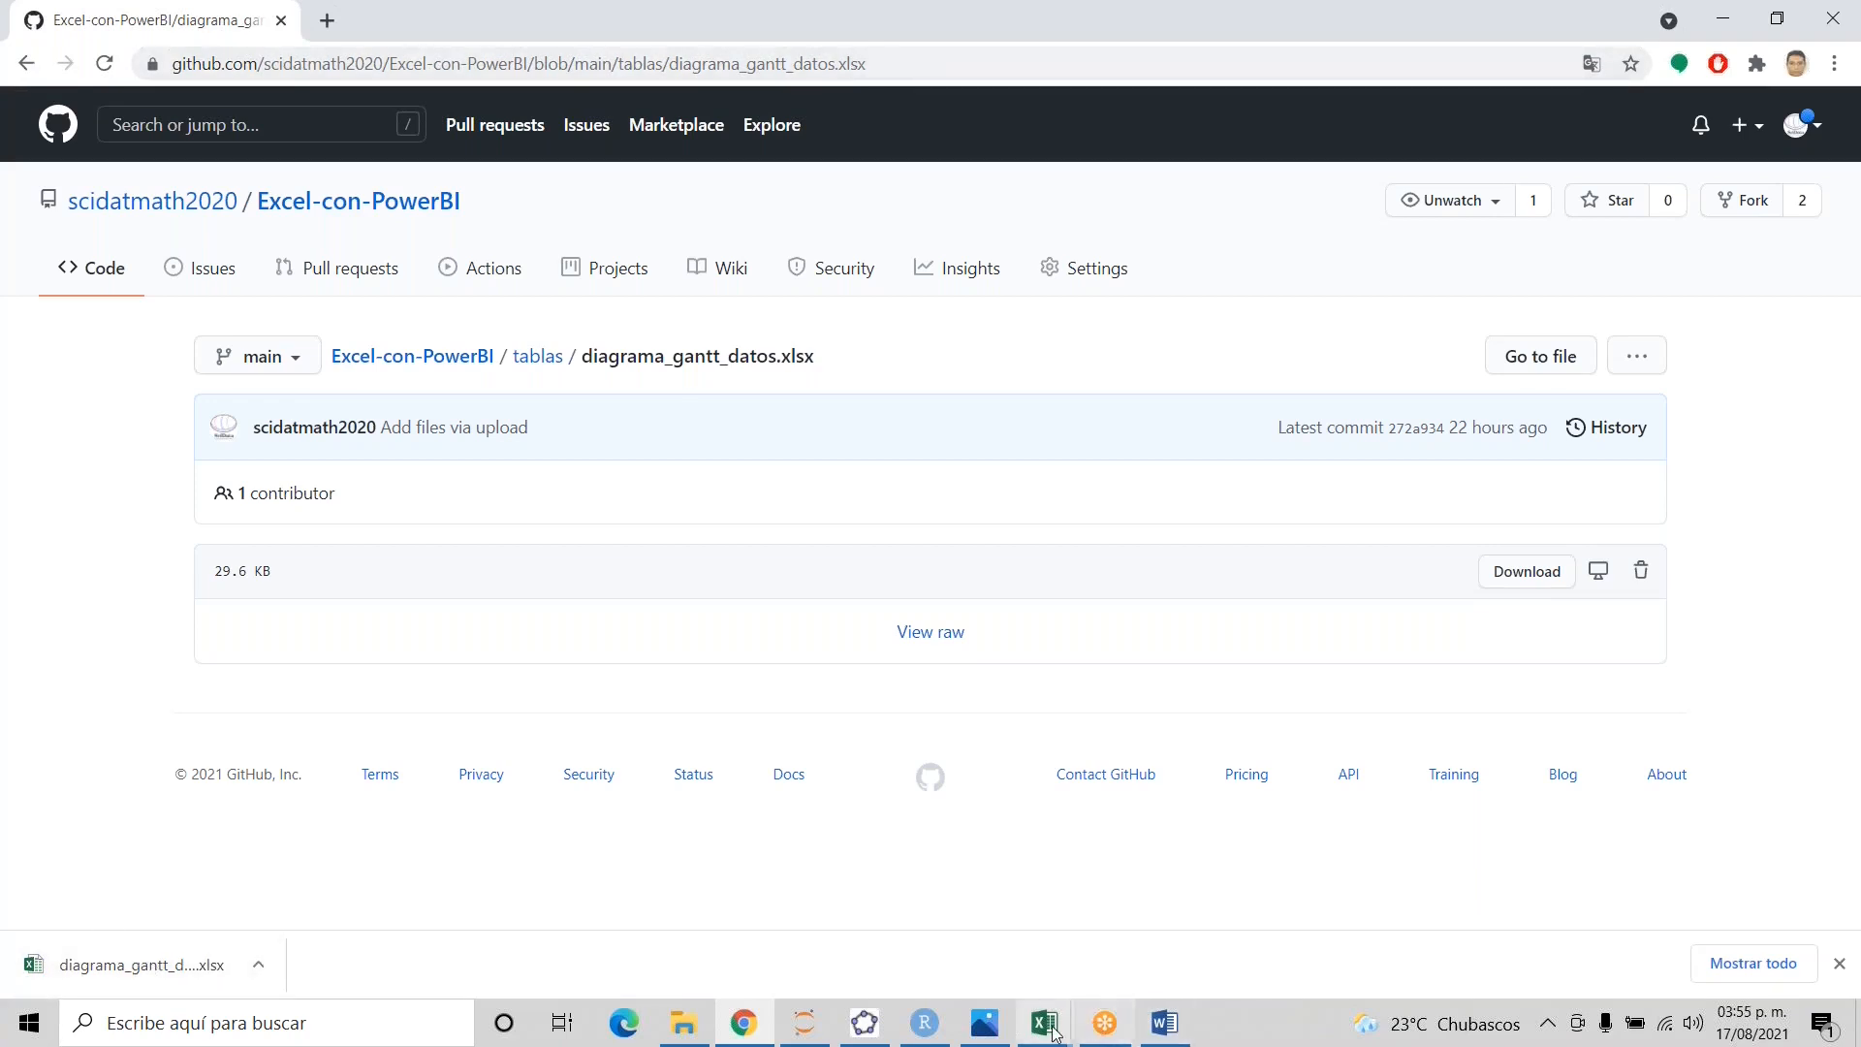
- Switch to the diagrama_gantt_datos workbook in Excel and inspect the formula cells V16 and B3 of the Gantt sheet
mouse_move(1043, 1023)
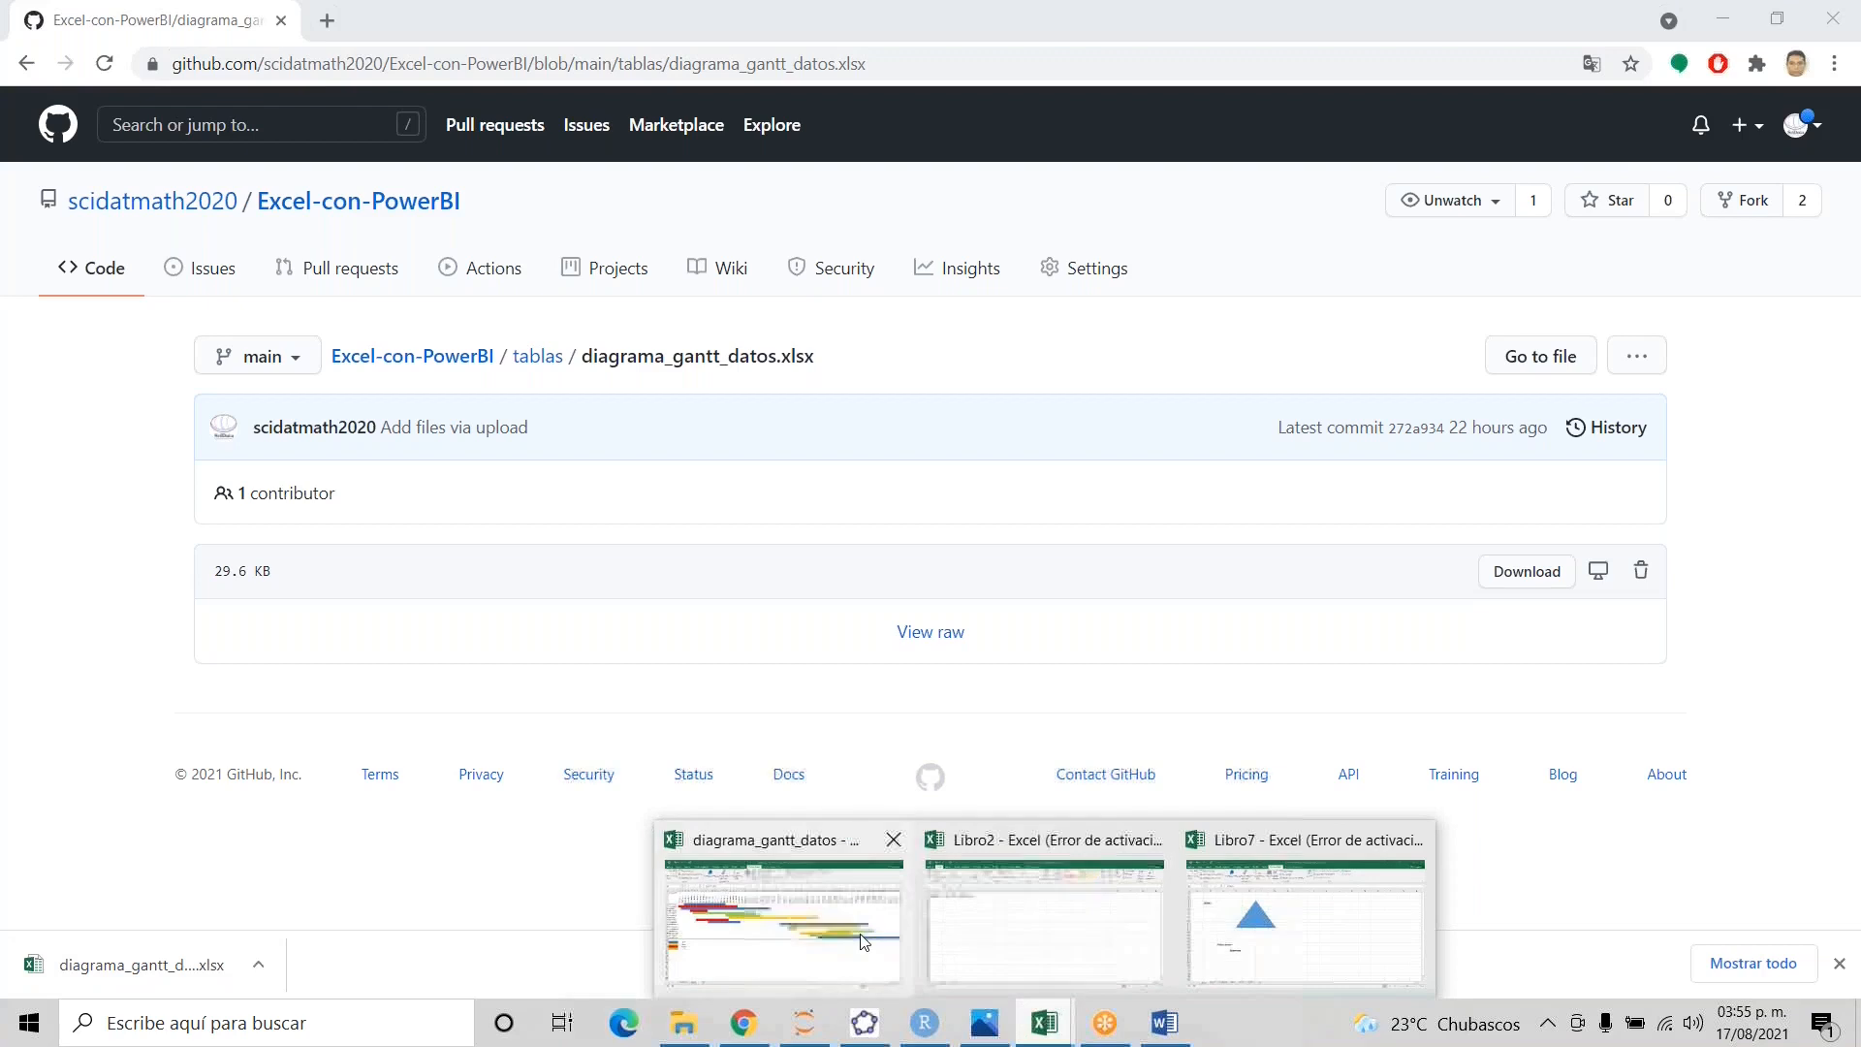
left_click(783, 916)
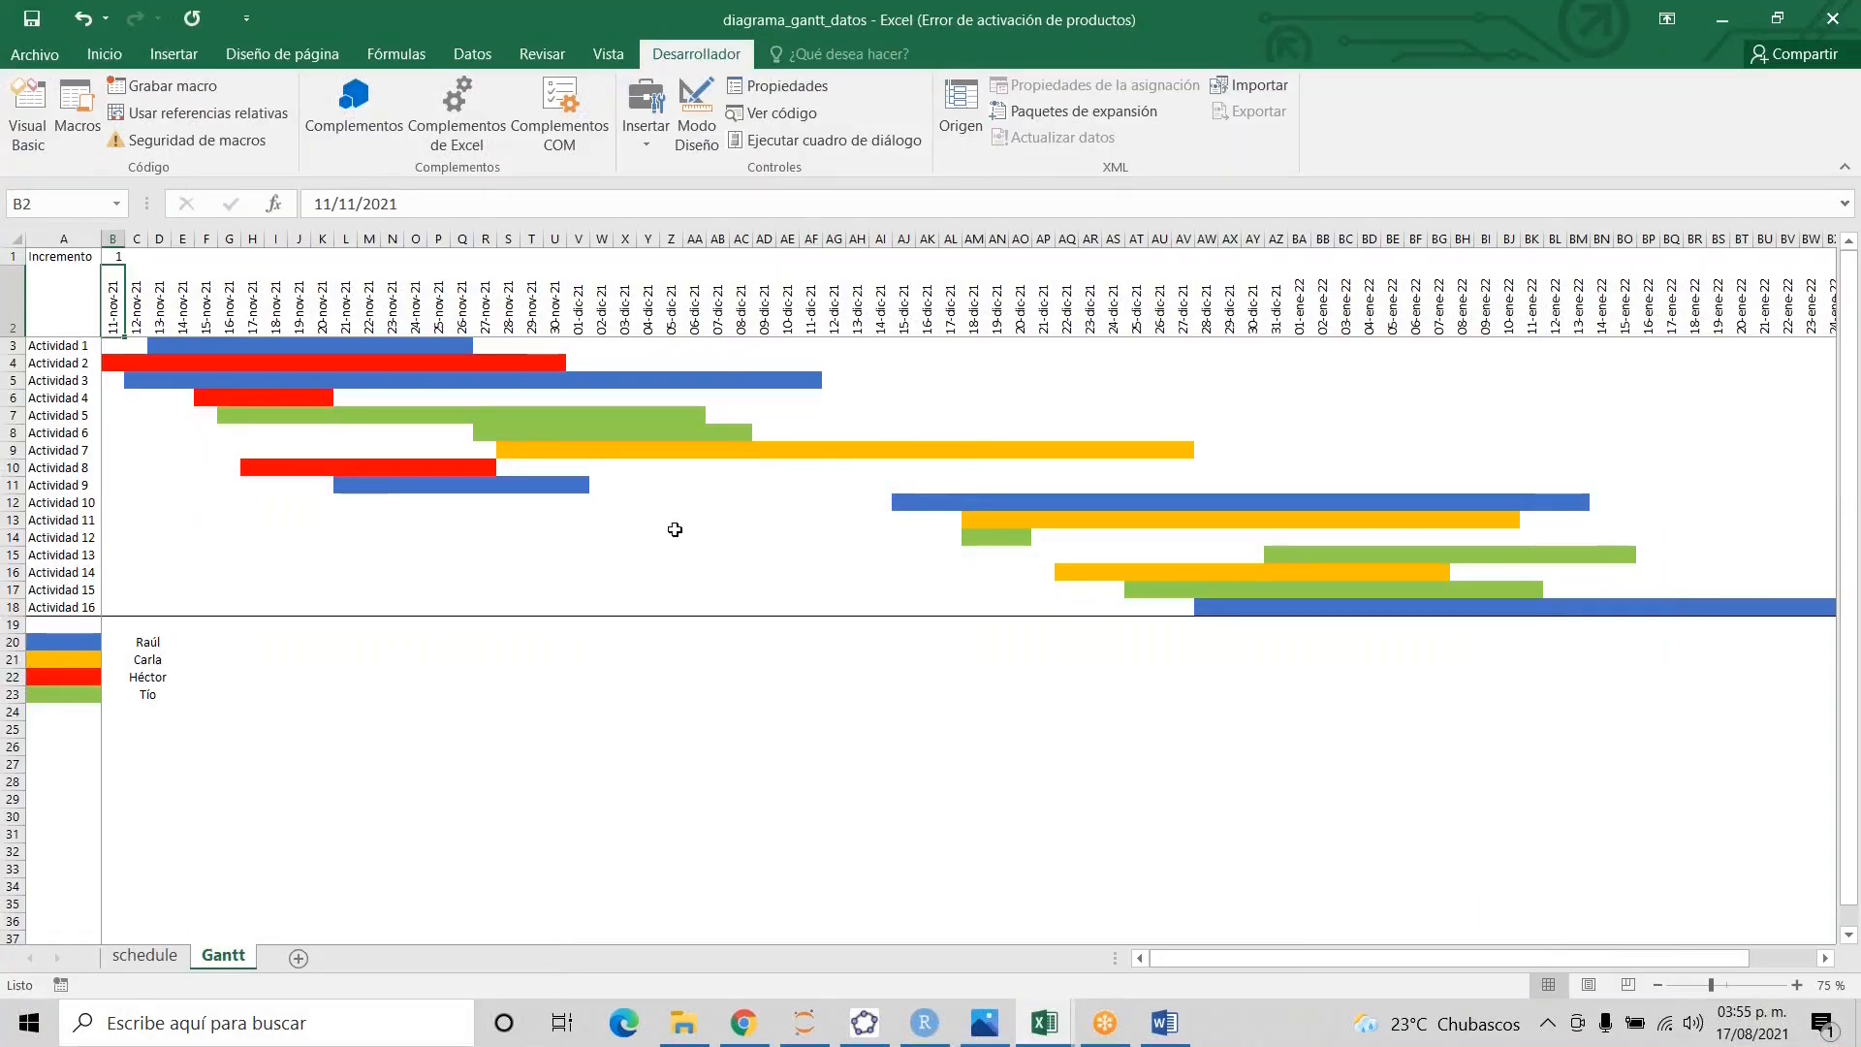
left_click(581, 570)
type("=SI(")
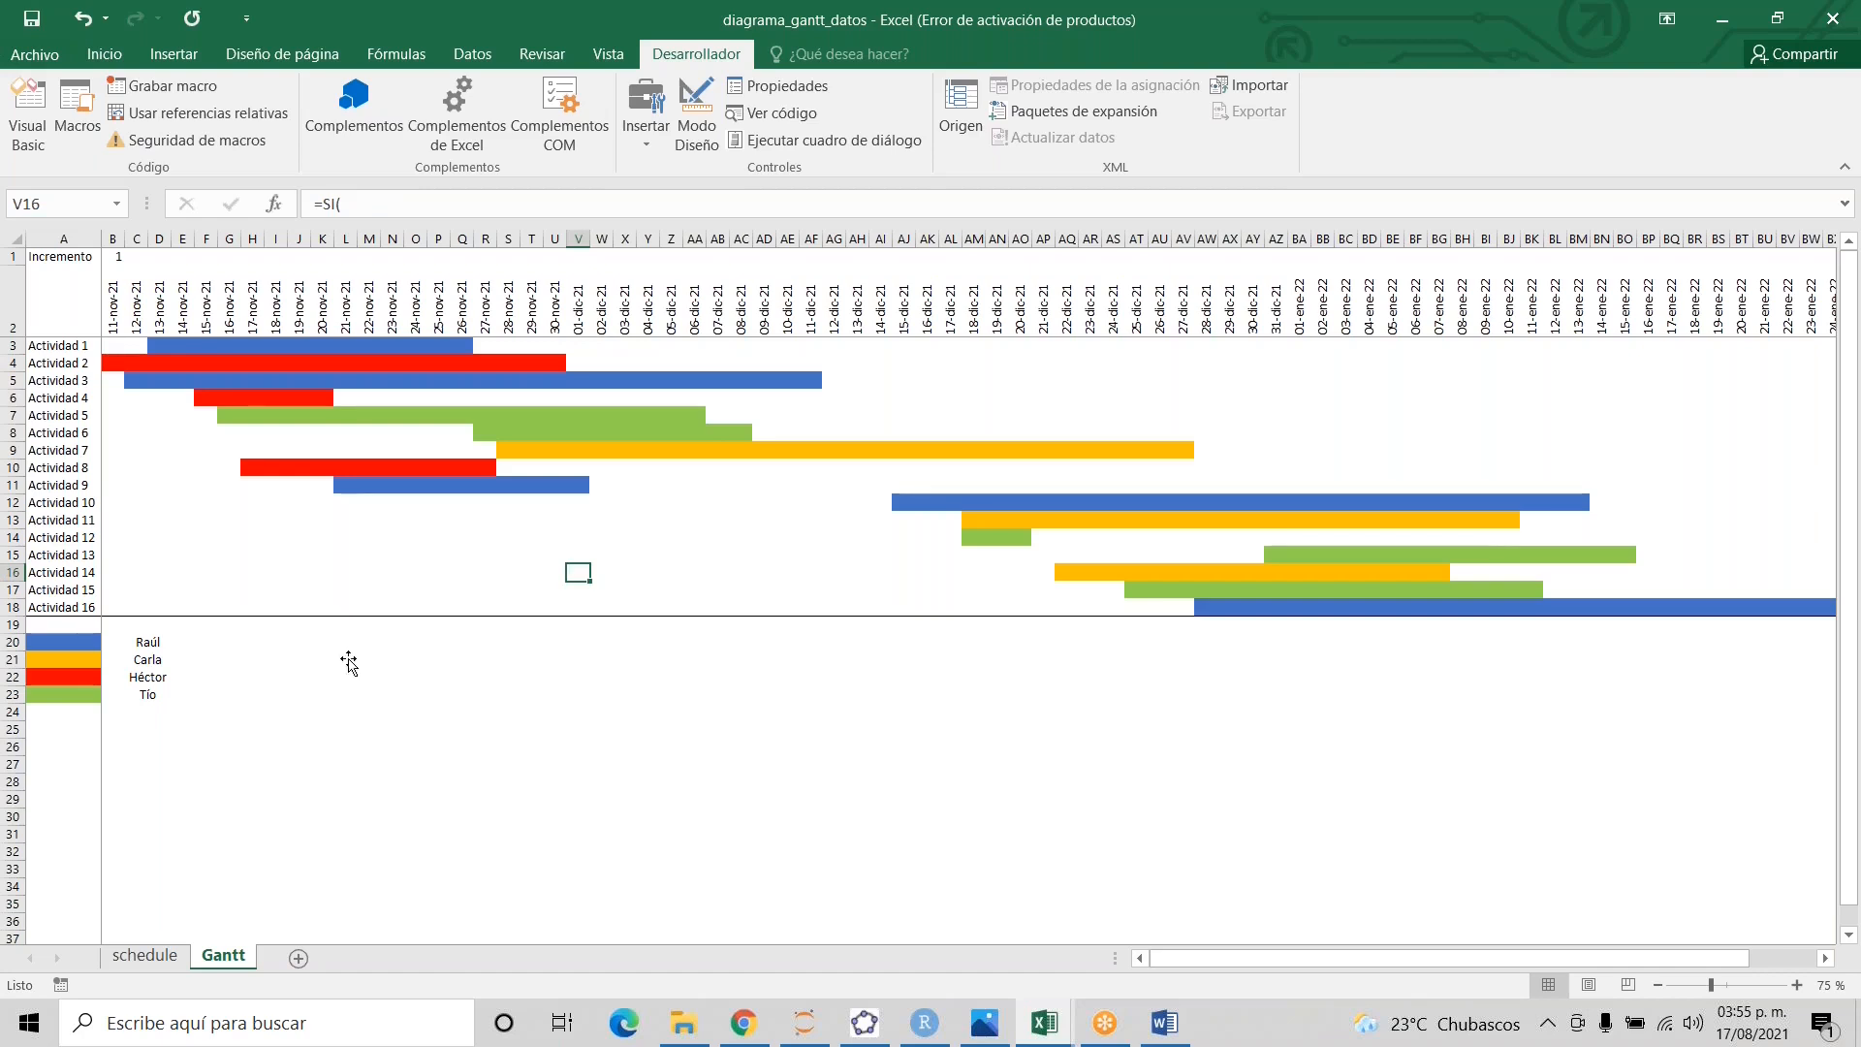
key("ctrl+Home")
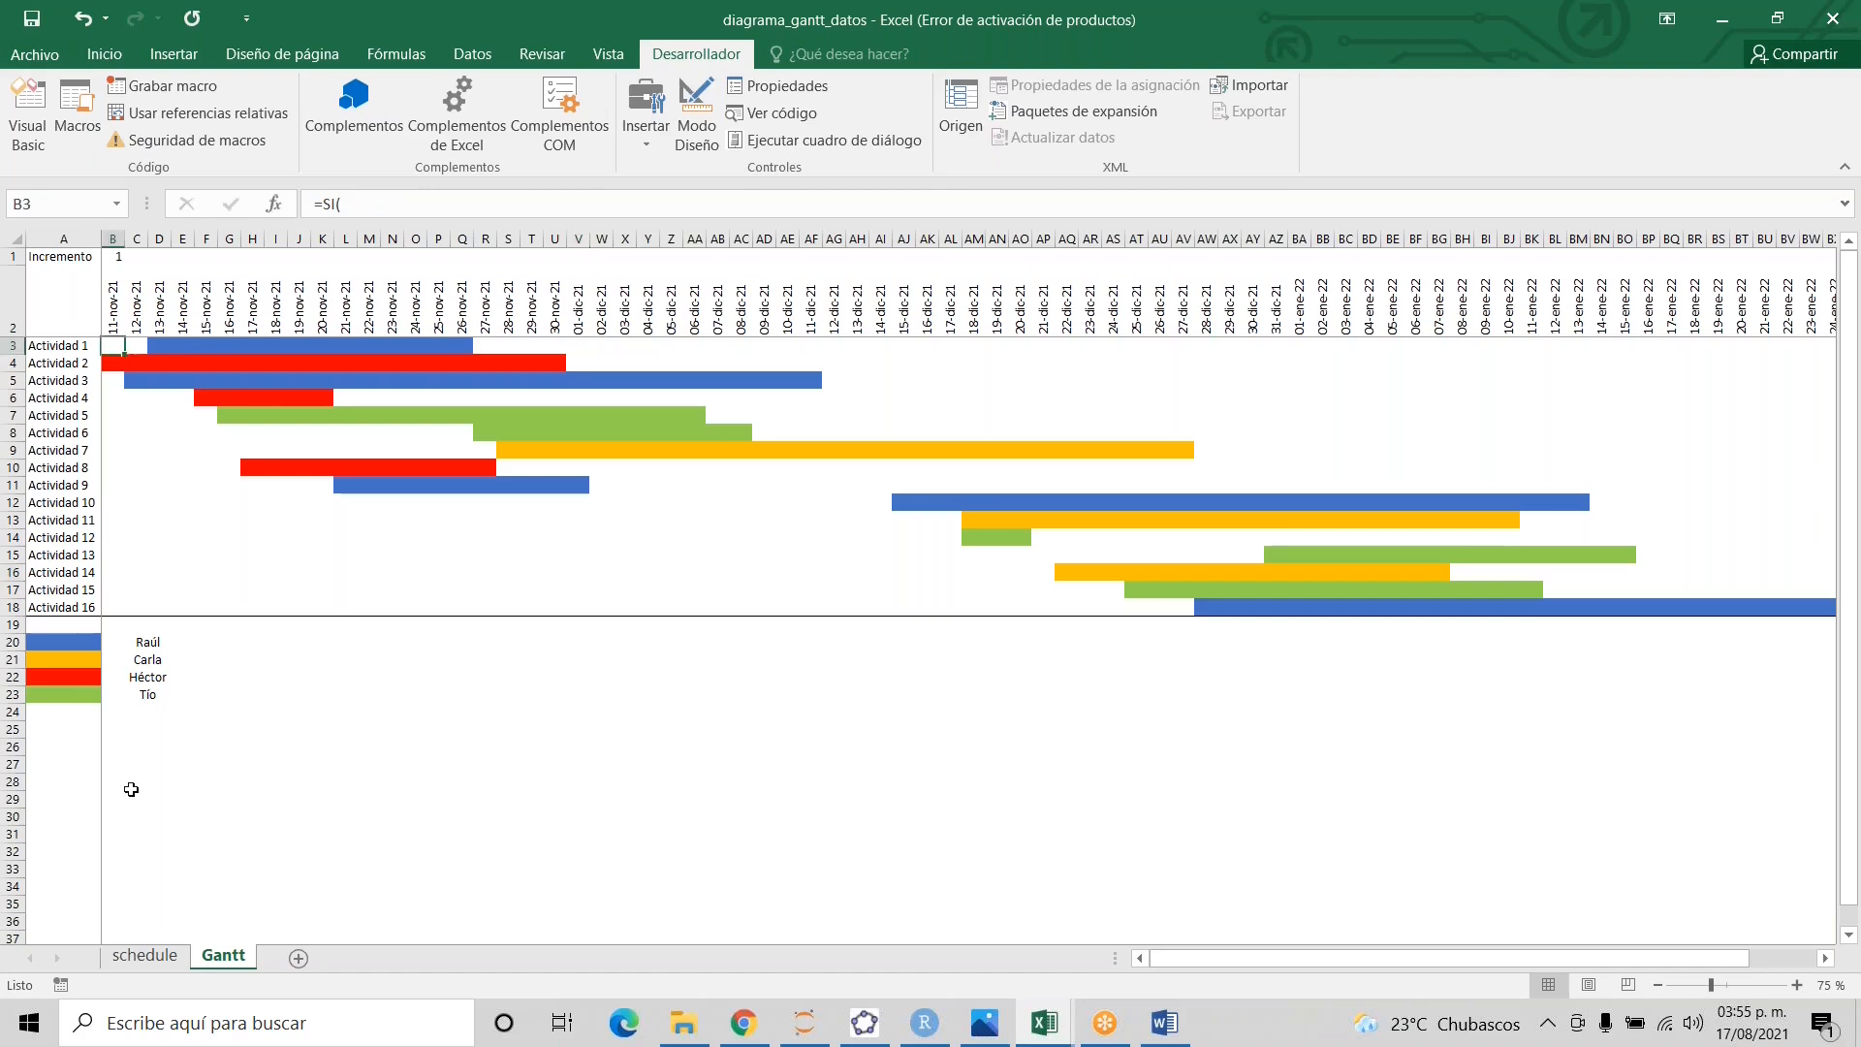
- Search Windows for excel, launch another Excel 2016 window and create a blank workbook
left_click(128, 1023)
type("ess")
key("BackSpace")
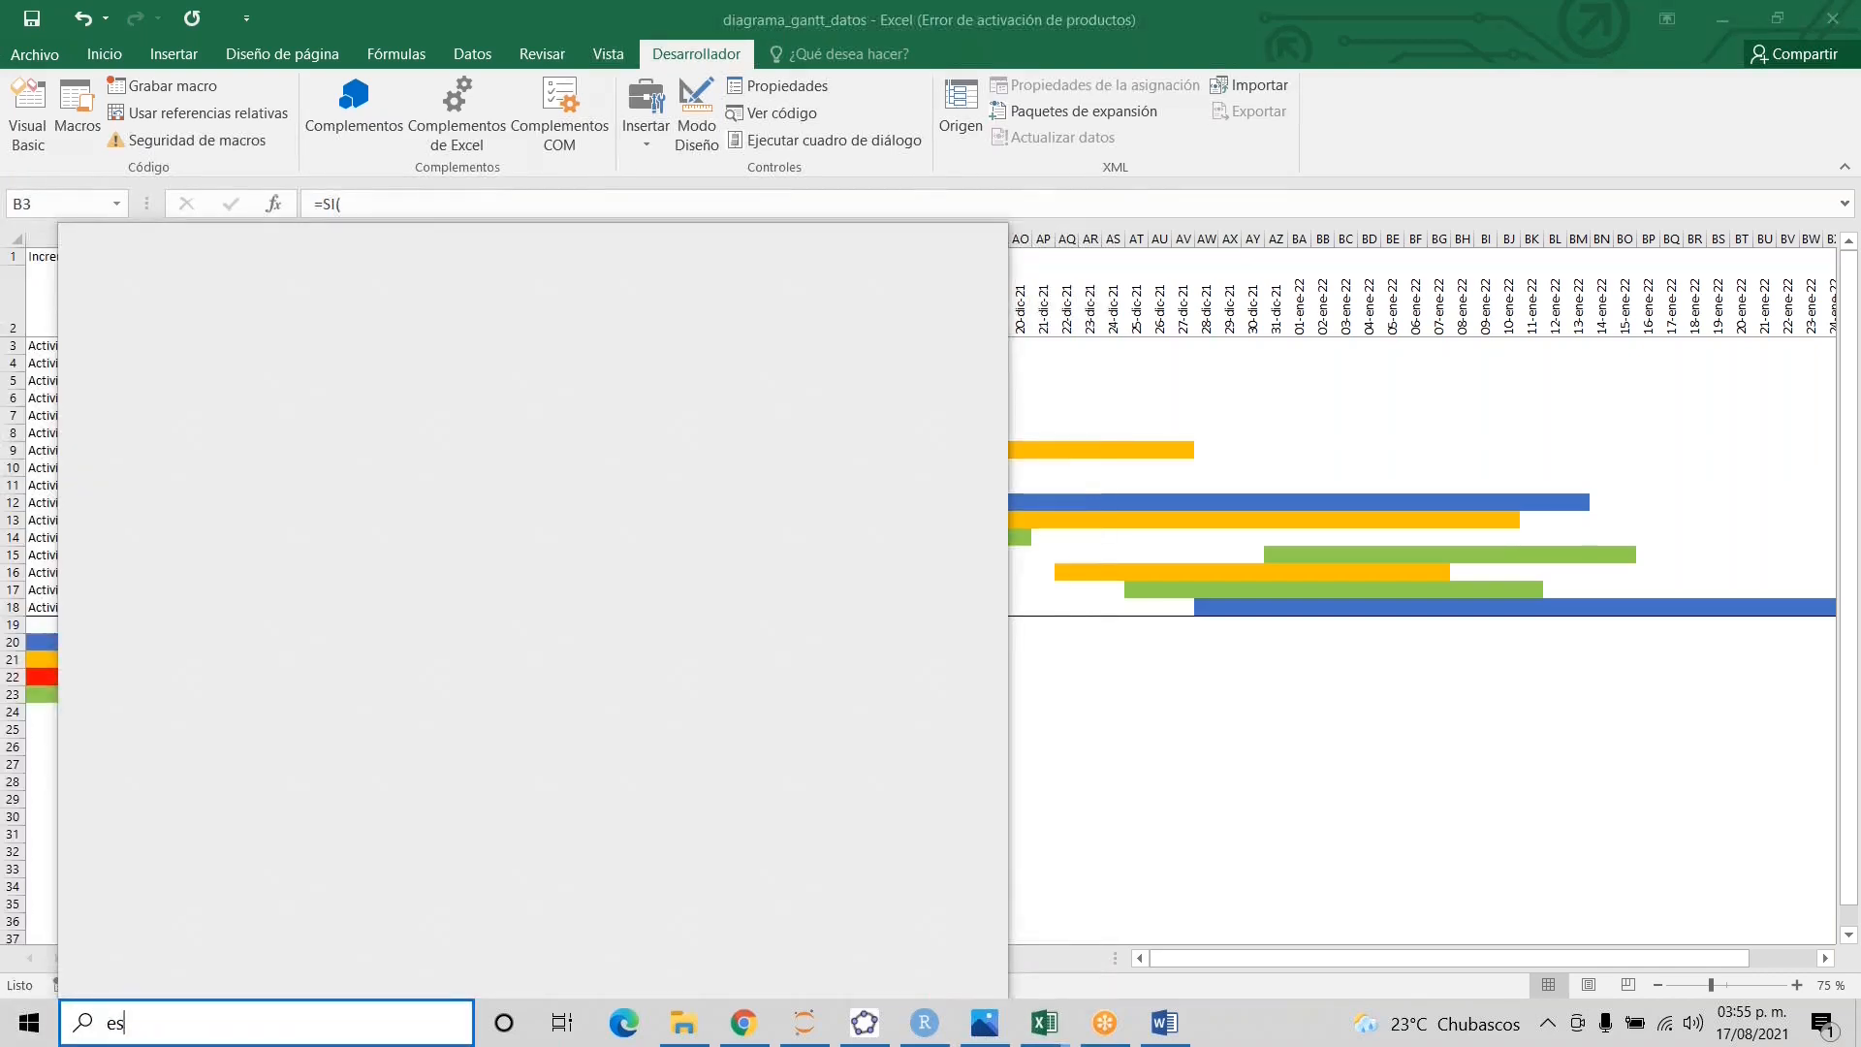
key("BackSpace")
type("xcel")
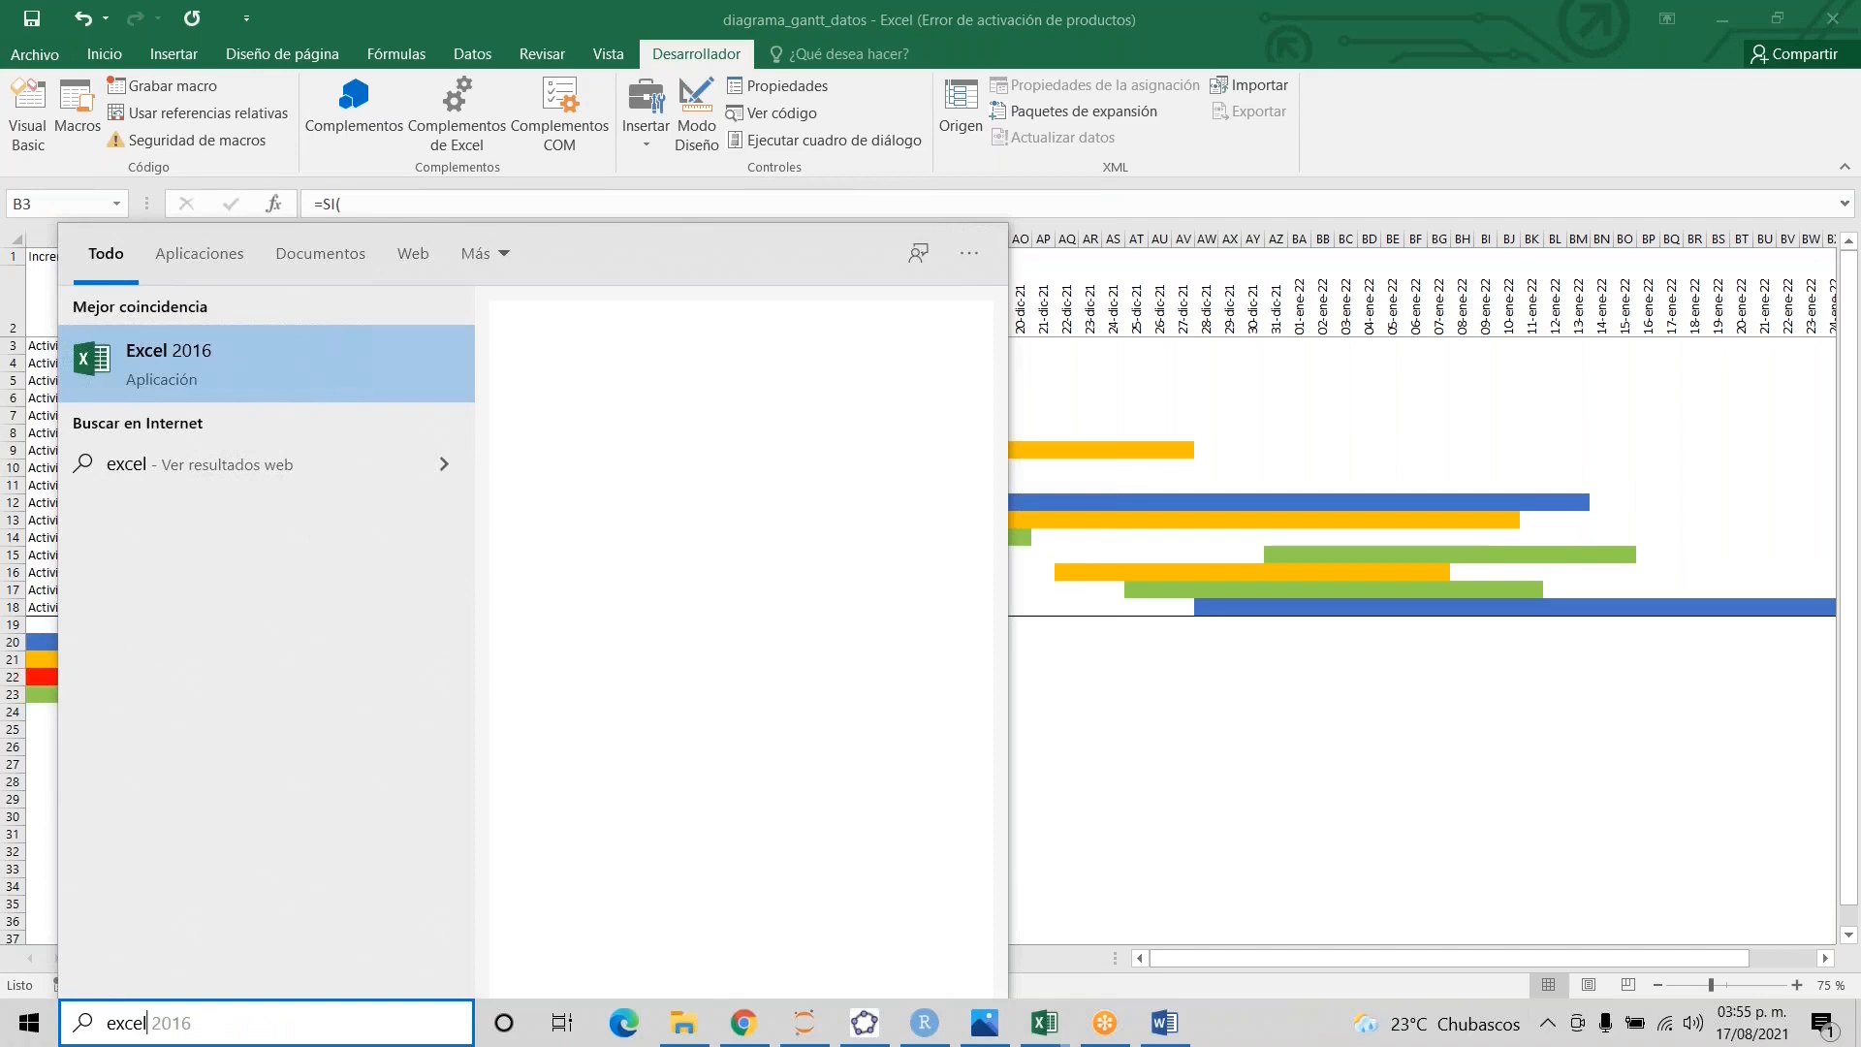
key("Return")
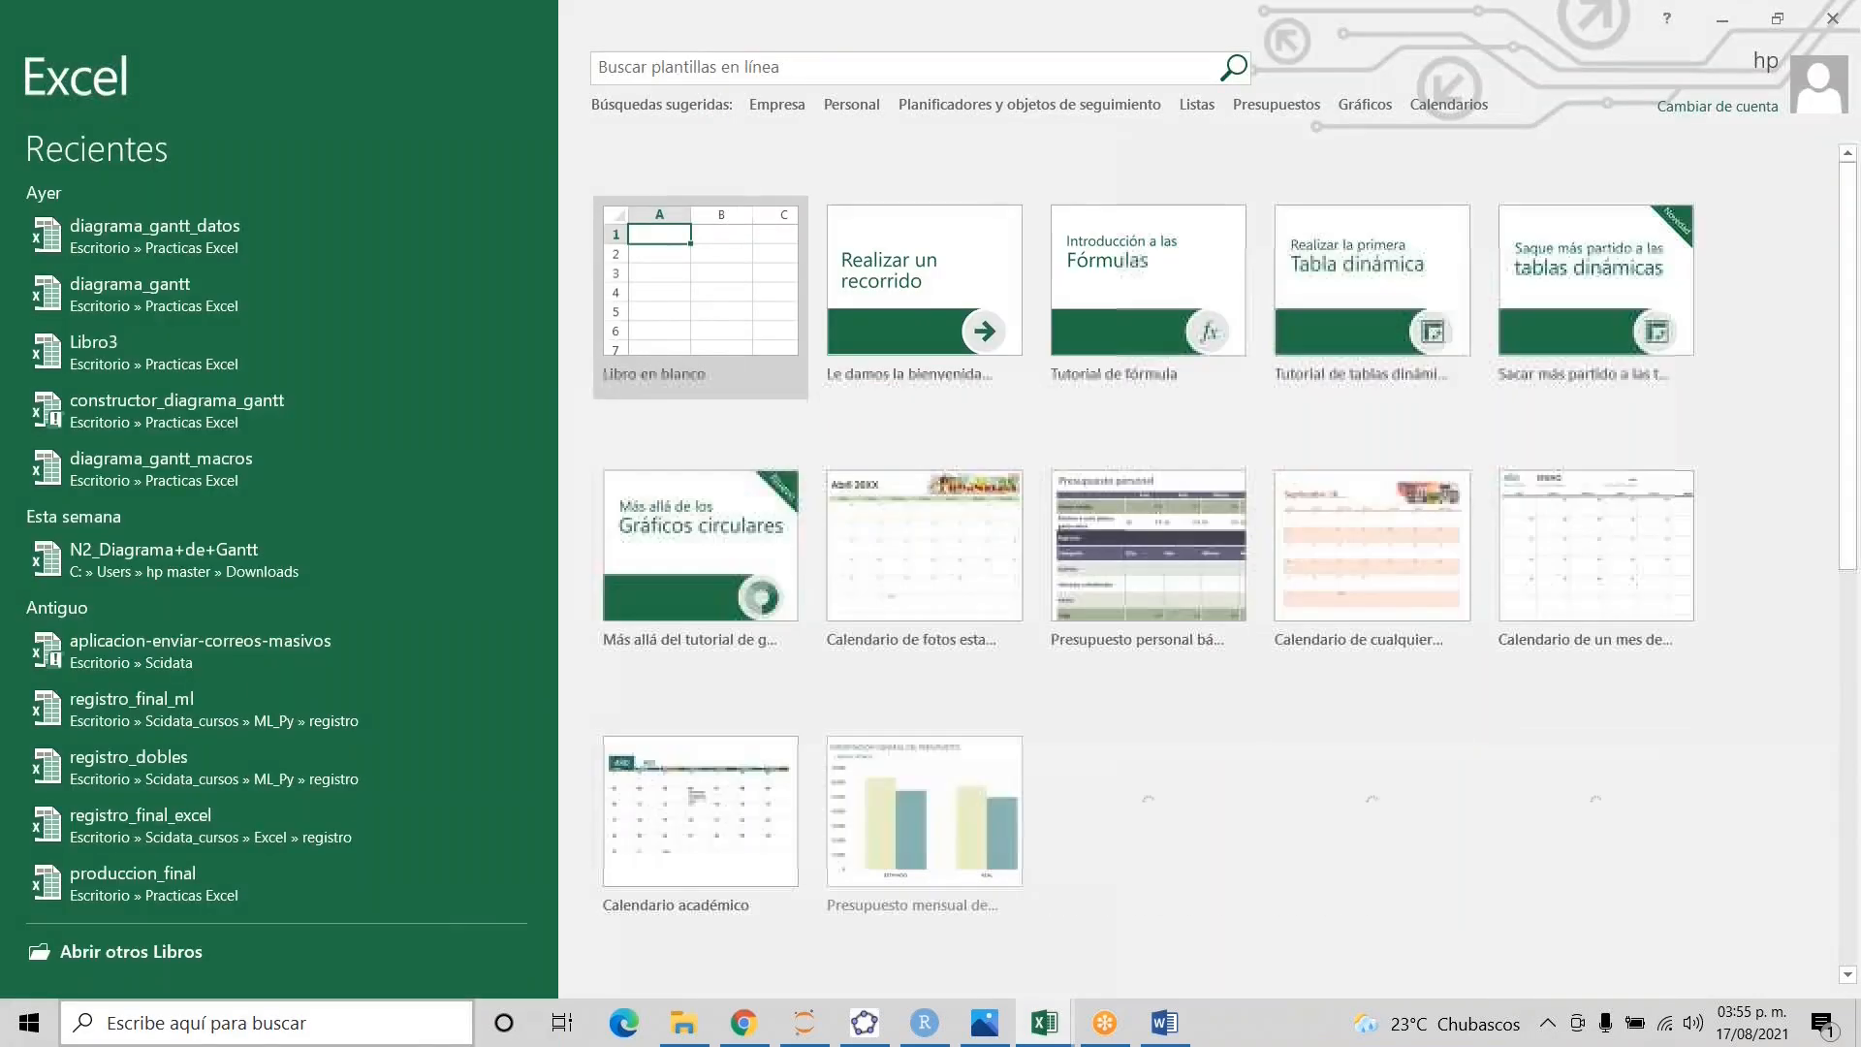
key("Return")
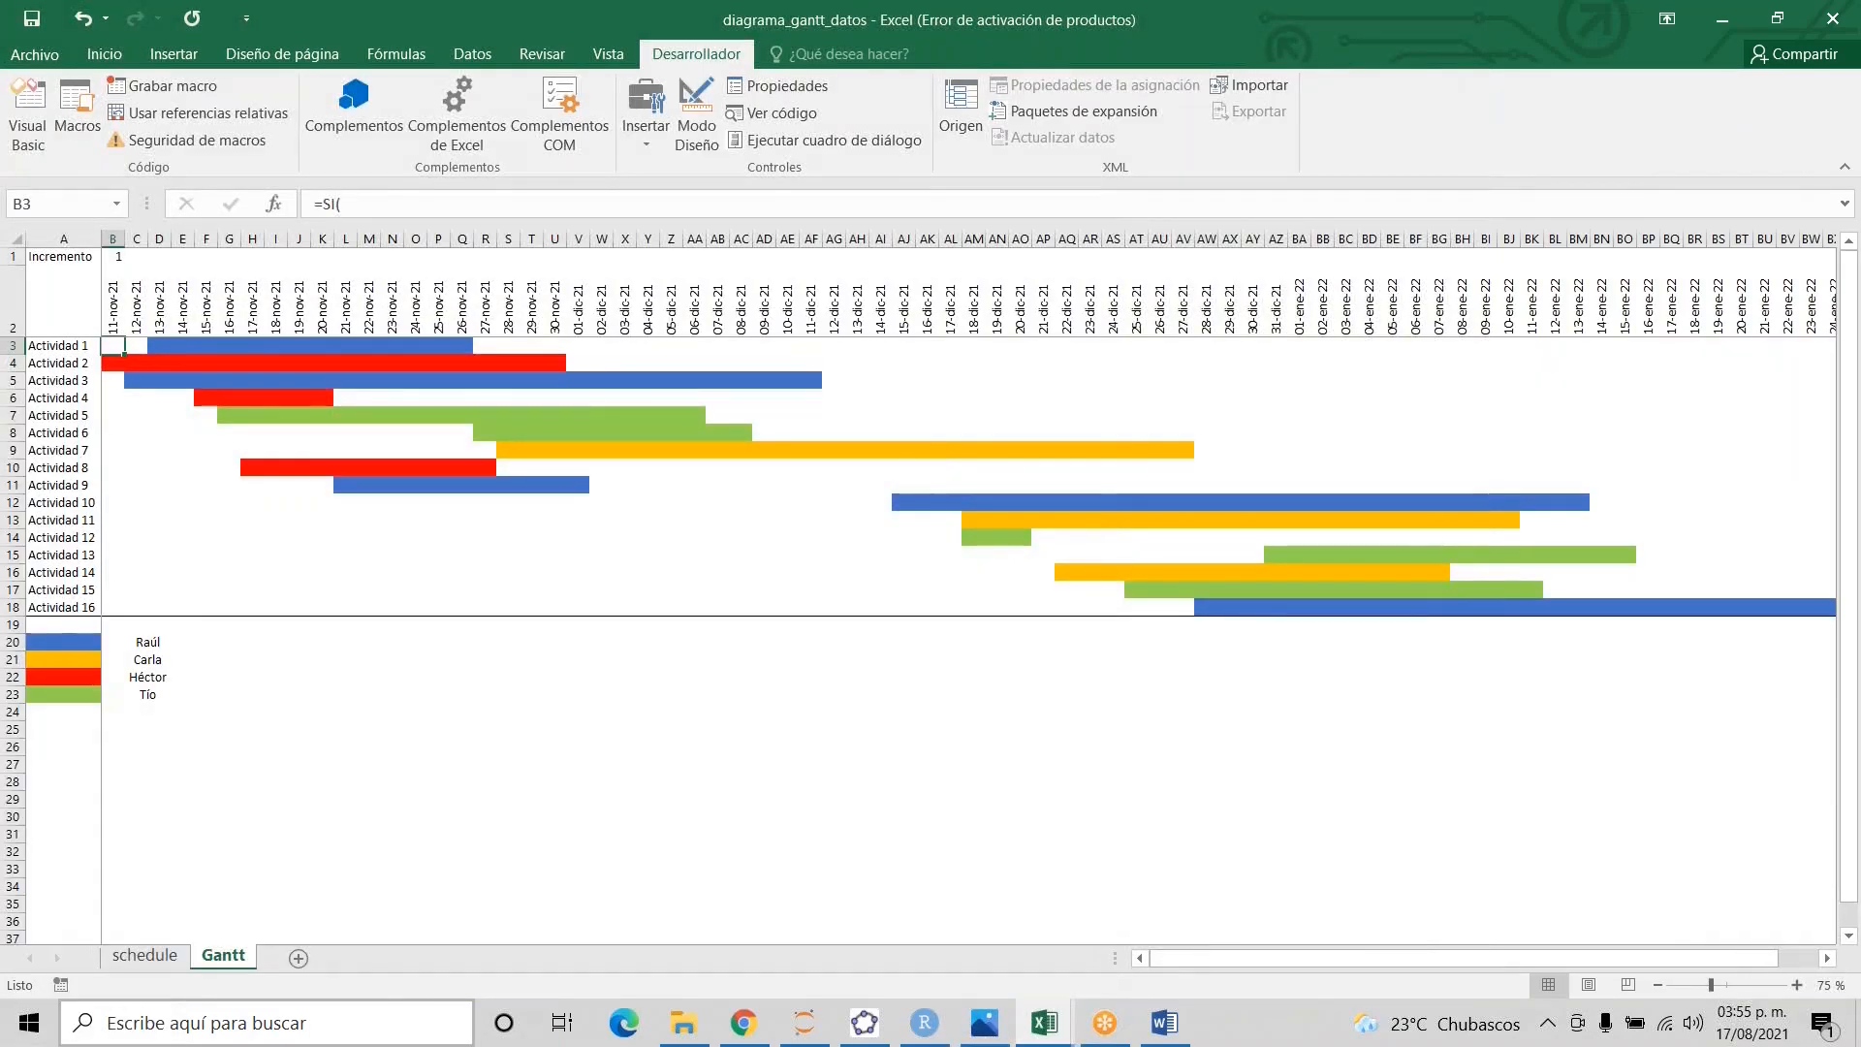
- Copy the whole activity table A1:D17 from the schedule sheet into the new workbook, starting at cell A1
key("ctrl+Page_Up")
key("ctrl+shift+Down")
key("ctrl+shift+Right")
key("ctrl+c")
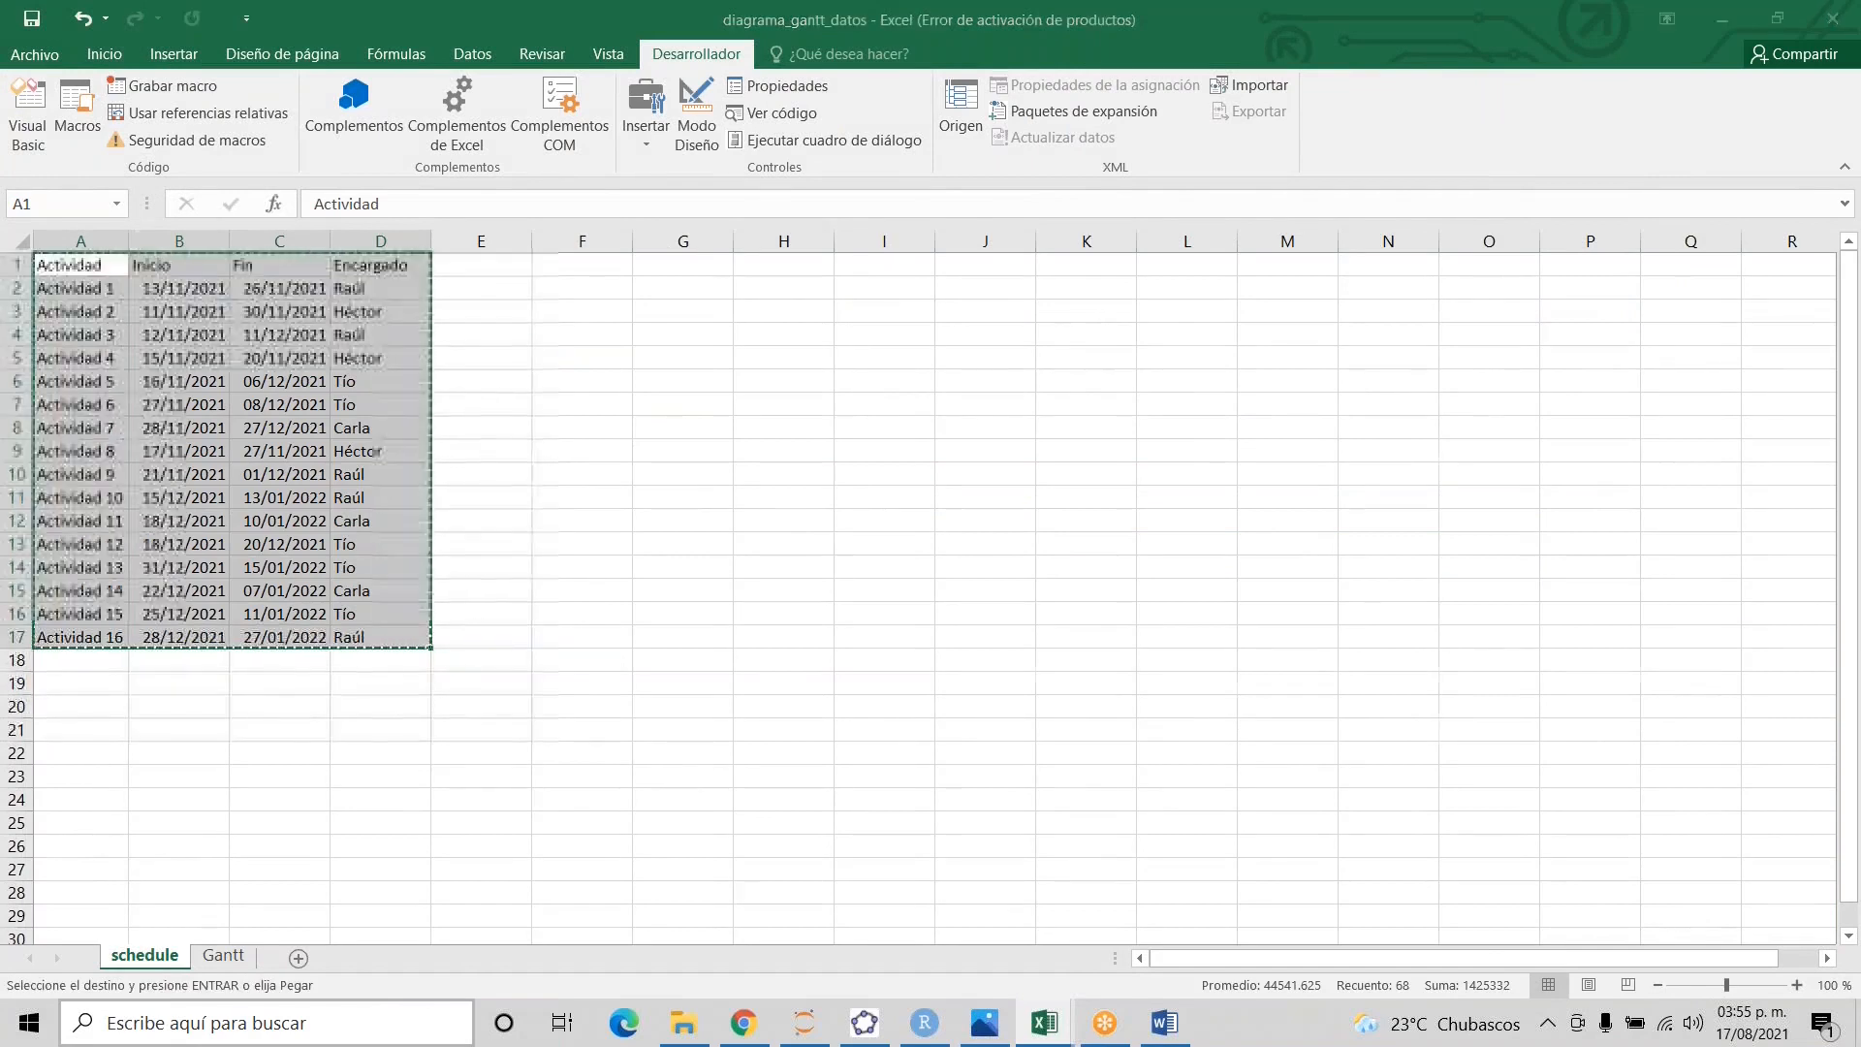
key("ctrl+Tab")
key("ctrl+v")
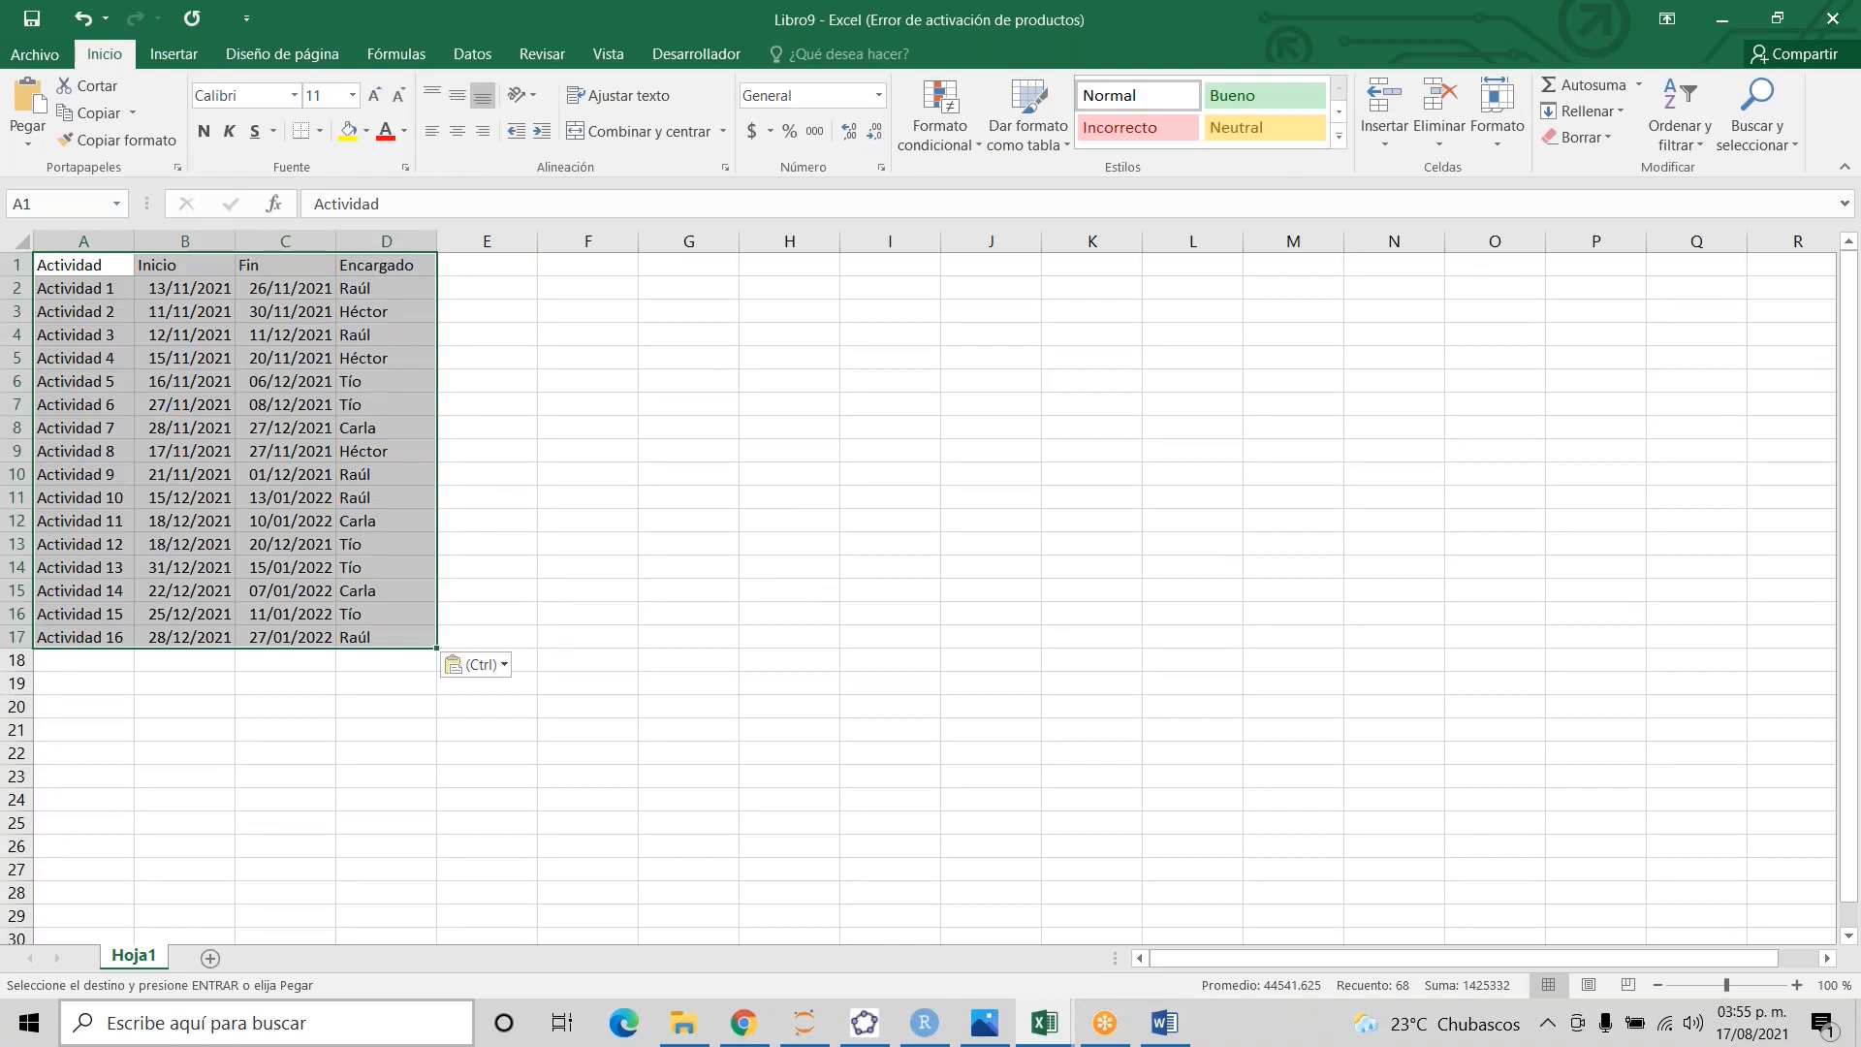
- Examine the Inicio dates in B2:B17 and the Fin dates in C2:C17 of the pasted table
key("Up")
key("Down")
key("Right")
key("ctrl+shift+Down")
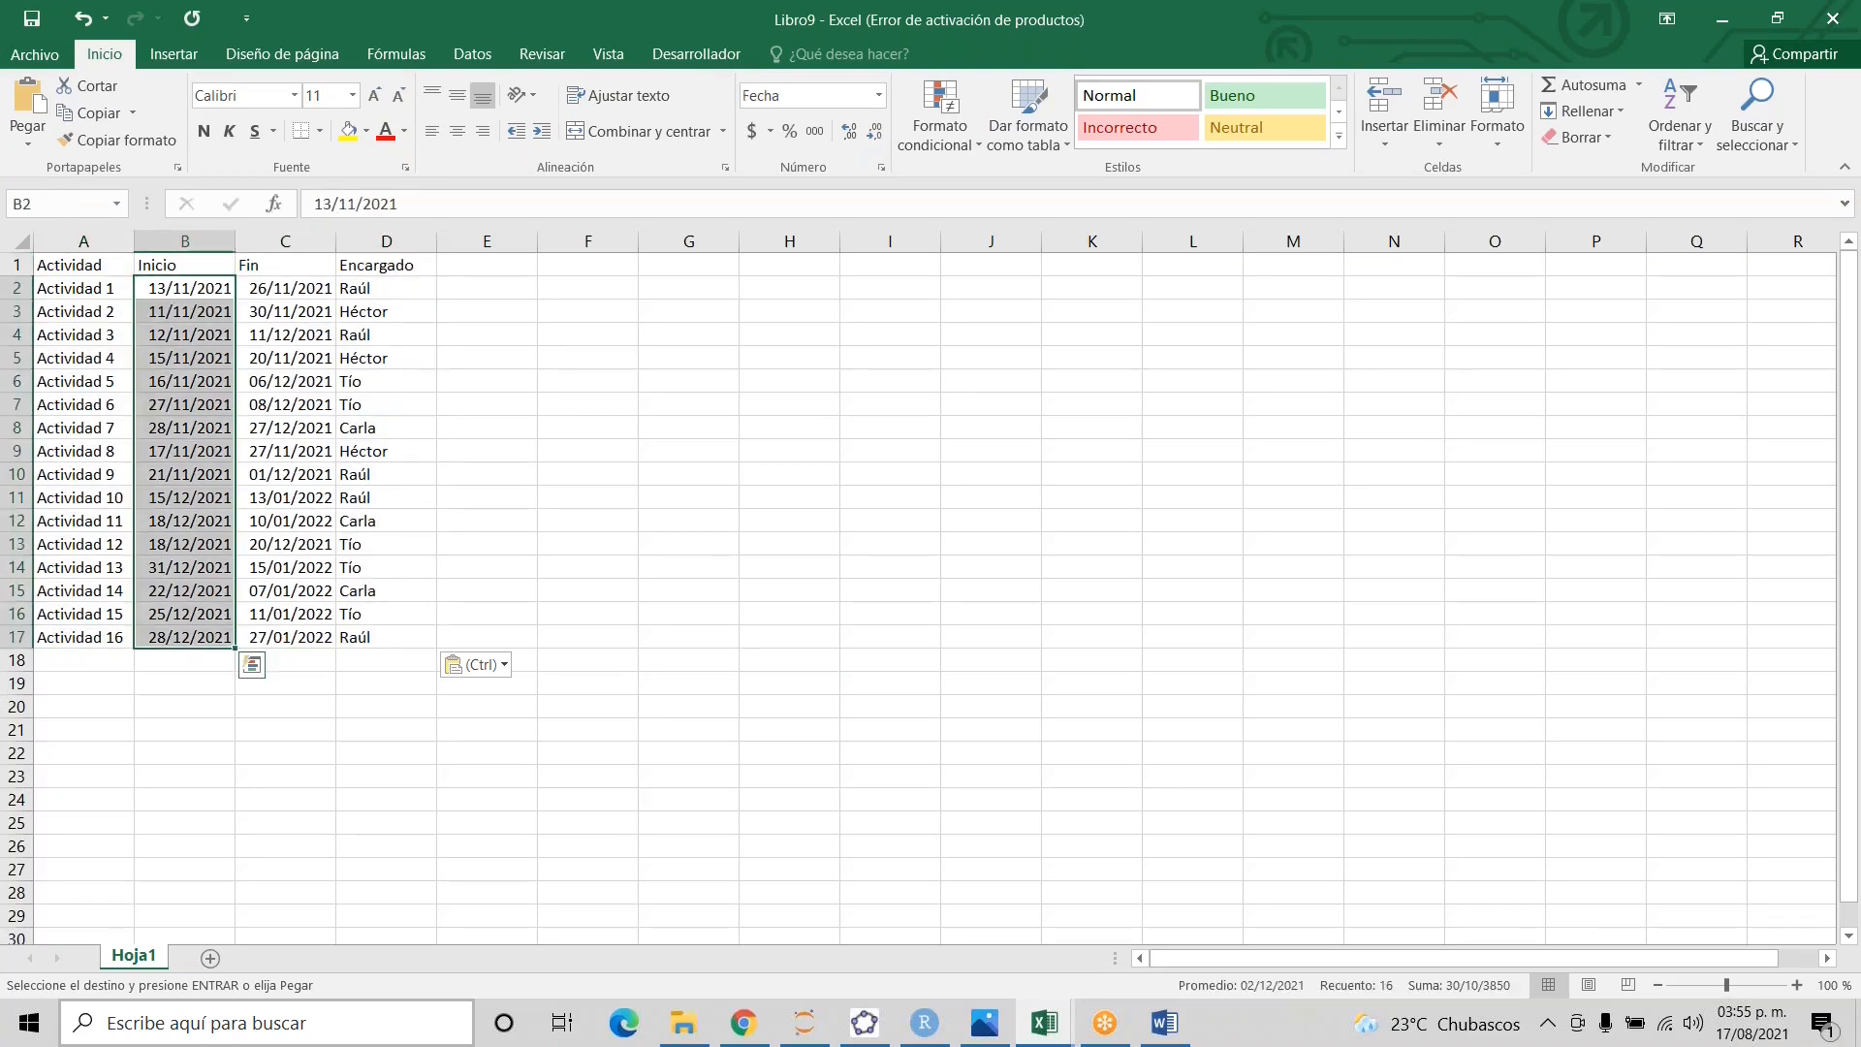
key("Right")
key("ctrl+shift+Down")
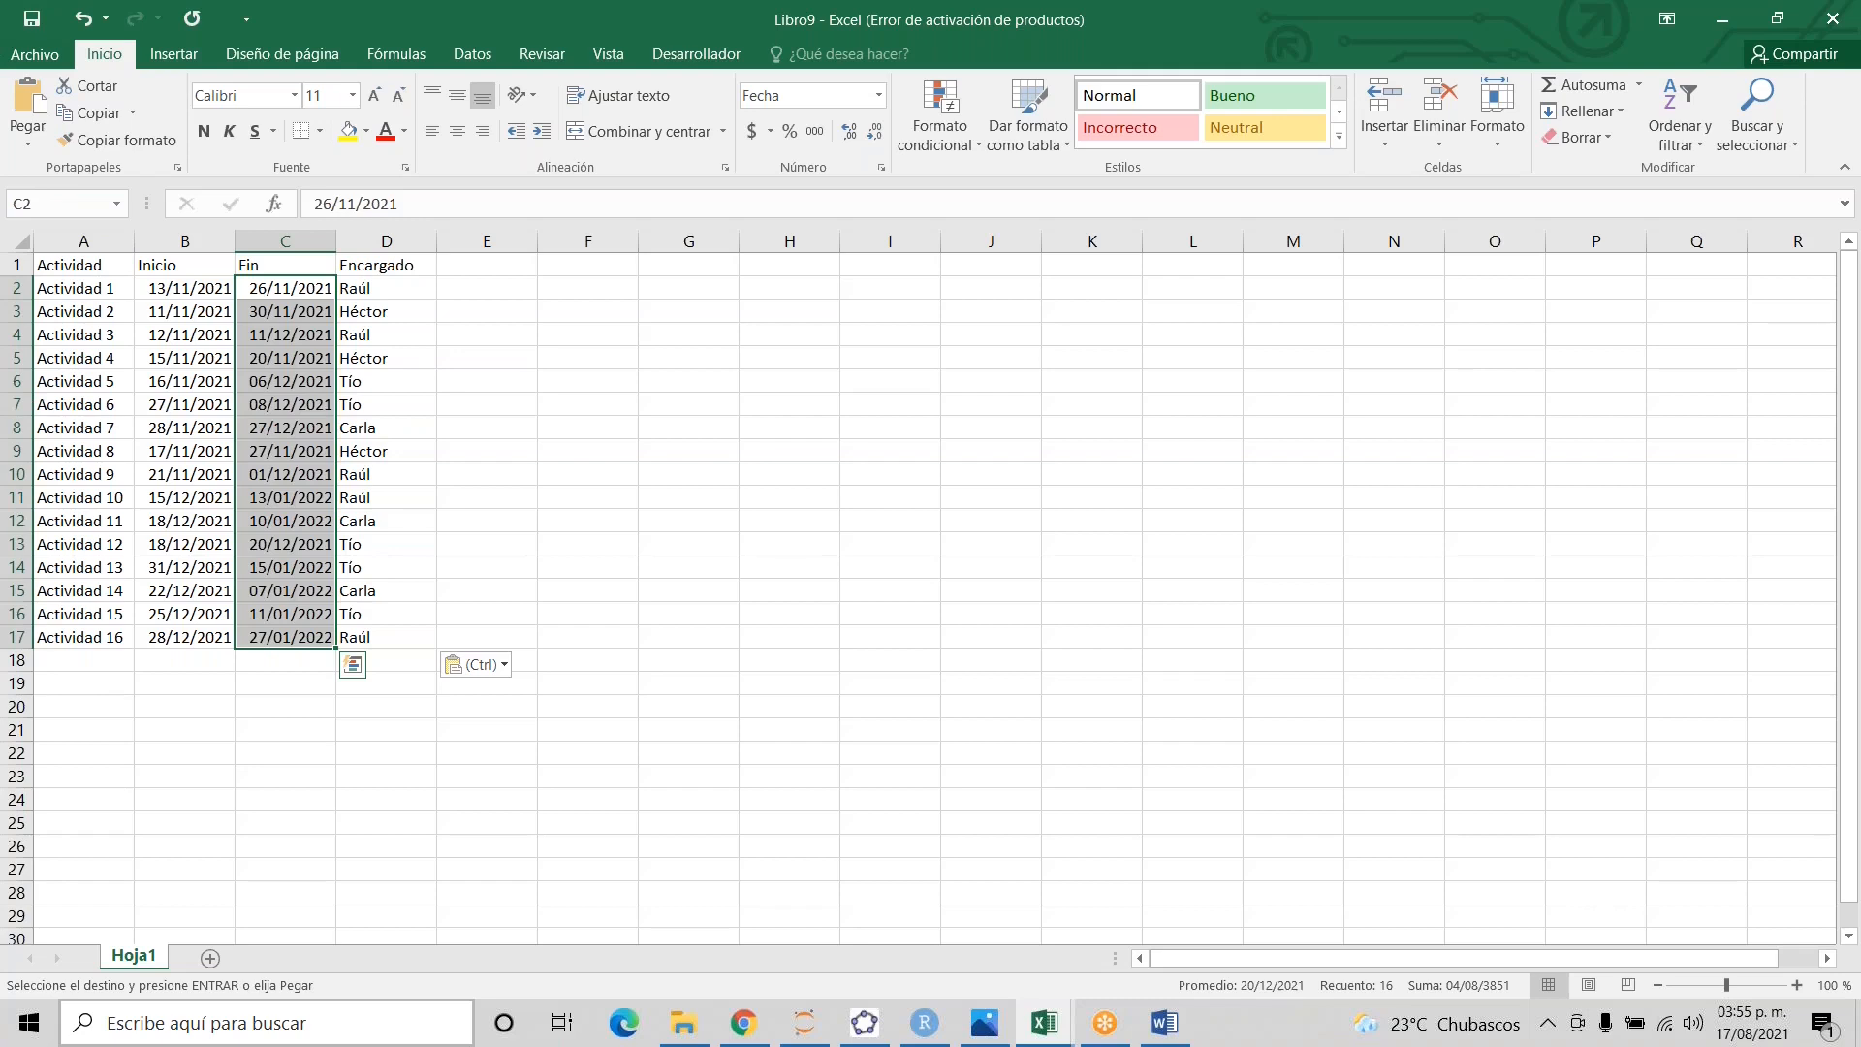
- Examine the first and last dates of the row 2 timeline on the Gantt sheet of diagrama_gantt_datos
key("alt+Tab")
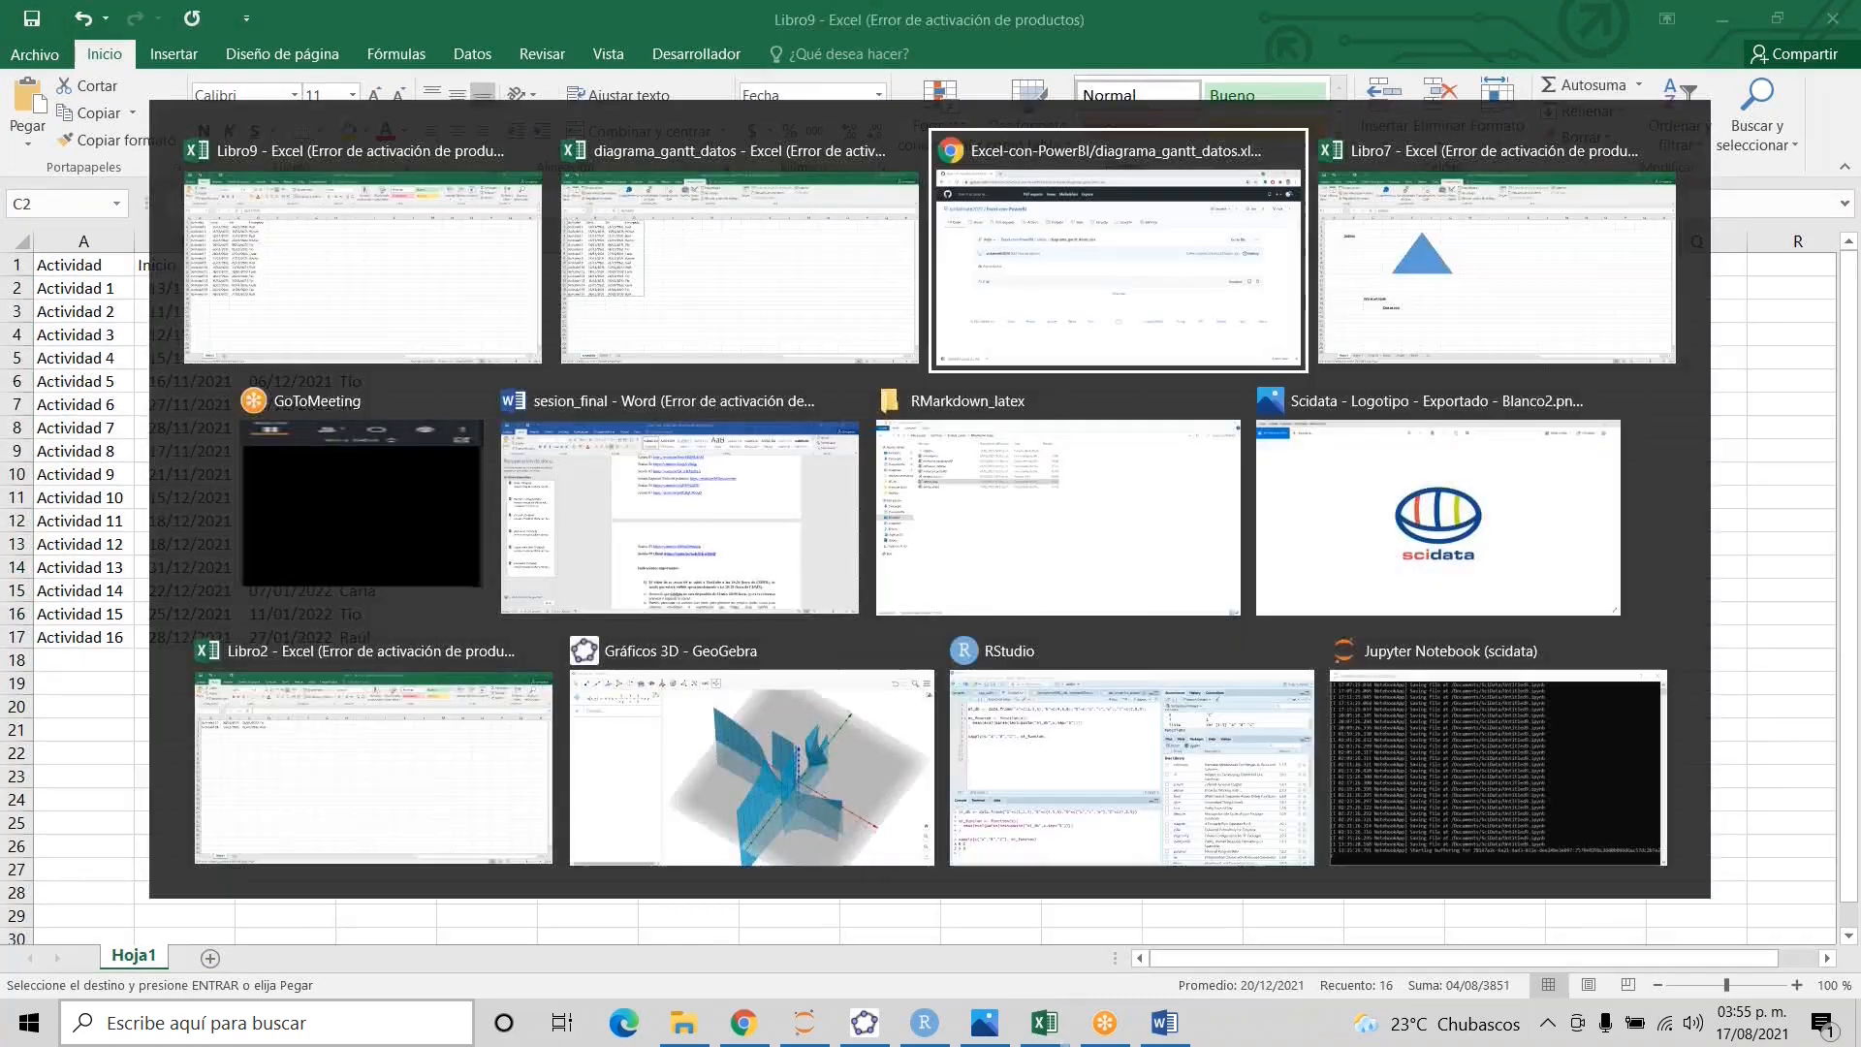
key("ctrl+Page_Down")
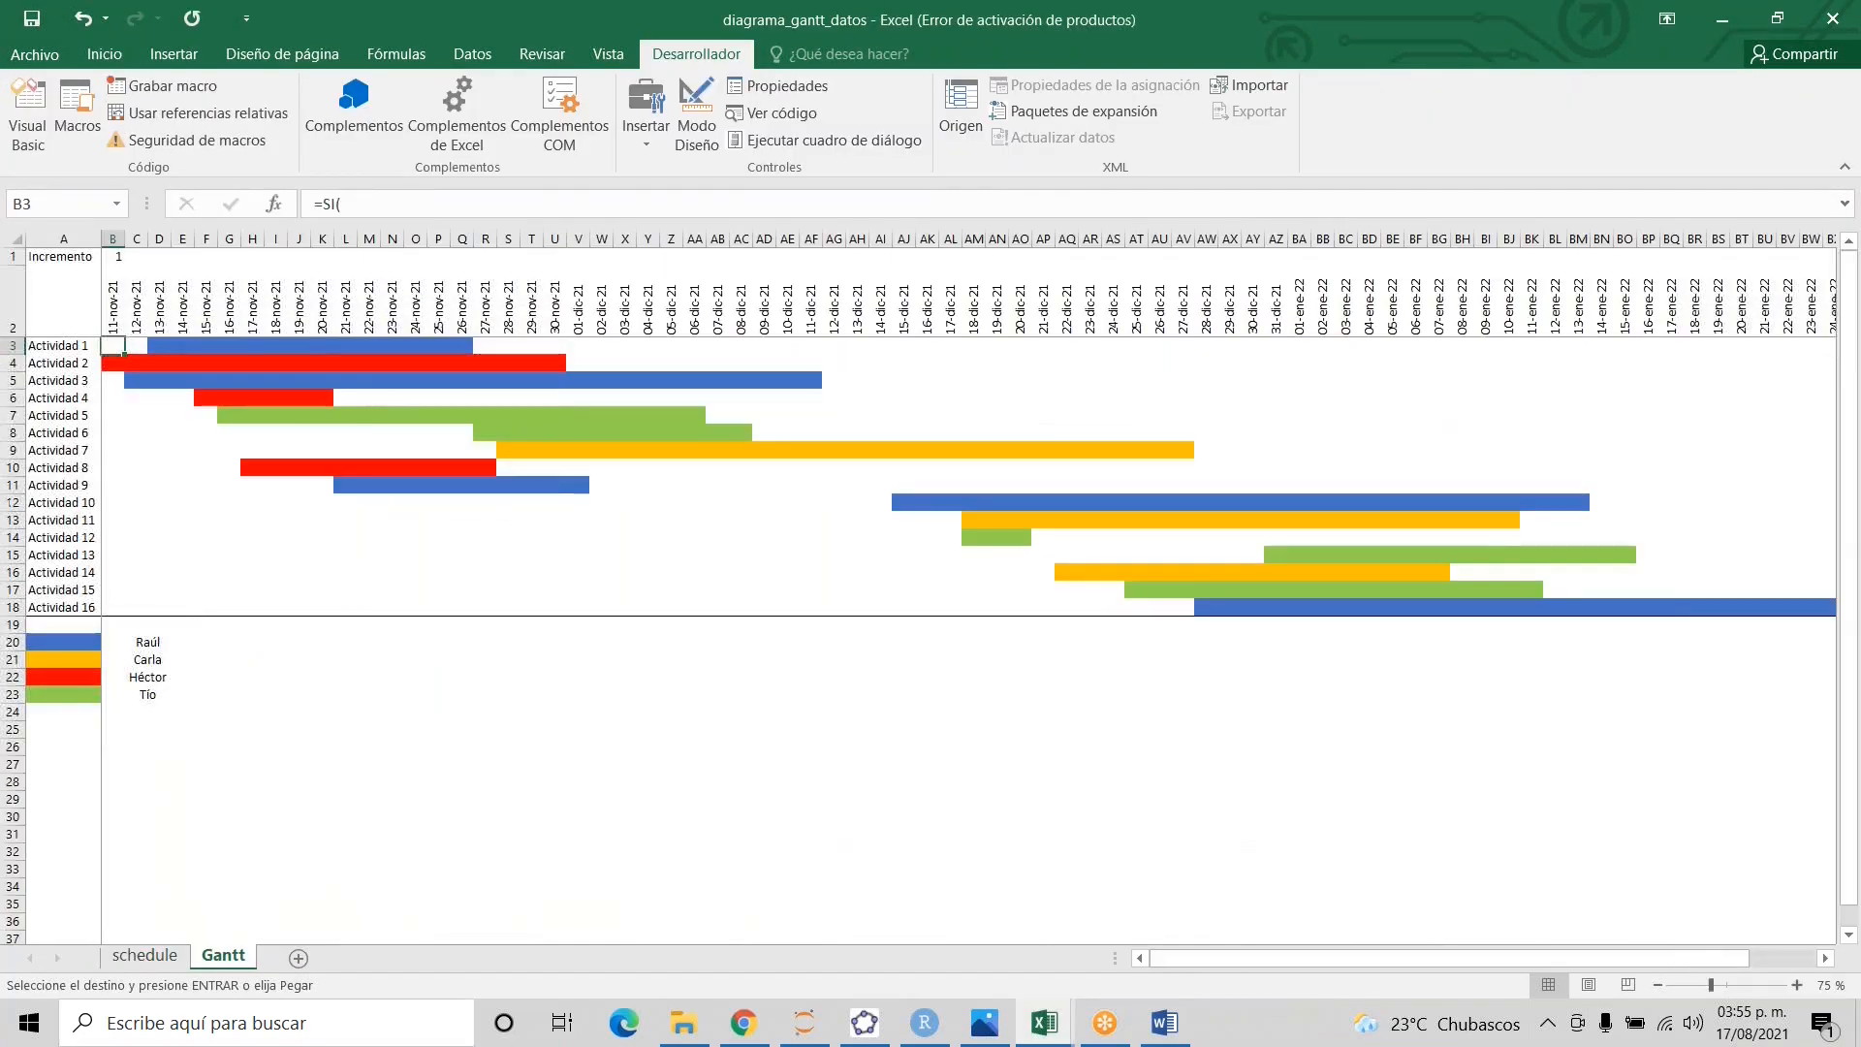
left_click(106, 303)
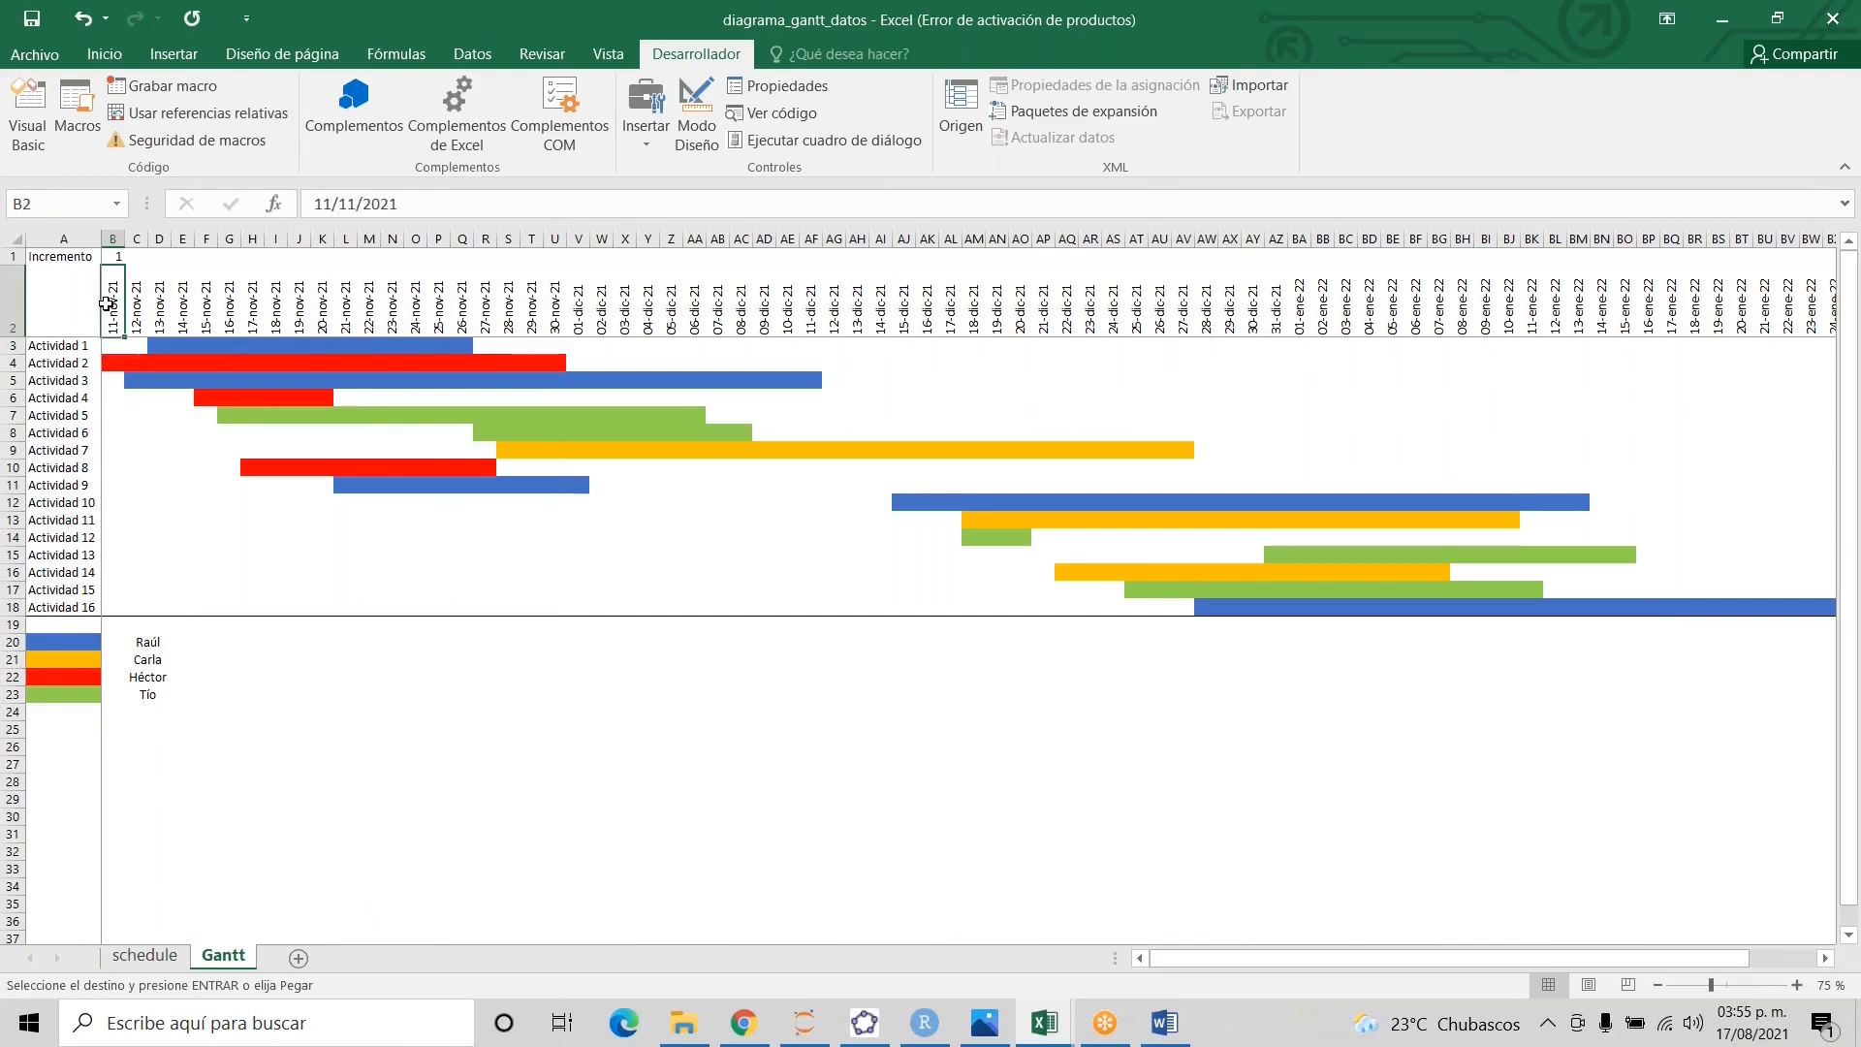
key("ctrl+Right")
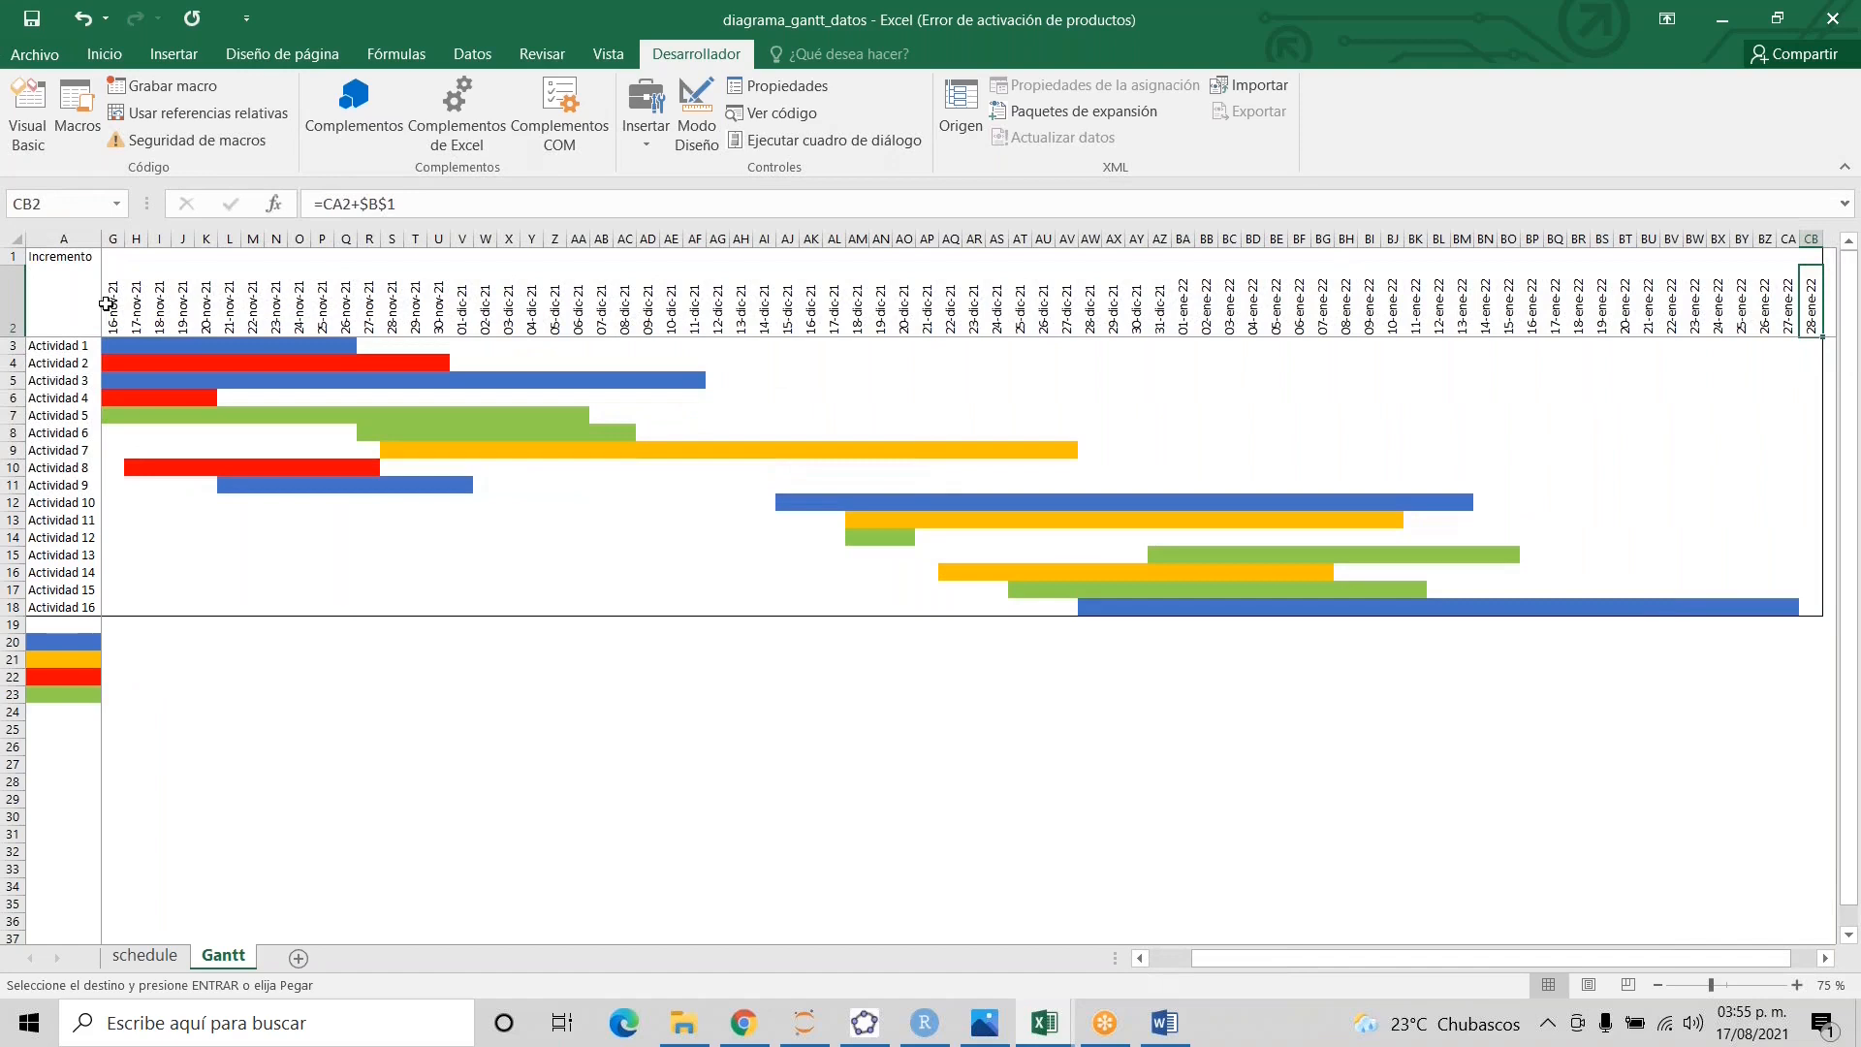
- Return to the new workbook and add a second blank sheet for the chart
key("alt+Tab")
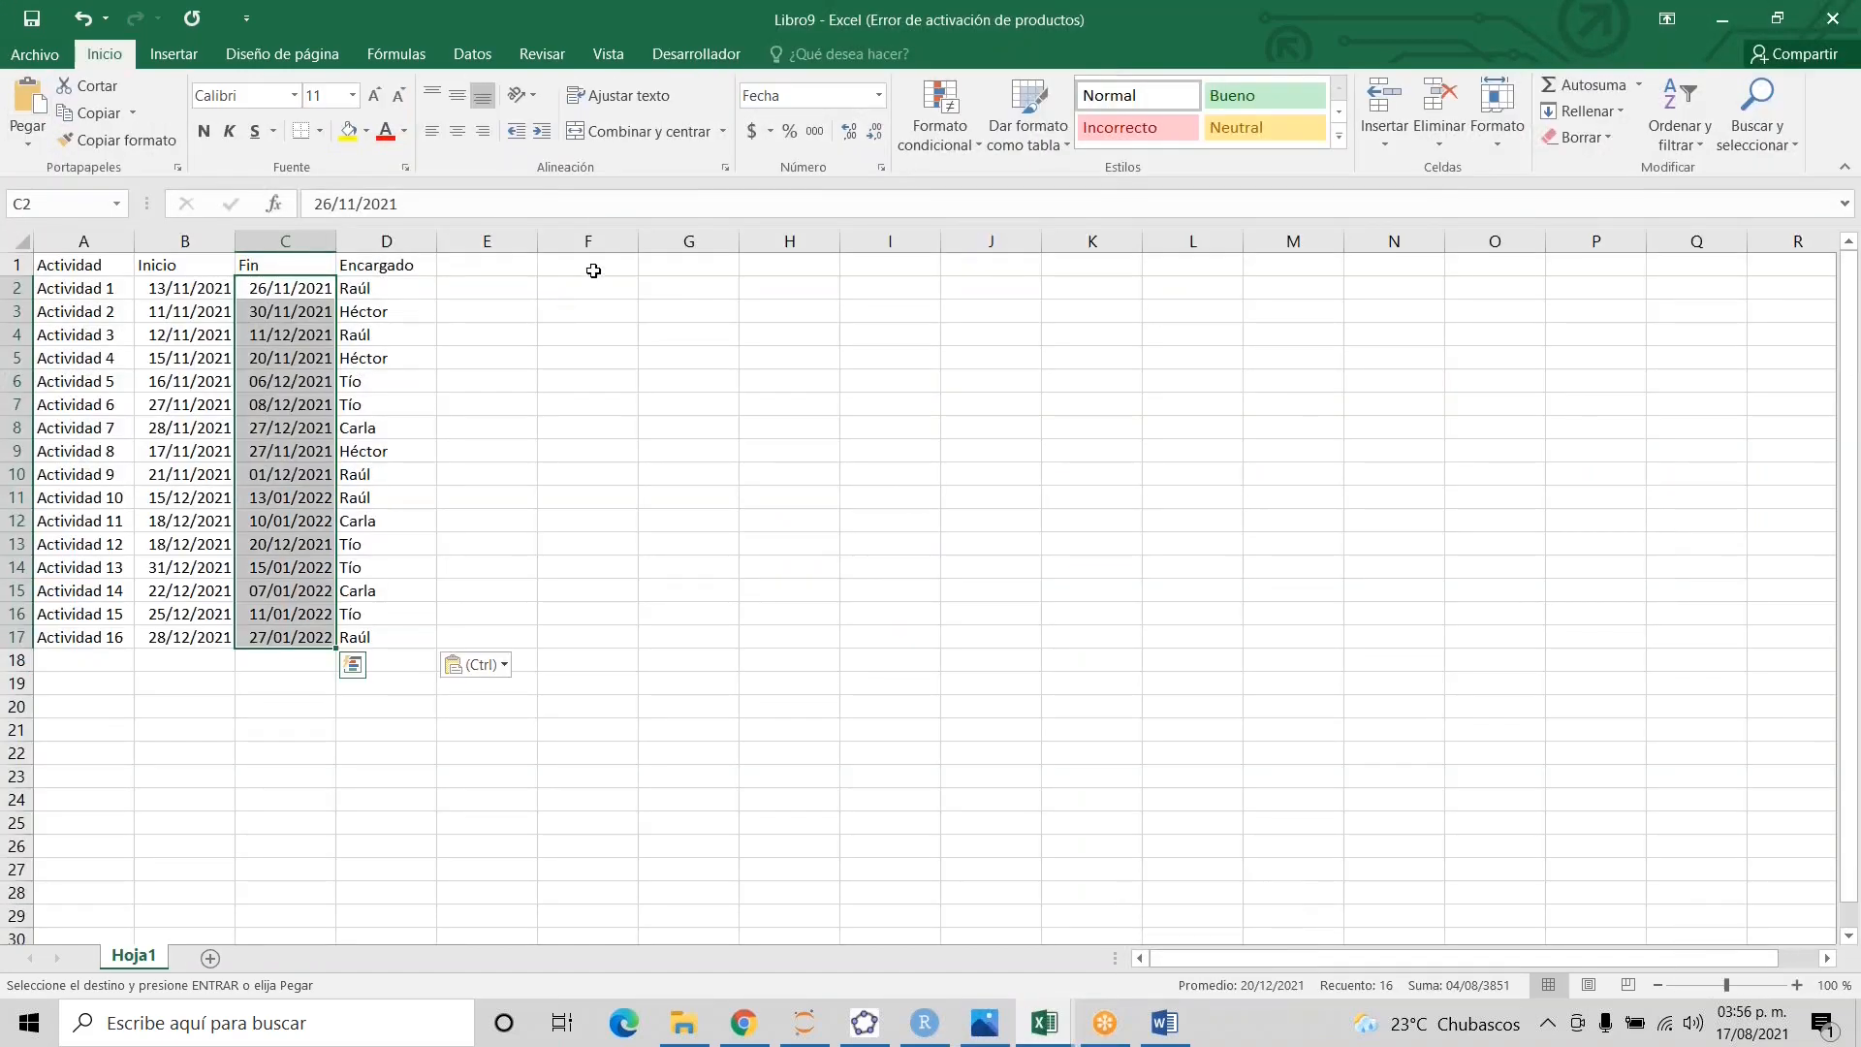
left_click(594, 270)
left_click(667, 281)
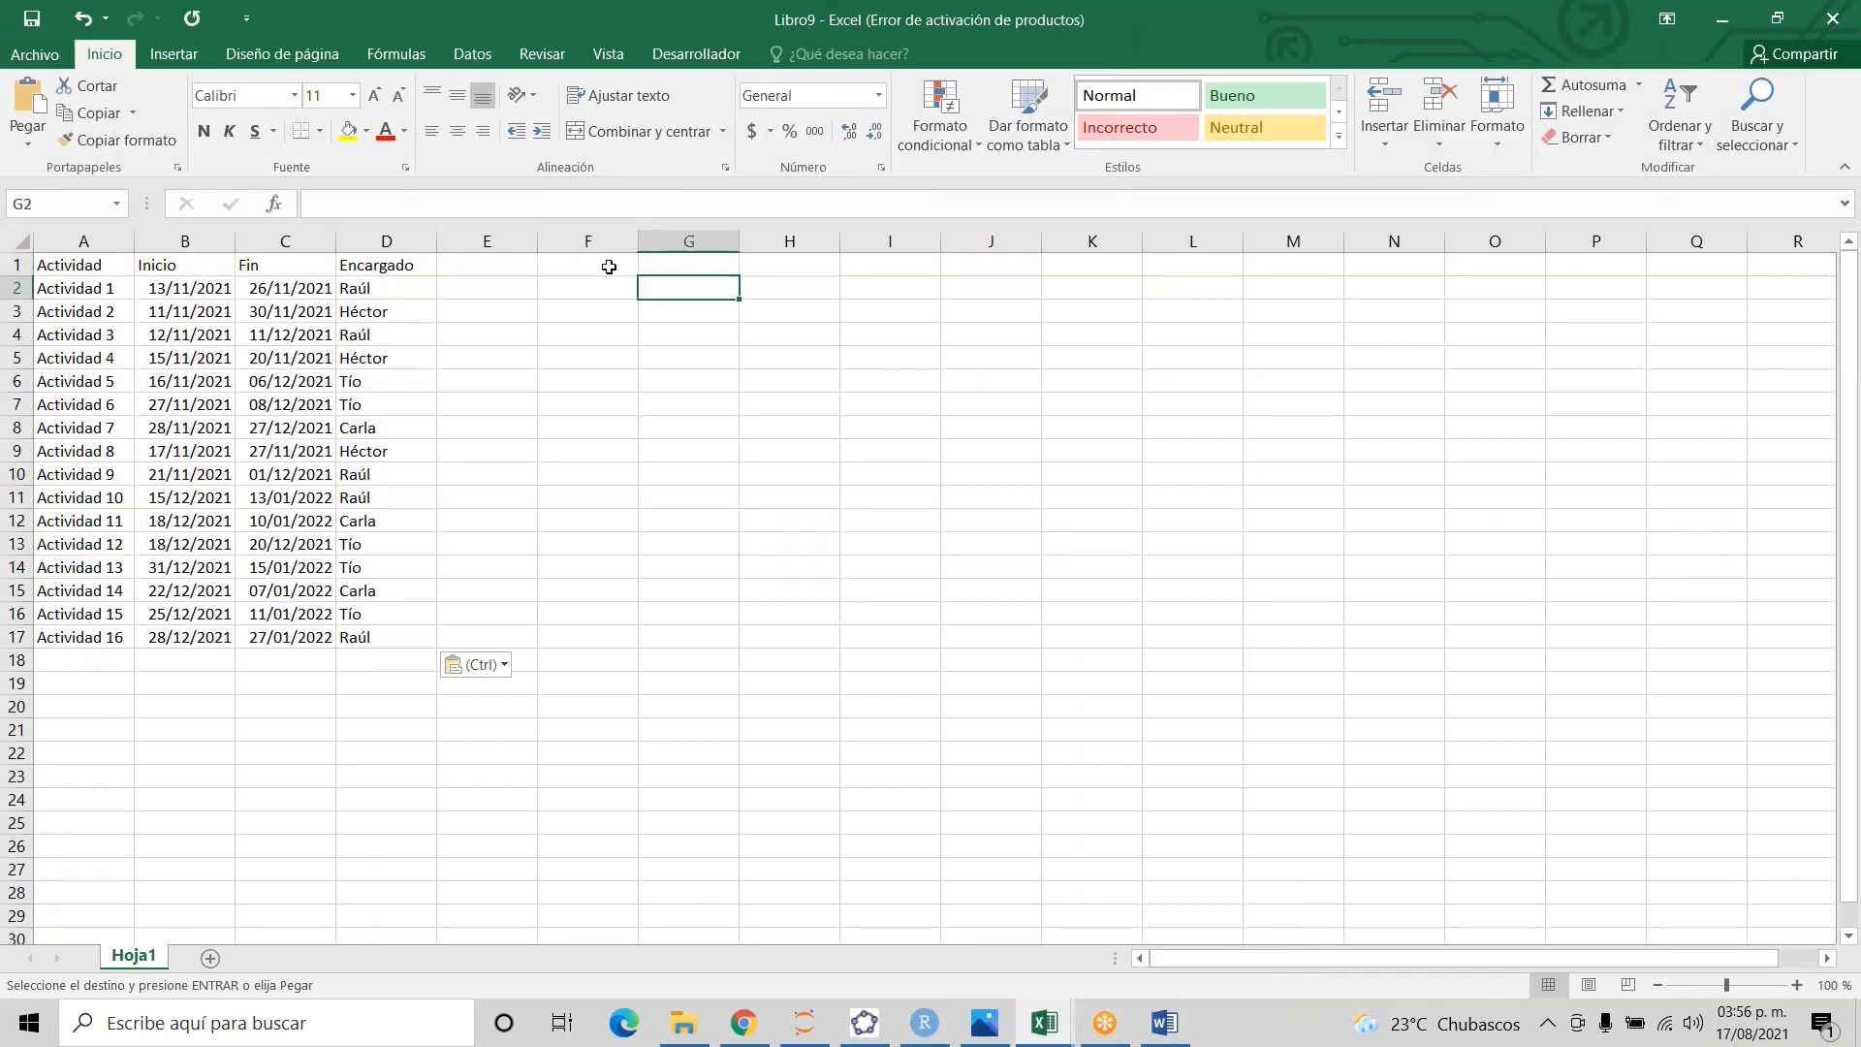
left_click(687, 265)
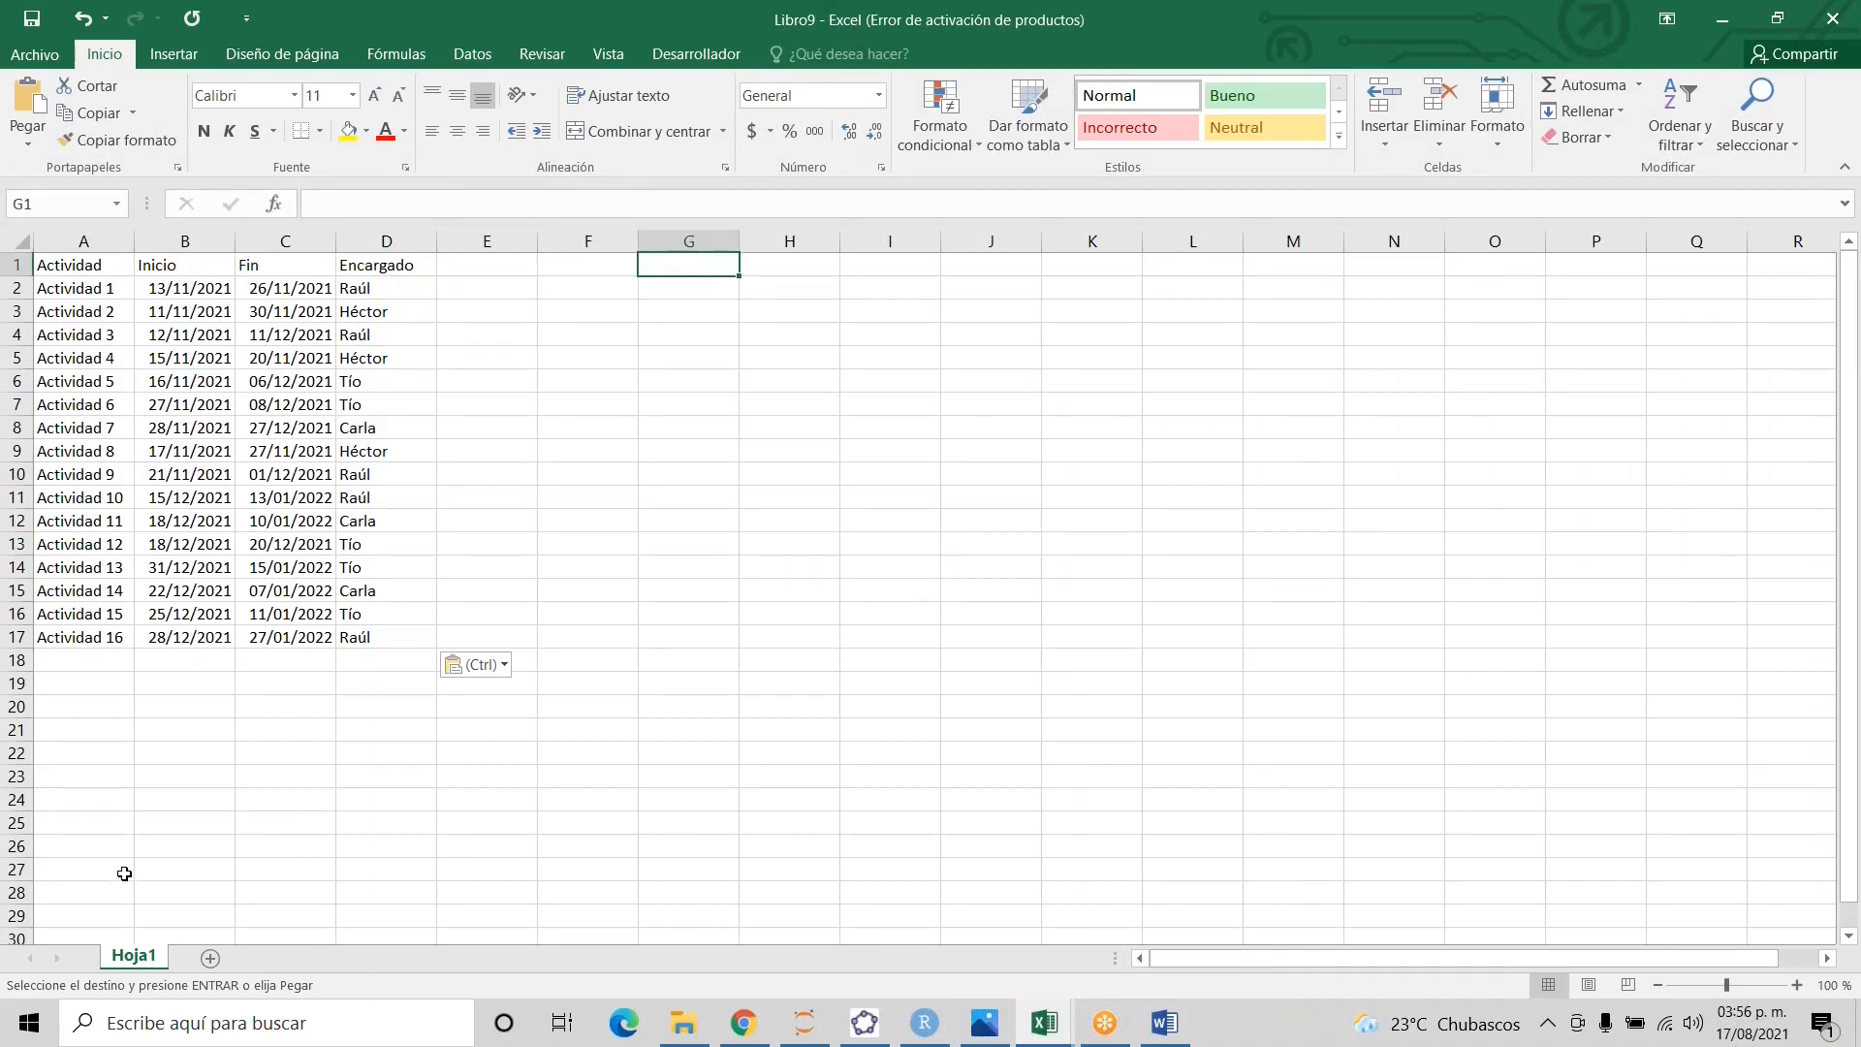
left_click(209, 958)
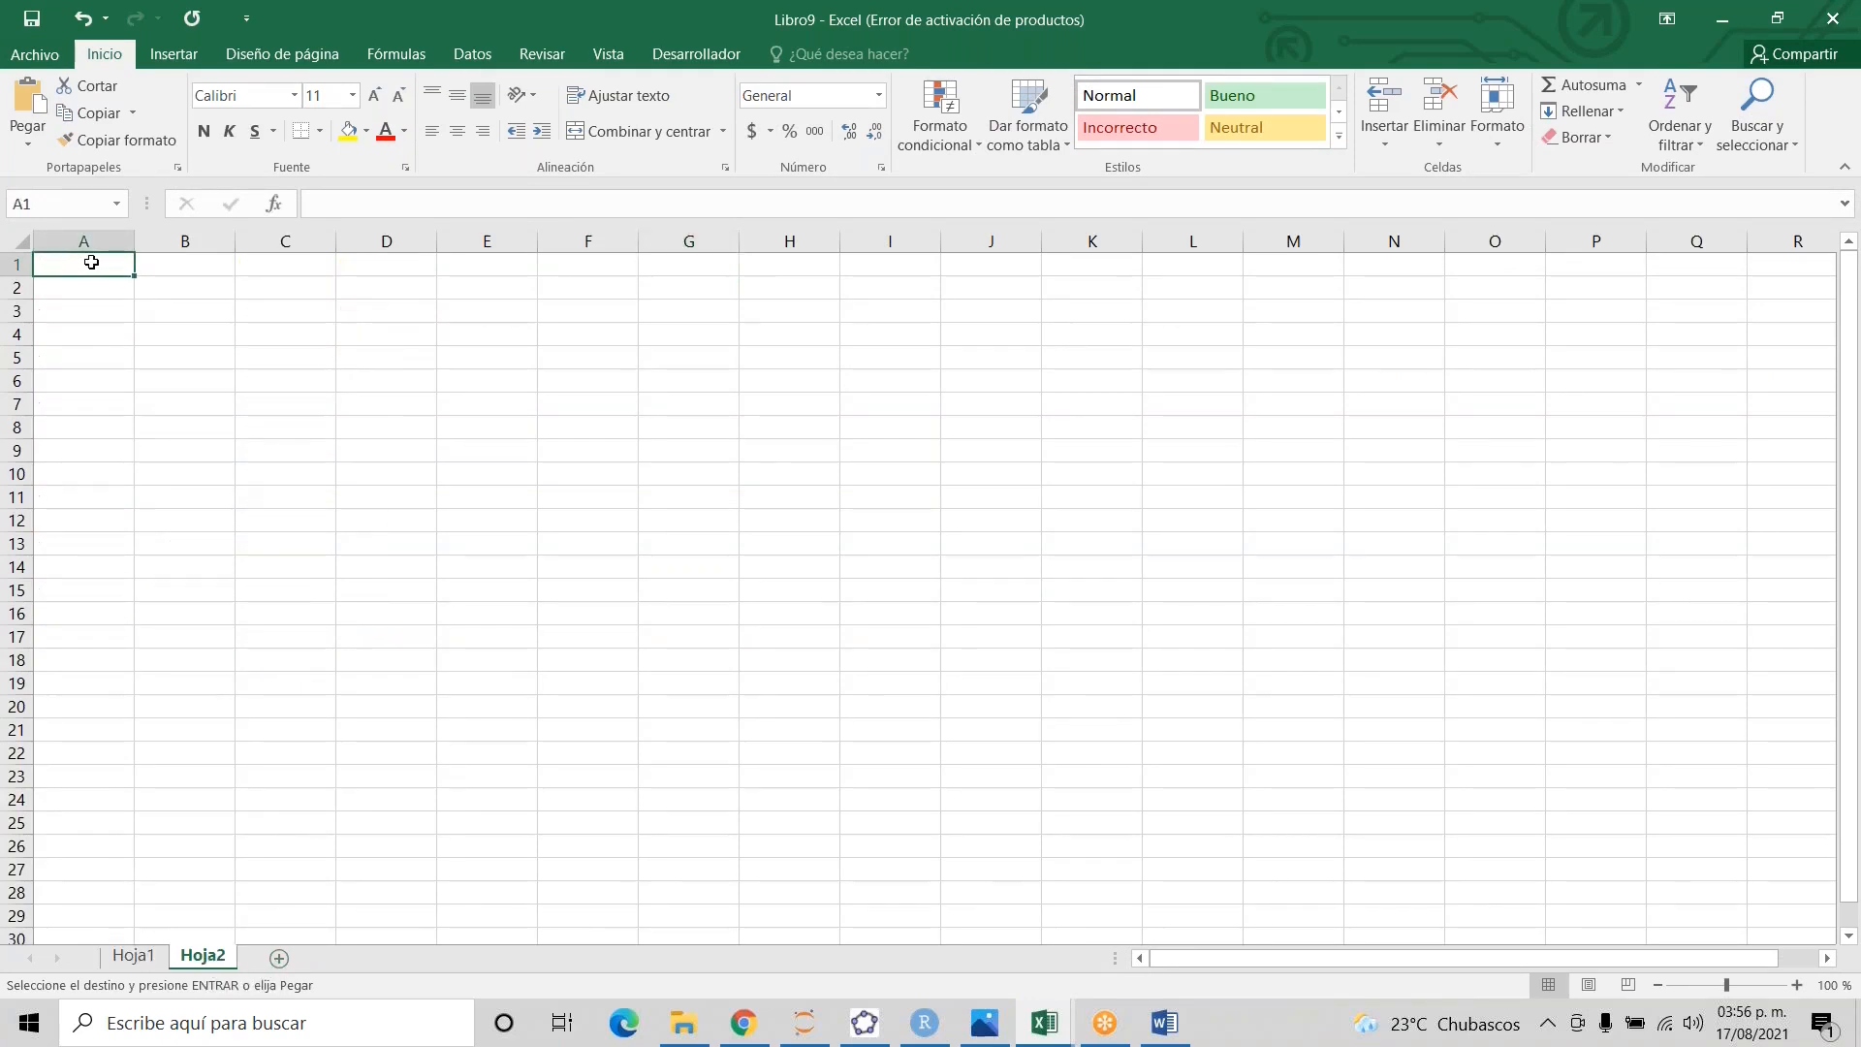
- Compare cells B1 and A3 of the new blank sheet with the layout of the finished Gantt sheet
left_click(155, 266)
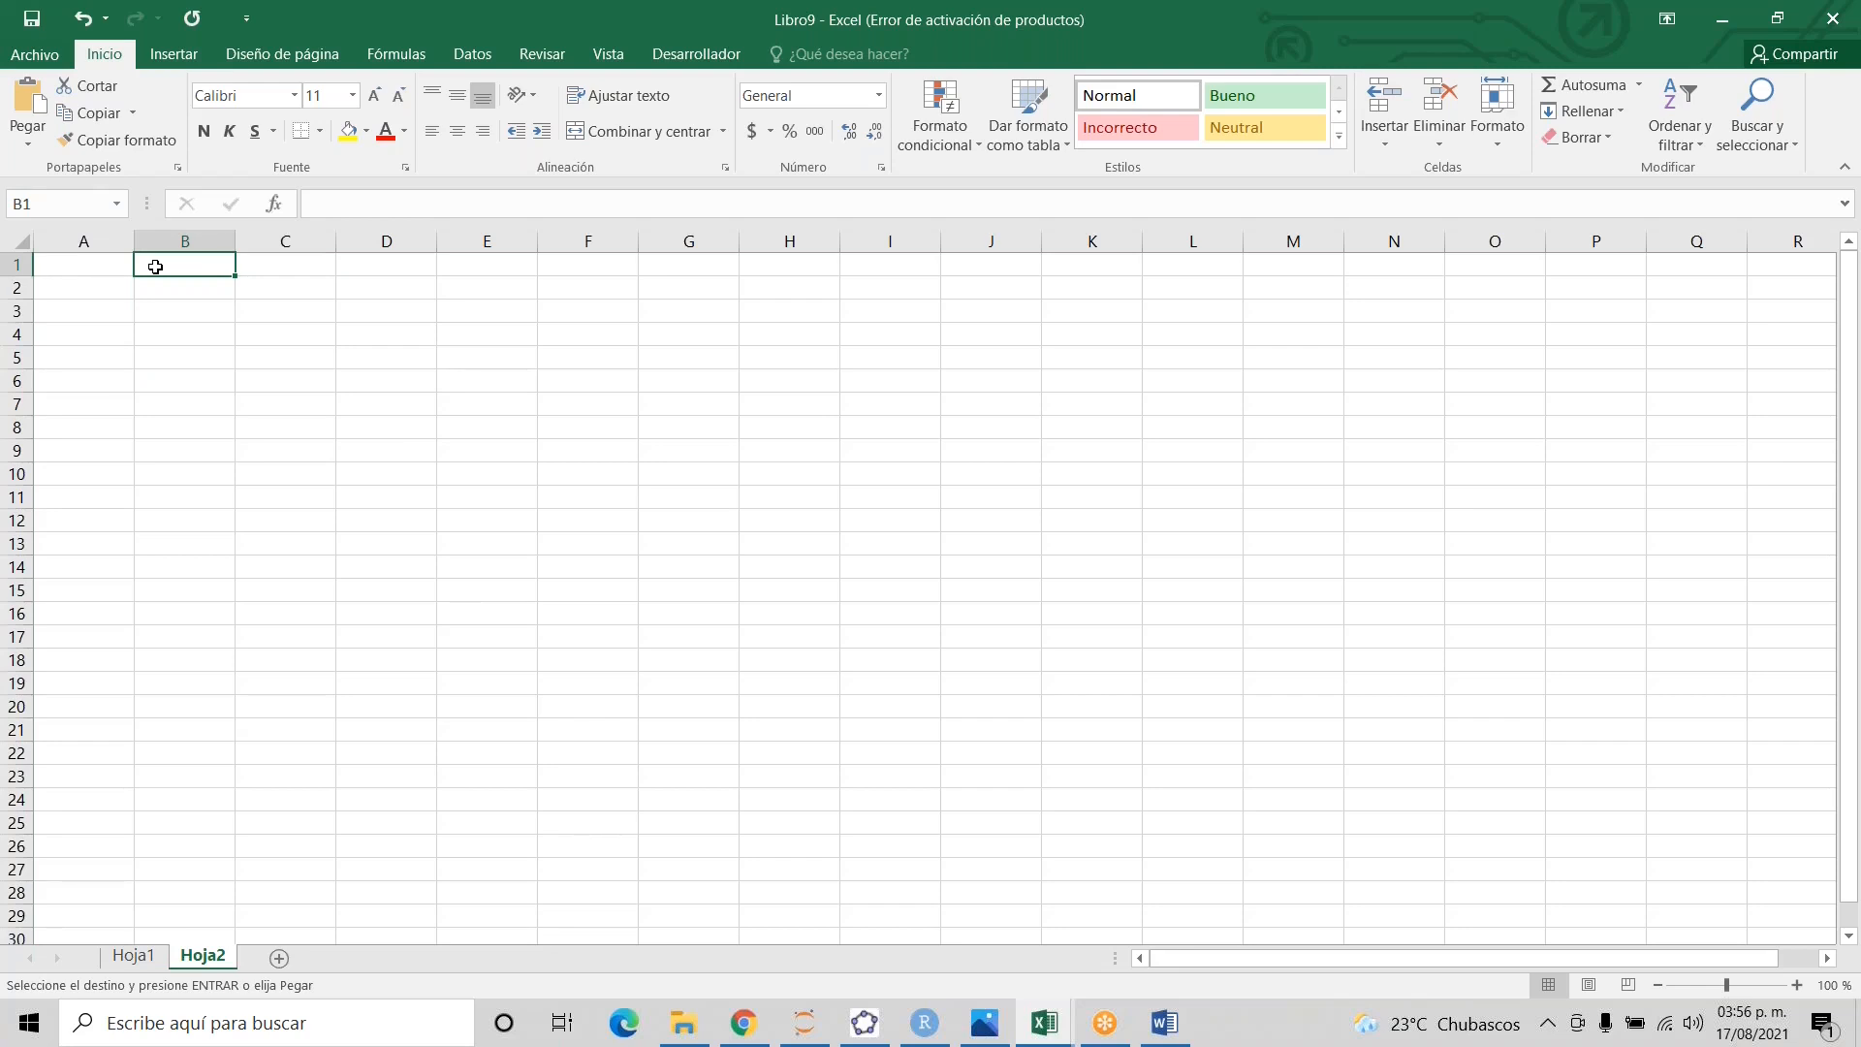
left_click(90, 311)
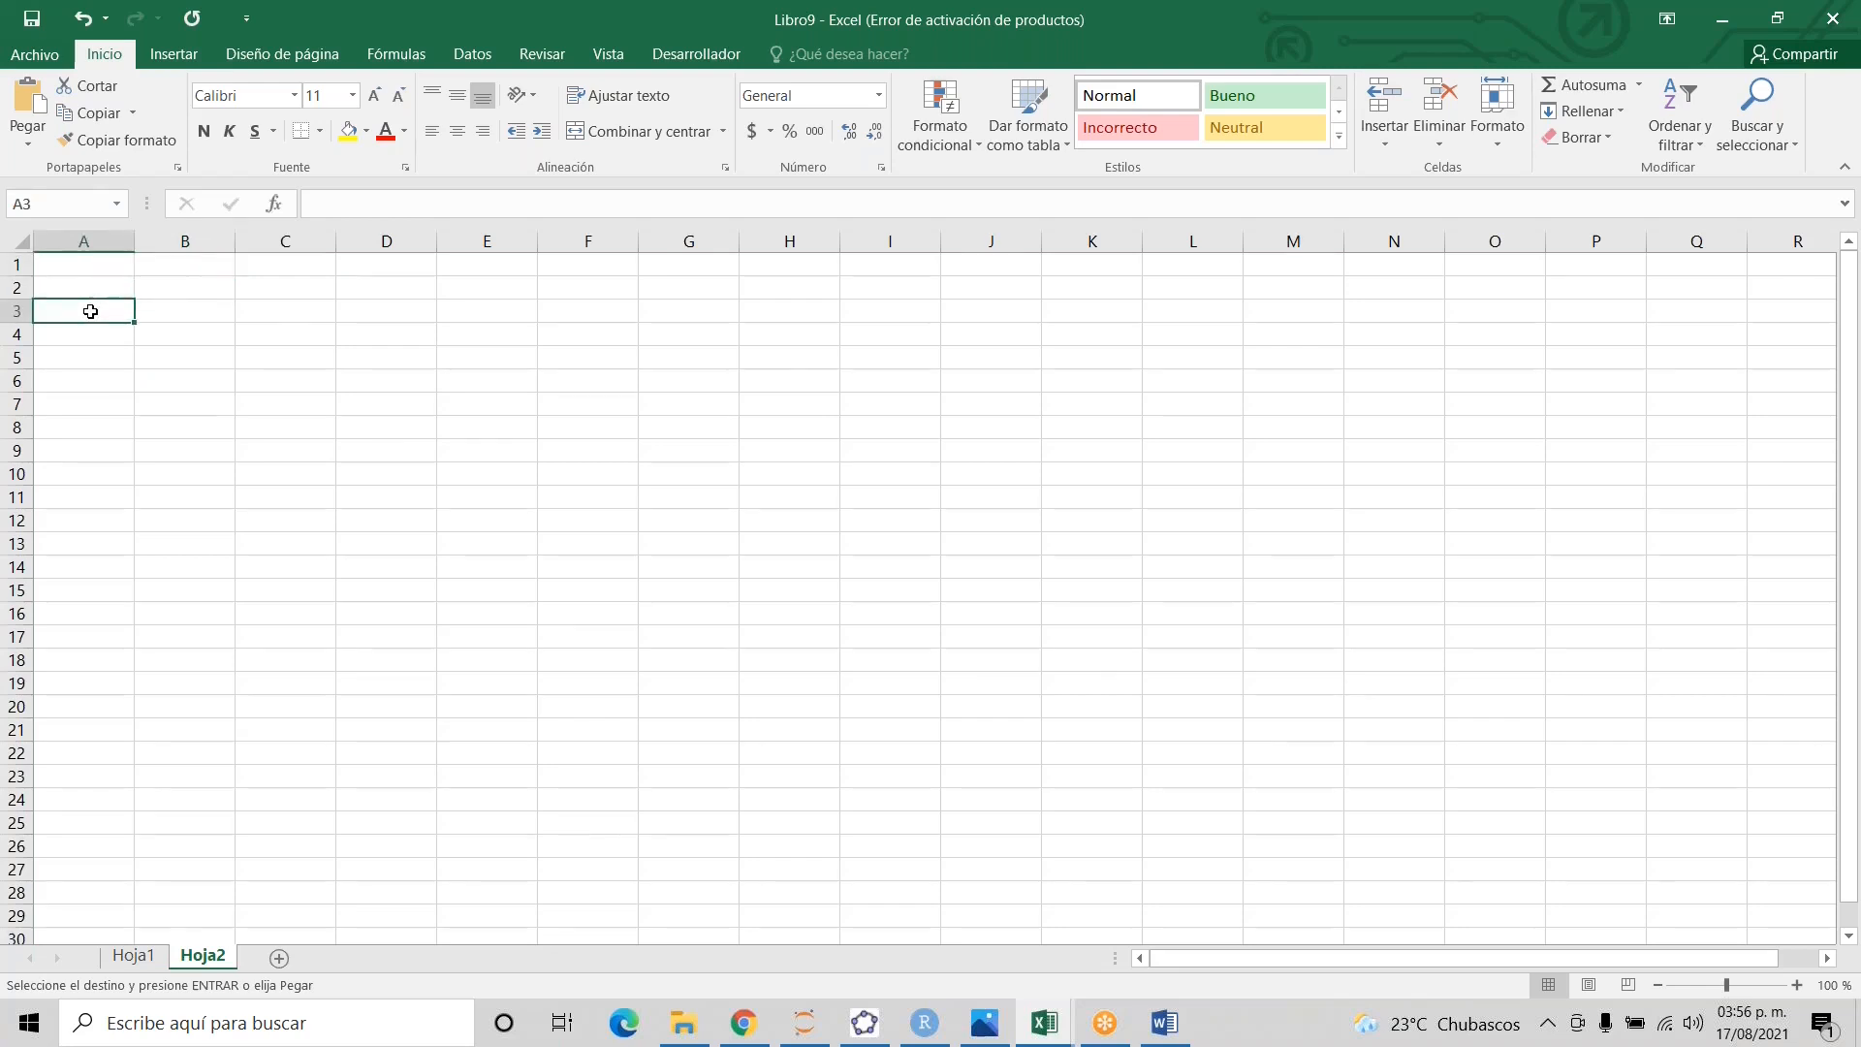
key("alt+Tab")
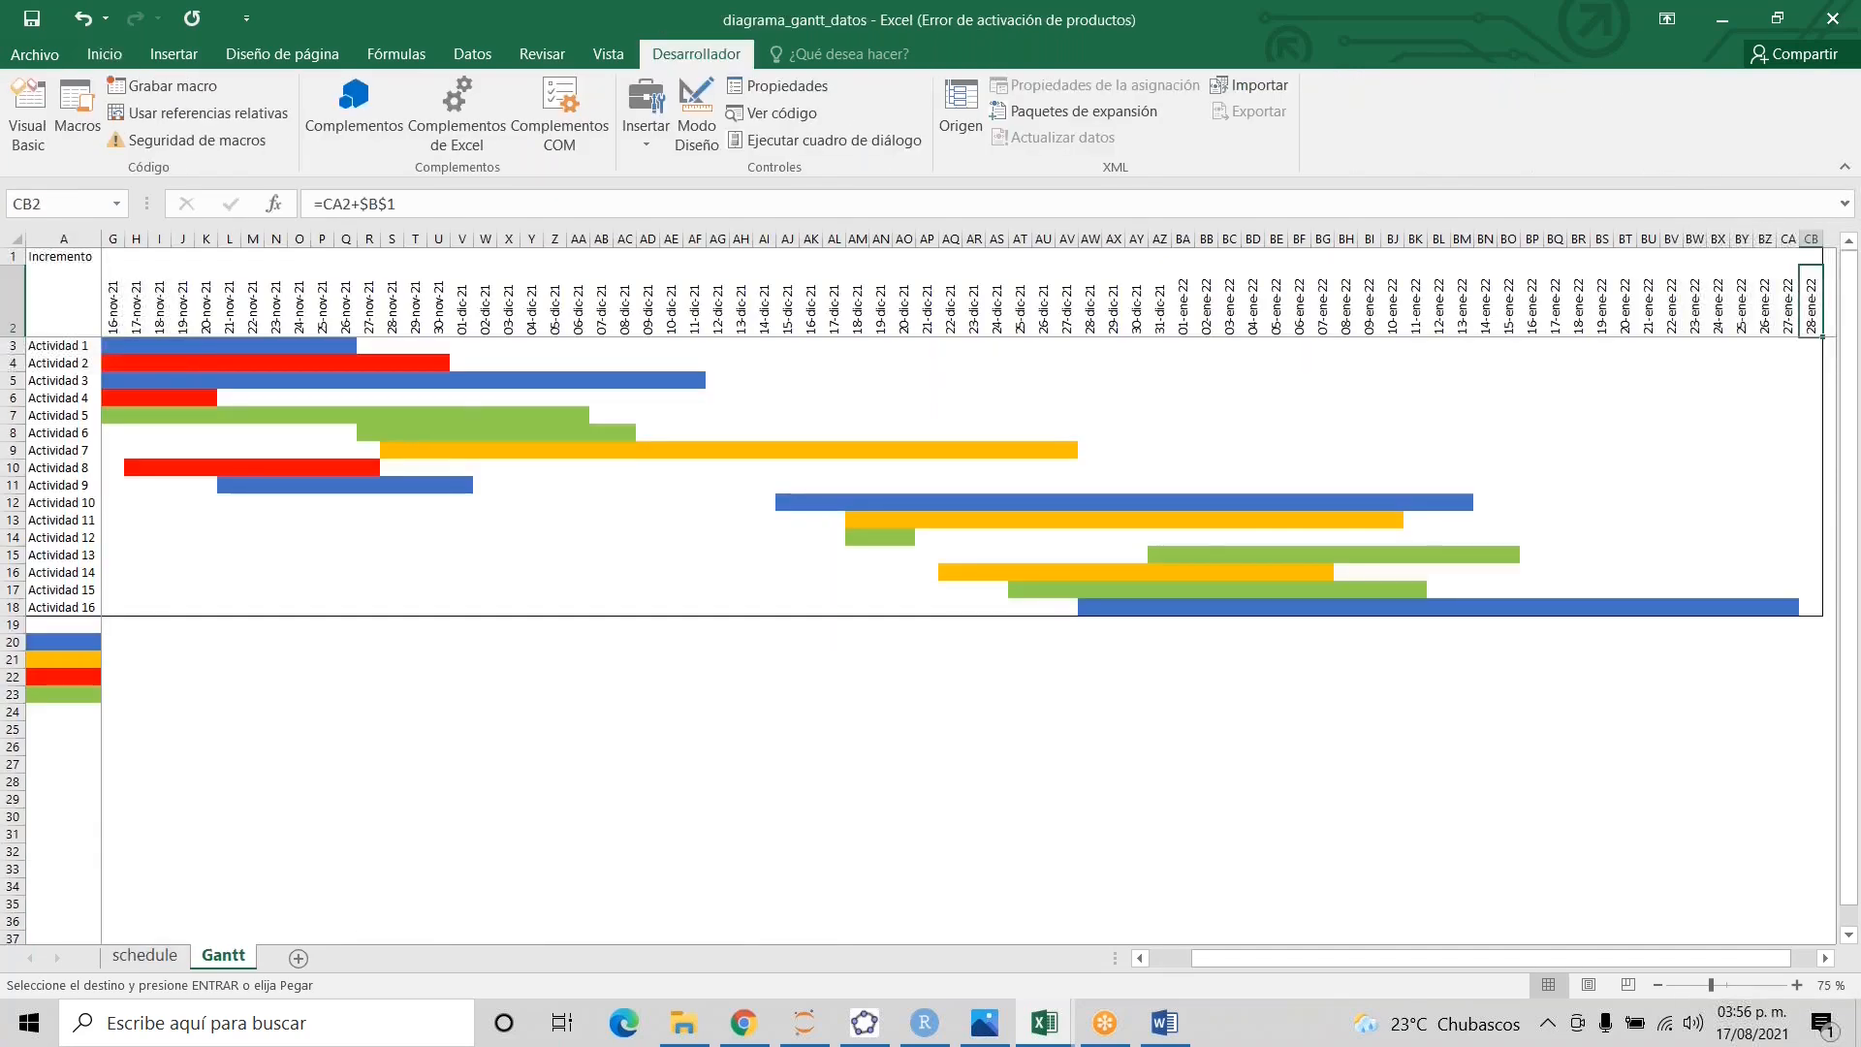
key("alt+Tab")
- Review the activity names in A2:A17 of Hoja1
key("ctrl+Page_Up")
key("Left")
key("Left")
key("Left")
key("Left")
key("Left")
key("Left")
key("Down")
key("ctrl+shift+Down")
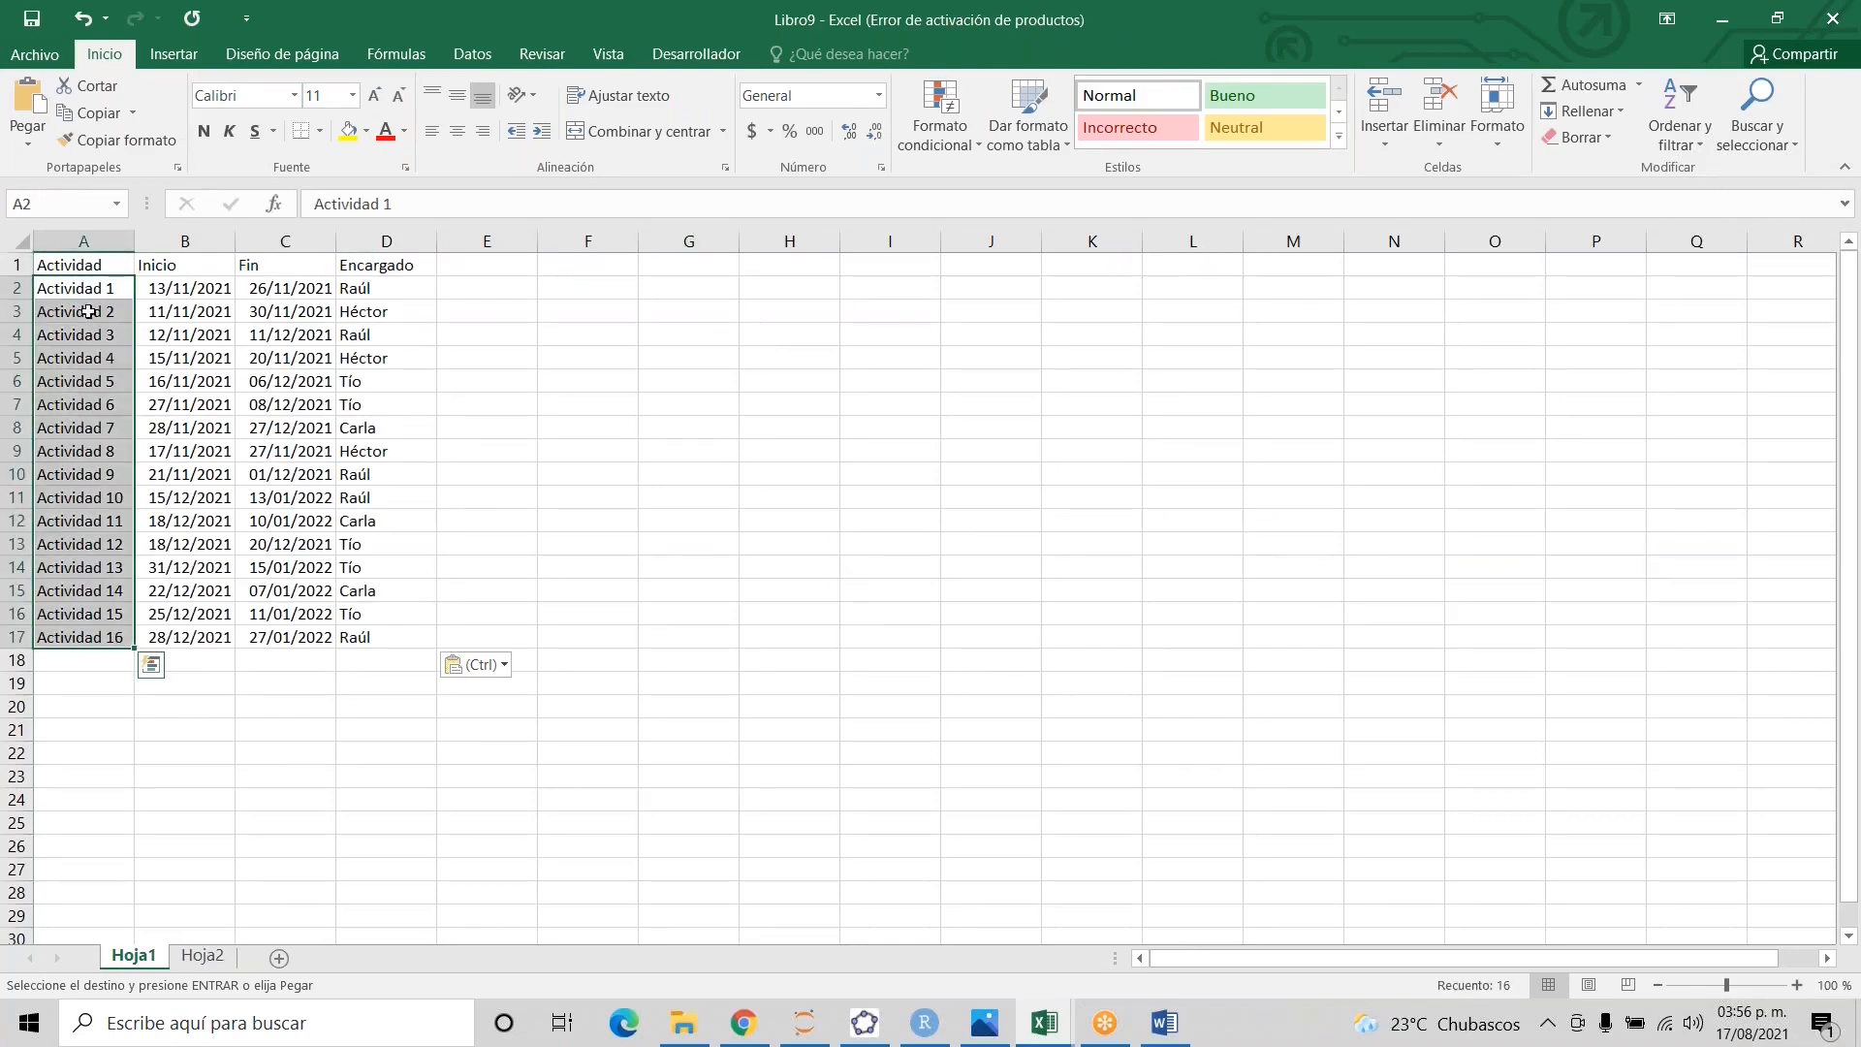
- Review the Inicio dates in B2:B17 of Hoja1 against the timeline cells B2 and C2 of Hoja2
key("ctrl+Page_Down")
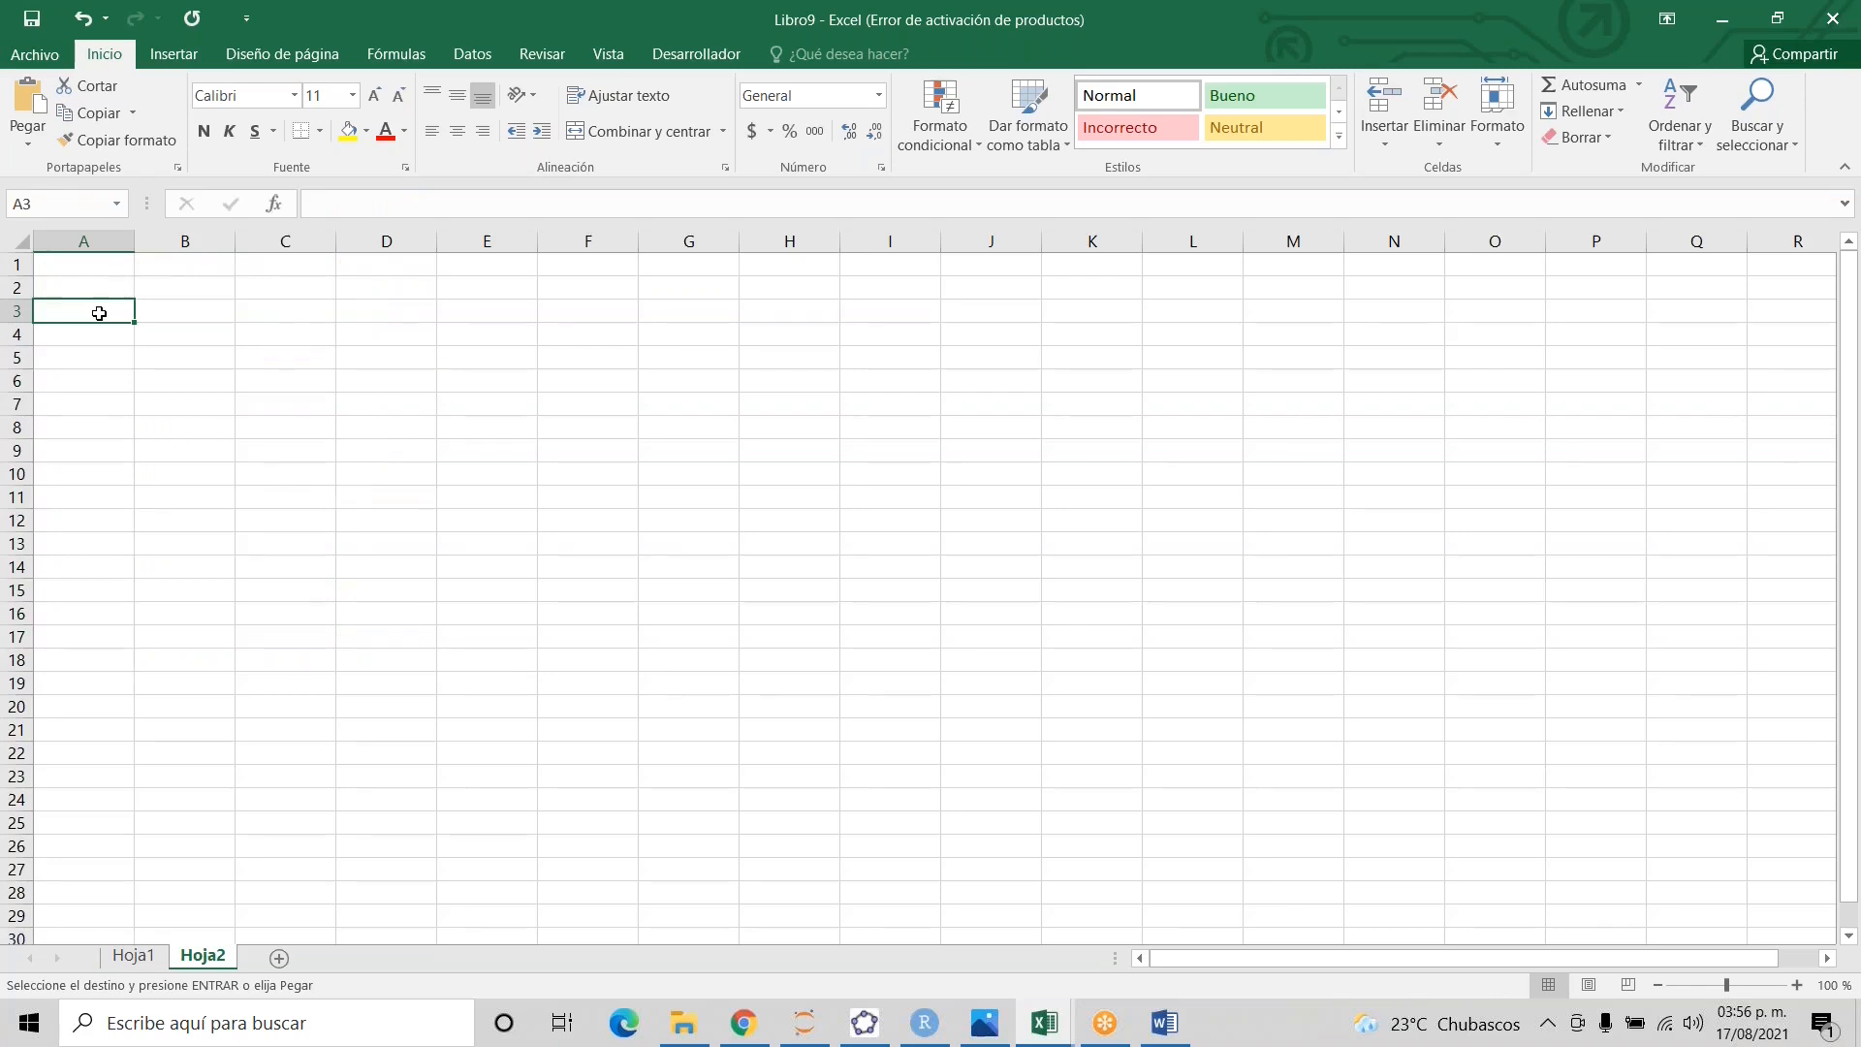
key("Up")
key("Right")
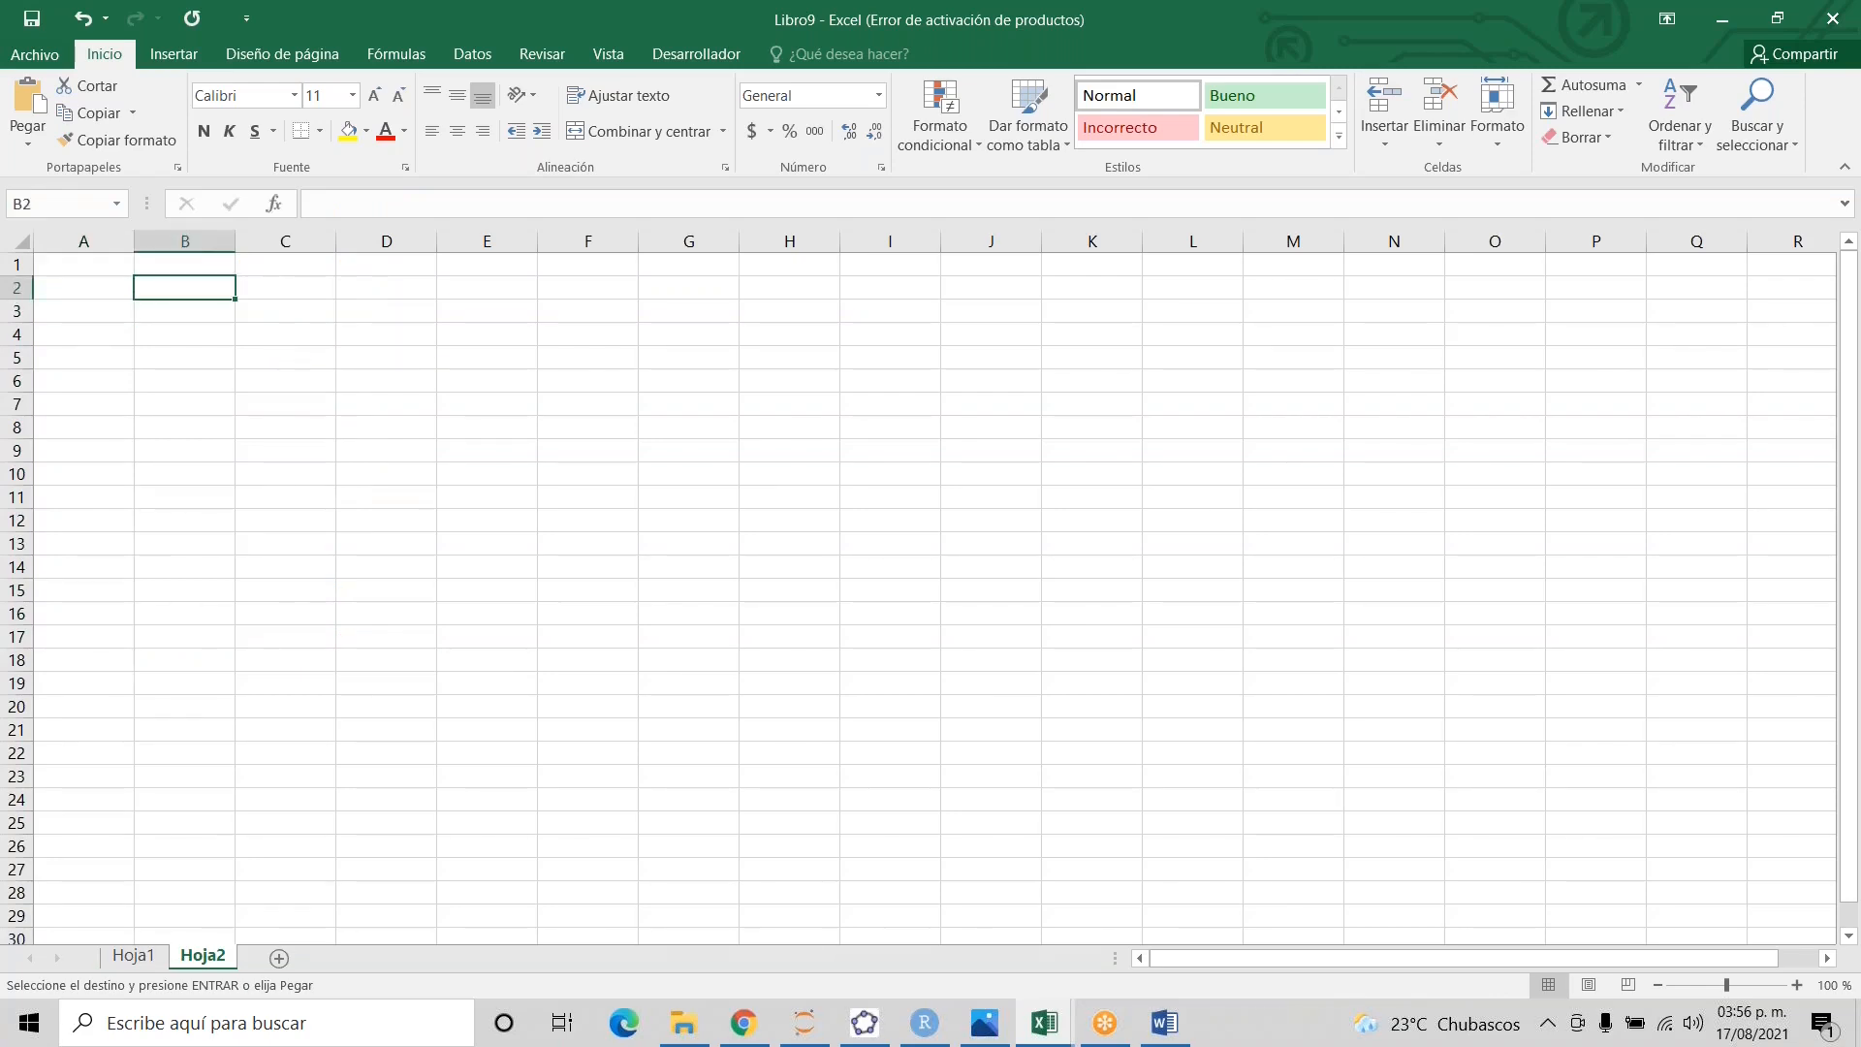
key("ctrl+Page_Up")
key("Right")
key("ctrl+shift+Down")
key("ctrl+Page_Down")
left_click(285, 287)
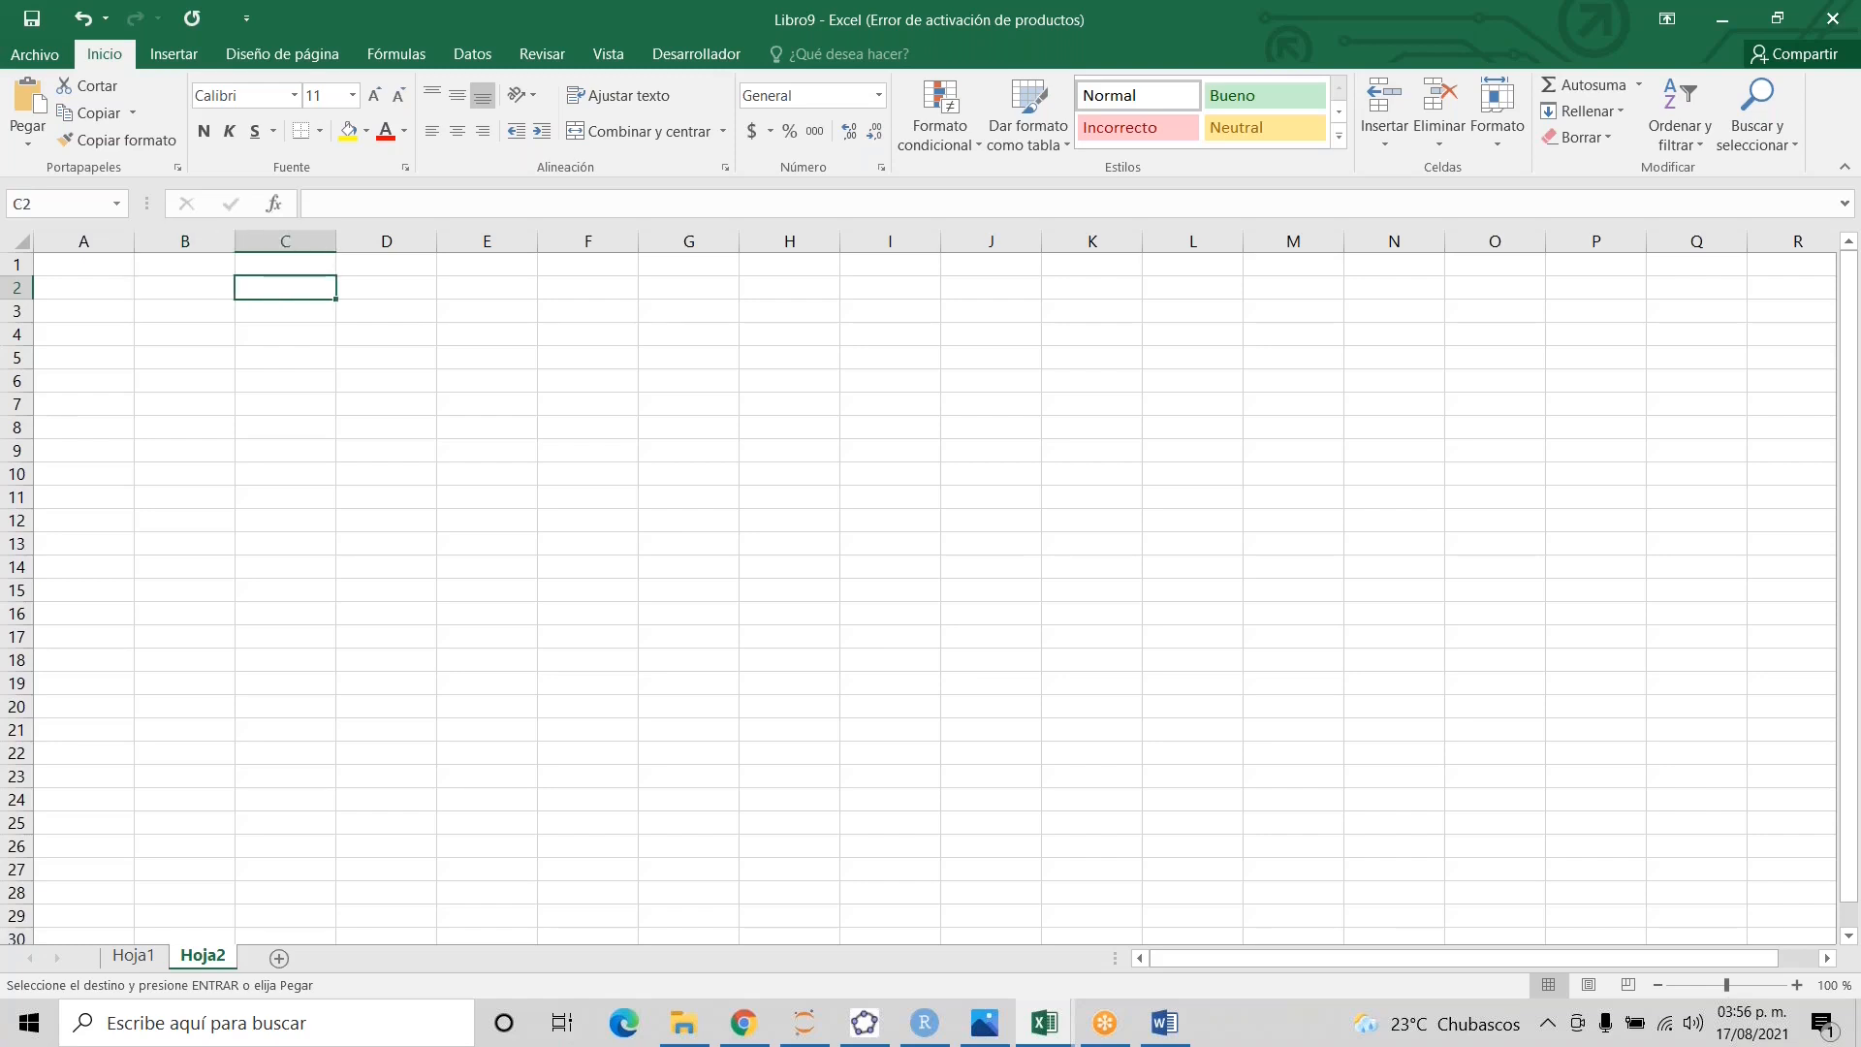
- Go over the positions planned for the chart on Hoja2: increment cell B1, date cells B2 and C2, and cell B3
left_click(184, 288)
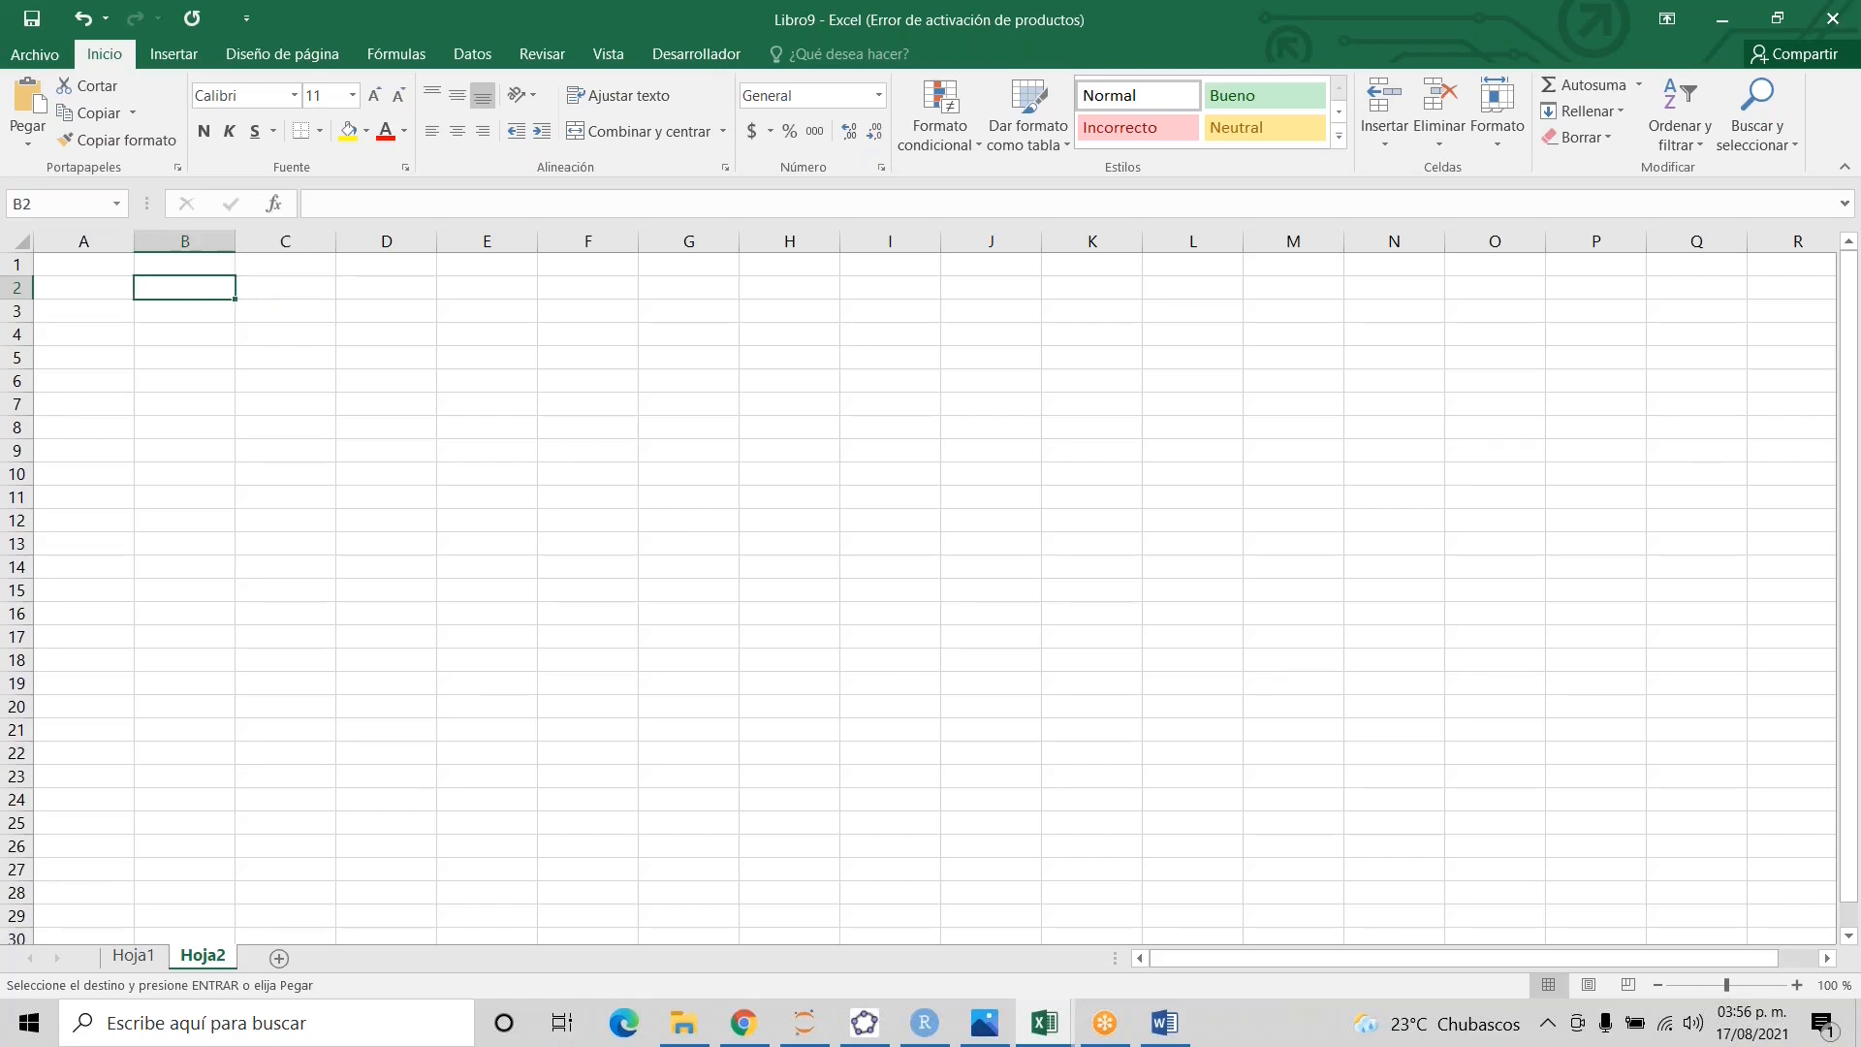
left_click(184, 264)
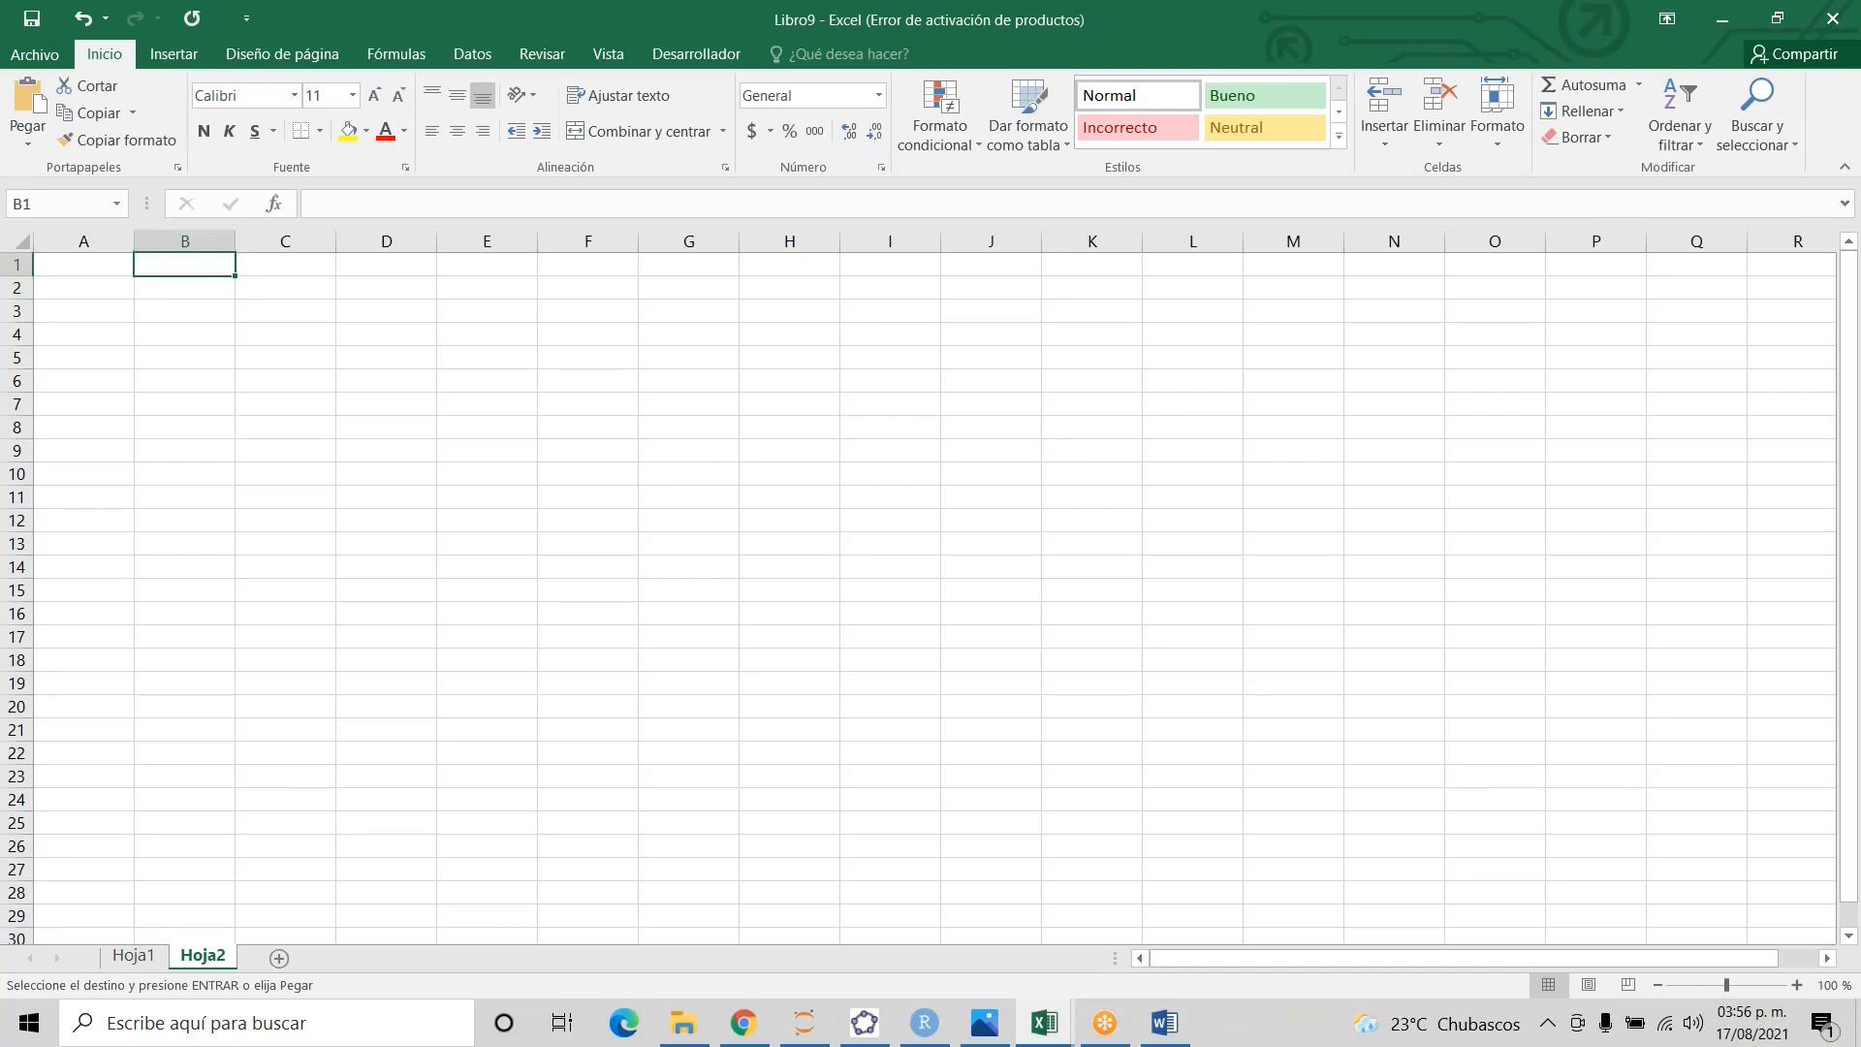
left_click(184, 288)
left_click(285, 288)
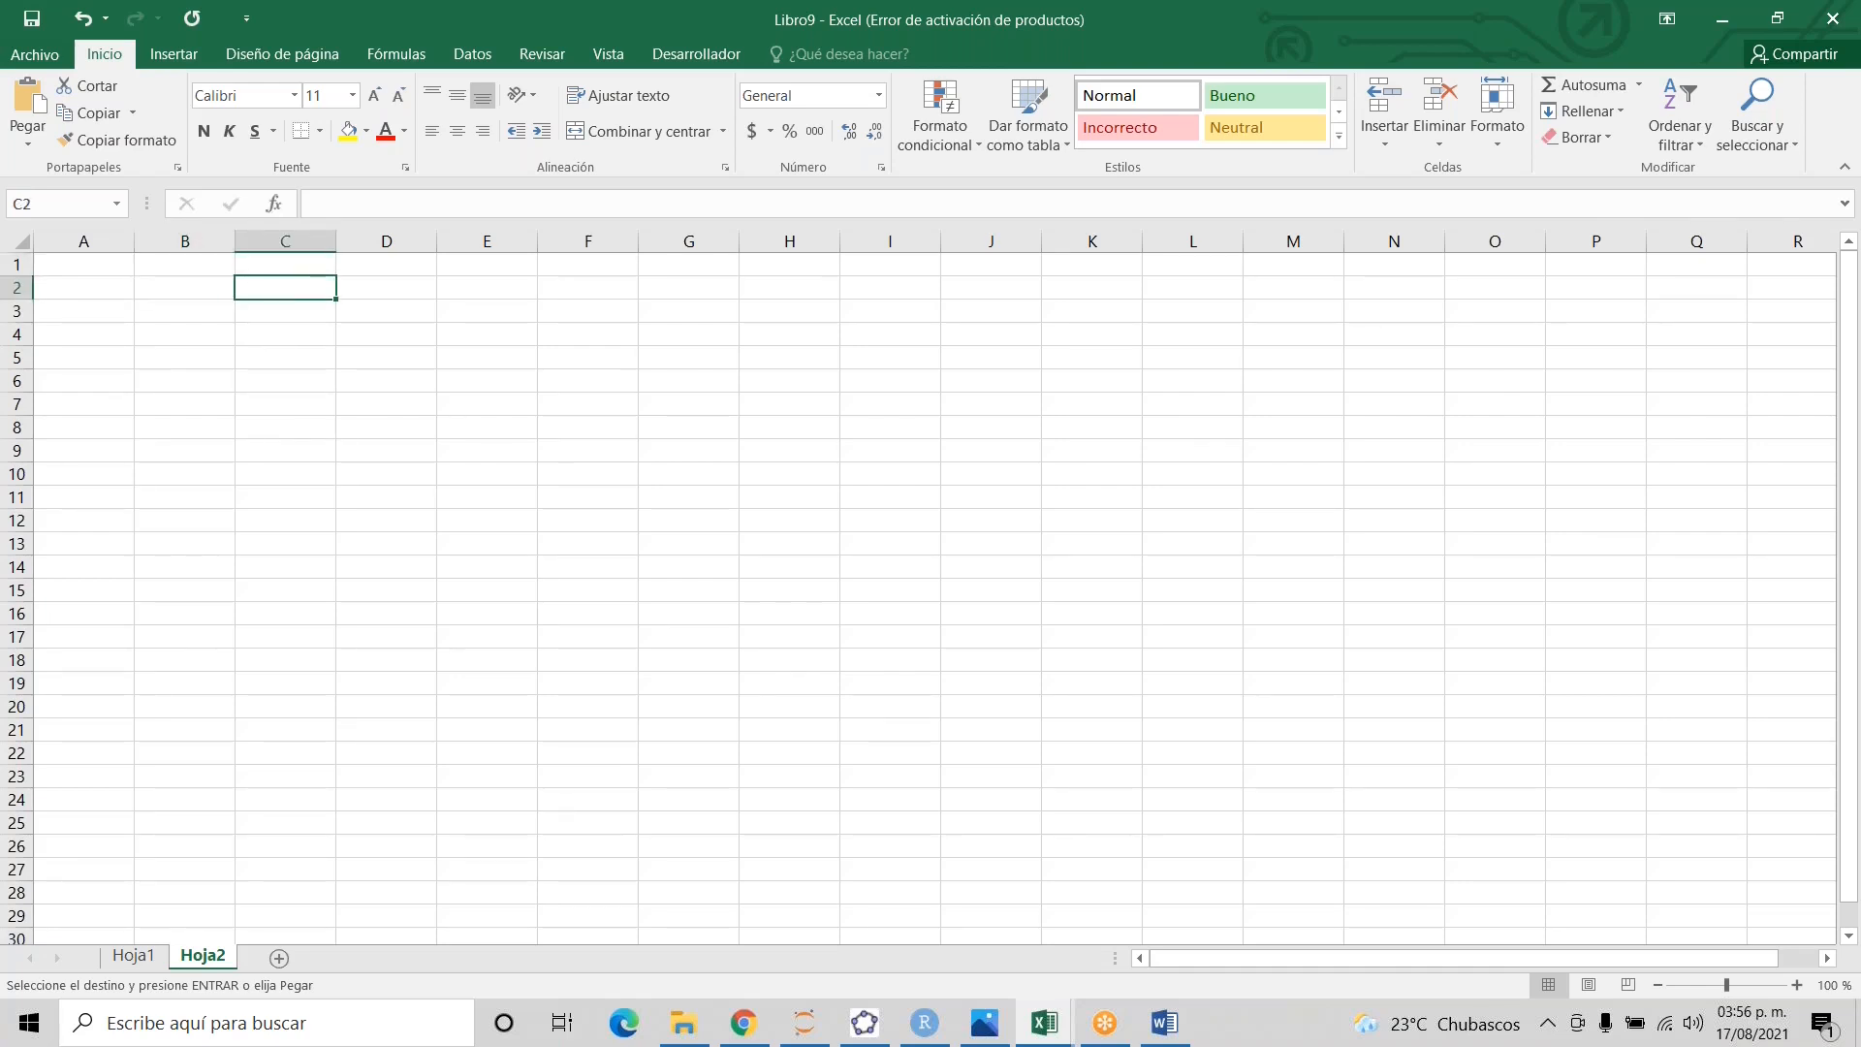
left_click(185, 288)
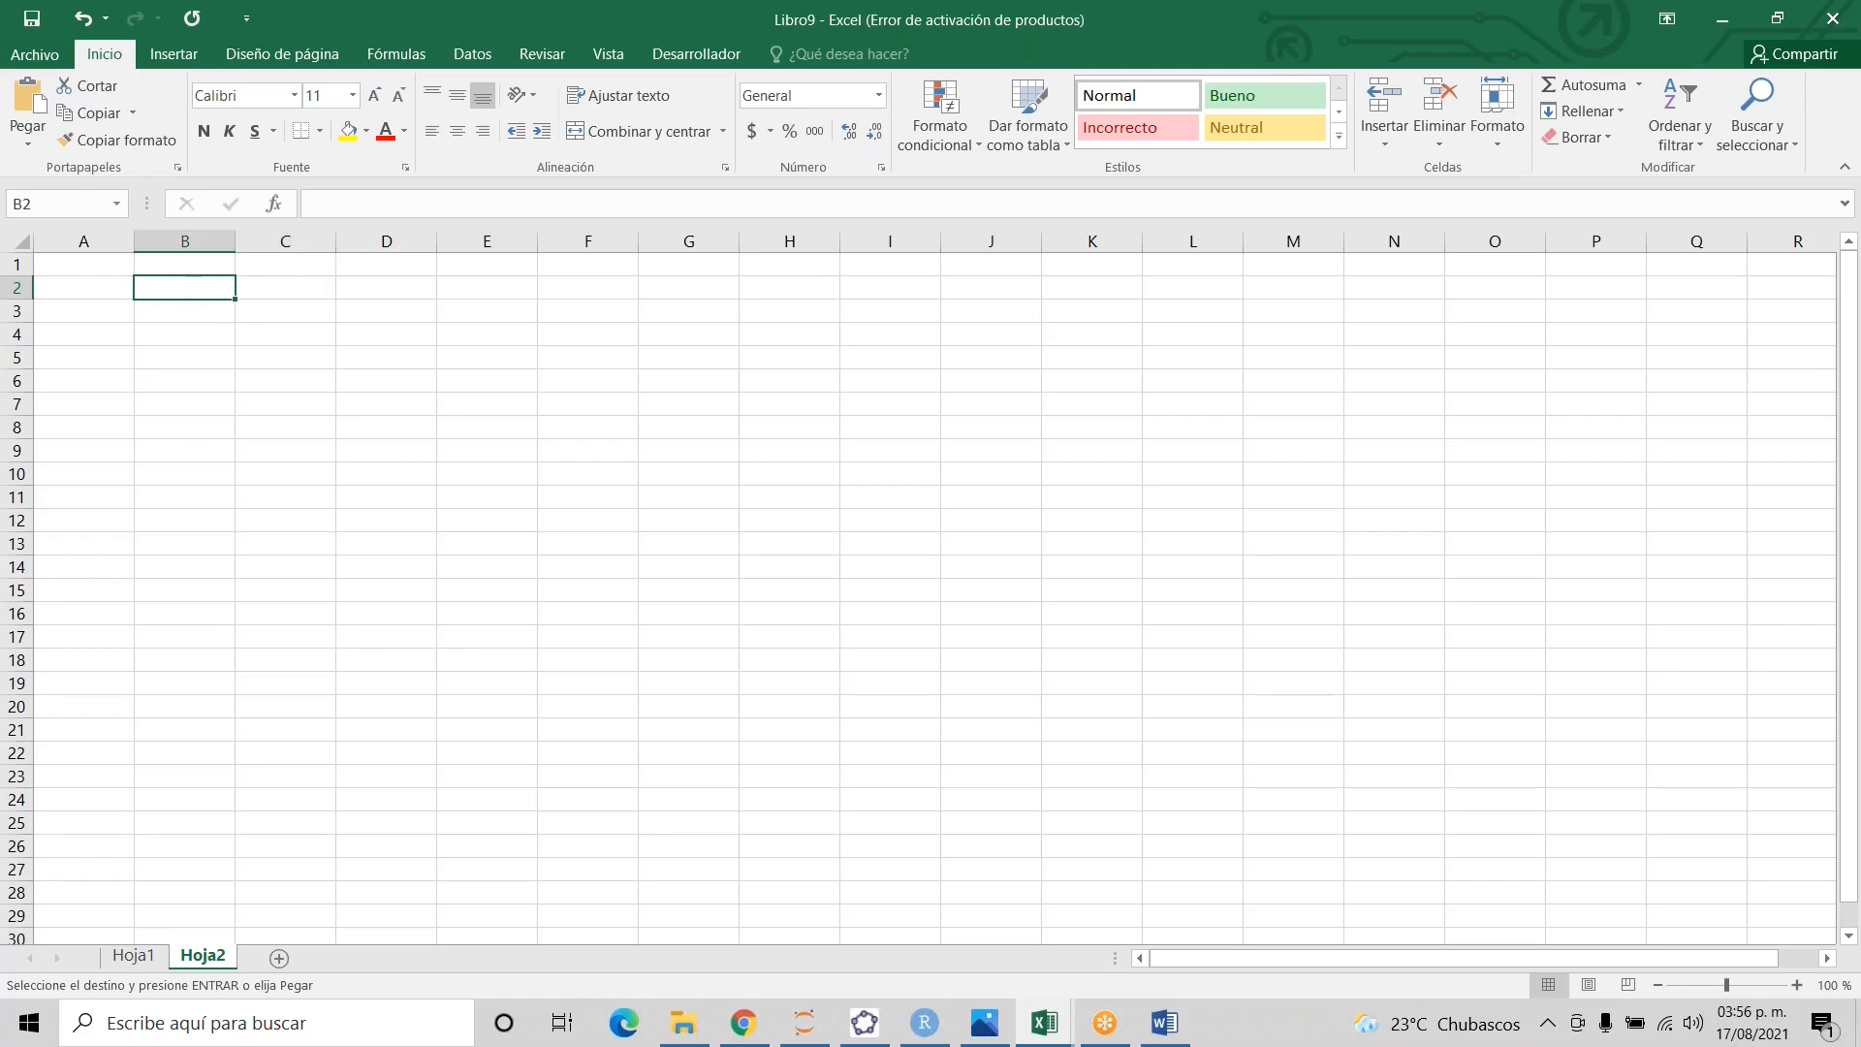
left_click(184, 311)
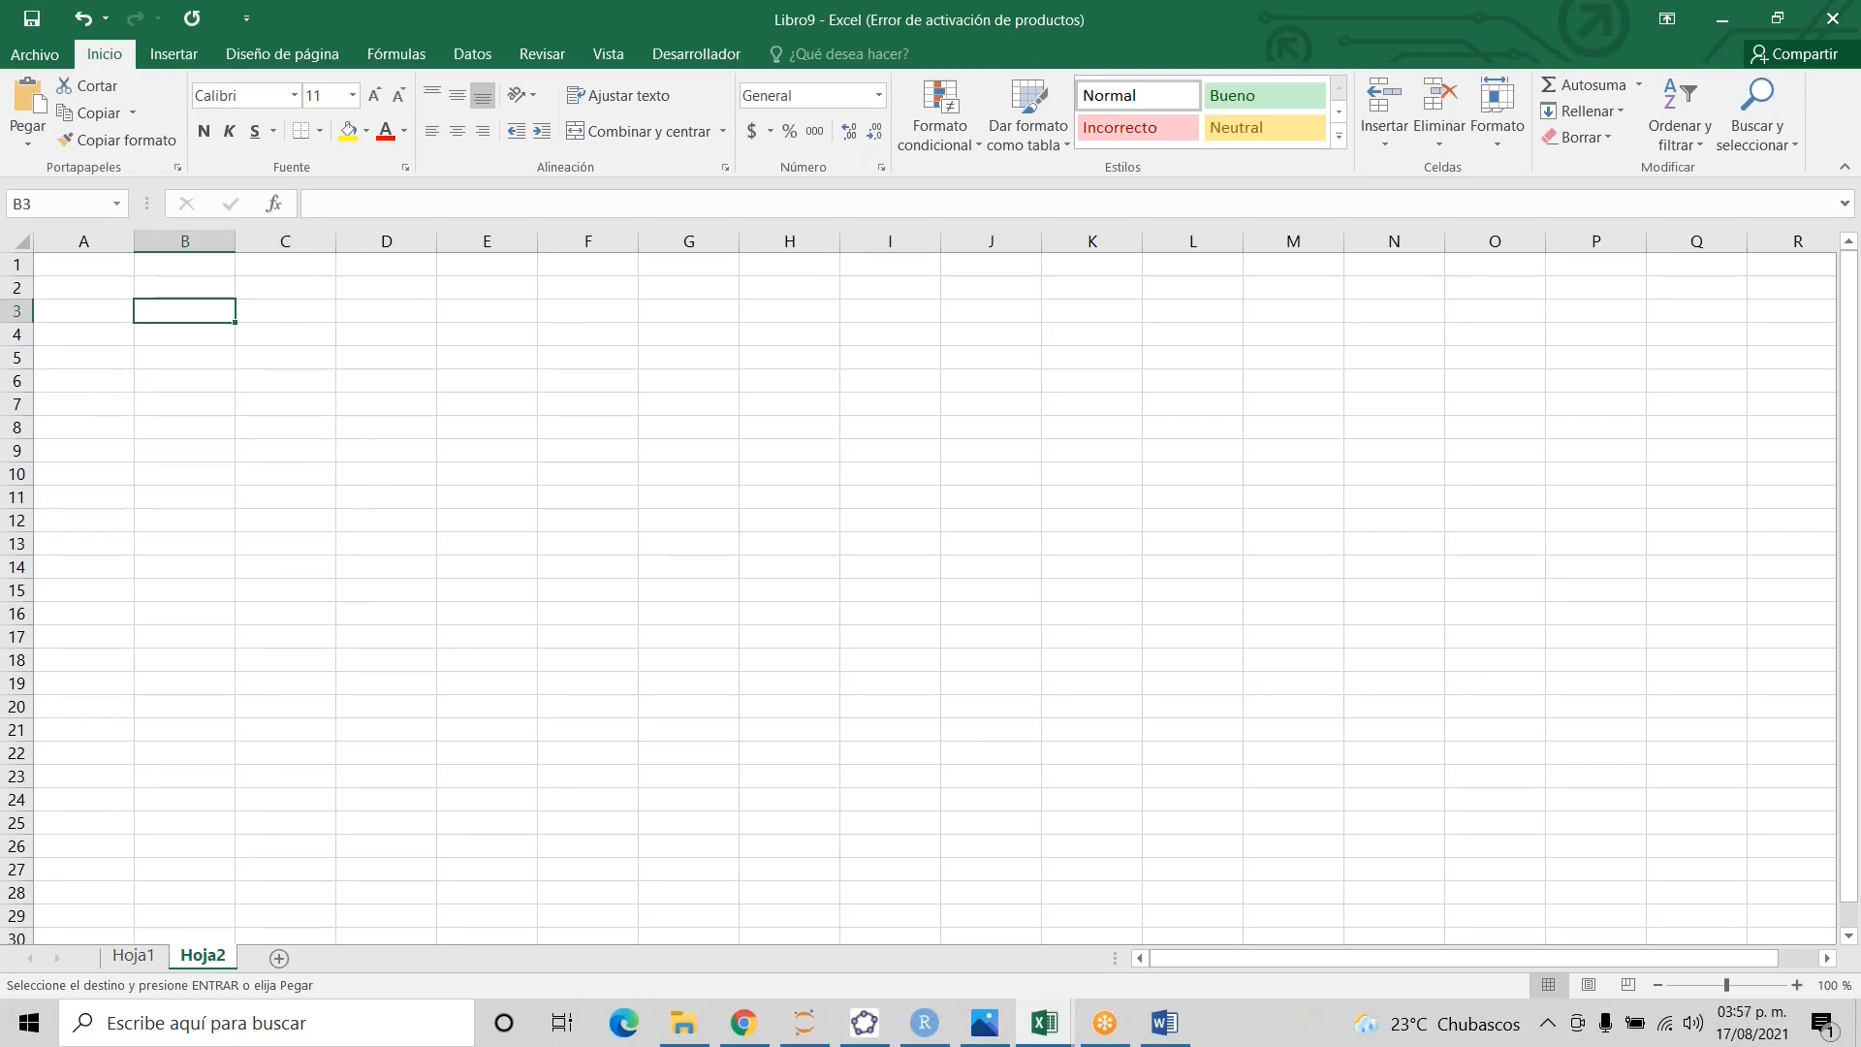
- Switch to the diagrama_gantt_datos workbook and examine the full SI/BUSCARV formula in cell B3 of the Gantt sheet, leaving it unedited
key("alt+Tab")
key("Down")
key("Right")
key("Right")
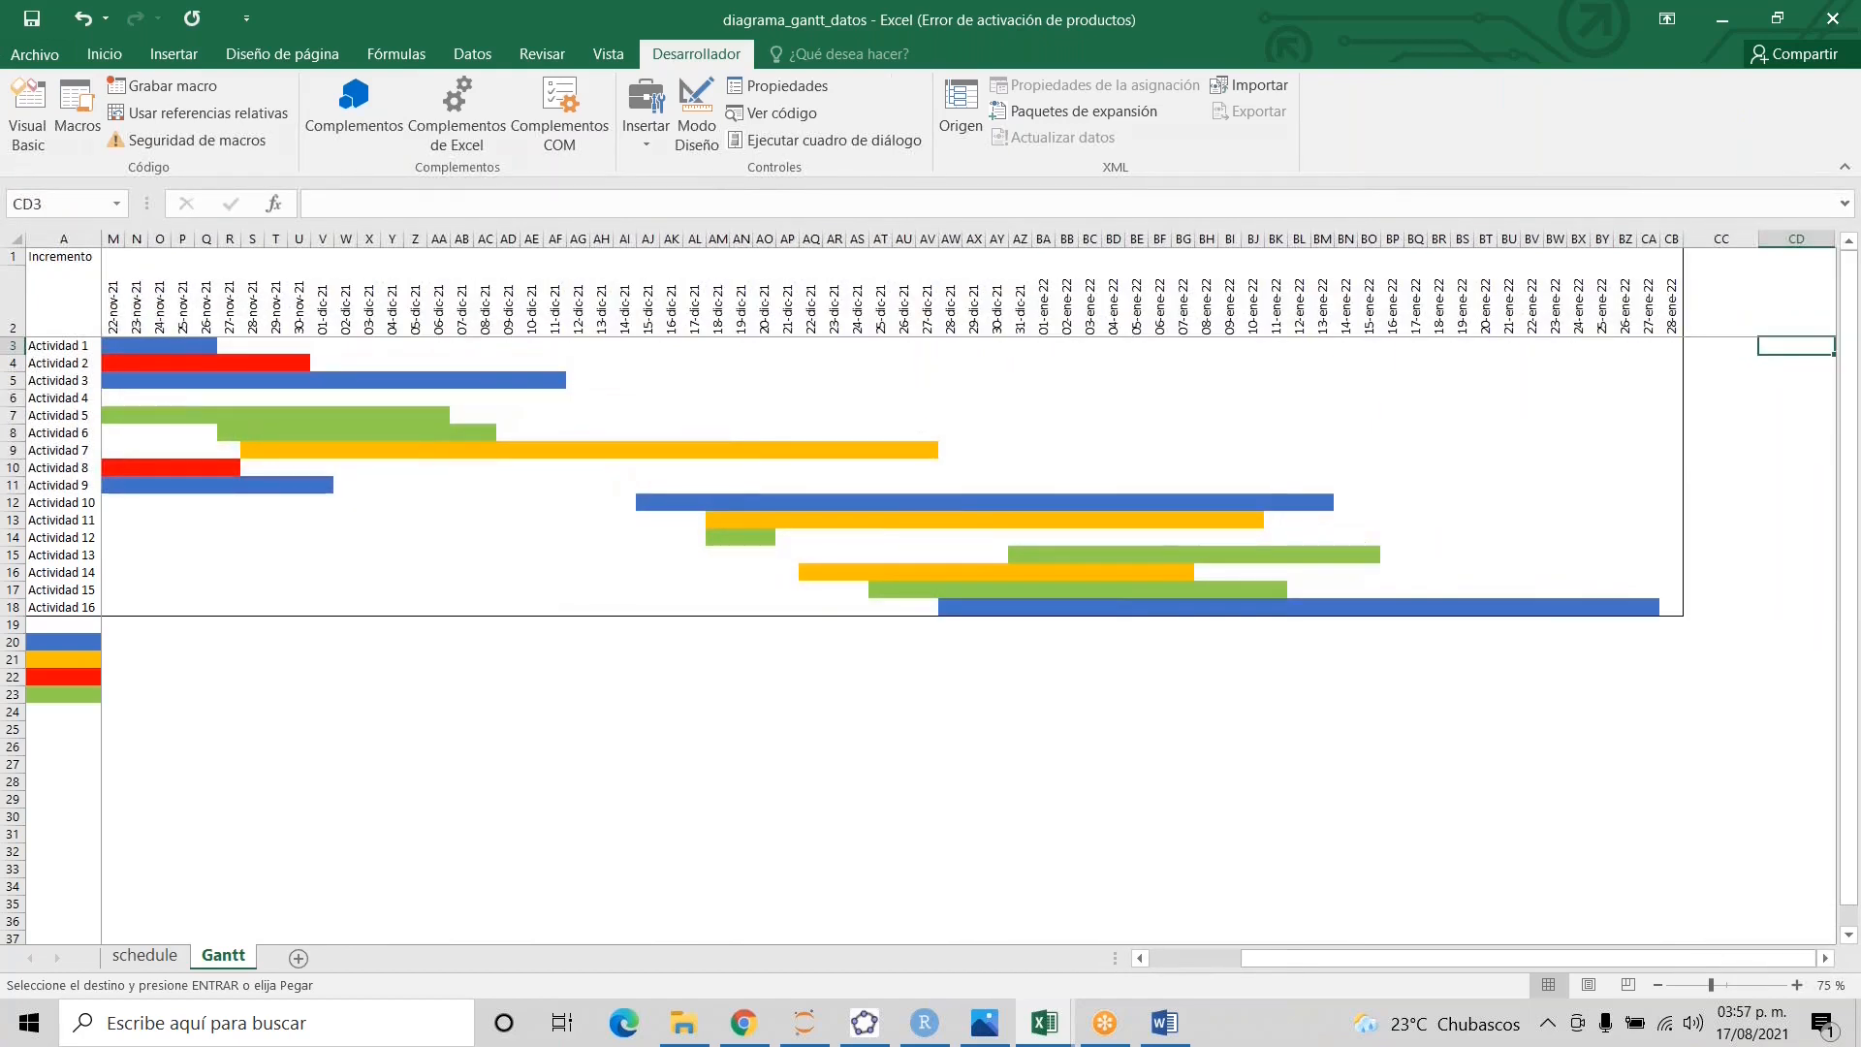
key("Home")
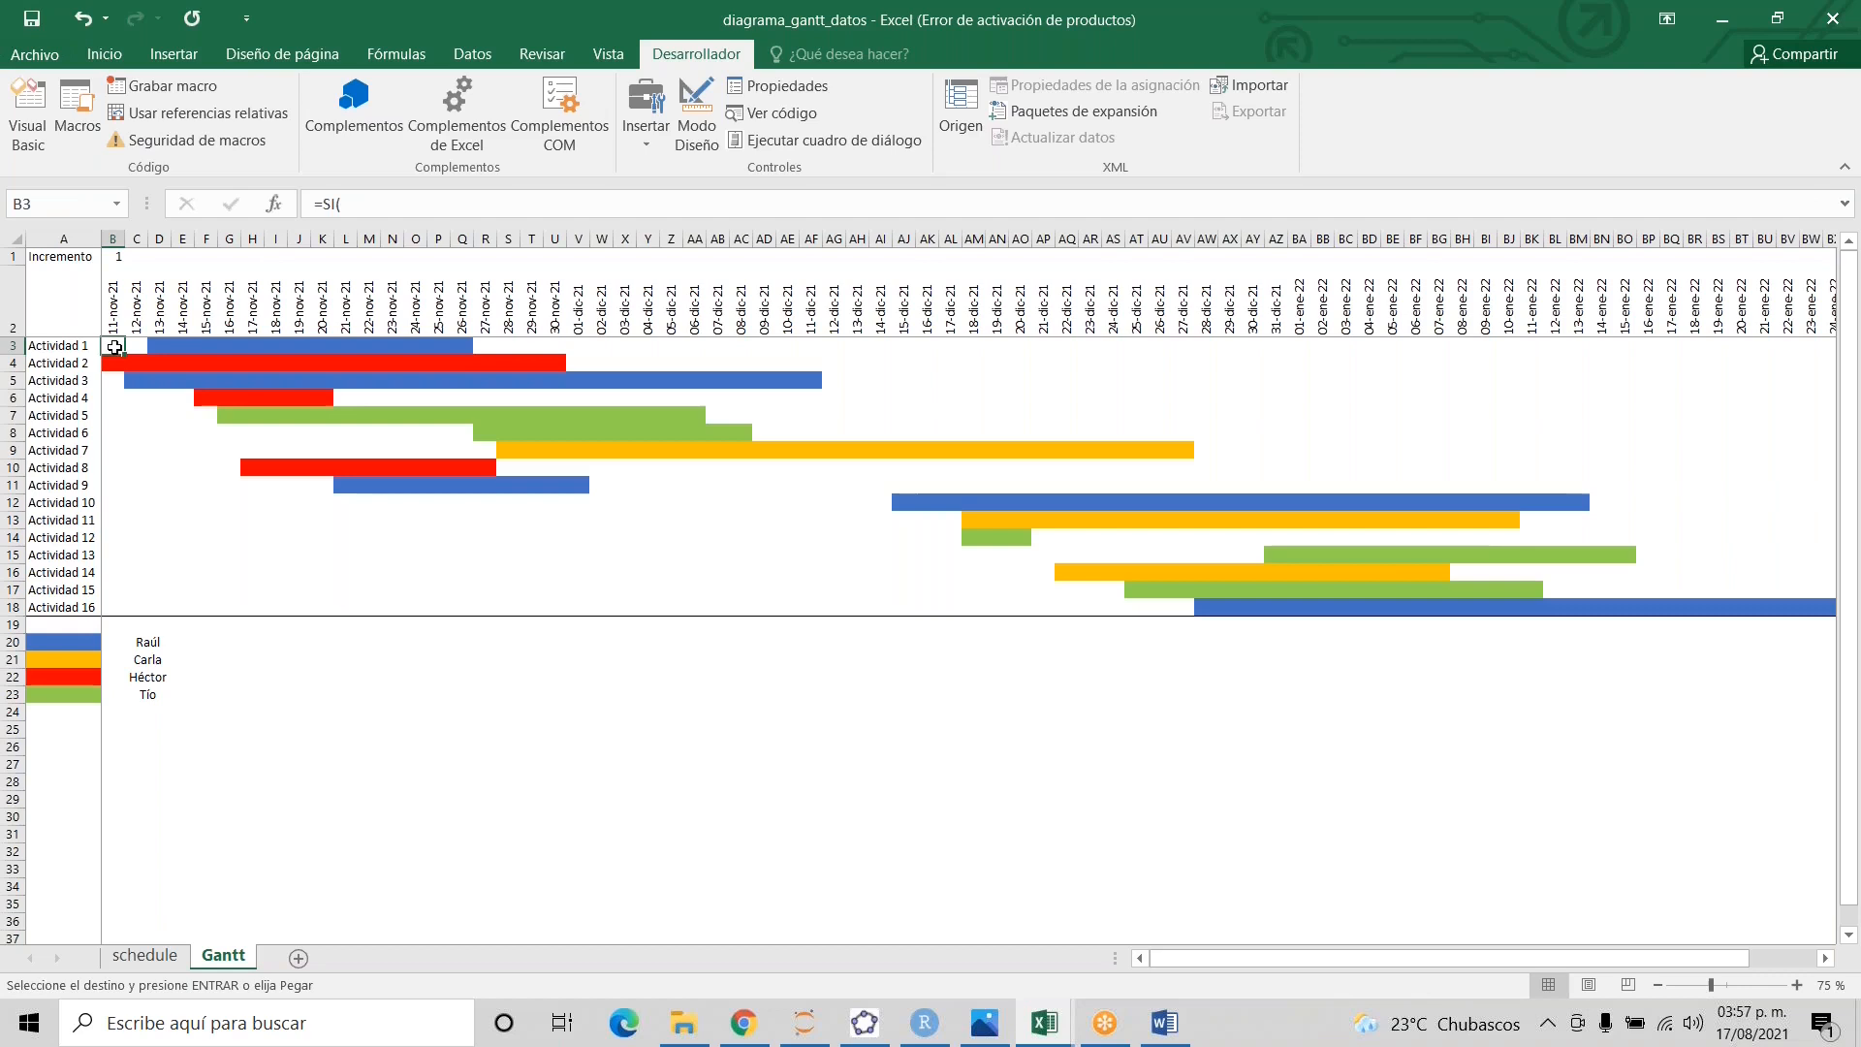
left_click_drag(423, 223, 424, 380)
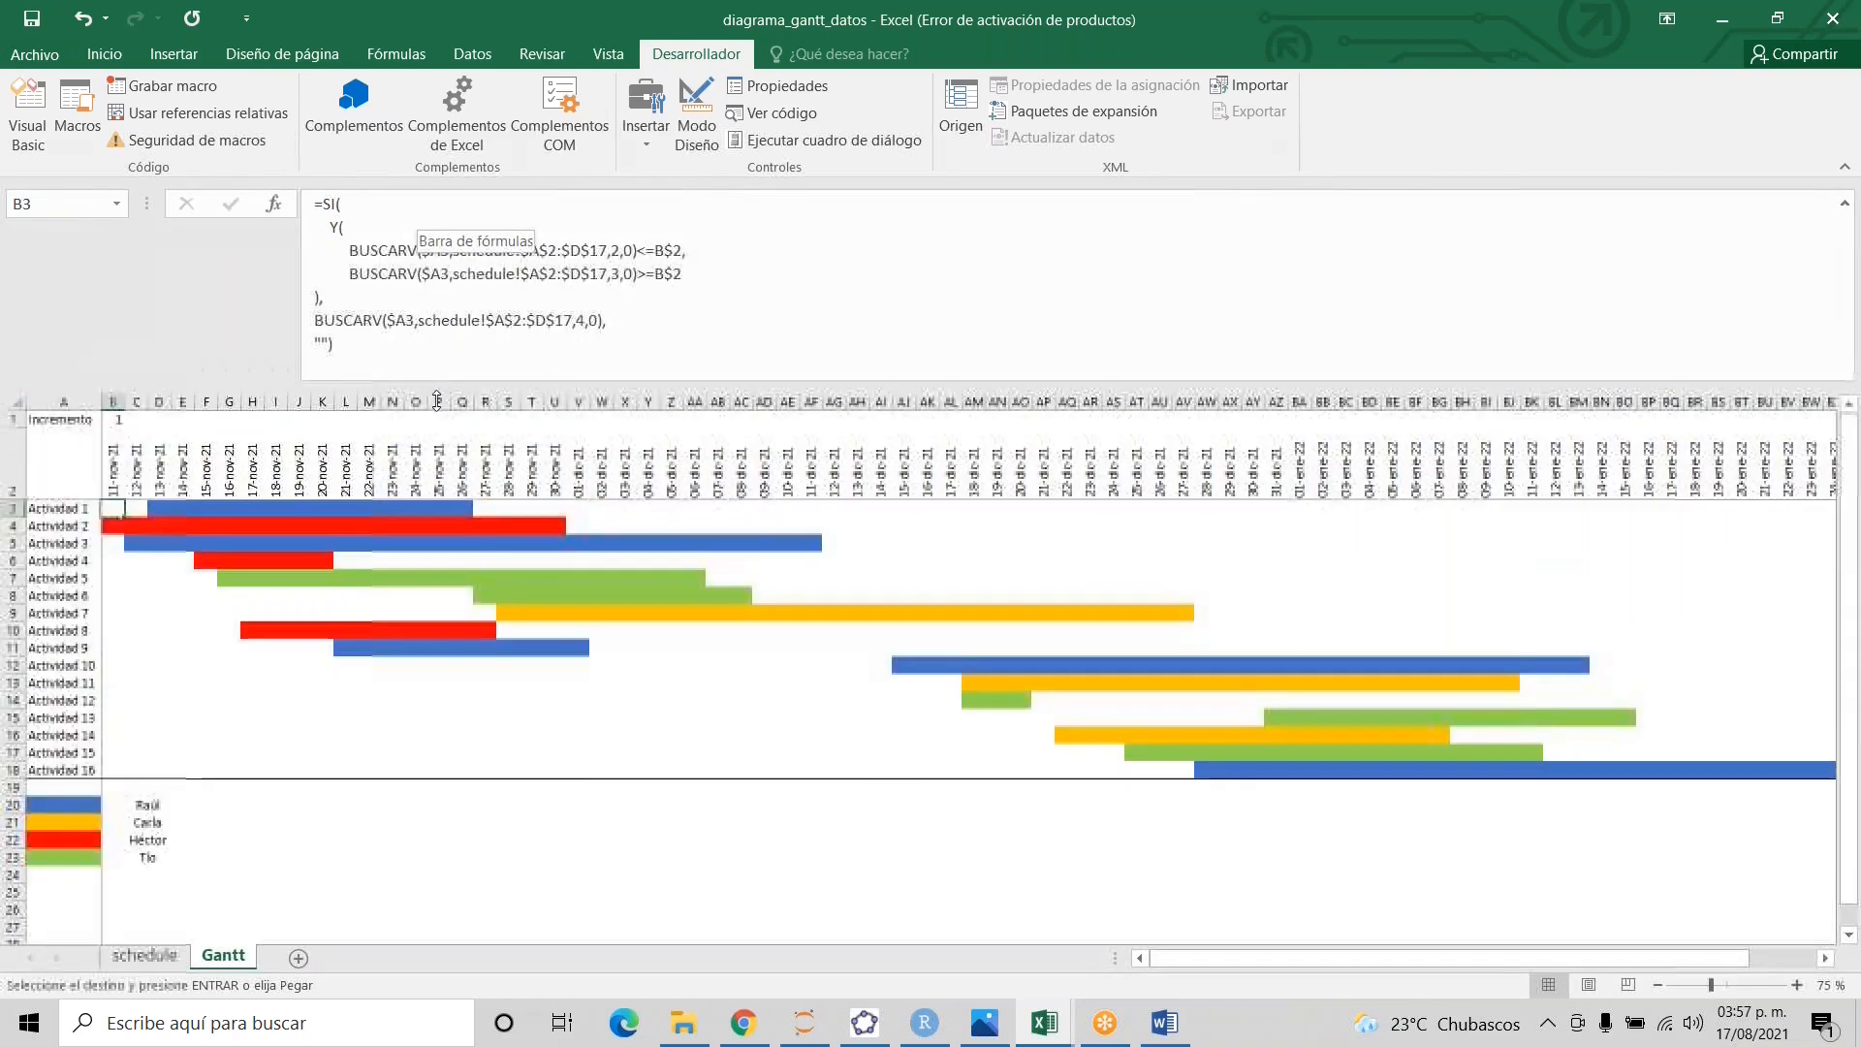
left_click(372, 342)
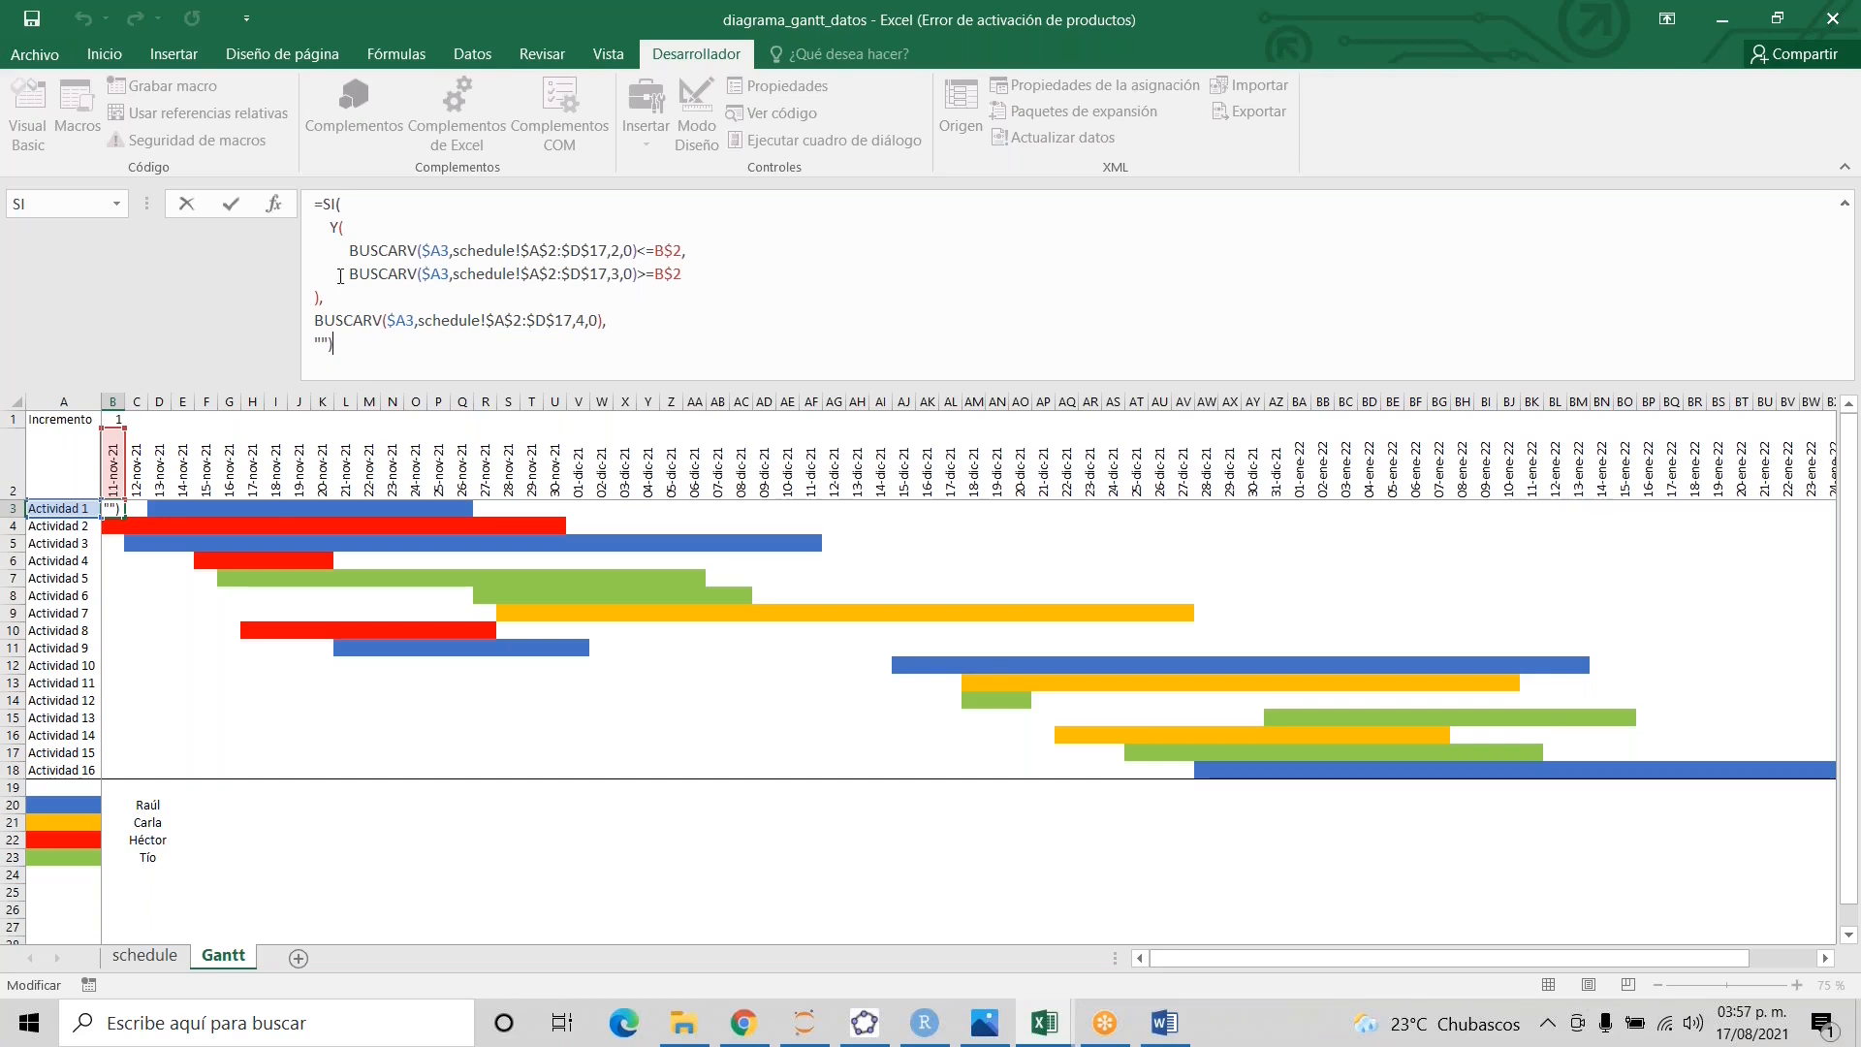
left_click(1045, 1023)
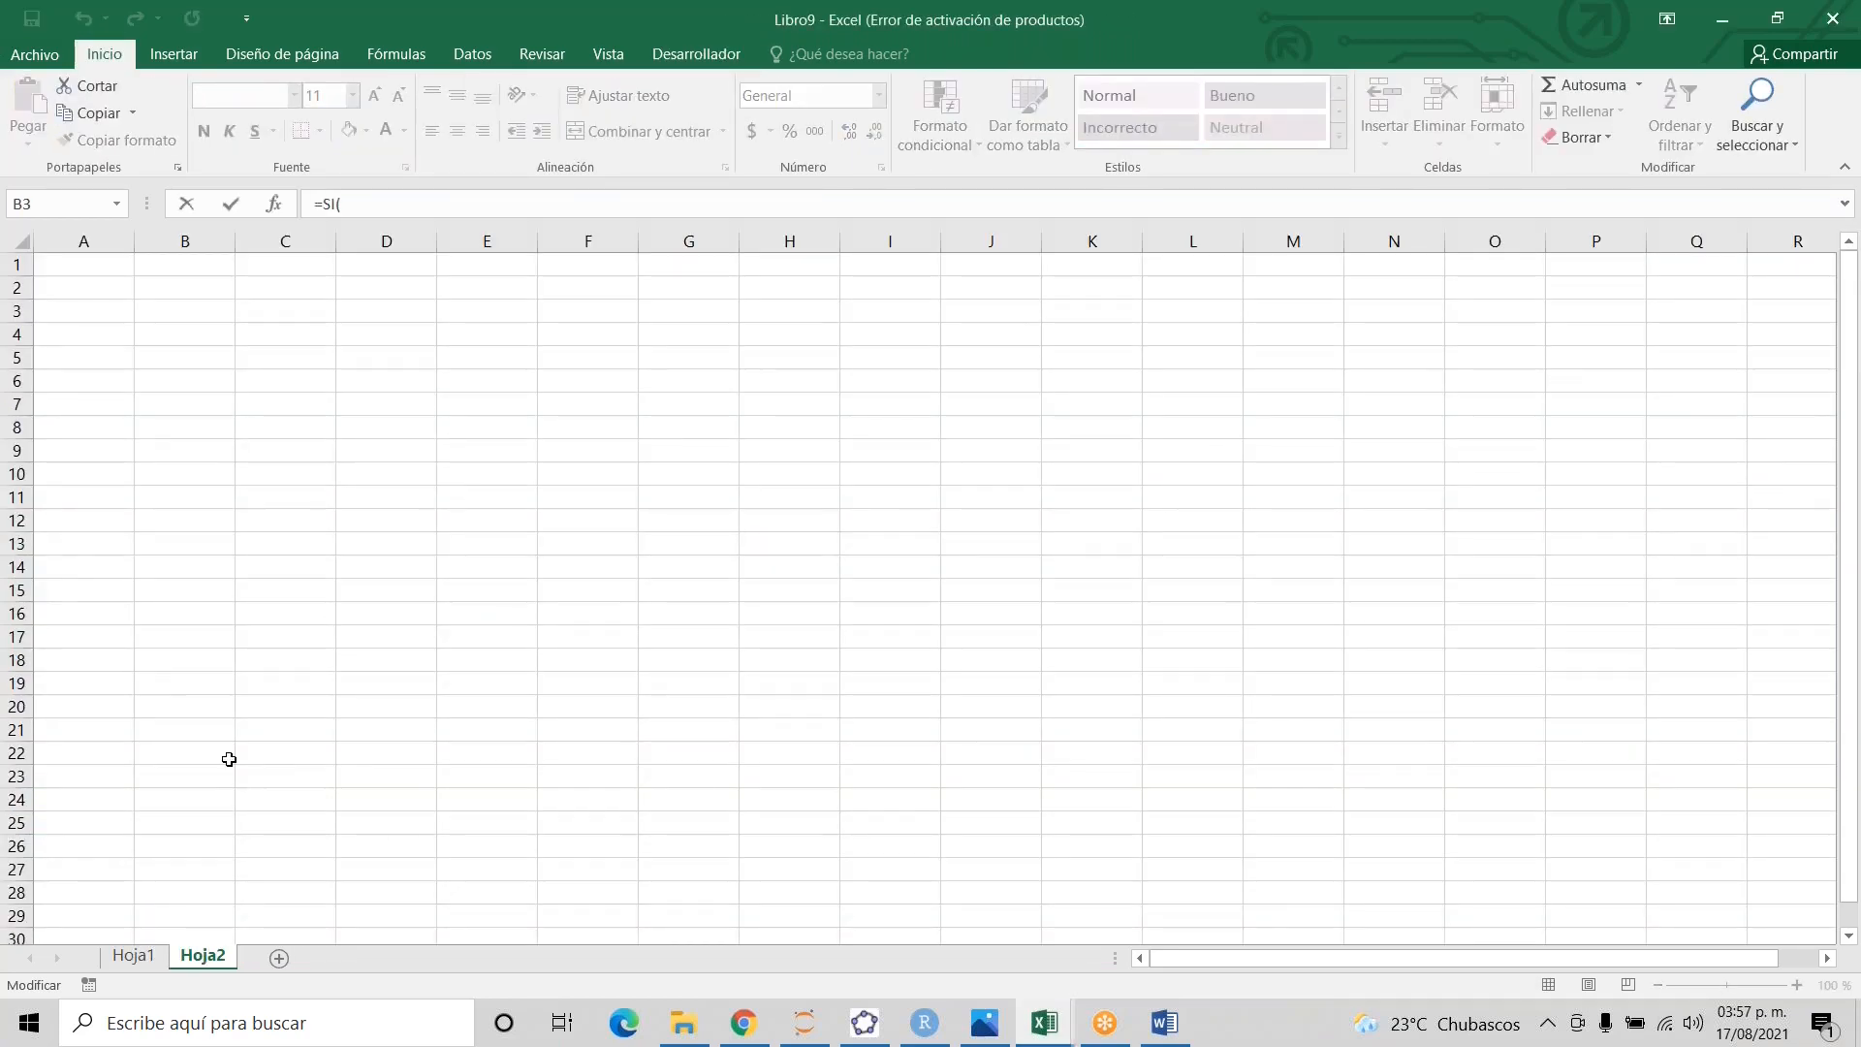
key("alt+Tab")
key("Escape")
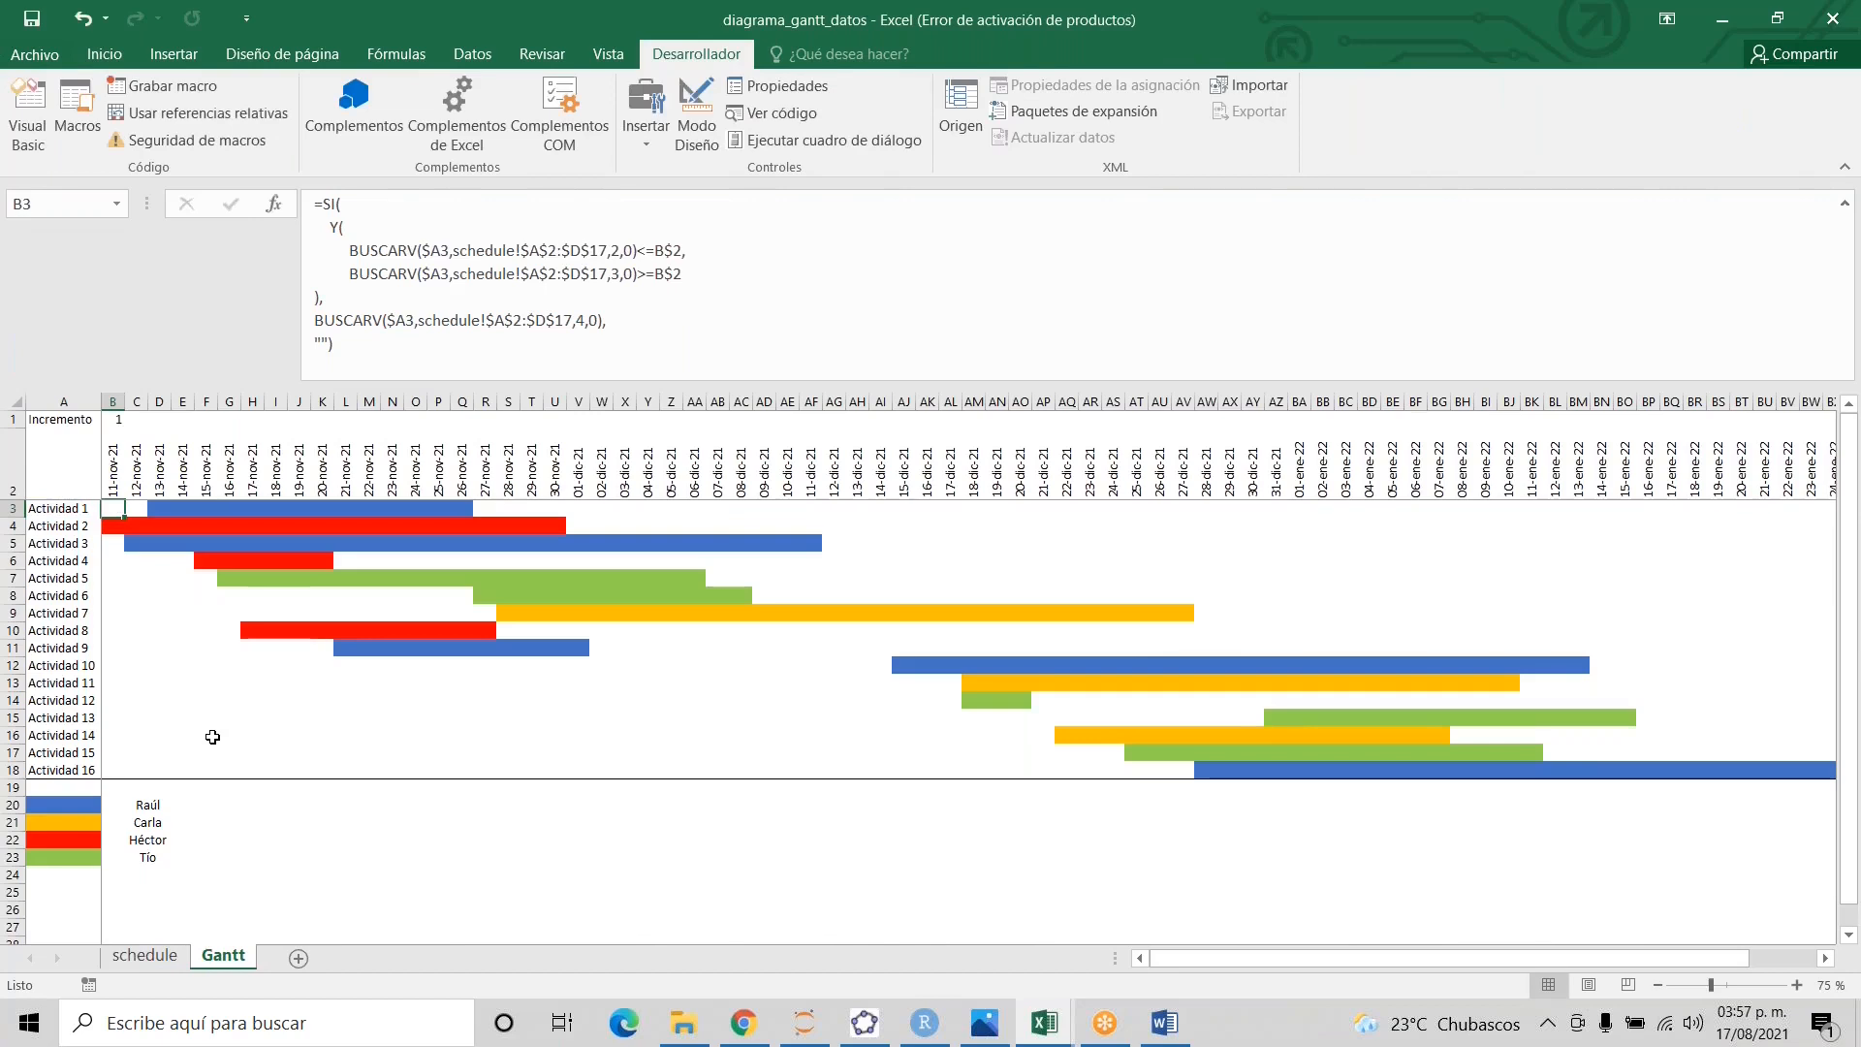
- Return to the Libro9 workbook and delete the blank sheet Hoja2
key("alt+Tab")
left_click(212, 453)
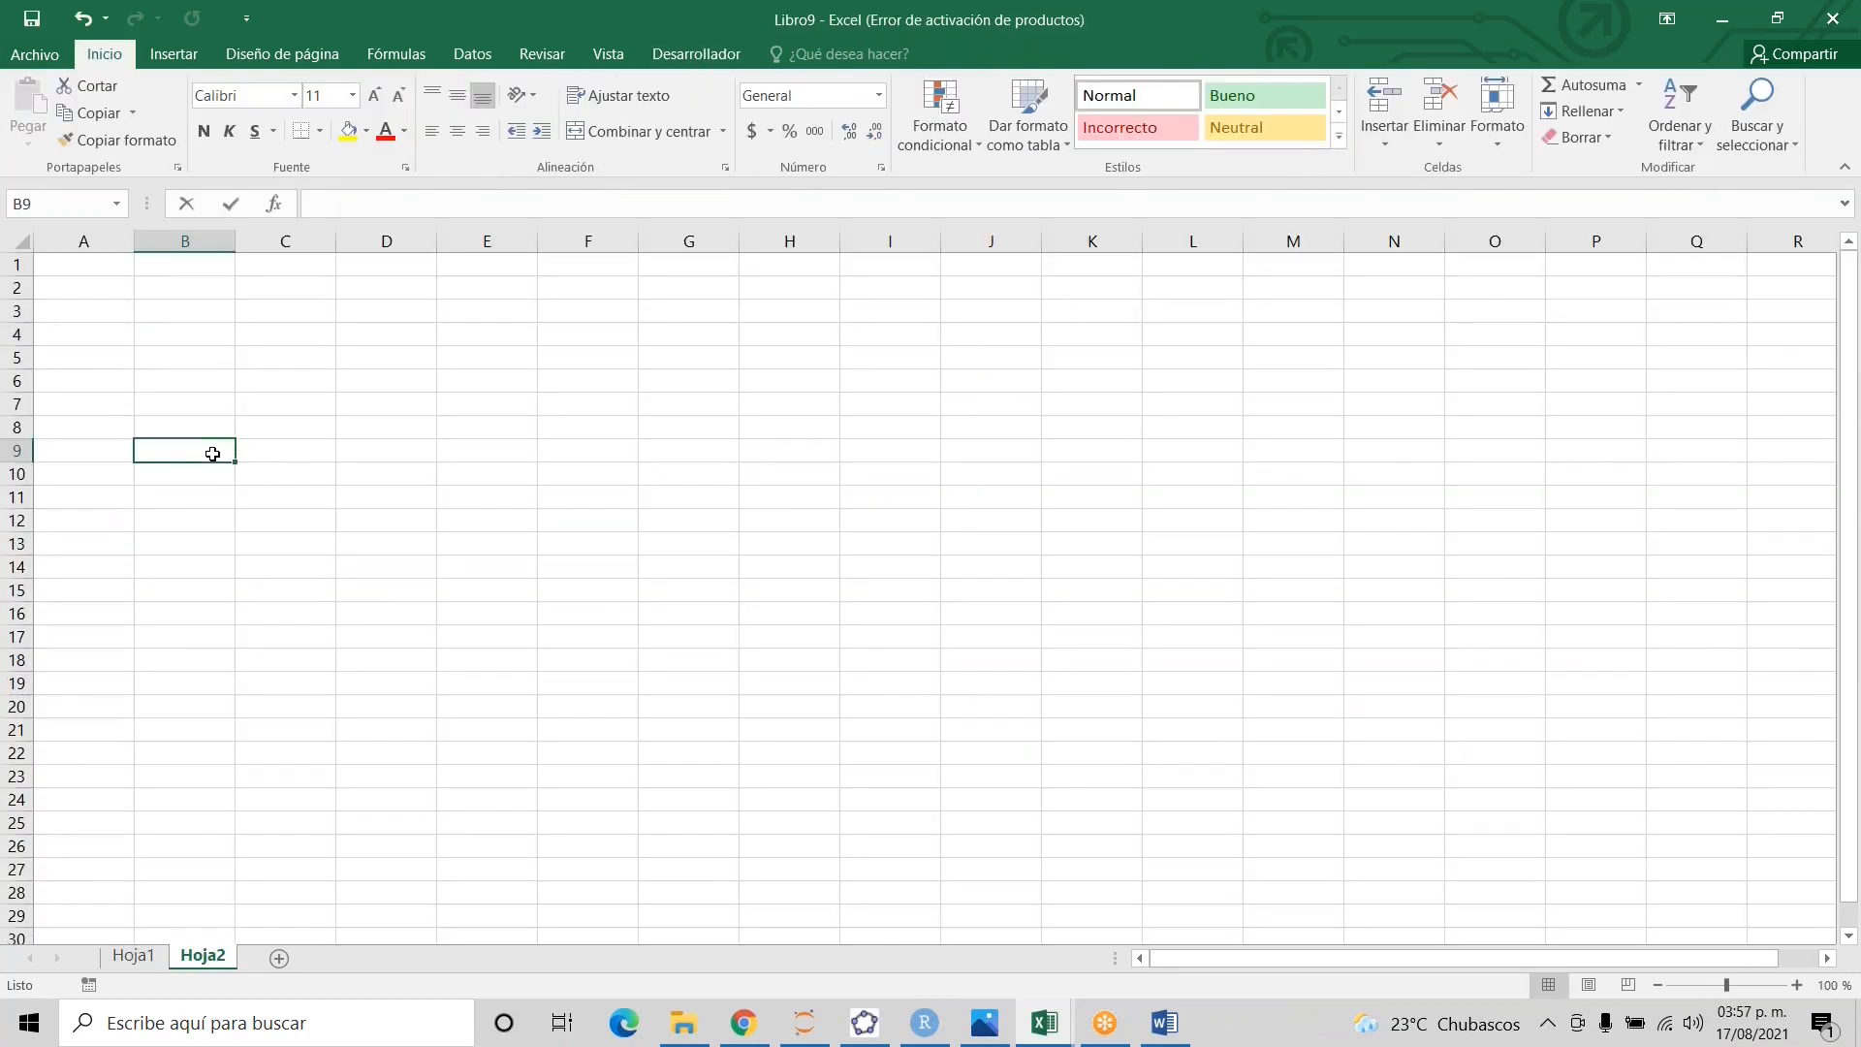
key("ctrl+Home")
right_click(210, 960)
left_click(300, 709)
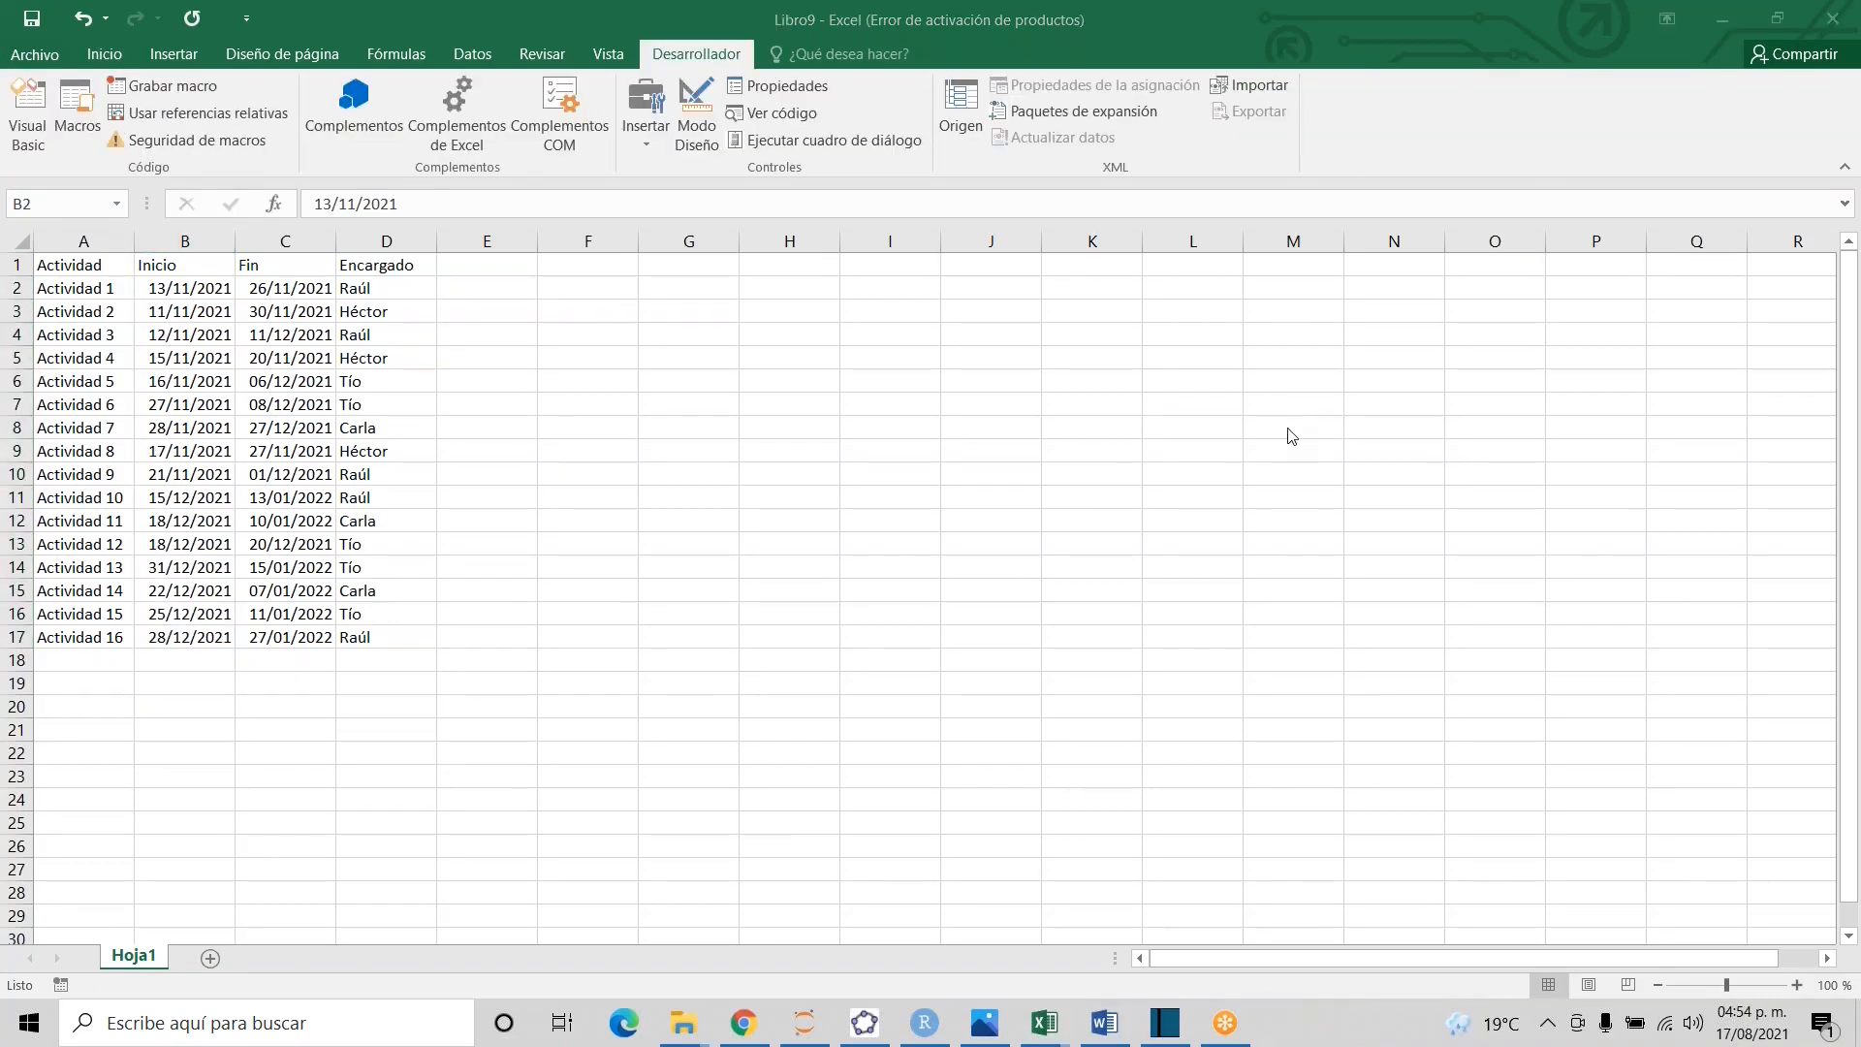
- Switch to the Libro7 workbook and close it without saving its changes
left_click(1044, 1024)
left_click(1226, 921)
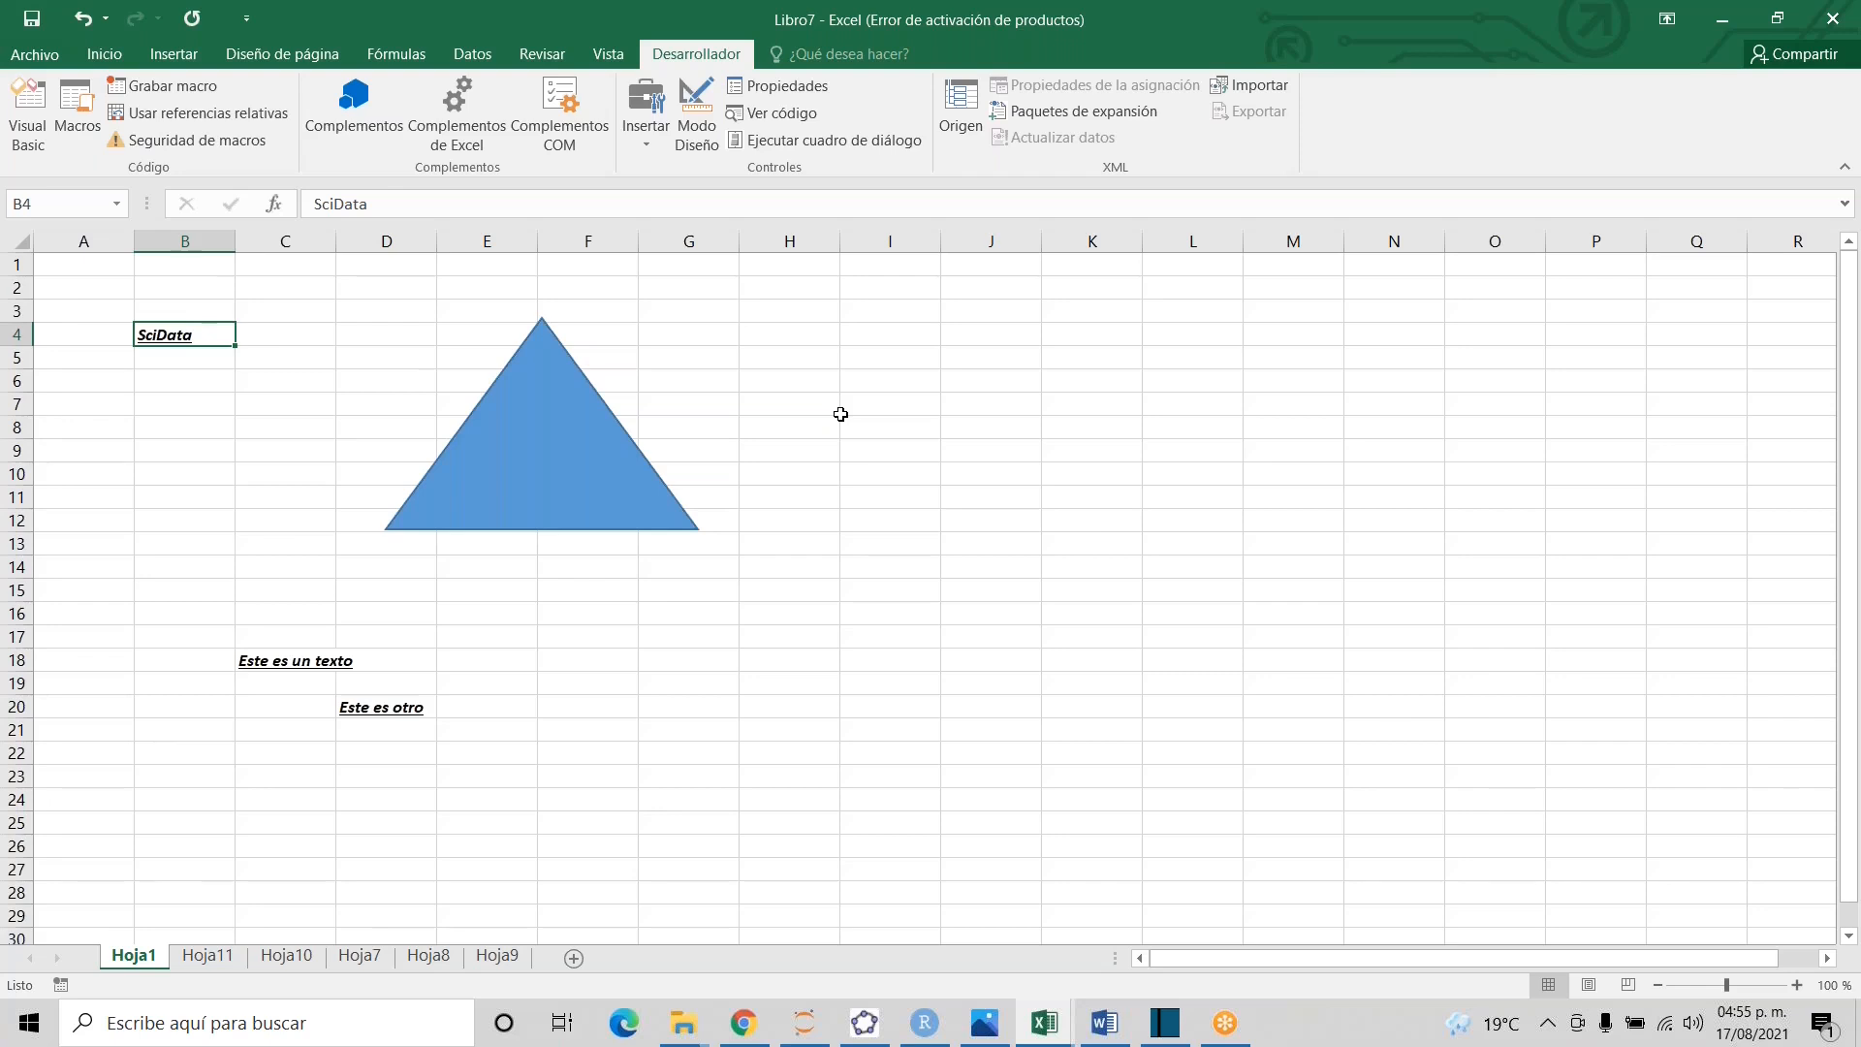
left_click(1833, 27)
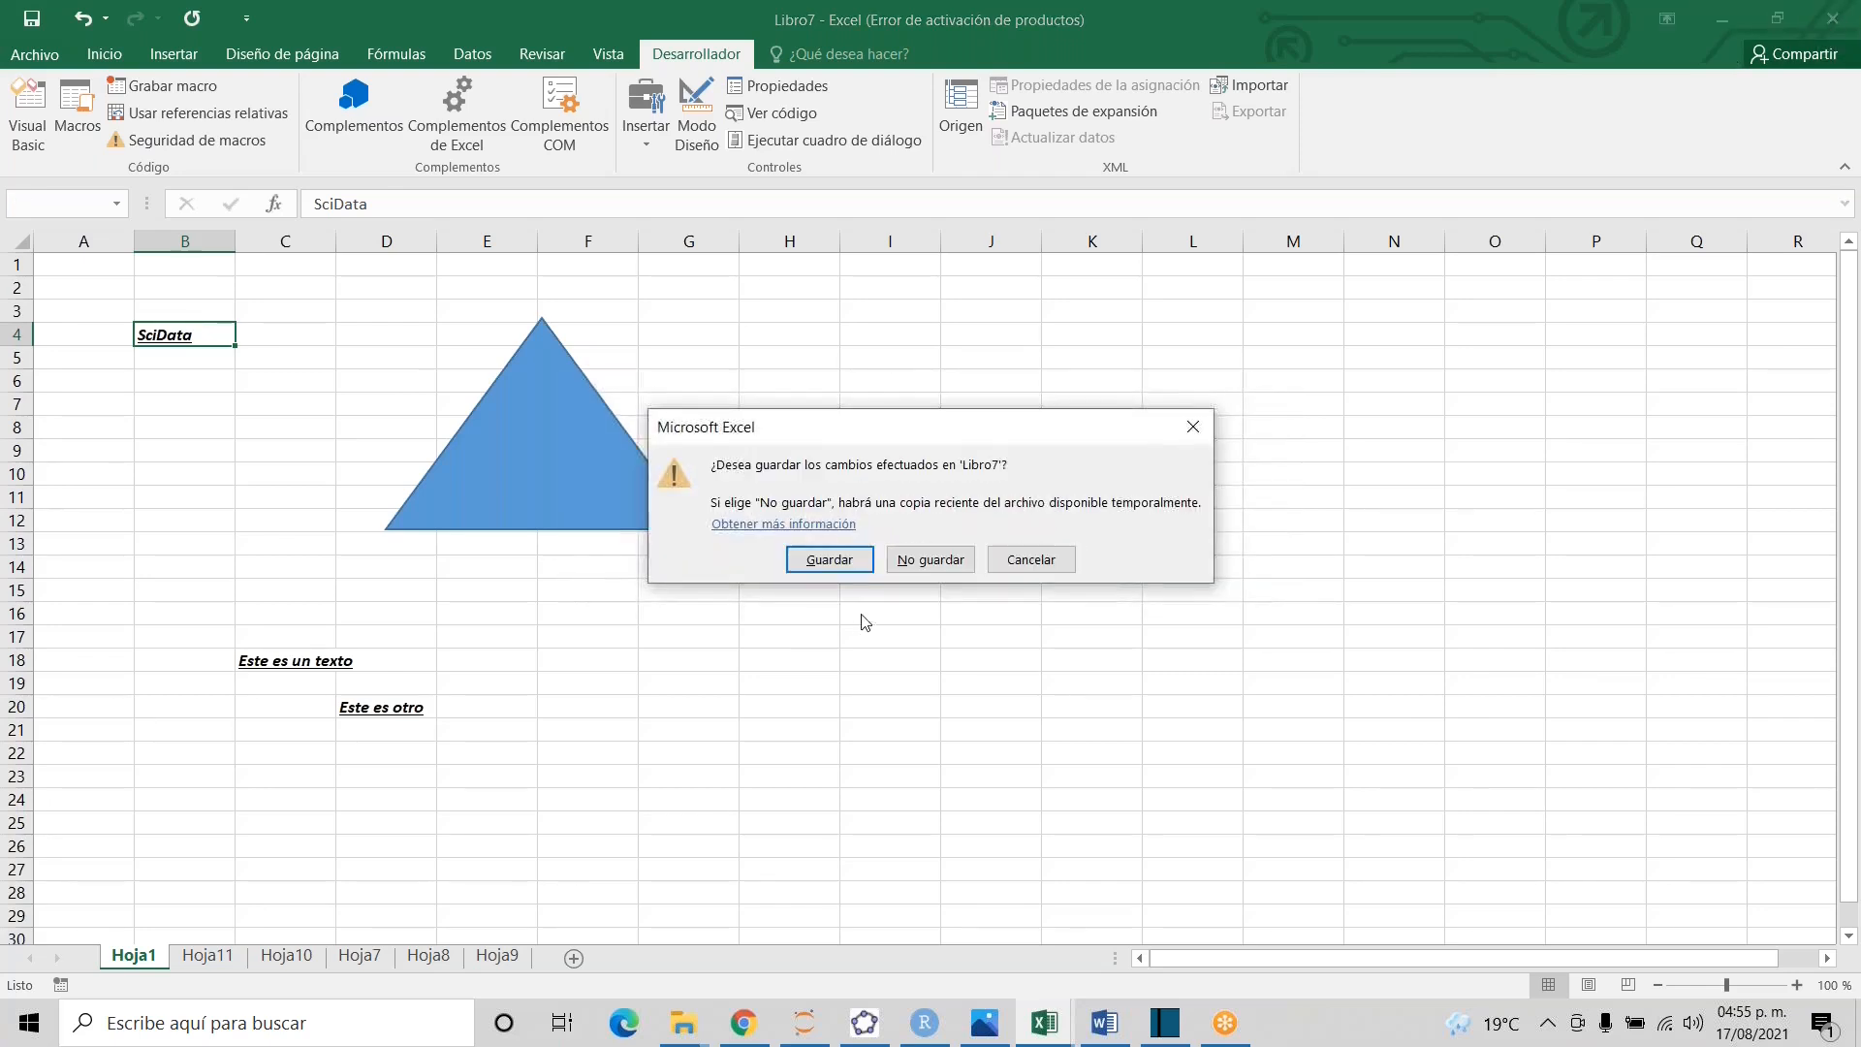
left_click(933, 562)
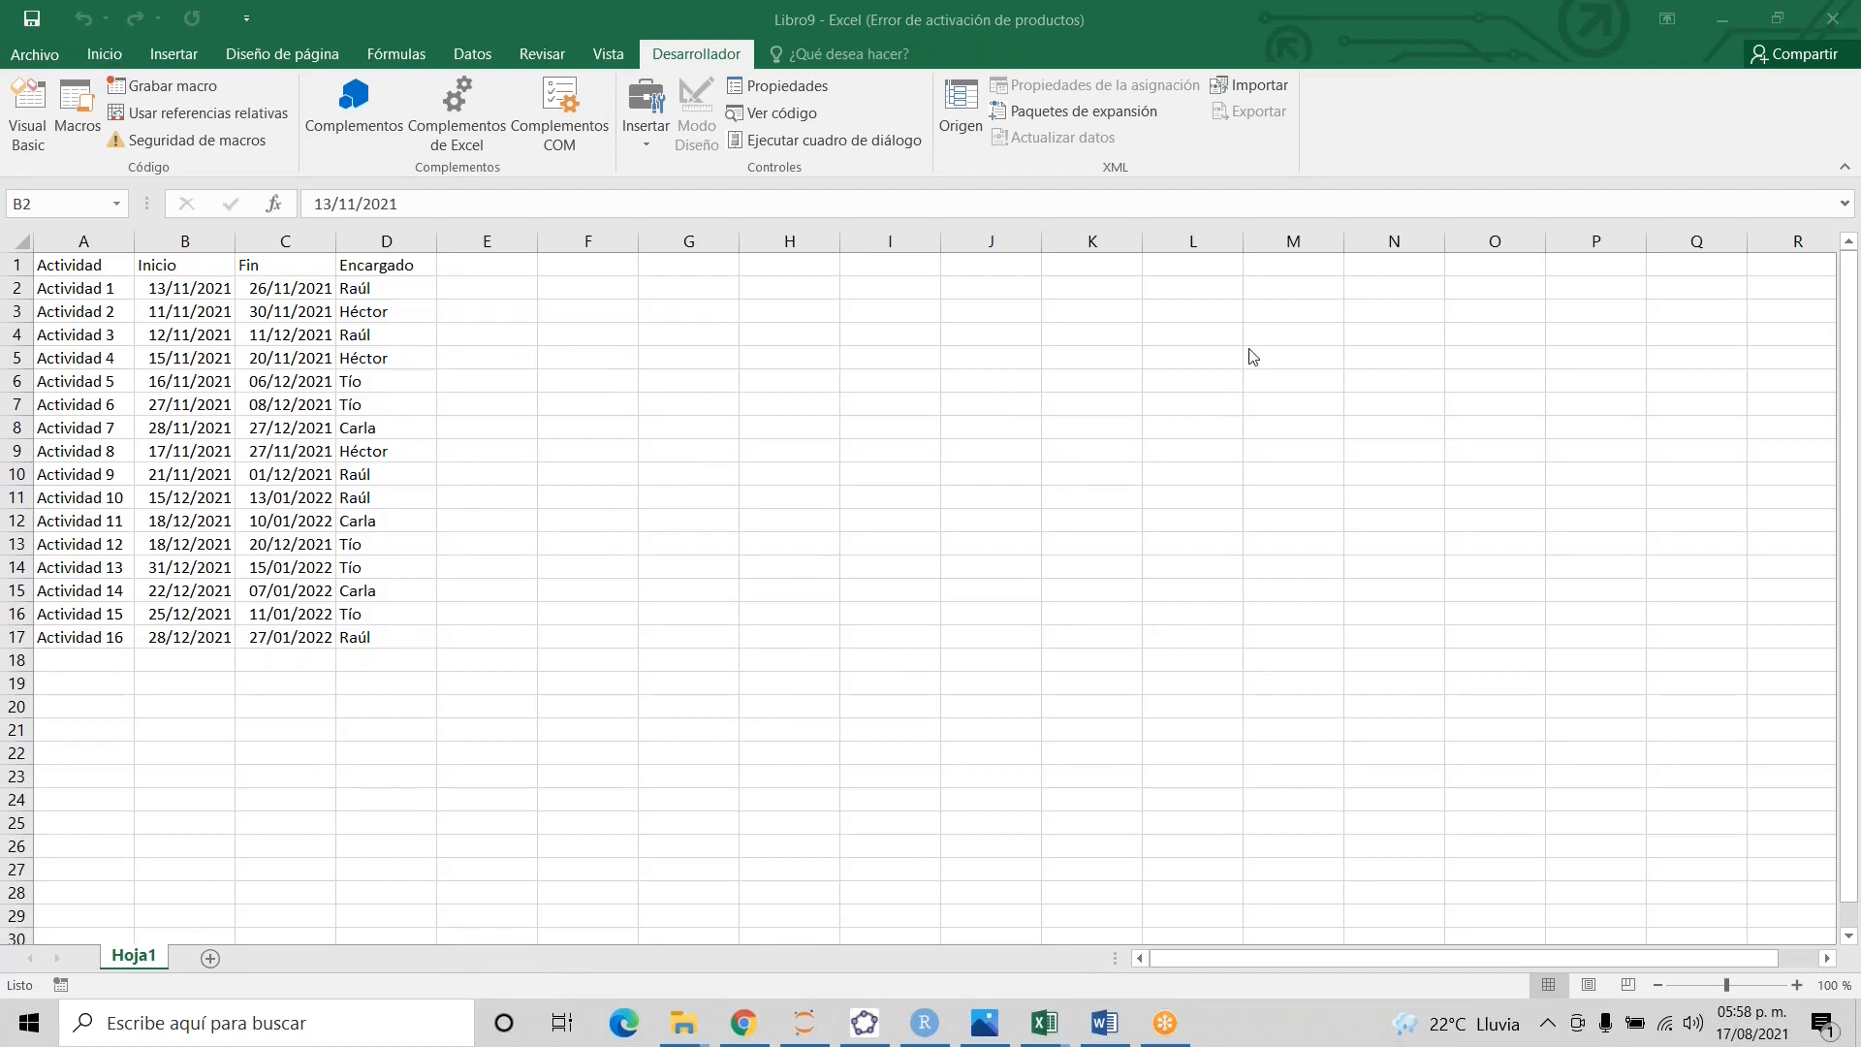
- Enlarge the formula bar in Libro9 to several lines and review the finished chart in diagrama_gantt_datos before returning to Libro9
left_click(1044, 219)
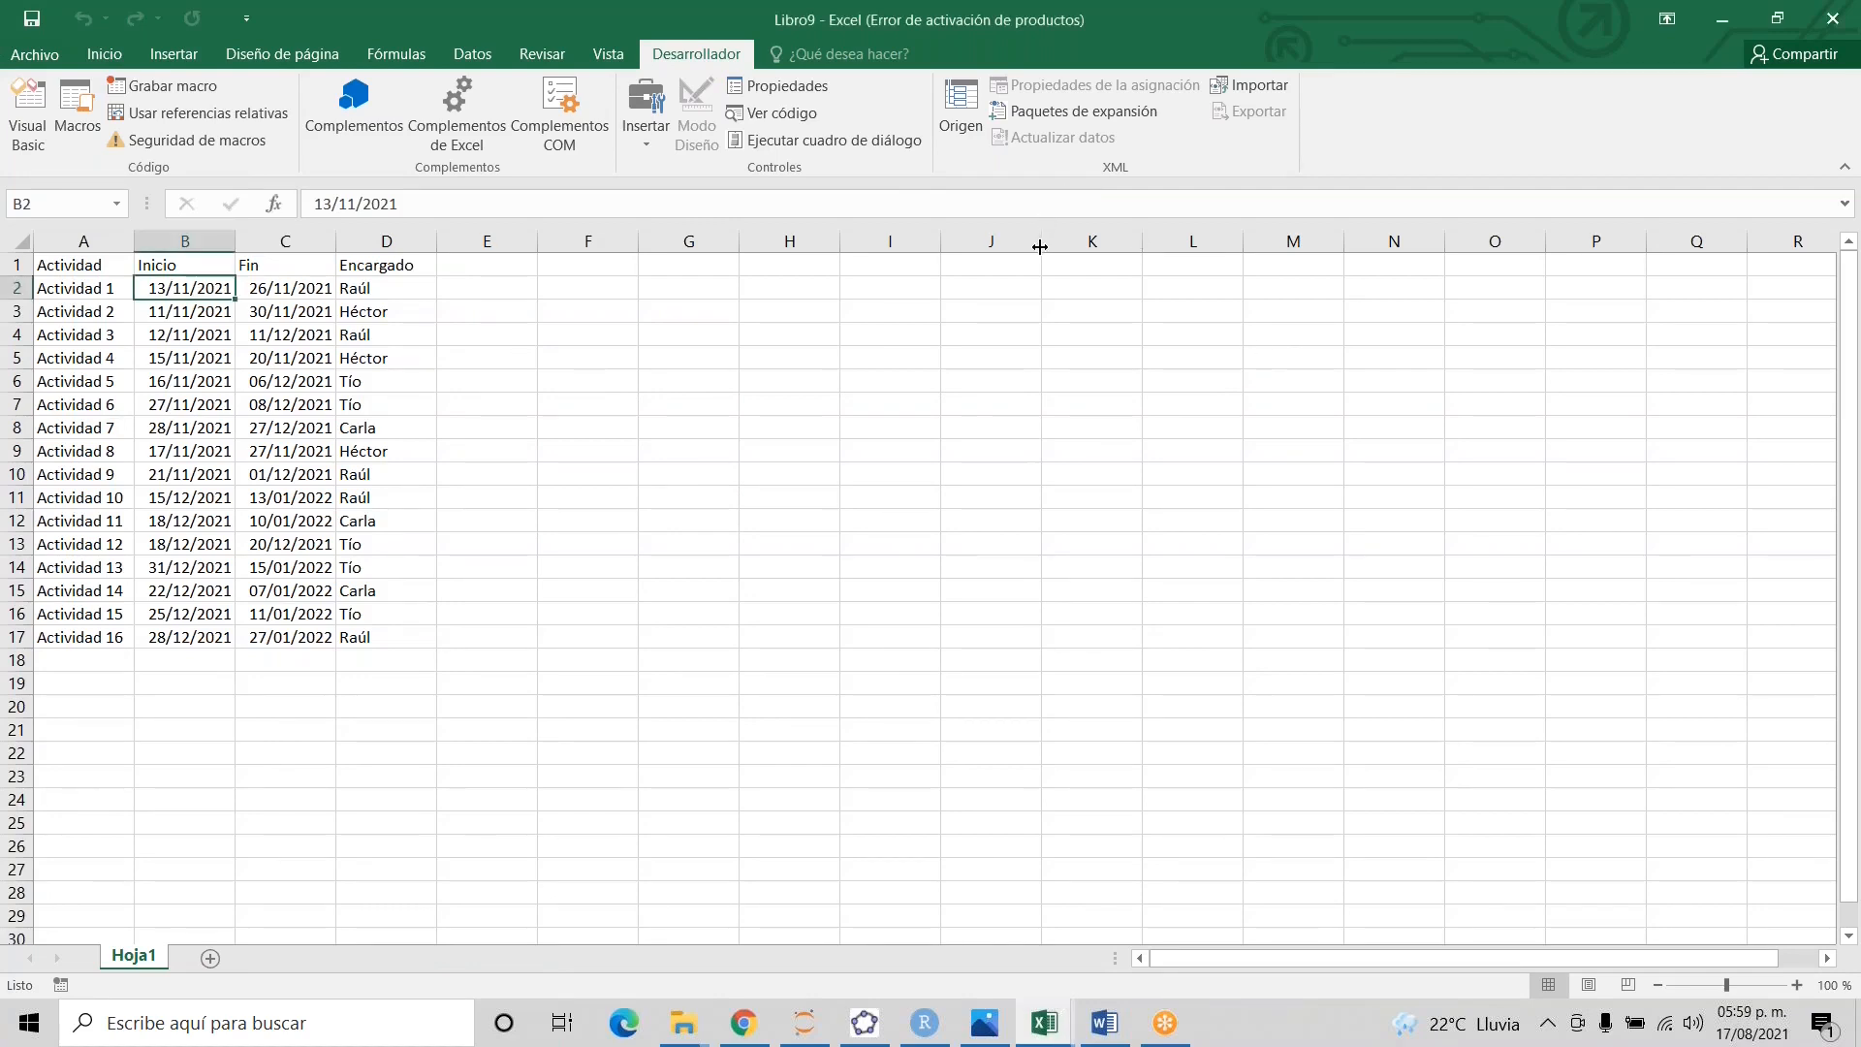
left_click_drag(1008, 215, 998, 338)
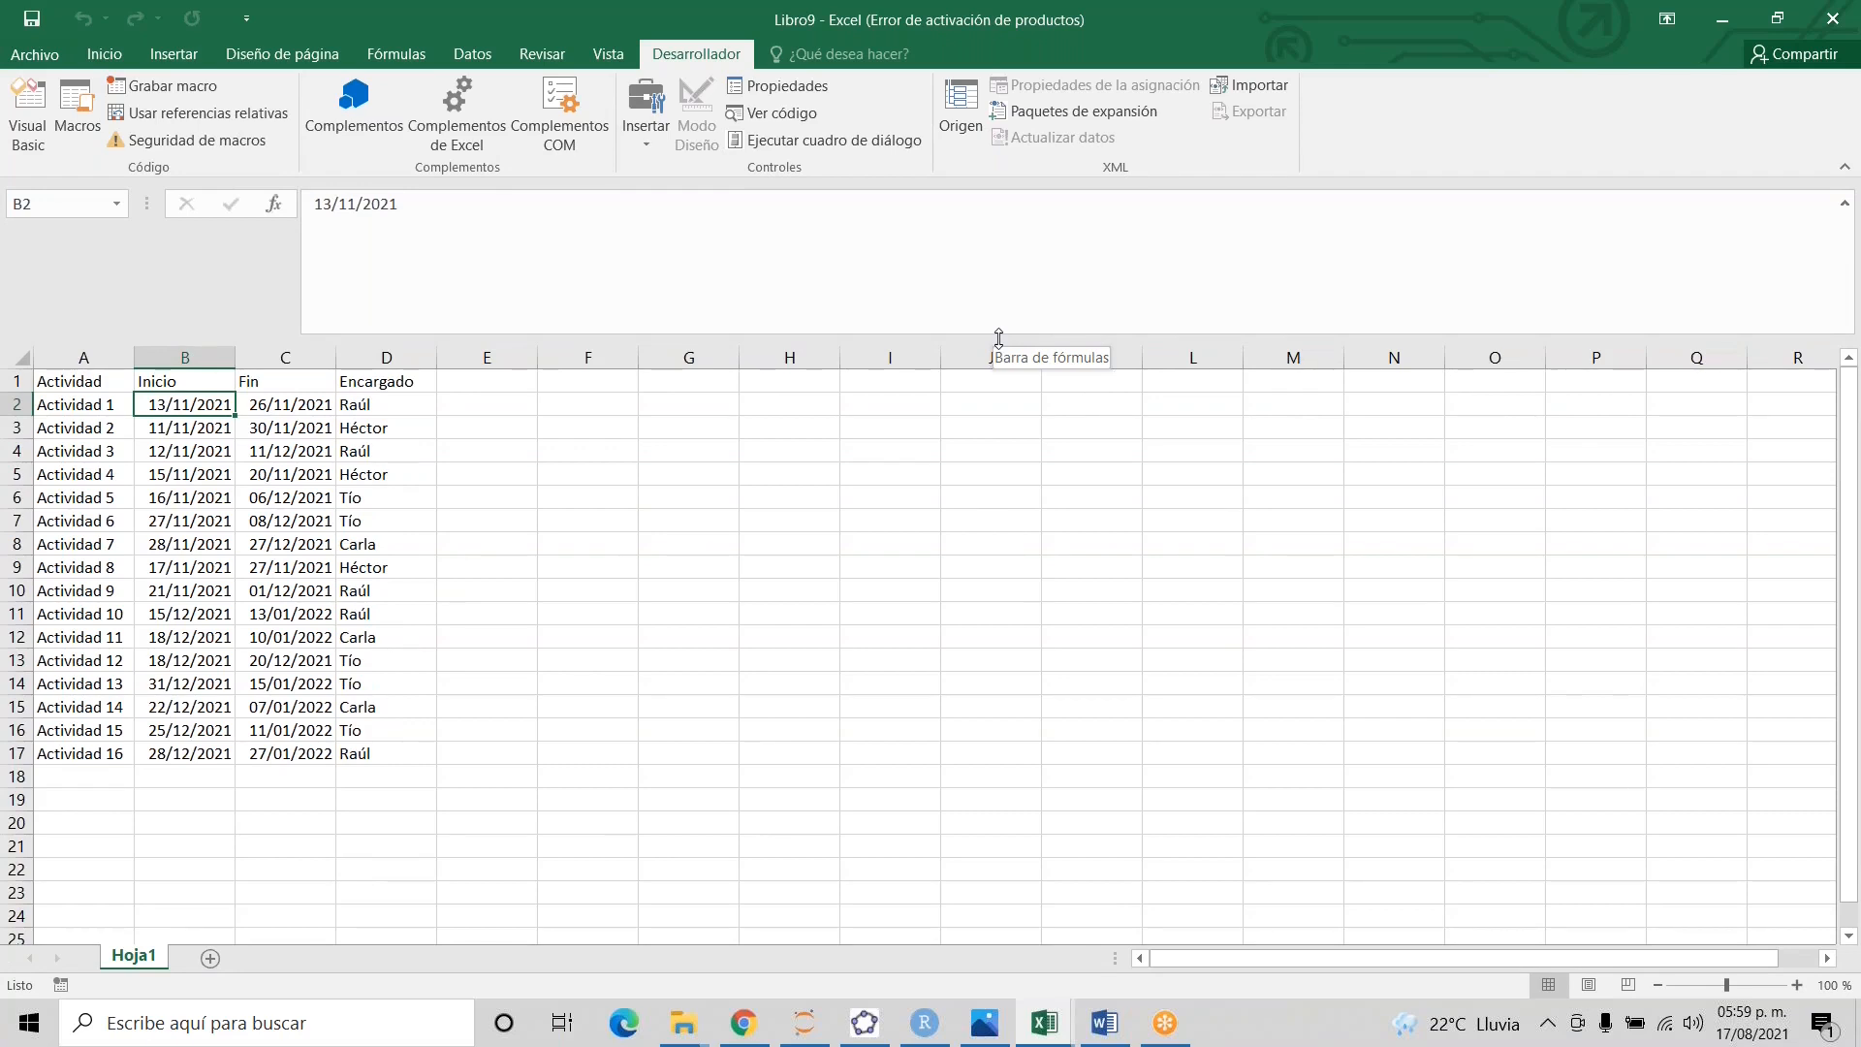
mouse_move(1044, 1023)
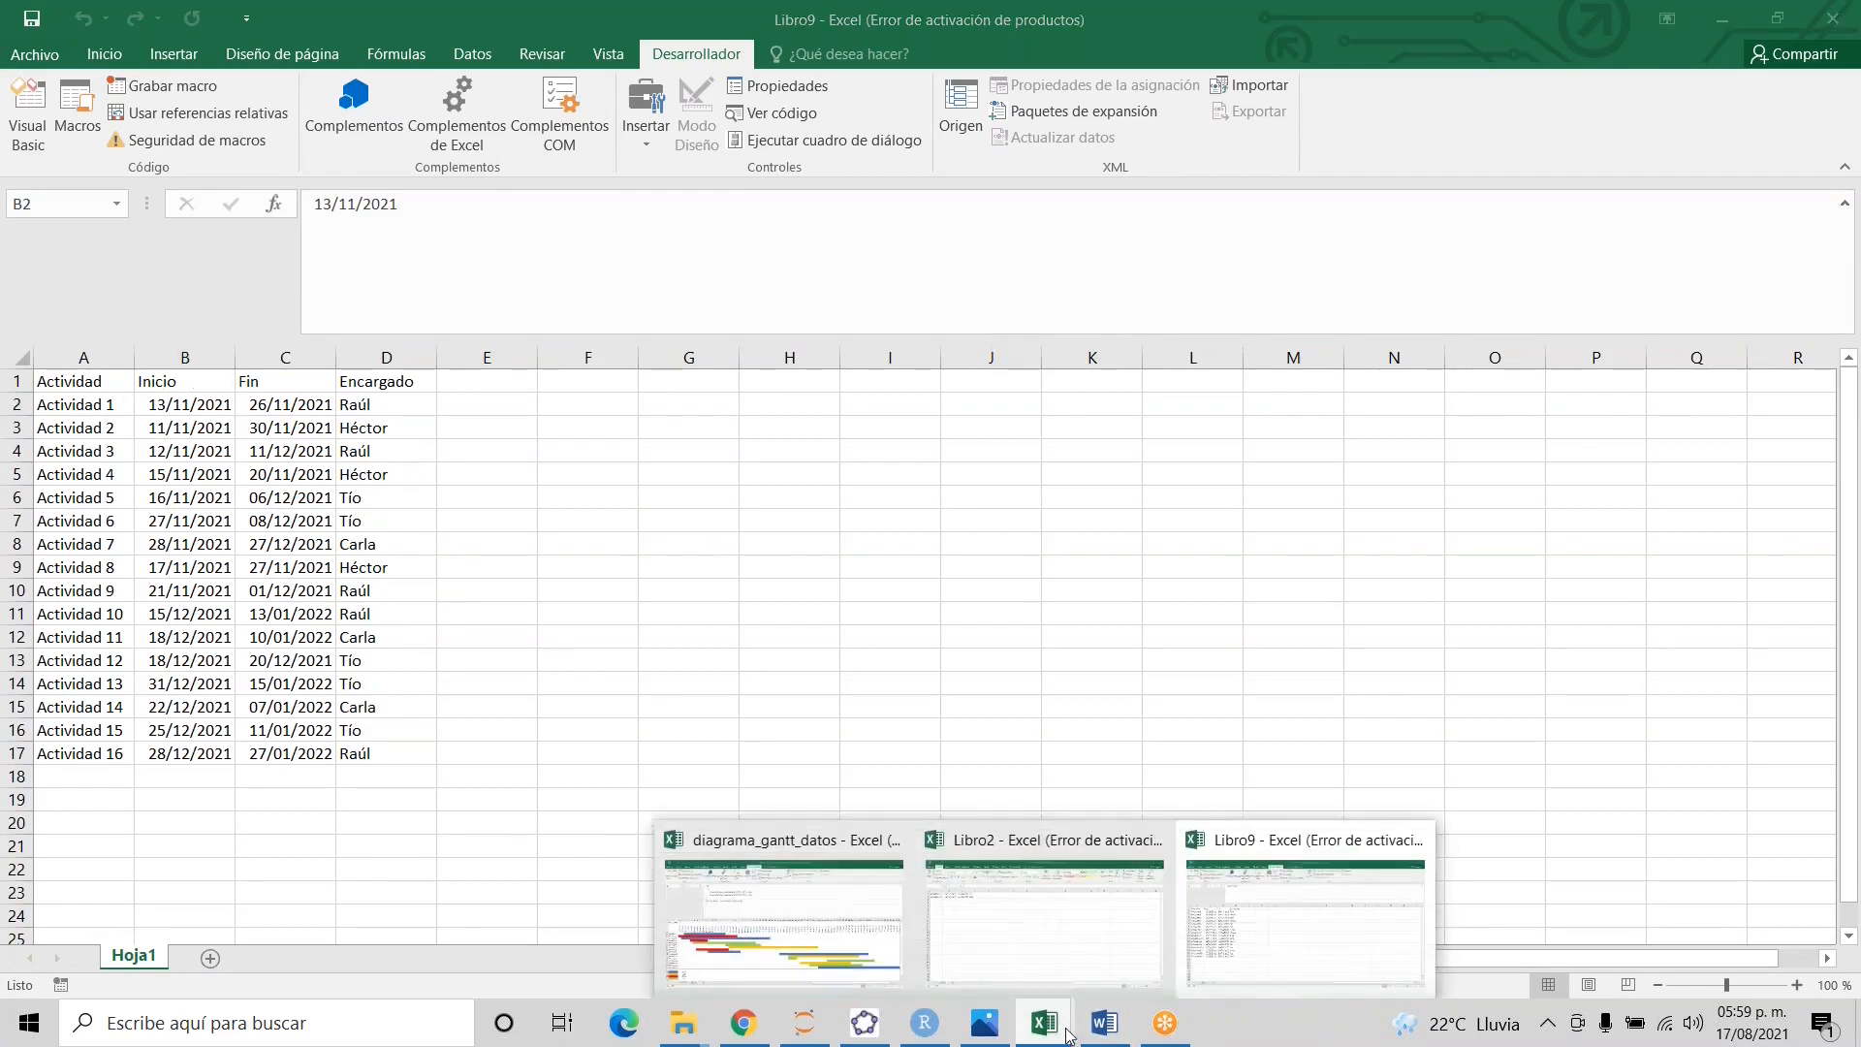
left_click(1231, 952)
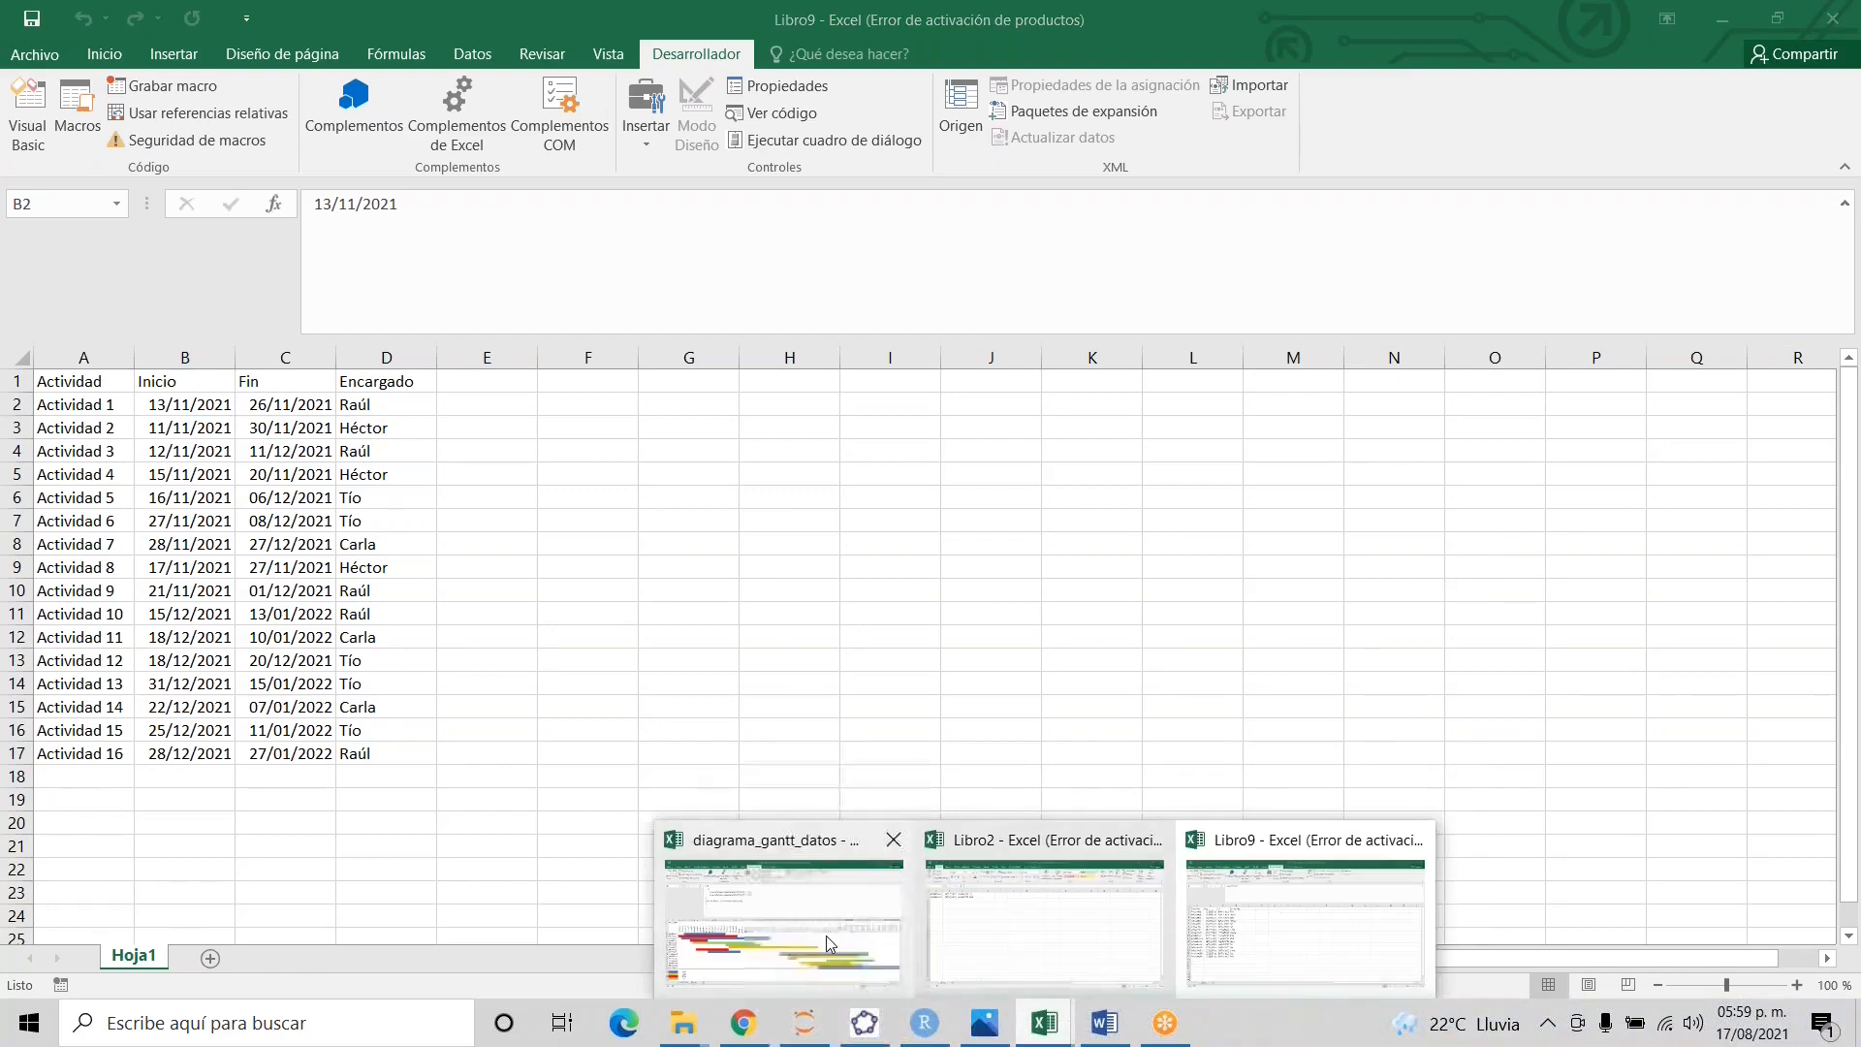
left_click(825, 934)
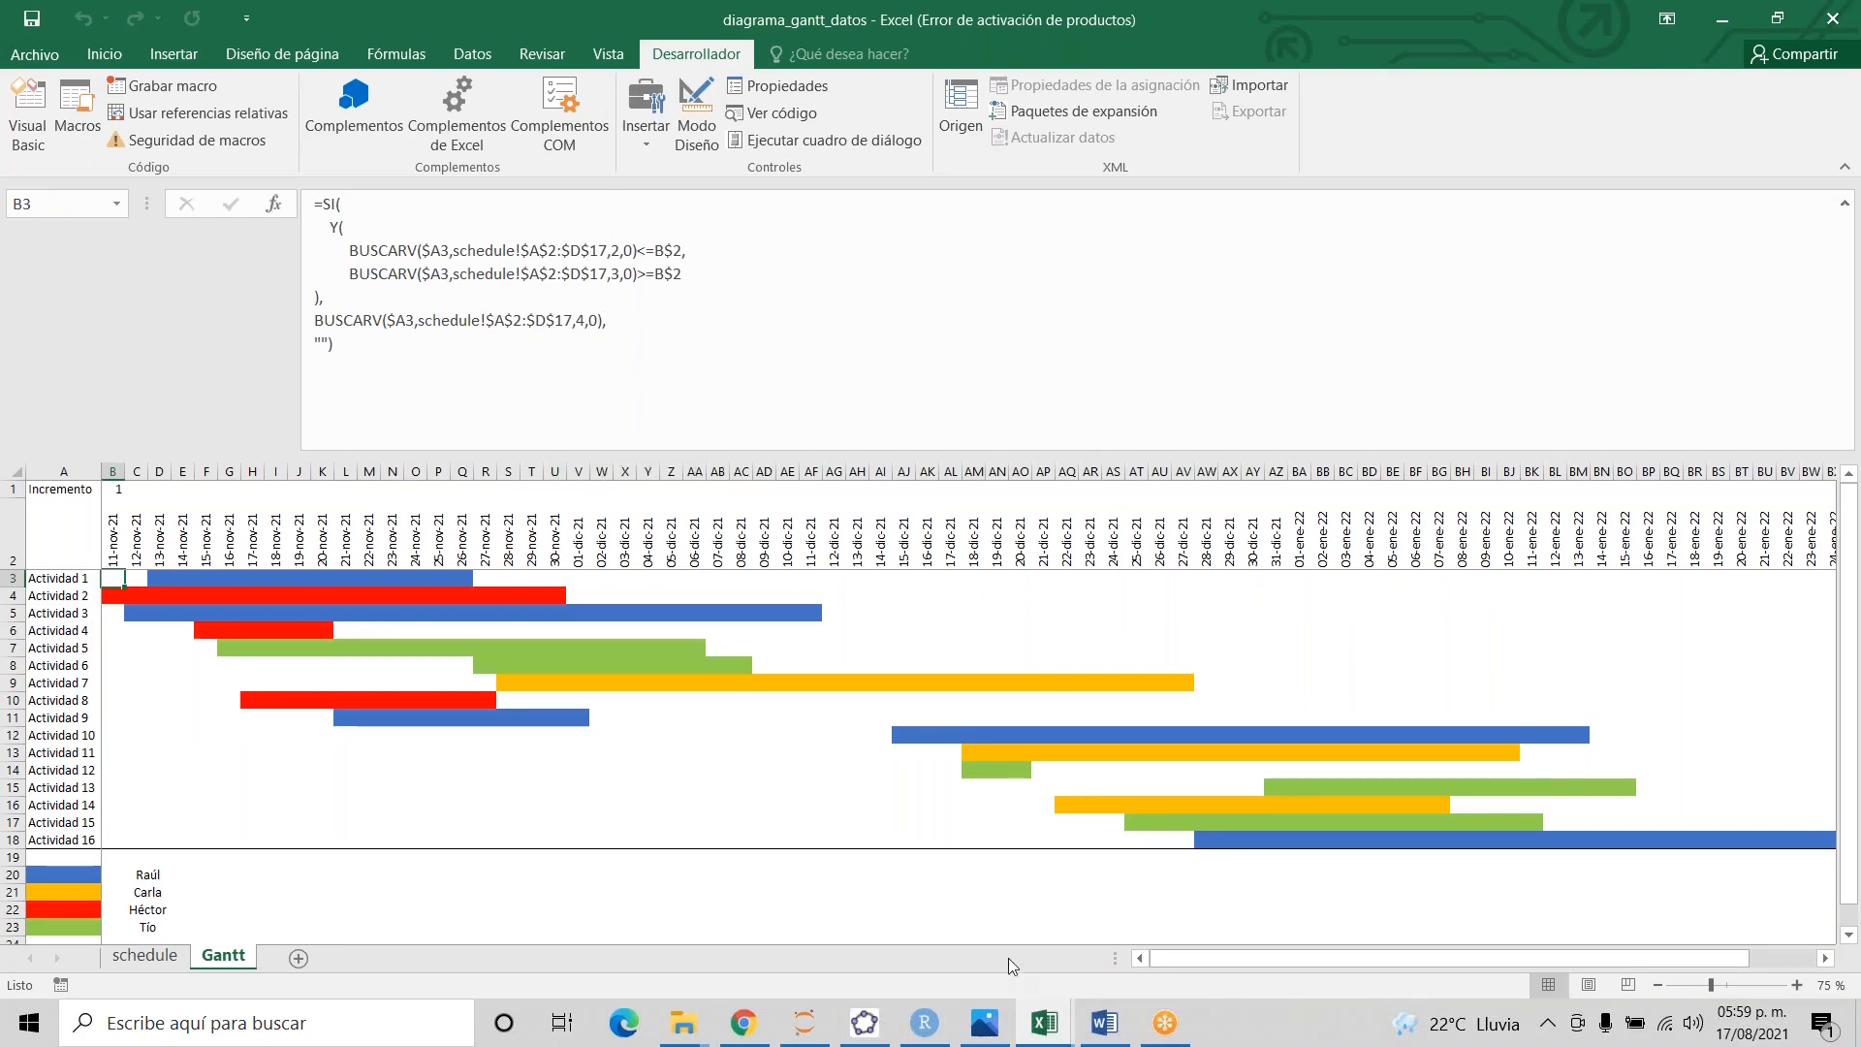
mouse_move(1044, 1023)
left_click(1337, 901)
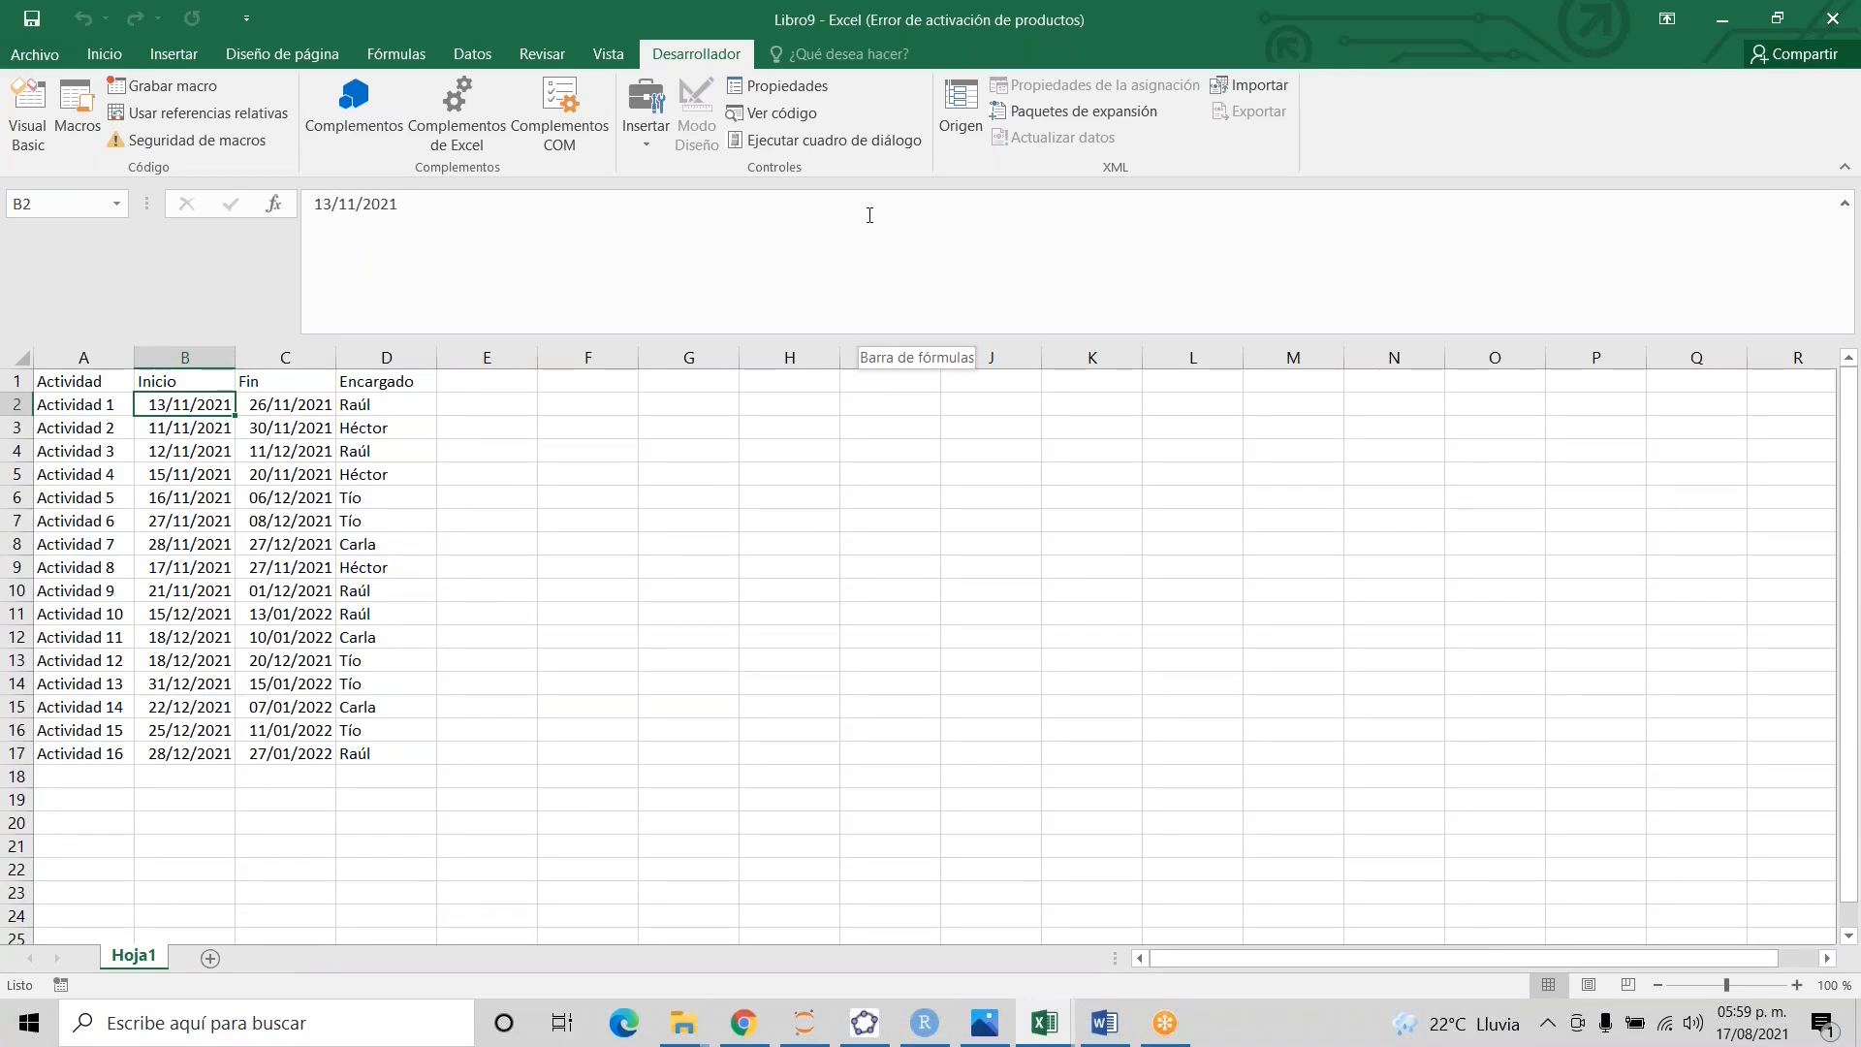
- Start recording a macro named constructor, stored in Este libro
left_click(172, 90)
key("BackSpace")
type("constructor")
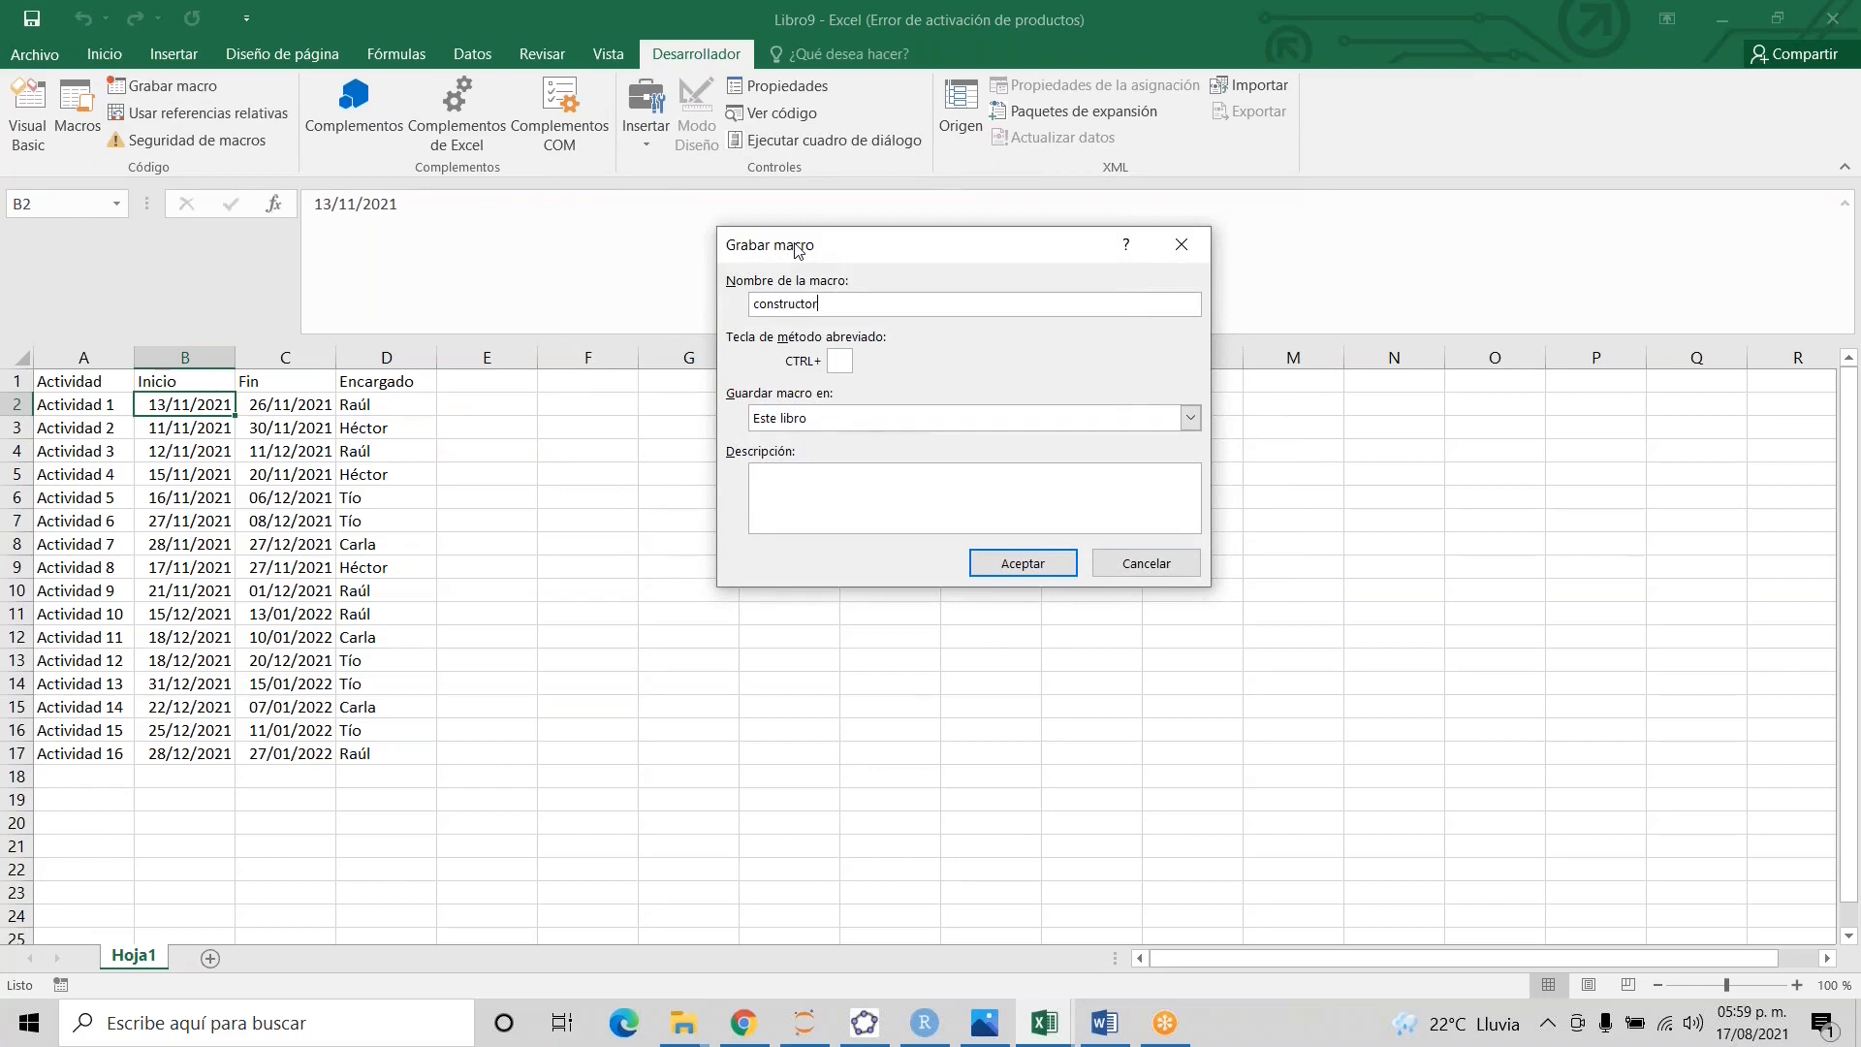
left_click(1044, 567)
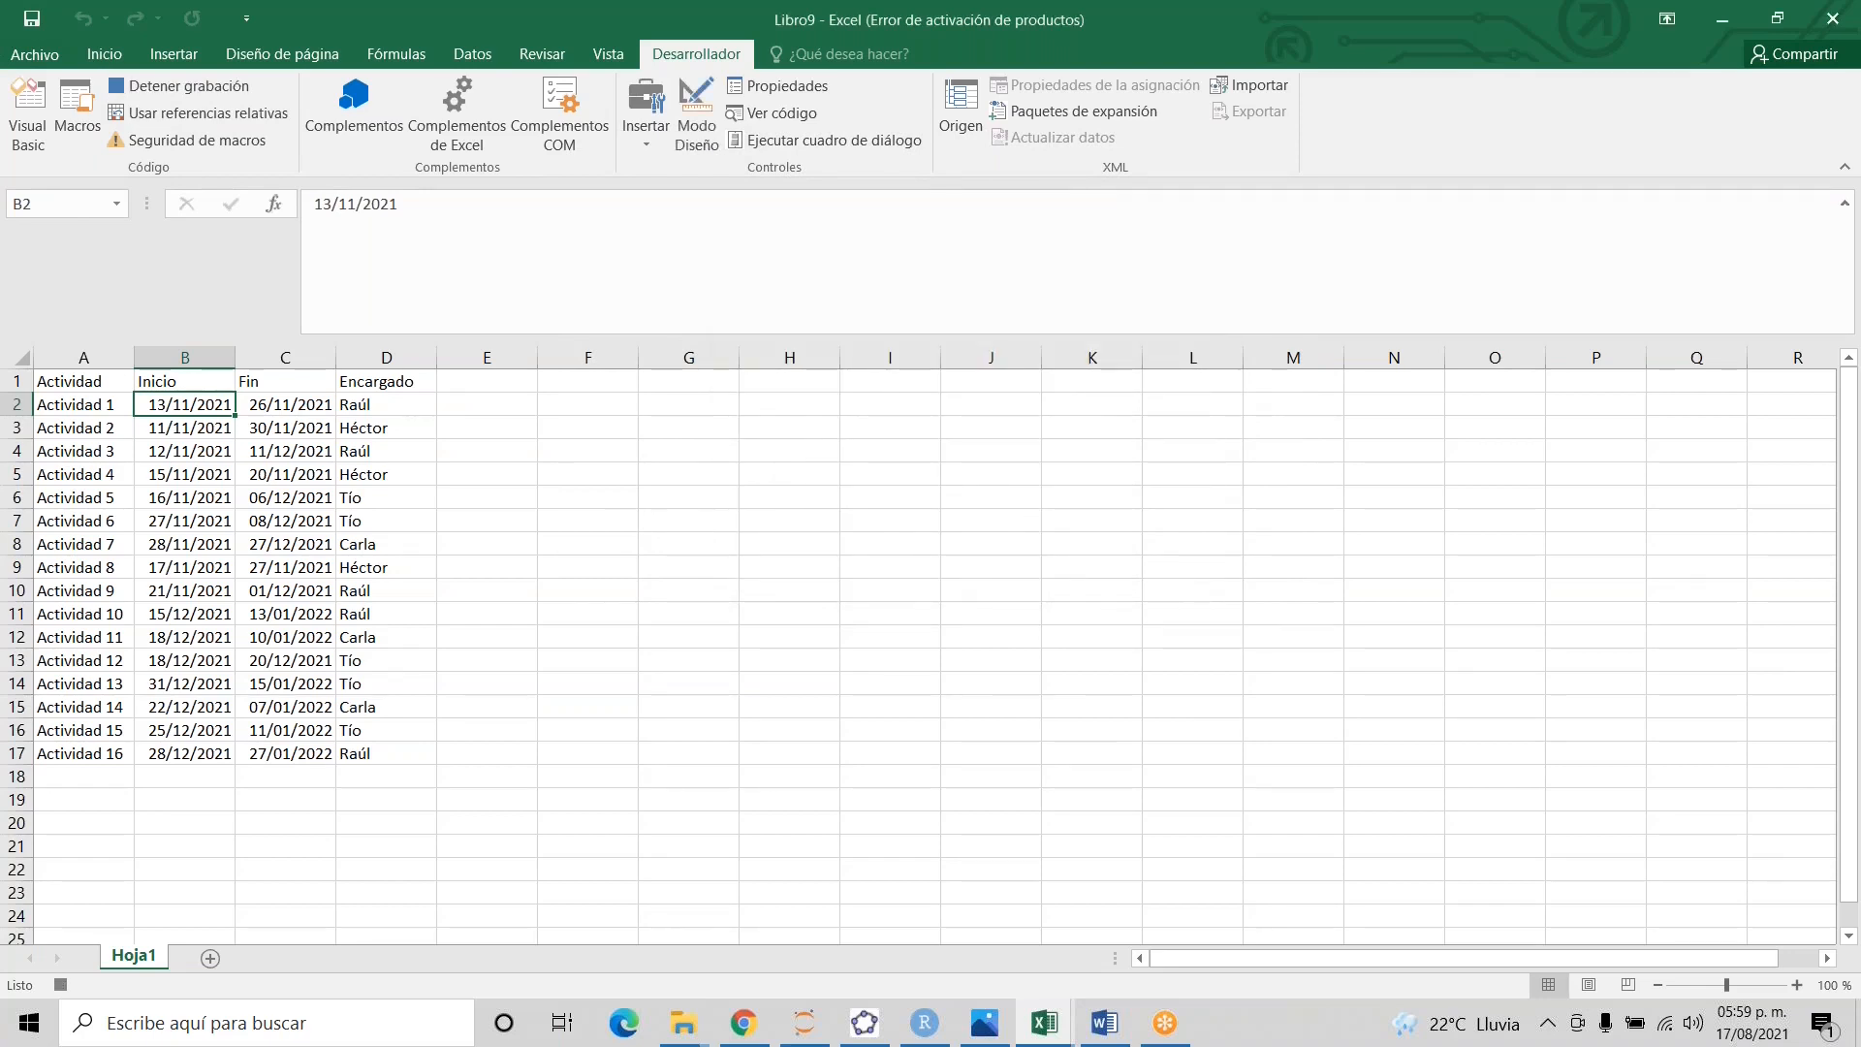
- Calculate the earliest Inicio date in cell F2 of Hoja1 with =MIN(B2:B1048576), covering the column down to the last sheet row
left_click(594, 407)
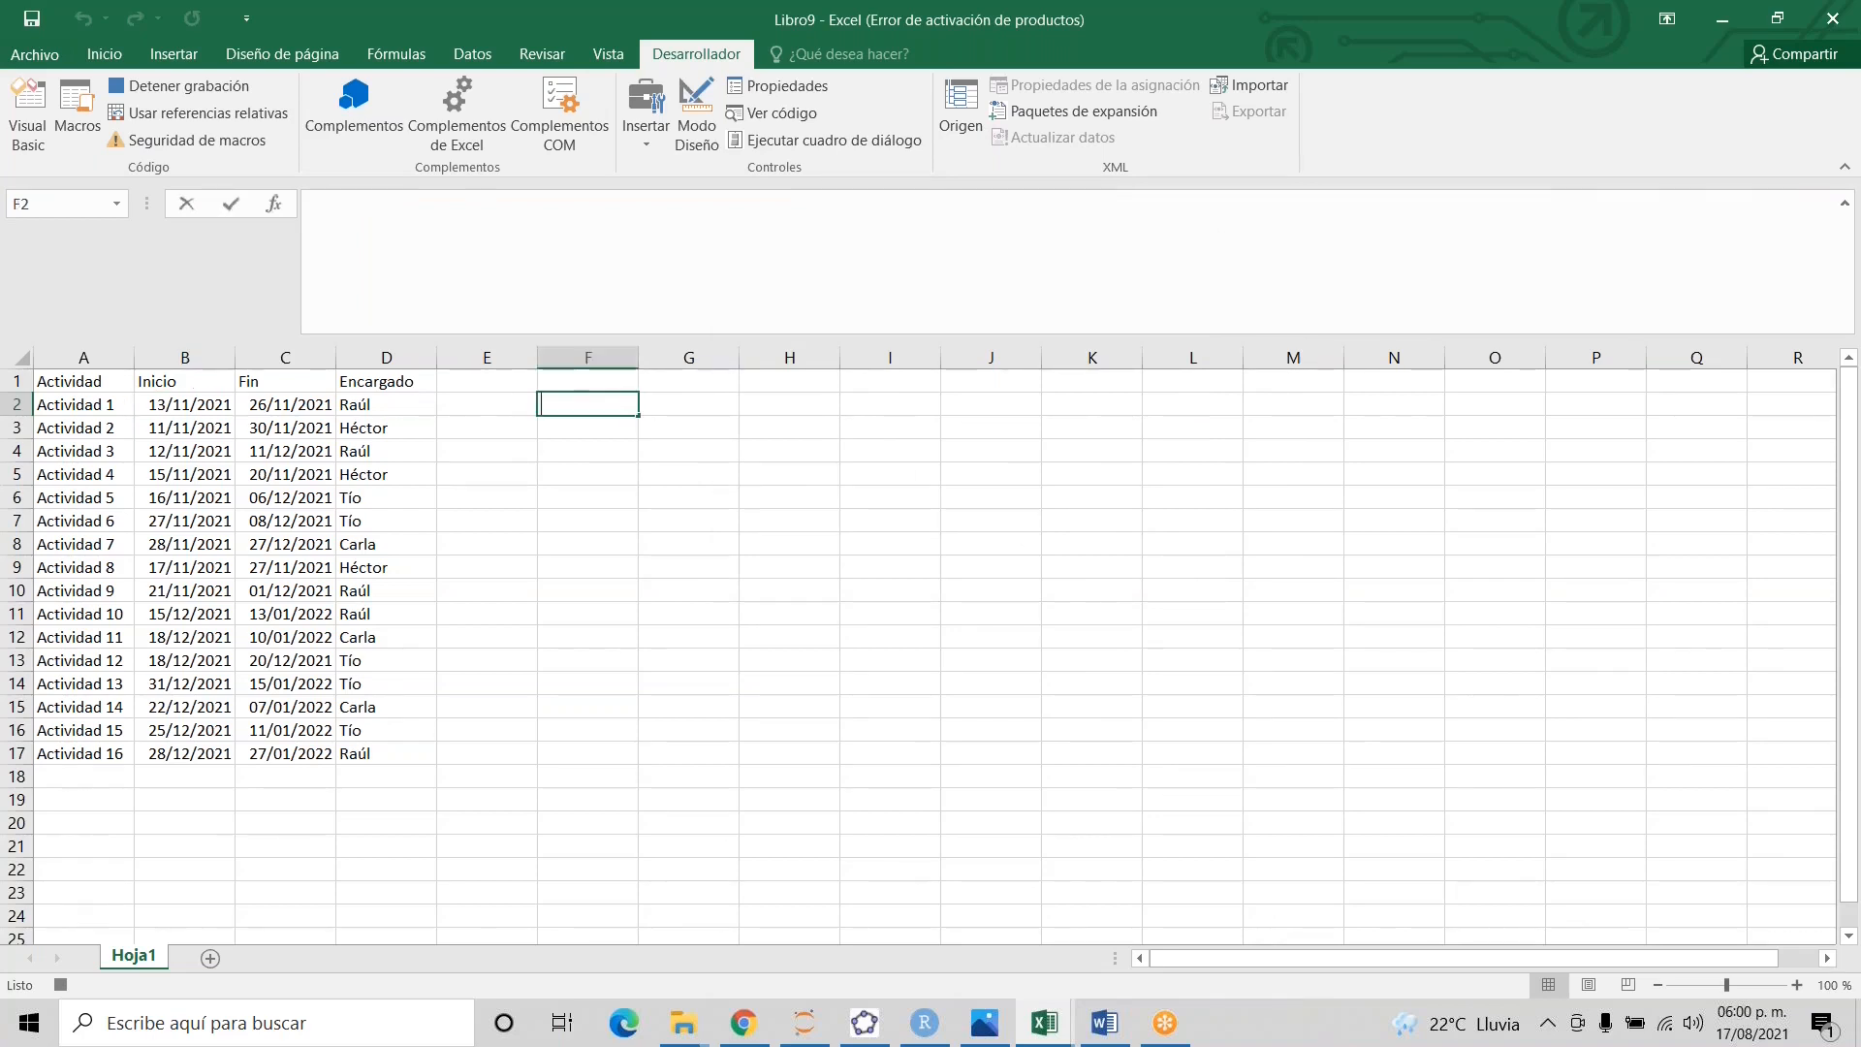
type("=min(")
key("Left")
key("Left")
key("Left")
key("Left")
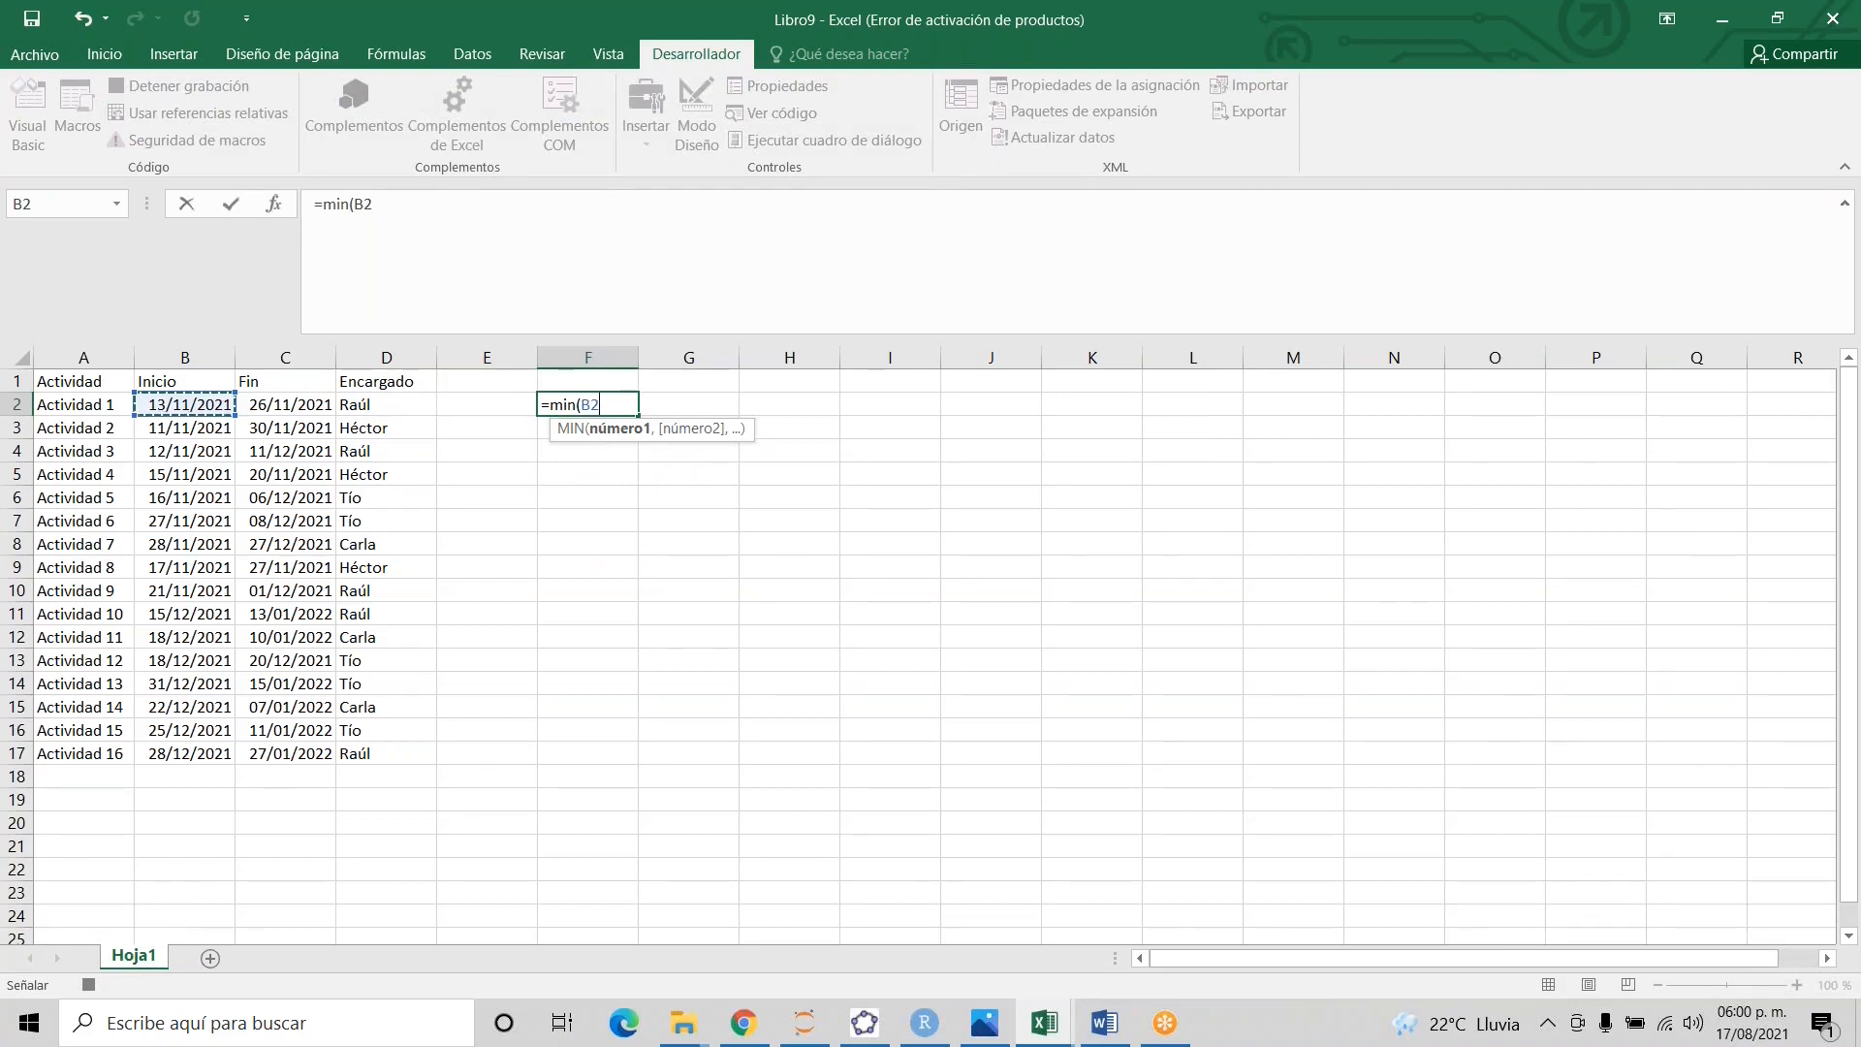
key("ctrl+shift+Down")
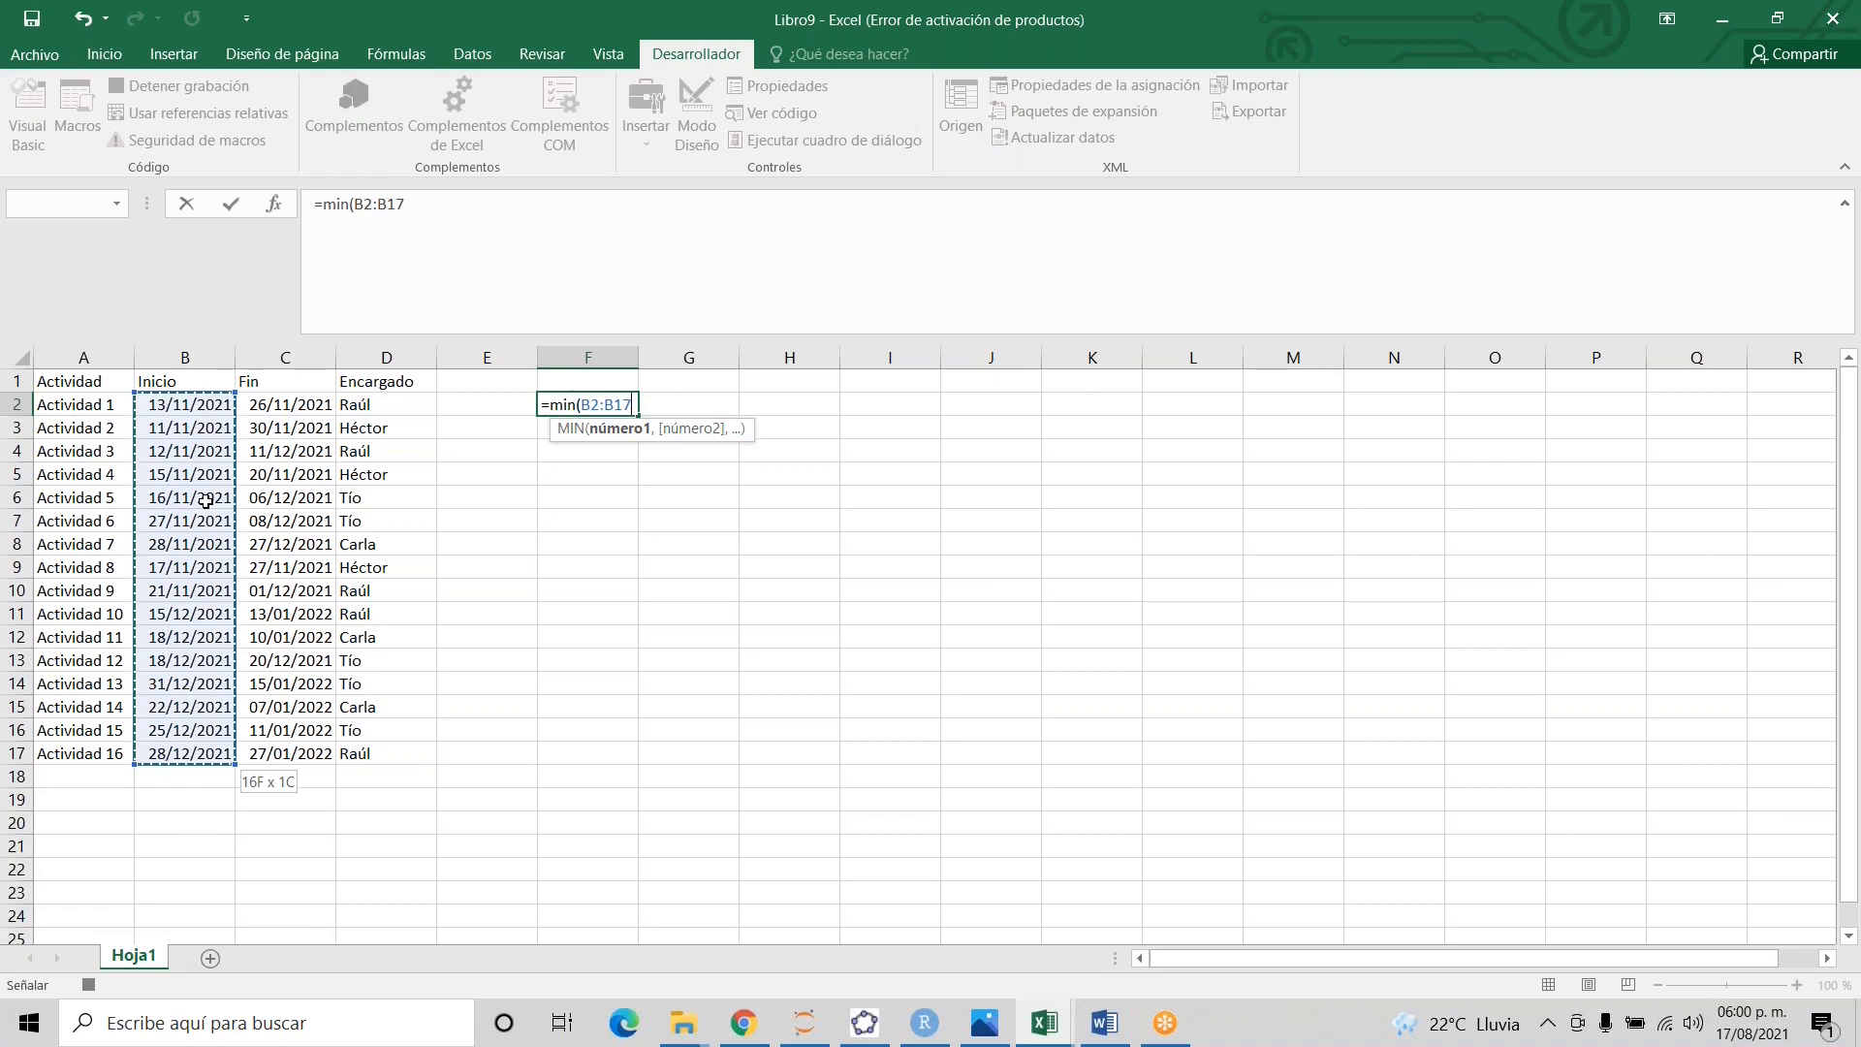
key("ctrl+shift+Down")
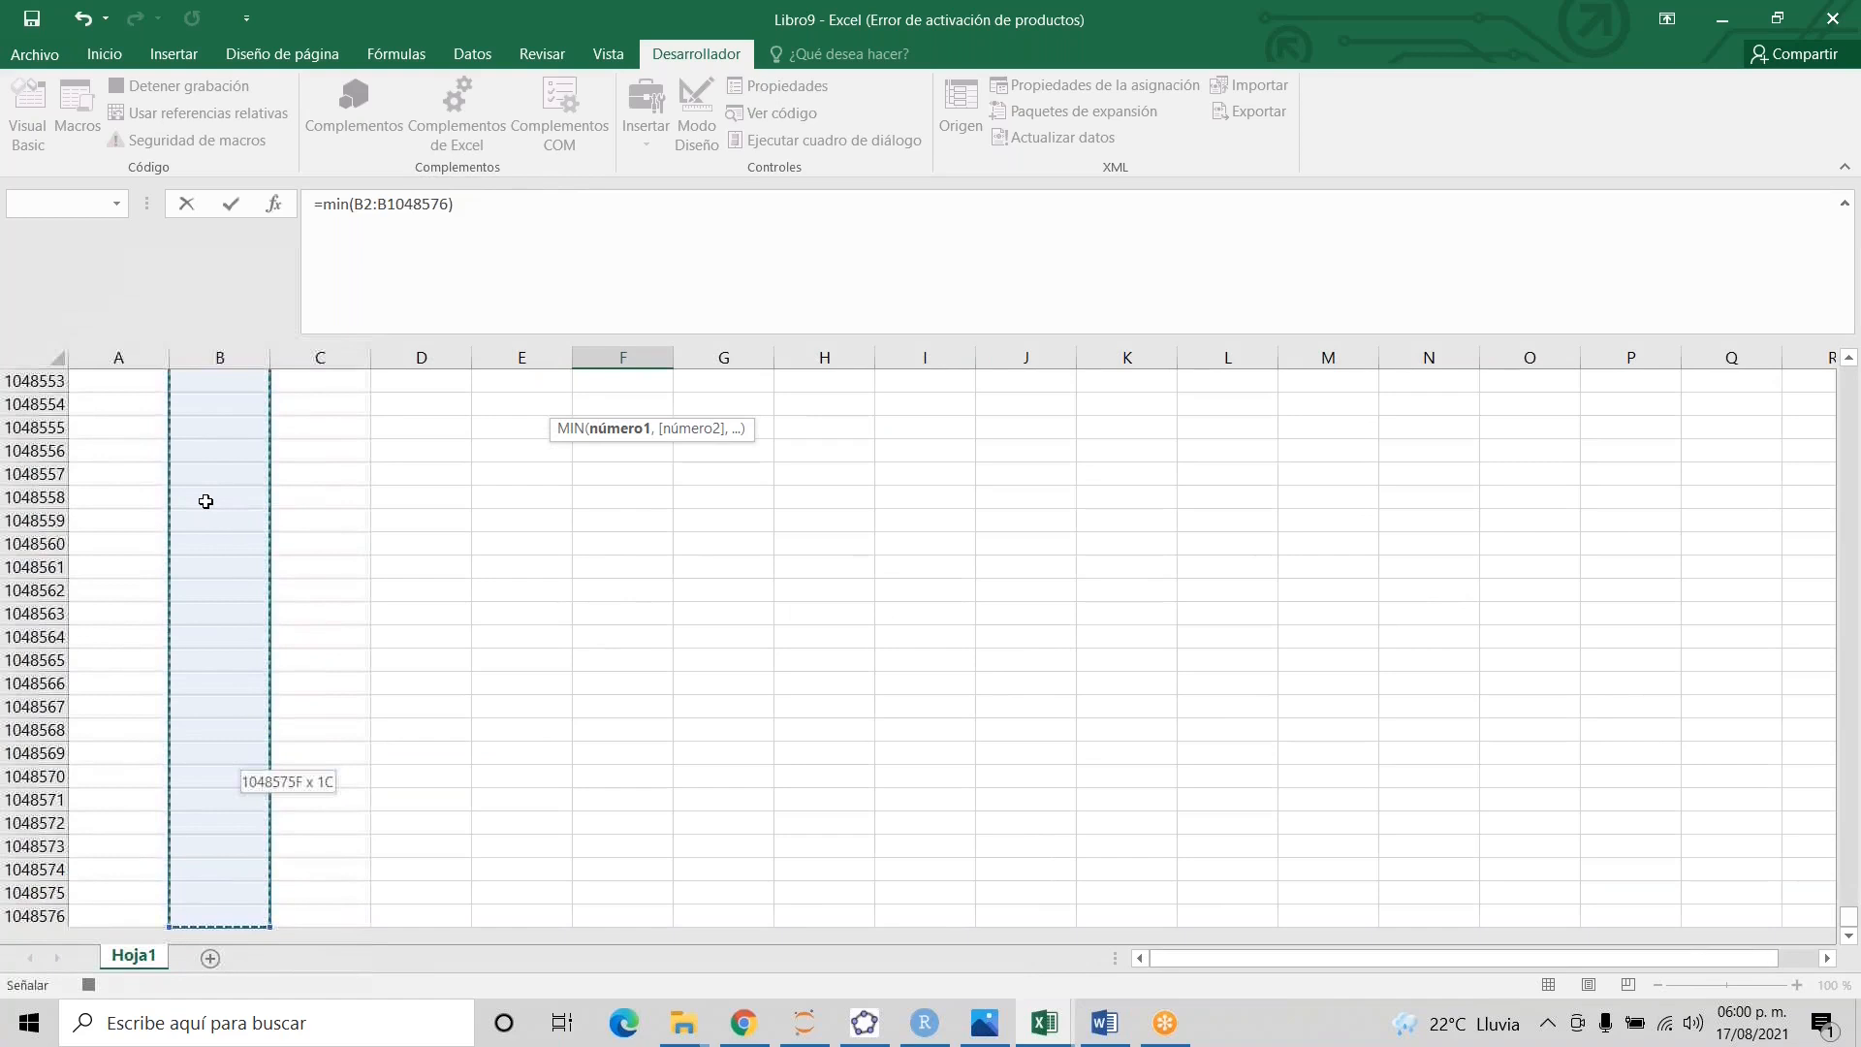
key("ctrl+Return")
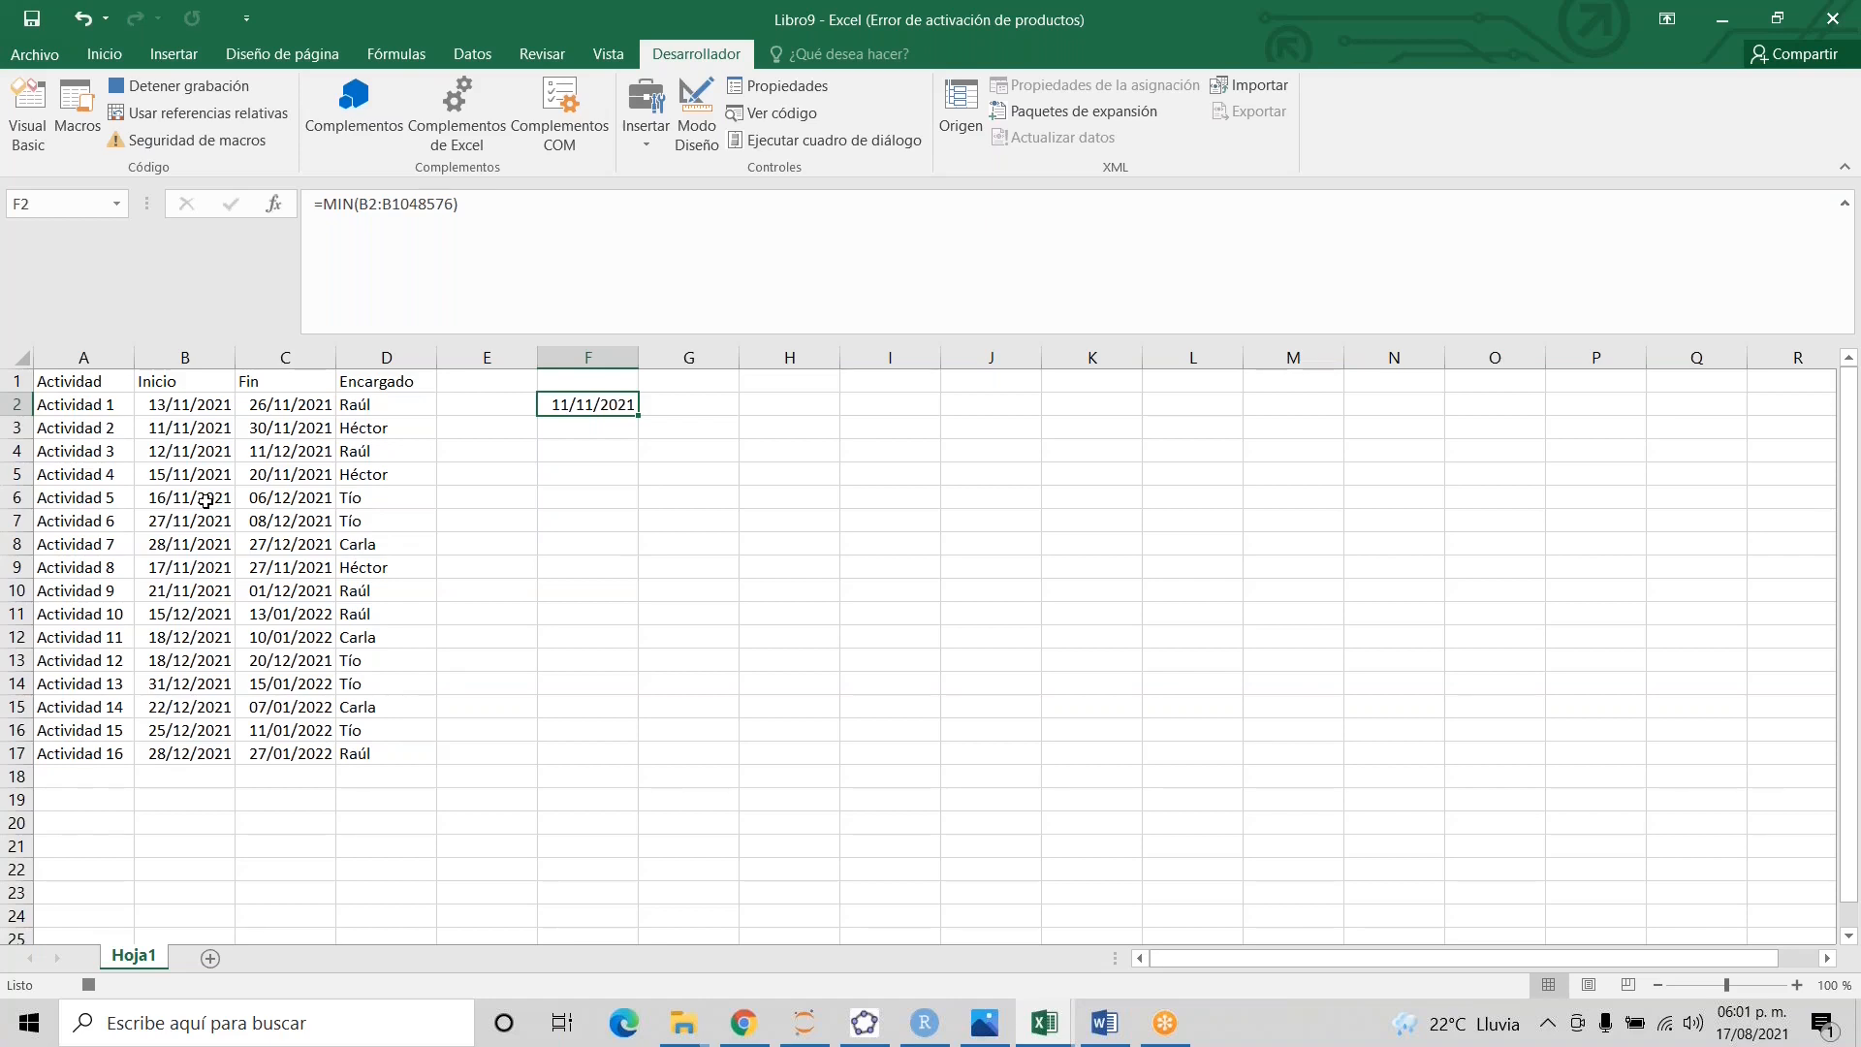
- Calculate the latest Fin date in cell G2 with =MAX(C2:C1048576) and check the formulas in F2 and G2
key("Right")
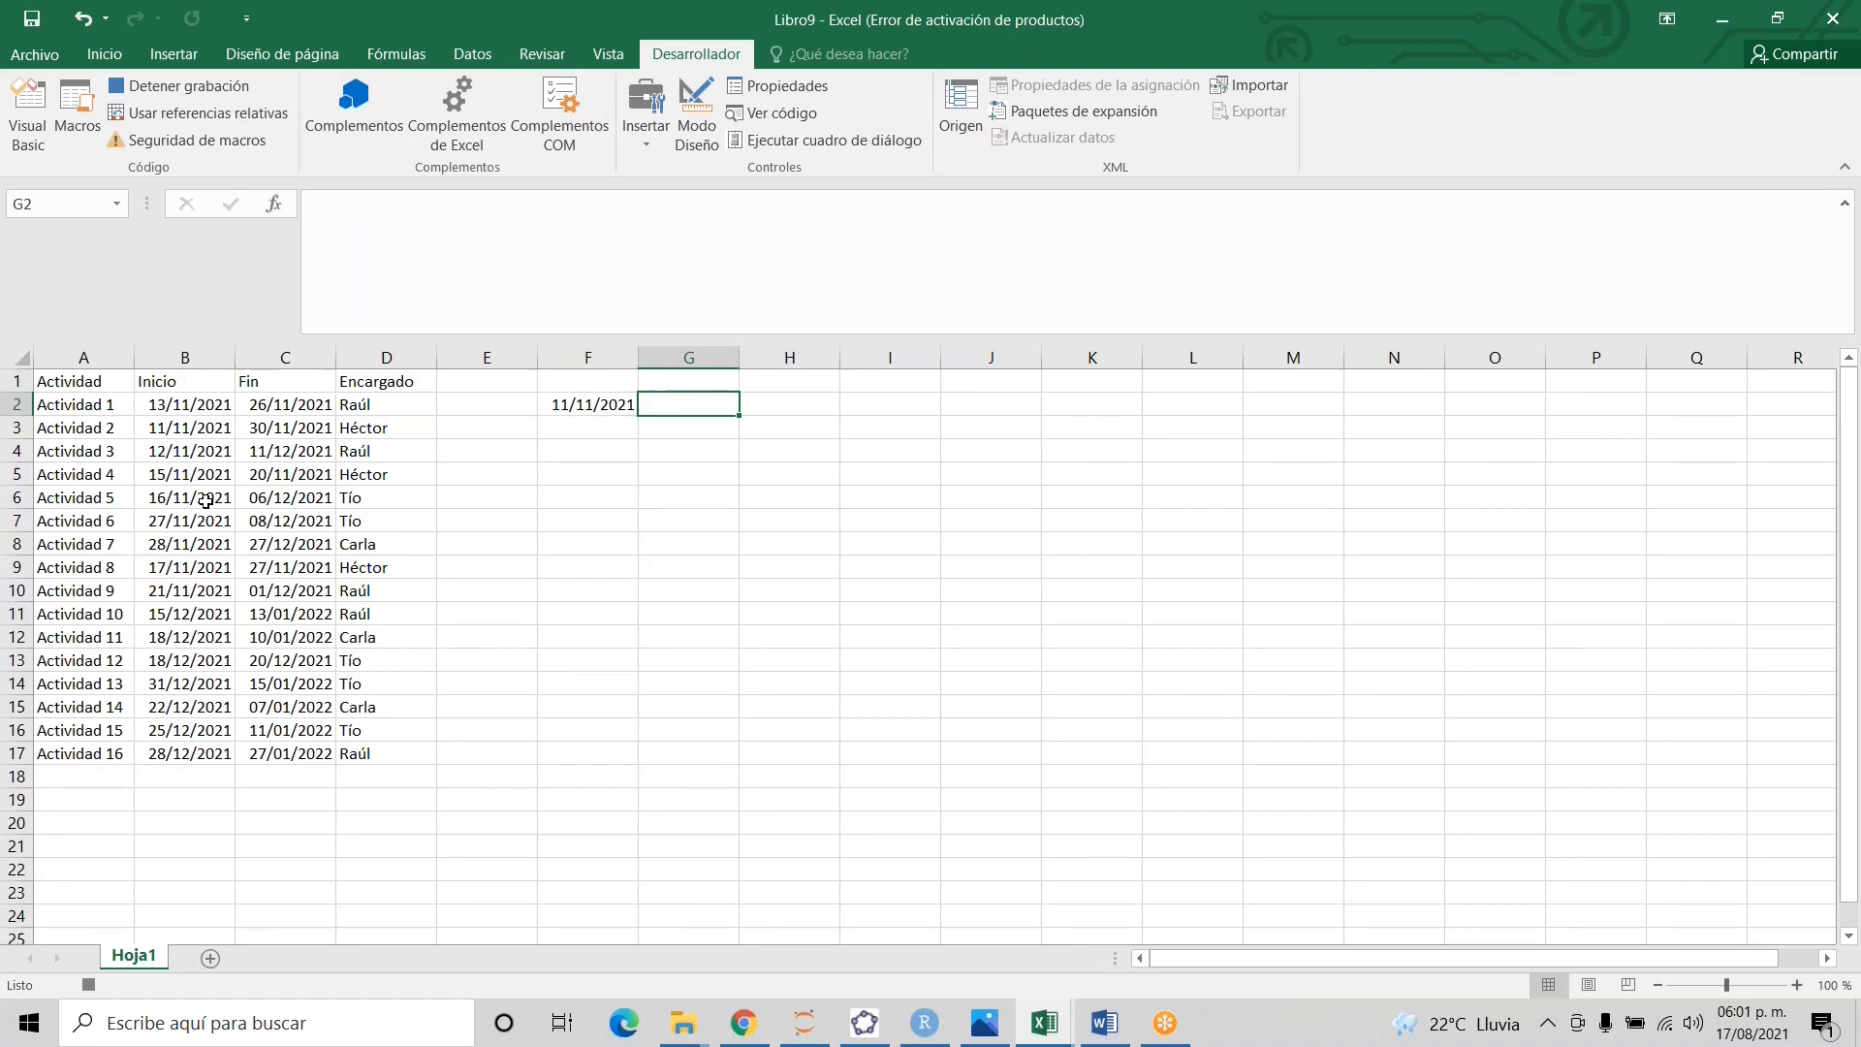
type("=max")
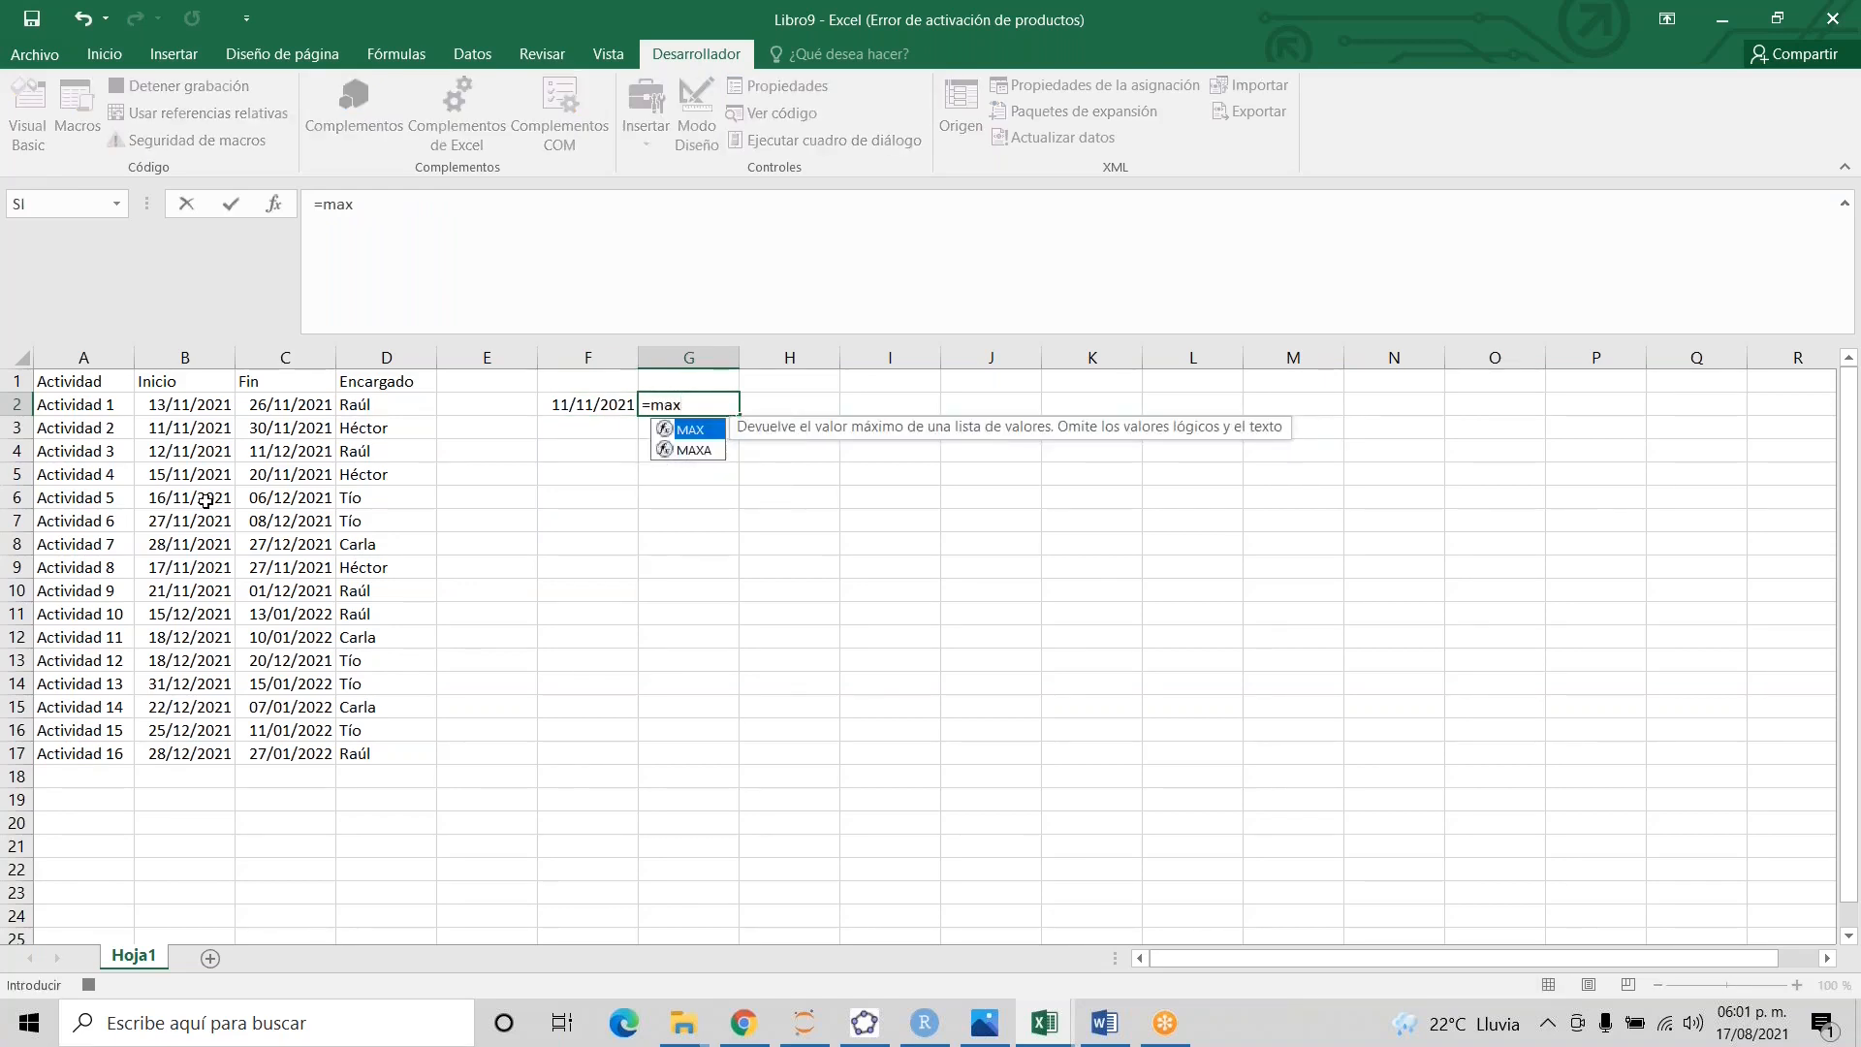
type("(")
key("Left")
key("Left")
key("Left")
key("Left")
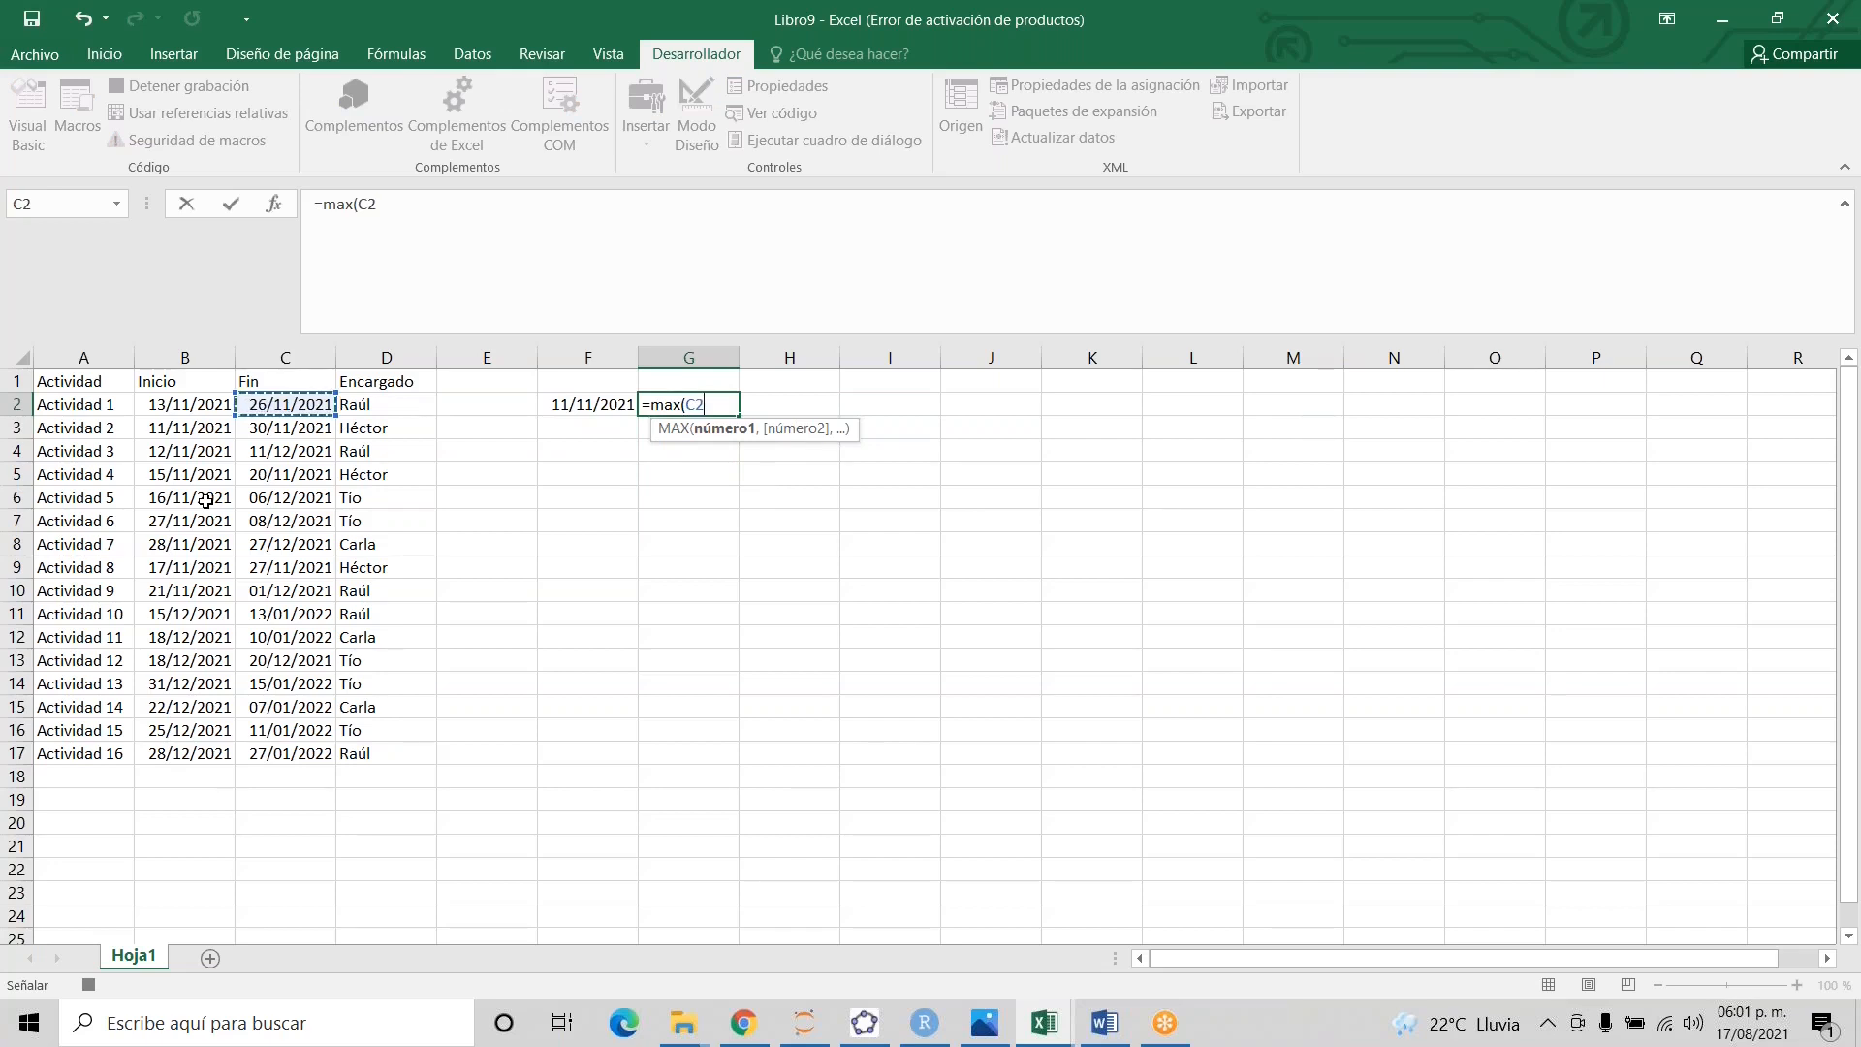
key("ctrl+shift+Down")
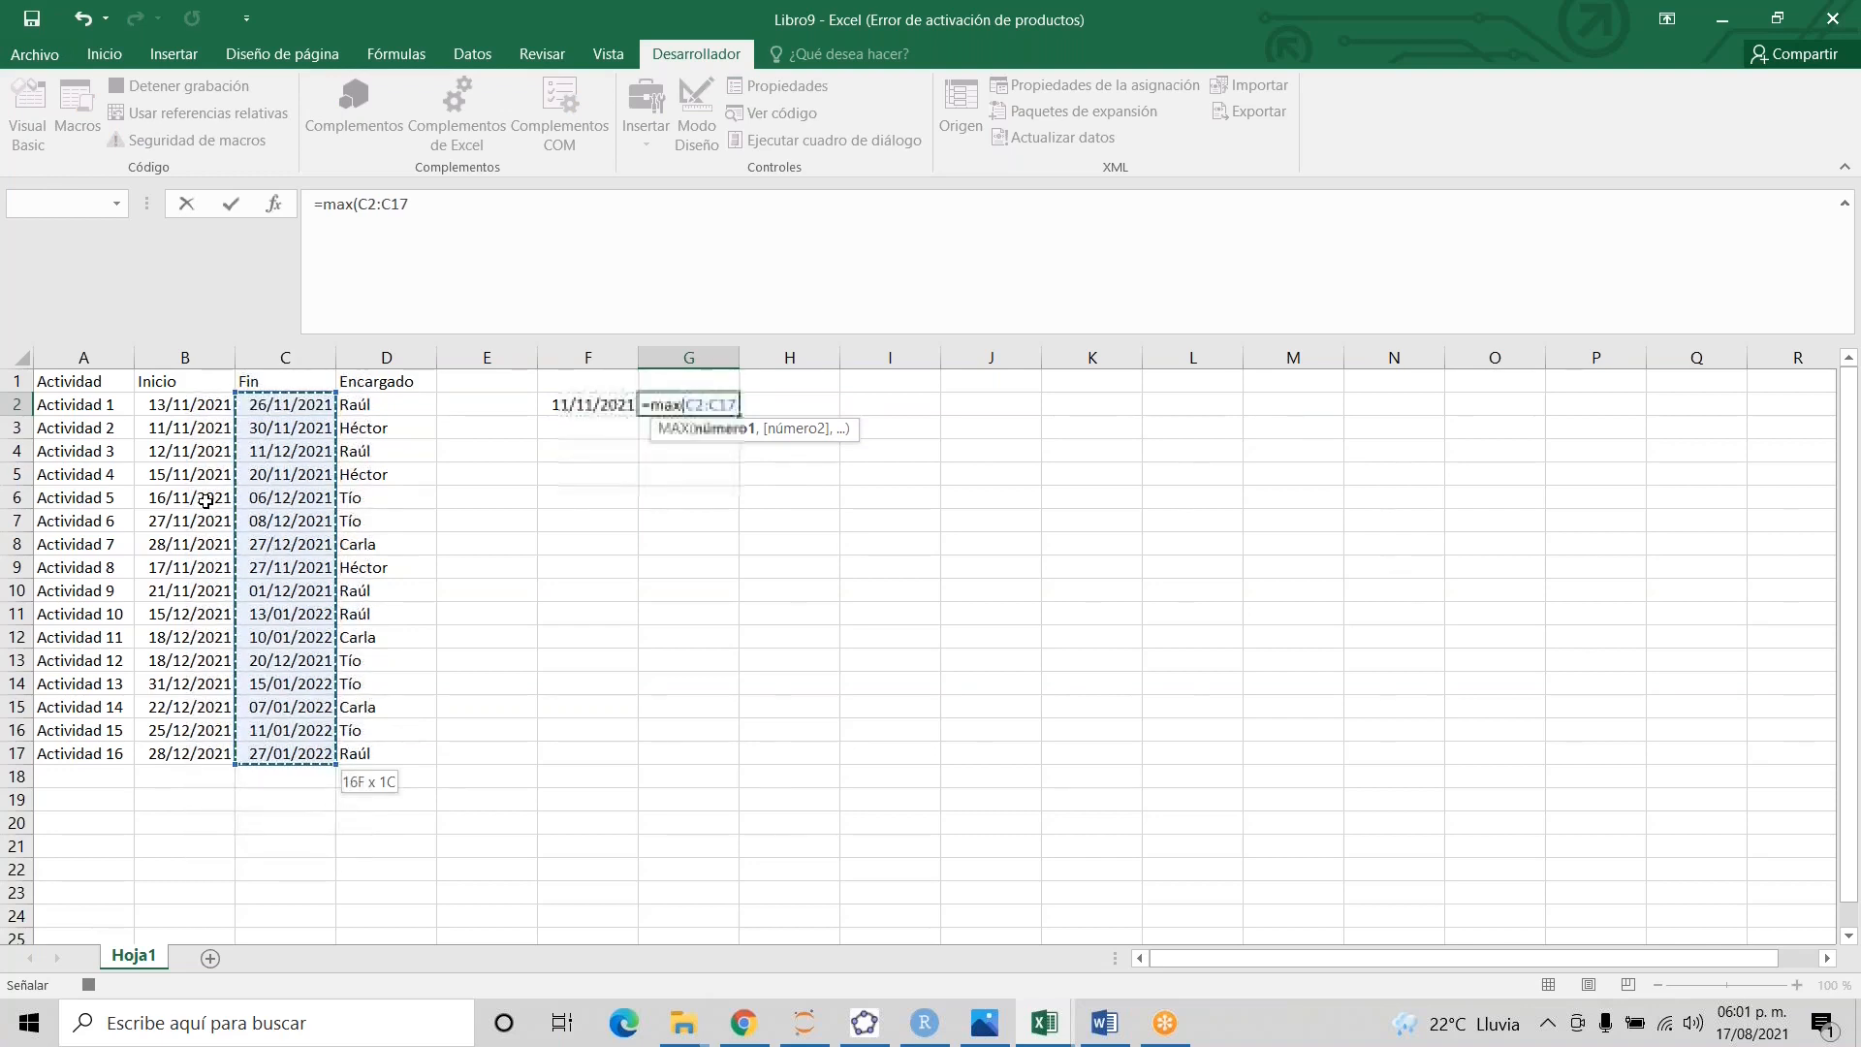
key("ctrl+shift+Down")
type(")")
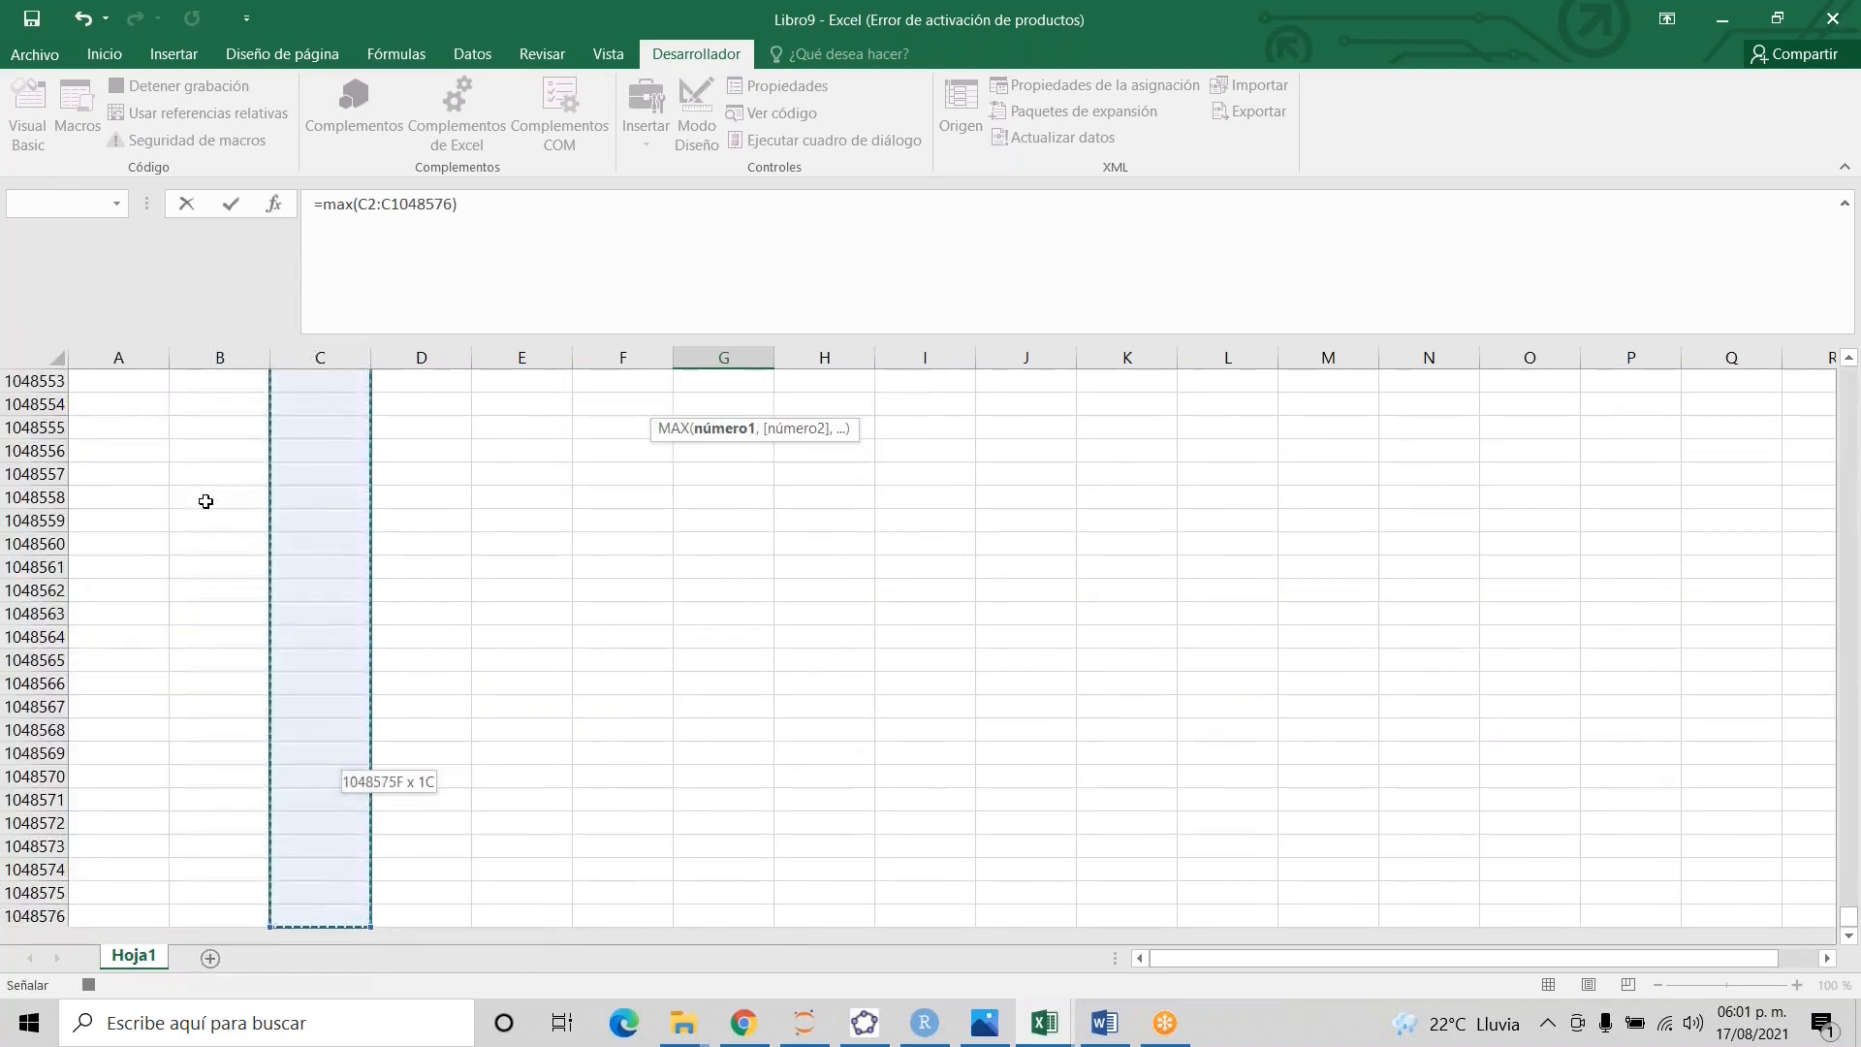
key("Return")
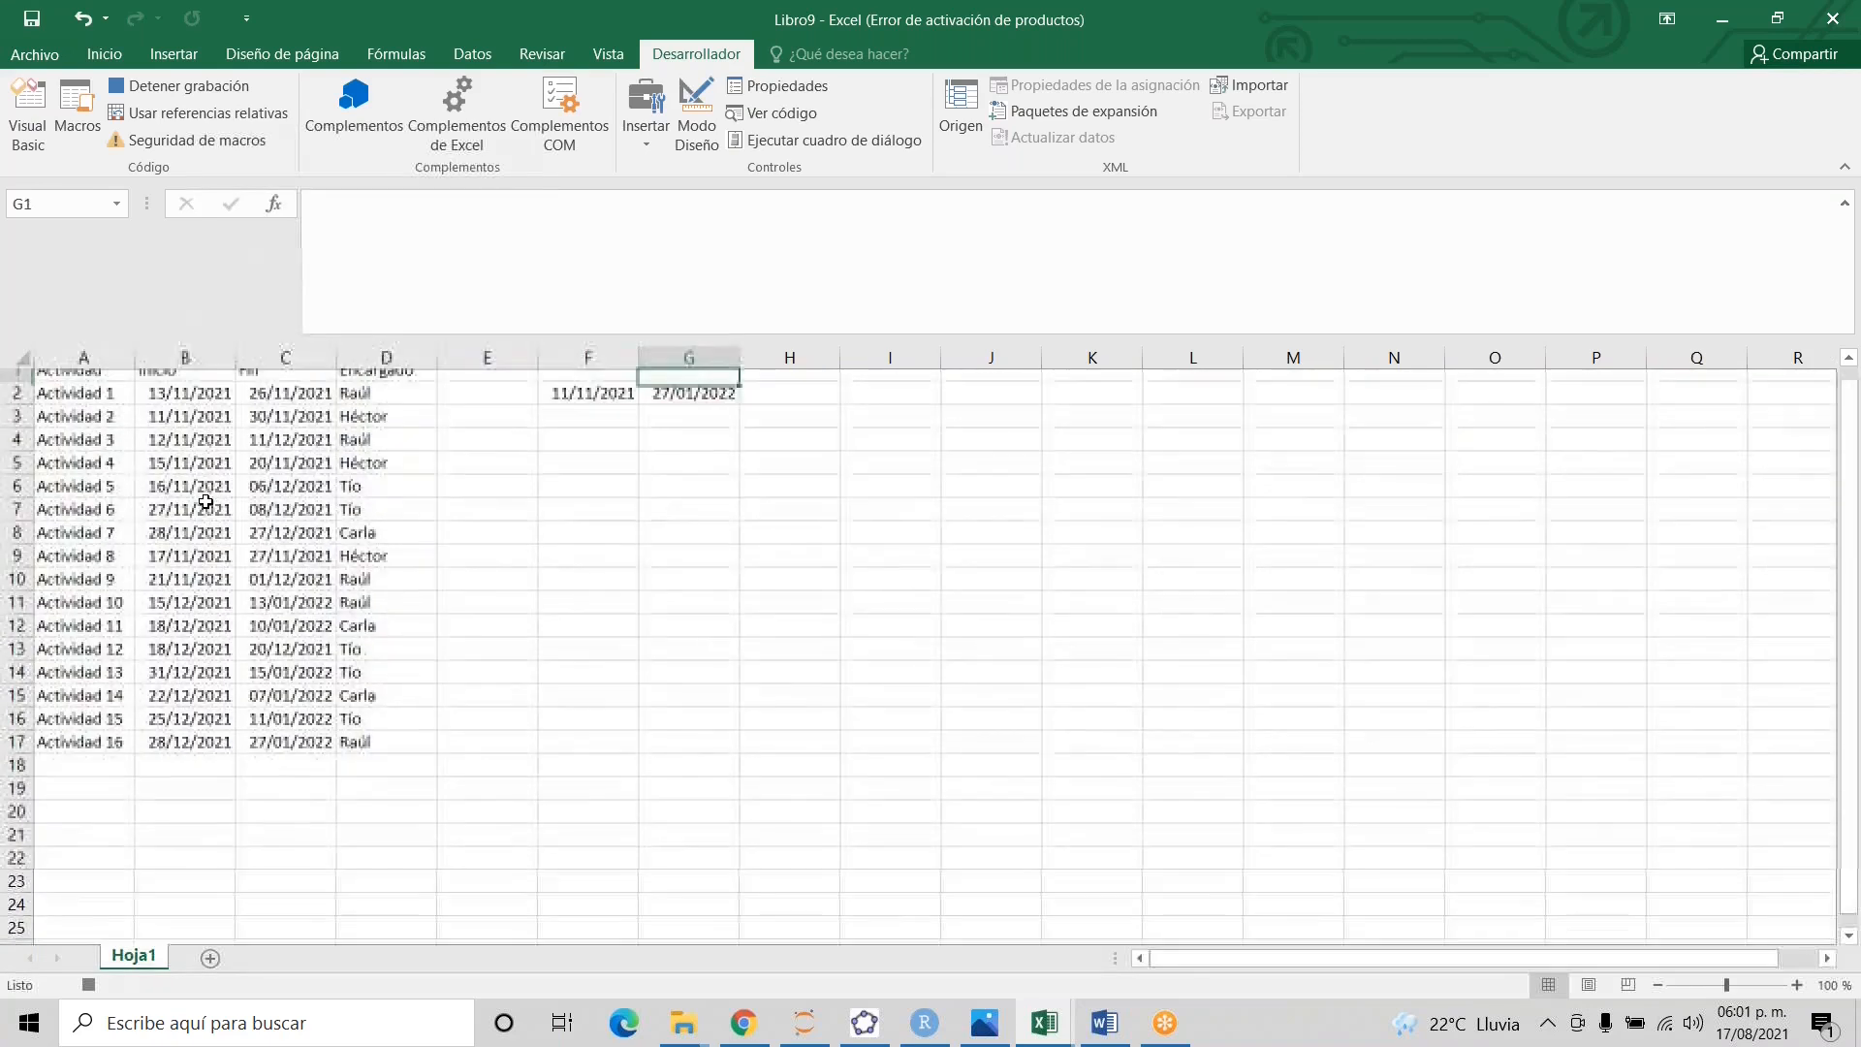
key("Left")
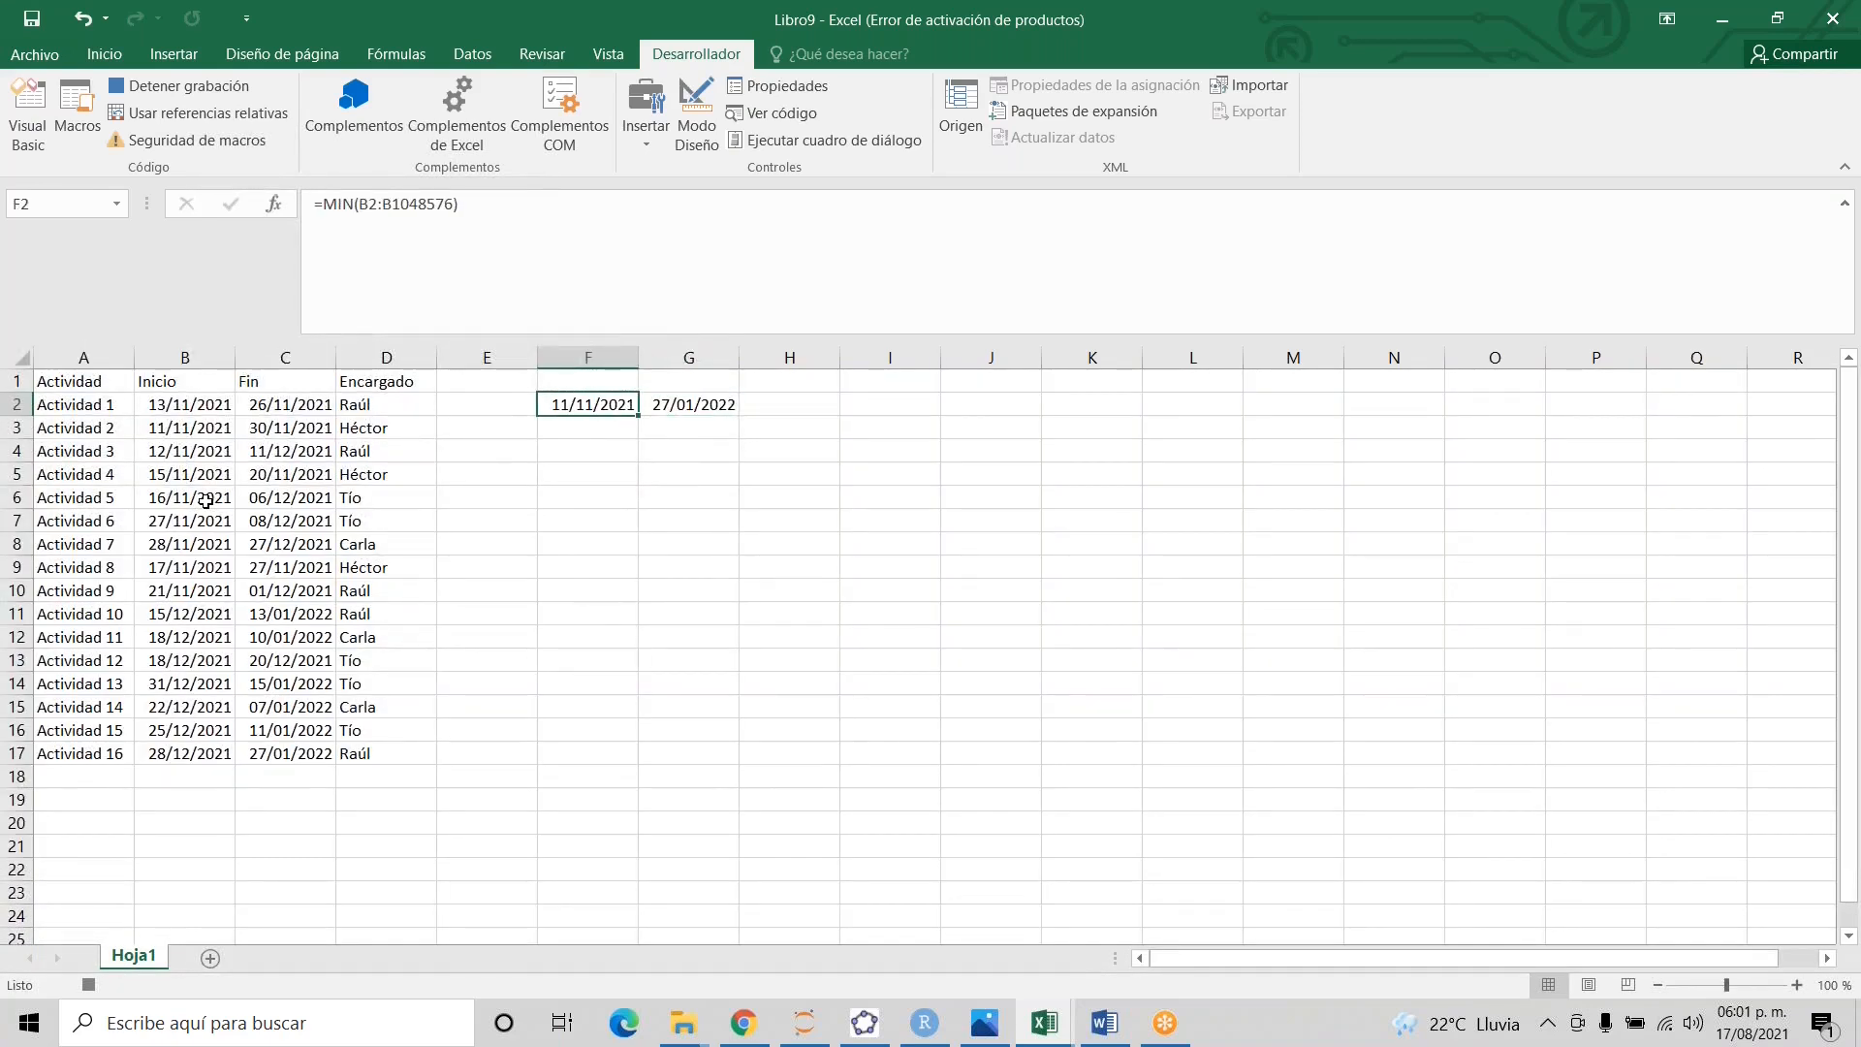
key("Right")
key("Left")
key("Right")
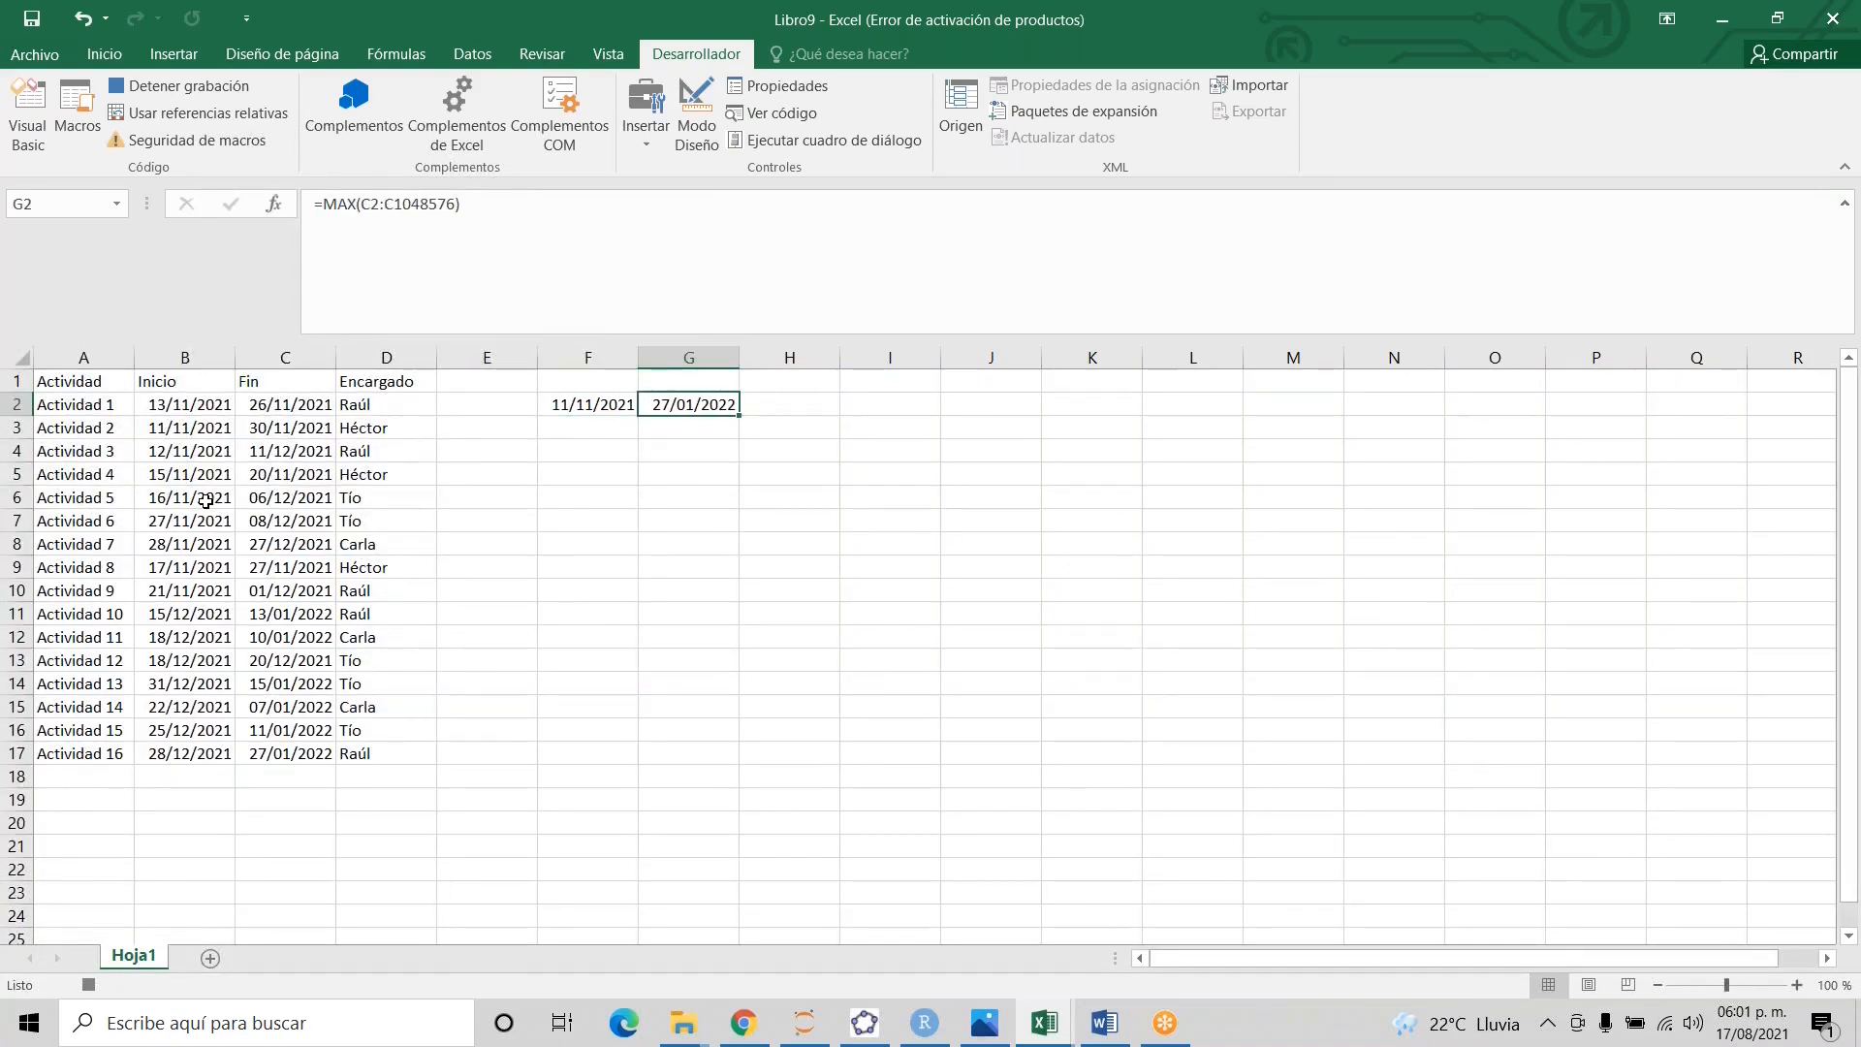
key("Left")
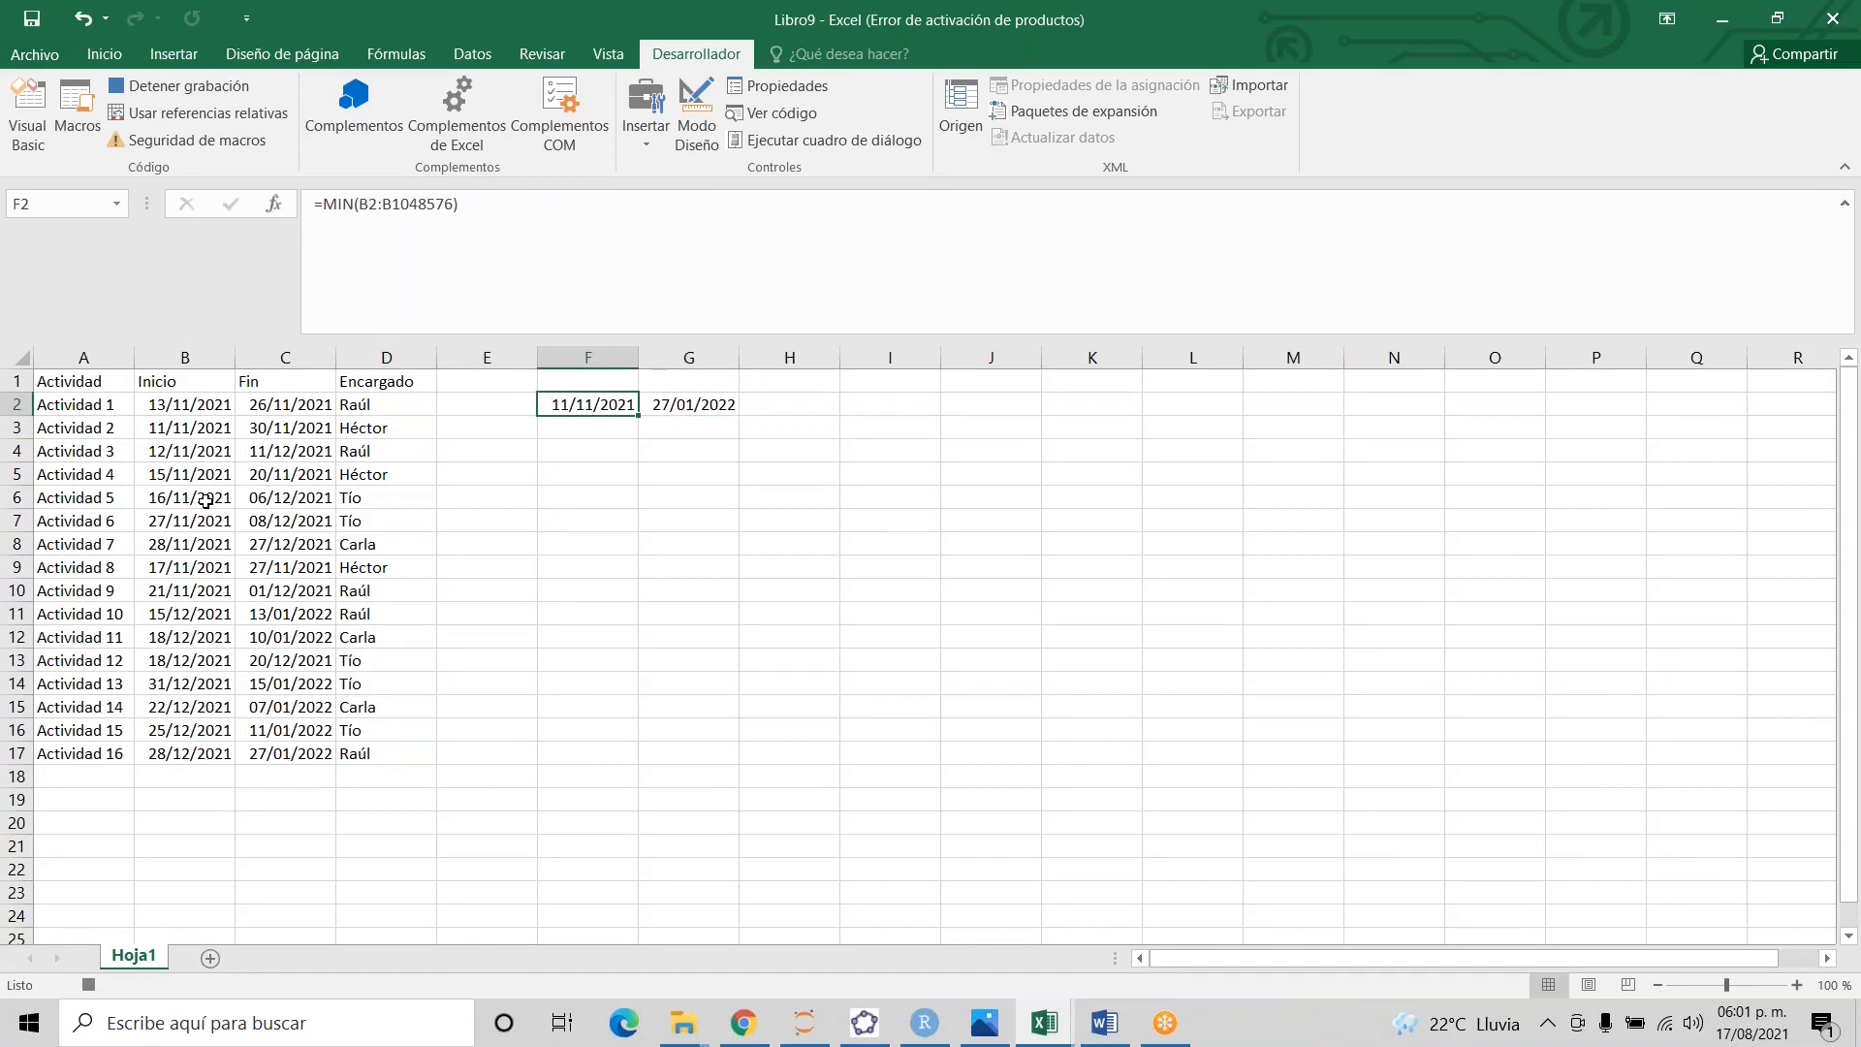
- Add a new sheet Hoja2 and enter the label Incremento in A1 with the value 1 in B1
left_click(211, 959)
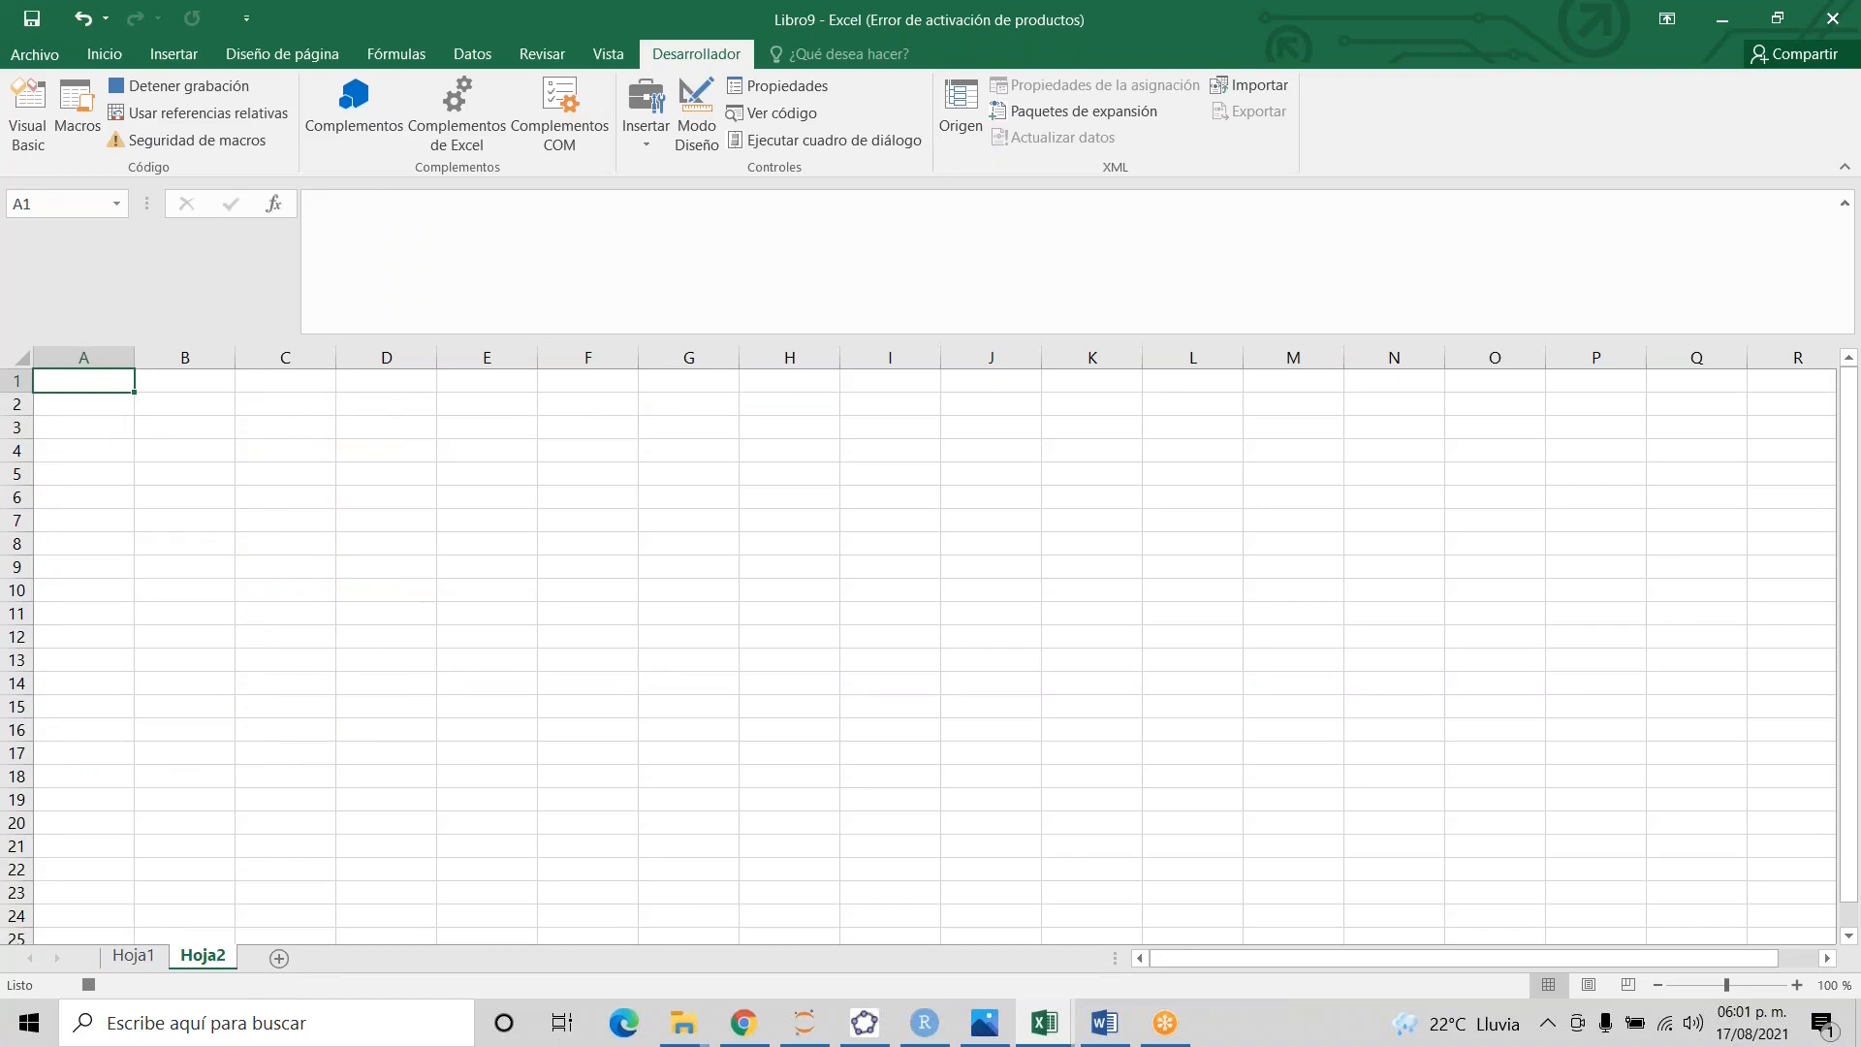
type("Incremento")
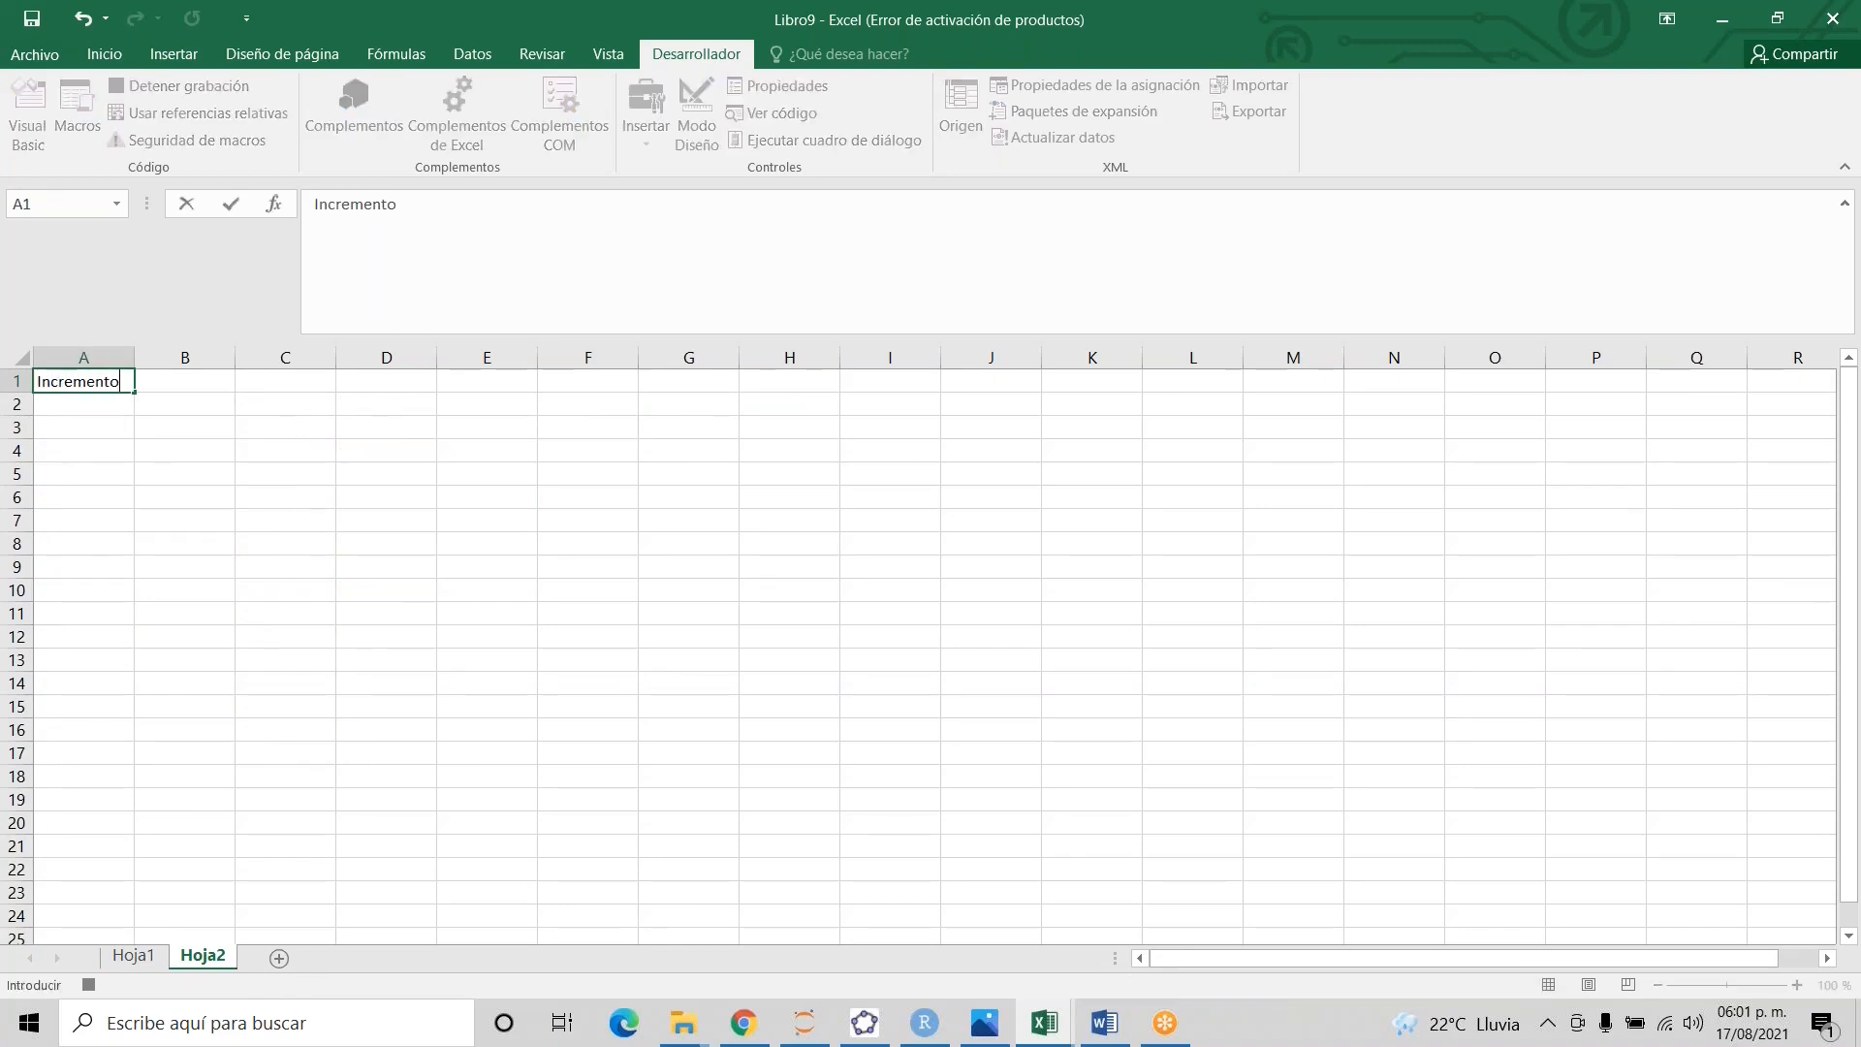
key("Tab")
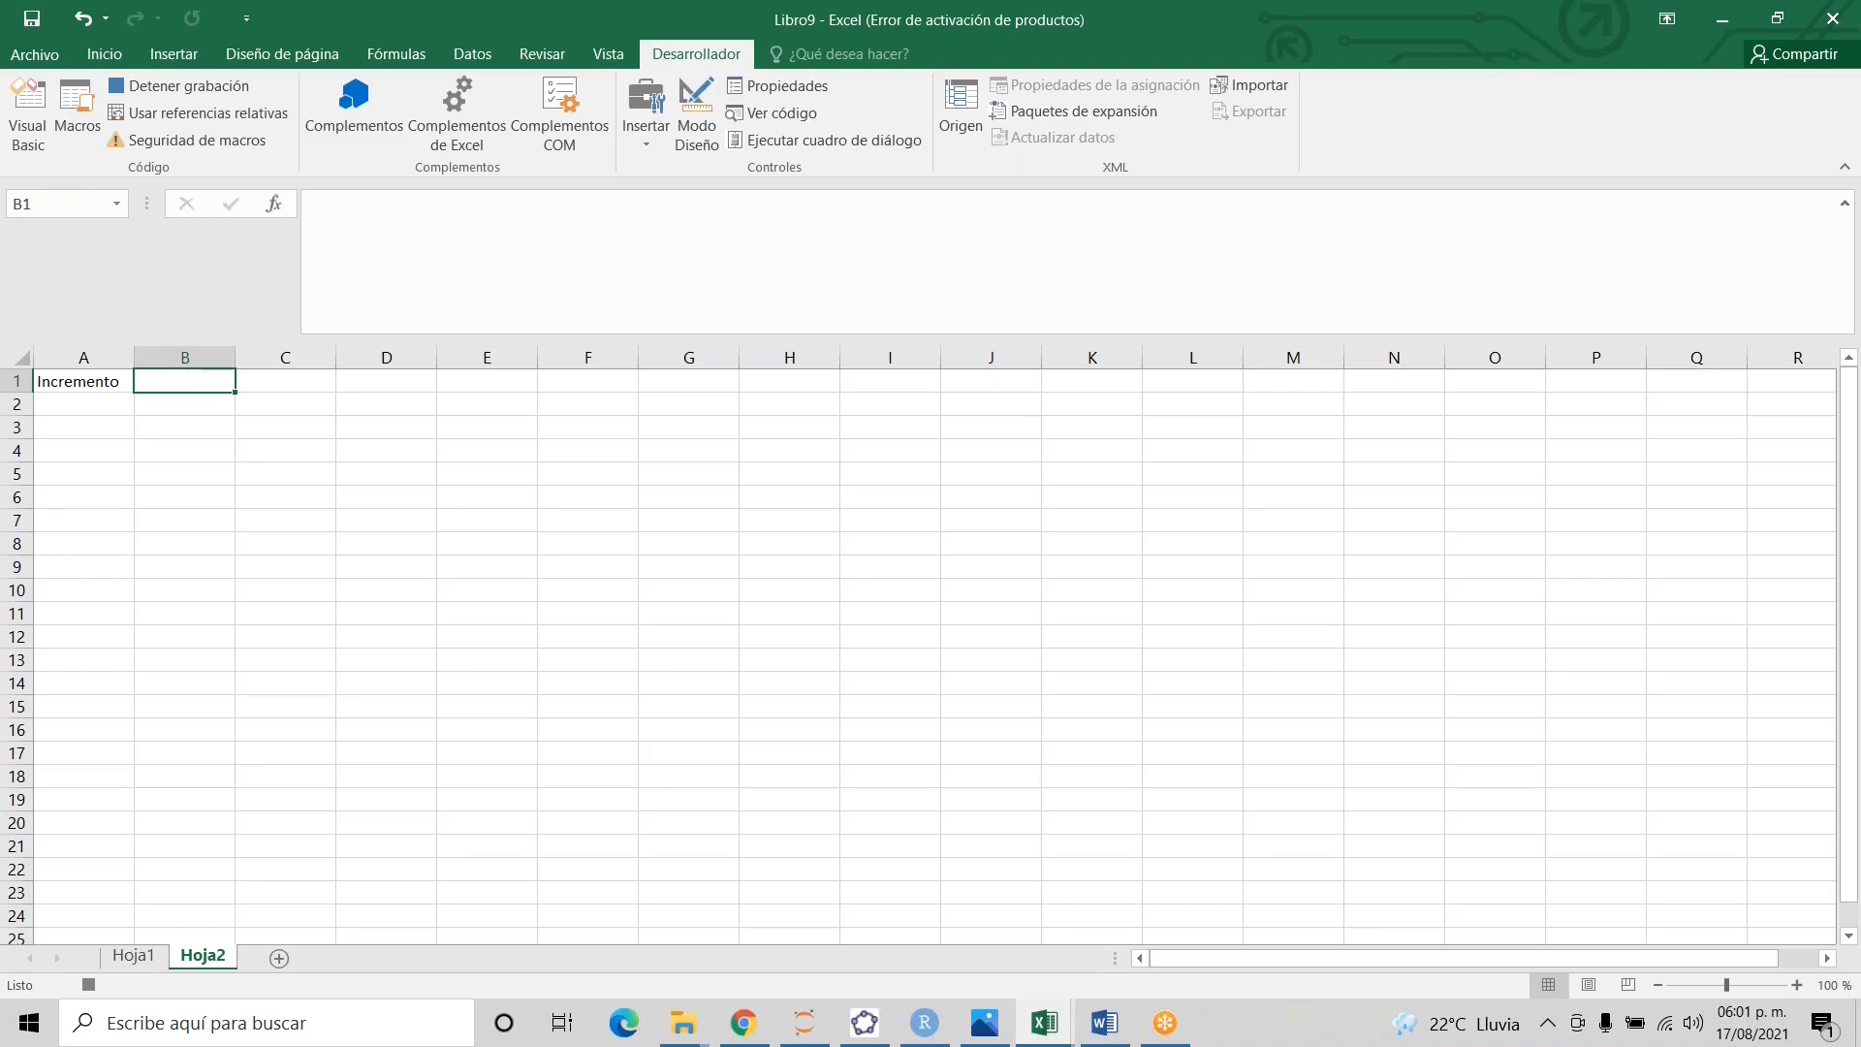
type("1")
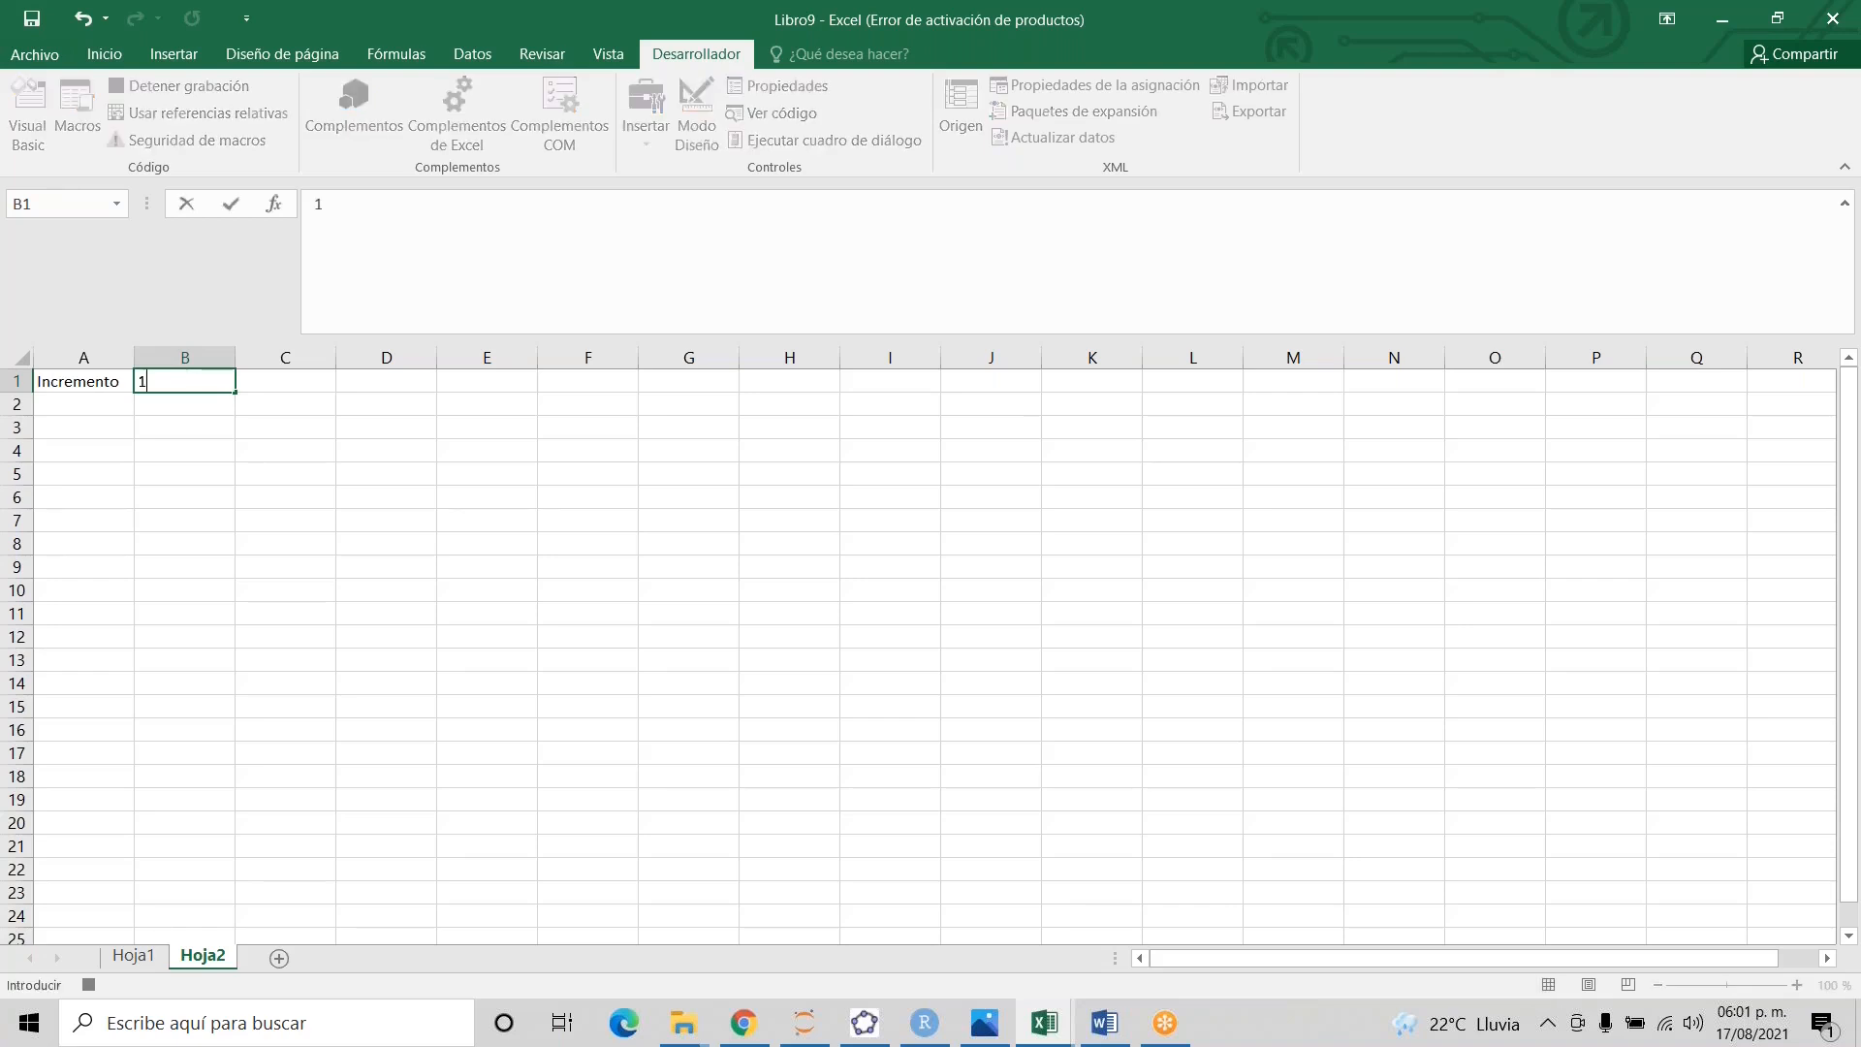
key("Down")
- Copy the activity names from A2:A17 of Hoja1 into Hoja2 starting at cell A3
key("Down")
key("Left")
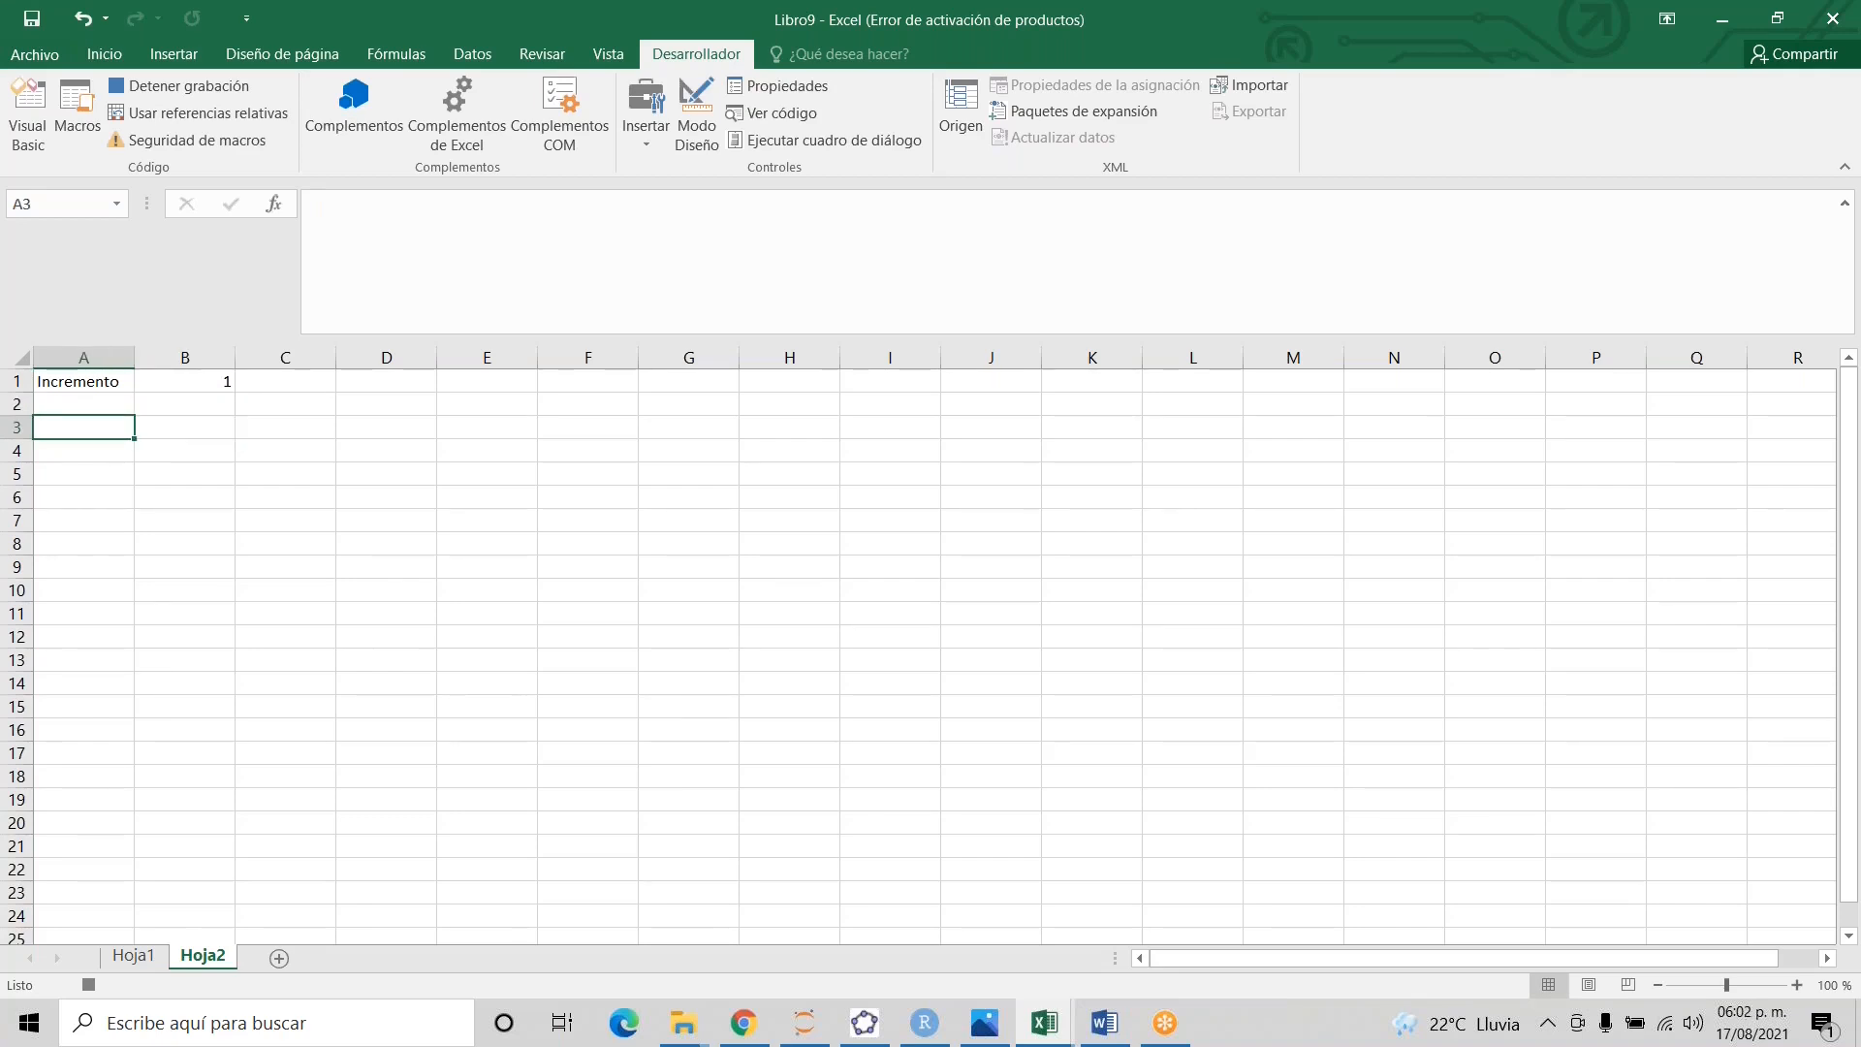
key("ctrl+Page_Up")
key("Left")
key("Left")
key("Left")
key("Left")
key("Left")
key("ctrl+shift+Down")
key("ctrl+c")
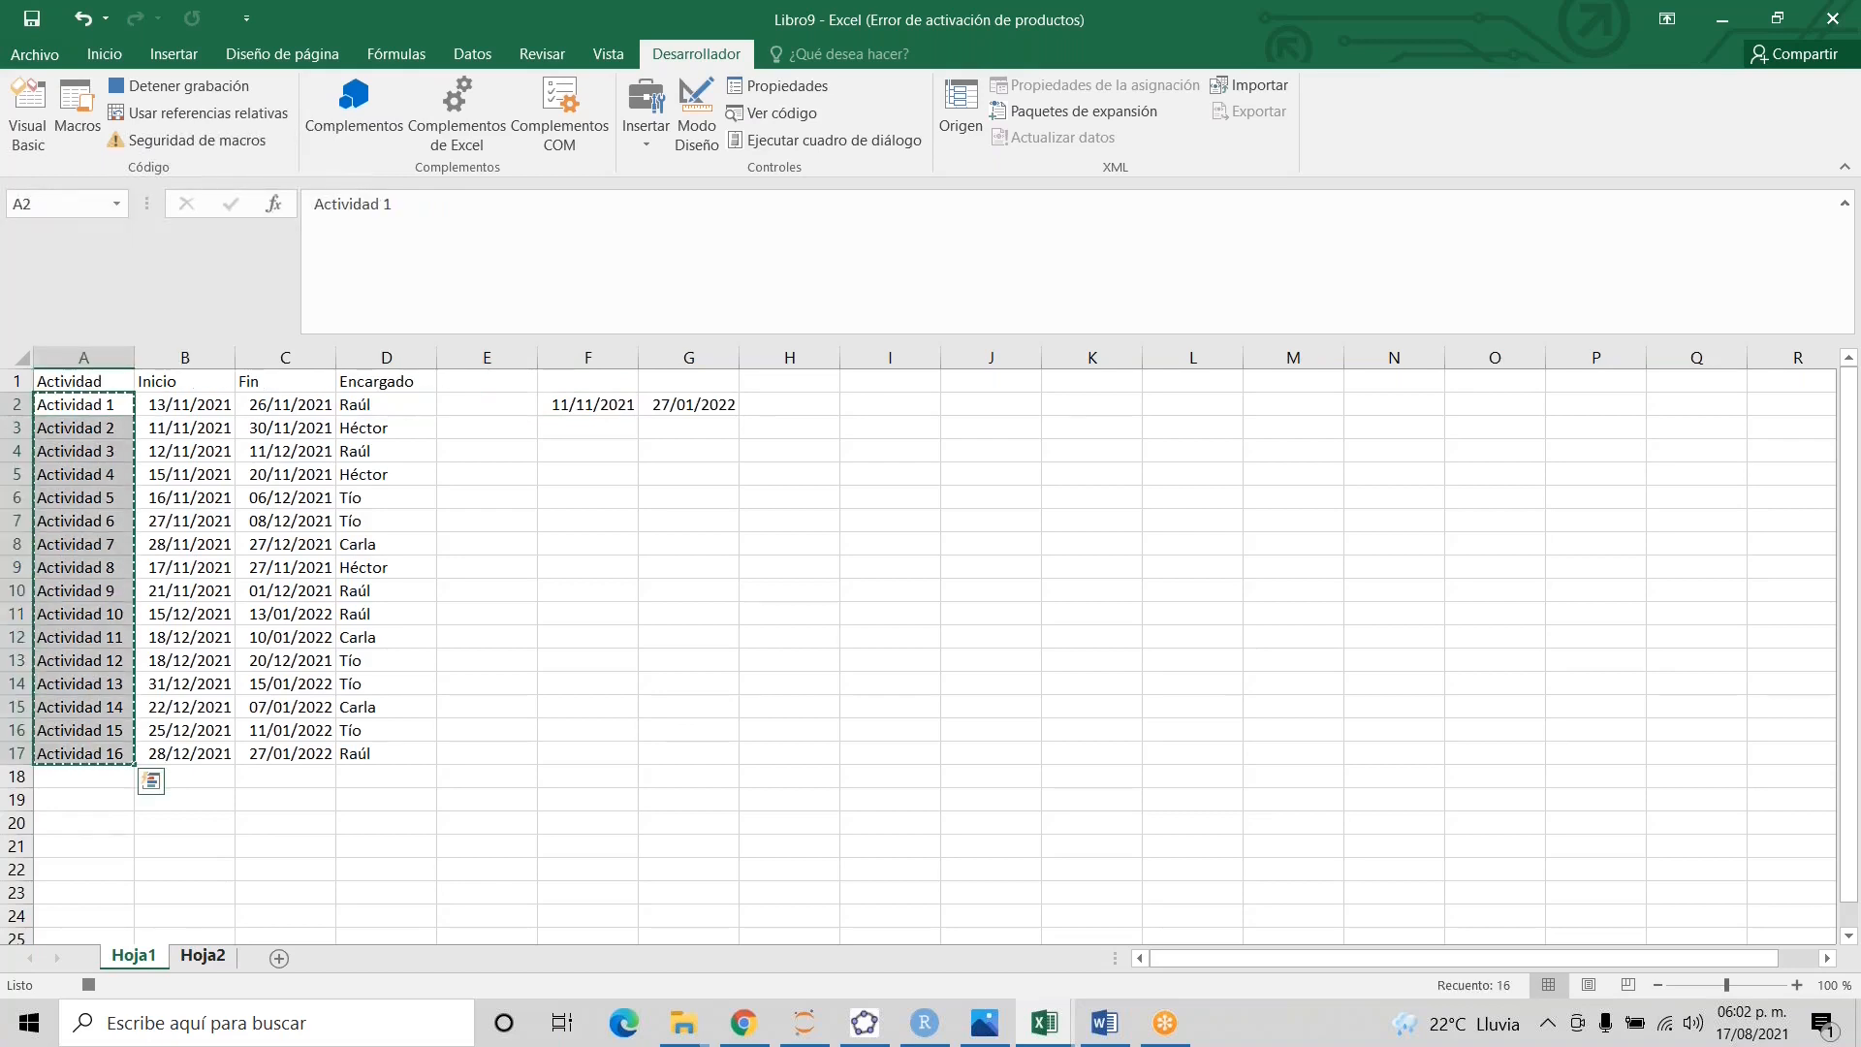
key("ctrl+Page_Down")
key("ctrl+v")
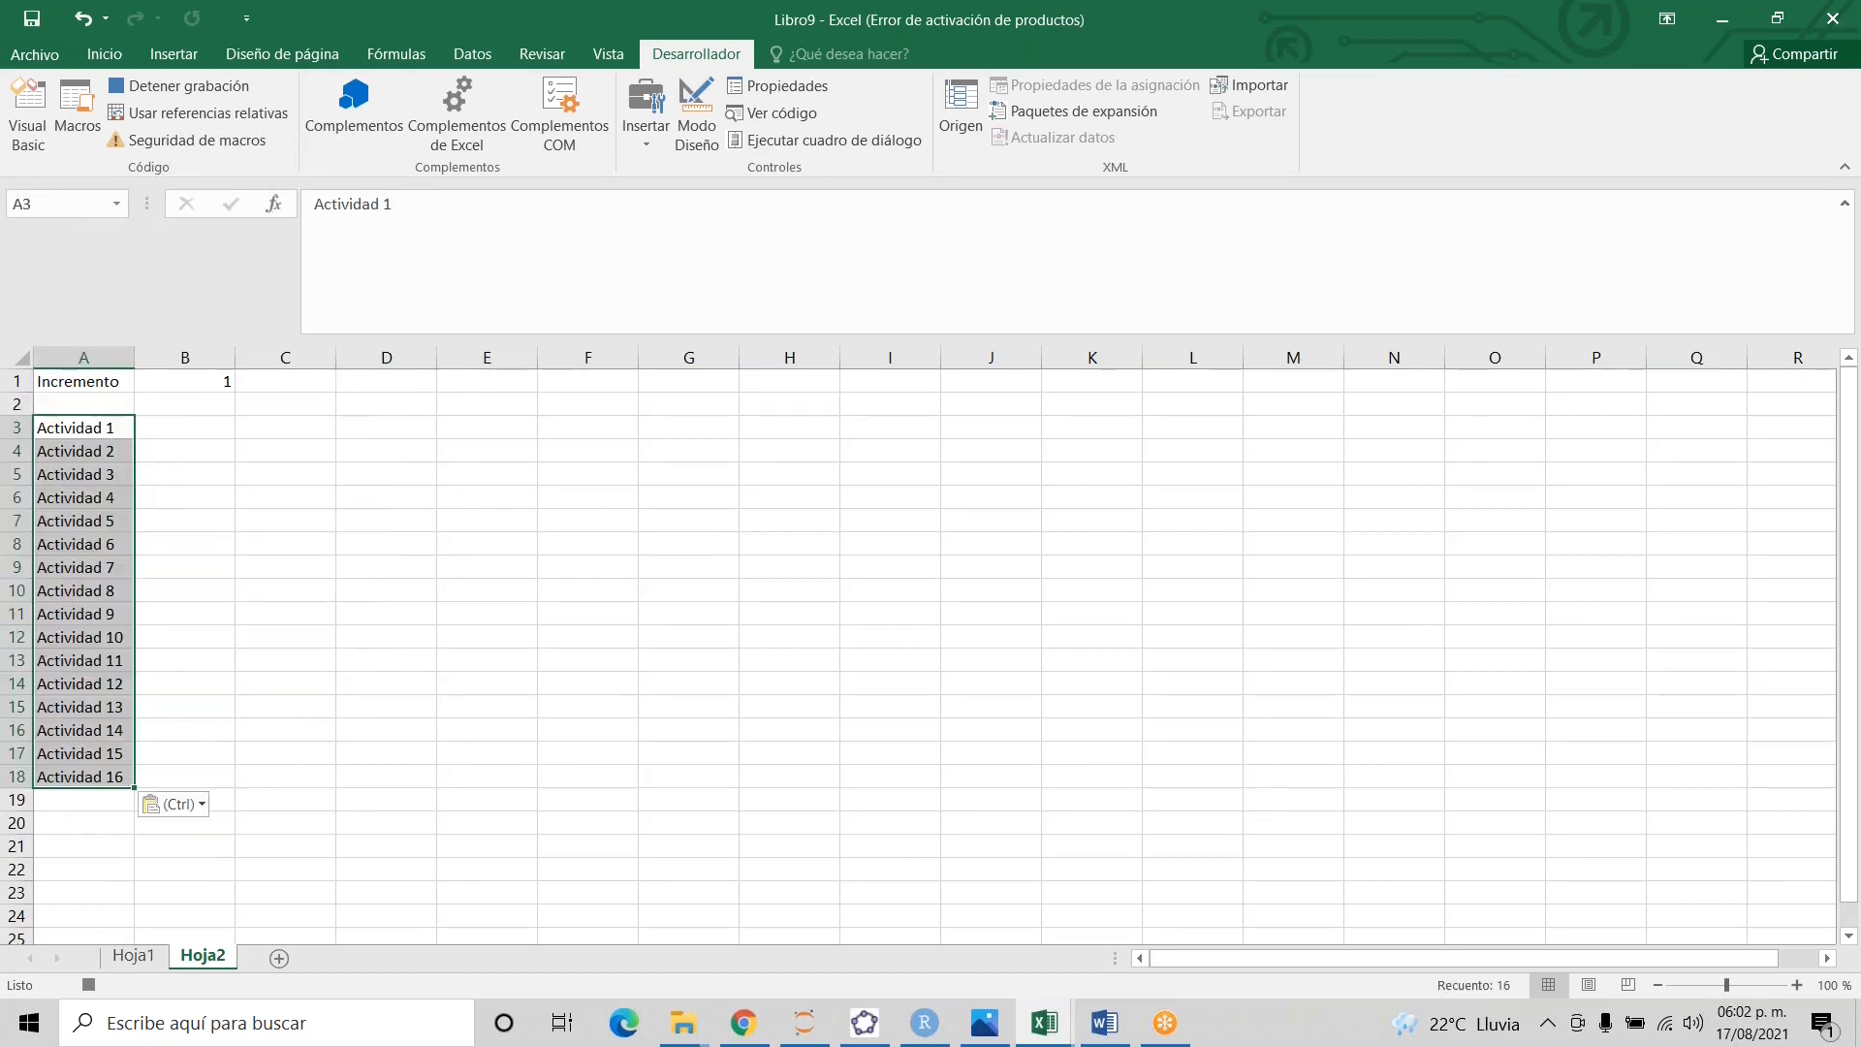
- Link cell B2 of Hoja2 to the earliest start date with =Hoja1!F2
key("Right")
key("Up")
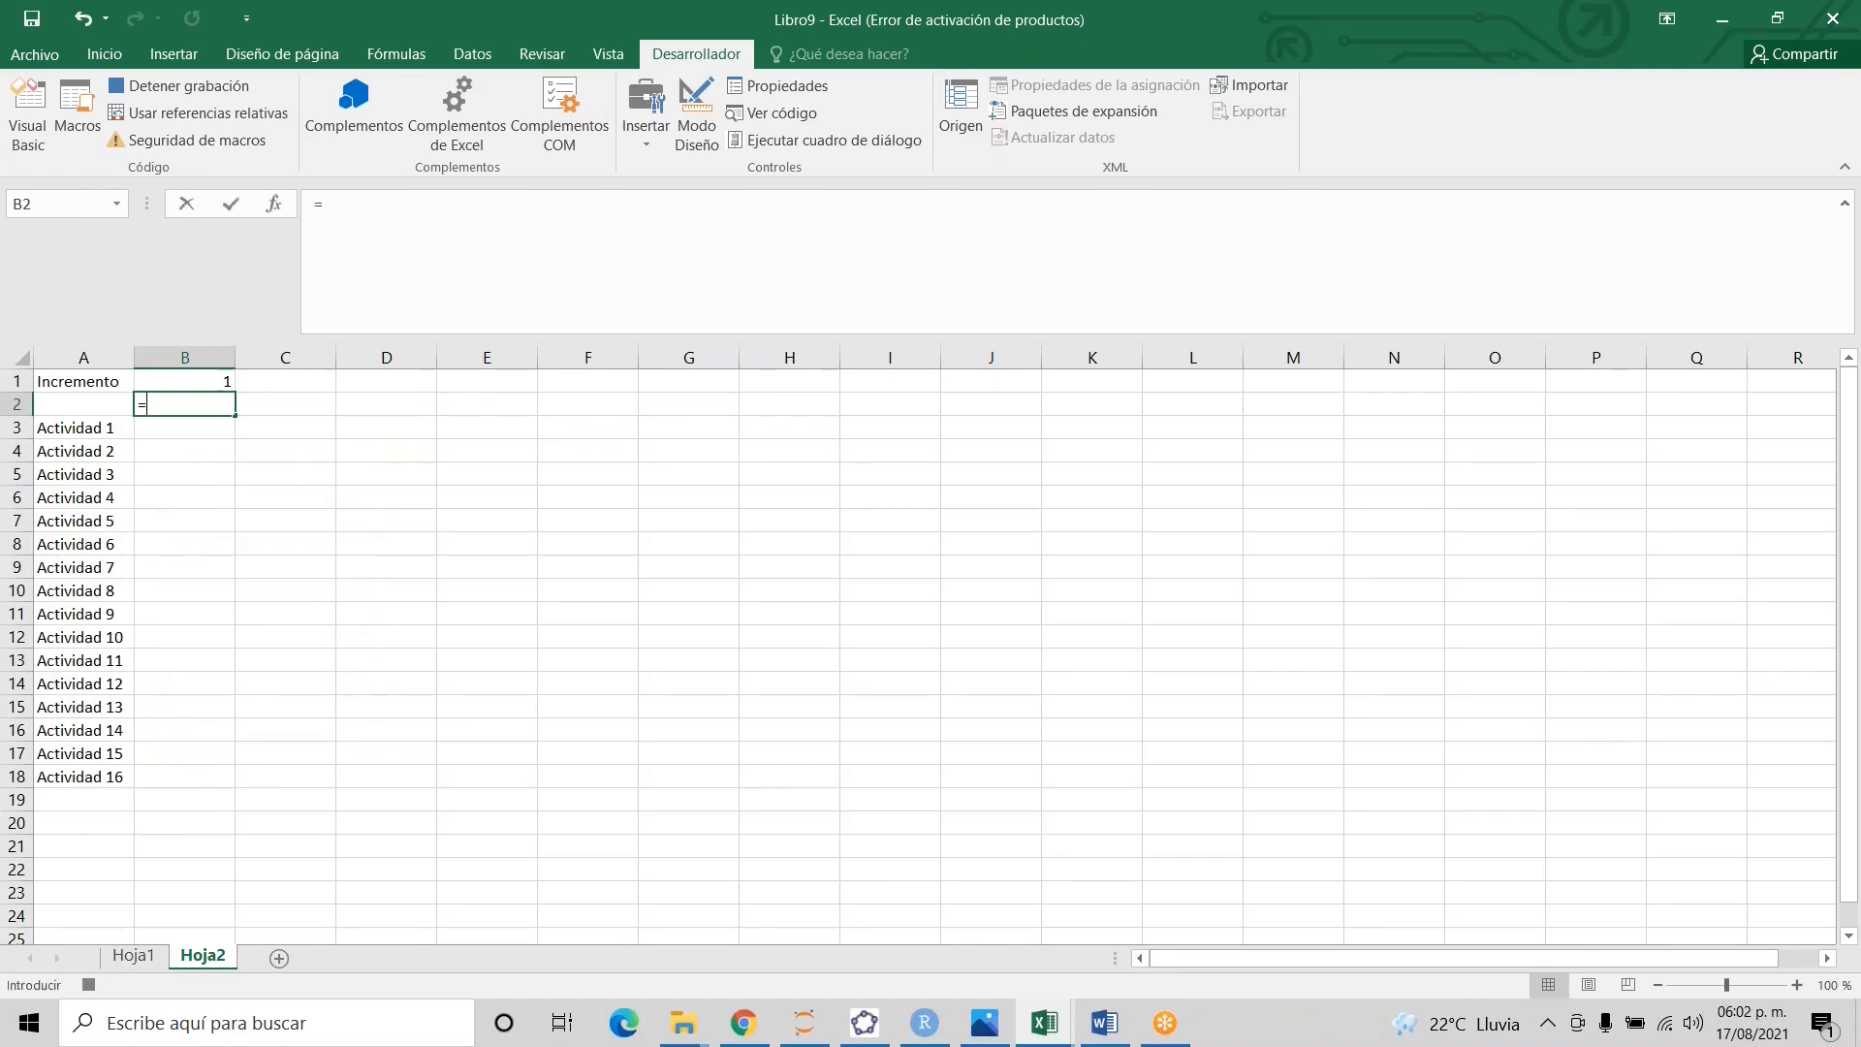
type("=")
left_click(133, 955)
left_click(605, 406)
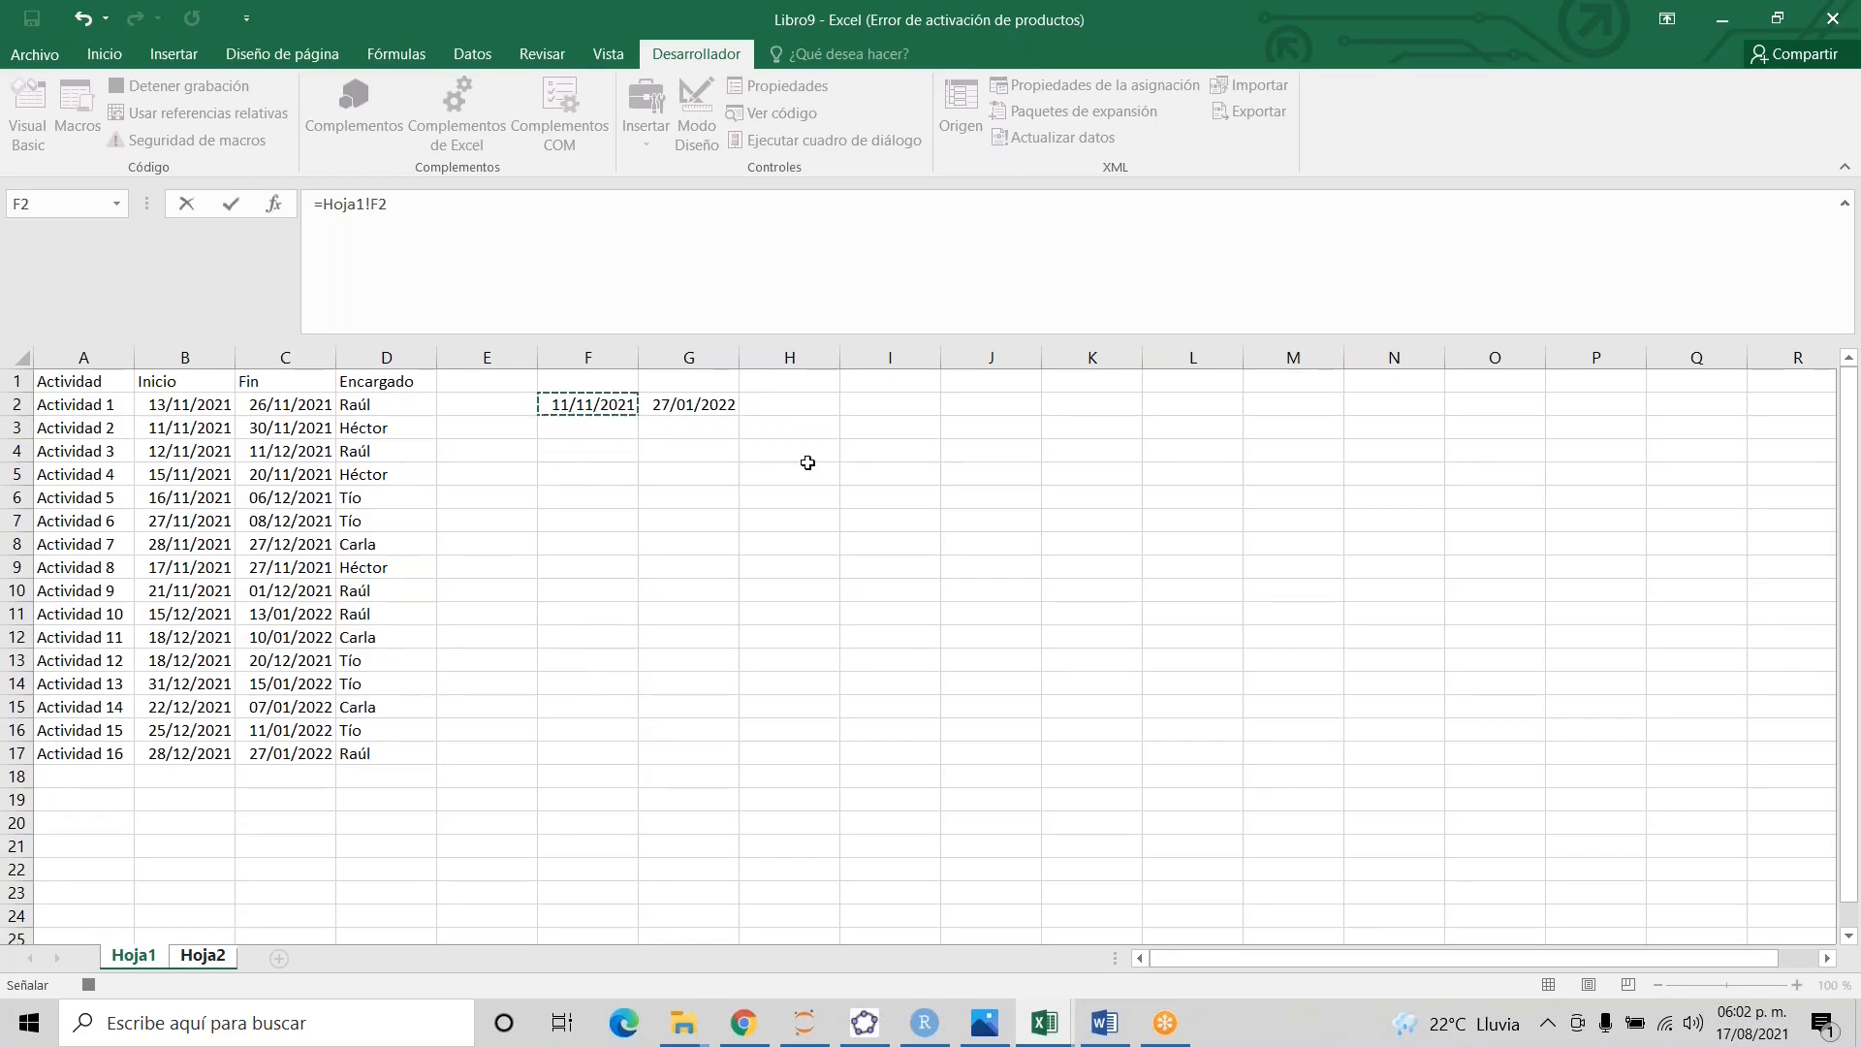
key("Return")
- Calculate the following date in C2 as B2+B1, making the reference to the increment in B1 absolute
key("Up")
key("Right")
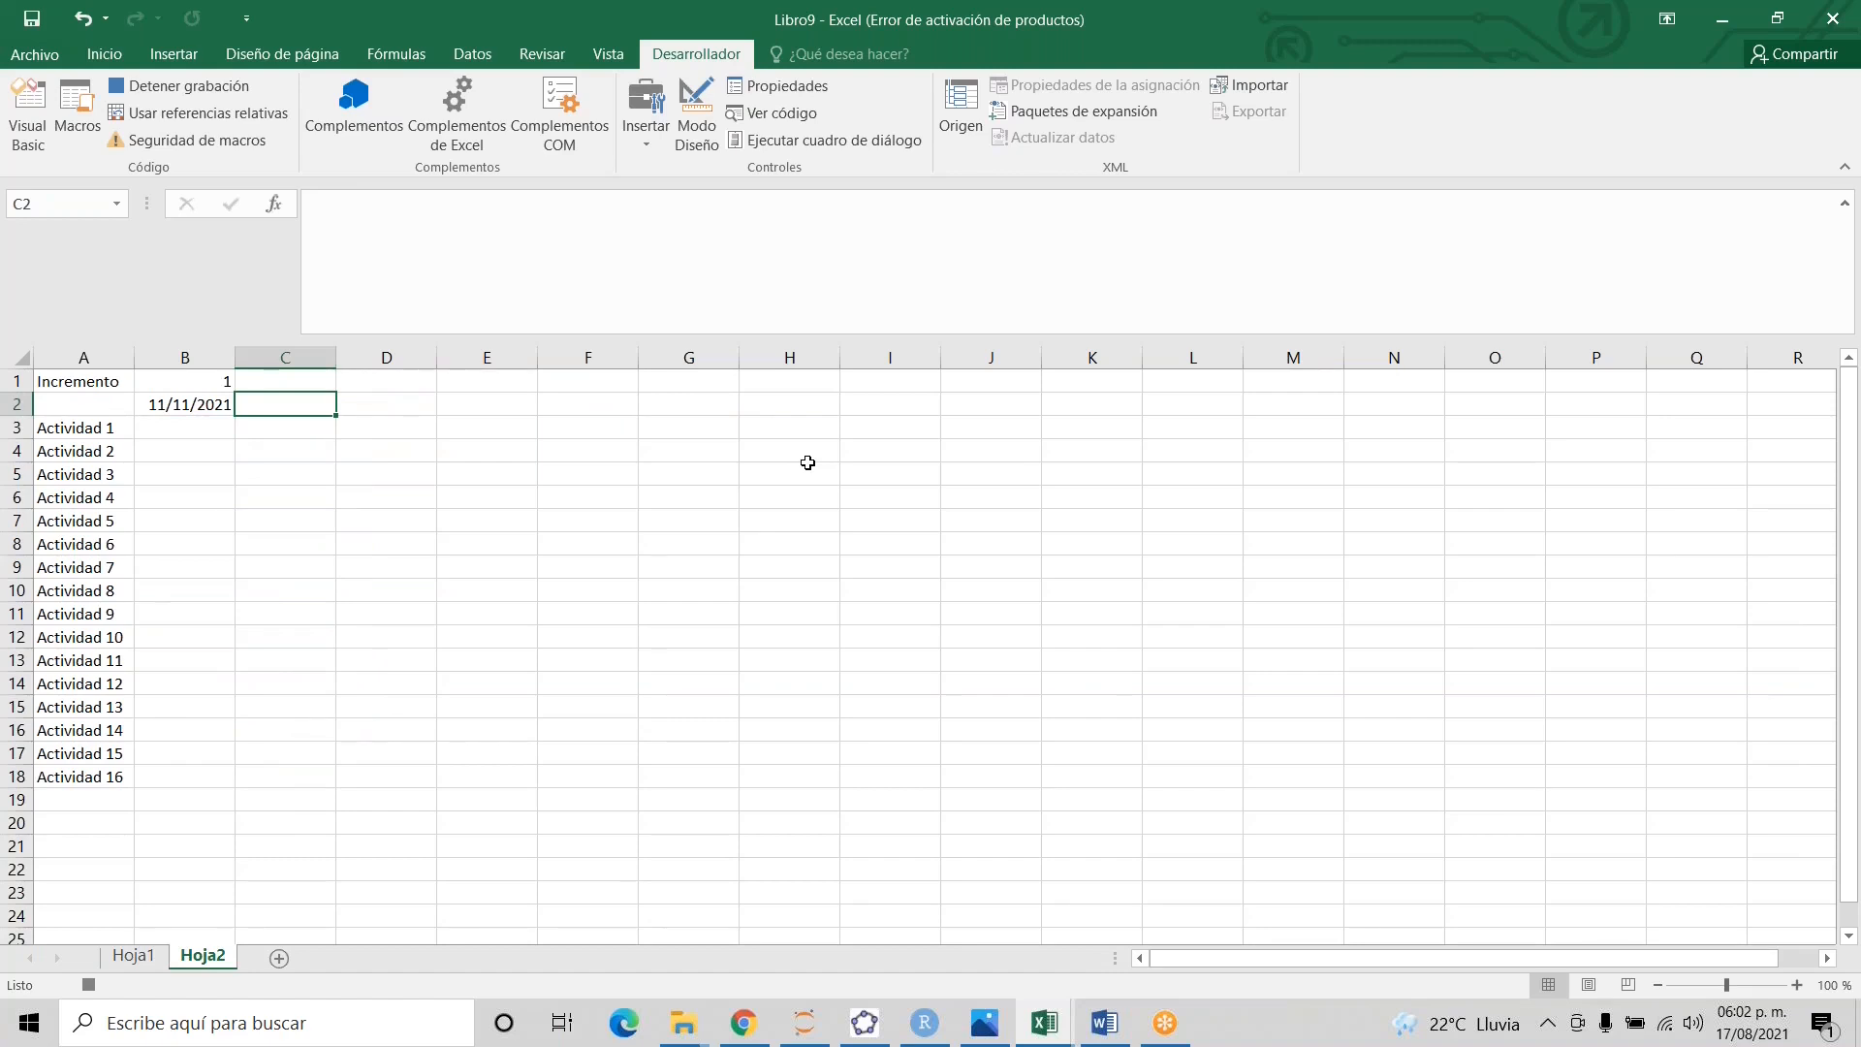
type("=")
key("Left")
type("+")
left_click(201, 382)
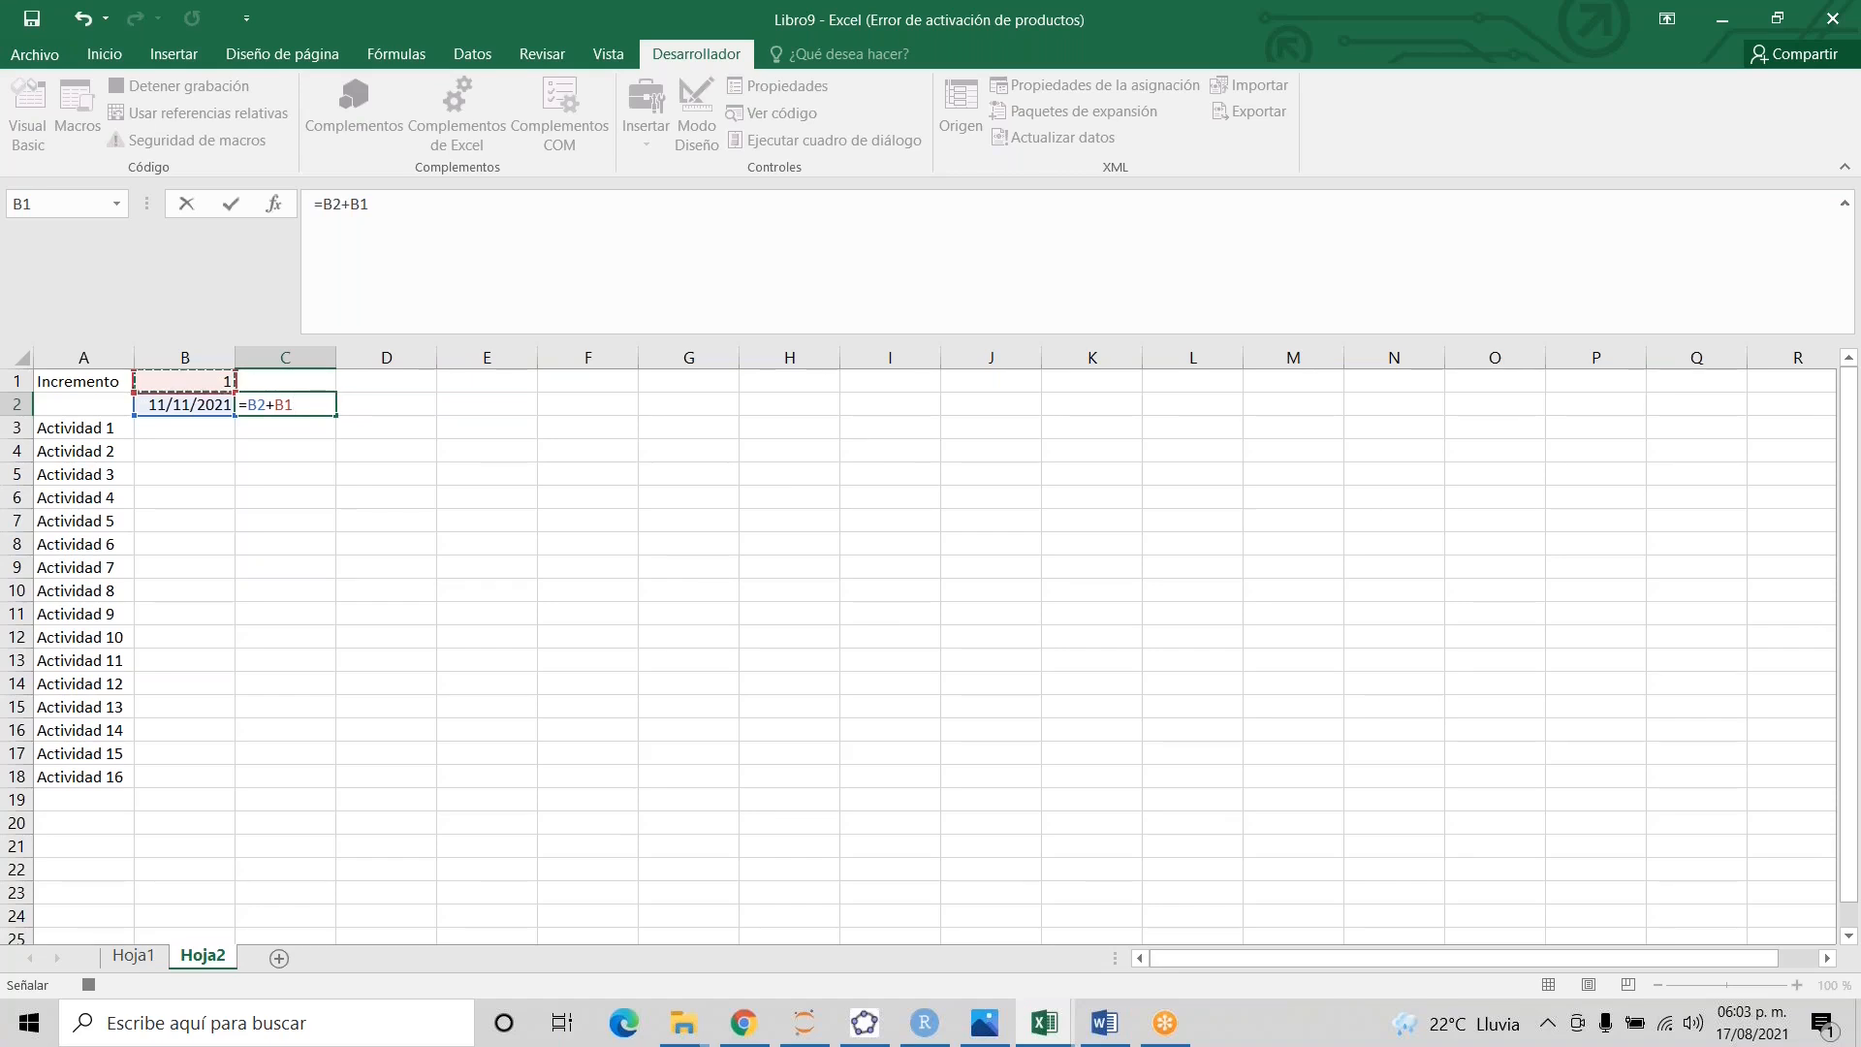
left_click(353, 201)
double_click(354, 201)
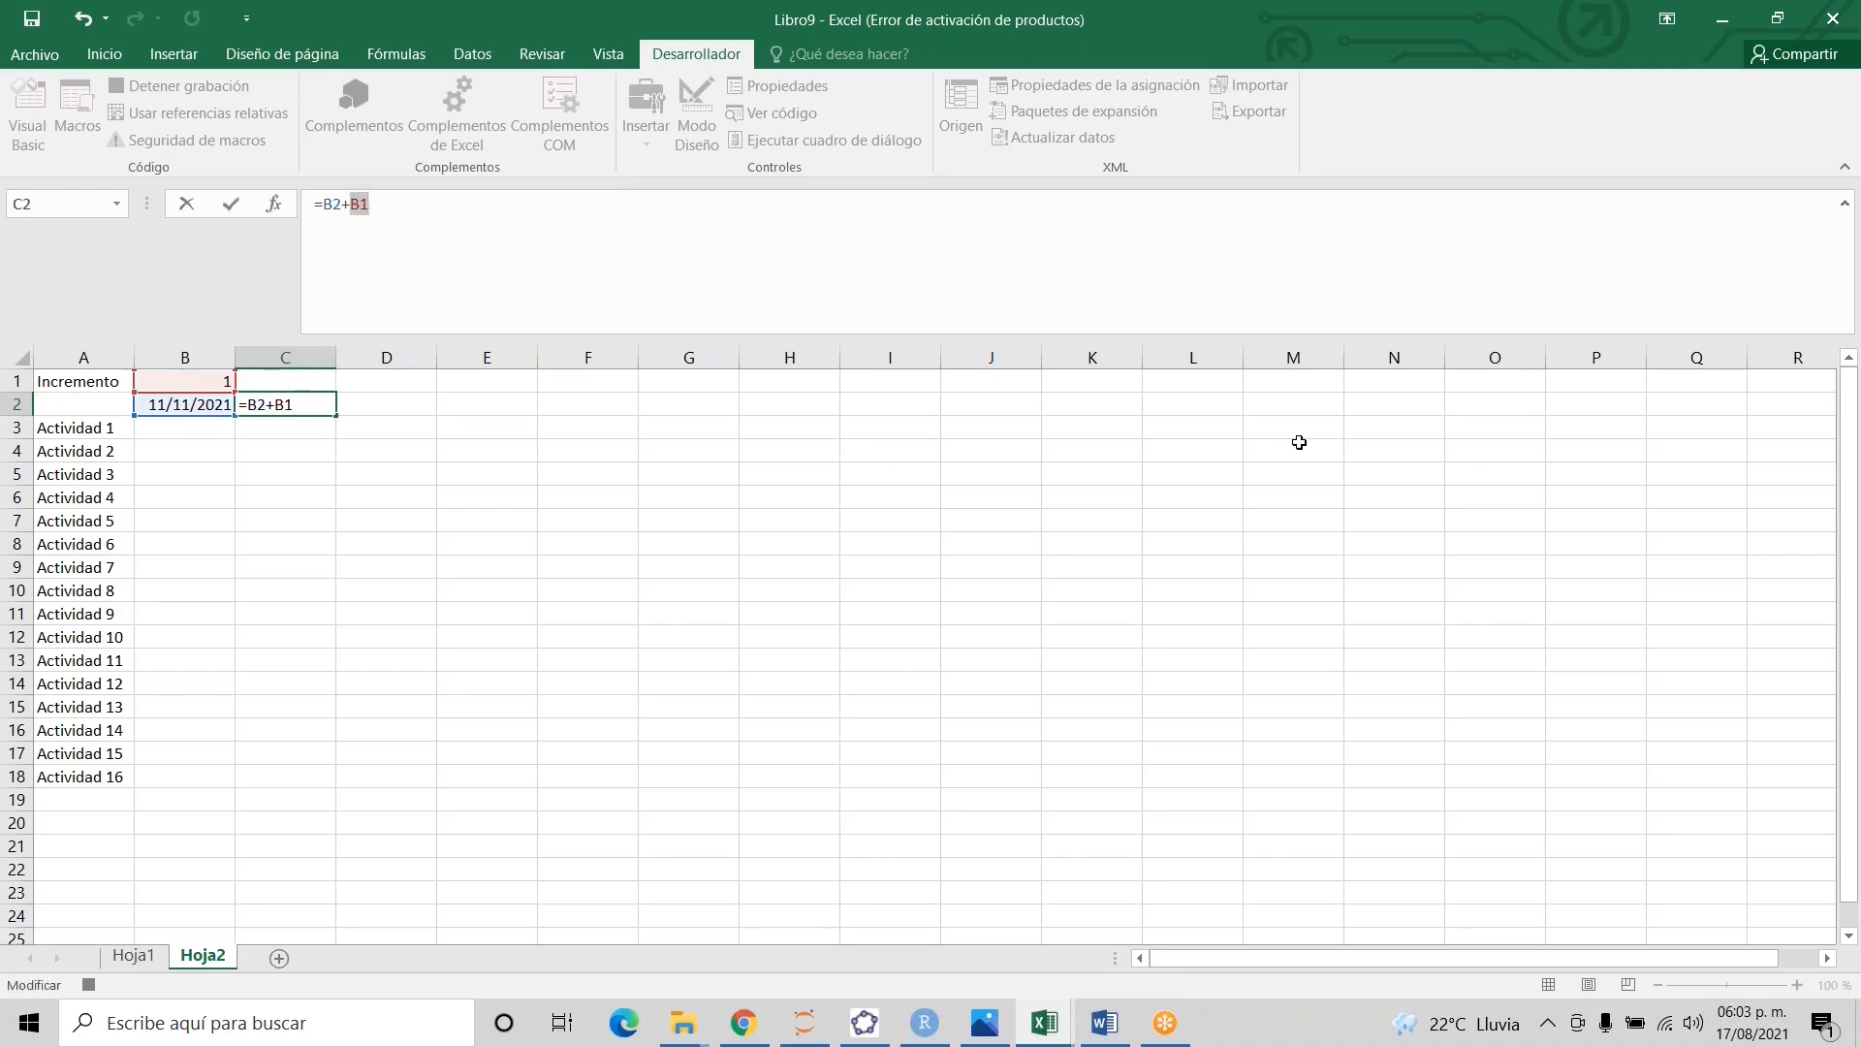
key("F4")
key("Return")
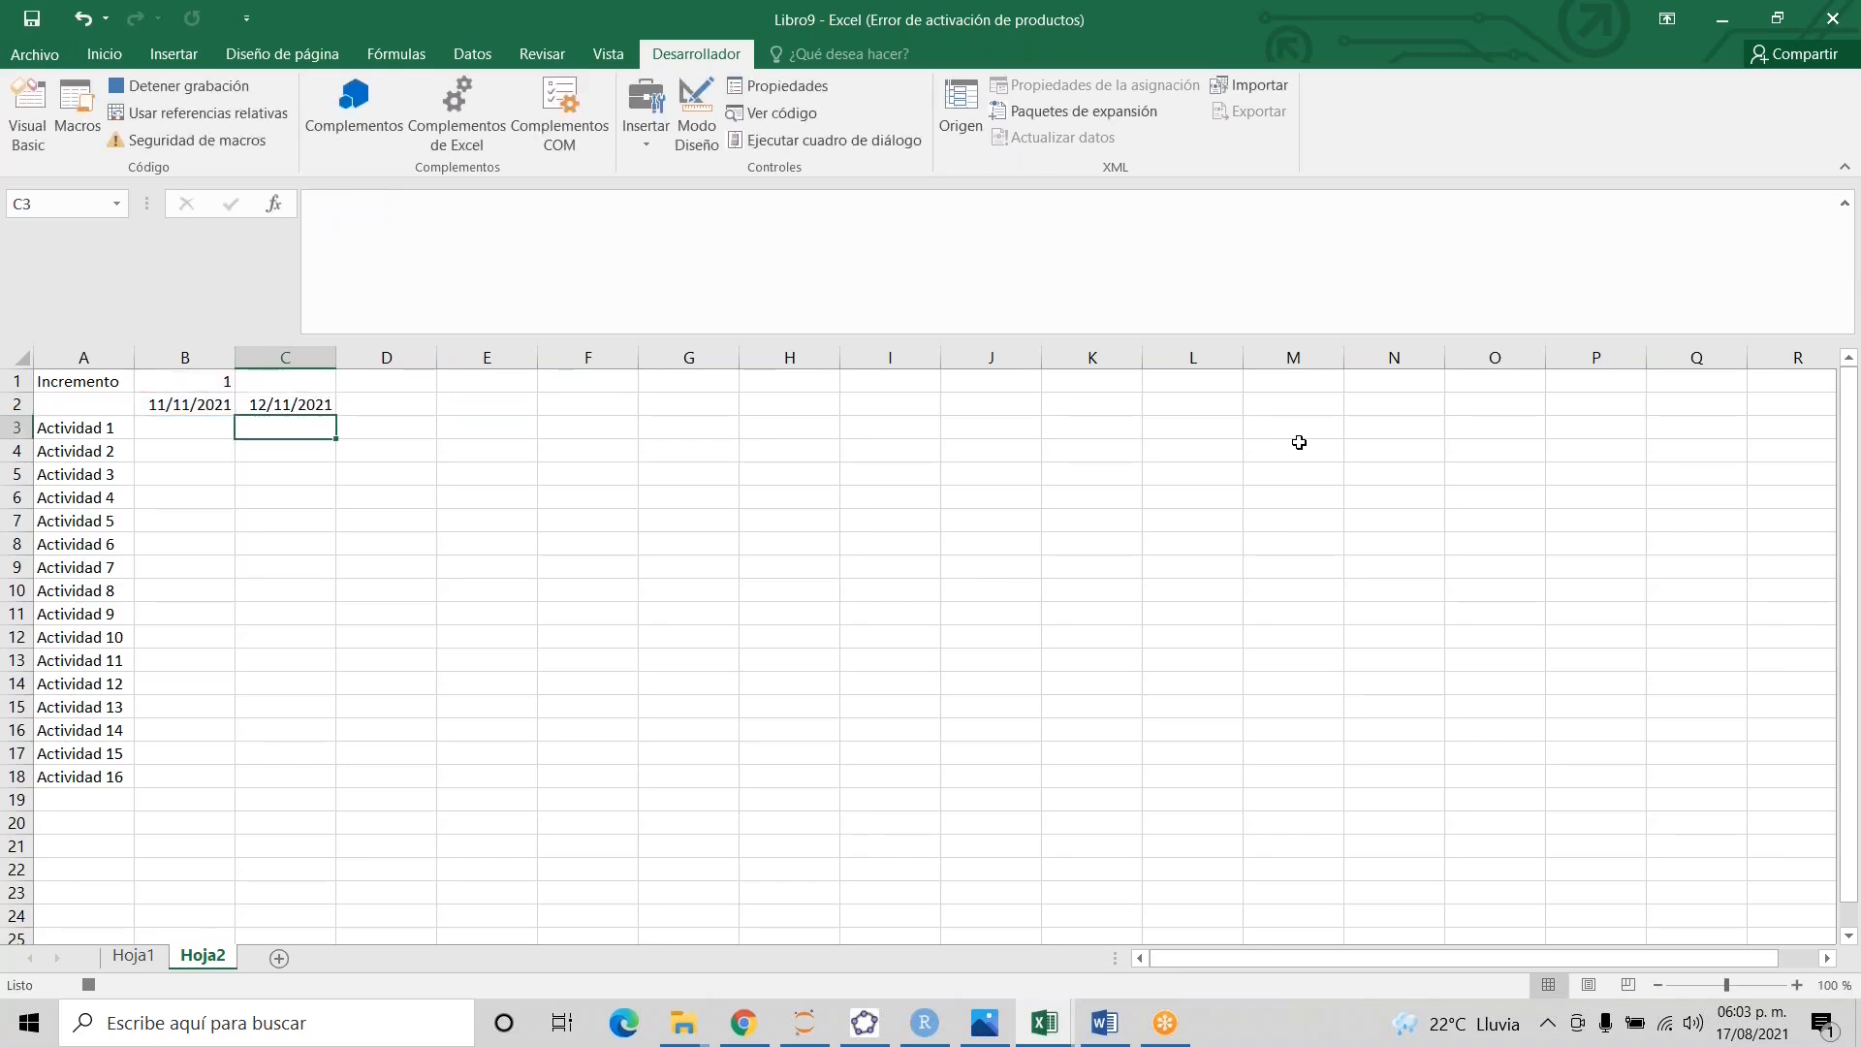
- Begin a multi-line formula in B3 with =si(, y( and buscarv( on separate lines, using A3 as the lookup value
key("Left")
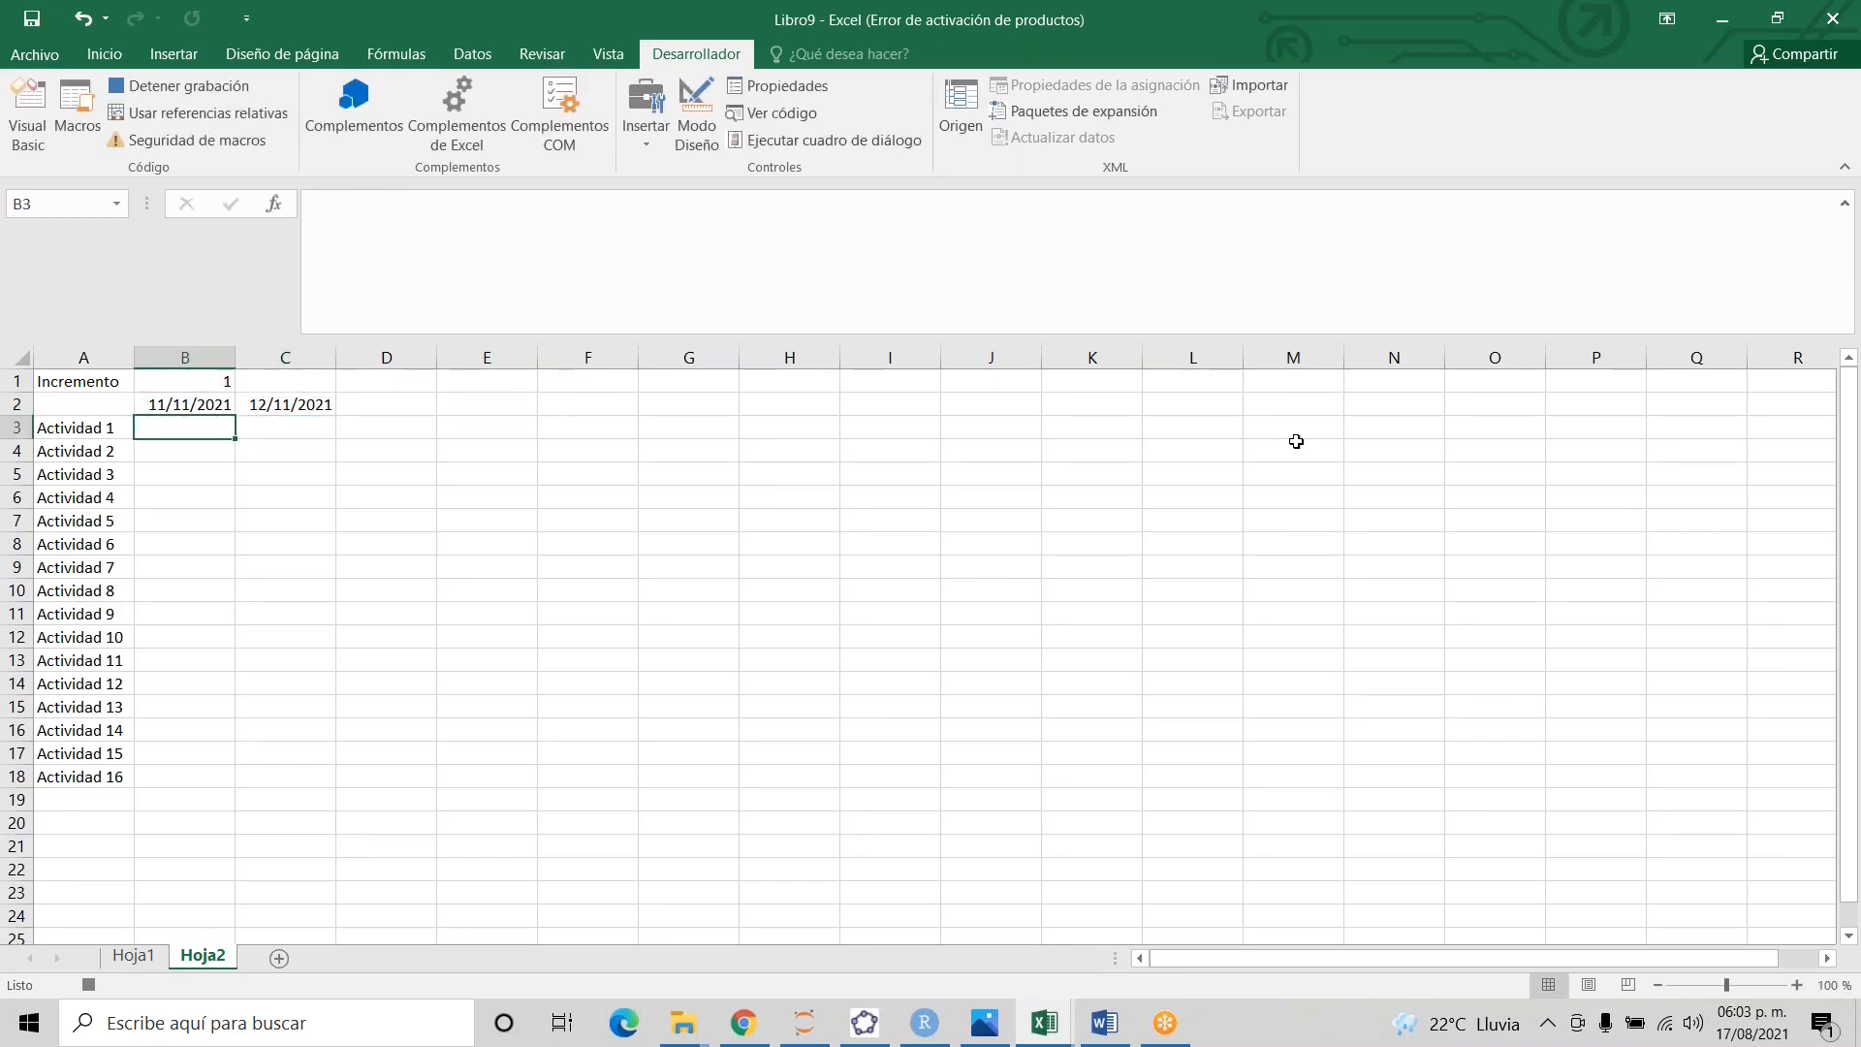
left_click(372, 243)
type("=")
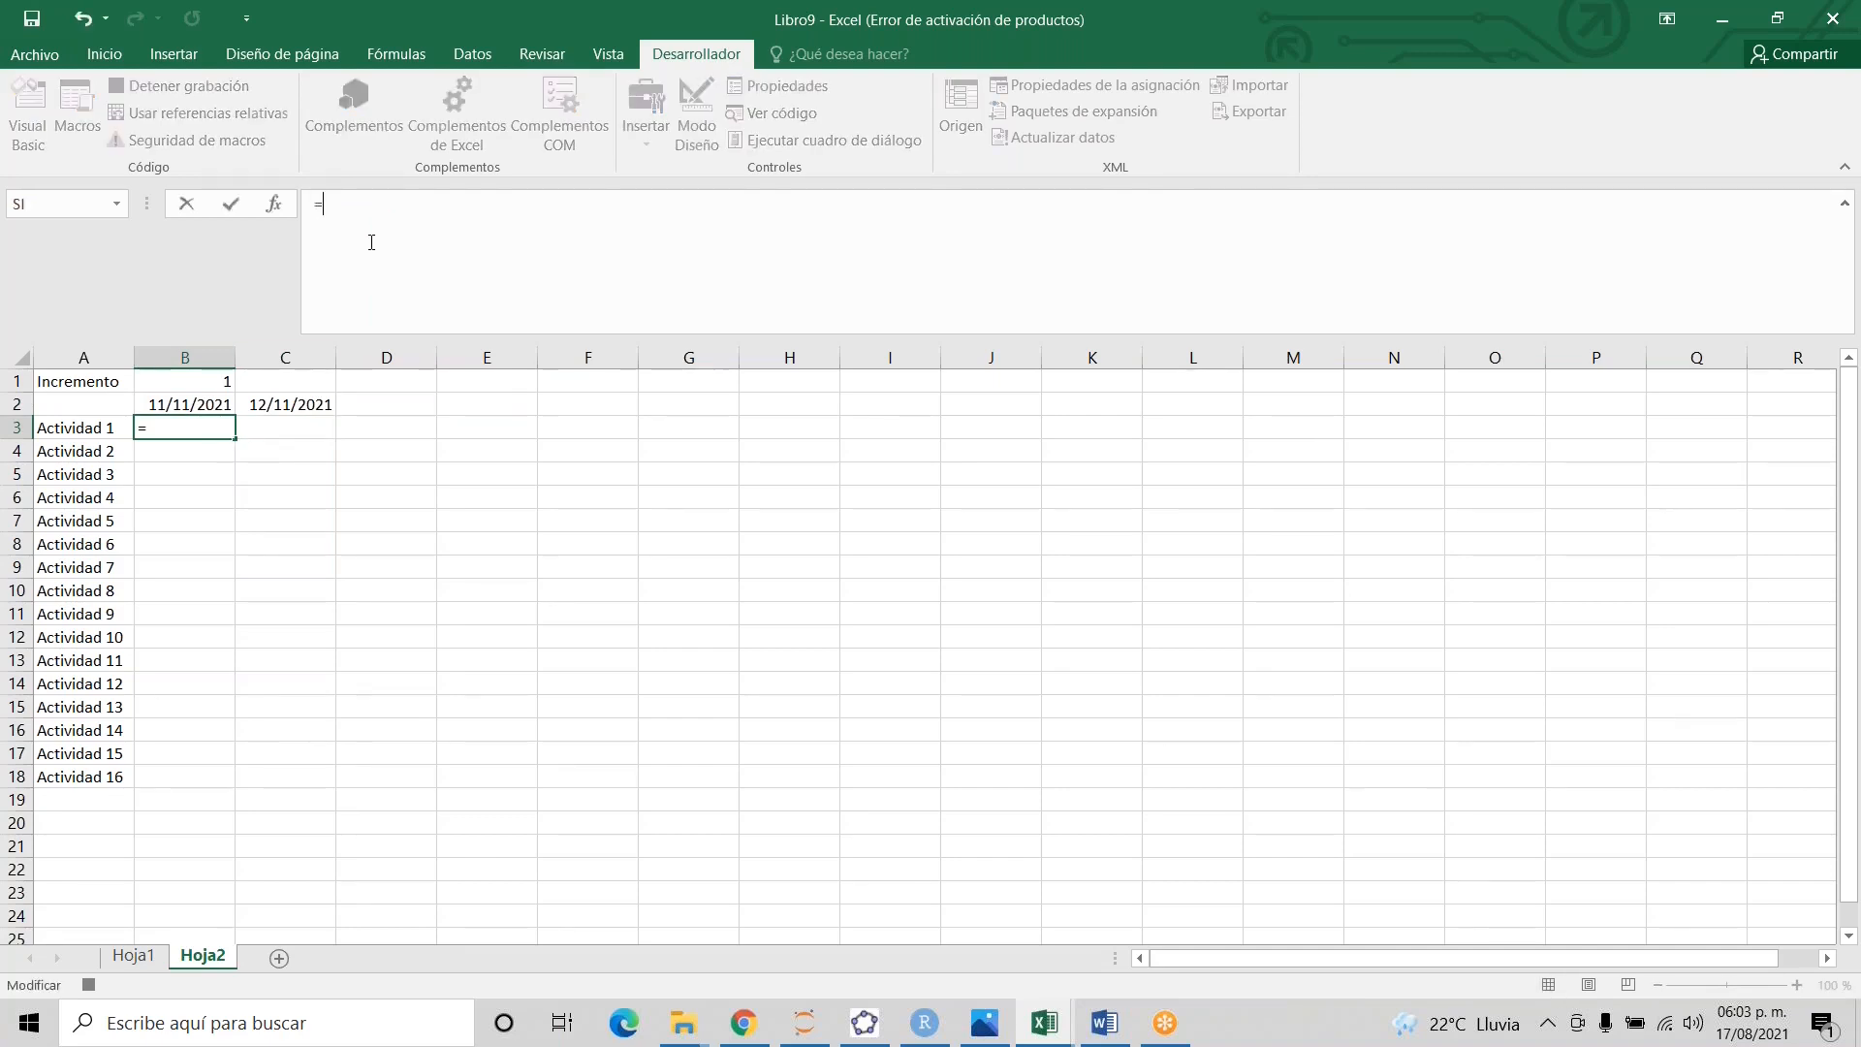
type("si(")
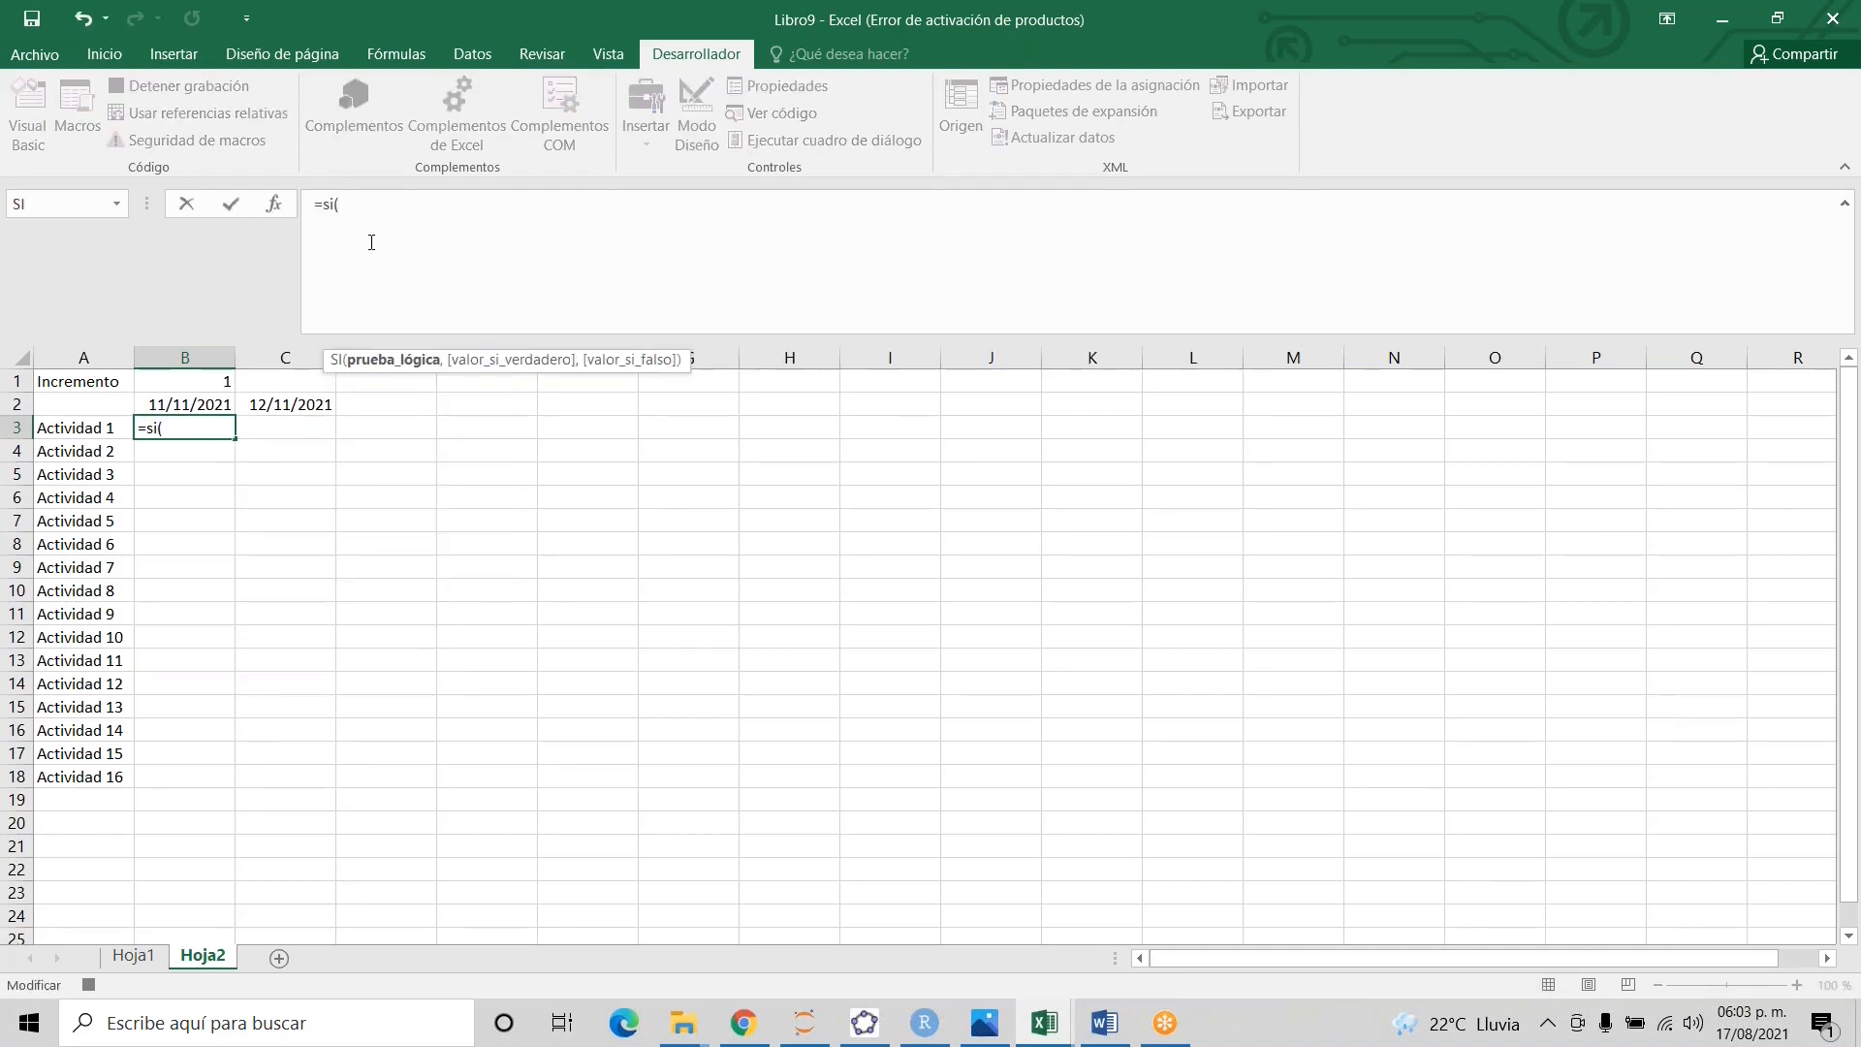
key("alt+Return")
type("y(")
key("alt+Return")
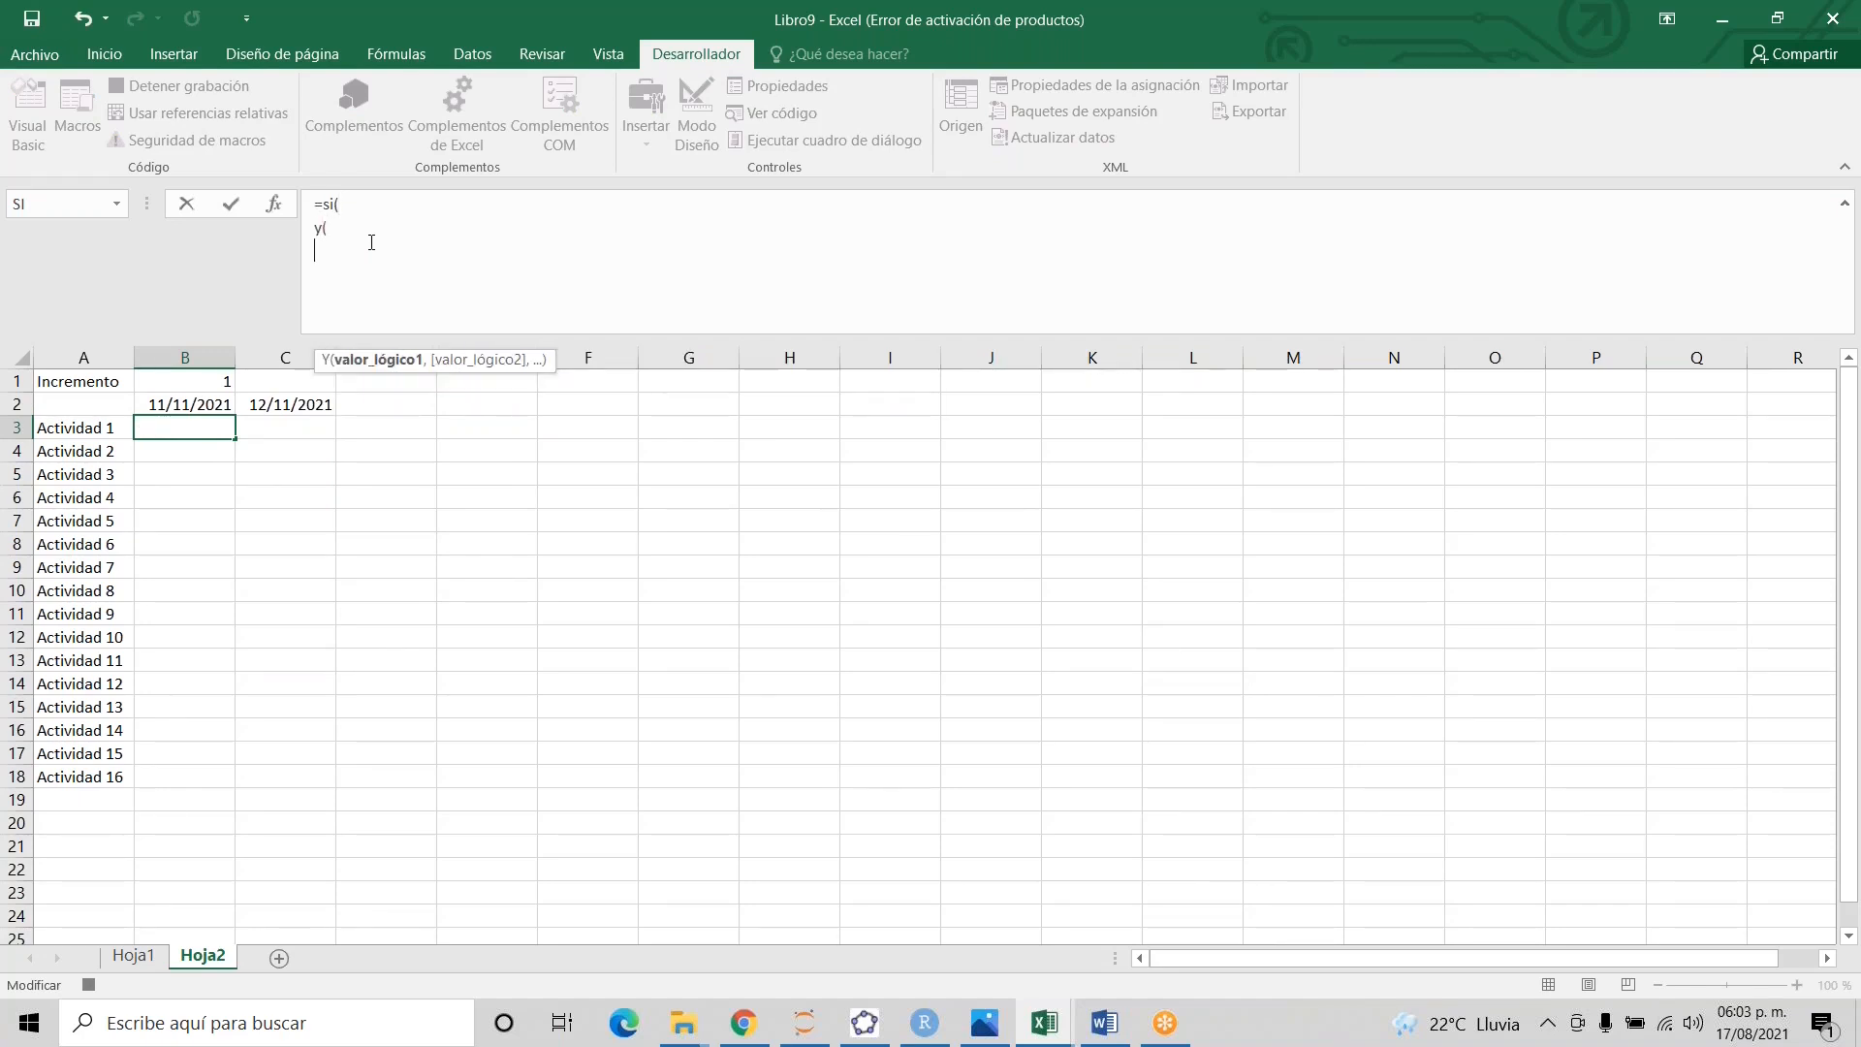
type("buscar")
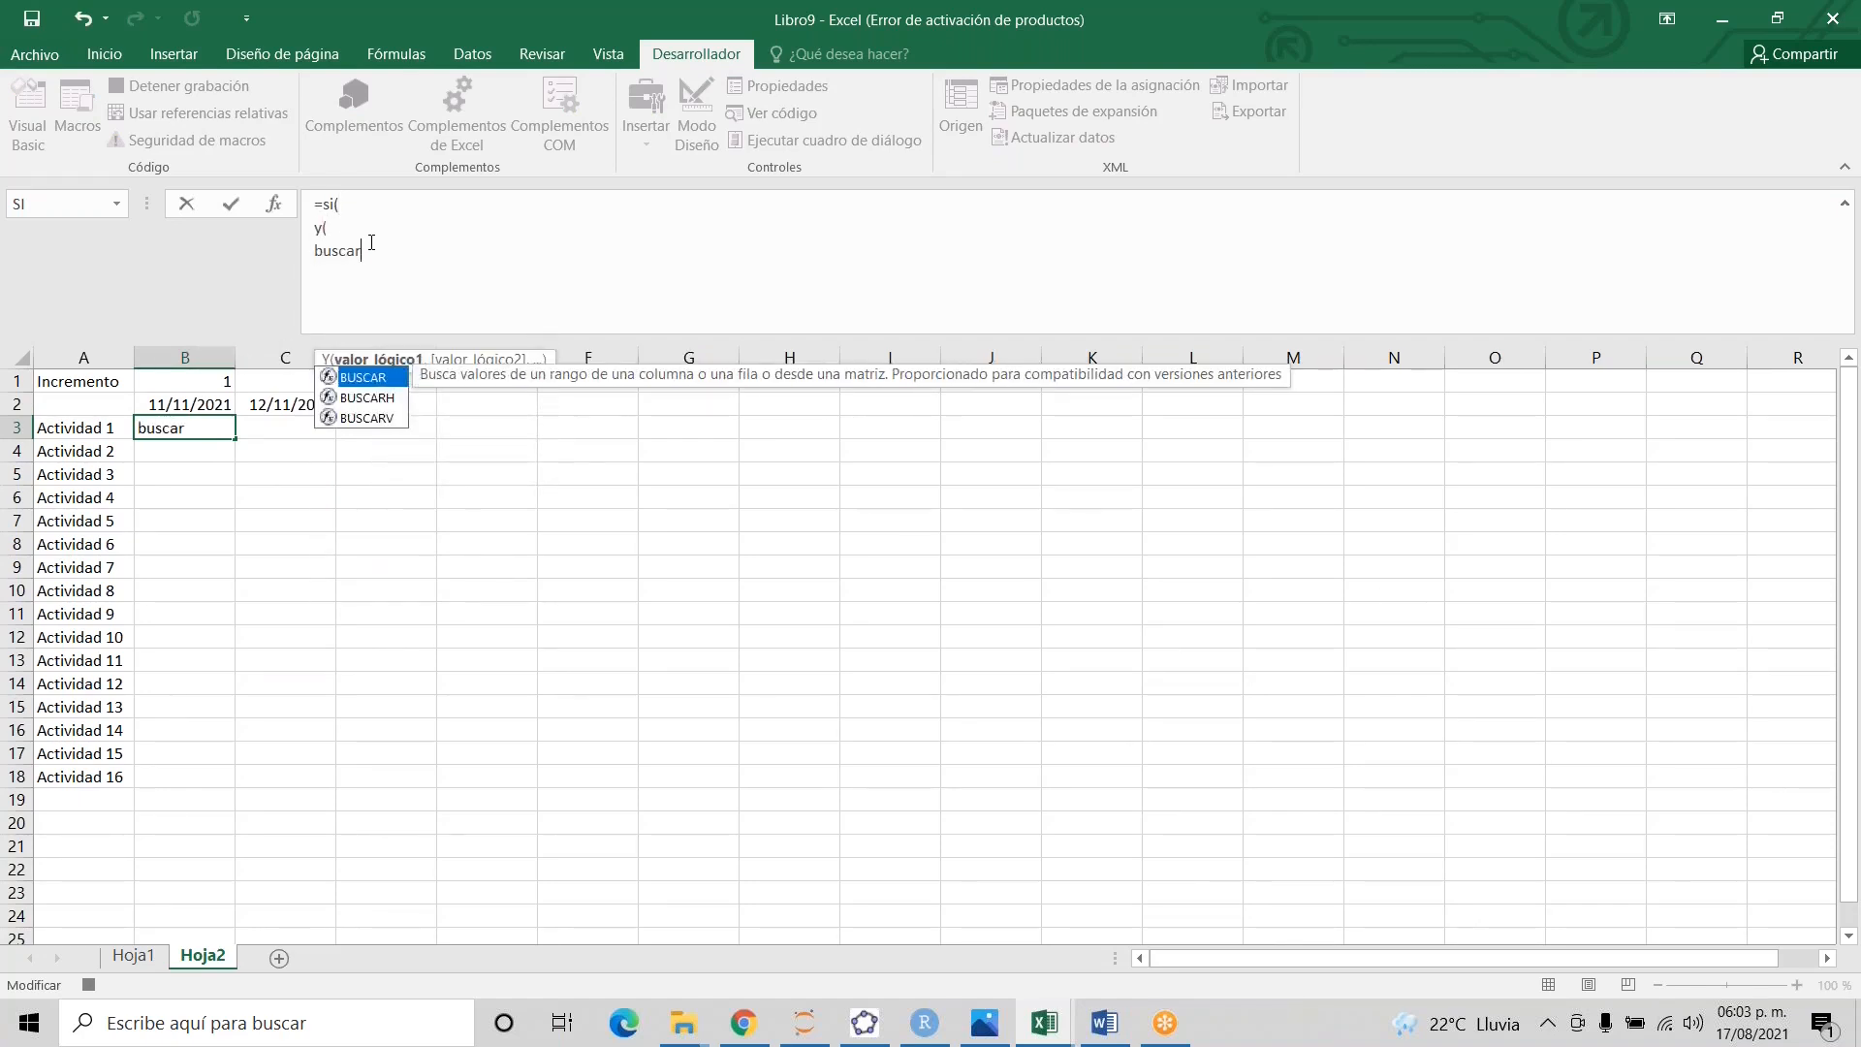
type("v(")
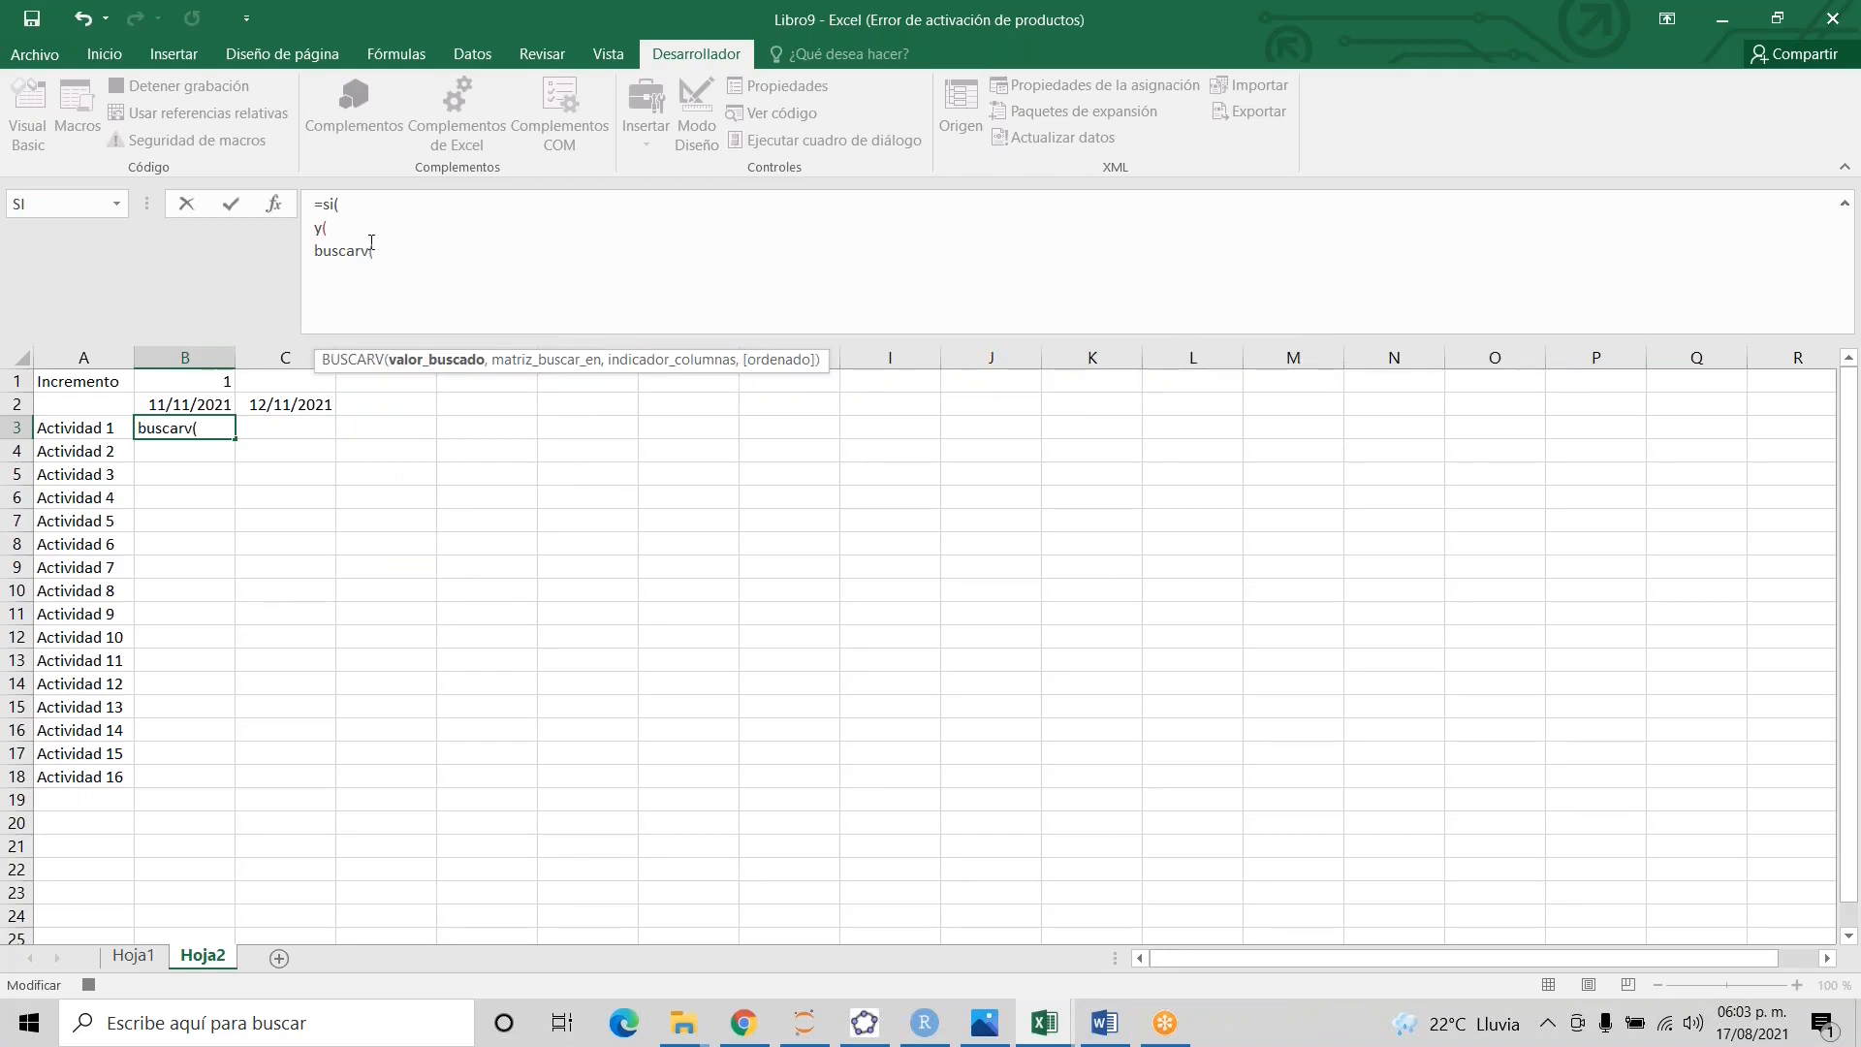
left_click(77, 430)
type(",")
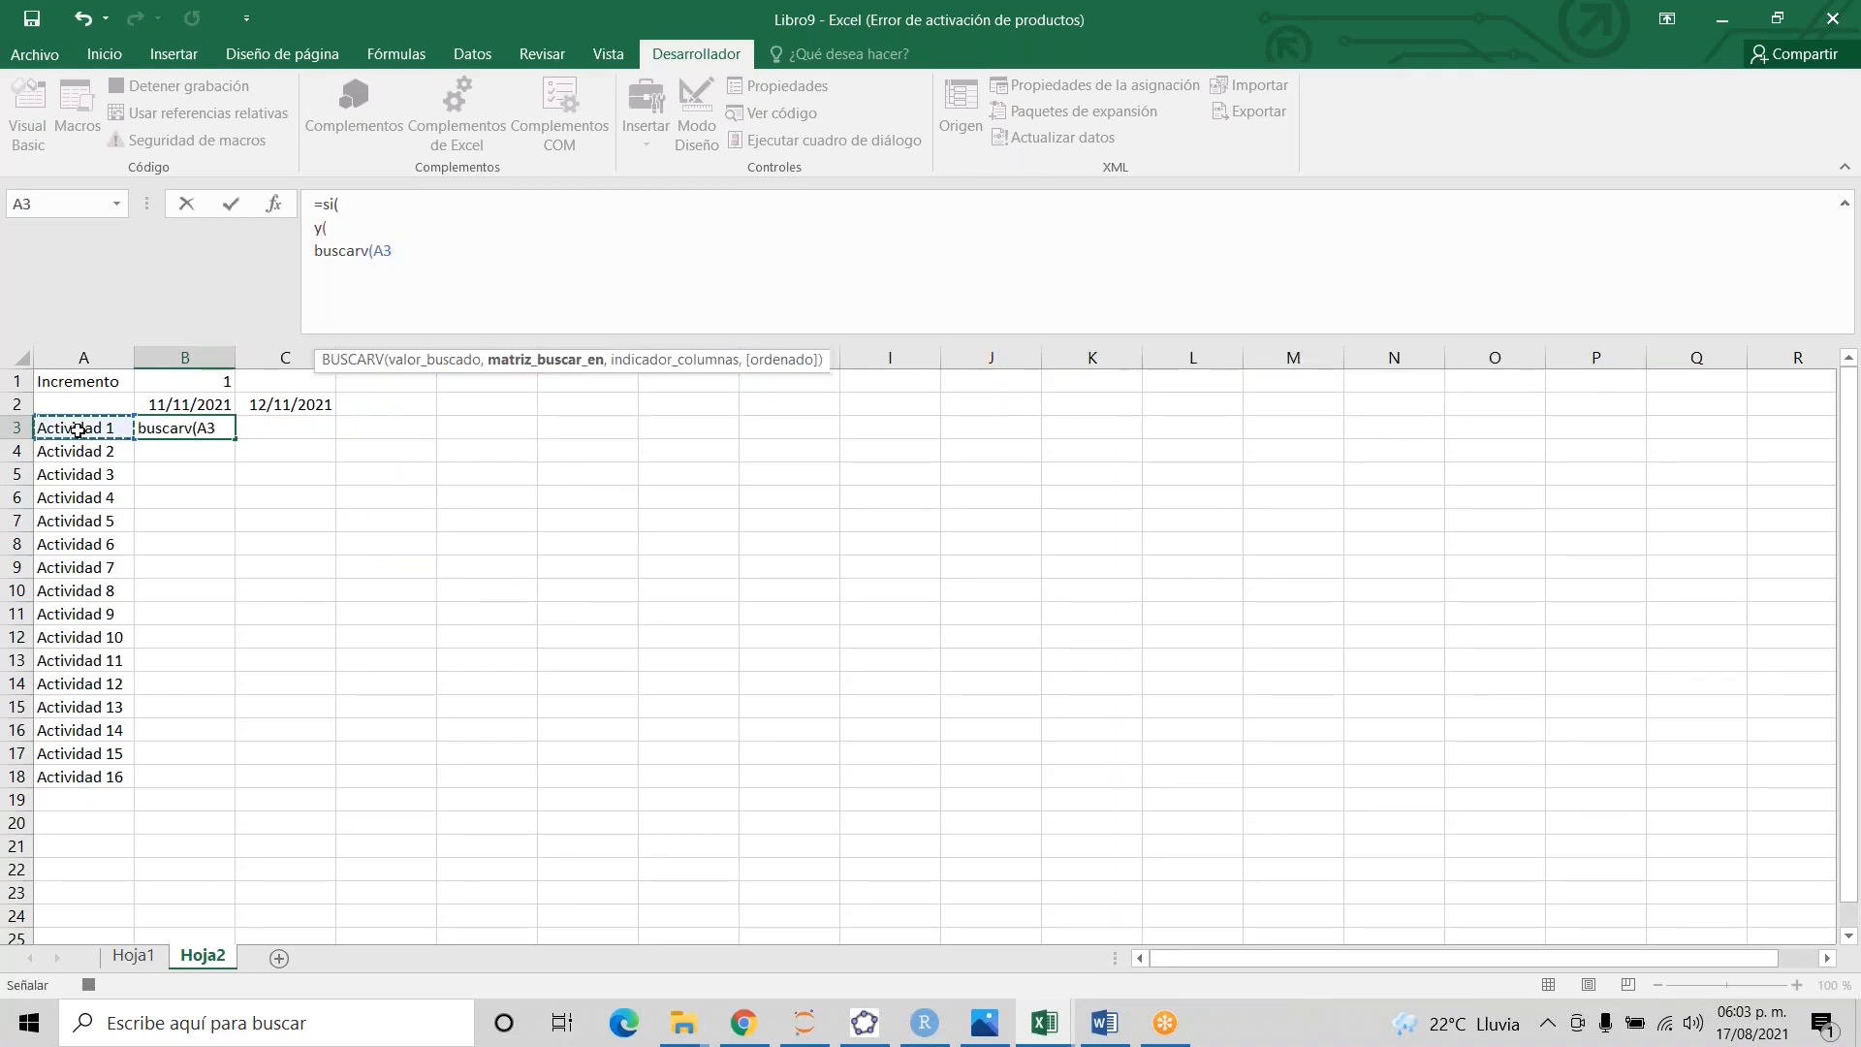
- Set the BUSCARV lookup table to Hoja1!A2:D1048576, extending the schedule data down to the last sheet row
key("ctrl+Page_Up")
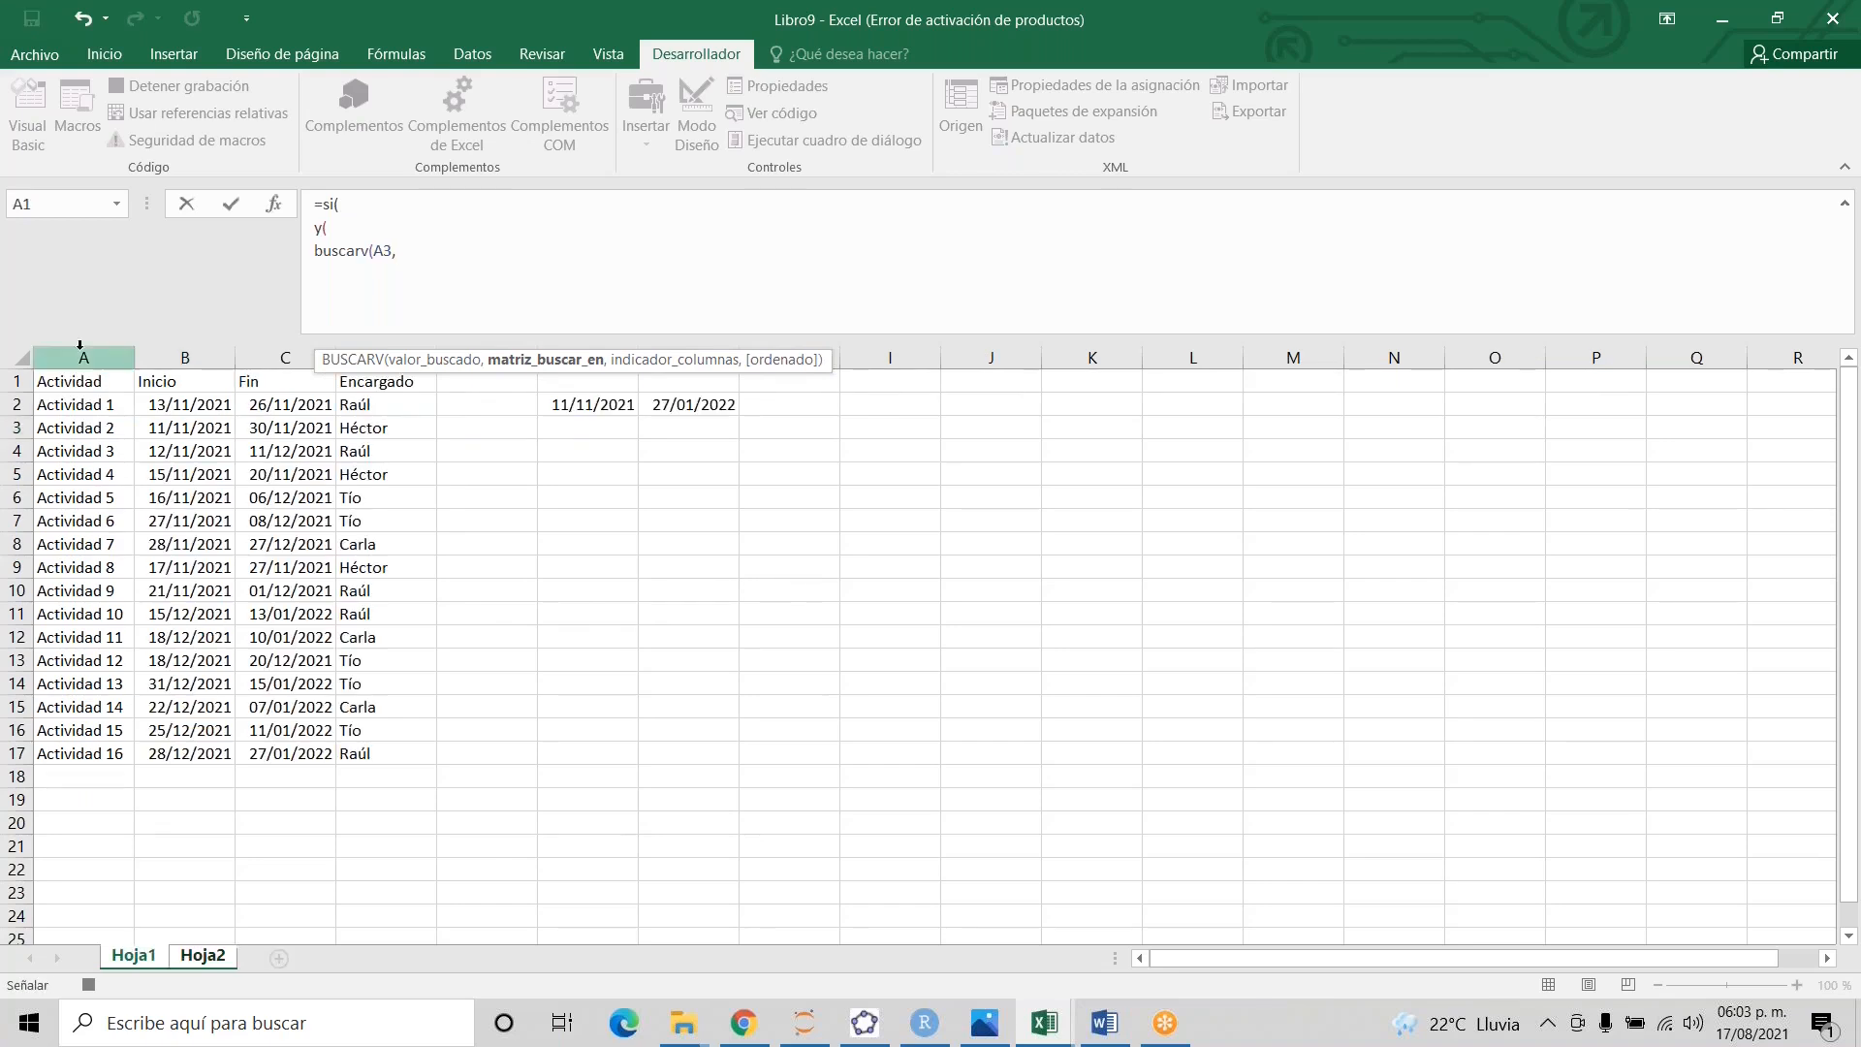
left_click(76, 406)
left_click_drag(76, 407, 383, 762)
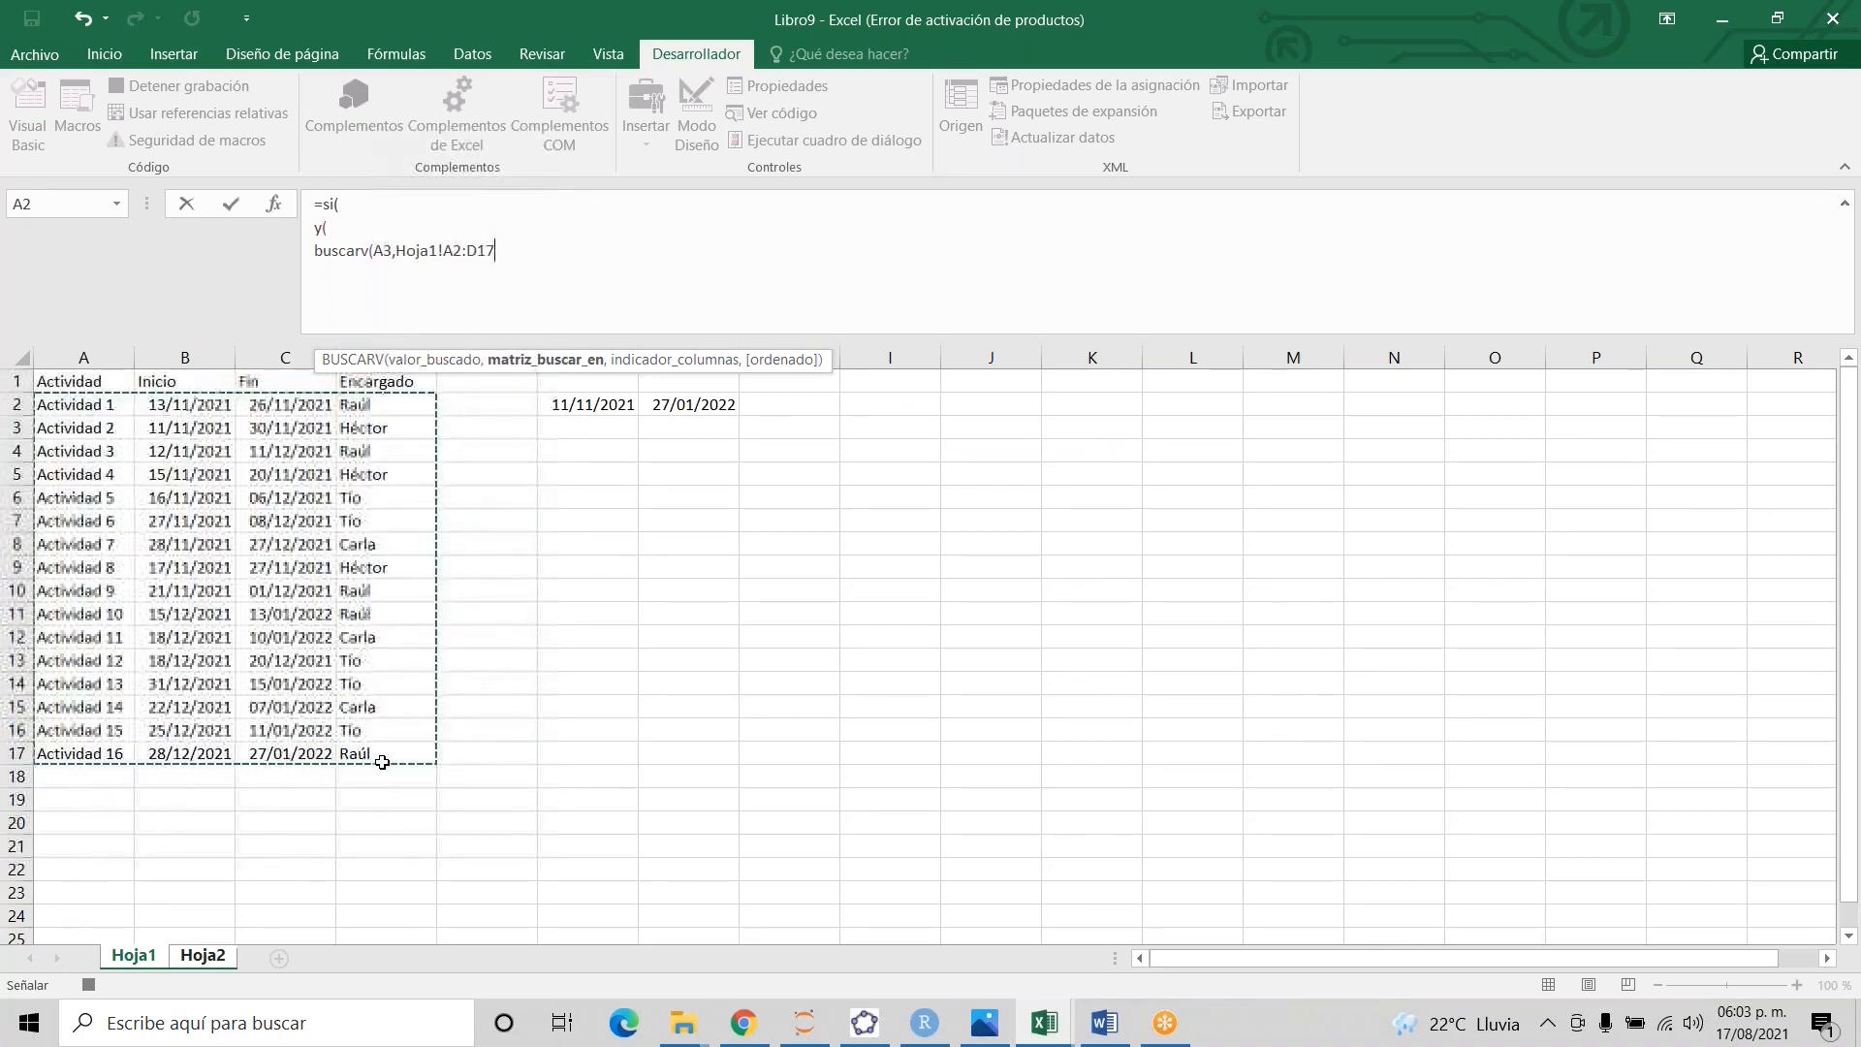
key("ctrl+shift+Down")
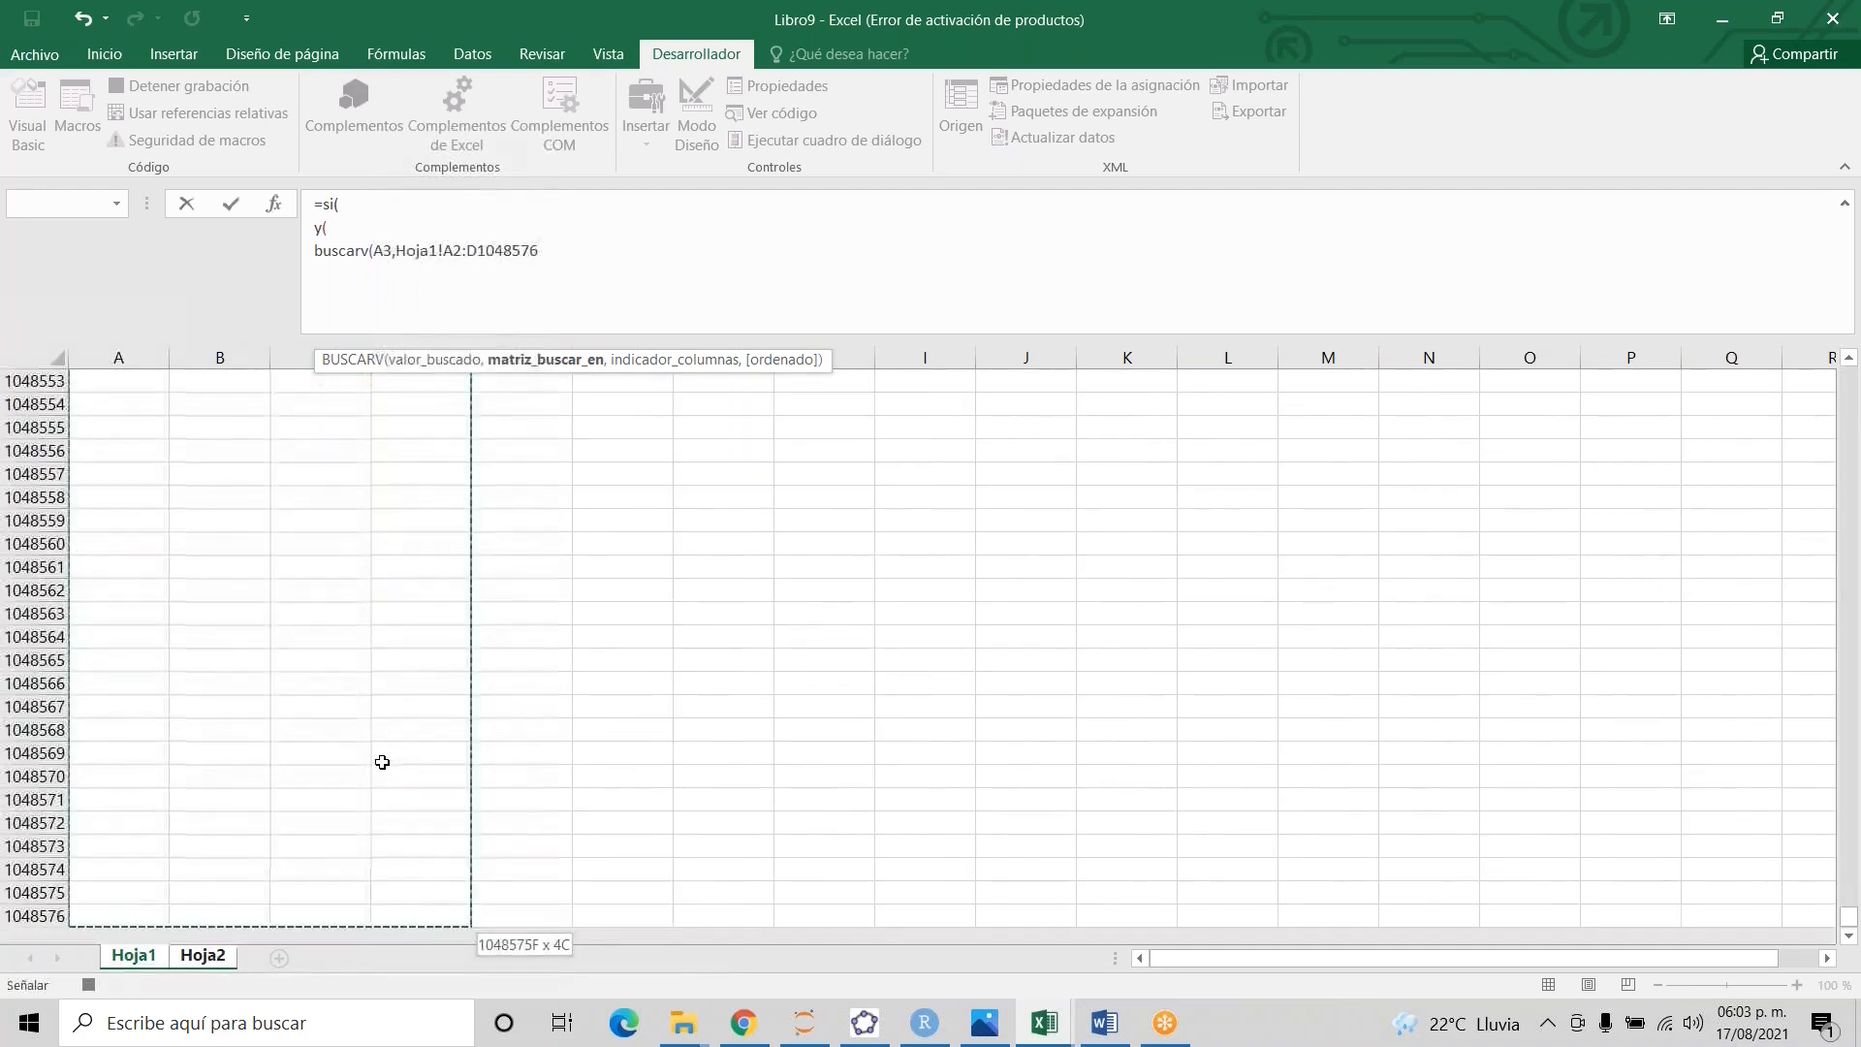
type(",")
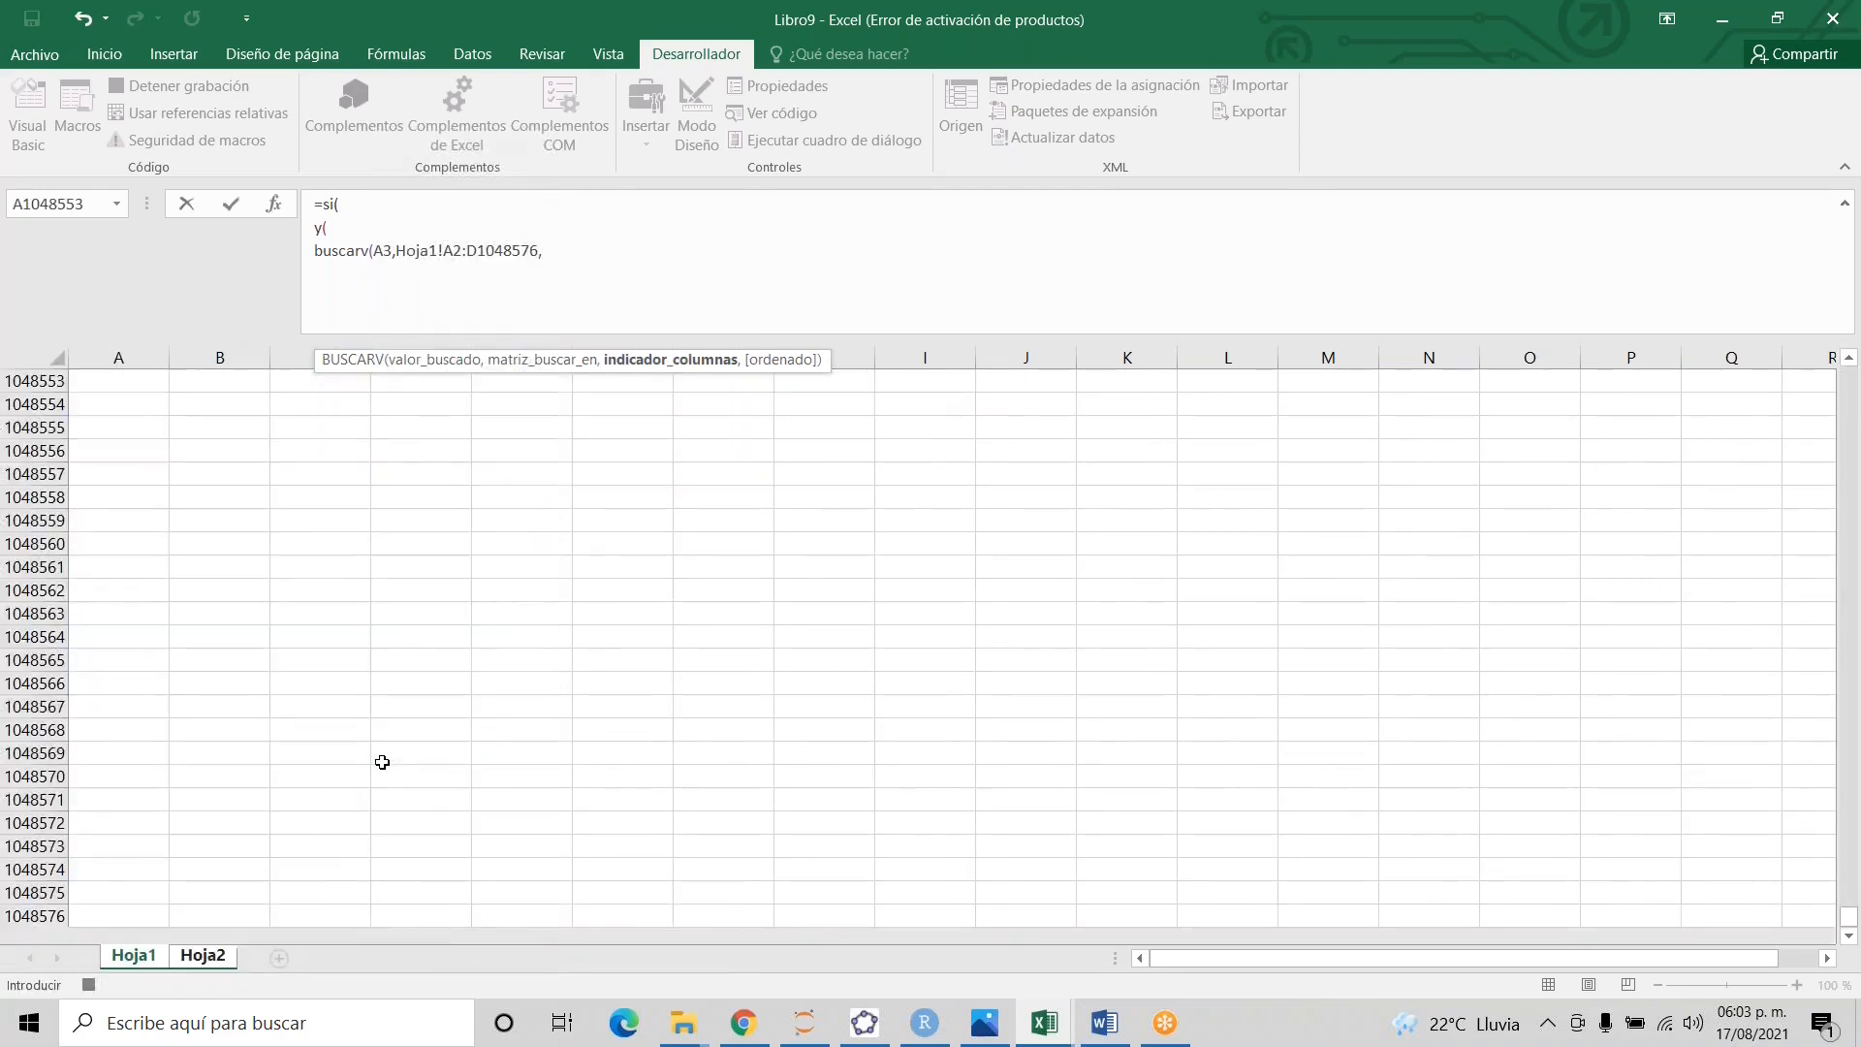
- Return to Hoja2, remove the stray Hoja2! reference and complete BUSCARV with column index 2 and match type 0
left_click(203, 956)
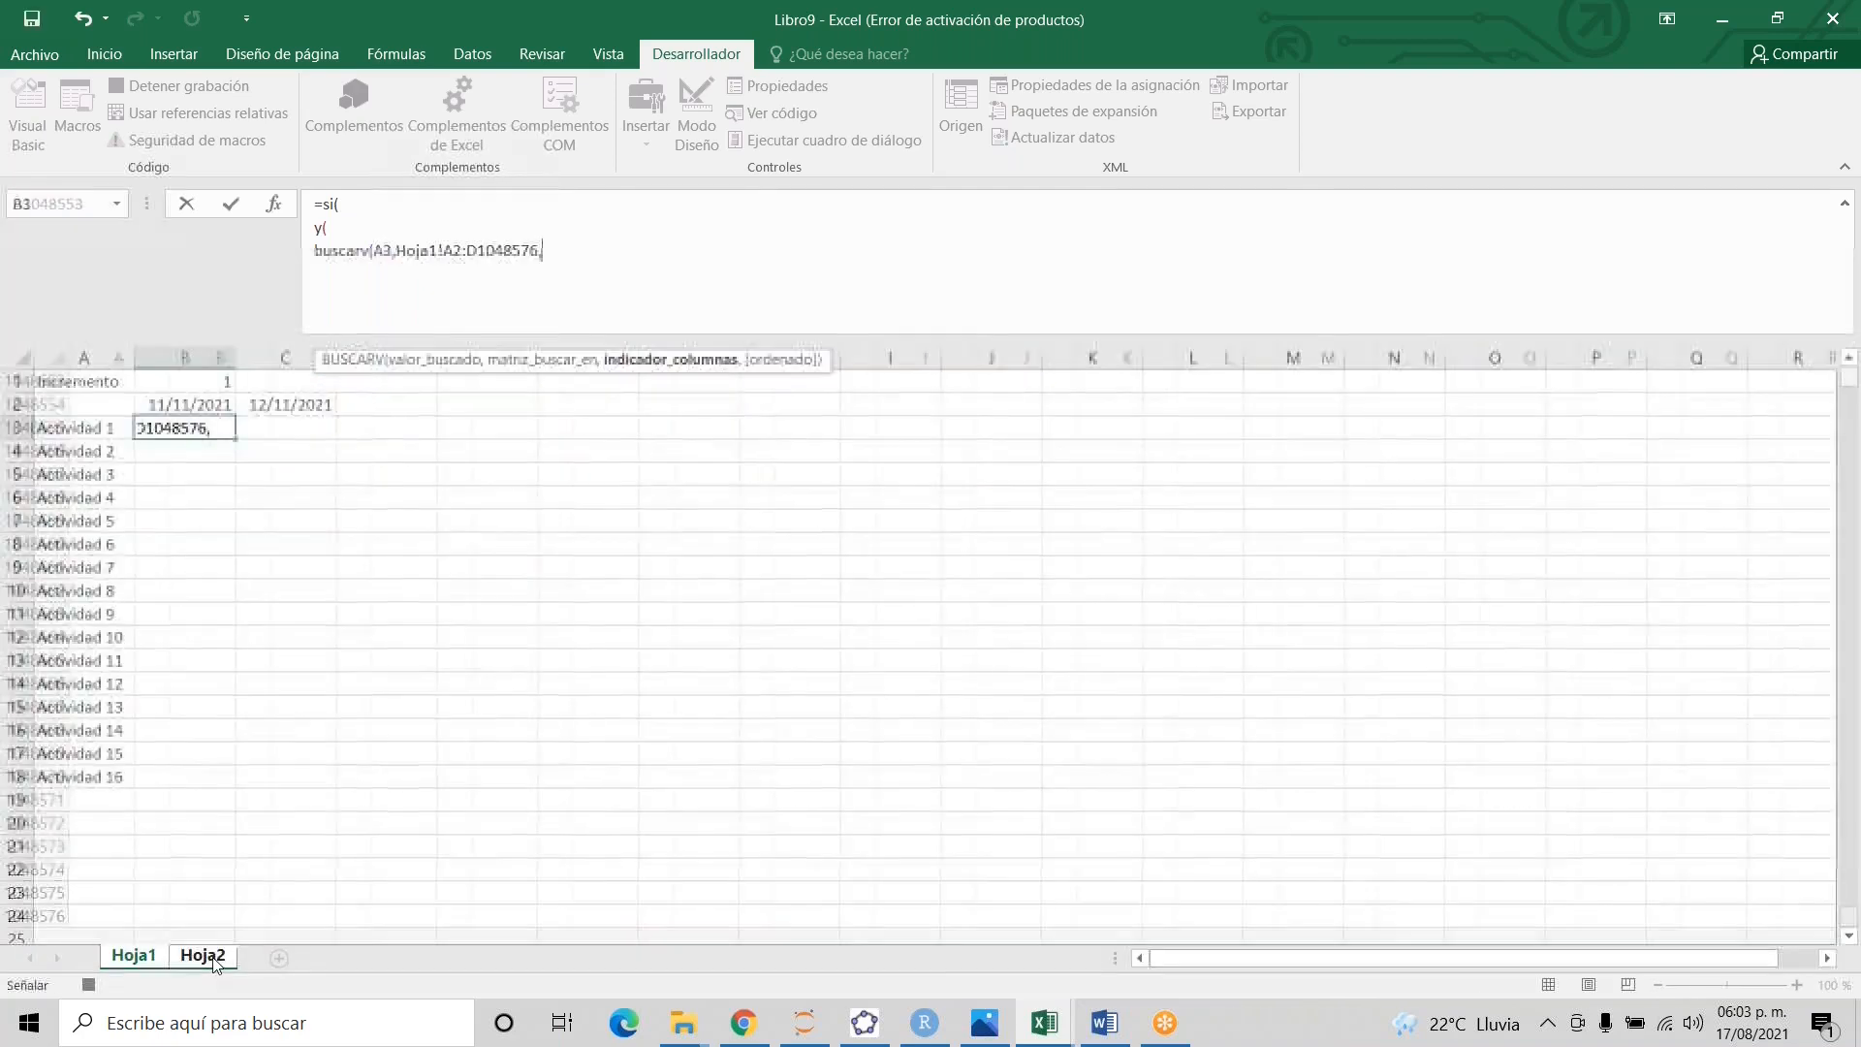
left_click(615, 245)
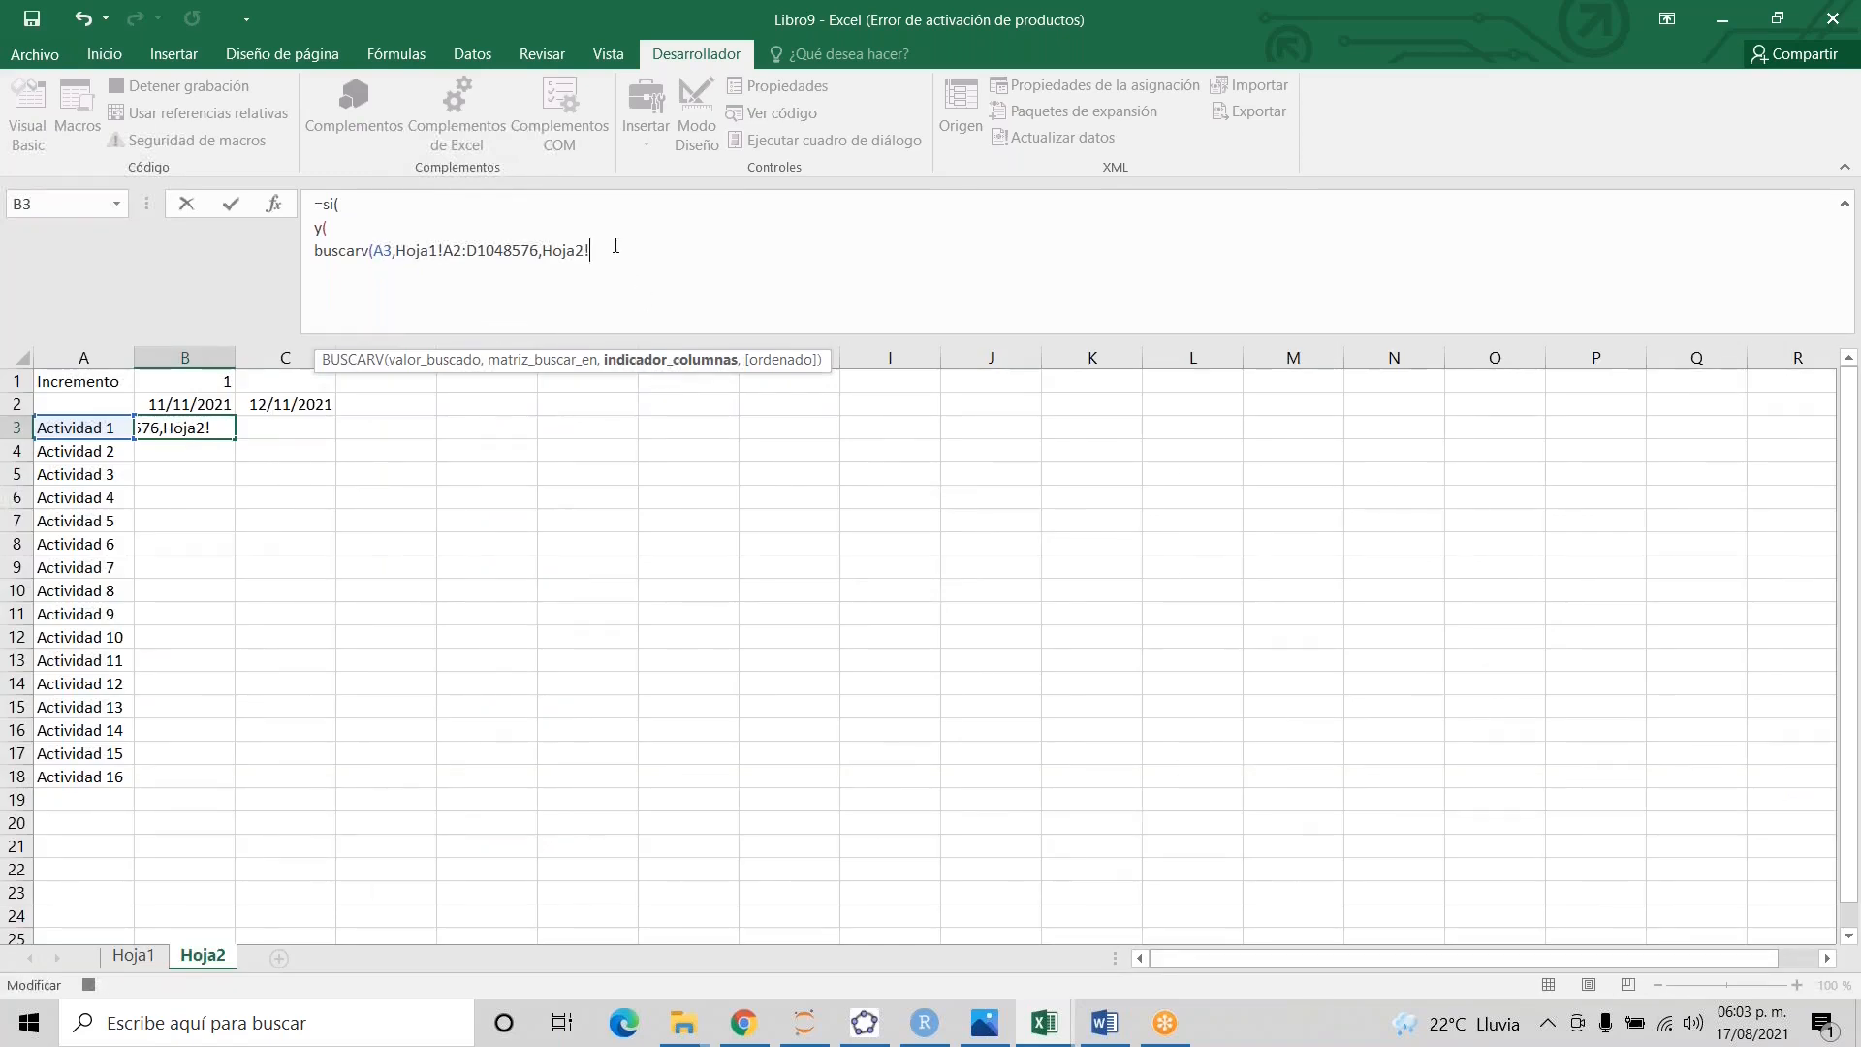
key("BackSpace")
key("BackSpace")
key("BackSpace")
key("BackSpace")
key("BackSpace")
key("BackSpace")
type("2,")
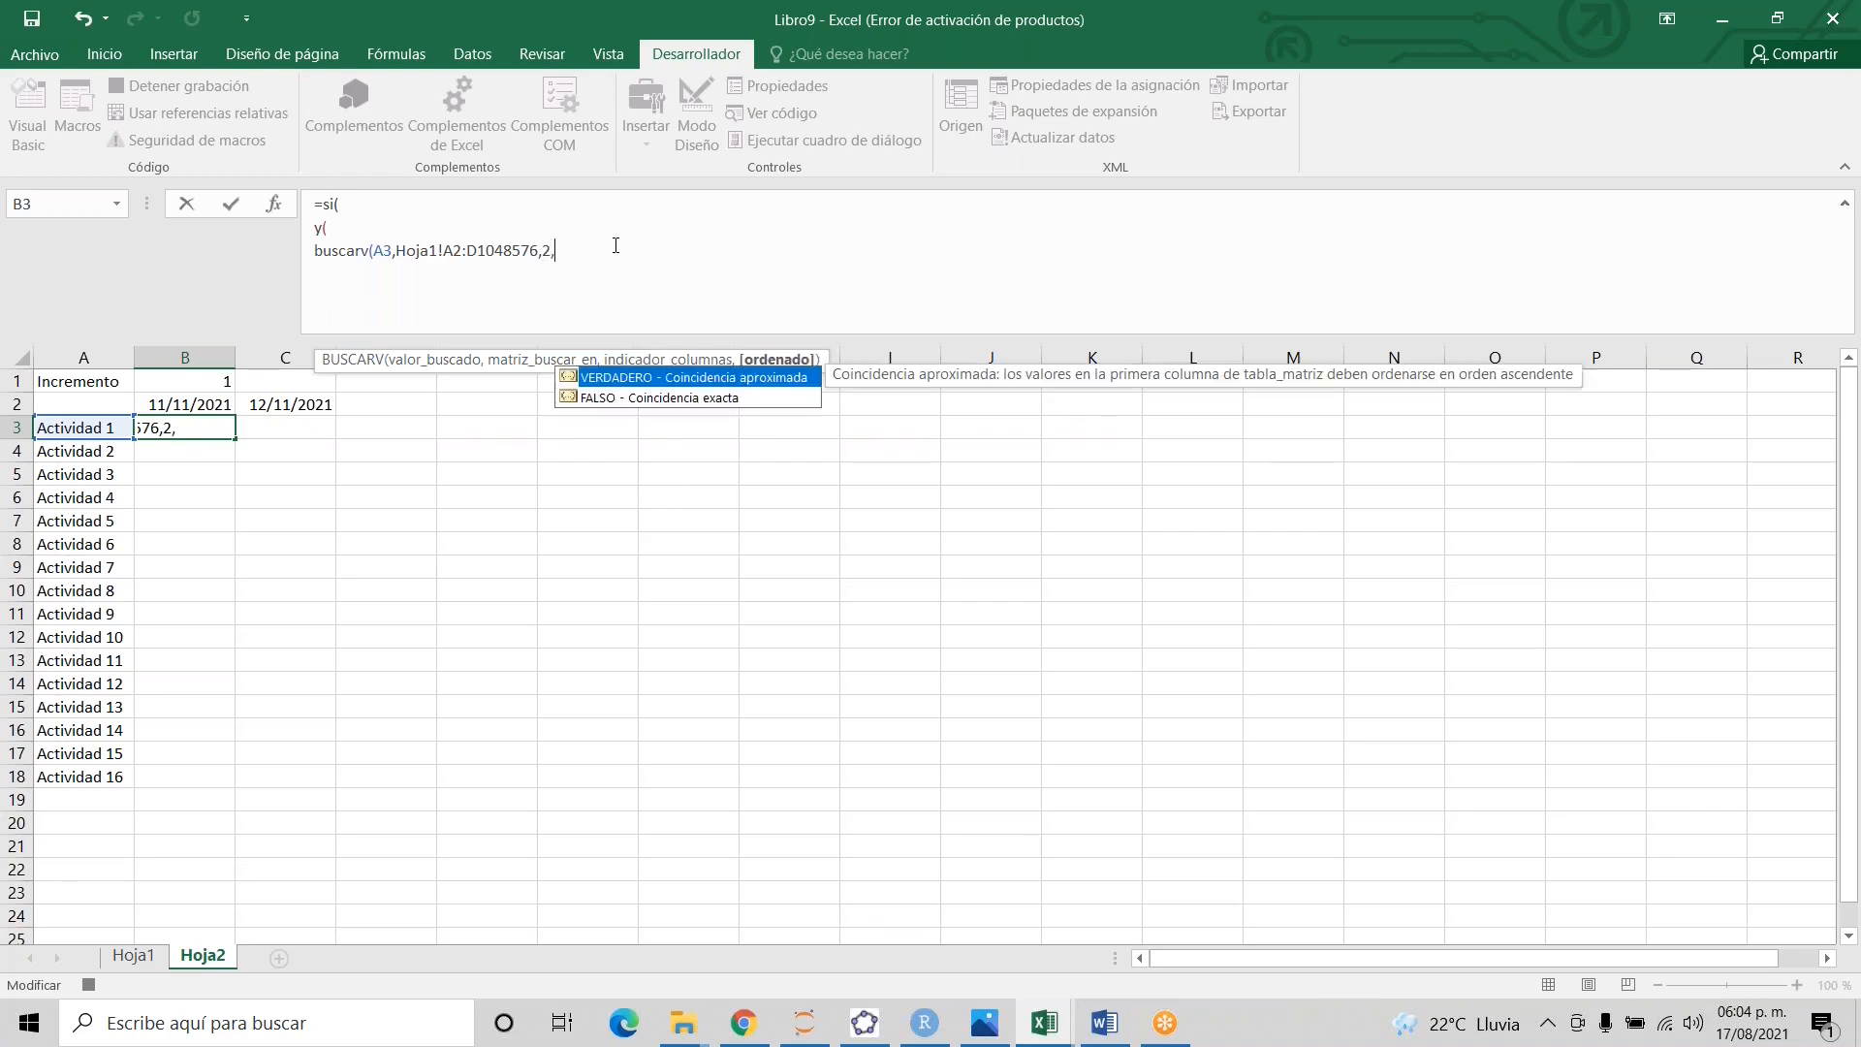
type("0)")
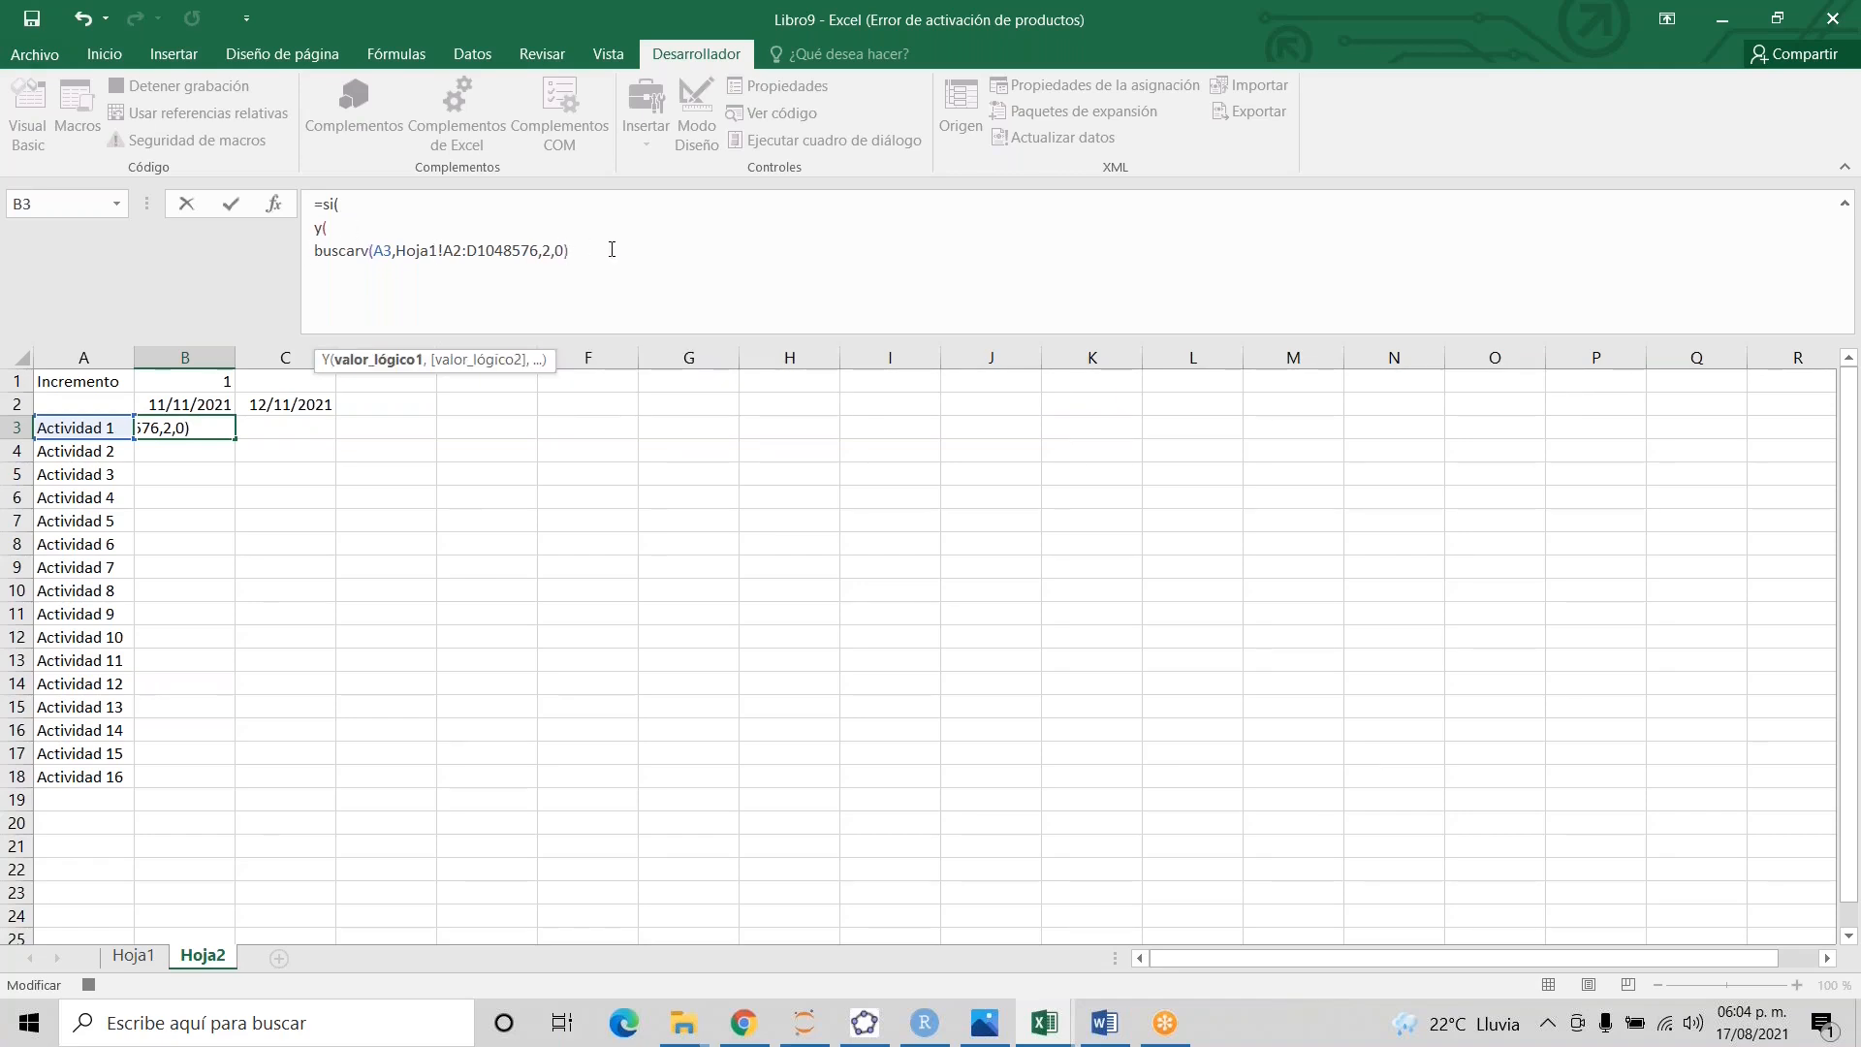
- Compare the lookup with <=B2 as the first Y condition, delete the Hoja2! prefix and add a comma for the second condition
type("<=")
left_click(191, 408)
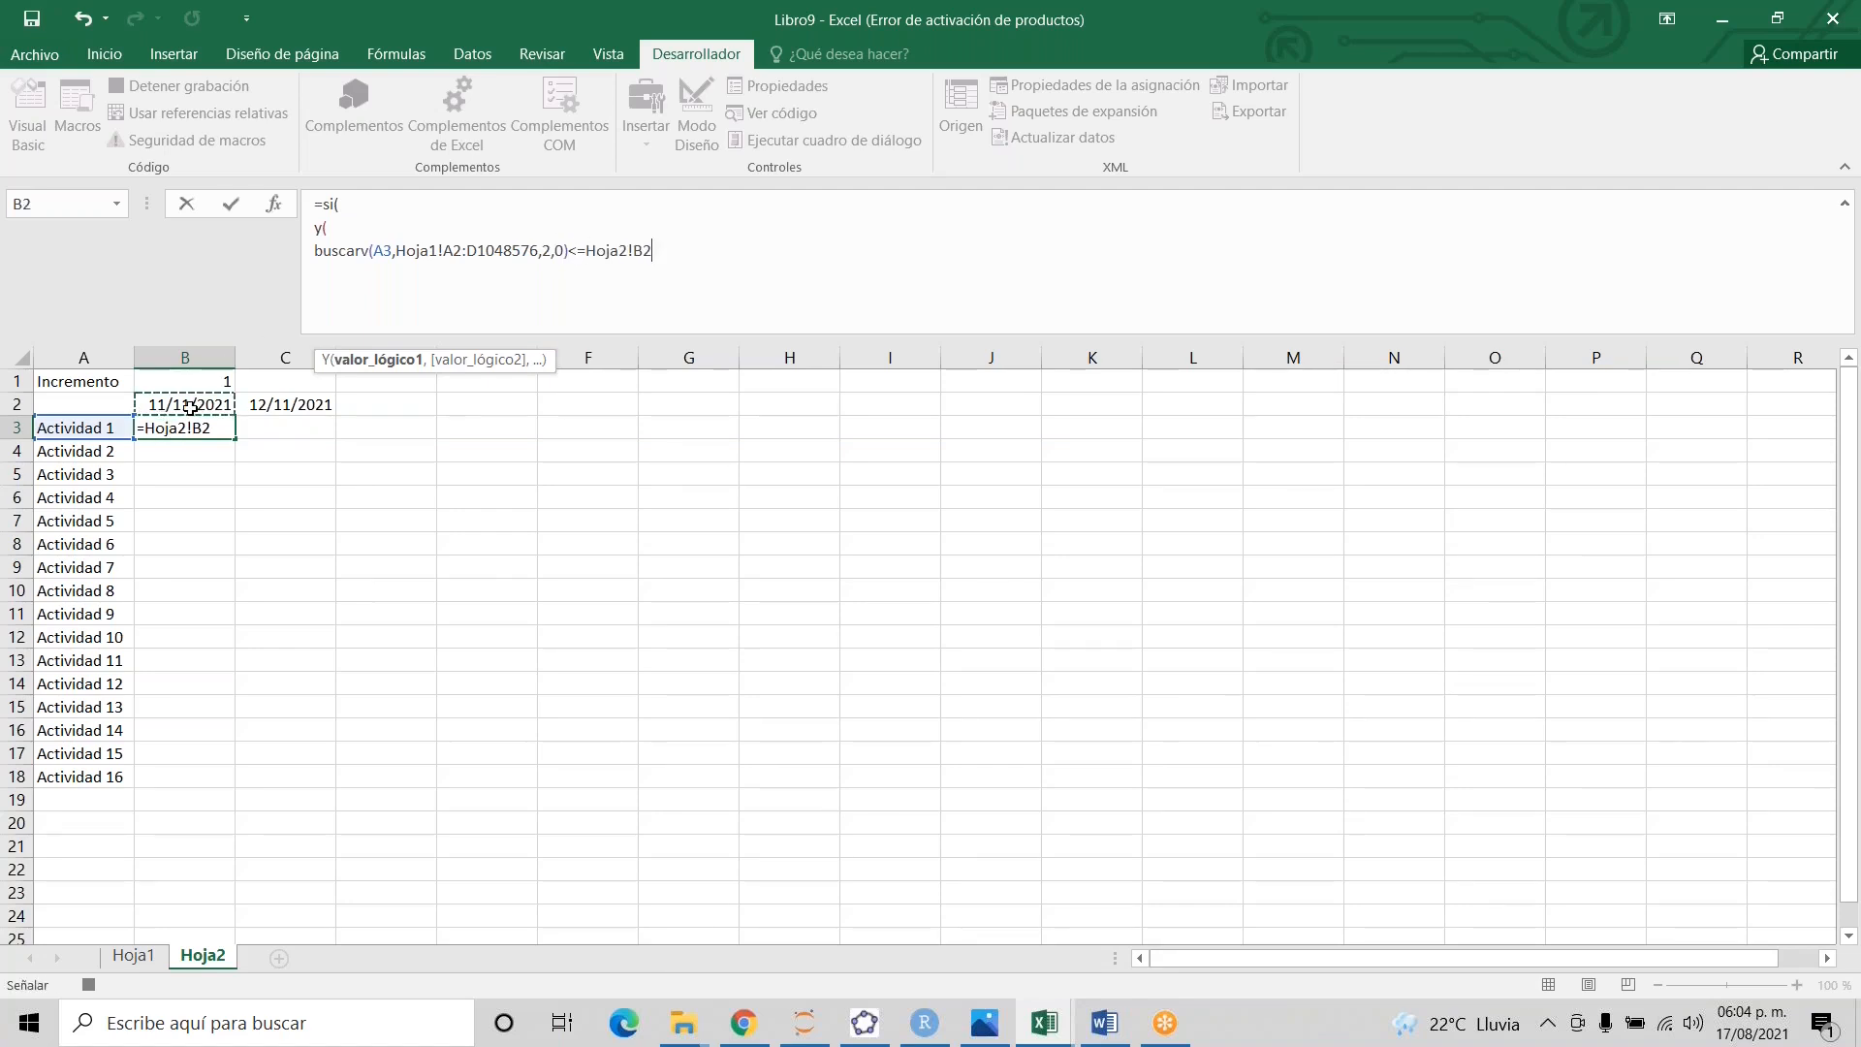
left_click(588, 250)
key("shift+Right")
key("shift+Right")
key("shift+Right")
key("shift+Right")
key("shift+Right")
key("shift+Right")
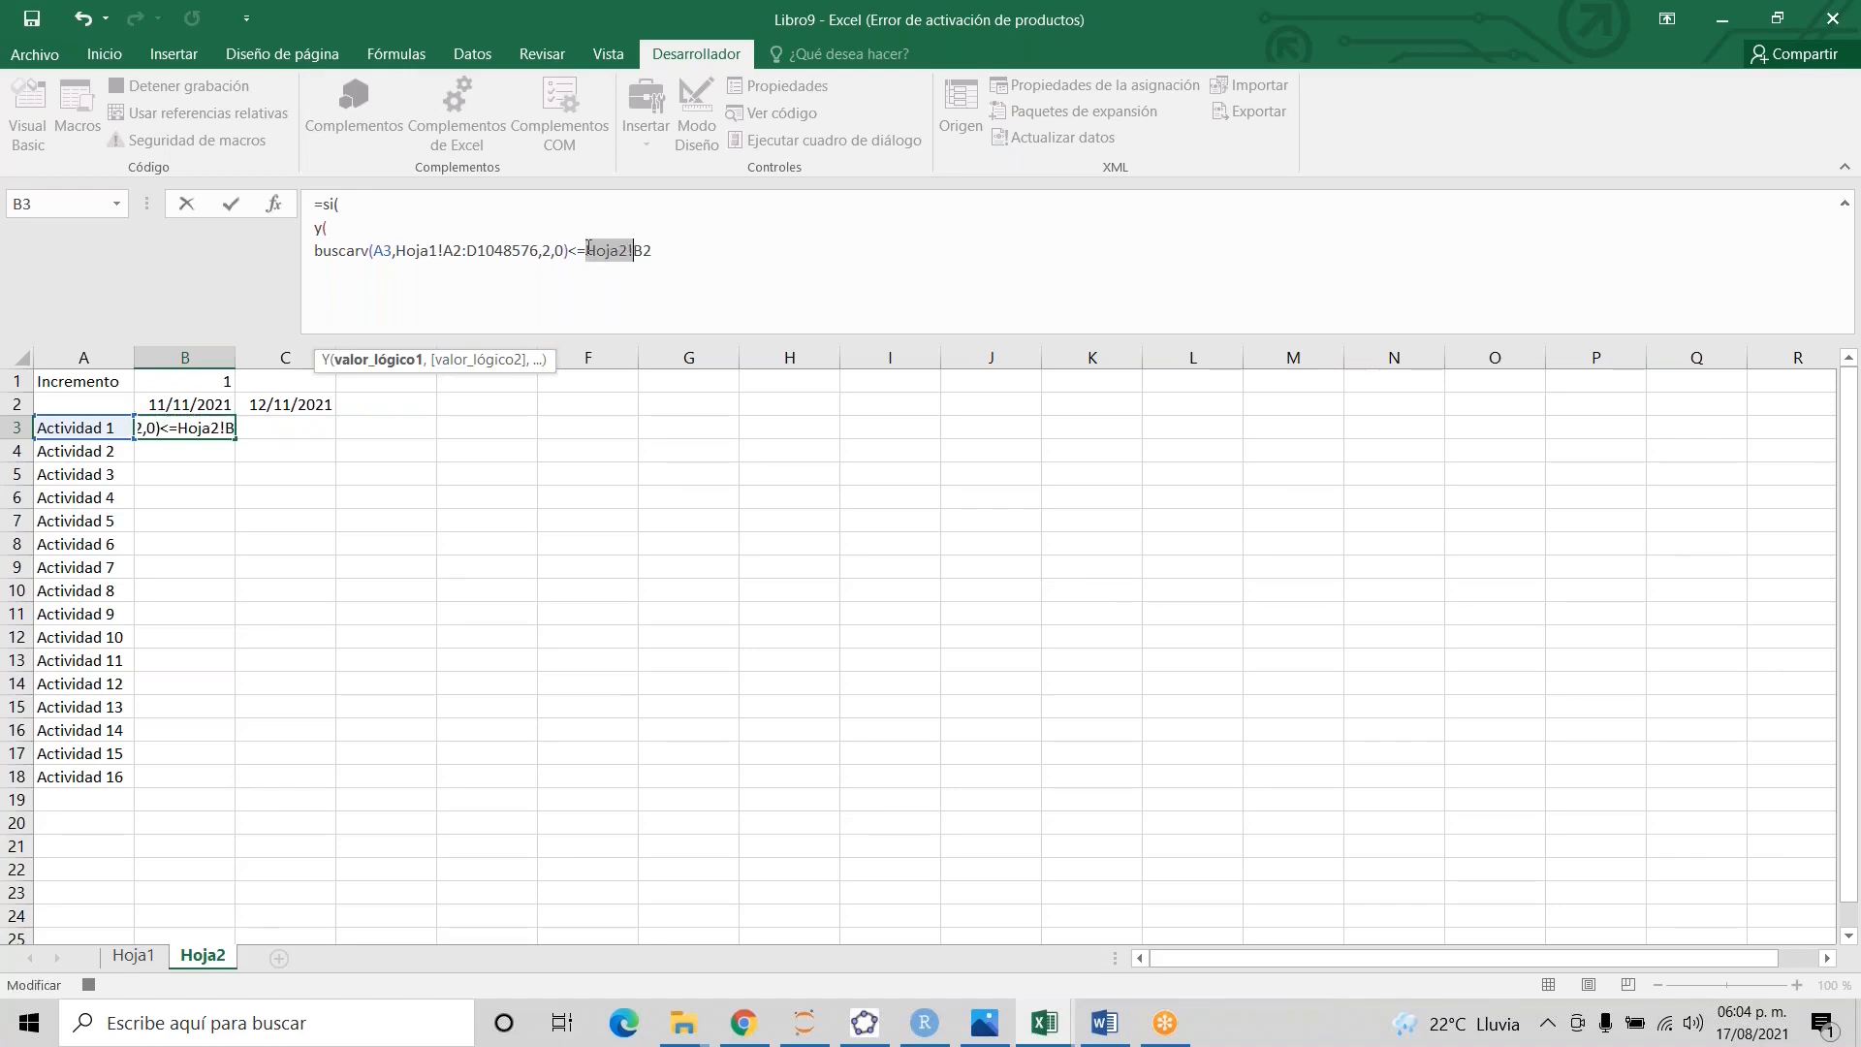
key("Delete")
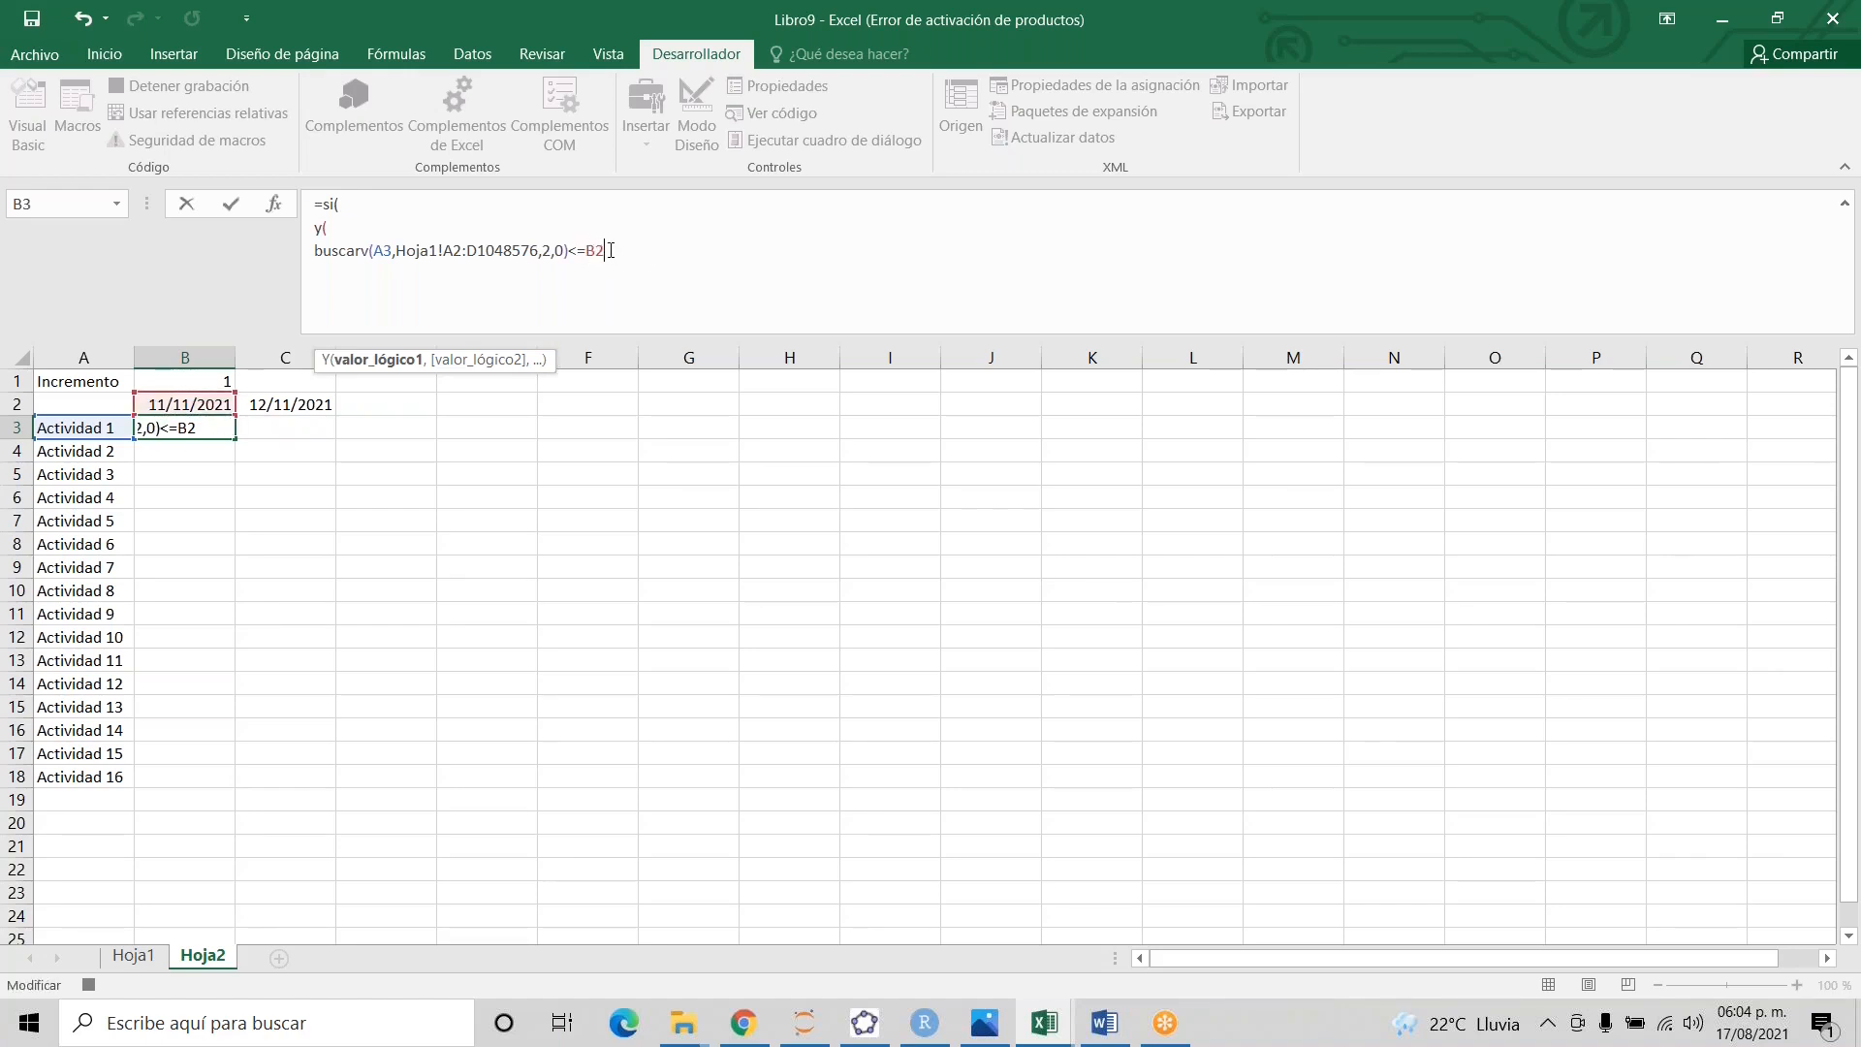
type(",")
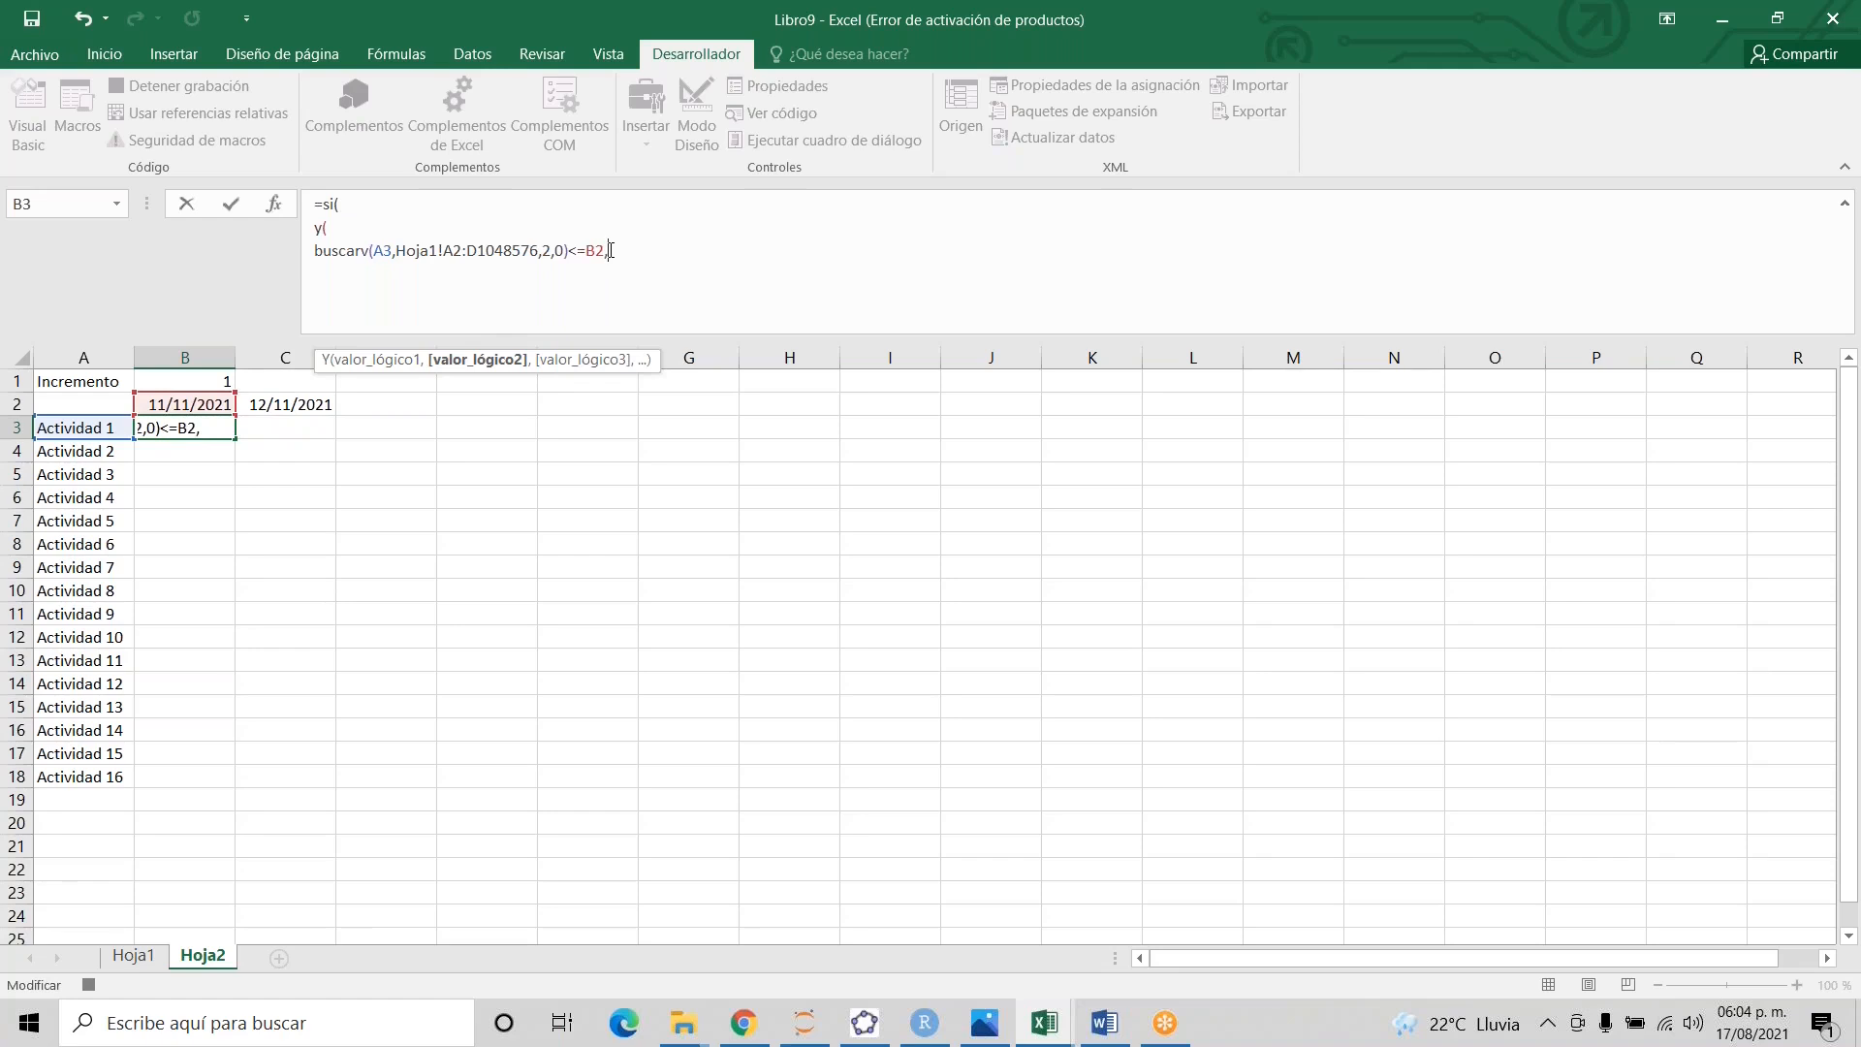
key("BackSpace")
type(",")
- Anchor the first condition's references as $A3, B$2 and Hoja1!$A$2:$D$1048576
left_click(379, 255)
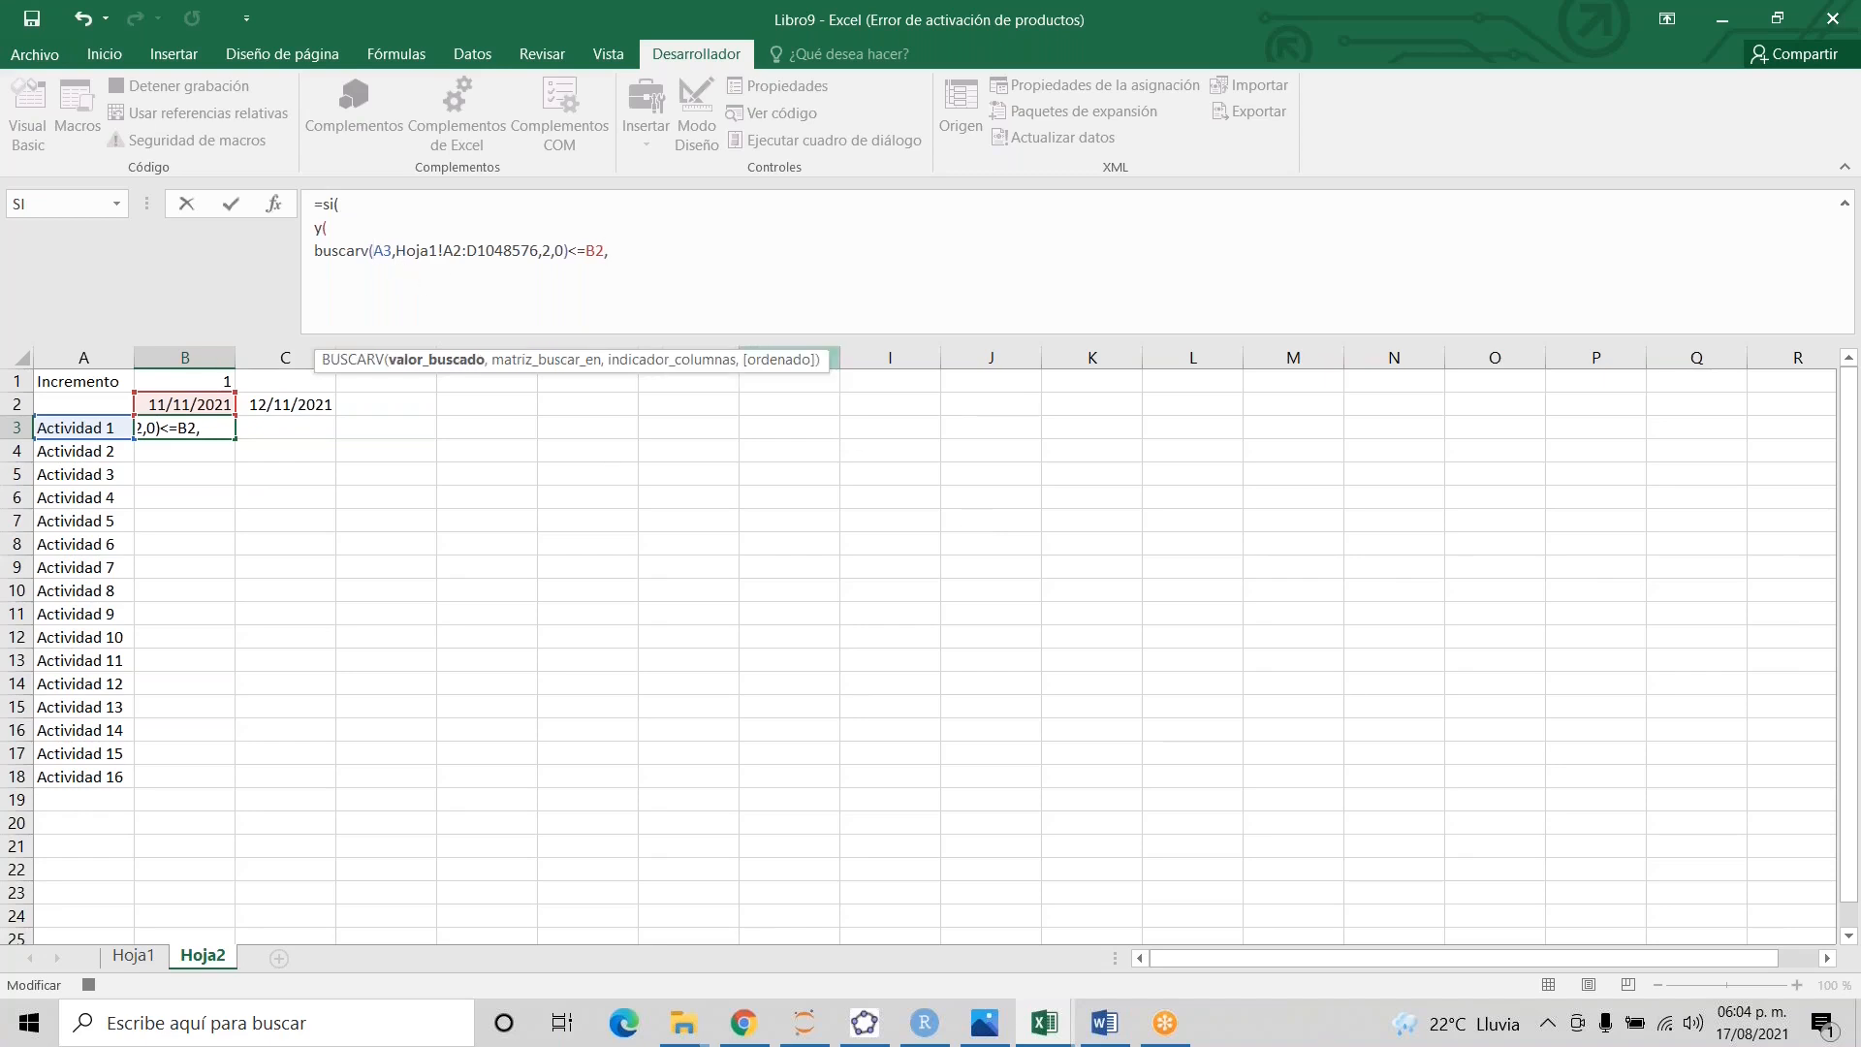
type("$")
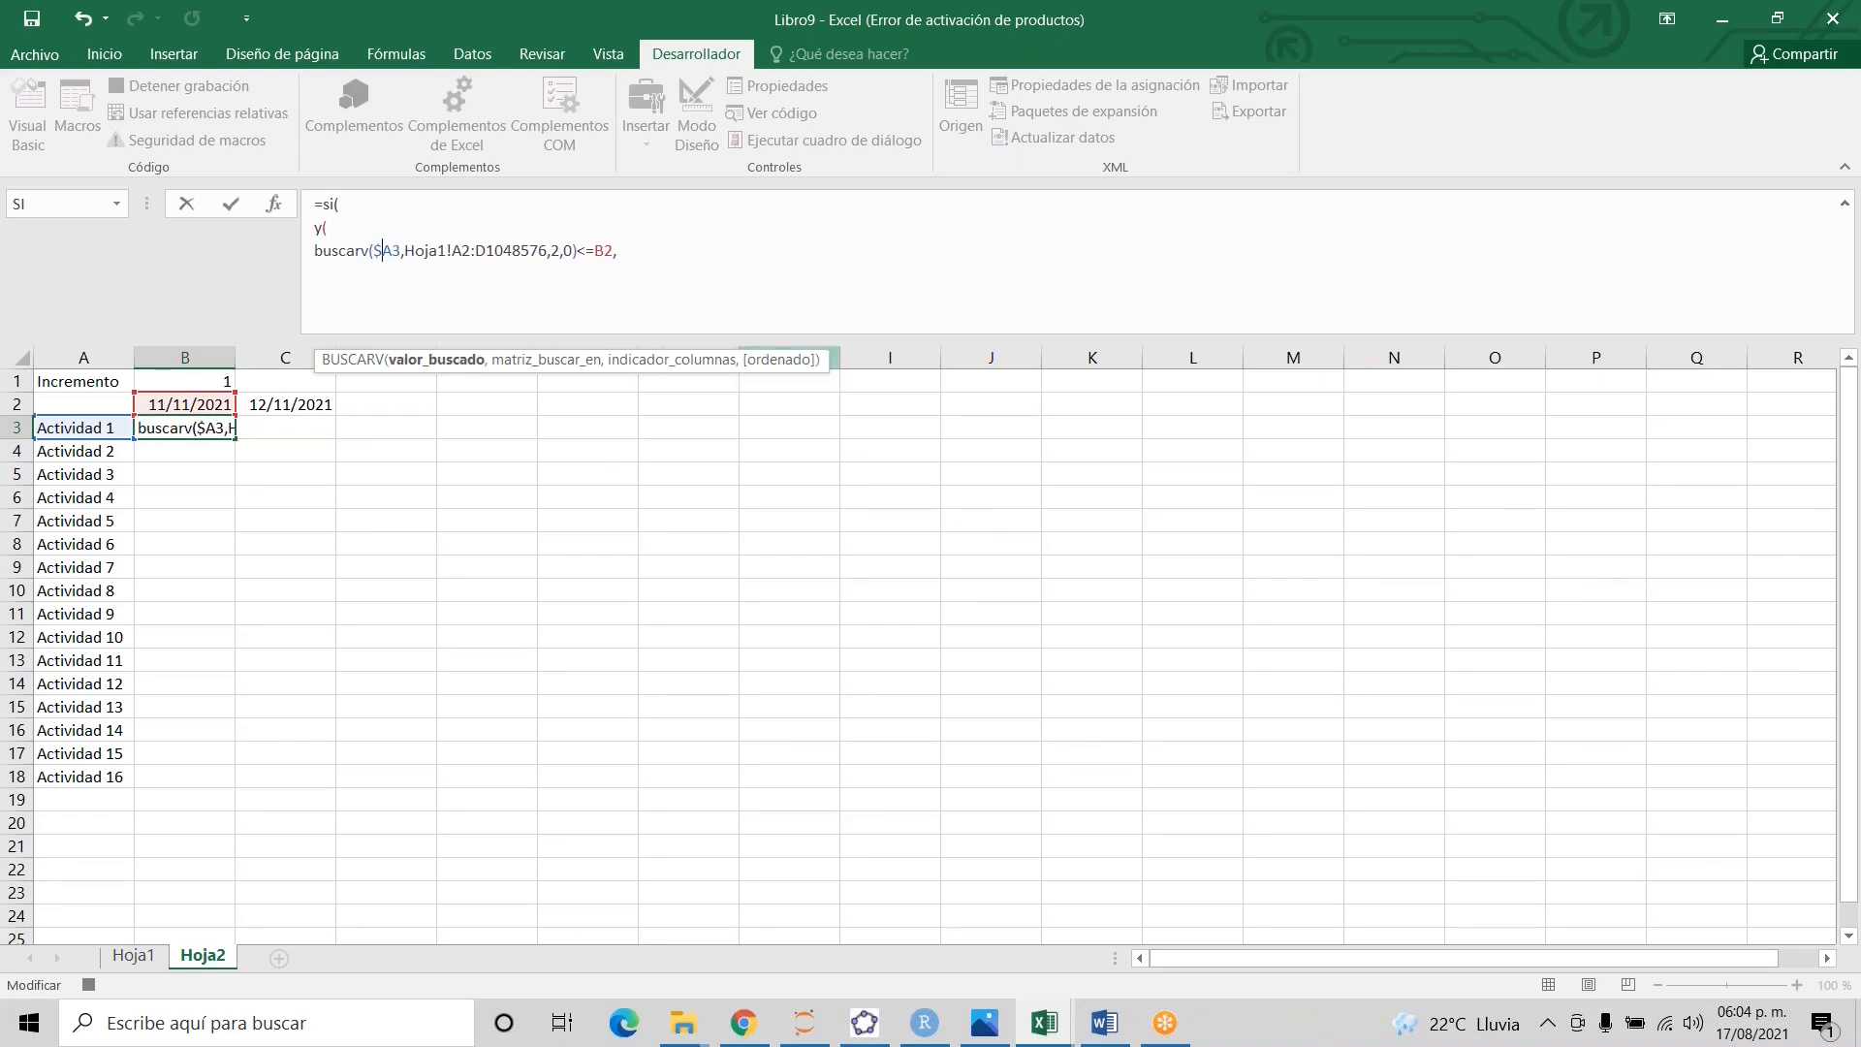
left_click(609, 250)
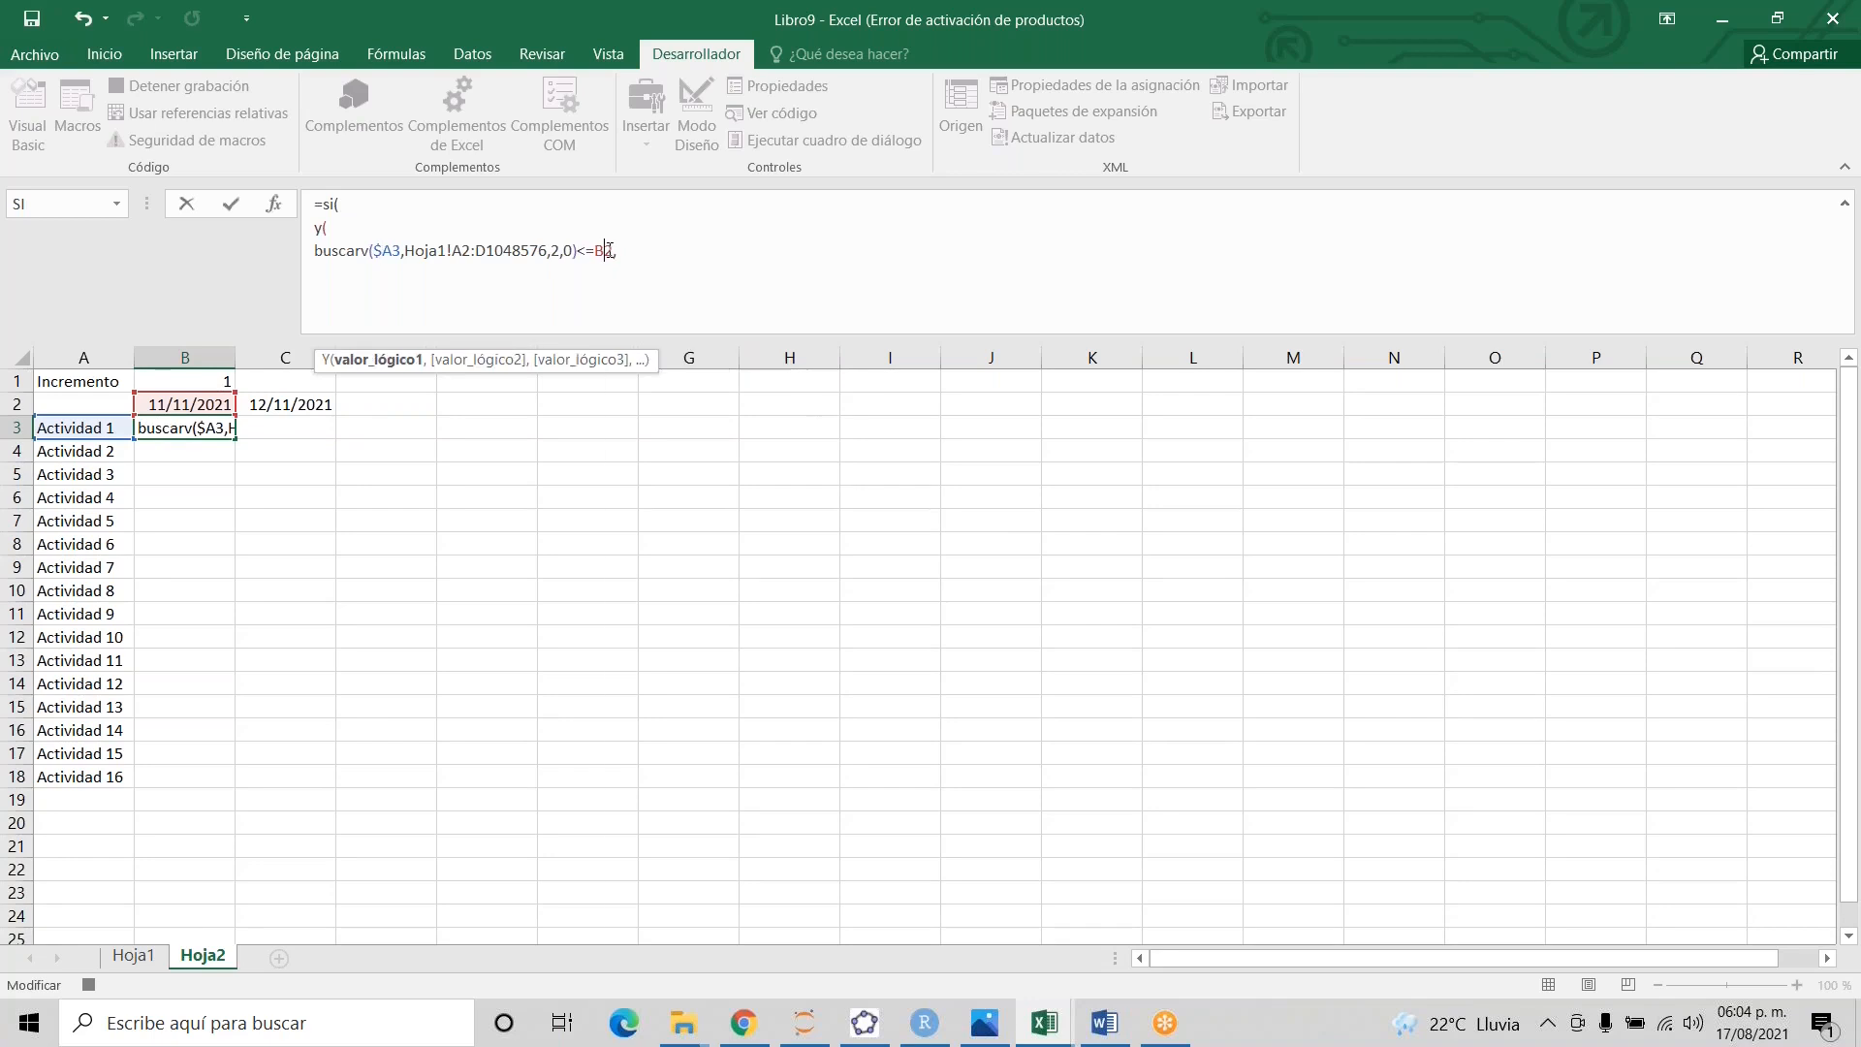
type("$")
left_click_drag(452, 250, 546, 250)
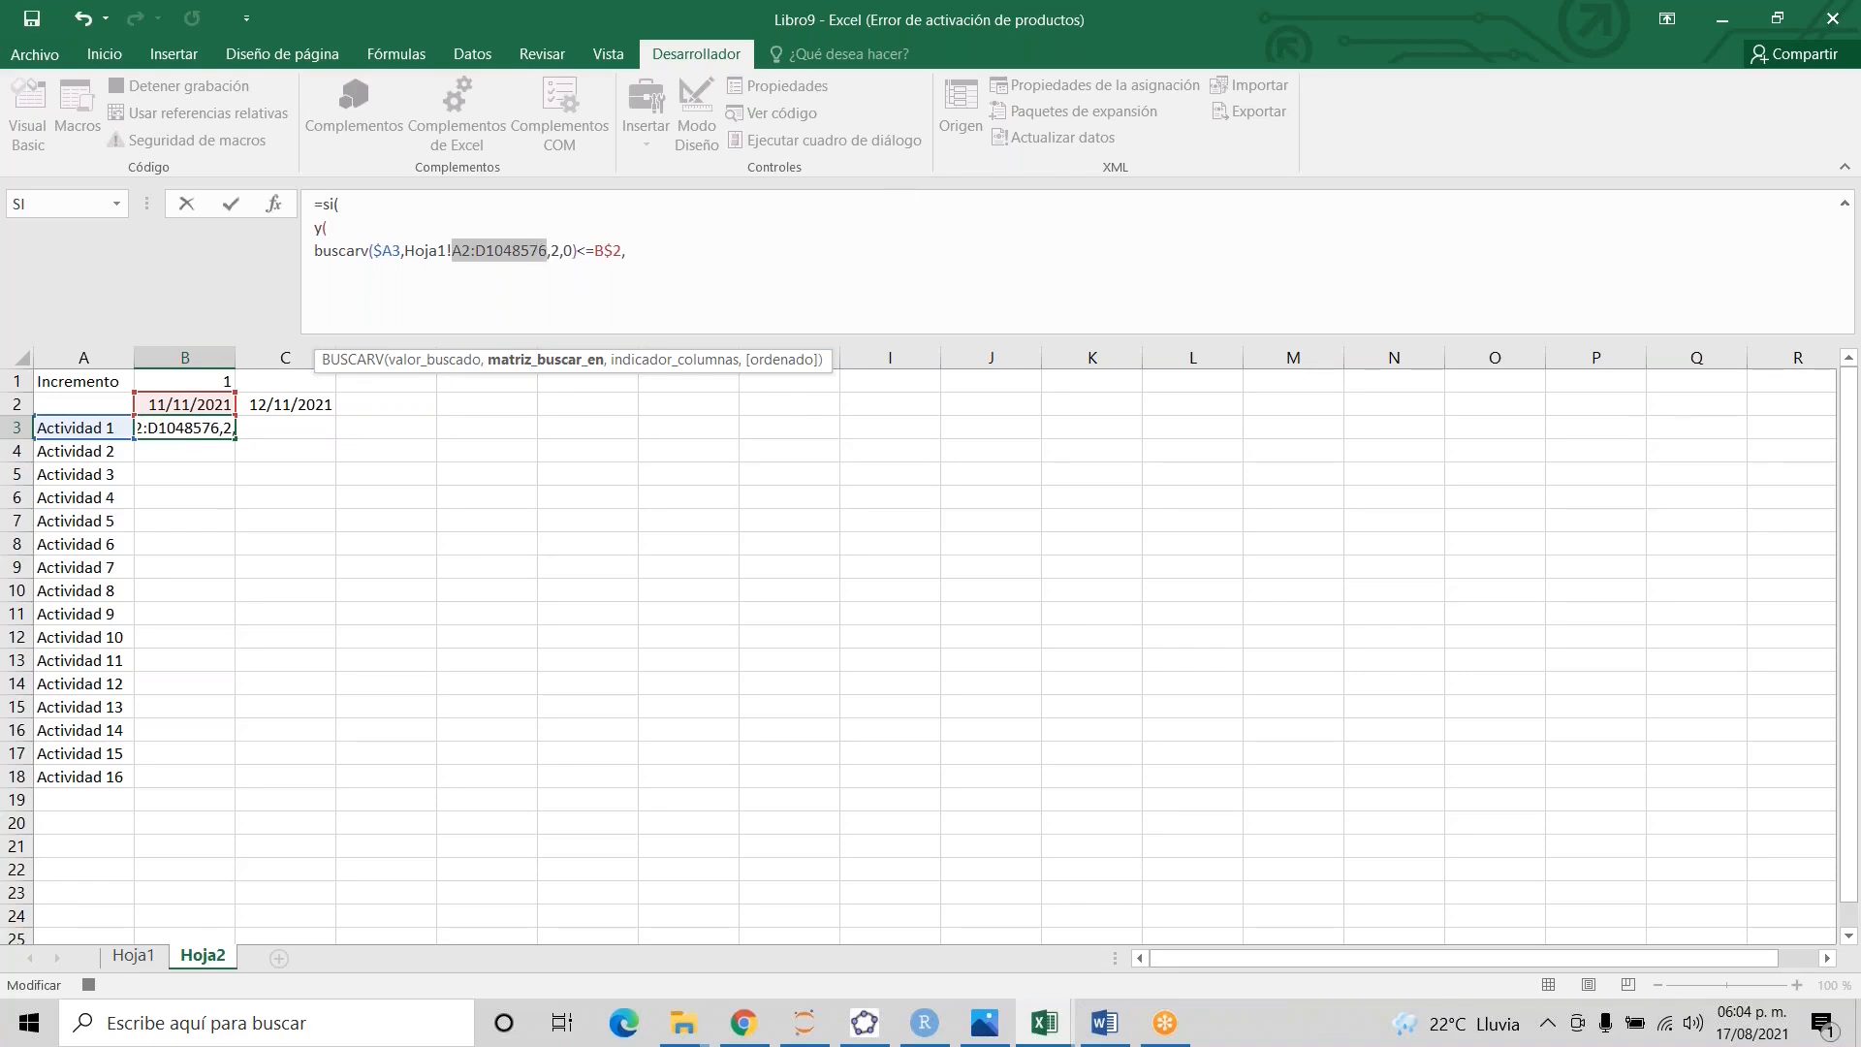
key("F4")
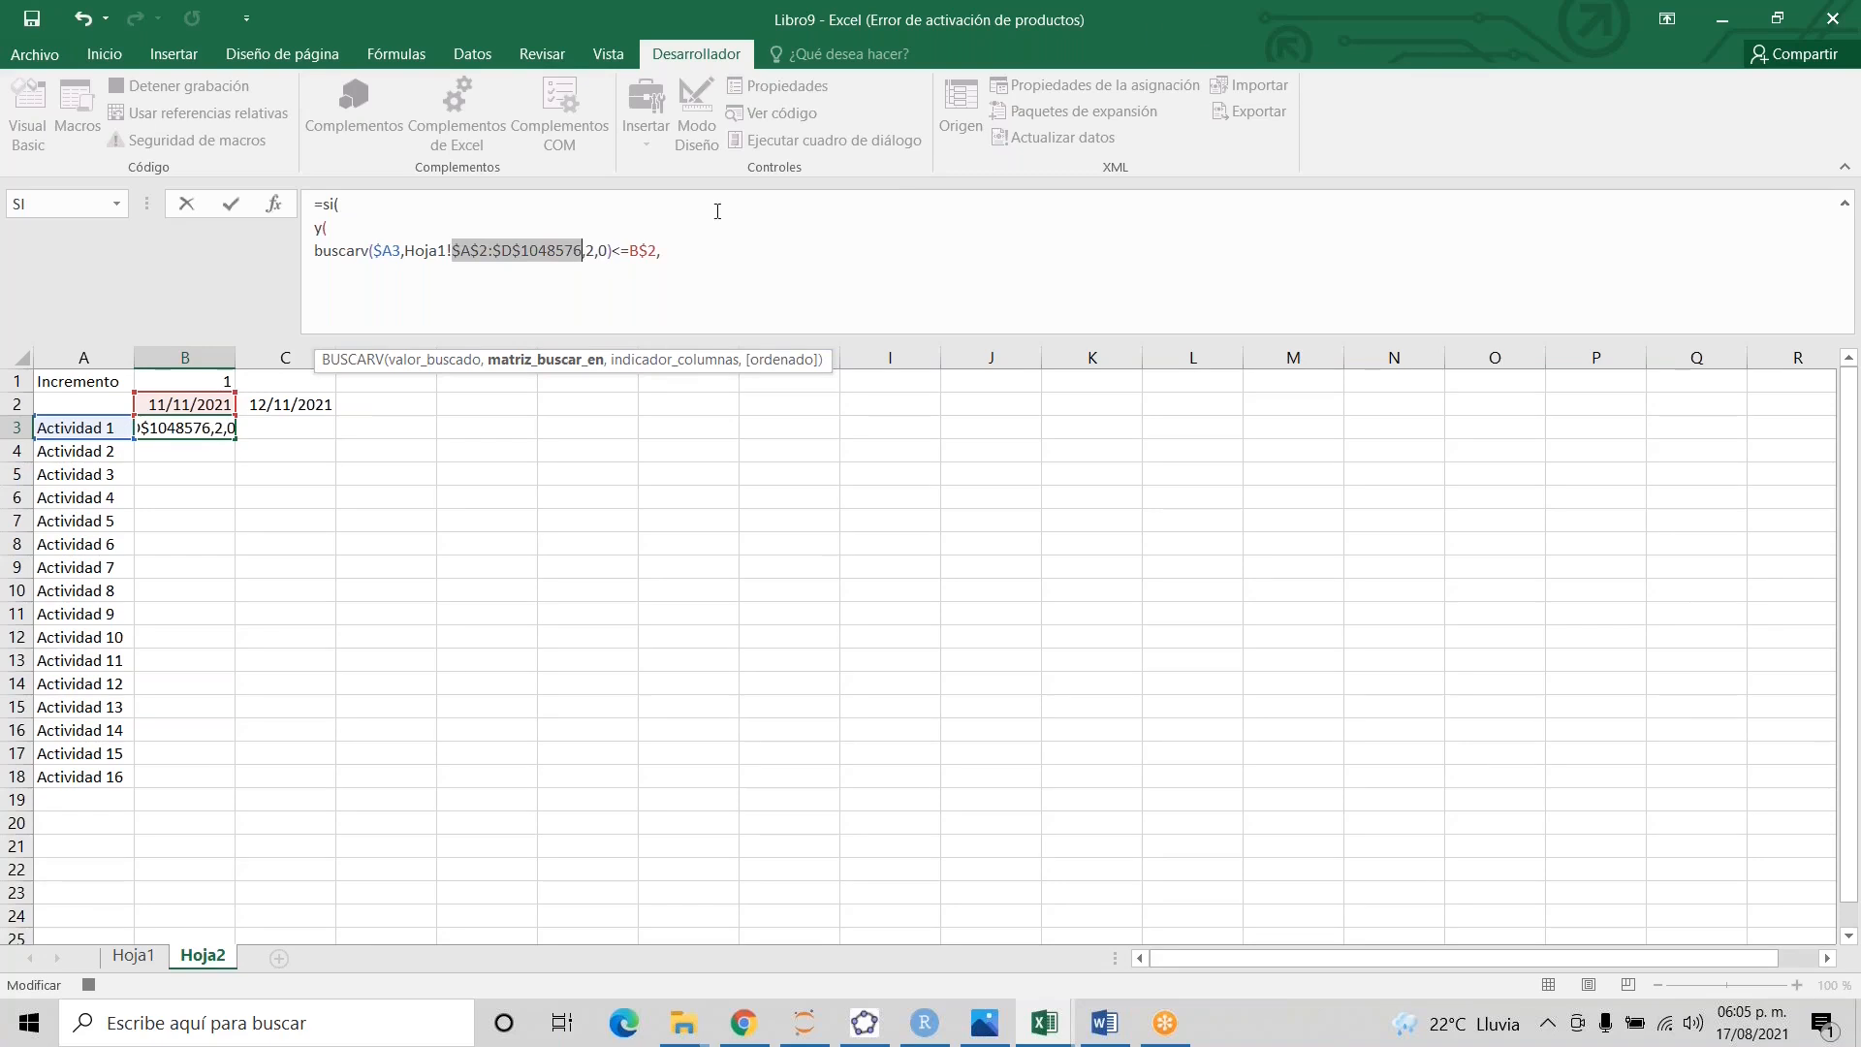
- Duplicate the whole first BUSCARV condition onto a new line of the B3 formula
left_click(666, 250)
key("shift+Home")
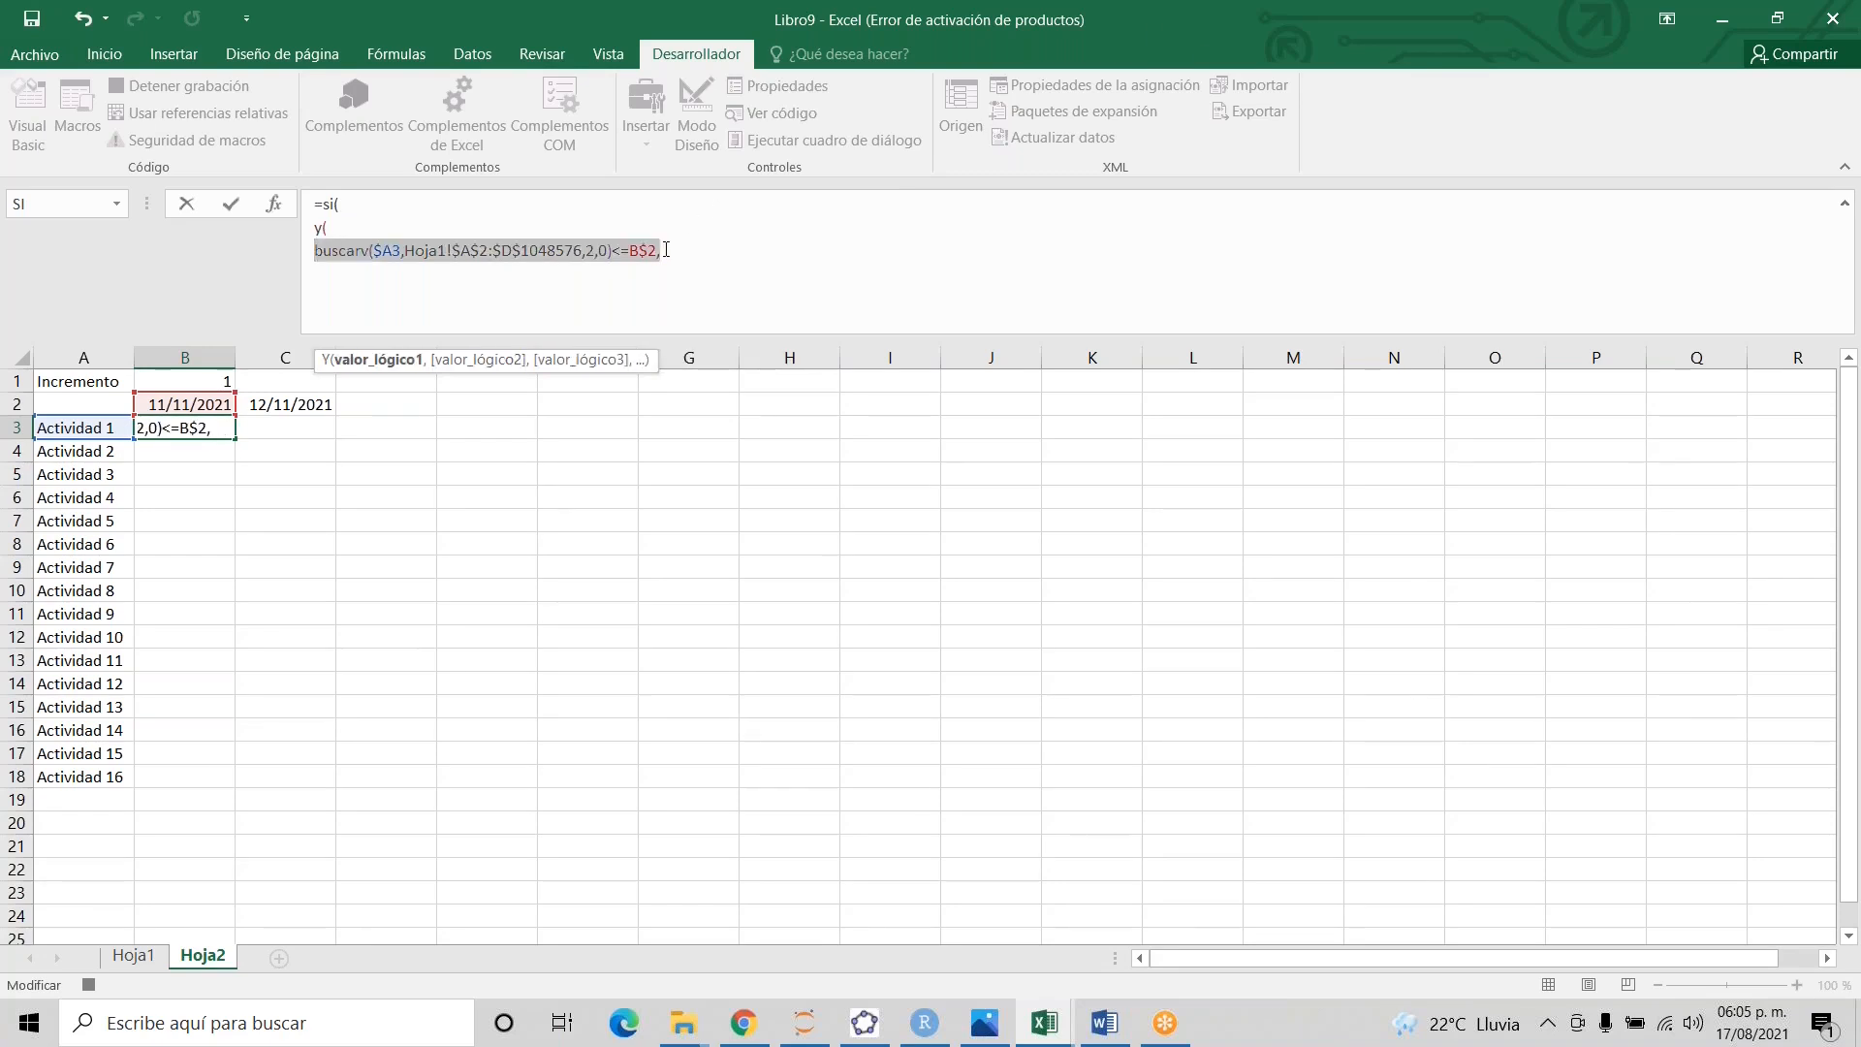
key("Left")
key("End")
key("alt+Return")
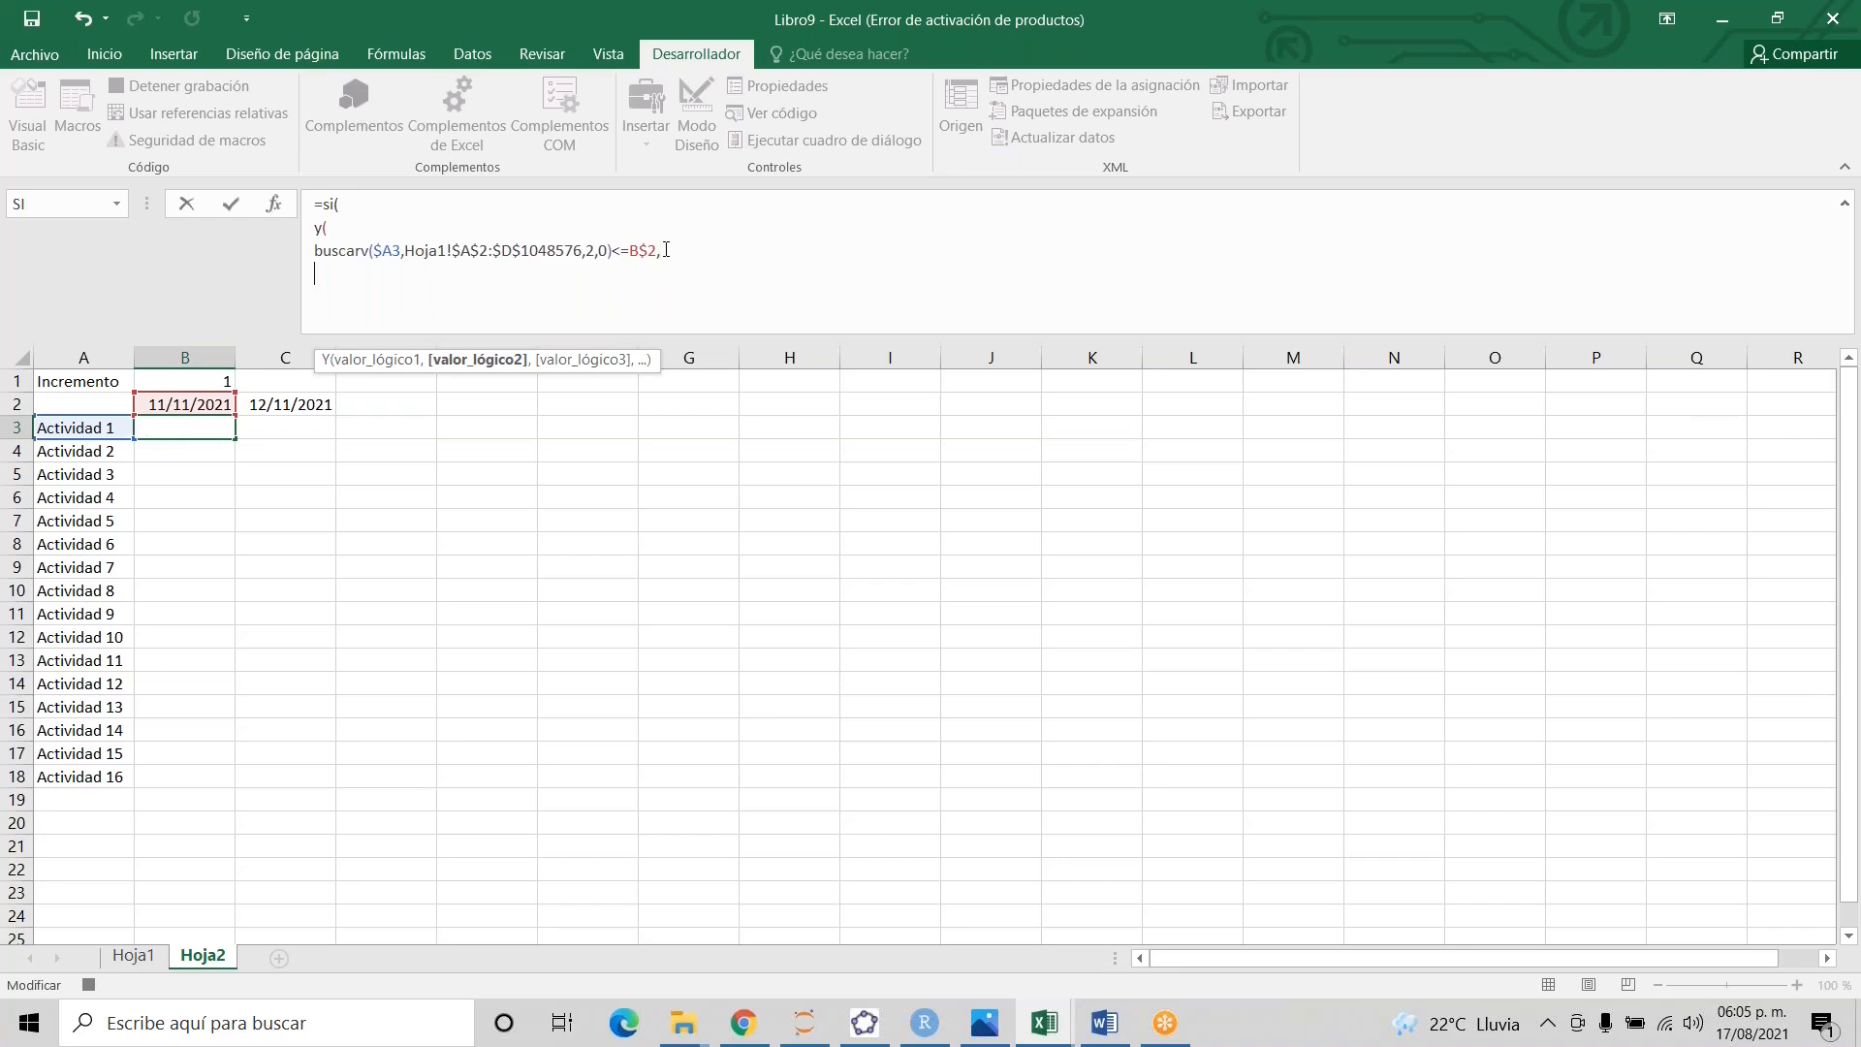
key("ctrl+v")
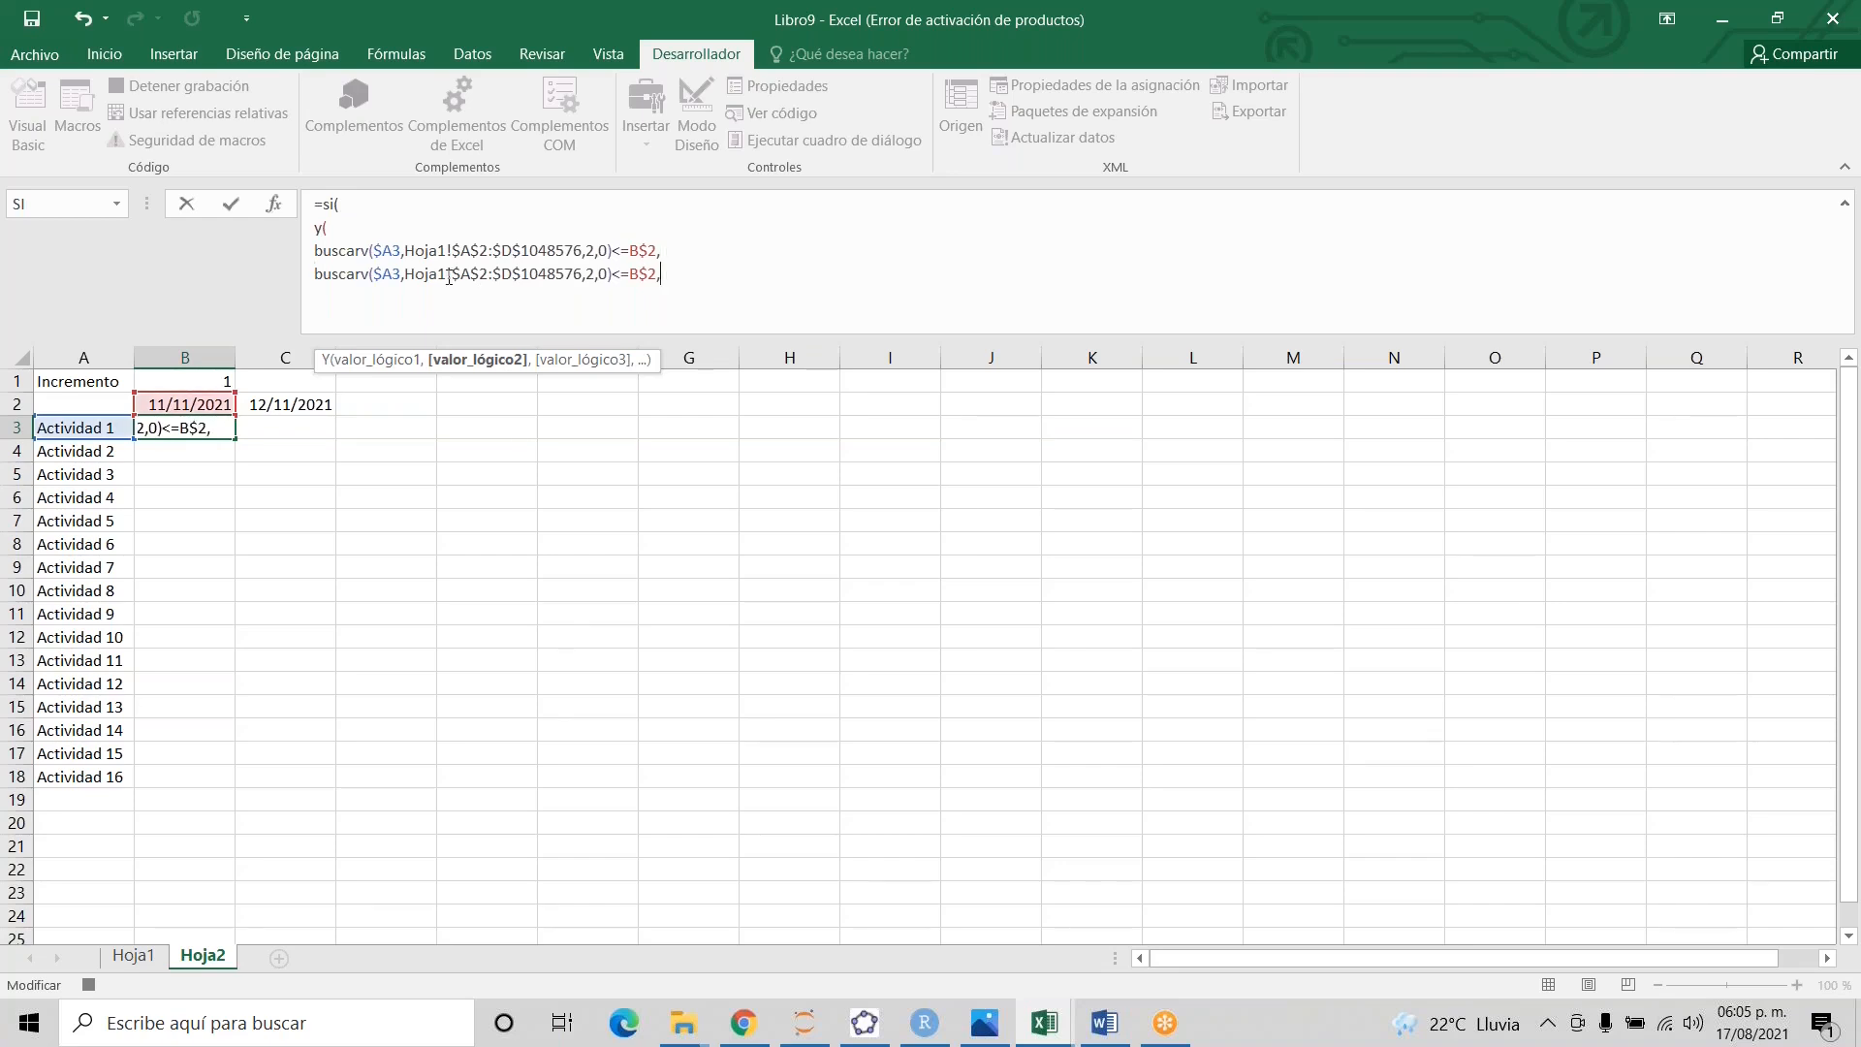
- Change the second condition to column index 3 and >=B$2, close the Y function and start a new line for the true value
left_click(595, 273)
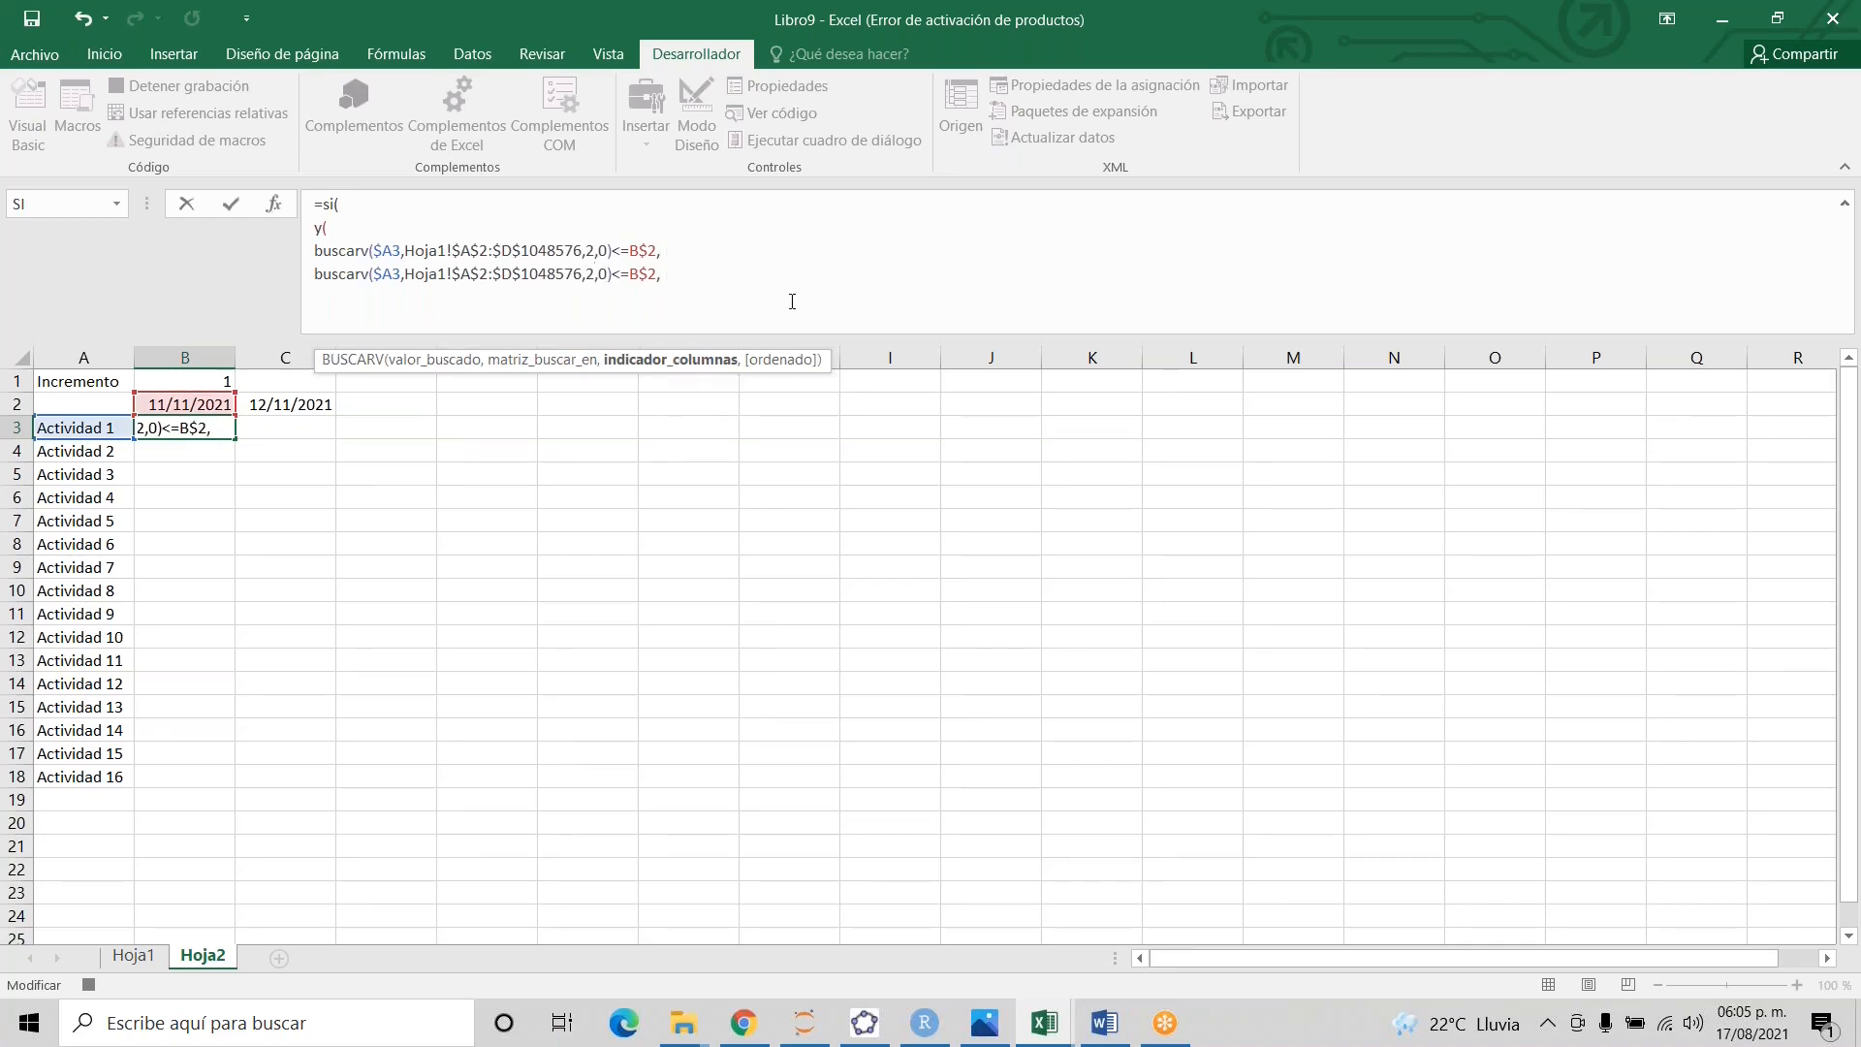
key("BackSpace")
type("3")
left_click(621, 275)
key("BackSpace")
type(">")
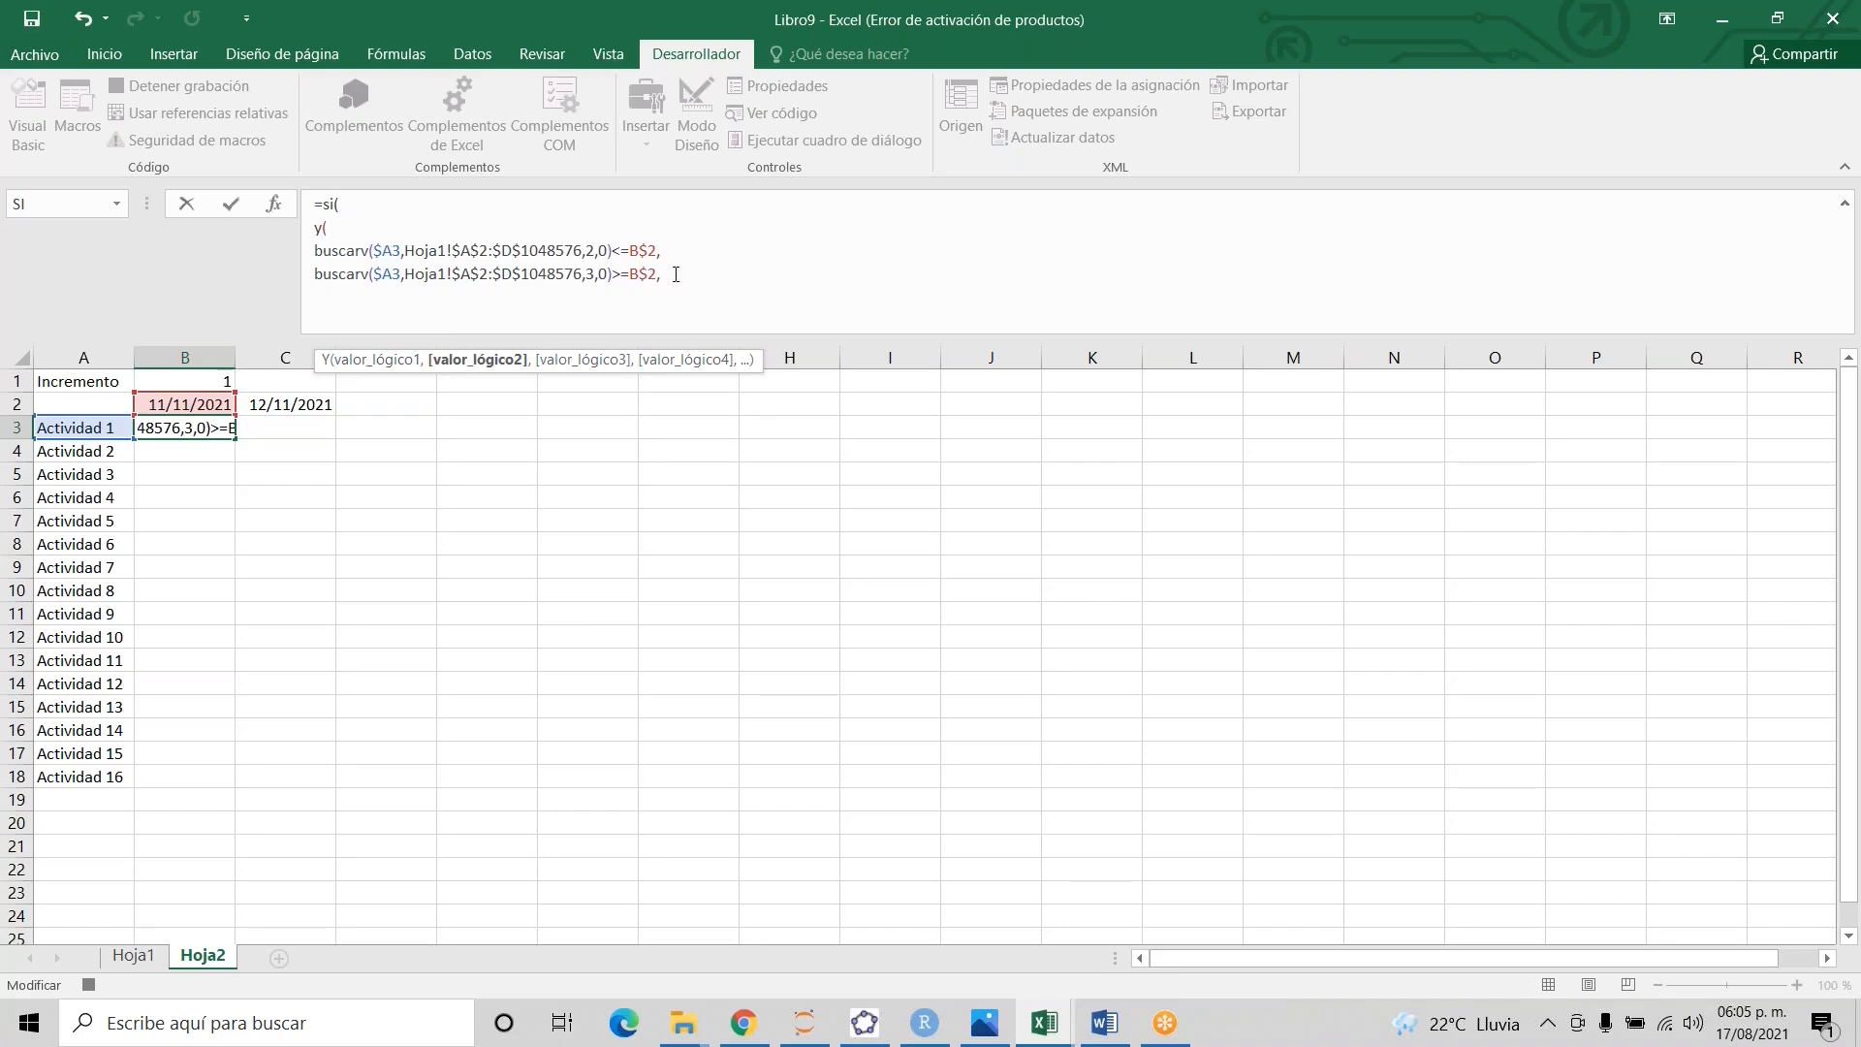
key("BackSpace")
type(")")
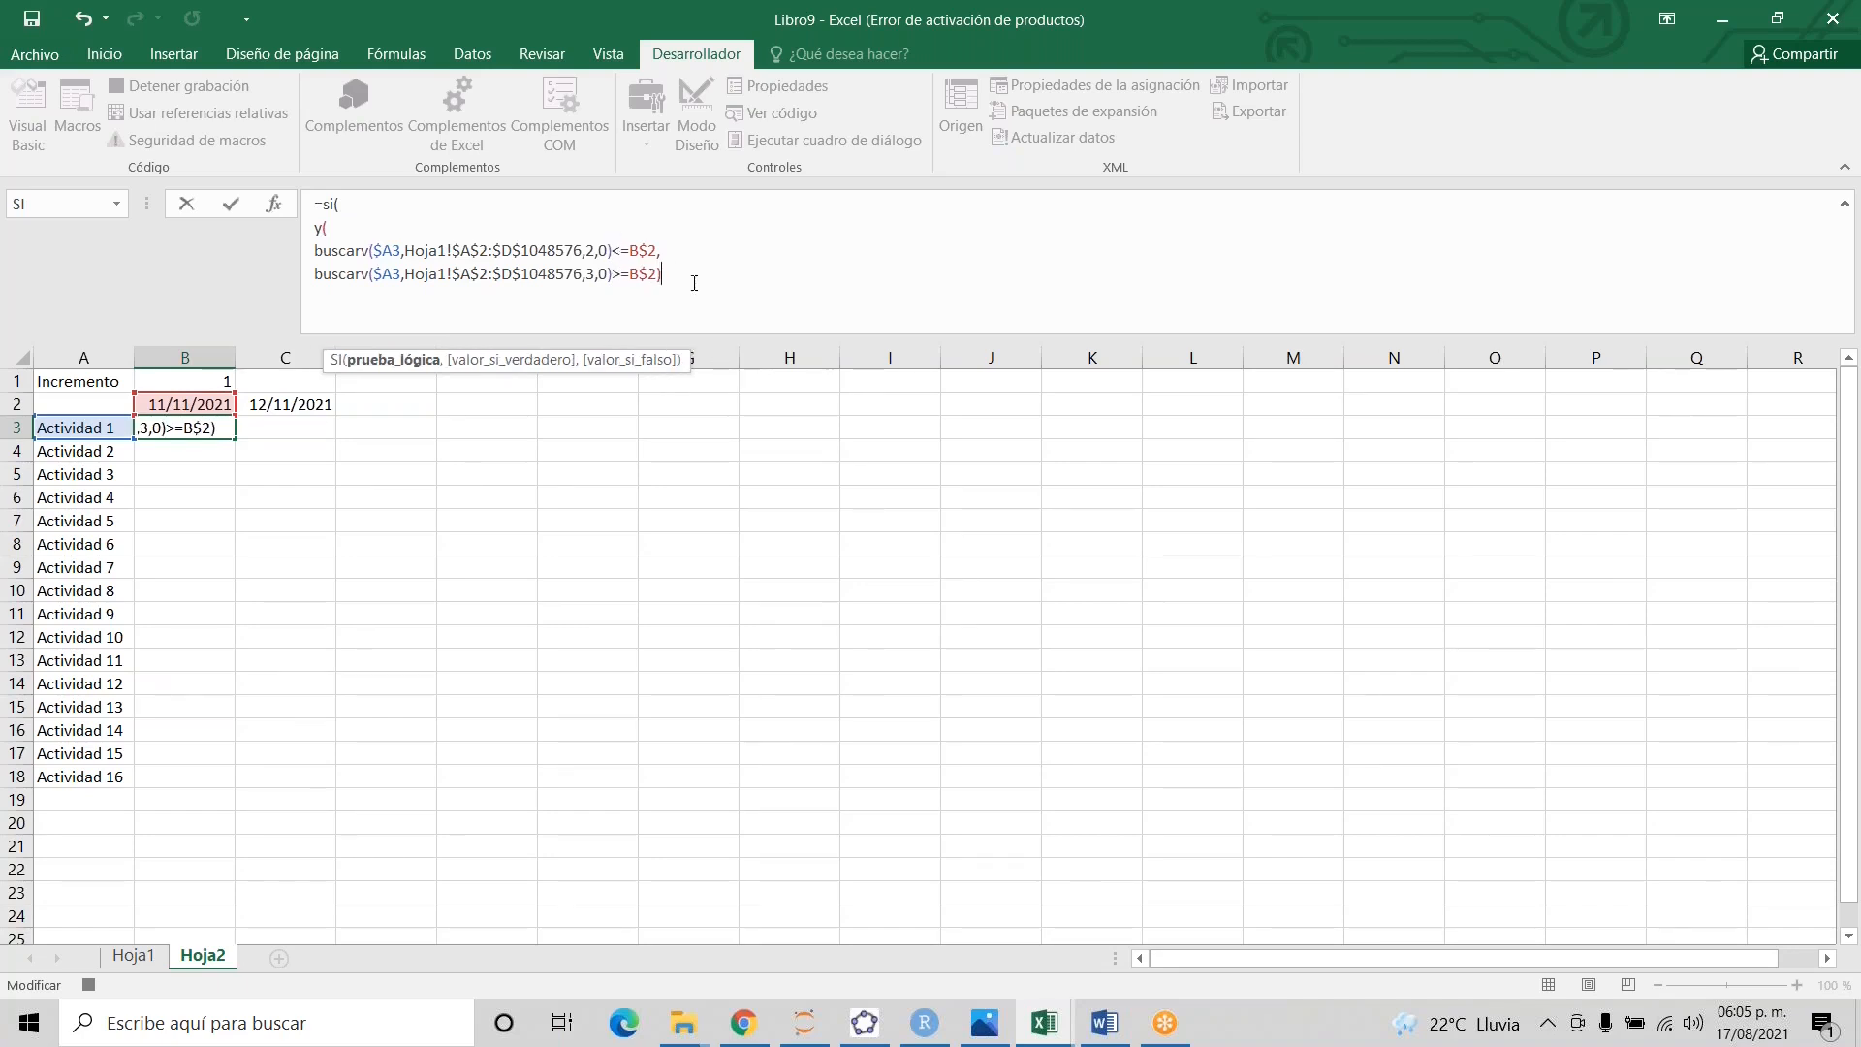
type(",")
key("alt+Return")
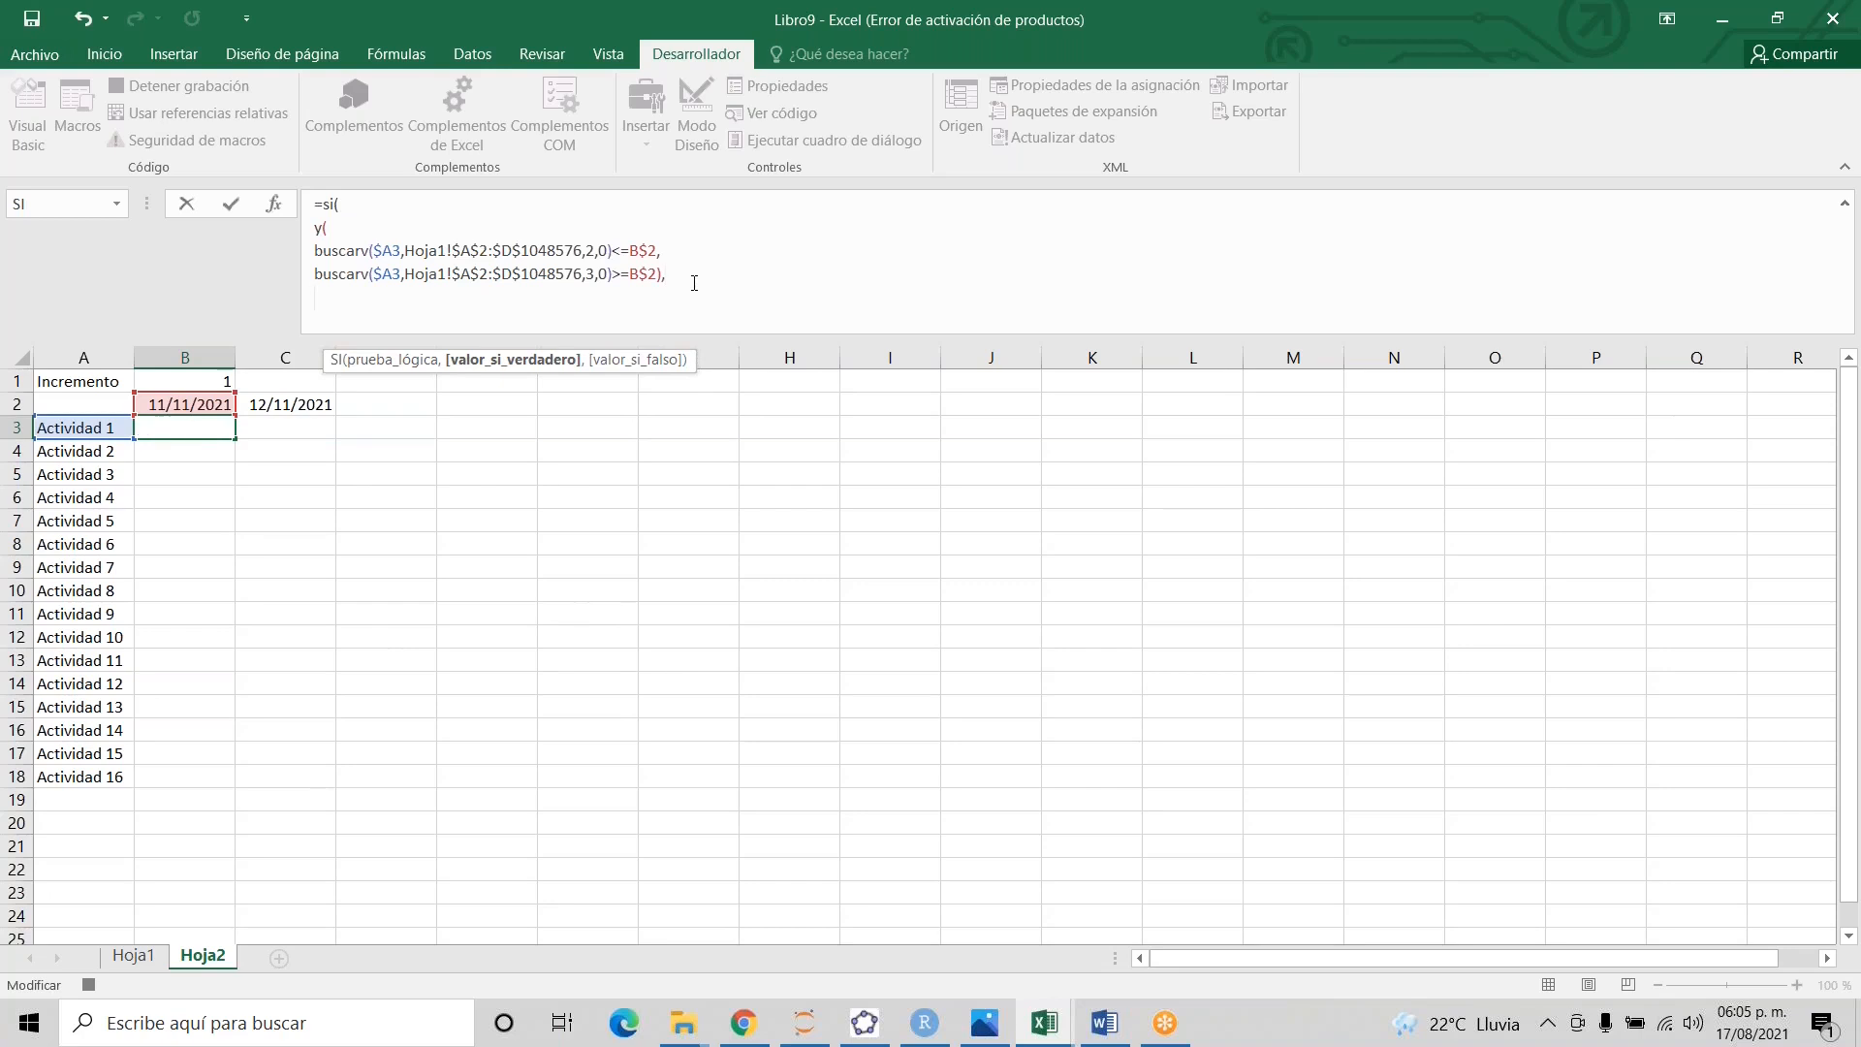
- Paste the BUSCARV as the true value of SI, remove its <=B$2 comparison and set the column index to 4
key("ctrl+v")
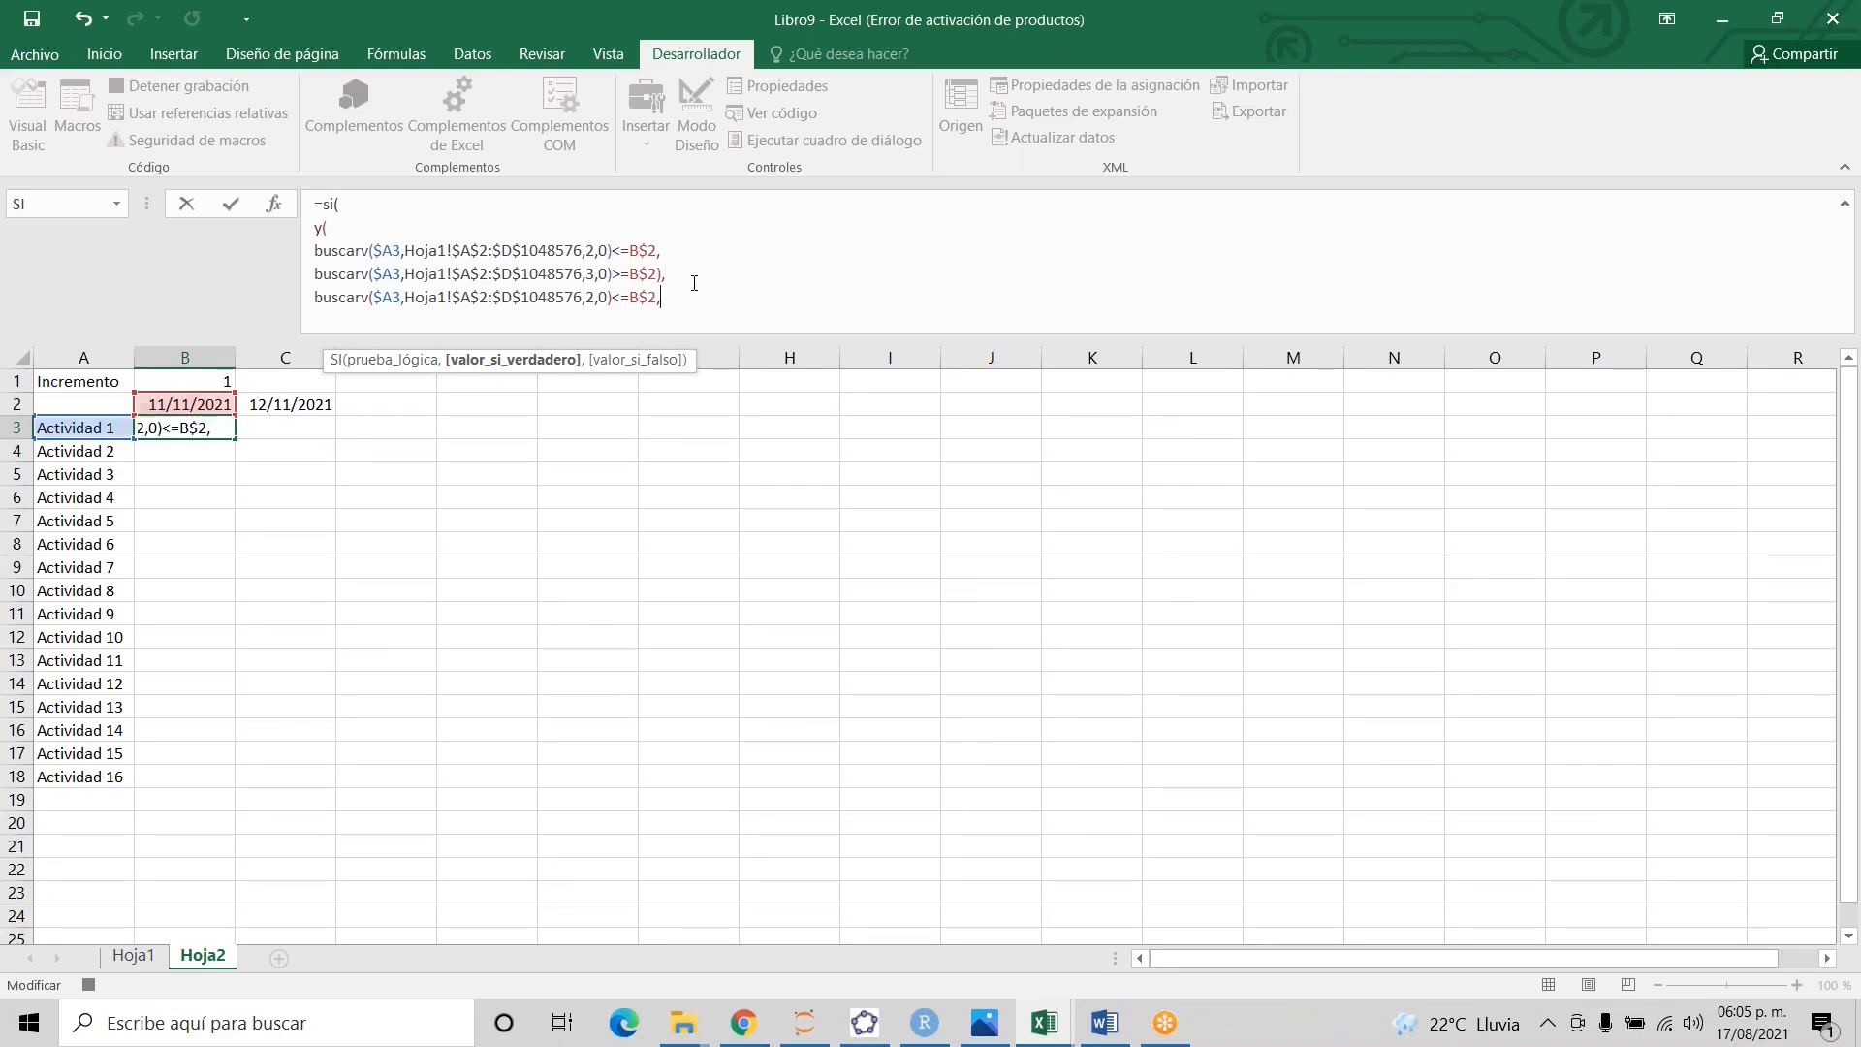
key("BackSpace")
key("BackSpace")
key("BackSpace")
key("BackSpace")
key("BackSpace")
key("BackSpace")
left_click(596, 297)
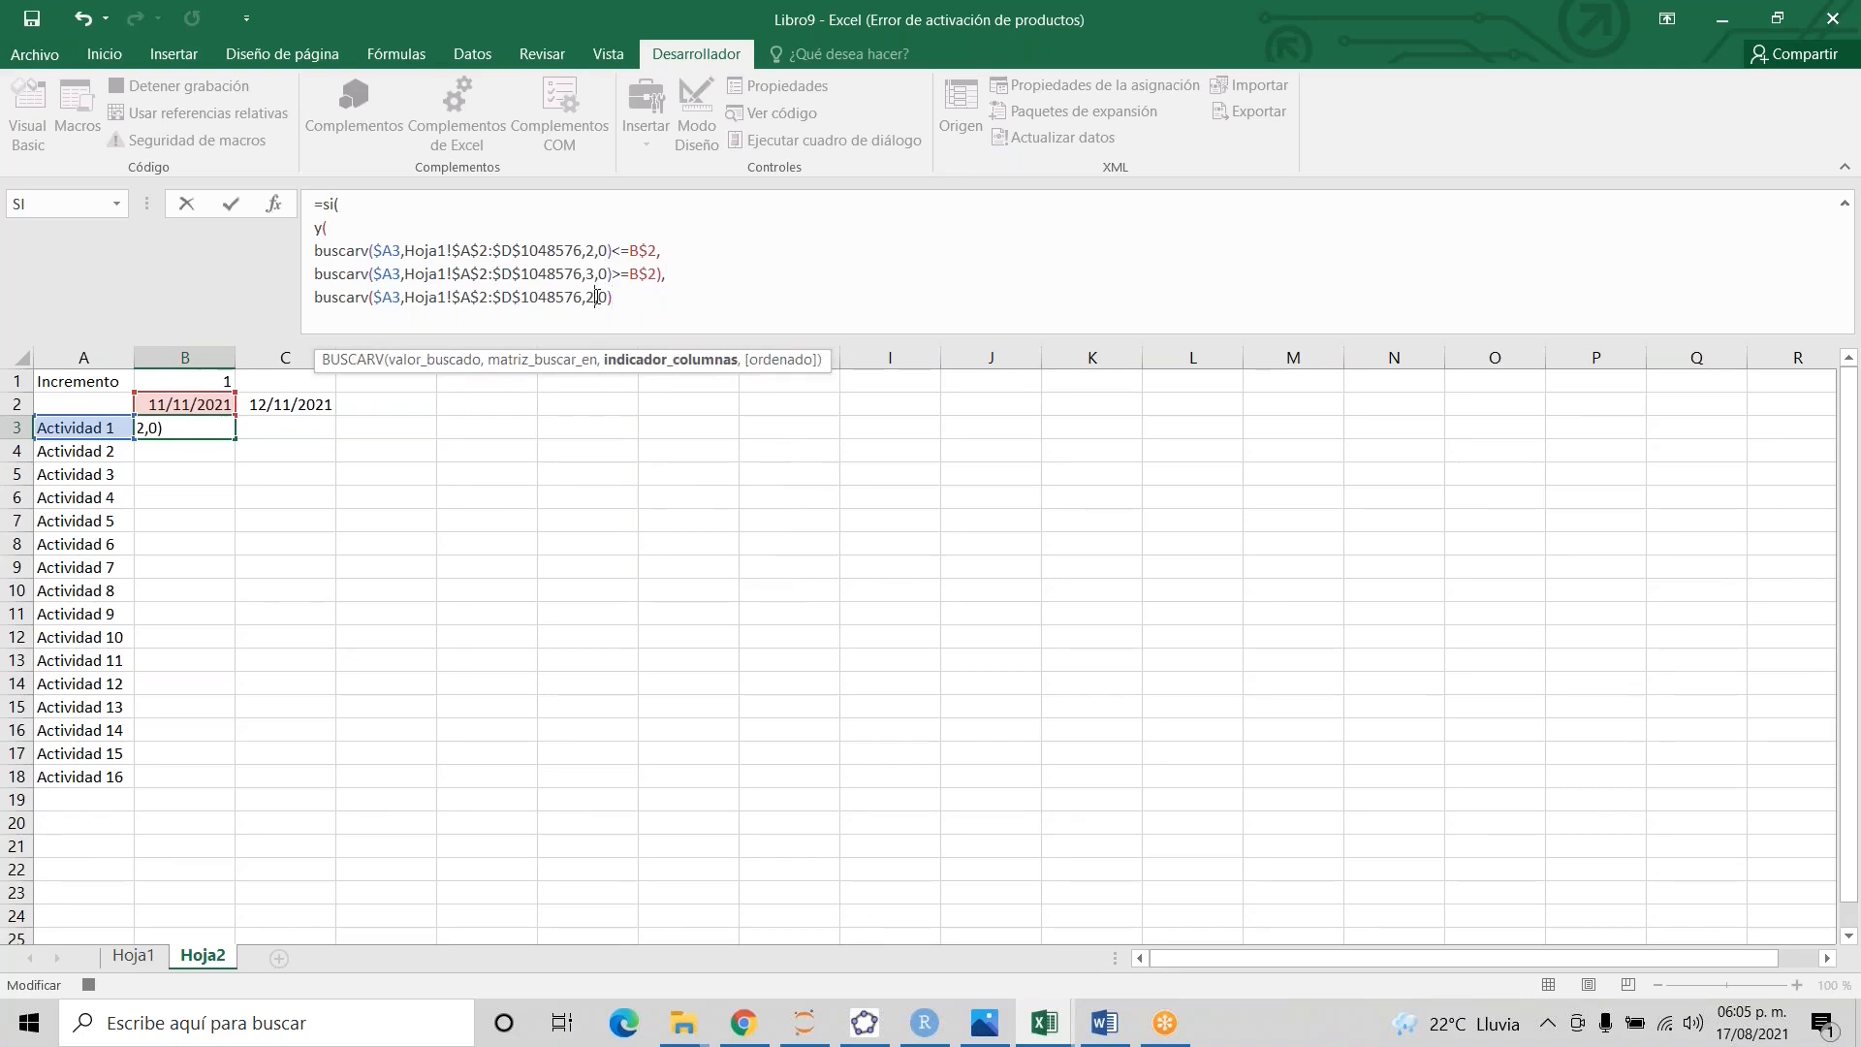
key("BackSpace")
type("4")
left_click(697, 272)
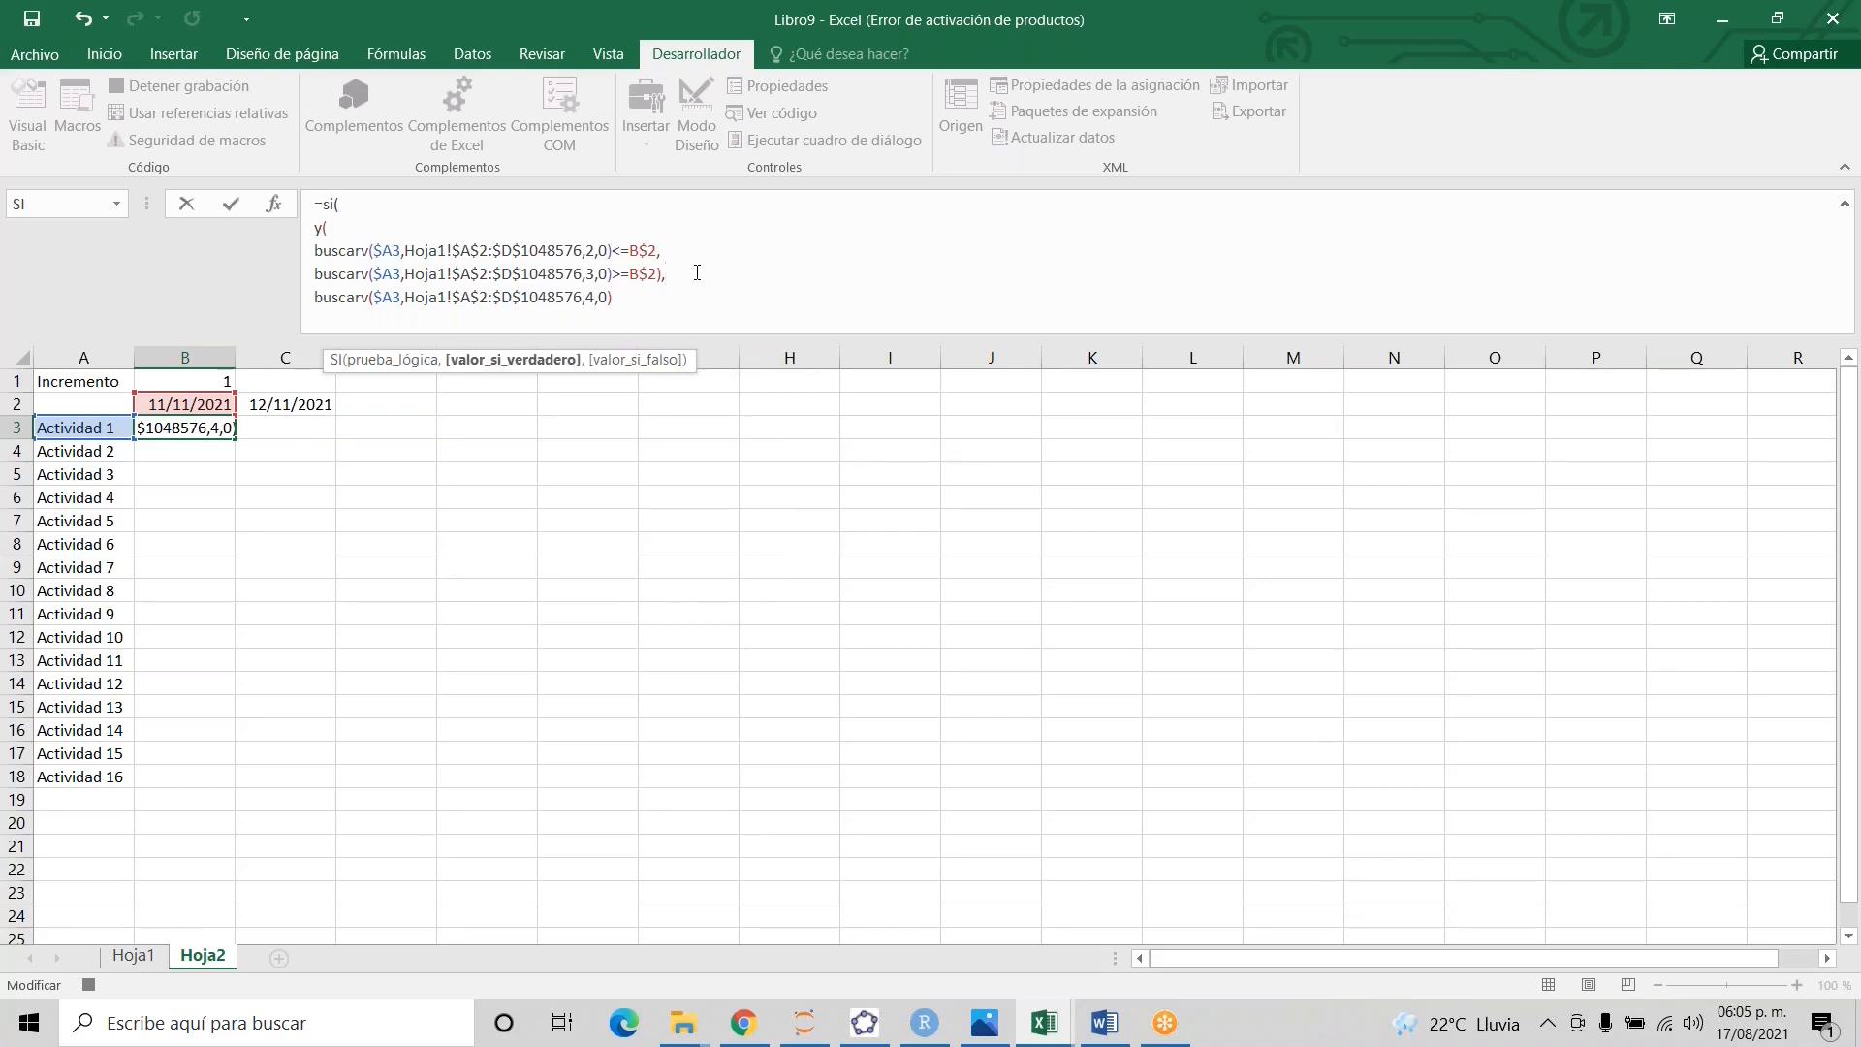
key("shift+Home")
key("shift+Up")
key("shift+Up")
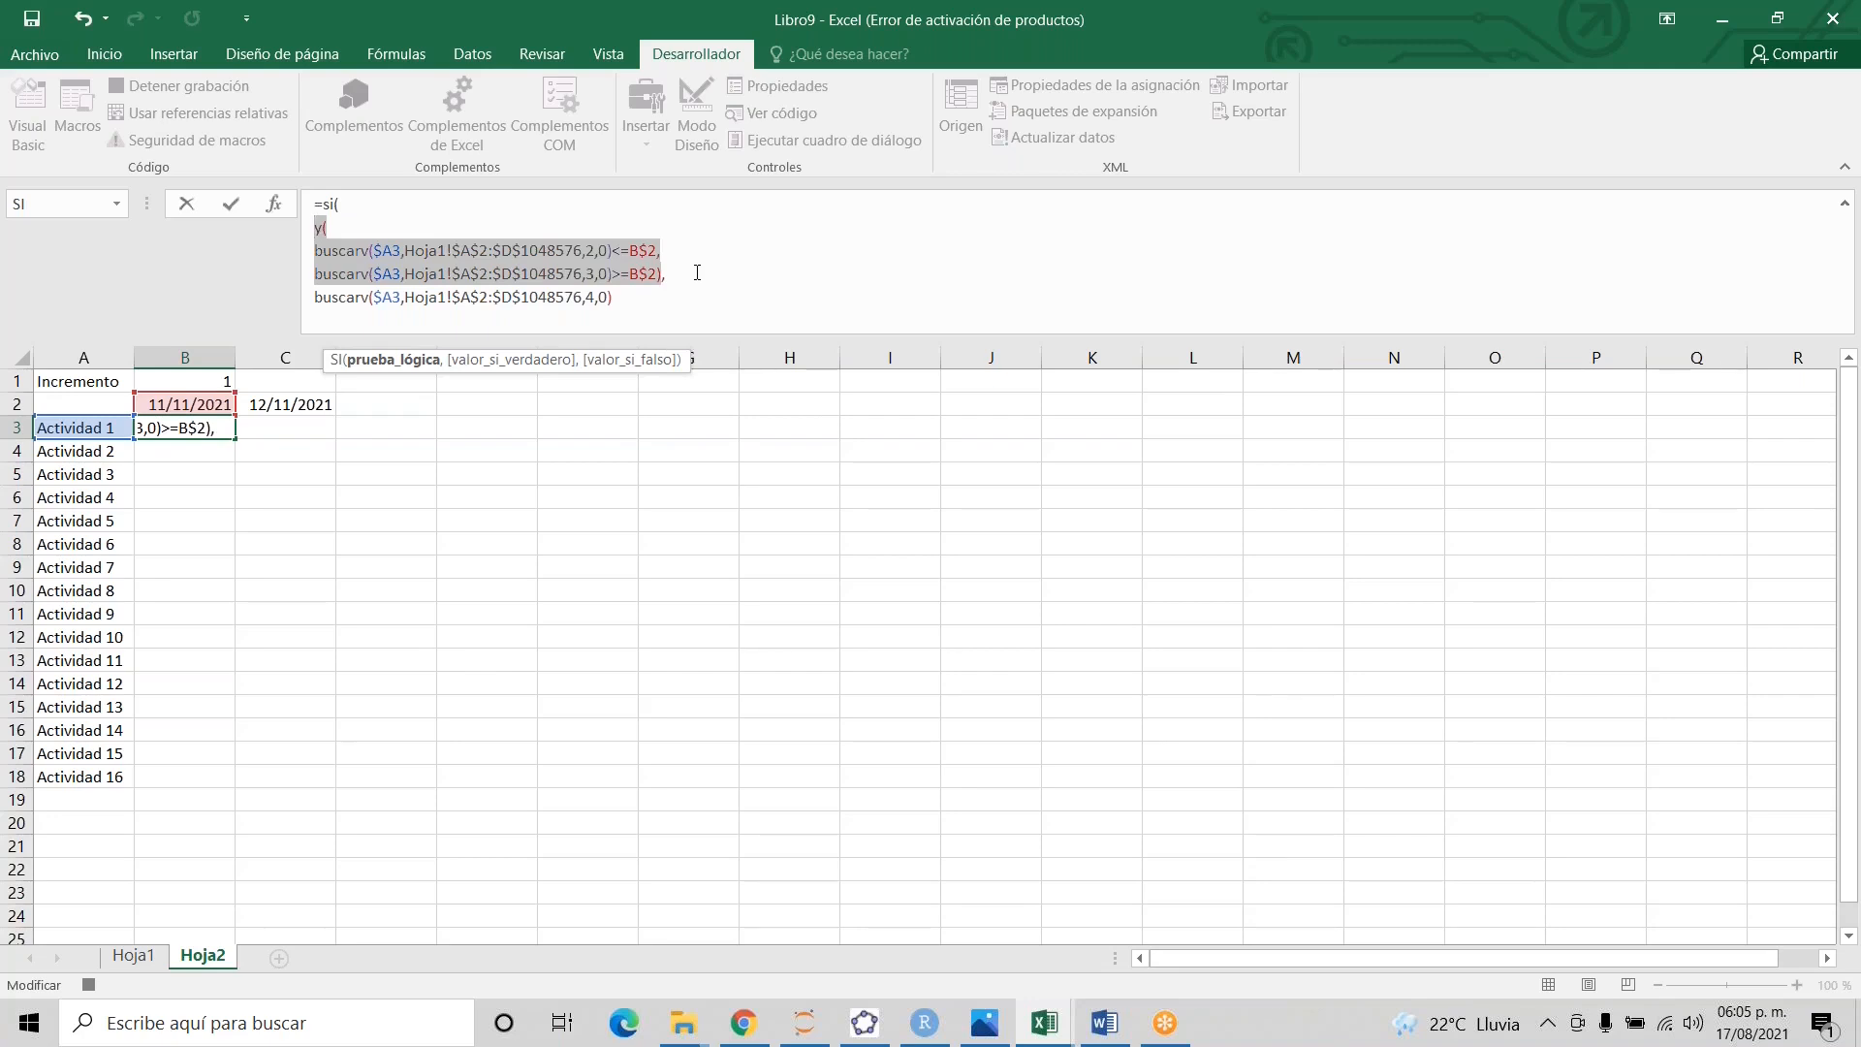
- Add "" on a new line as the false value, close SI and enter the formula in B3
left_click(625, 297)
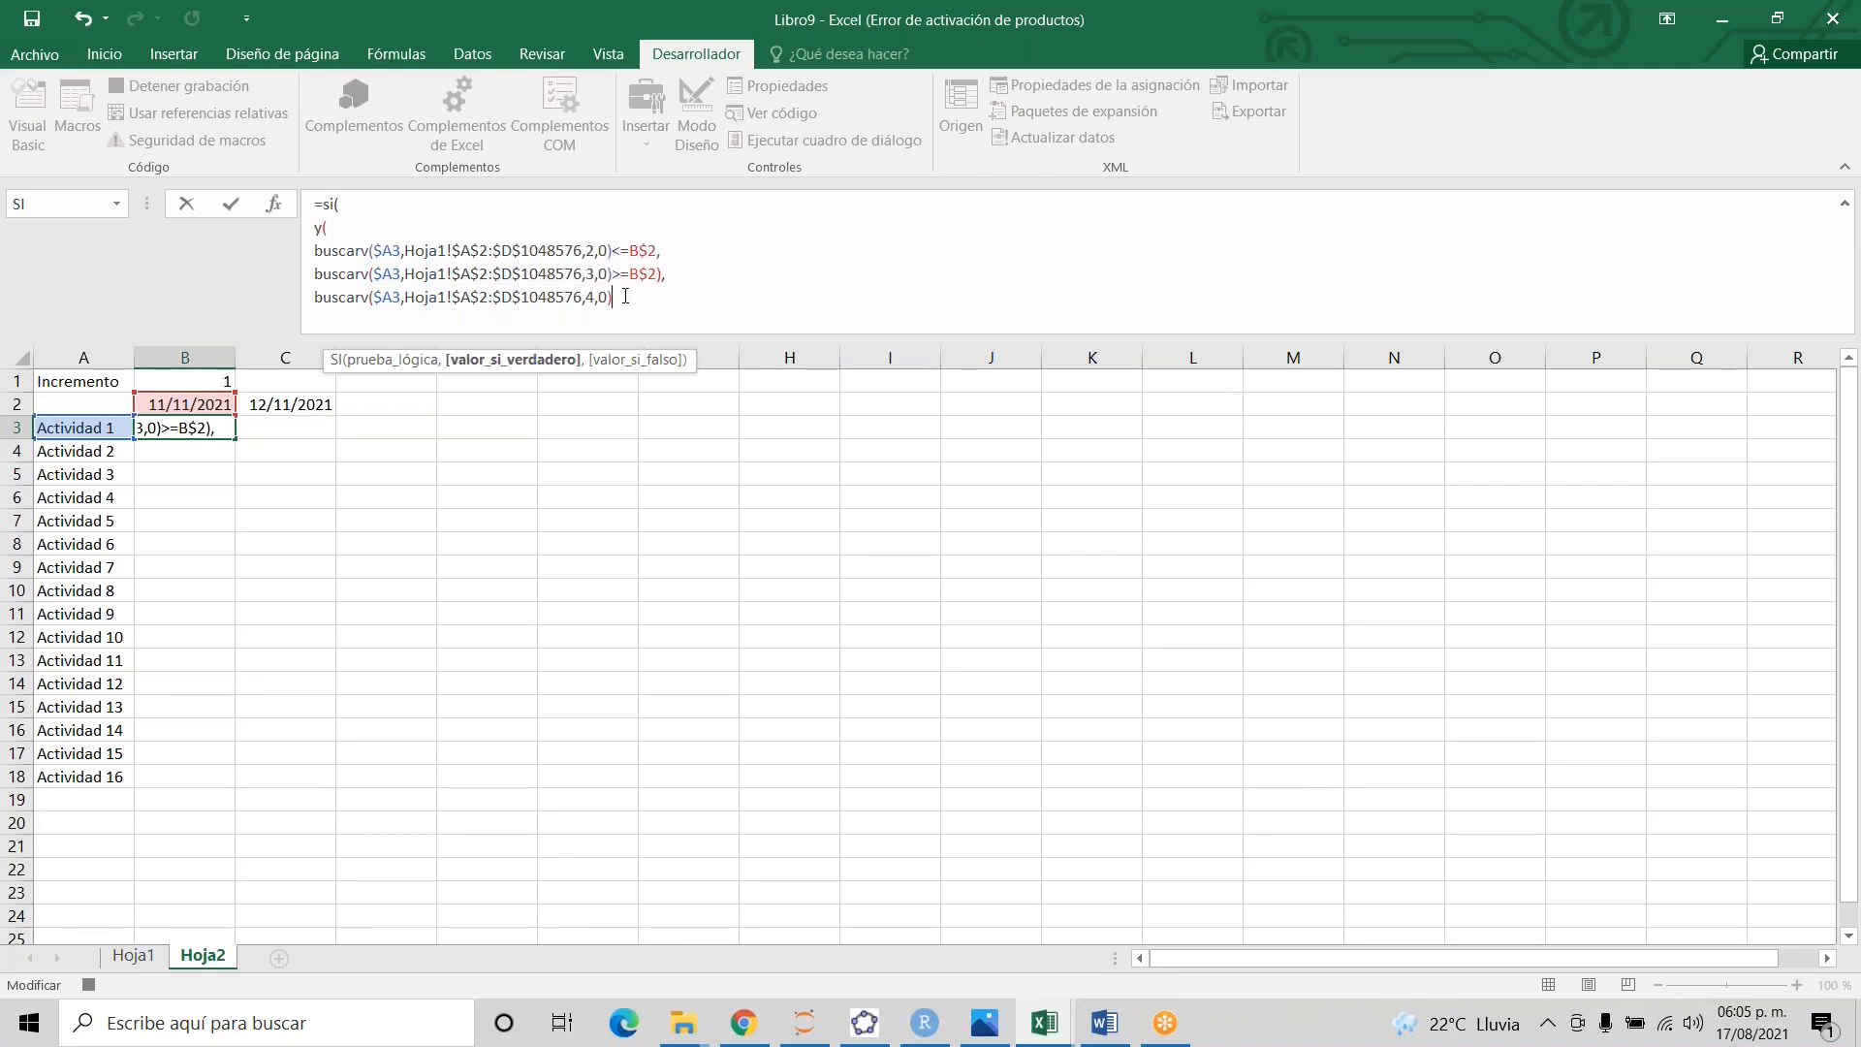
type(",")
key("alt+Return")
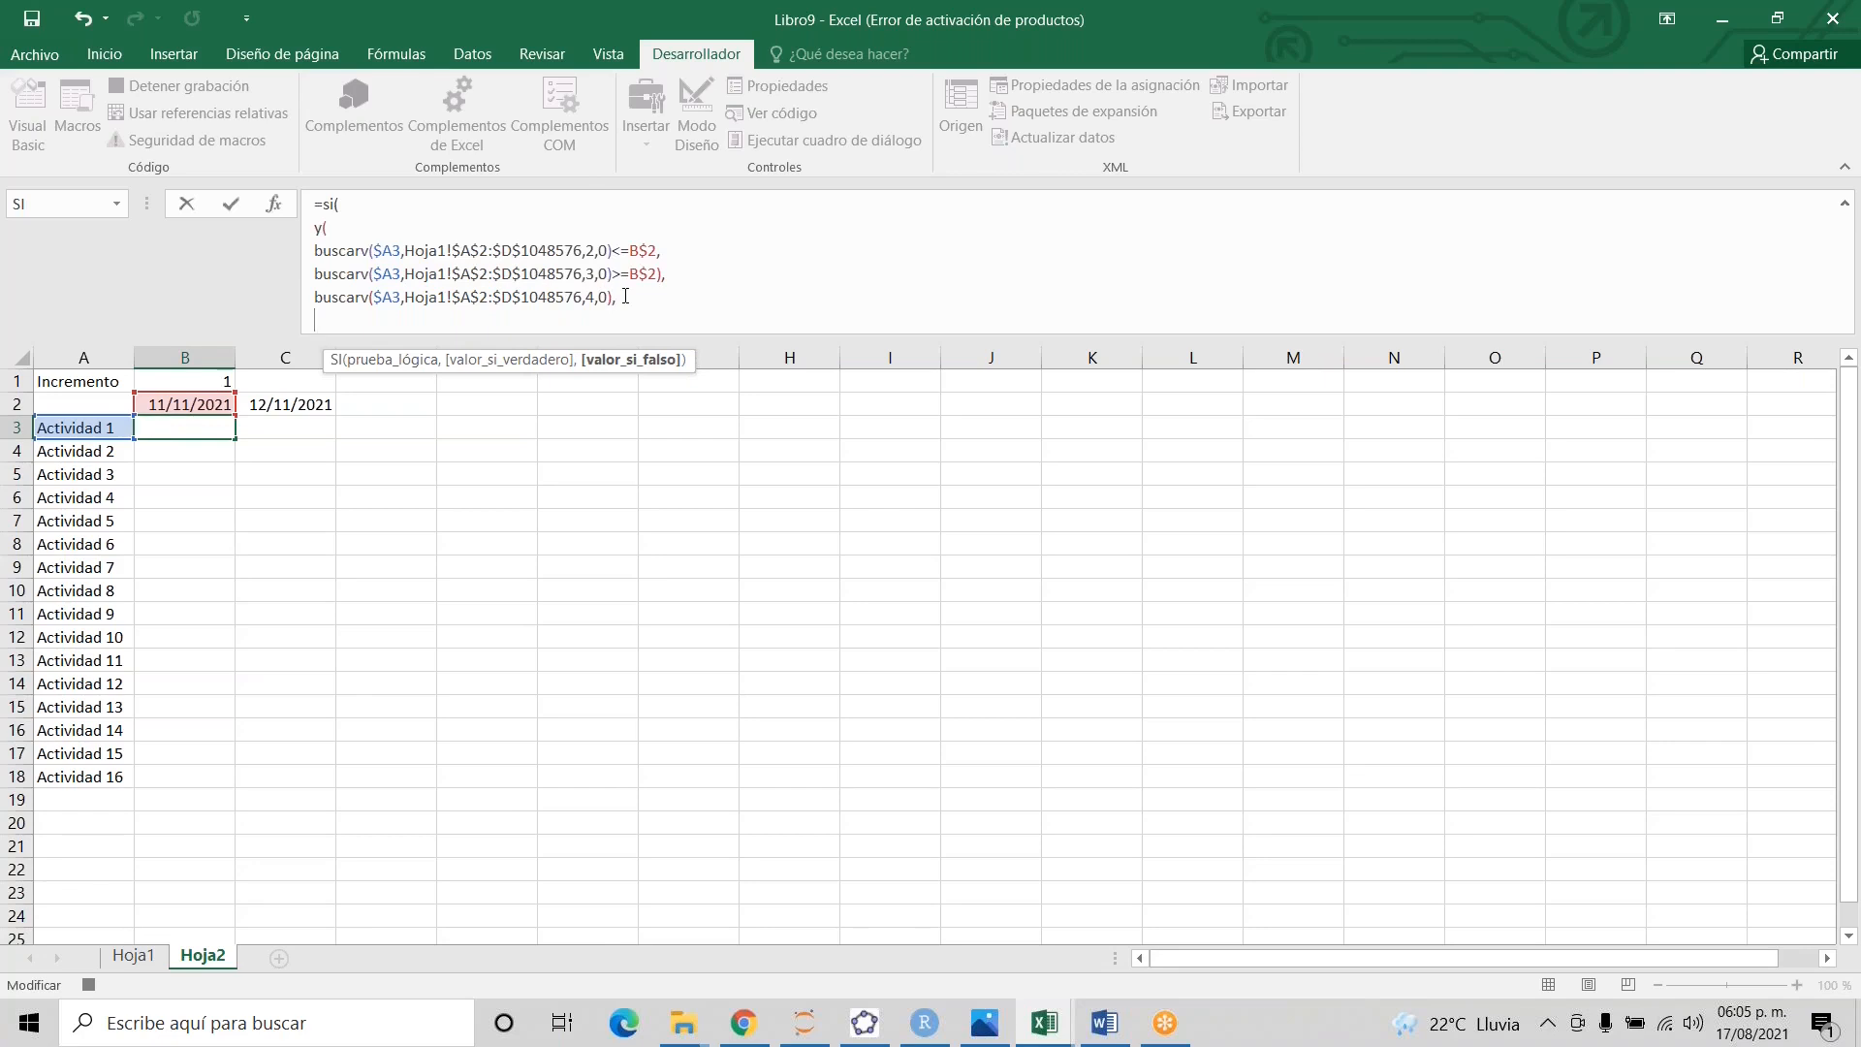
type("\"\")")
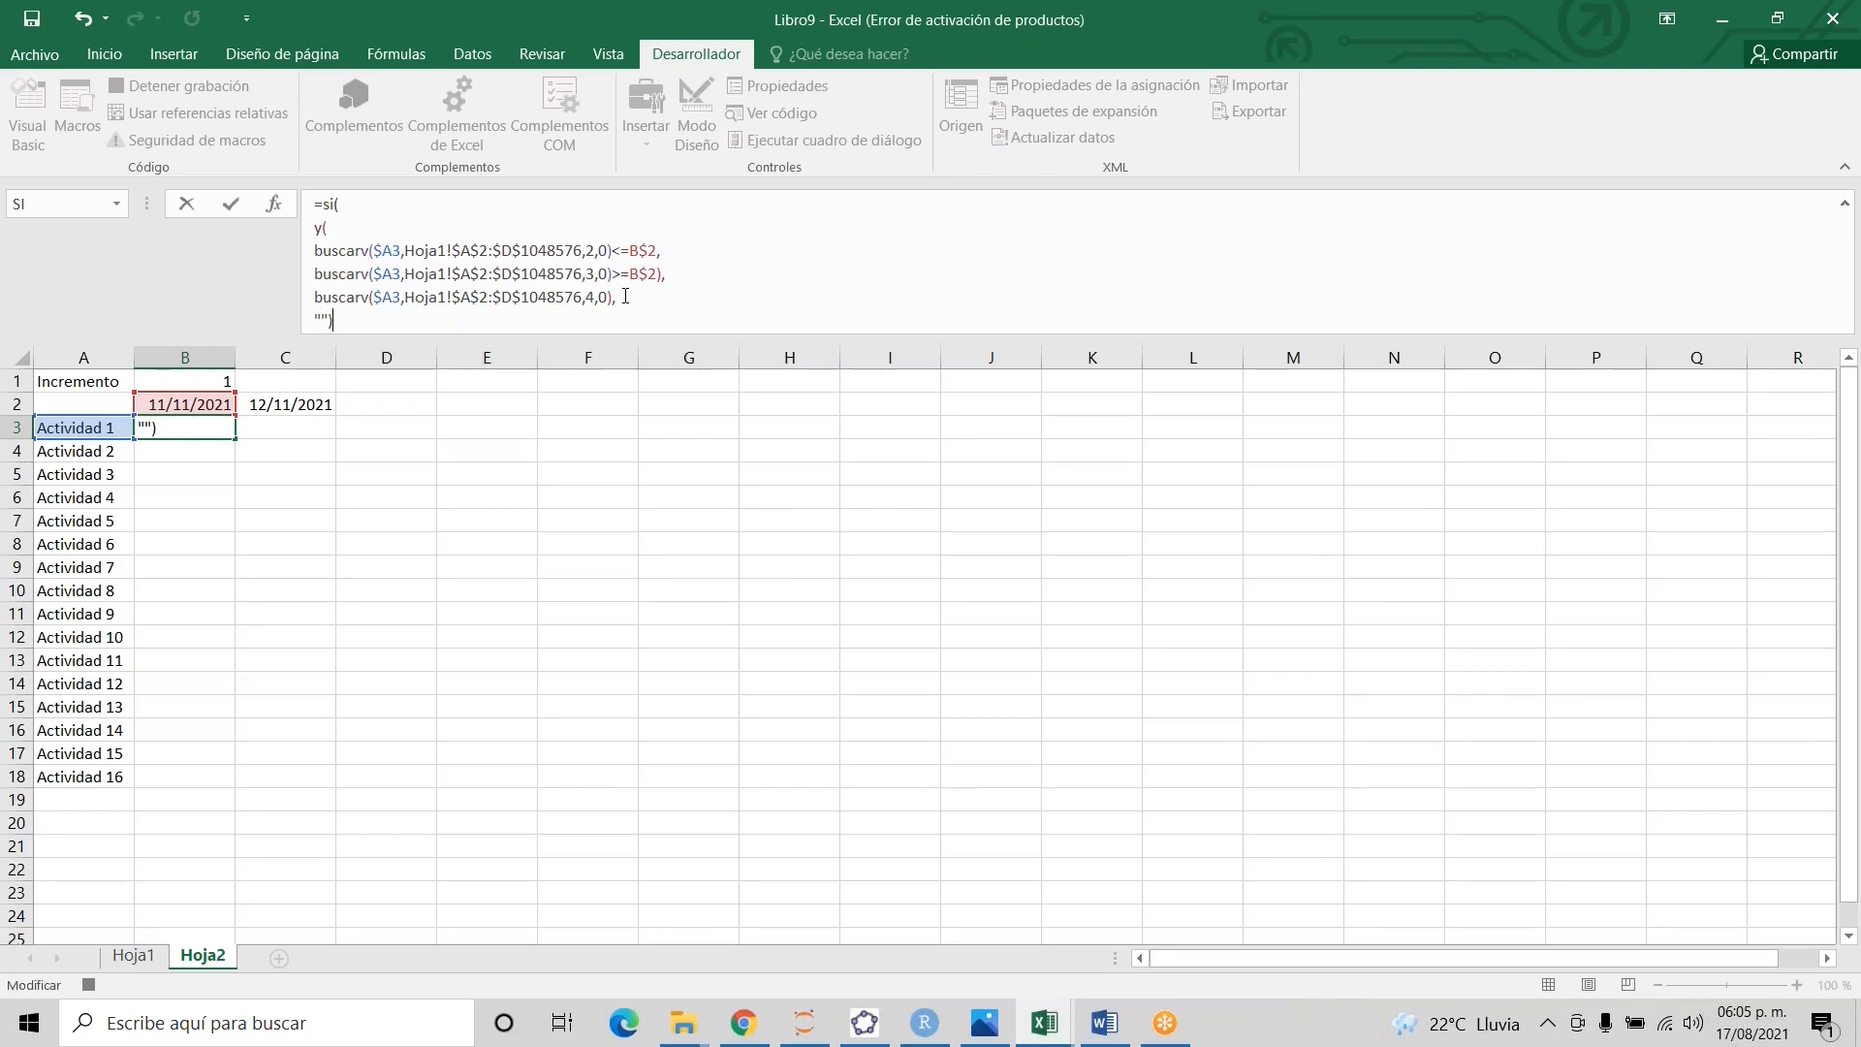
key("Return")
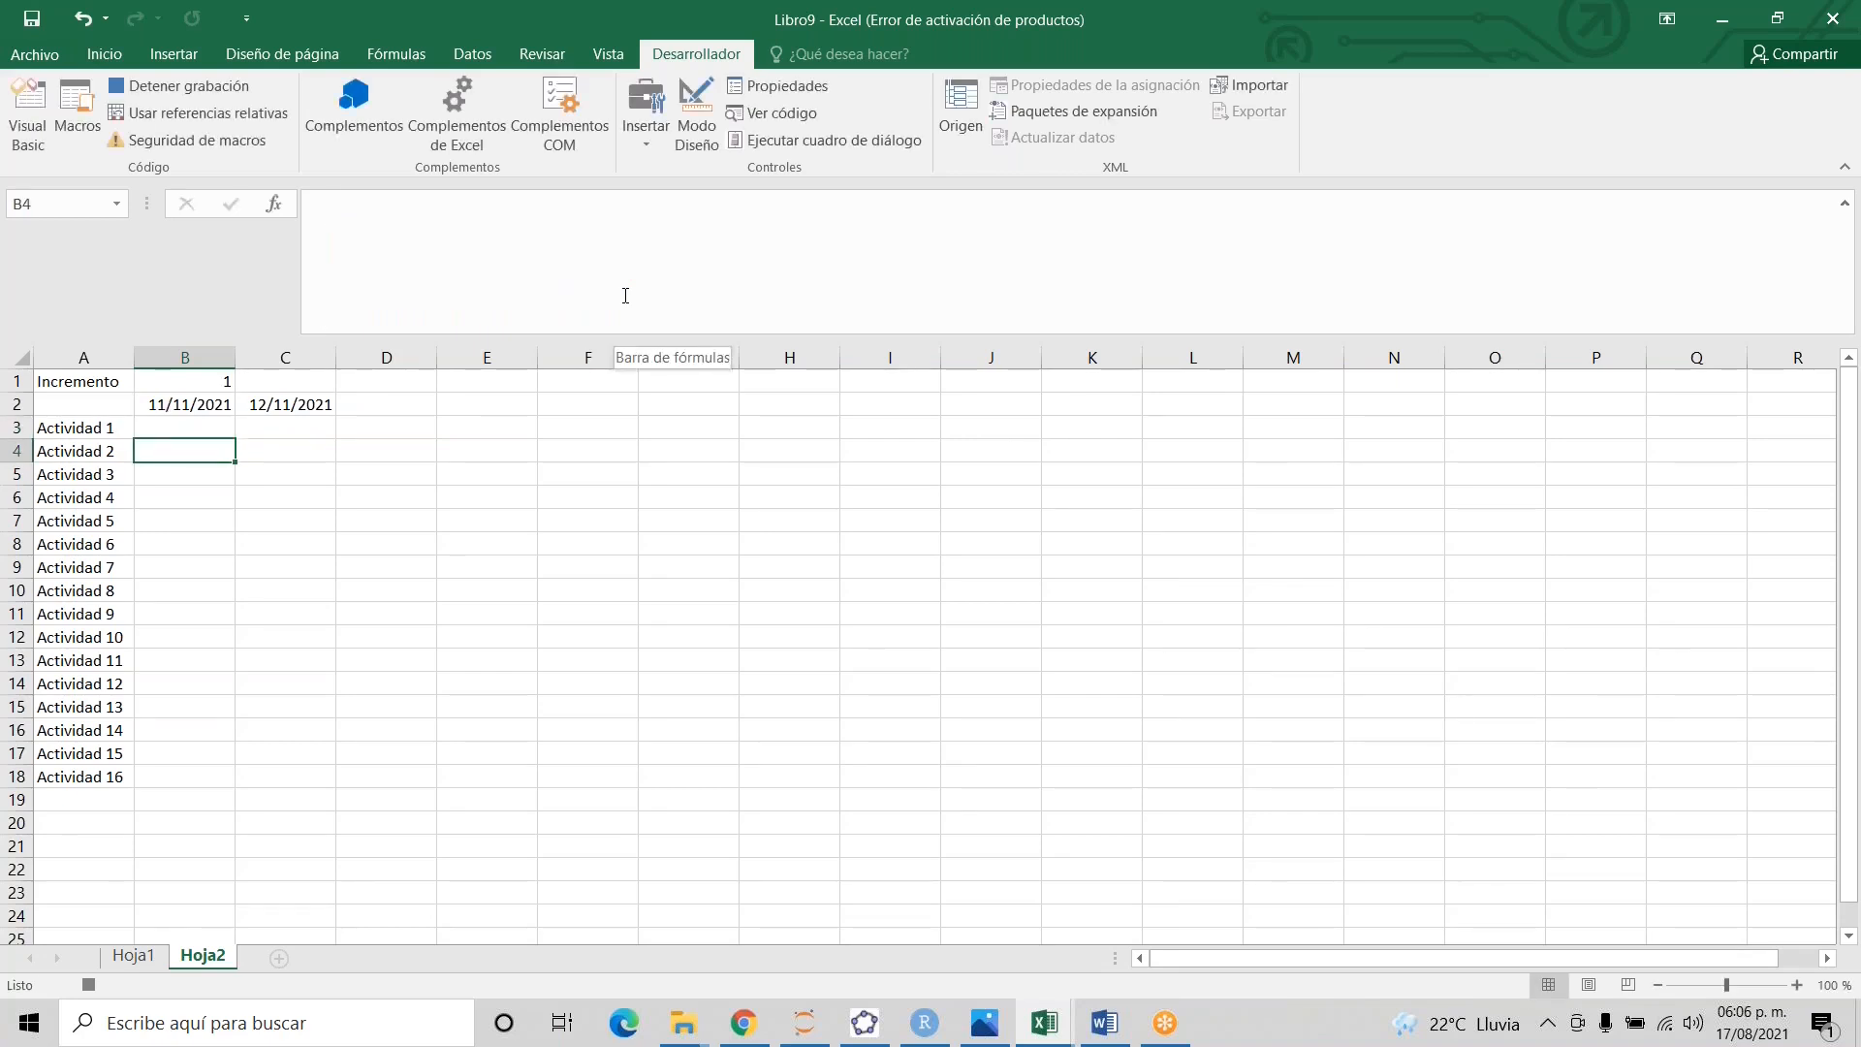
left_click(16, 404)
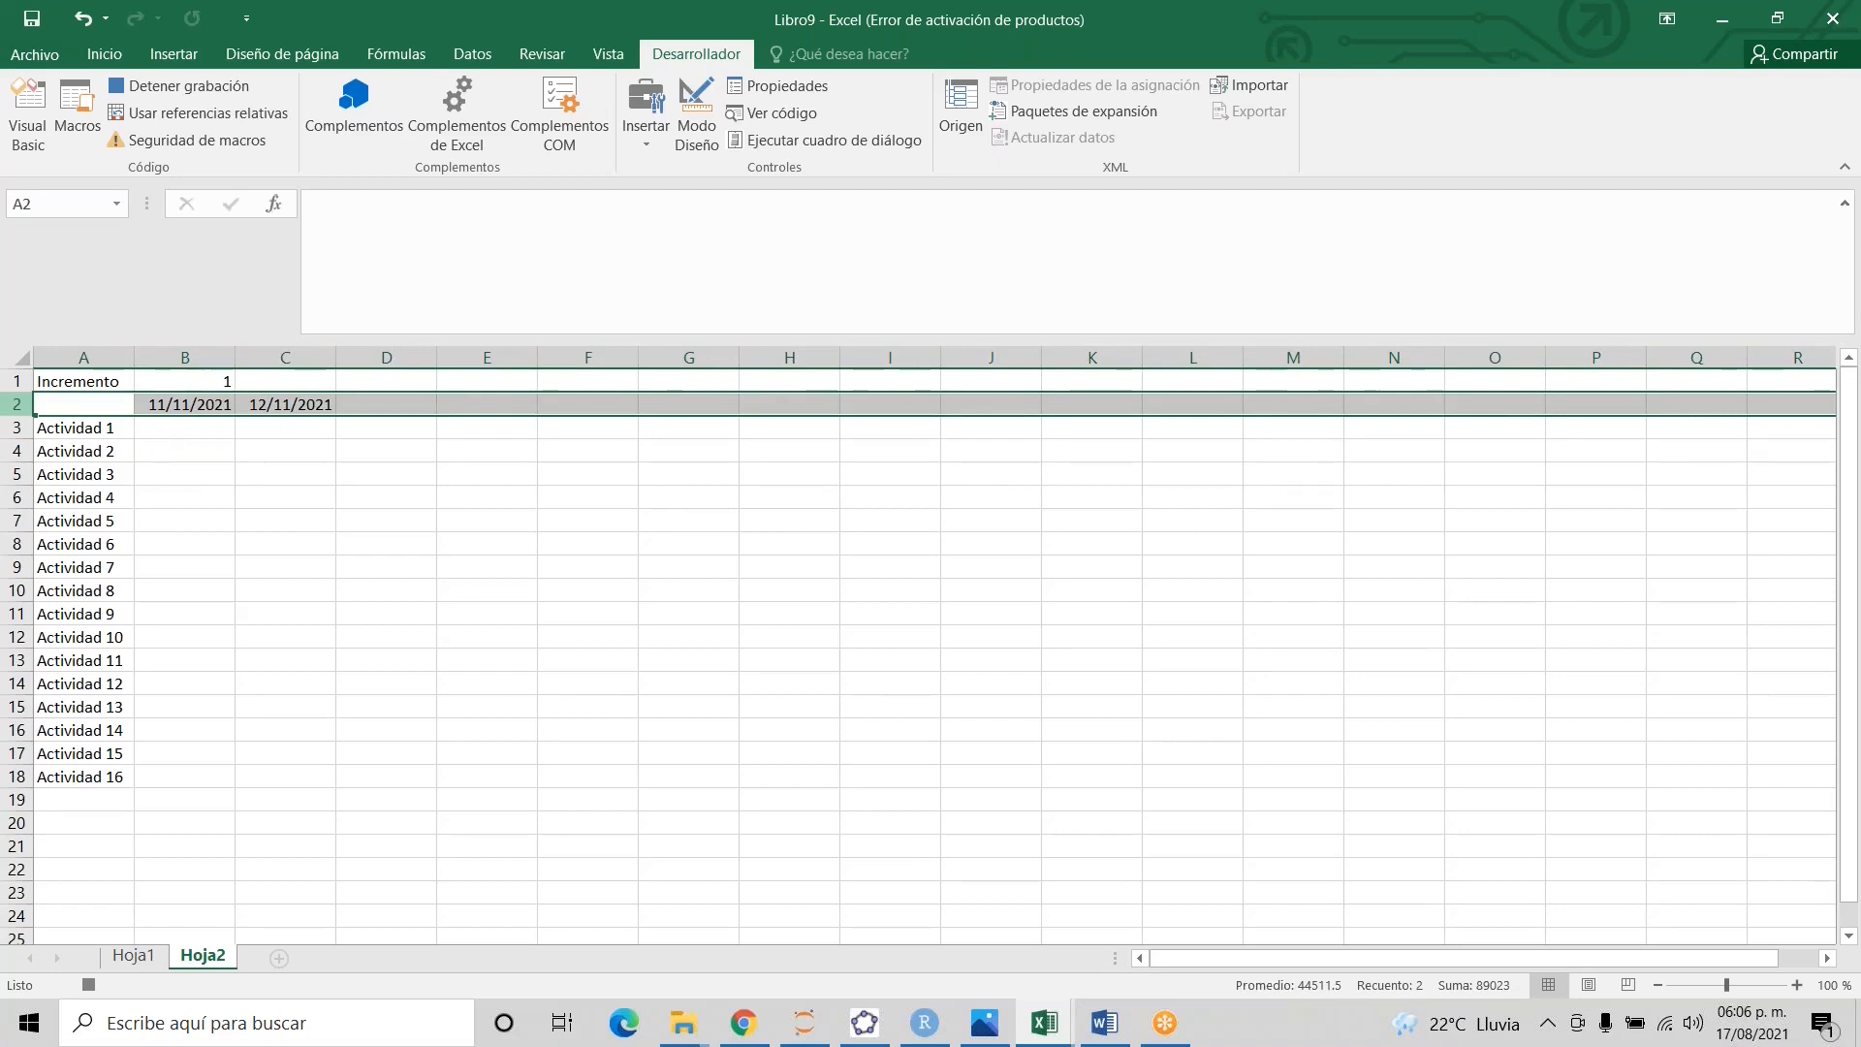
right_click(22, 407)
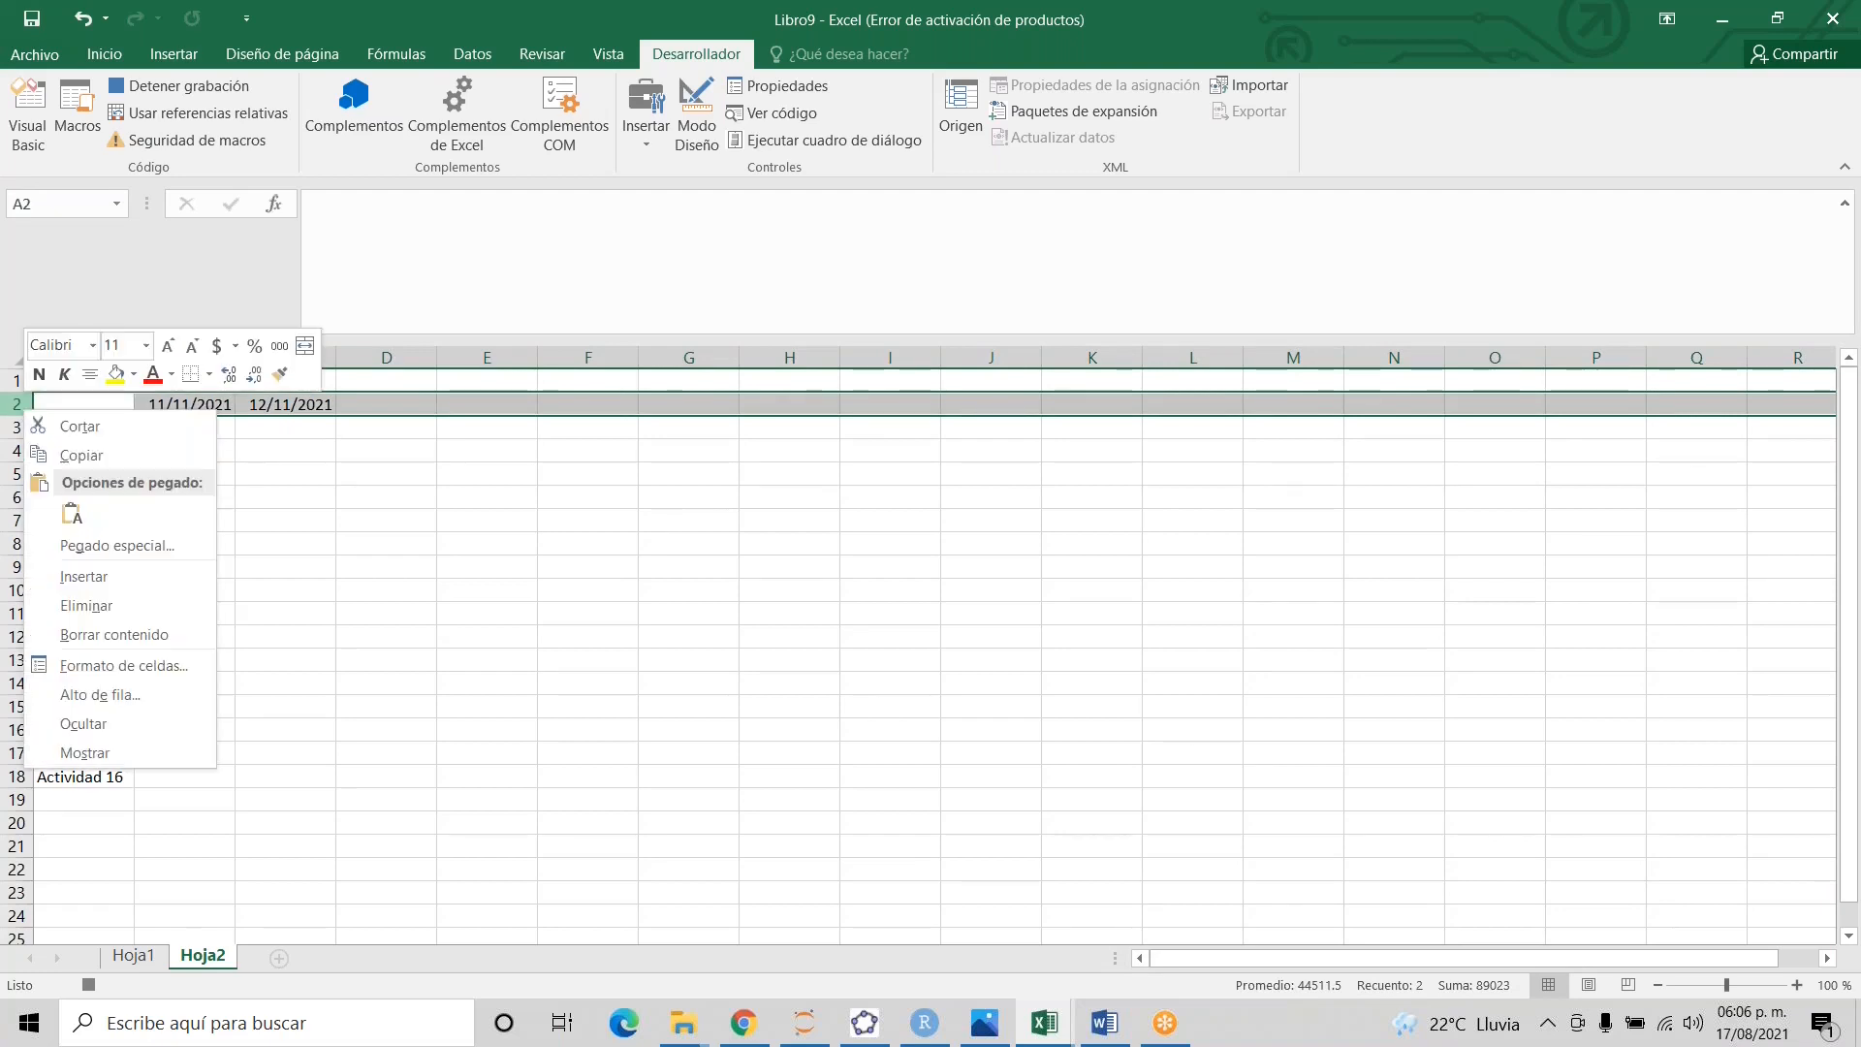
left_click(97, 692)
left_click(167, 717)
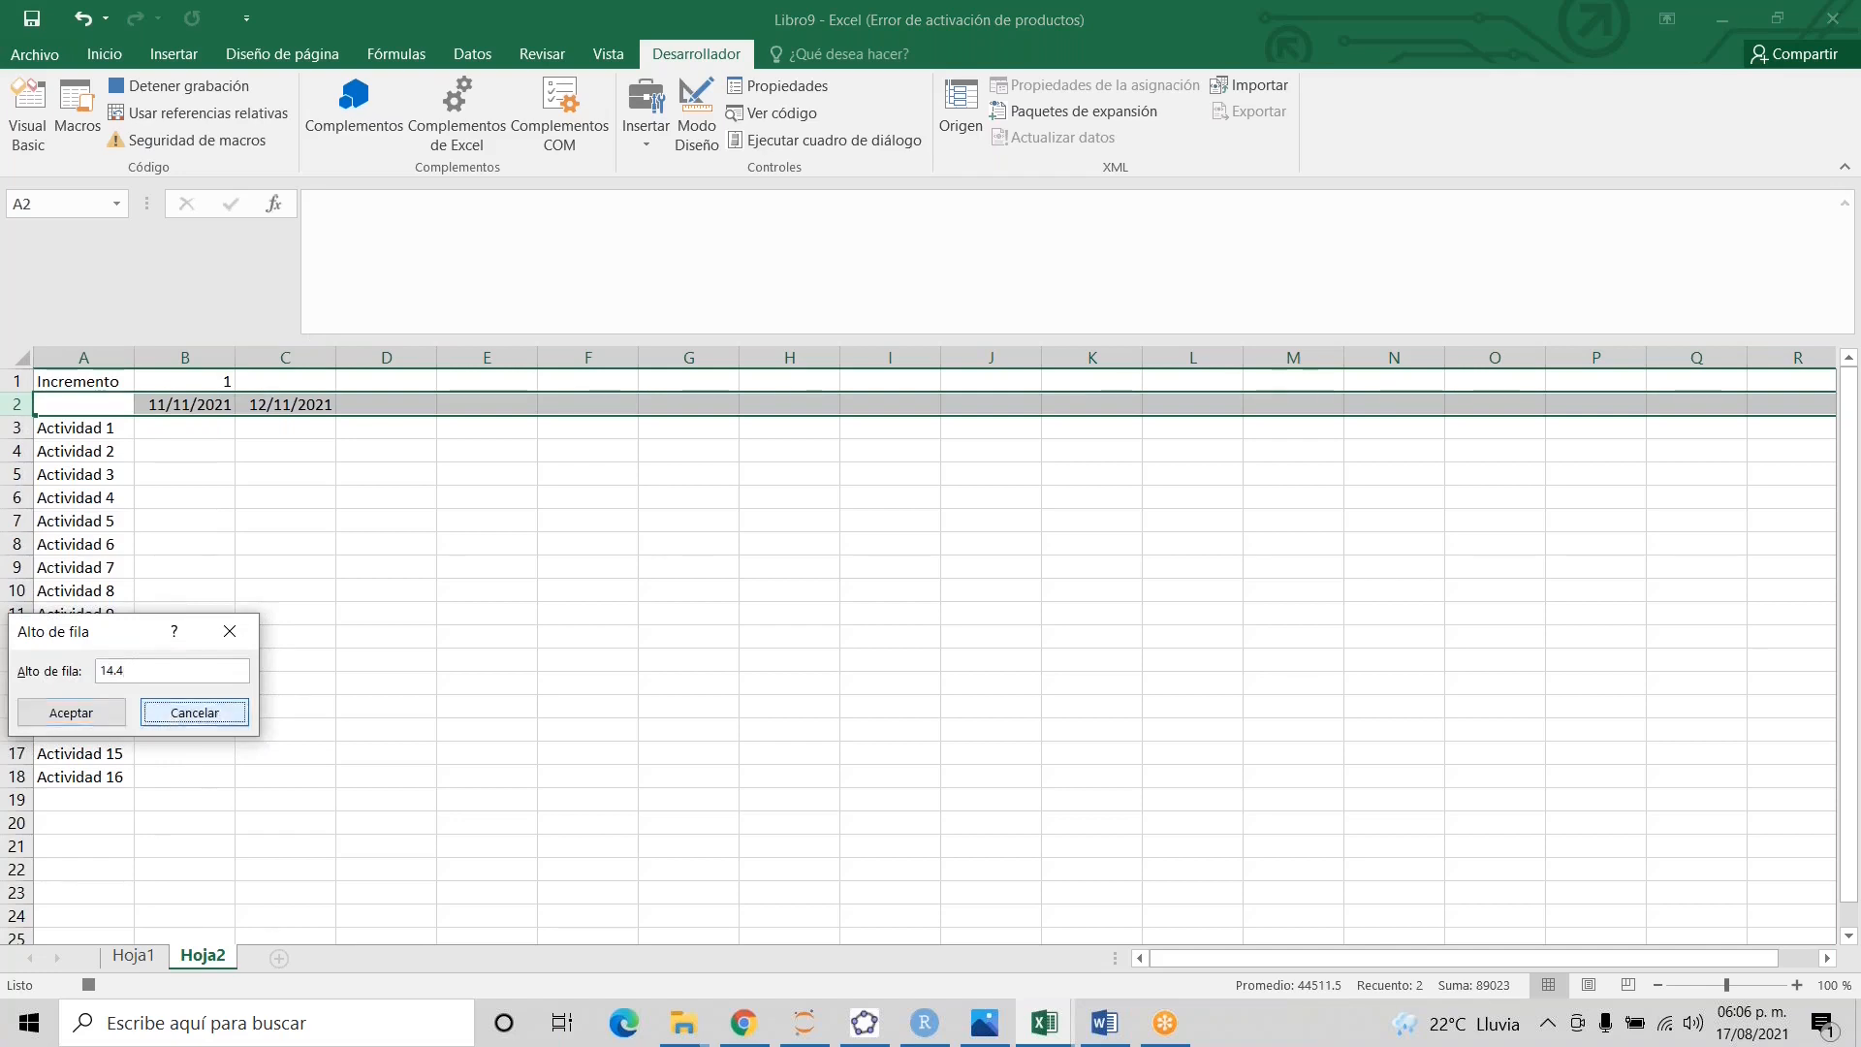
- Format row 2 with text rotated 90 degrees and both horizontal and vertical alignment set to Centrar
right_click(19, 405)
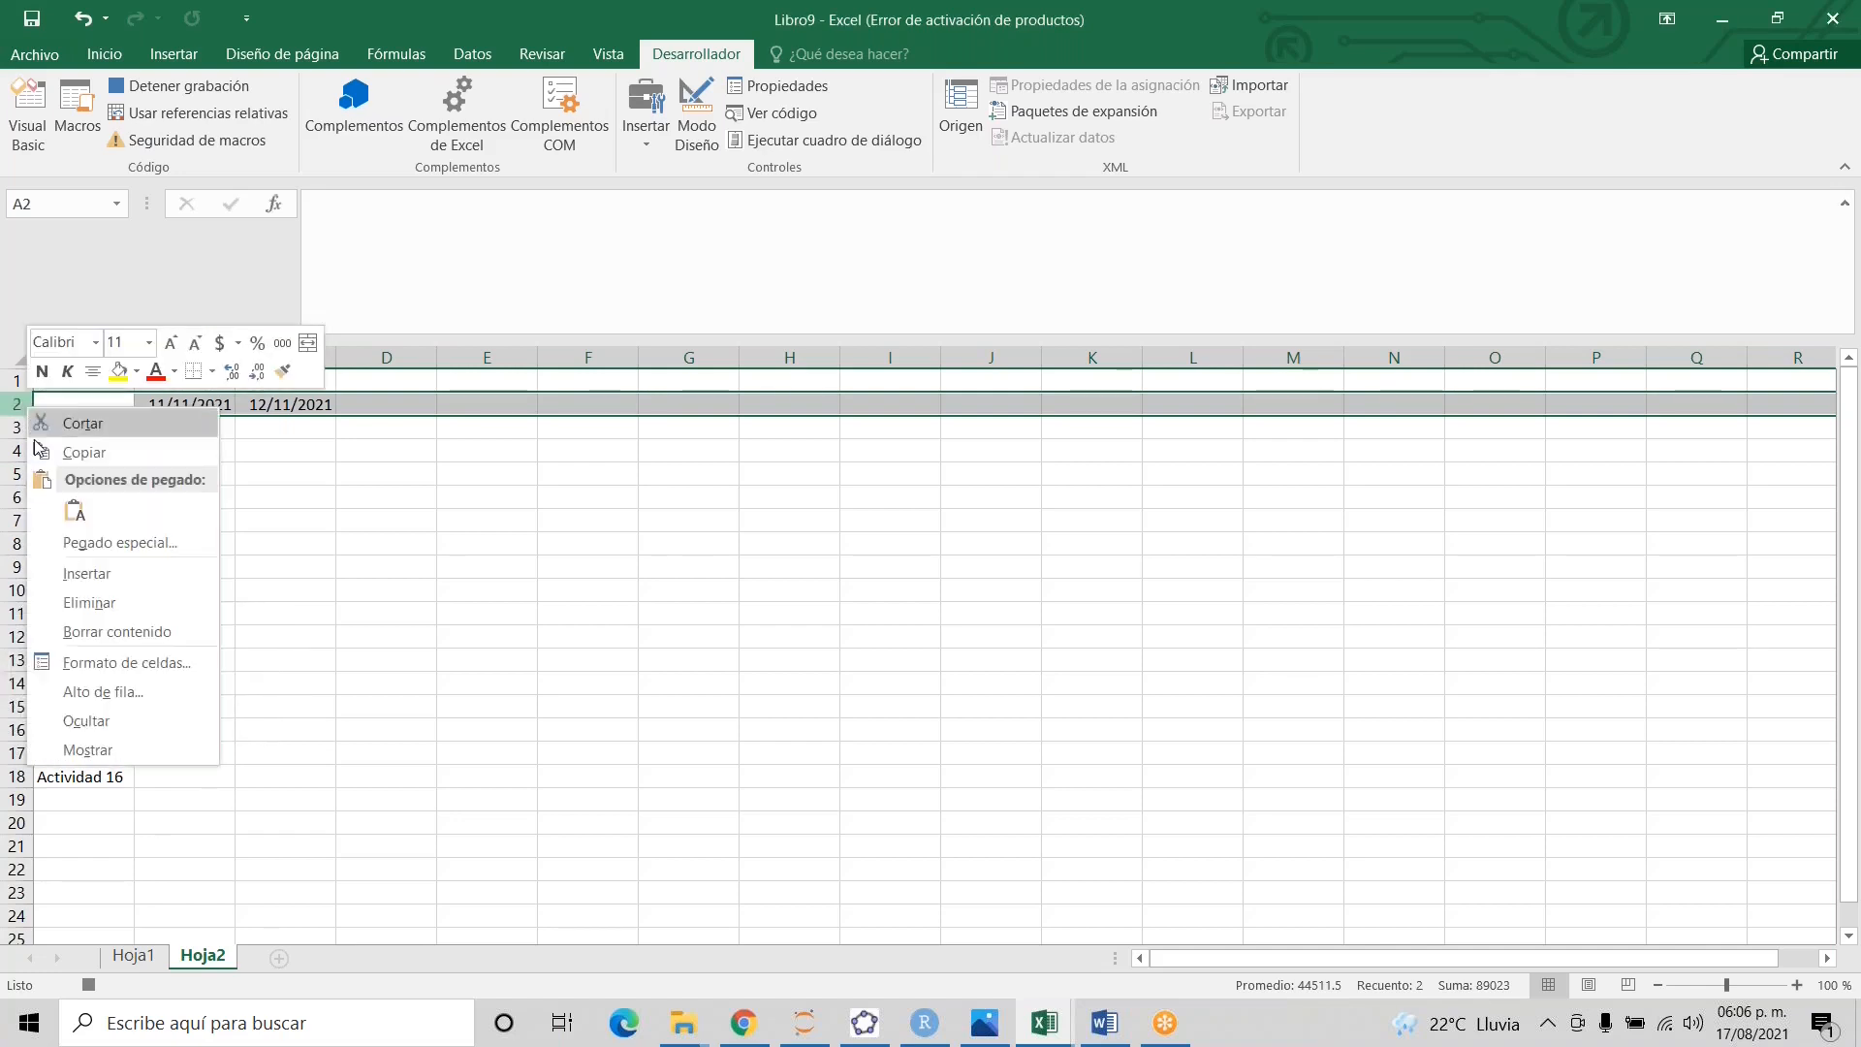
left_click(117, 659)
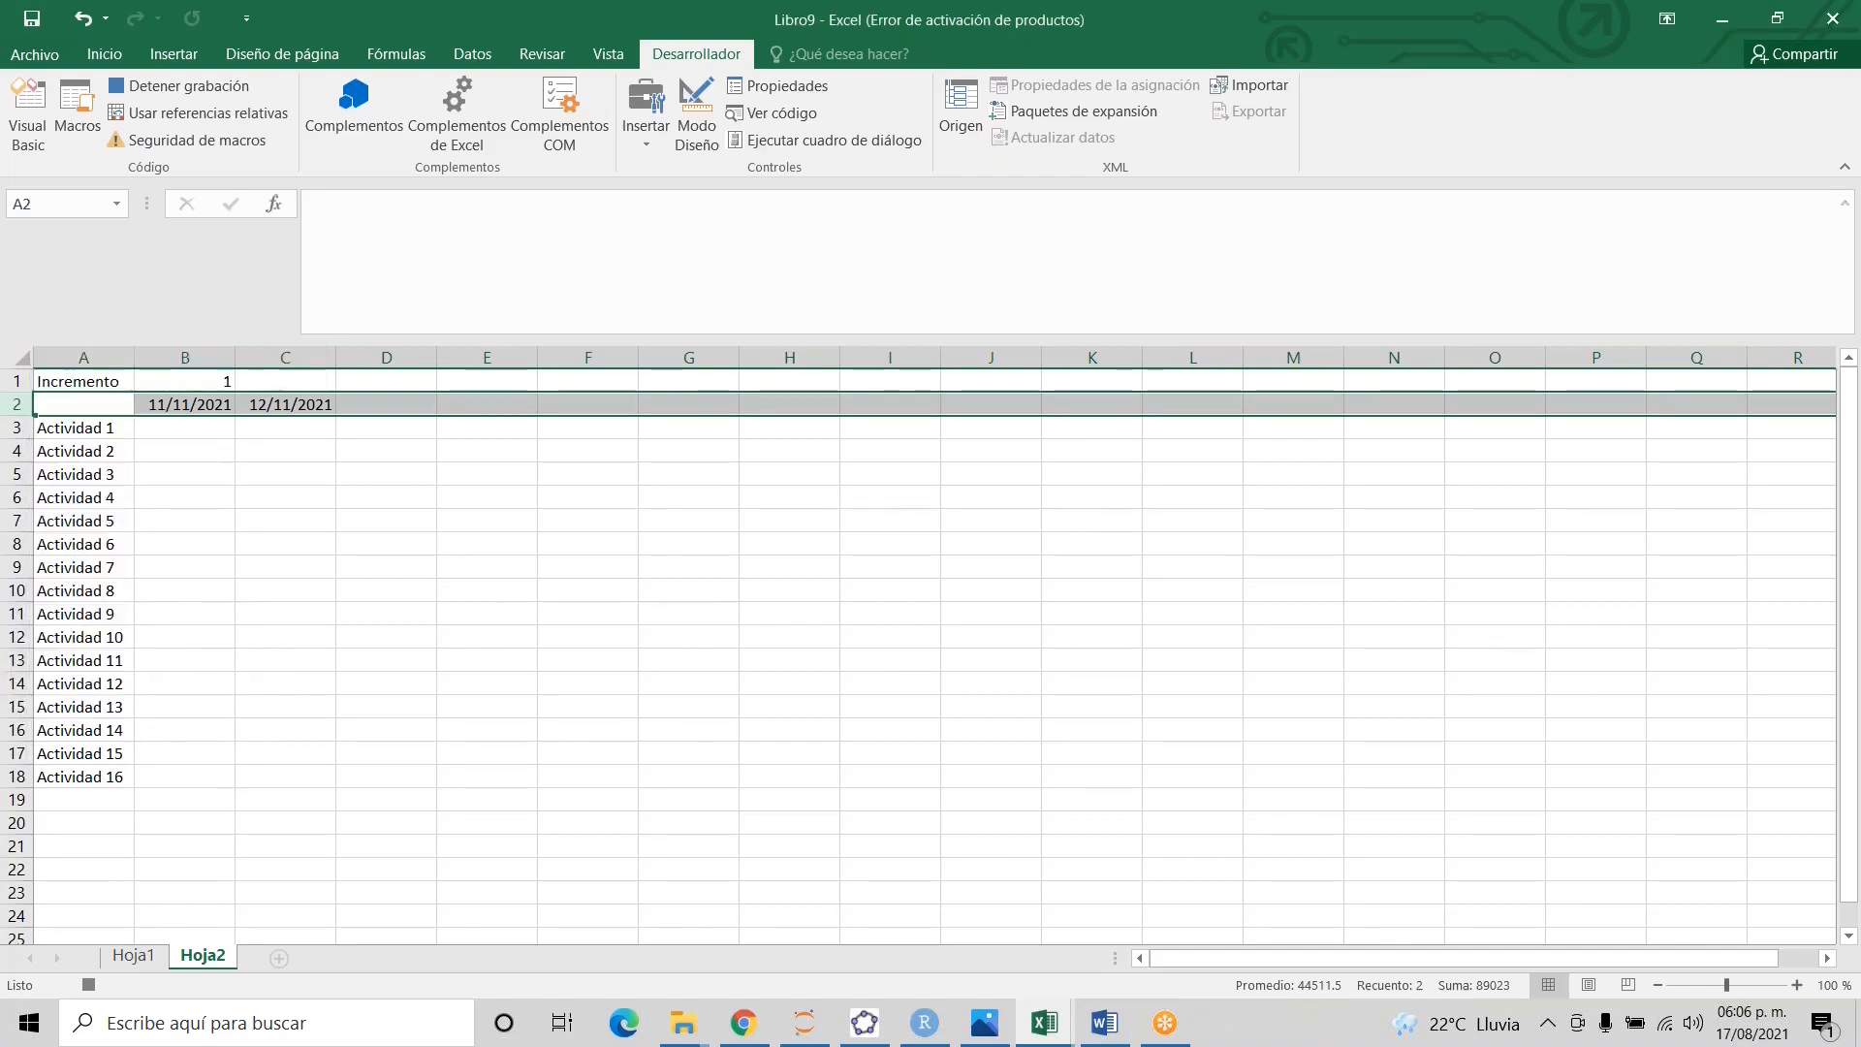
left_click(582, 465)
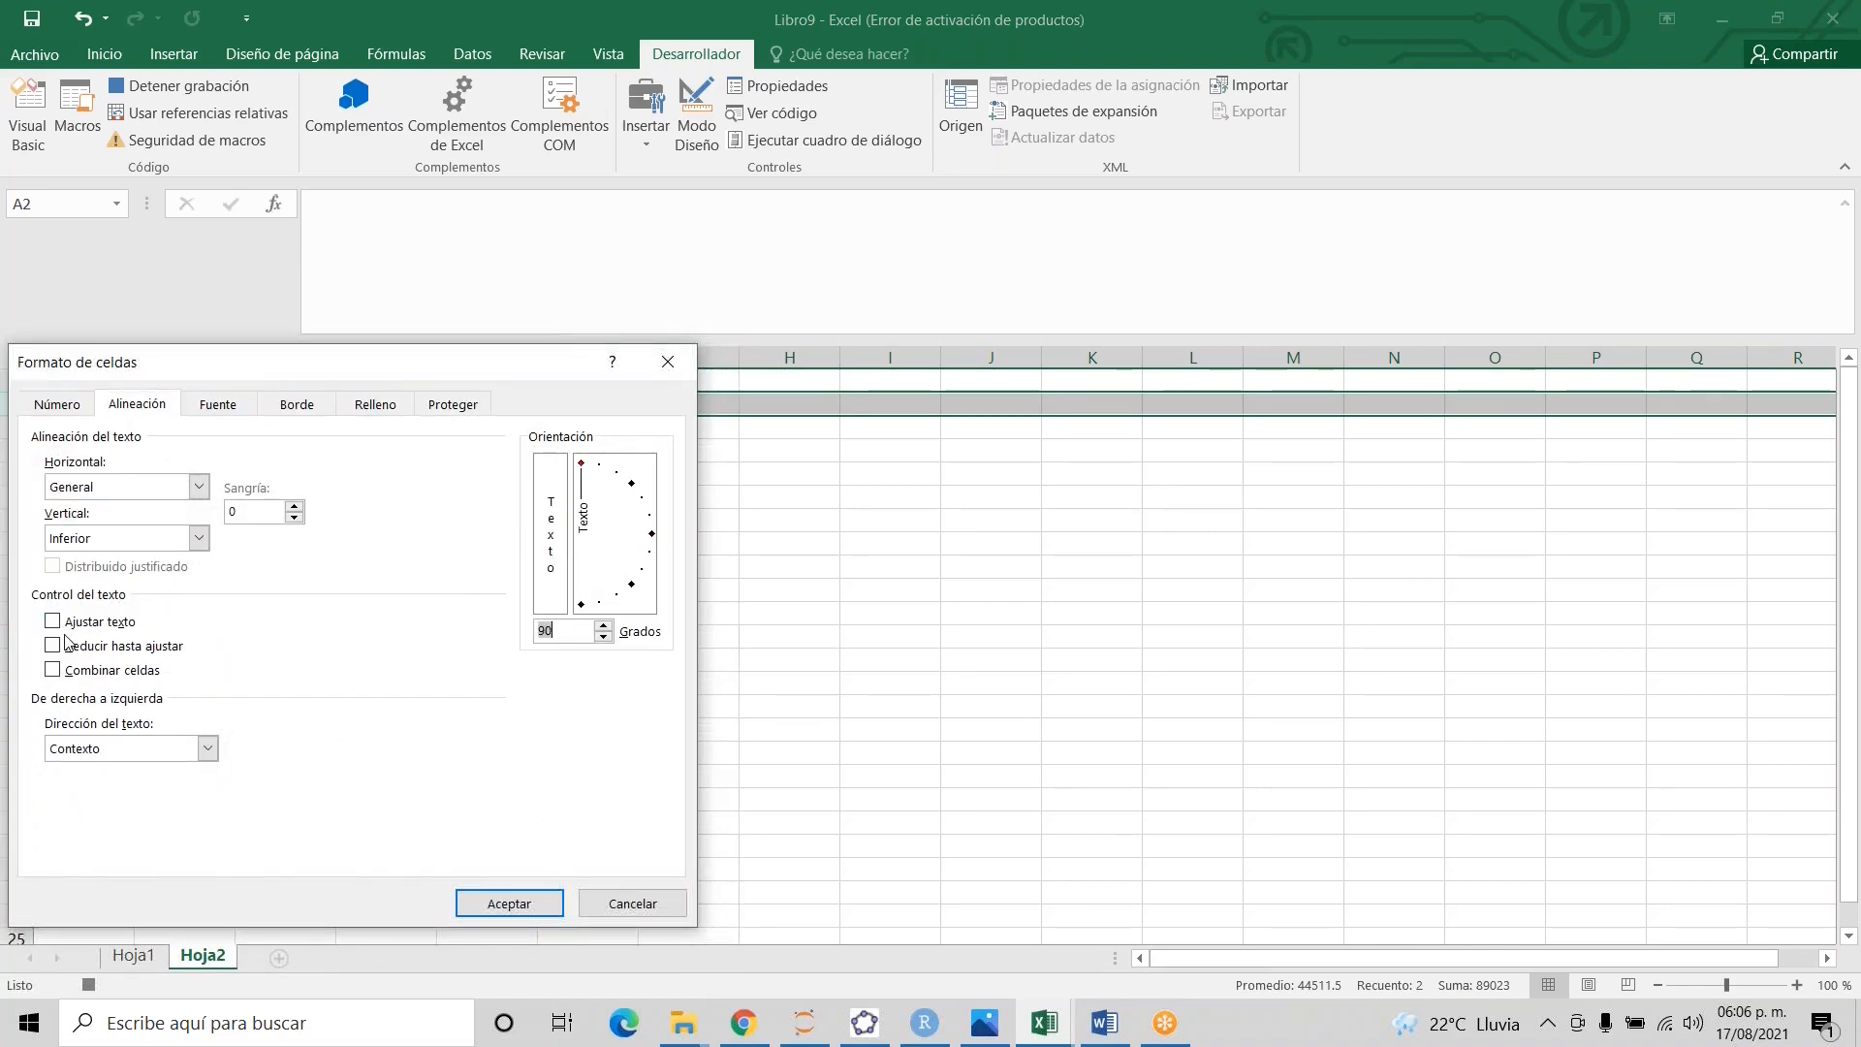
left_click(198, 487)
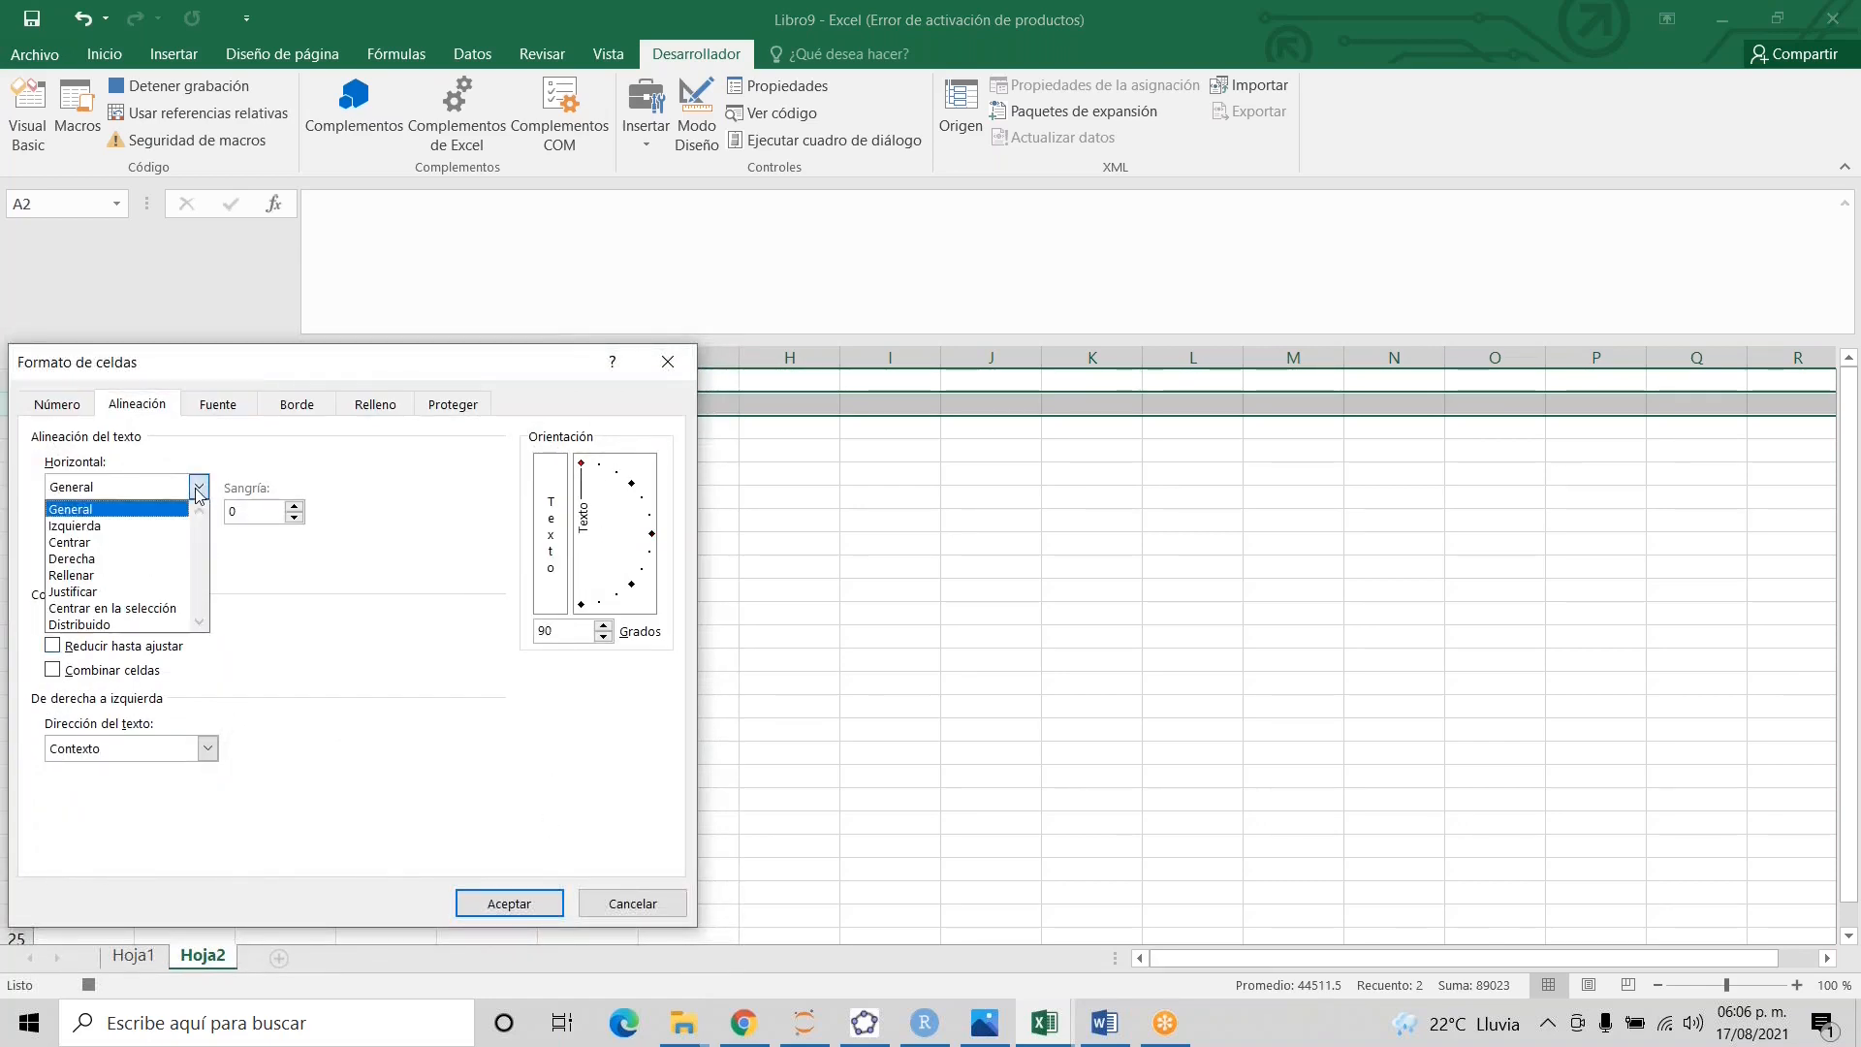
left_click(117, 542)
left_click(145, 538)
left_click(107, 581)
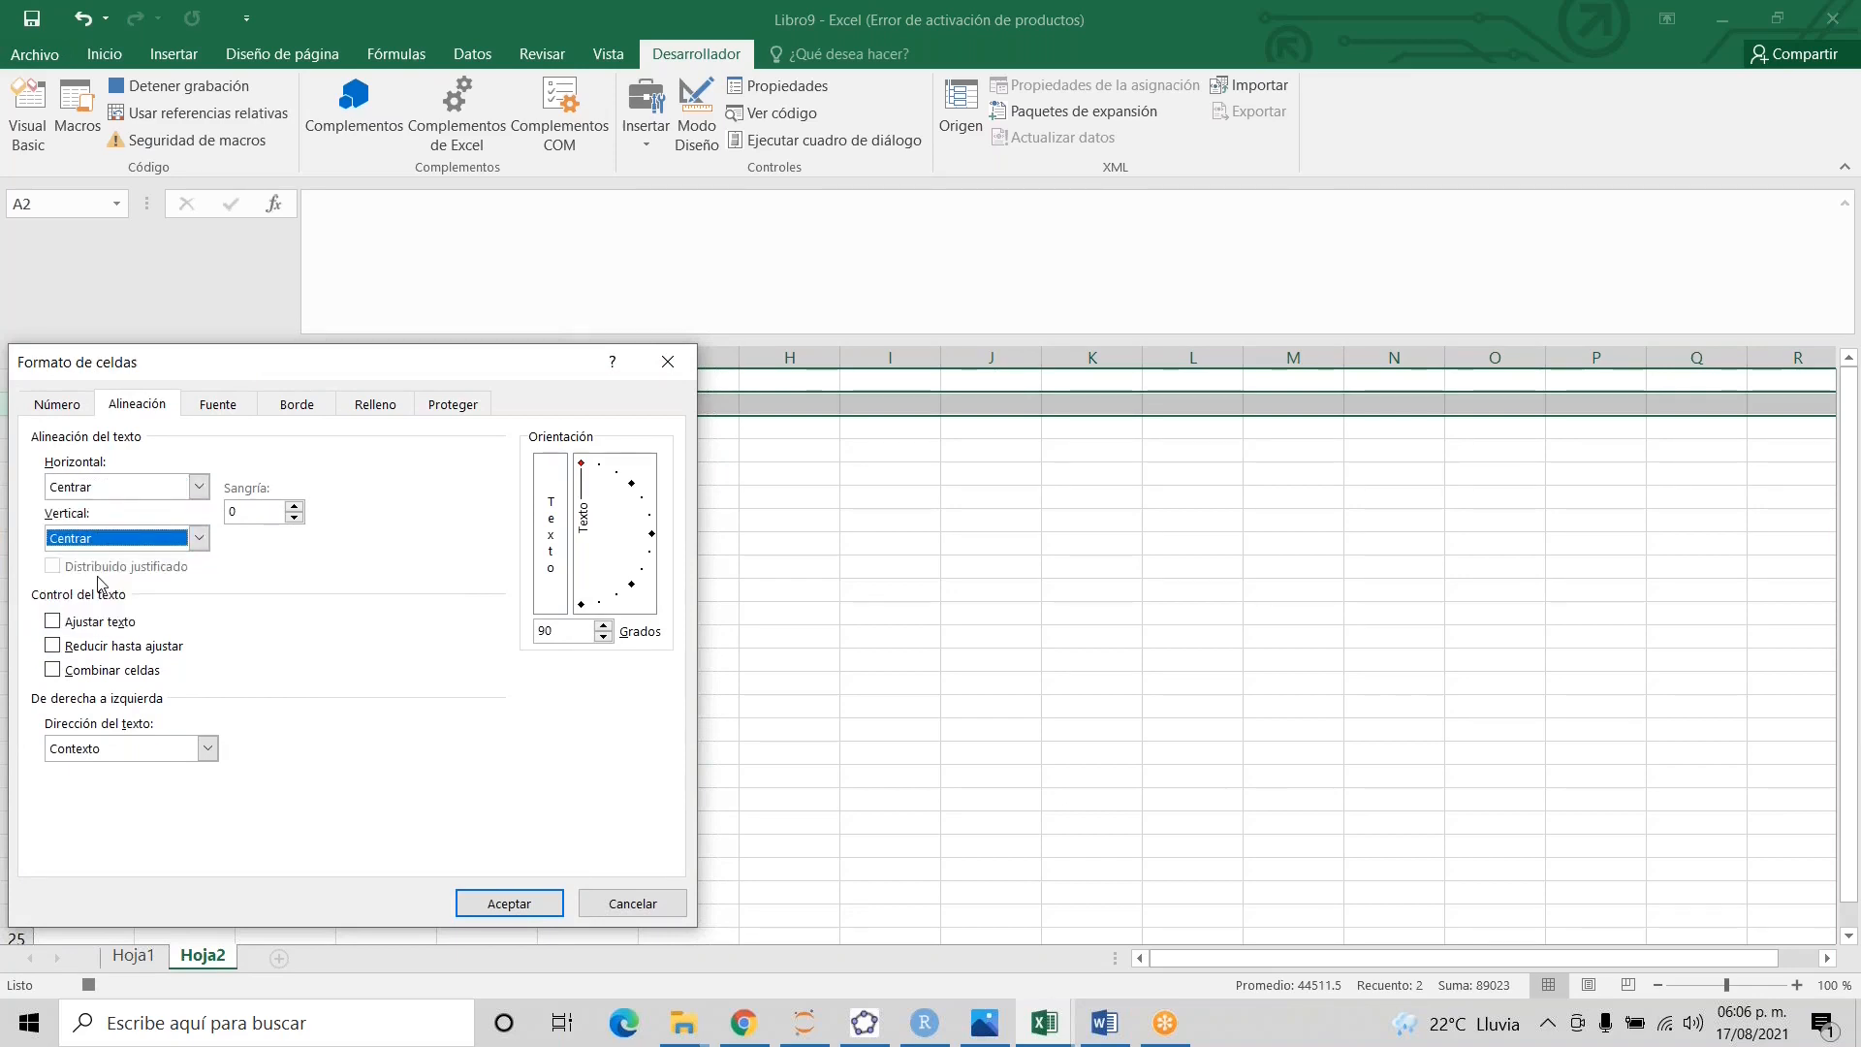
left_click(487, 900)
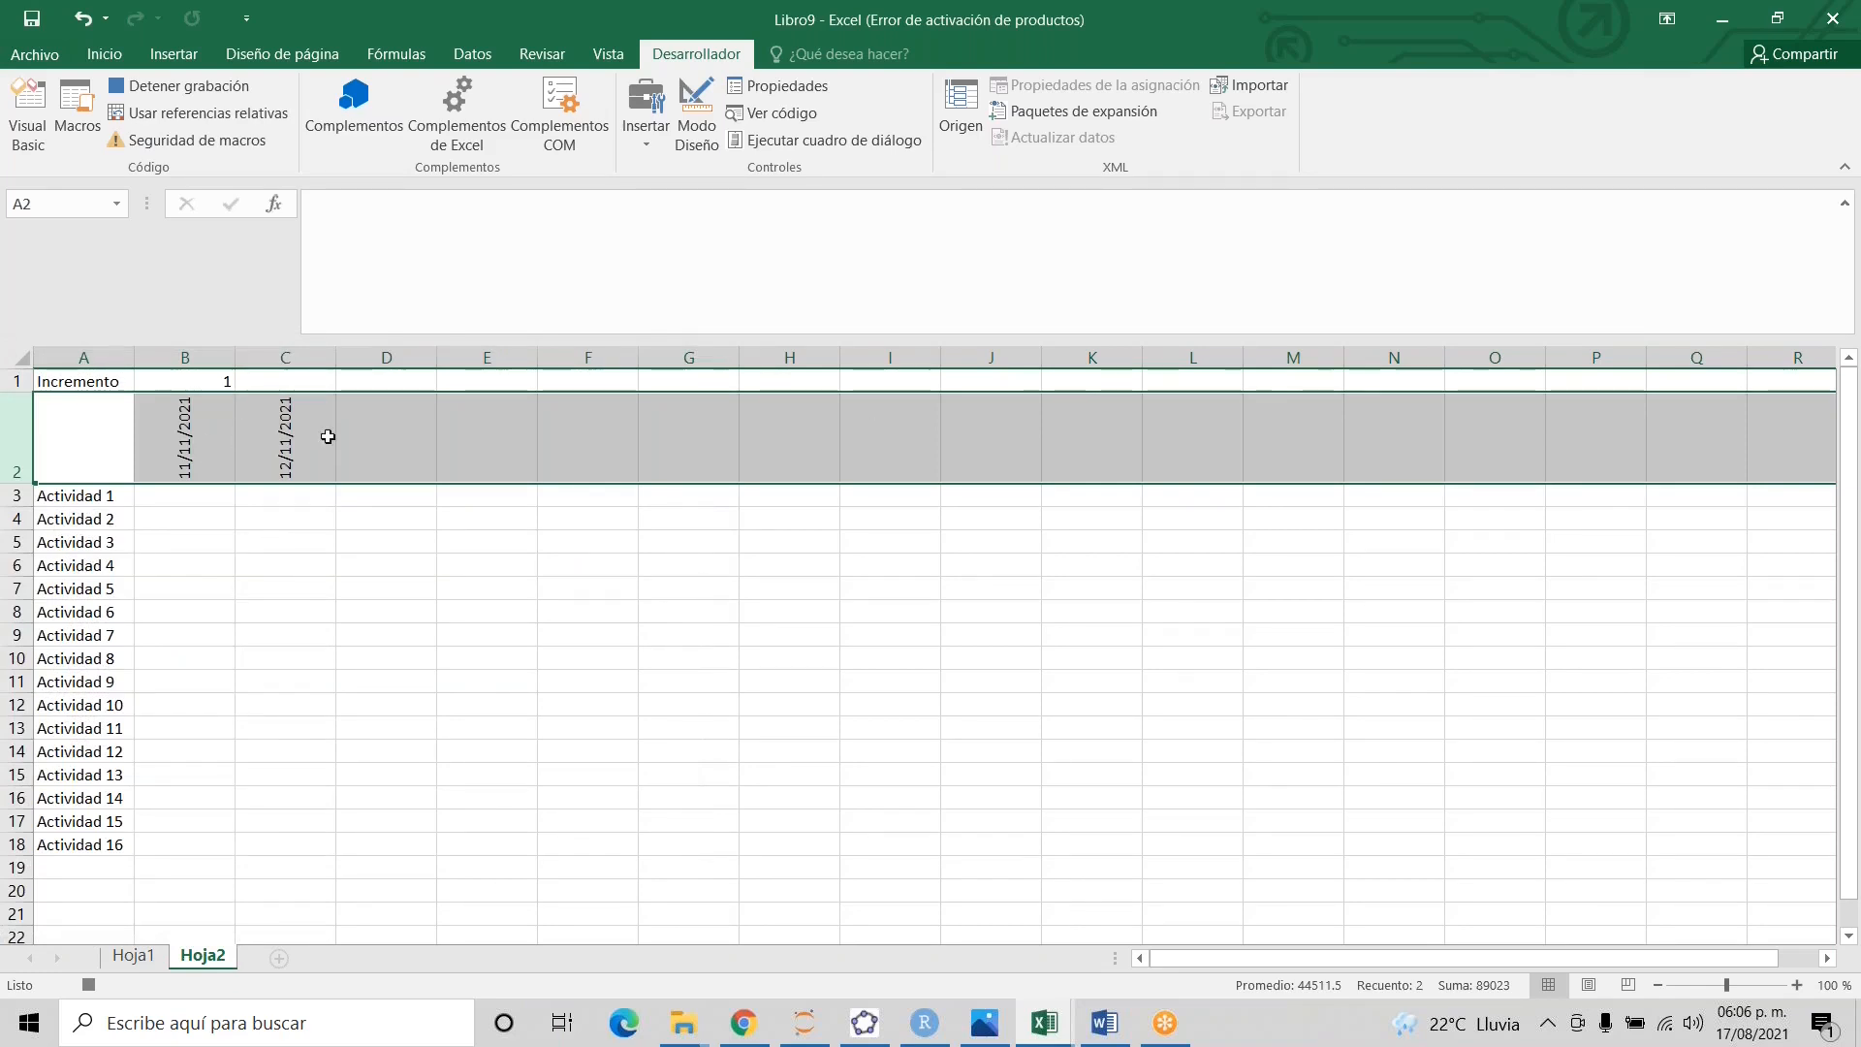
- Autofit column B to its rotated date and check its column width without changing it
double_click(234, 358)
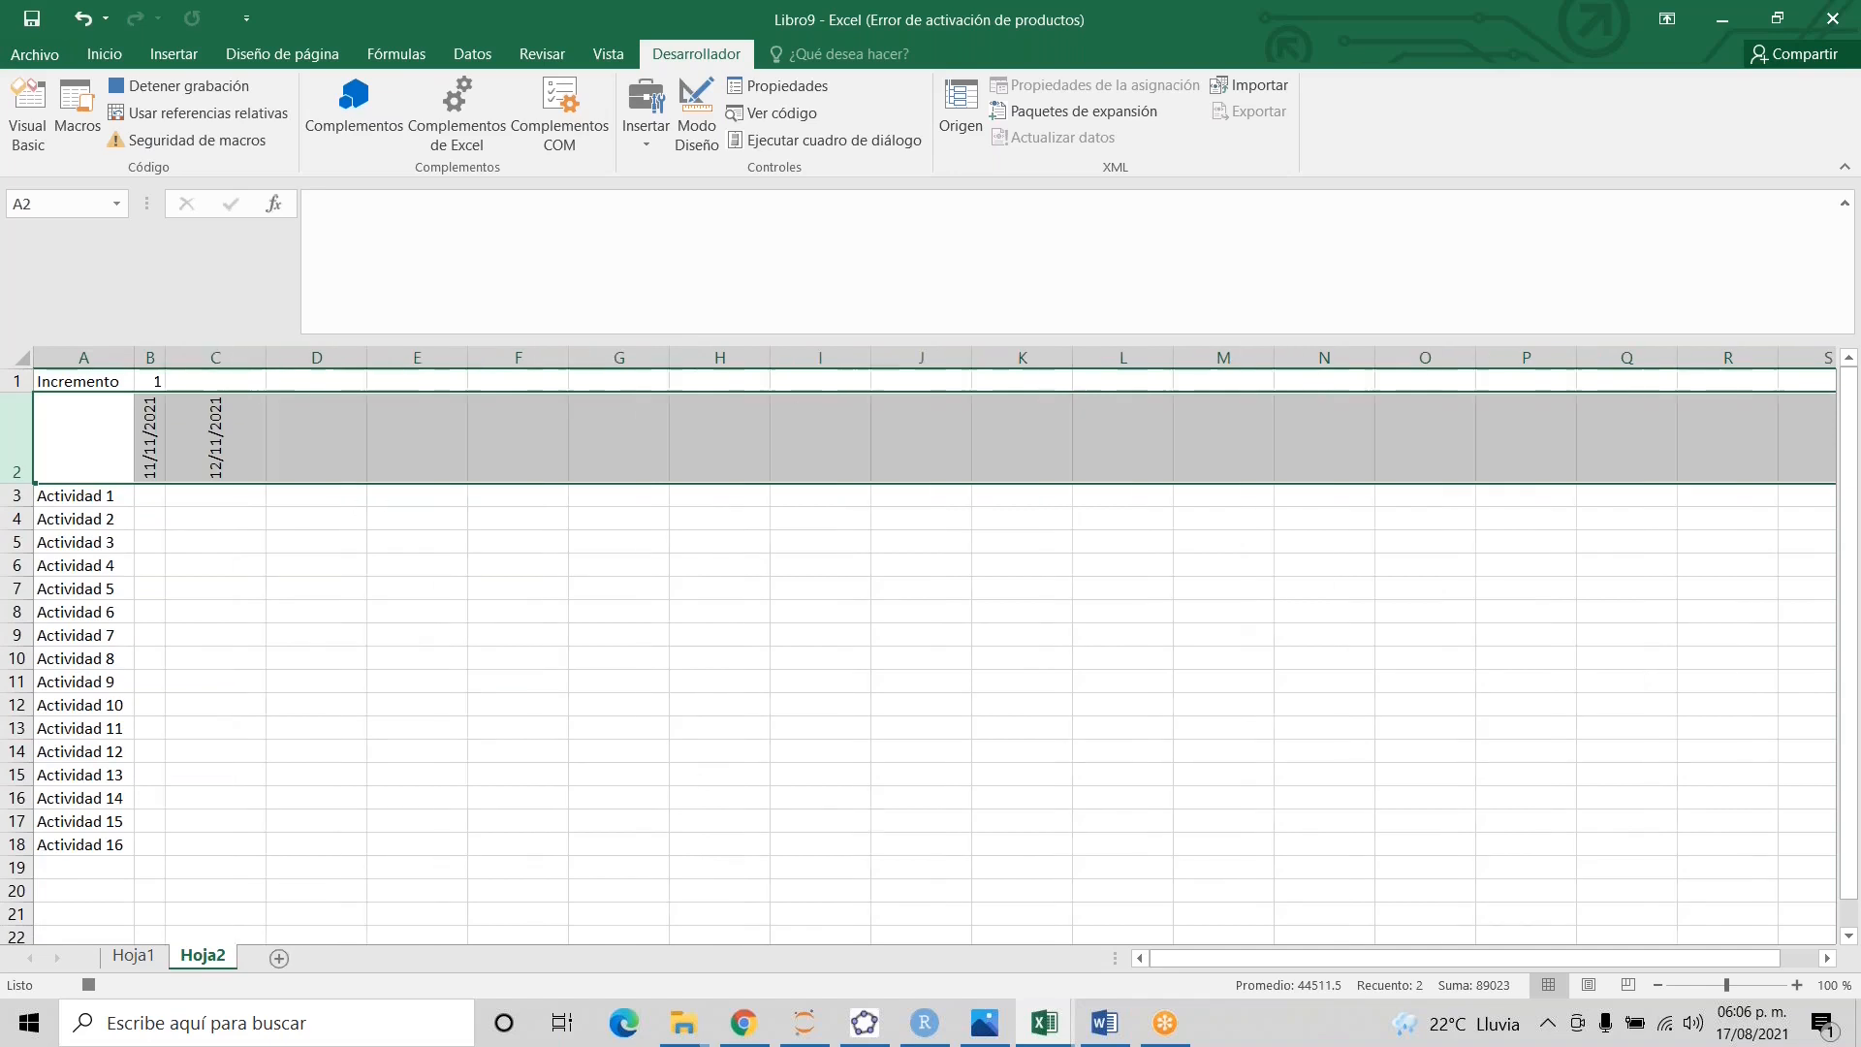
left_click(151, 412)
left_click(150, 361)
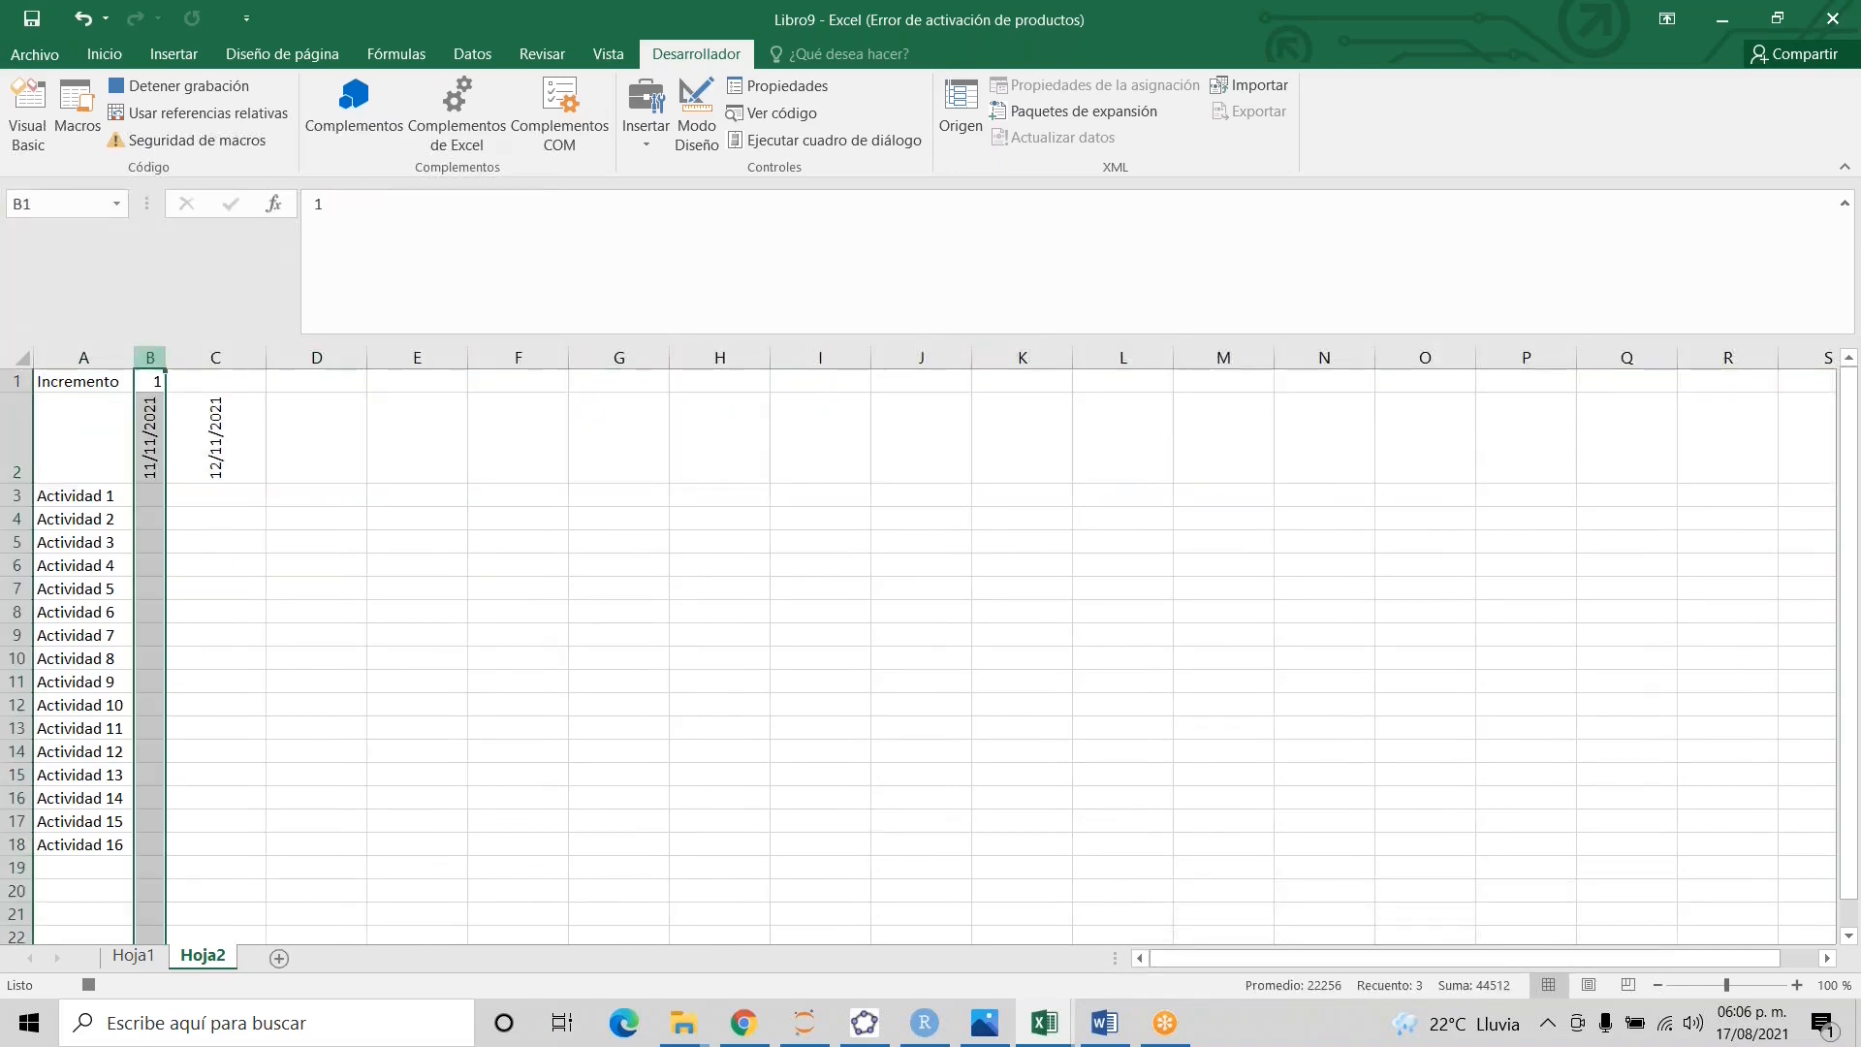
right_click(150, 363)
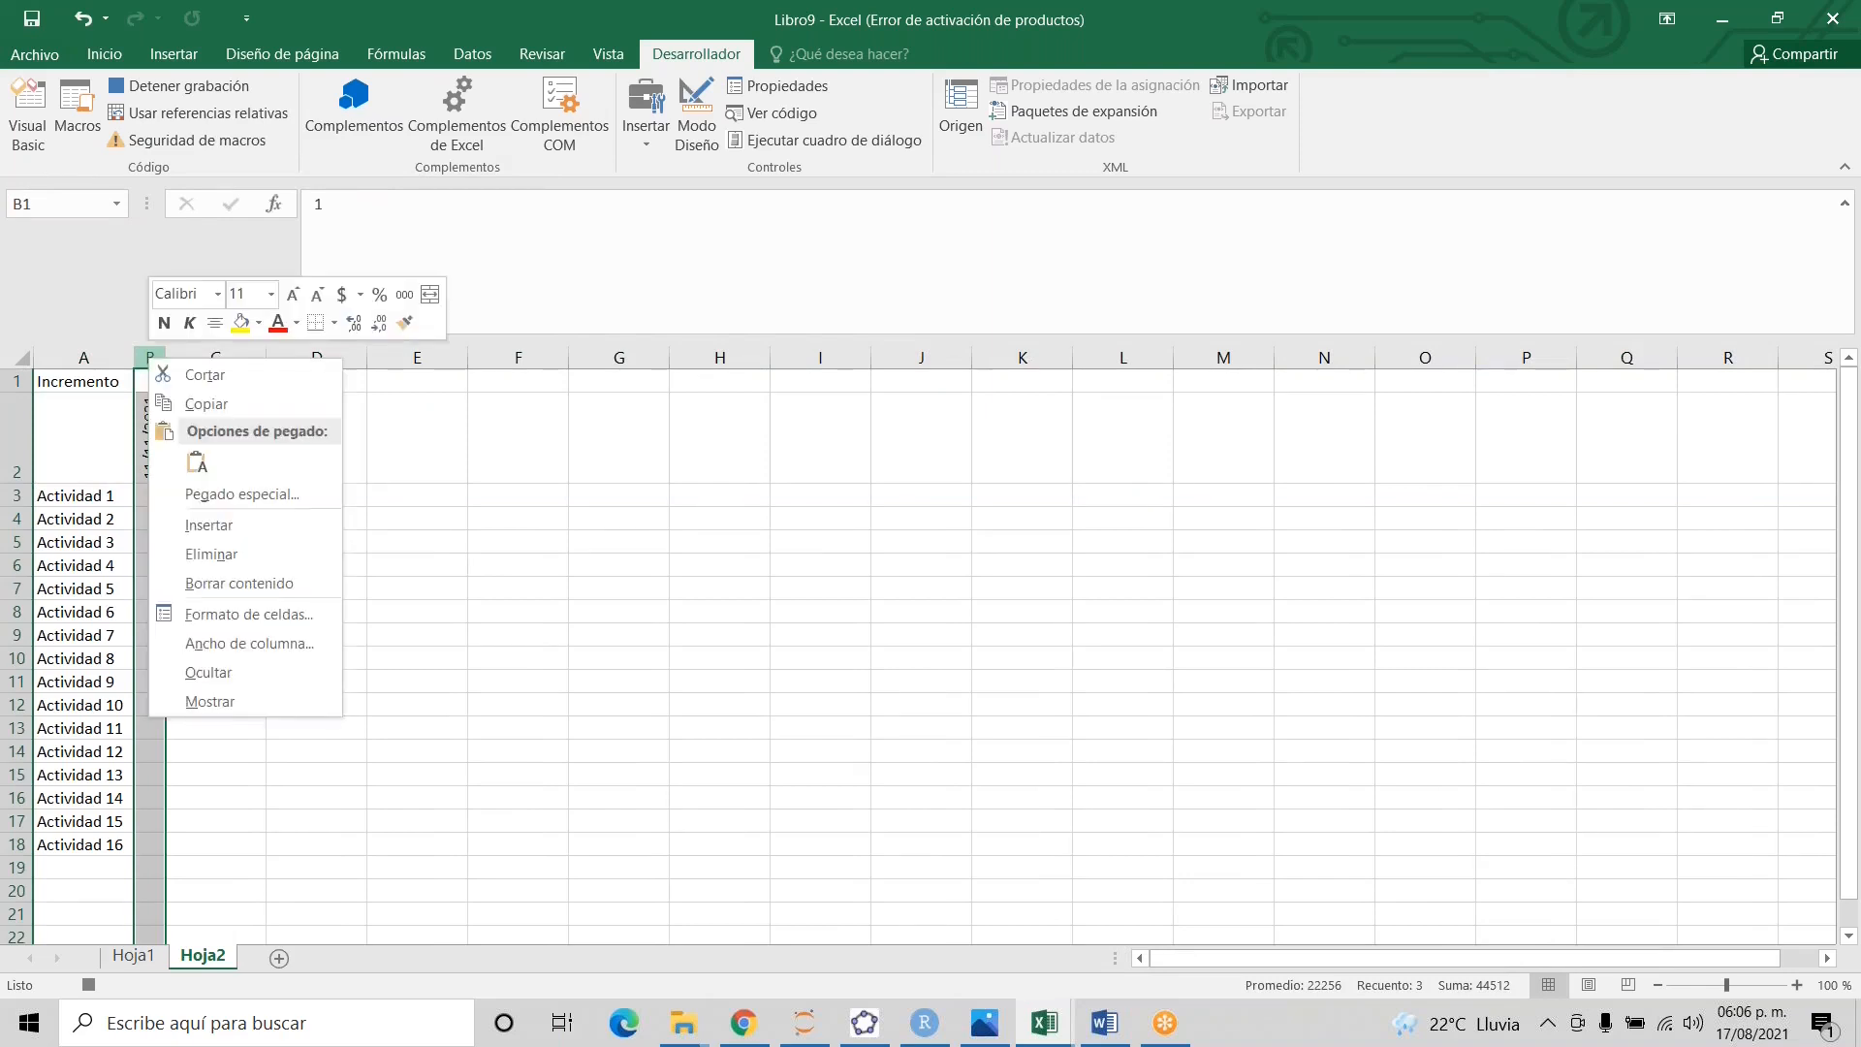
left_click(234, 646)
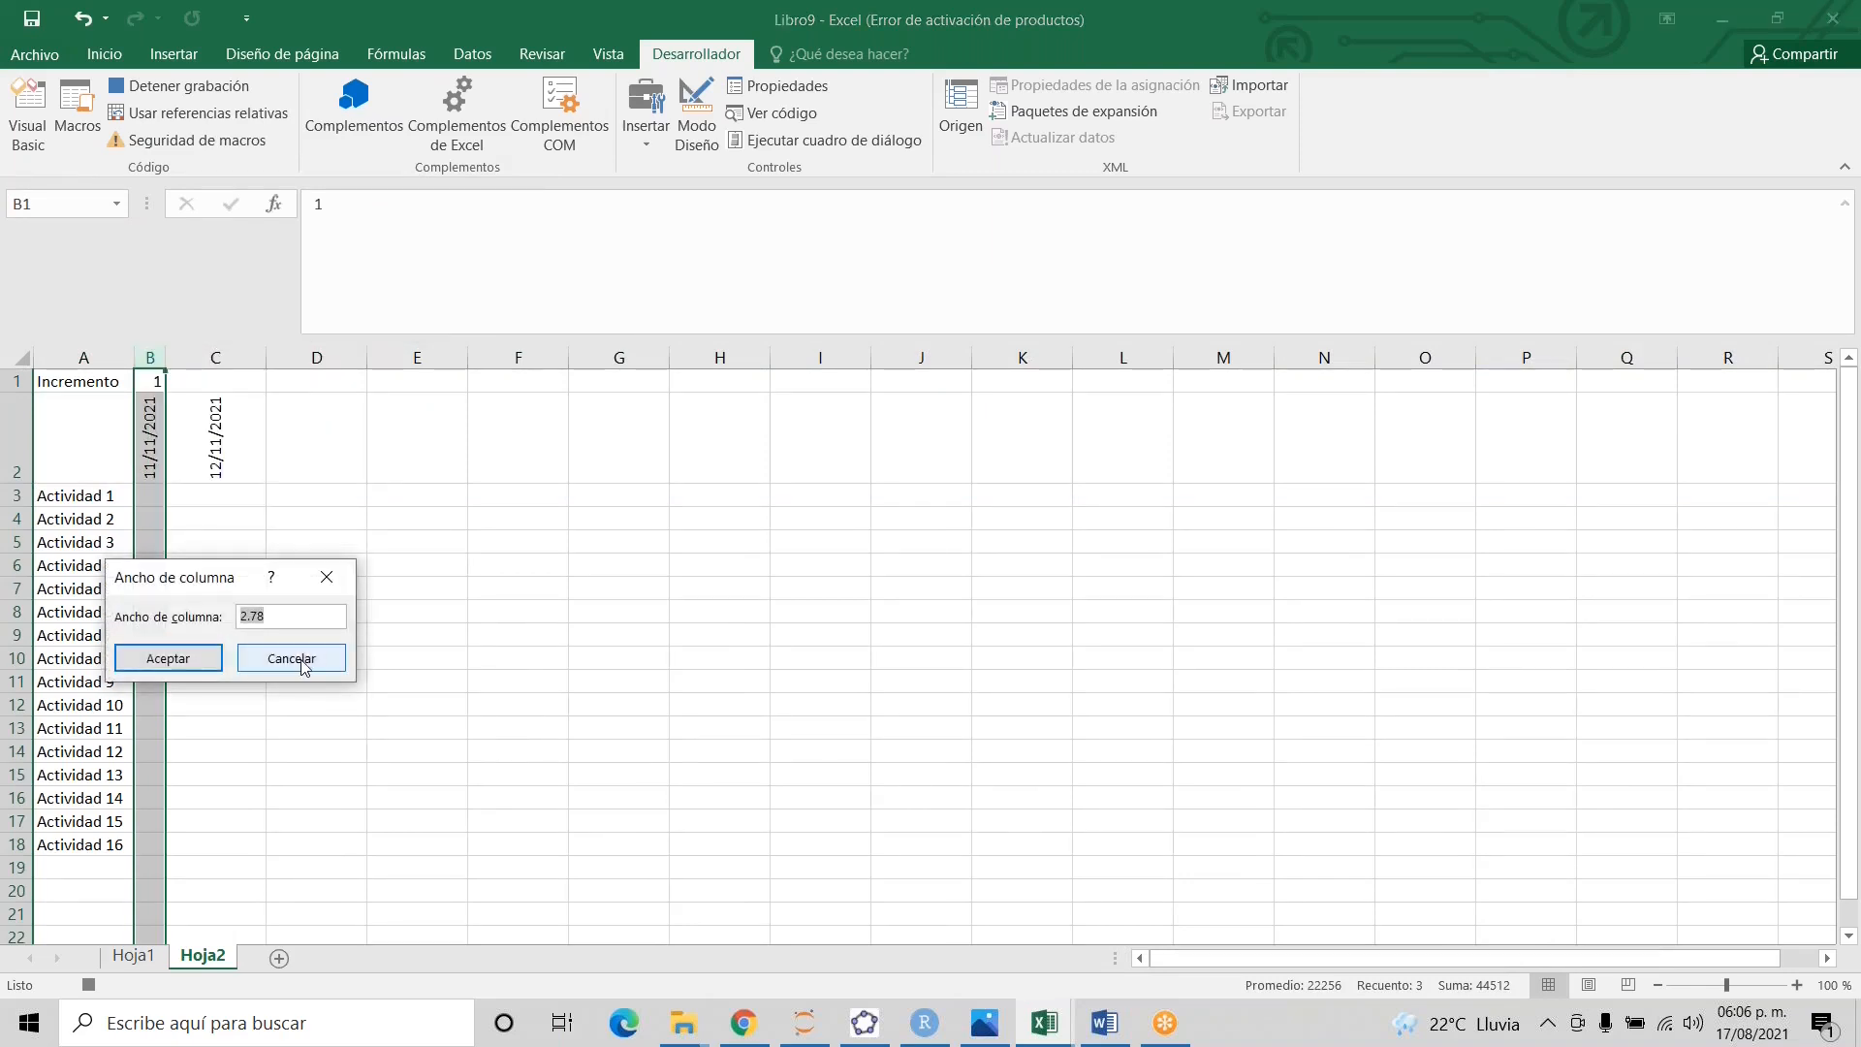
left_click(295, 660)
- Set the width of column C and every column after it in Hoja2 to 2.78
left_click(219, 359)
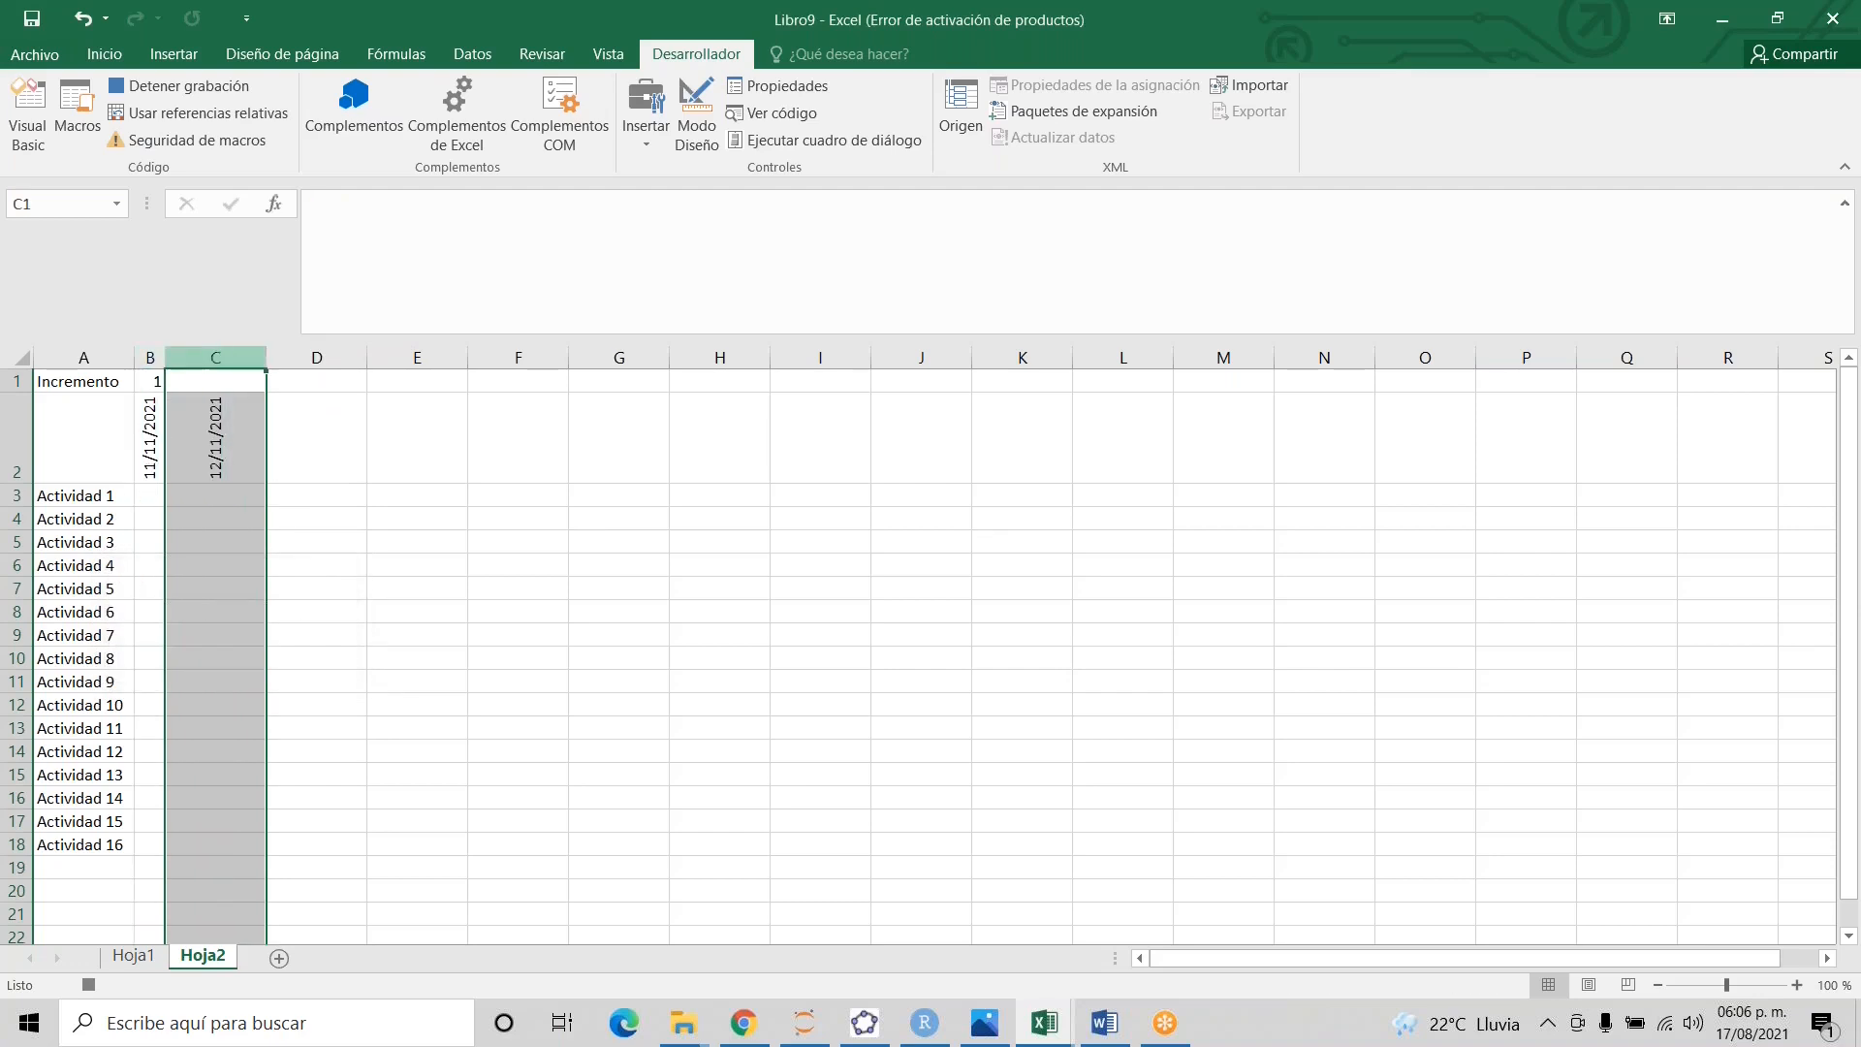
key("ctrl+shift+Right")
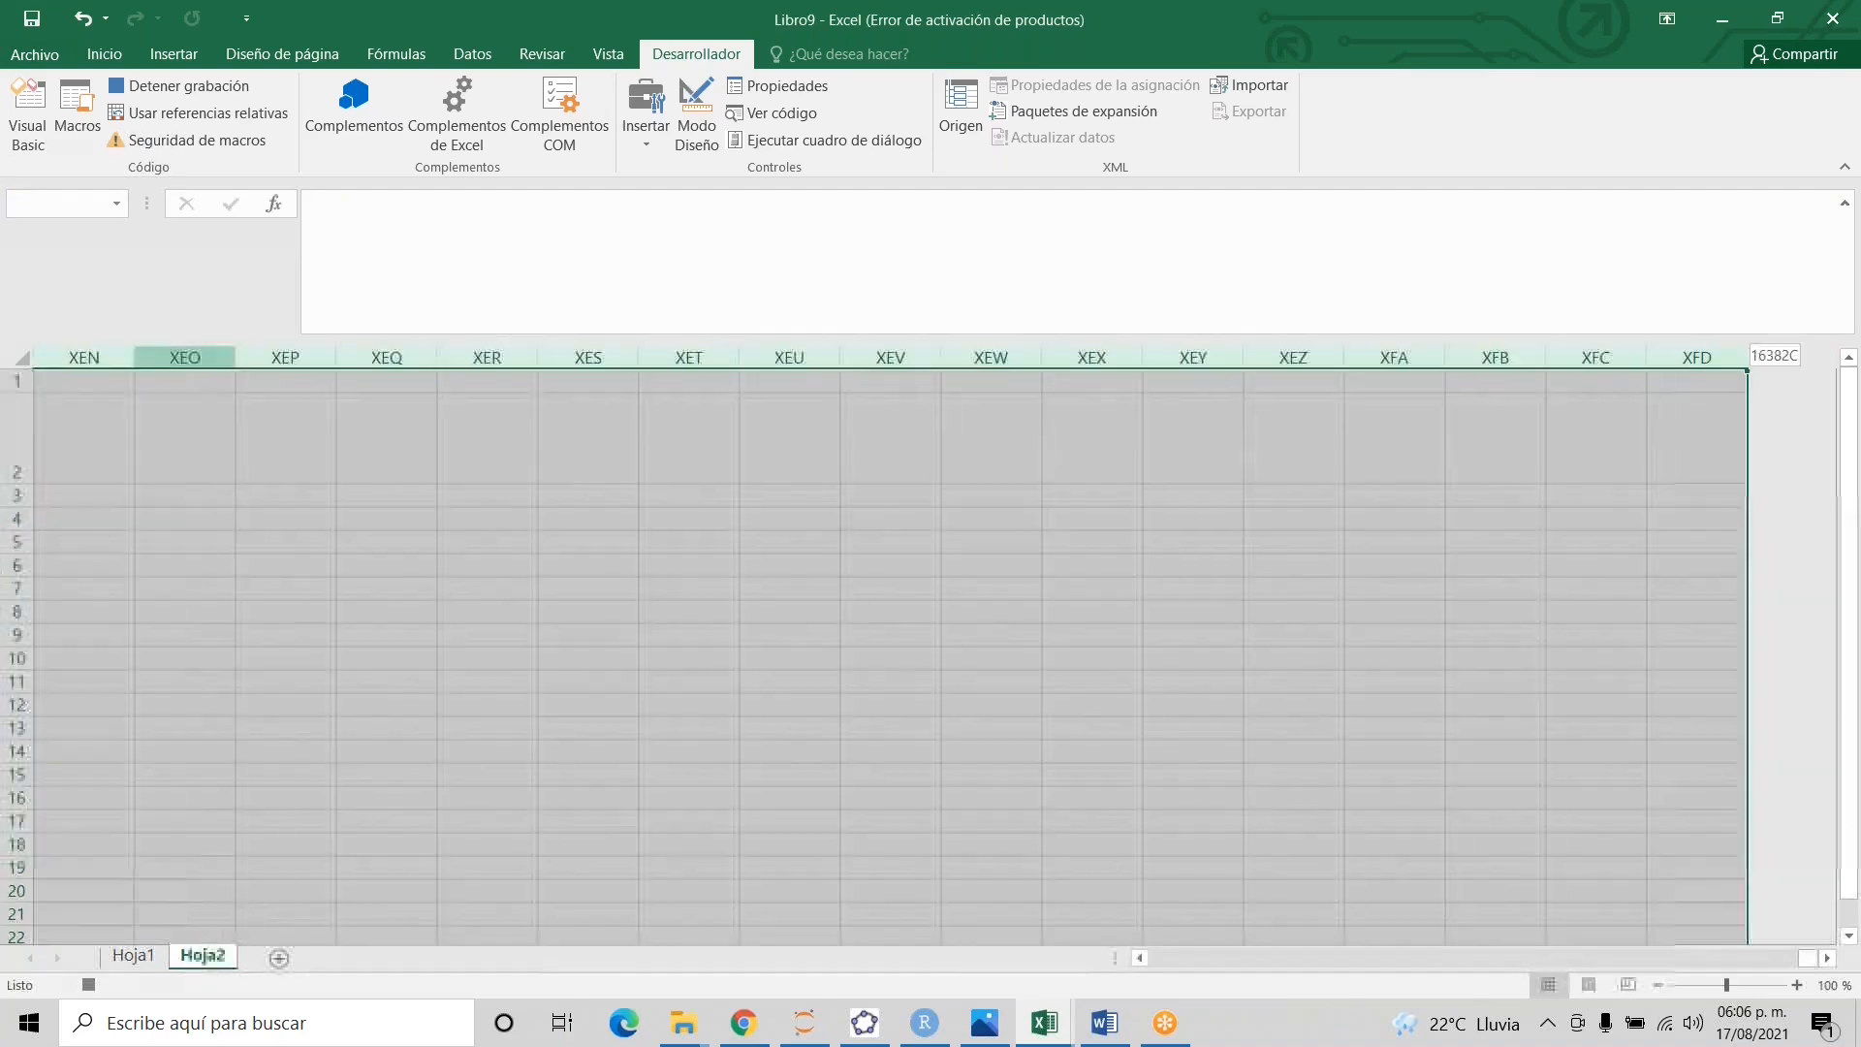
right_click(450, 352)
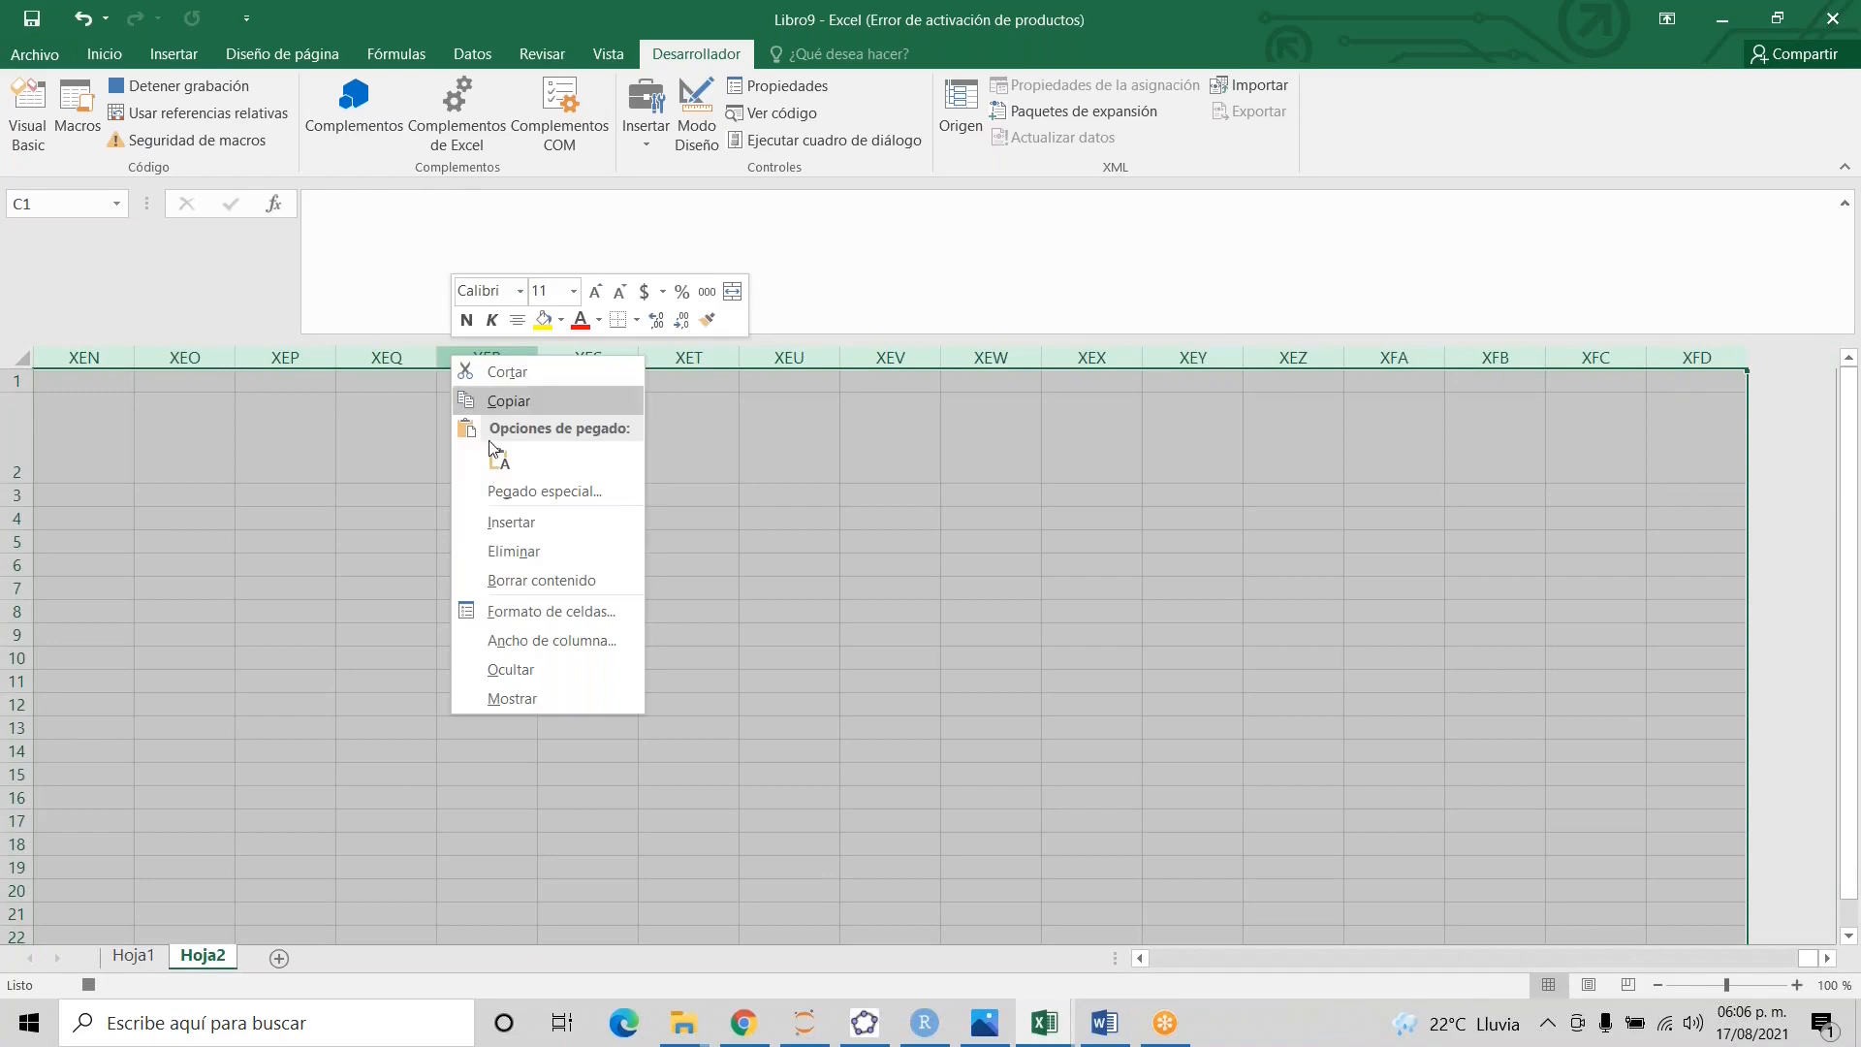
left_click(541, 640)
type("2.7")
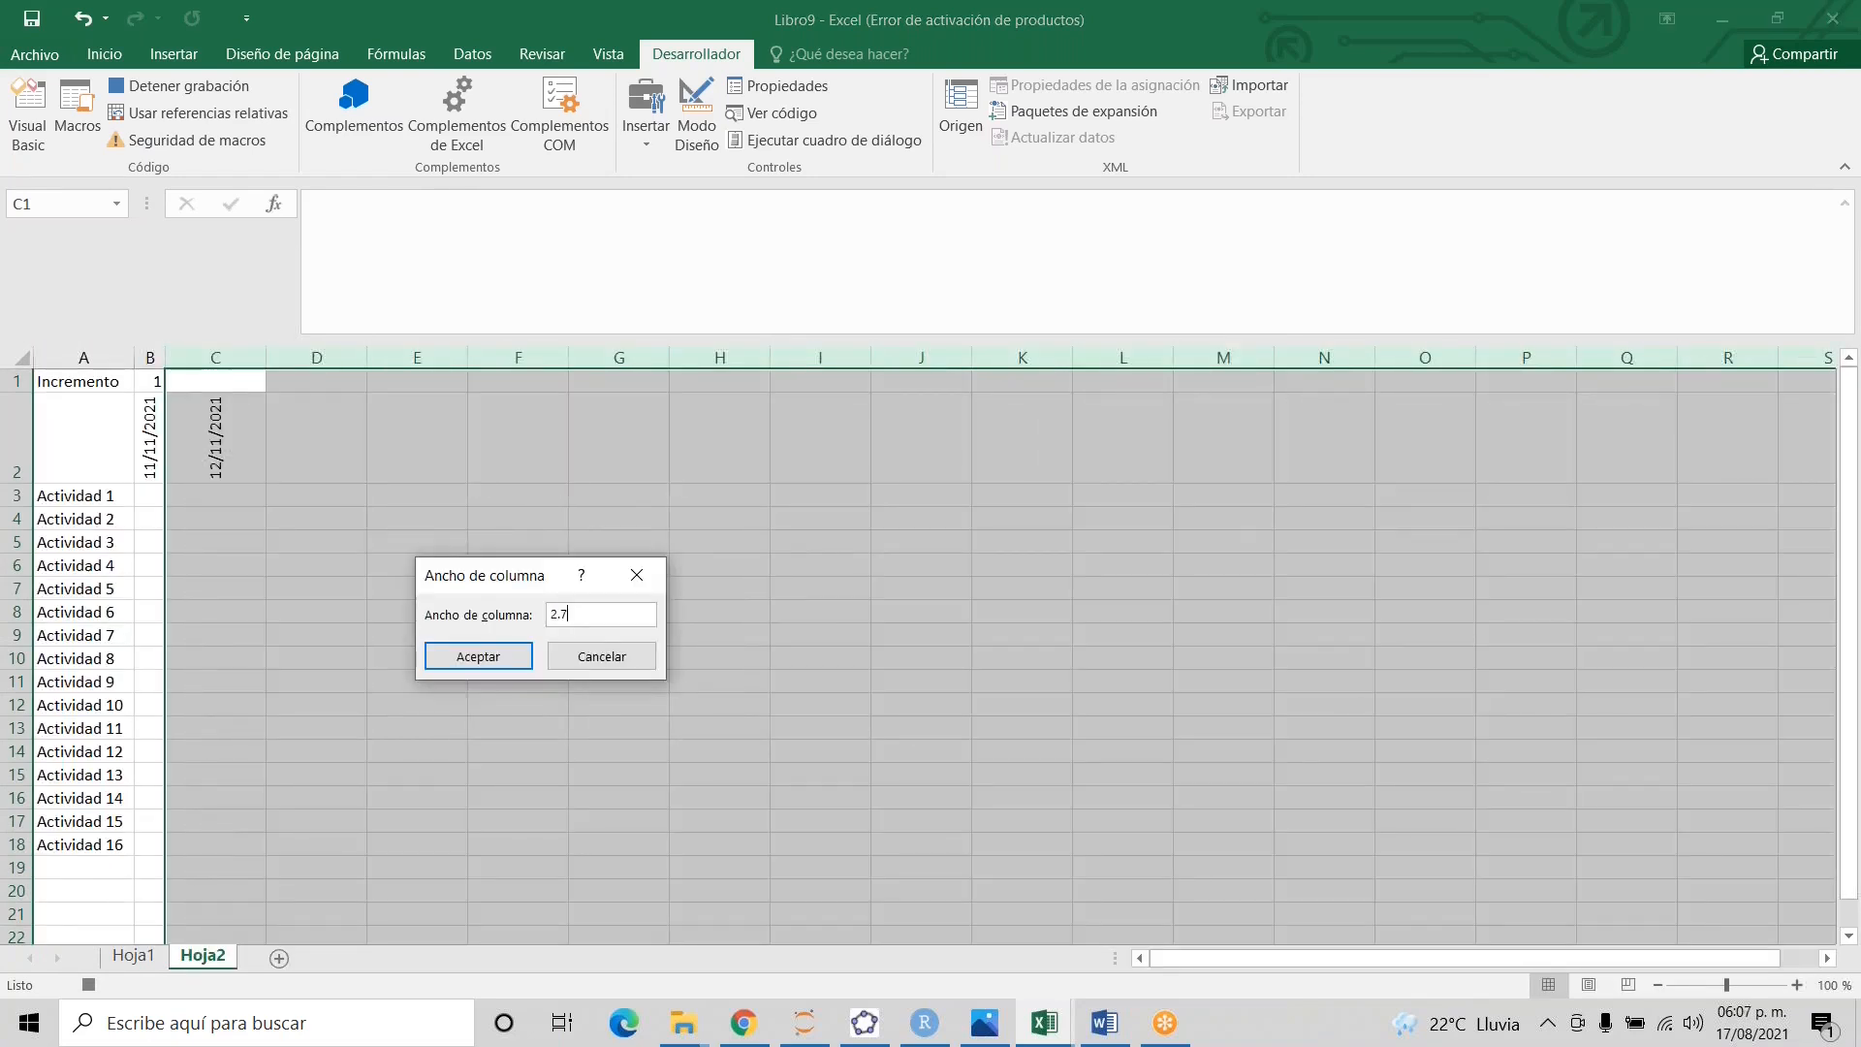
type("8")
left_click(477, 657)
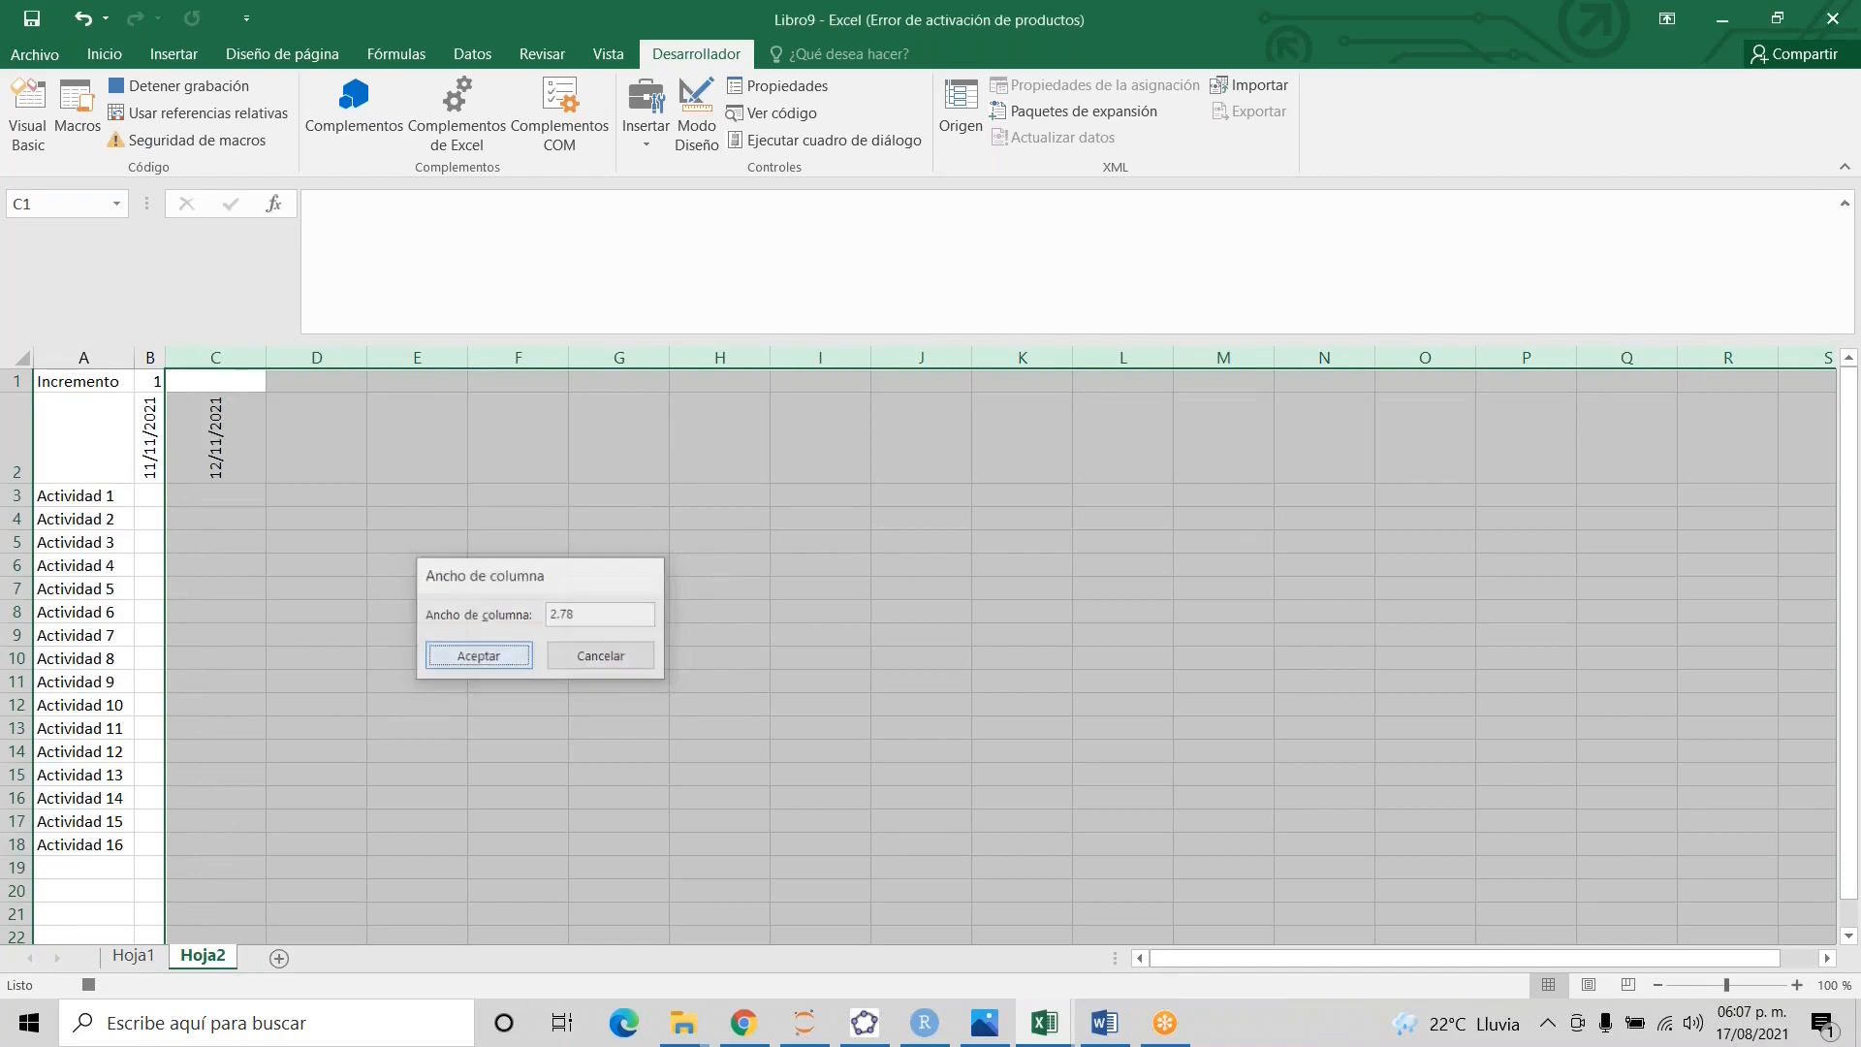
- Select B3 in Hoja2 and A1 in Hoja1, return to Hoja2 and stop recording the macro
left_click(155, 498)
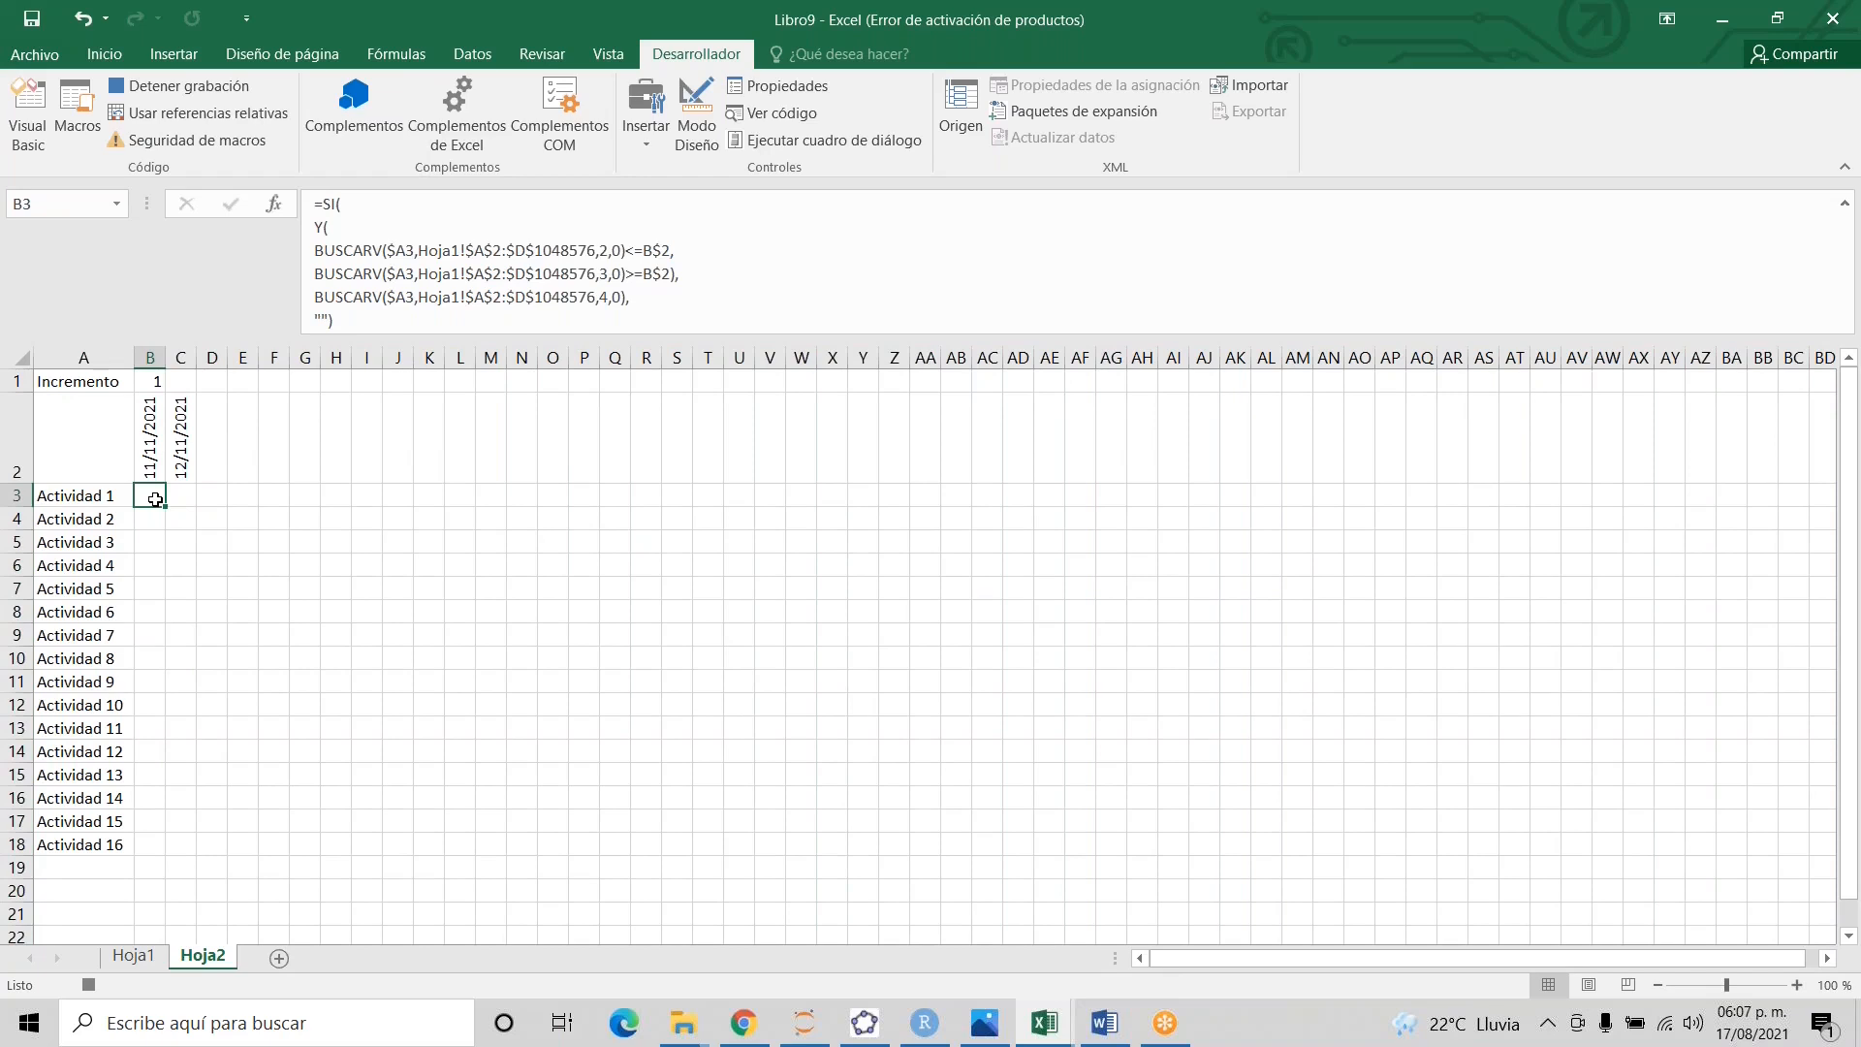
key("ctrl+Page_Up")
key("ctrl+Home")
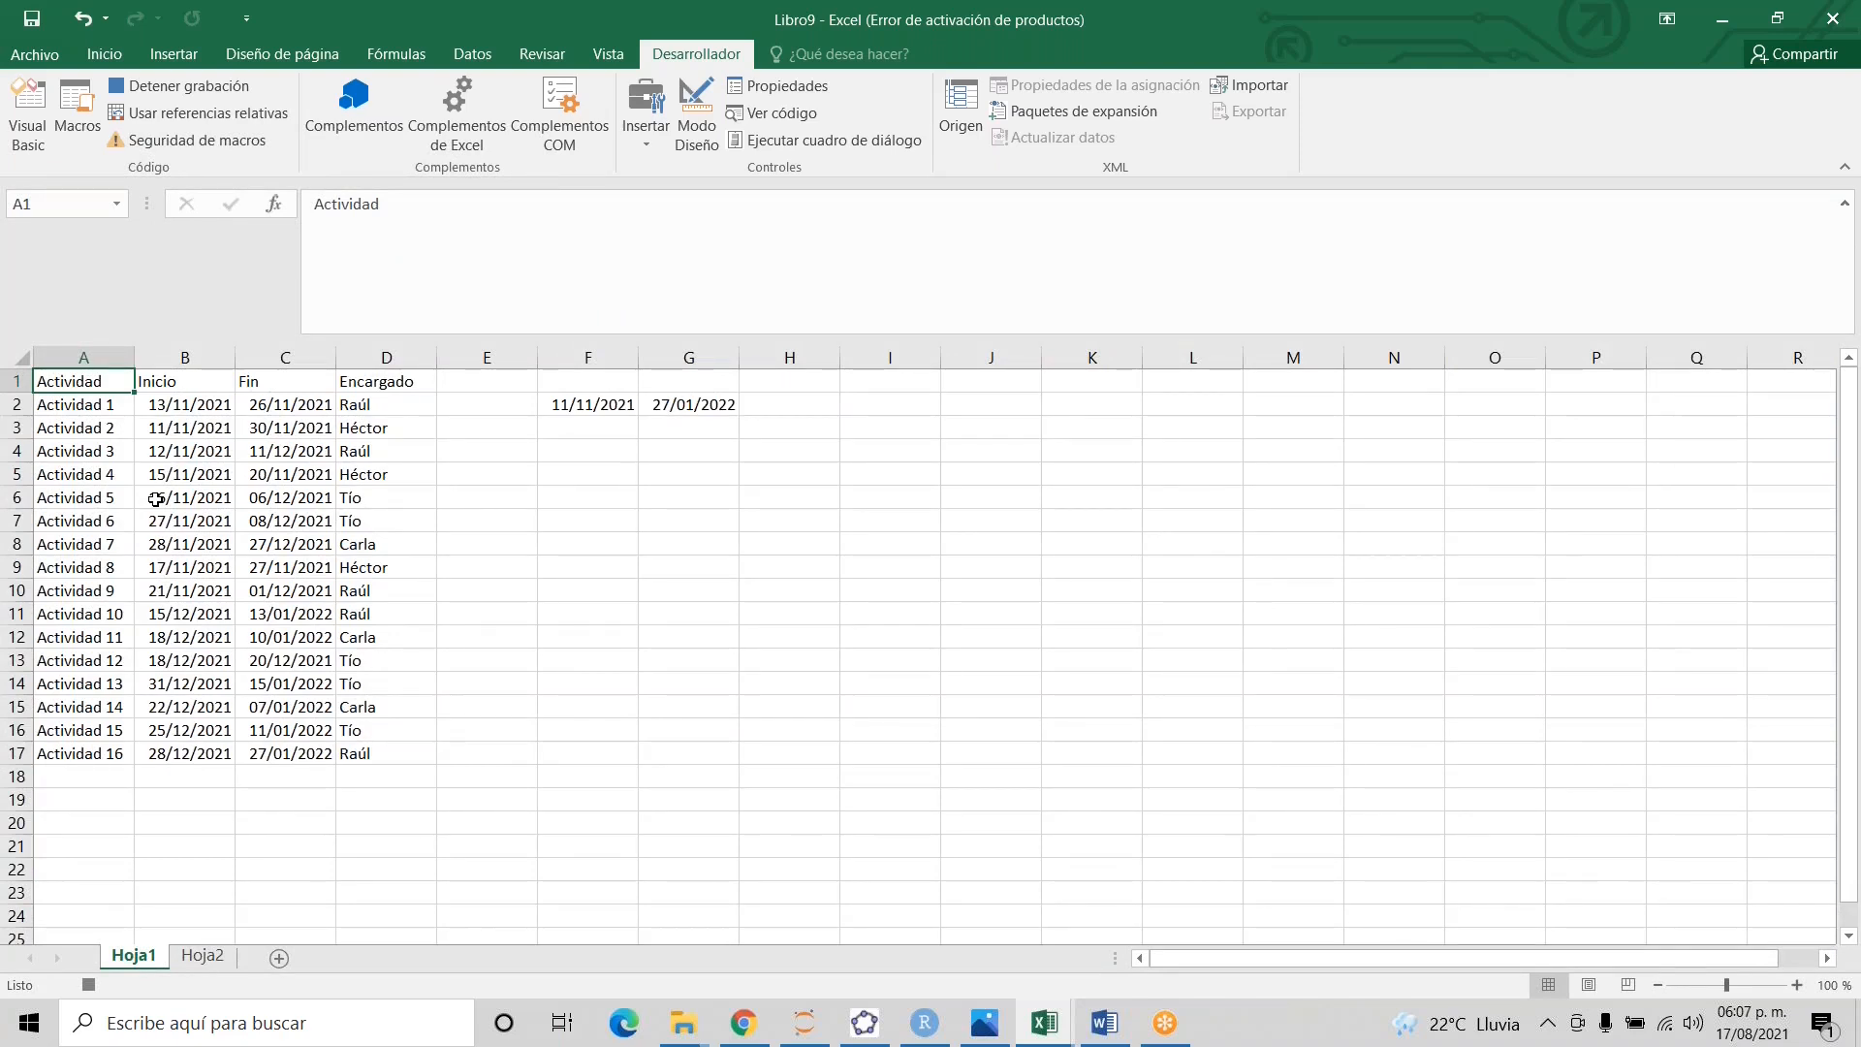
key("ctrl+Page_Down")
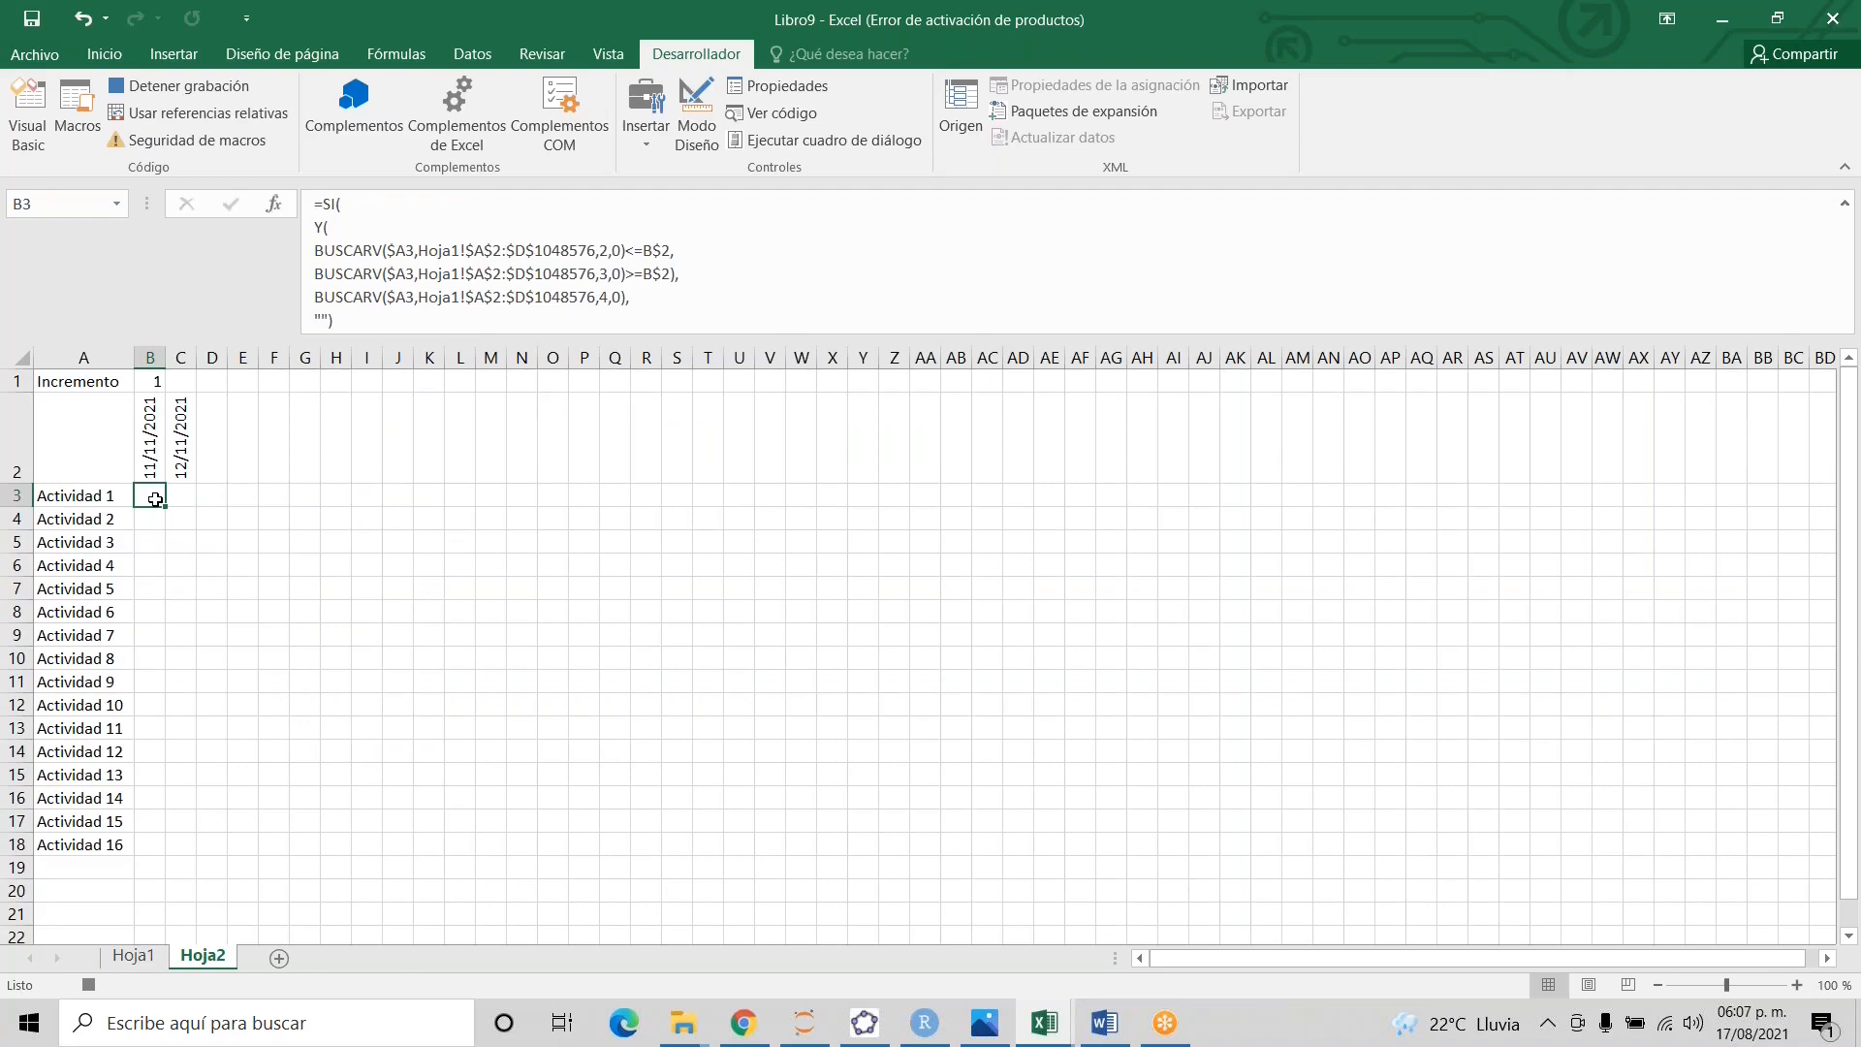
left_click(163, 83)
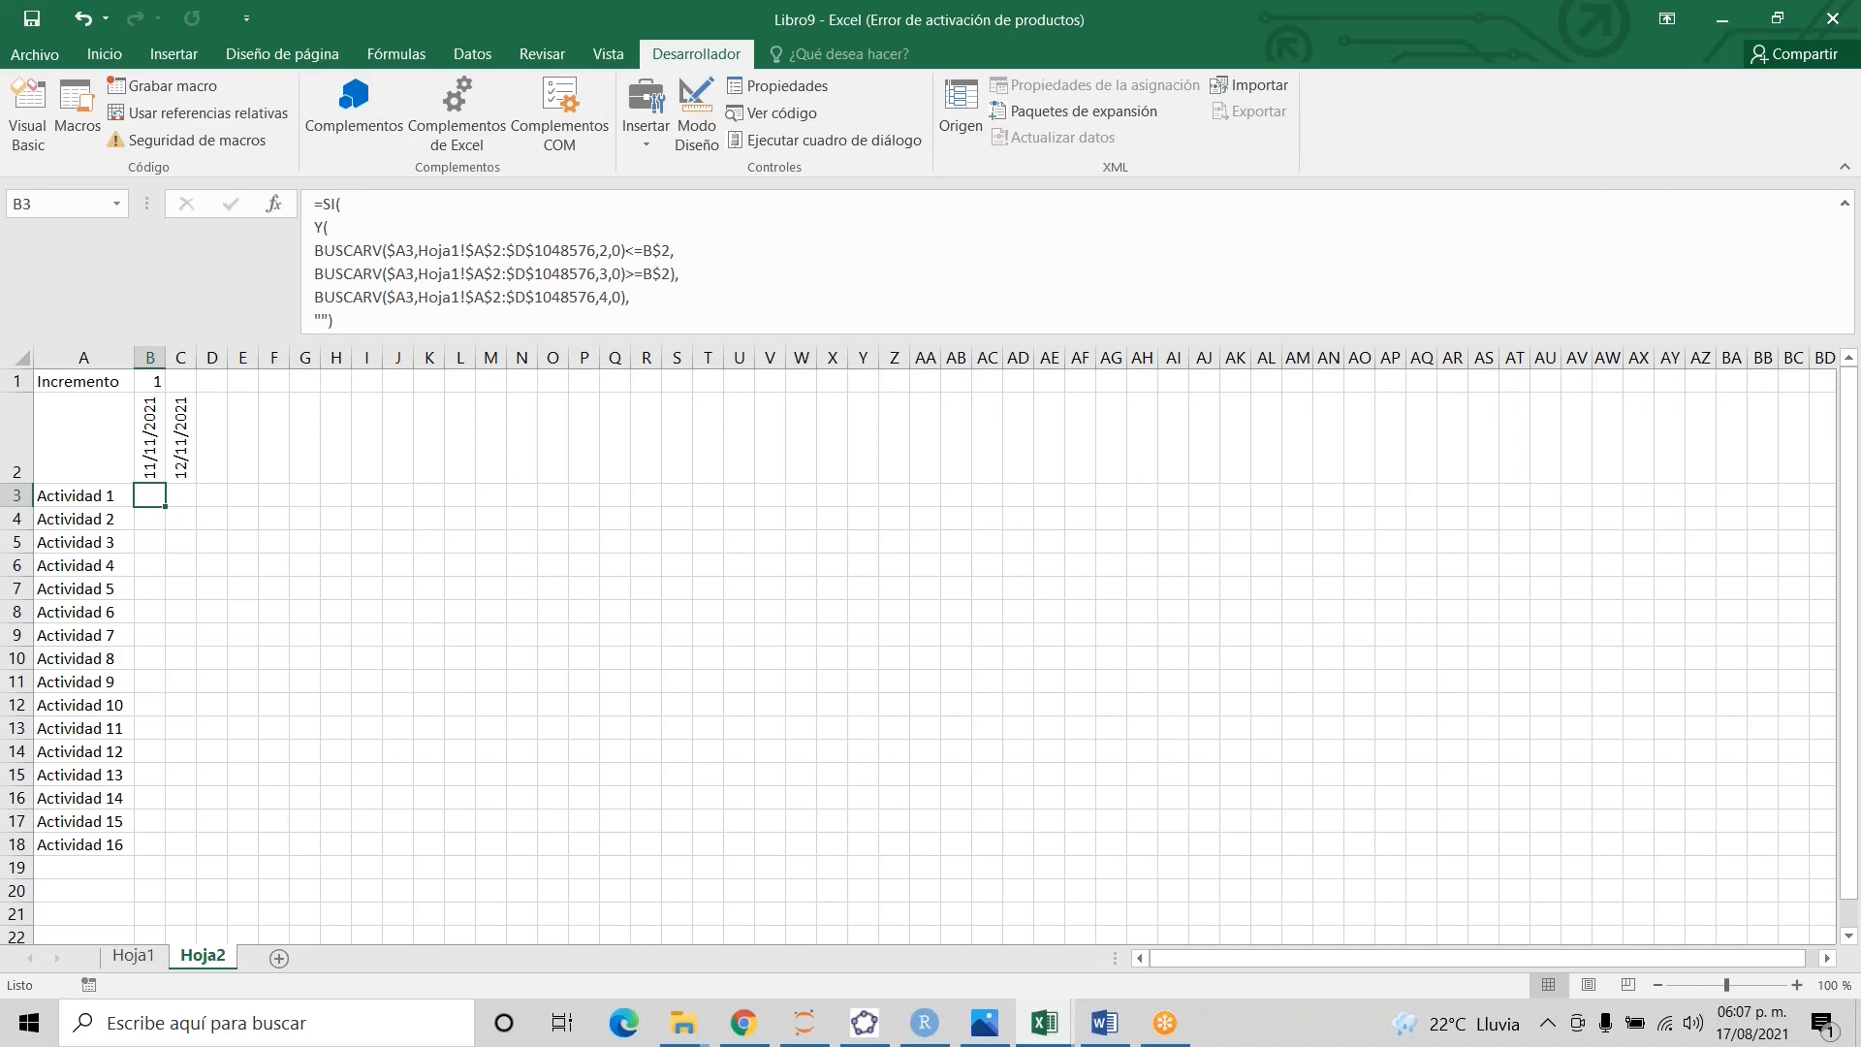
- Delete the Hoja2 sheet and clear the two date formulas in F2:G2 of Hoja1
right_click(201, 960)
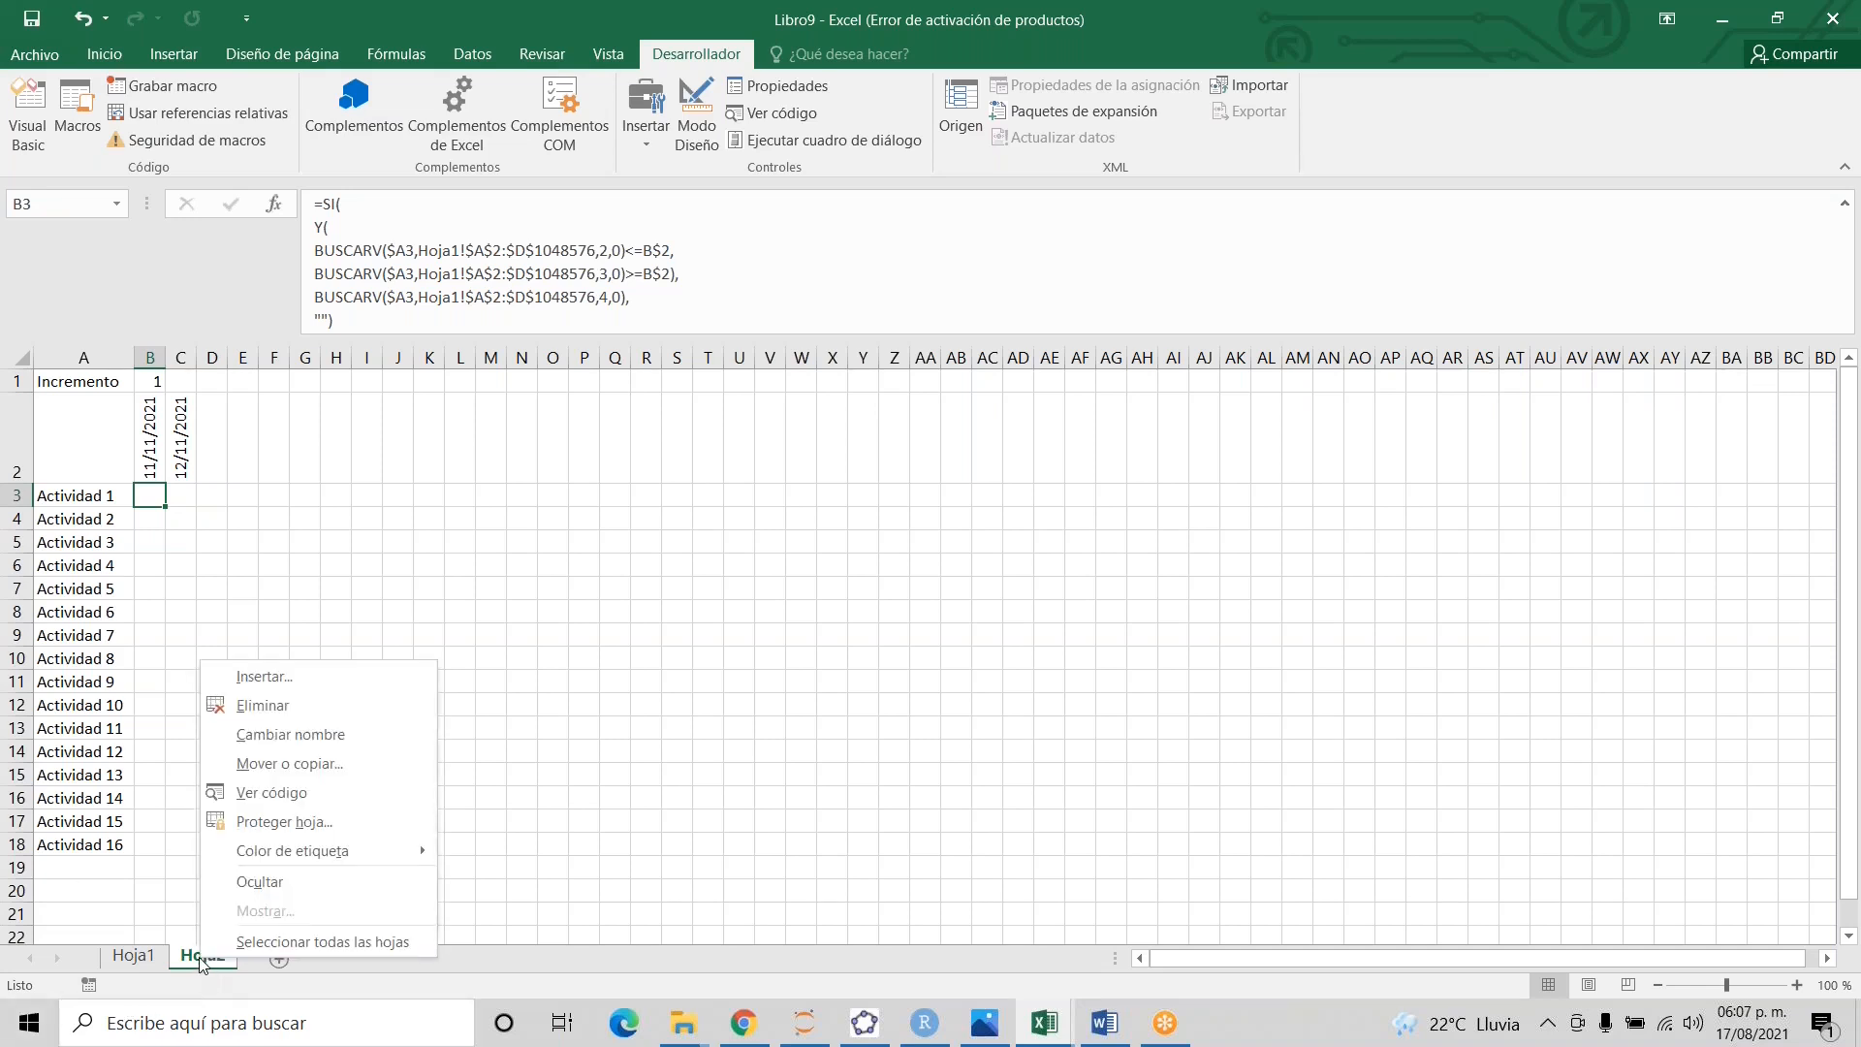
left_click(266, 716)
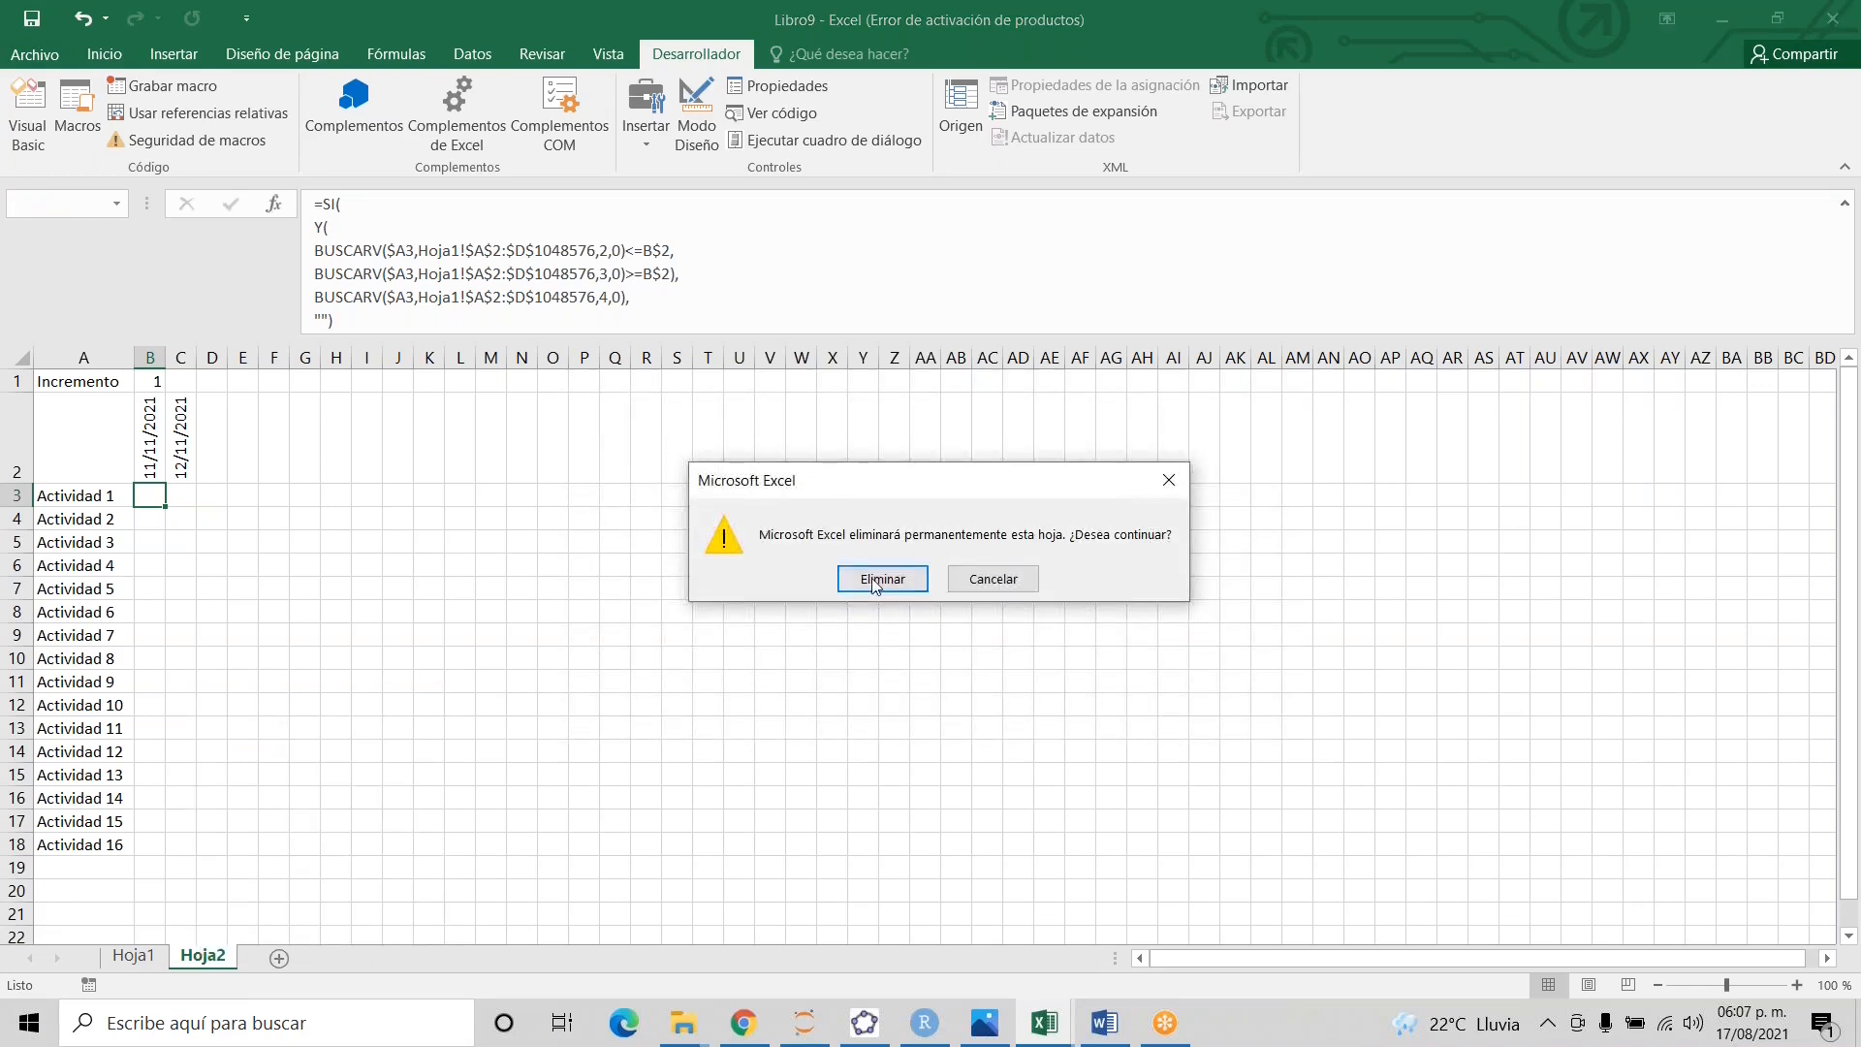
left_click(874, 585)
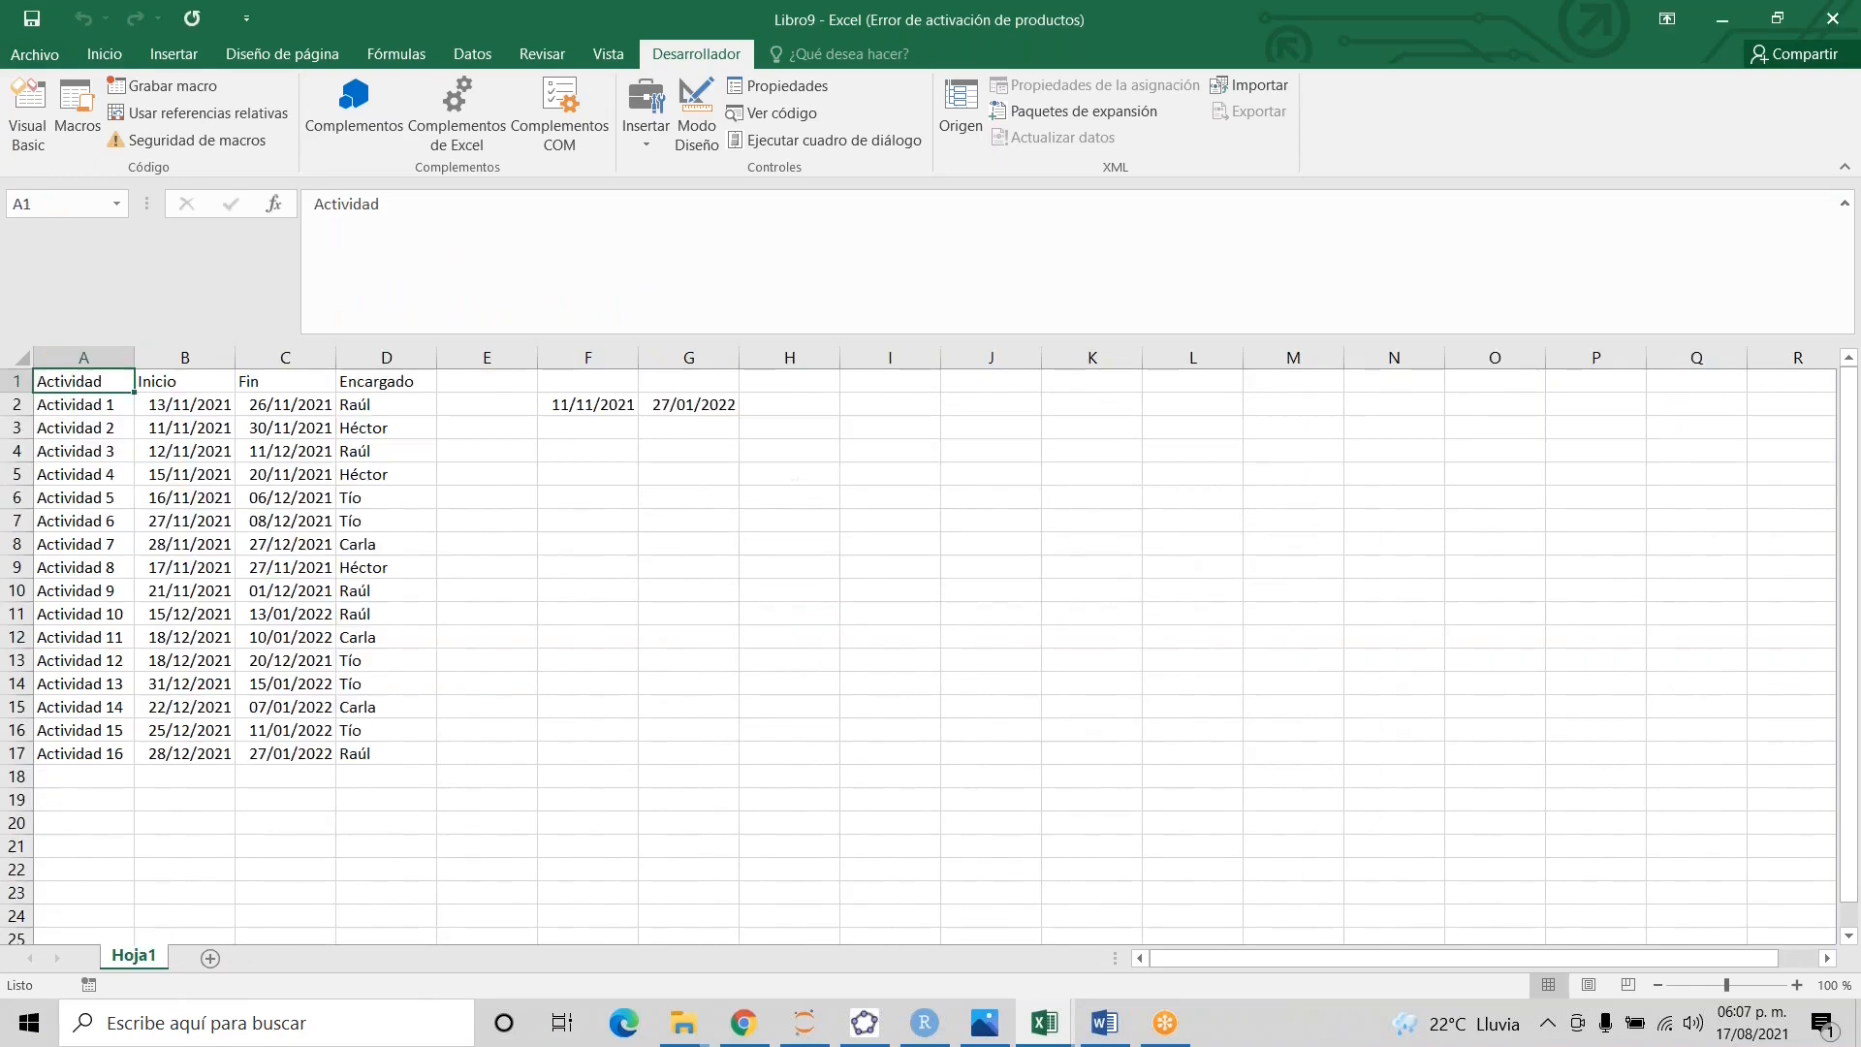
left_click(571, 405)
key("shift+Right")
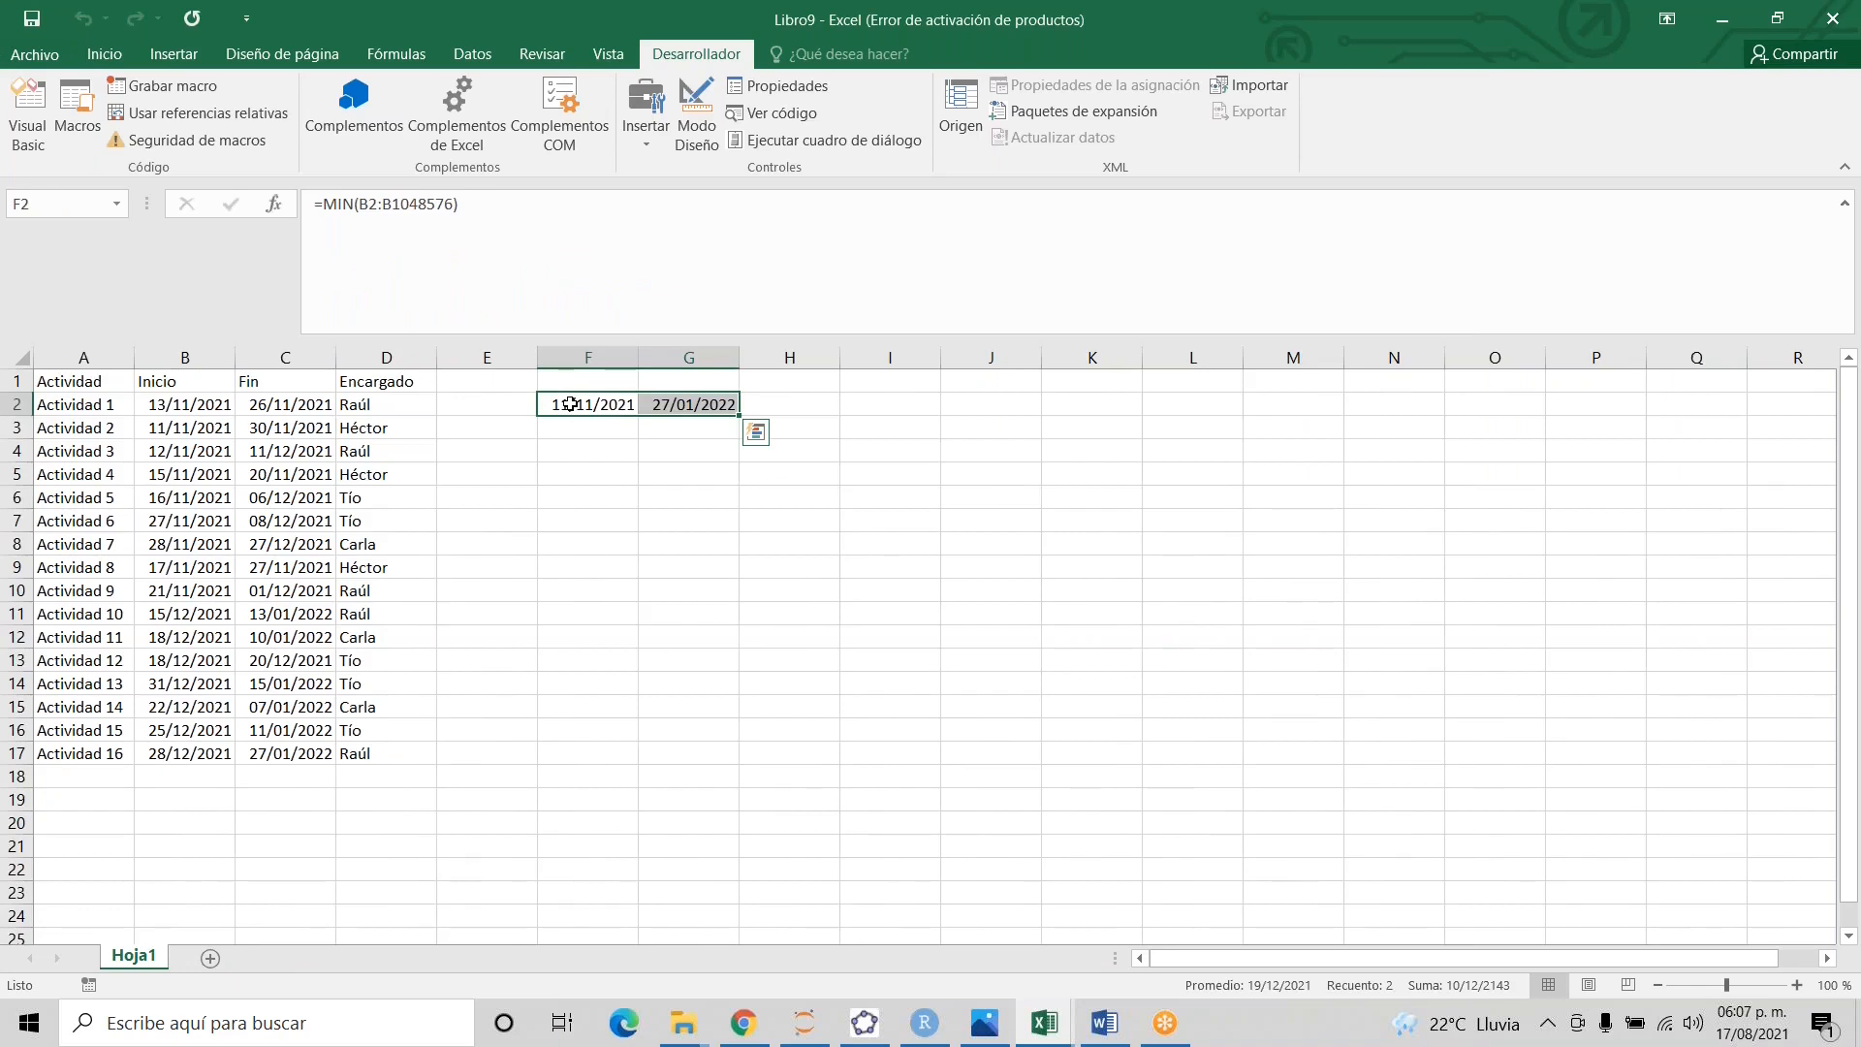
key("Delete")
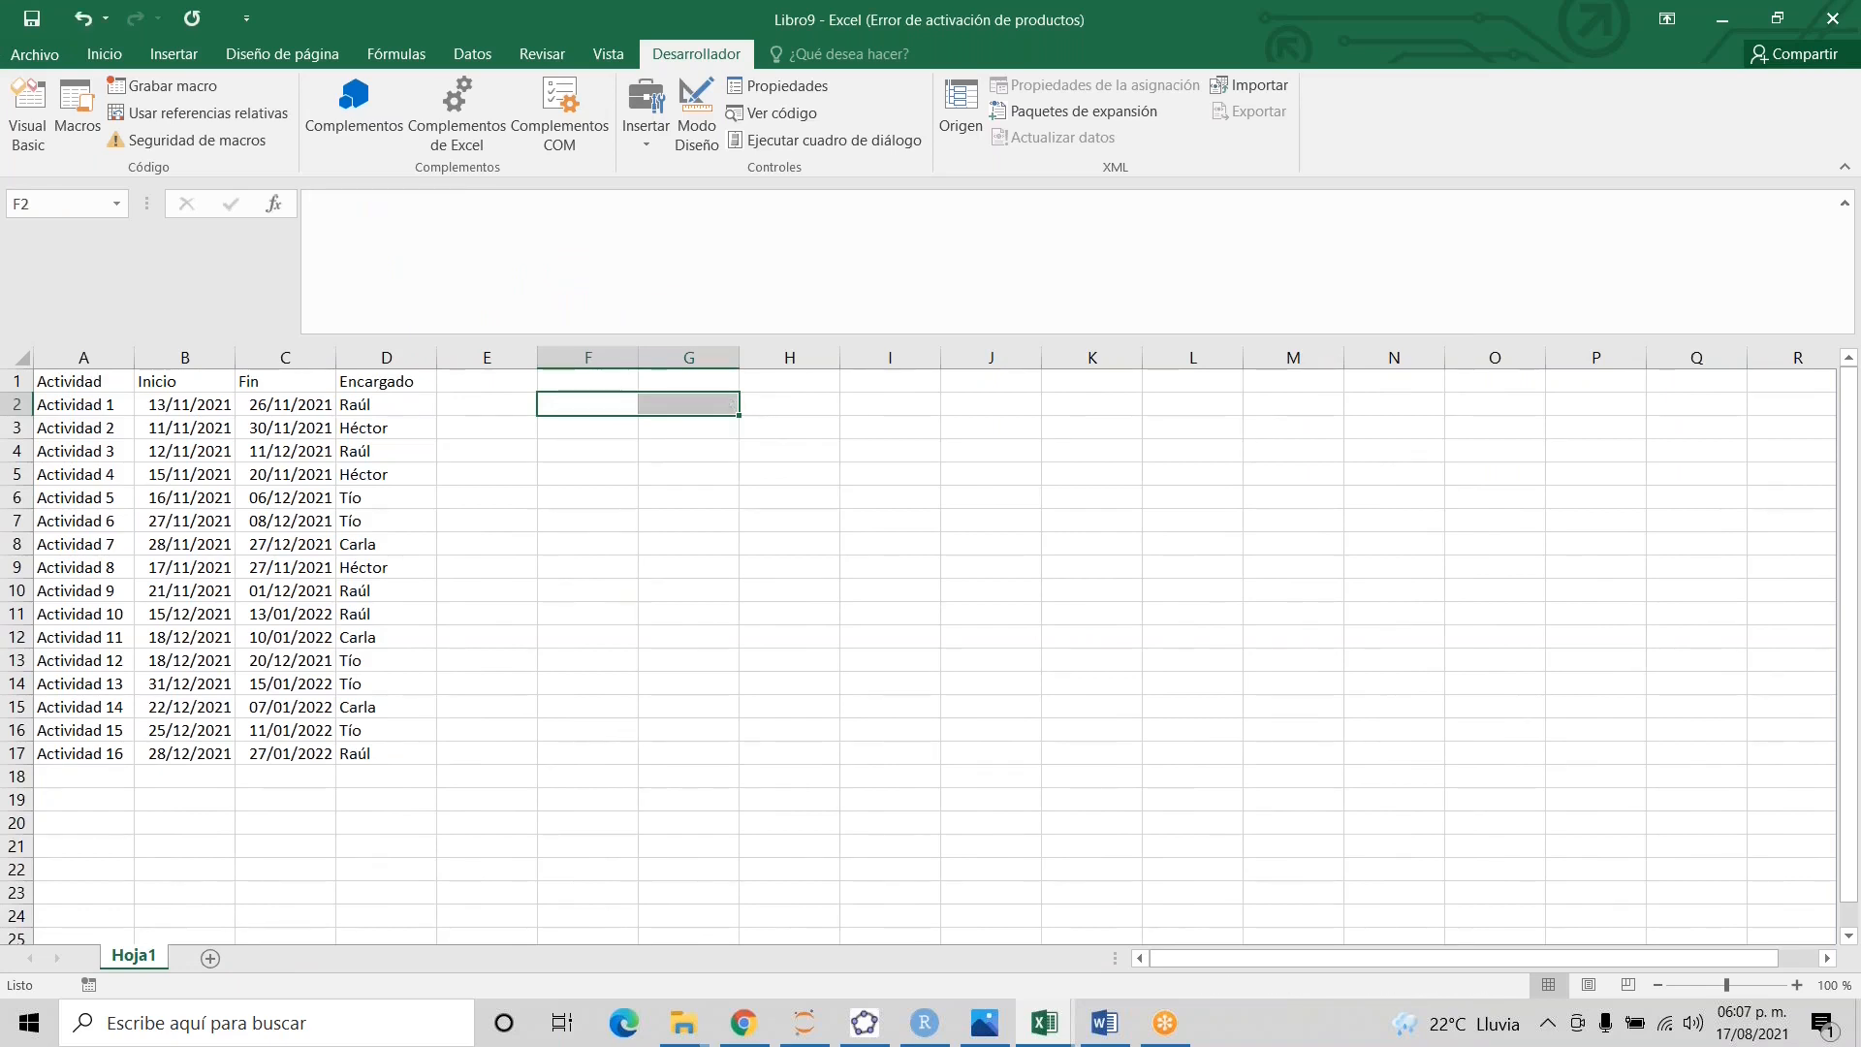
left_click(577, 492)
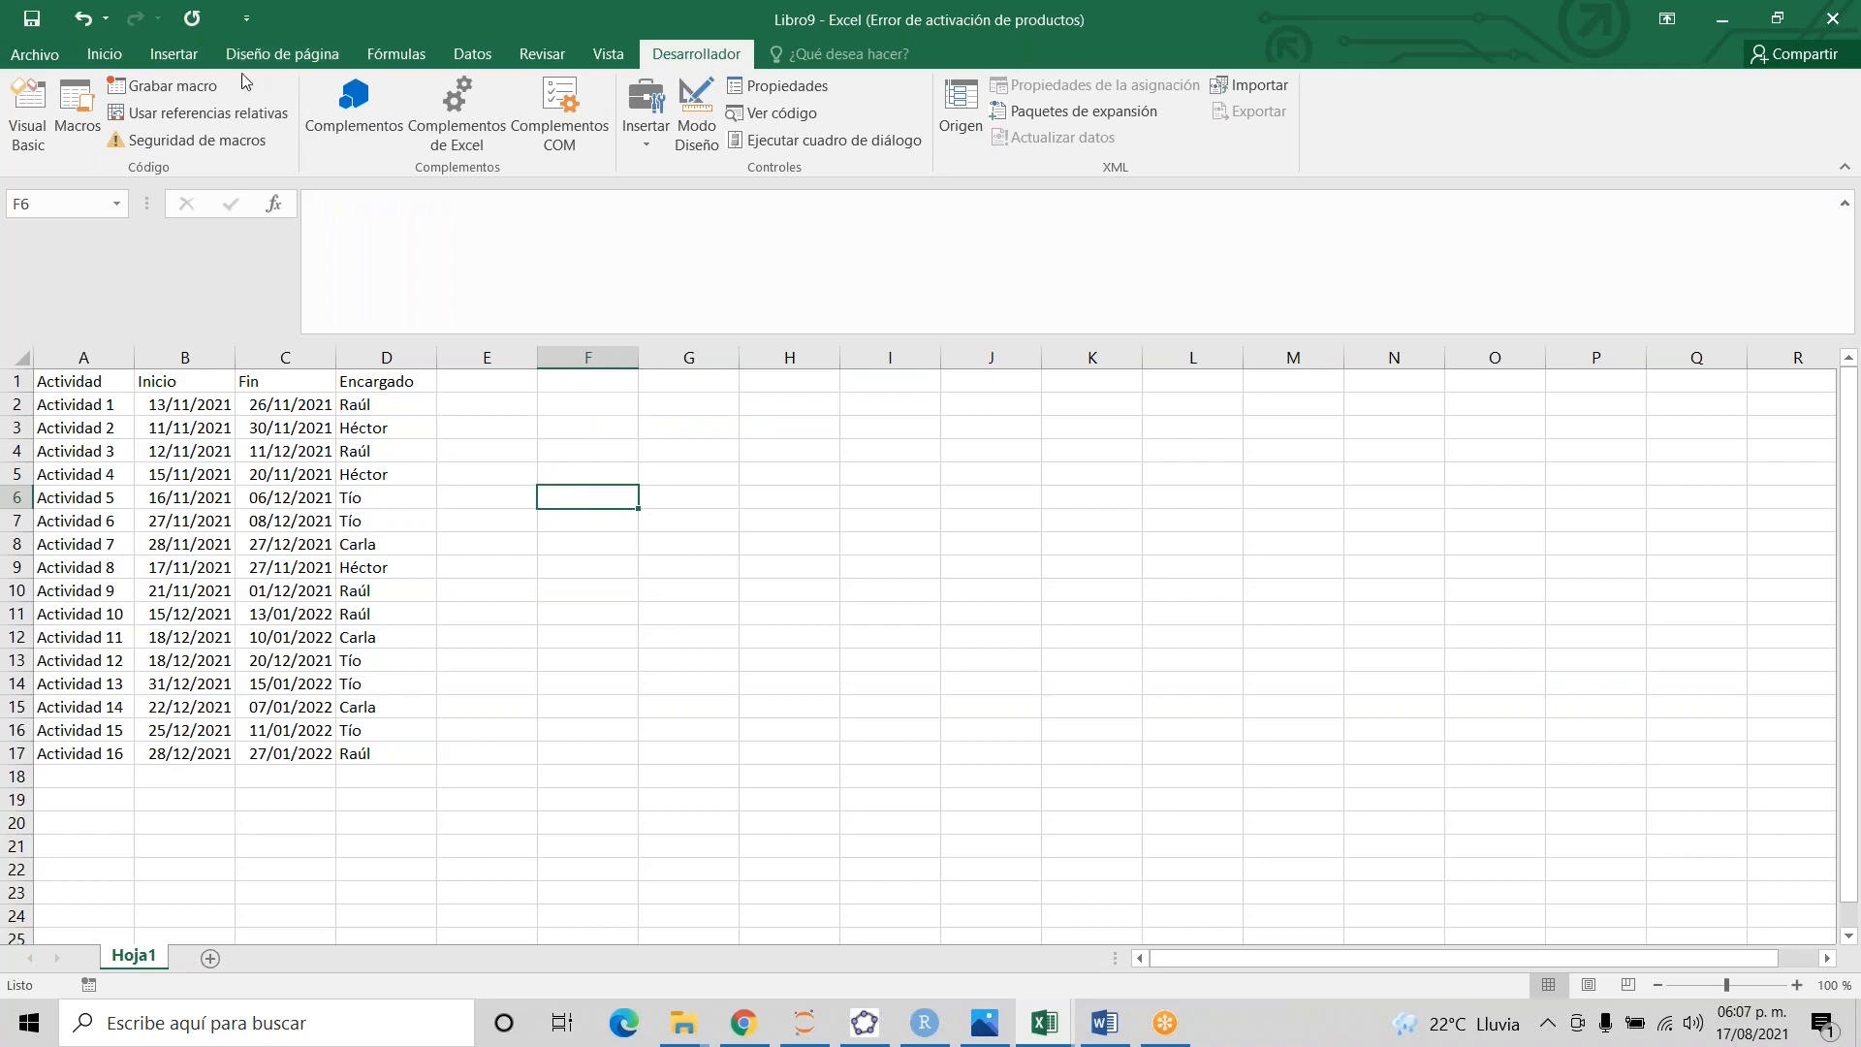
- Run the constructor macro and review the rebuilt chart sheet and the dates it writes in Hoja1
left_click(65, 115)
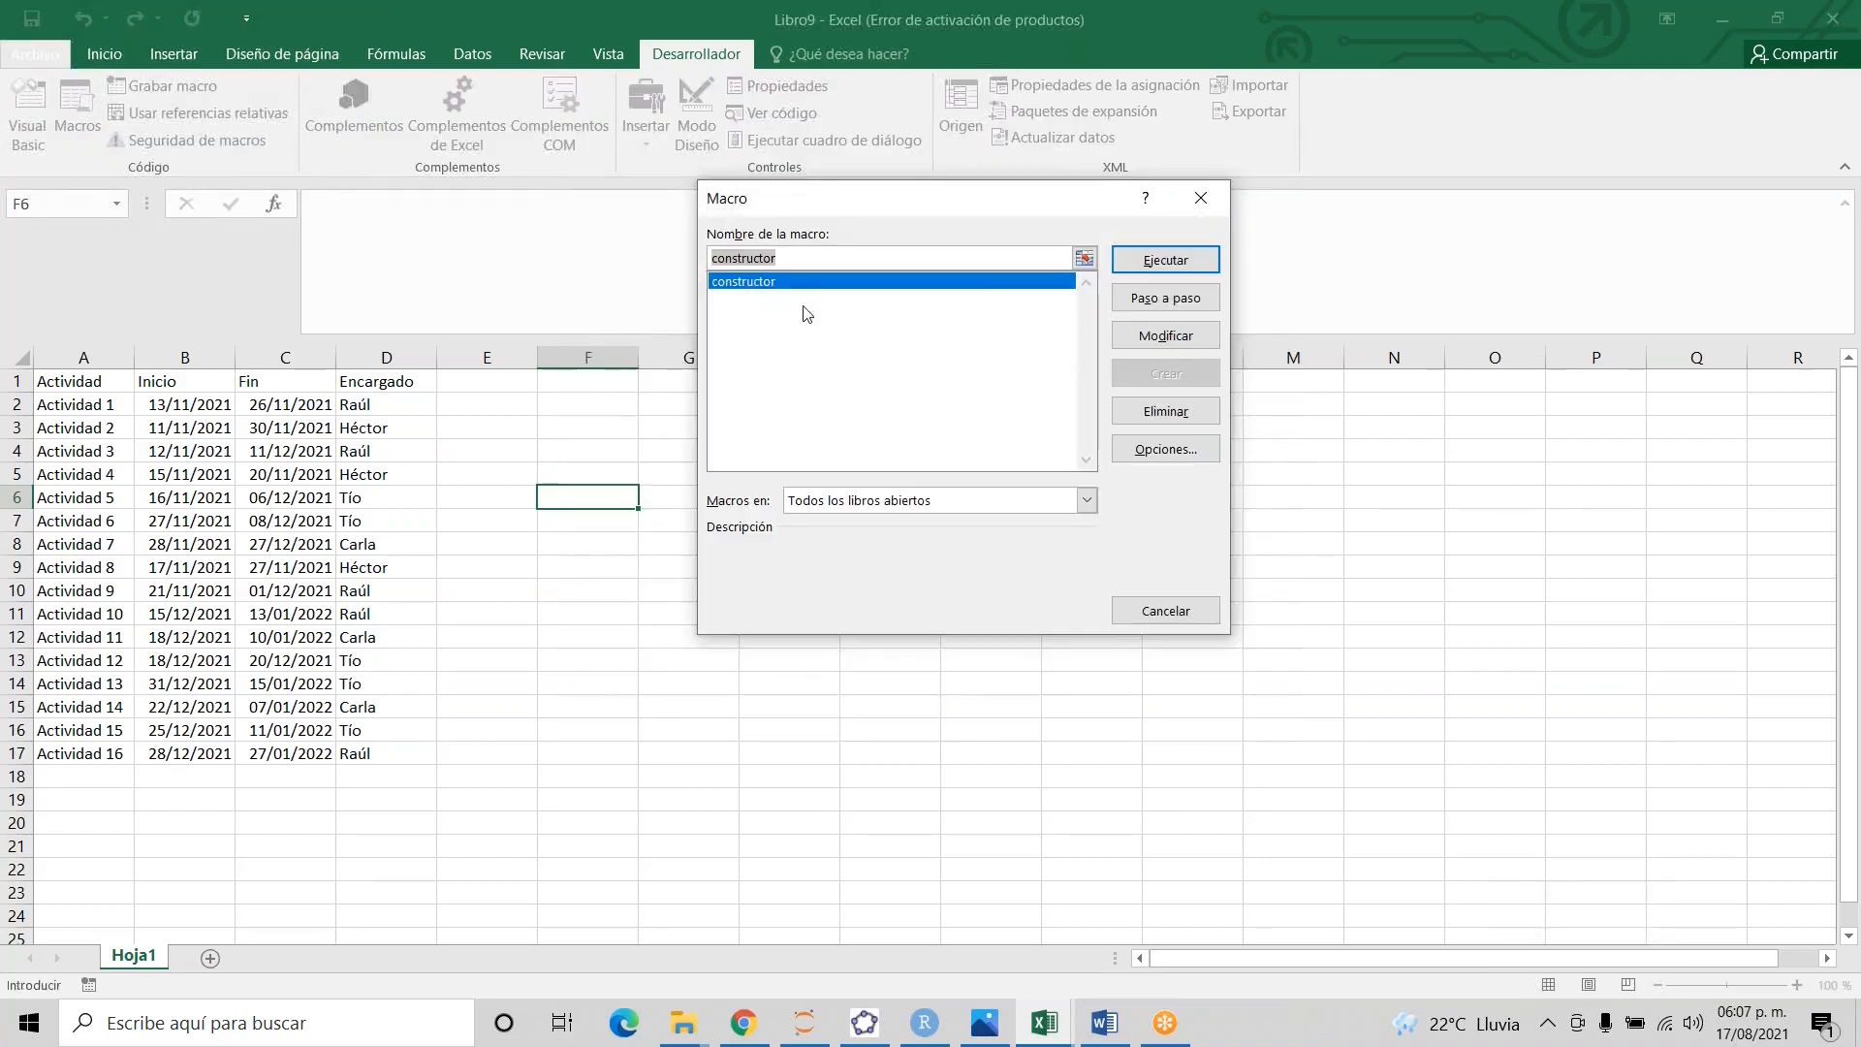
left_click(1165, 260)
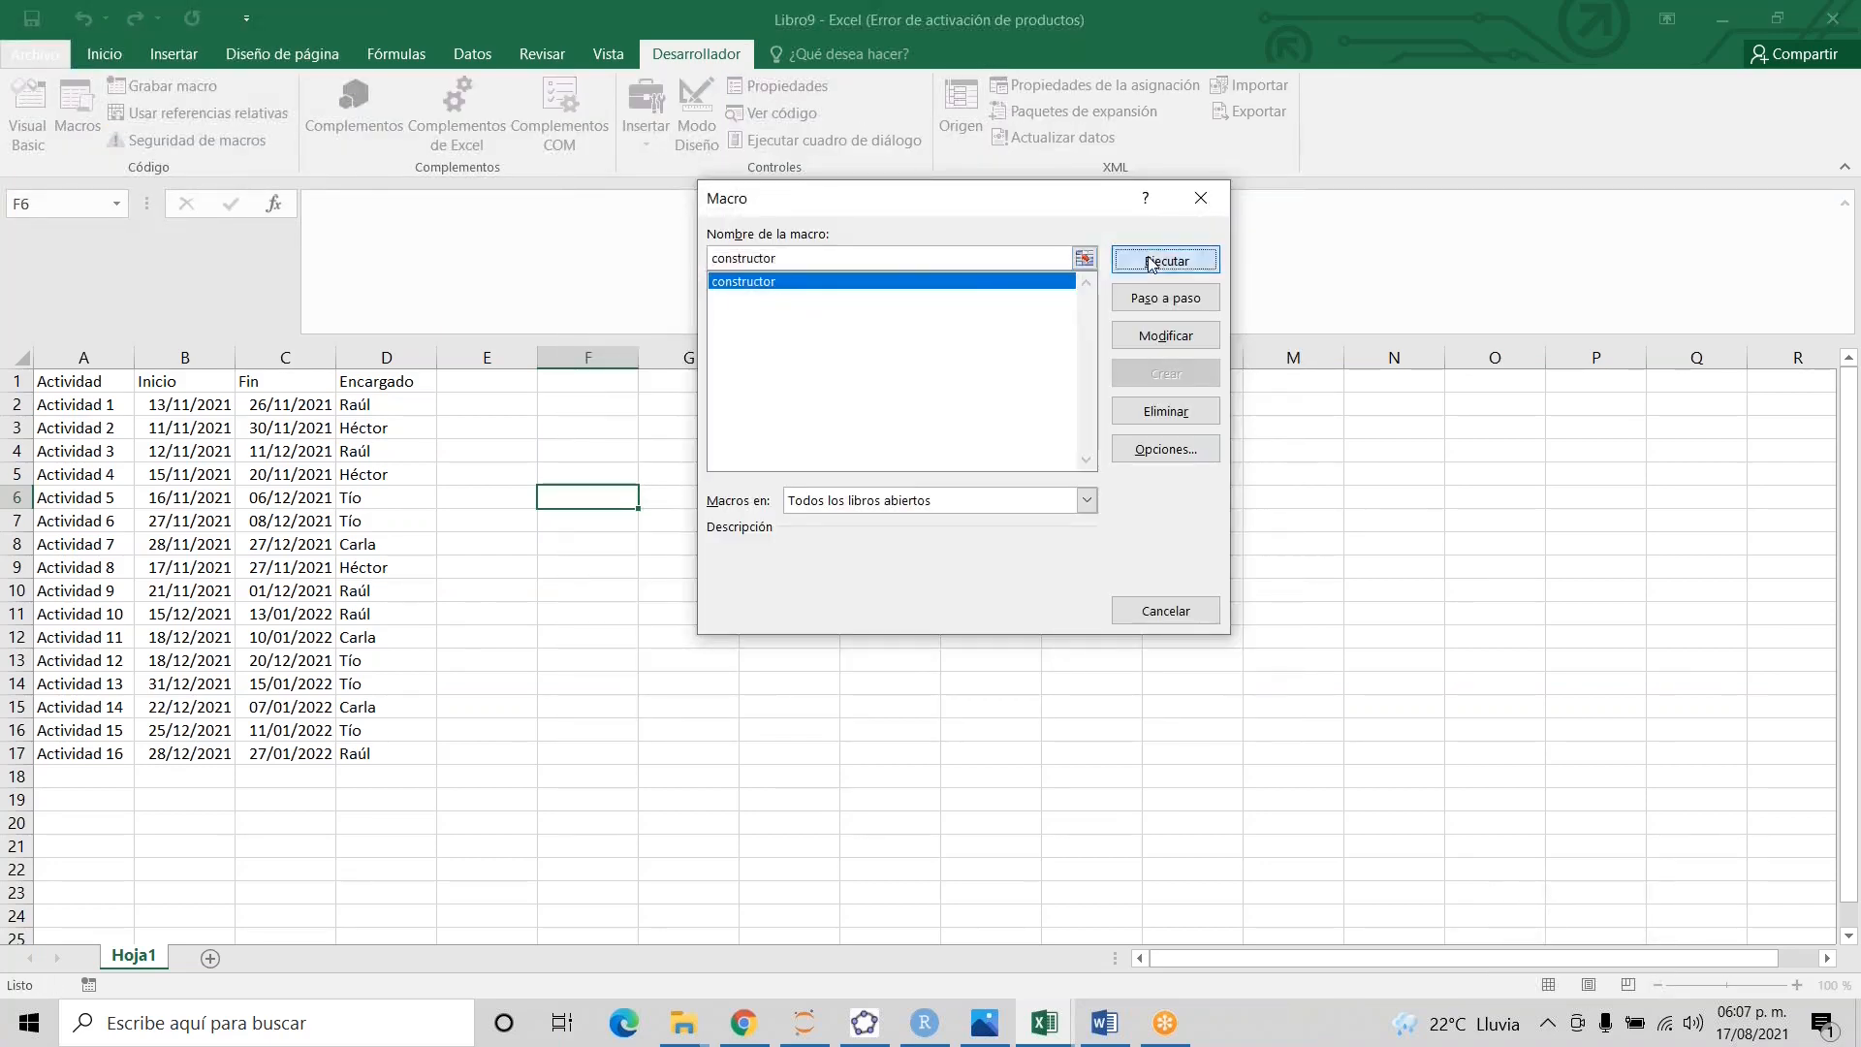
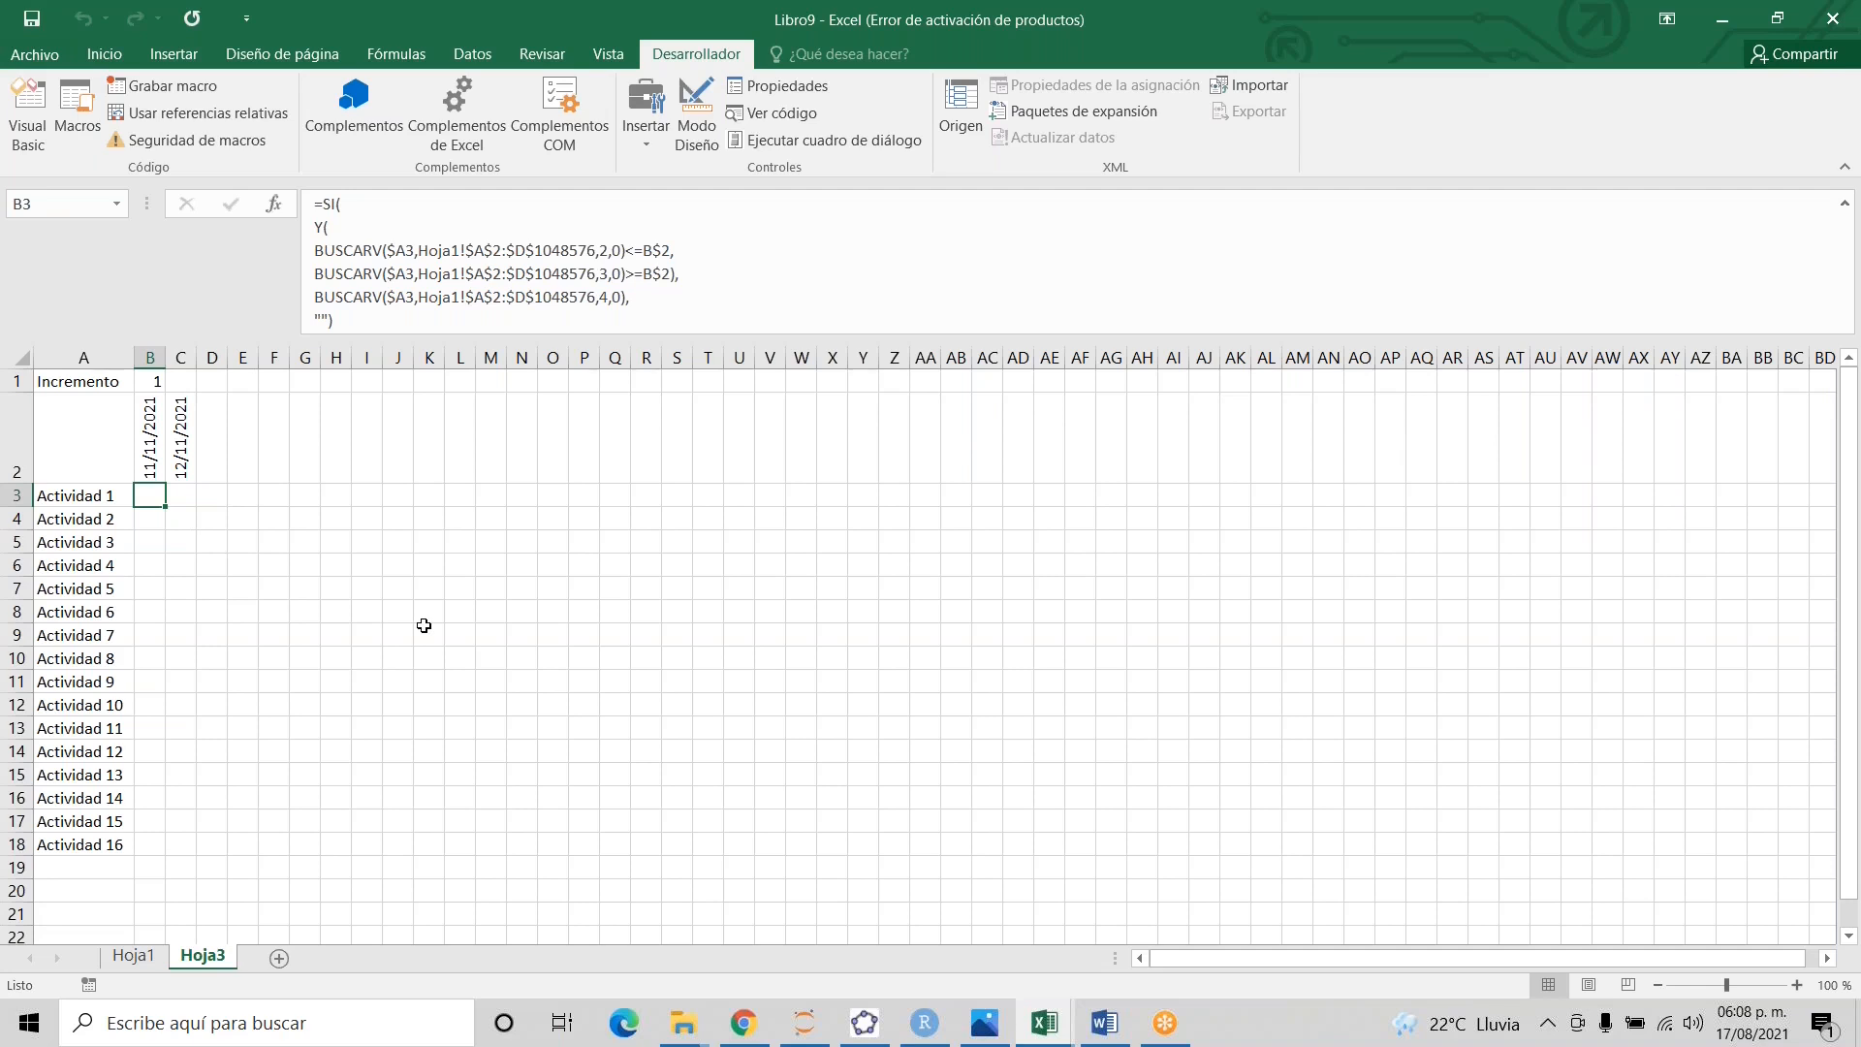
key("ctrl+Page_Up")
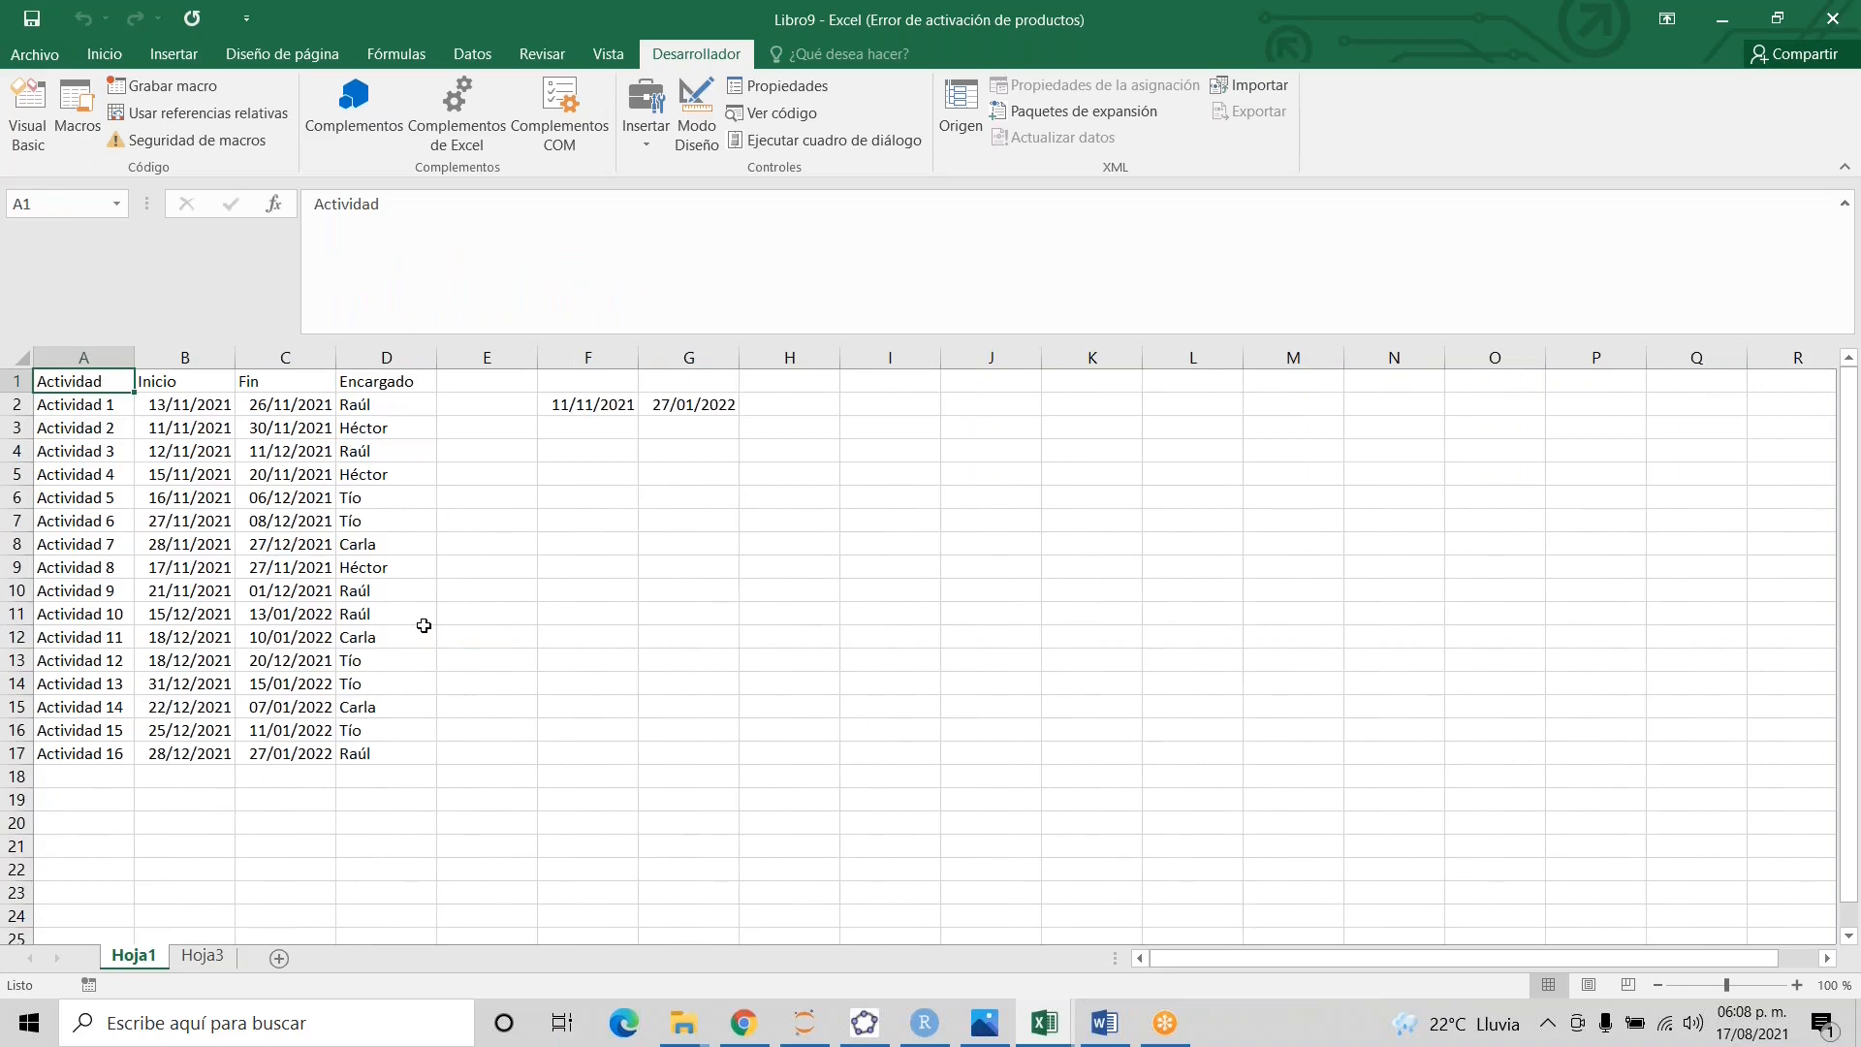
left_click(203, 956)
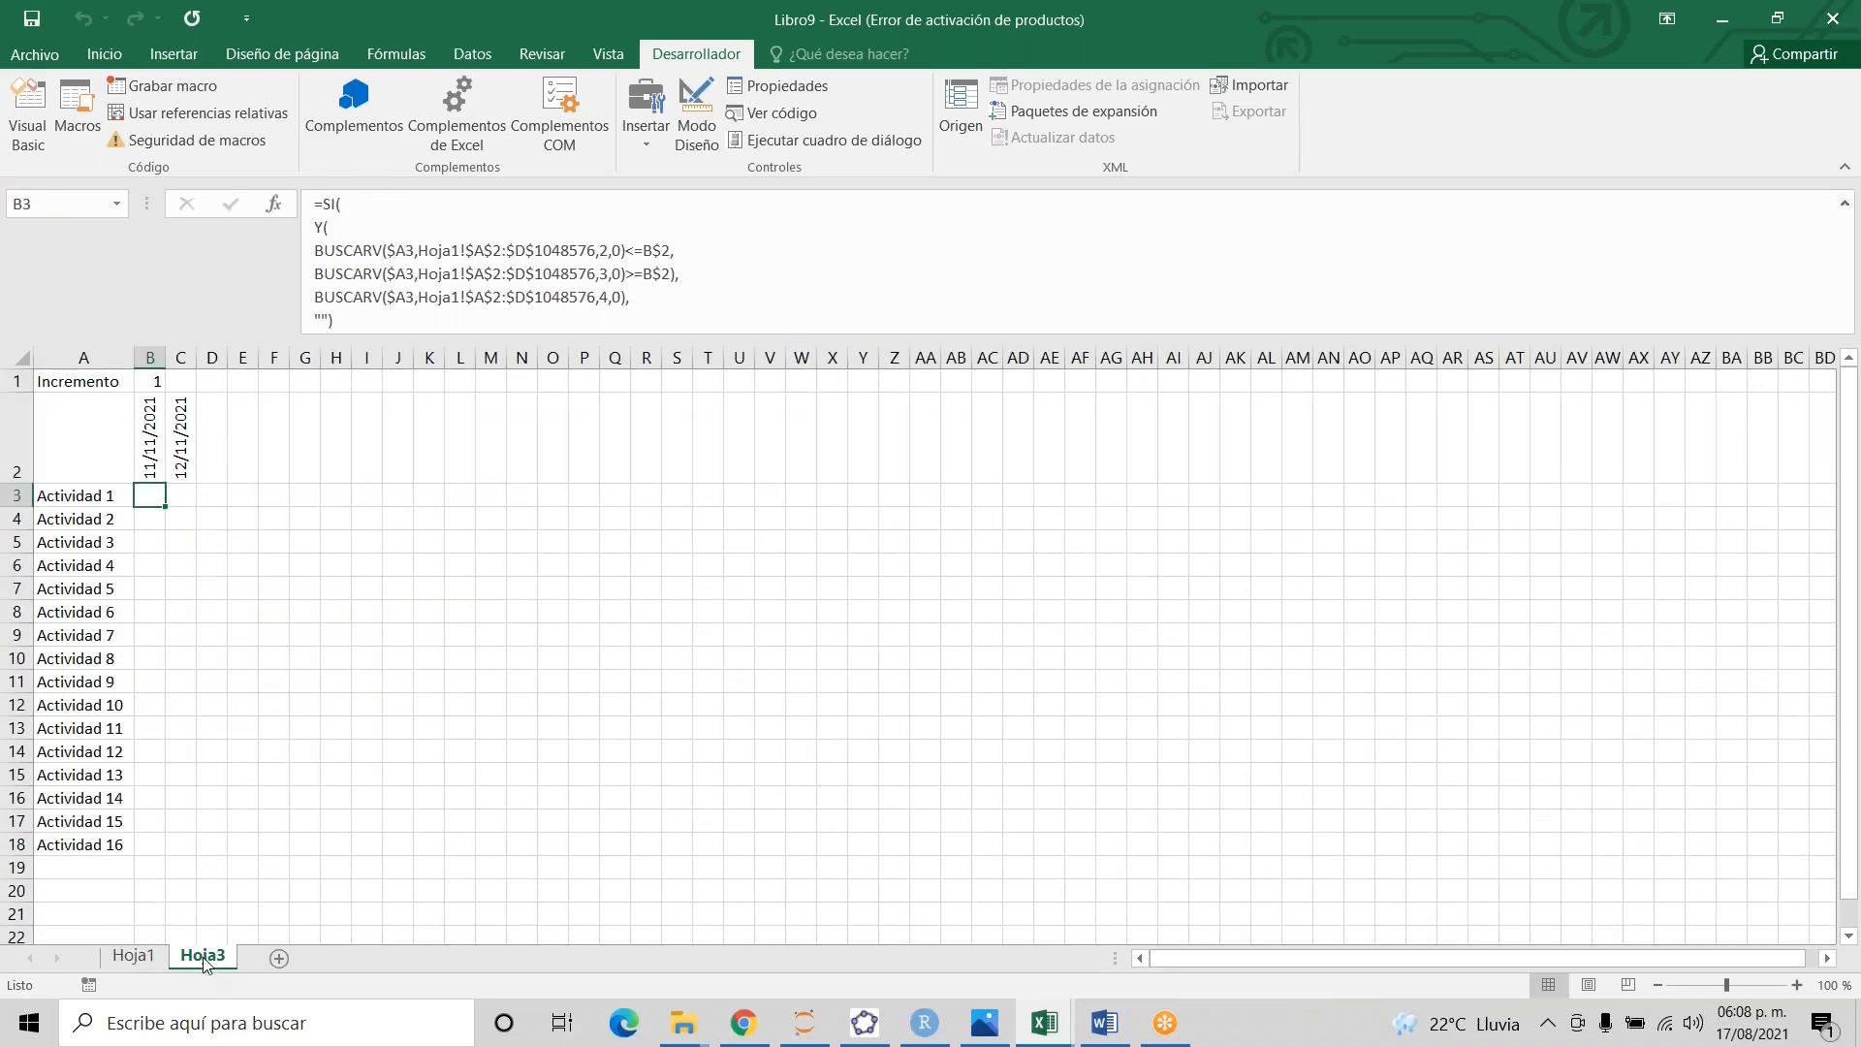
- Delete the Hoja3 sheet and clear the date formulas in F2:G2 of Hoja1
right_click(206, 962)
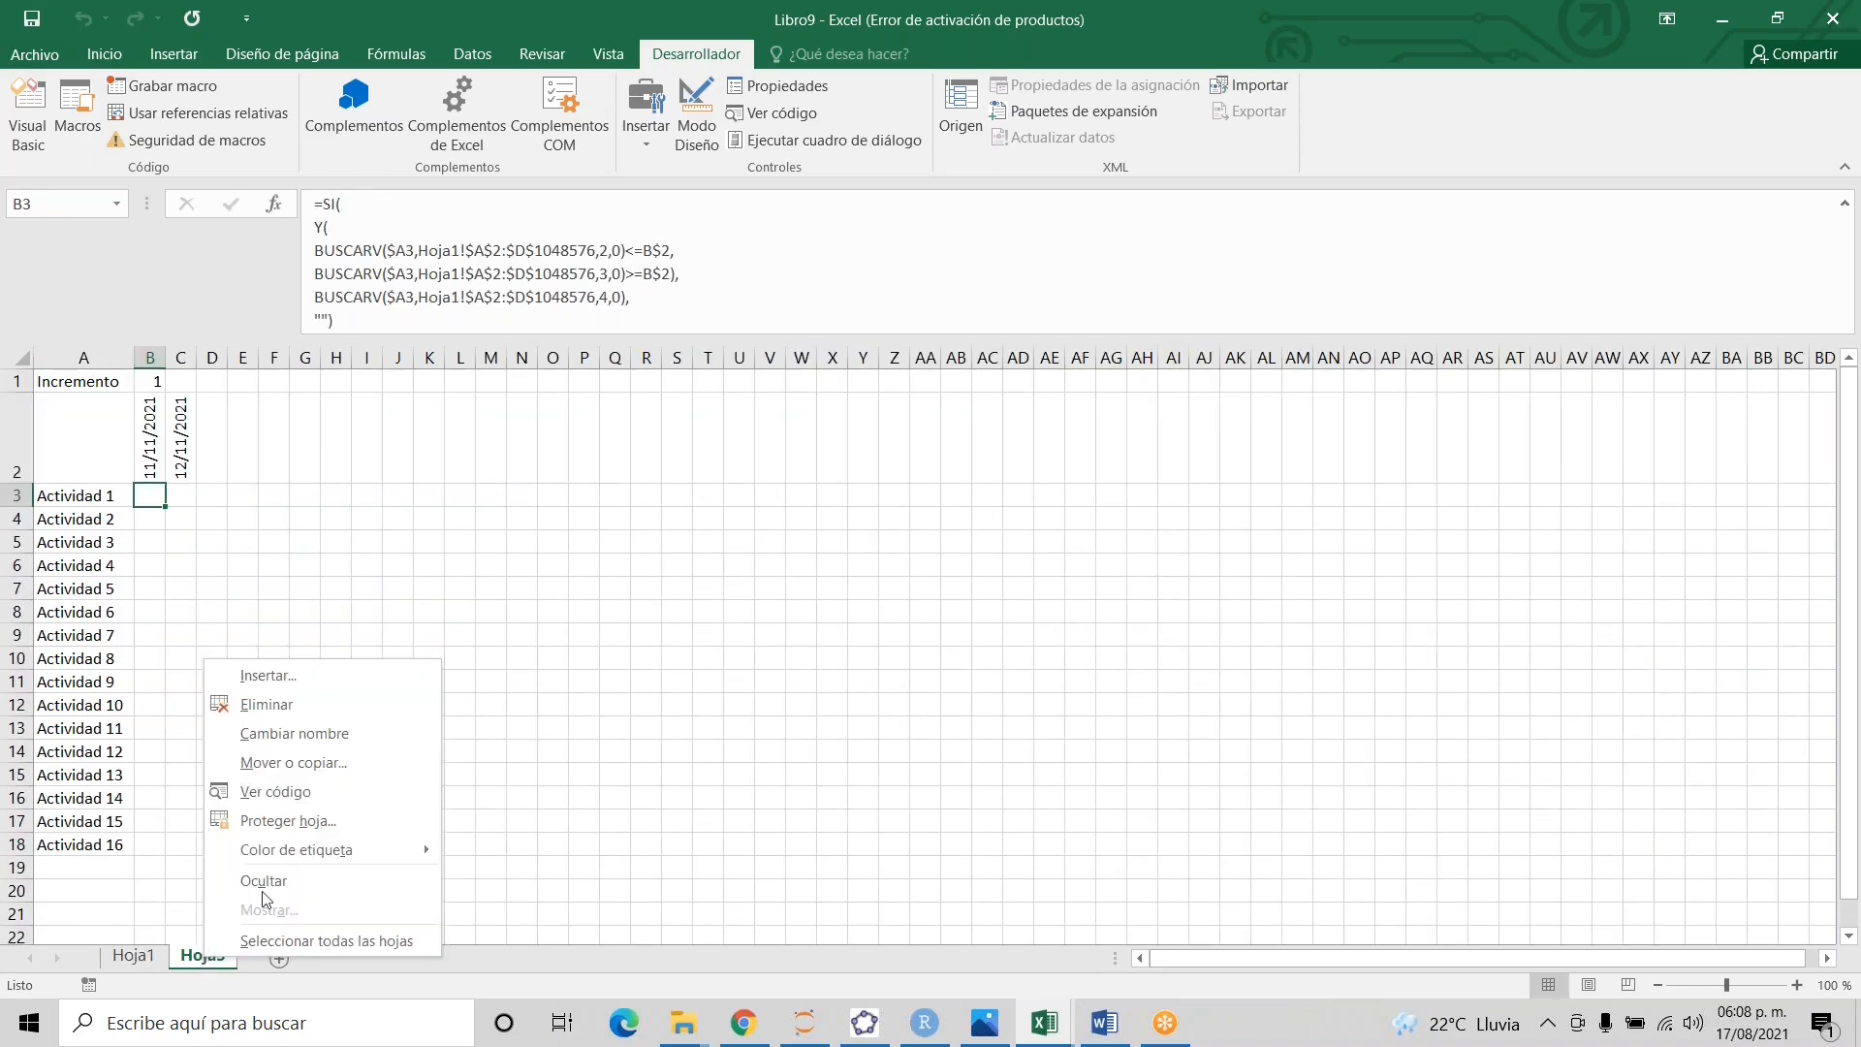
left_click(256, 706)
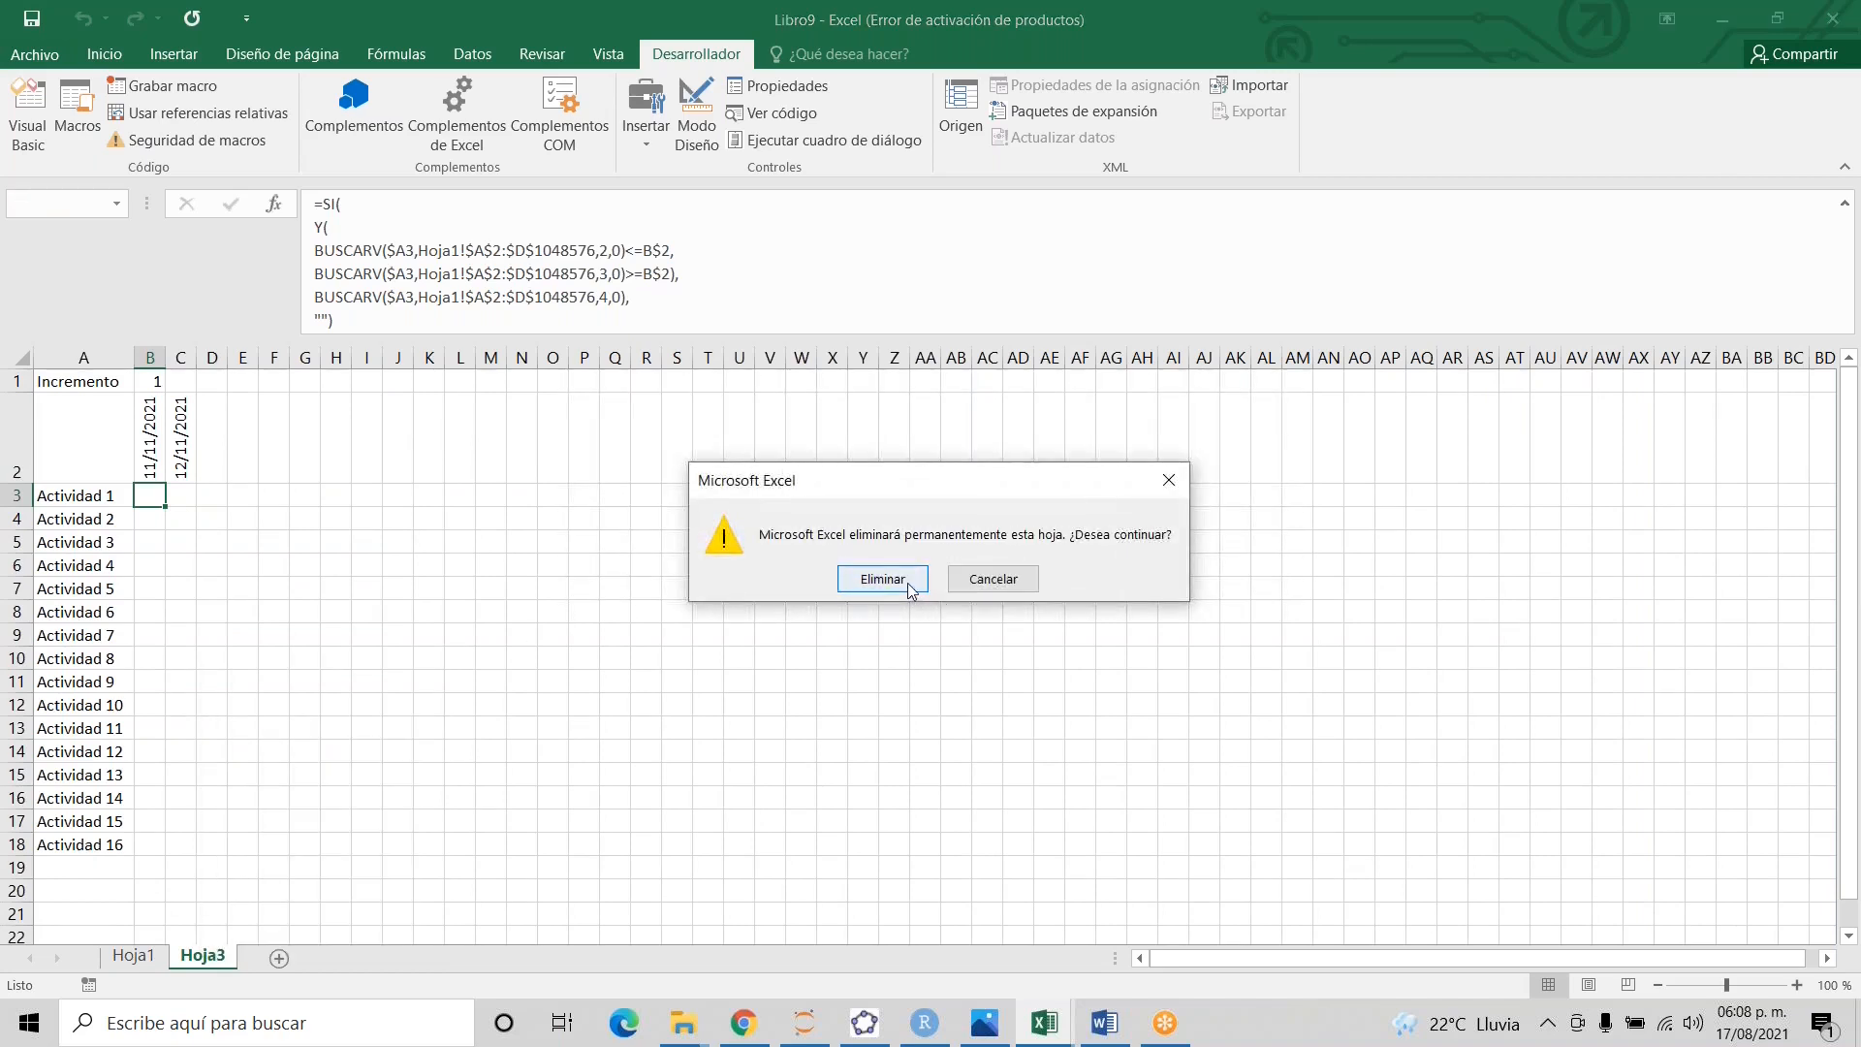
left_click(908, 584)
key("Down")
key("Down")
key("Down")
key("Down")
key("Down")
key("Down")
key("Down")
key("Down")
key("Down")
key("Down")
key("Down")
key("Down")
key("Down")
key("Down")
key("Down")
key("Down")
key("Down")
key("Down")
key("Down")
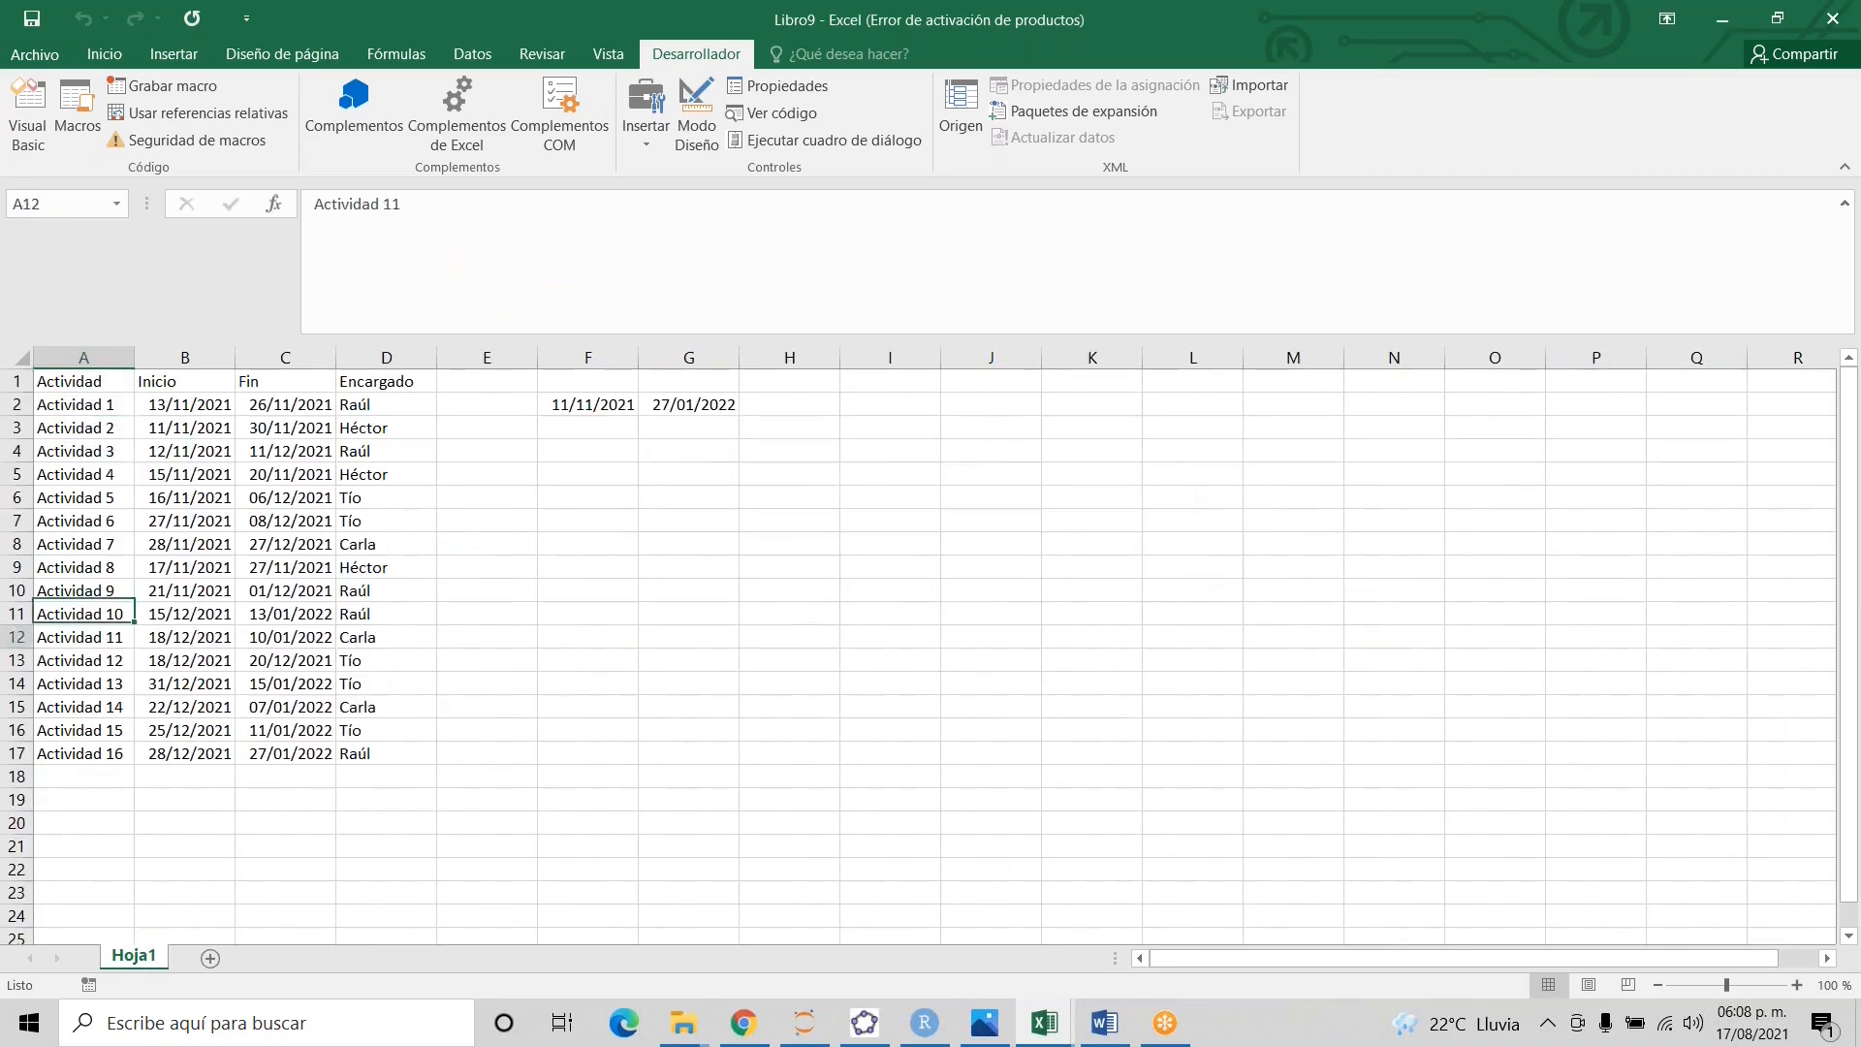
key("Up")
key("Up")
key("Up")
key("Up")
key("Up")
key("Up")
key("Up")
key("Up")
key("Up")
key("Up")
key("Up")
key("Up")
key("Up")
key("Up")
key("Up")
key("Up")
key("Up")
key("Up")
key("Up")
key("Right")
left_click(890, 404)
key("Left")
key("Left")
key("Left")
key("shift+Right")
key("Delete")
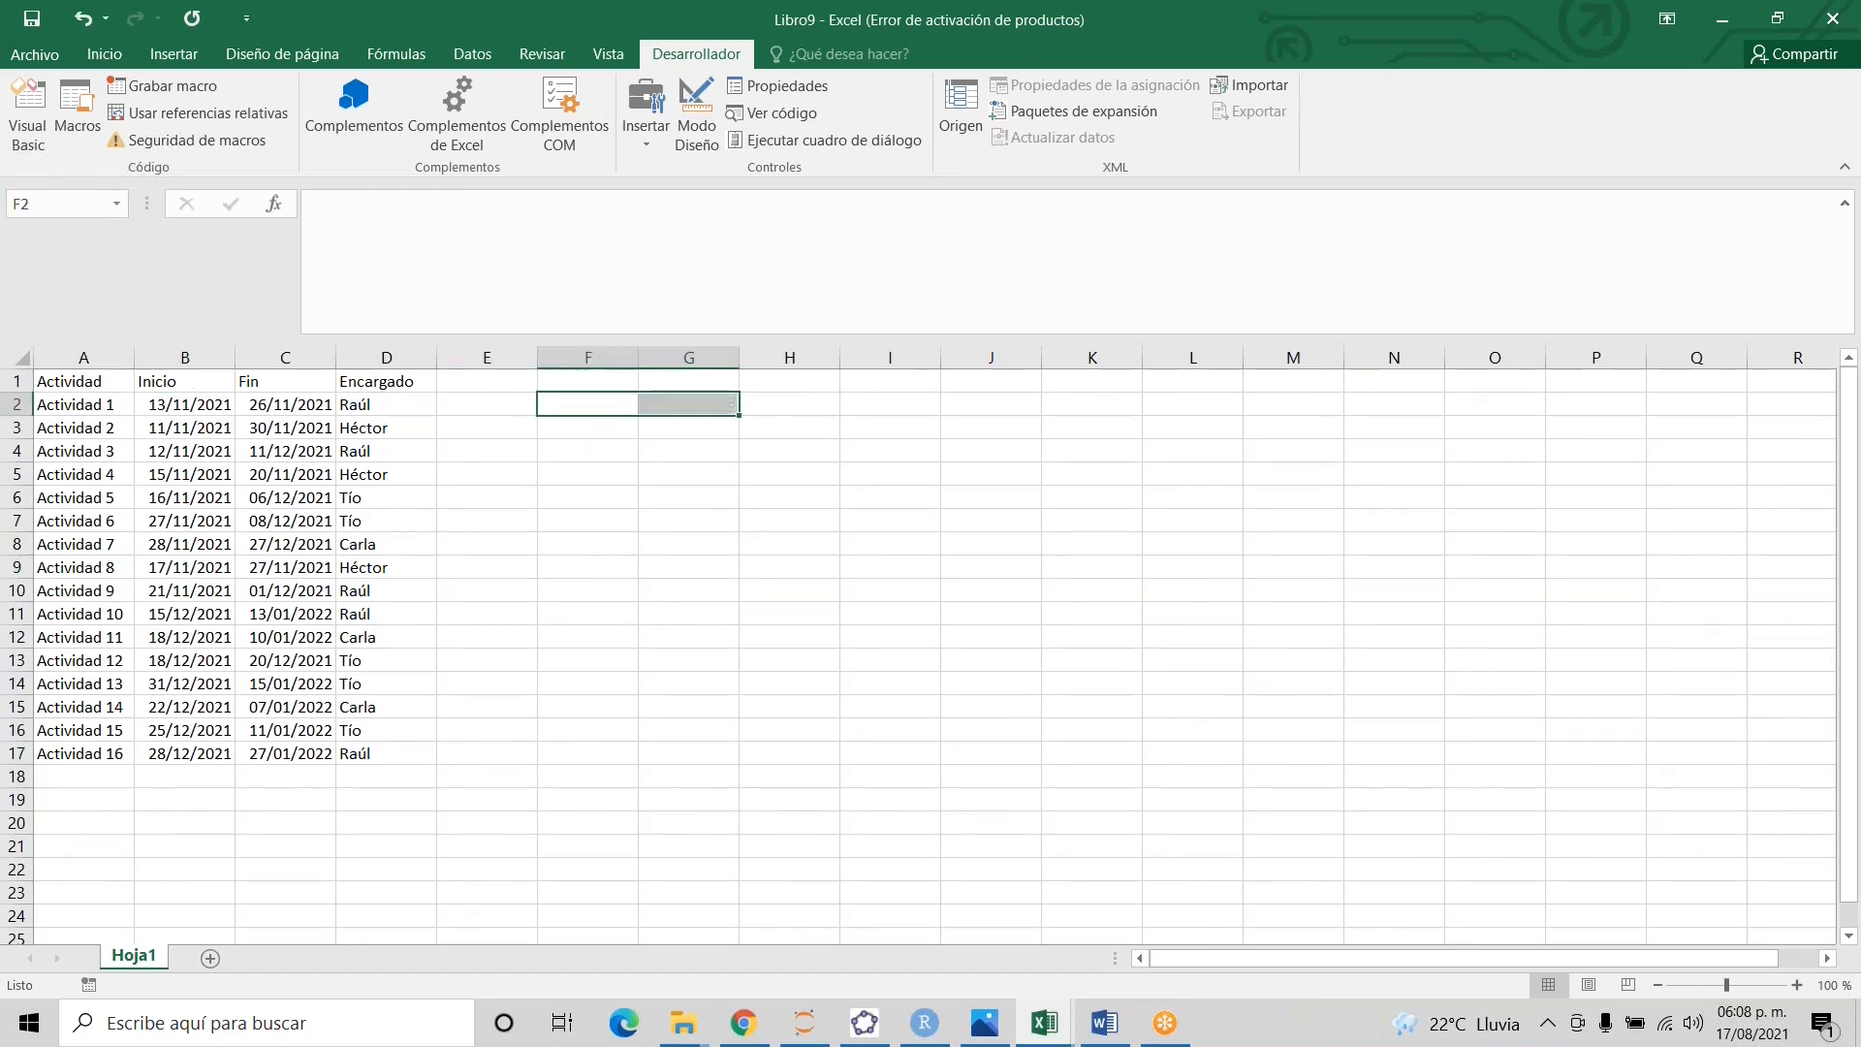
- Select A18 below the activity list in Hoja1, and copy the Actividad 17 and Actividad 18 rows, A1:D2, from the Libro2 workbook
key("Down")
key("Down")
key("Down")
key("Down")
key("Down")
key("Down")
key("Down")
key("Down")
key("Down")
key("Down")
key("Down")
key("Down")
key("Down")
key("Down")
key("Down")
key("Down")
key("Left")
key("Left")
key("Left")
key("Left")
key("Left")
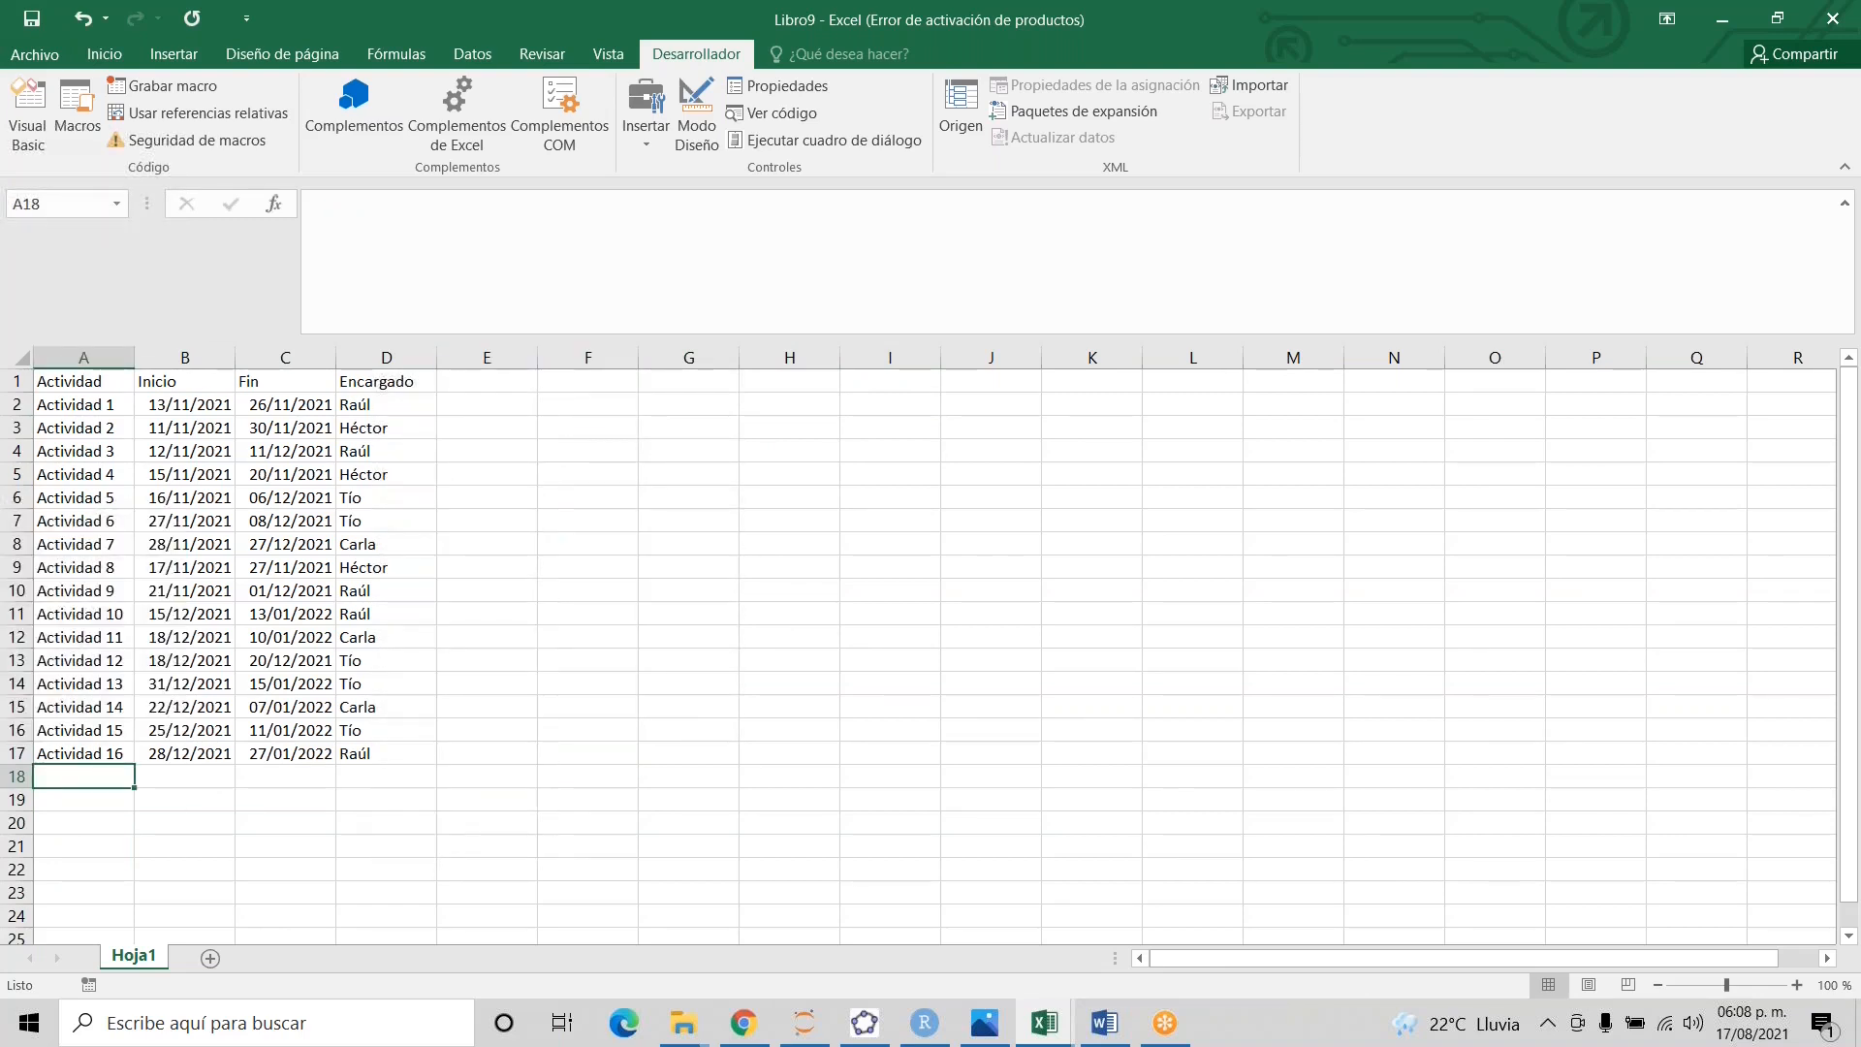
mouse_move(1054, 1027)
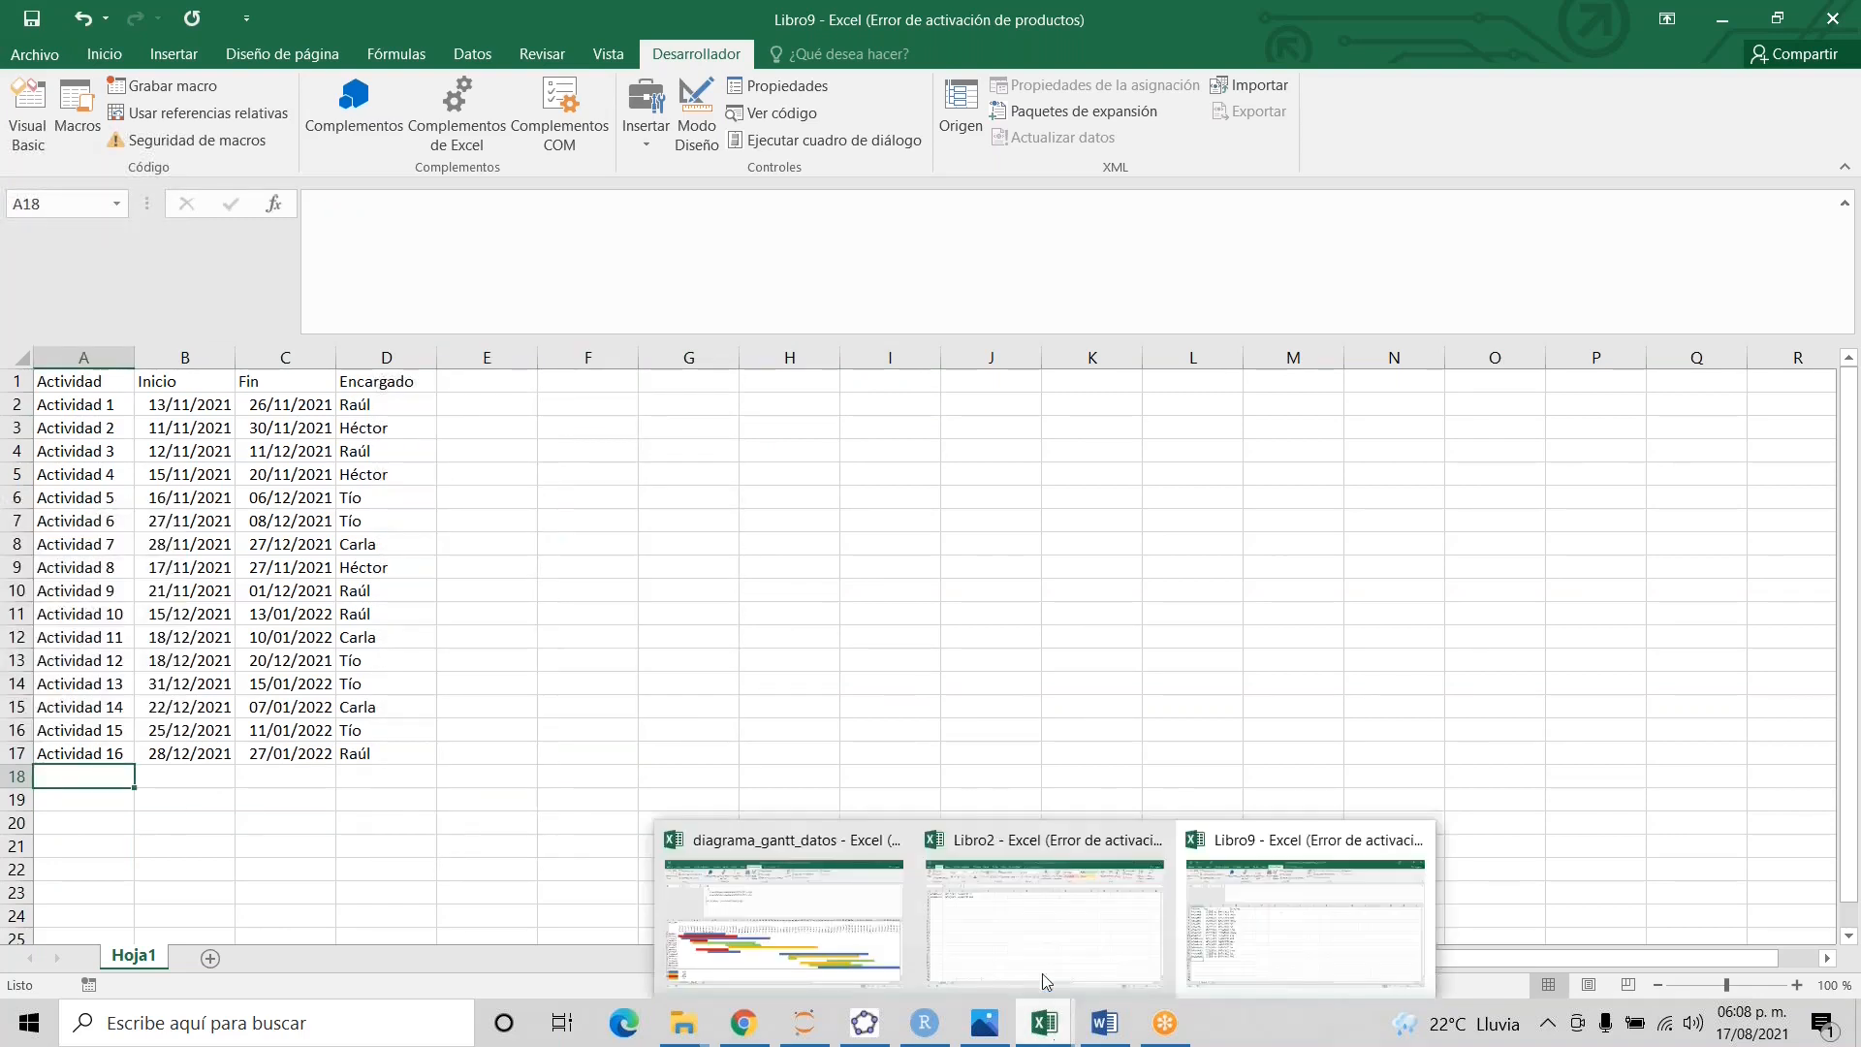
left_click(1043, 974)
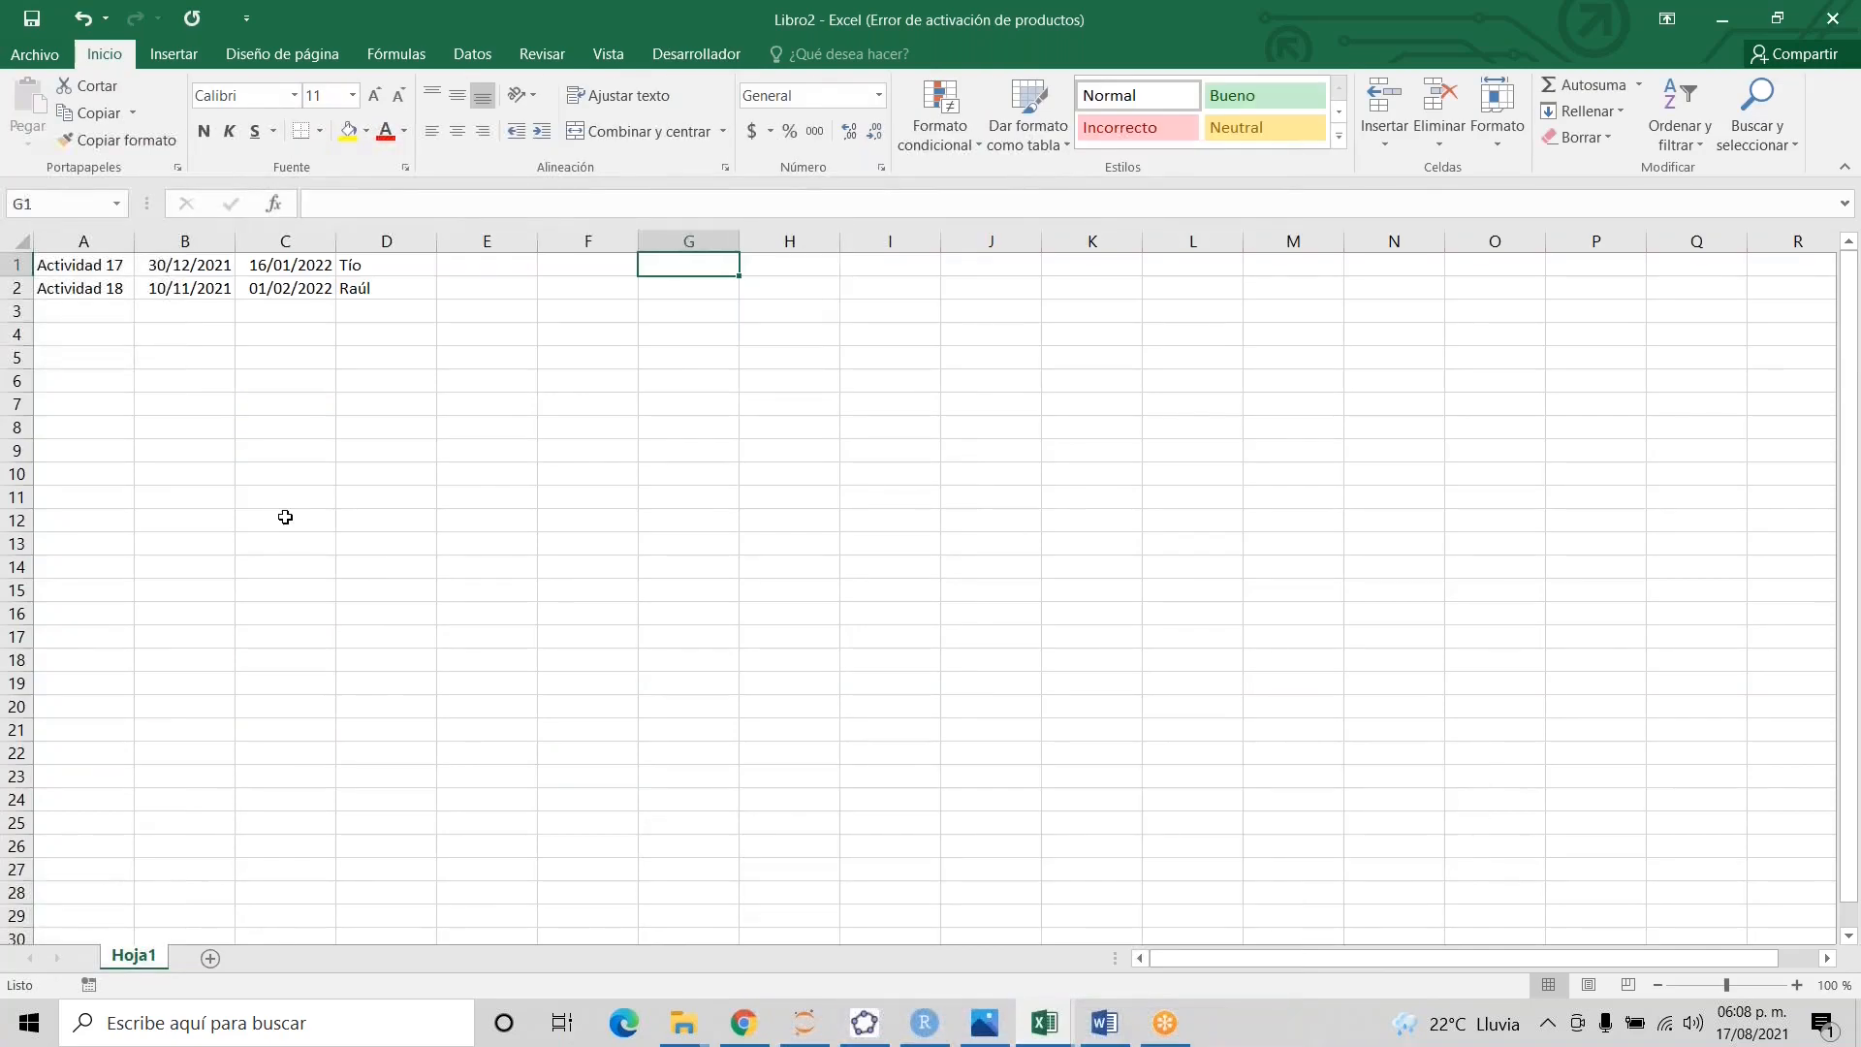
key("Home")
key("shift+Down")
key("shift+Right")
key("shift+Right")
key("shift+Right")
key("ctrl+c")
- Paste the copied Actividad 17 and Actividad 18 rows into Hoja1 of Libro9, starting at A18
key("ctrl+Tab")
key("Down")
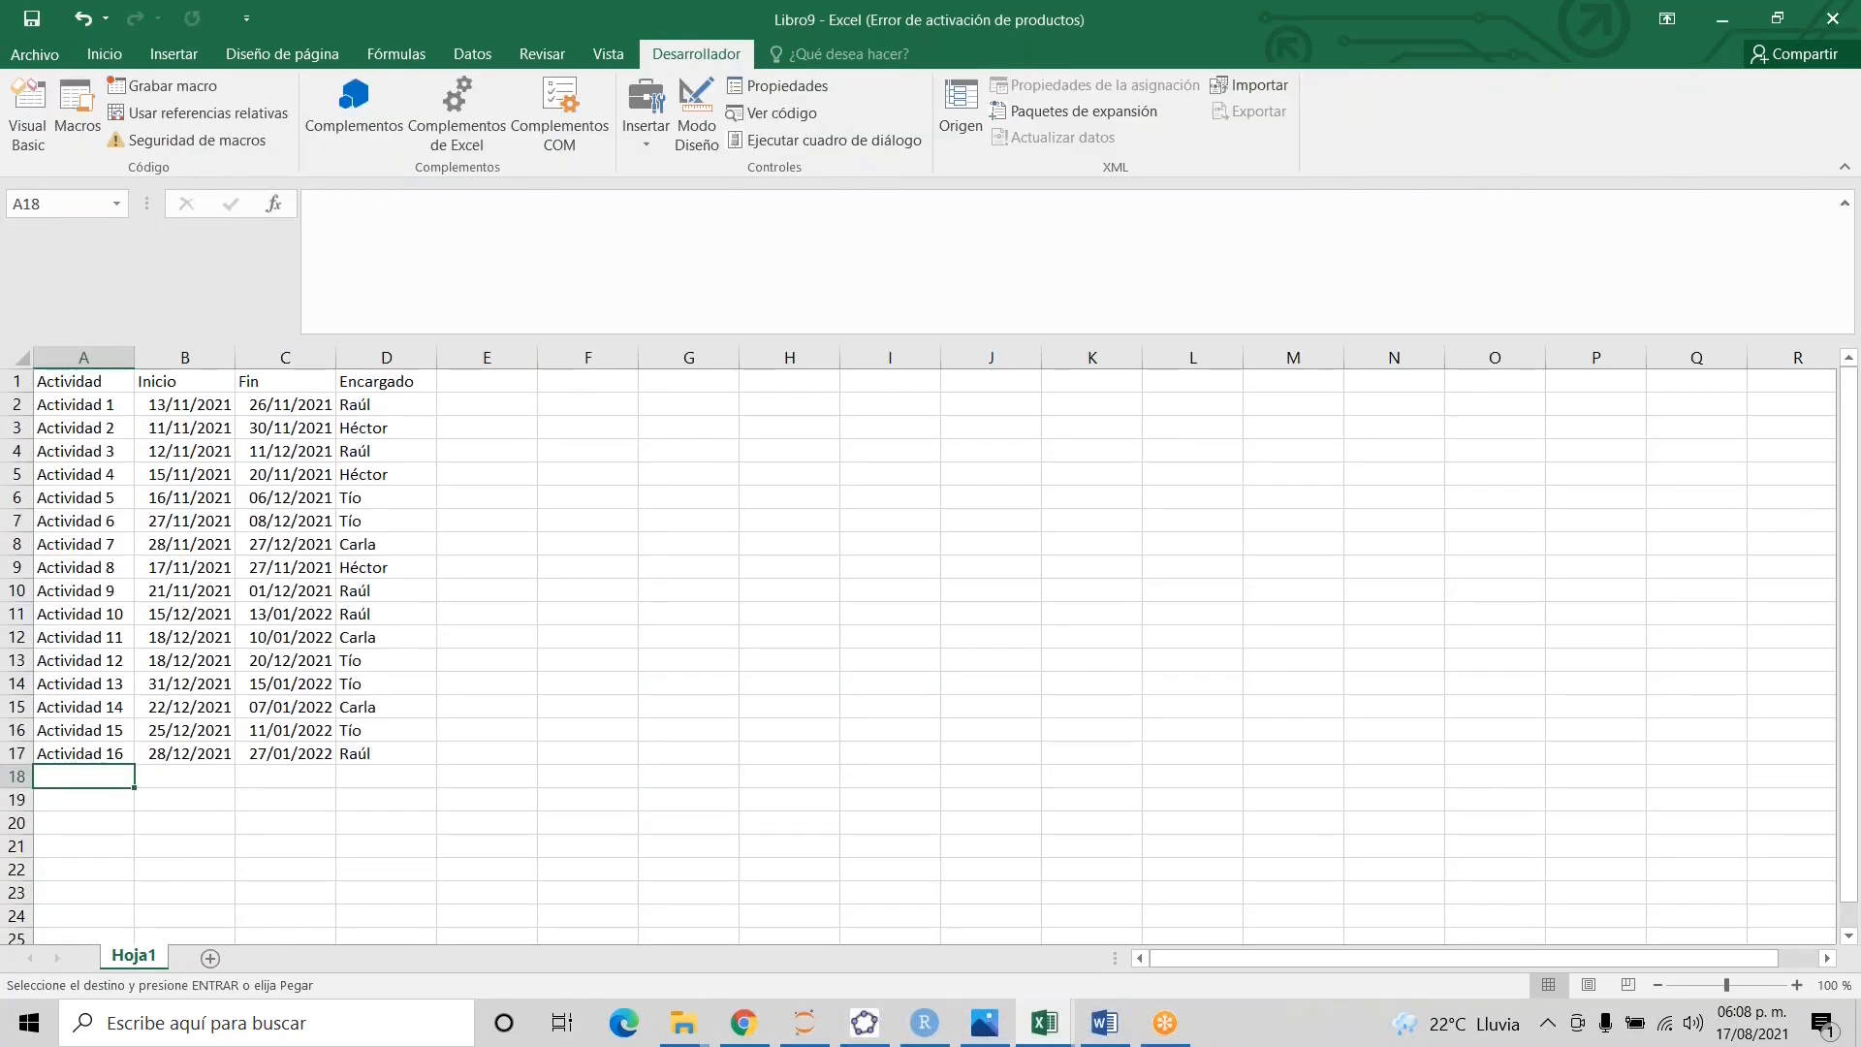
key("ctrl+v")
key("Down")
key("Up")
key("Down")
key("Up")
key("Up")
key("Down")
key("Down")
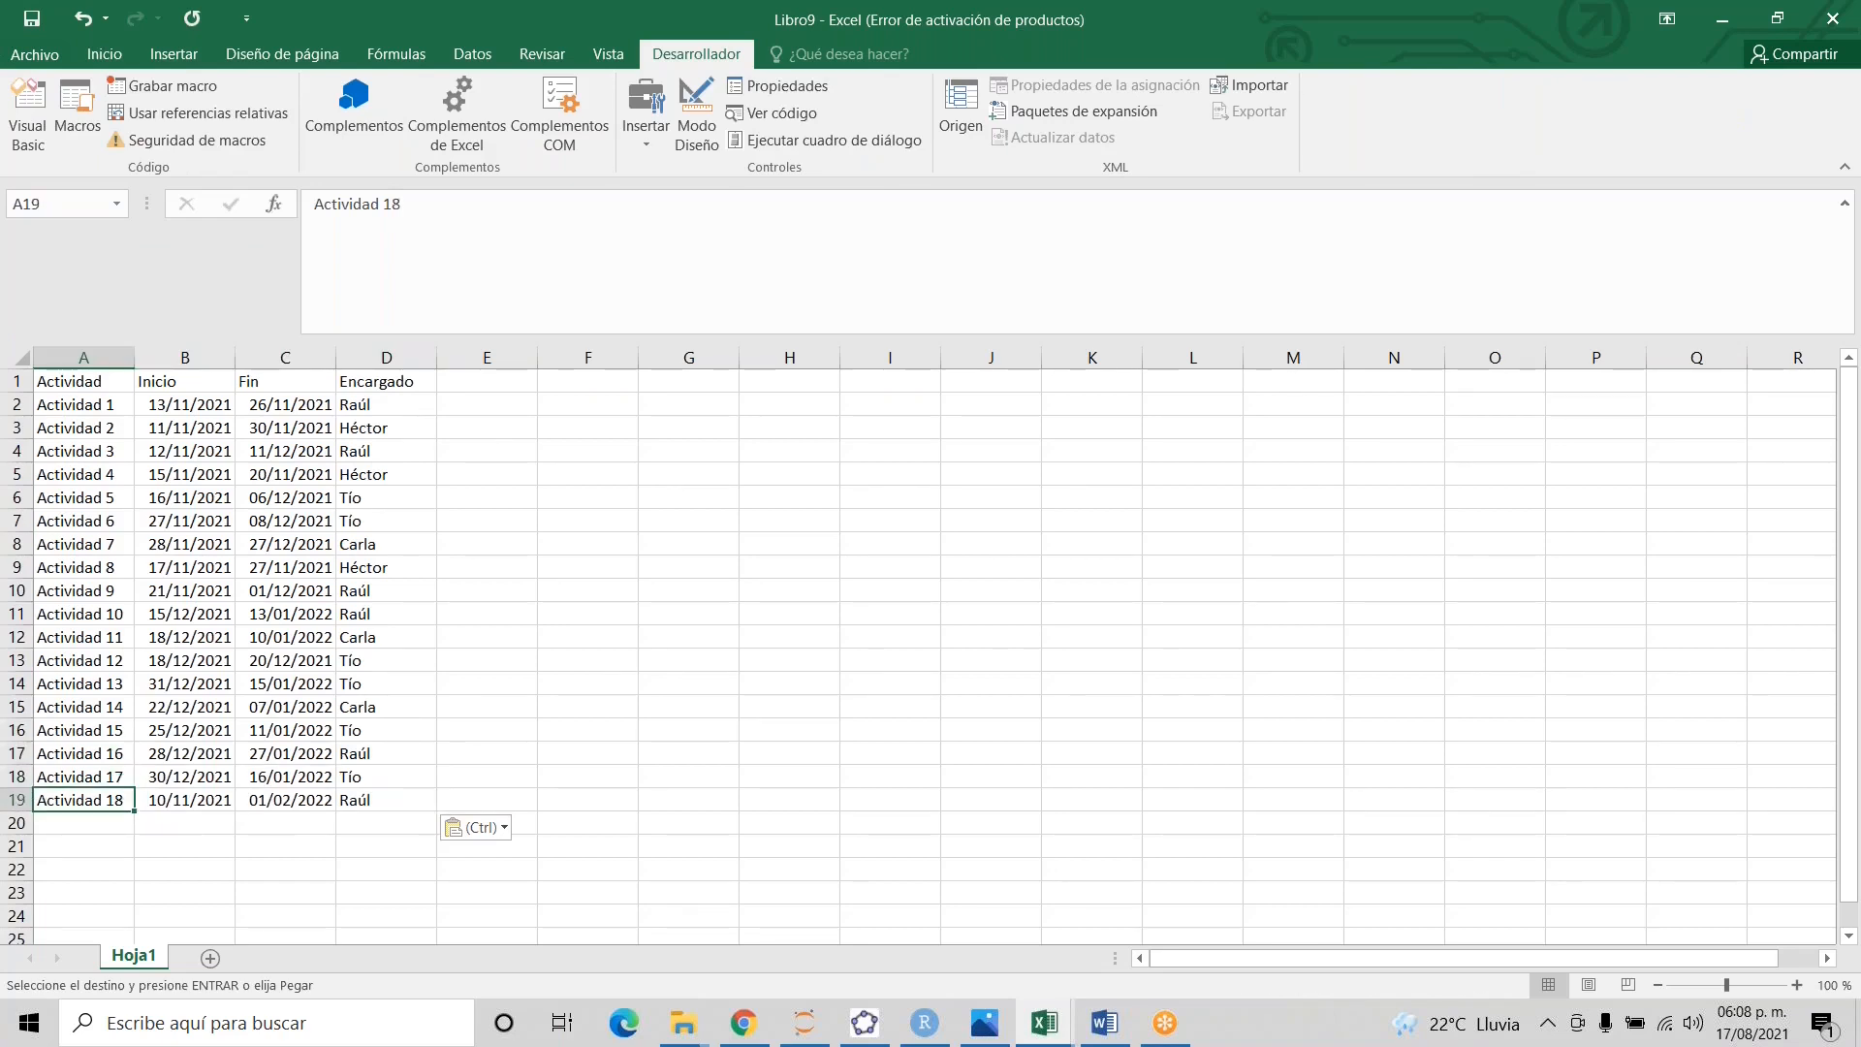
- Run the constructor macro on the extended activity list and go back to Hoja1
left_click(78, 111)
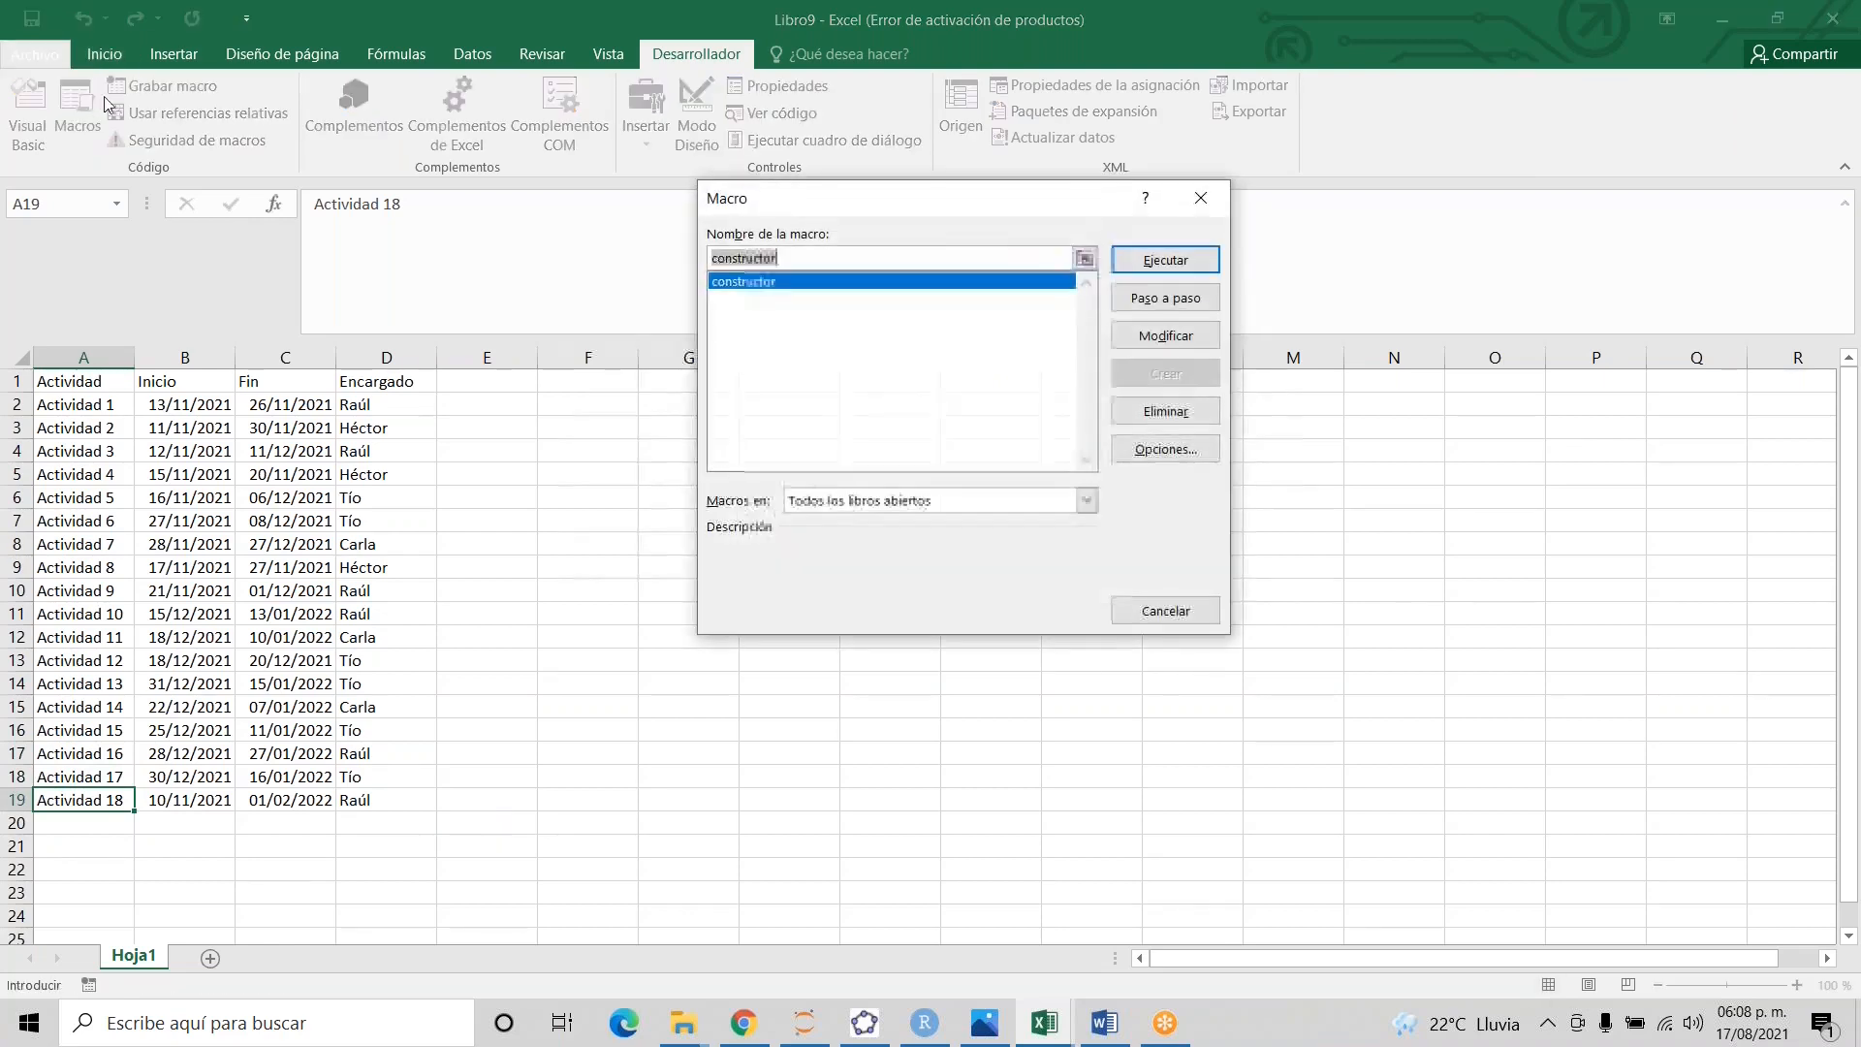
left_click(1136, 270)
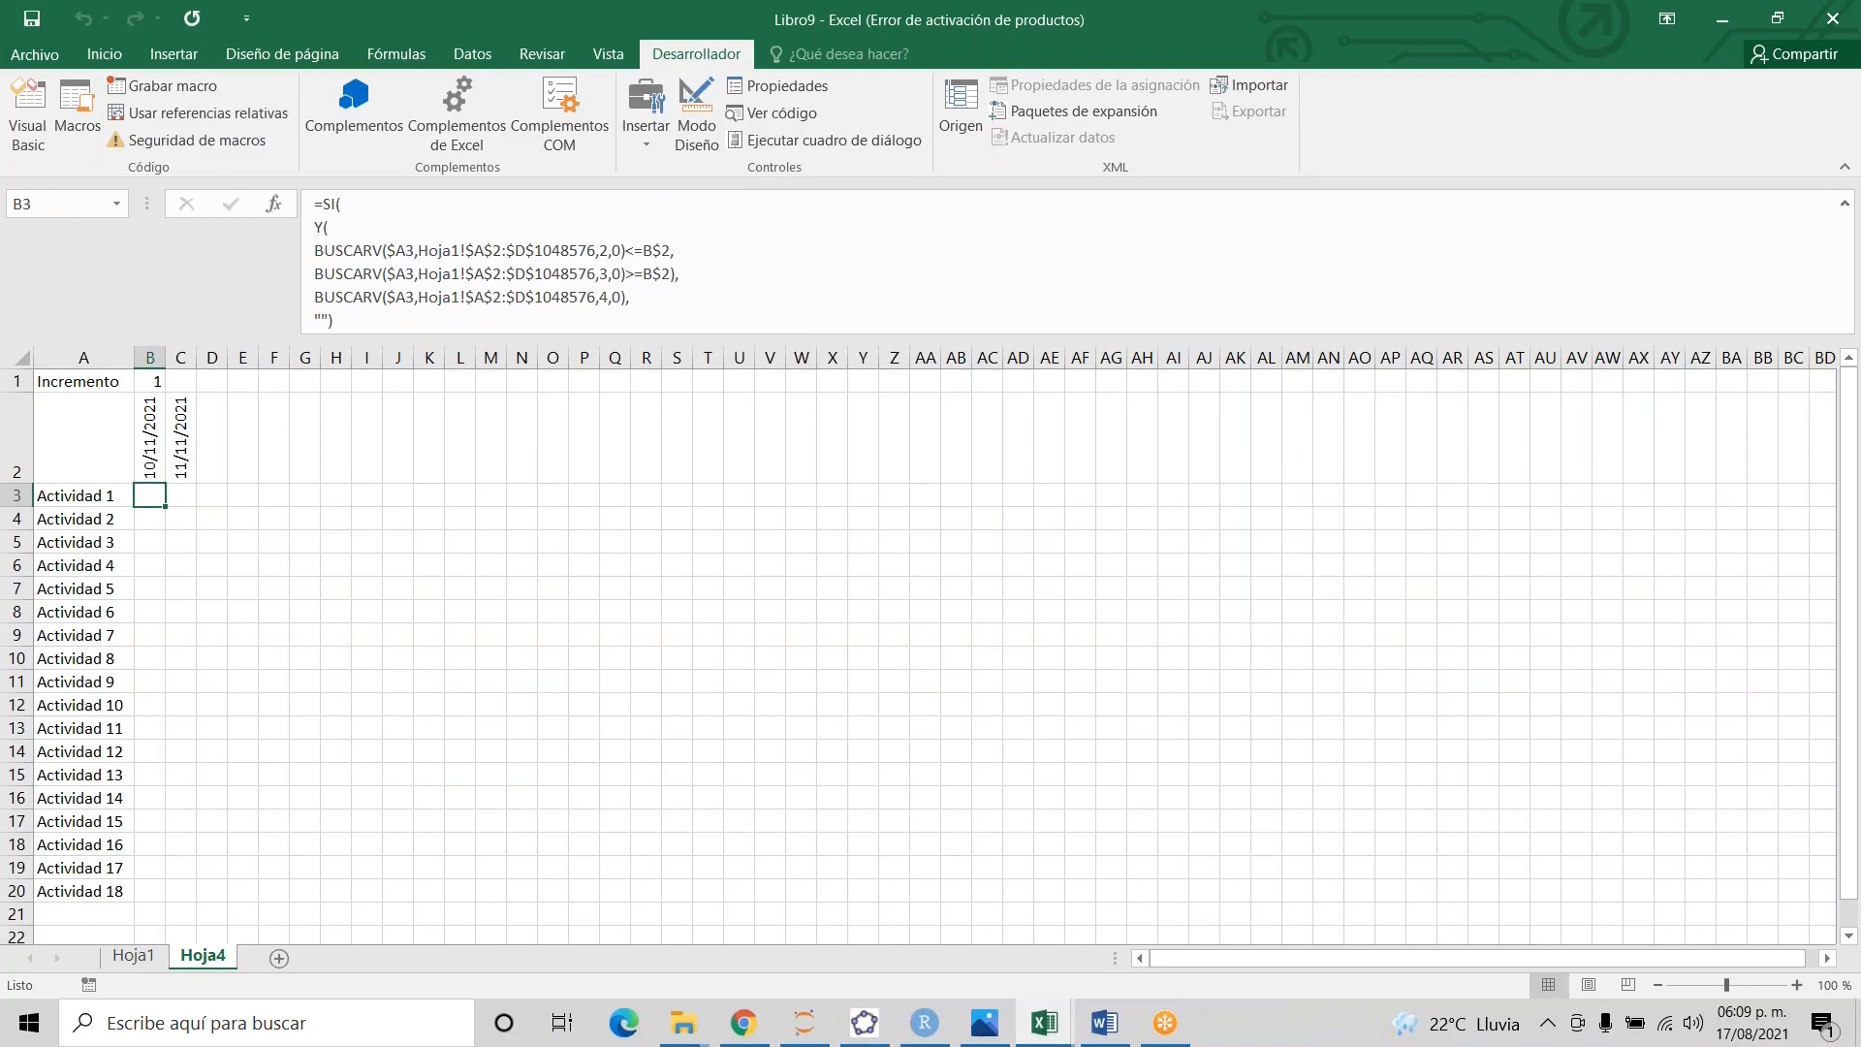
left_click(133, 955)
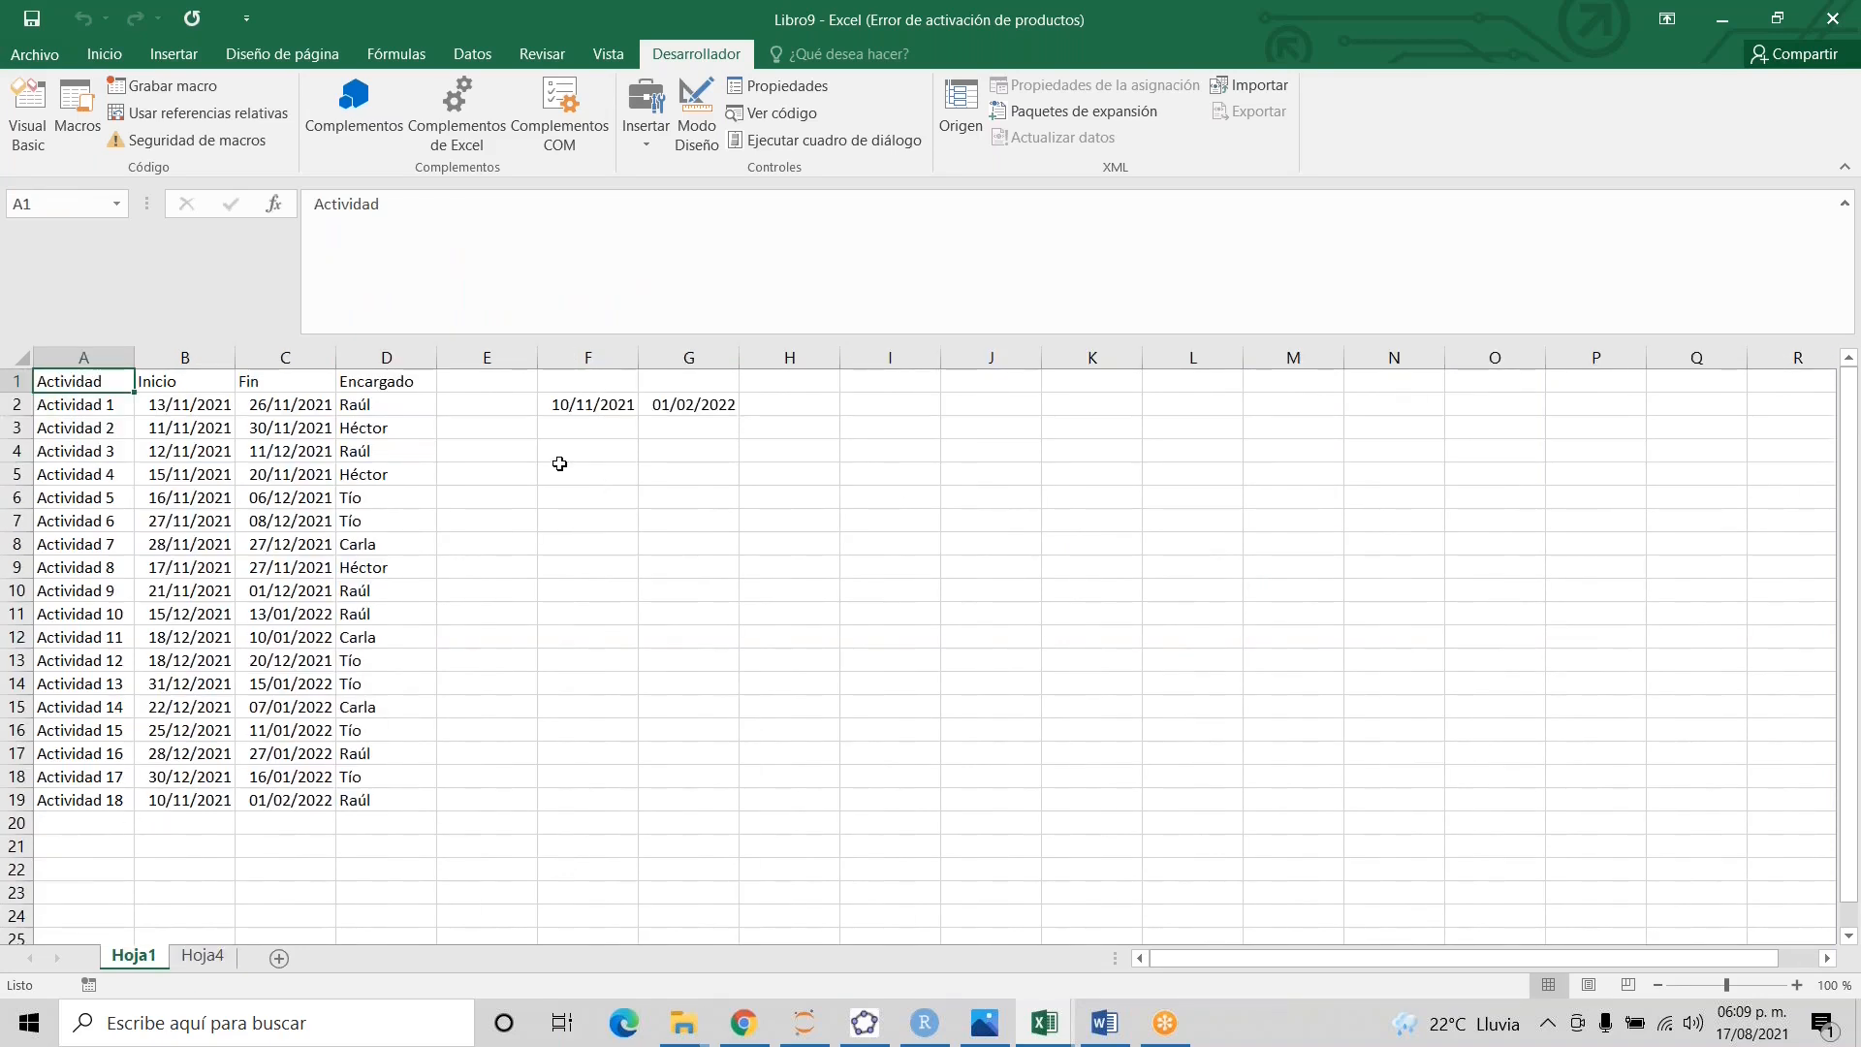
- Clear the start and end date formulas in F2:G2 of Hoja1 after the second macro run
left_click(573, 406)
key("shift+Right")
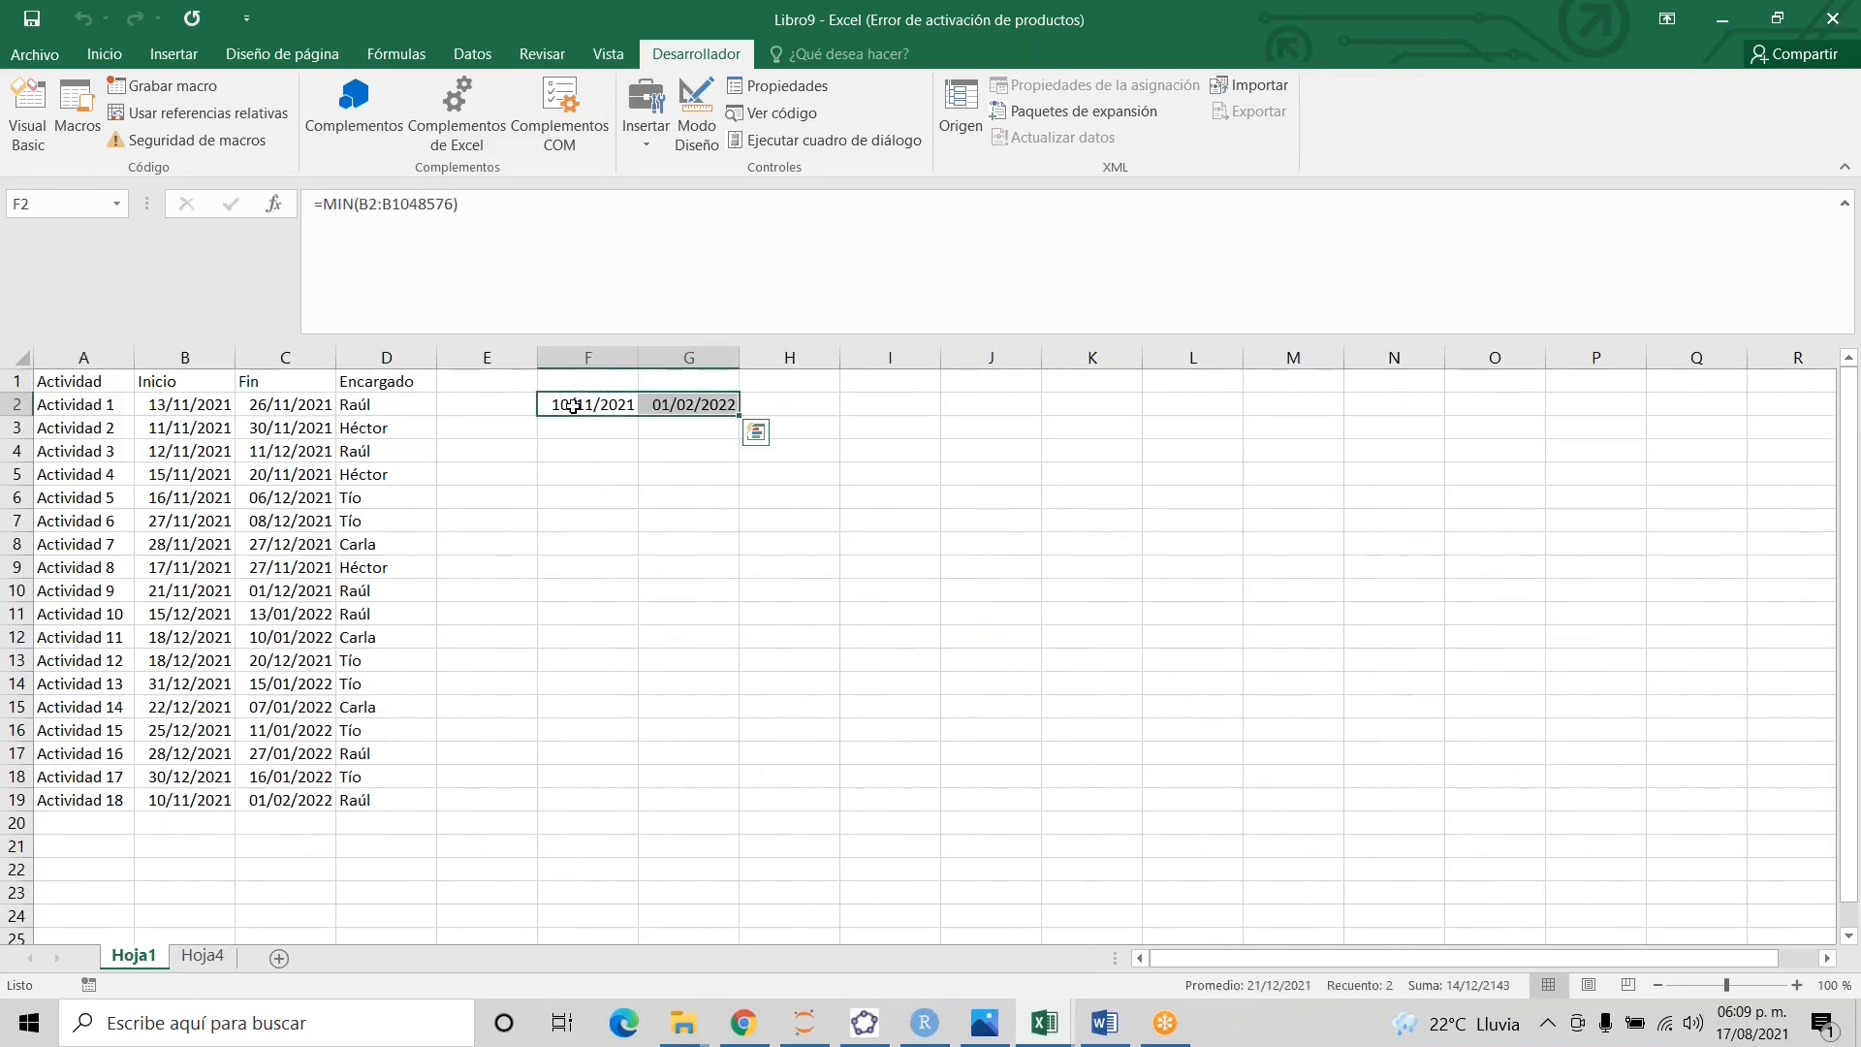
key("Delete")
- Clear the Actividad 17 and Actividad 18 rows in A18:D19 of Hoja1
key("Down")
key("Down")
key("Down")
key("Down")
key("Down")
key("Down")
key("Down")
key("Down")
key("Down")
key("Down")
key("Down")
key("Down")
key("Down")
key("Down")
key("Down")
key("Down")
key("Left")
key("Left")
key("Left")
key("Left")
key("Left")
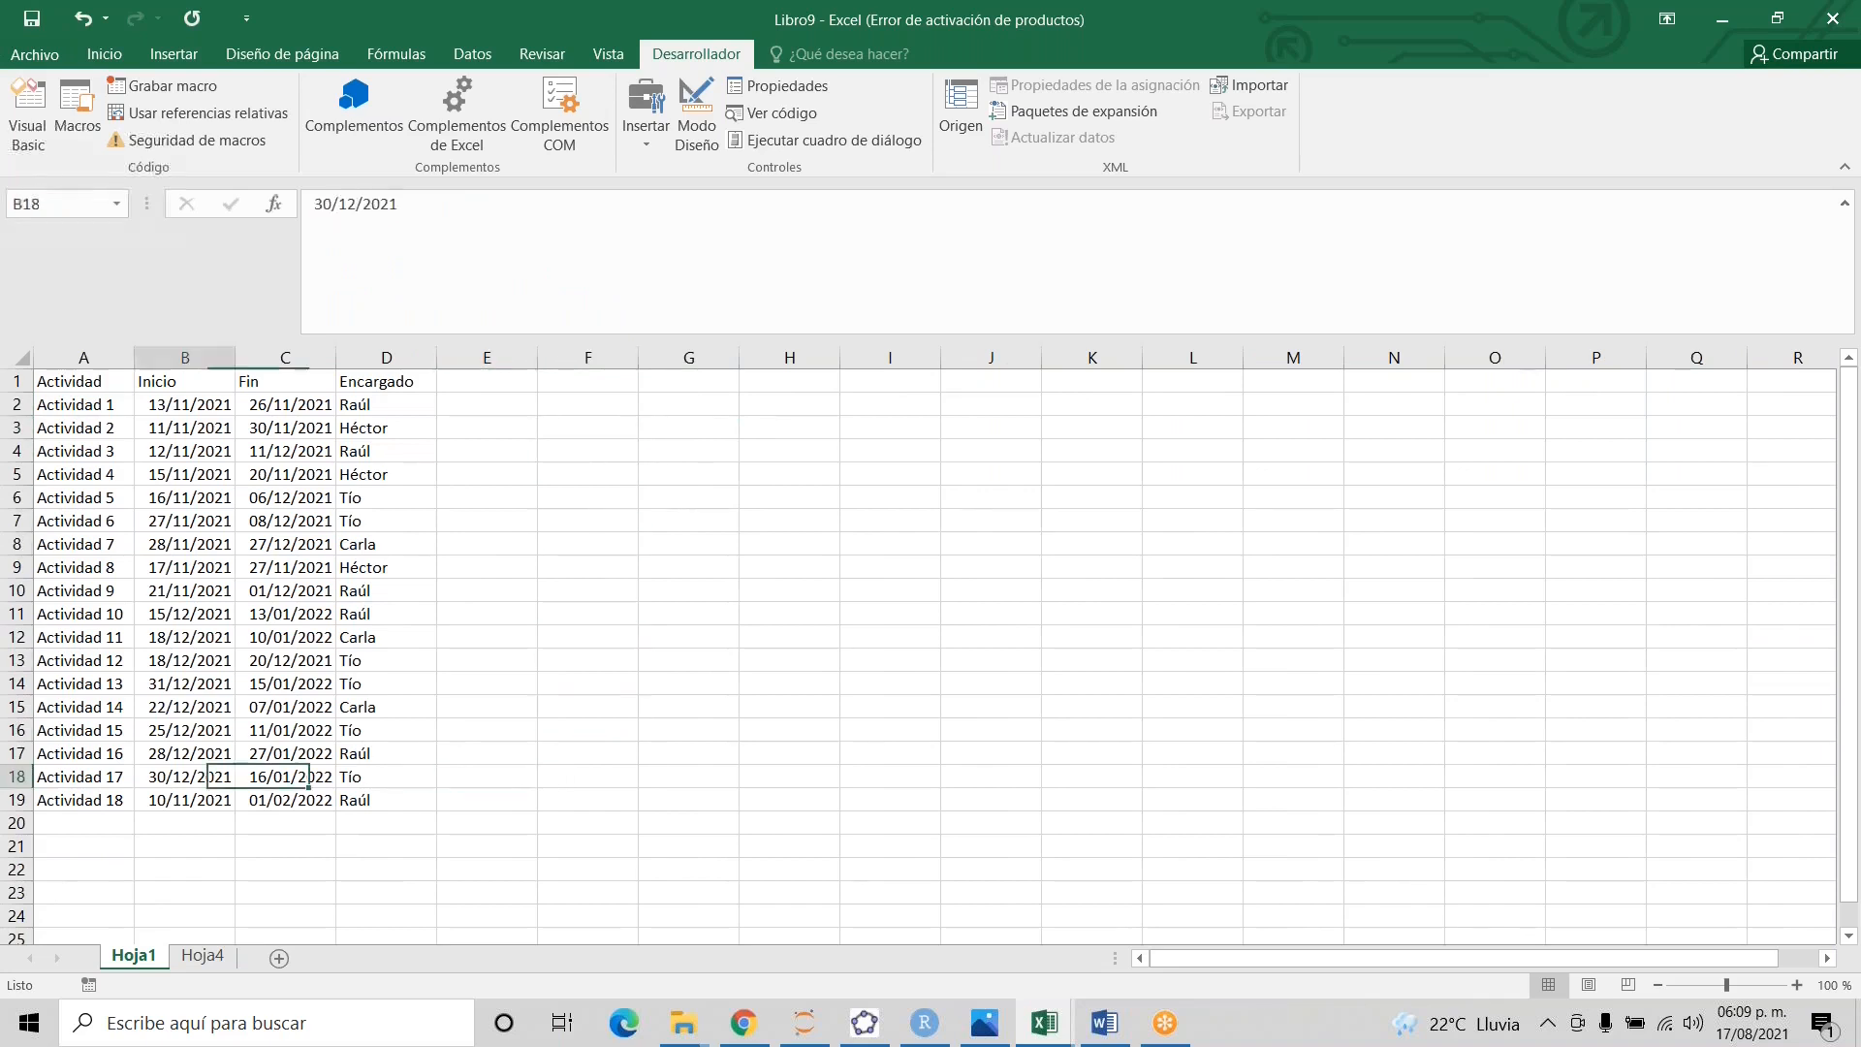
key("shift+Down")
key("shift+Right")
key("shift+Right")
key("shift+Right")
key("Delete")
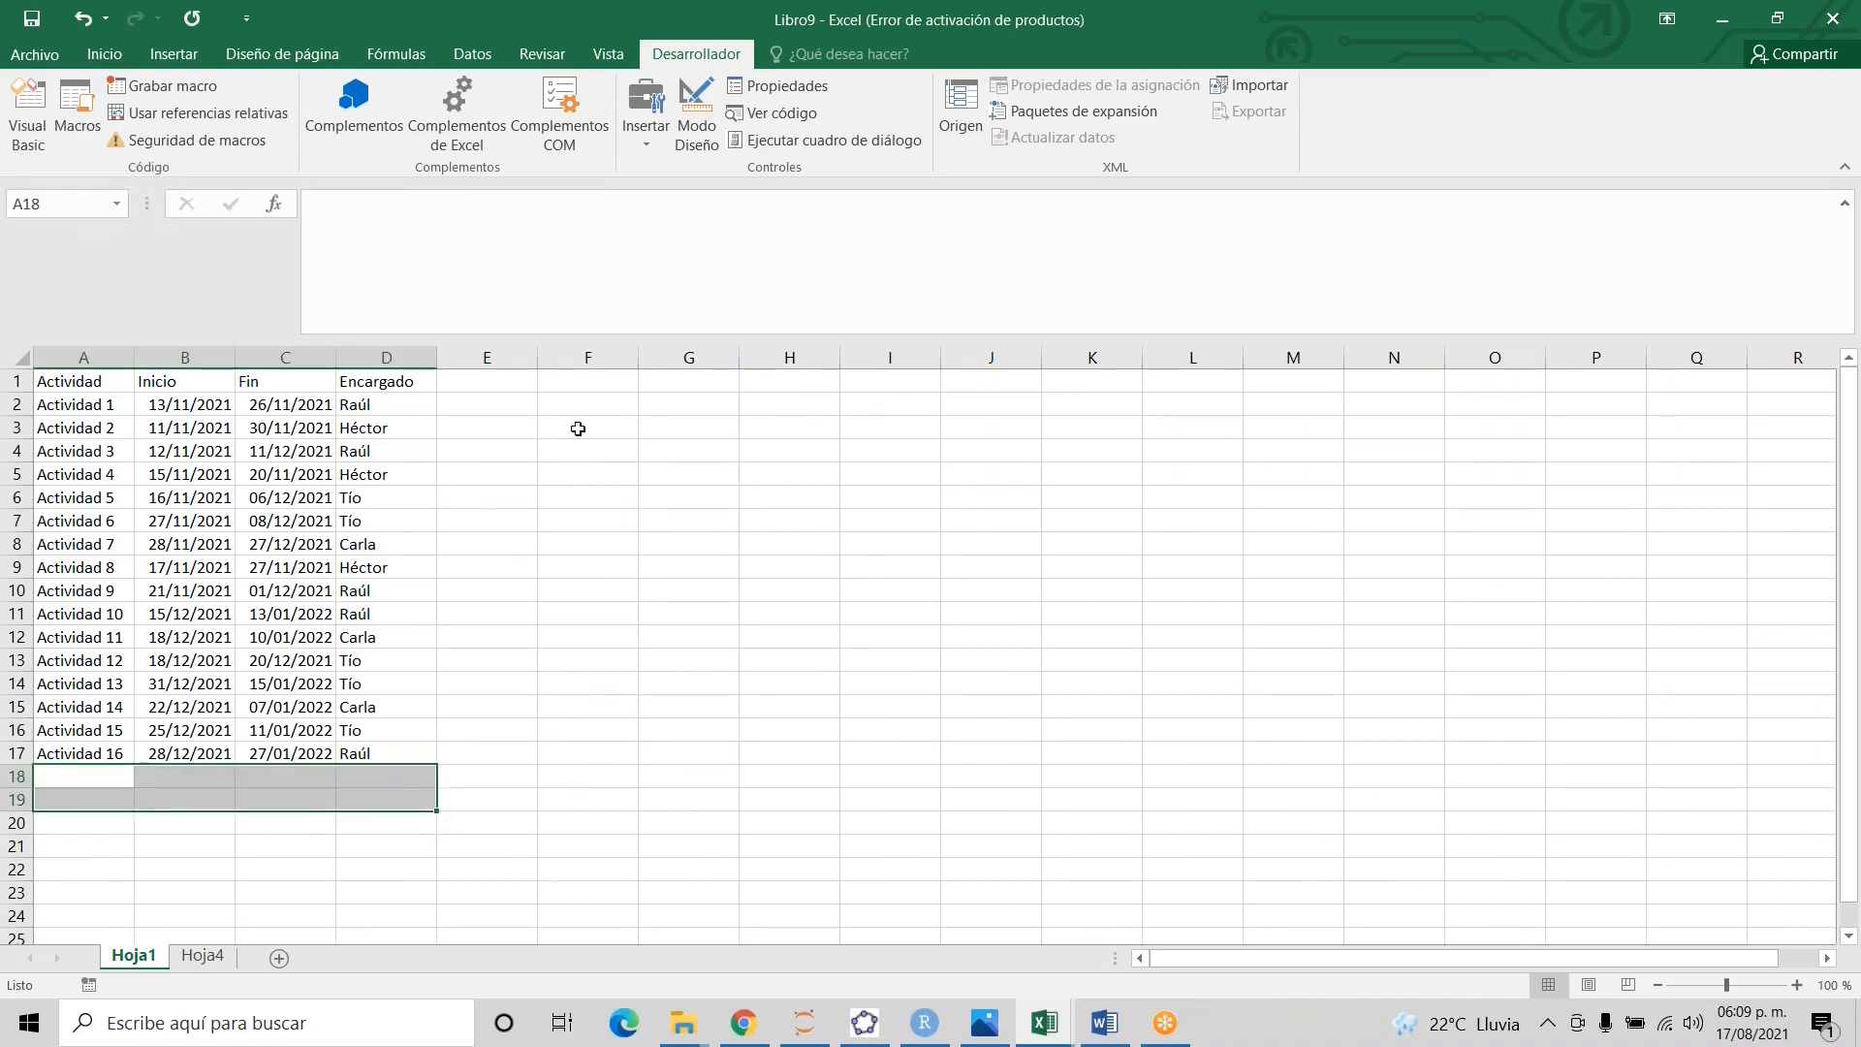
- Delete the Hoja4 sheet built by the previous macro run and confirm its permanent removal
left_click(656, 520)
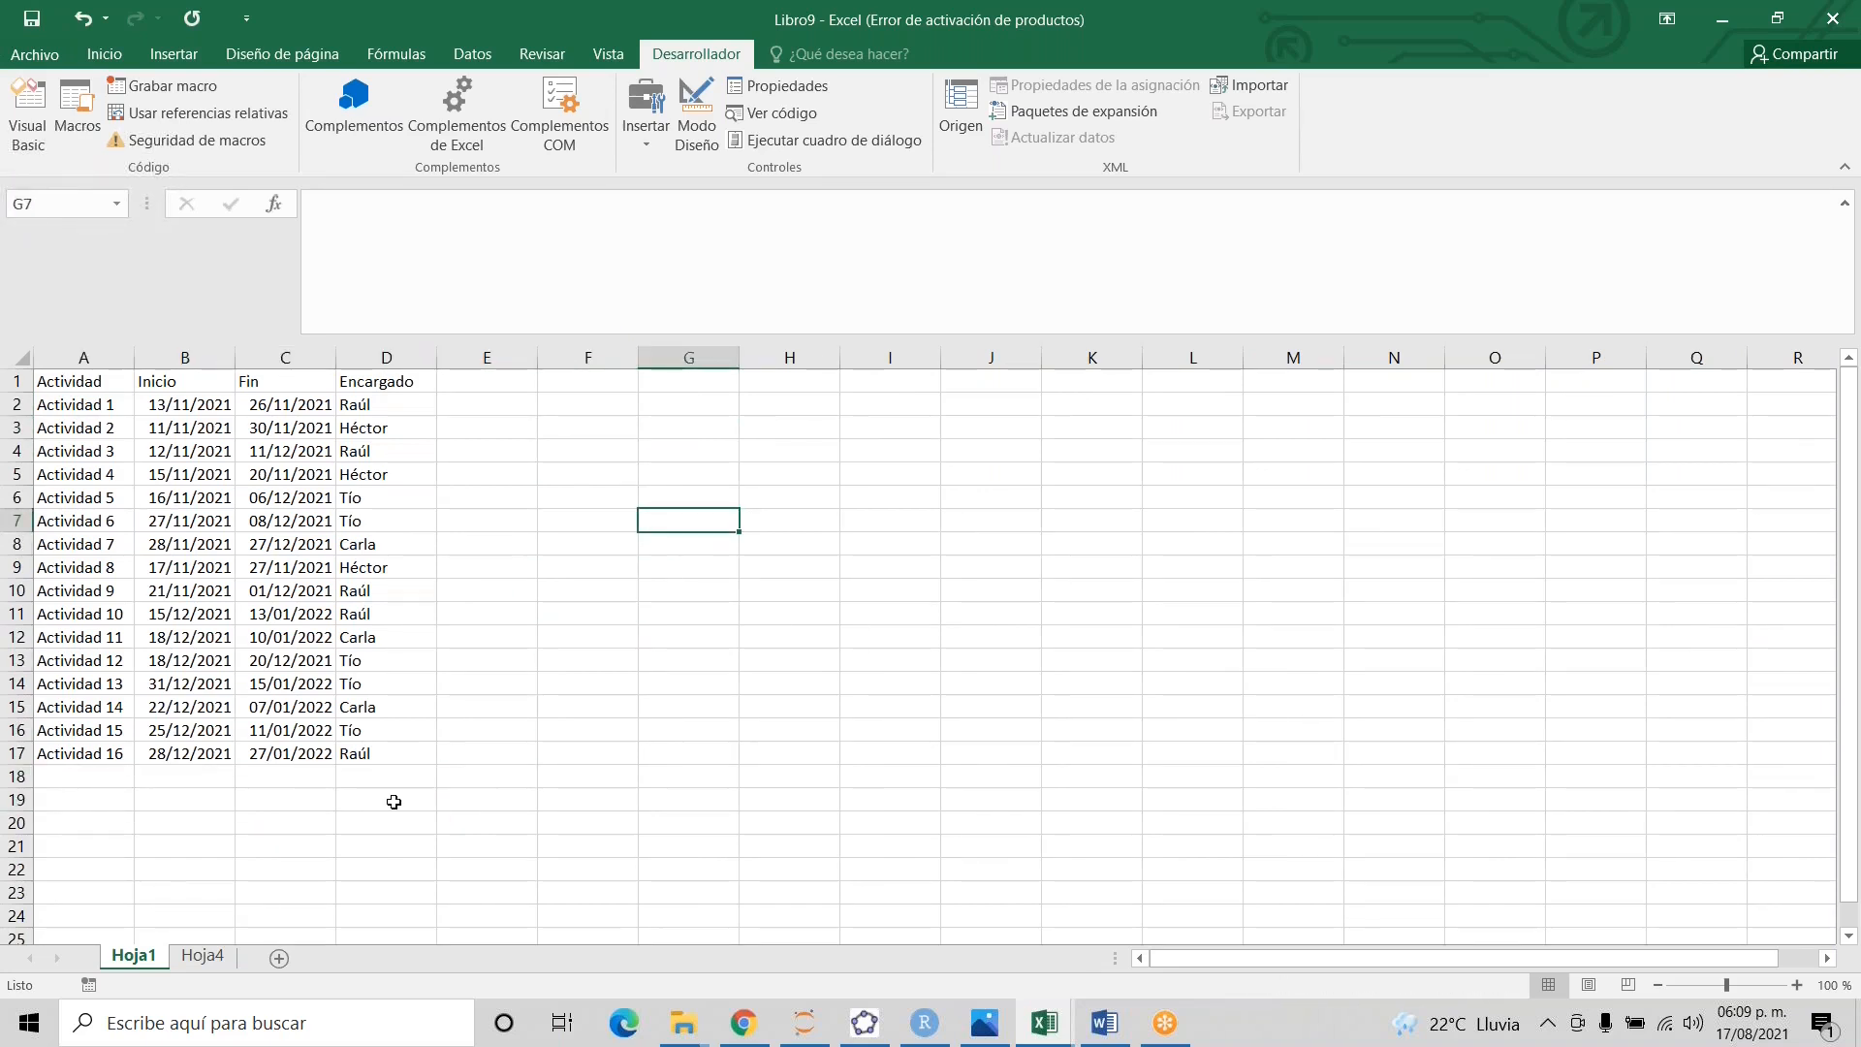
right_click(194, 962)
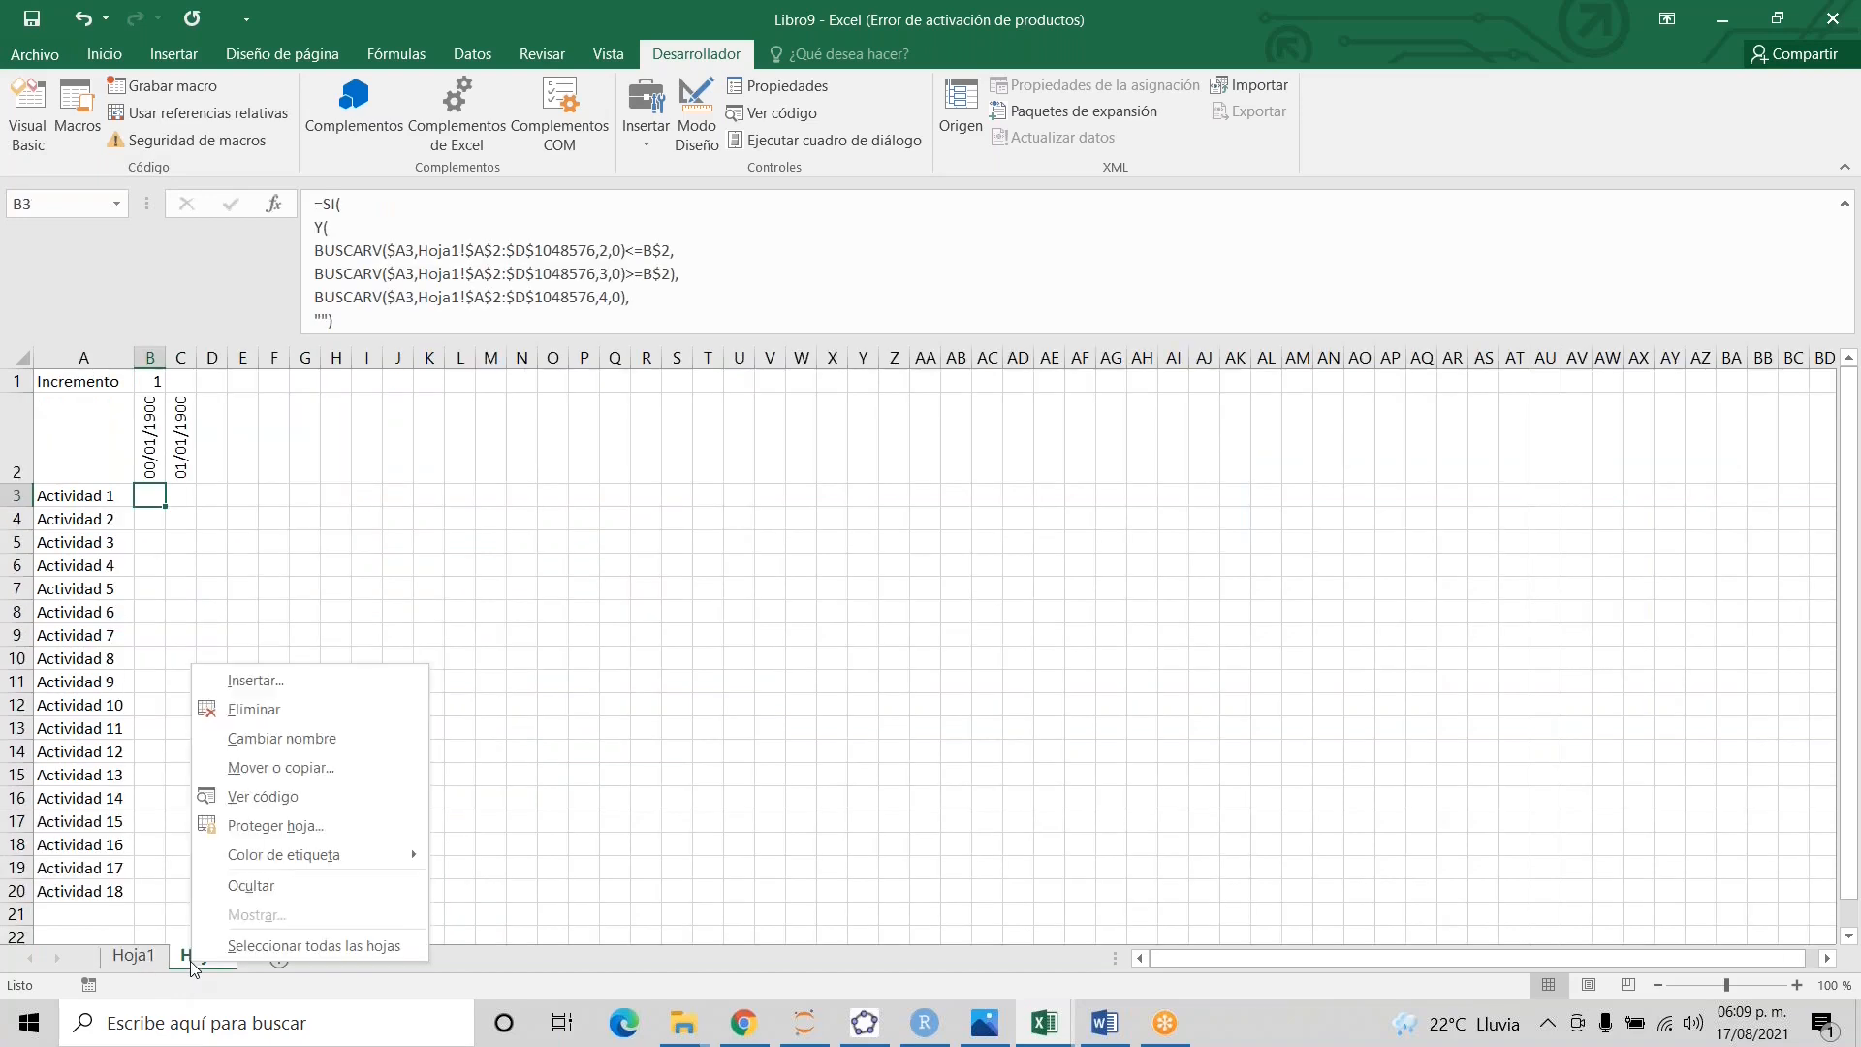
left_click(267, 717)
left_click(881, 582)
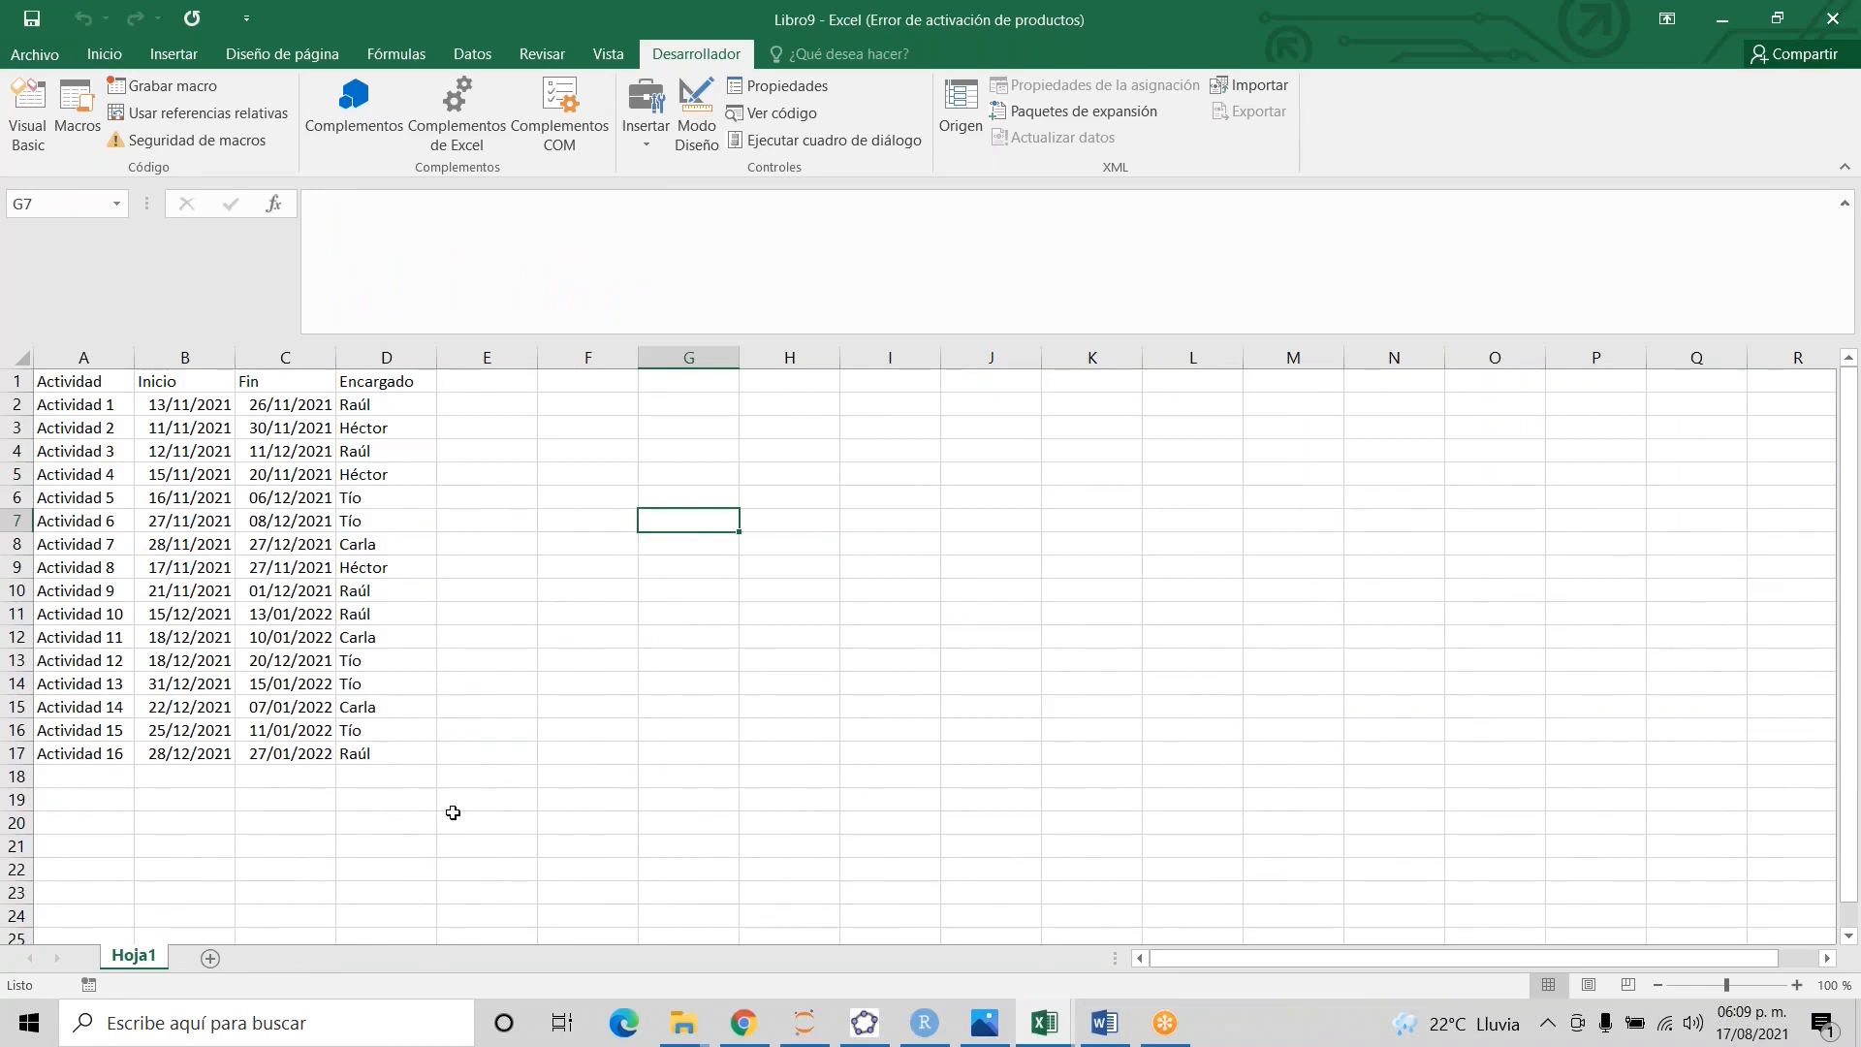
- Run the constructor macro on the shortened activity list and fill the B3 formula of the new sheet down to B18
left_click(92, 119)
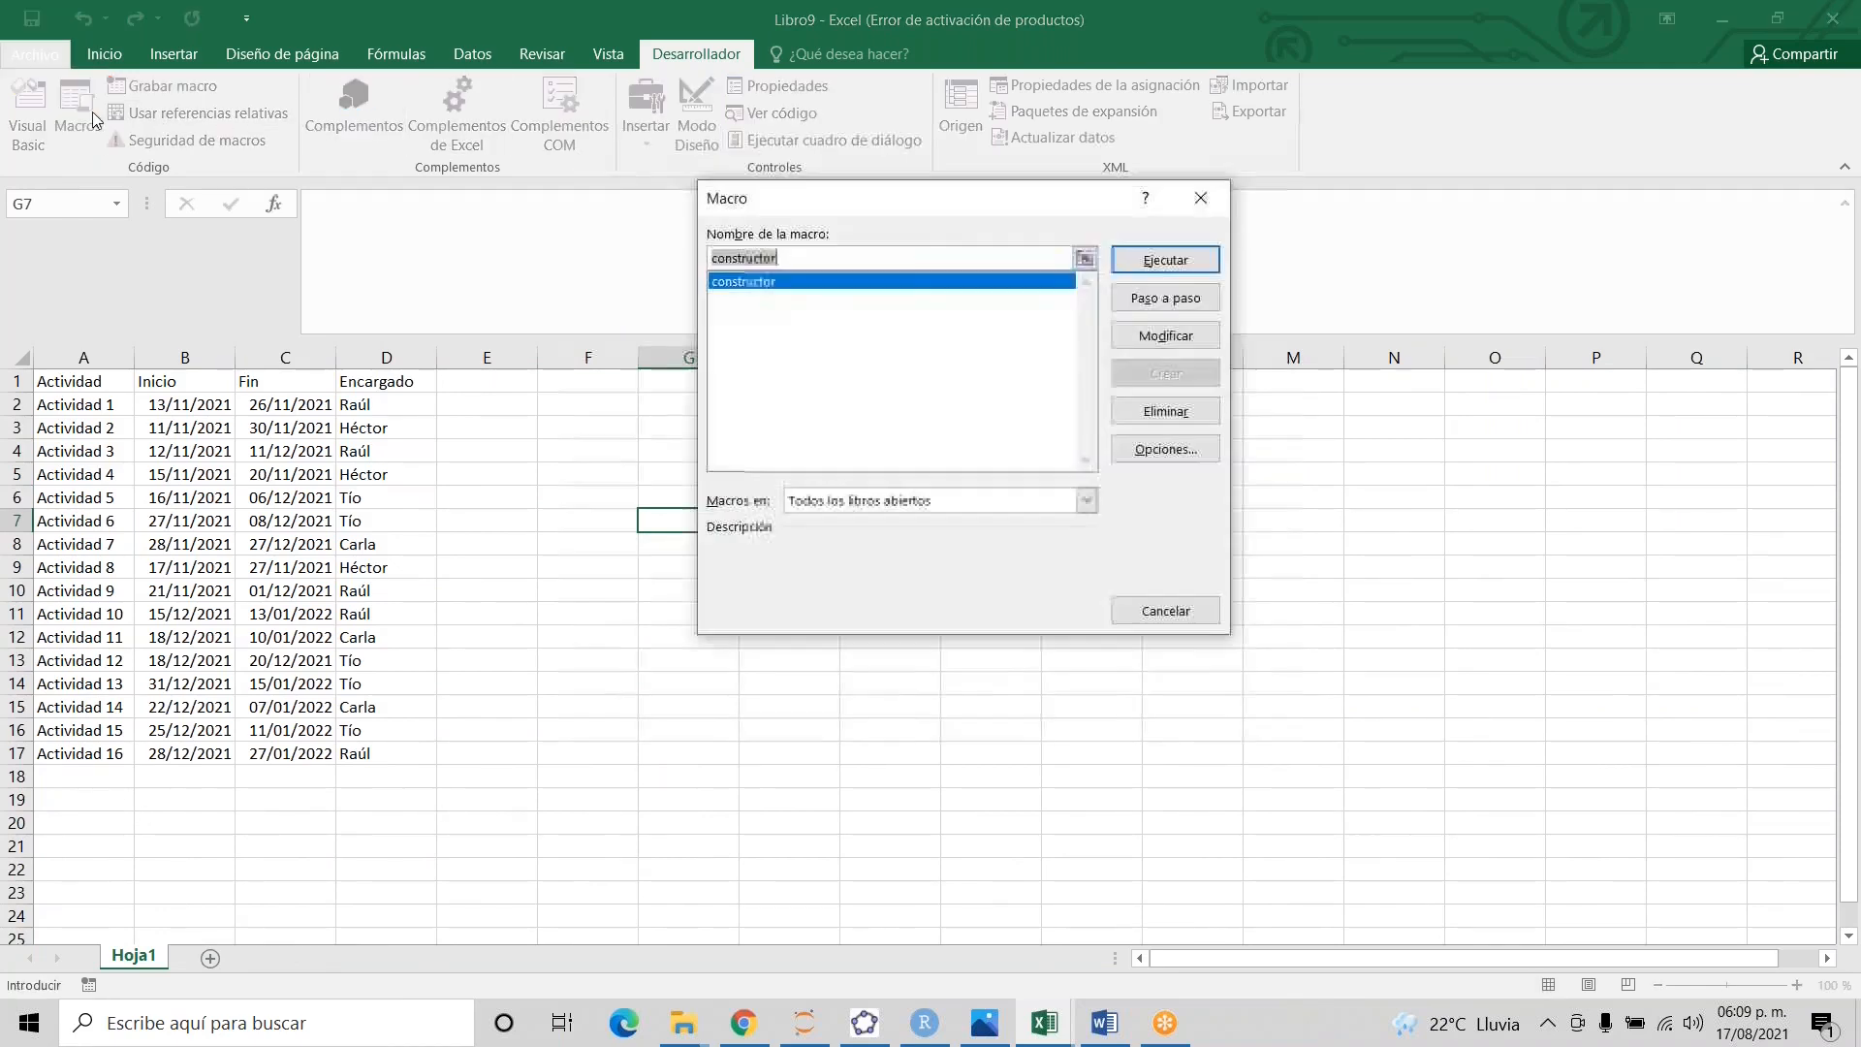
left_click(1166, 260)
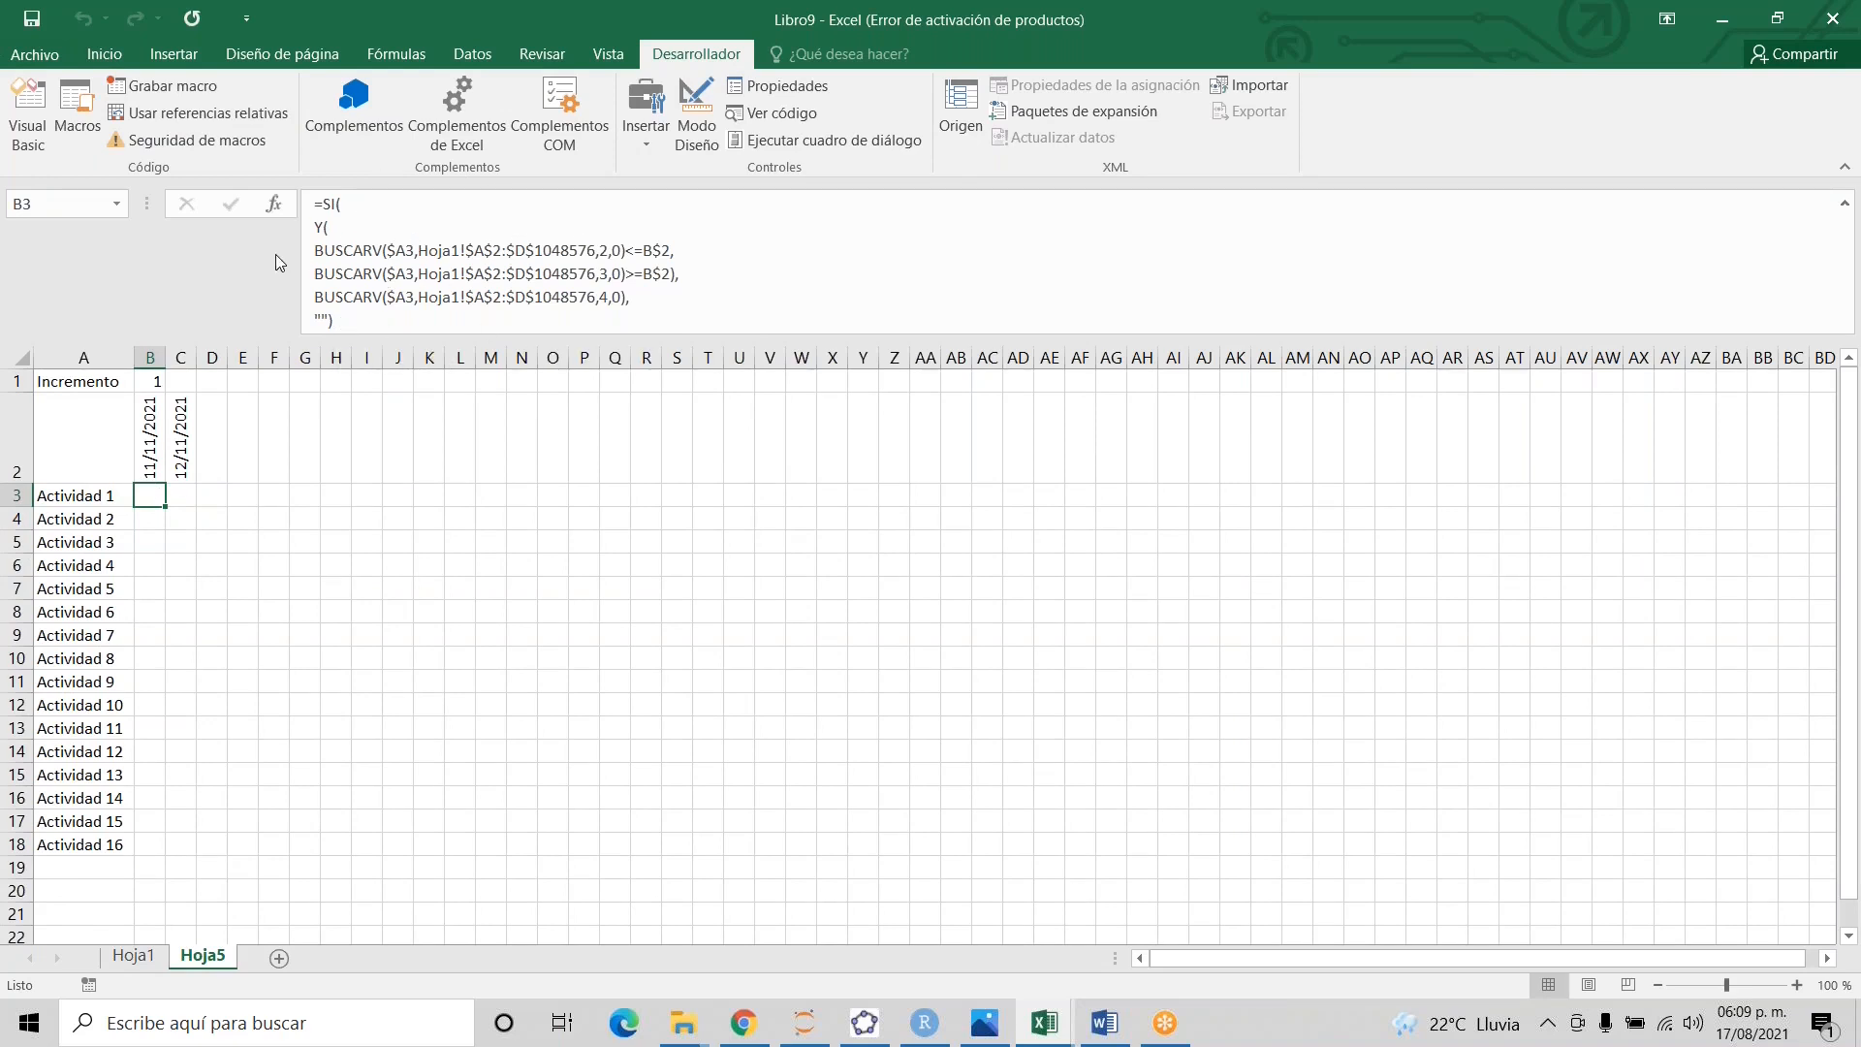
double_click(164, 505)
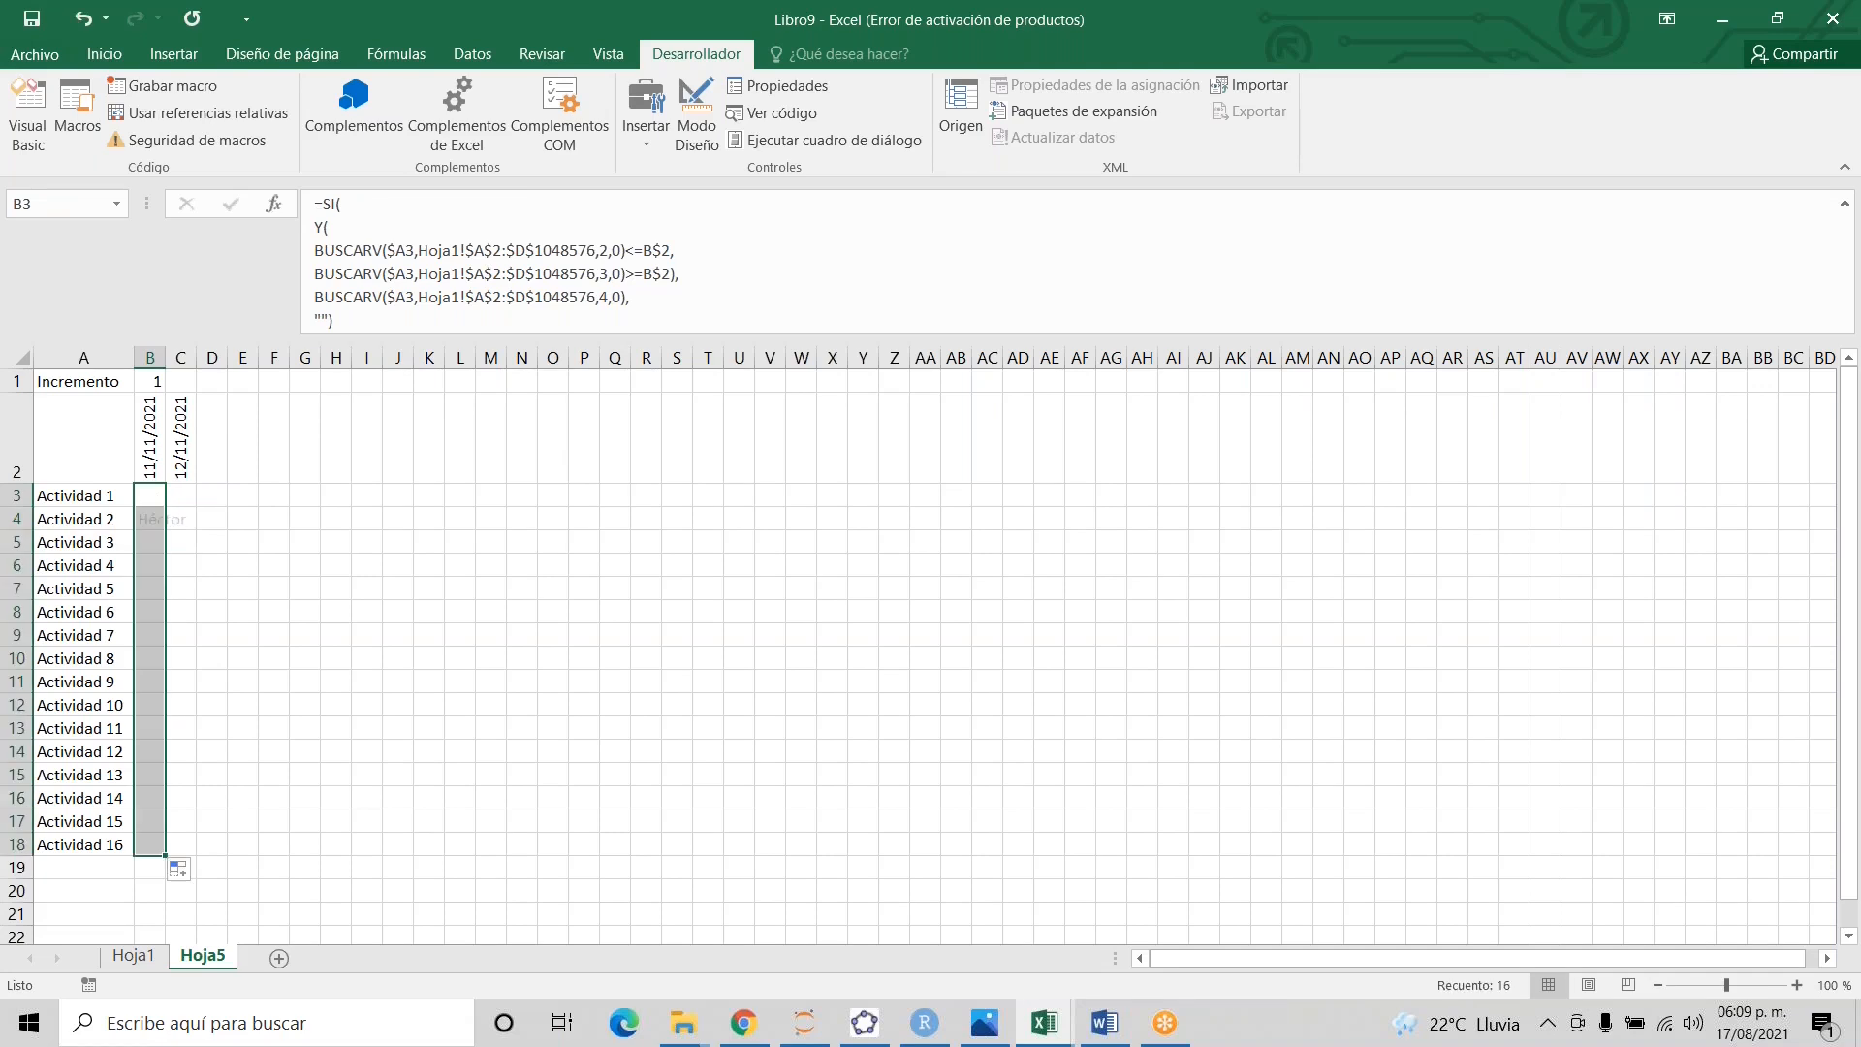
left_click(150, 519)
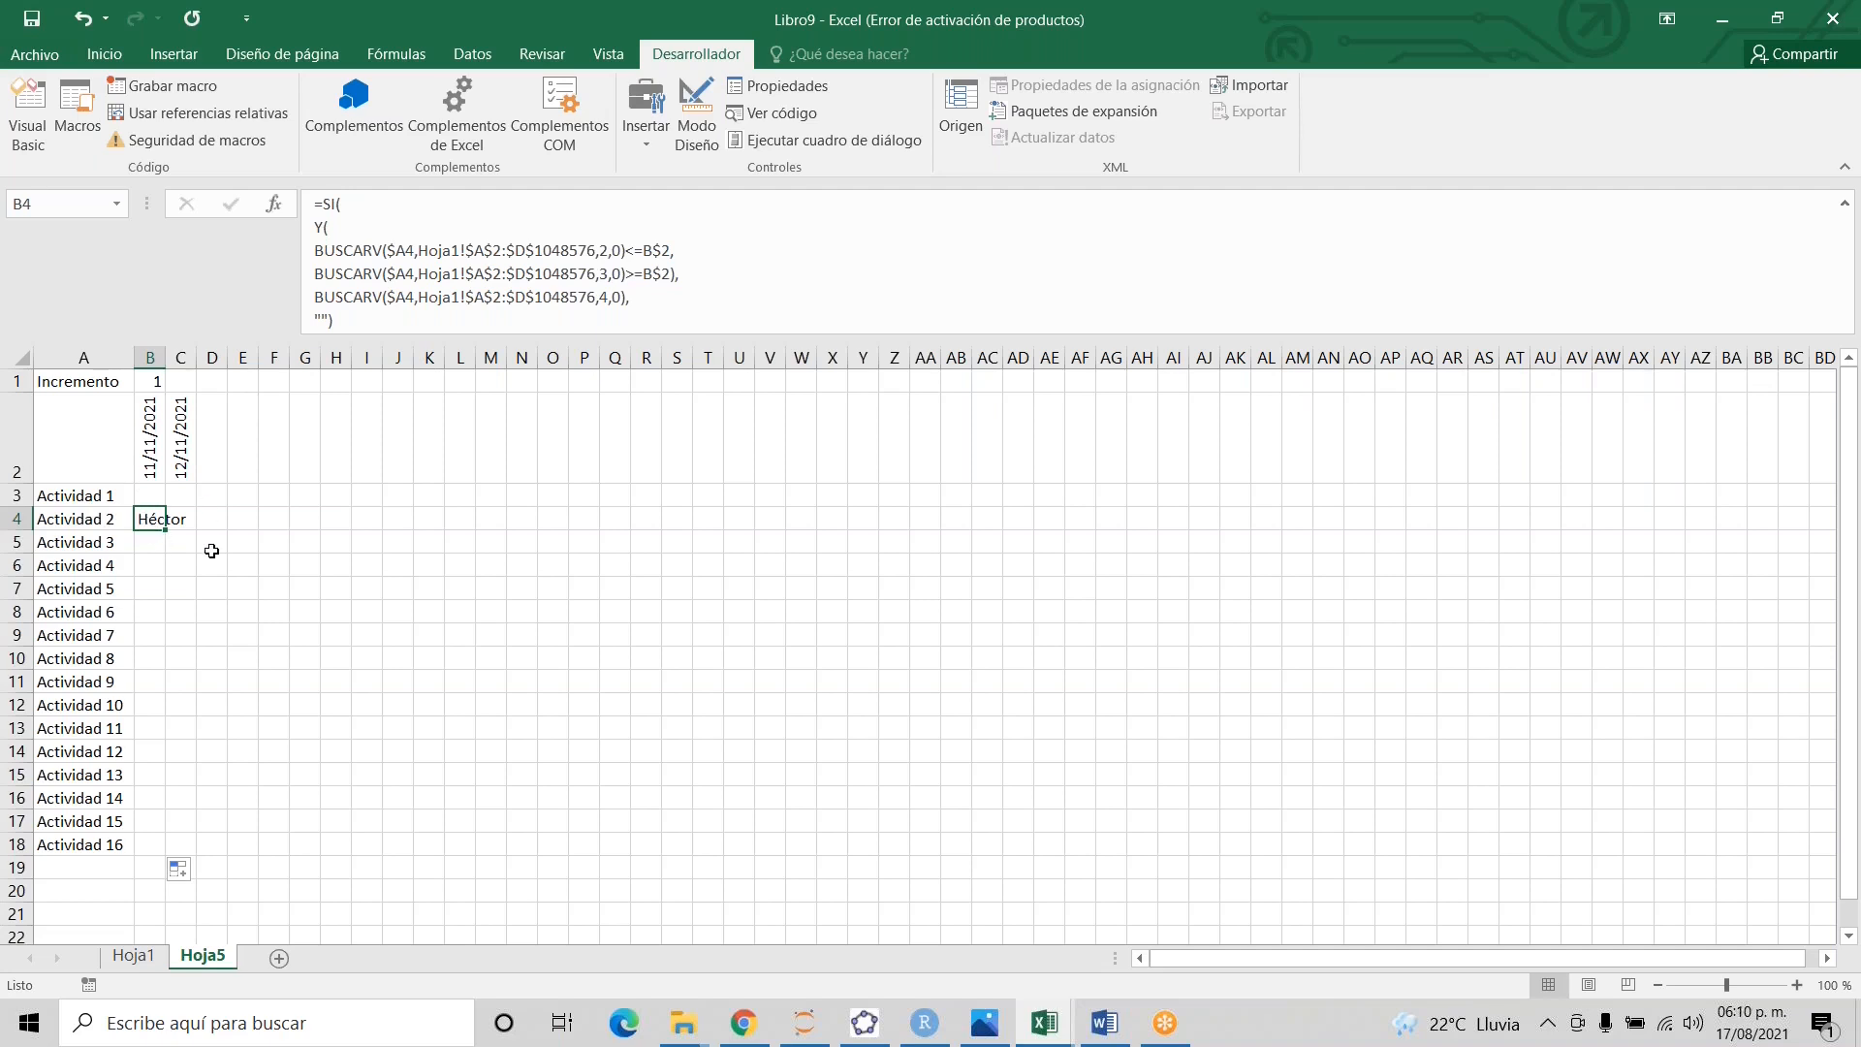
- Go back to Hoja1 and examine the activities' start dates, selecting the Inicio column from B2 down to B14
key("ctrl+Page_Up")
key("Down")
key("Right")
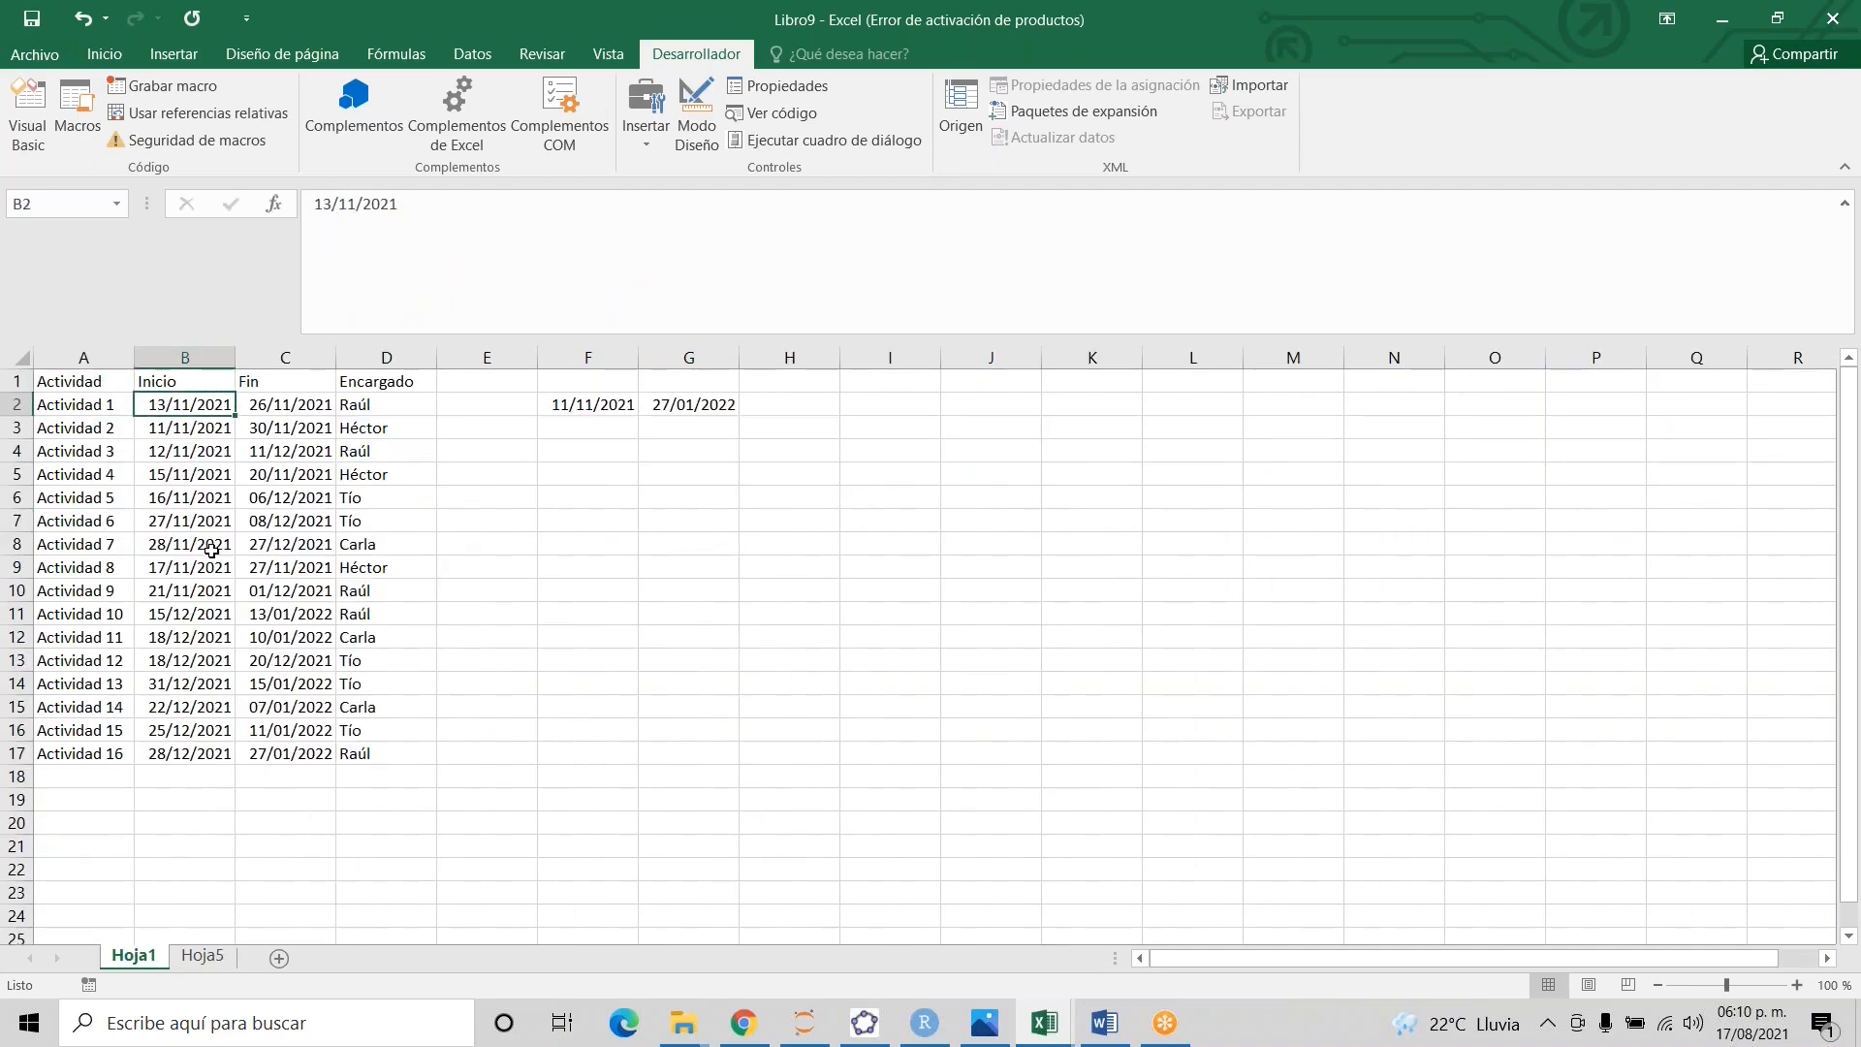
key("Down")
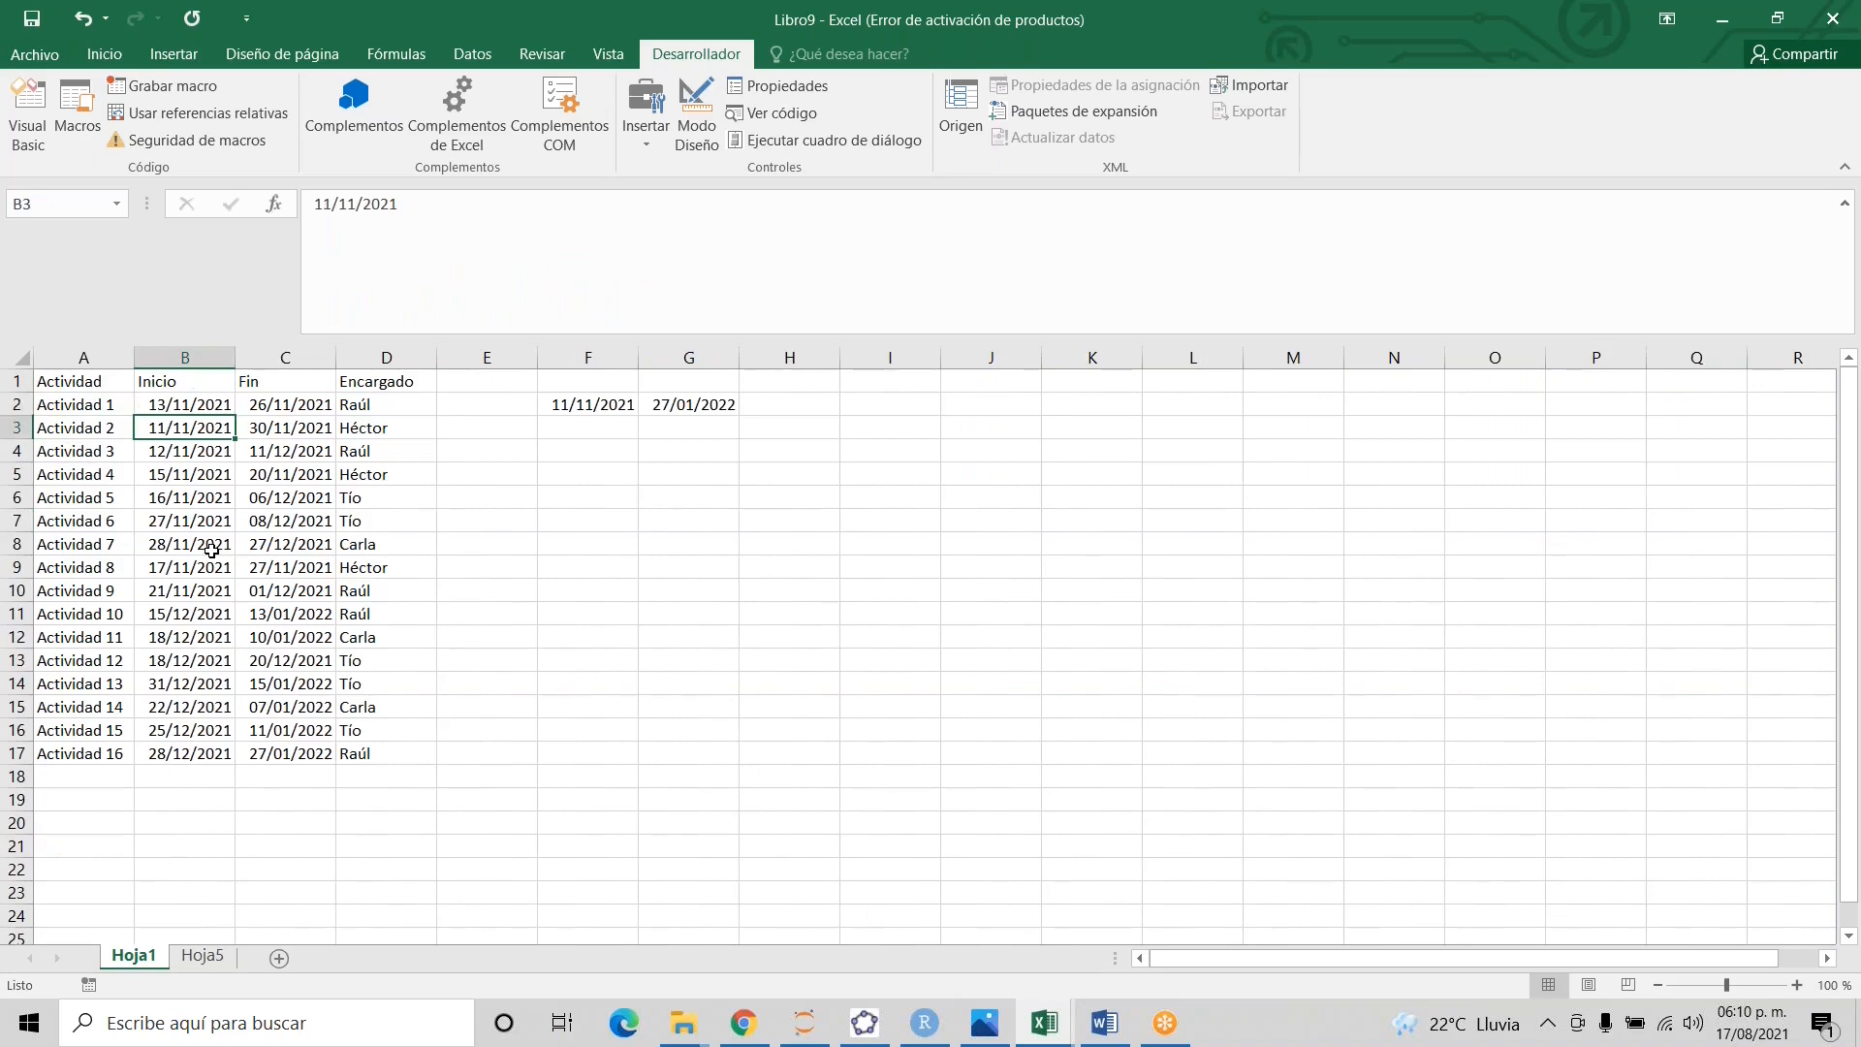
key("Left")
key("Right")
key("Up")
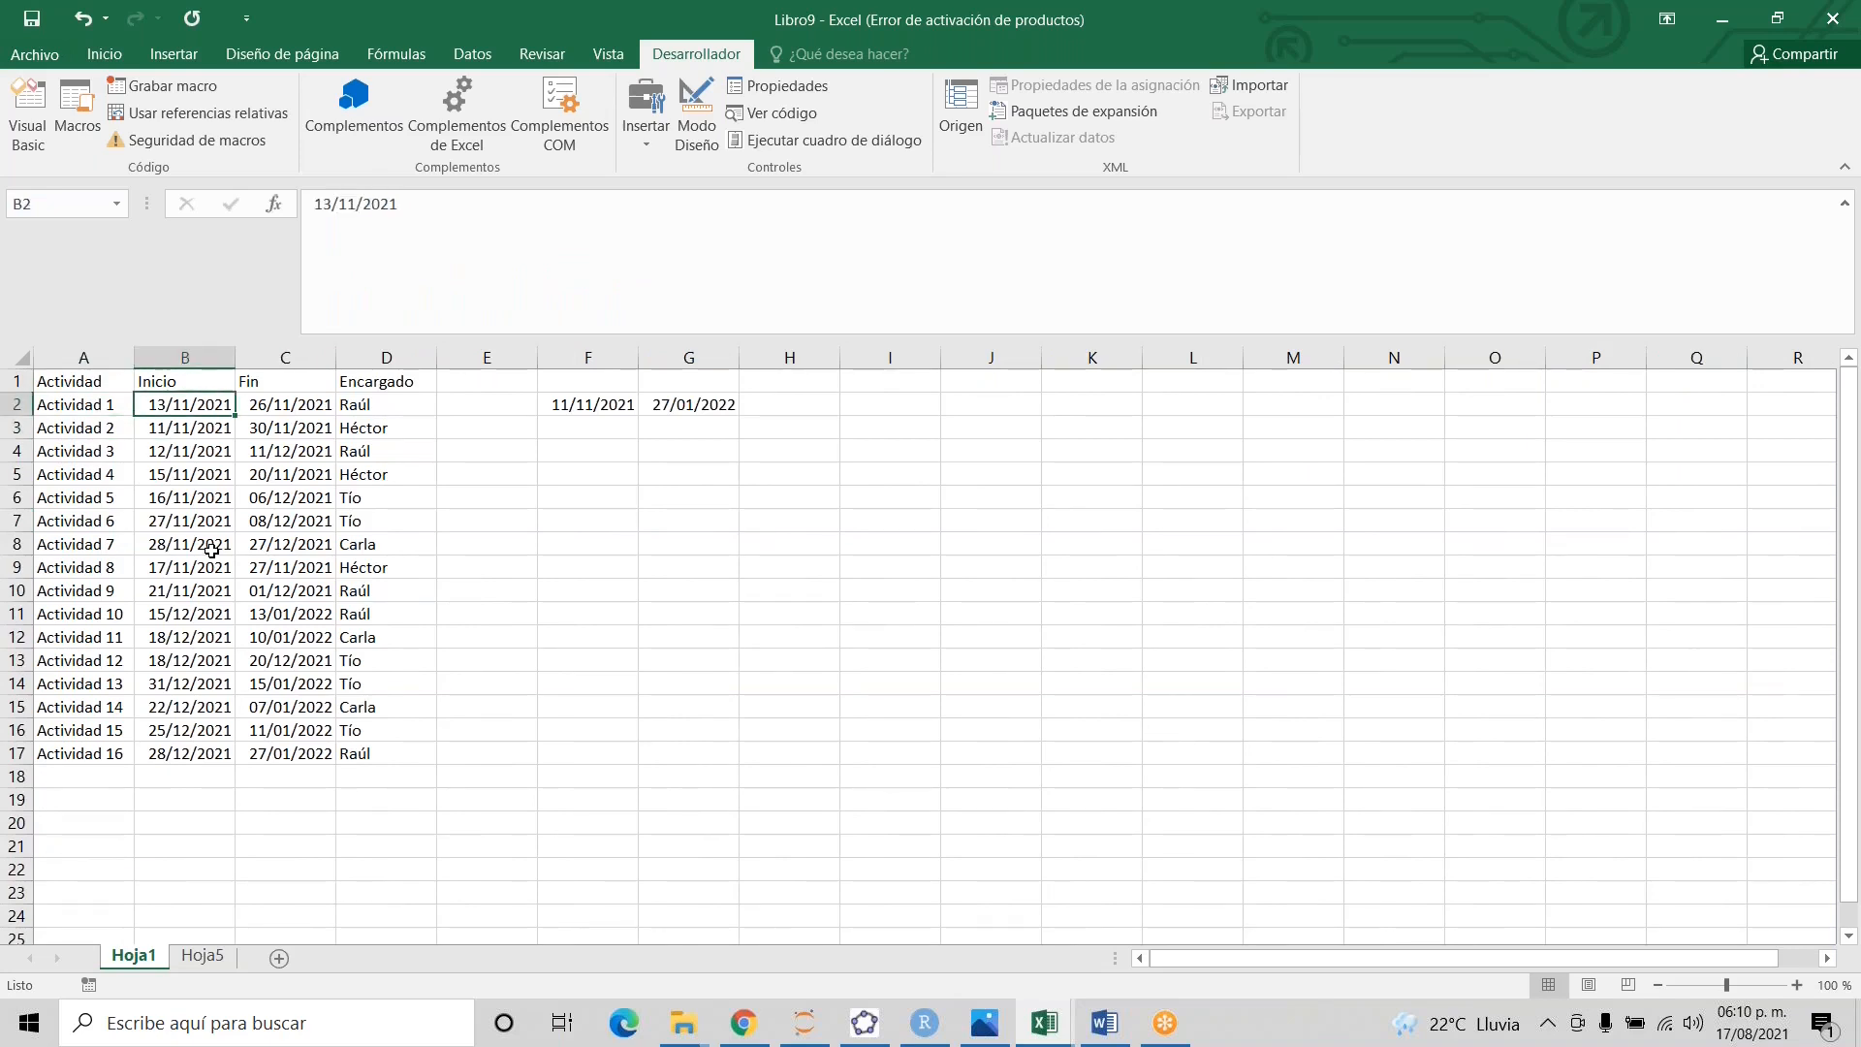
key("shift+Down")
key("shift+Down")
key("shift+Down")
key("shift+Down")
key("shift+Down")
key("shift+Down")
key("shift+Down")
key("shift+Down")
key("shift+Down")
key("shift+Down")
key("shift+Down")
key("shift+Down")
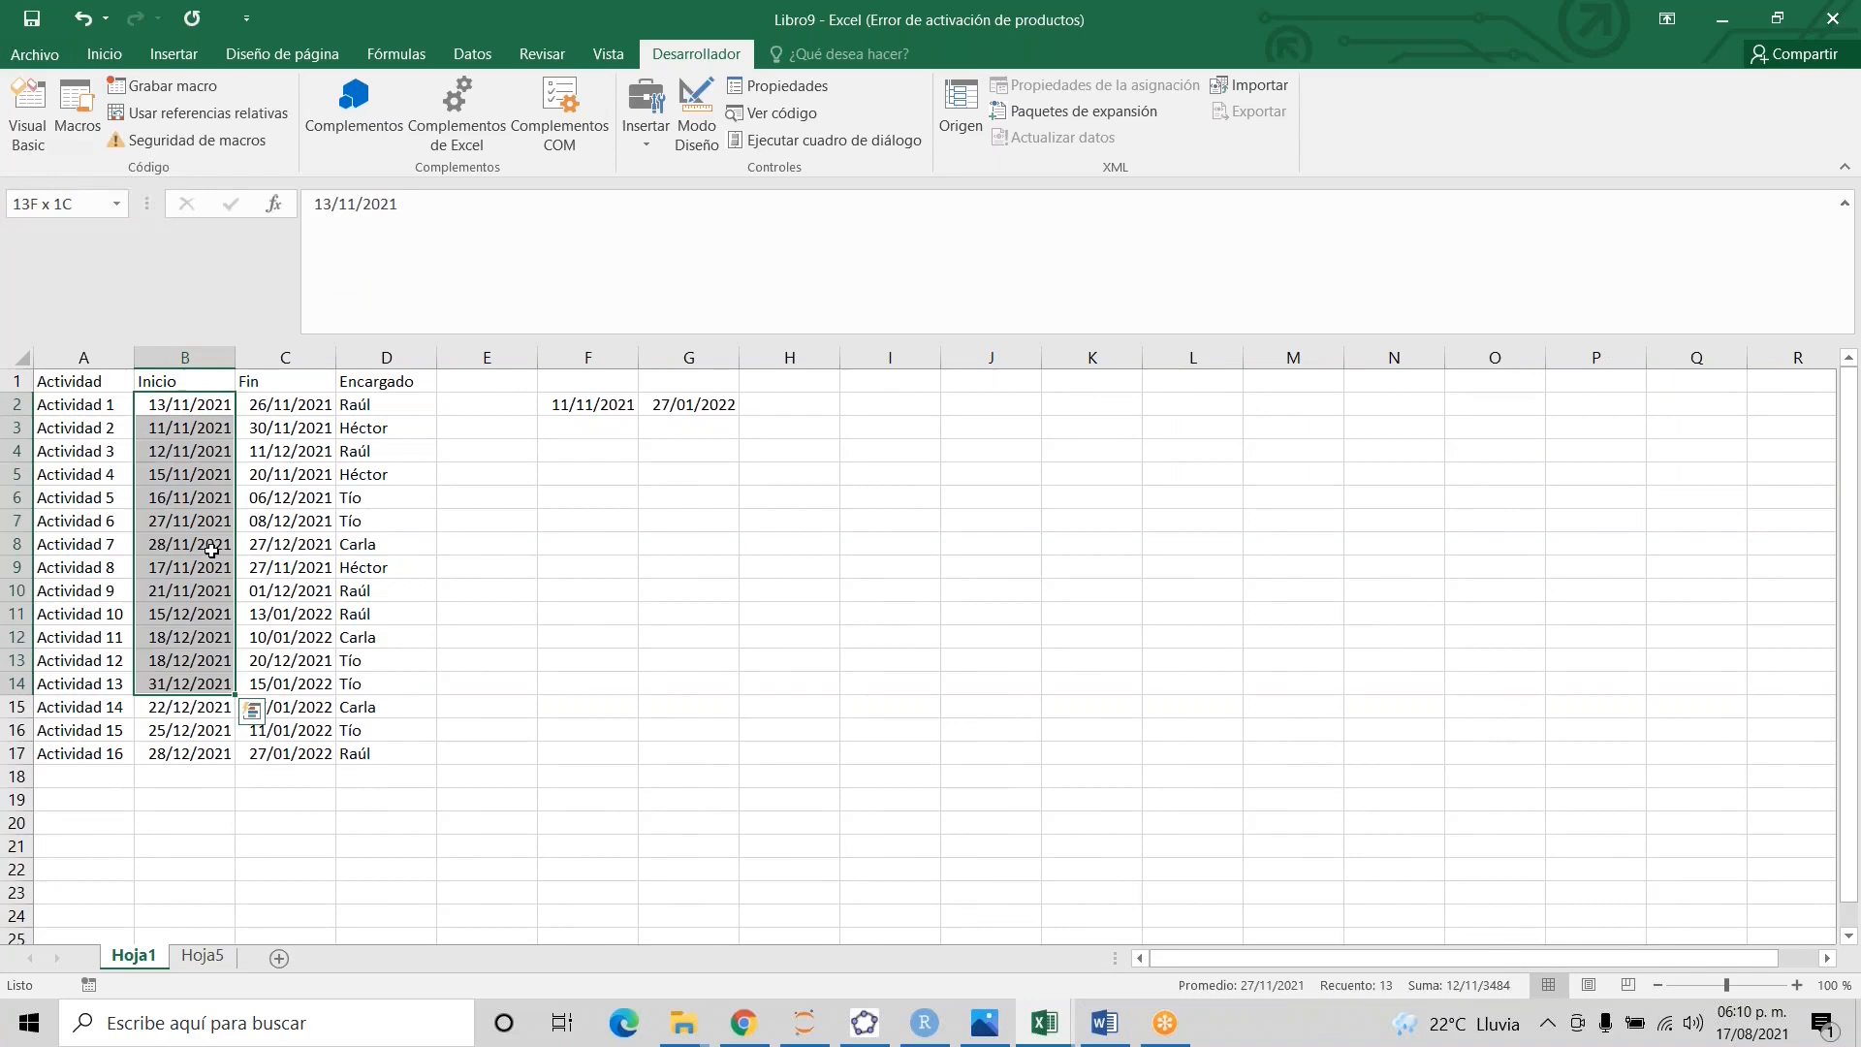
- Review the start date, end date and person in charge of Actividad 2 in the Hoja1 activity table
key("shift+Up")
key("shift+Up")
key("shift+Up")
key("shift+Up")
key("shift+Up")
key("shift+Up")
key("shift+Up")
key("shift+Up")
key("shift+Up")
key("shift+Up")
key("shift+Up")
key("shift+Up")
key("Down")
key("Left")
key("Right")
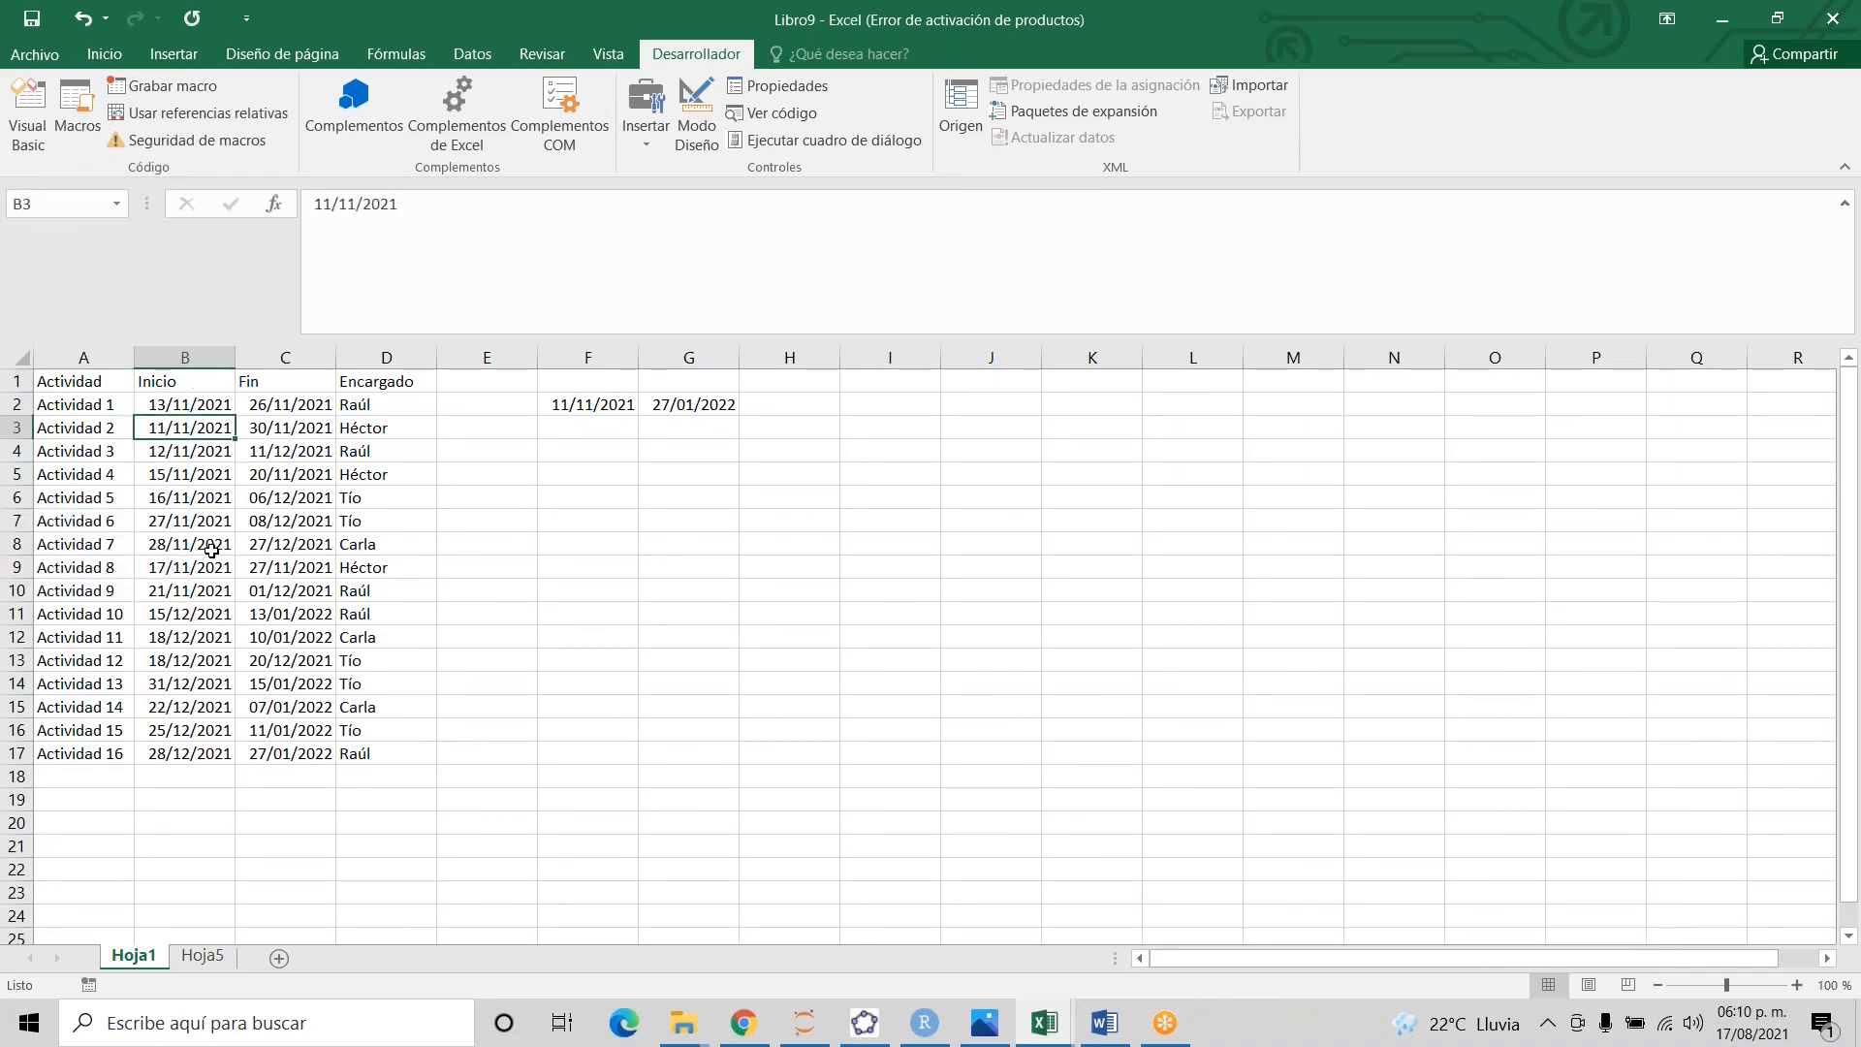
key("Left")
key("Right")
key("Right")
key("Up")
key("Down")
key("Right")
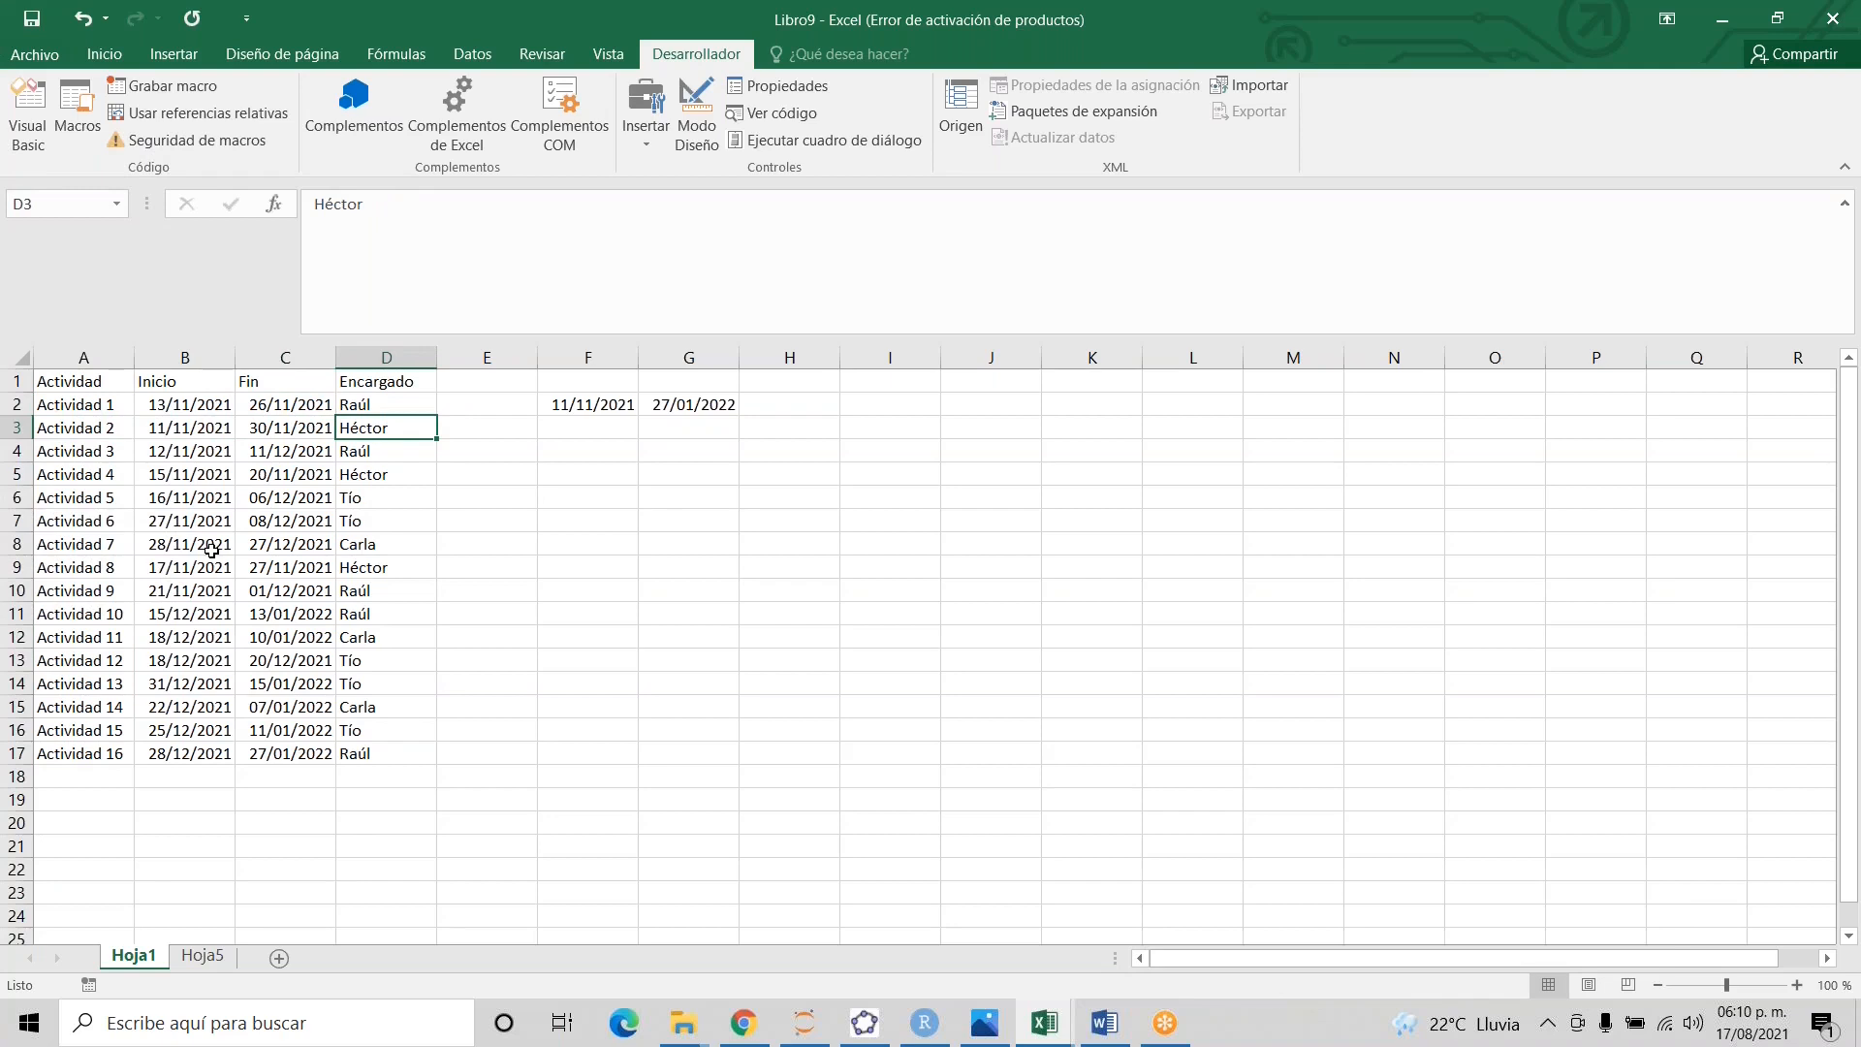
- On Hoja5, fill the BUSCARV formula in B3 down to row 18 for all sixteen activities
key("ctrl+Page_Down")
key("Up")
double_click(165, 505)
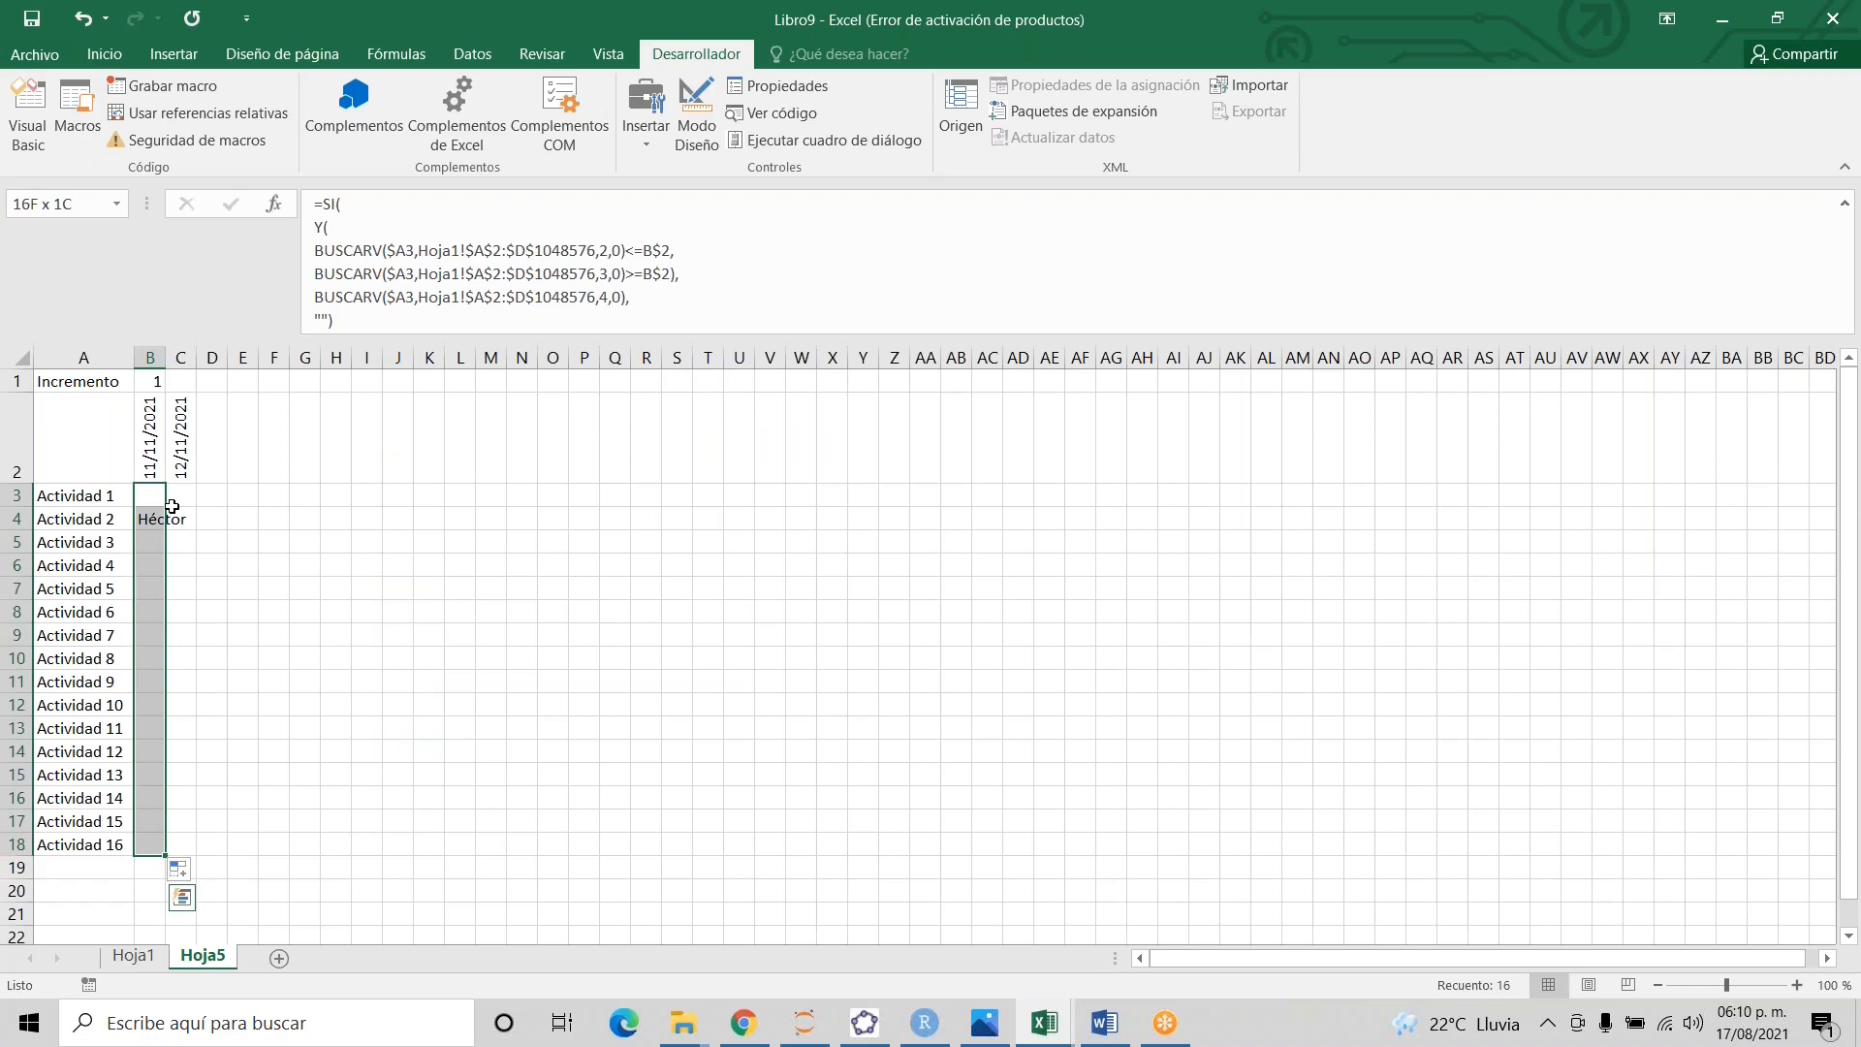
- Extend the date formula in C2 of Hoja5 across row 2 to column CB, ending at 28/01/2022
key("Up")
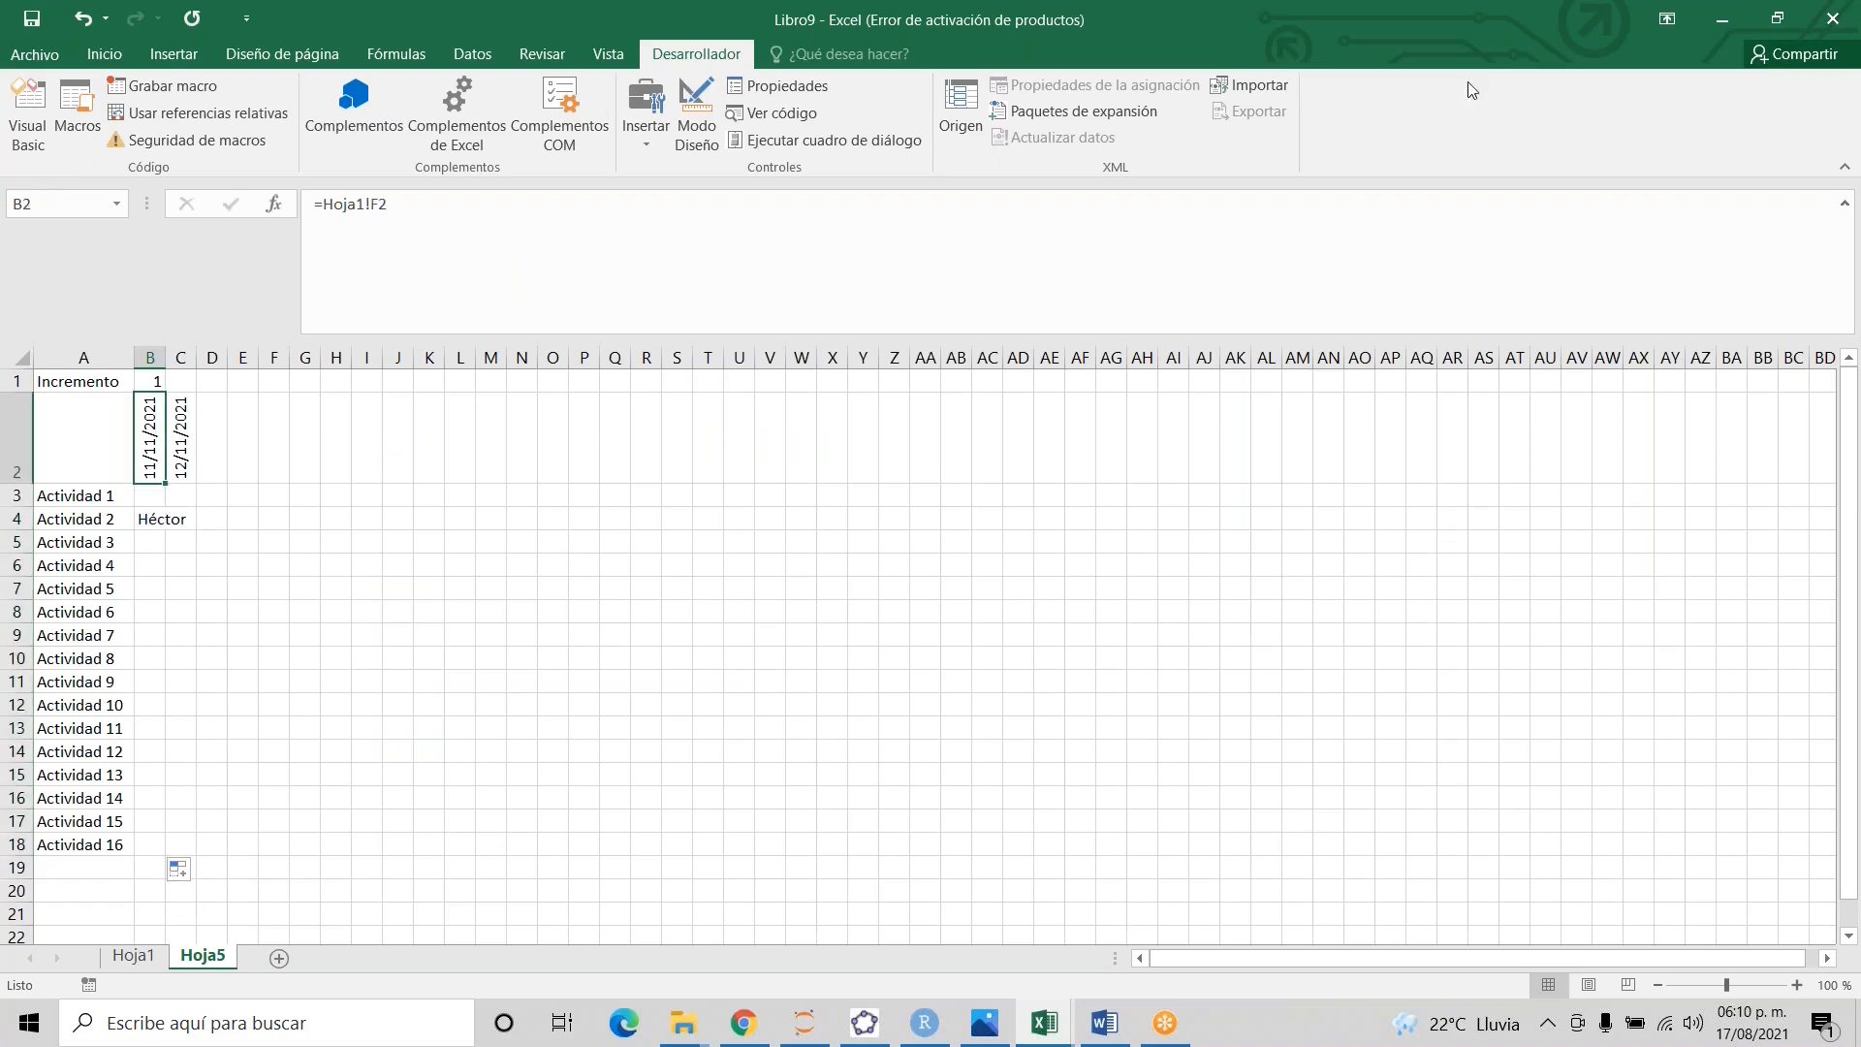
key("alt+F11")
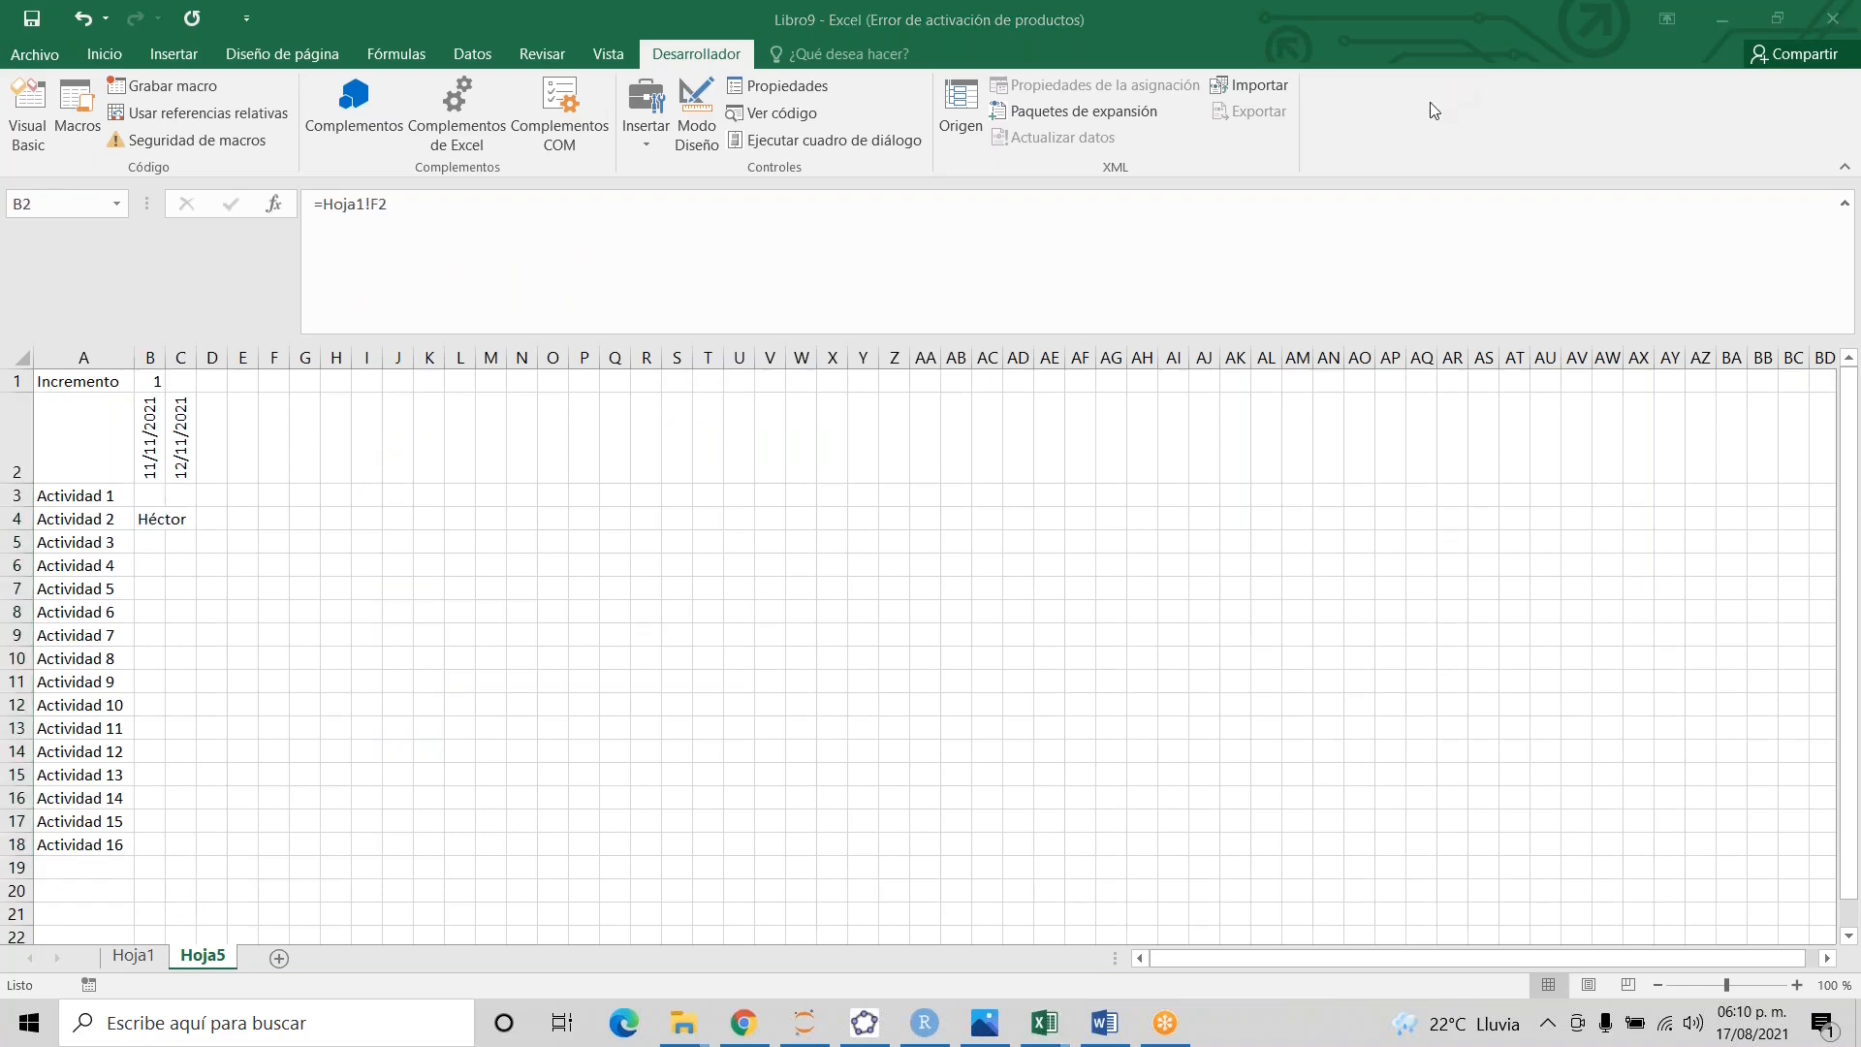
left_click(189, 438)
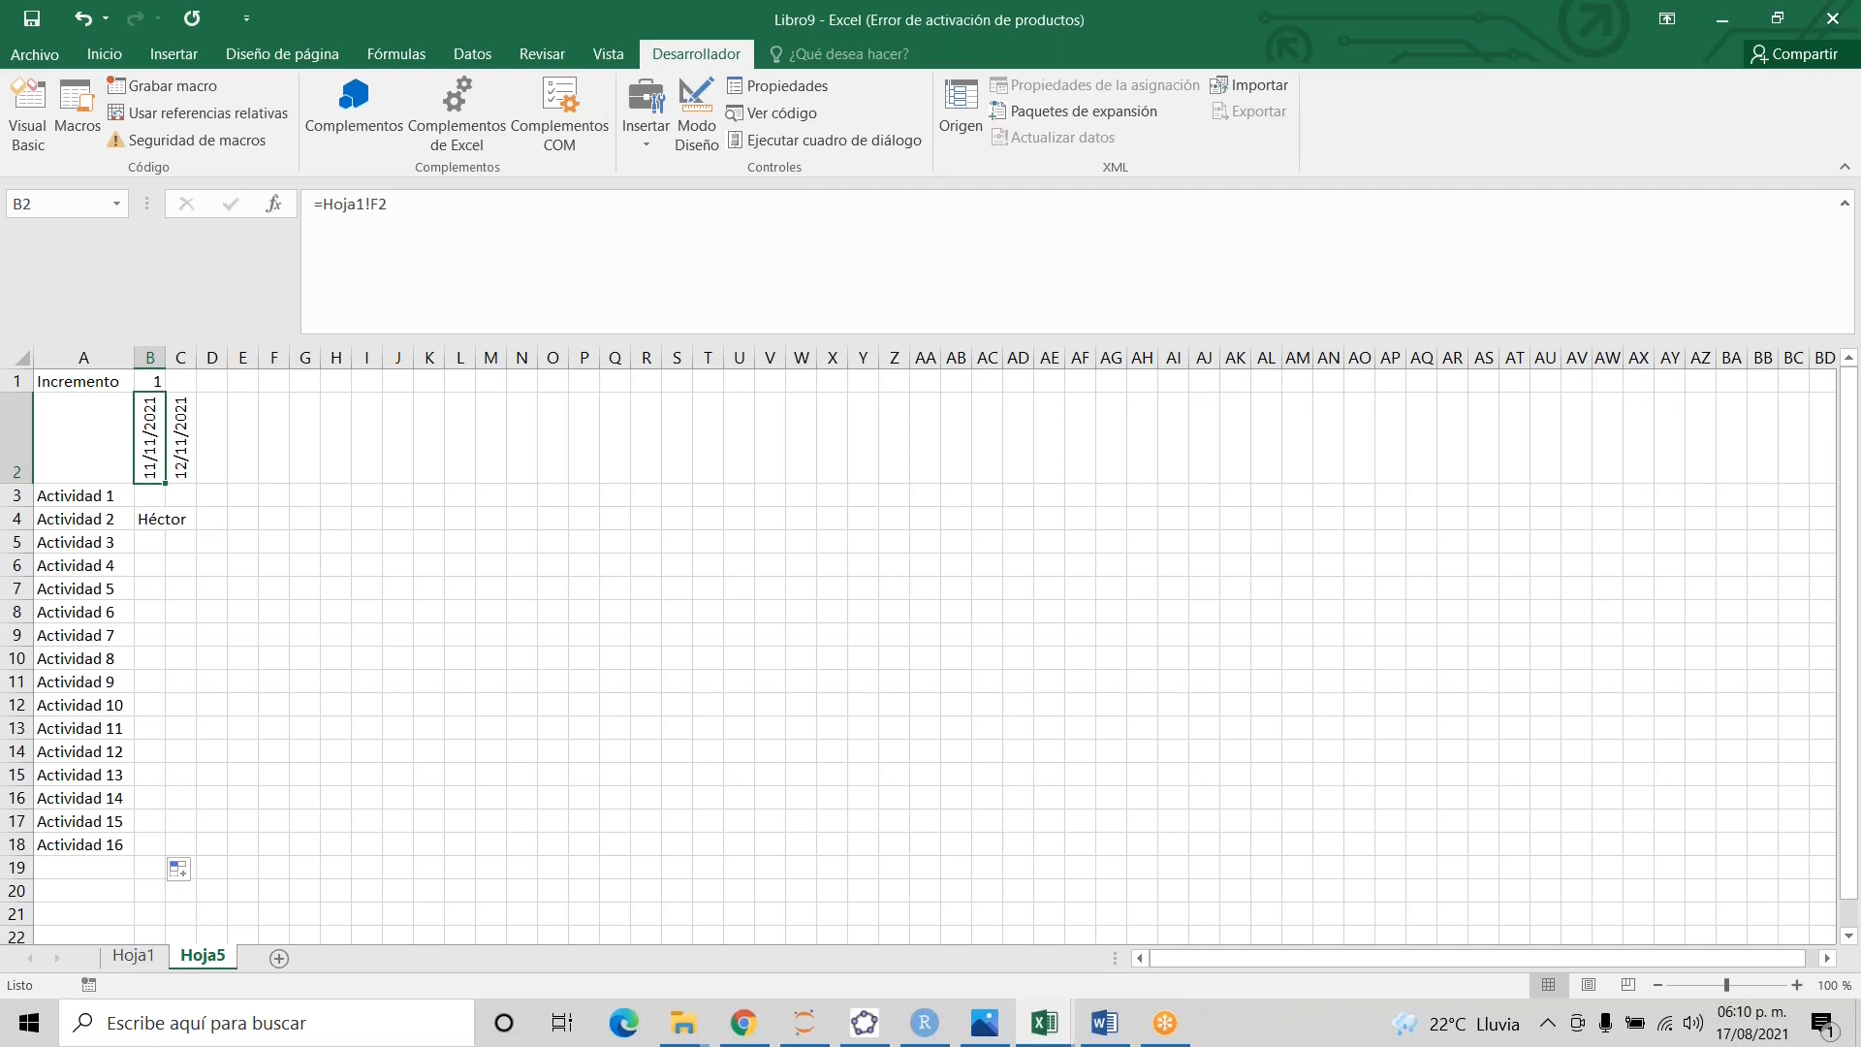
left_click(183, 451)
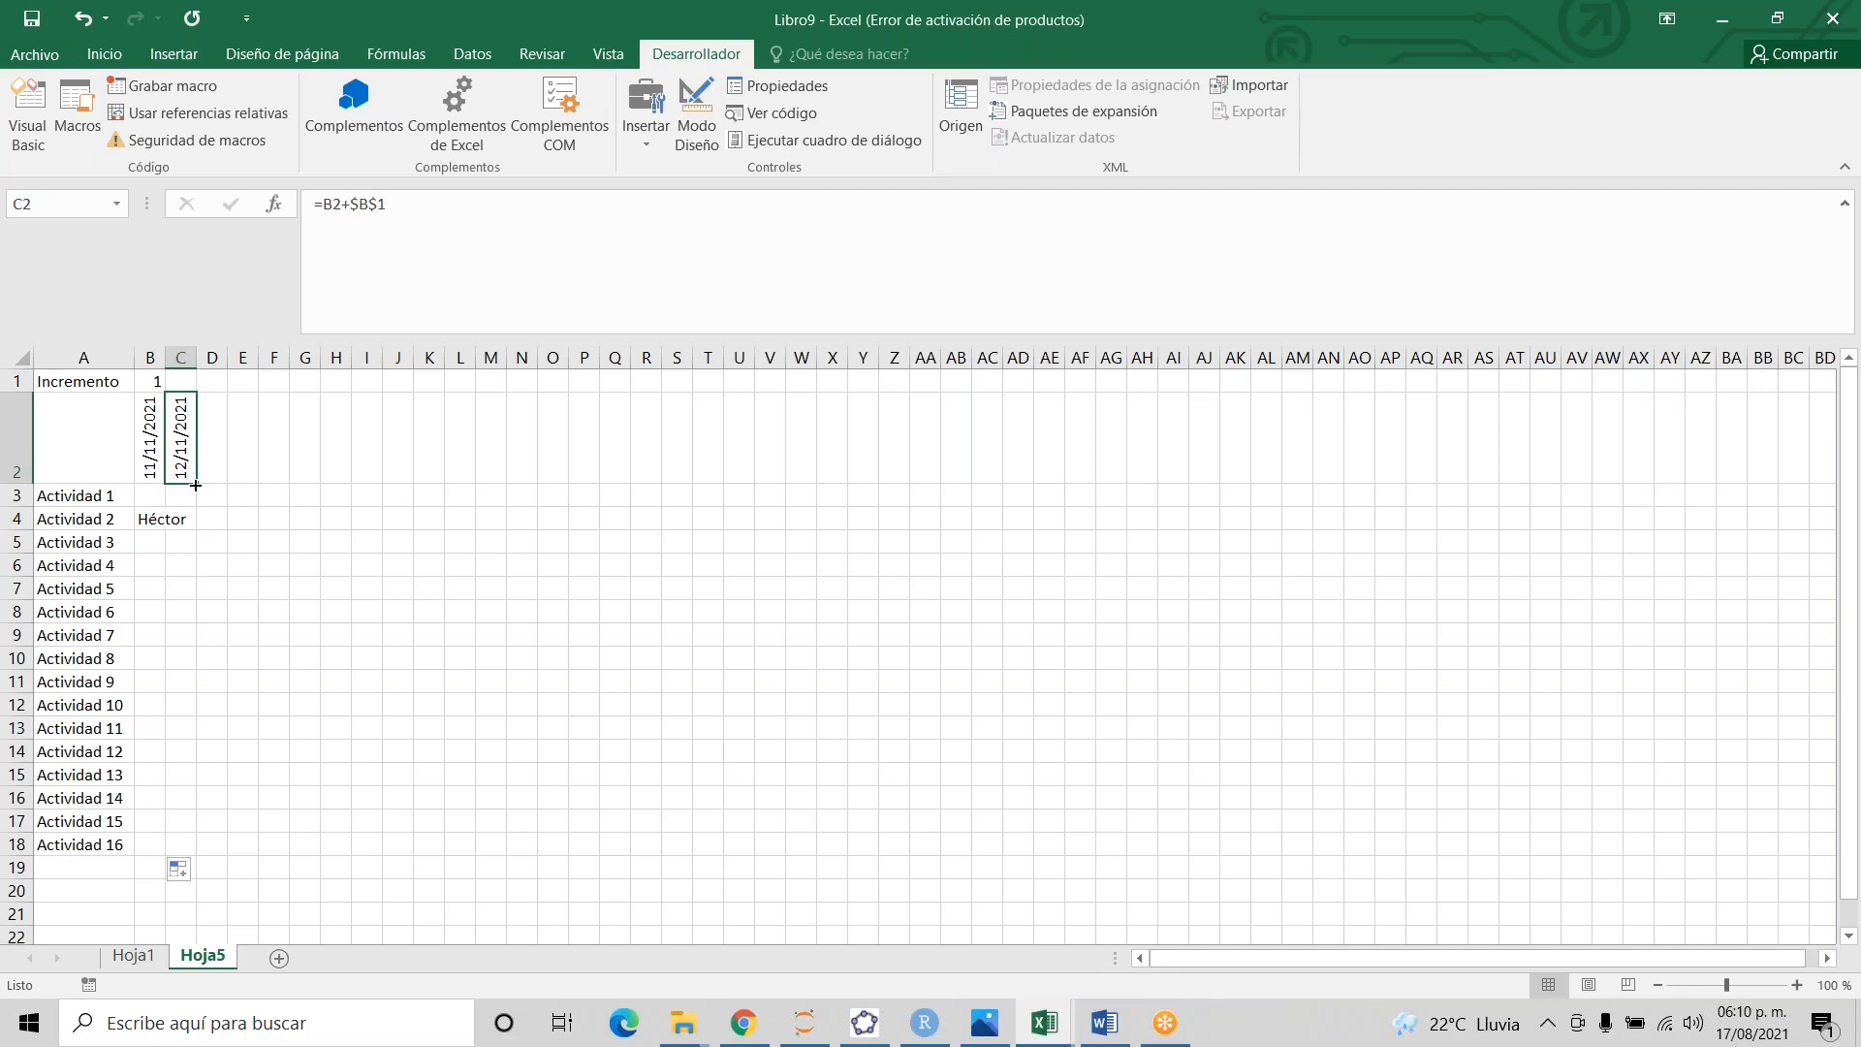
key("ctrl+Page_Up")
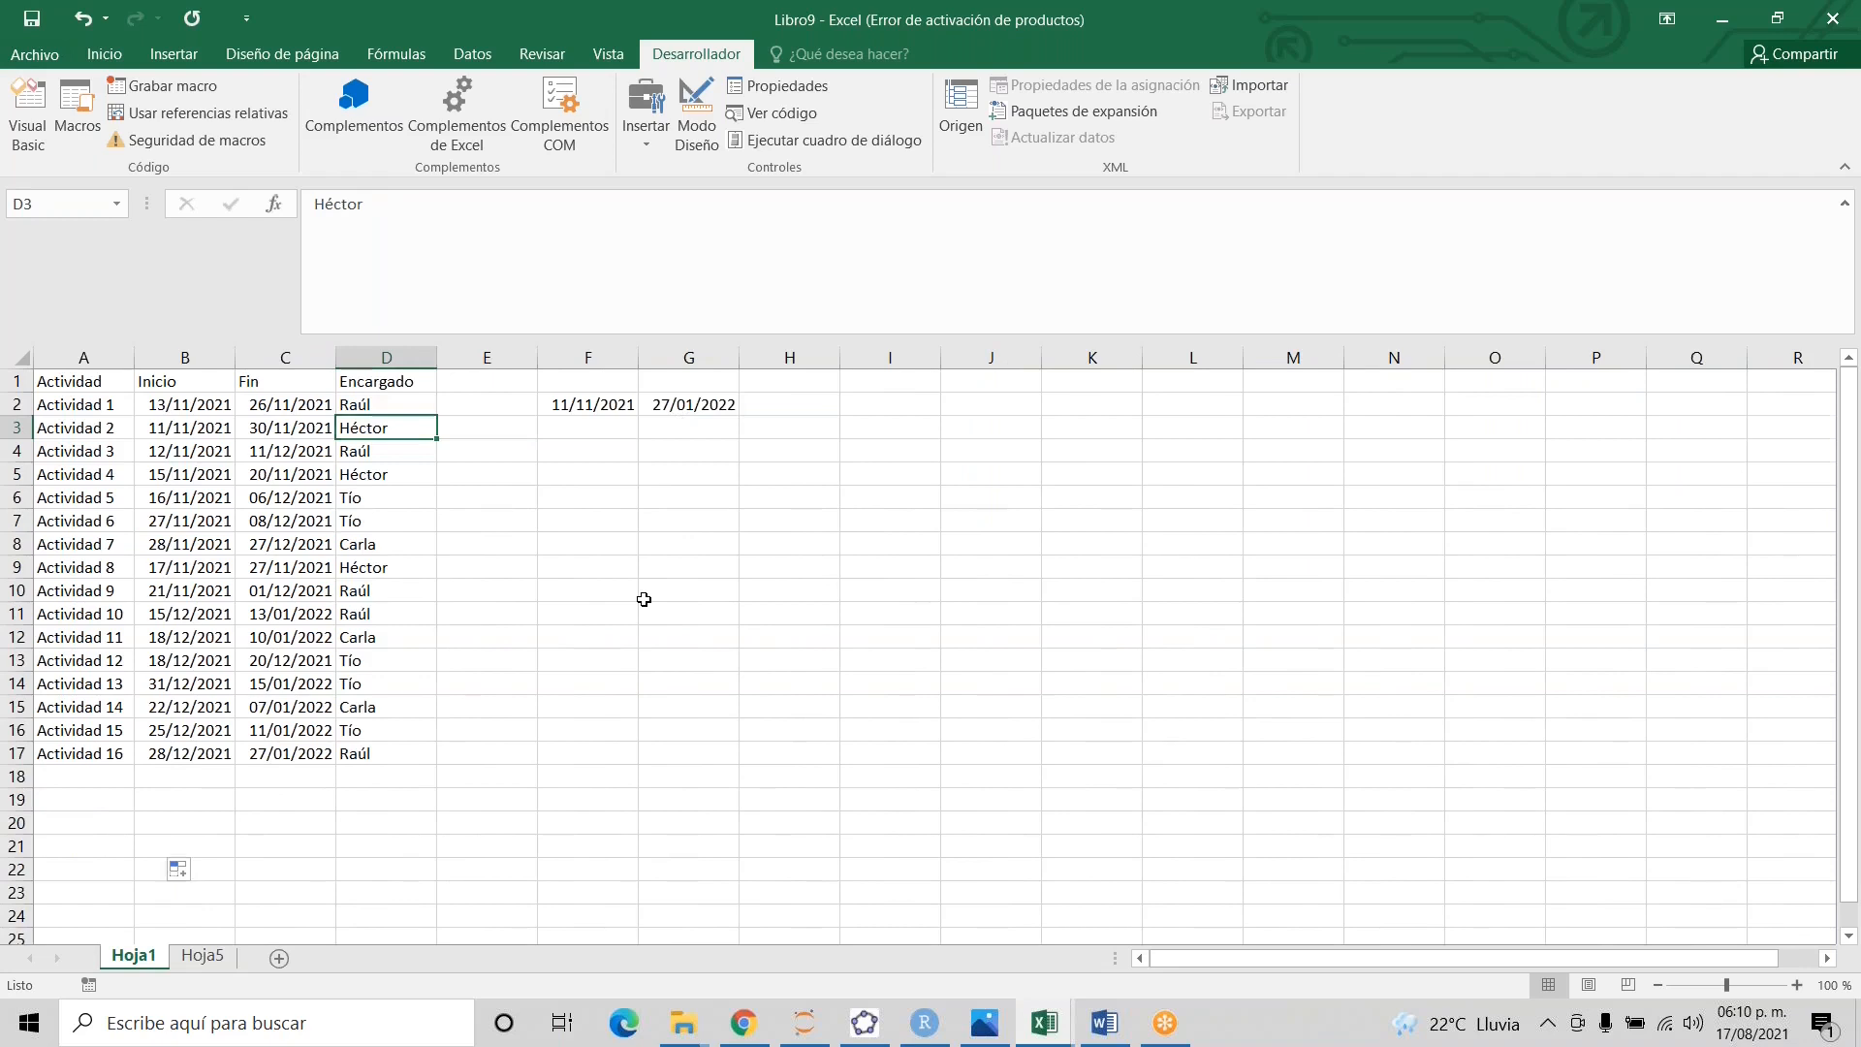
key("ctrl+Page_Down")
left_click_drag(197, 484, 1334, 485)
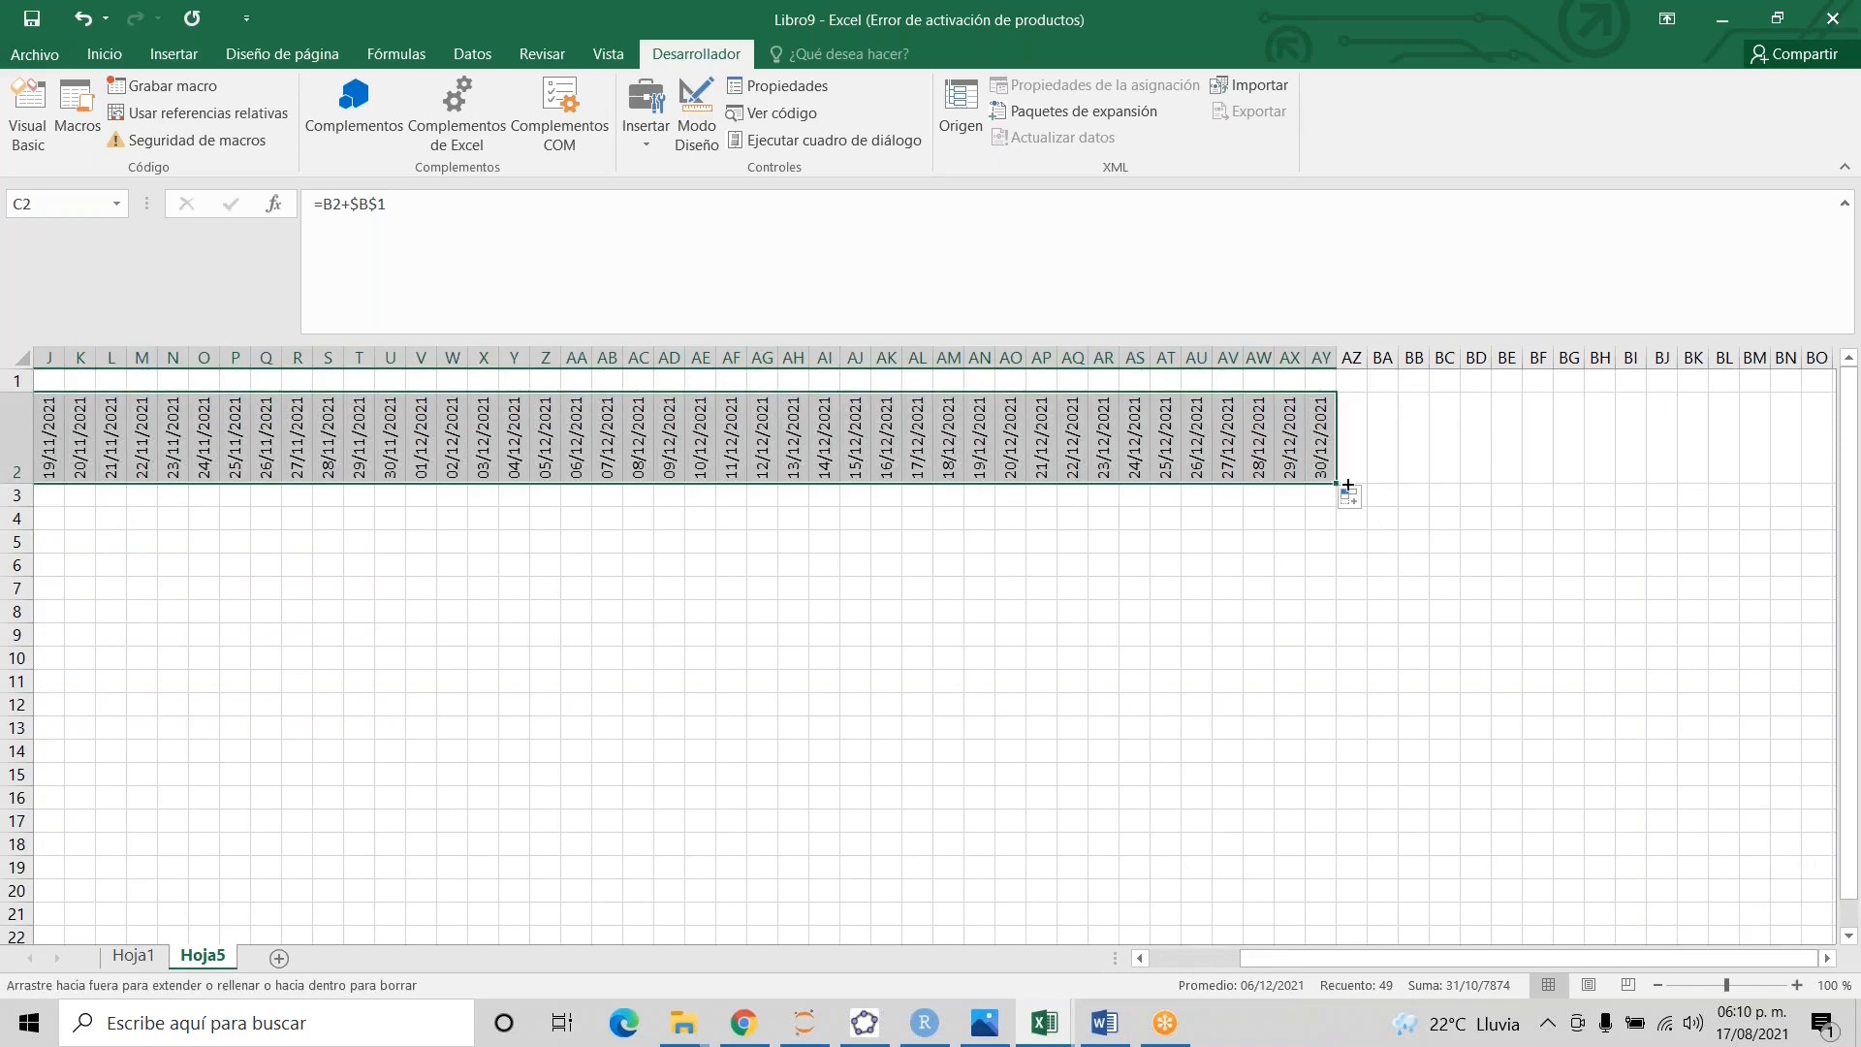
left_click_drag(1338, 484, 1617, 485)
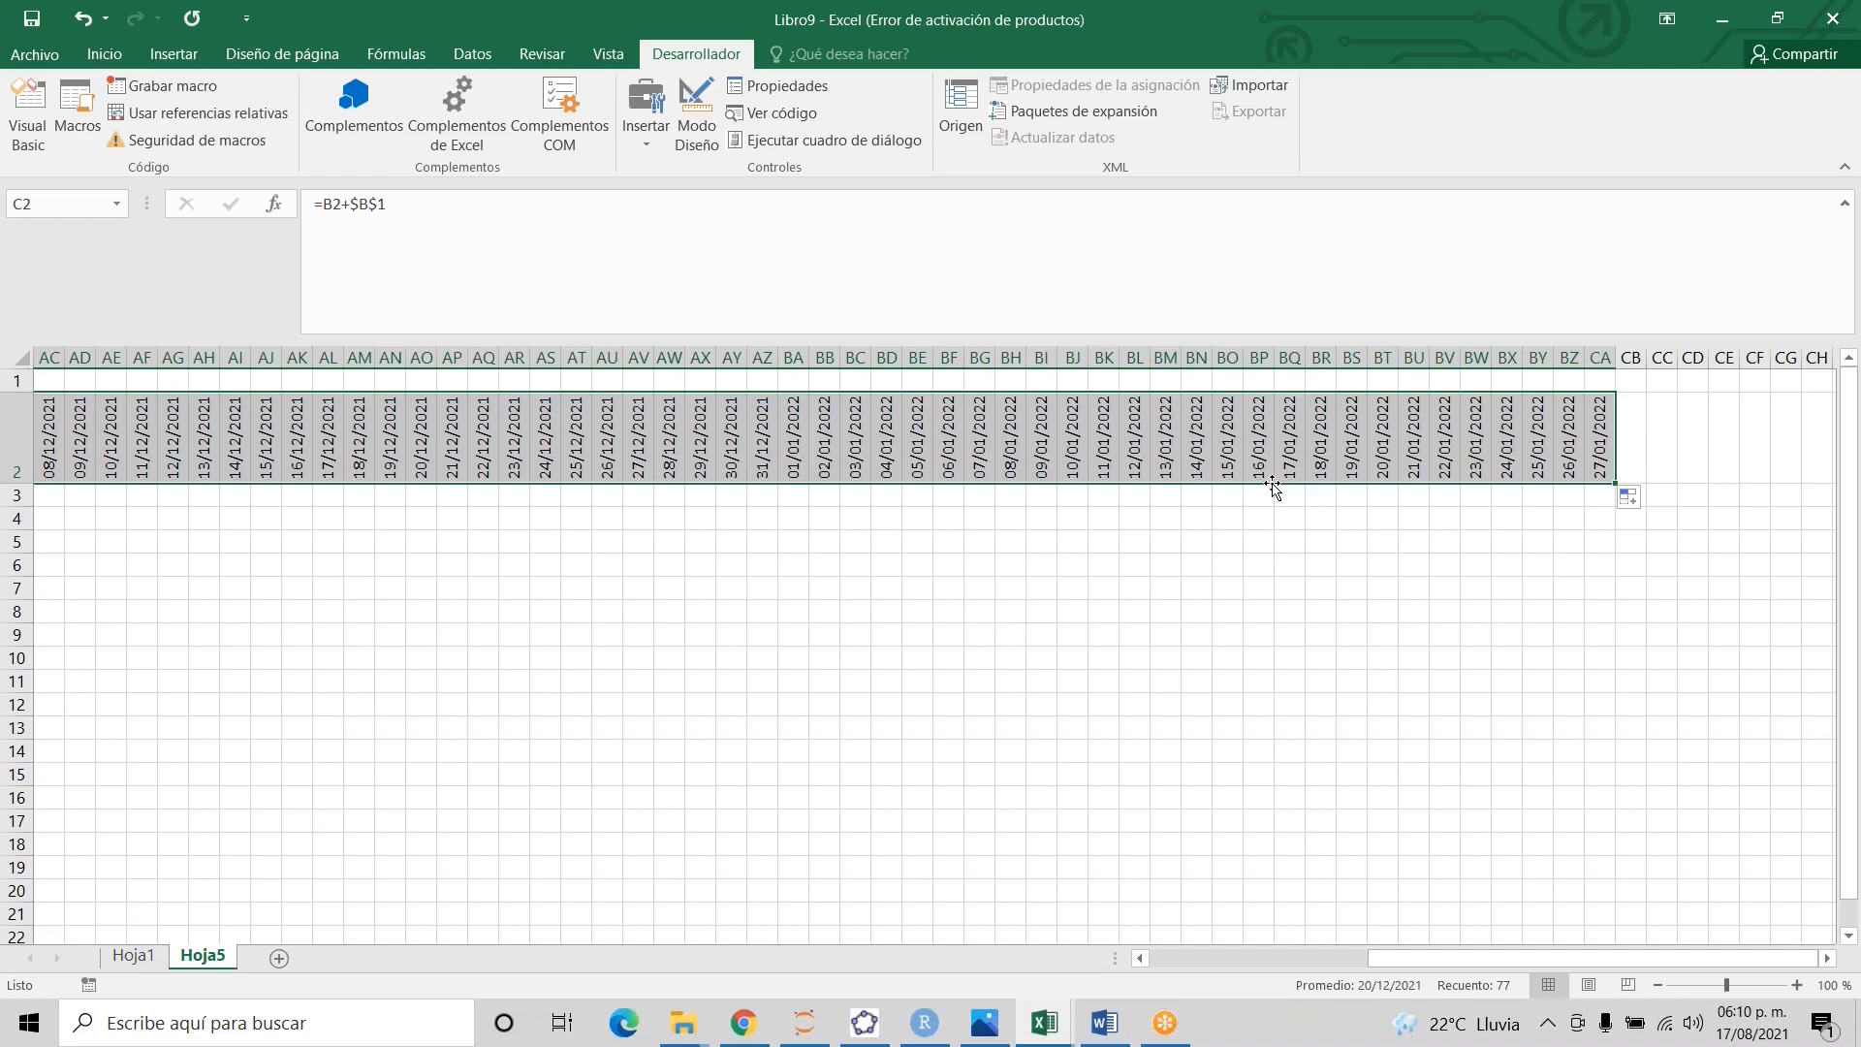
left_click_drag(1617, 482, 1648, 483)
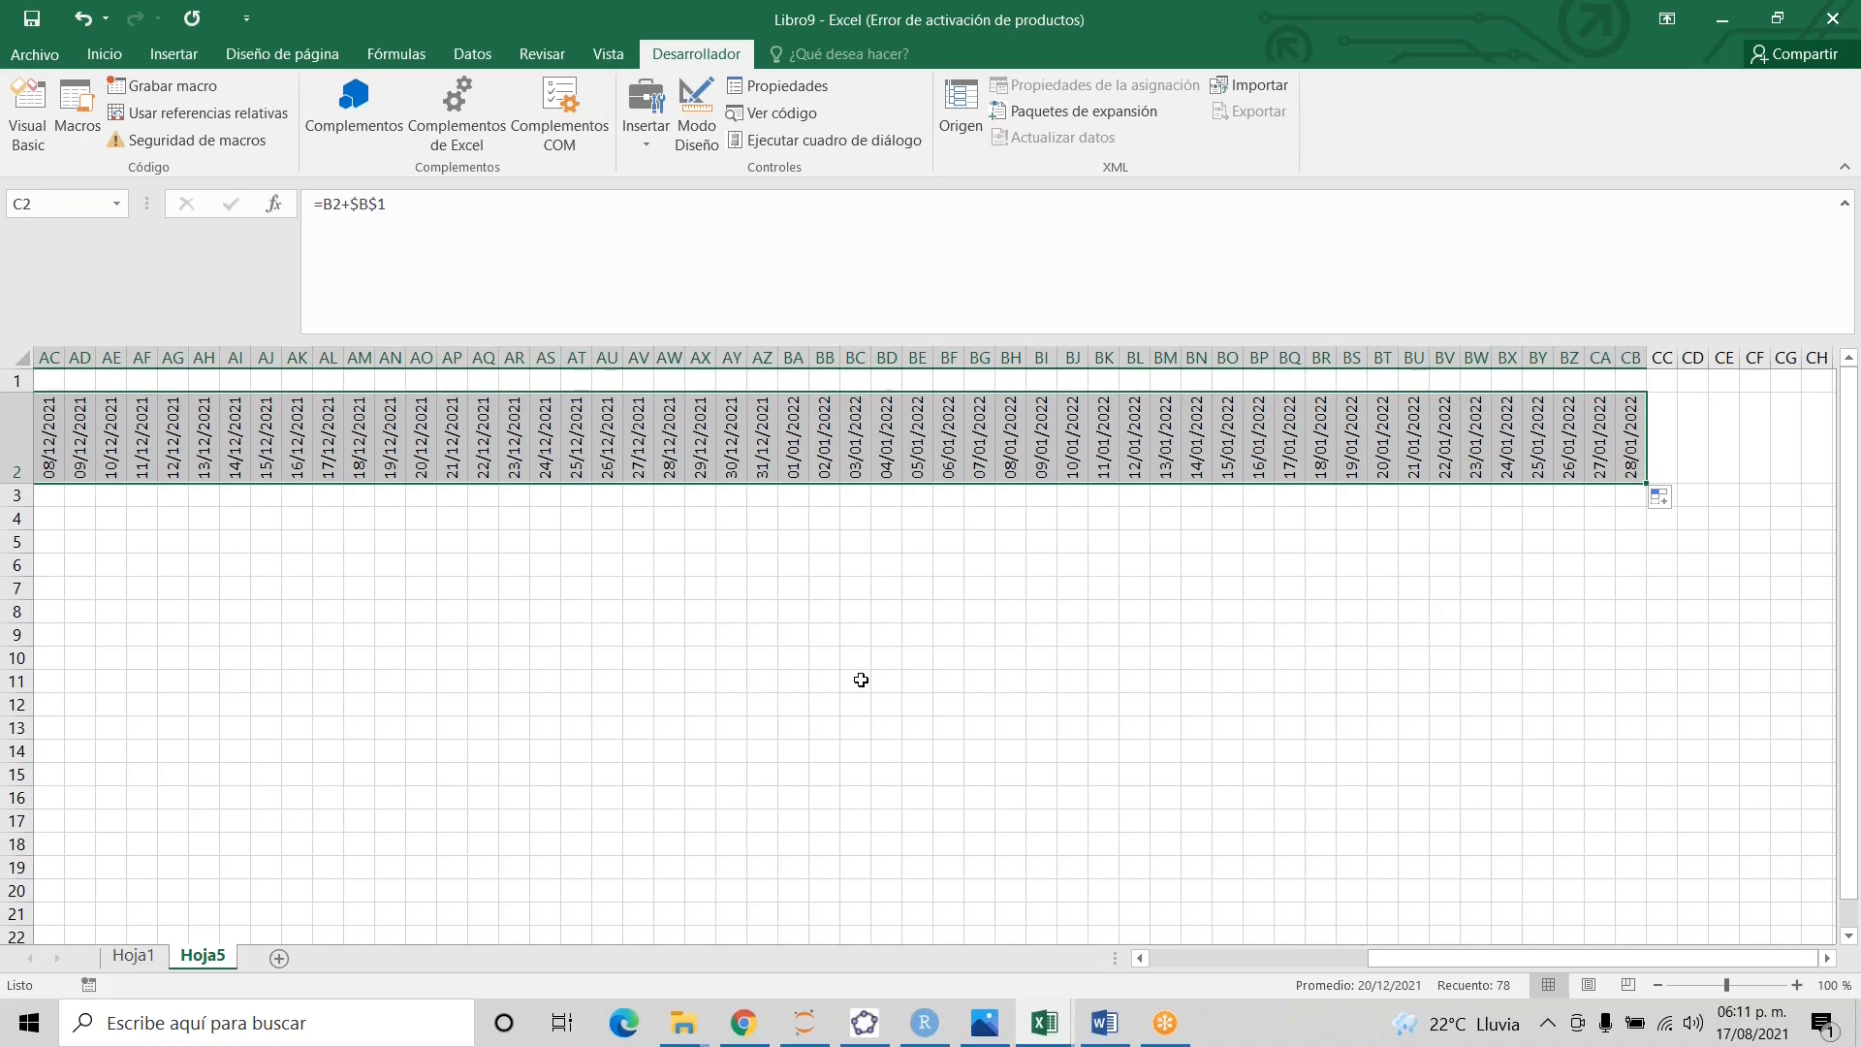
- Fill the activity formulas in B3:B18 across every date column through CB
key("ctrl+Home")
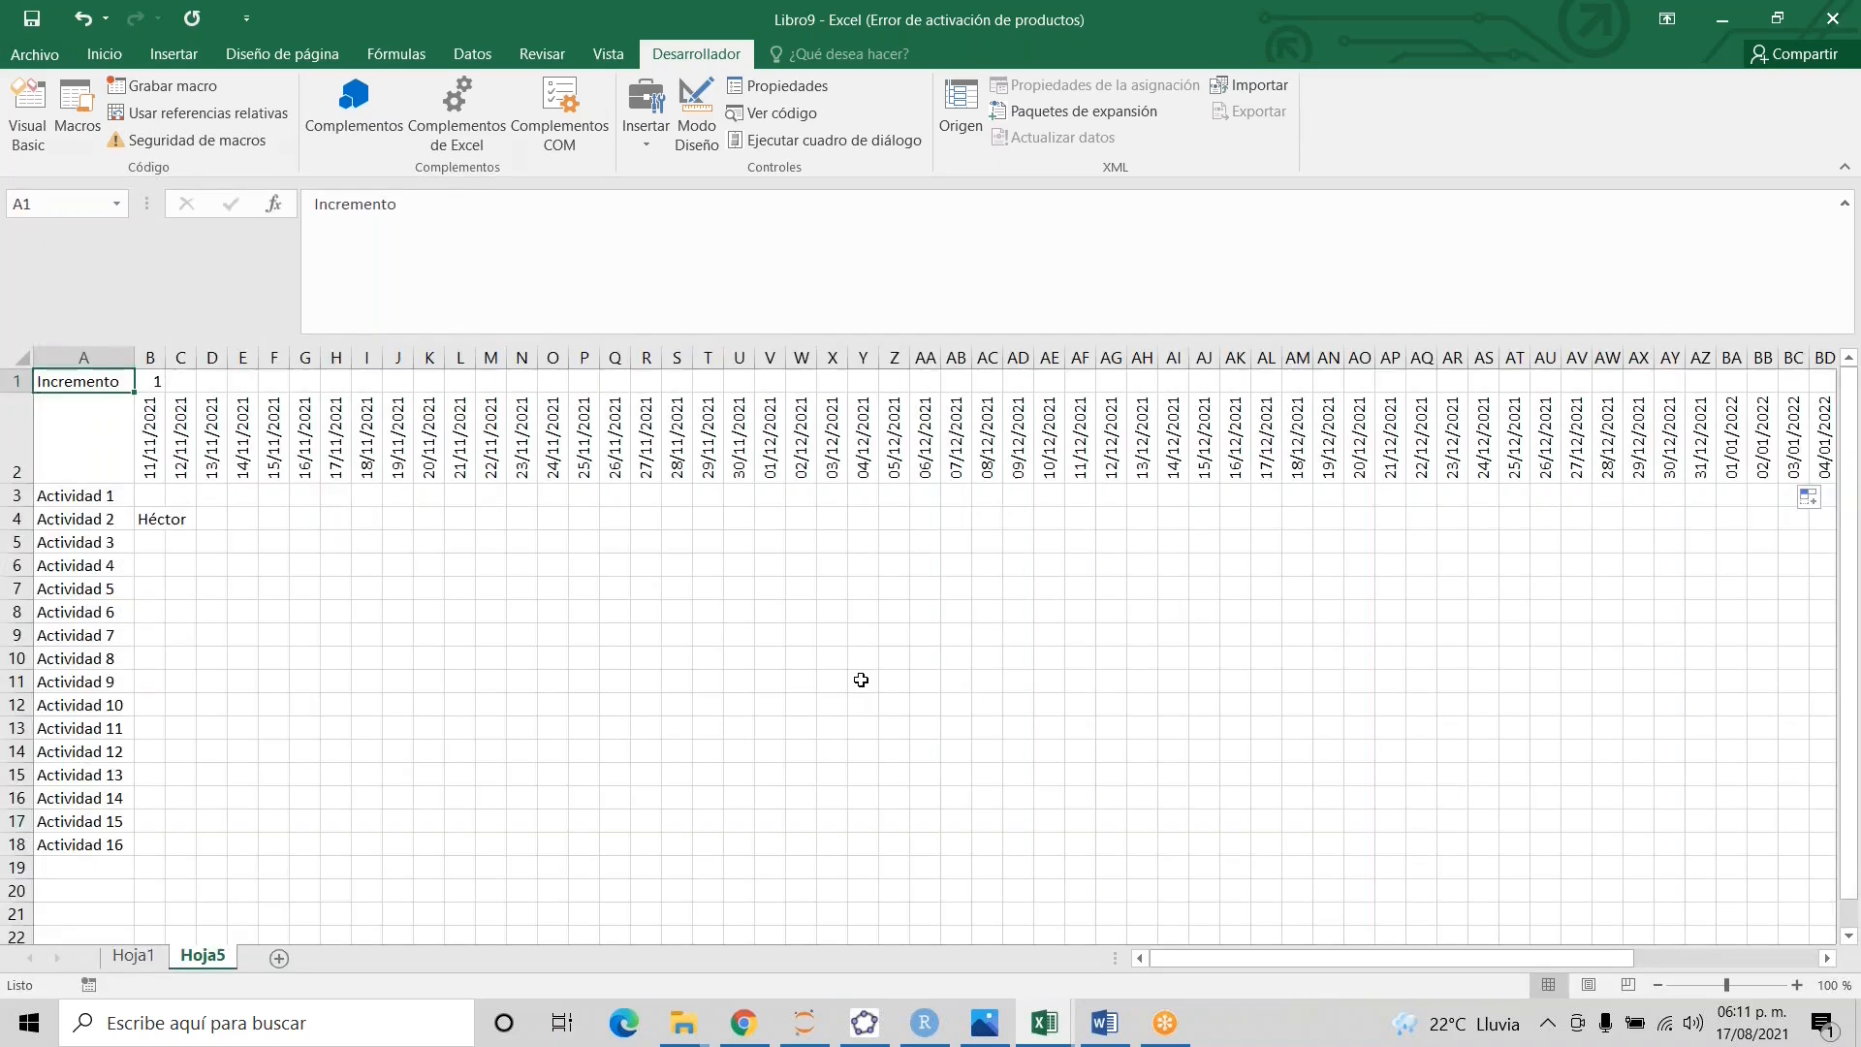
key("Down")
key("Down")
key("Right")
key("ctrl+shift+Down")
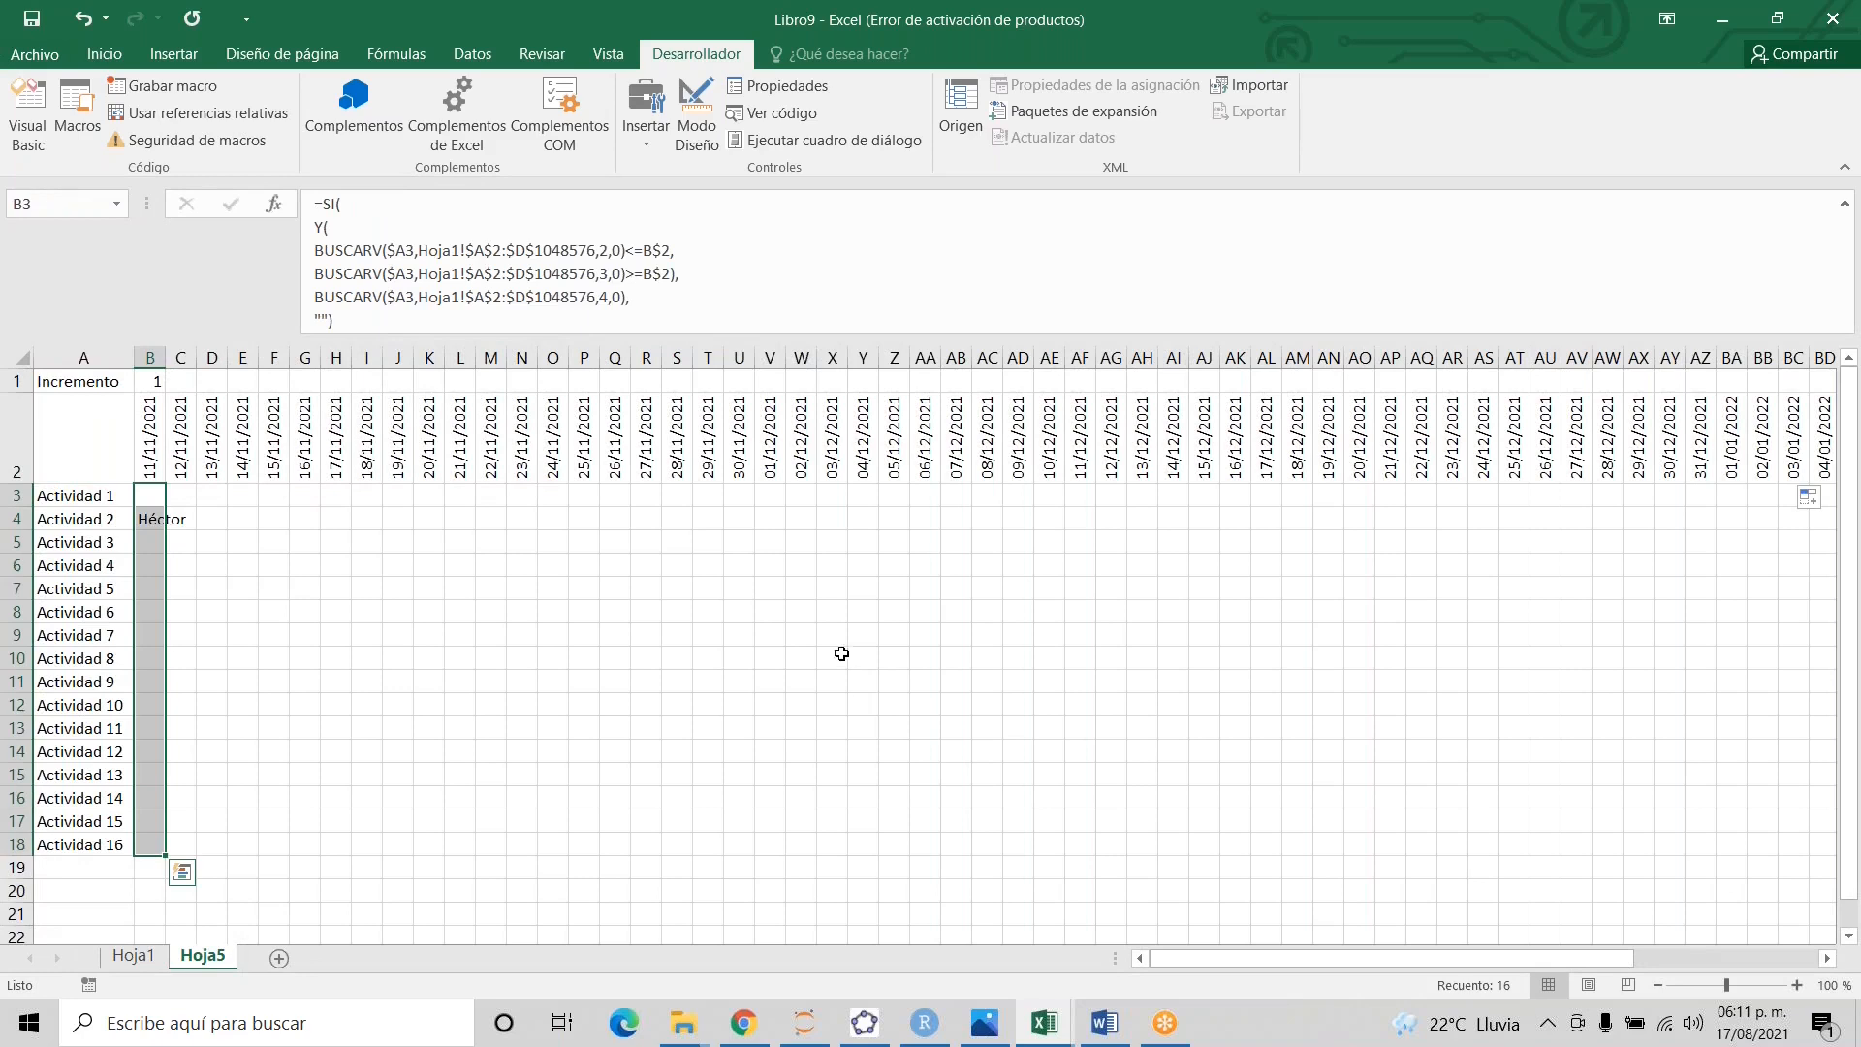
left_click_drag(166, 857, 1783, 945)
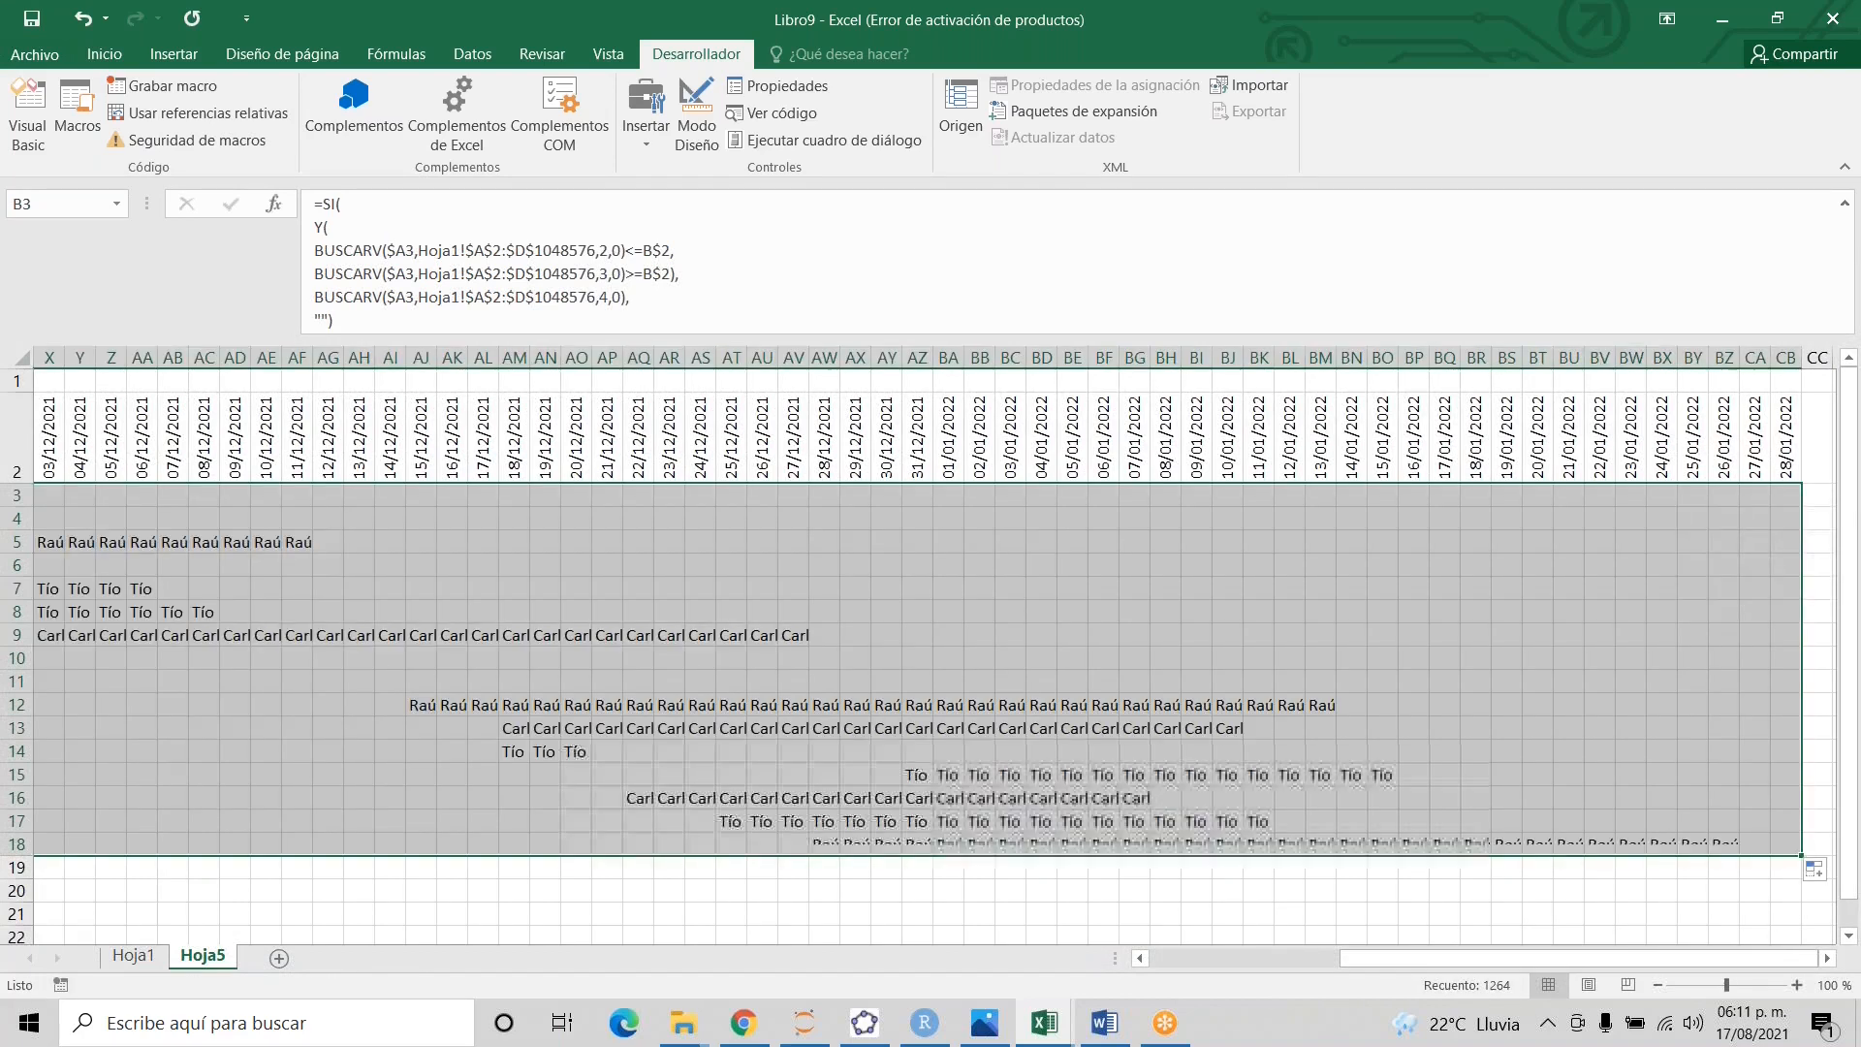
- Examine the increment in B1 and the date formulas along row 2 that depend on it
key("Left")
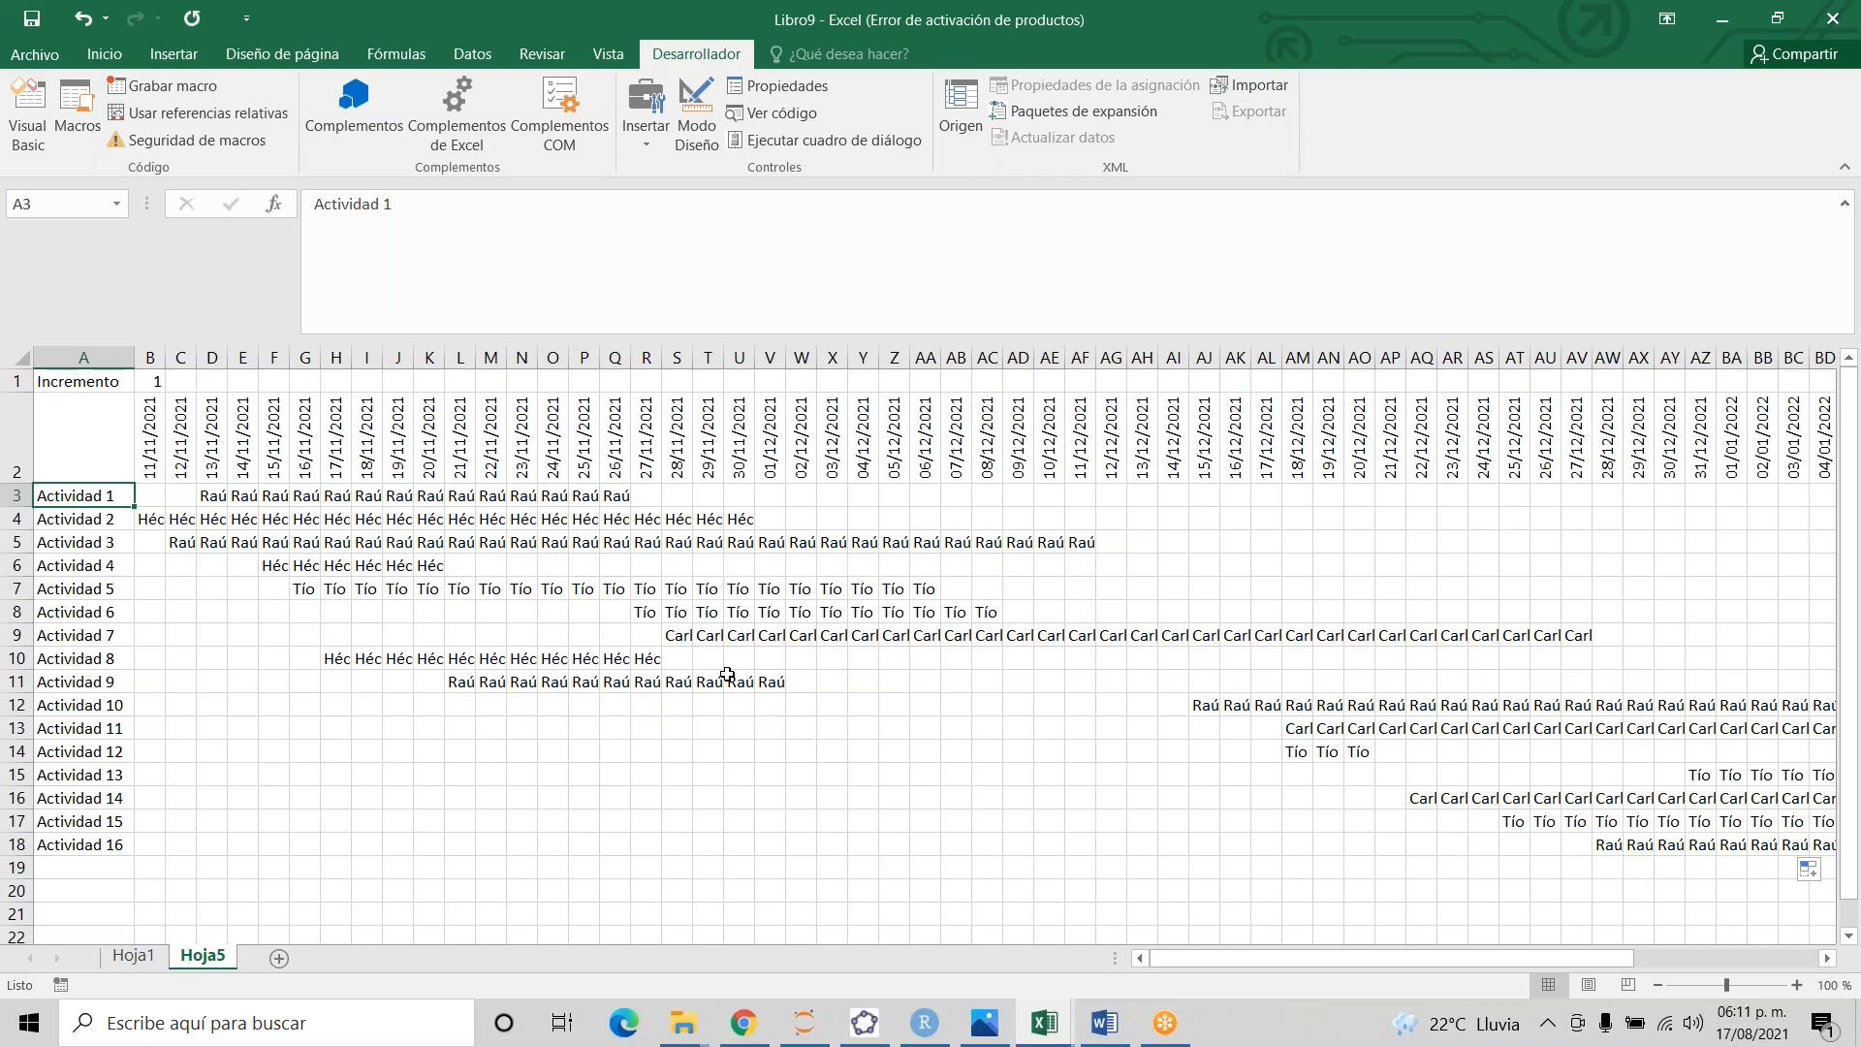
key("Up")
key("Up")
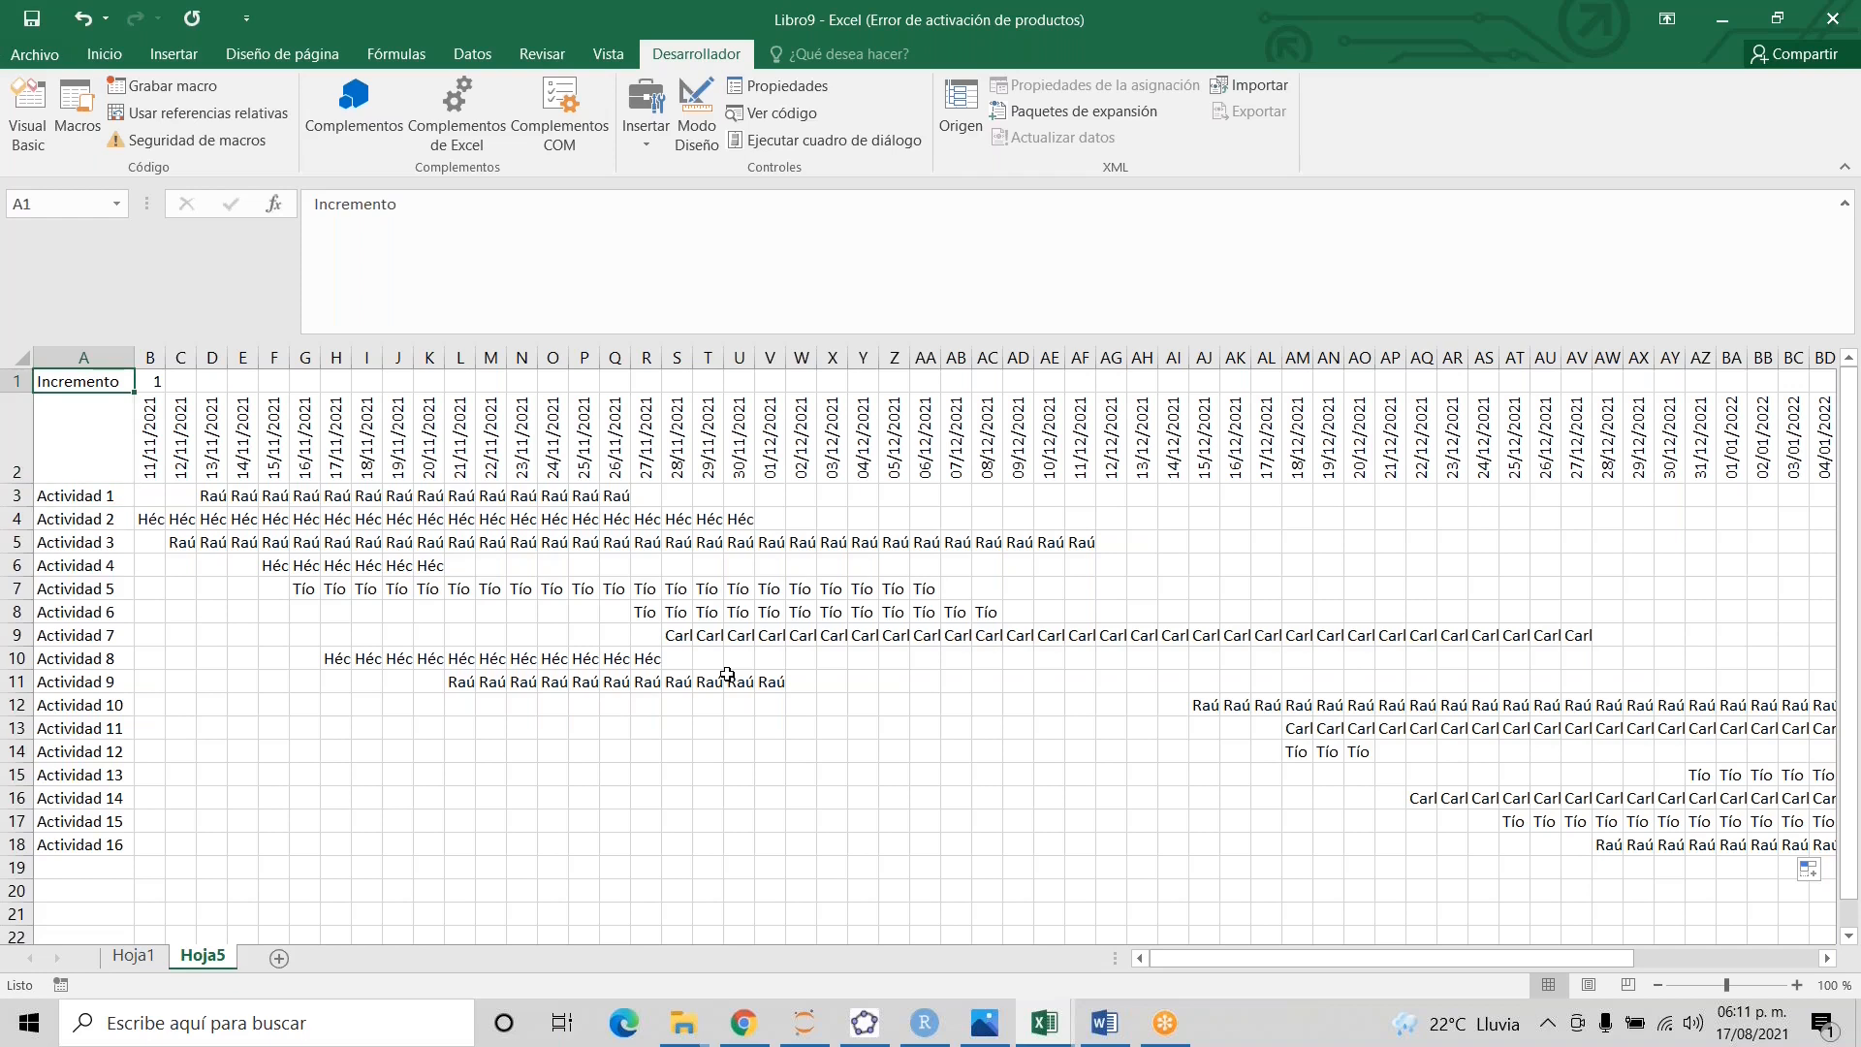
key("Right")
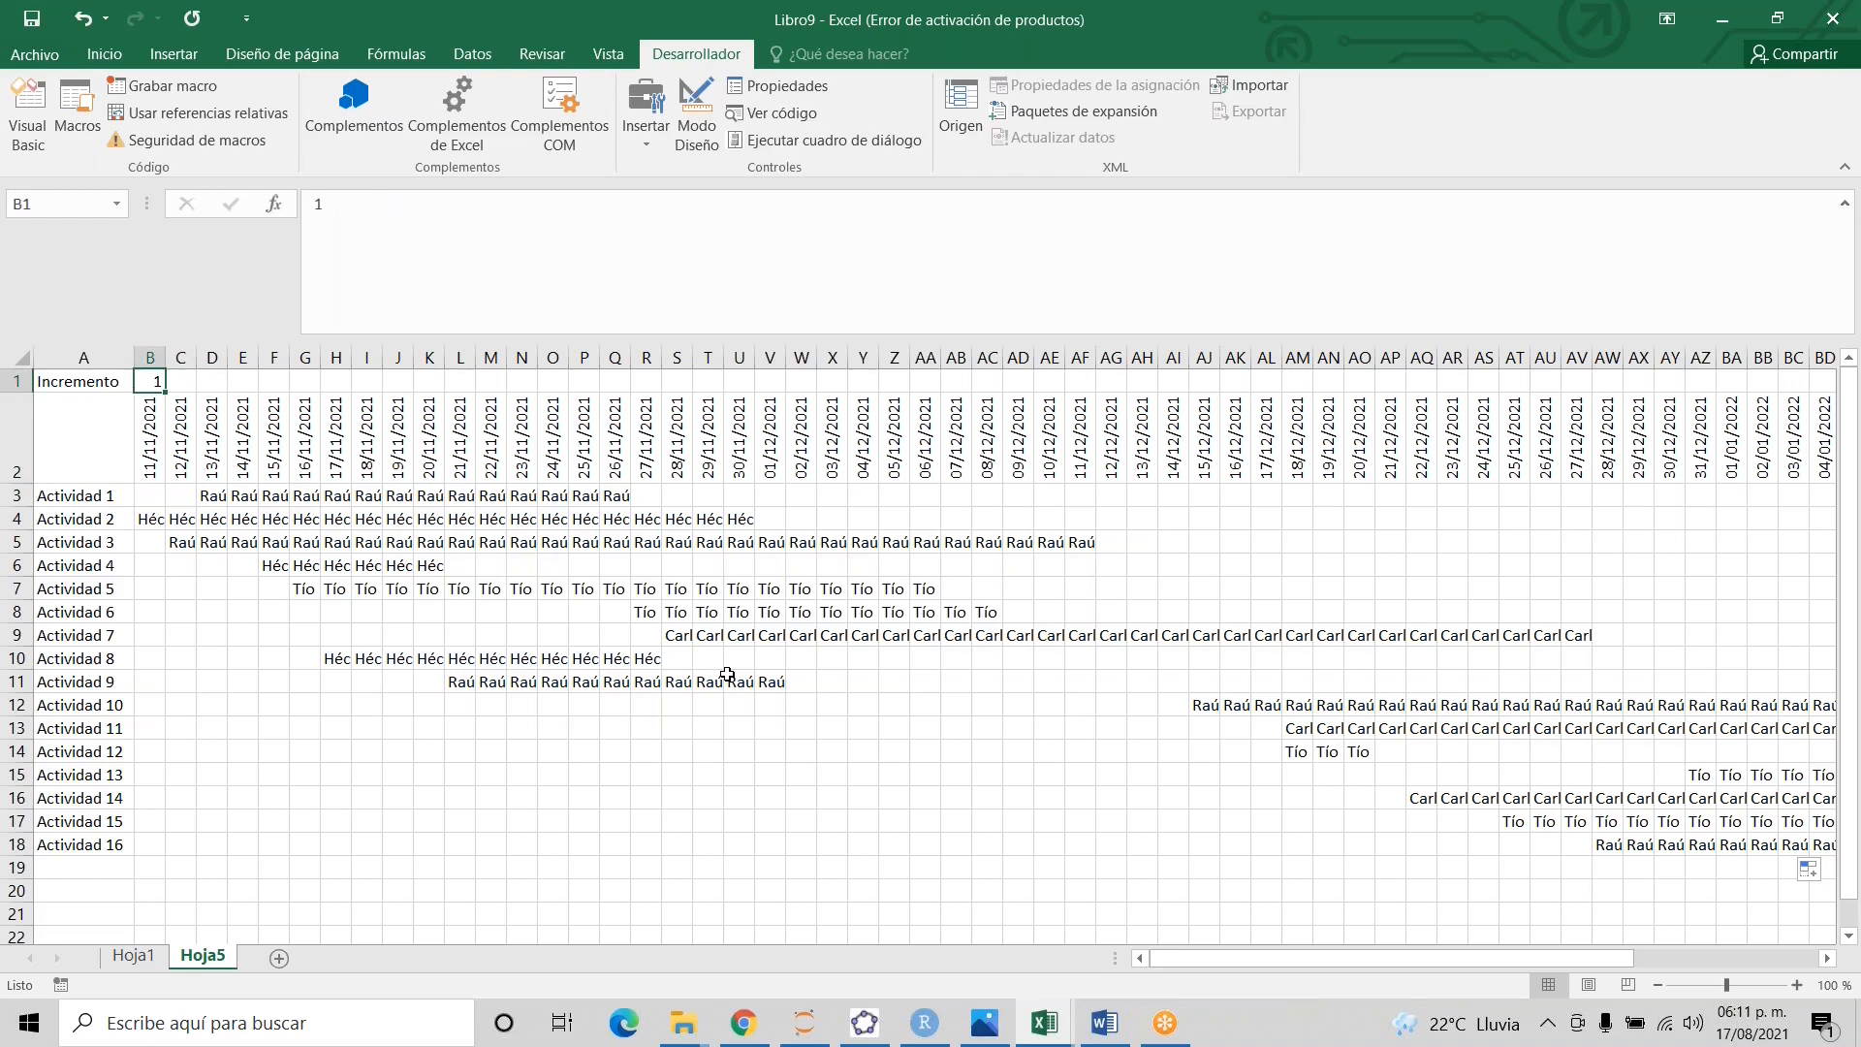
key("Down")
key("Right")
key("Right")
key("Right")
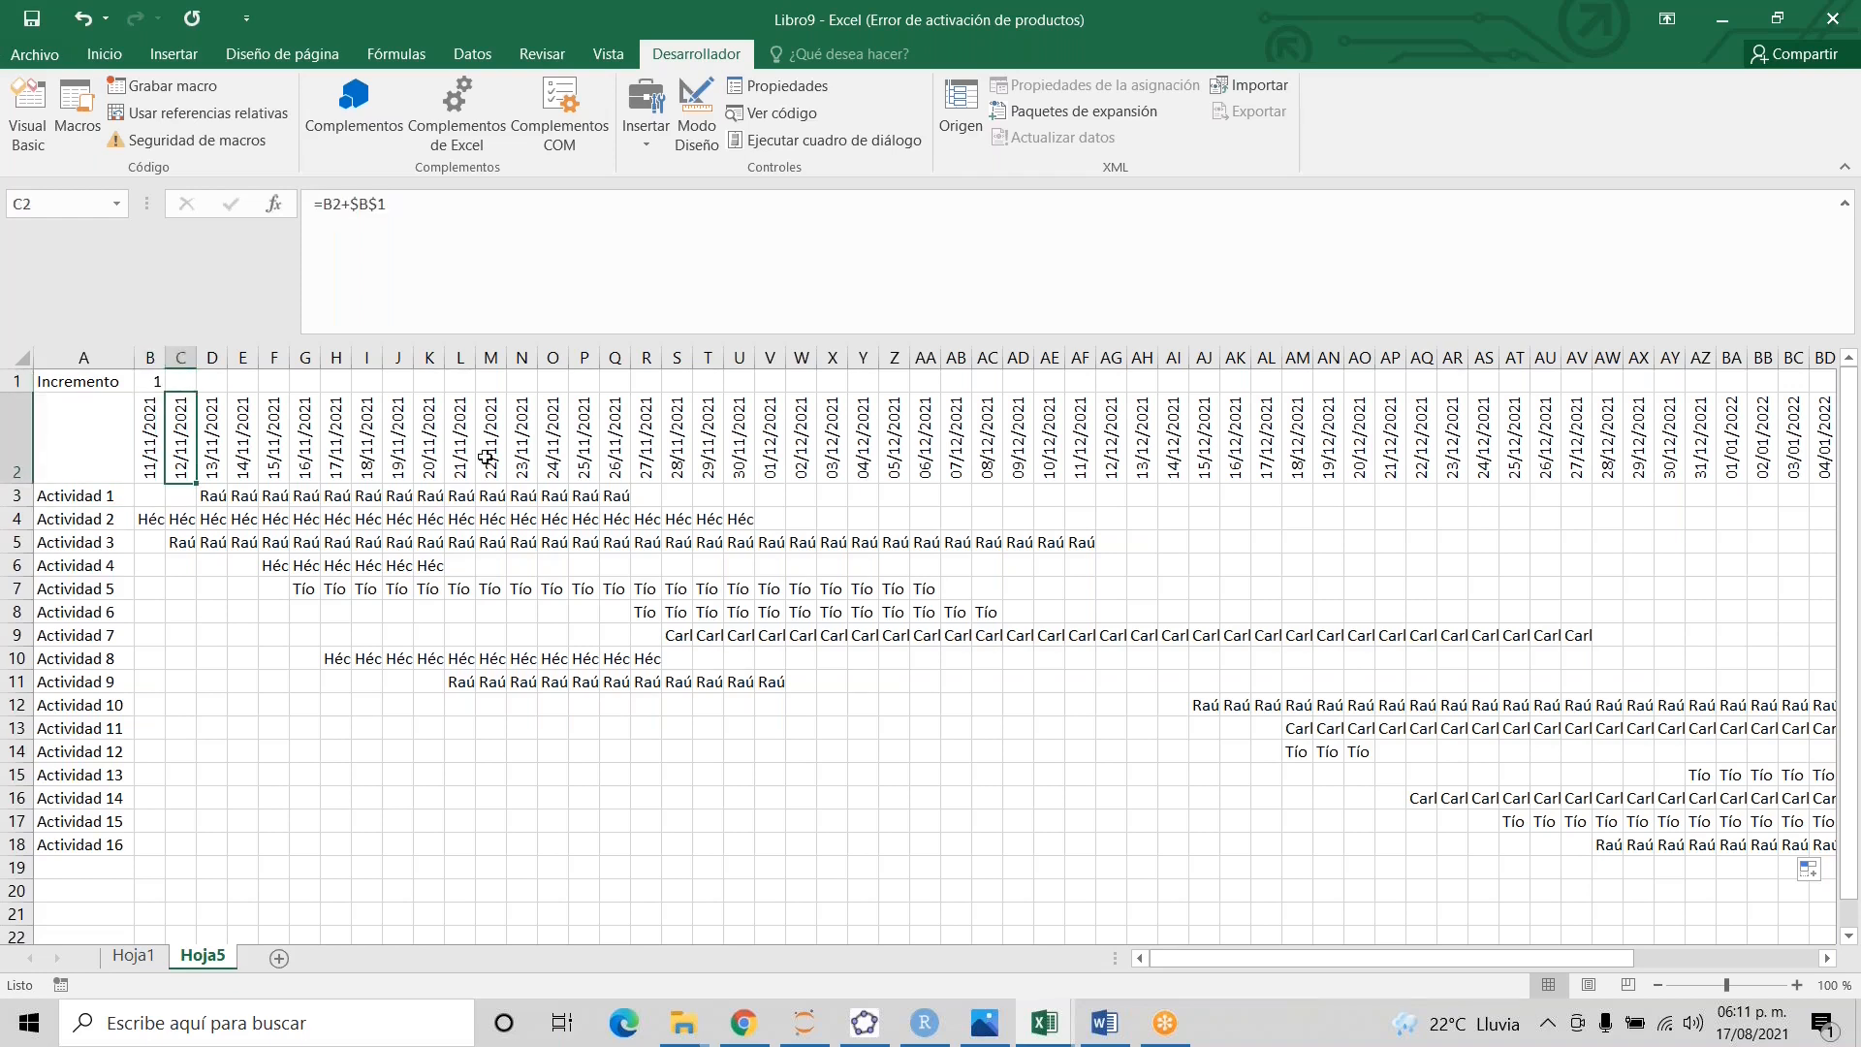
key("Right")
key("Right")
key("Right")
key("Left")
key("Left")
key("Left")
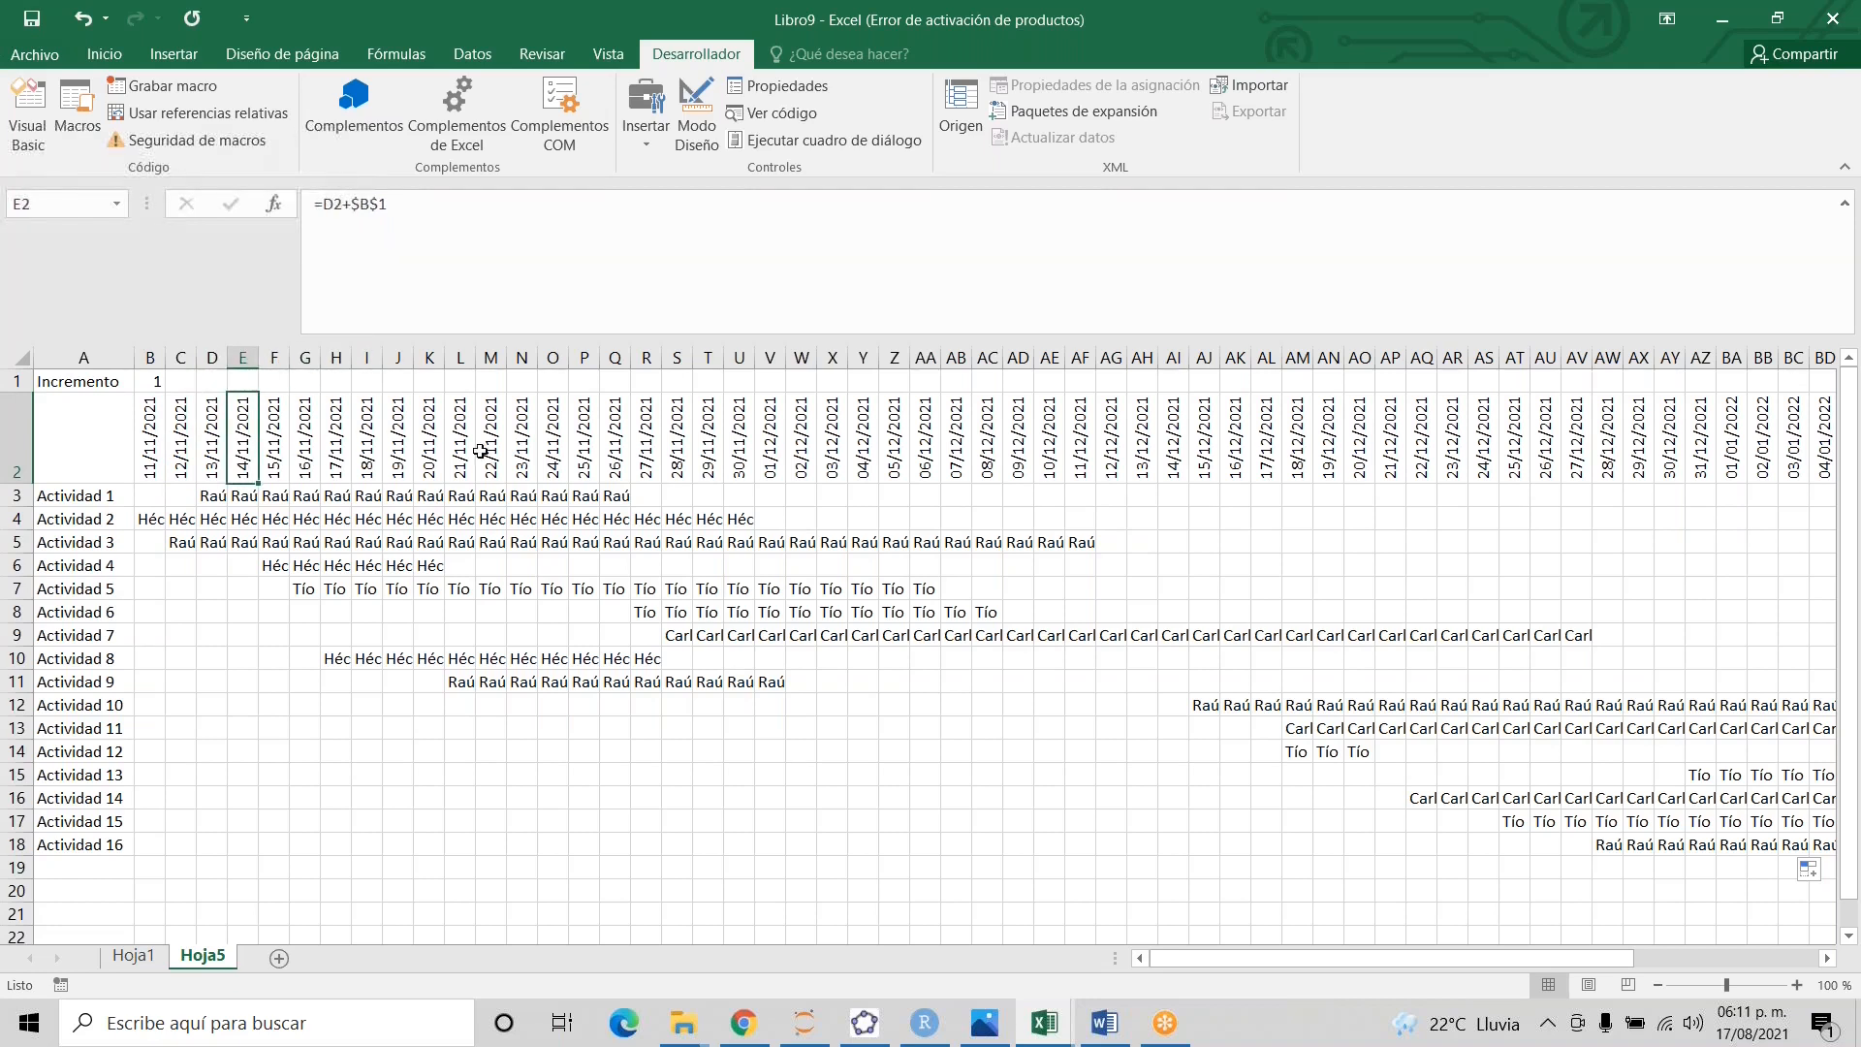
- Set the date increment in B1 to 4
left_click(155, 378)
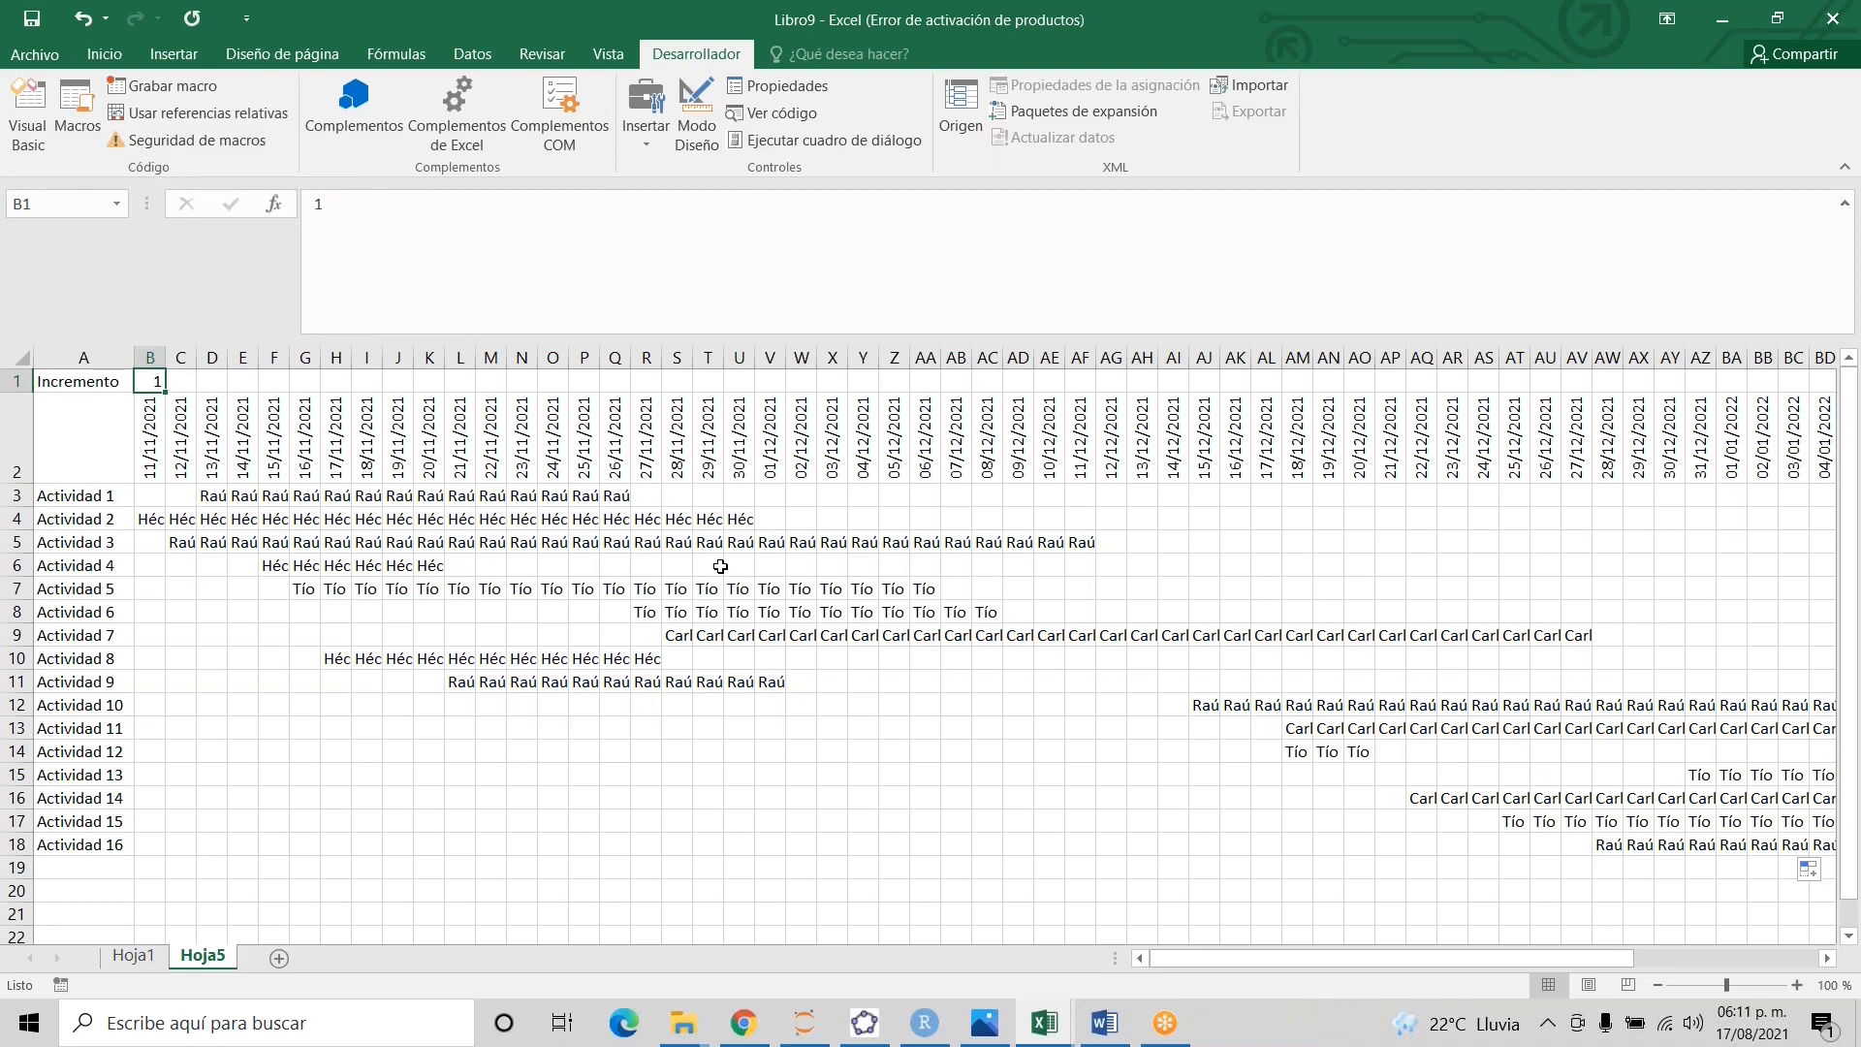
key("BackSpace")
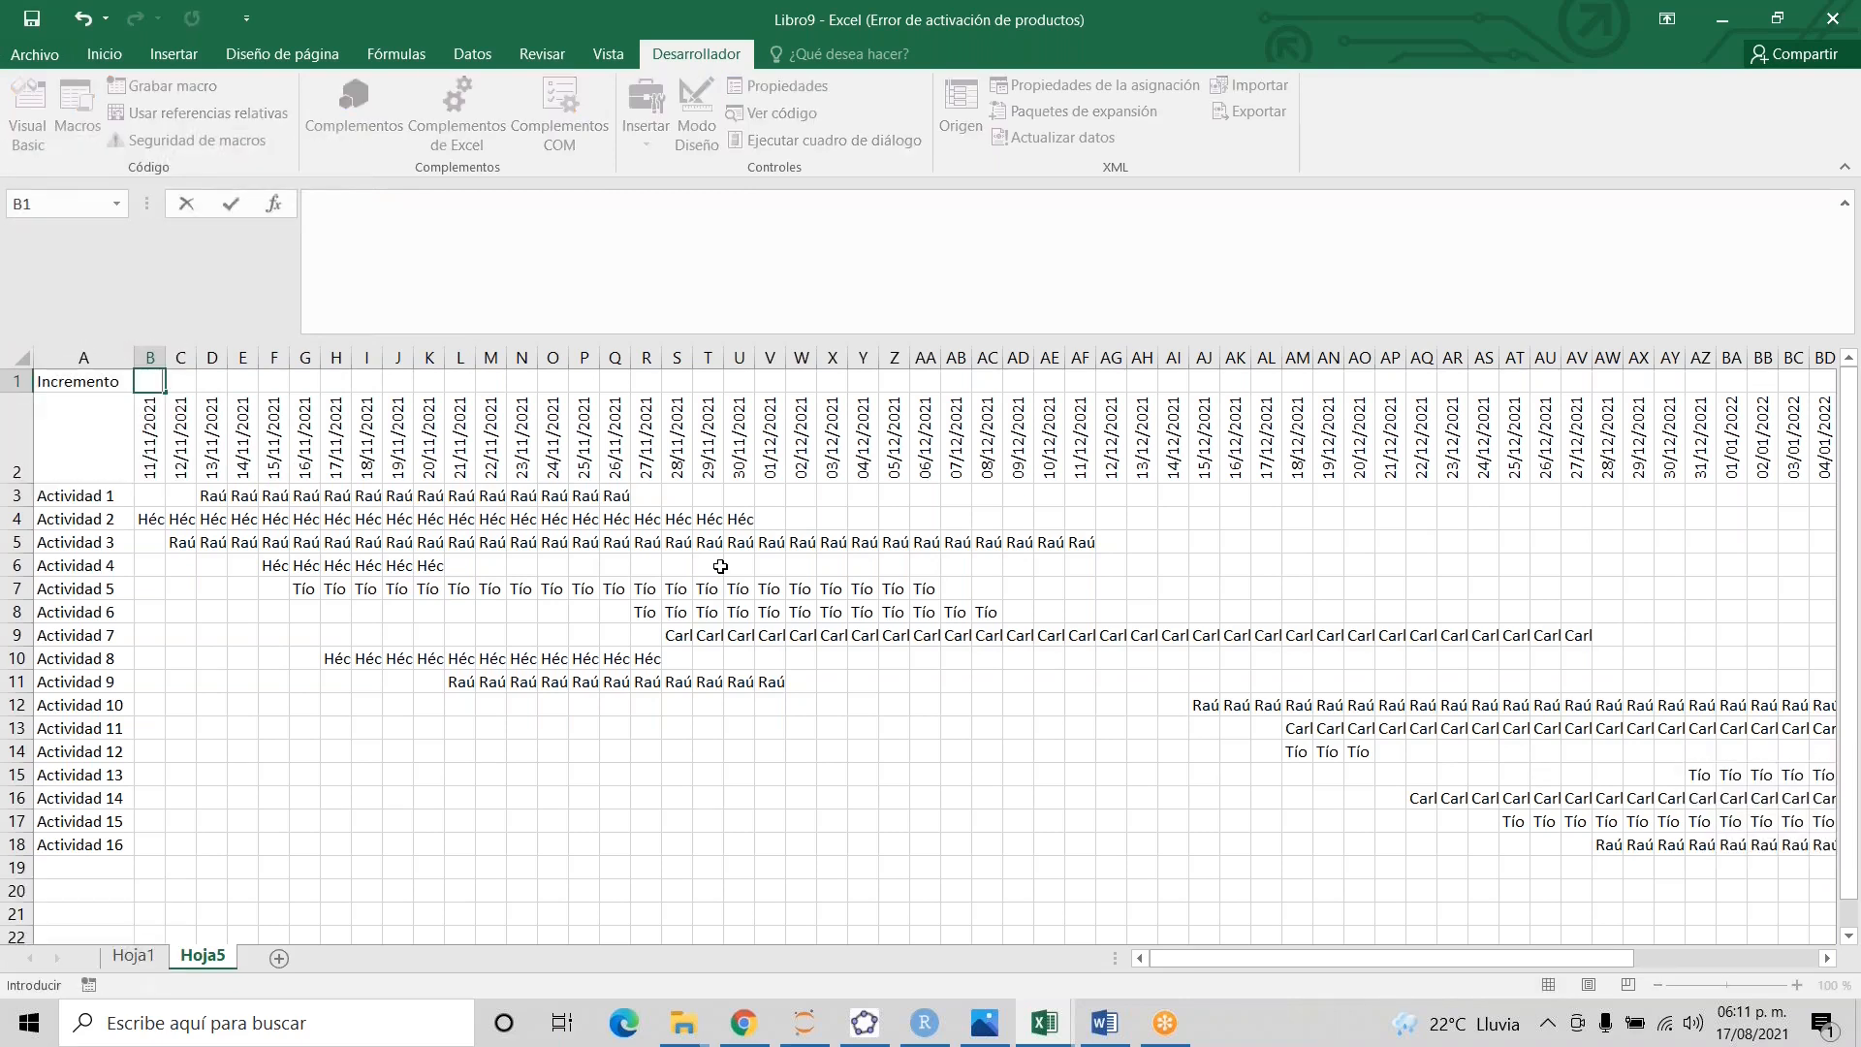
type("4")
key("ctrl+Return")
key("Down")
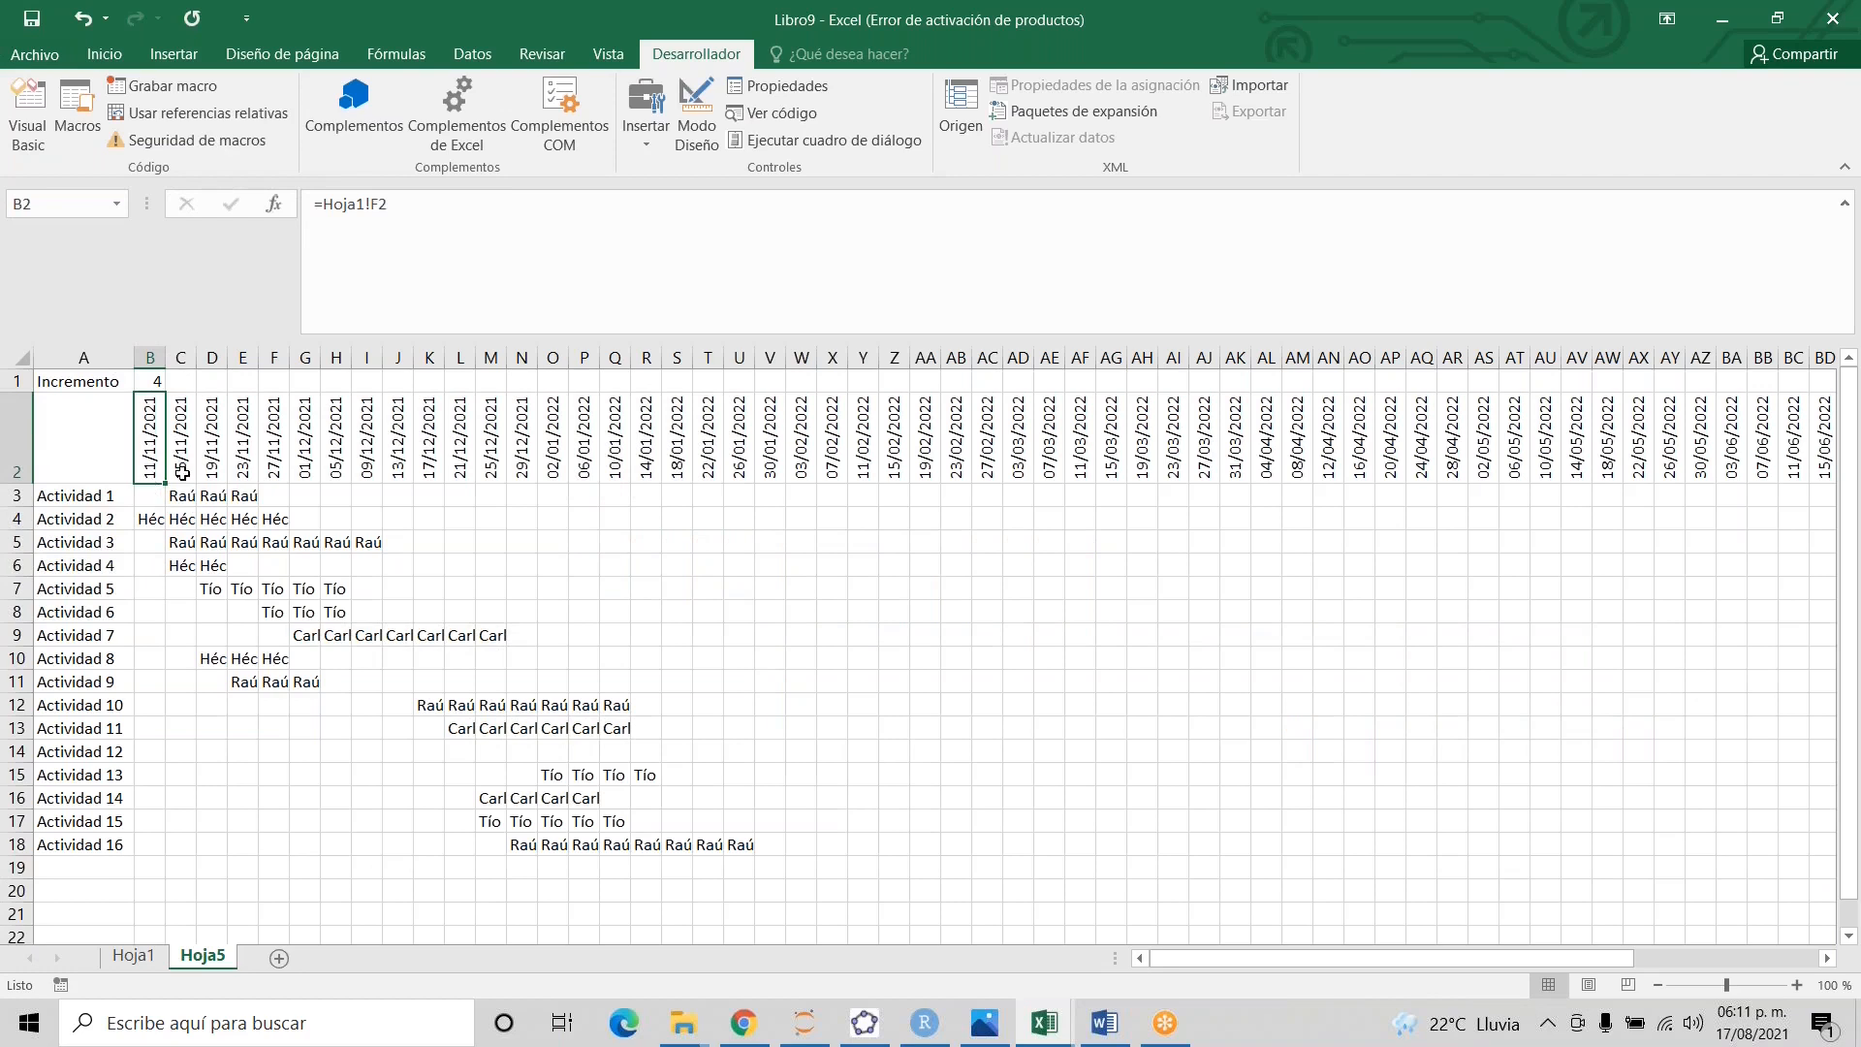
- Set the date increment in B1 to 15
left_click(161, 381)
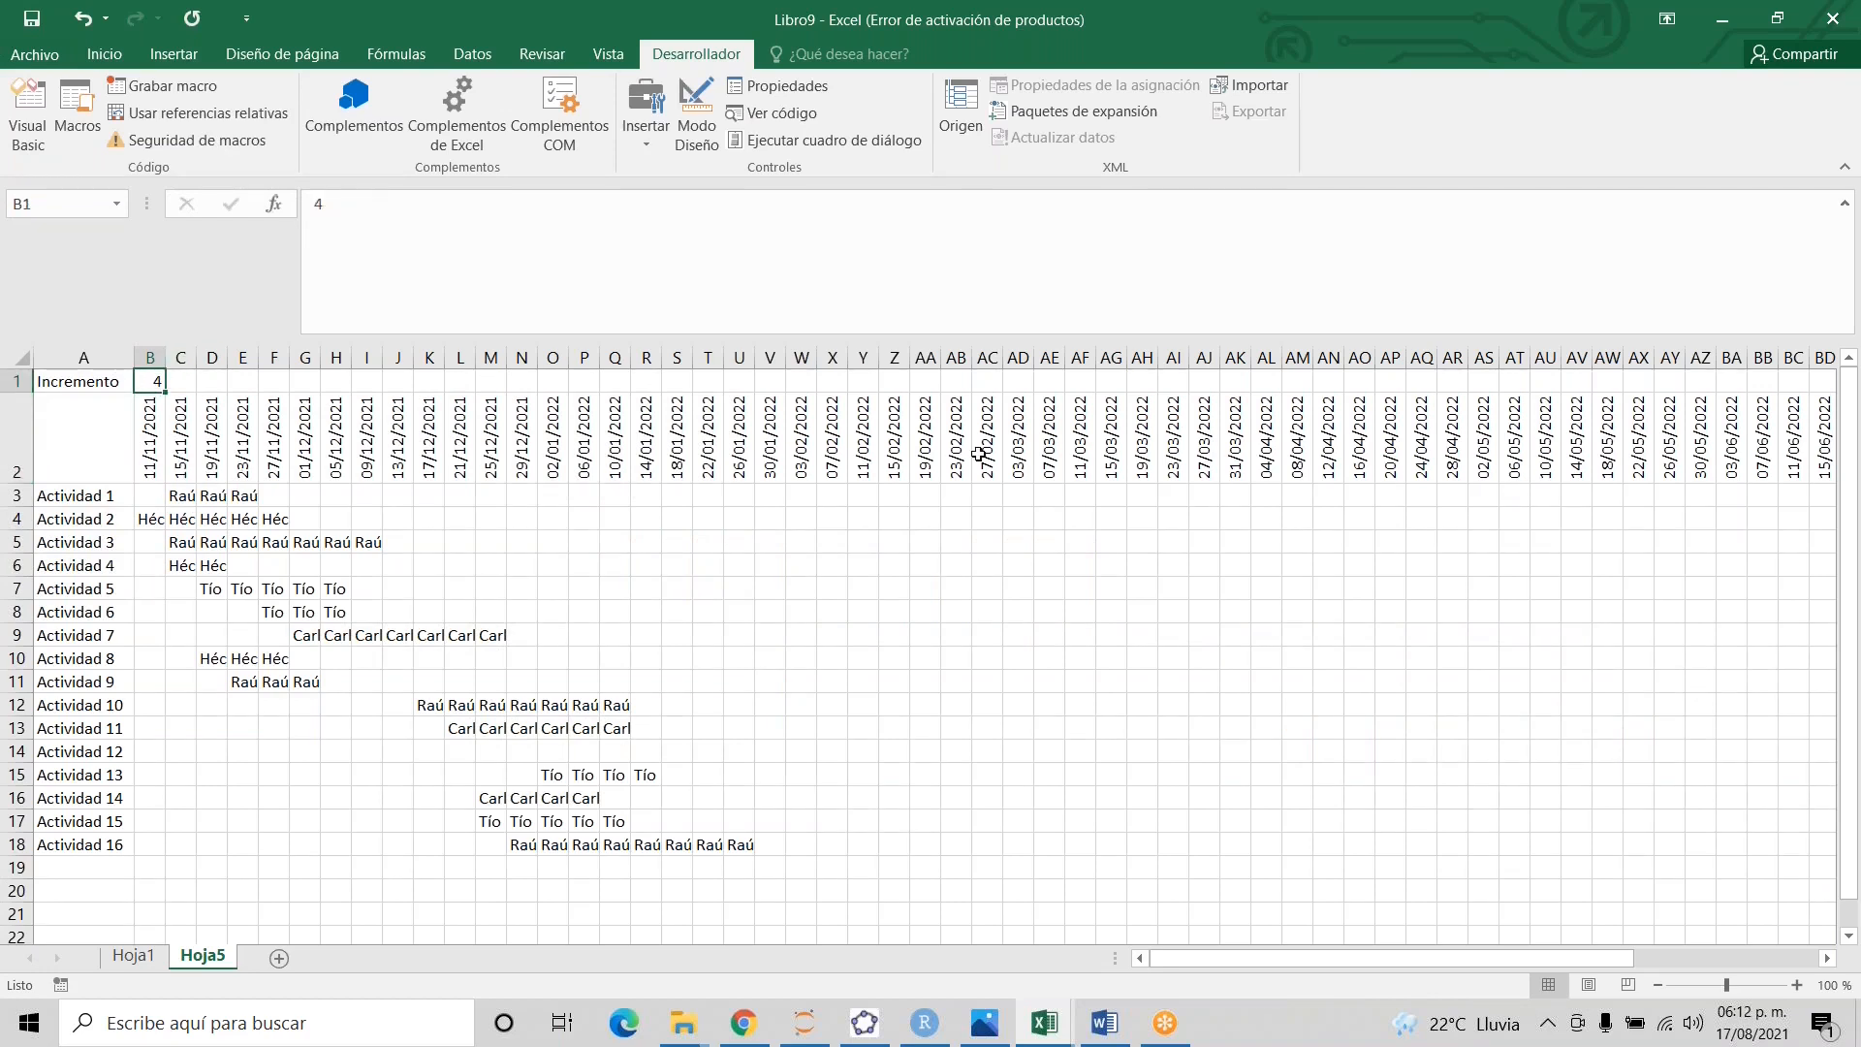
type("1")
key("Return")
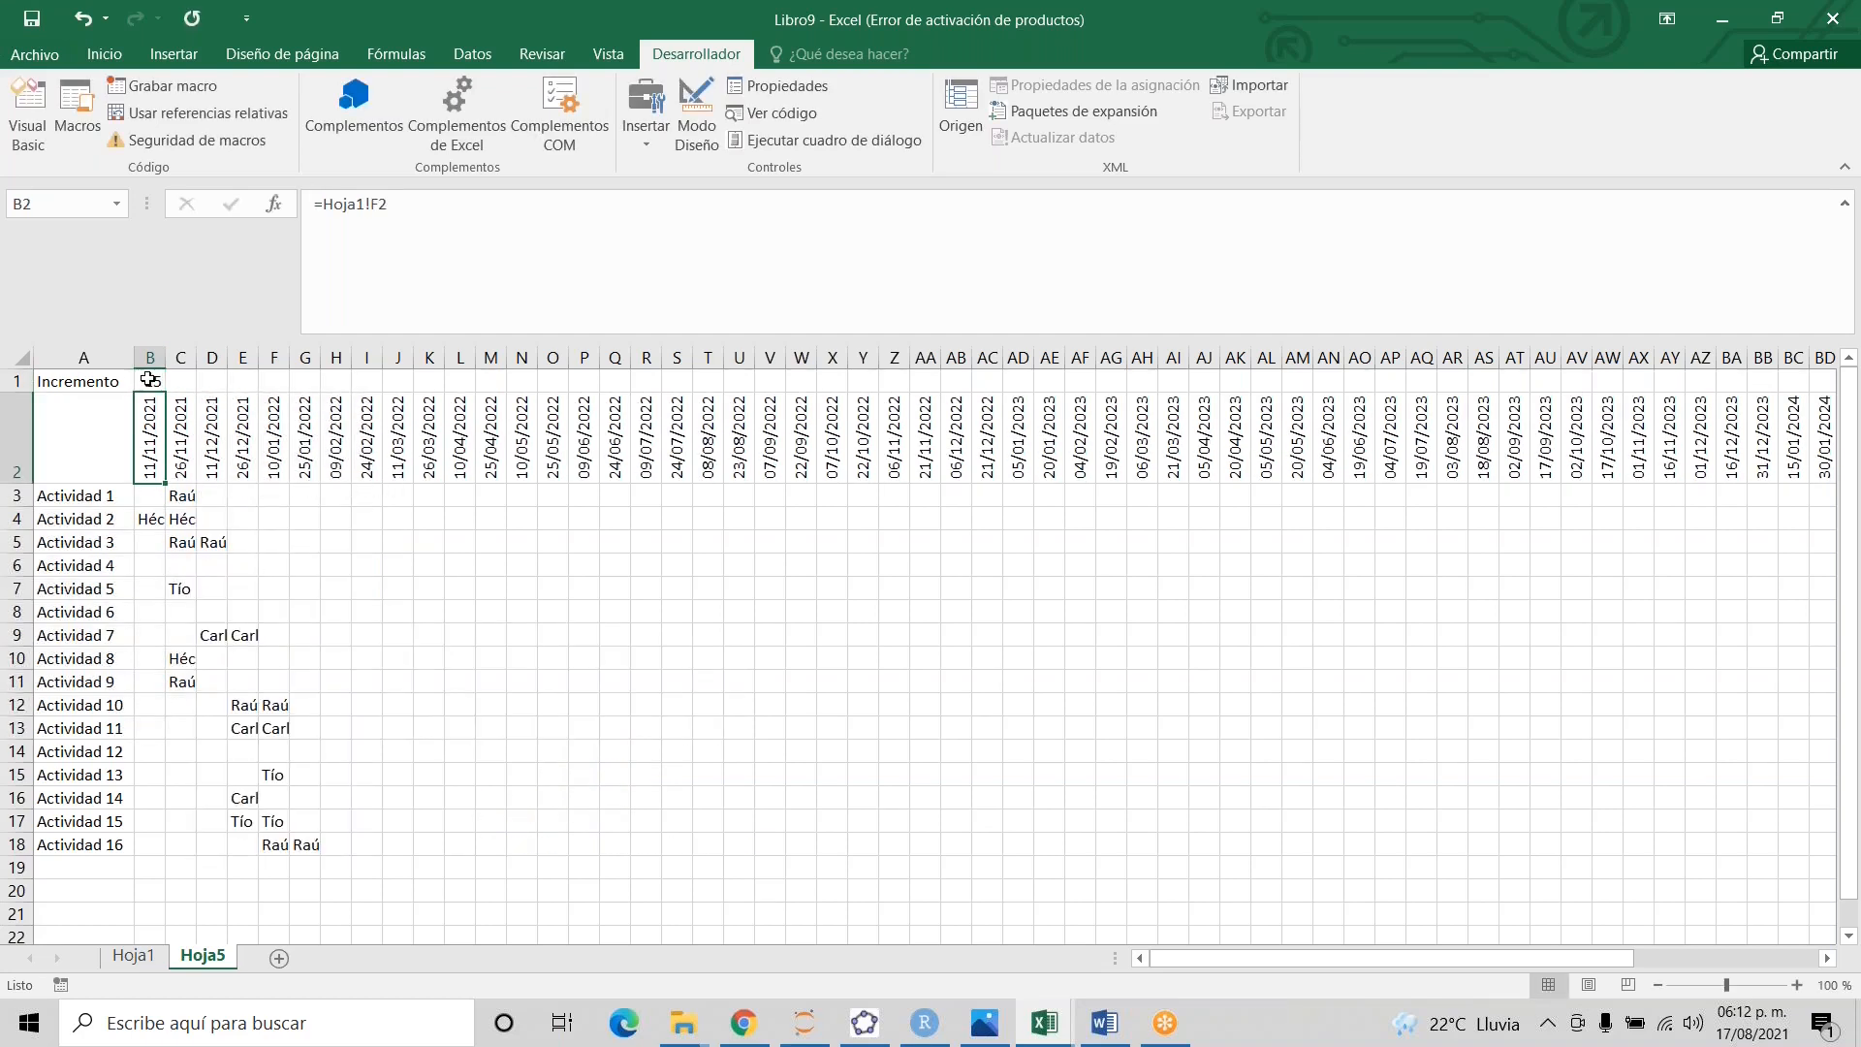
- Set the date increment in B1 back to 1
left_click(151, 380)
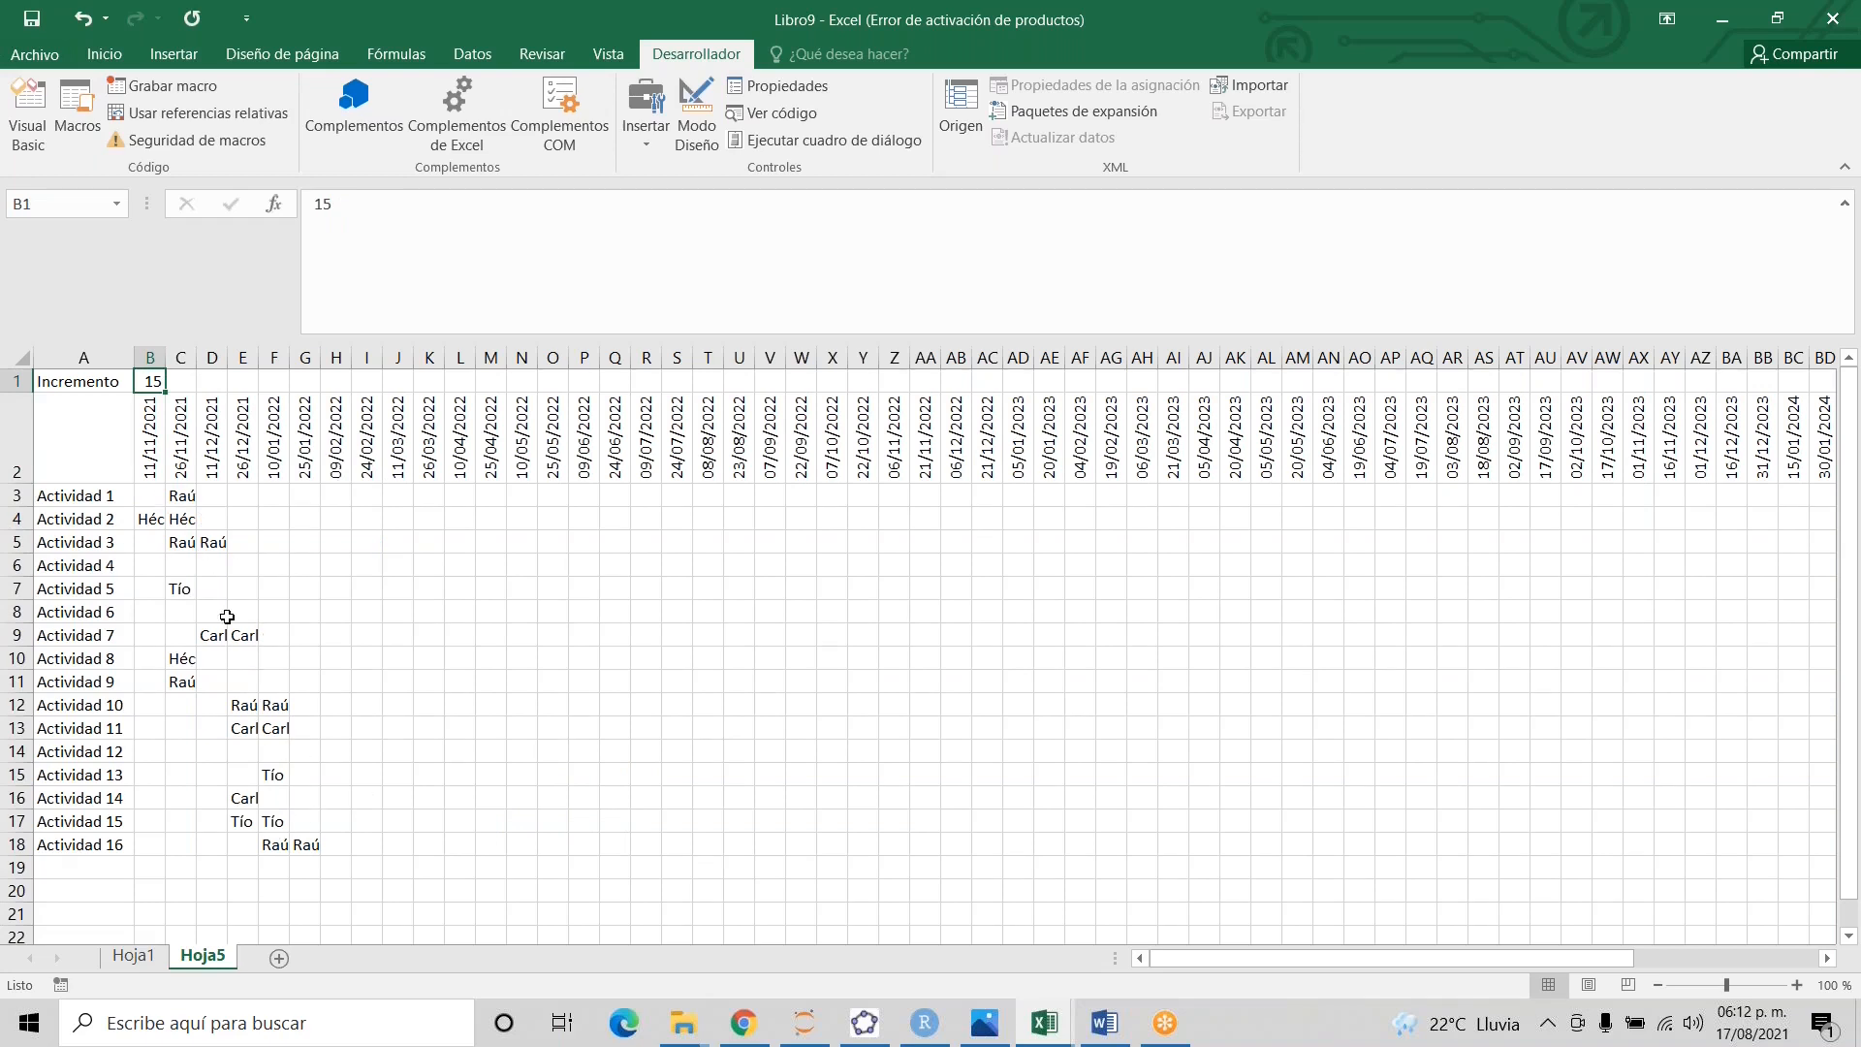
type("1")
key("Return")
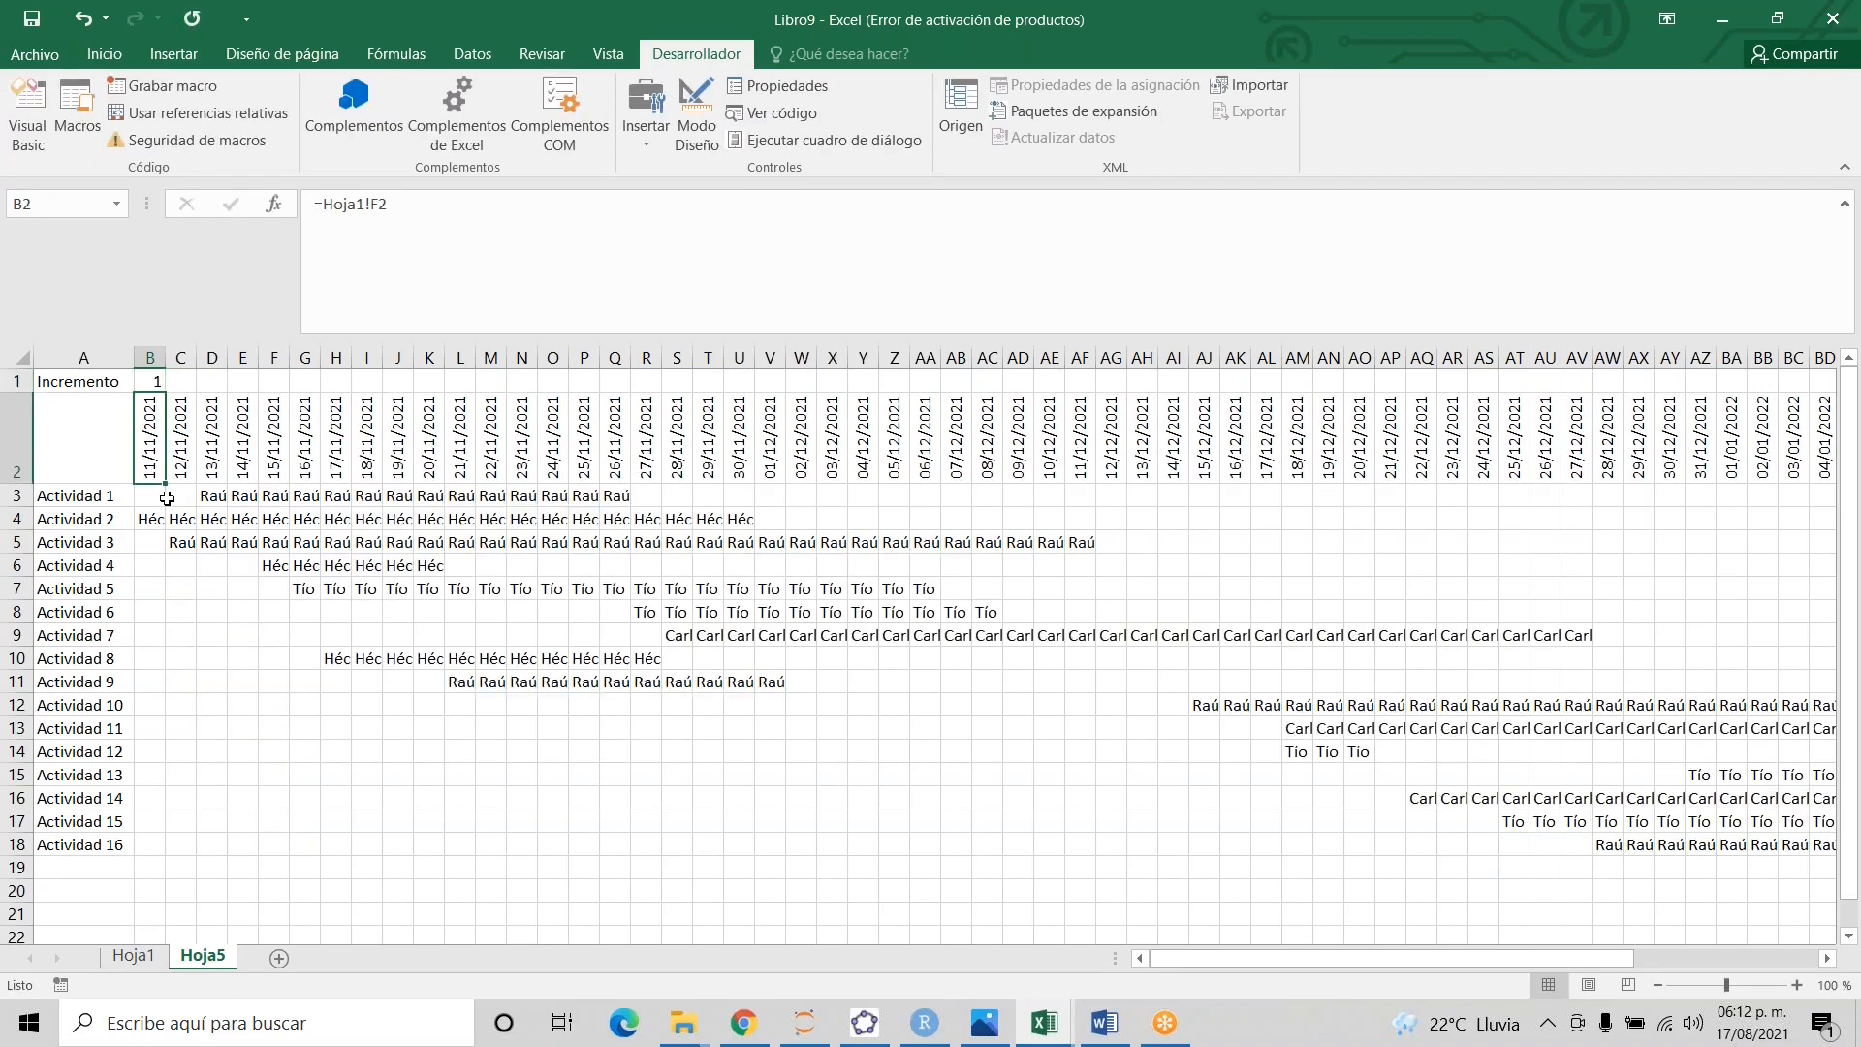
- On Hoja1, change the Encargado of Actividad 1 in D2 to Tío and check the schedule on Hoja5
key("ctrl+Page_Up")
key("Up")
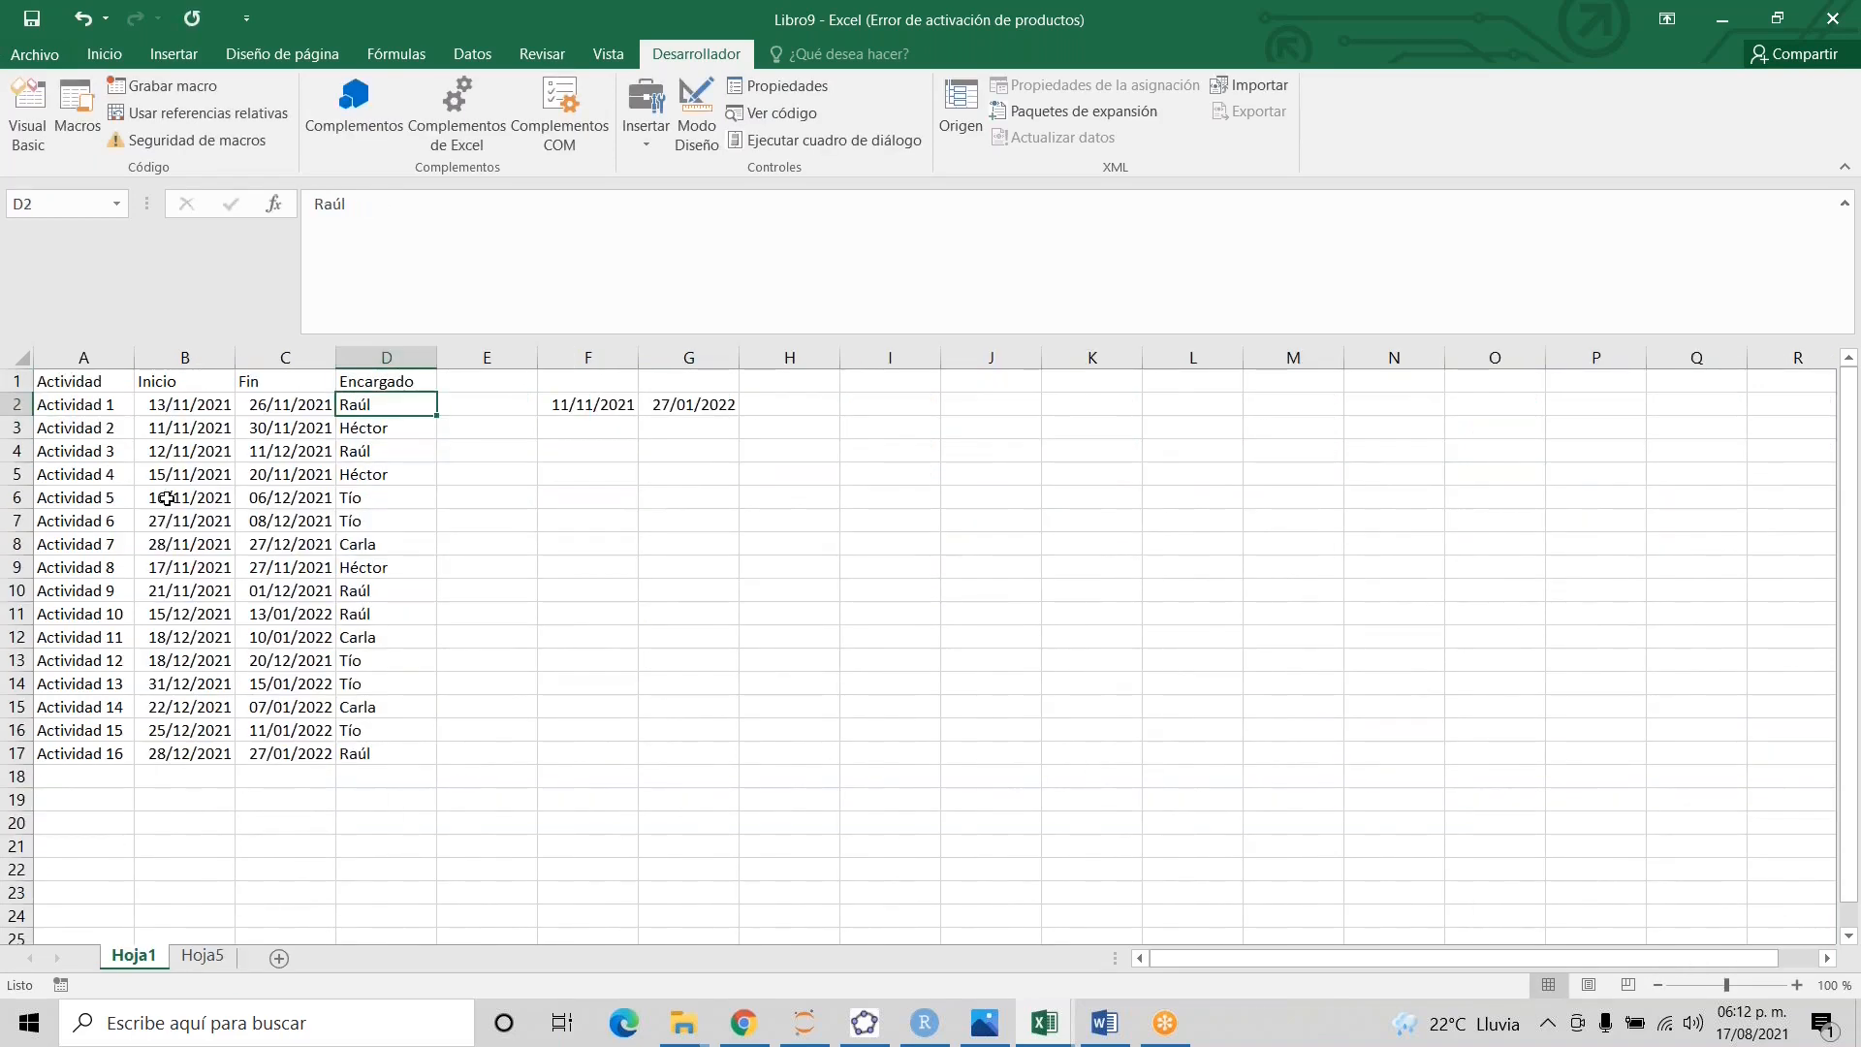
key("Left")
key("Left")
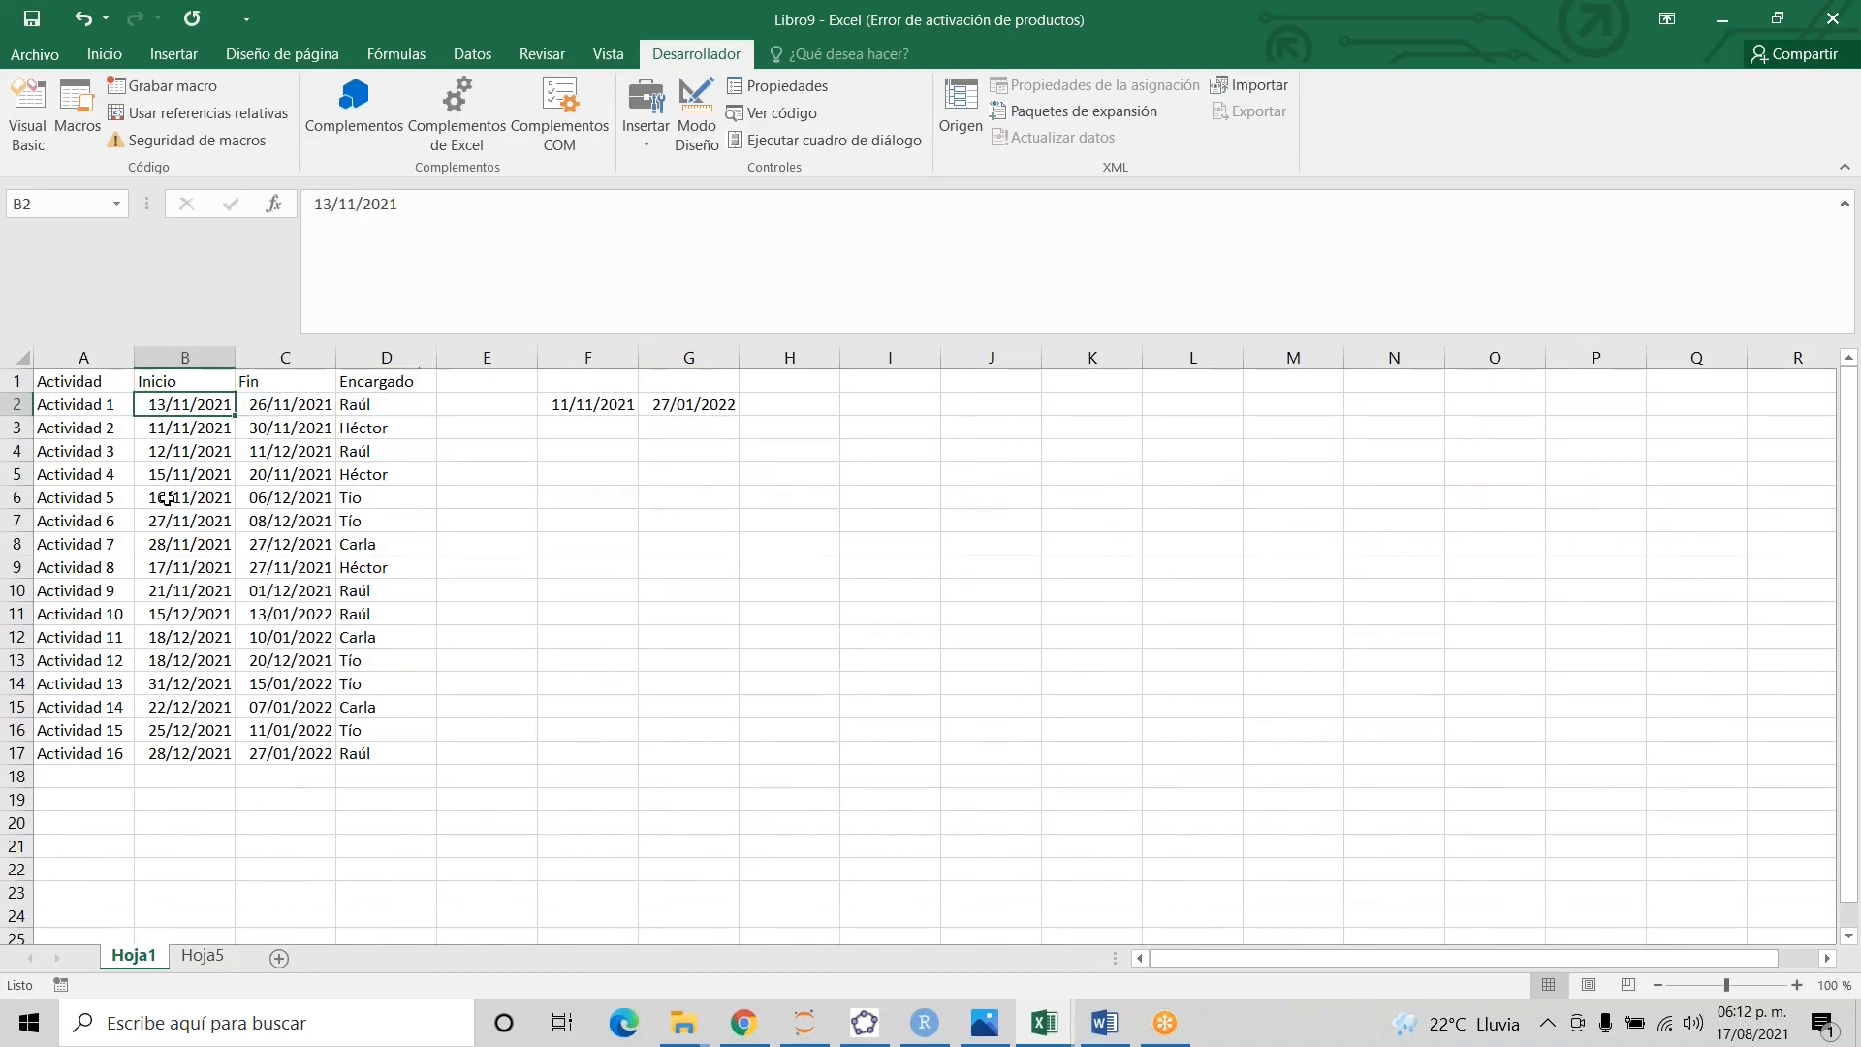
key("Left")
key("Right")
key("Right")
key("Right")
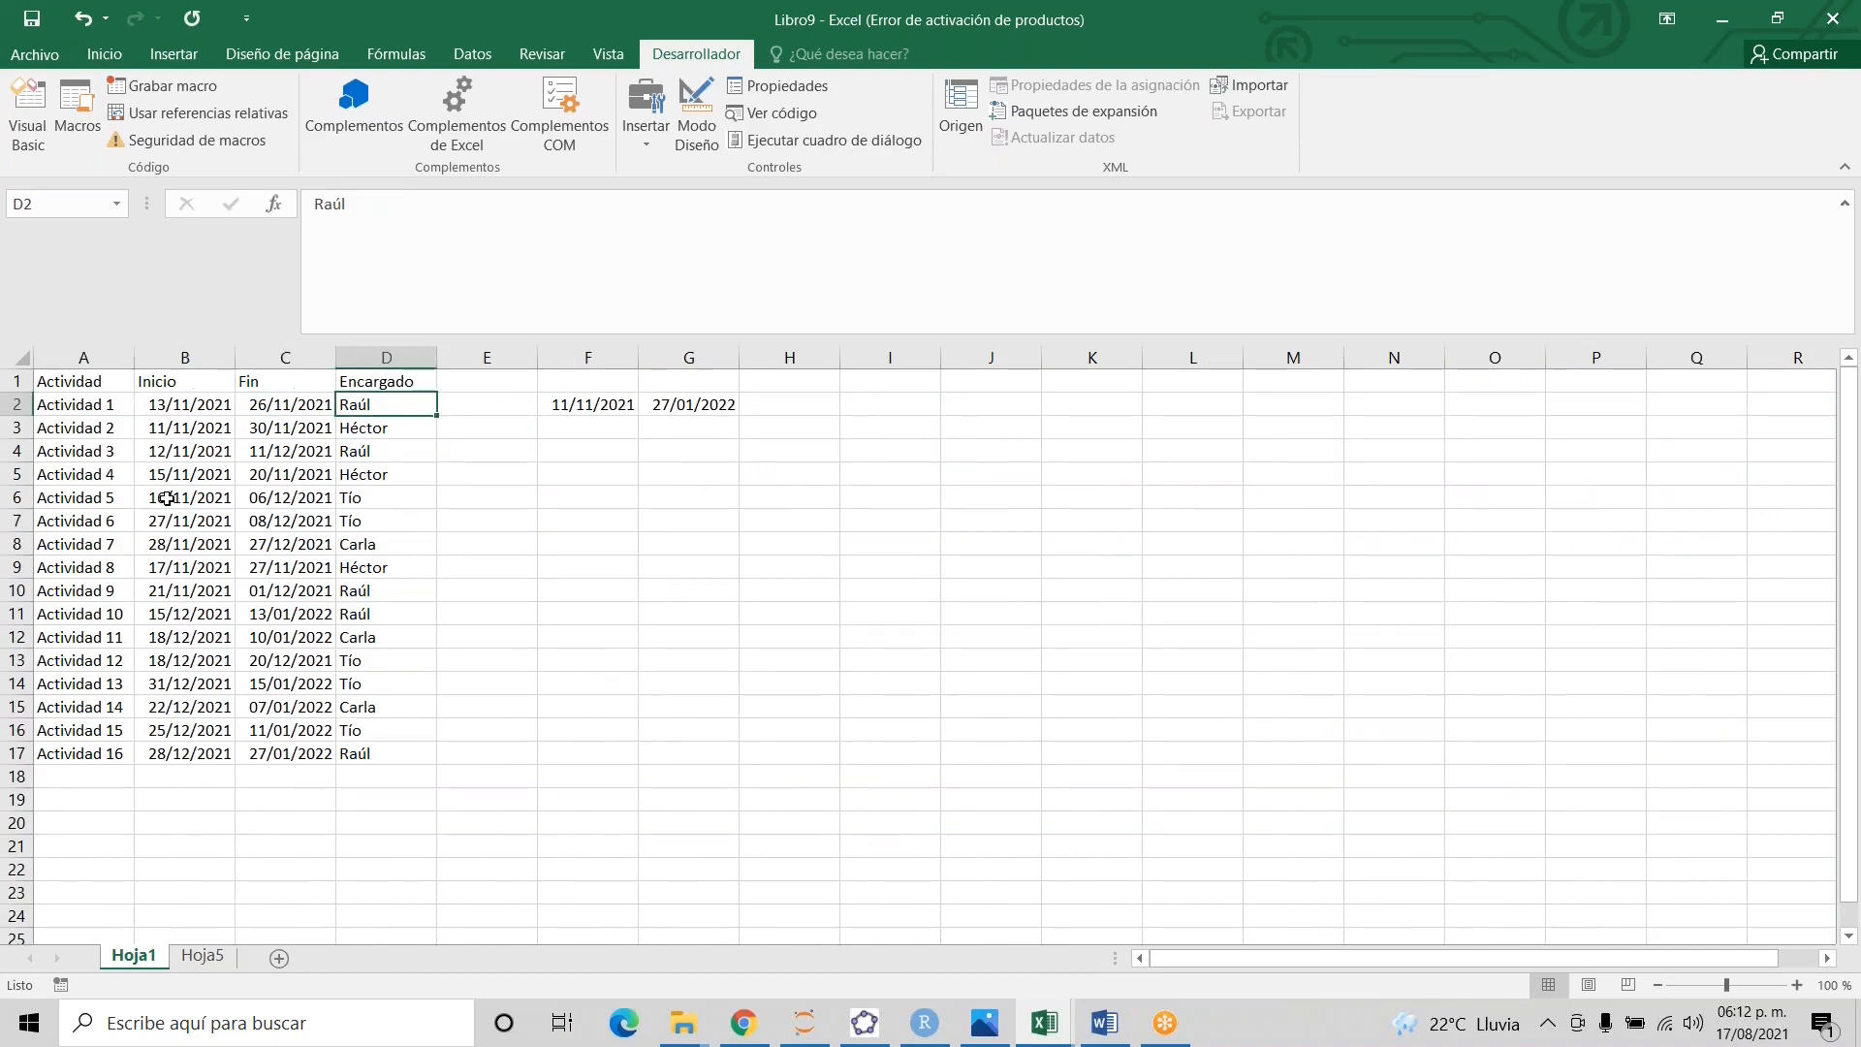
type("Tío")
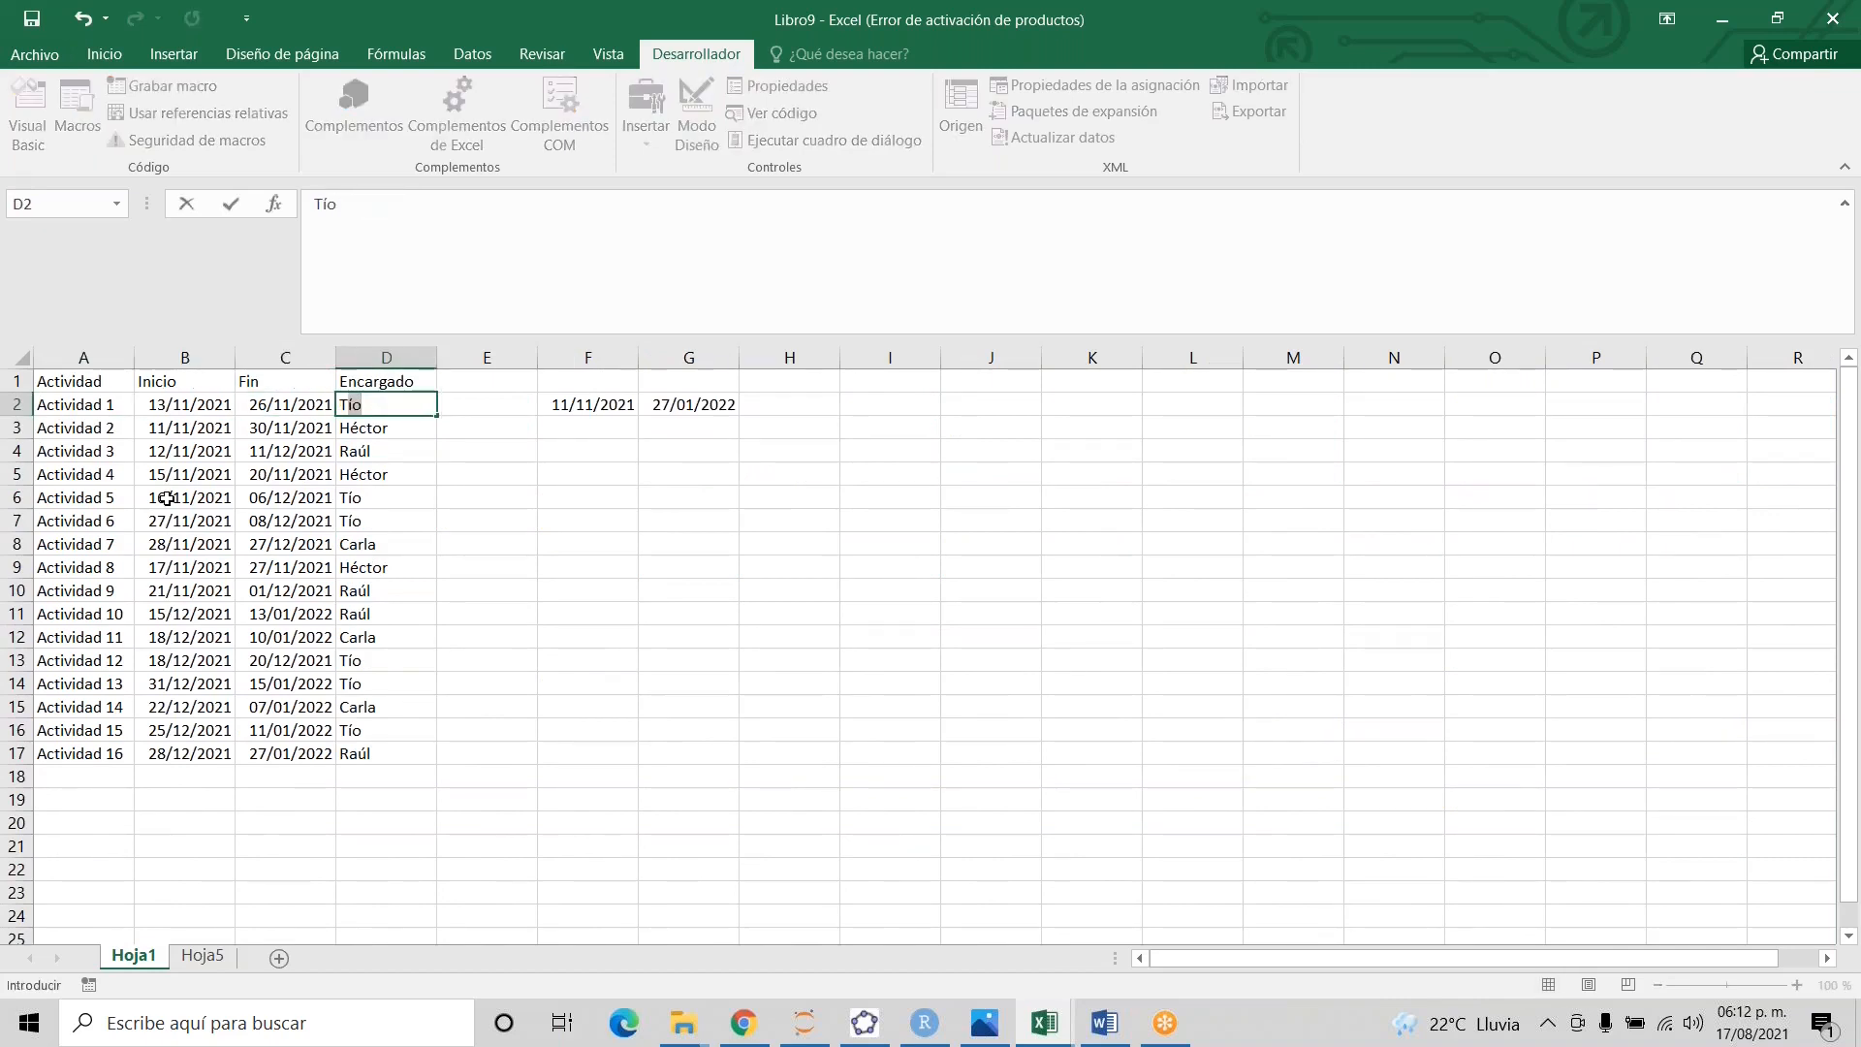
key("Return")
key("Up")
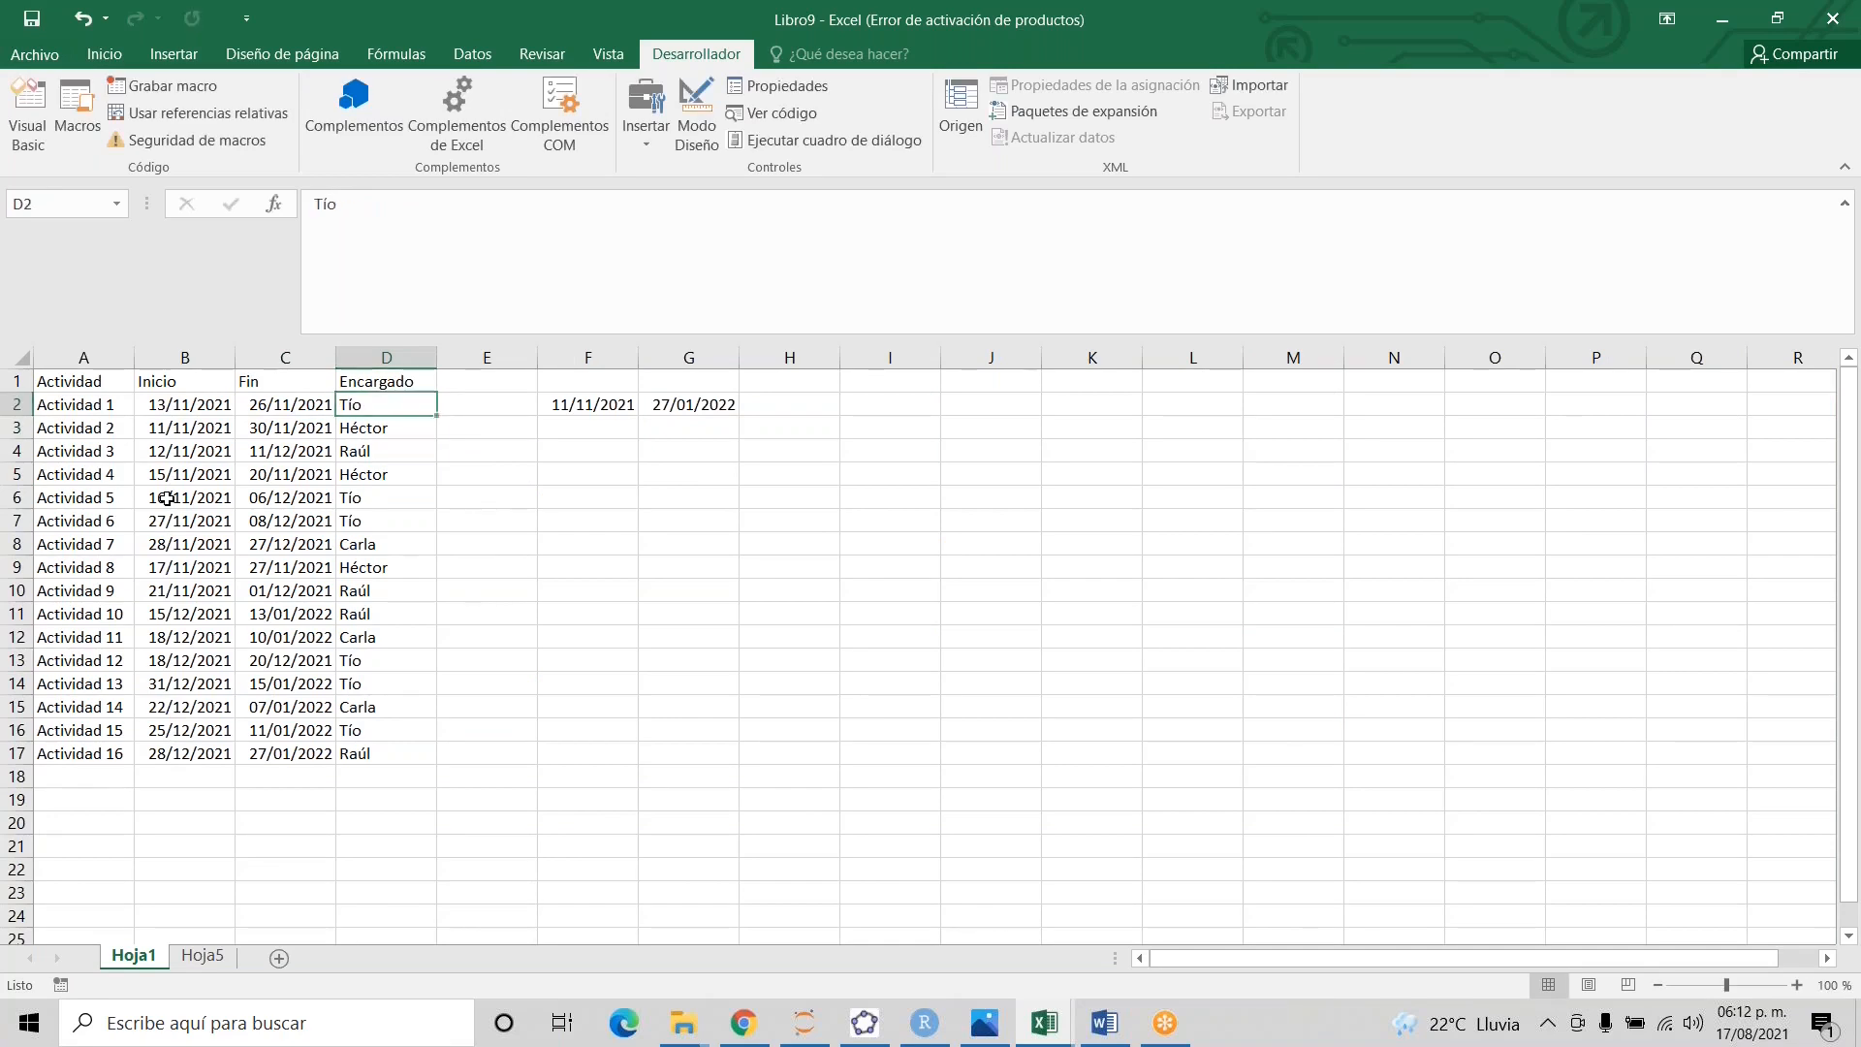
key("ctrl+Page_Down")
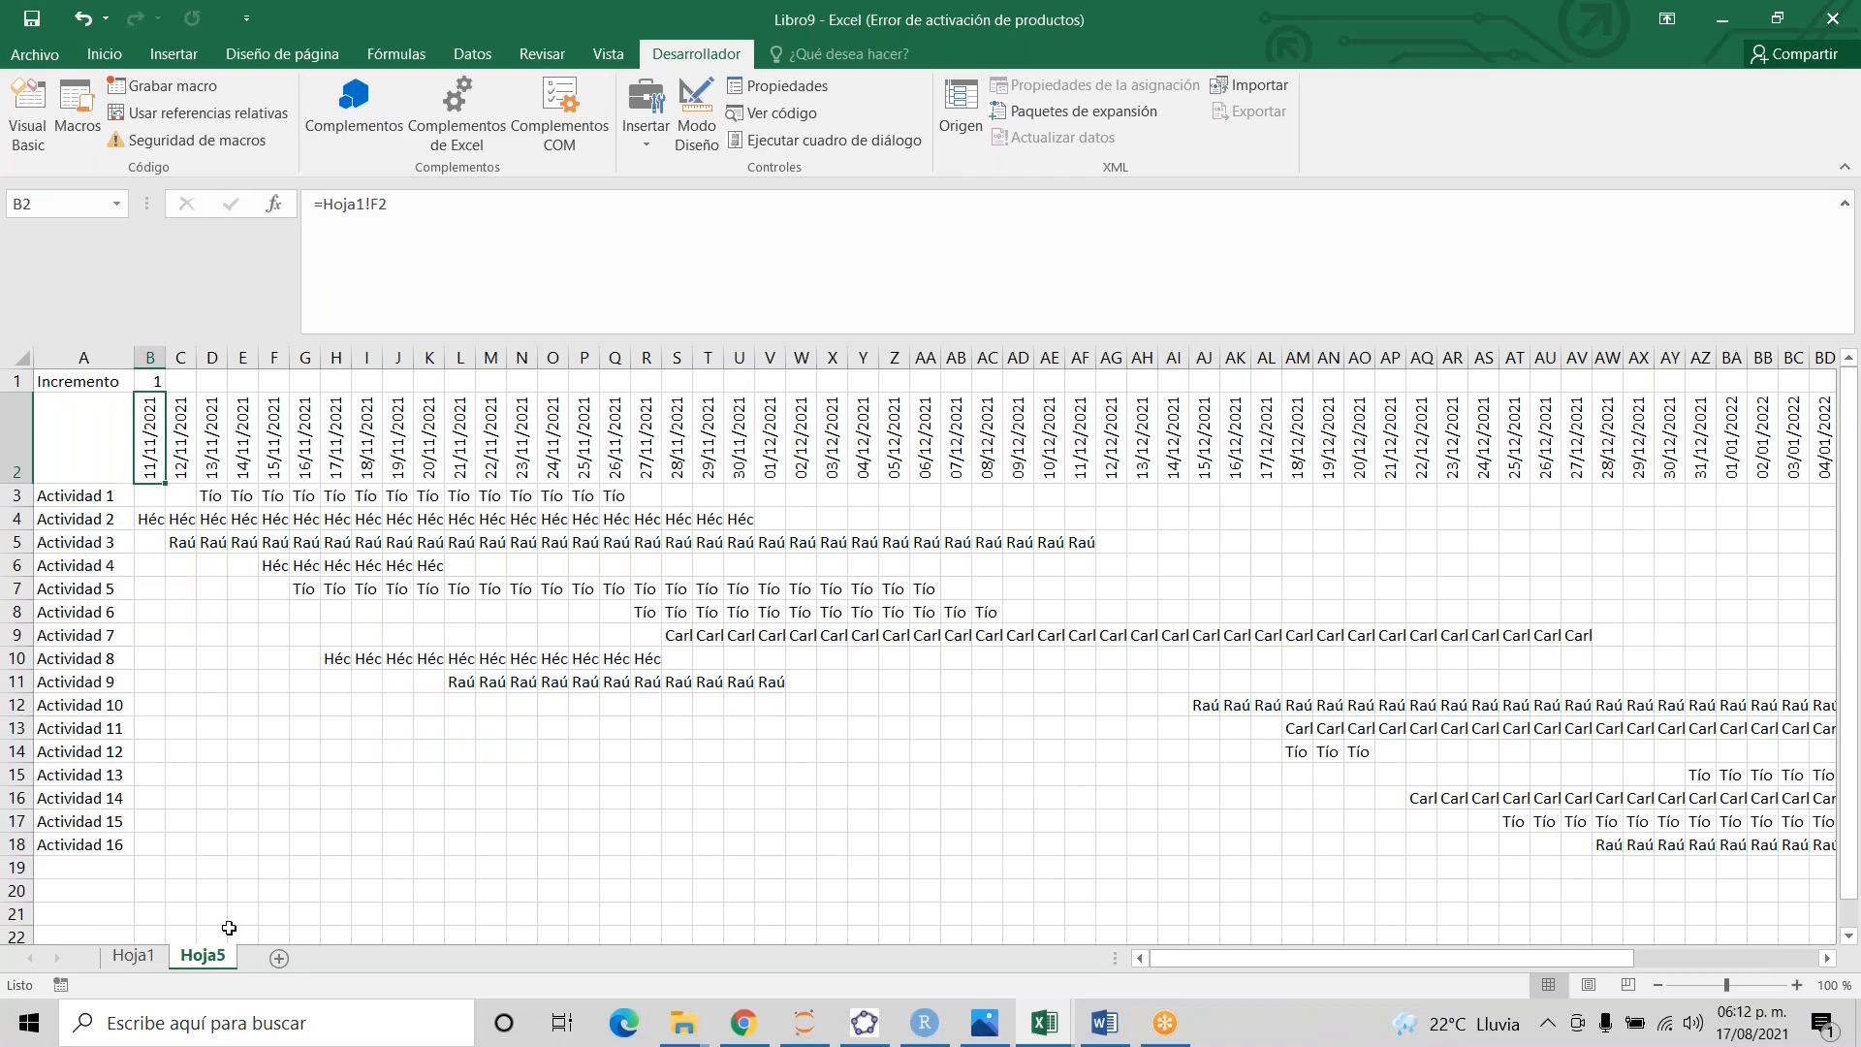
- Restore the original person's name as the Encargado of Actividad 1 in D2 on Hoja1
key("ctrl+Page_Up")
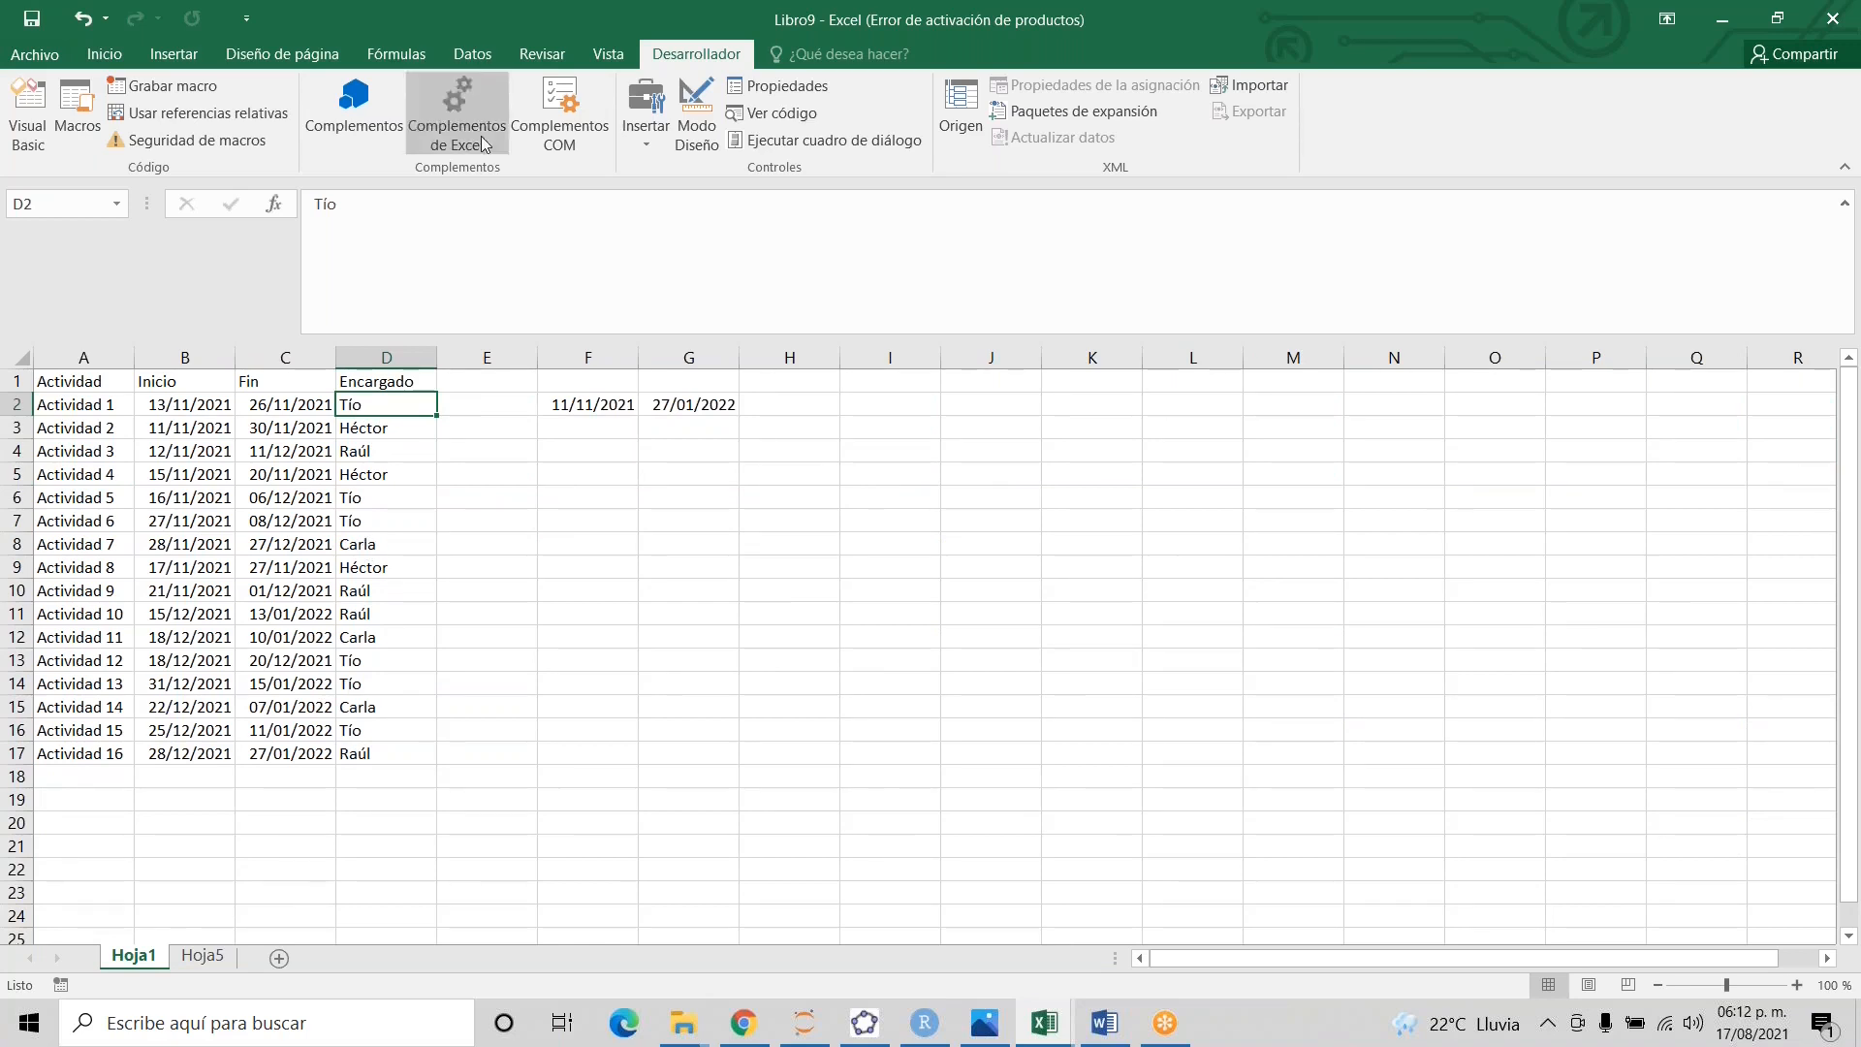
left_click(426, 214)
double_click(426, 214)
type("Raúl")
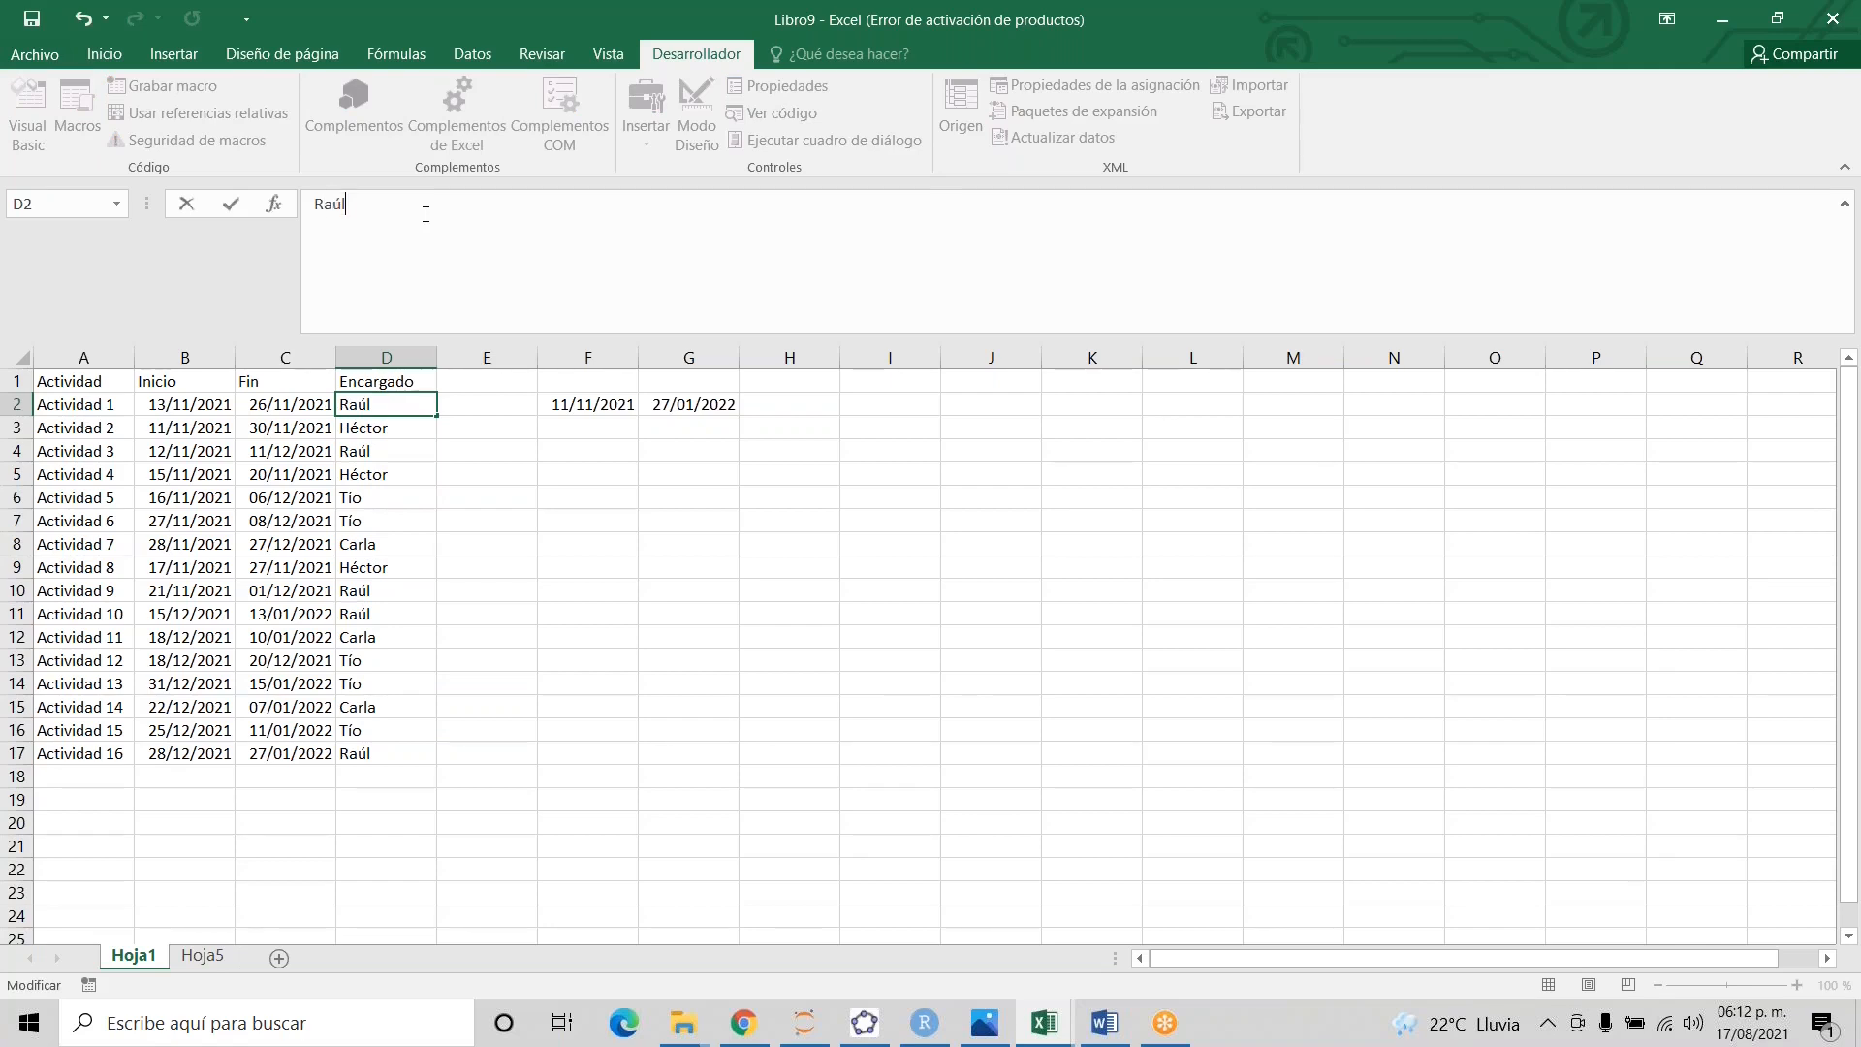
key("Return")
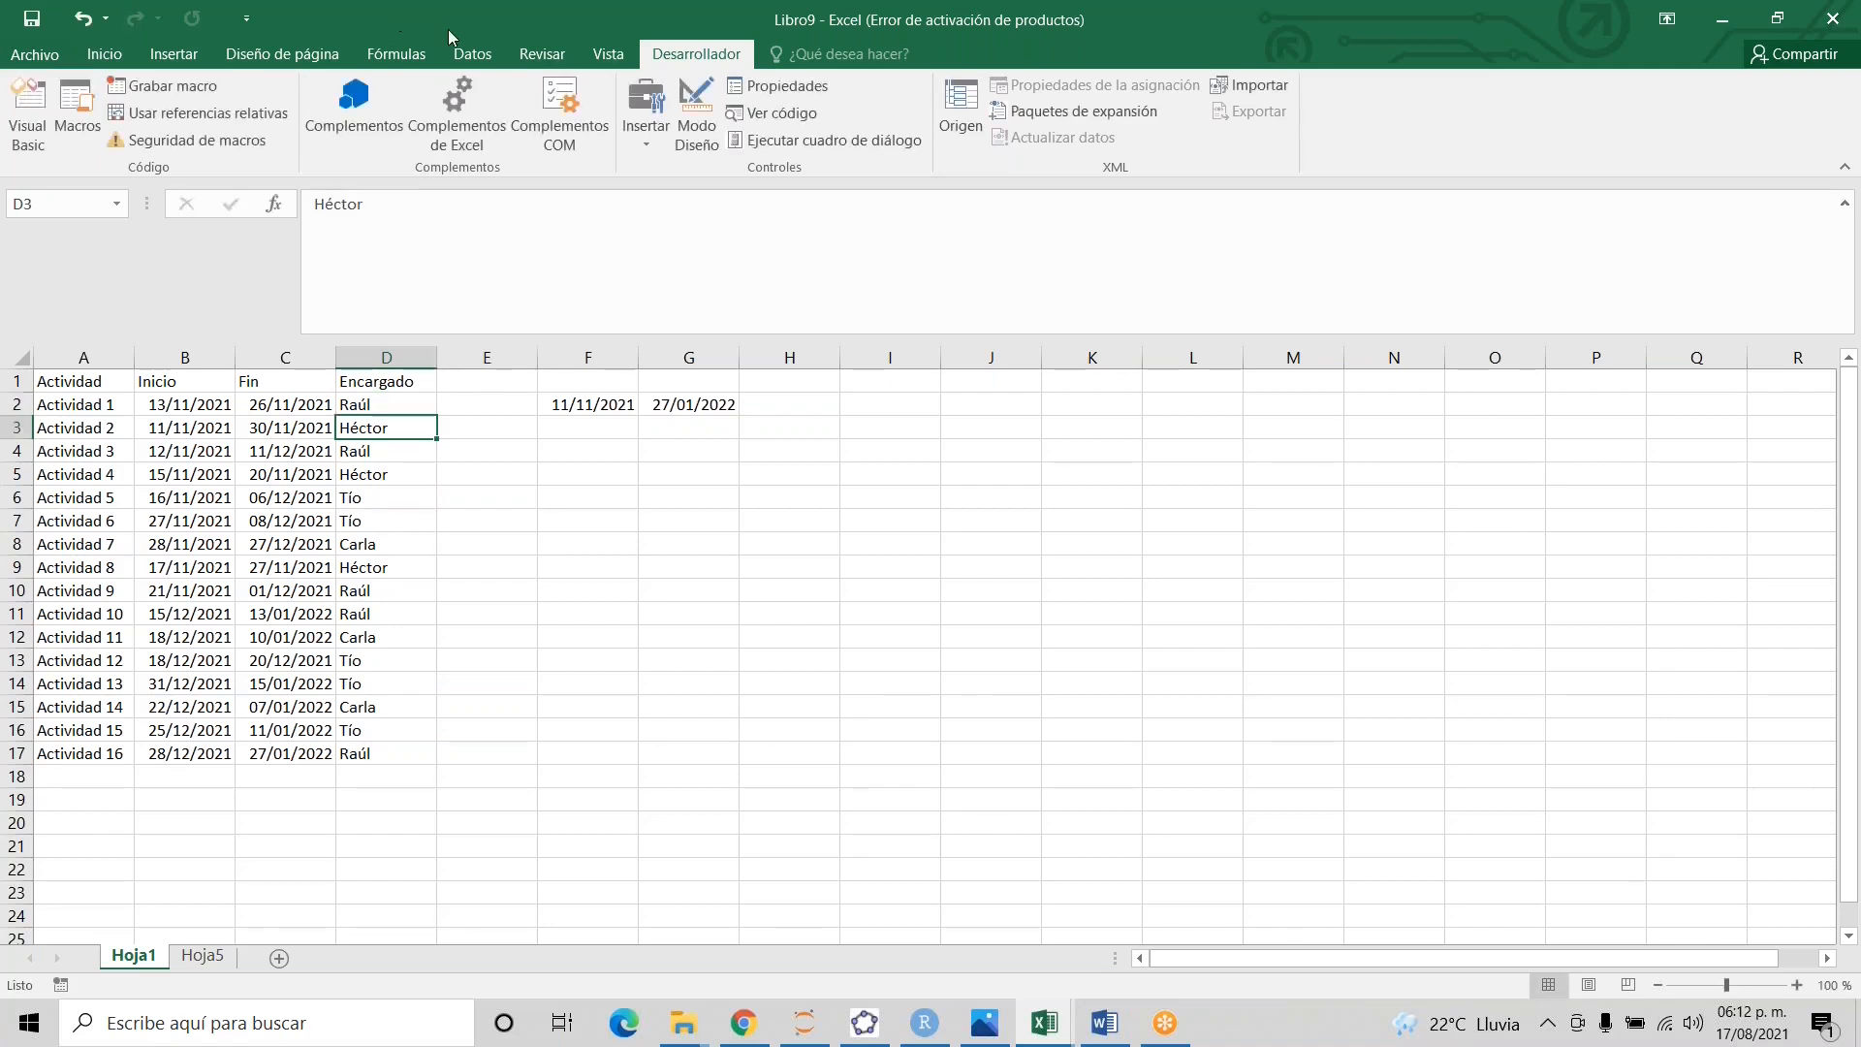
- On Hoja5, select cell B3 and start recording a macro named coloreado in this workbook
key("alt+F11")
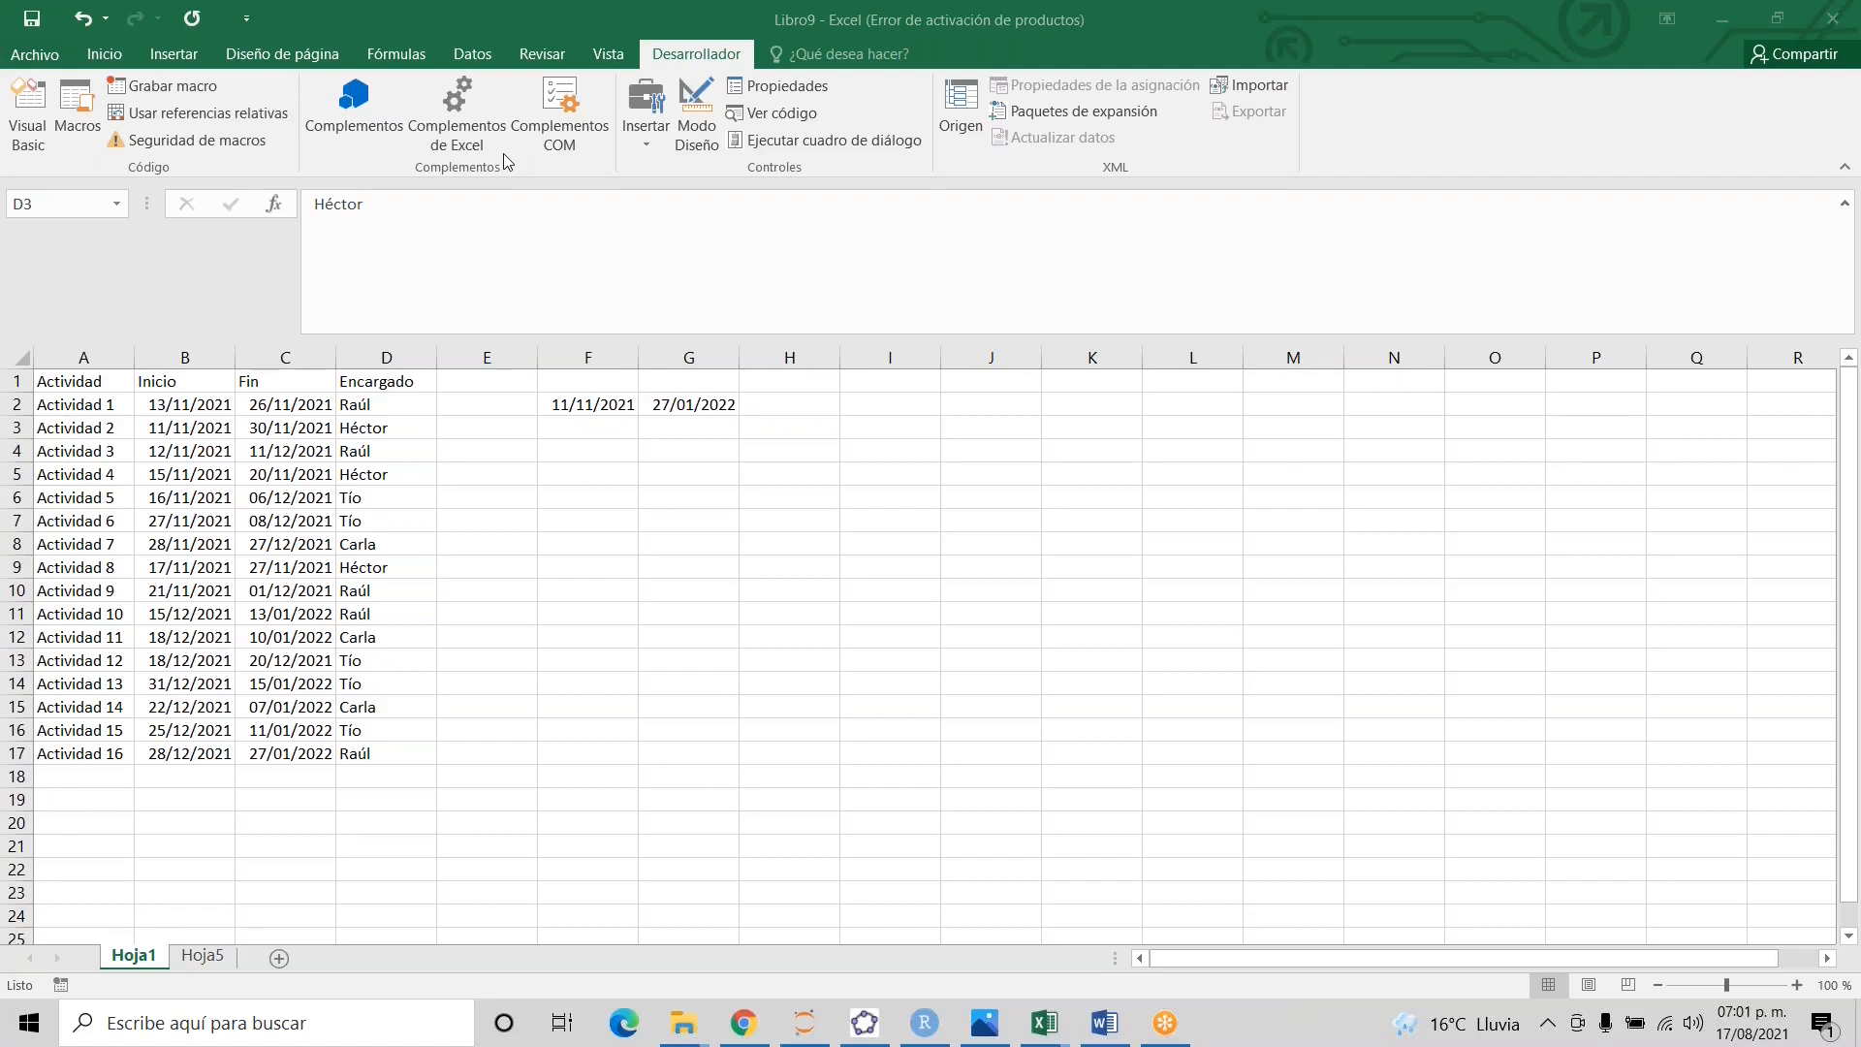
left_click(217, 951)
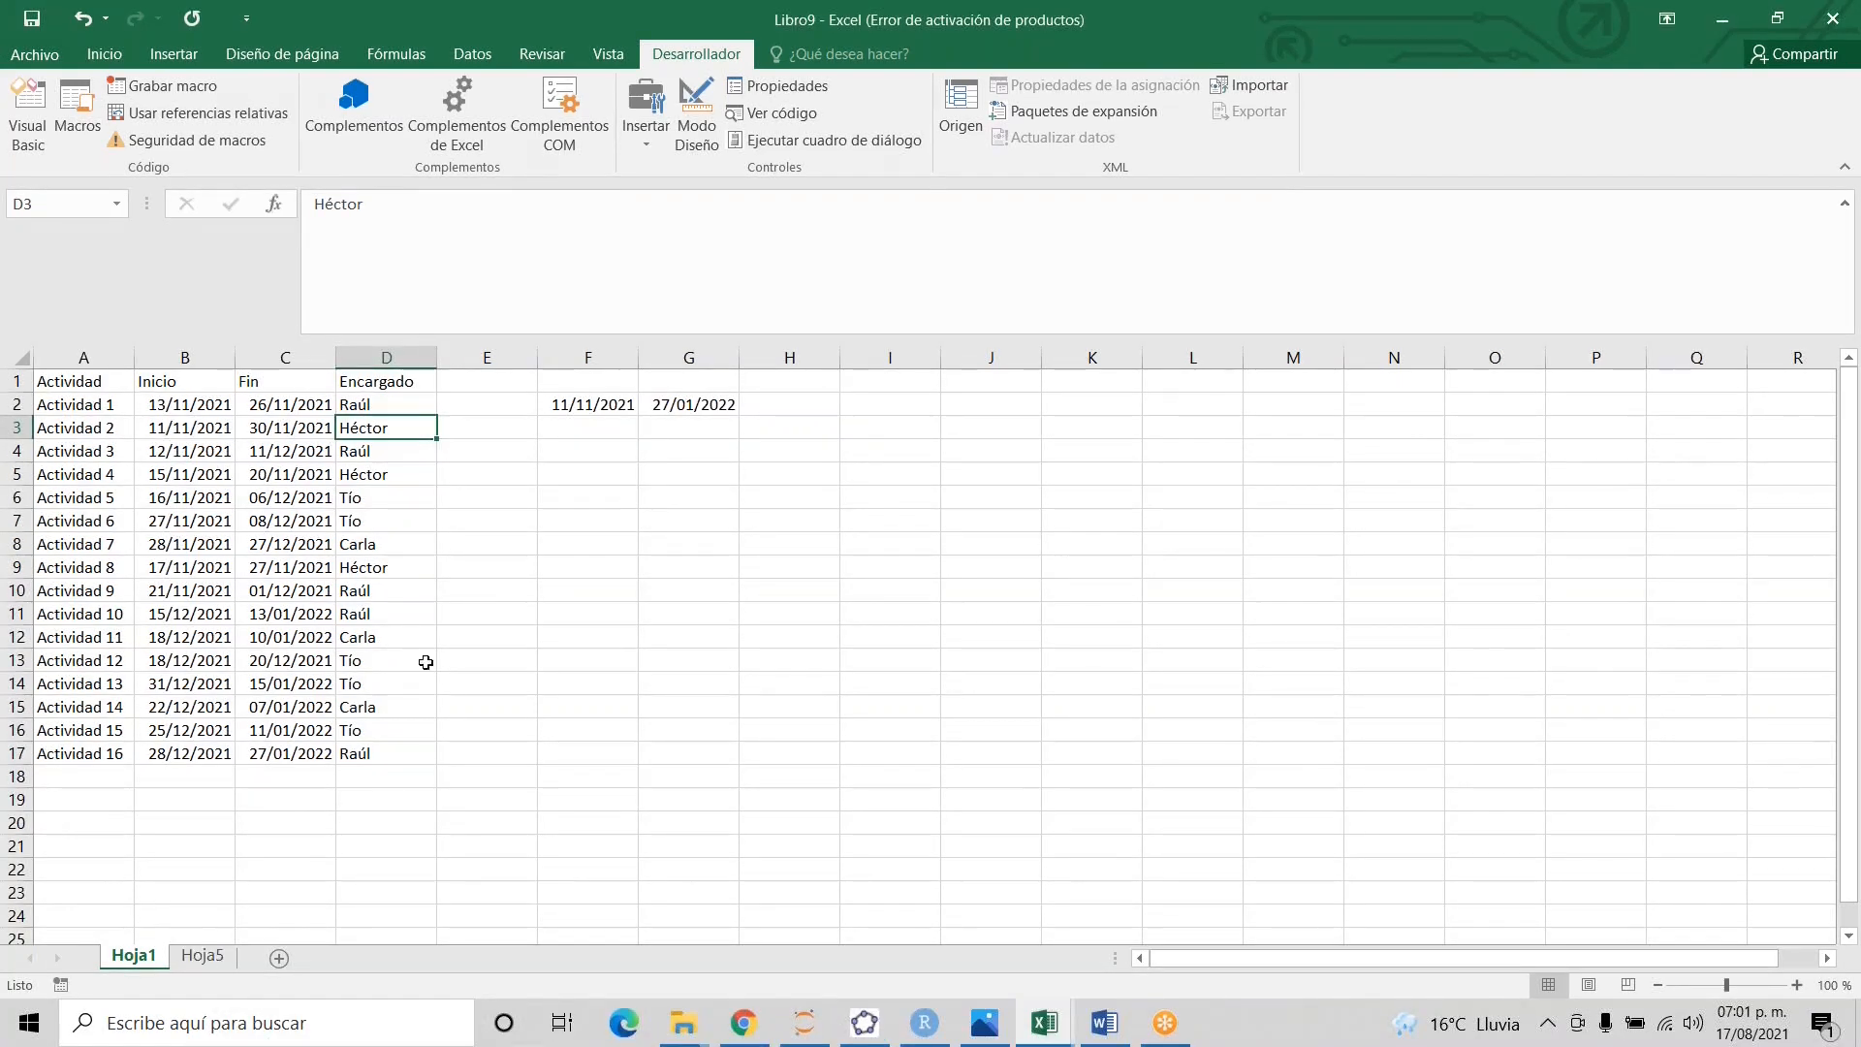
left_click(214, 957)
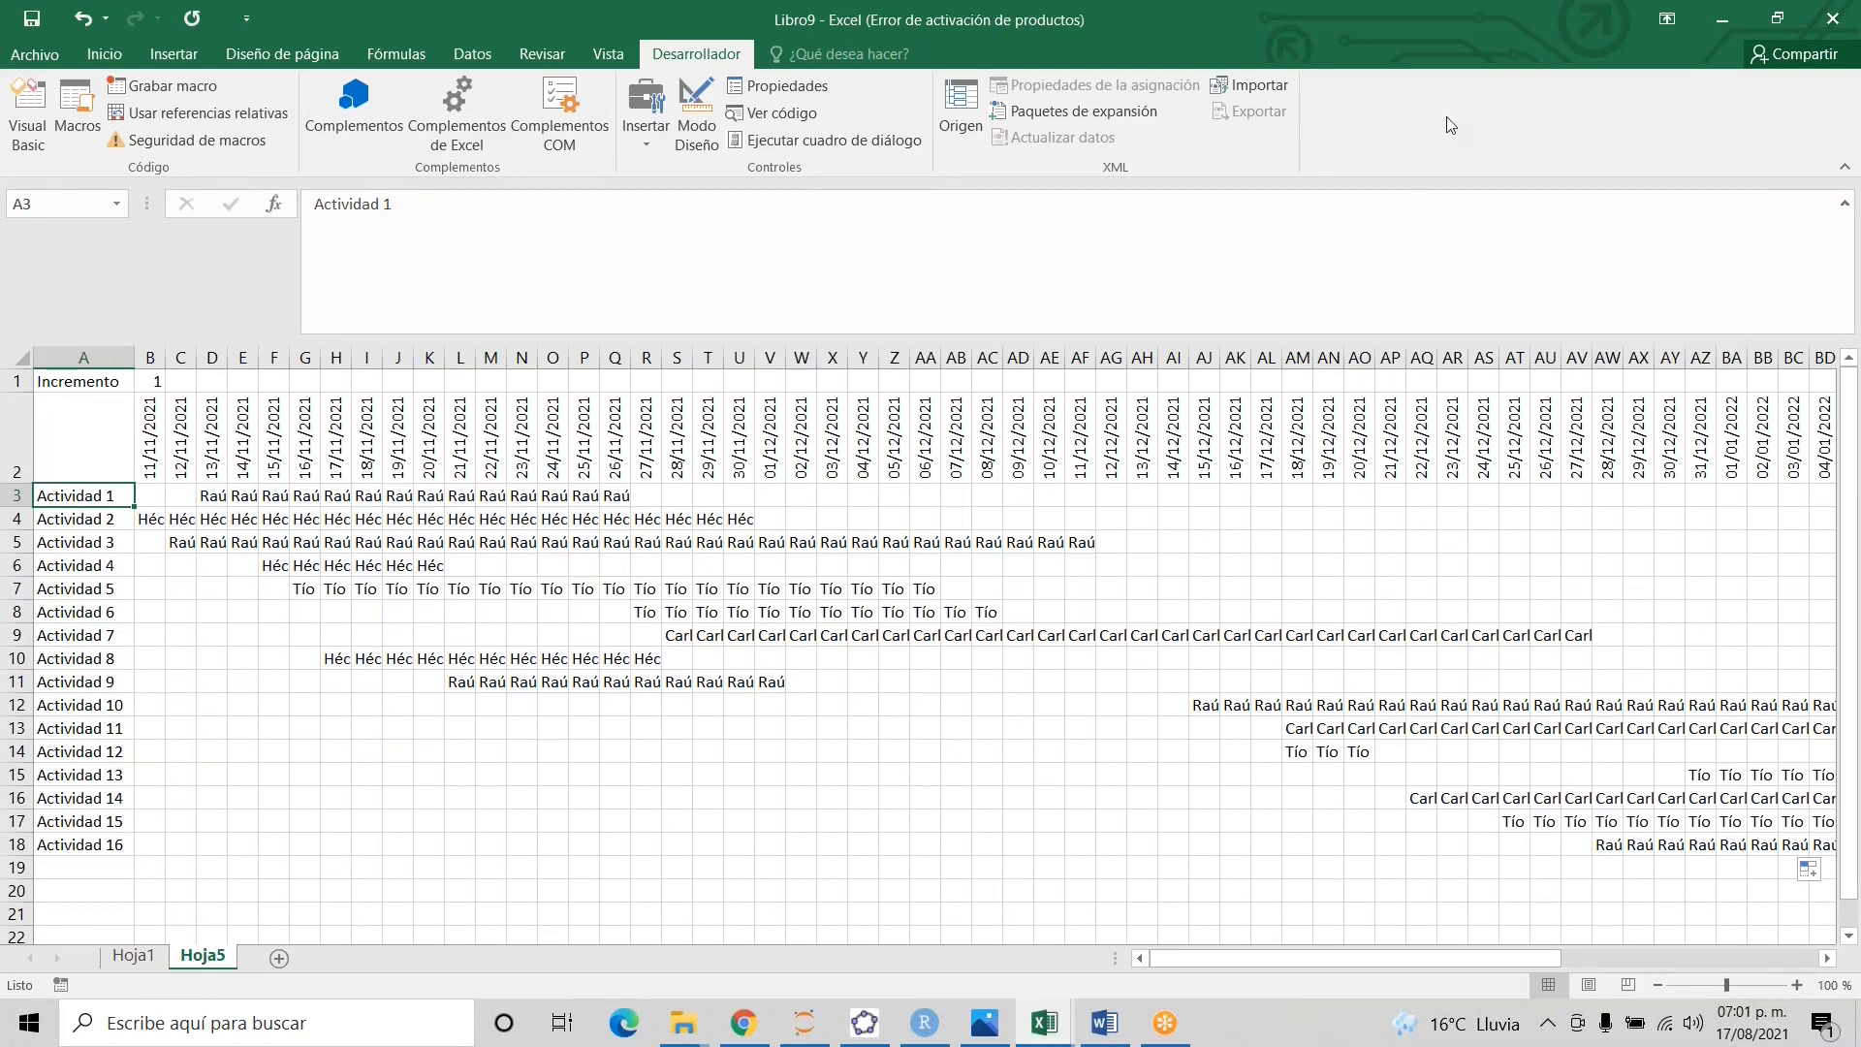
key("alt+F11")
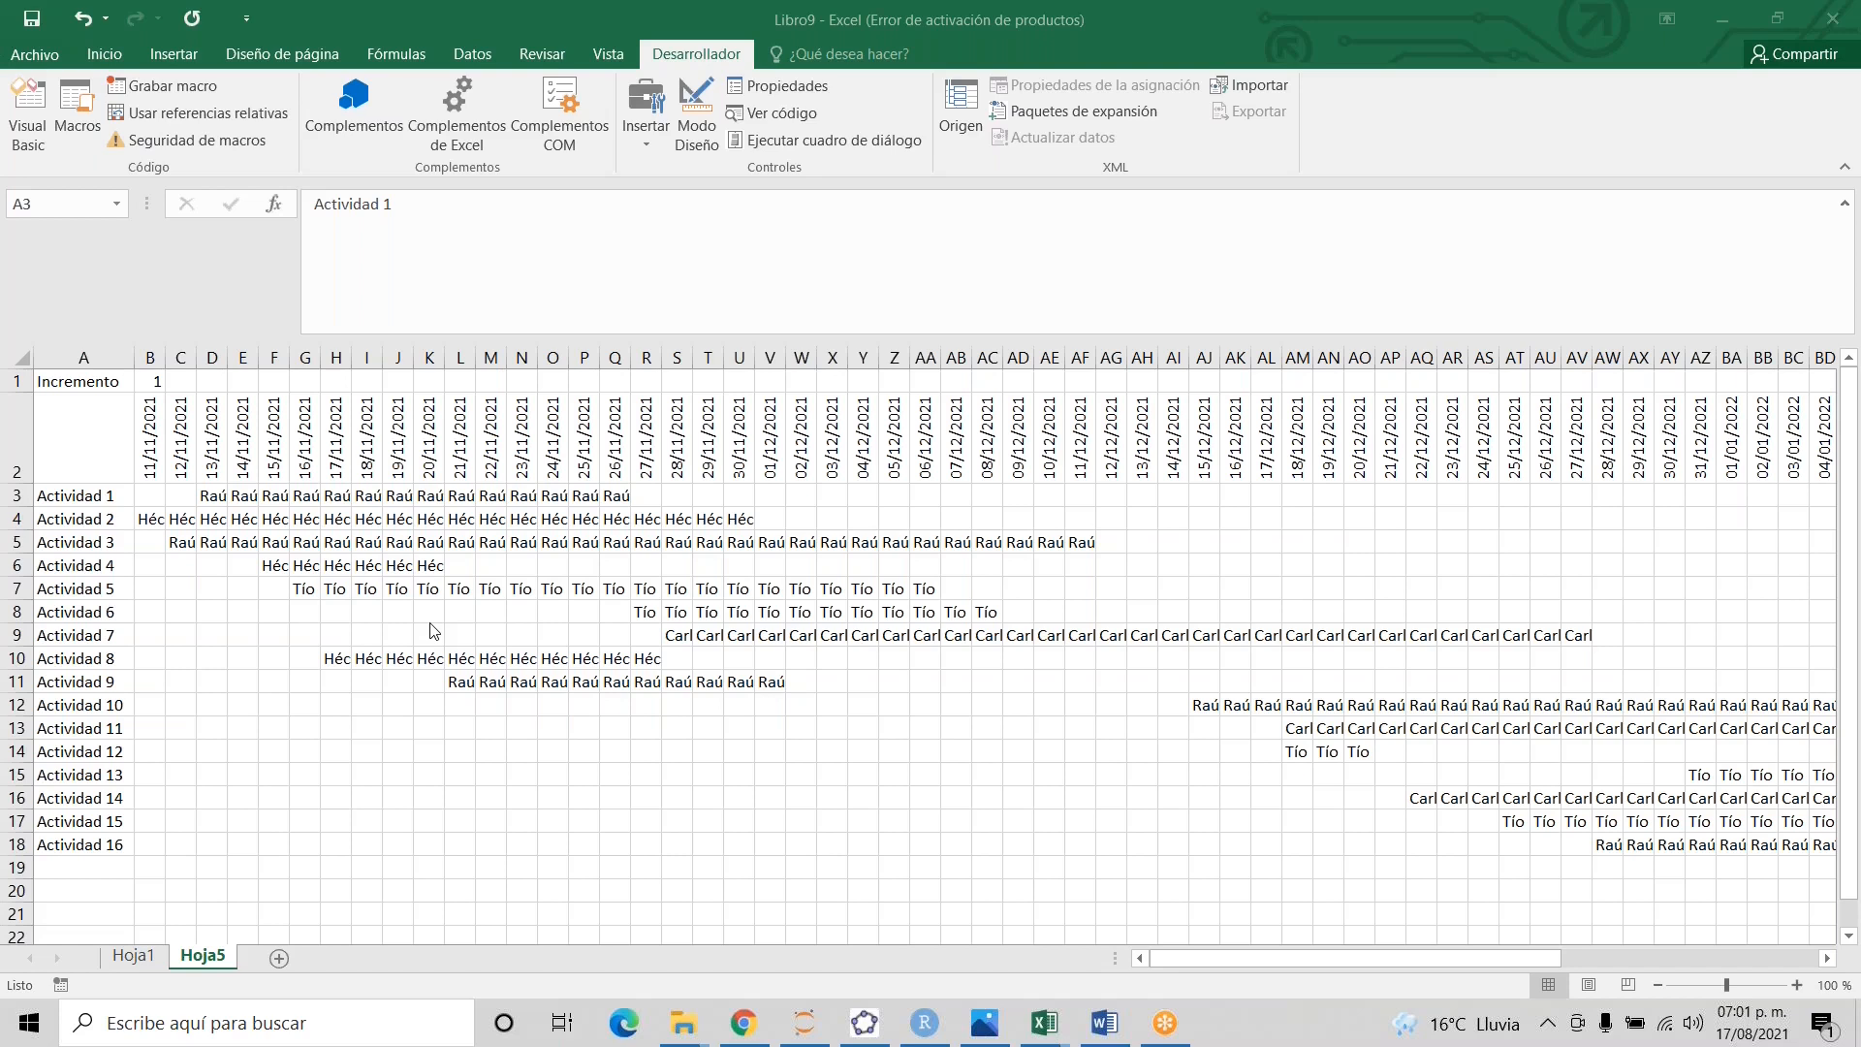
left_click(151, 498)
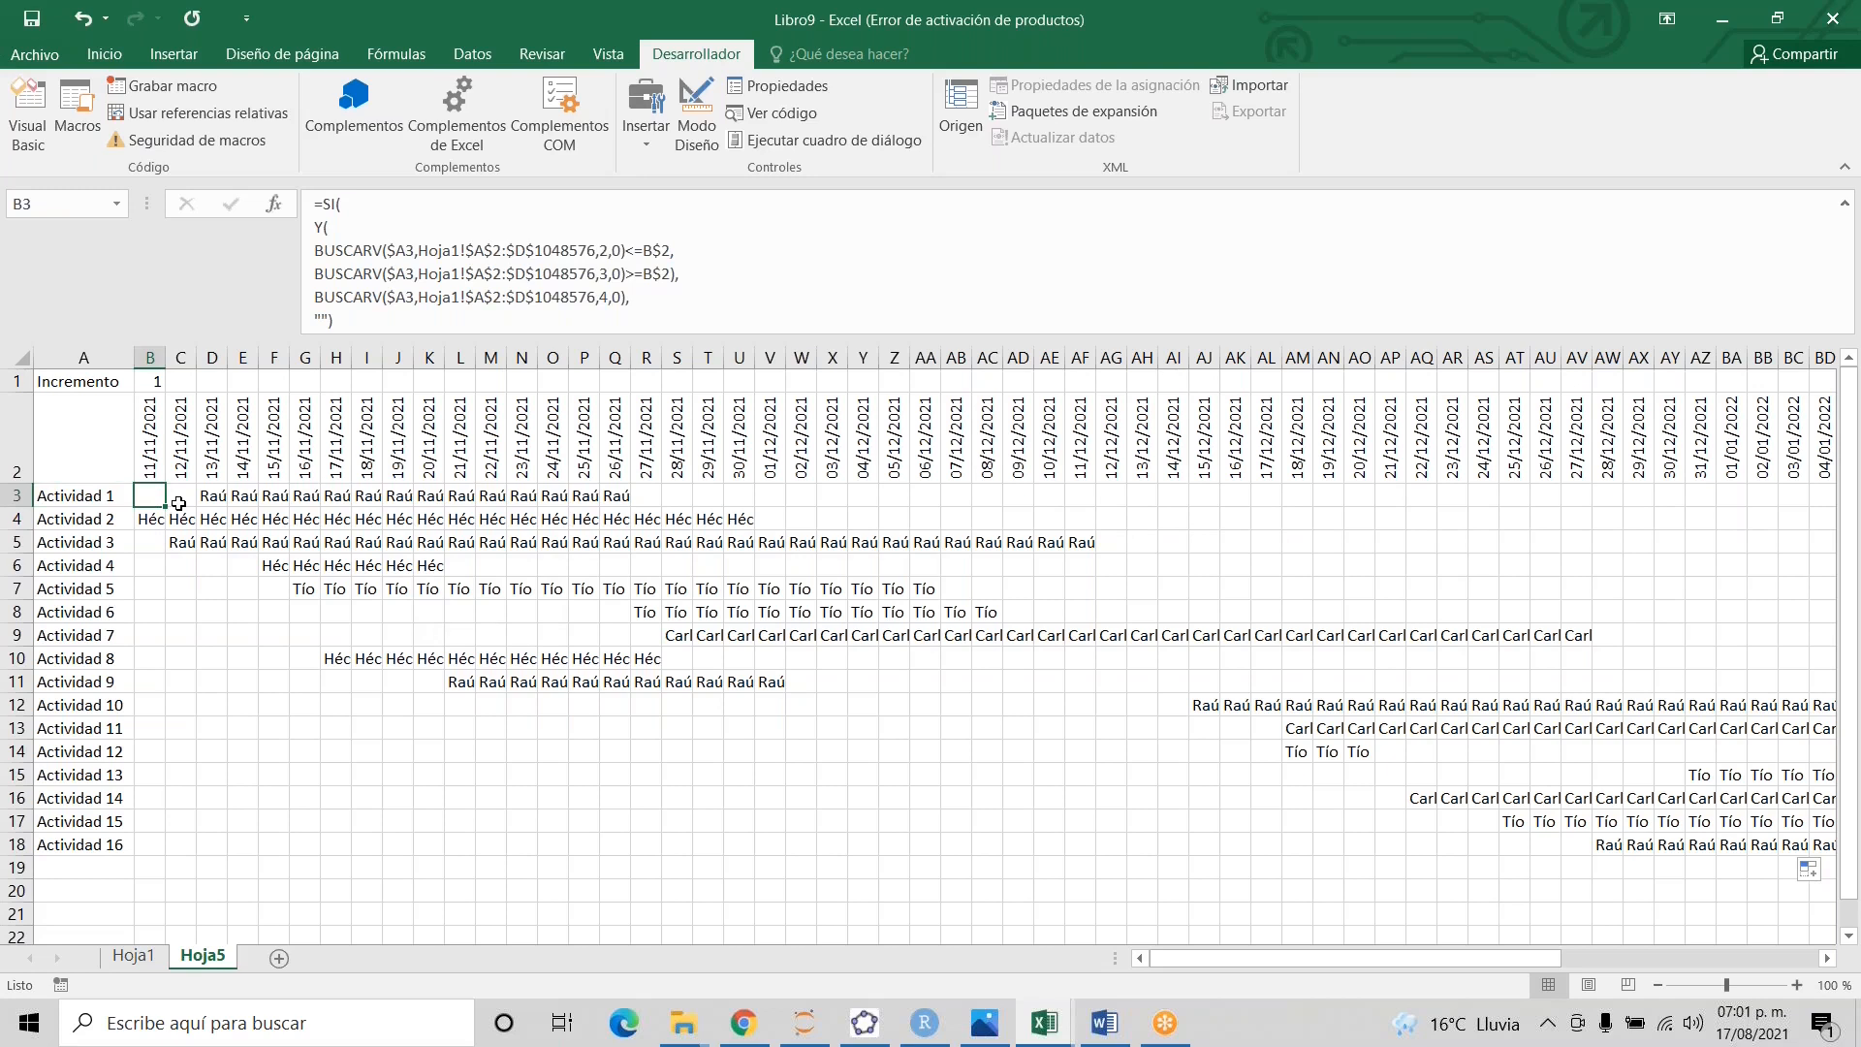
left_click(188, 88)
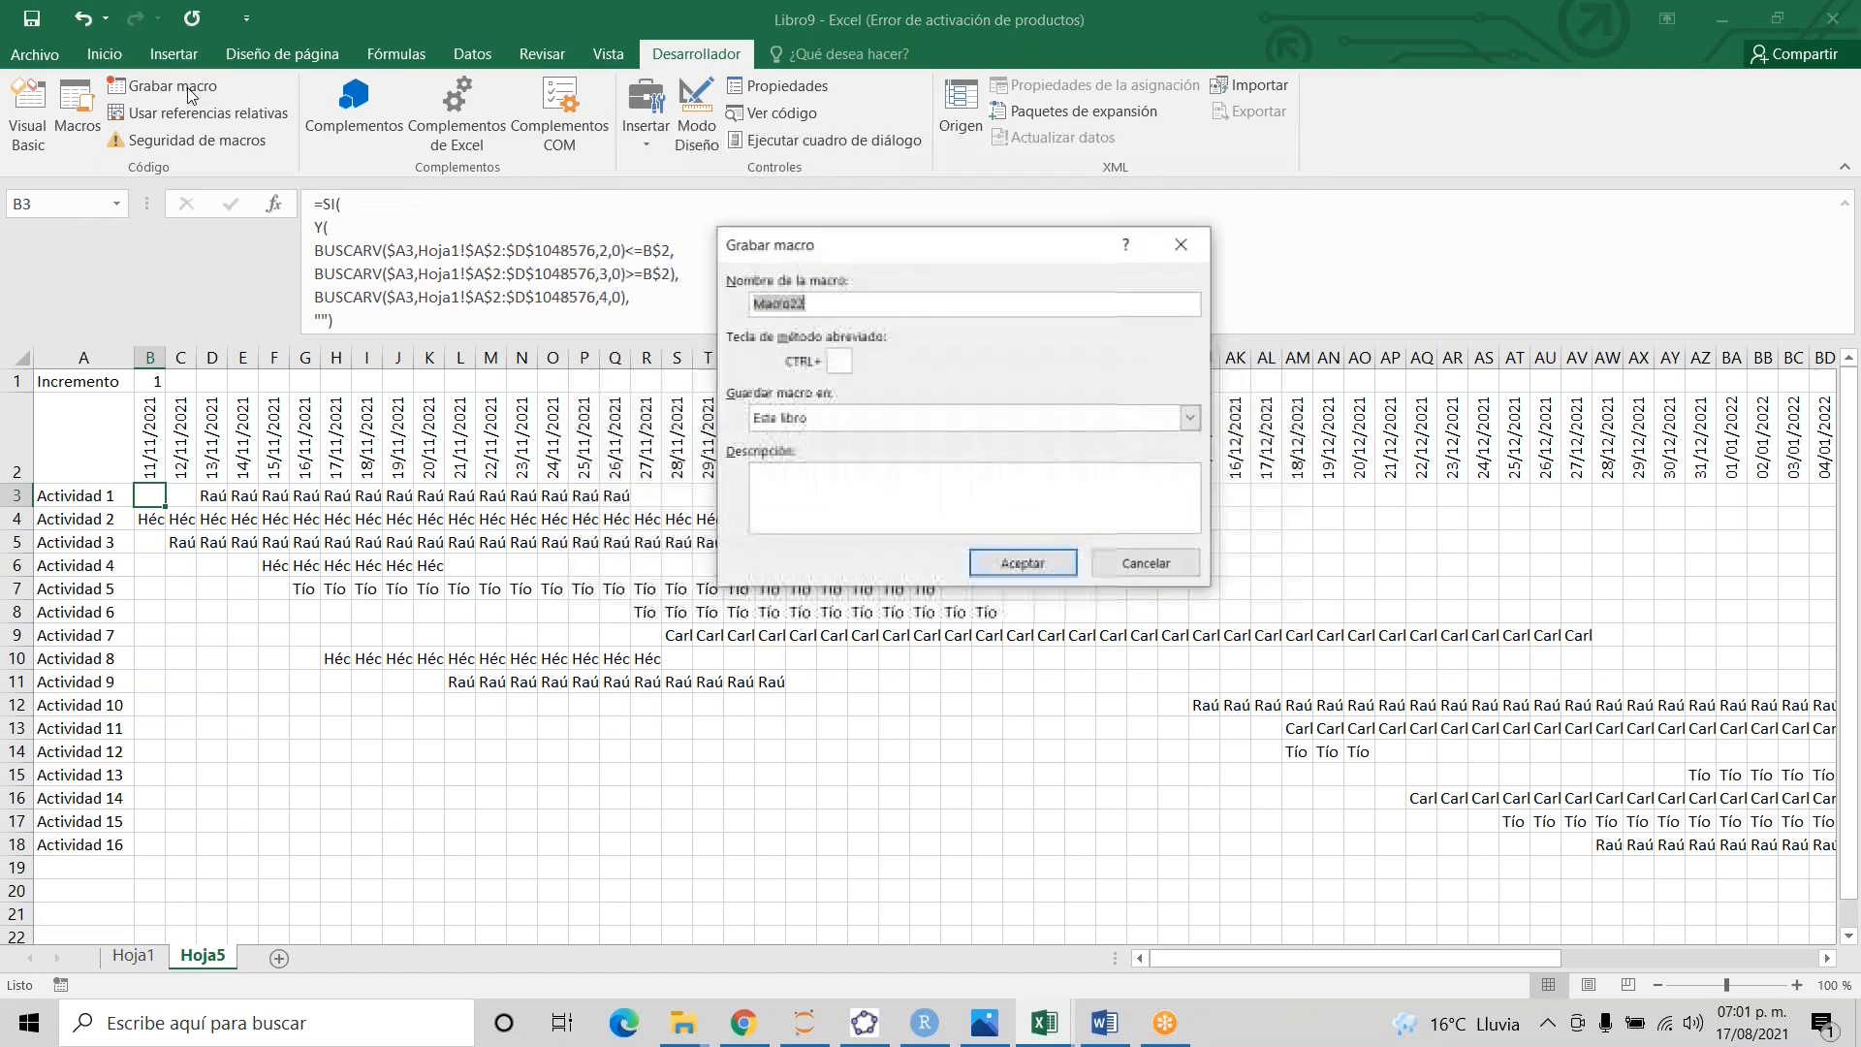
key("BackSpace")
type("coloreado")
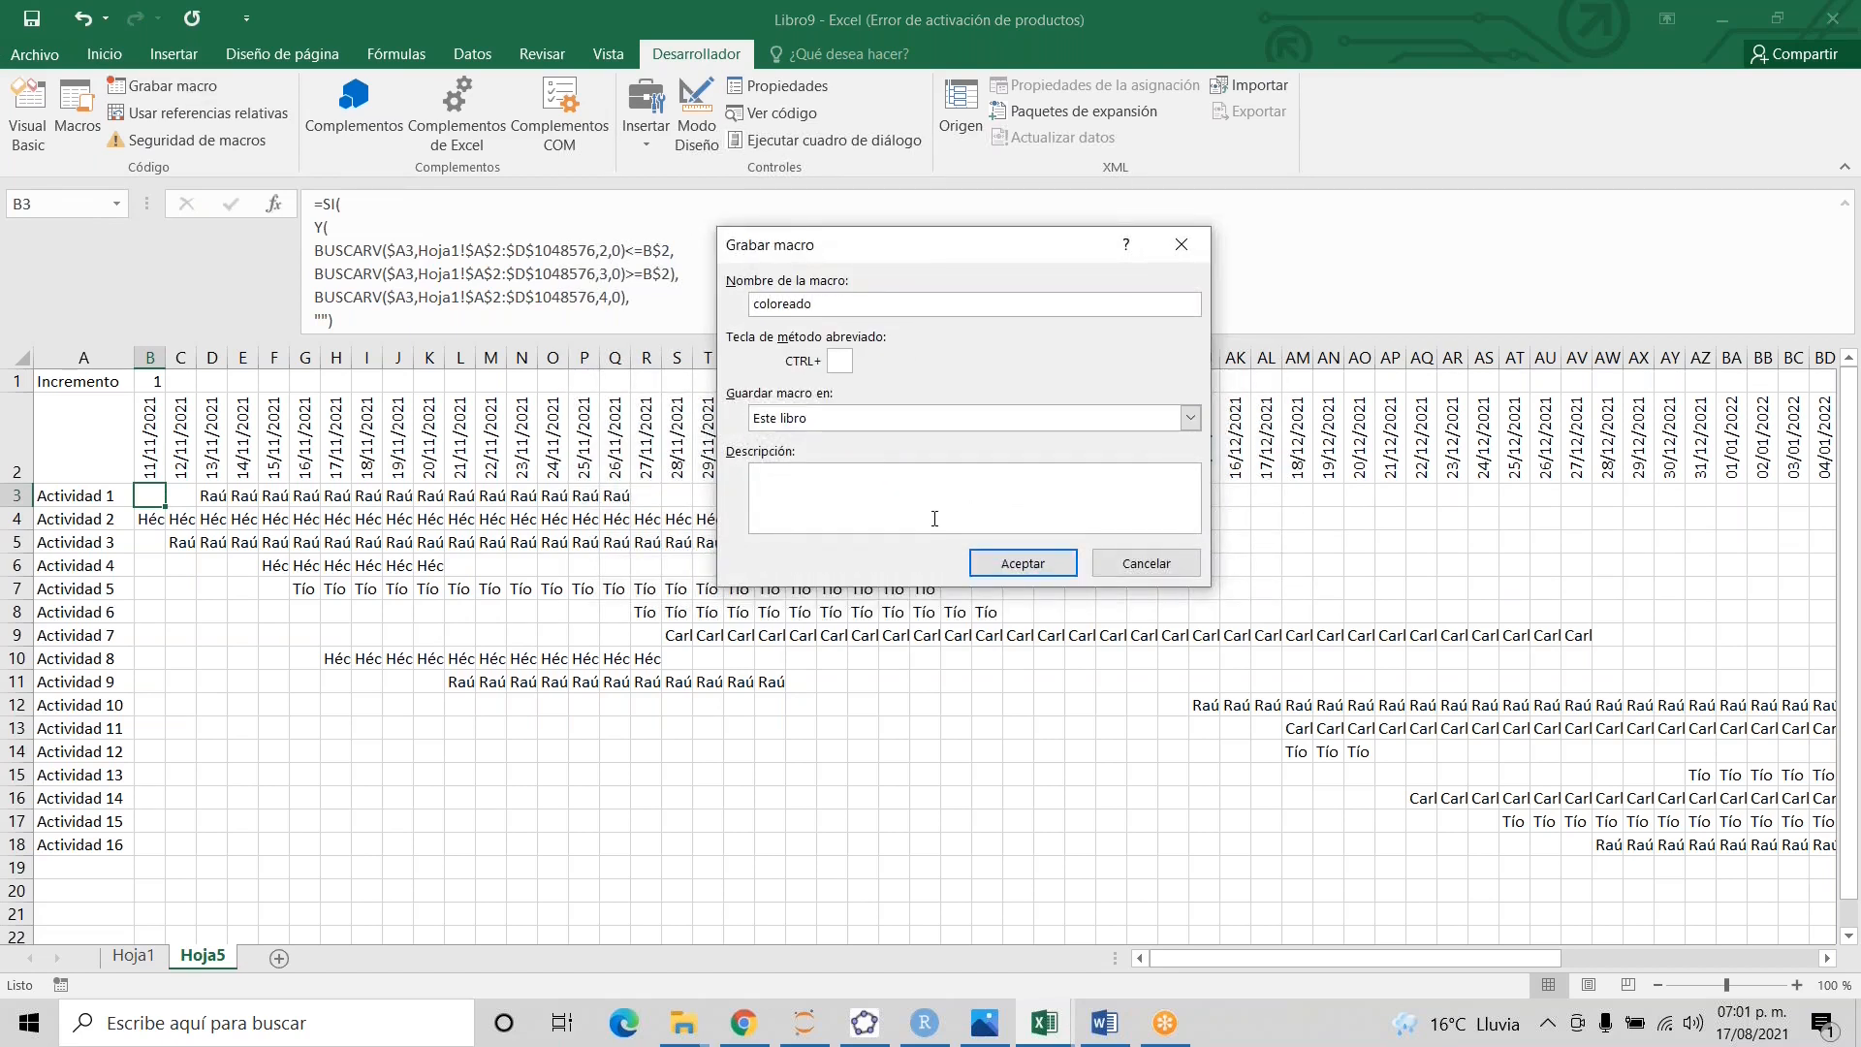
left_click(1023, 563)
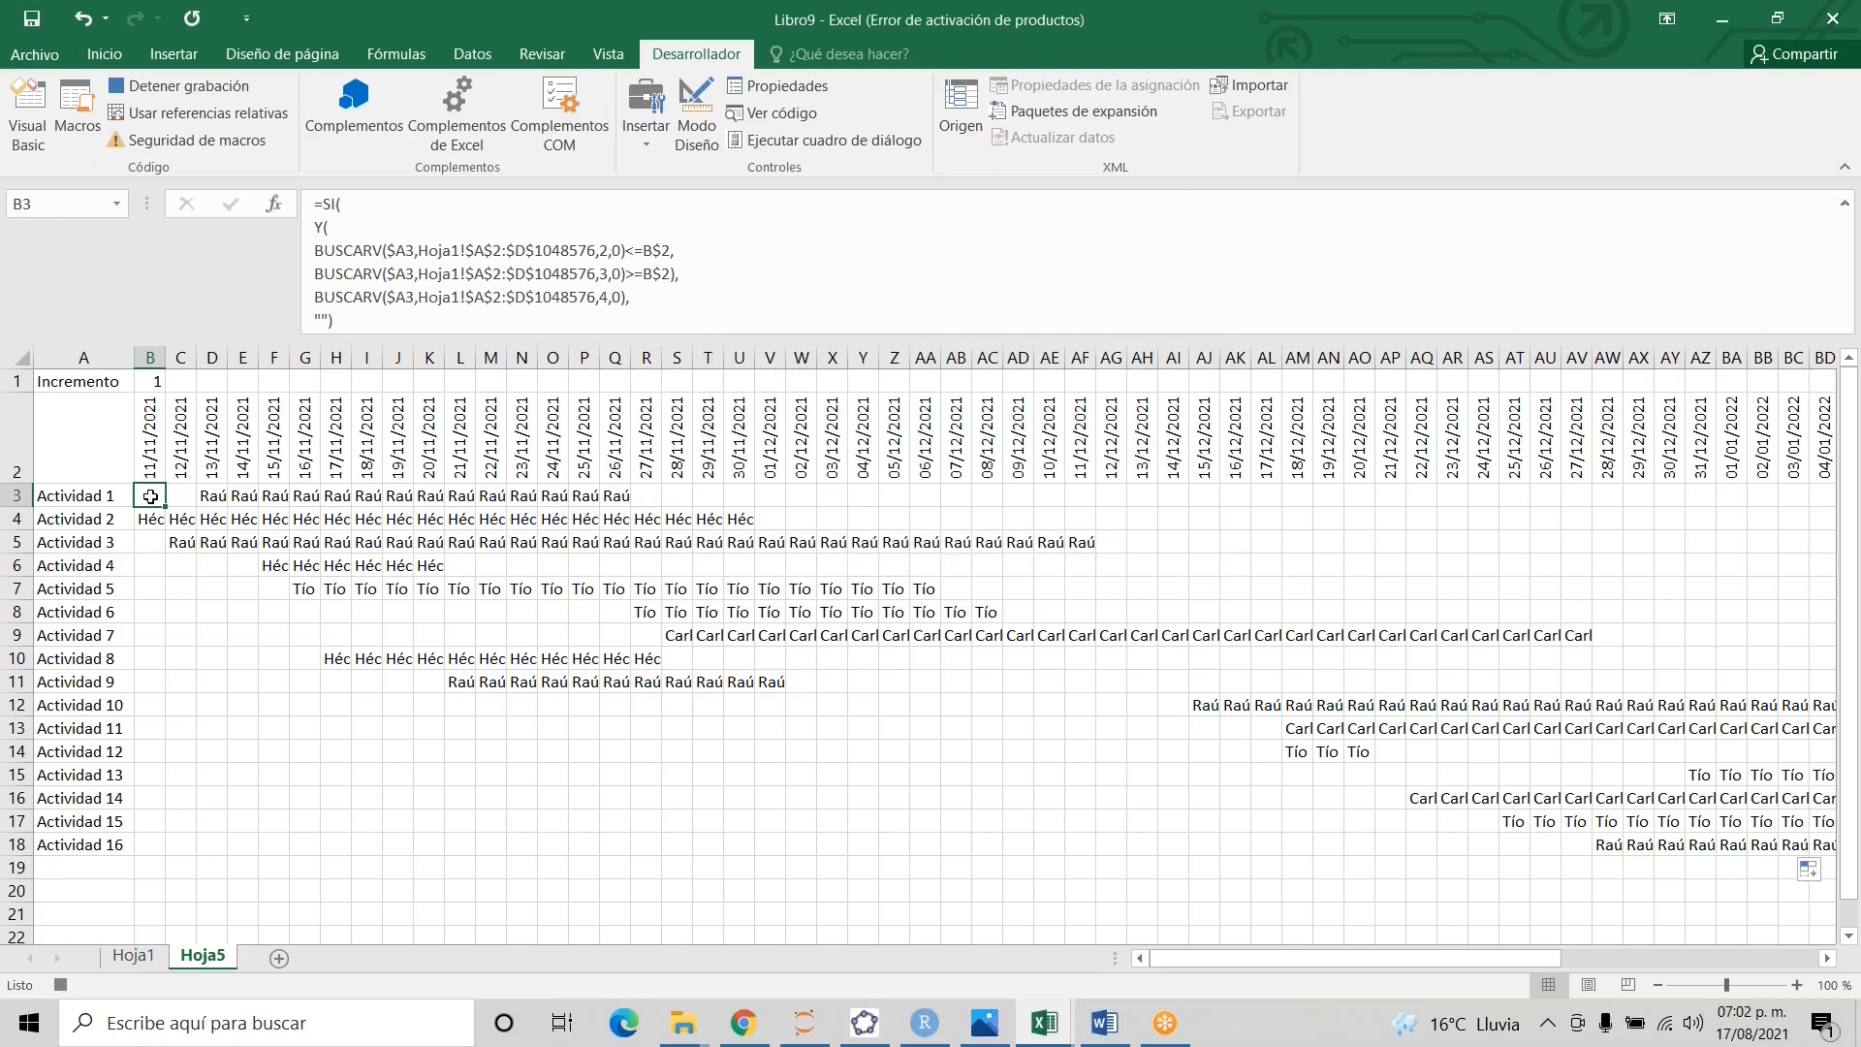
- Select the whole schedule area from B3 through the sheet's last column and last row
key("shift+Down")
key("shift+Down")
key("shift+Down")
key("shift+Down")
key("shift+Down")
key("shift+Down")
key("shift+Down")
key("shift+Down")
key("shift+Down")
key("shift+Down")
key("shift+Down")
key("shift+Down")
key("shift+Down")
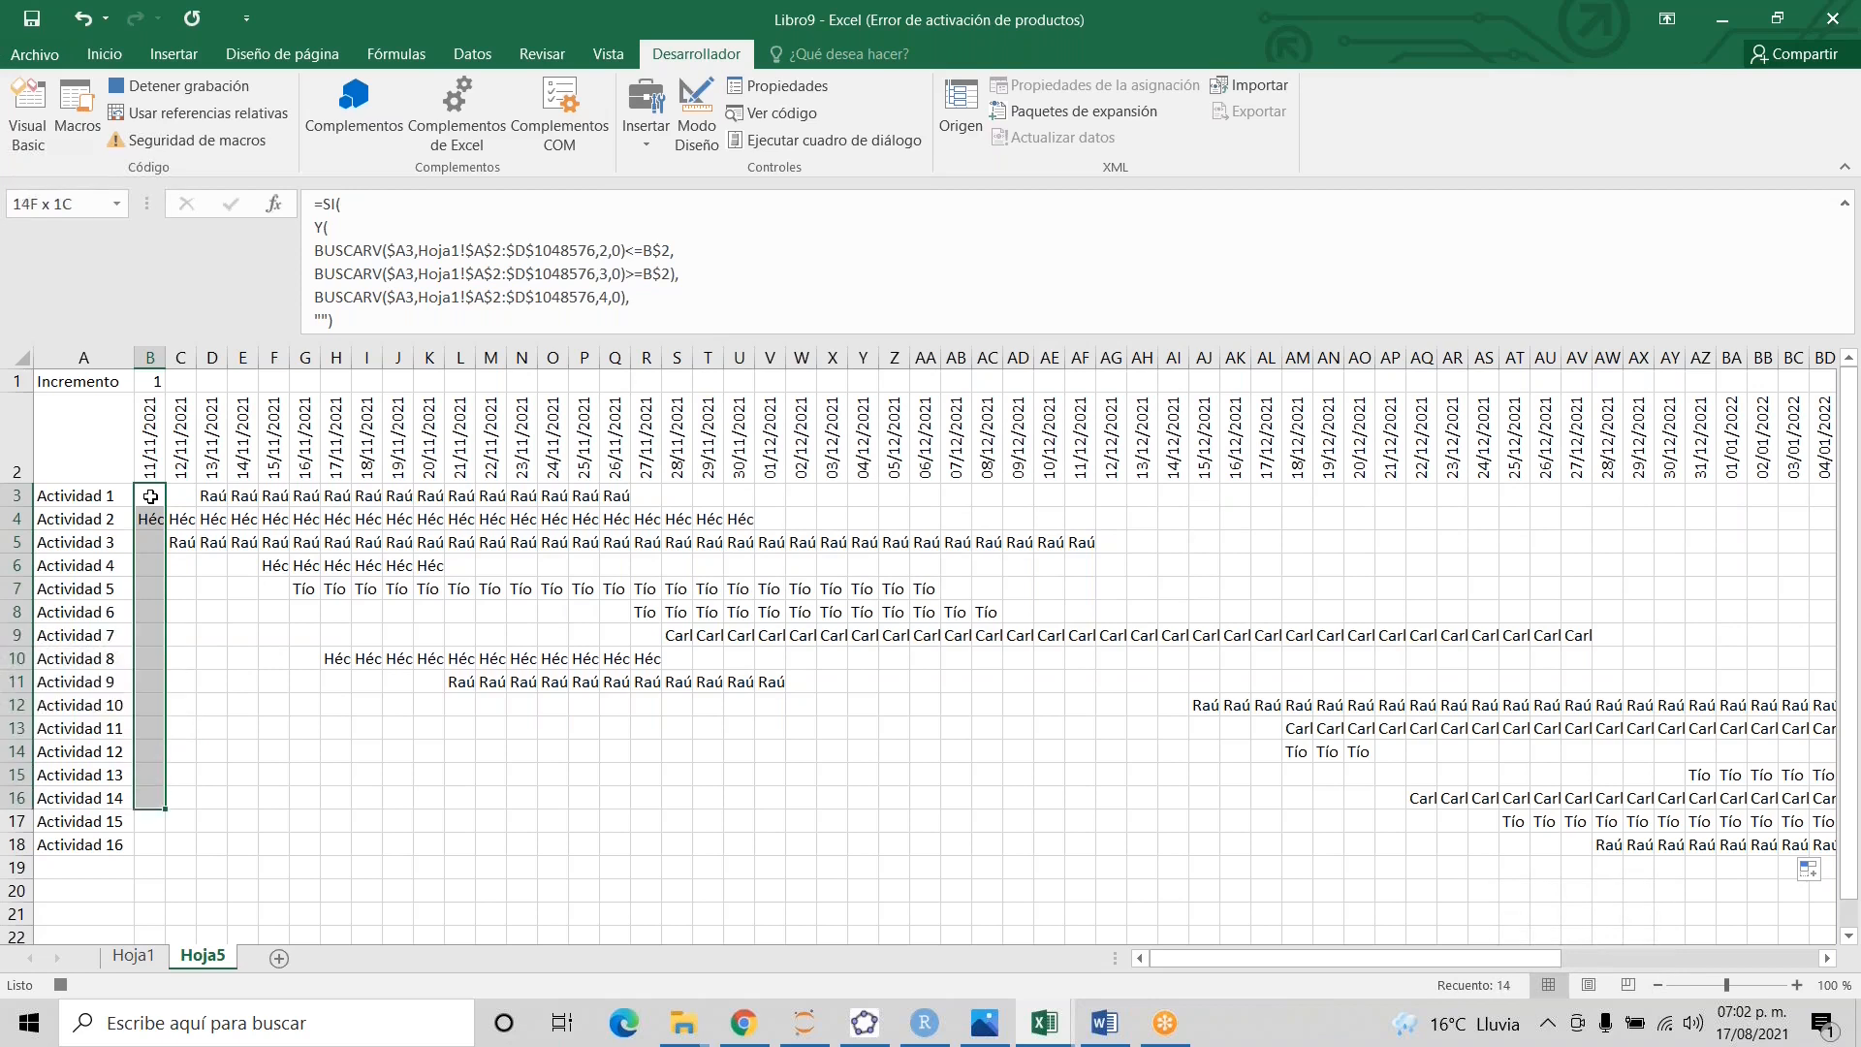
key("shift+Down")
key("shift+Down")
key("shift+Right")
key("shift+Right")
key("shift+Right")
key("shift+Right")
key("shift+Right")
key("shift+Right")
key("shift+Right")
key("ctrl+shift+Right")
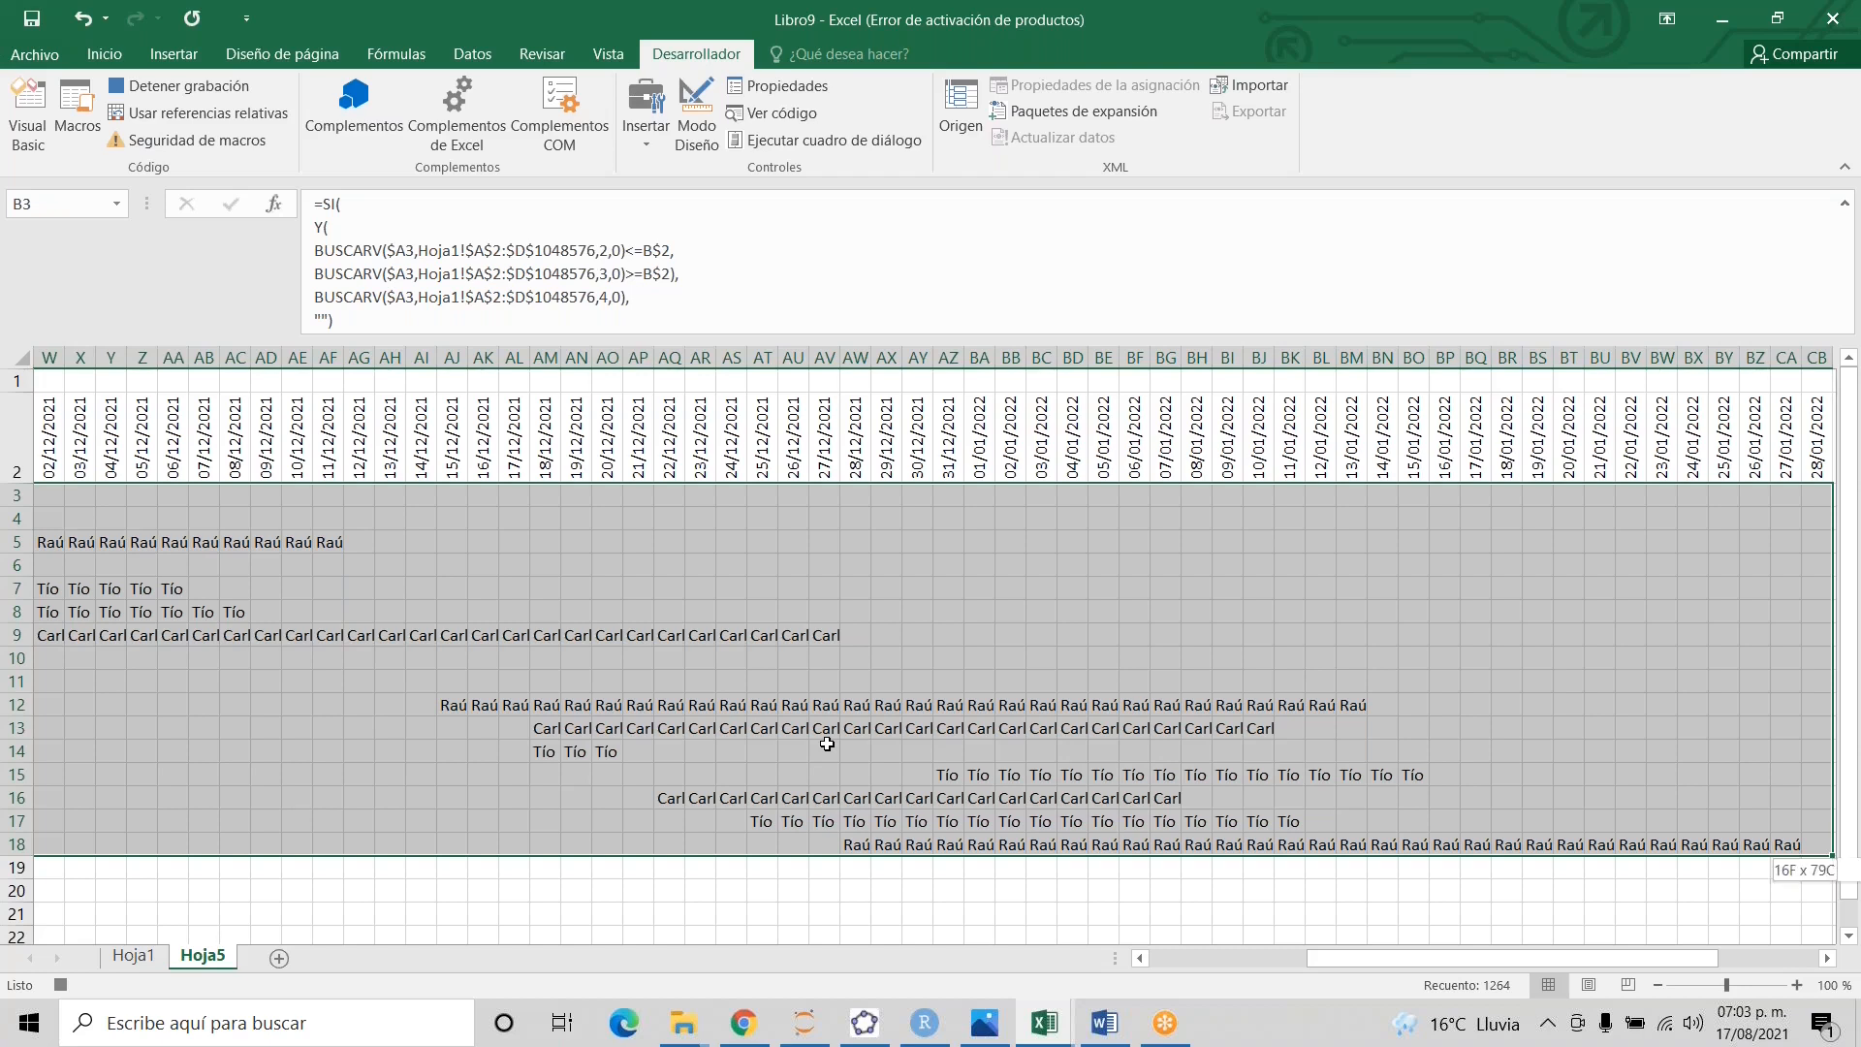
key("ctrl+shift+Right")
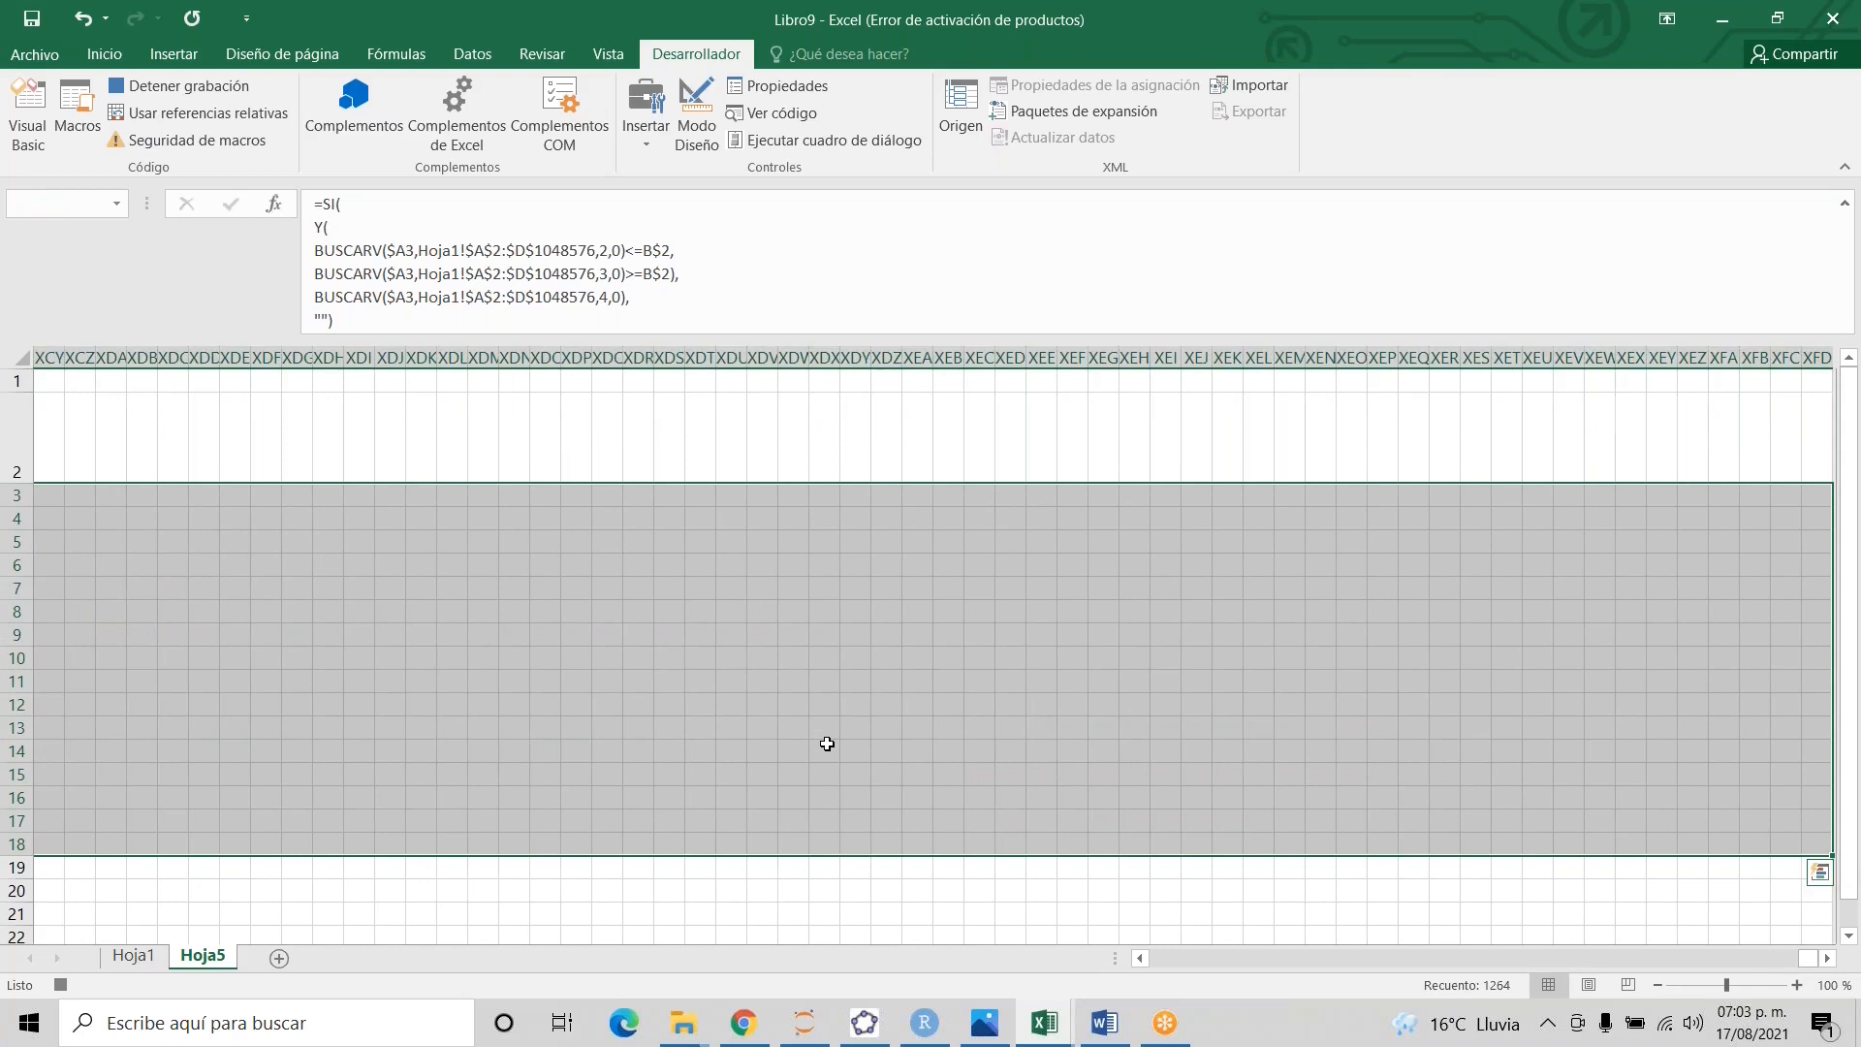
key("ctrl+shift+Down")
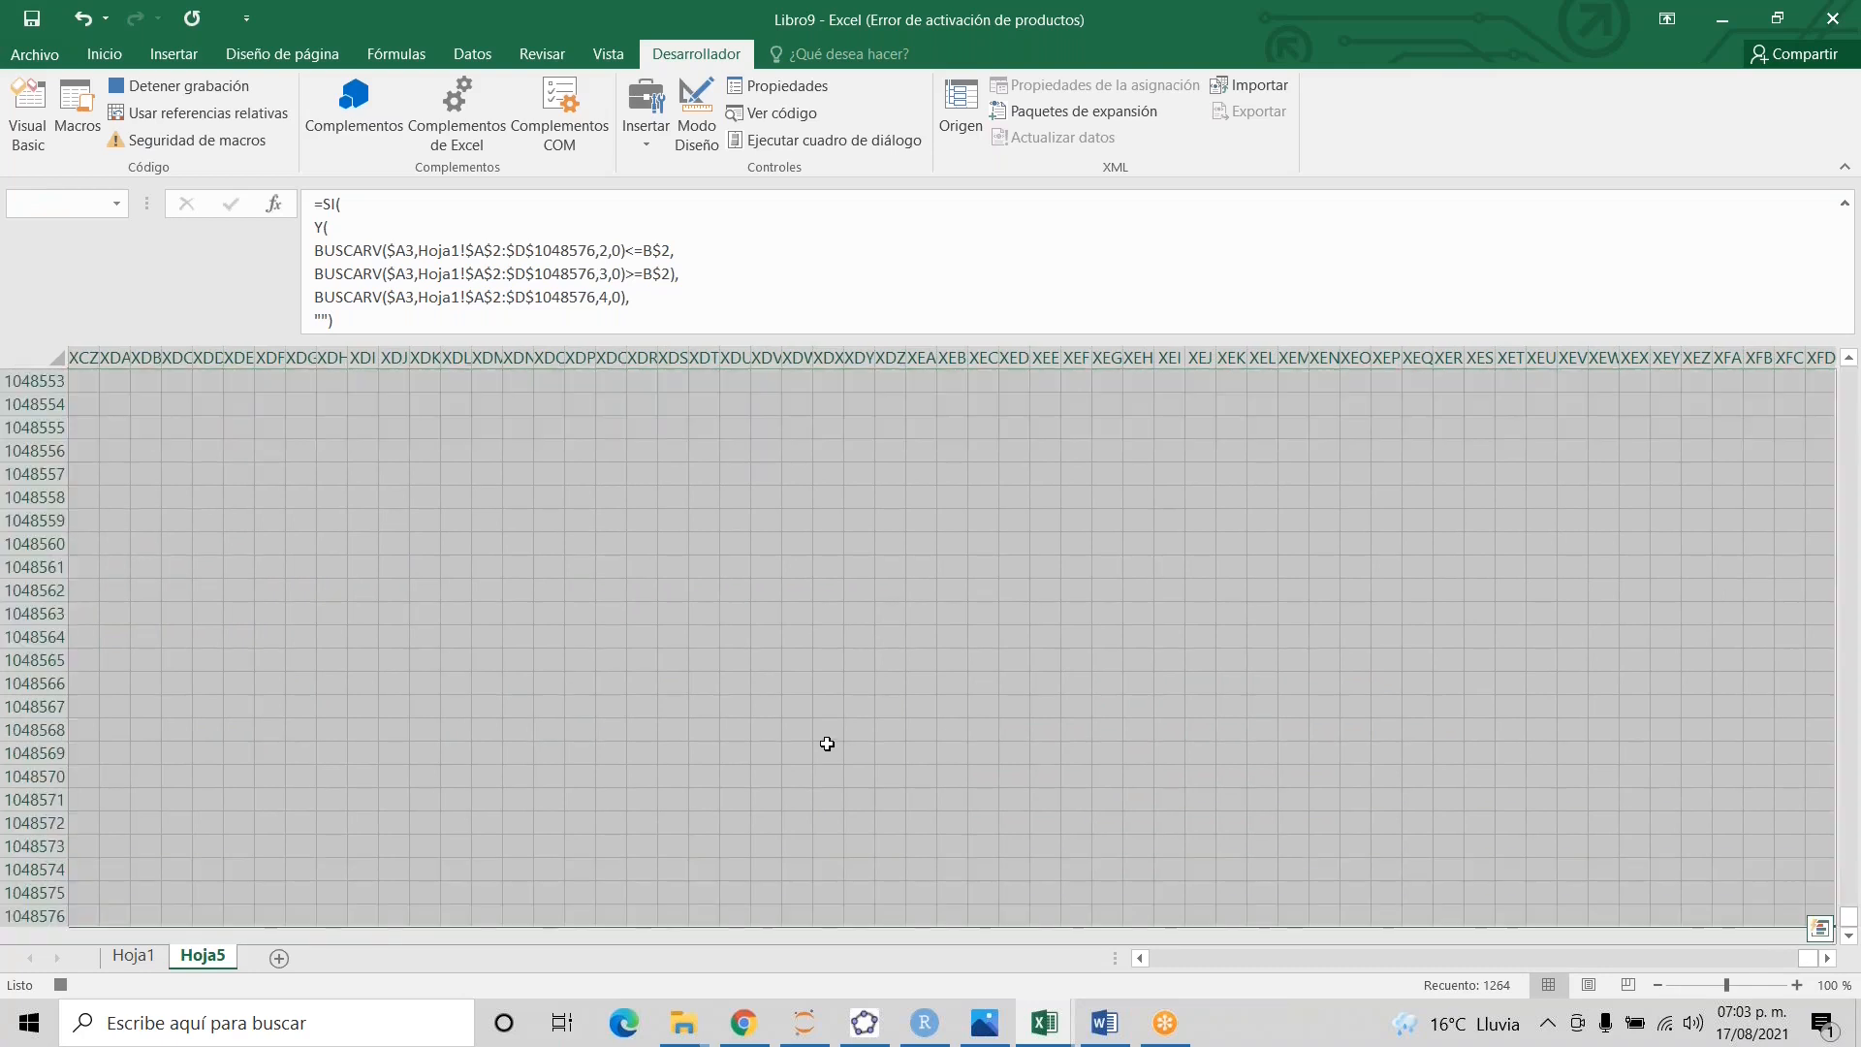
- Add an equal-to conditional formatting rule matching the name of Actividad 1's Encargado and choose a custom format for it
left_click(1472, 960)
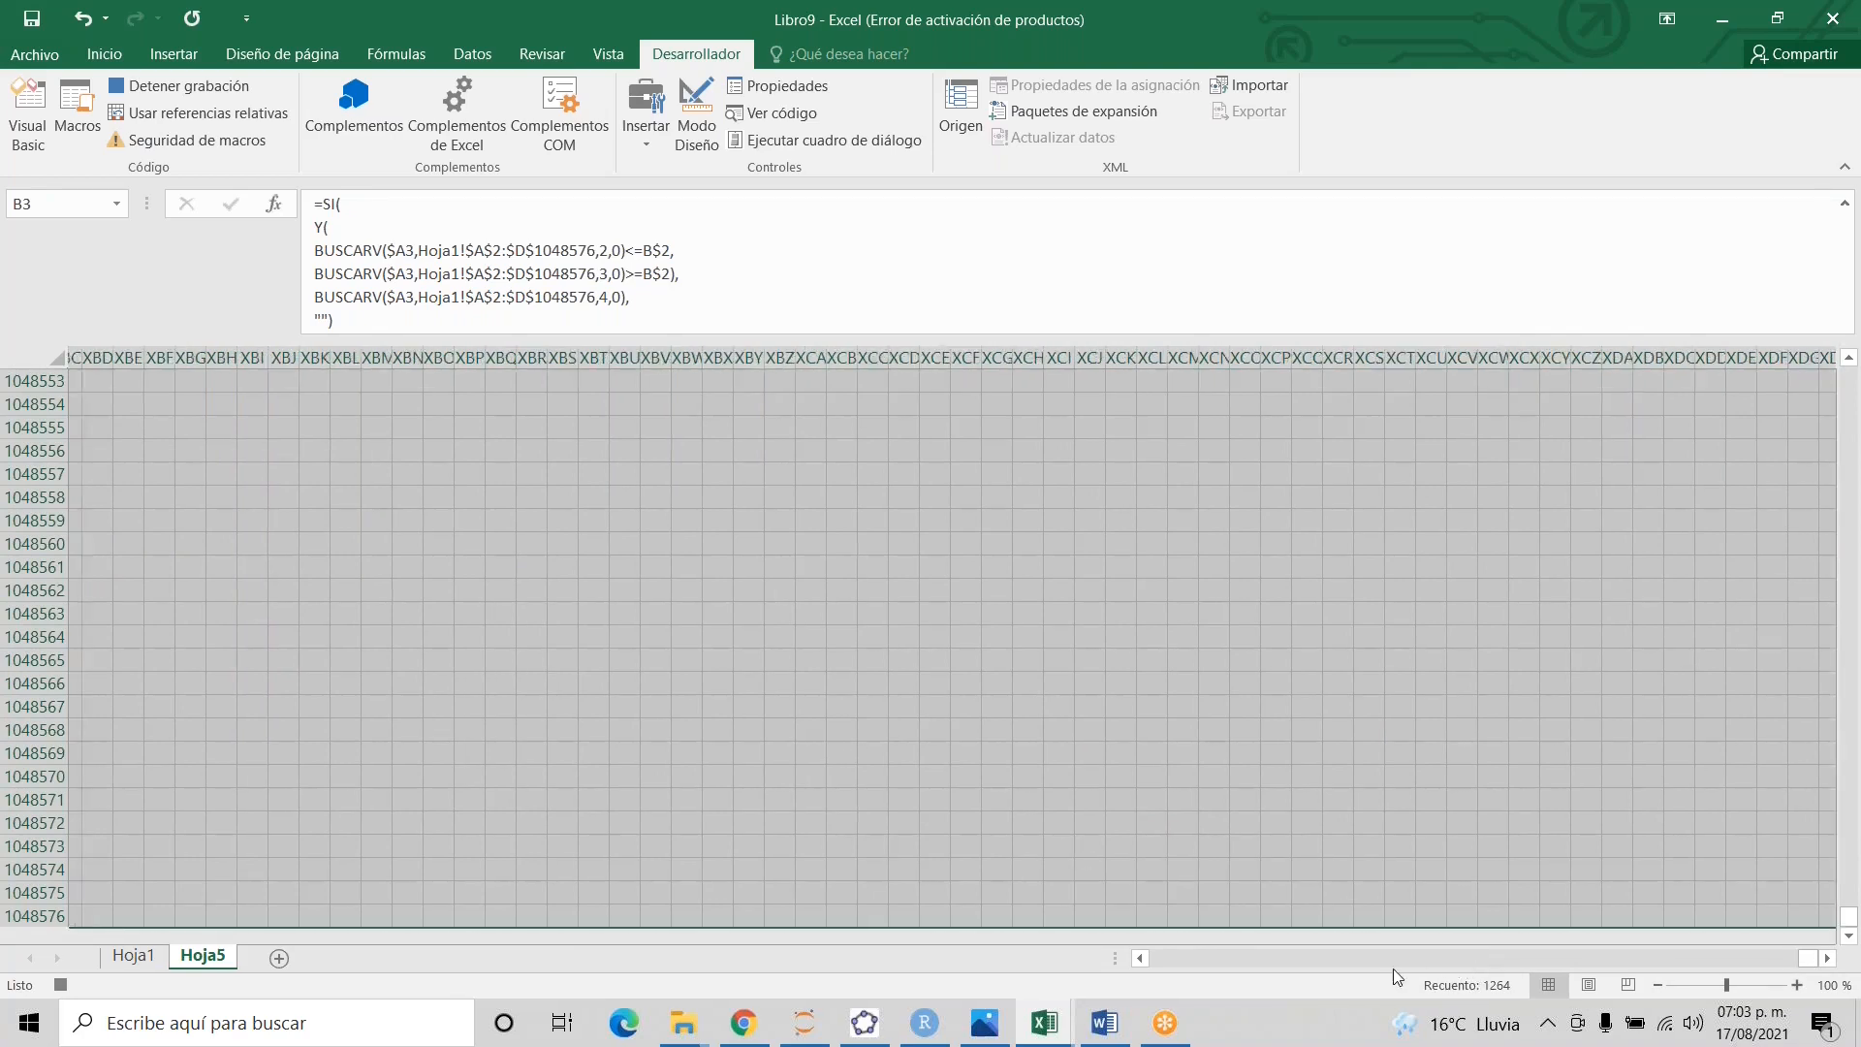
left_click(1300, 957)
left_click(1190, 959)
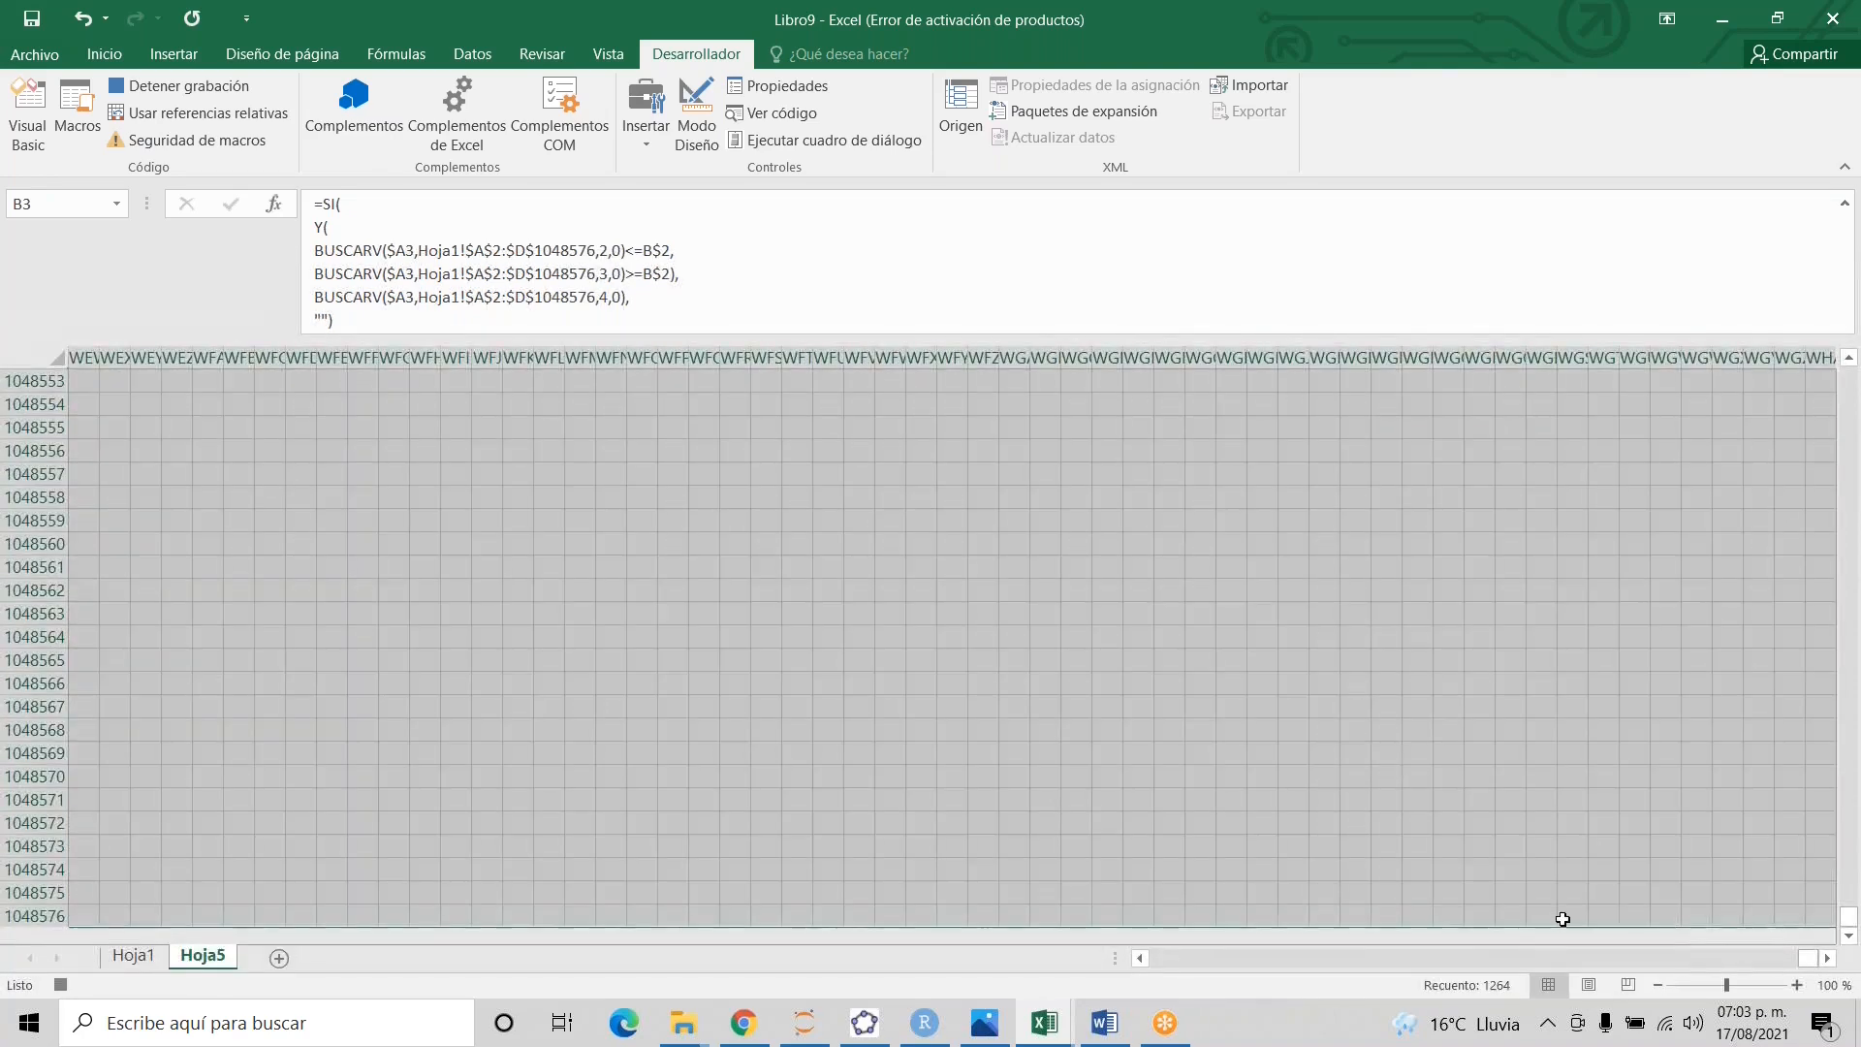
left_click_drag(1810, 960, 1148, 974)
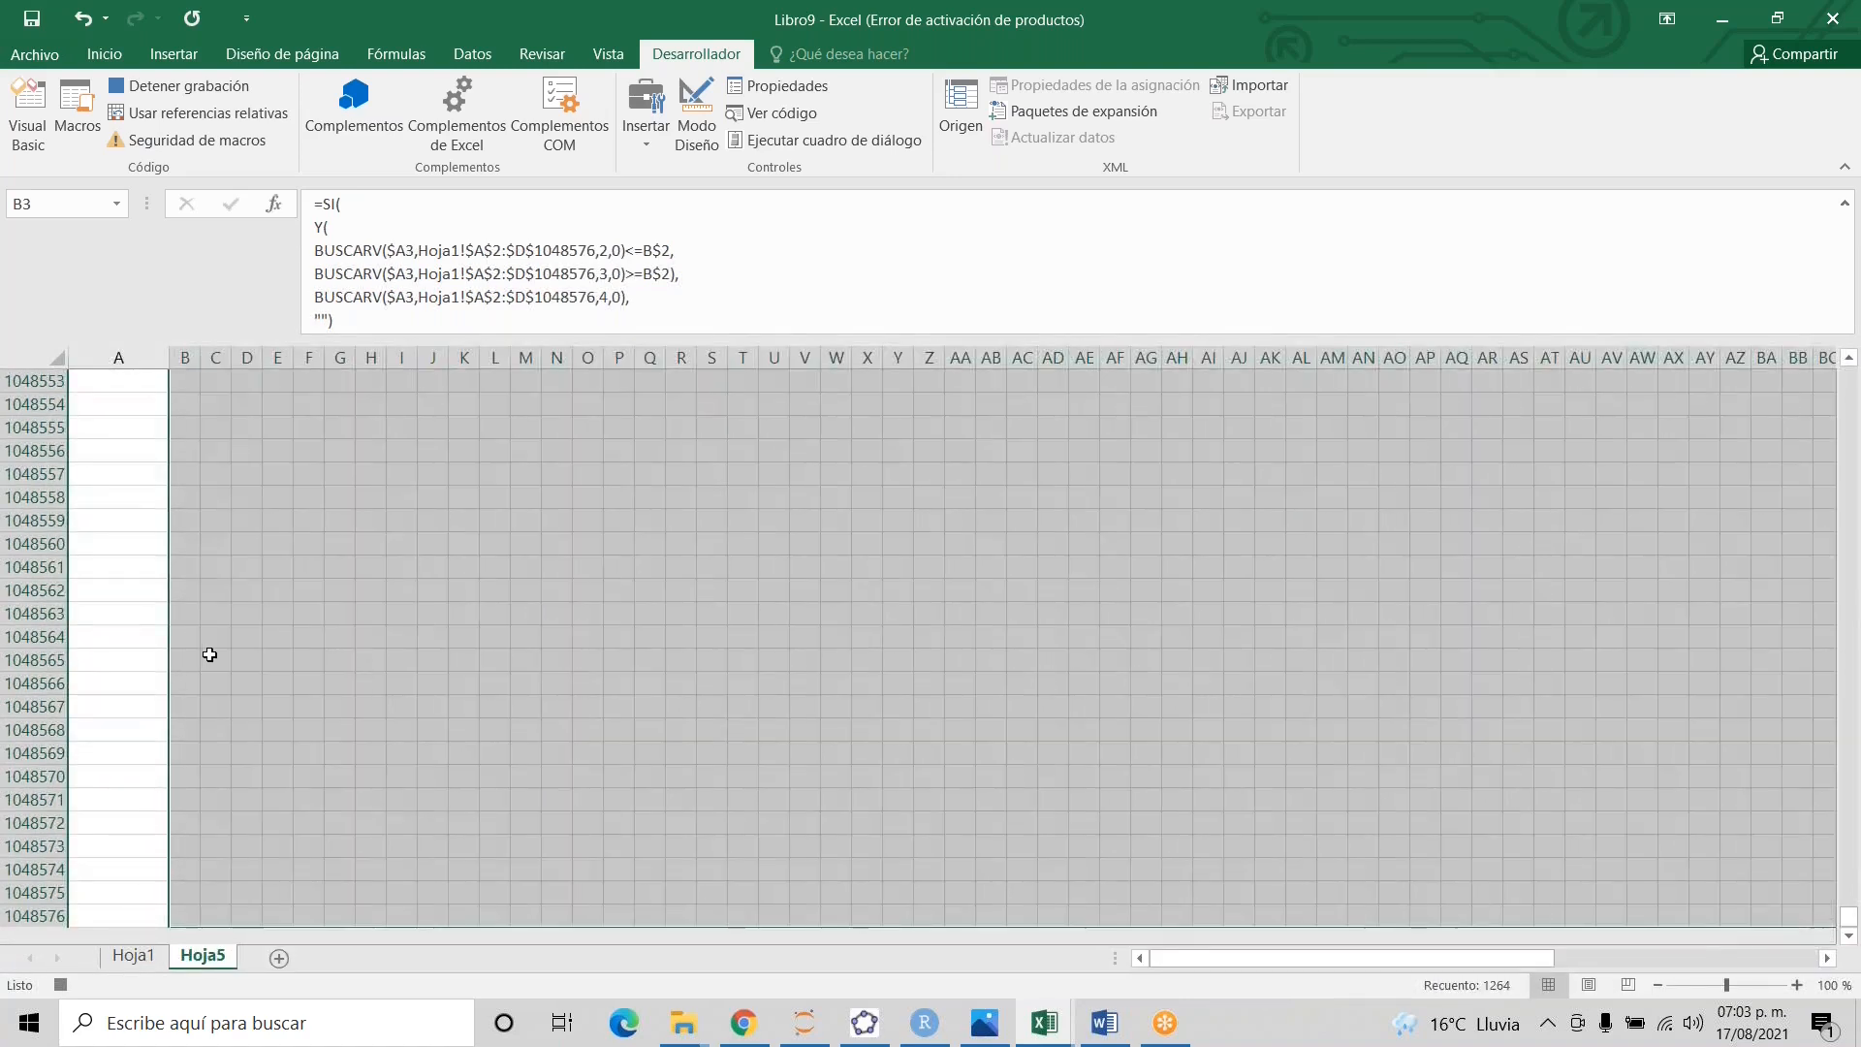
scroll(1854, 892, "up", 15)
left_click_drag(1853, 892, 1854, 360)
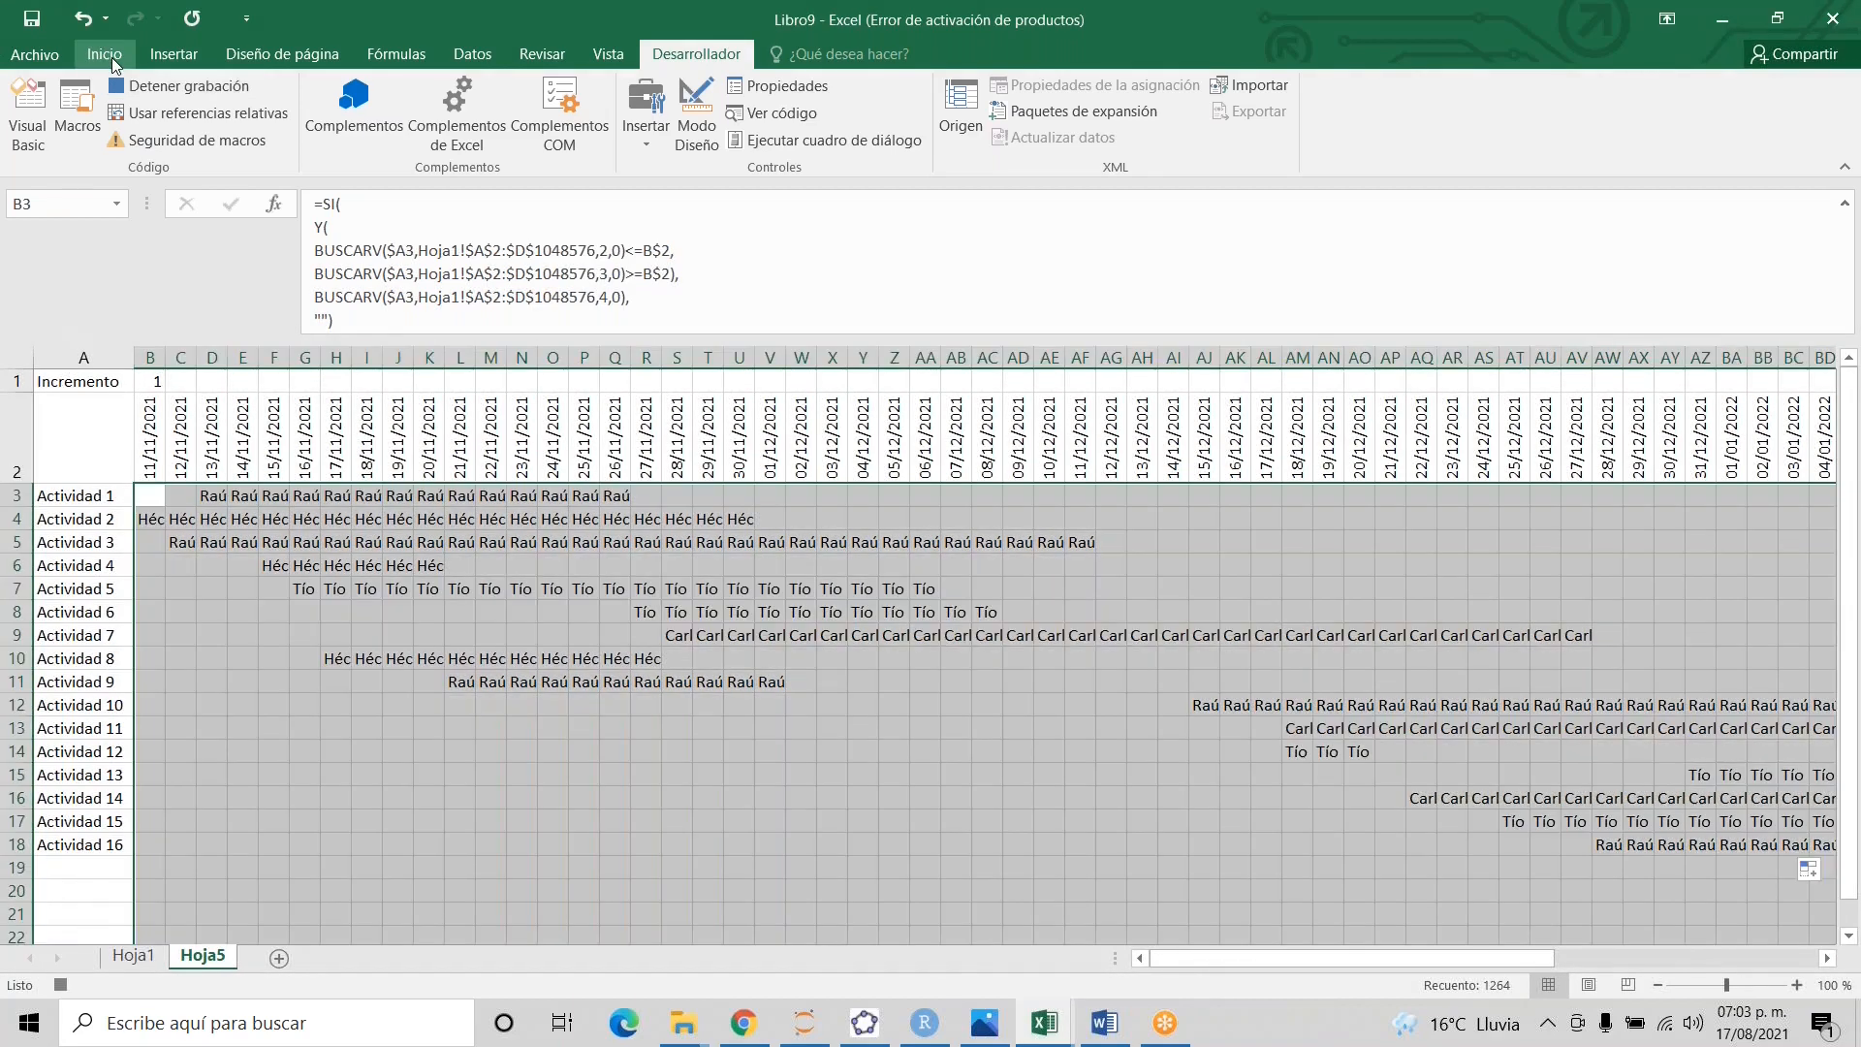
left_click(112, 56)
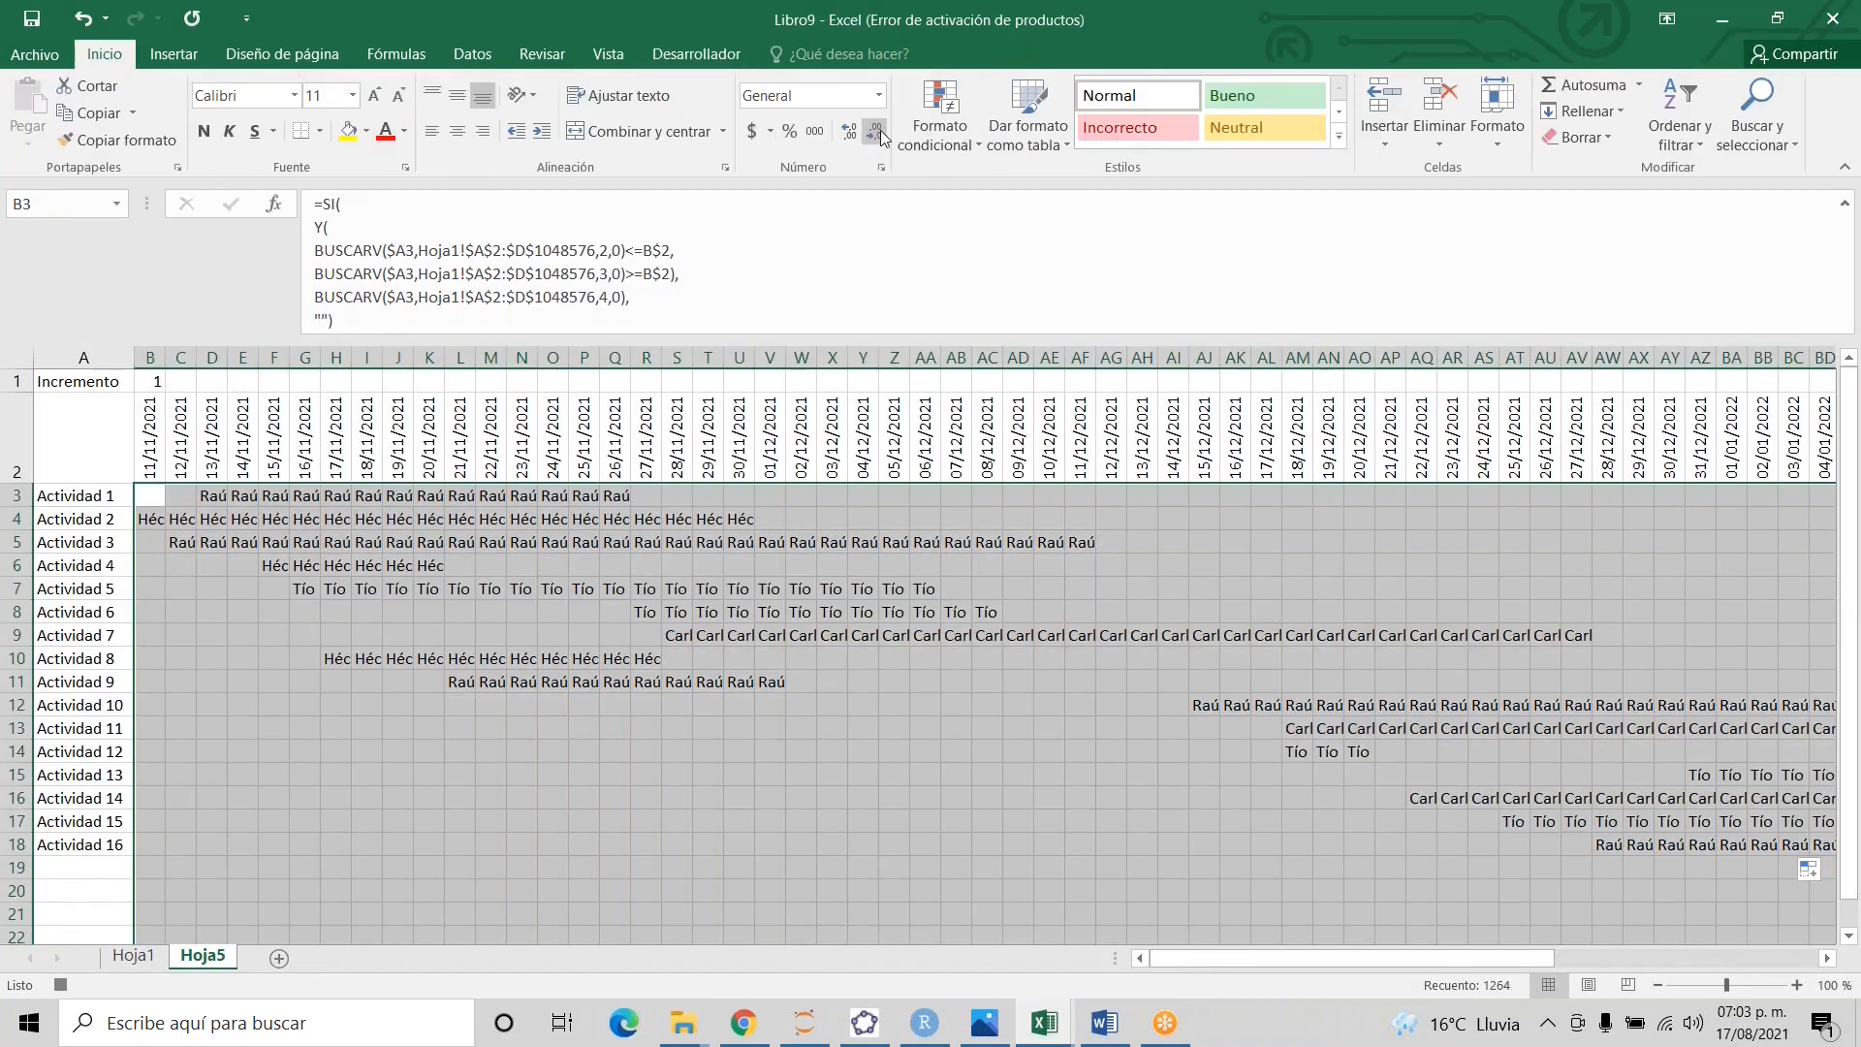
left_click(936, 132)
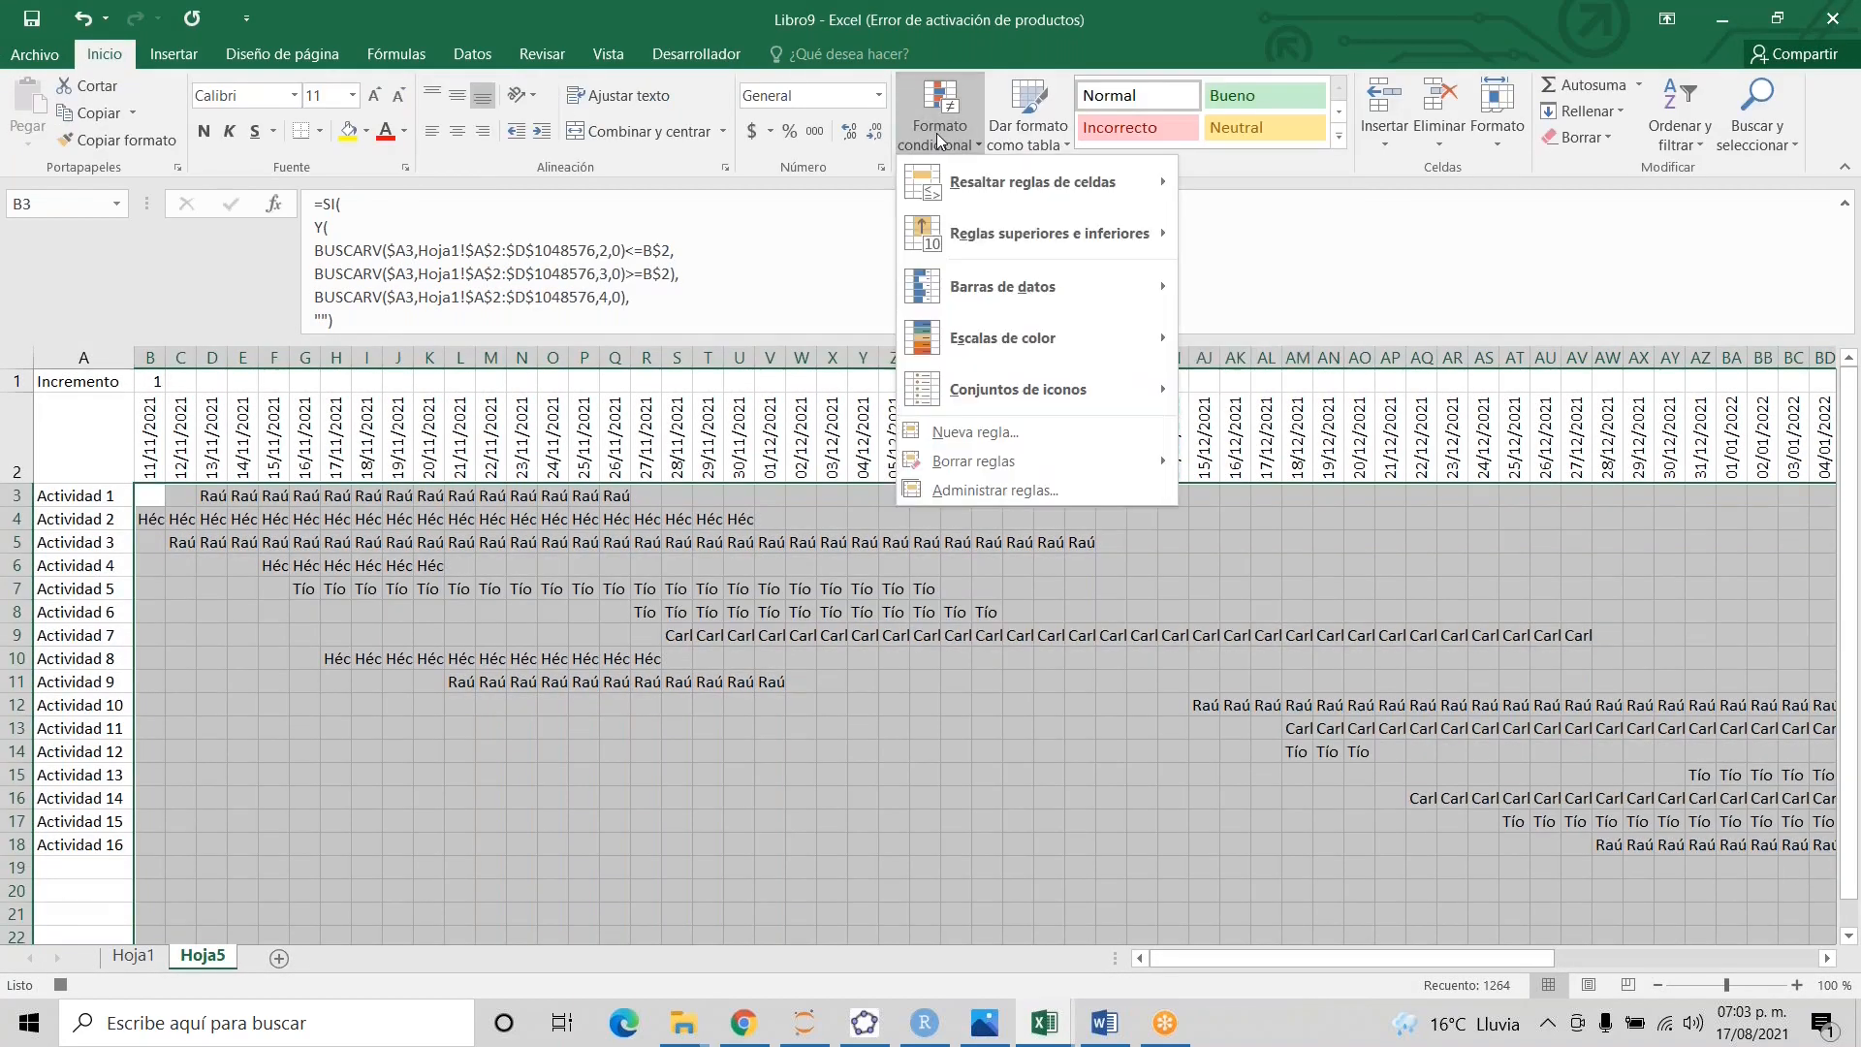
mouse_move(997, 182)
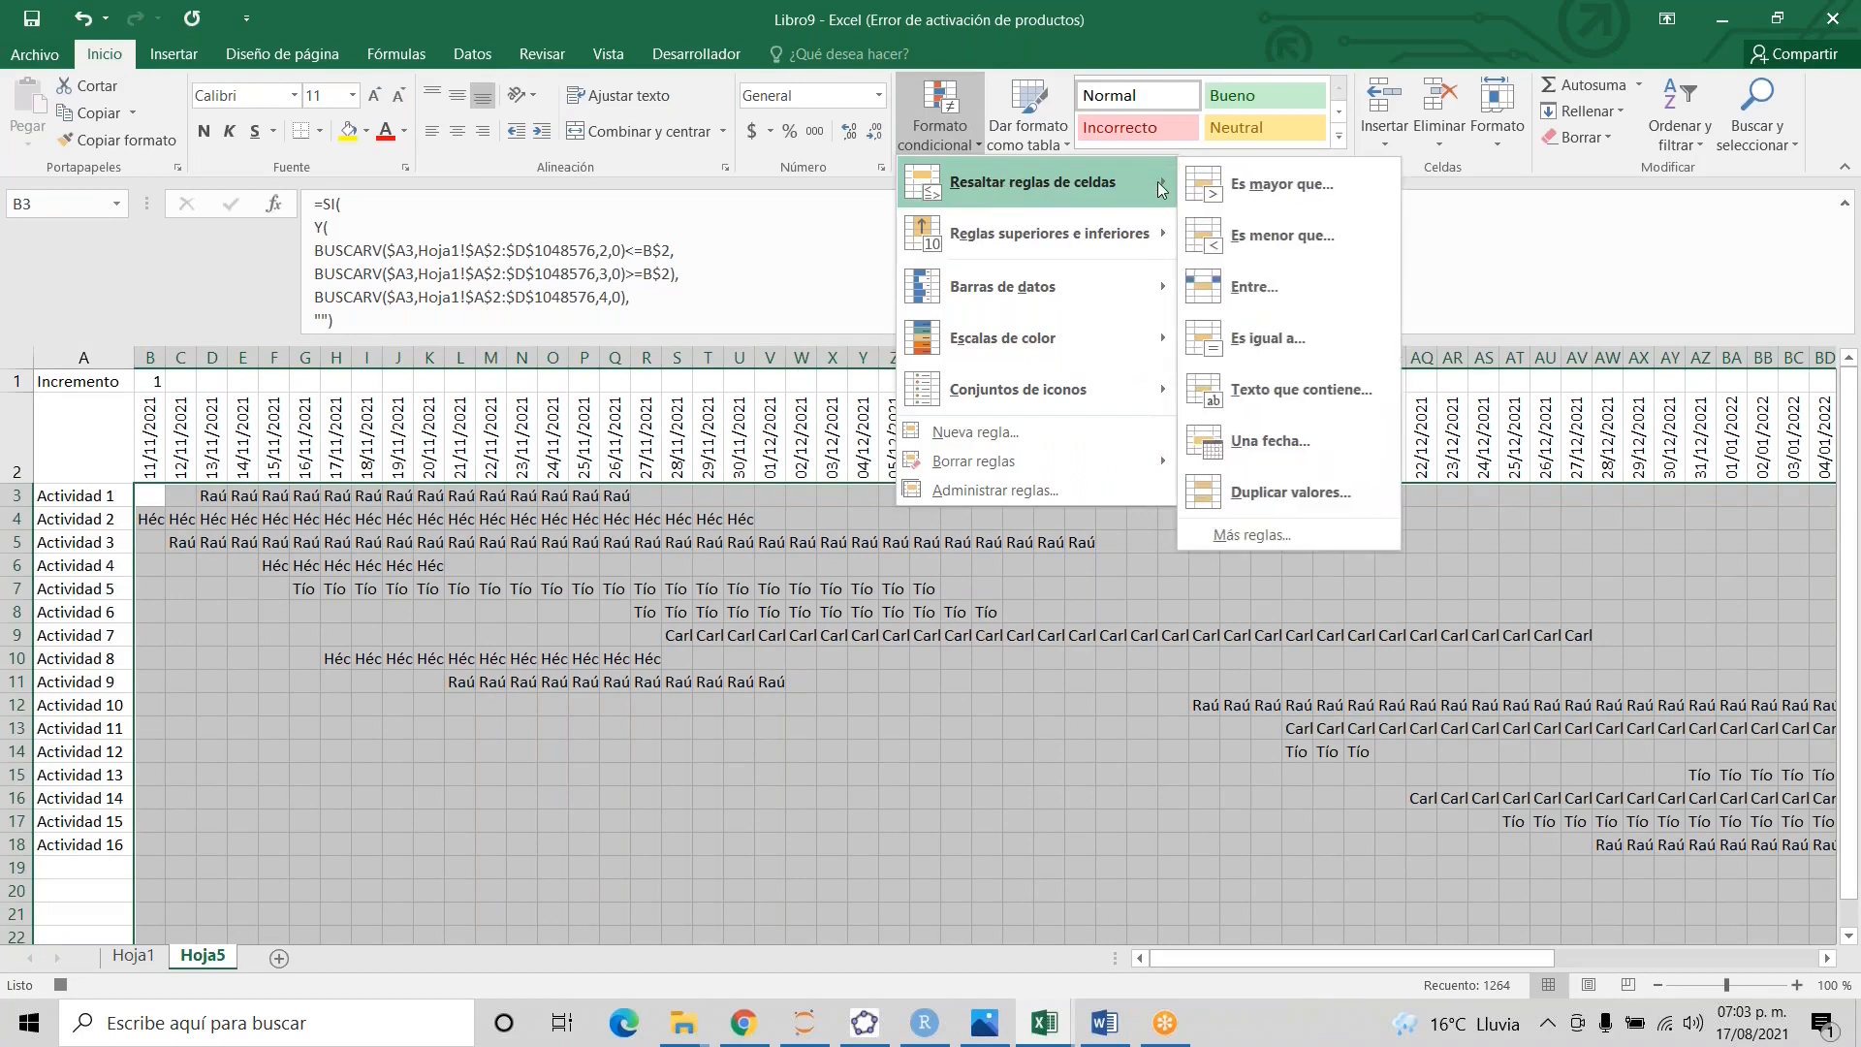
left_click(1252, 341)
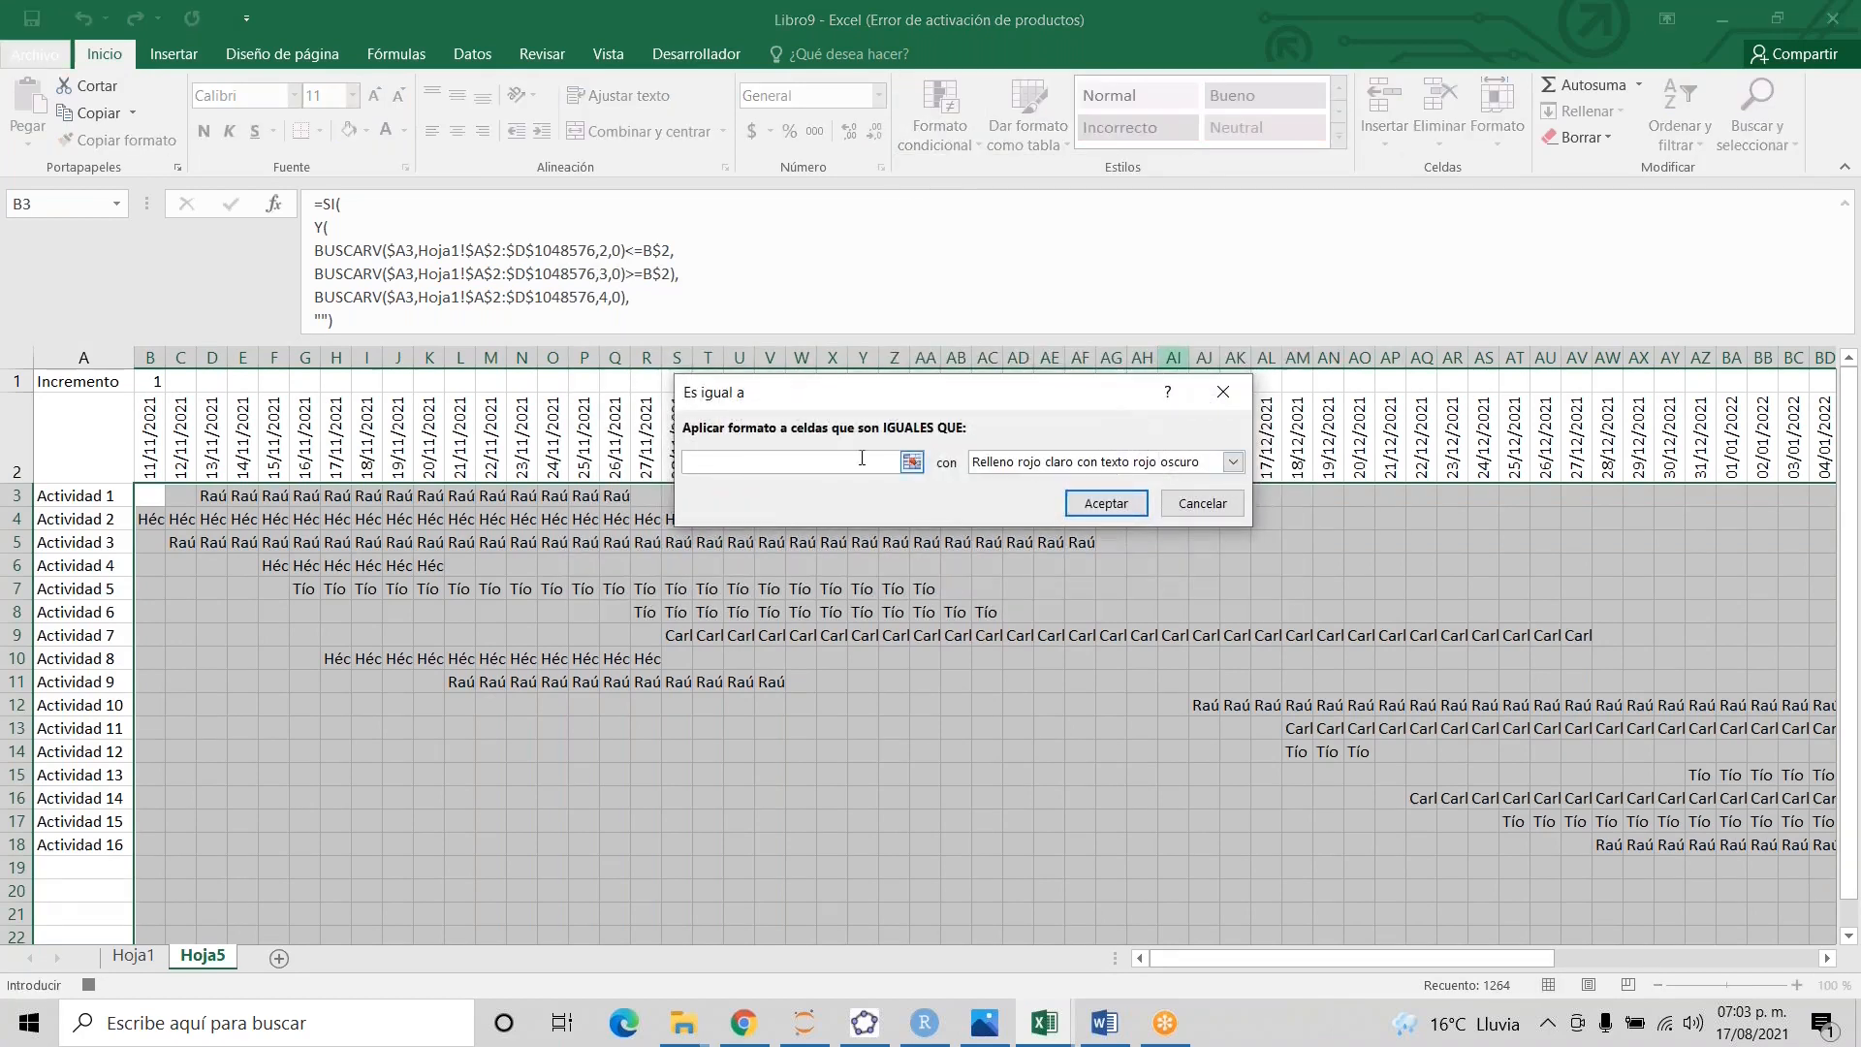
type("Raúl")
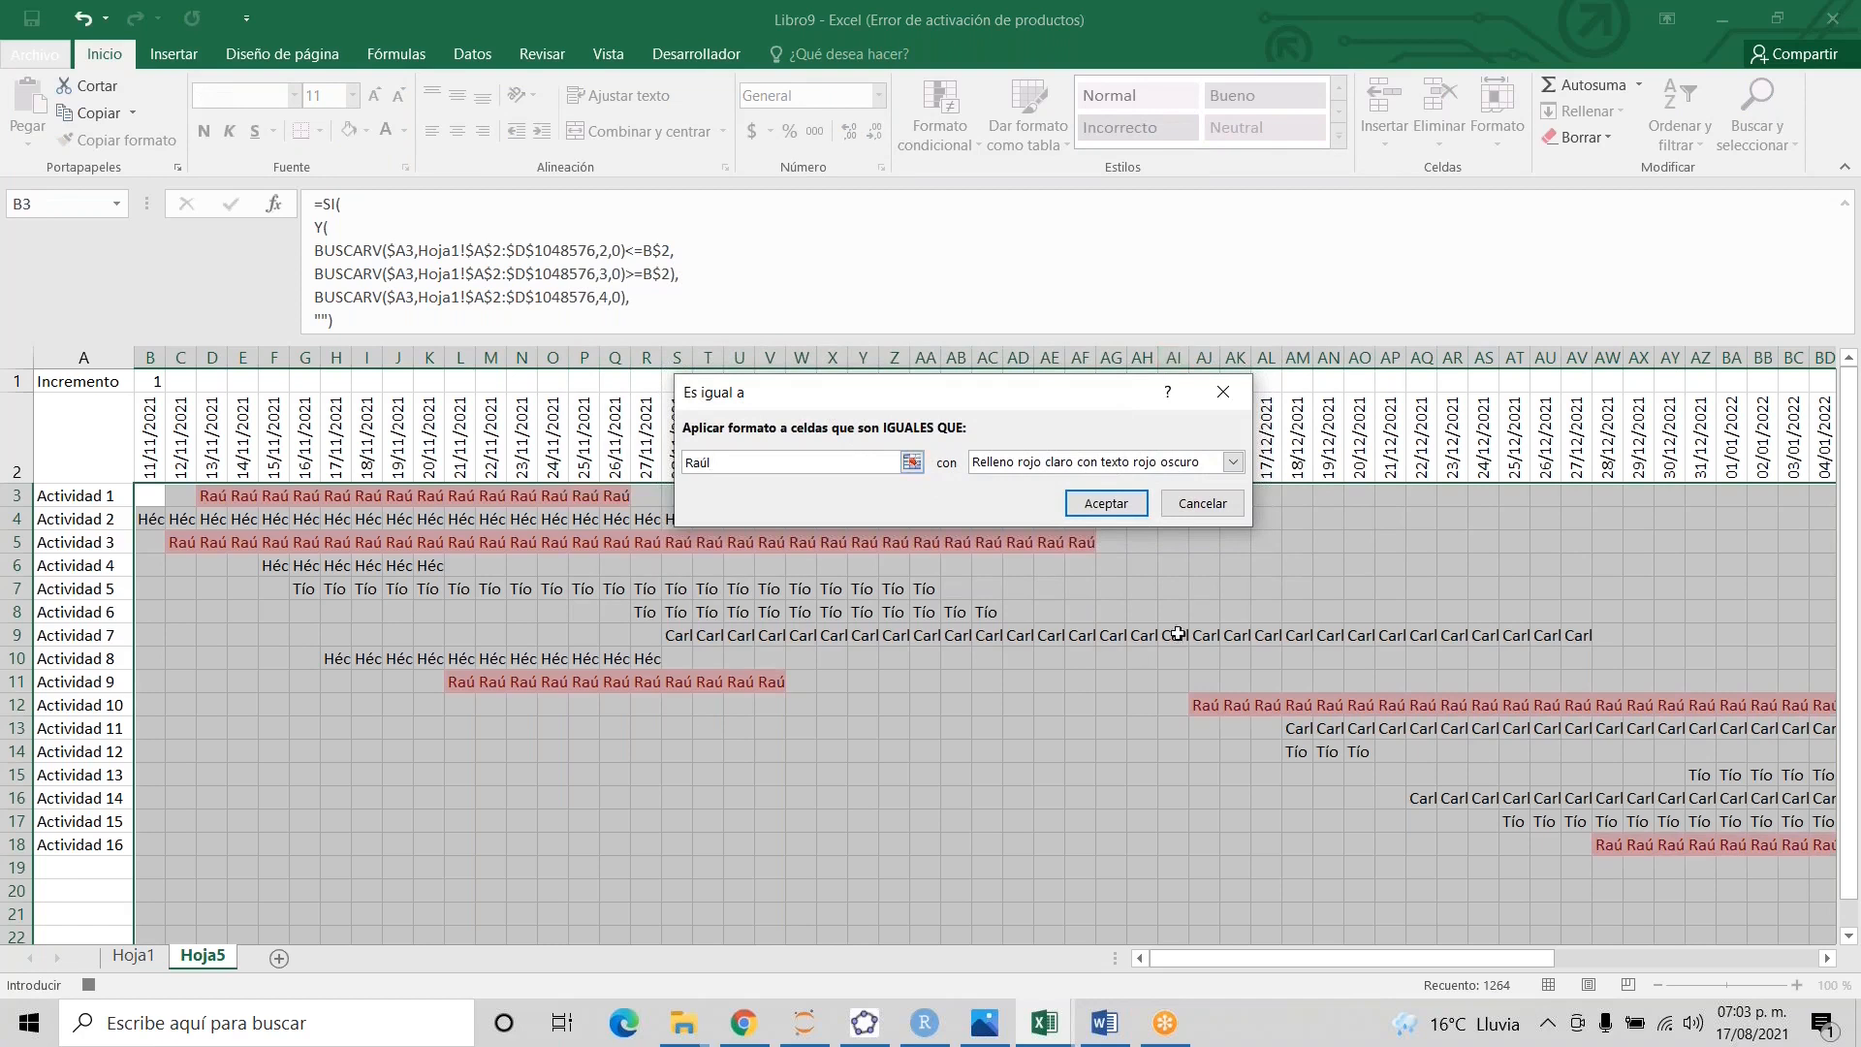
left_click(1232, 462)
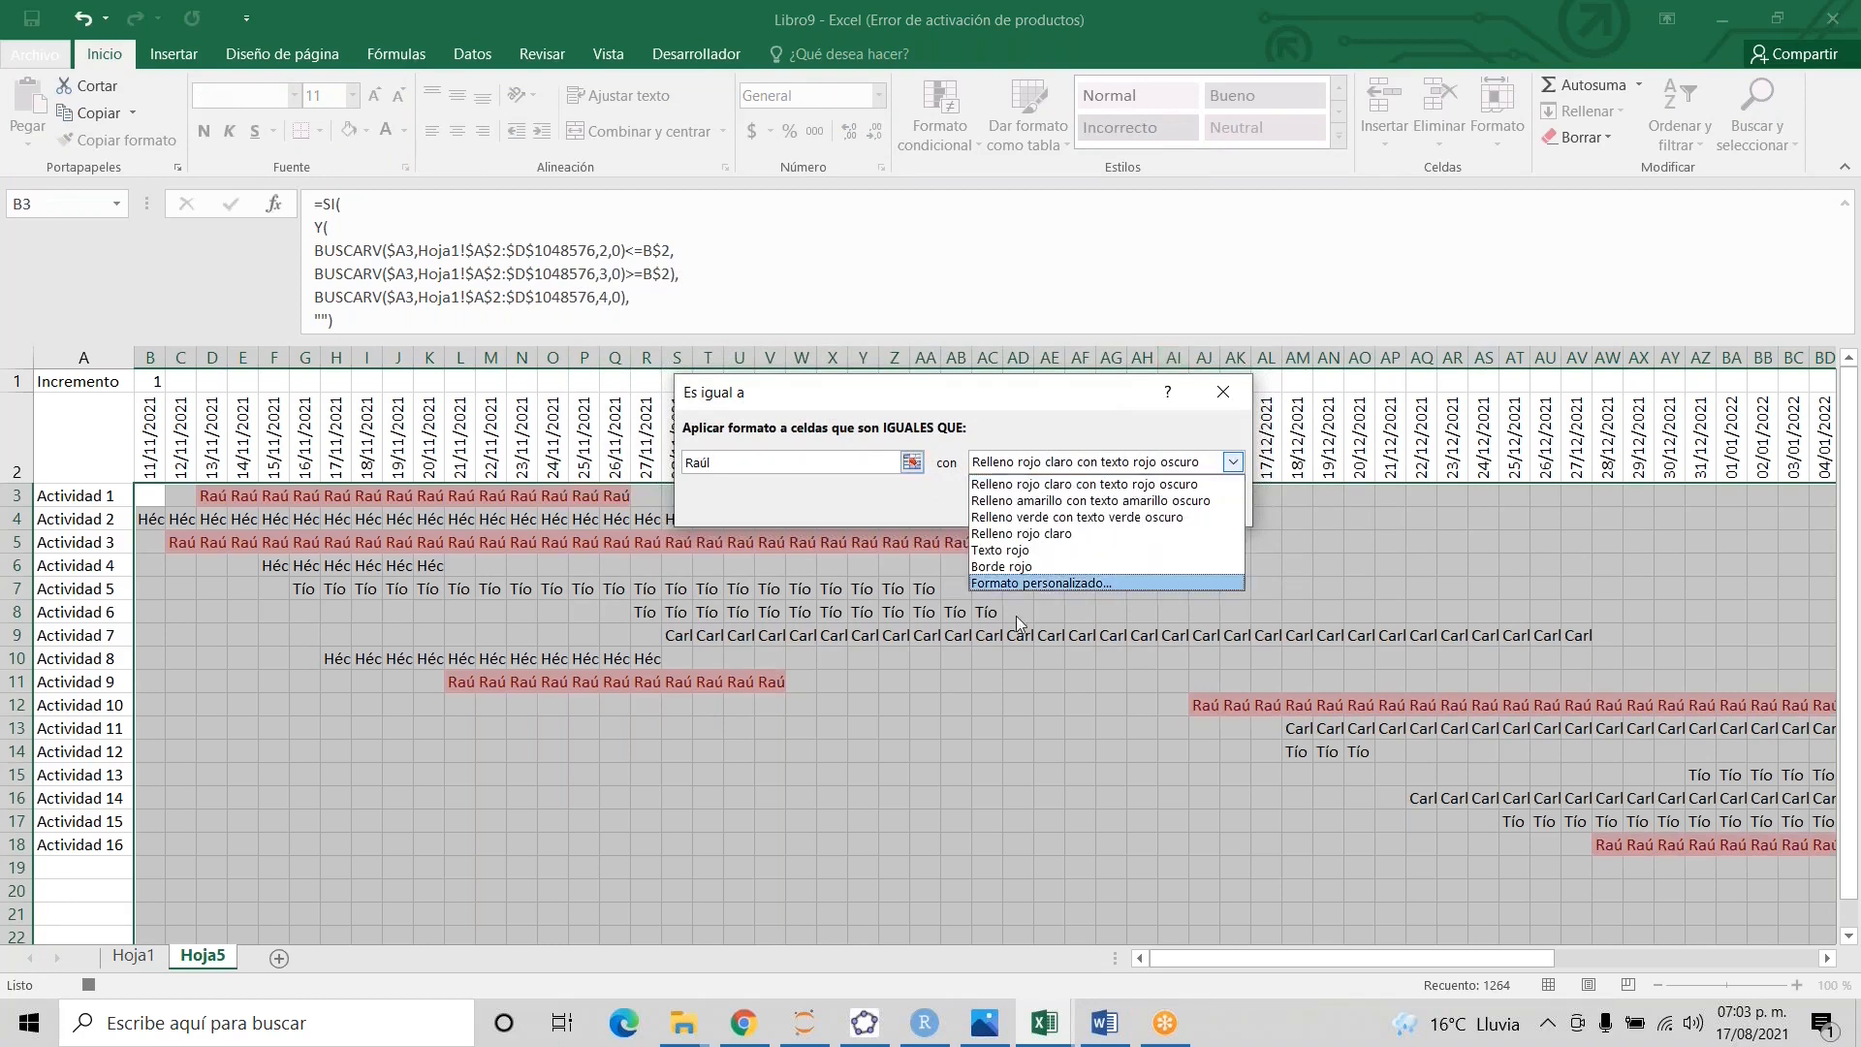
left_click(1020, 584)
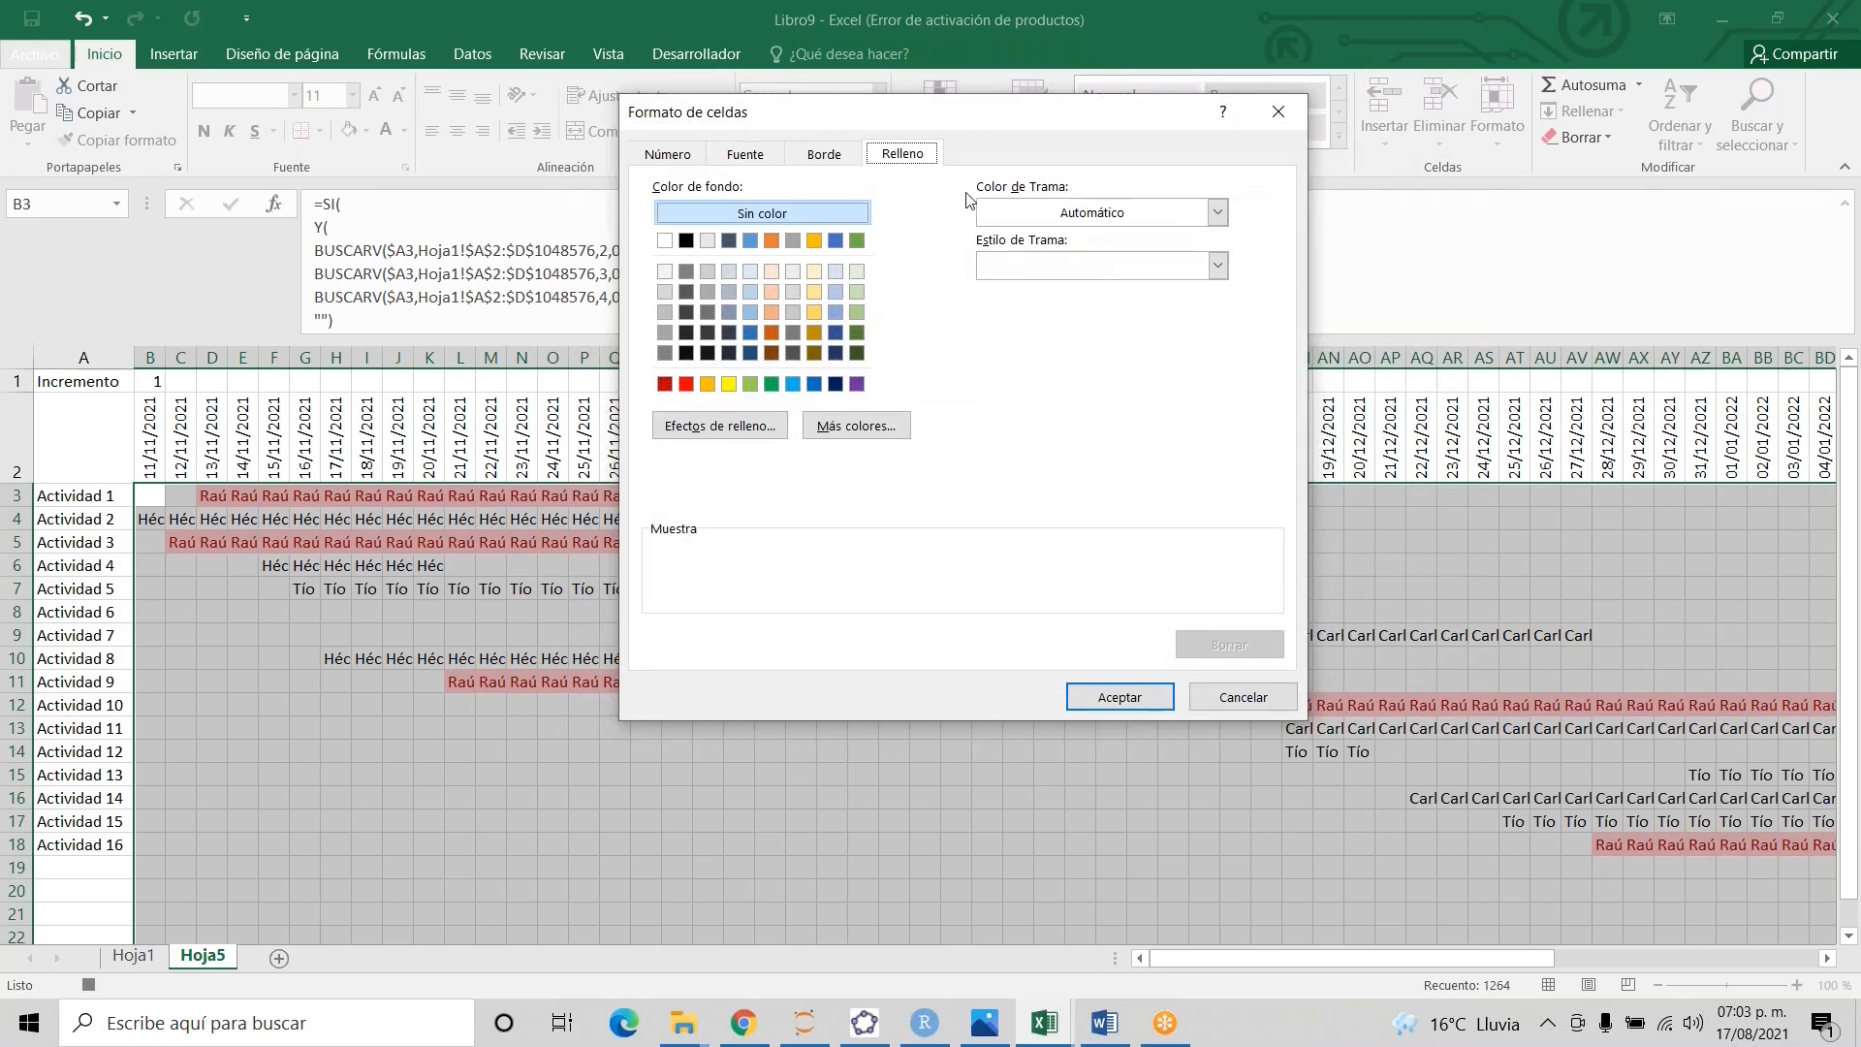
- Give the rule's custom format a blue fill and the same blue font color
left_click(750, 334)
left_click(760, 159)
left_click(1104, 364)
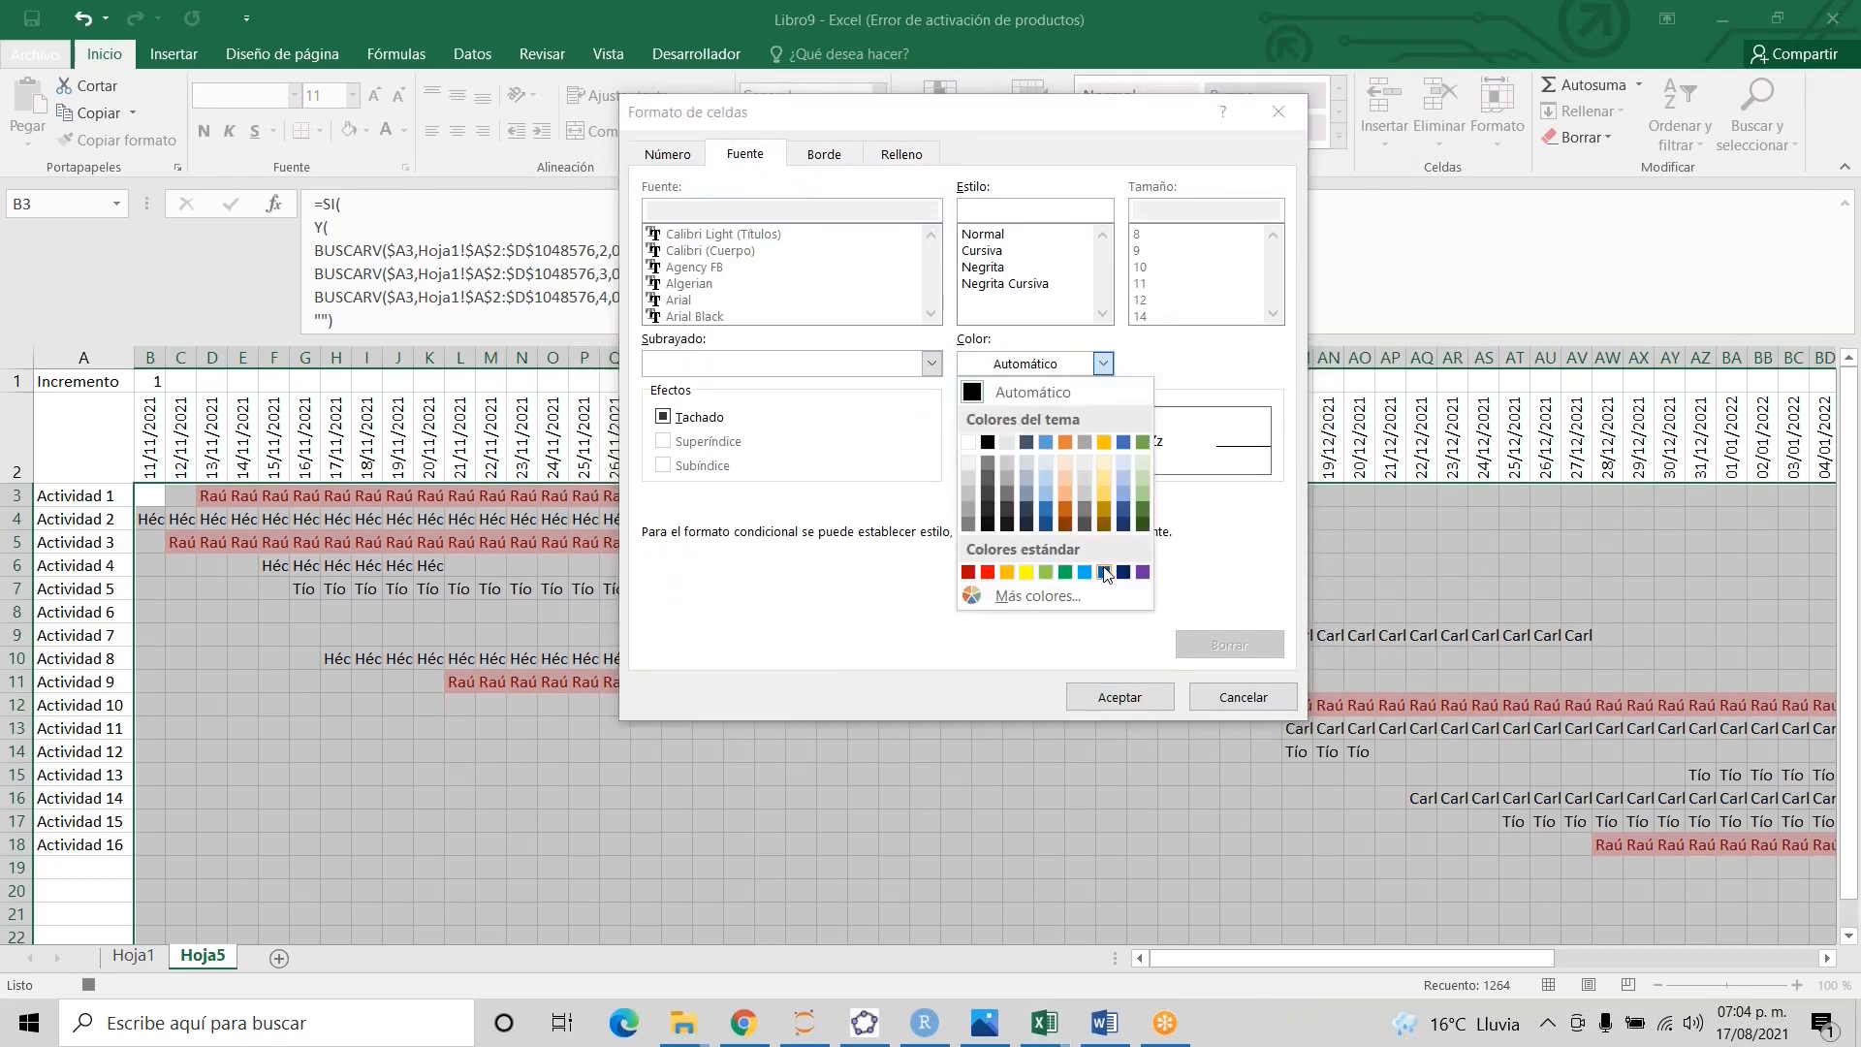
left_click(1104, 572)
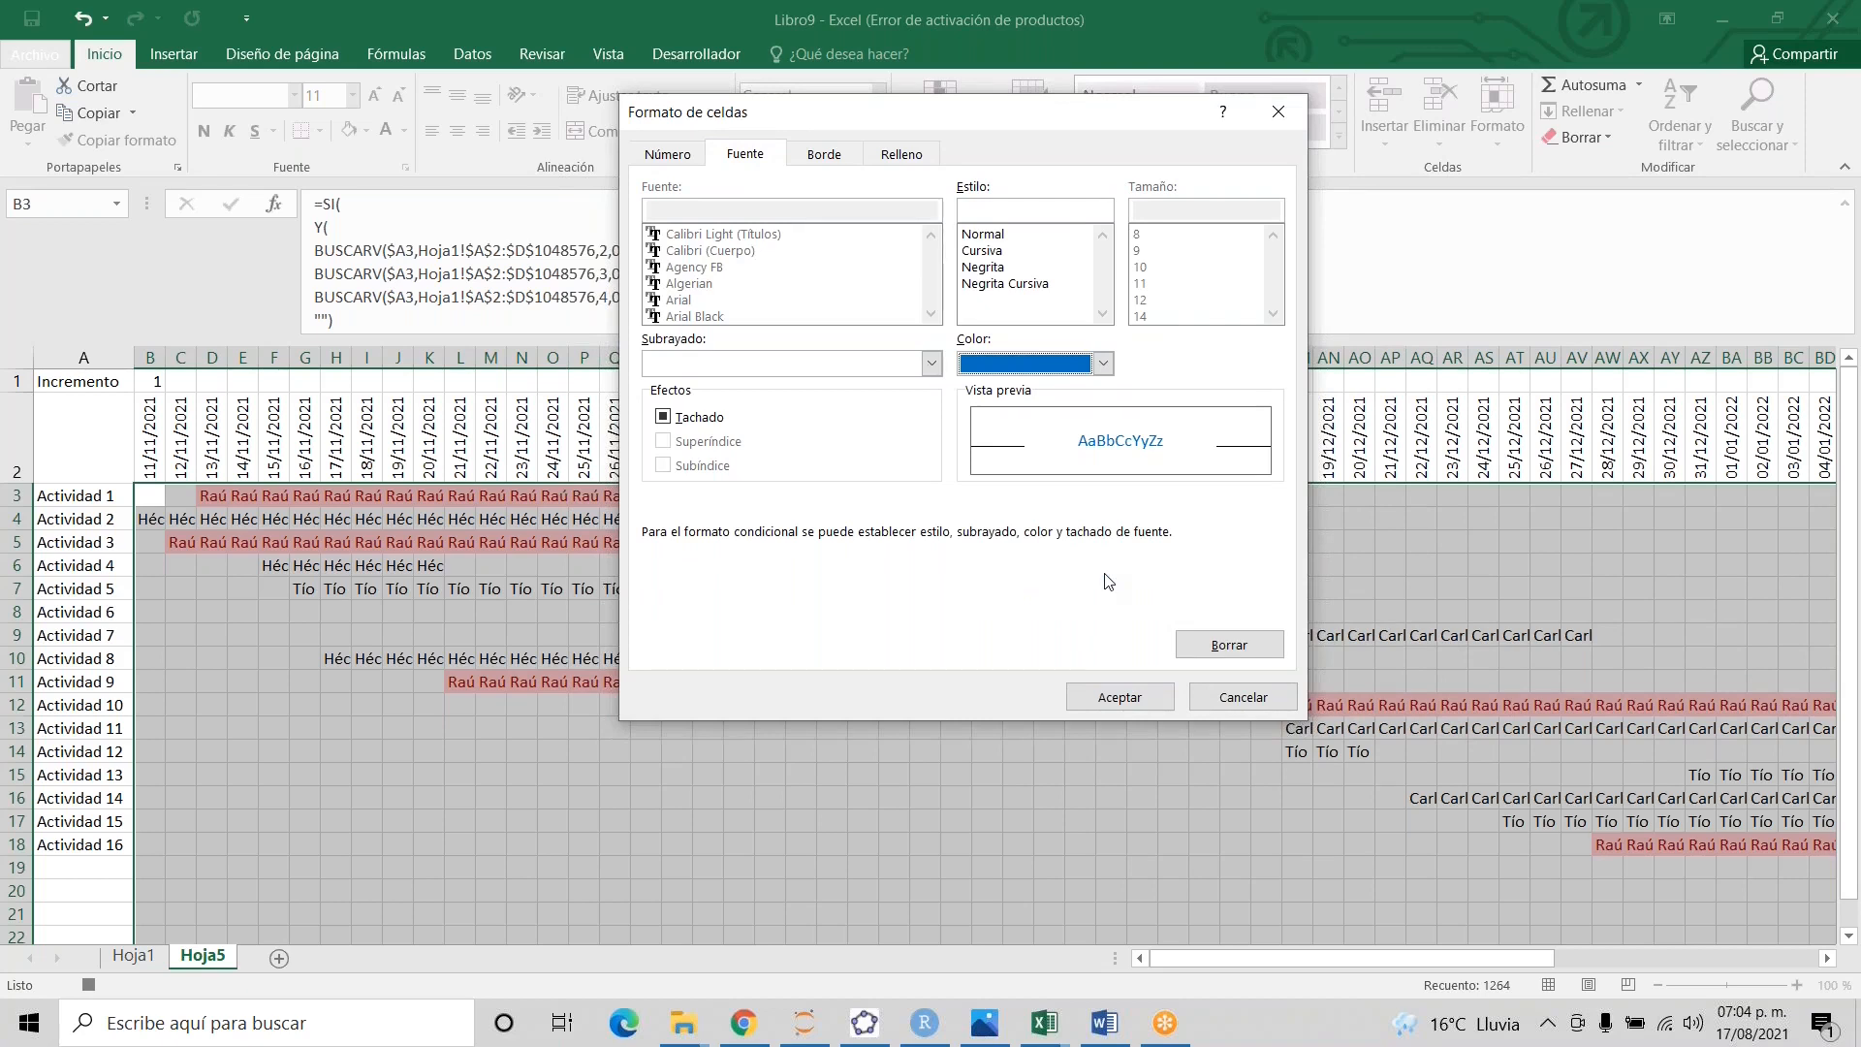
left_click(1117, 696)
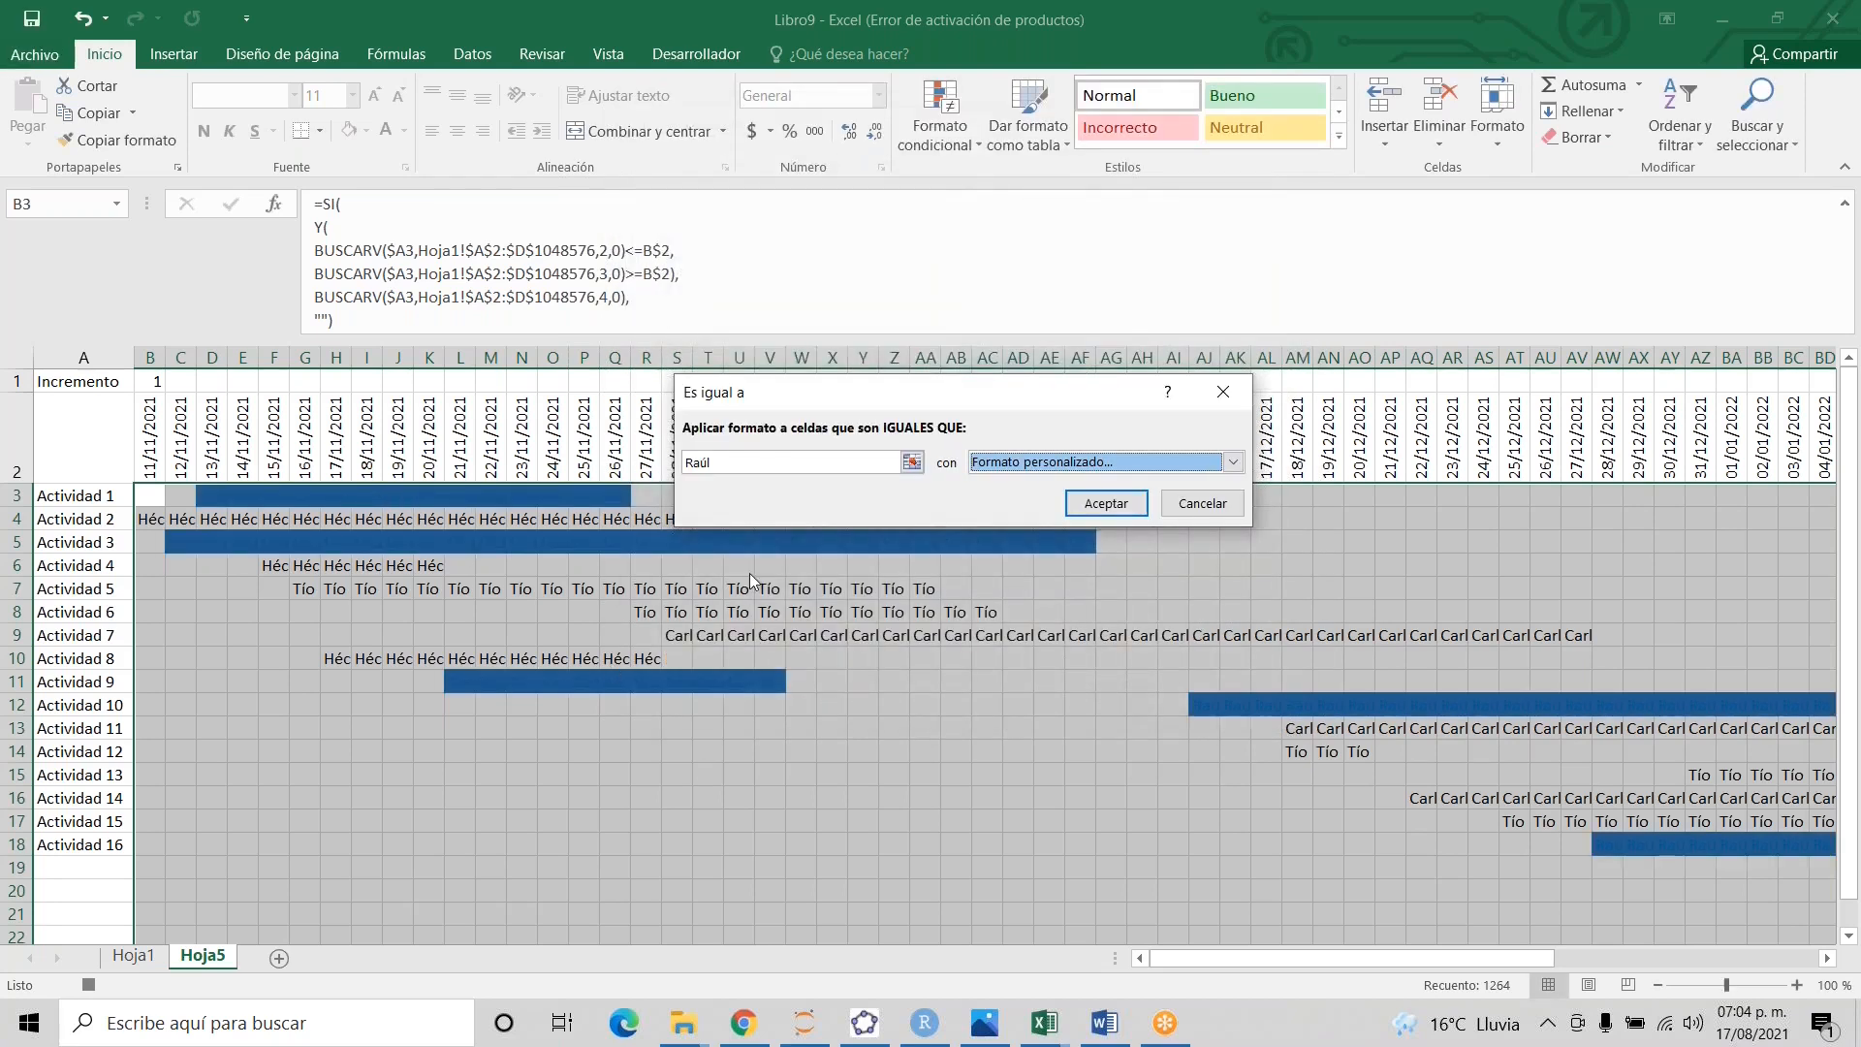
- Re-enter the name of Actividad 1's Encargado as the rule's comparison value and apply the rule
left_click(720, 464)
key("BackSpace")
key("BackSpace")
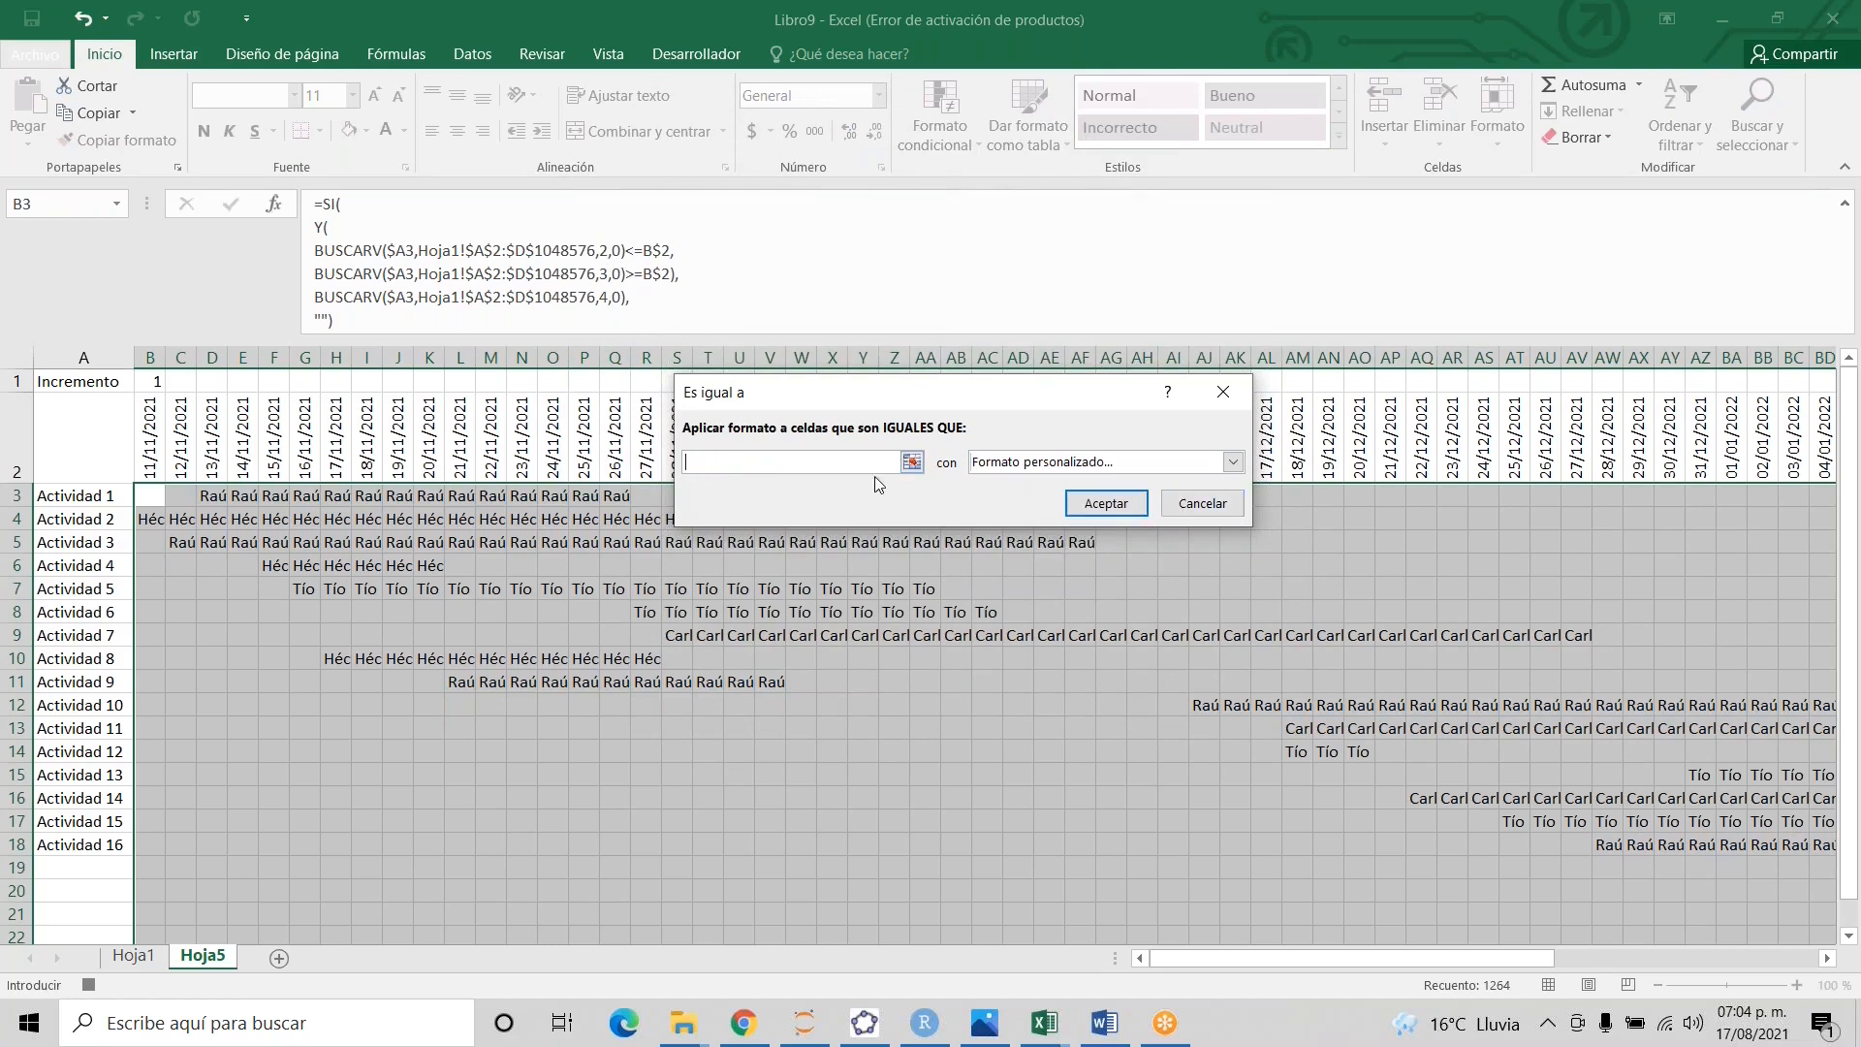
type("Raúl")
left_click(1132, 506)
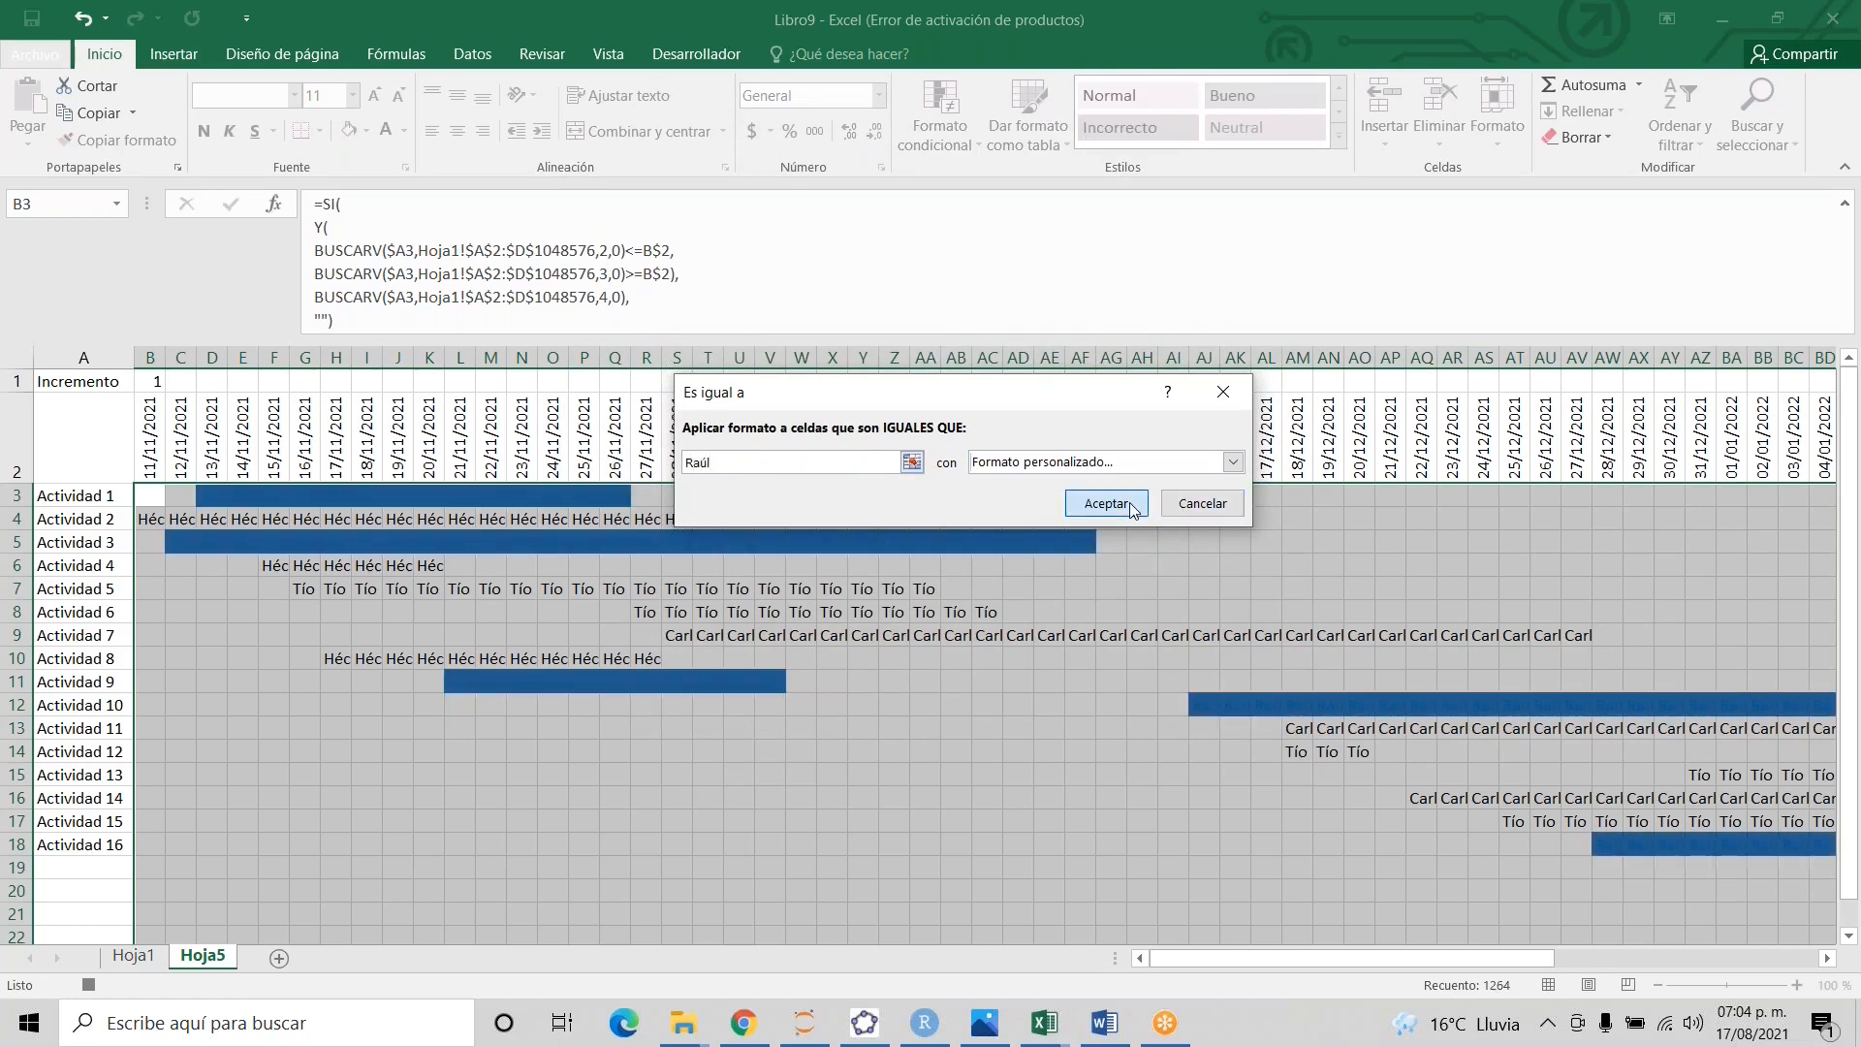
- Add a second equal-to conditional formatting rule matching the name of Actividad 2's Encargado and choose a custom format for it
left_click(928, 107)
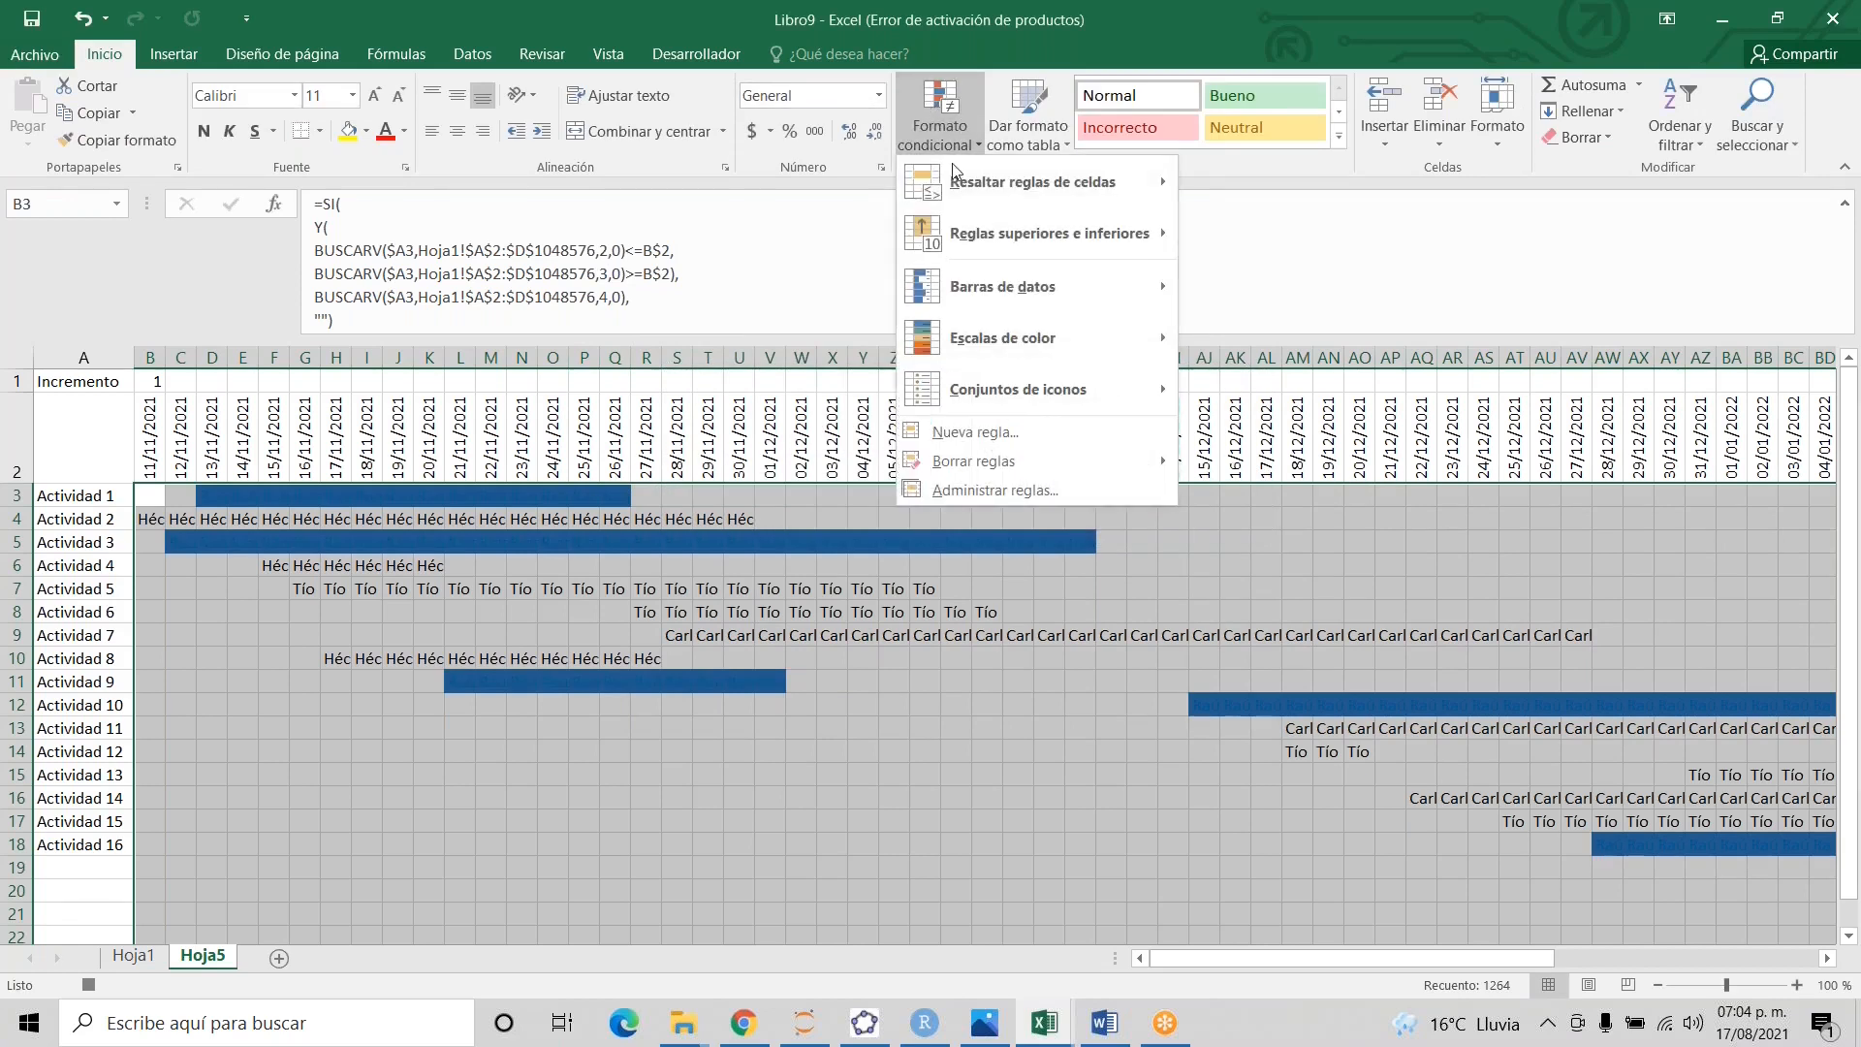
mouse_move(977, 182)
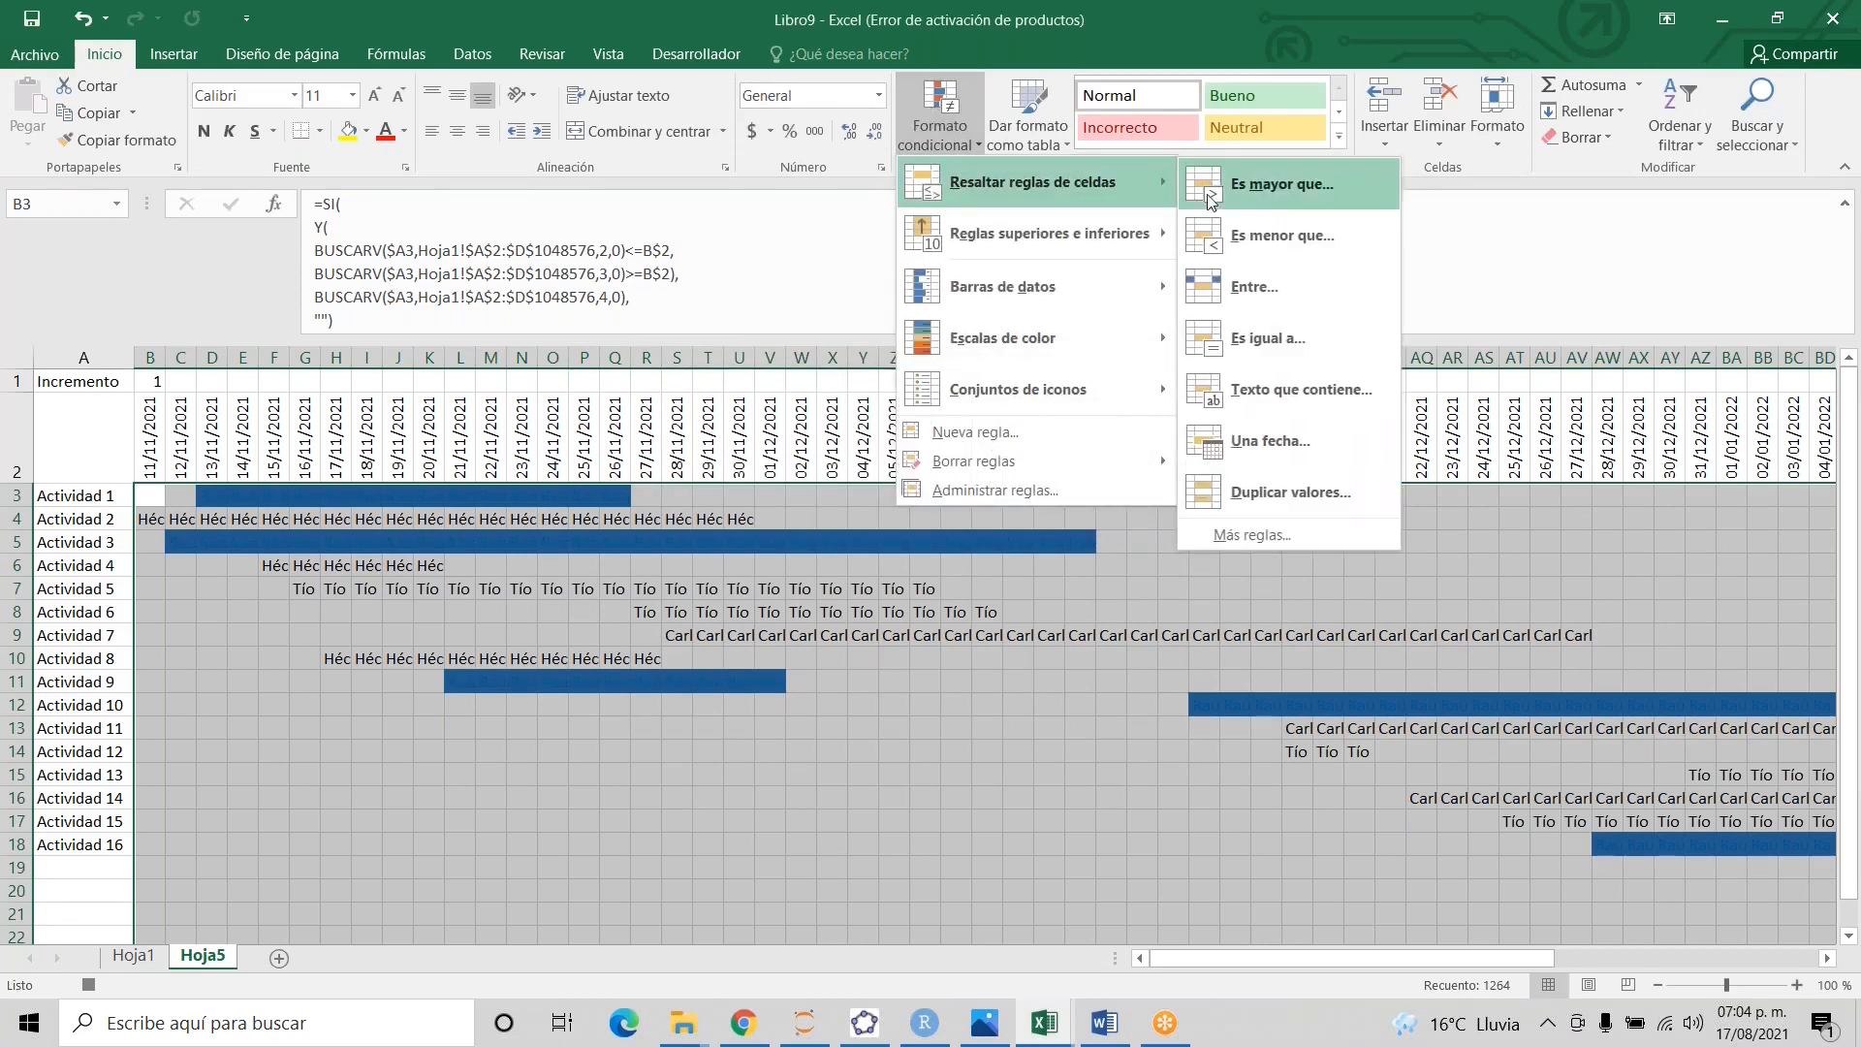
left_click(1260, 338)
type("Héctor")
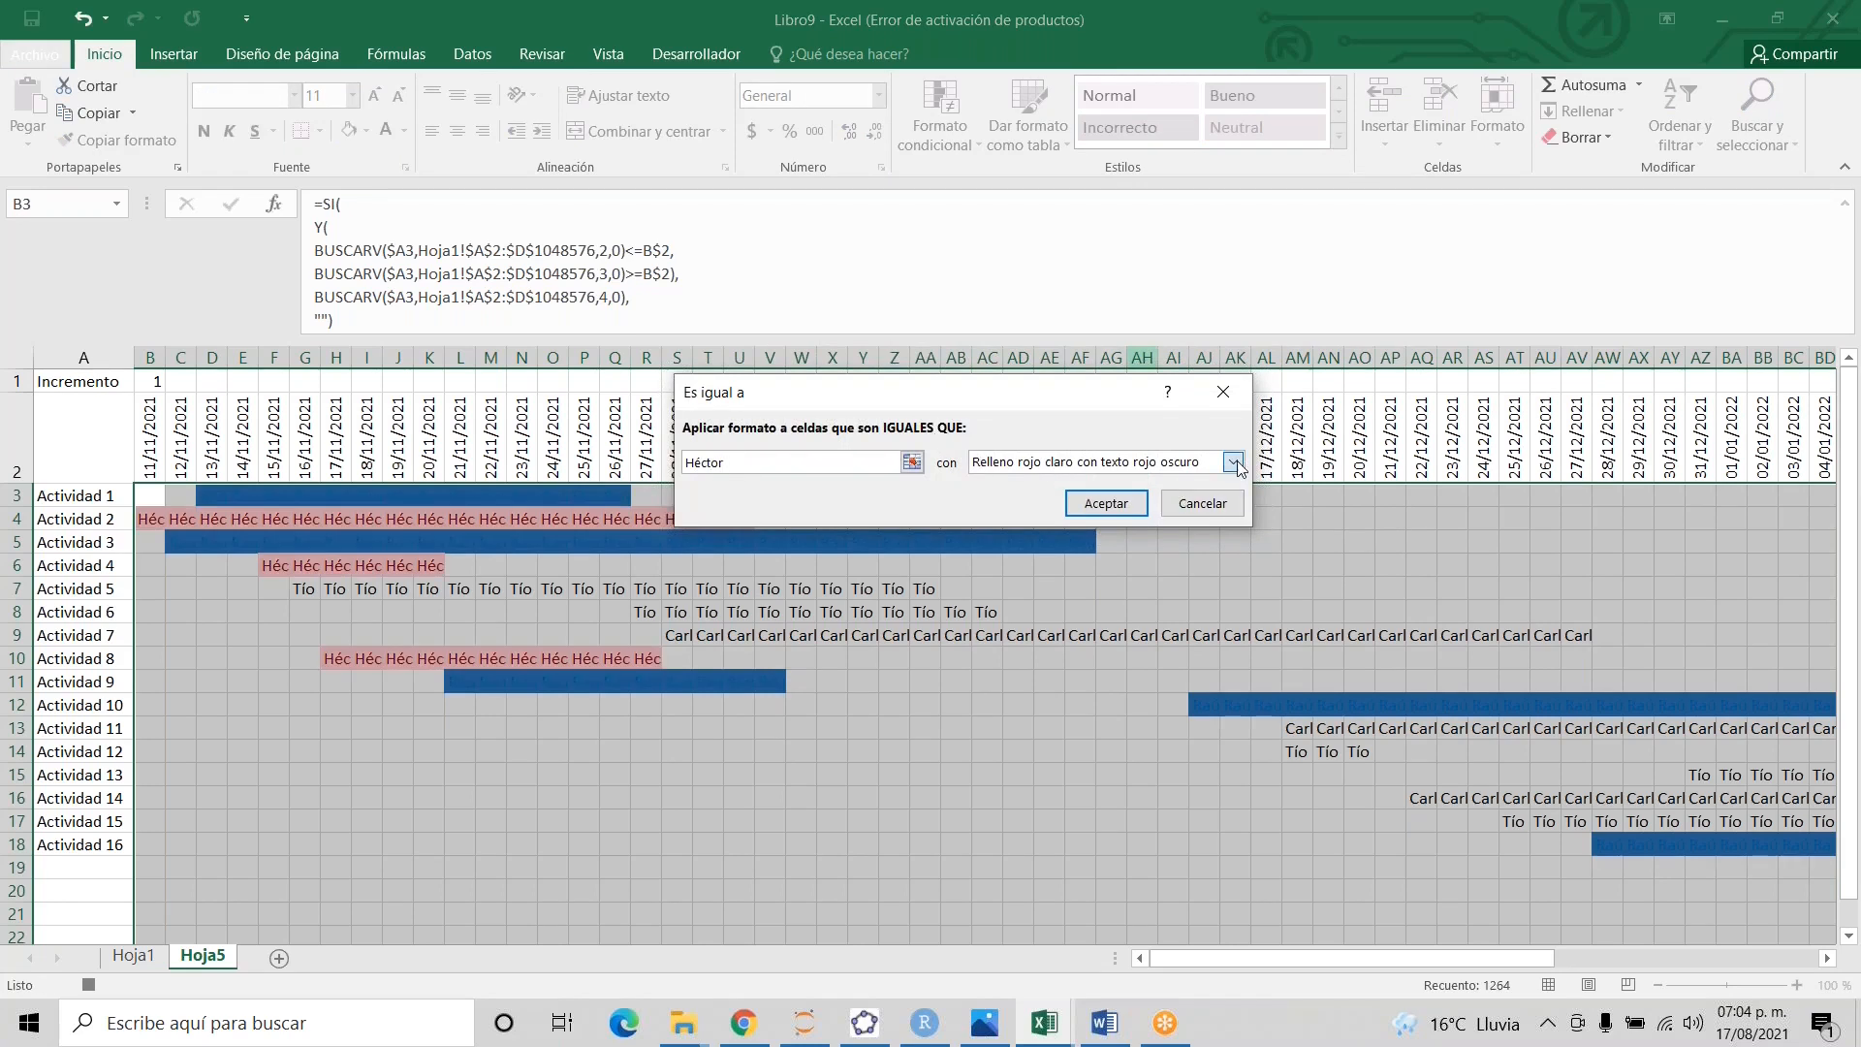
left_click(1234, 463)
left_click(1051, 582)
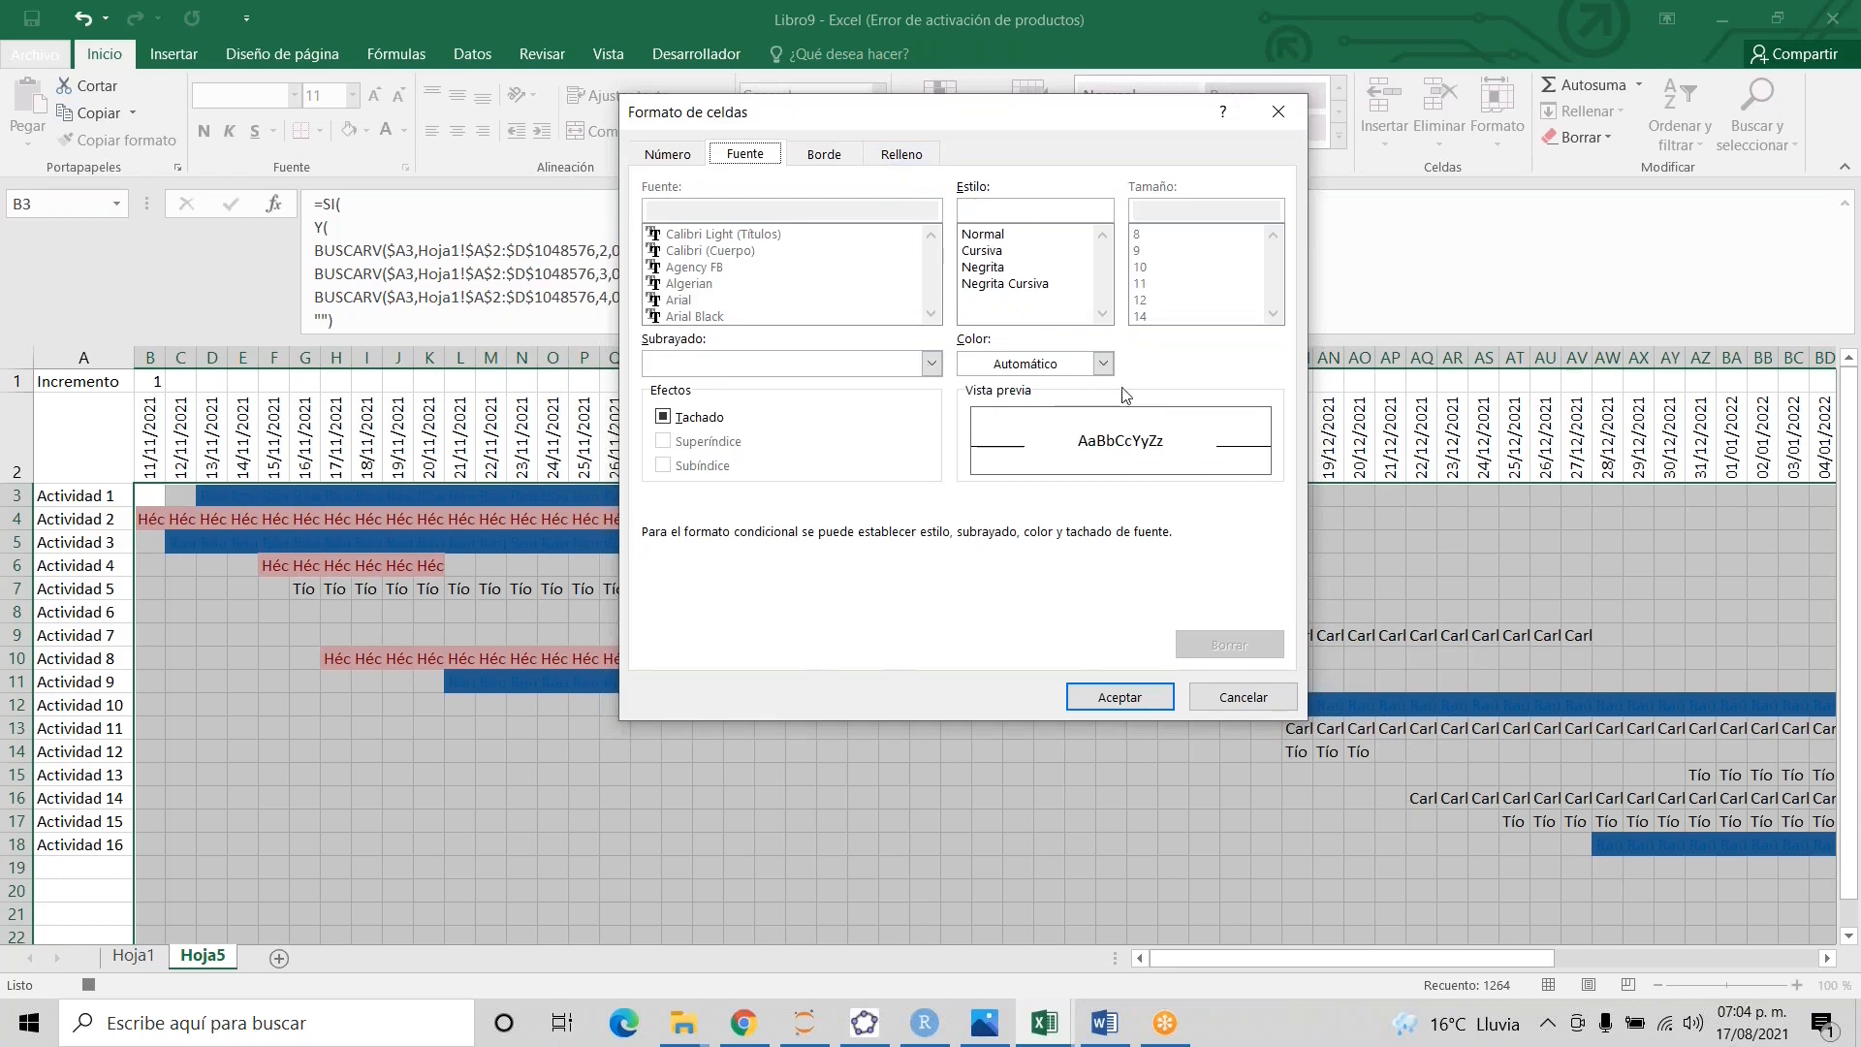
- Give the custom format for Actividad 2's Encargado a red font and the same red fill, and apply the rule
left_click(1103, 364)
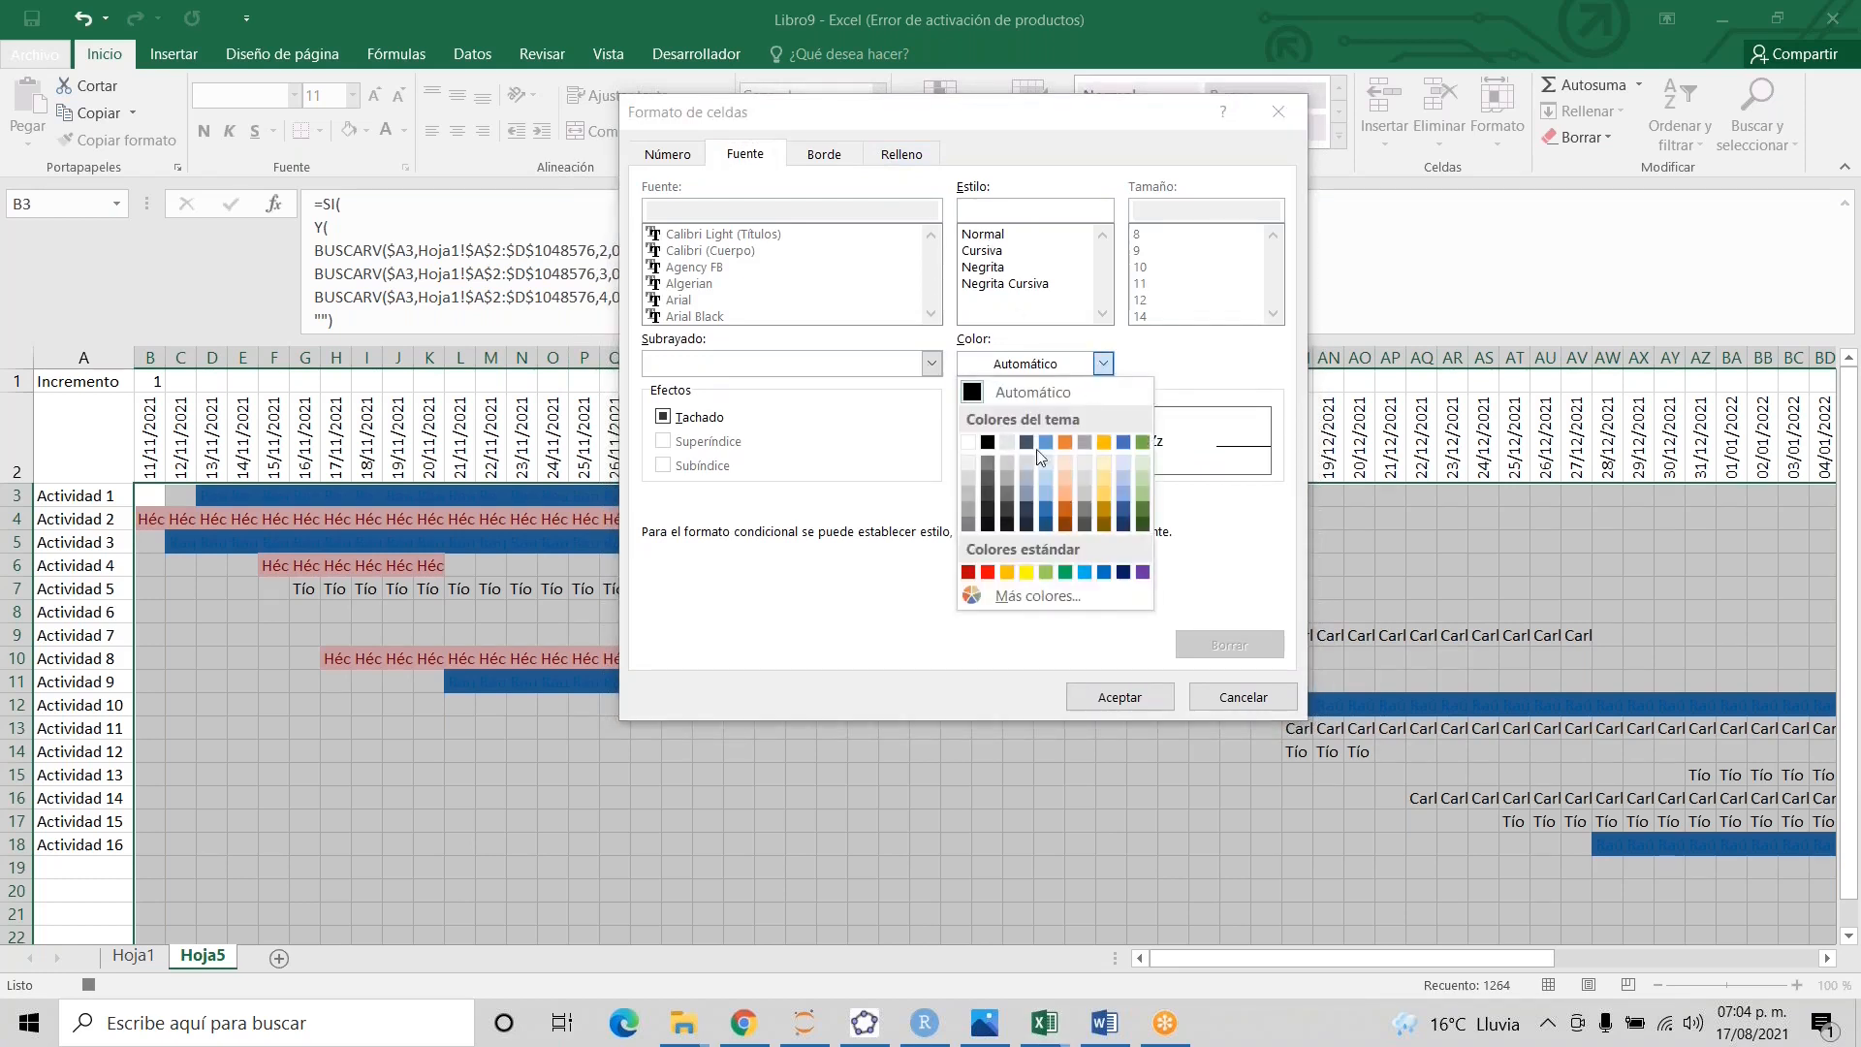
left_click(989, 572)
left_click(906, 163)
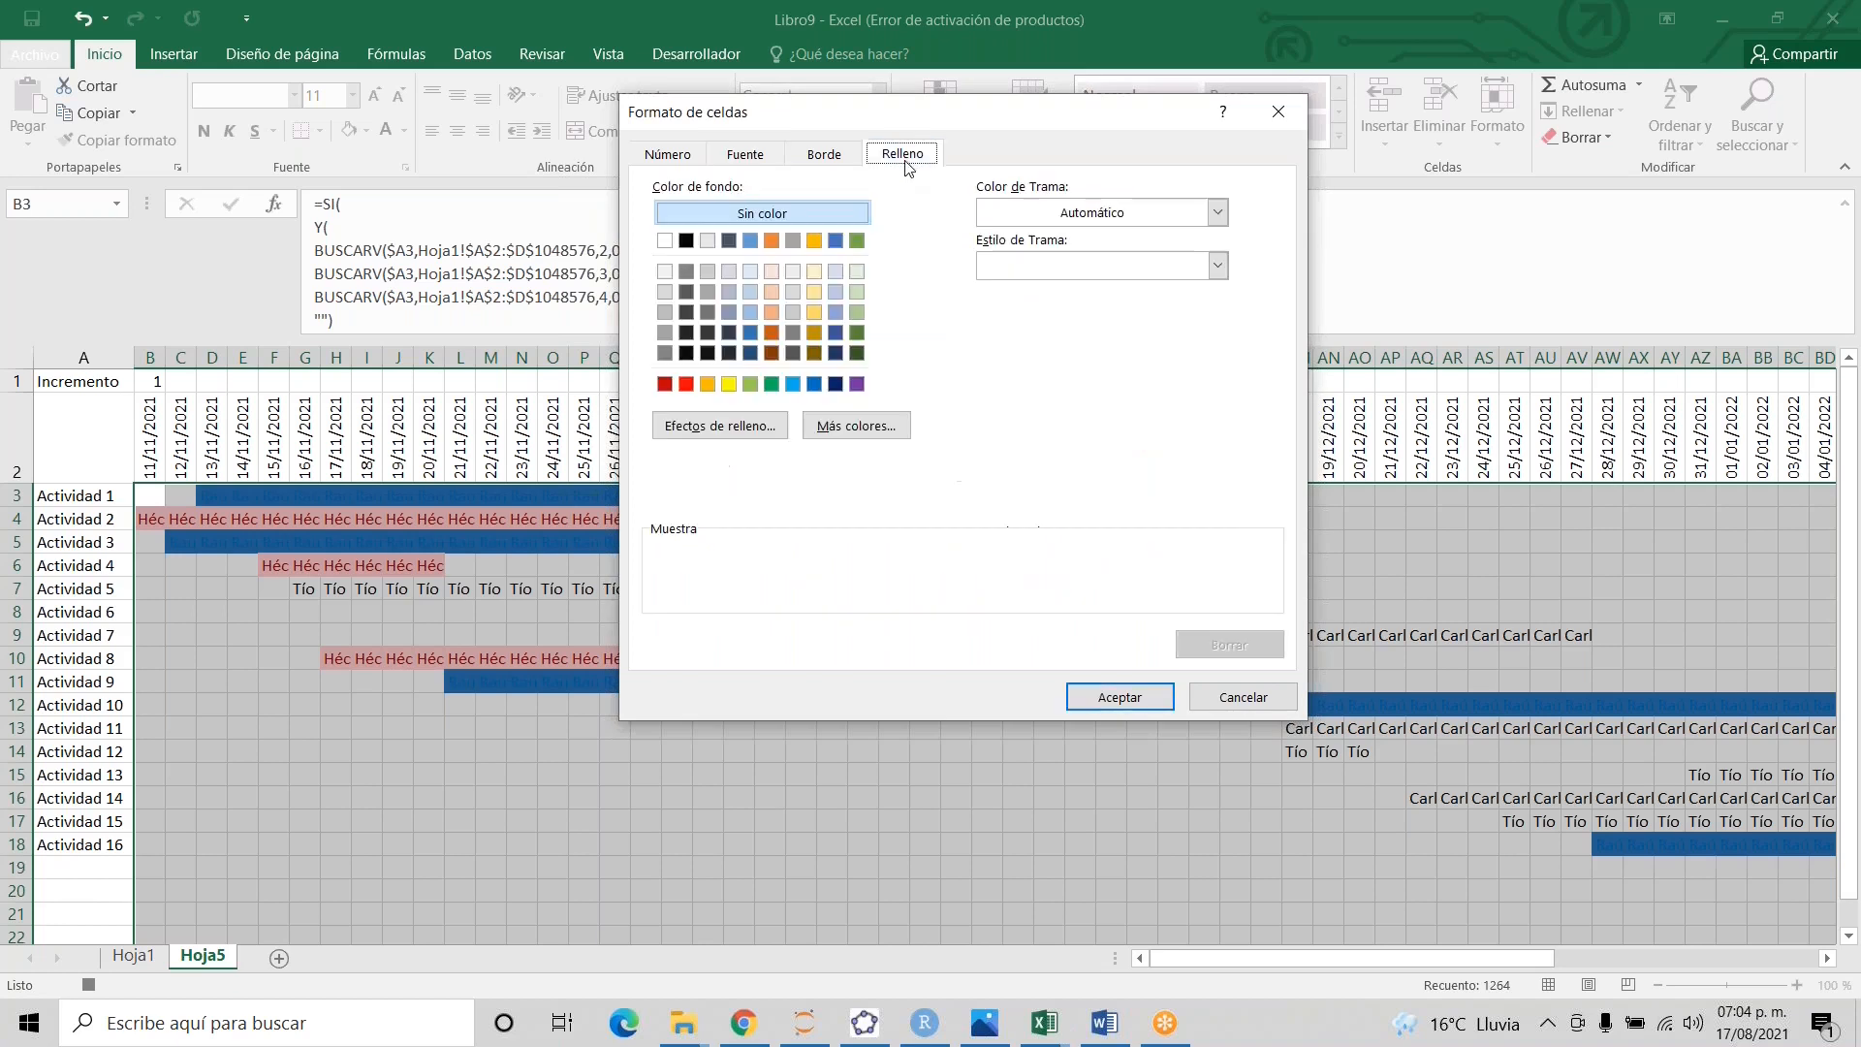
left_click(685, 384)
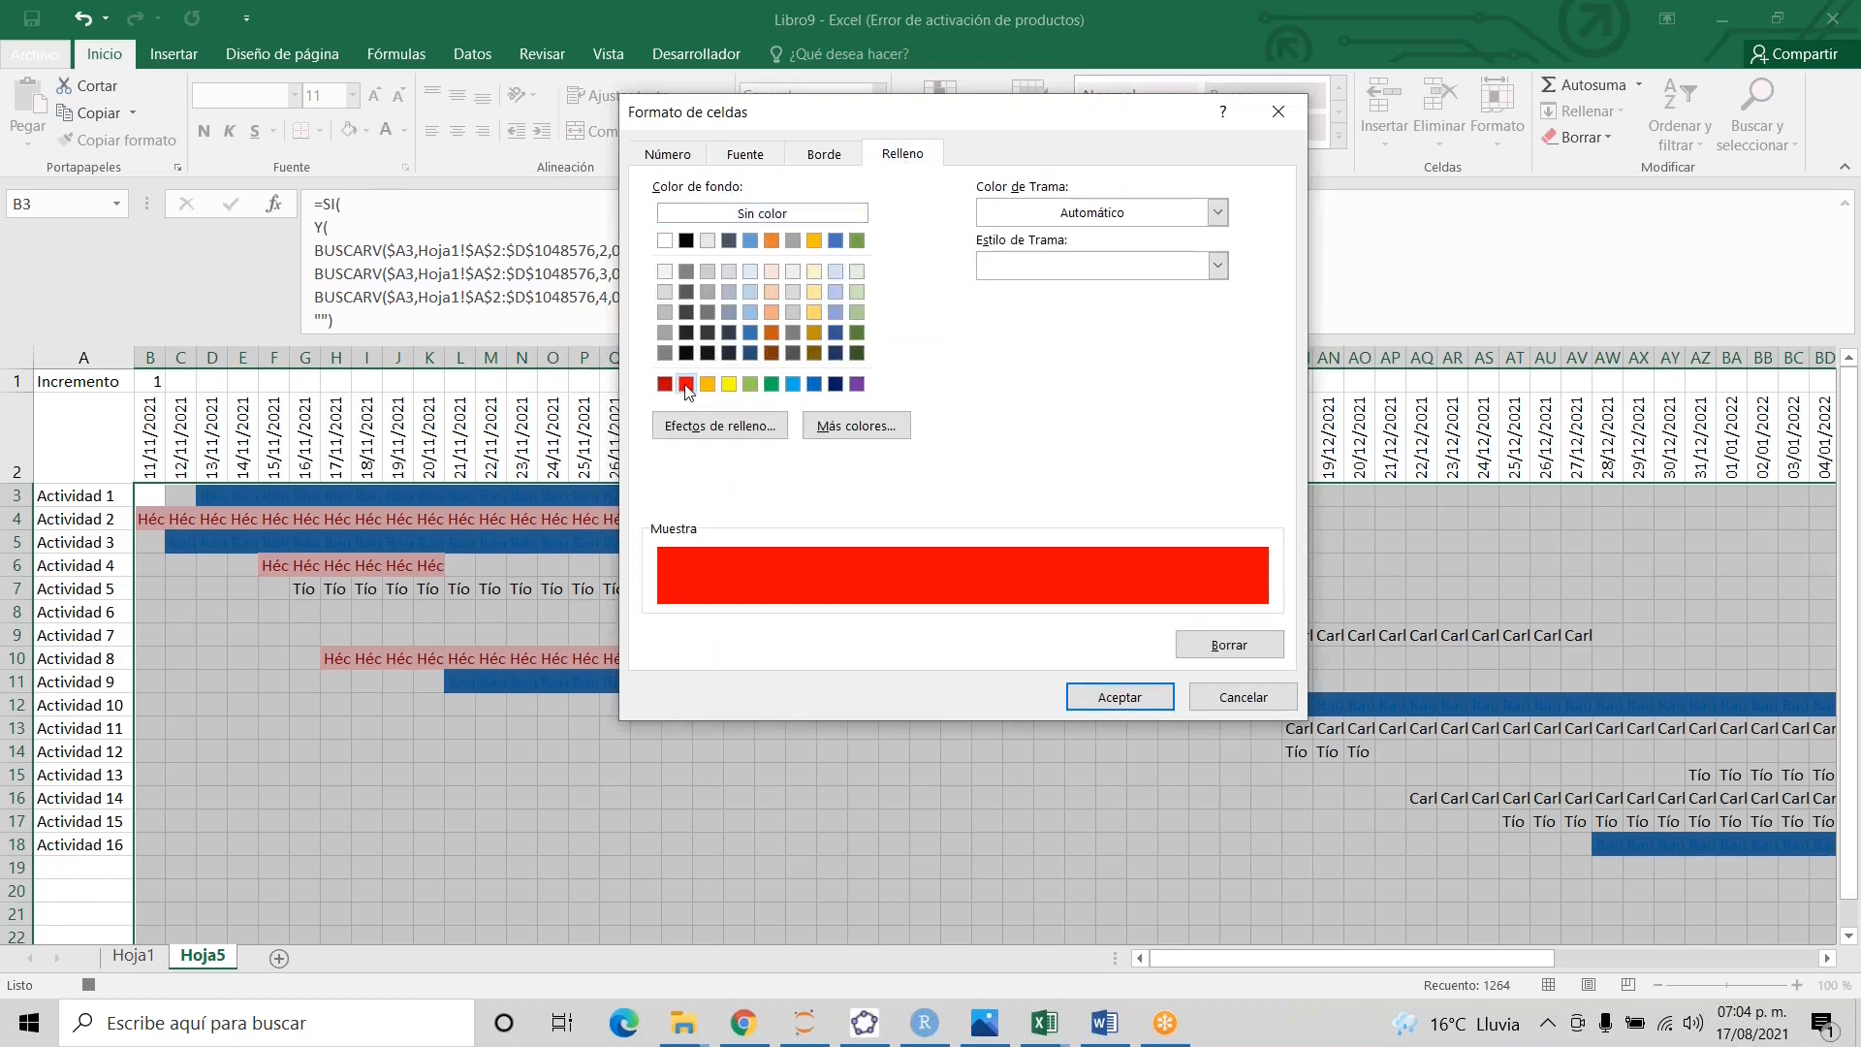
left_click(1141, 700)
left_click(1119, 514)
- Add a third equal-to conditional formatting rule matching the name of Actividad 7's Encargado and choose a custom format for it
left_click(935, 112)
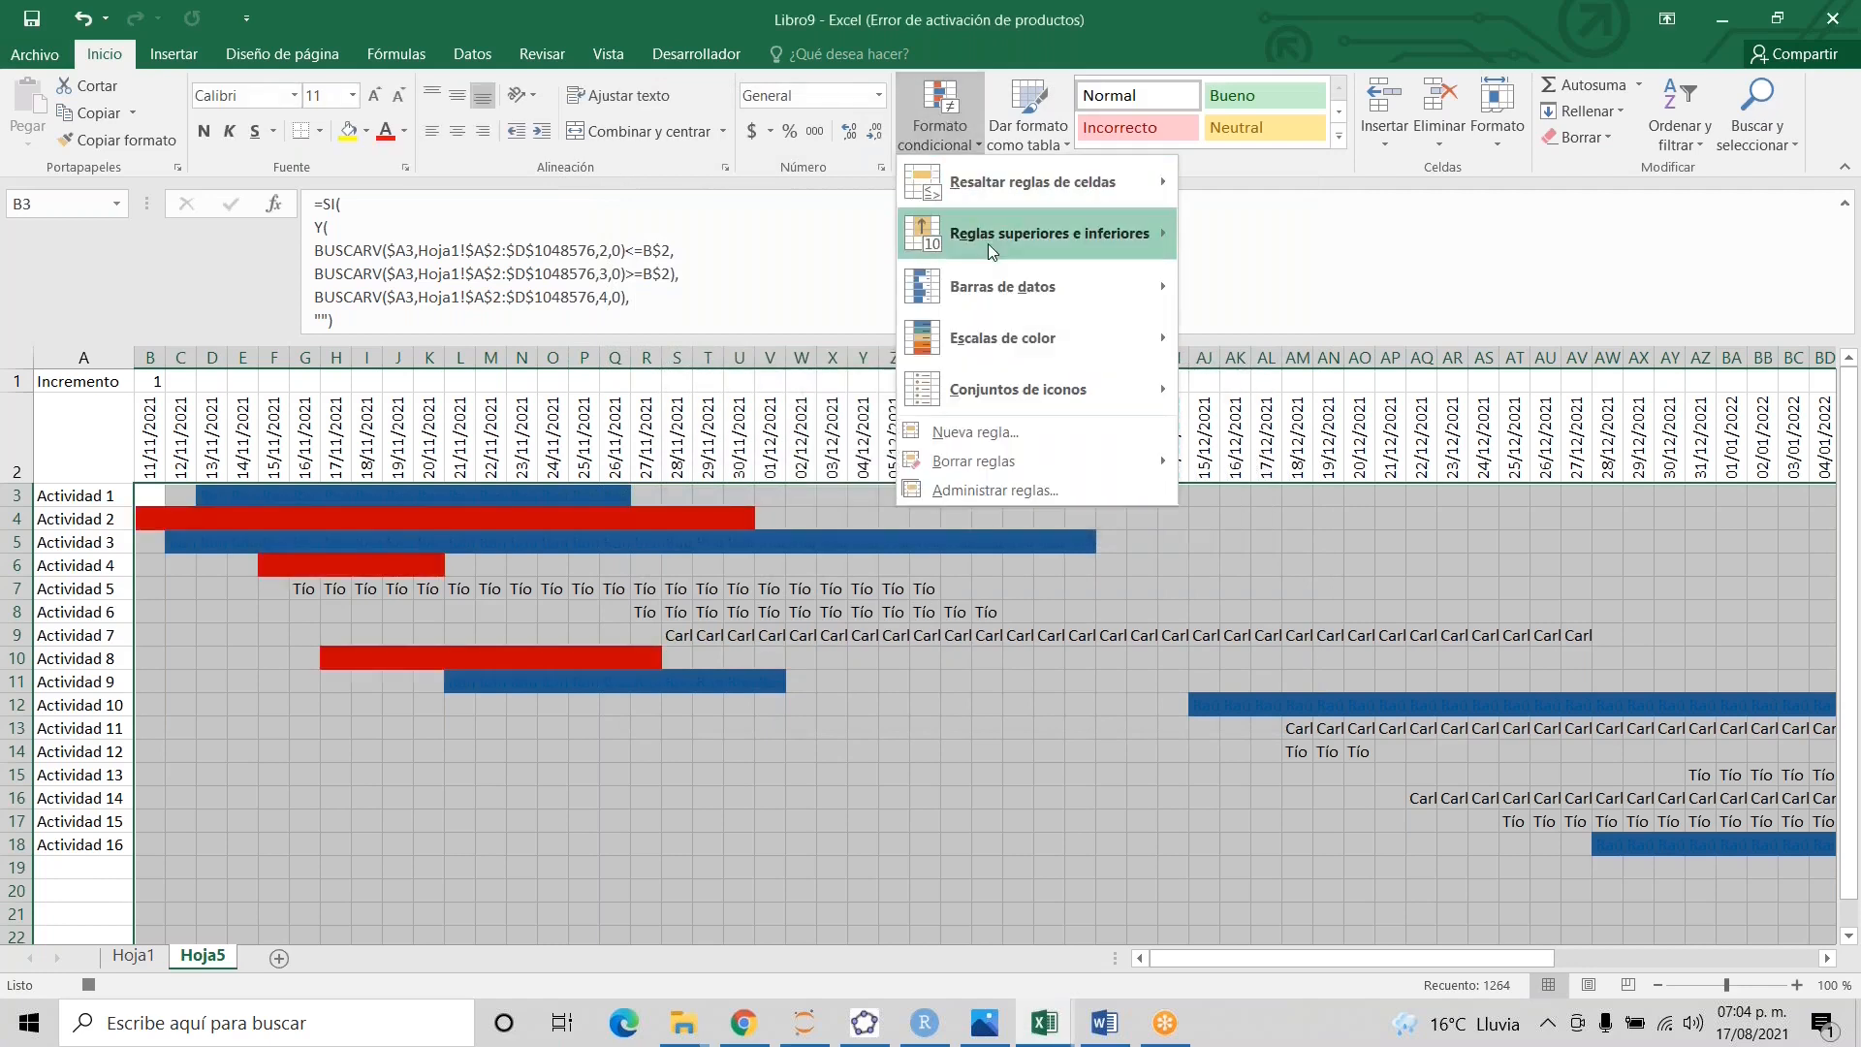
mouse_move(993, 204)
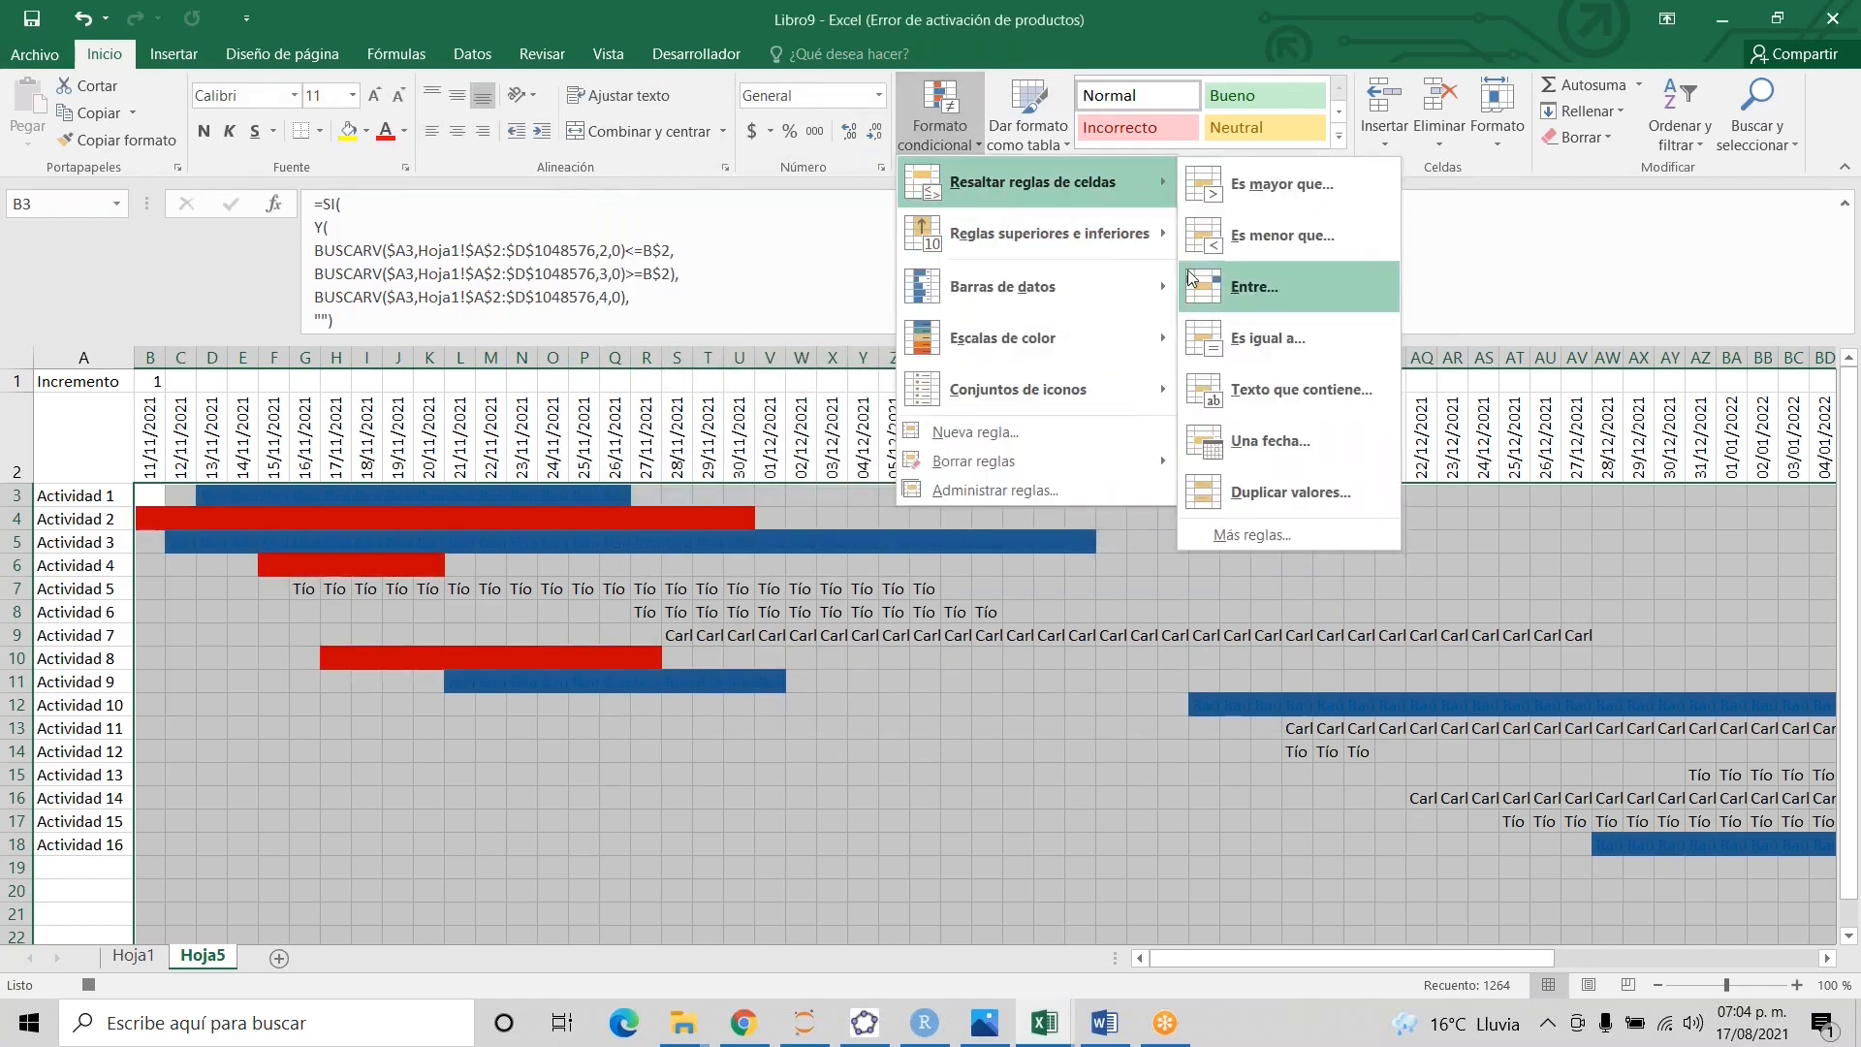
left_click(1233, 329)
type("Carla")
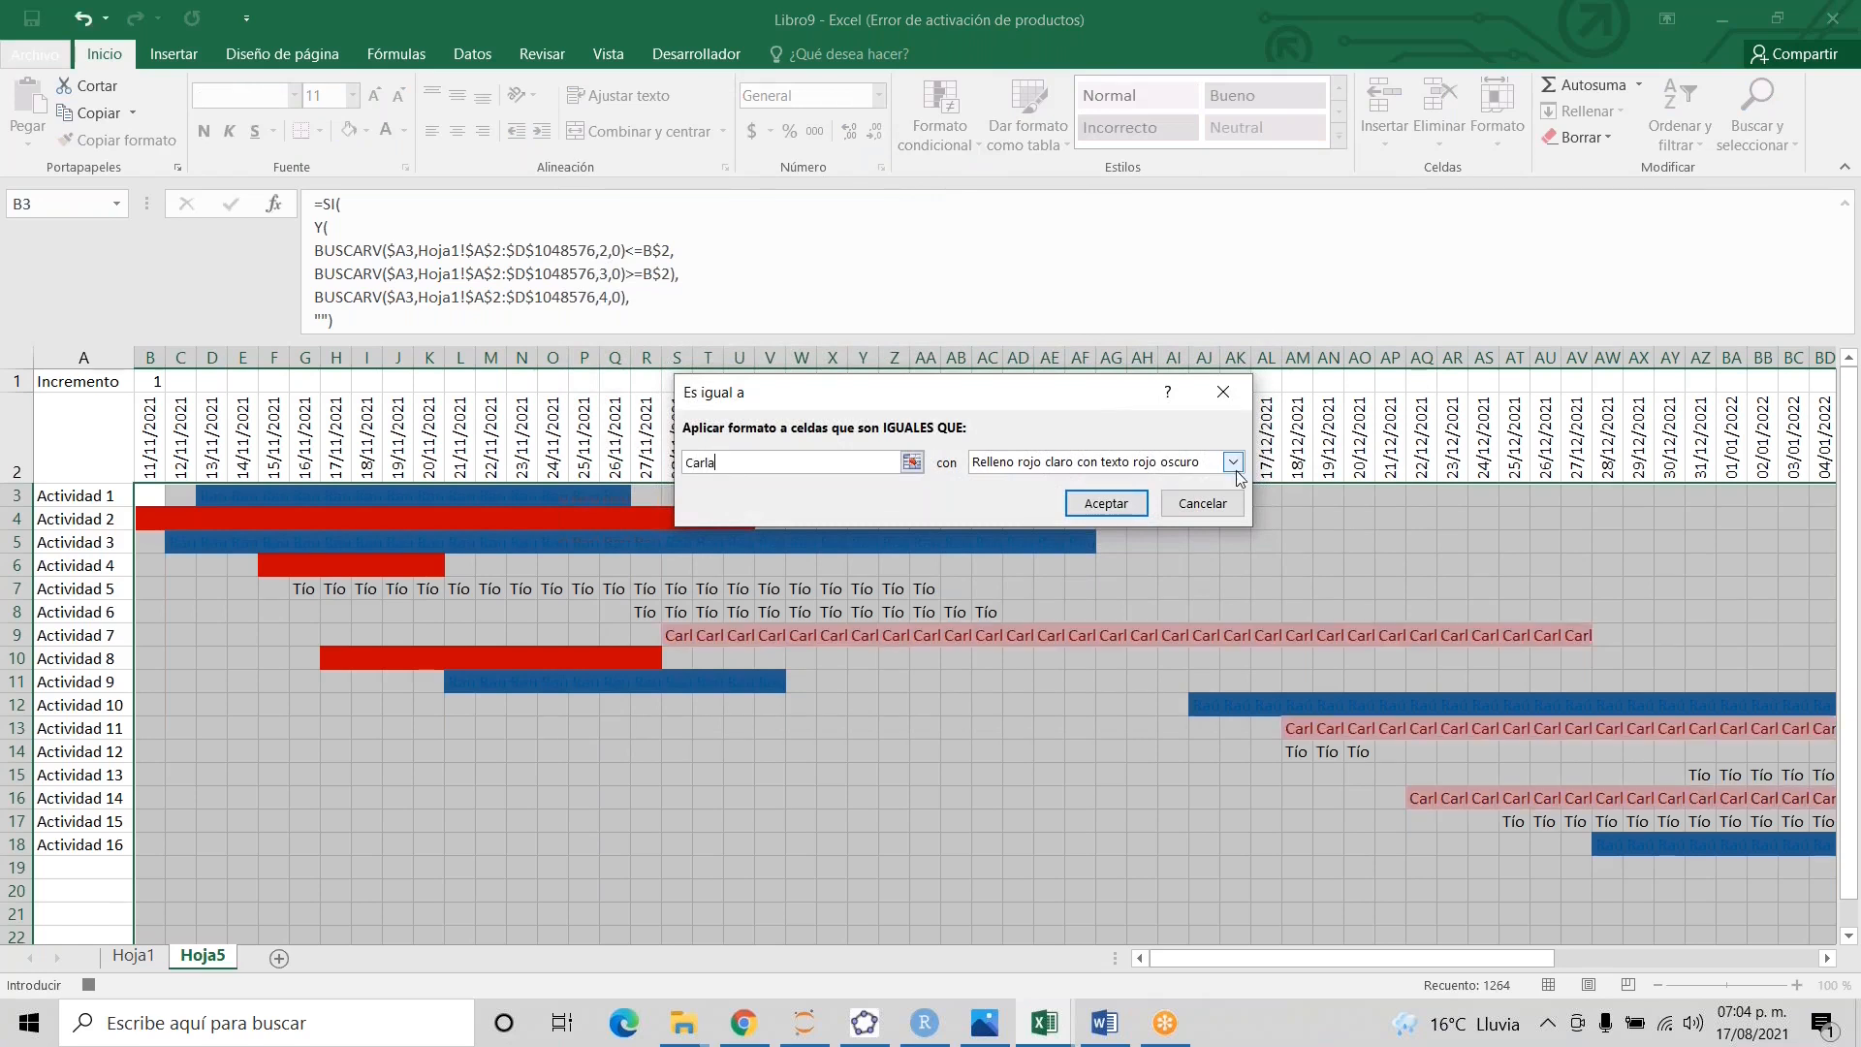
left_click(1235, 463)
left_click(1102, 576)
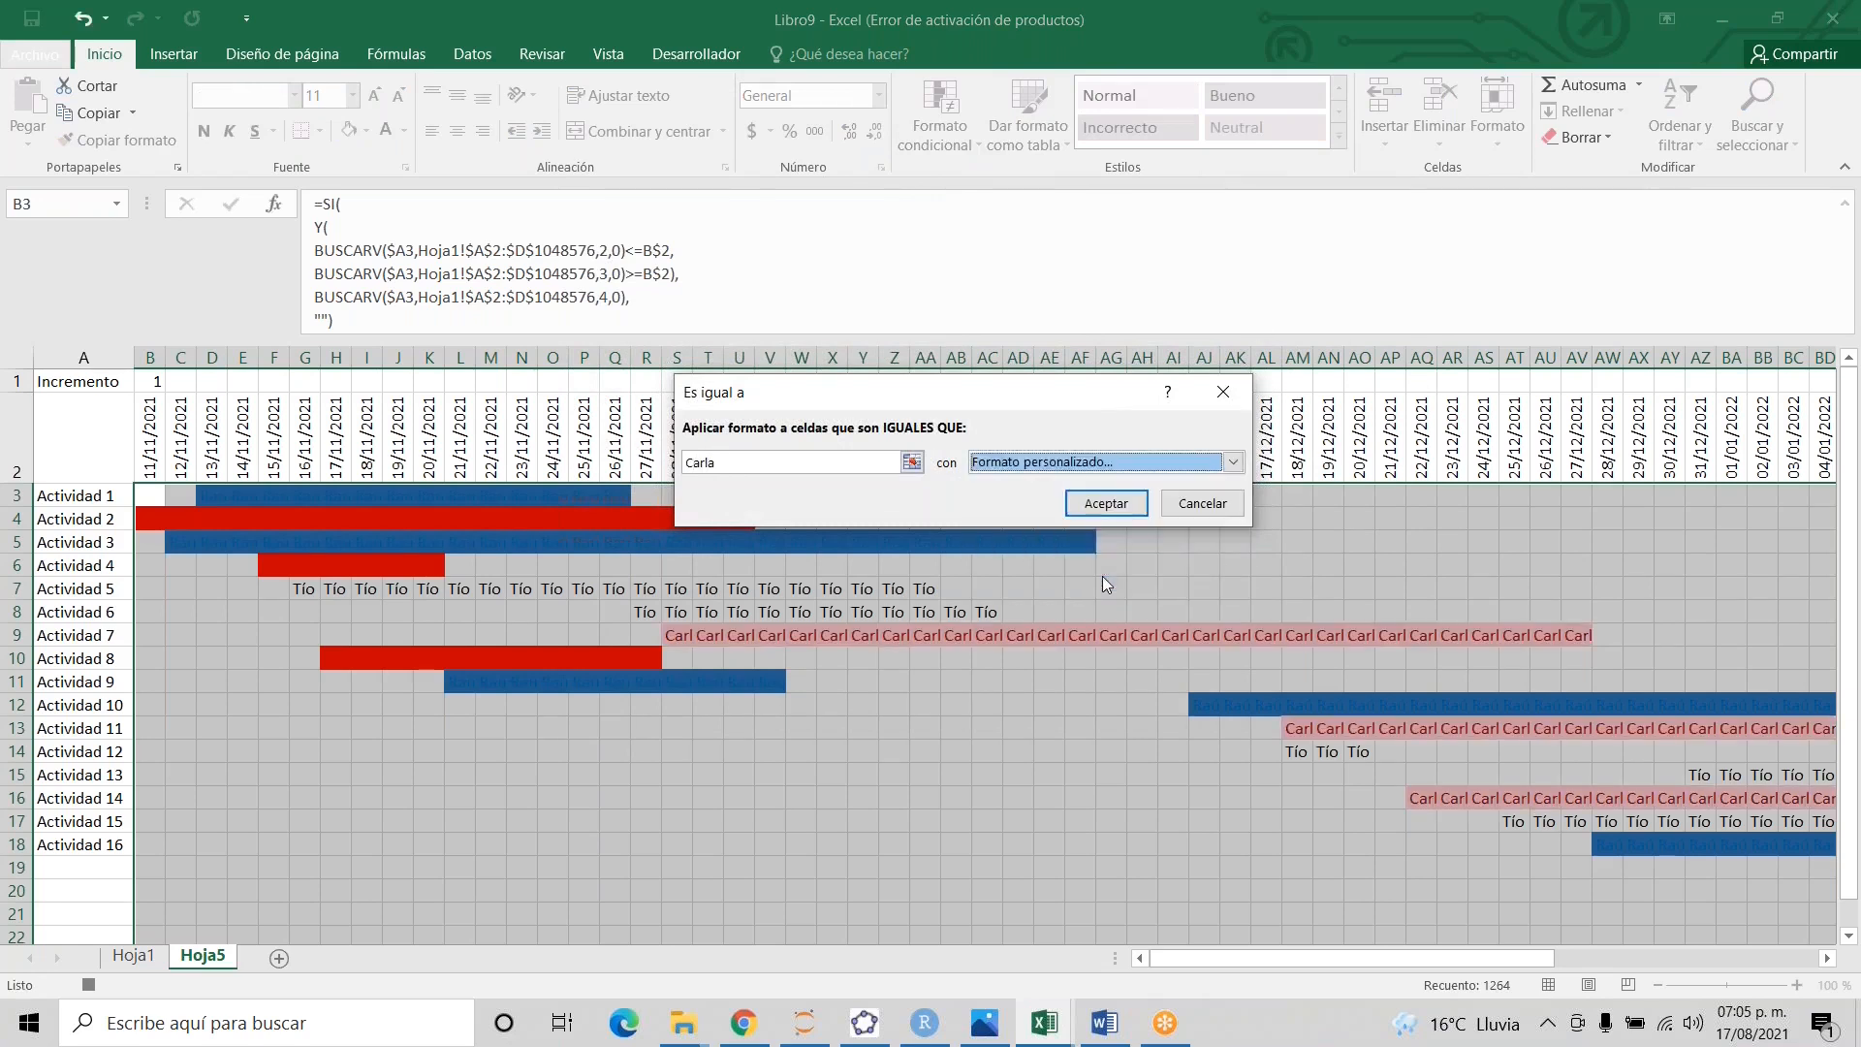
- Set an orange fill and the same orange font color for the Actividad 7 Encargado's rule and apply it
left_click(707, 384)
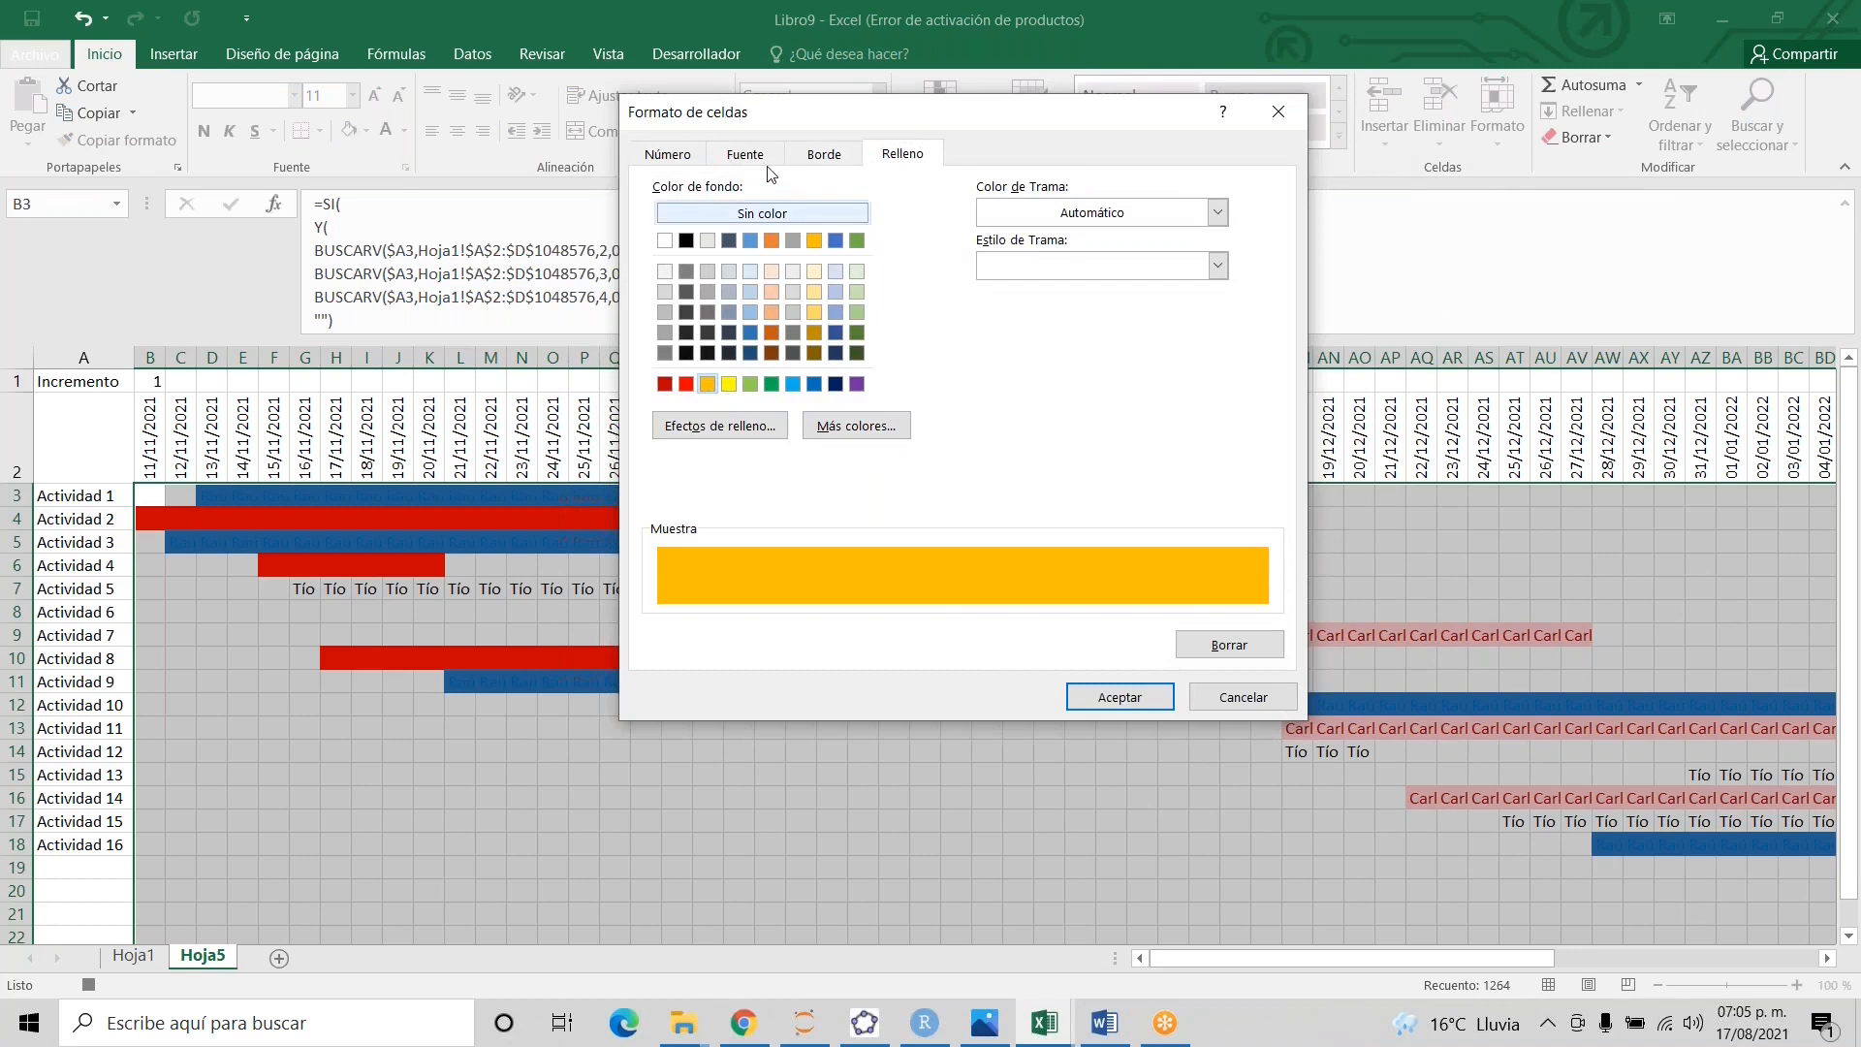
left_click(761, 160)
left_click(1102, 363)
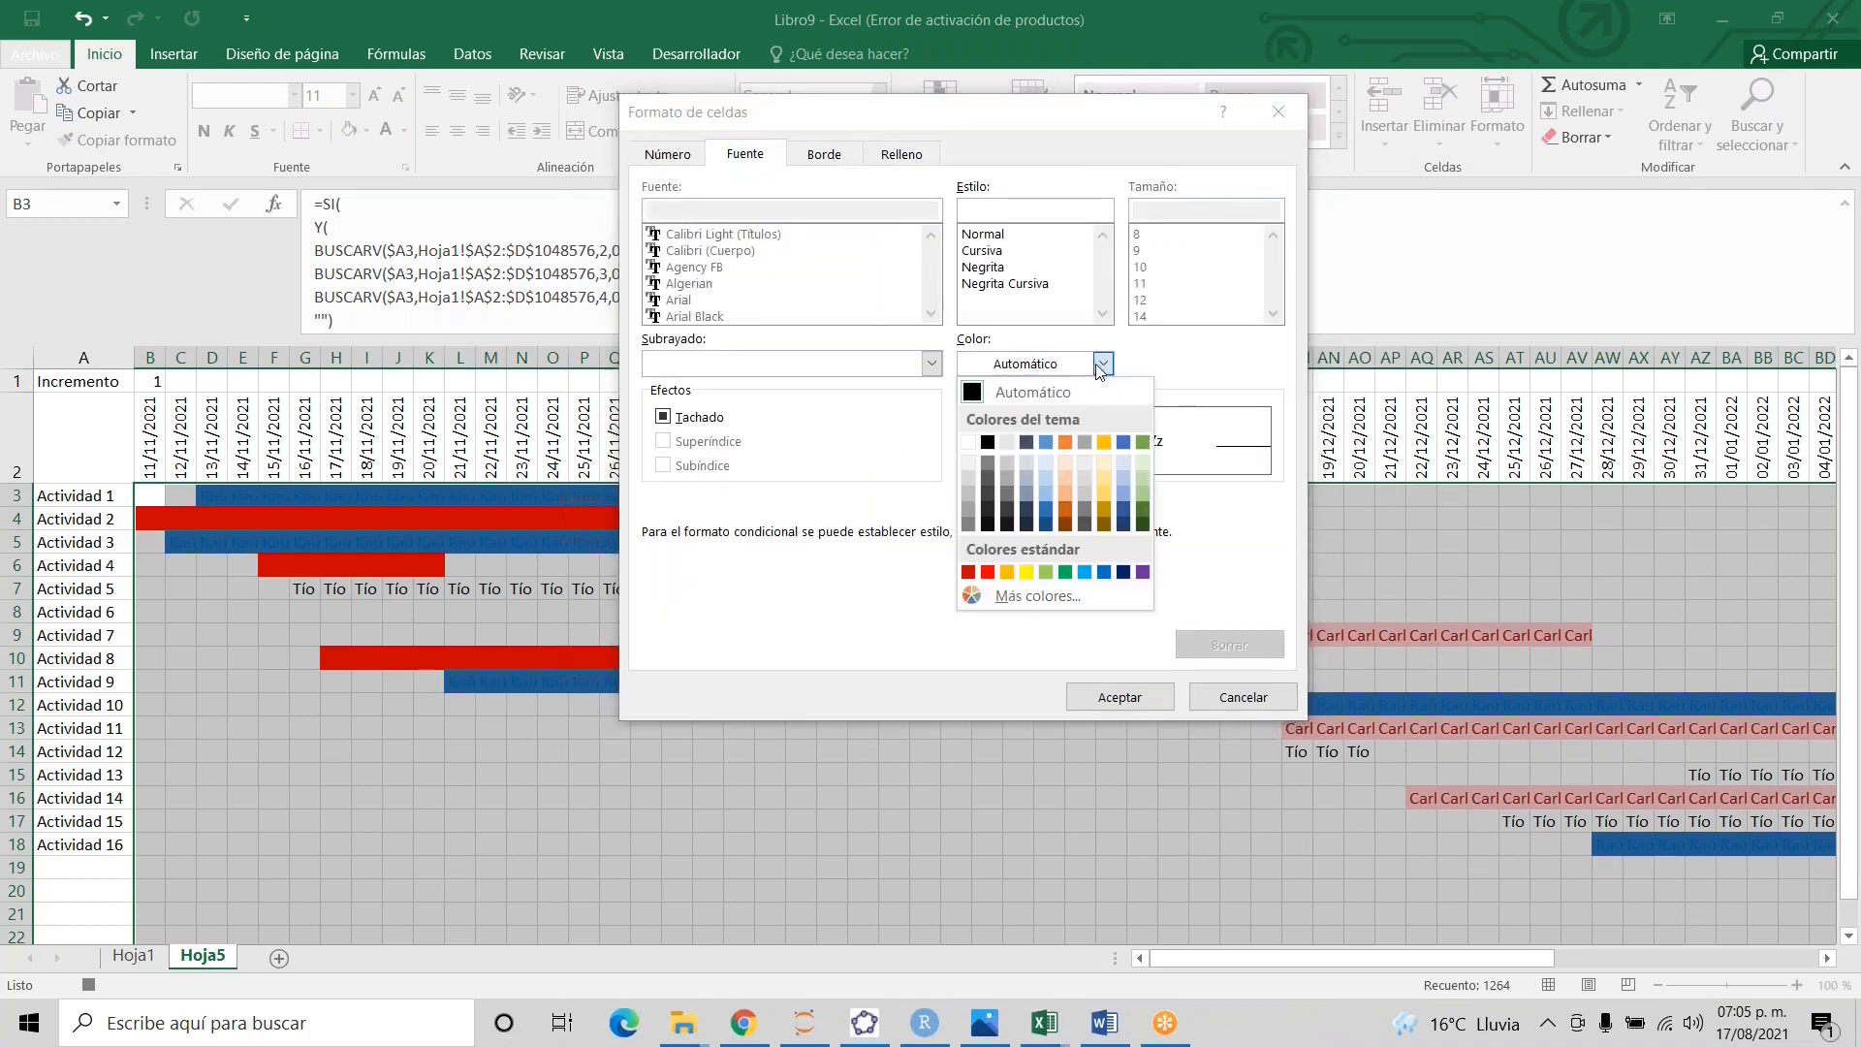
left_click(1007, 571)
left_click(1117, 697)
left_click(1099, 510)
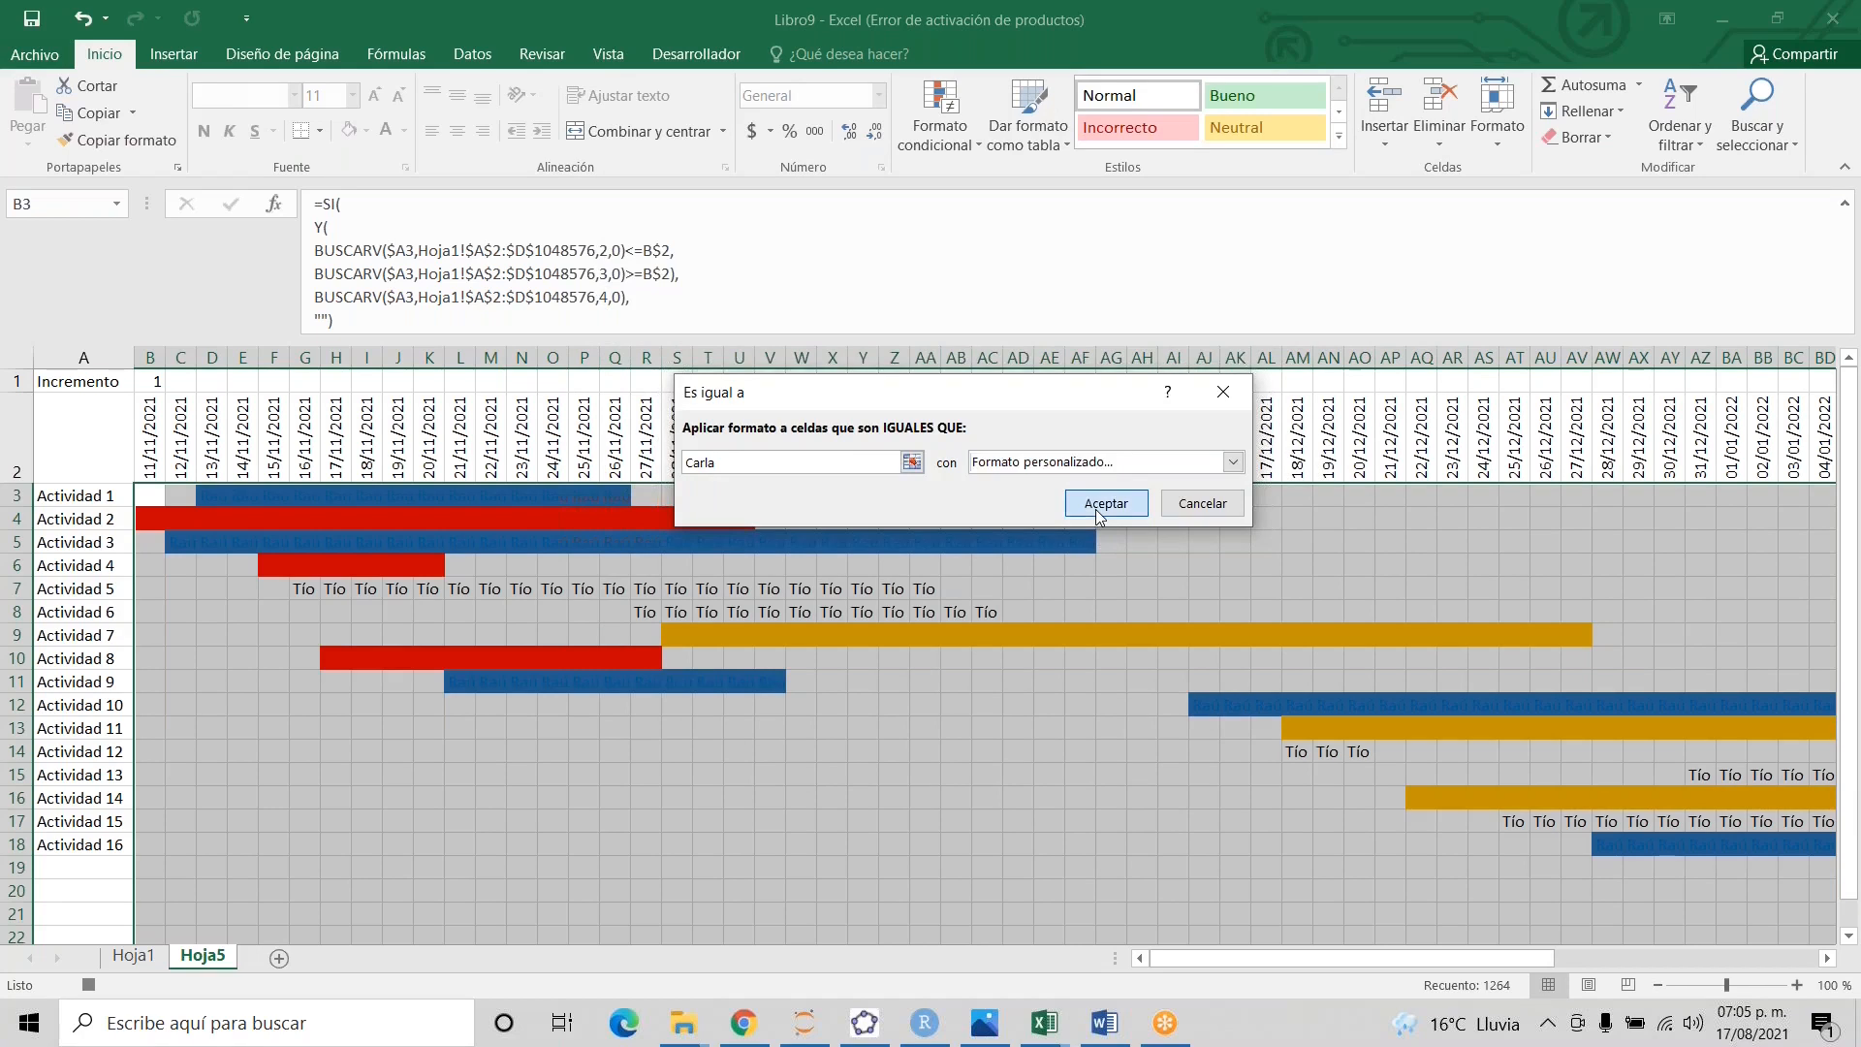
- Add a fourth equal-to conditional formatting rule matching the name of Actividad 5's Encargado and choose a custom format for it
left_click(935, 114)
mouse_move(1023, 181)
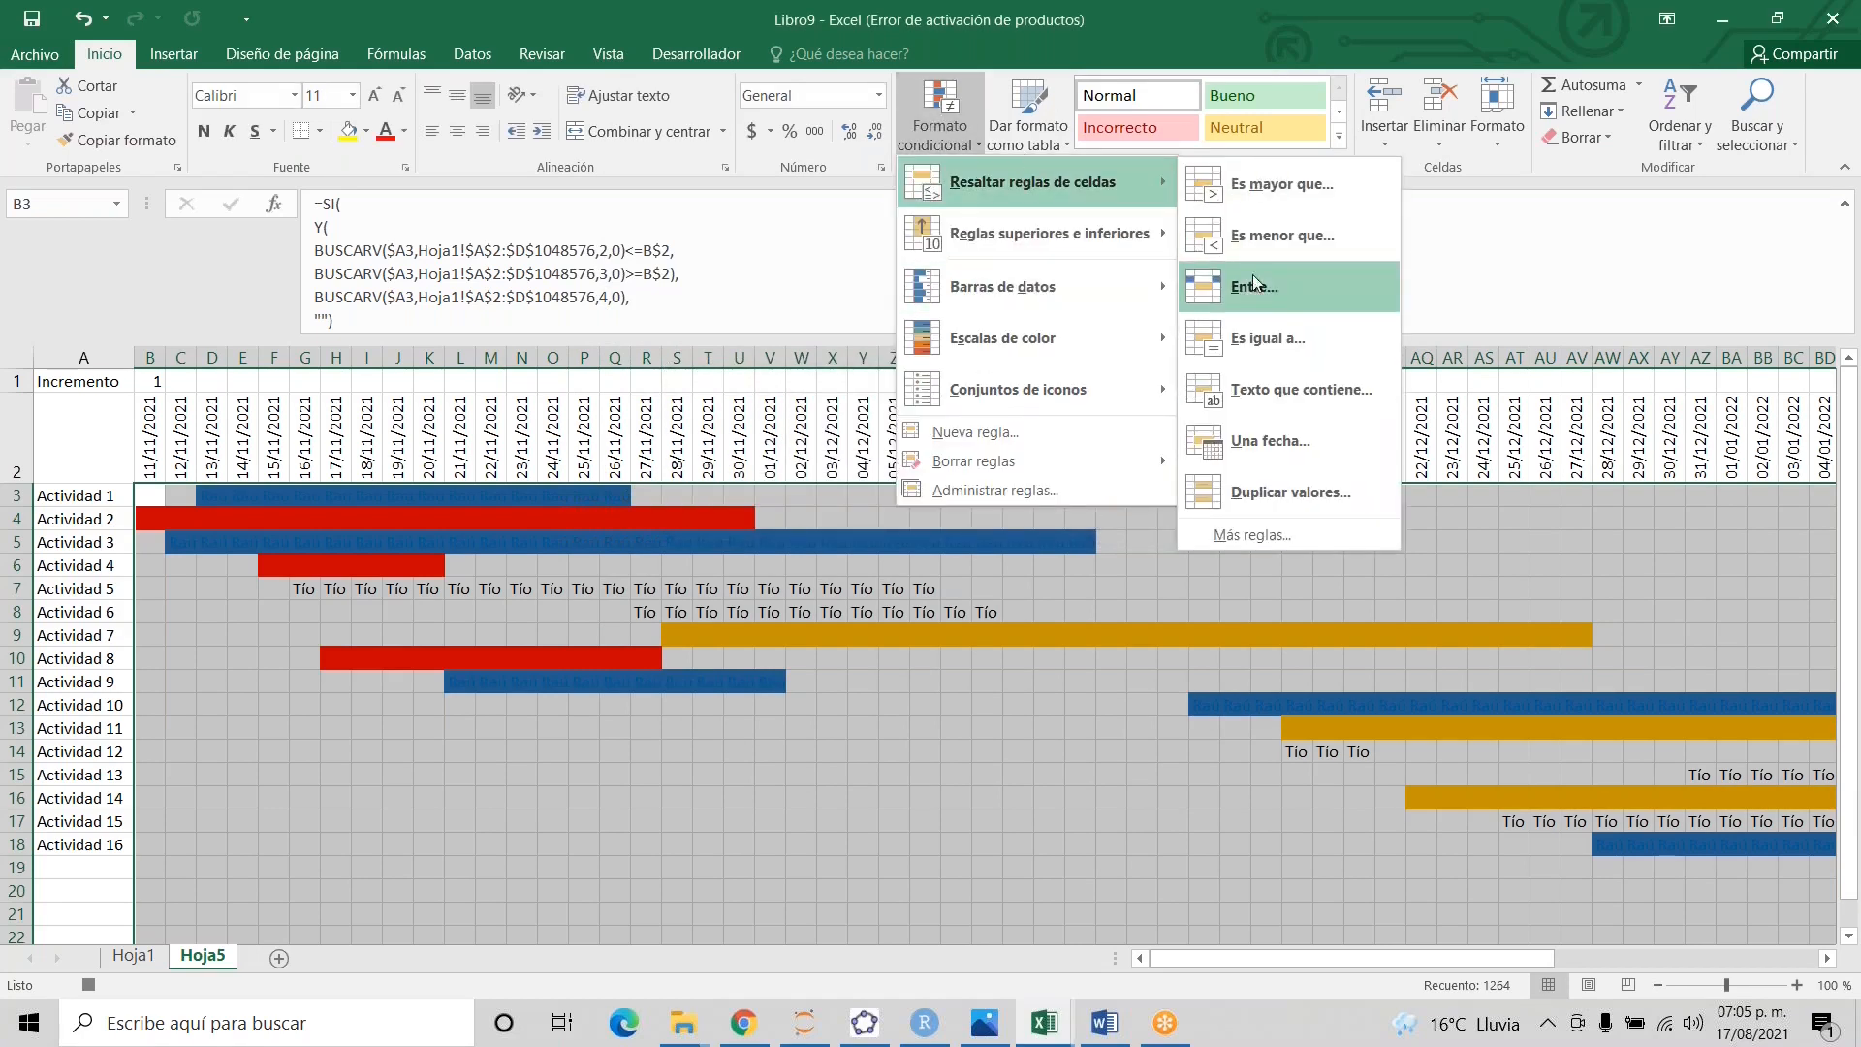
left_click(1265, 337)
type("T")
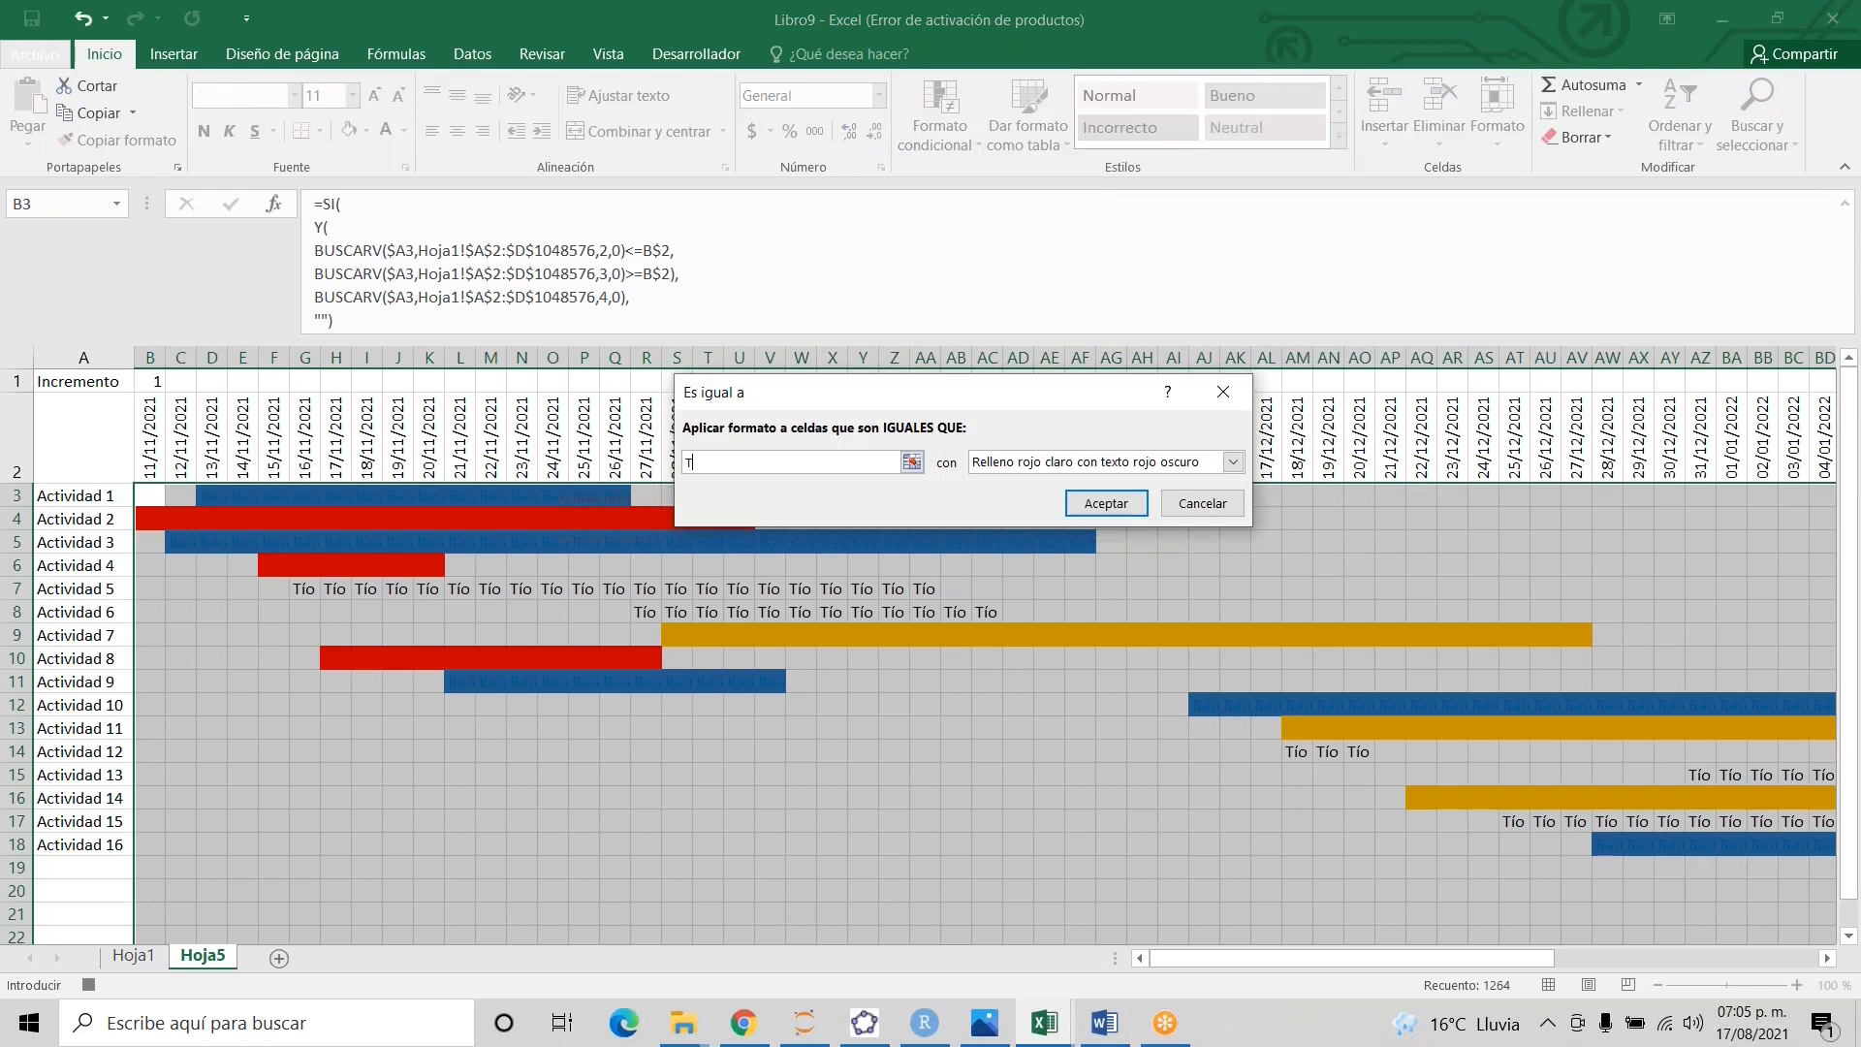
type("ío")
left_click(1232, 462)
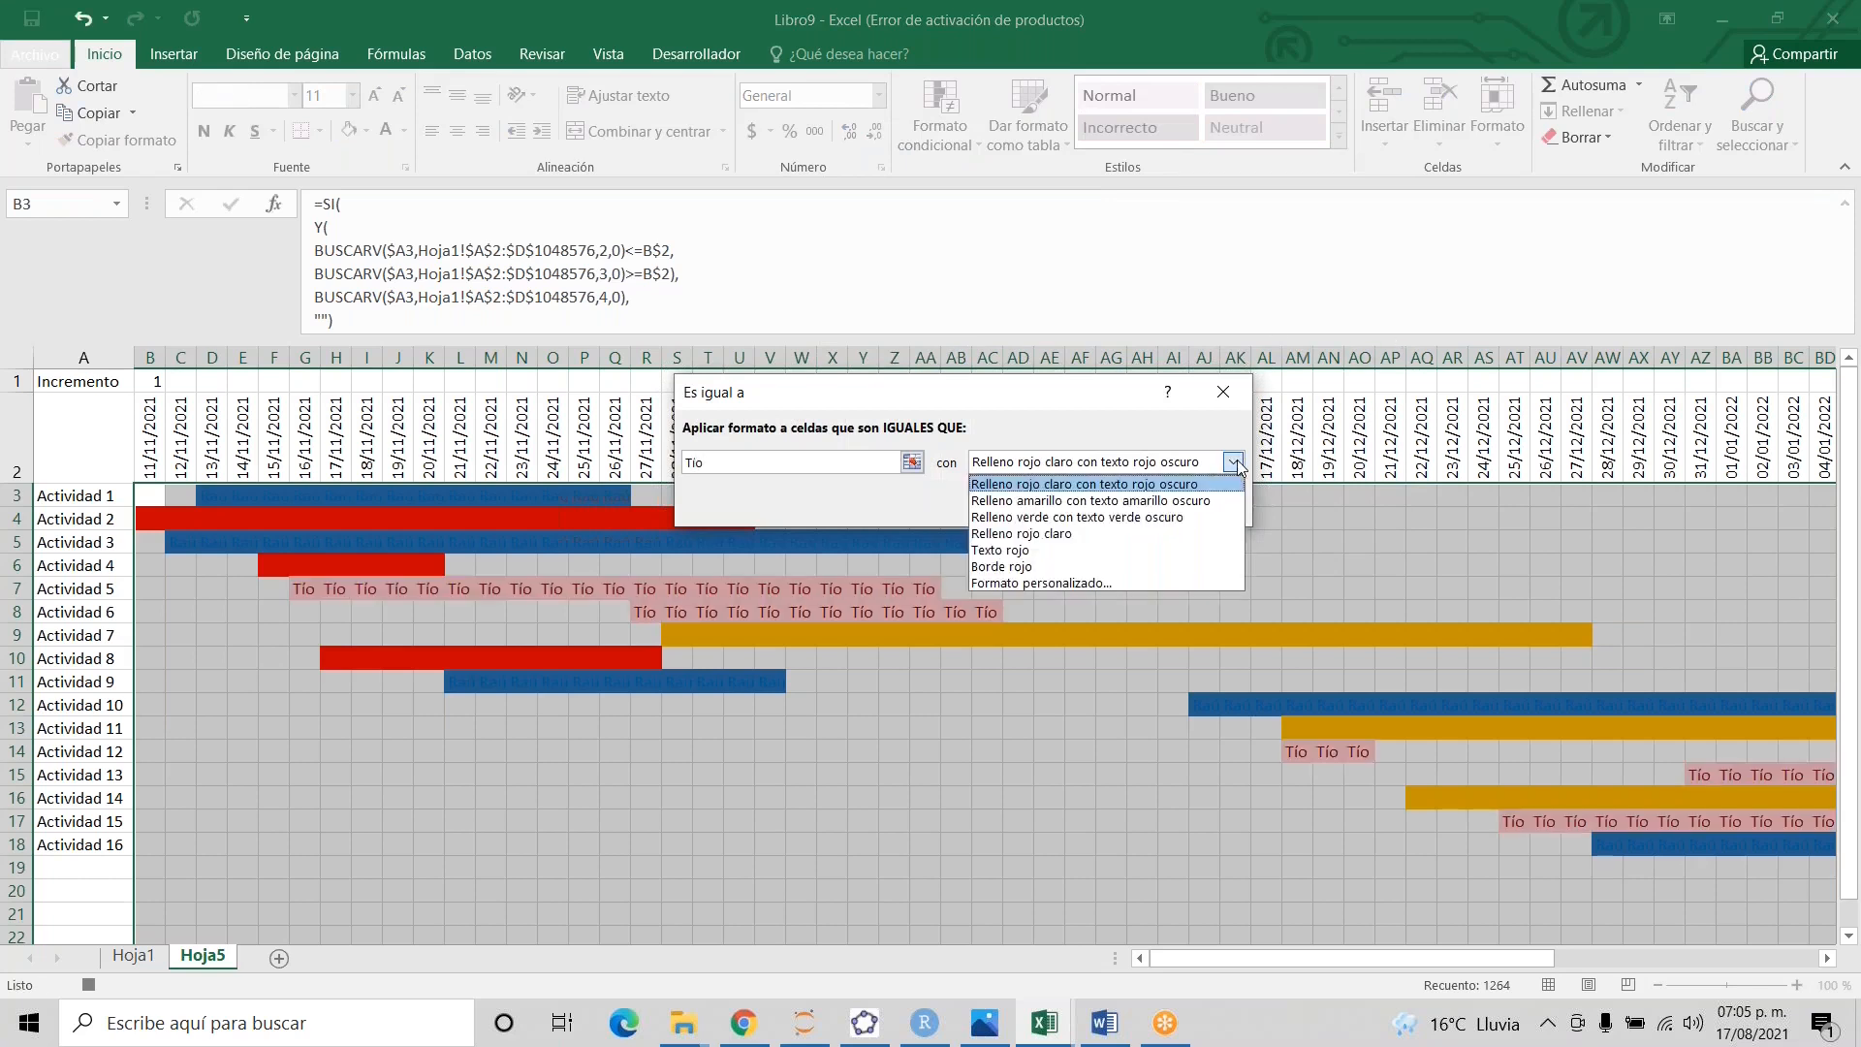
left_click(1085, 582)
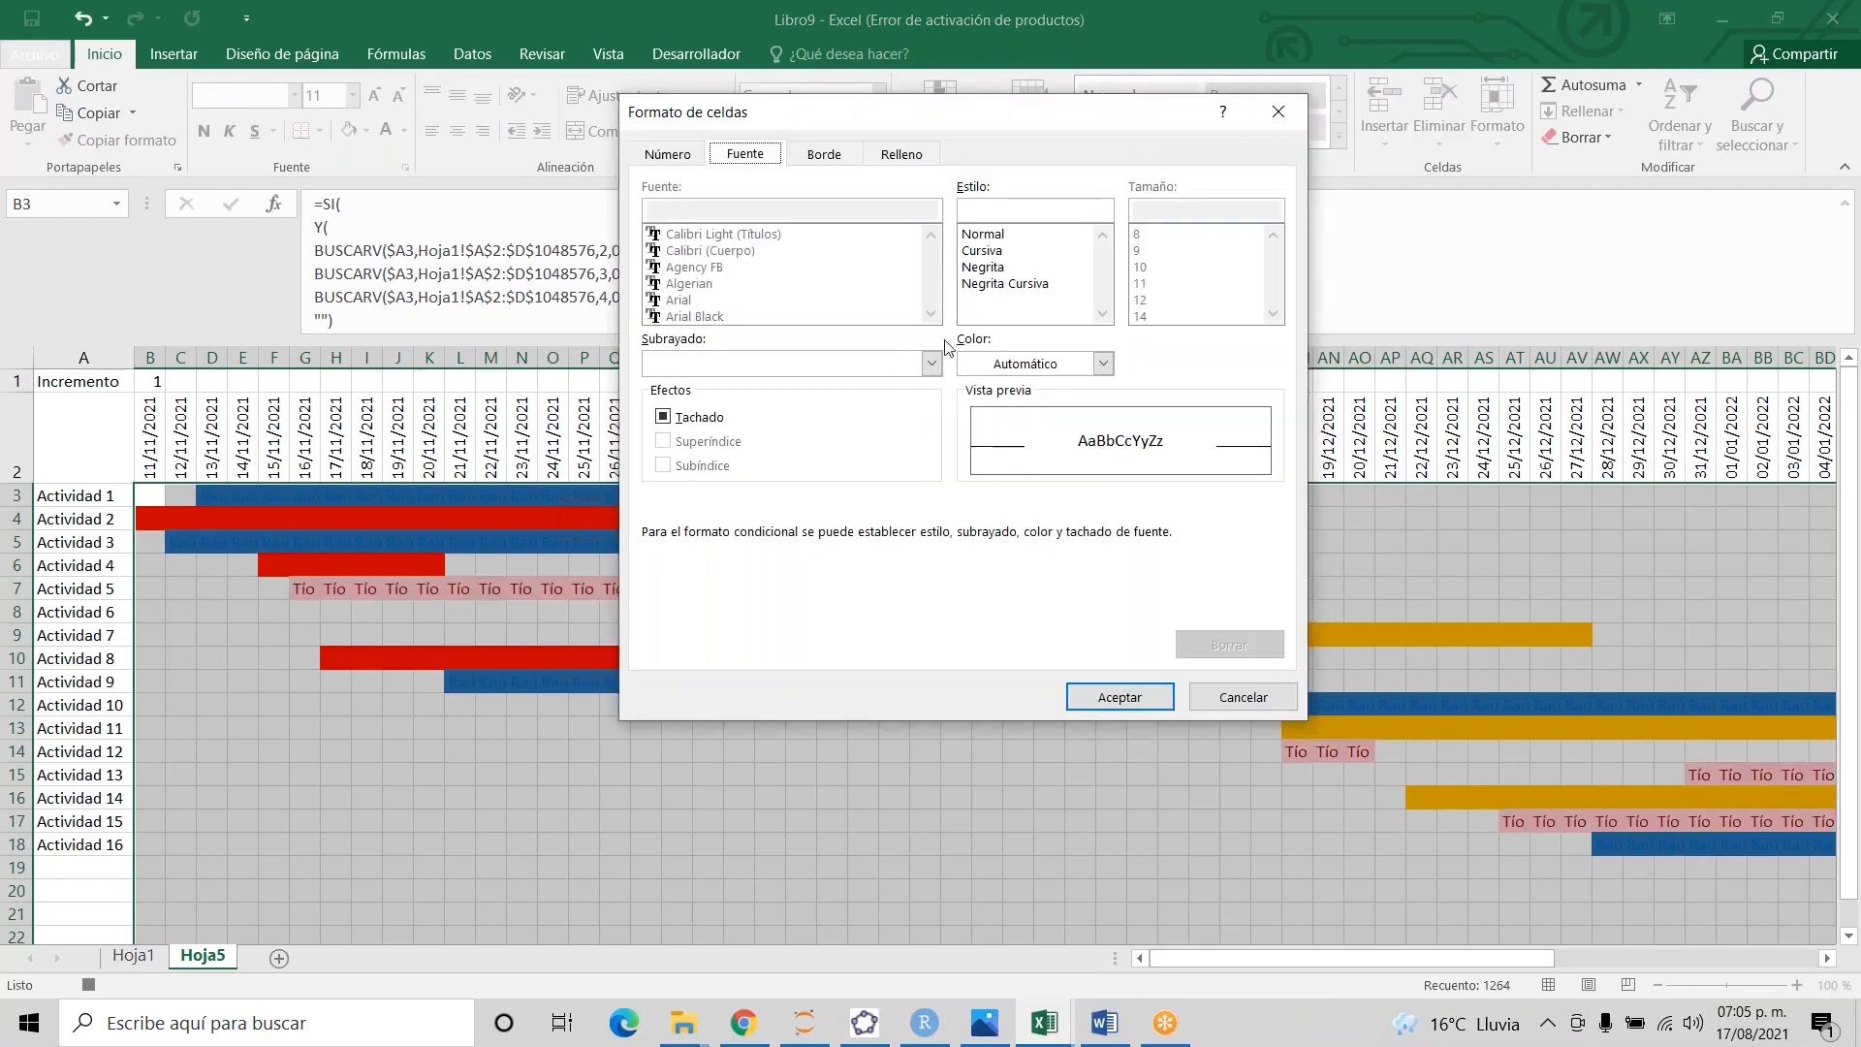
- Set a light green font color and the same light green fill for the Actividad 5 Encargado's rule and apply it
left_click(1103, 365)
left_click(1043, 572)
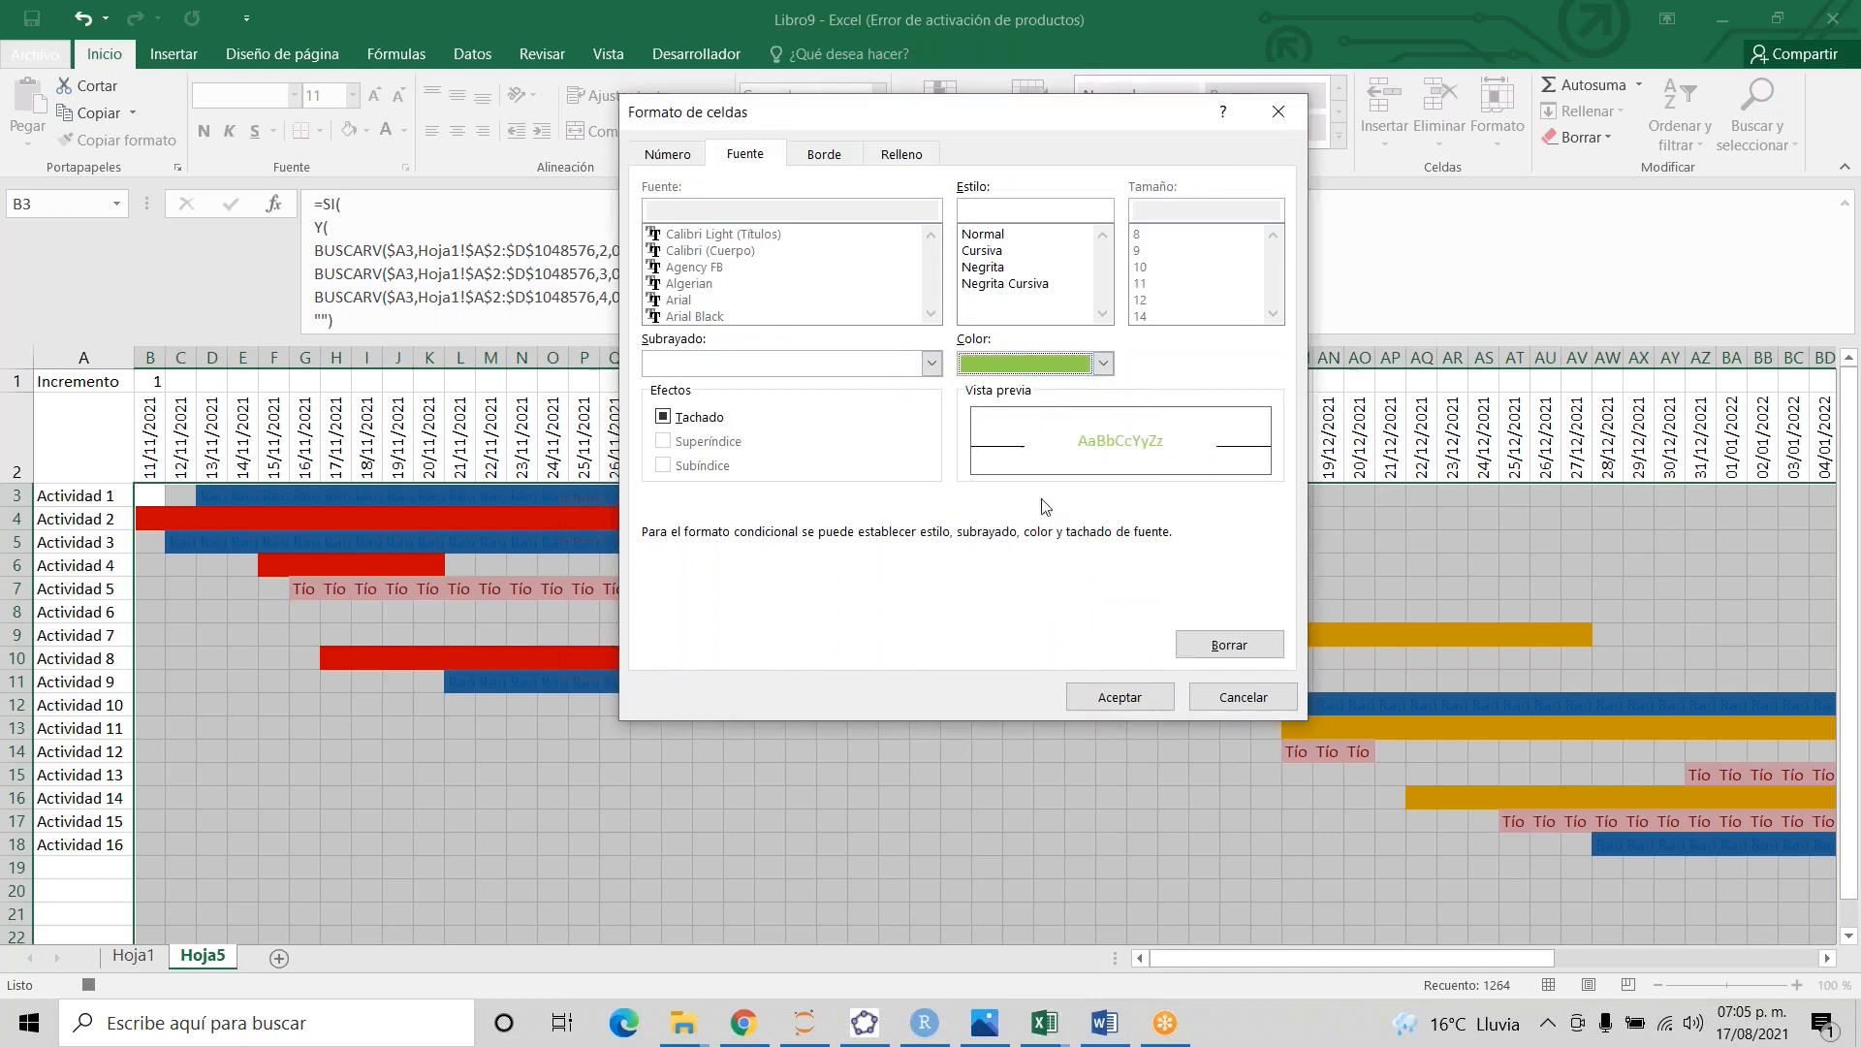
left_click(901, 156)
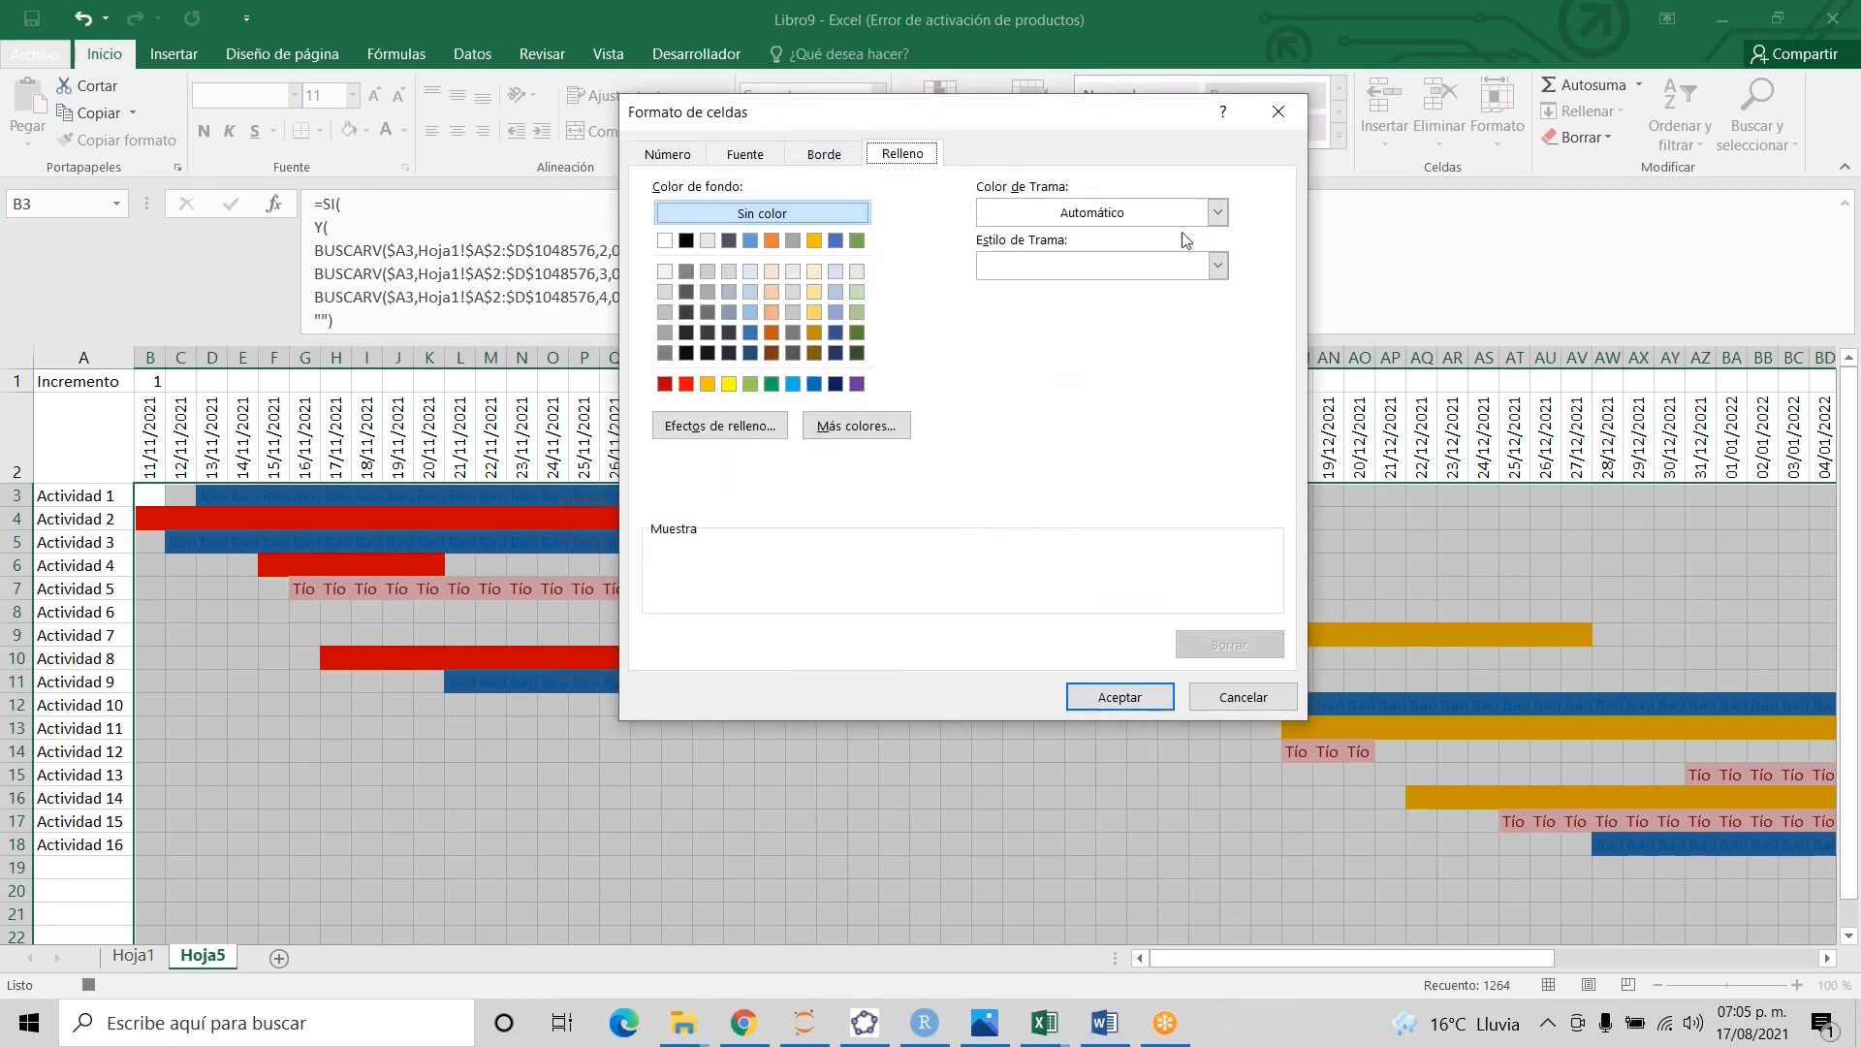
left_click(752, 382)
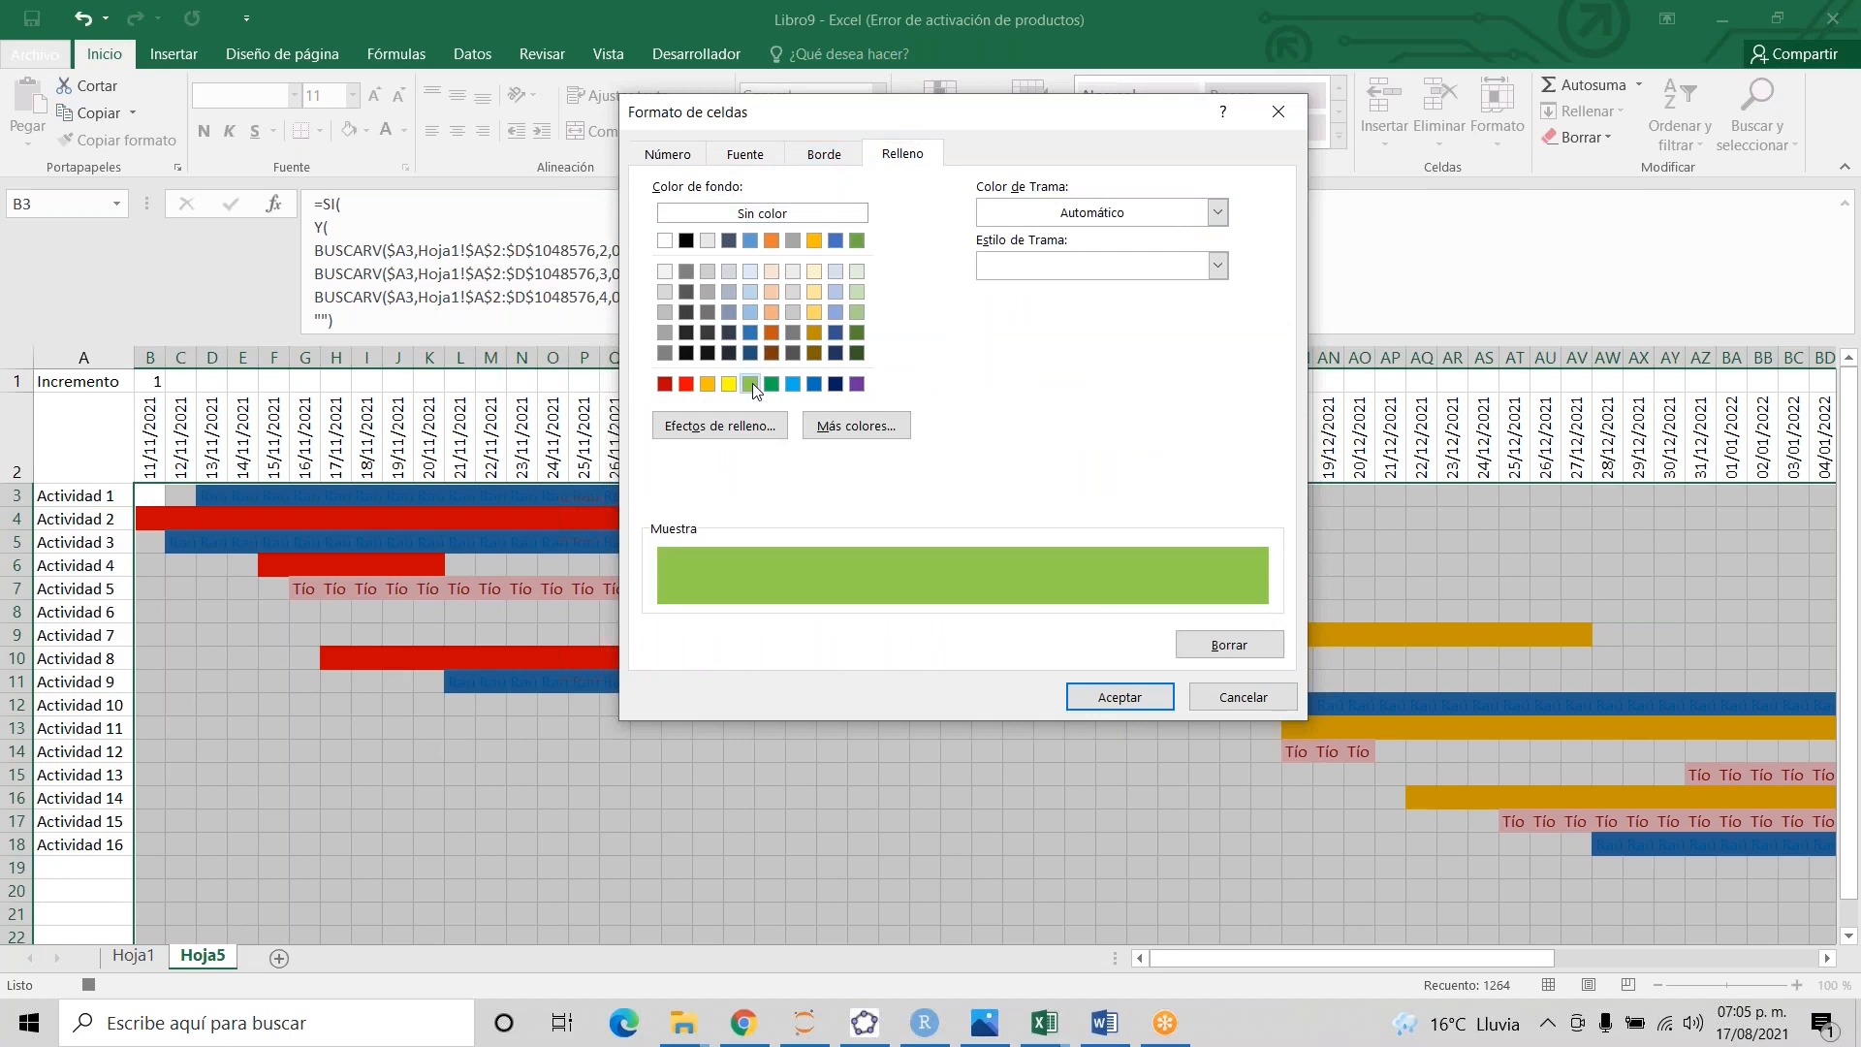
left_click(1121, 697)
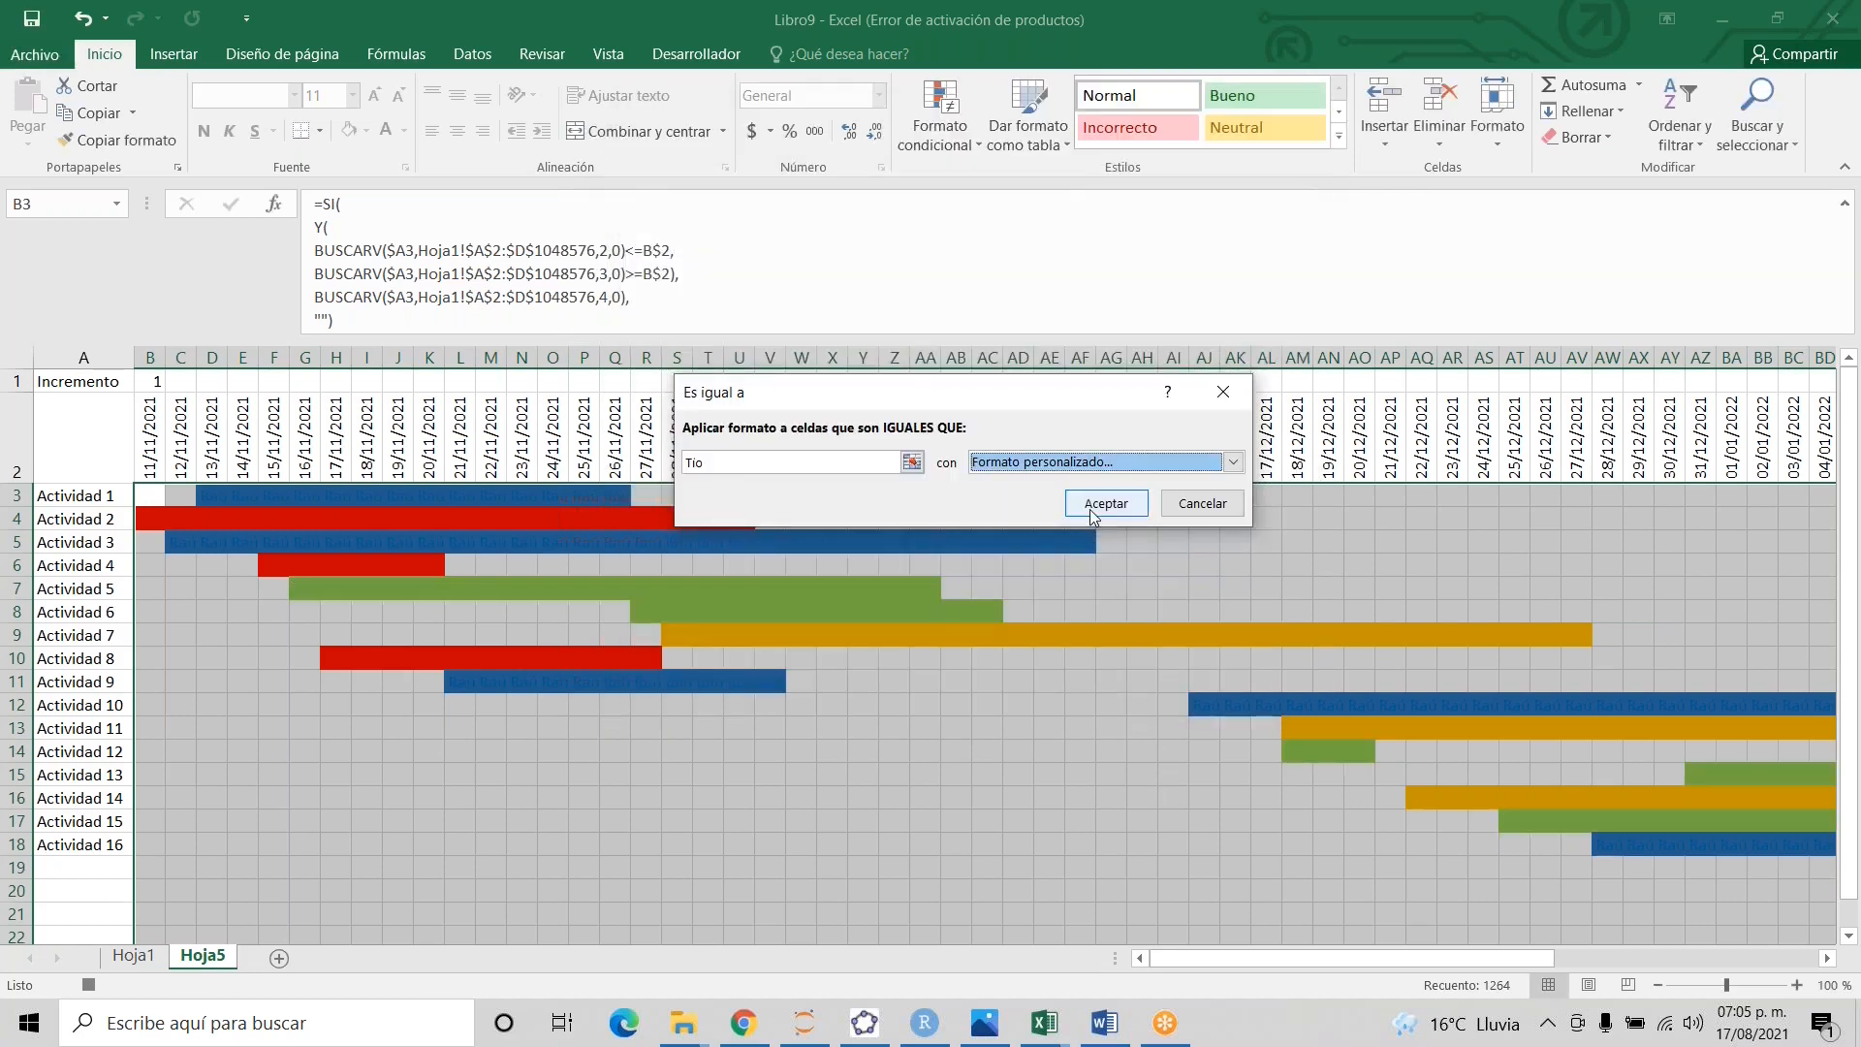
left_click(1092, 512)
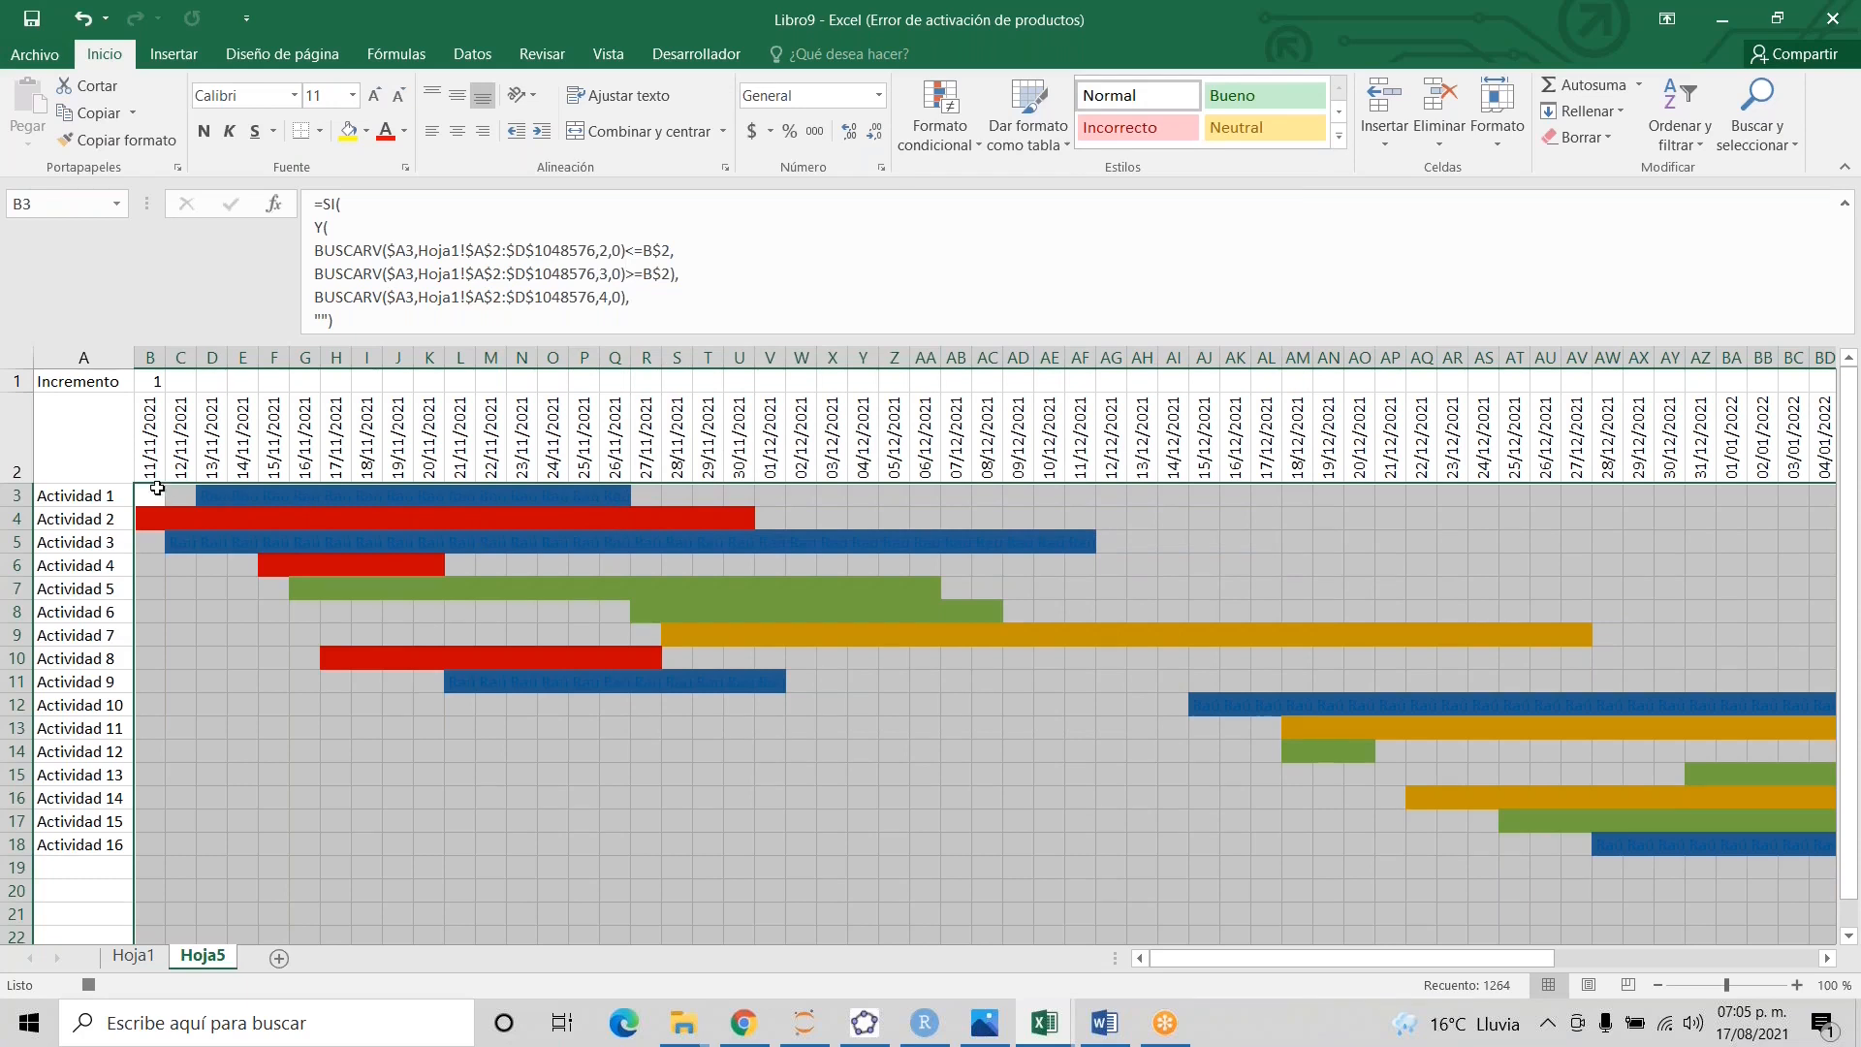
- Select cell A1 on Hoja5 and stop the macro recording
left_click(83, 384)
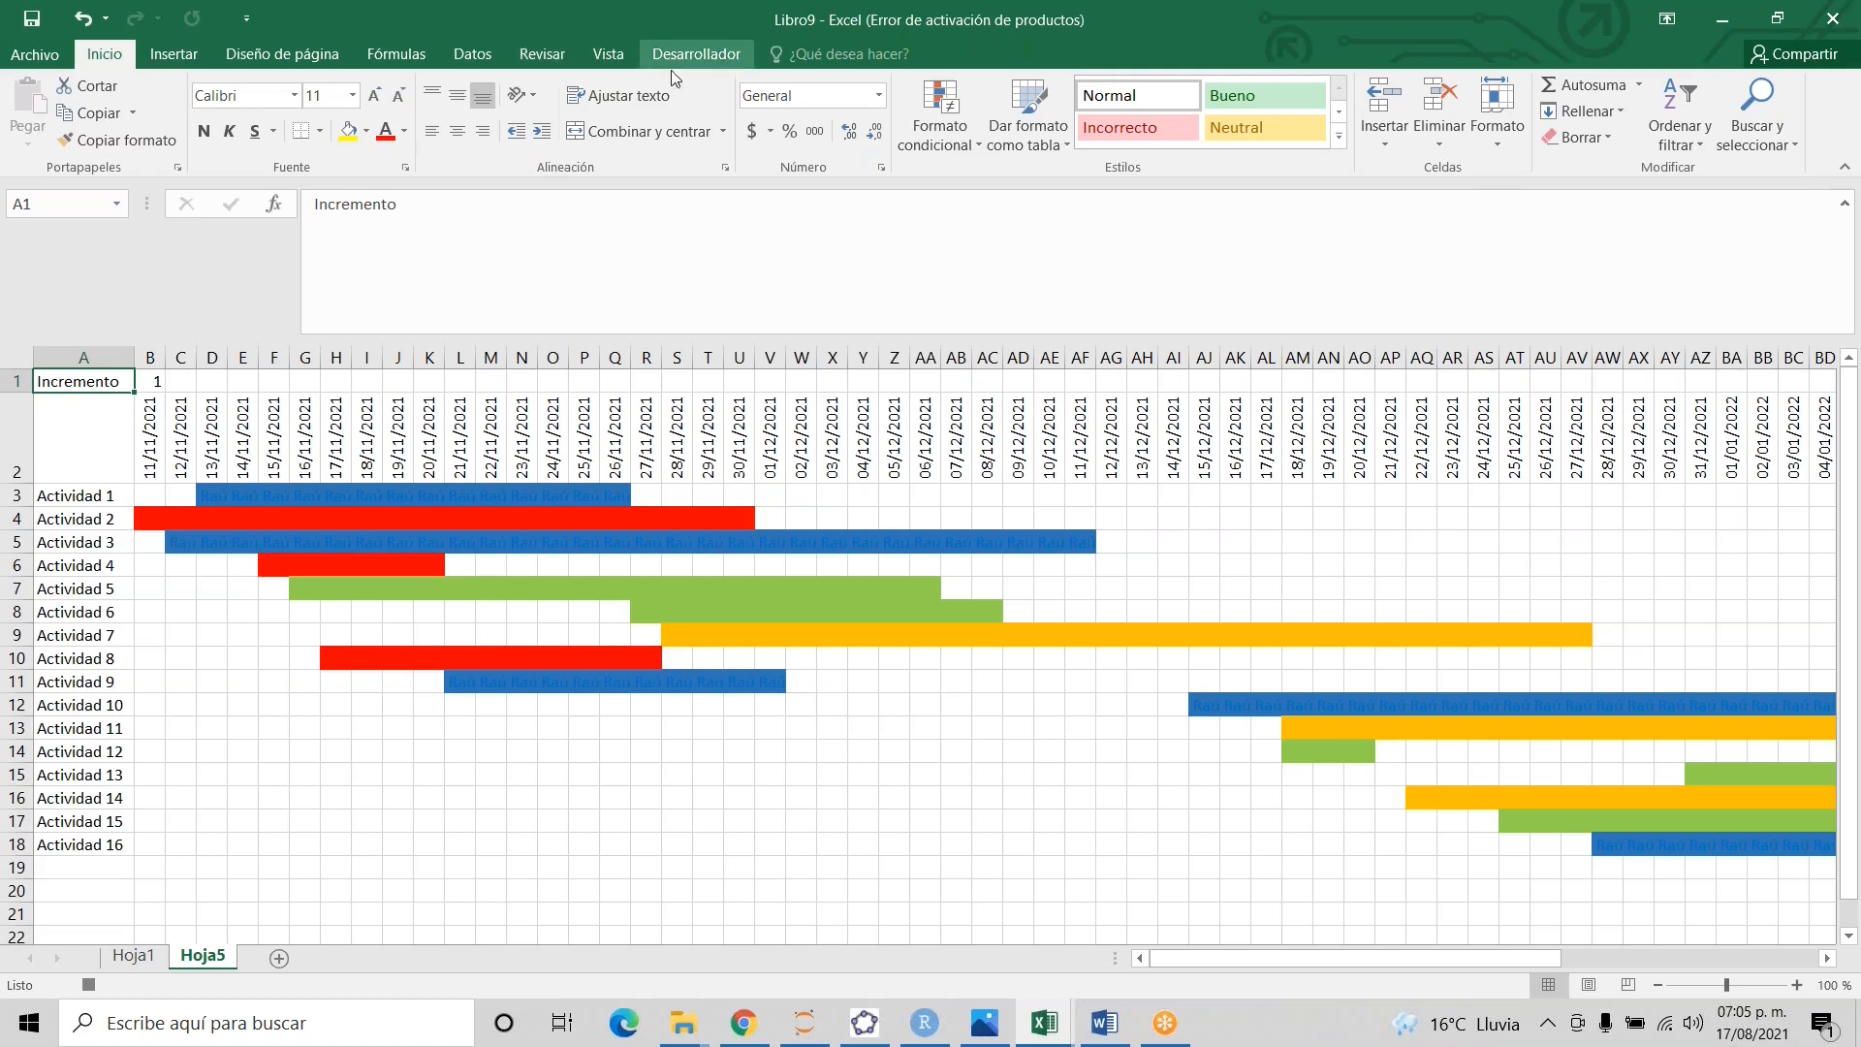
left_click(90, 985)
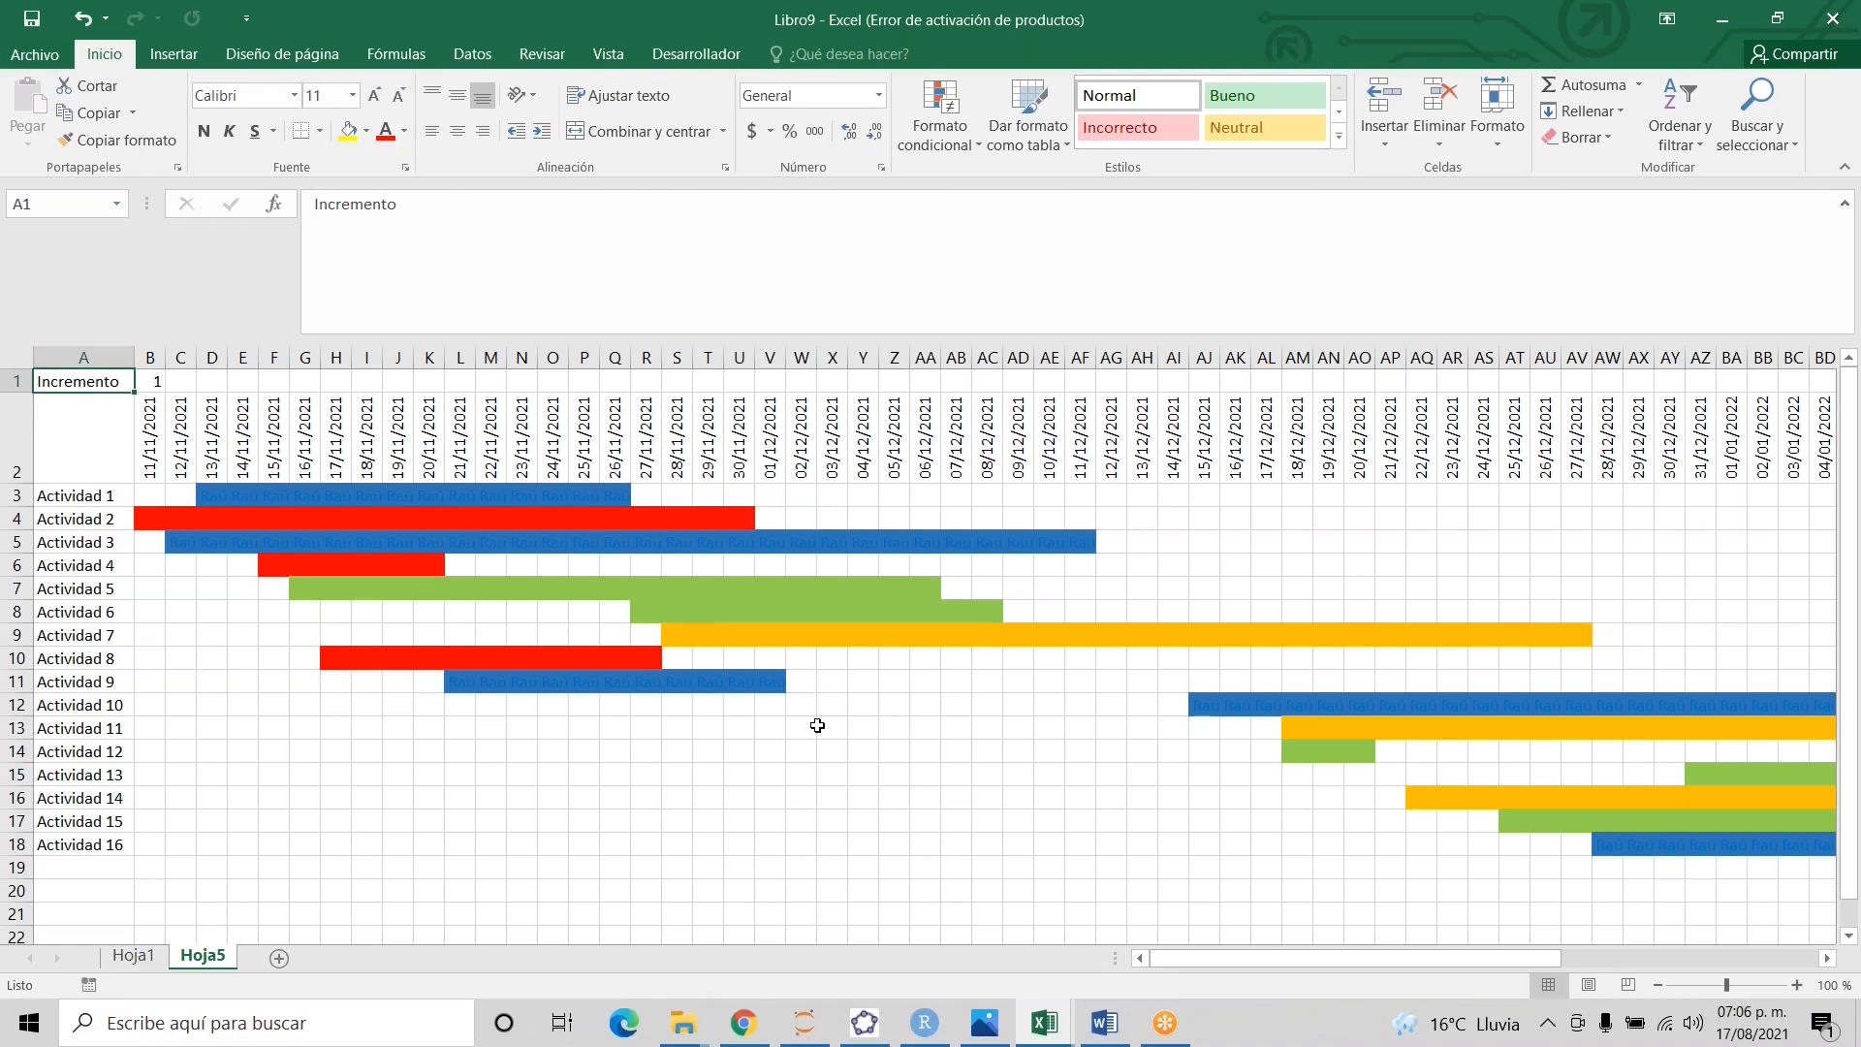
- Delete the sheet Hoja5 from the workbook and confirm its removal
right_click(203, 960)
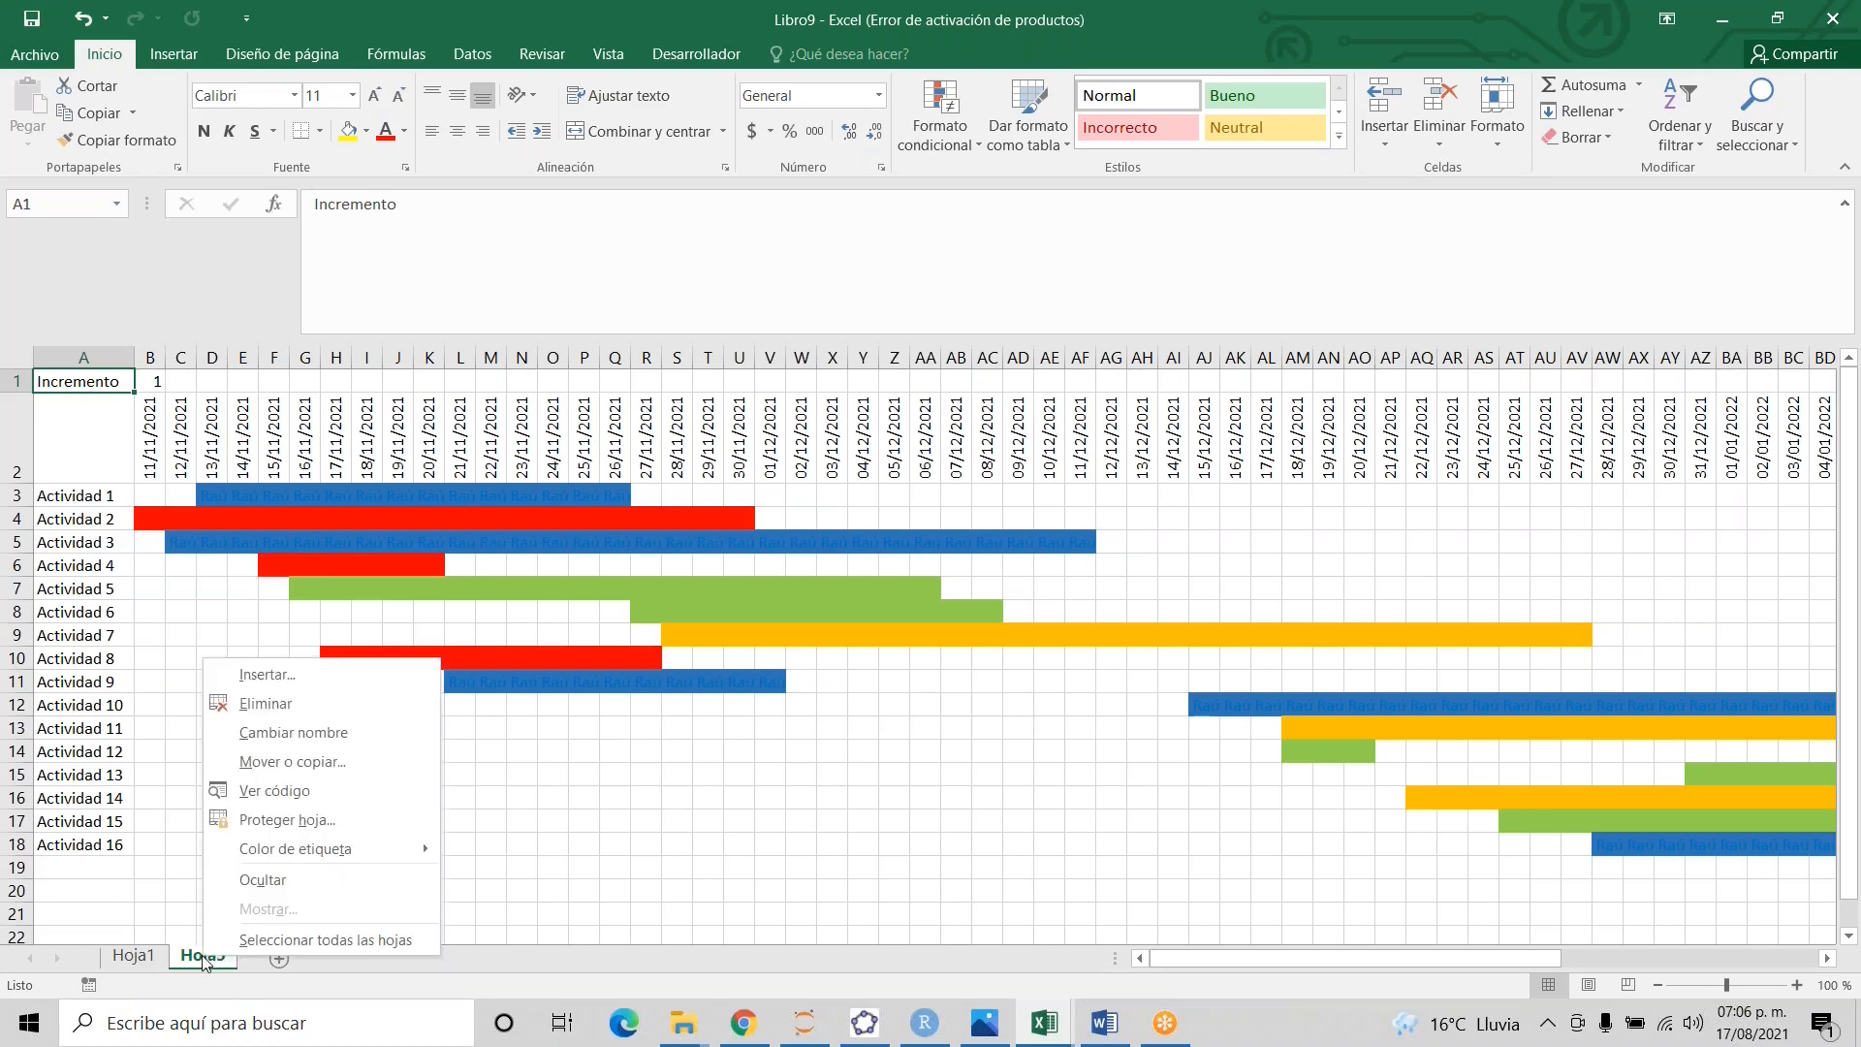
left_click(291, 696)
left_click(880, 579)
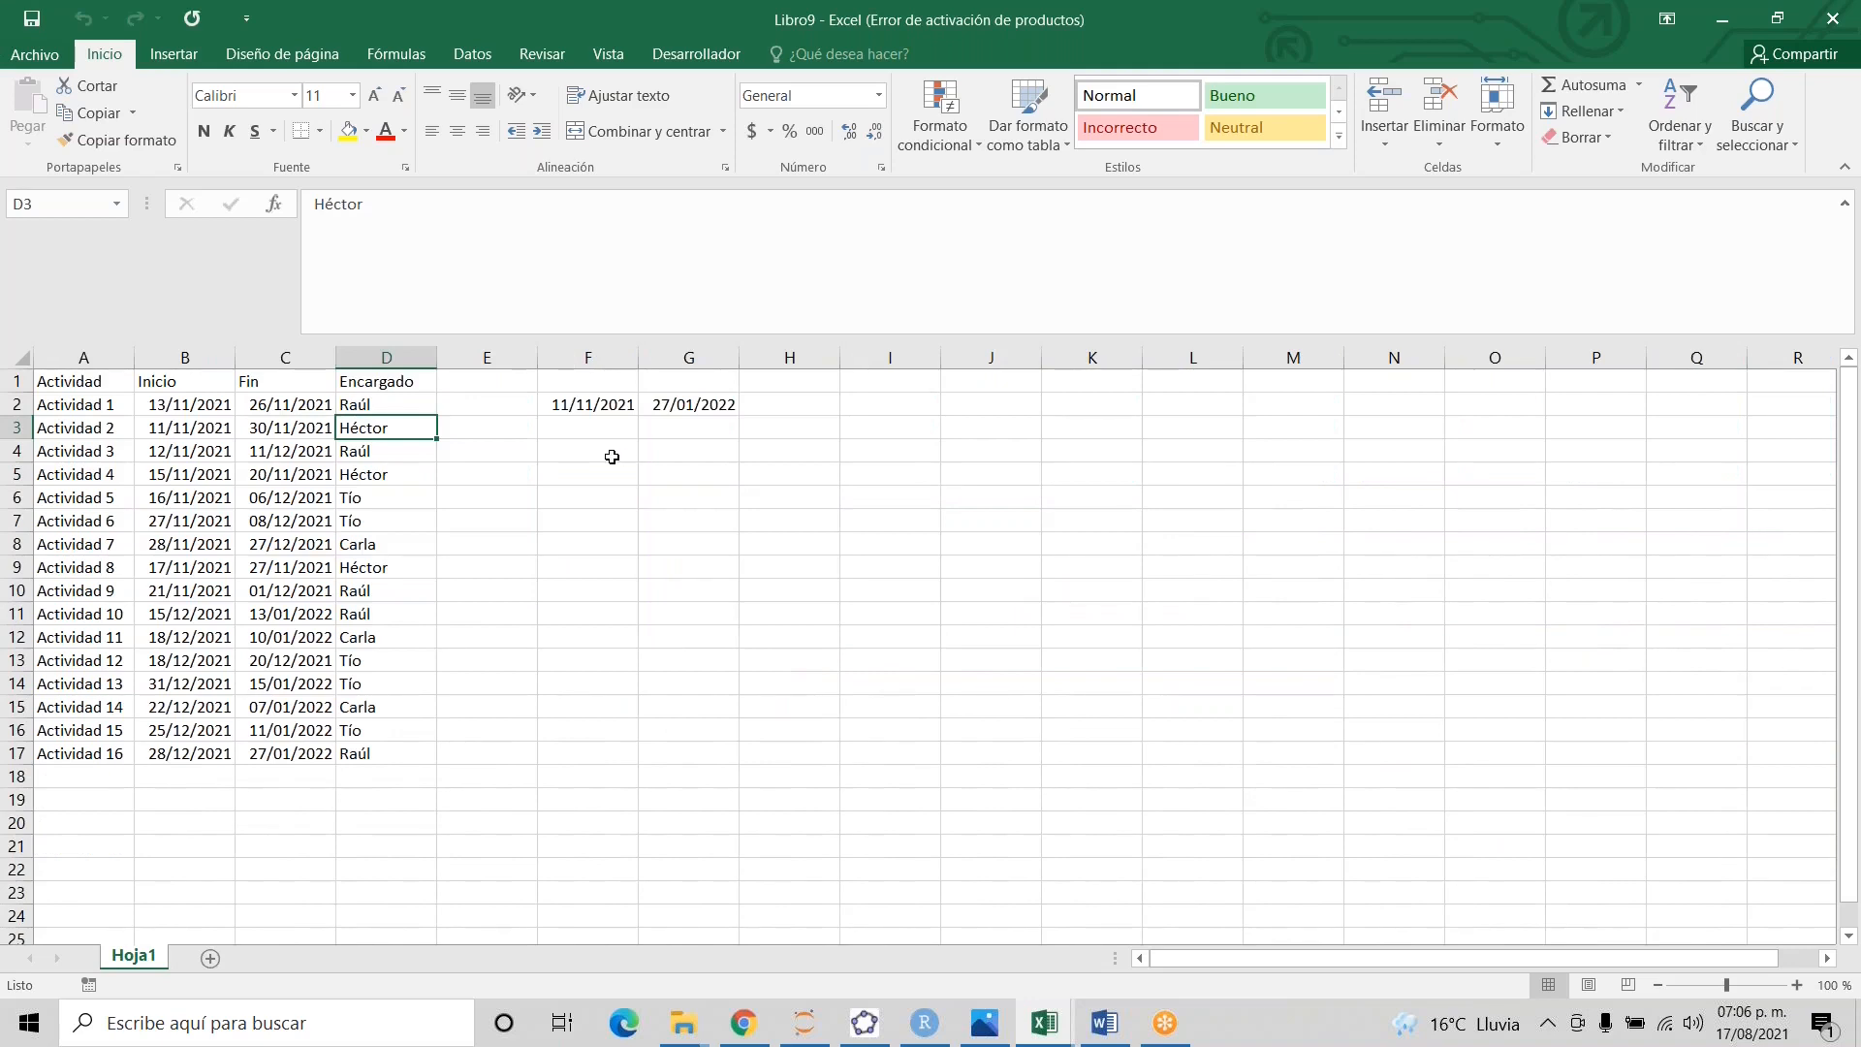
- Clear the two dates in F2:G2 on Hoja1 and return to cell A1
left_click(577, 405)
key("shift+Right")
key("Delete")
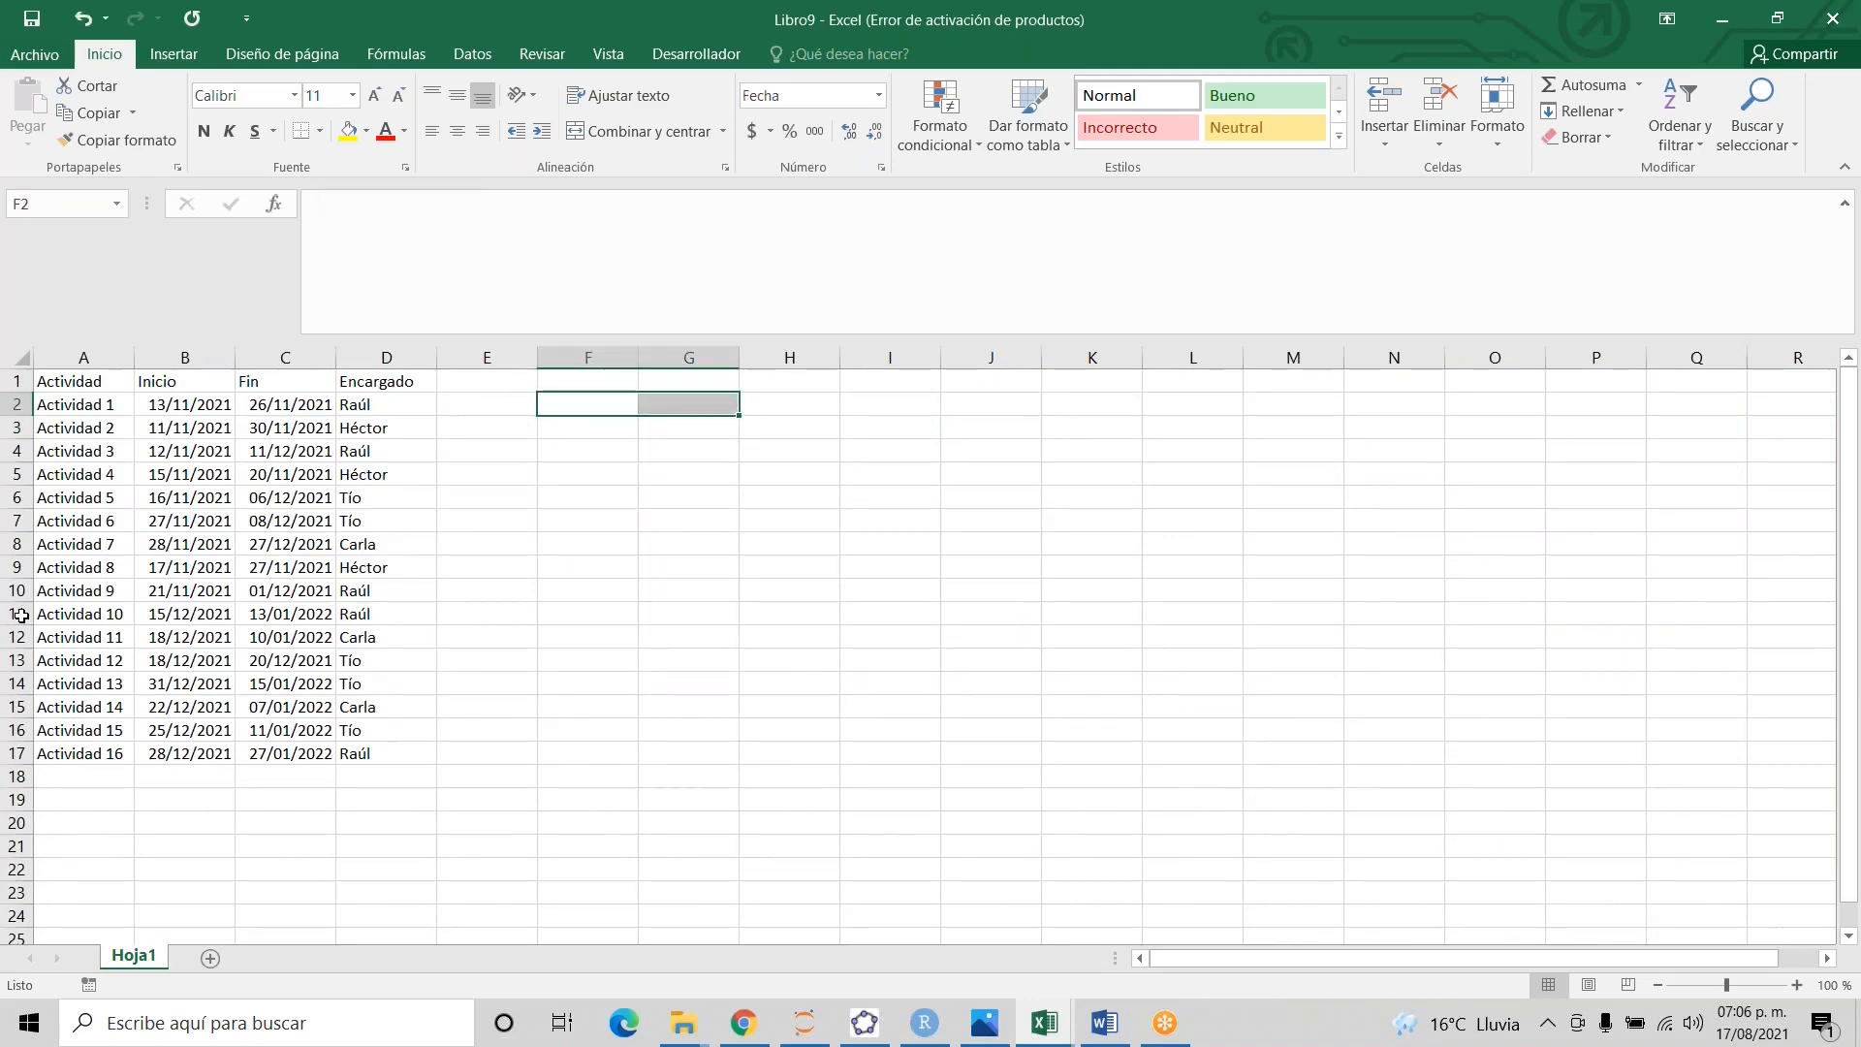
key("Up")
key("Left")
key("Left")
key("Left")
key("Left")
key("Left")
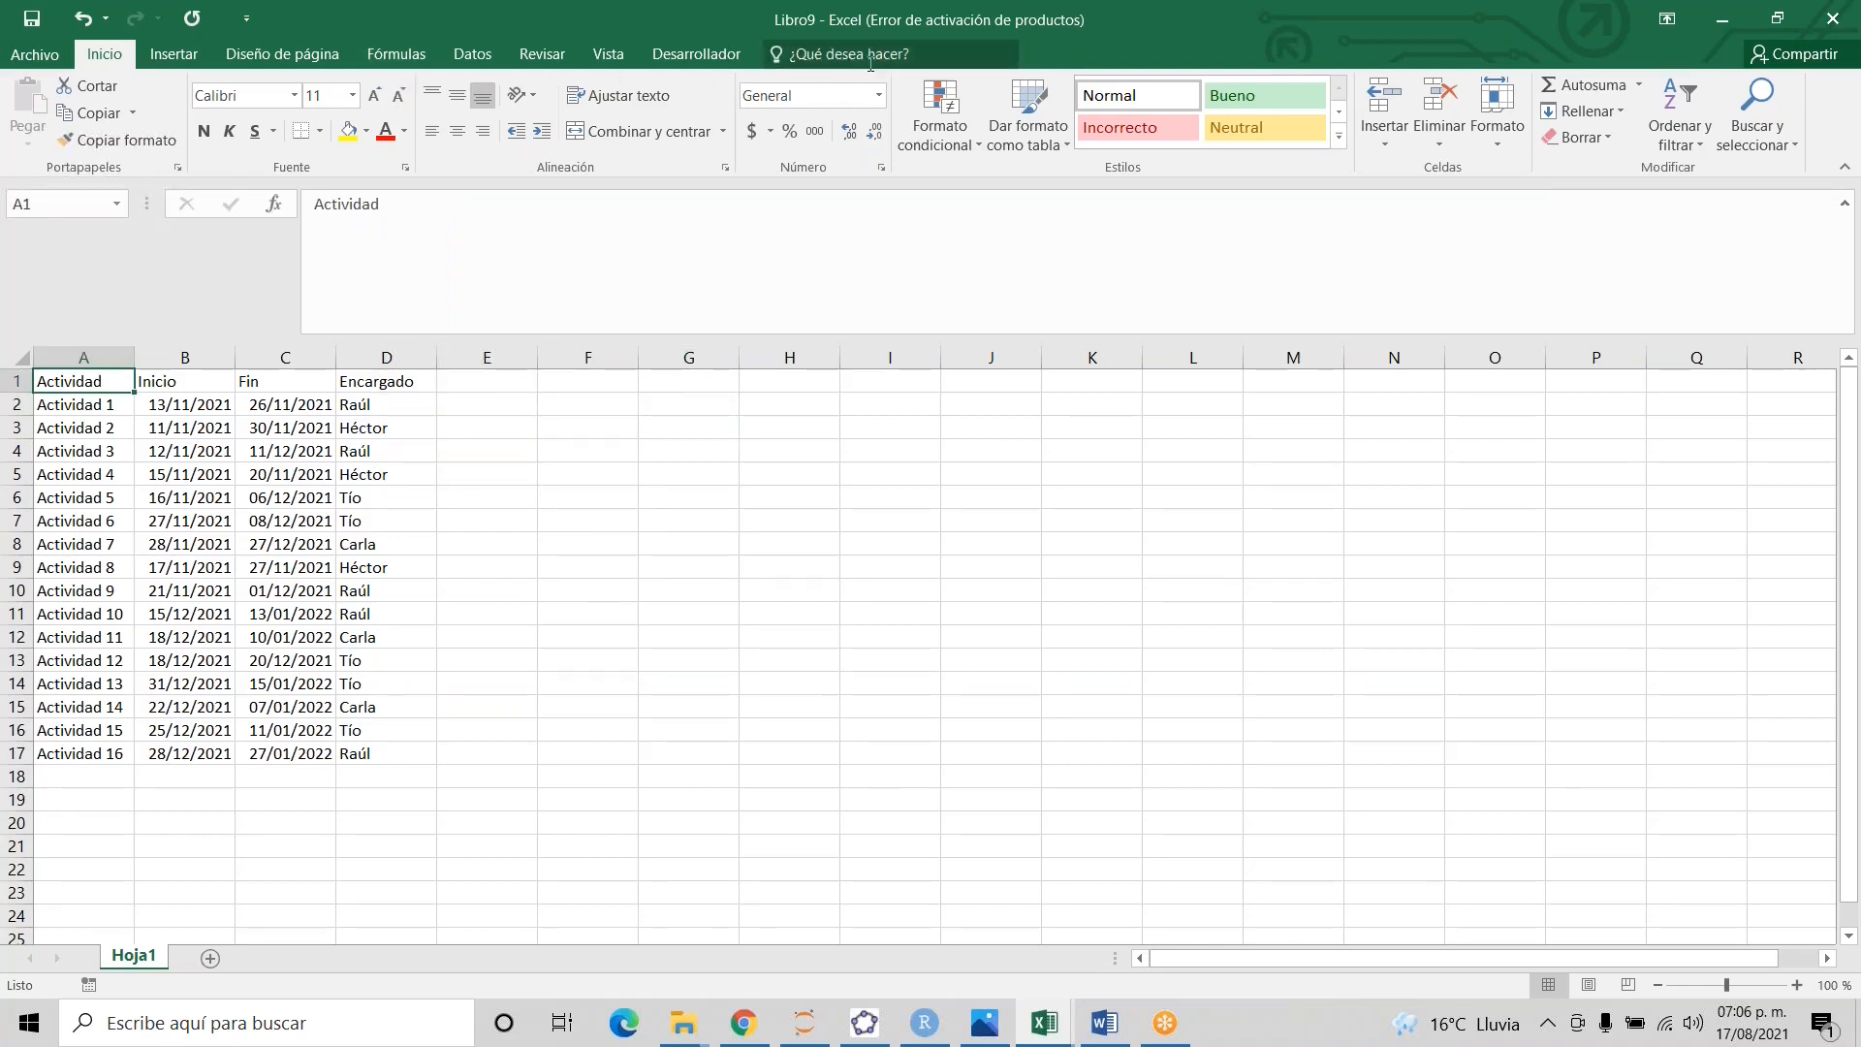
- Run the macro constructor and check the regenerated dates on Hoja1 before returning to the new schedule sheet
left_click(703, 65)
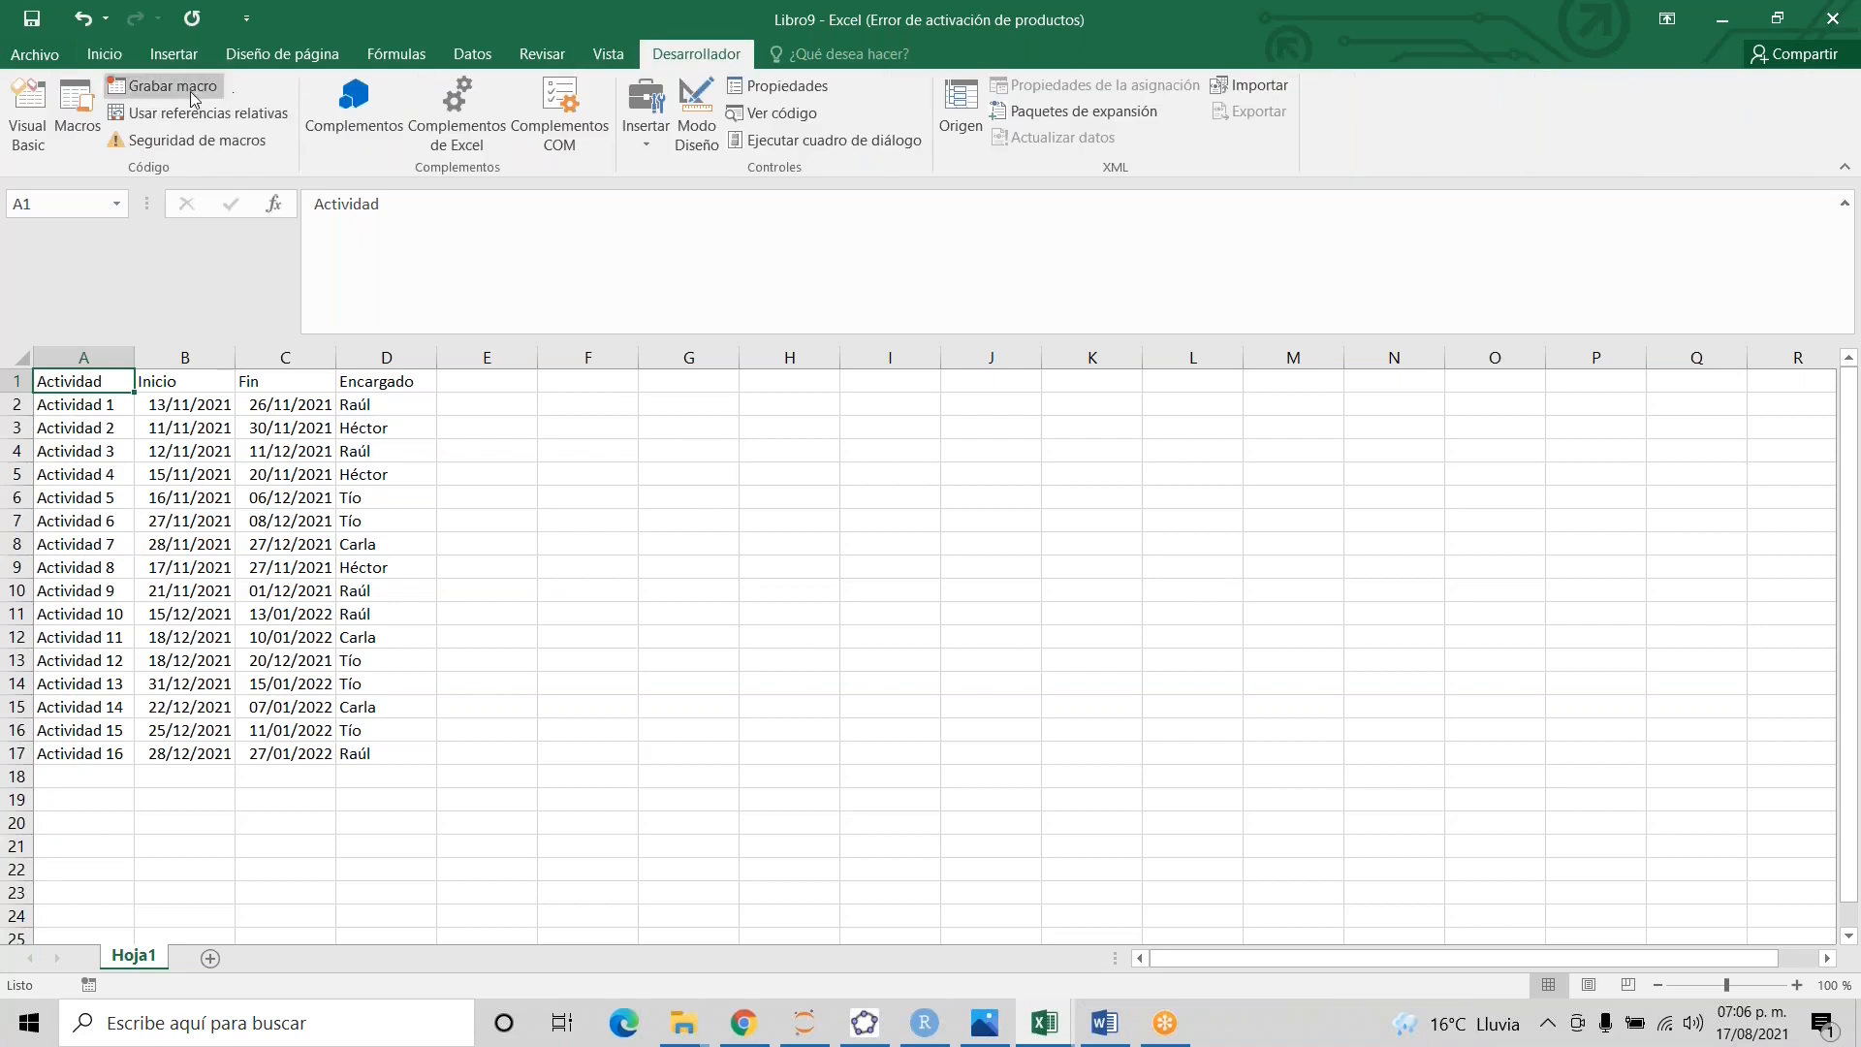
left_click(75, 115)
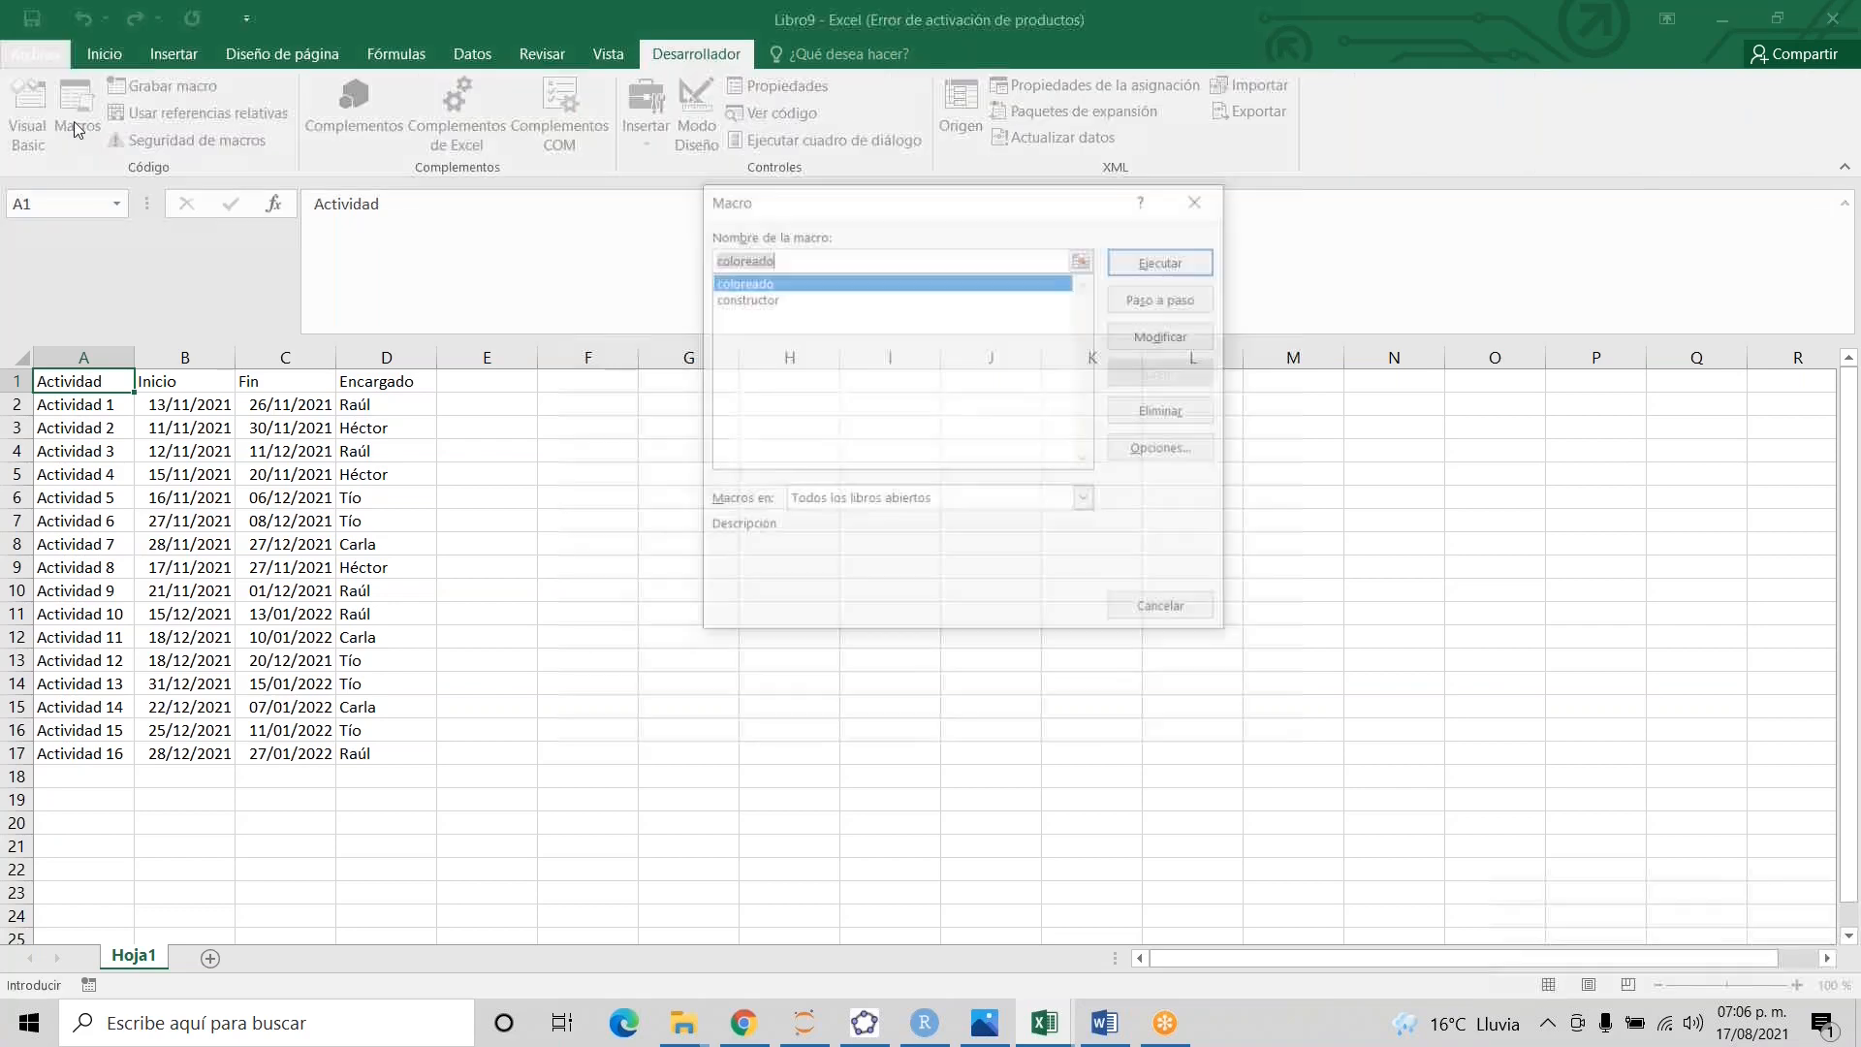
left_click(771, 300)
left_click(1166, 261)
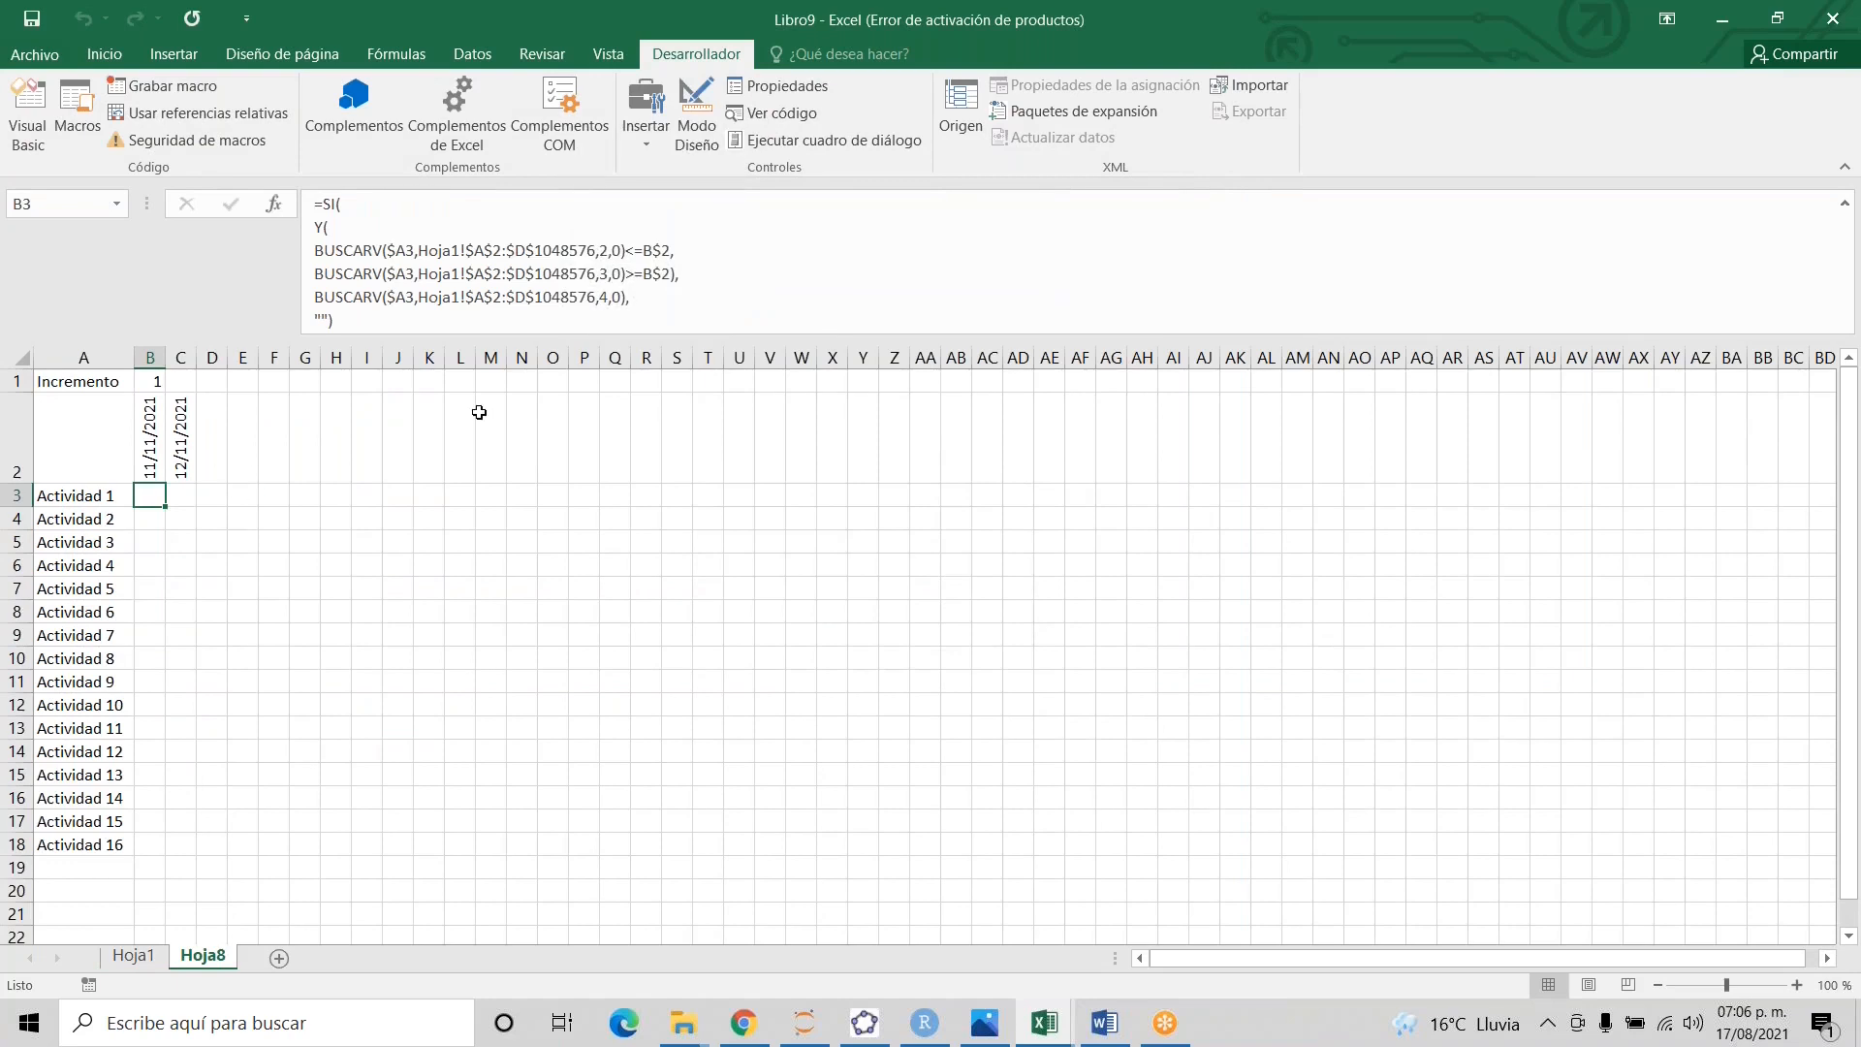
key("ctrl+Page_Up")
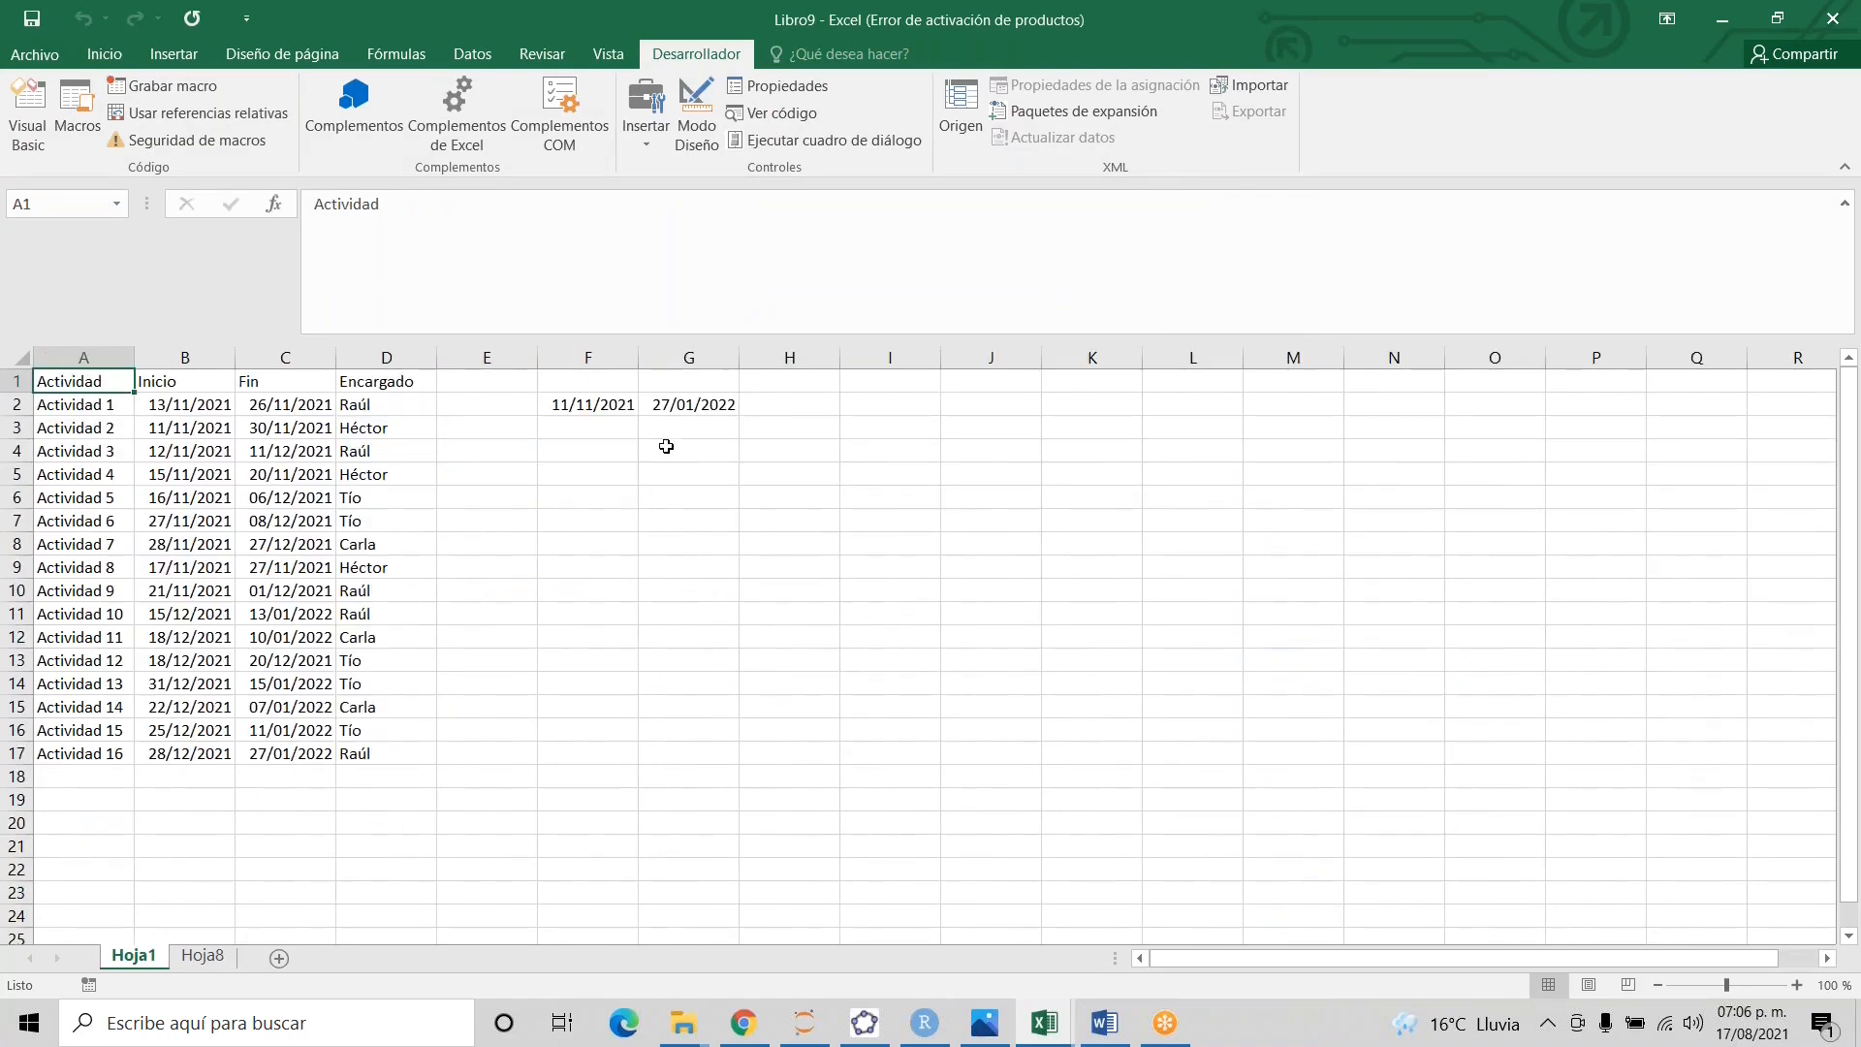
key("ctrl+Page_Down")
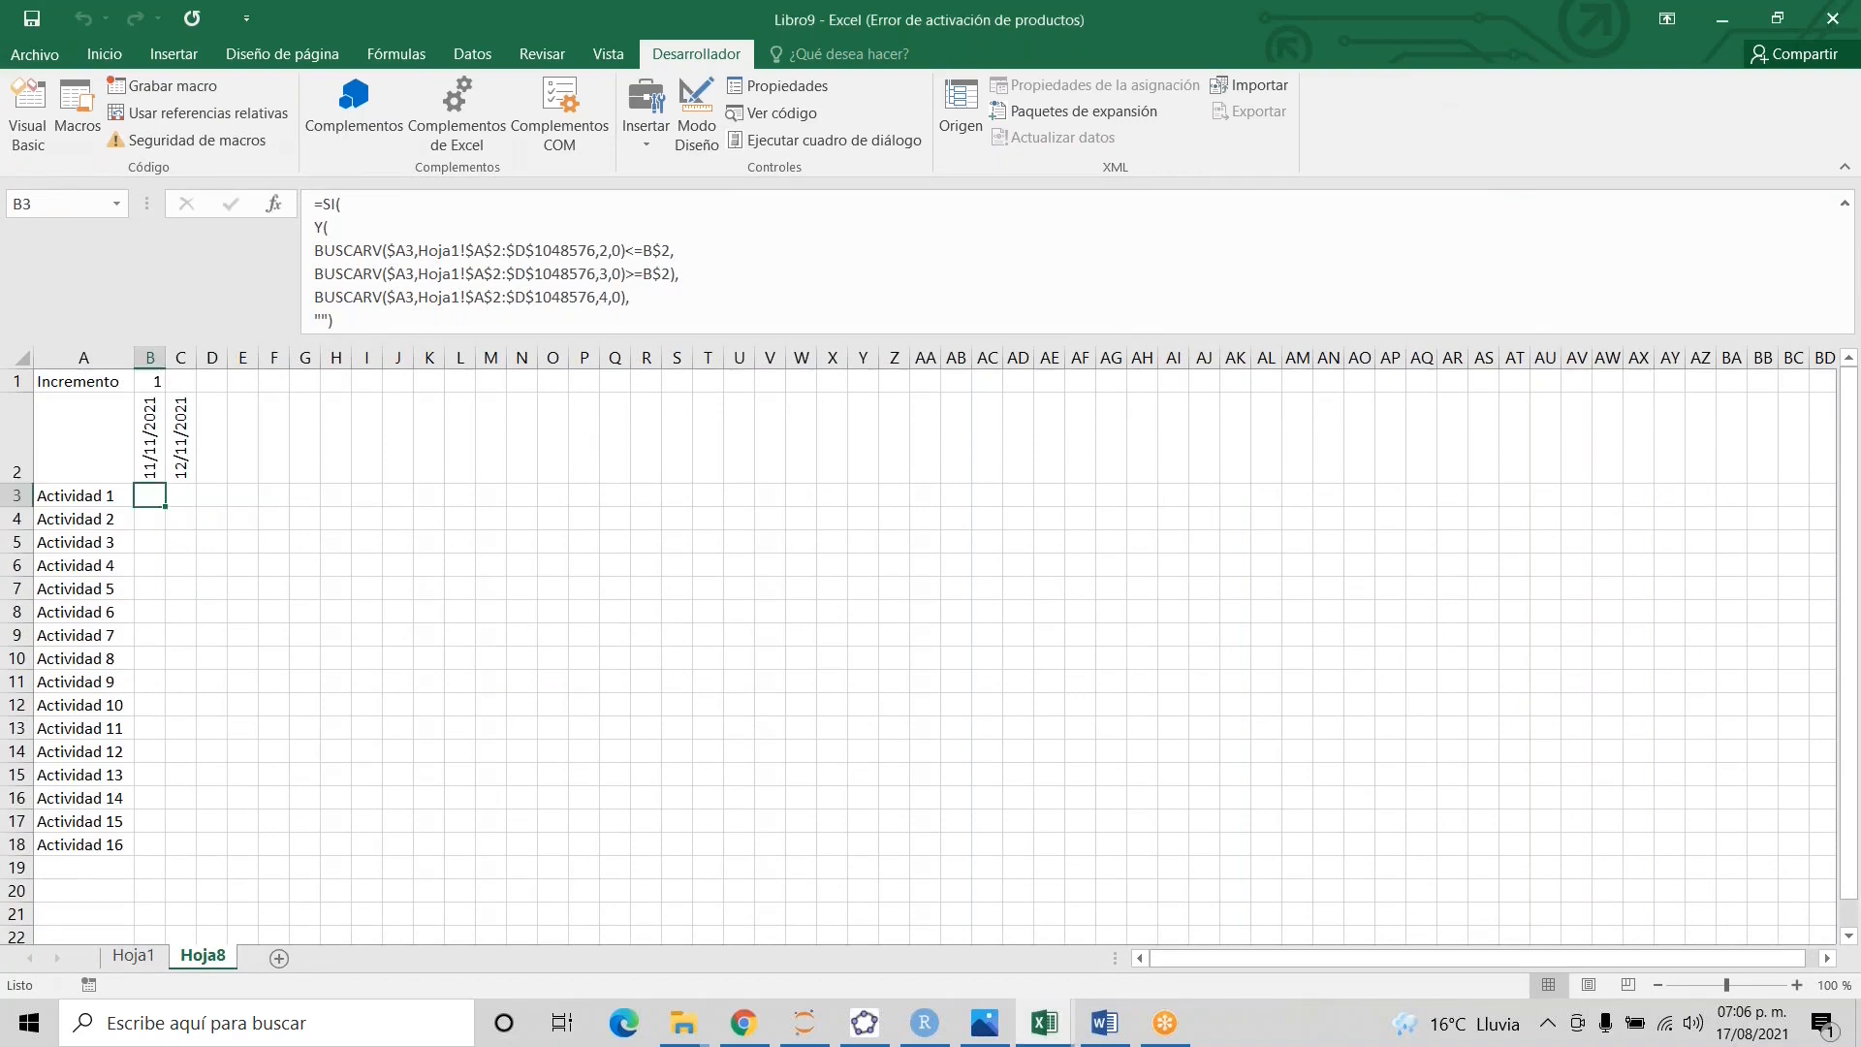
- Fill the date formula in C2 across row 2 of Hoja8 through column CB, up to 28/01/2022
left_click(192, 478)
left_click_drag(196, 485, 1749, 479)
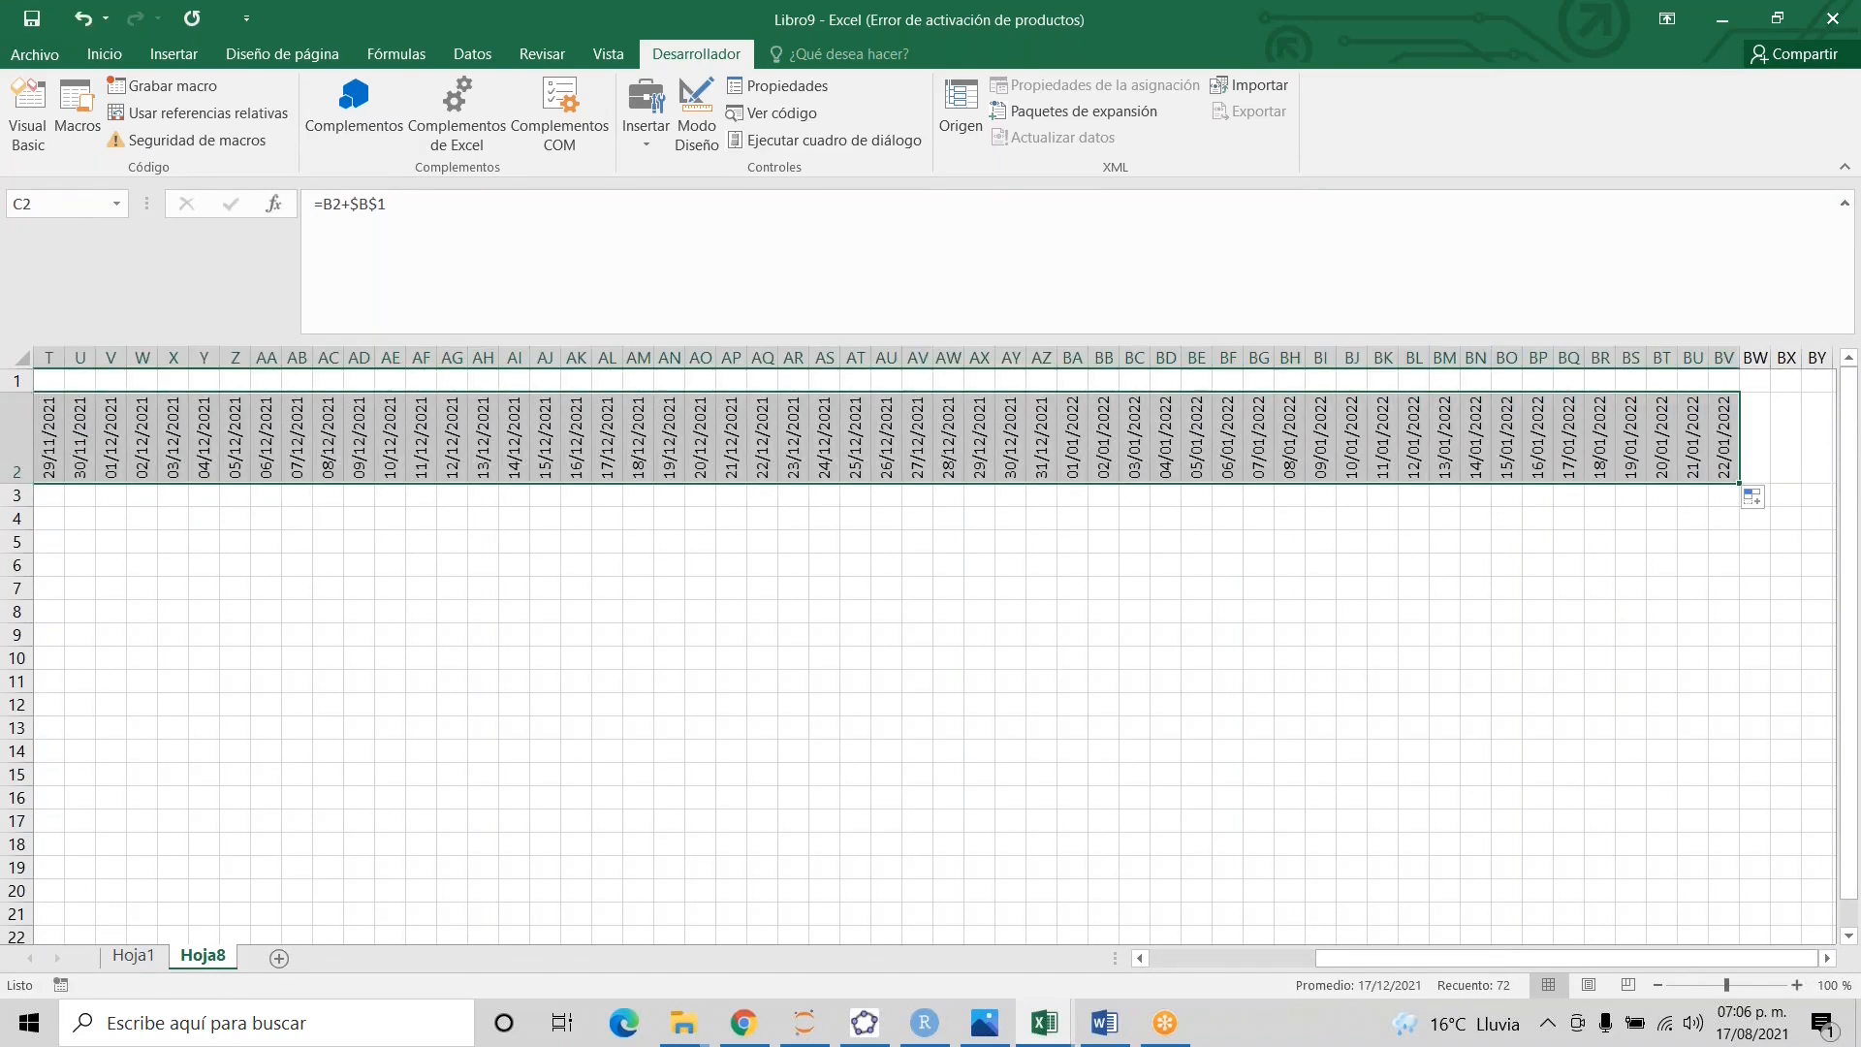
left_click_drag(1742, 482, 1587, 481)
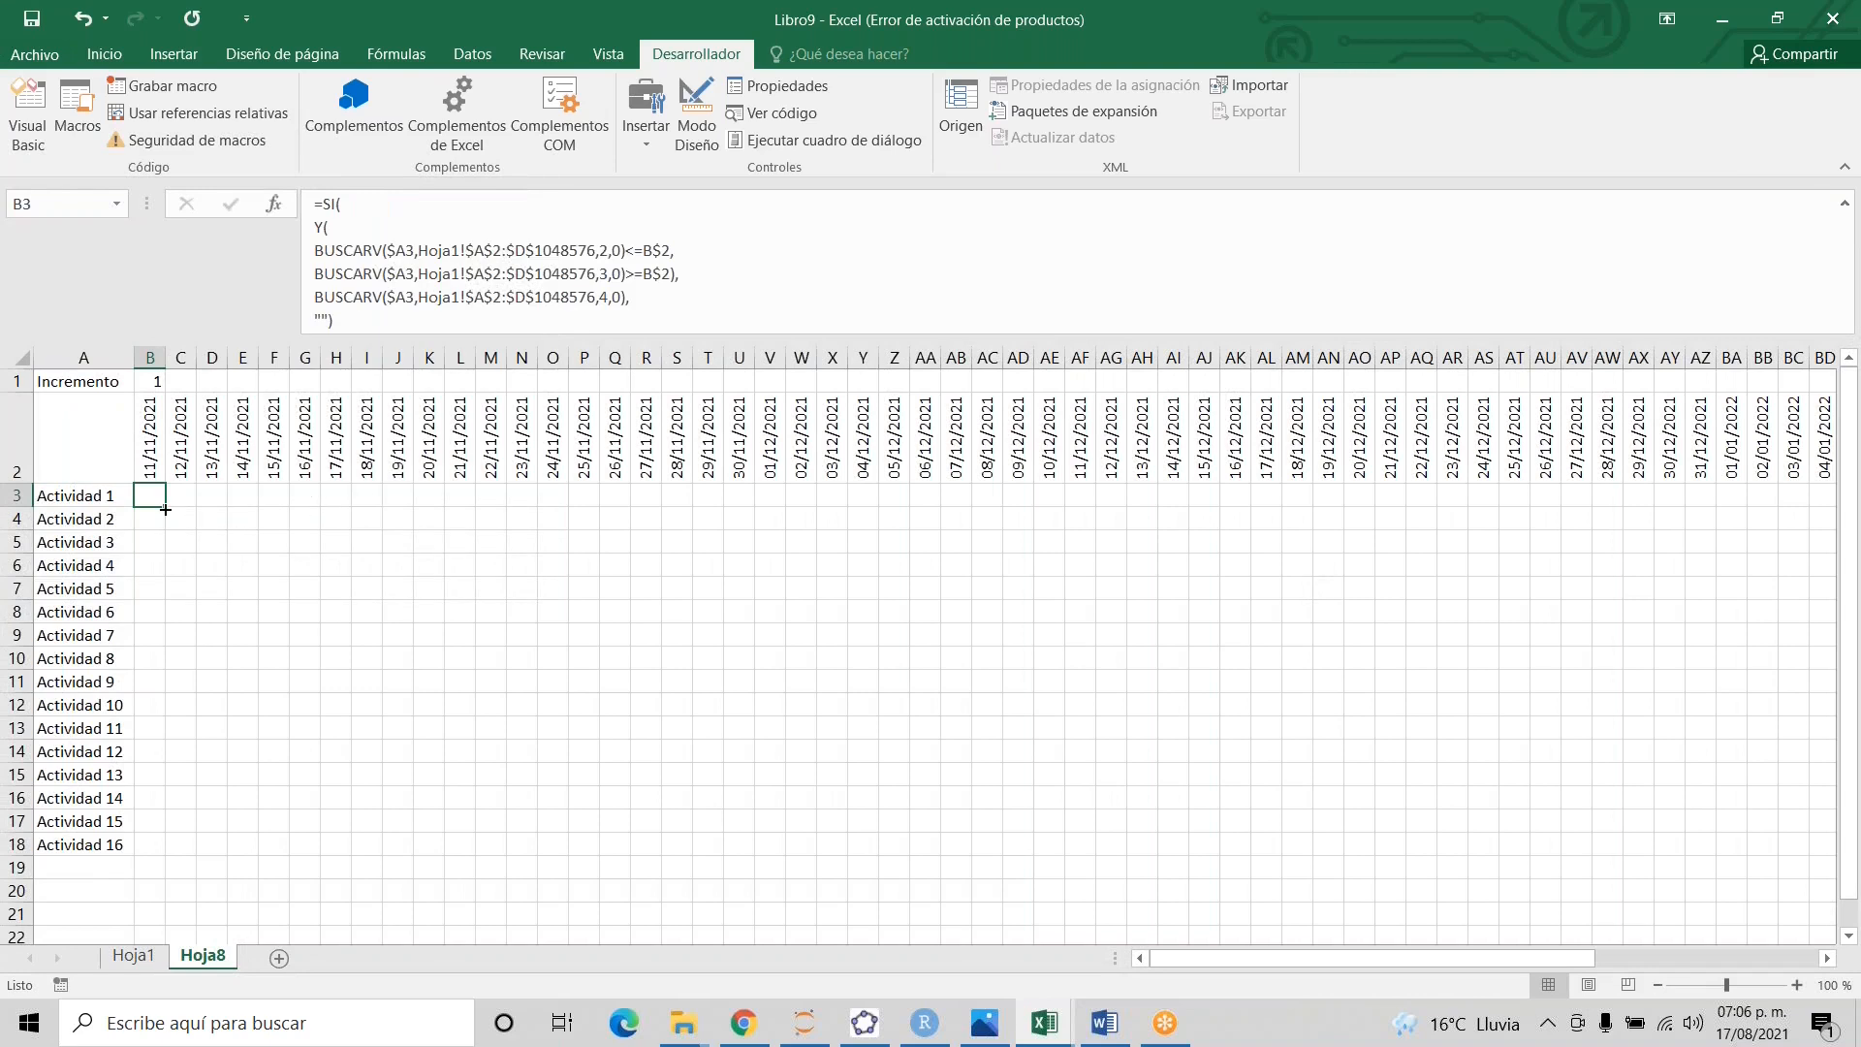
- Fill B3's lookup formula down to Actividad 16 and across to column CB, and go back to the start of row 3
double_click(166, 510)
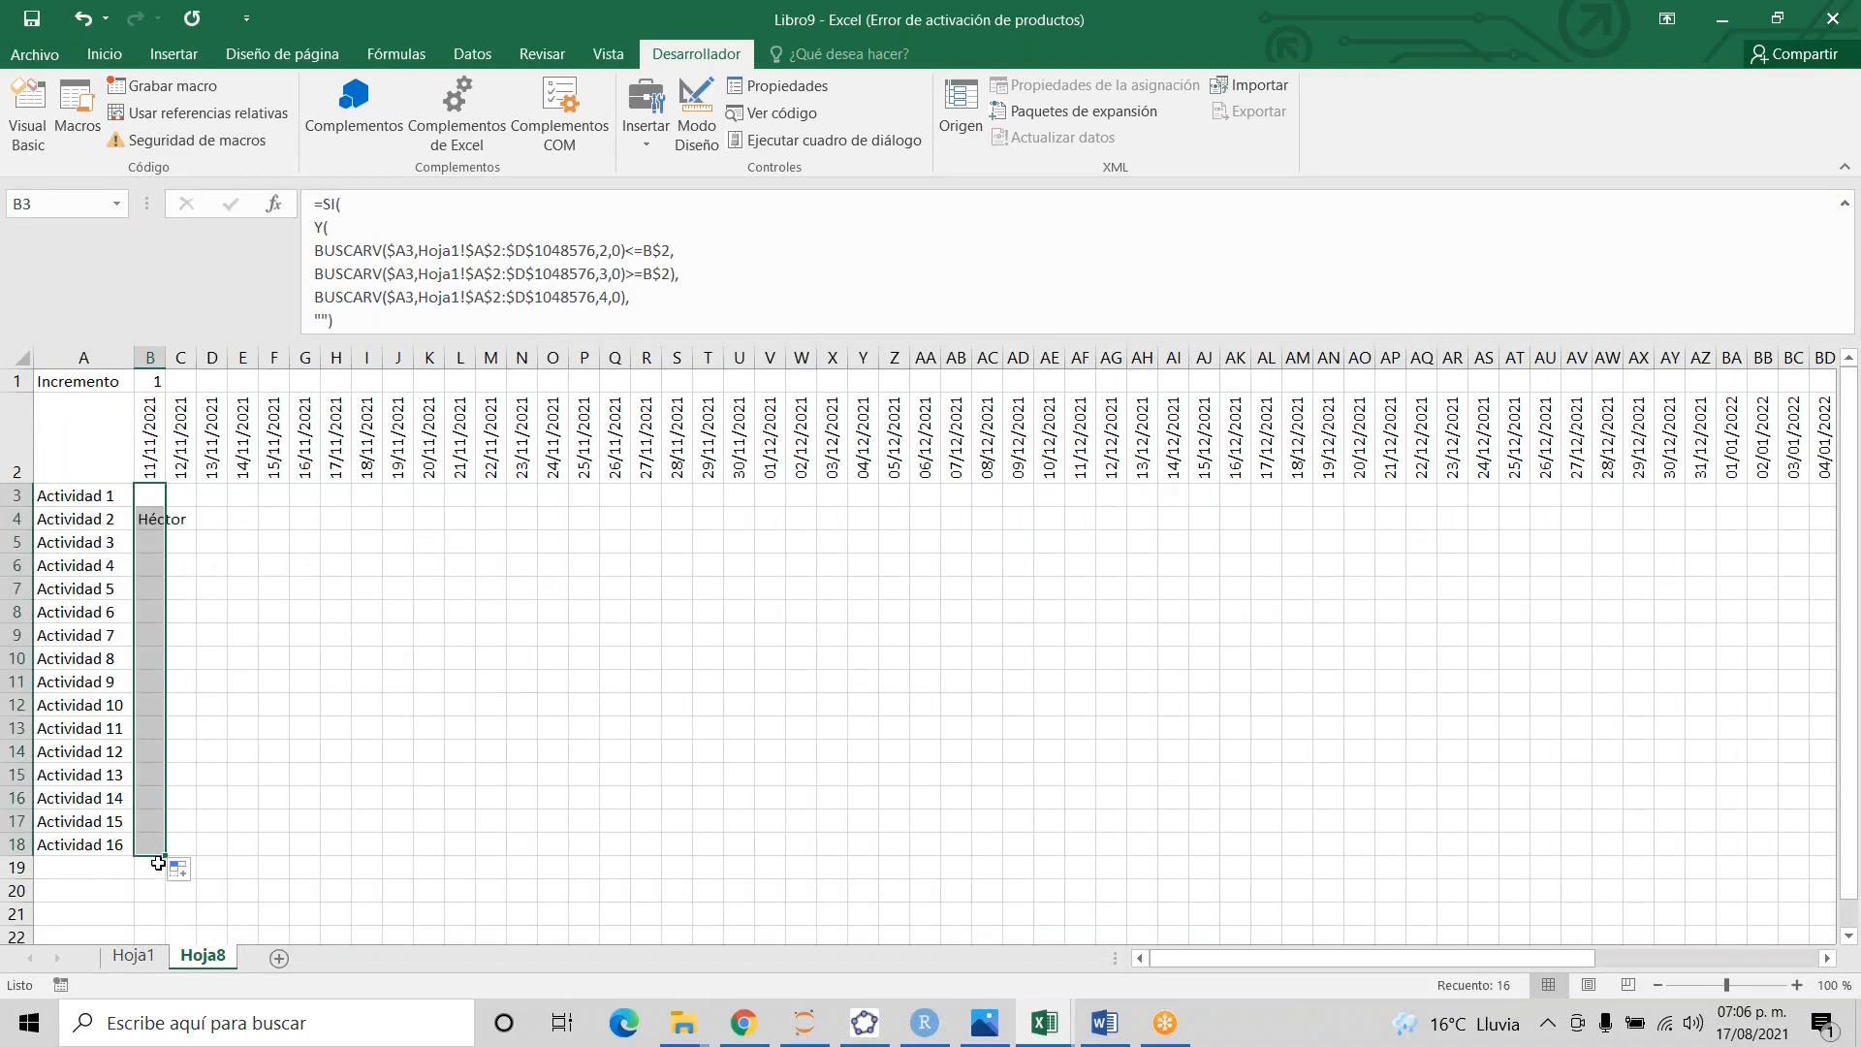
left_click_drag(165, 853, 1708, 876)
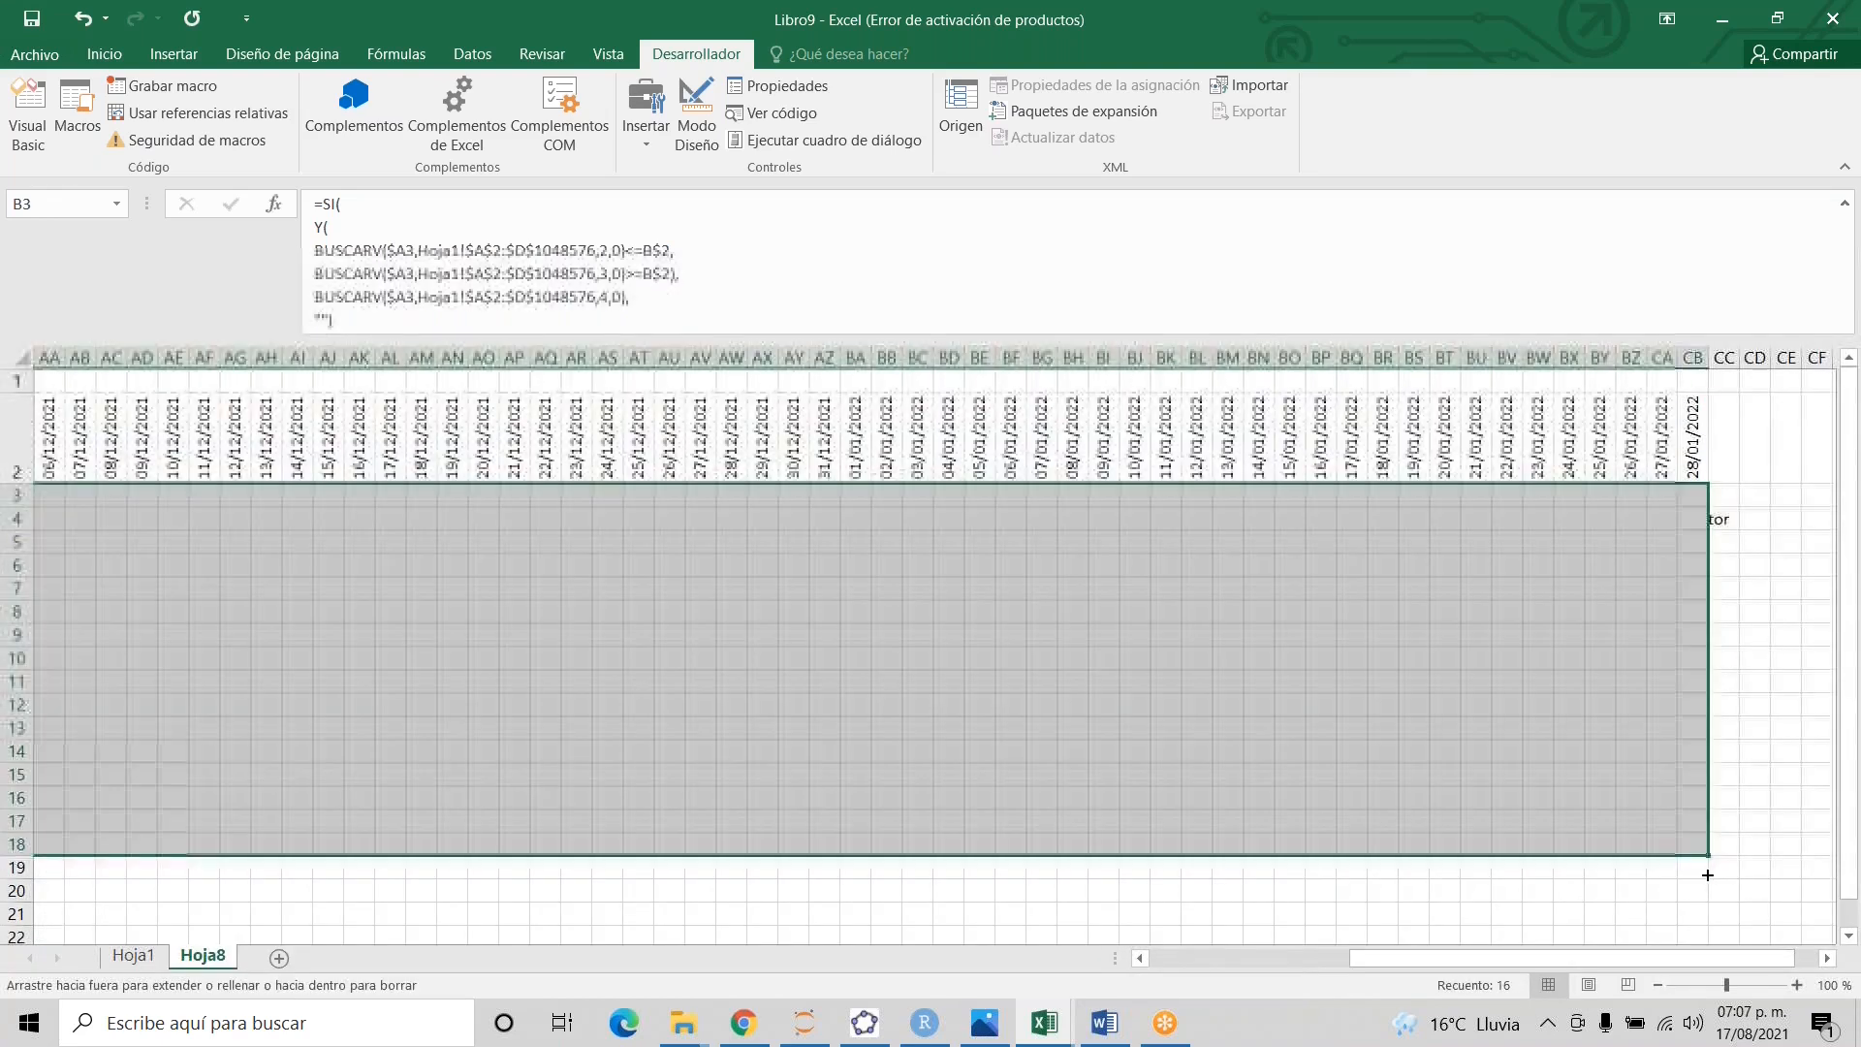
key("Home")
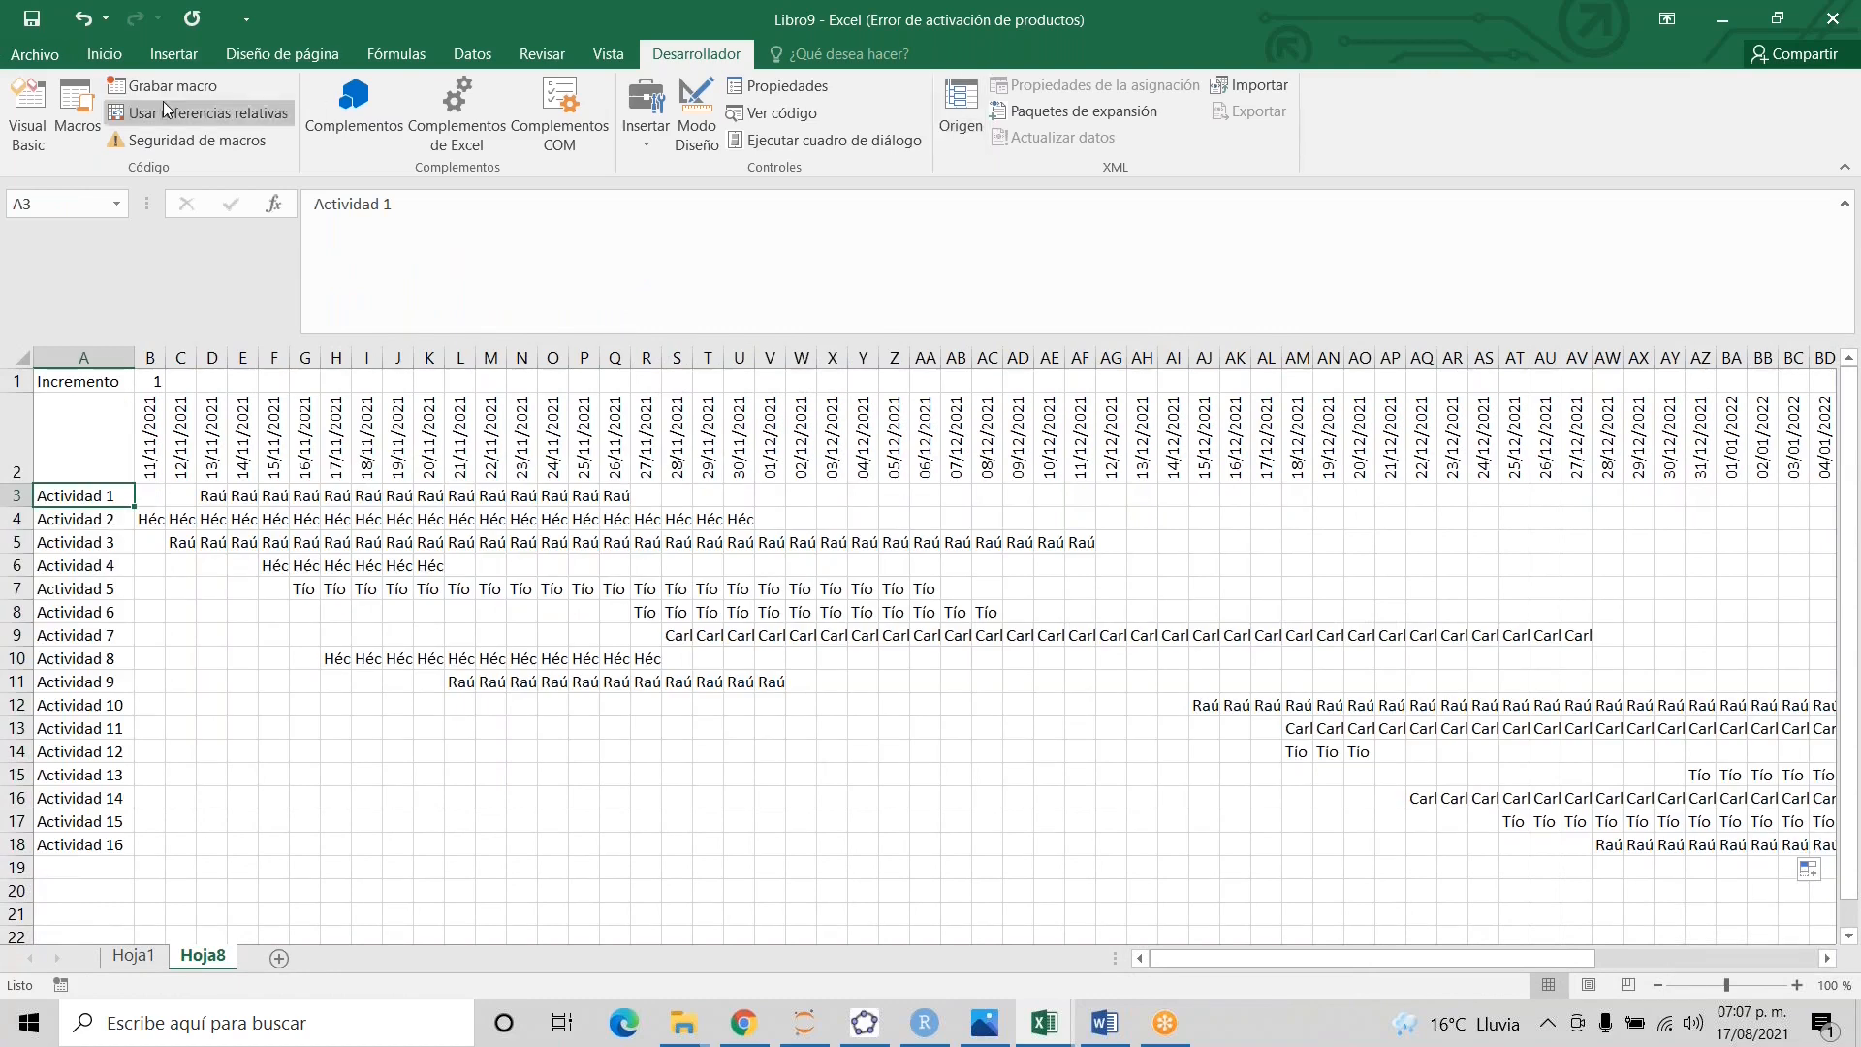
- Run the coloreado macro on Hoja8 to color the schedule bars by person in charge
left_click(78, 124)
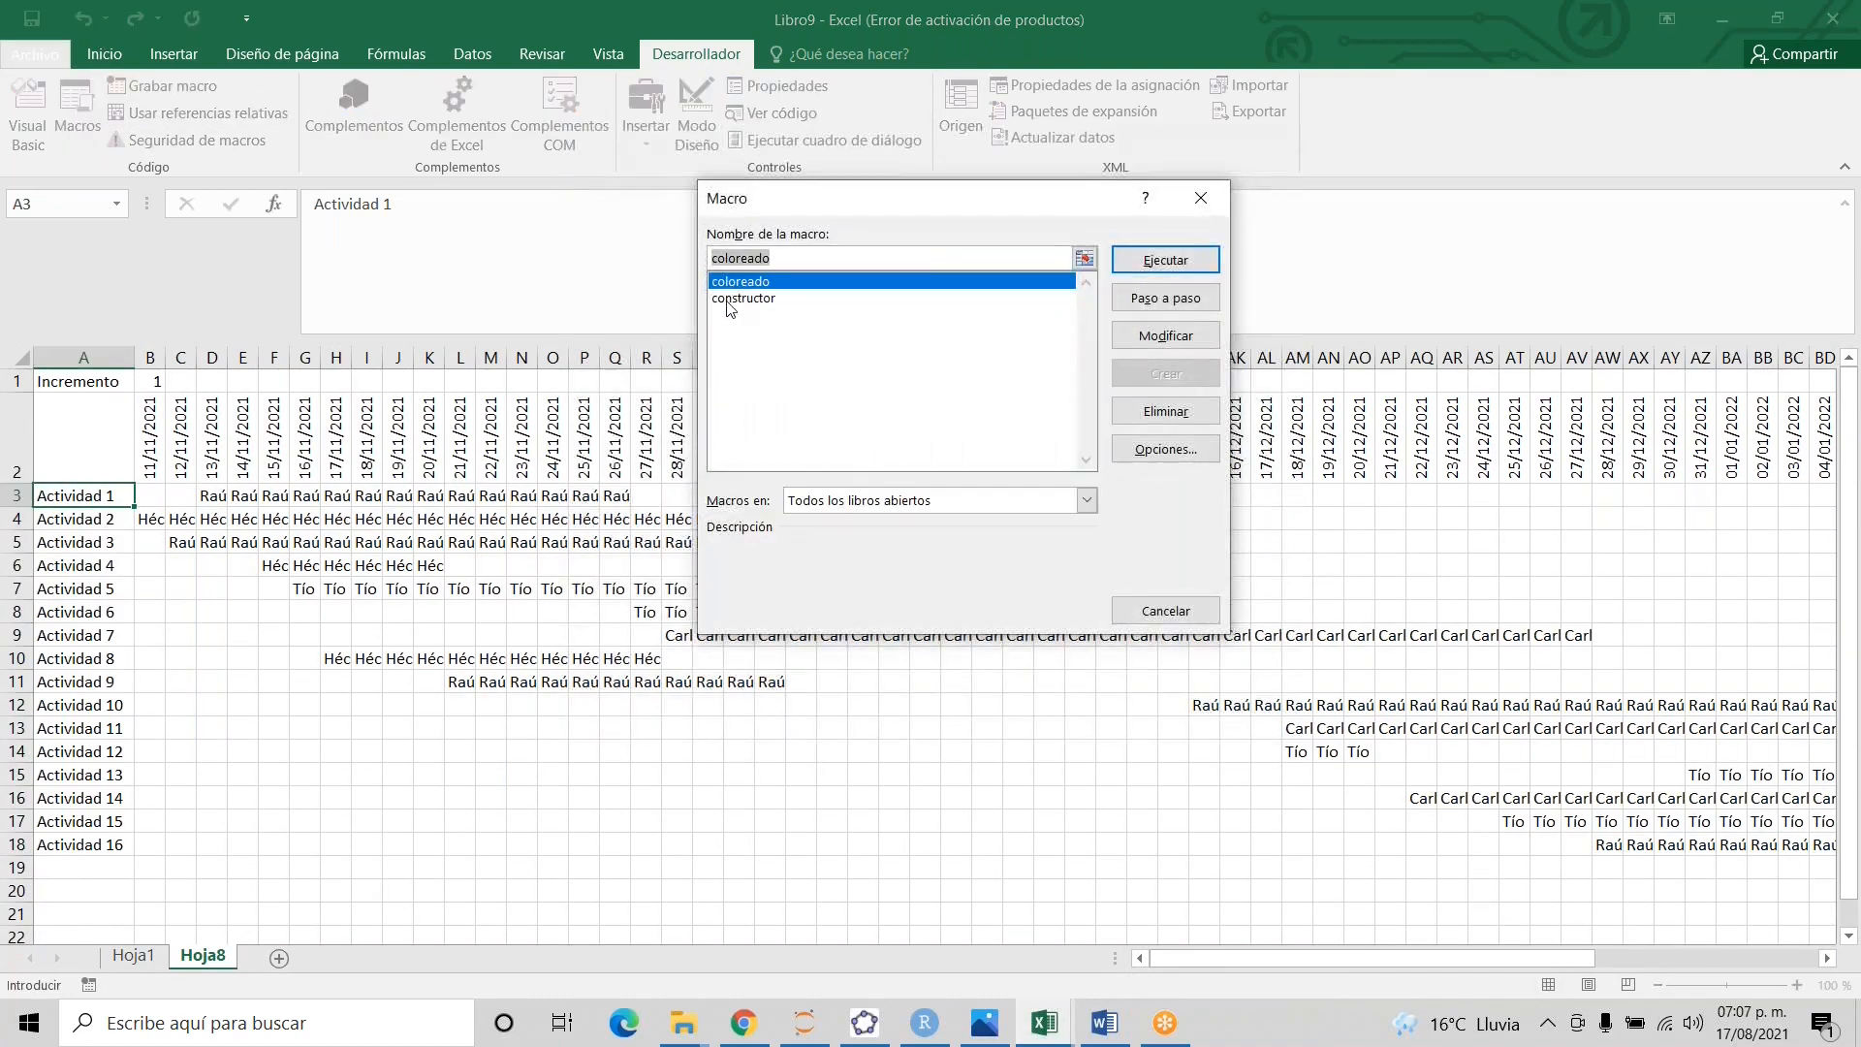
left_click(1166, 259)
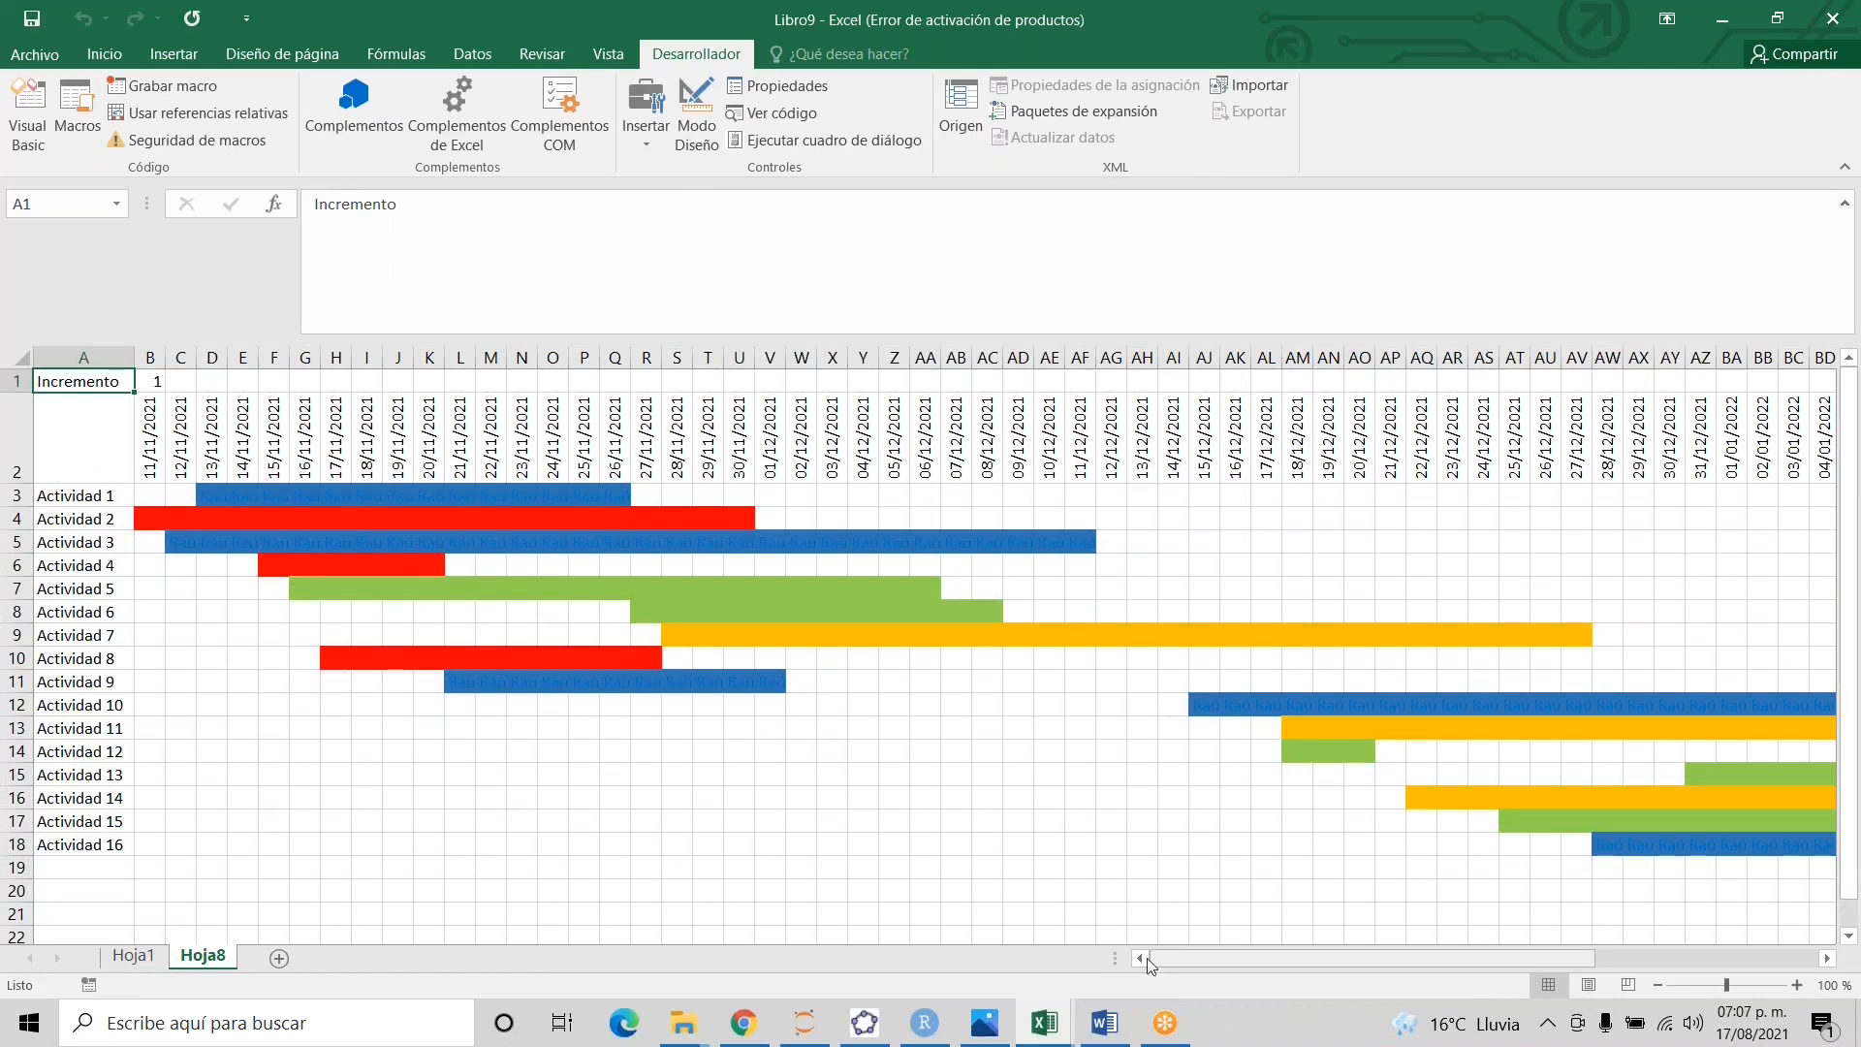
- Check the dates on Hoja1, then delete the Hoja8 sheet
left_click(135, 956)
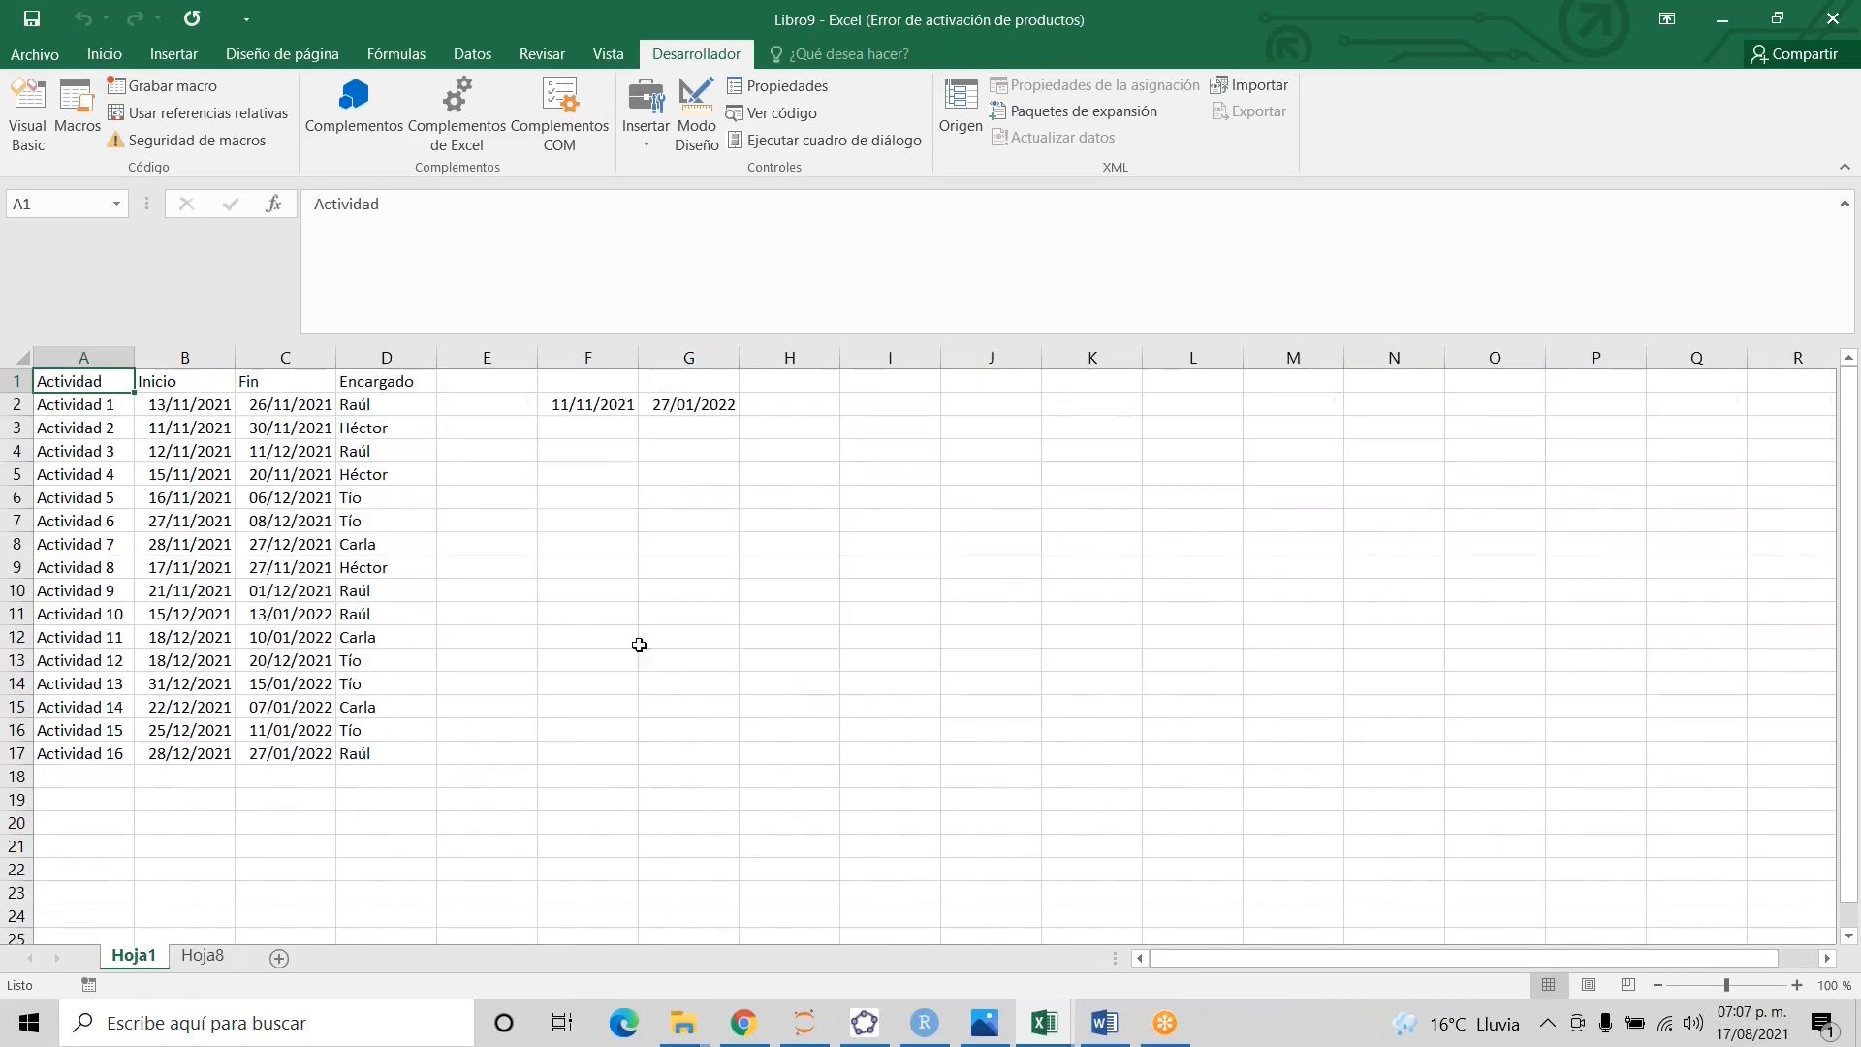
key("Down")
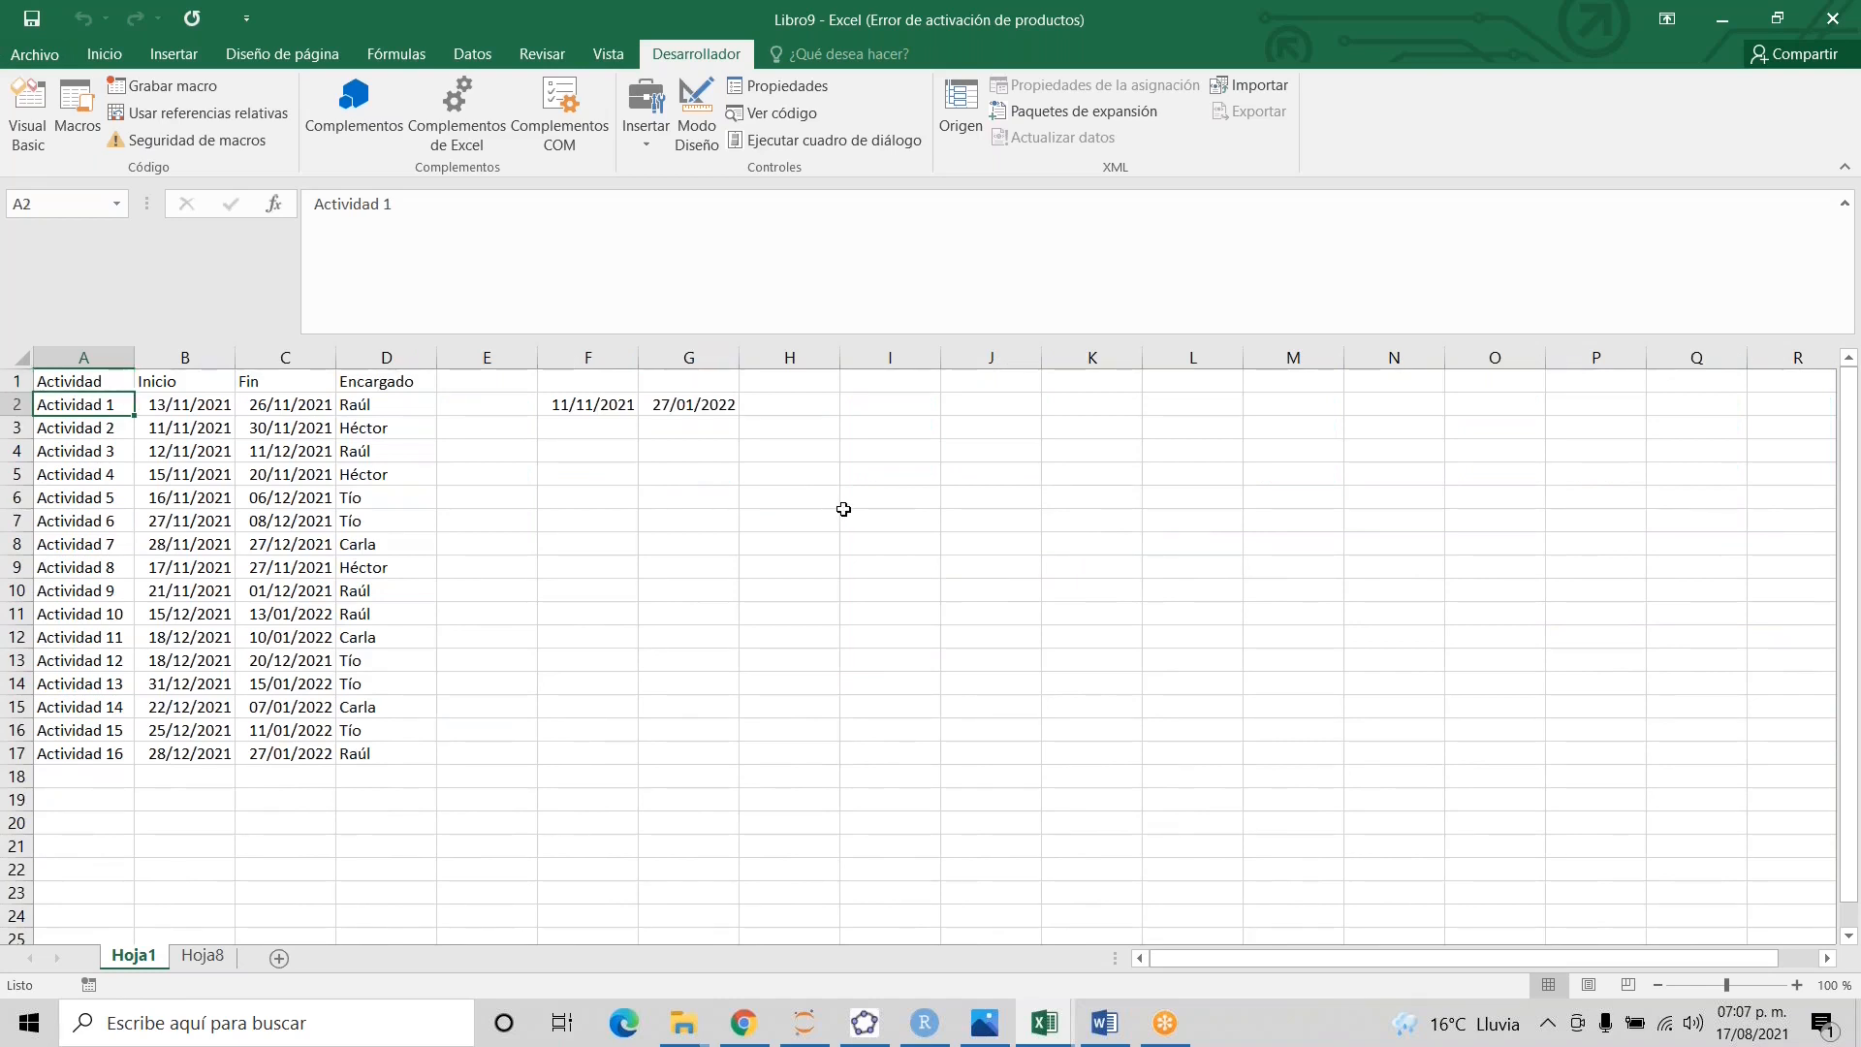
key("Right")
key("Right")
key("Right")
key("Right")
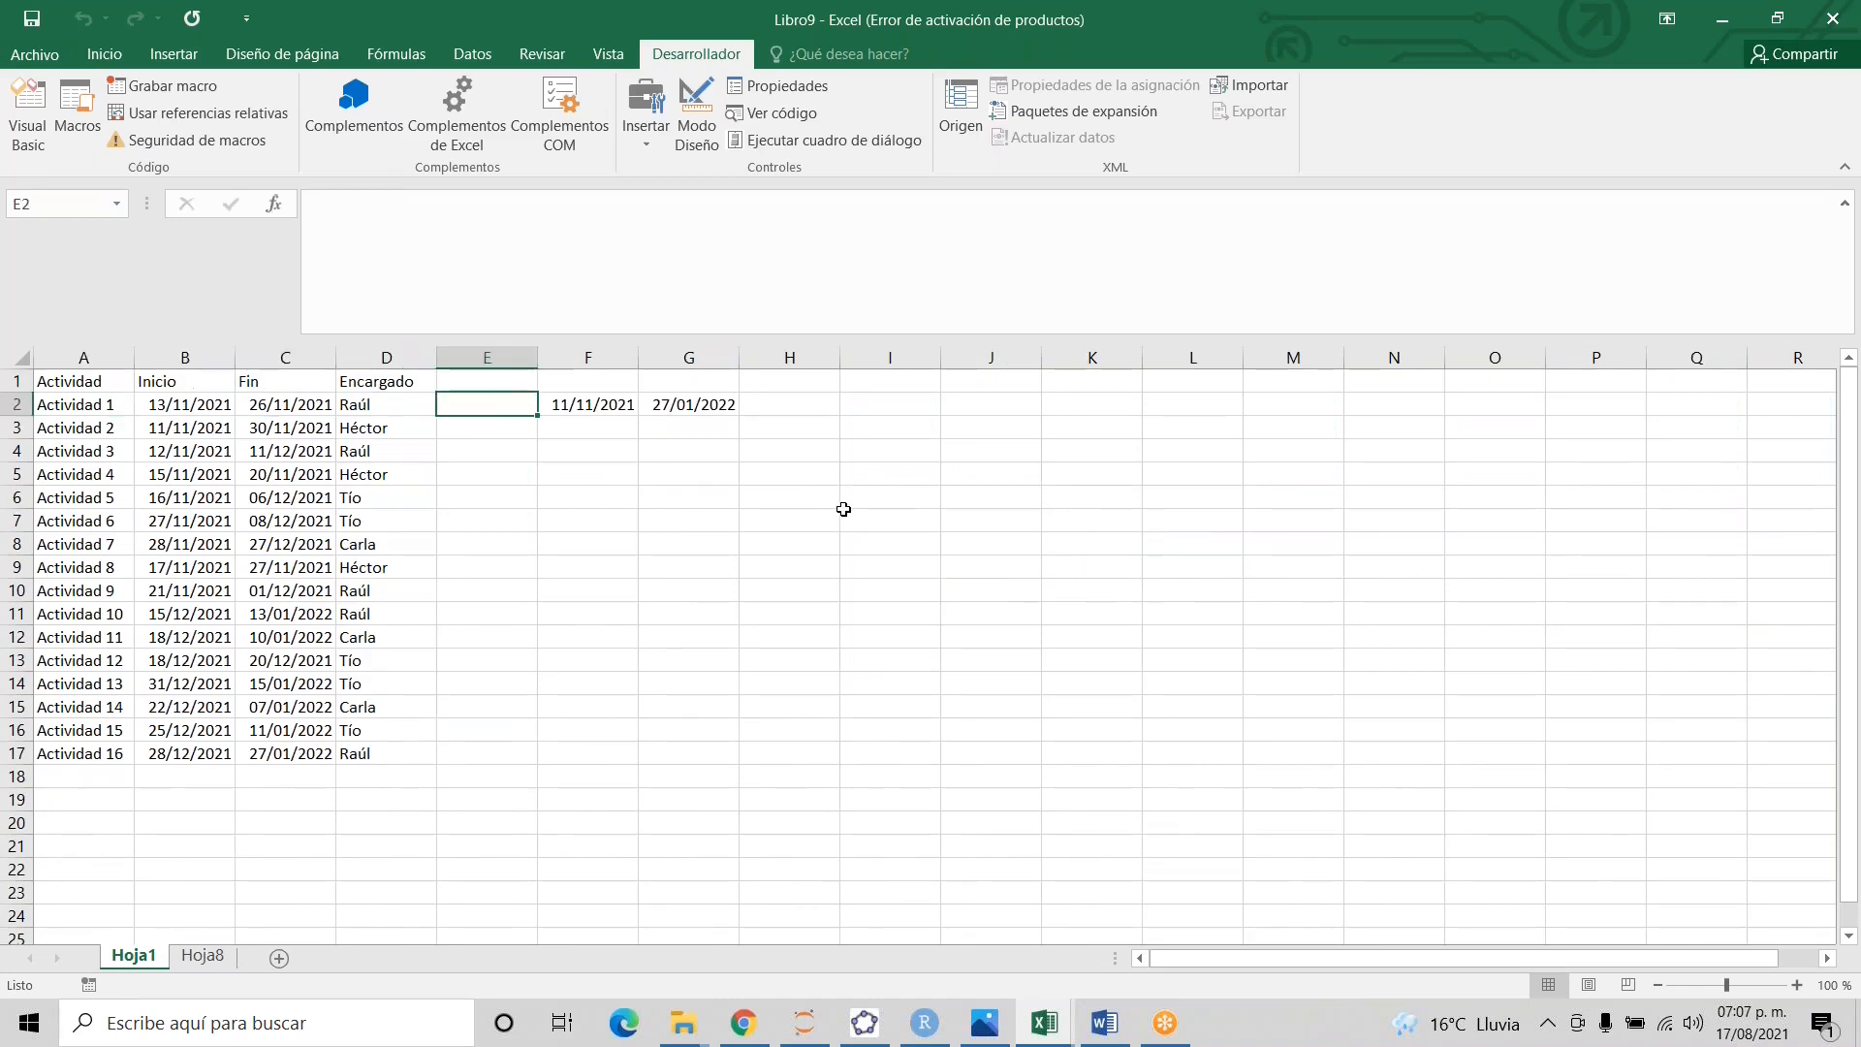
left_click(201, 957)
right_click(201, 960)
left_click(258, 717)
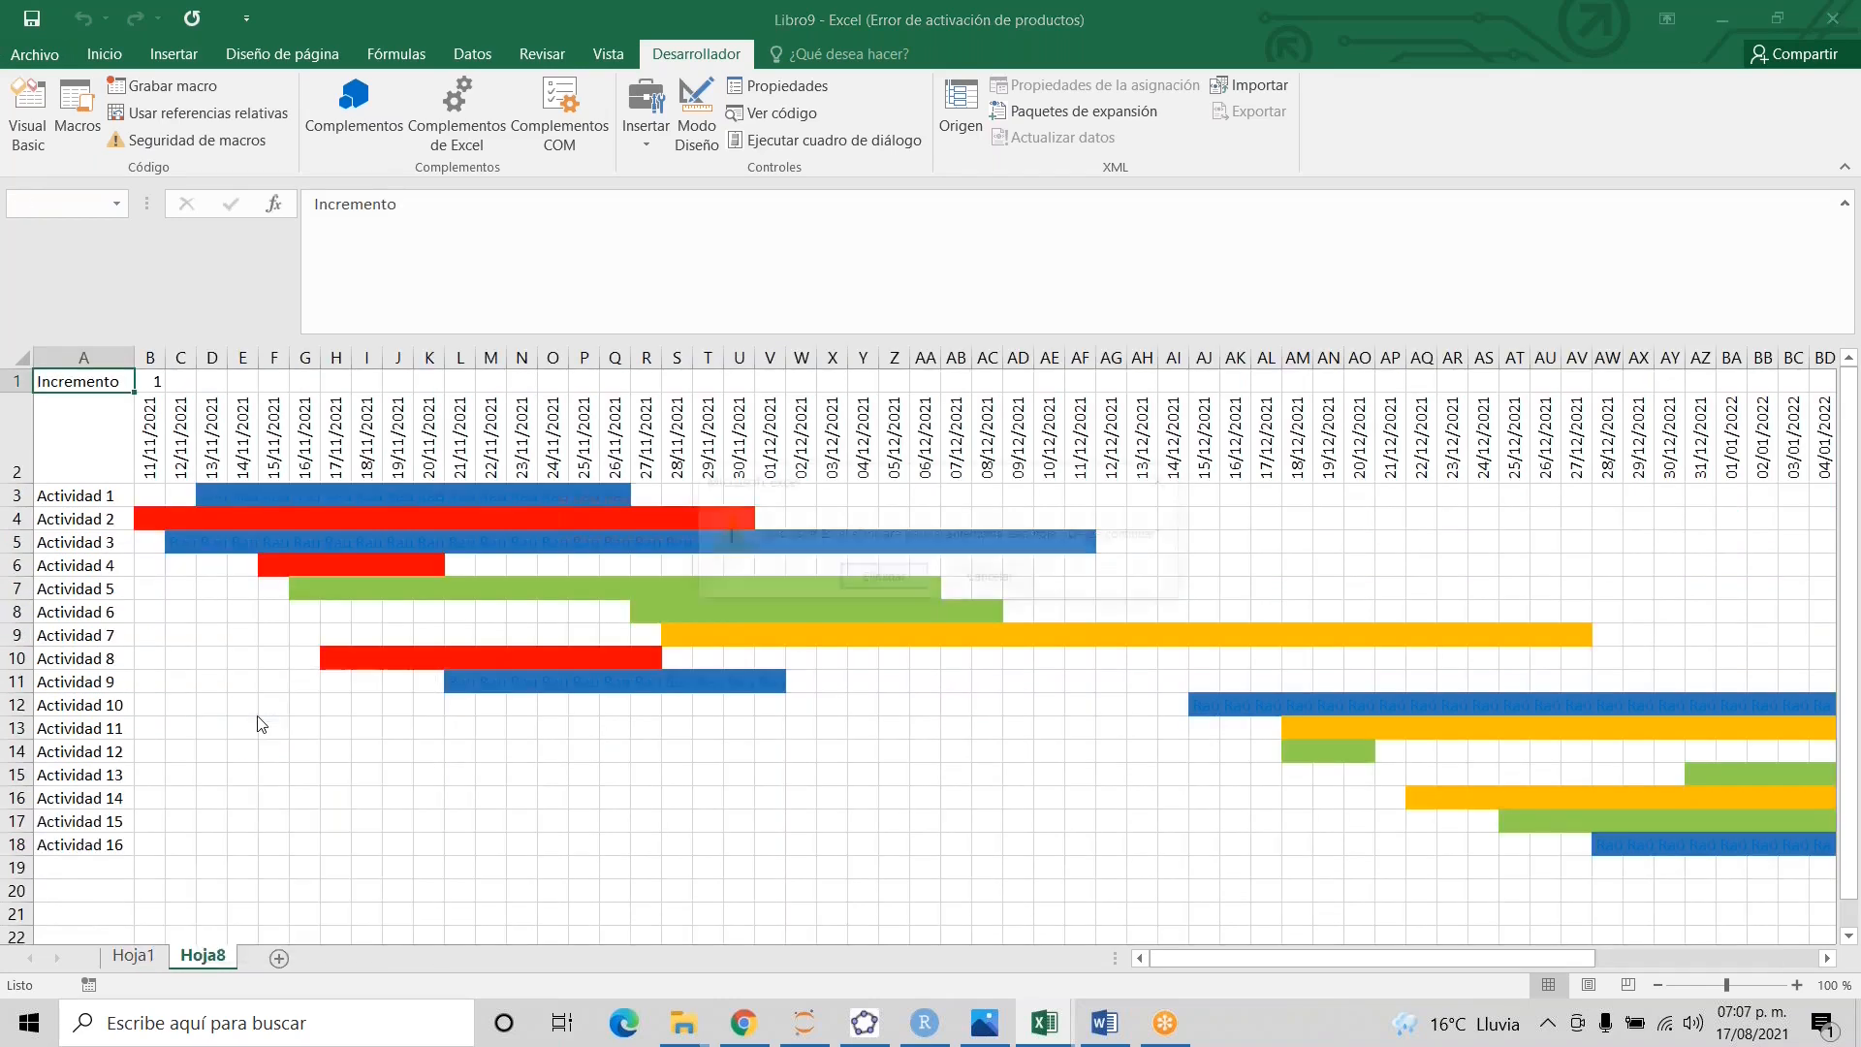
key("Return")
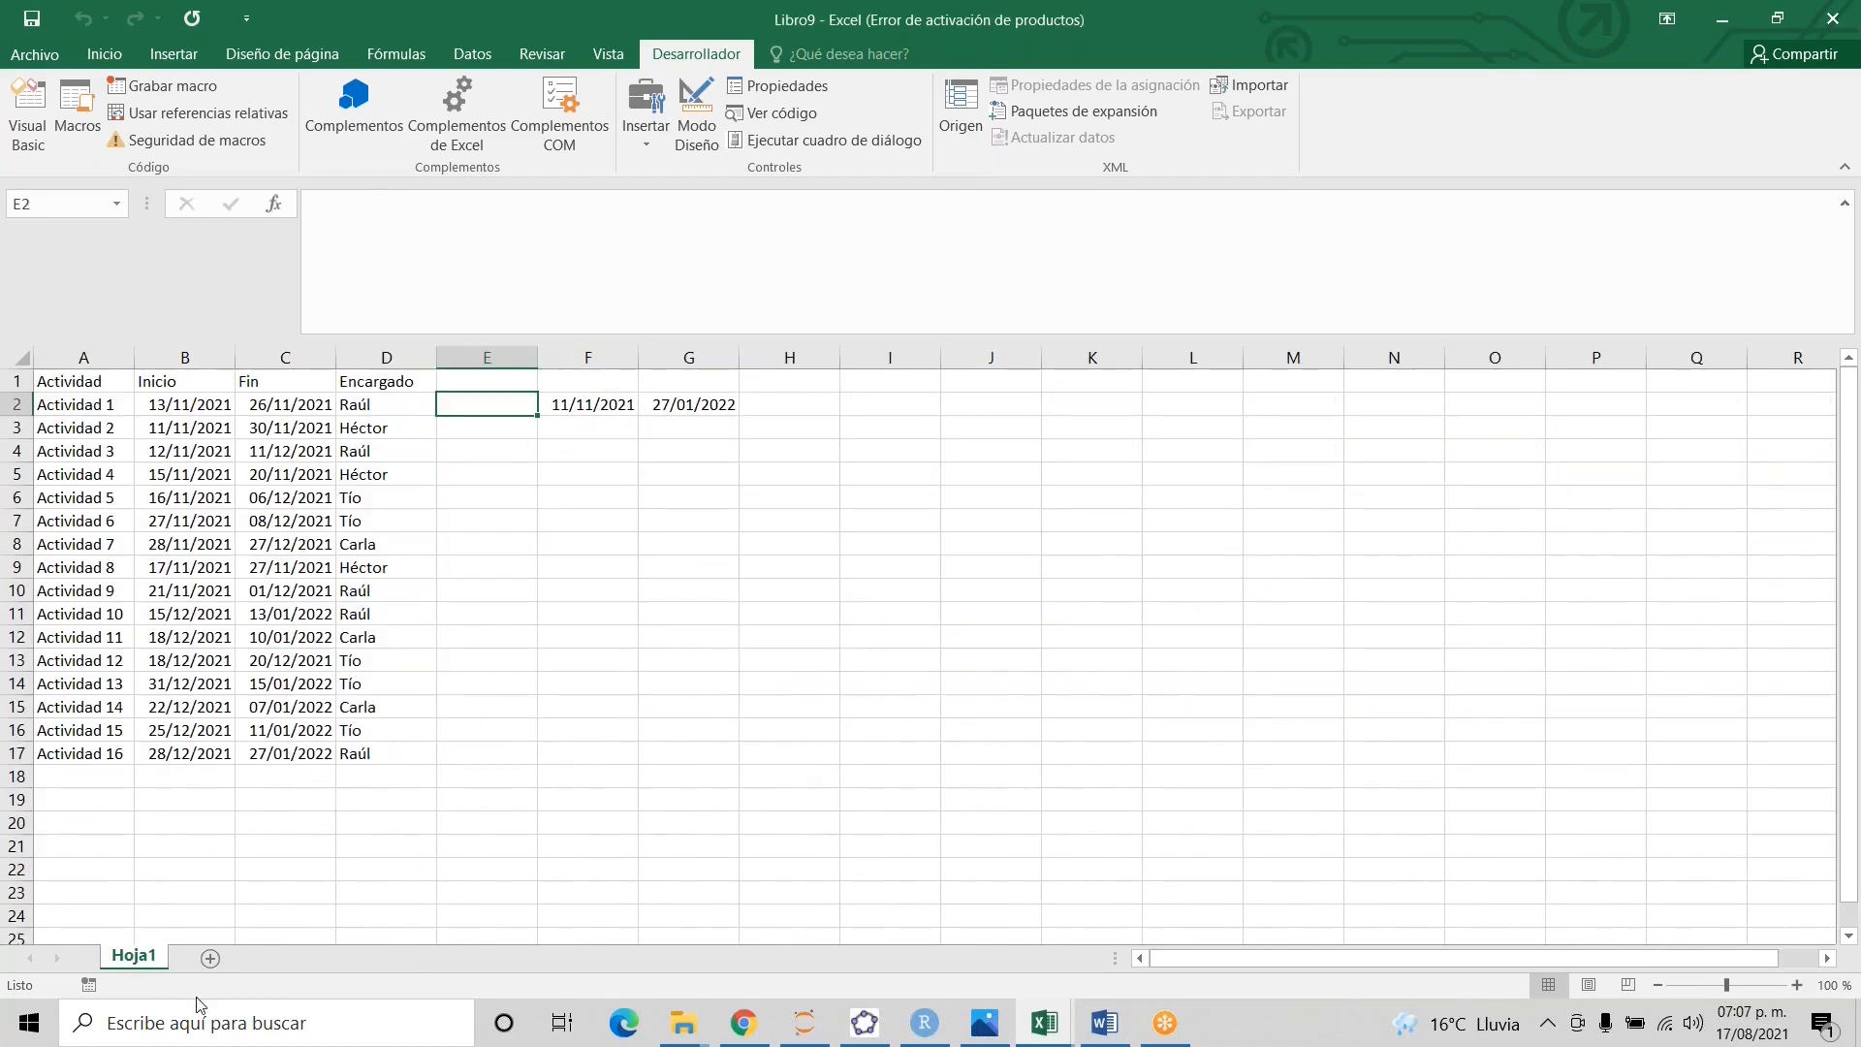
- Clear the start and end dates in F2:G2 on Hoja1
key("Right")
key("shift+Right")
key("Delete")
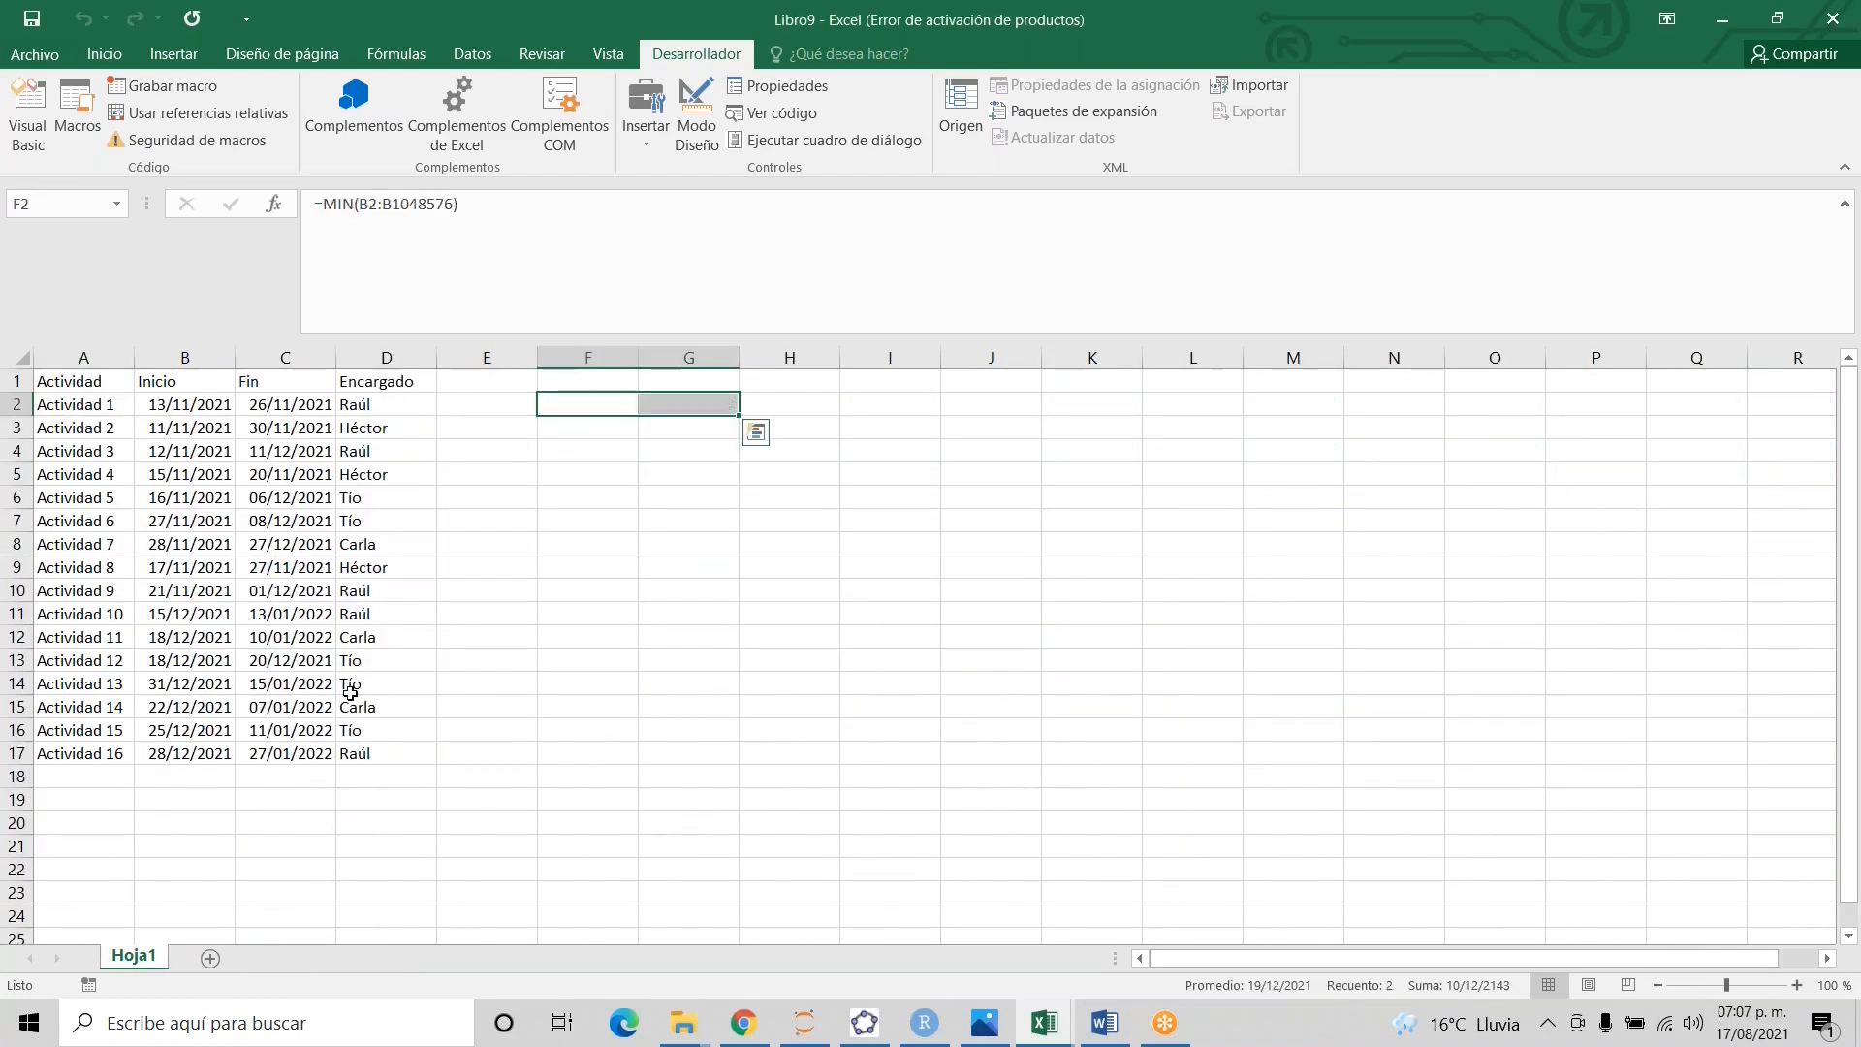
- Copy the Actividad 17 and Actividad 18 rows from the other open window and paste them below Hoja1's data, starting at A18
key("alt+Tab")
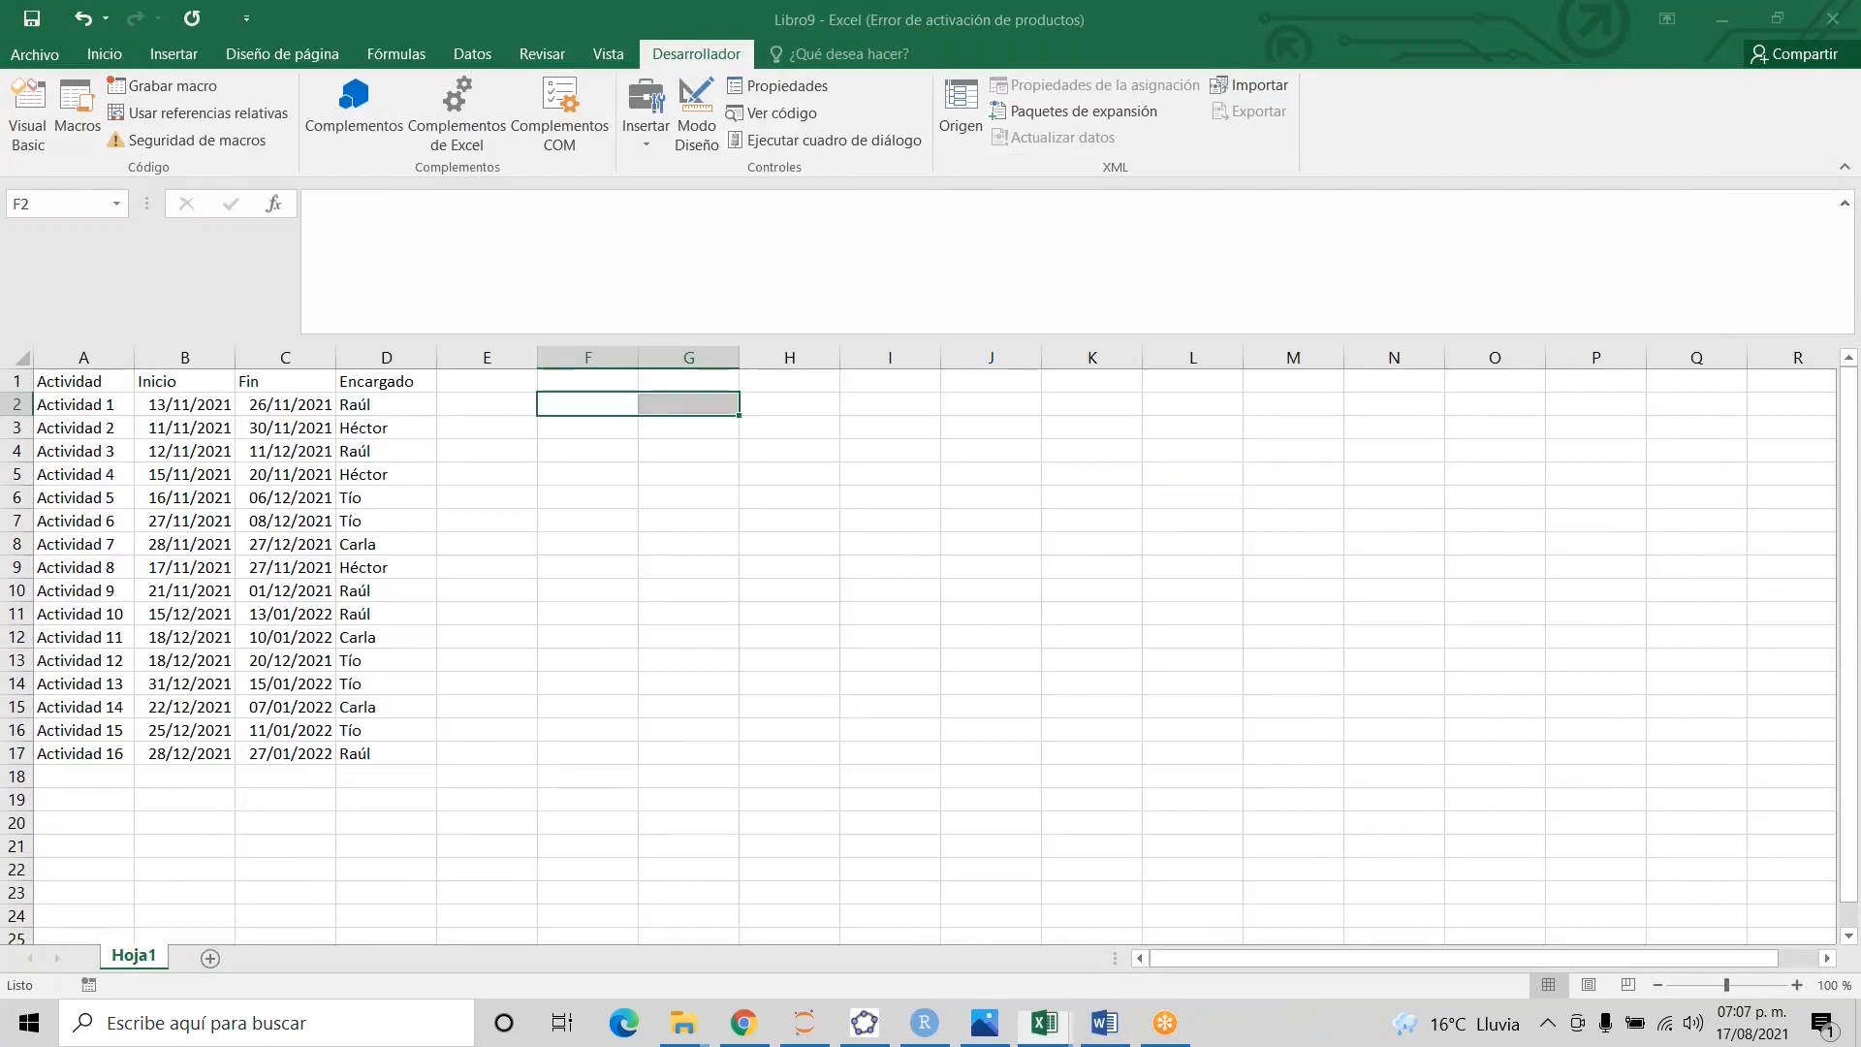
key("ctrl+shift+Right")
key("ctrl+shift+Down")
key("ctrl+c")
key("alt+Tab")
key("Down")
key("Down")
key("Down")
key("Down")
key("Down")
key("Down")
key("Down")
key("Down")
key("Down")
key("Down")
key("Down")
key("Down")
key("Down")
key("Down")
key("Down")
key("Down")
key("Down")
key("Left")
key("Left")
key("Left")
key("Left")
key("Left")
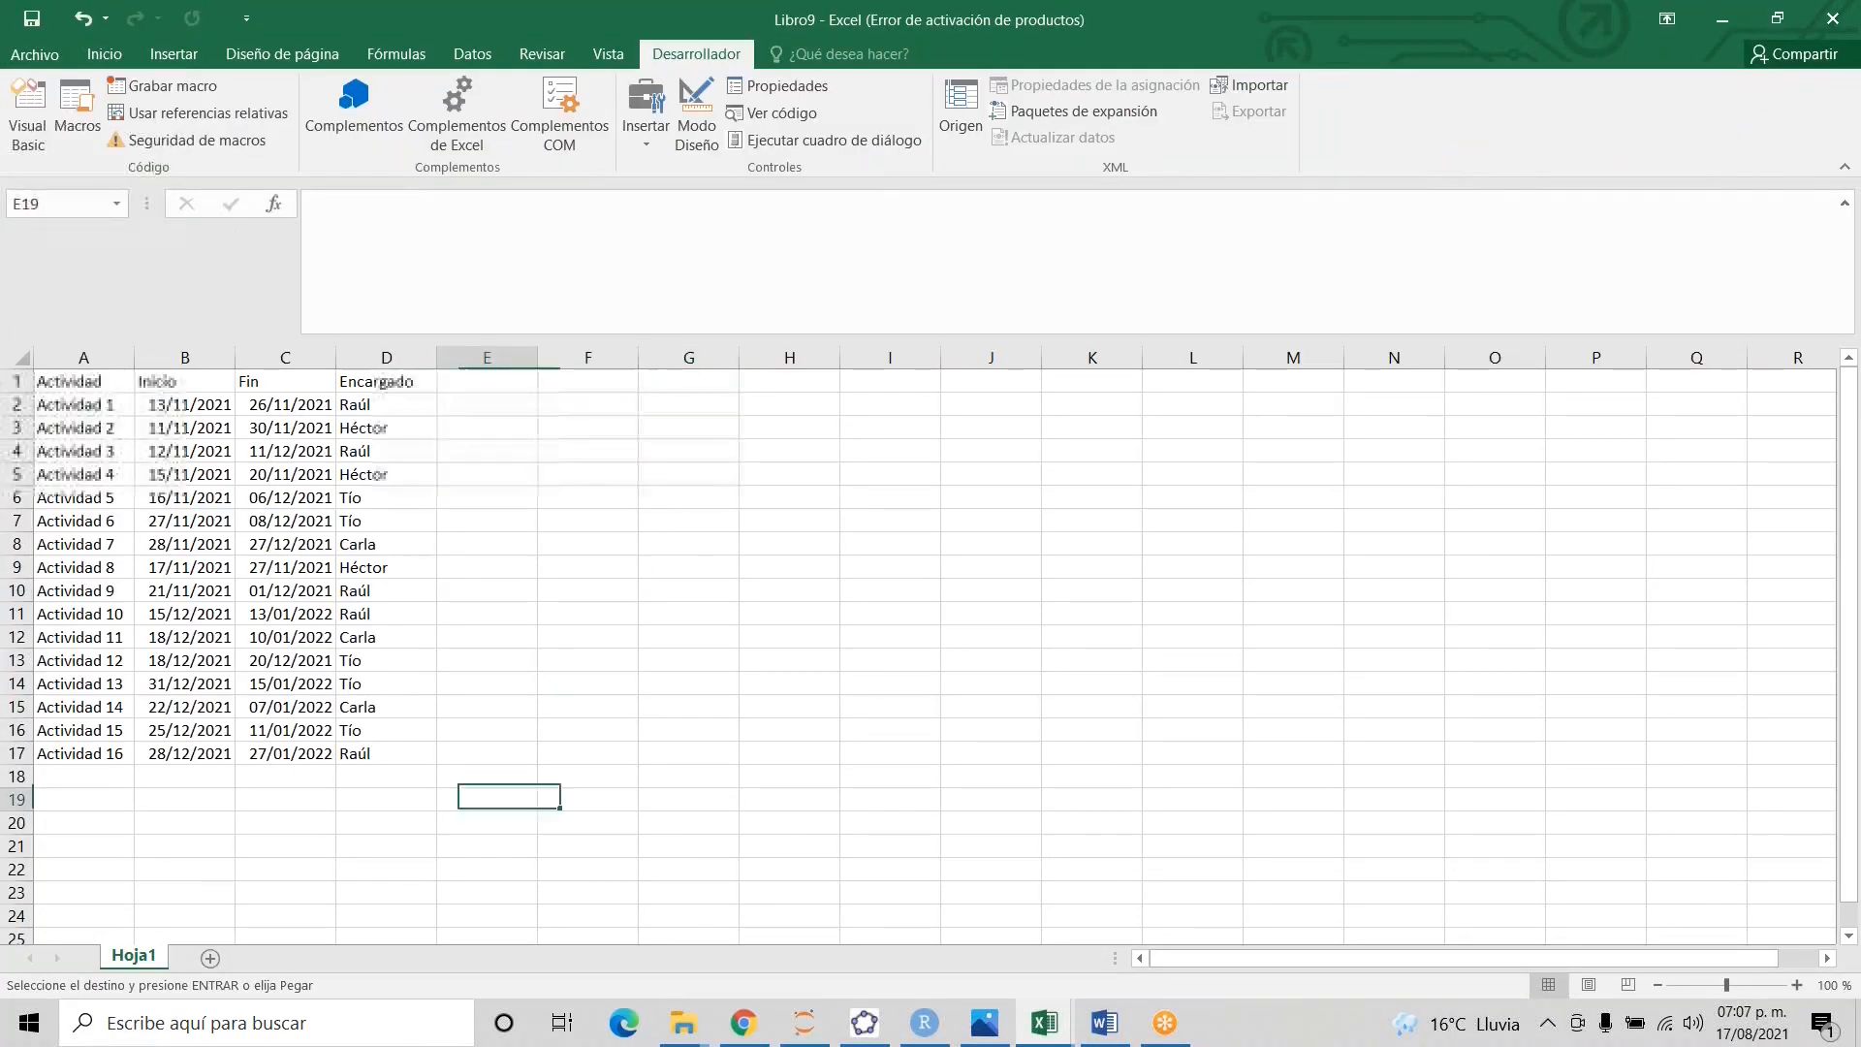
key("Up")
key("ctrl+v")
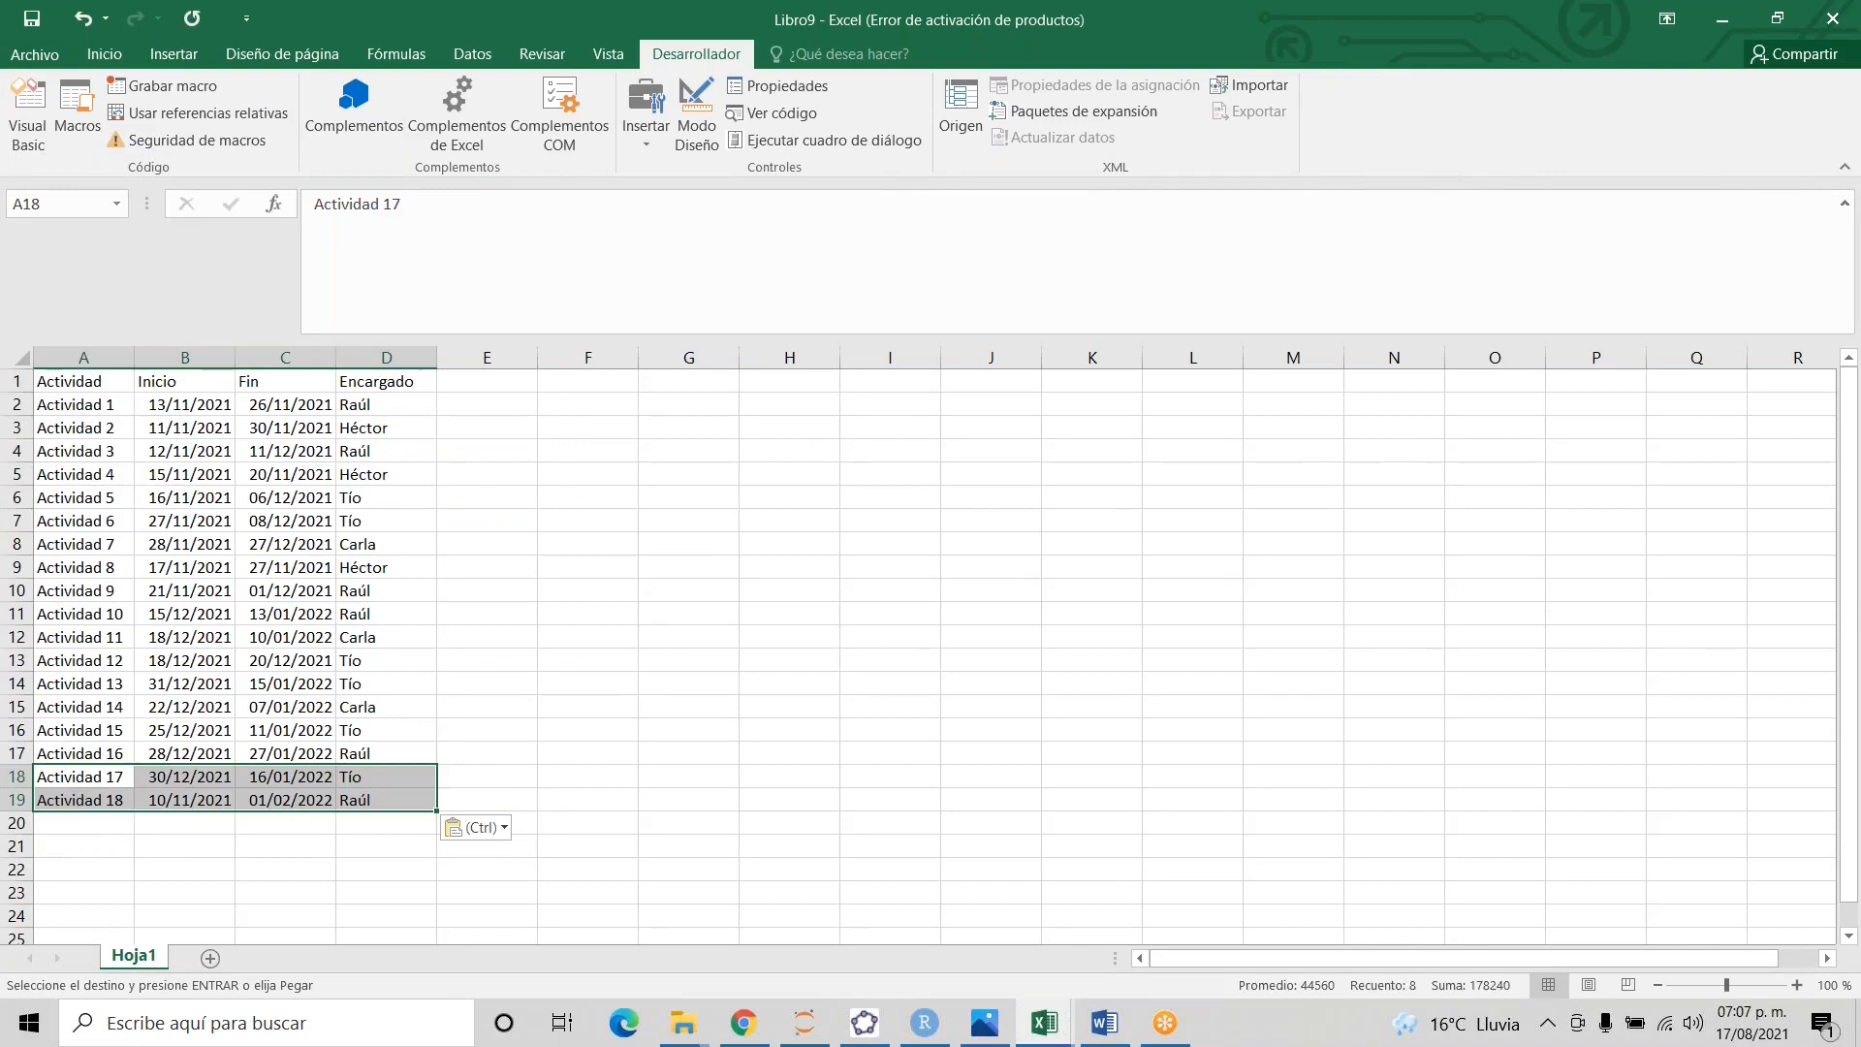
left_click(787, 444)
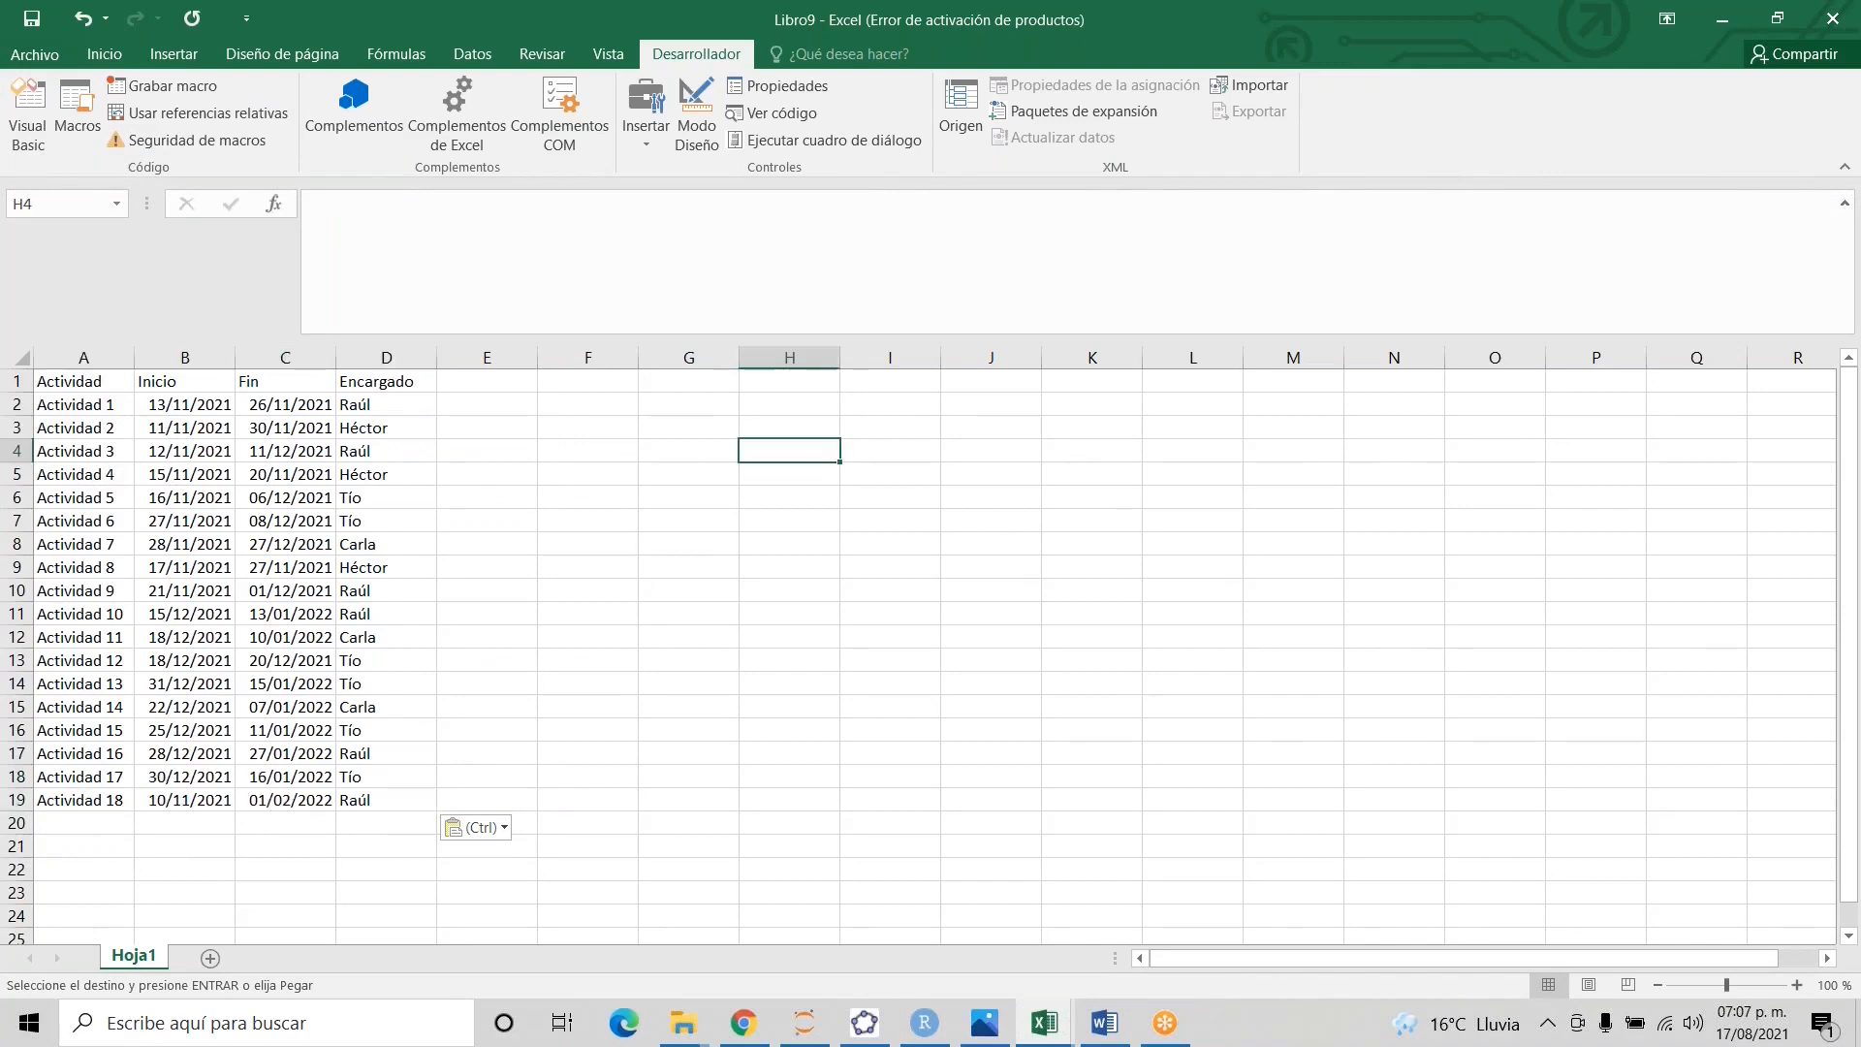
- Run the constructor macro from Hoja1 to build a new schedule sheet with the extended data
left_click(87, 129)
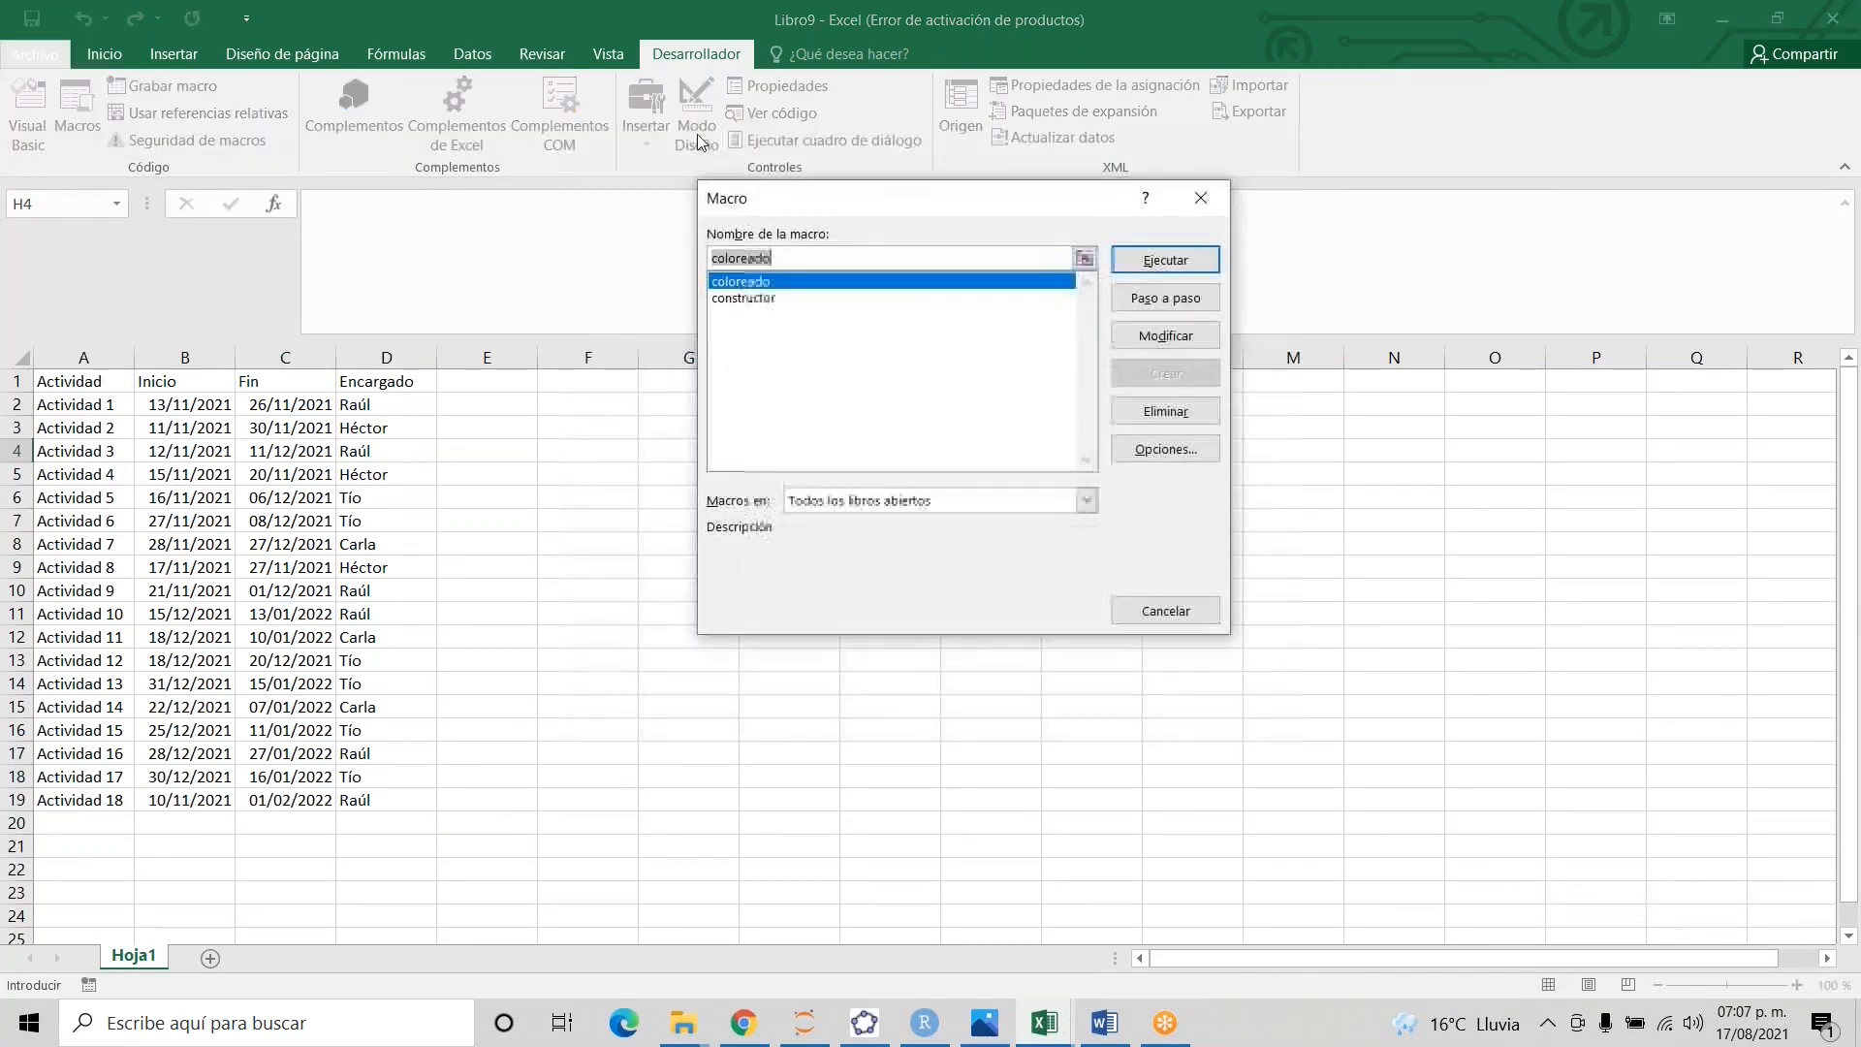
left_click(767, 298)
left_click(1169, 265)
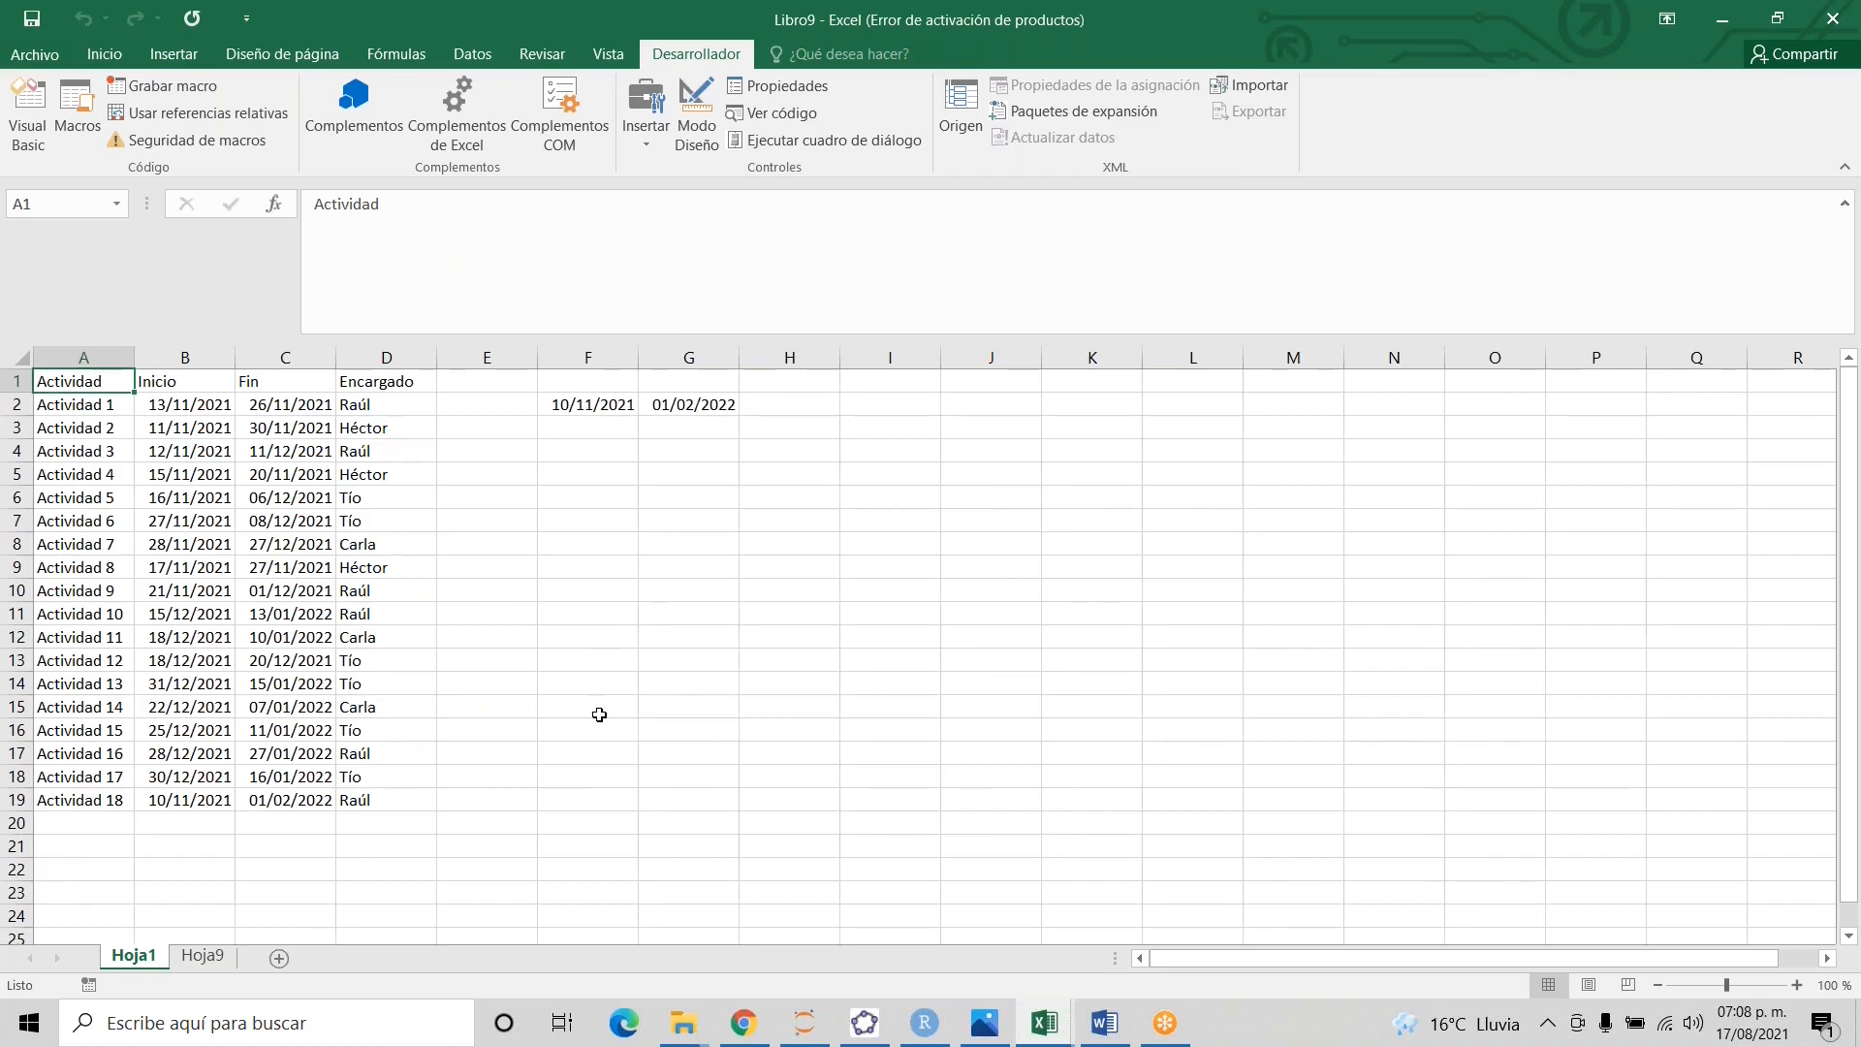
- Fill the date formula in C2 across row 2 of Hoja9 through column CH, up to 02/02/2022
key("ctrl+Page_Down")
left_click(183, 467)
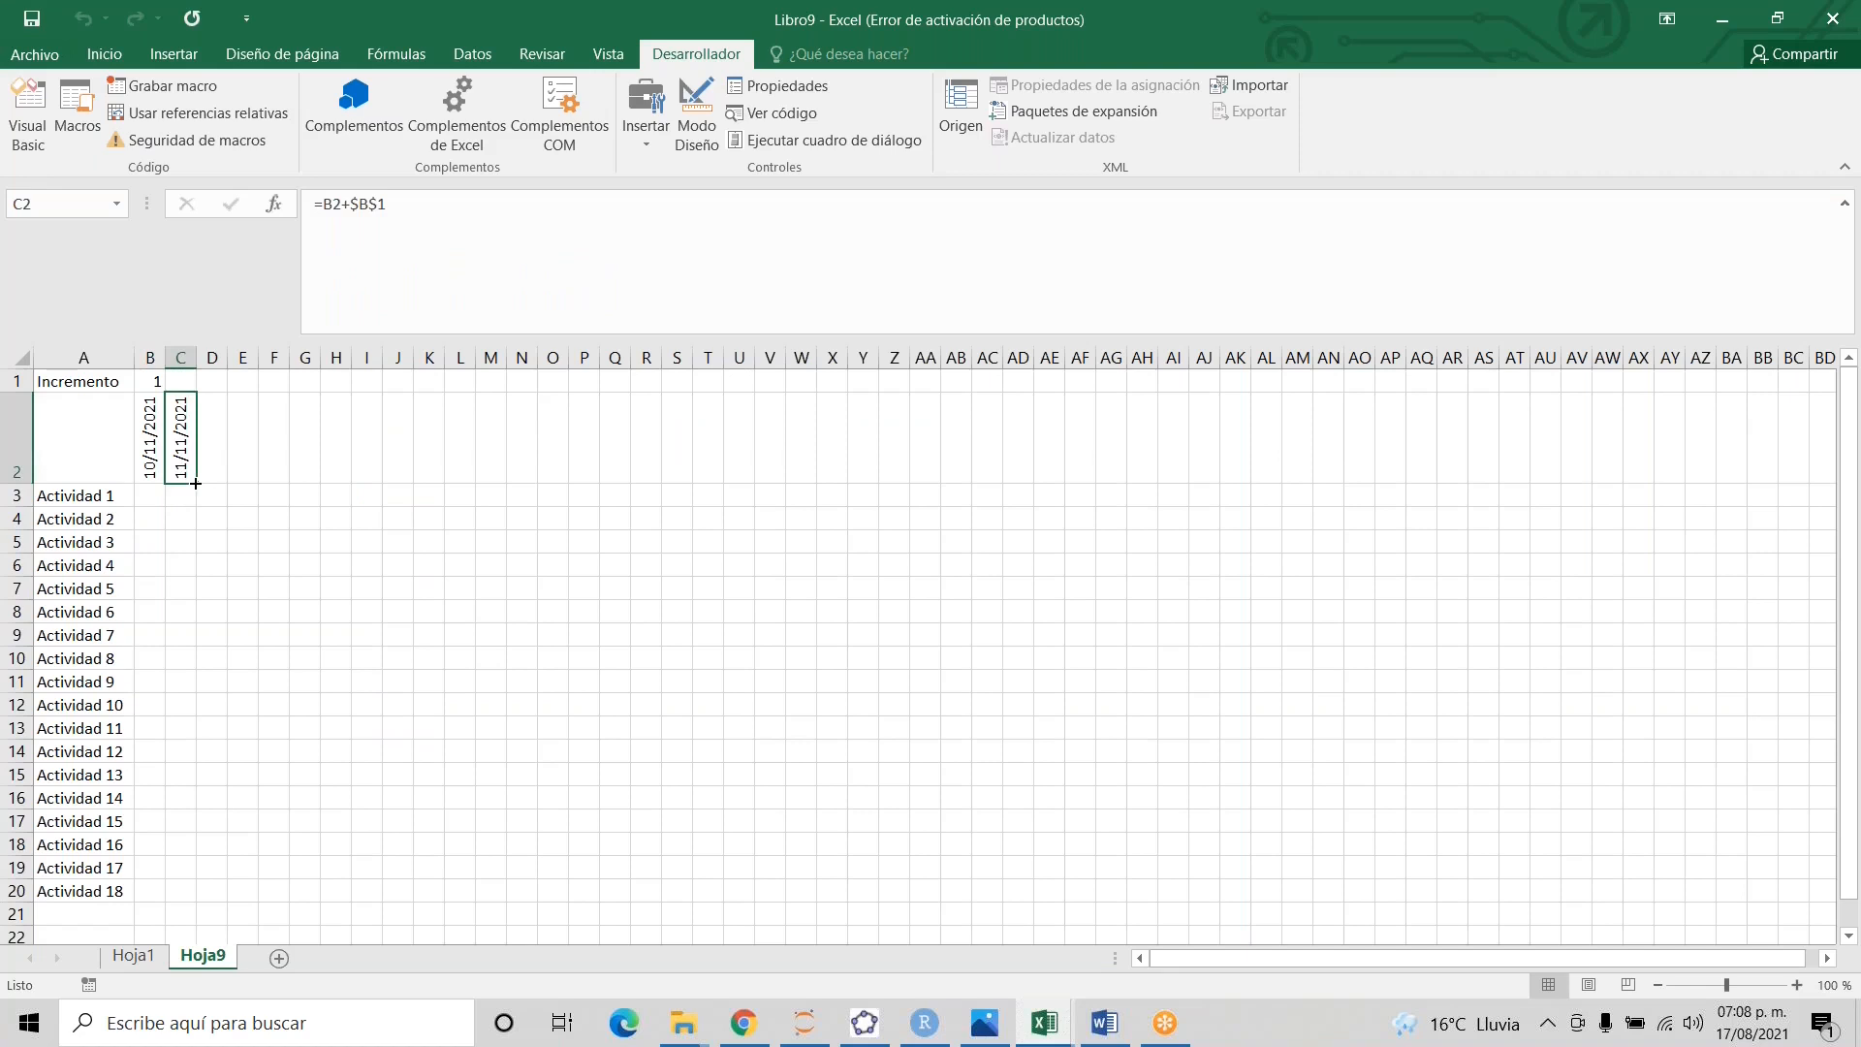
left_click_drag(197, 483, 1372, 496)
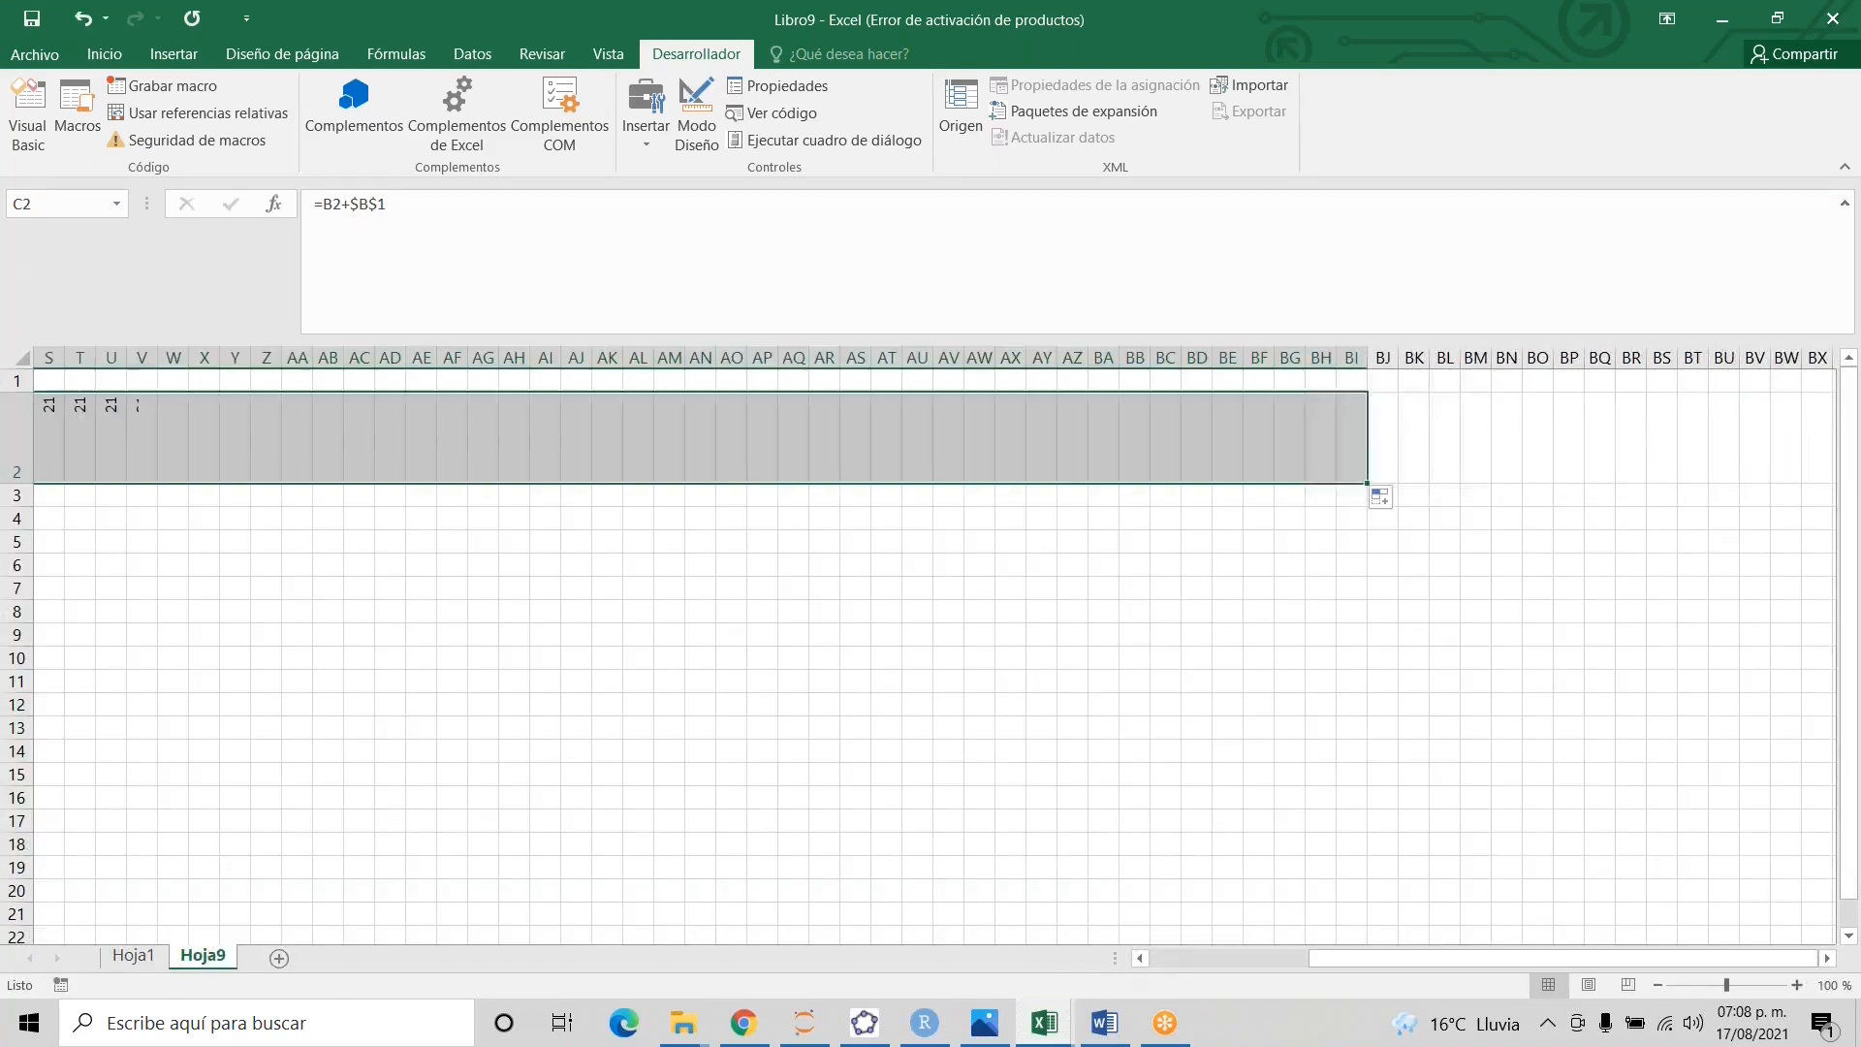
left_click(1431, 101)
left_click_drag(1372, 487, 1669, 480)
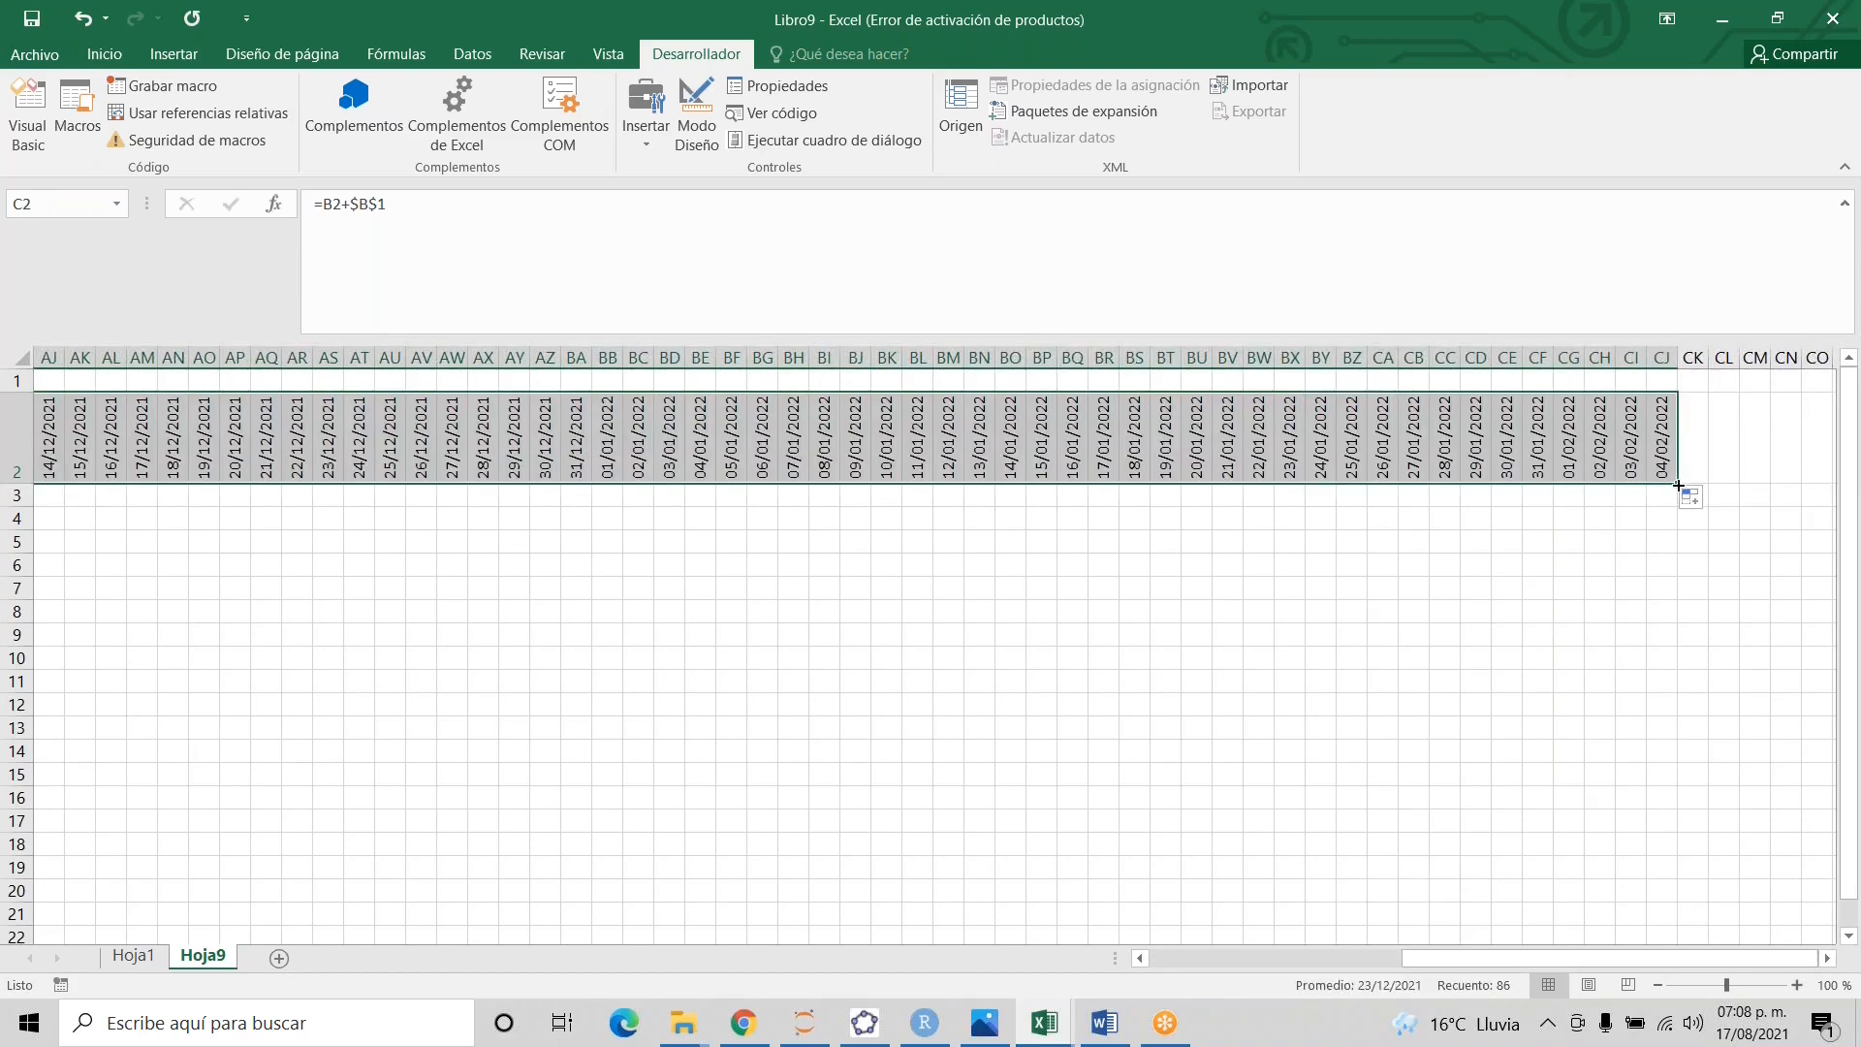
key("ctrl+Page_Up")
key("ctrl+Page_Down")
left_click_drag(1675, 487, 1617, 484)
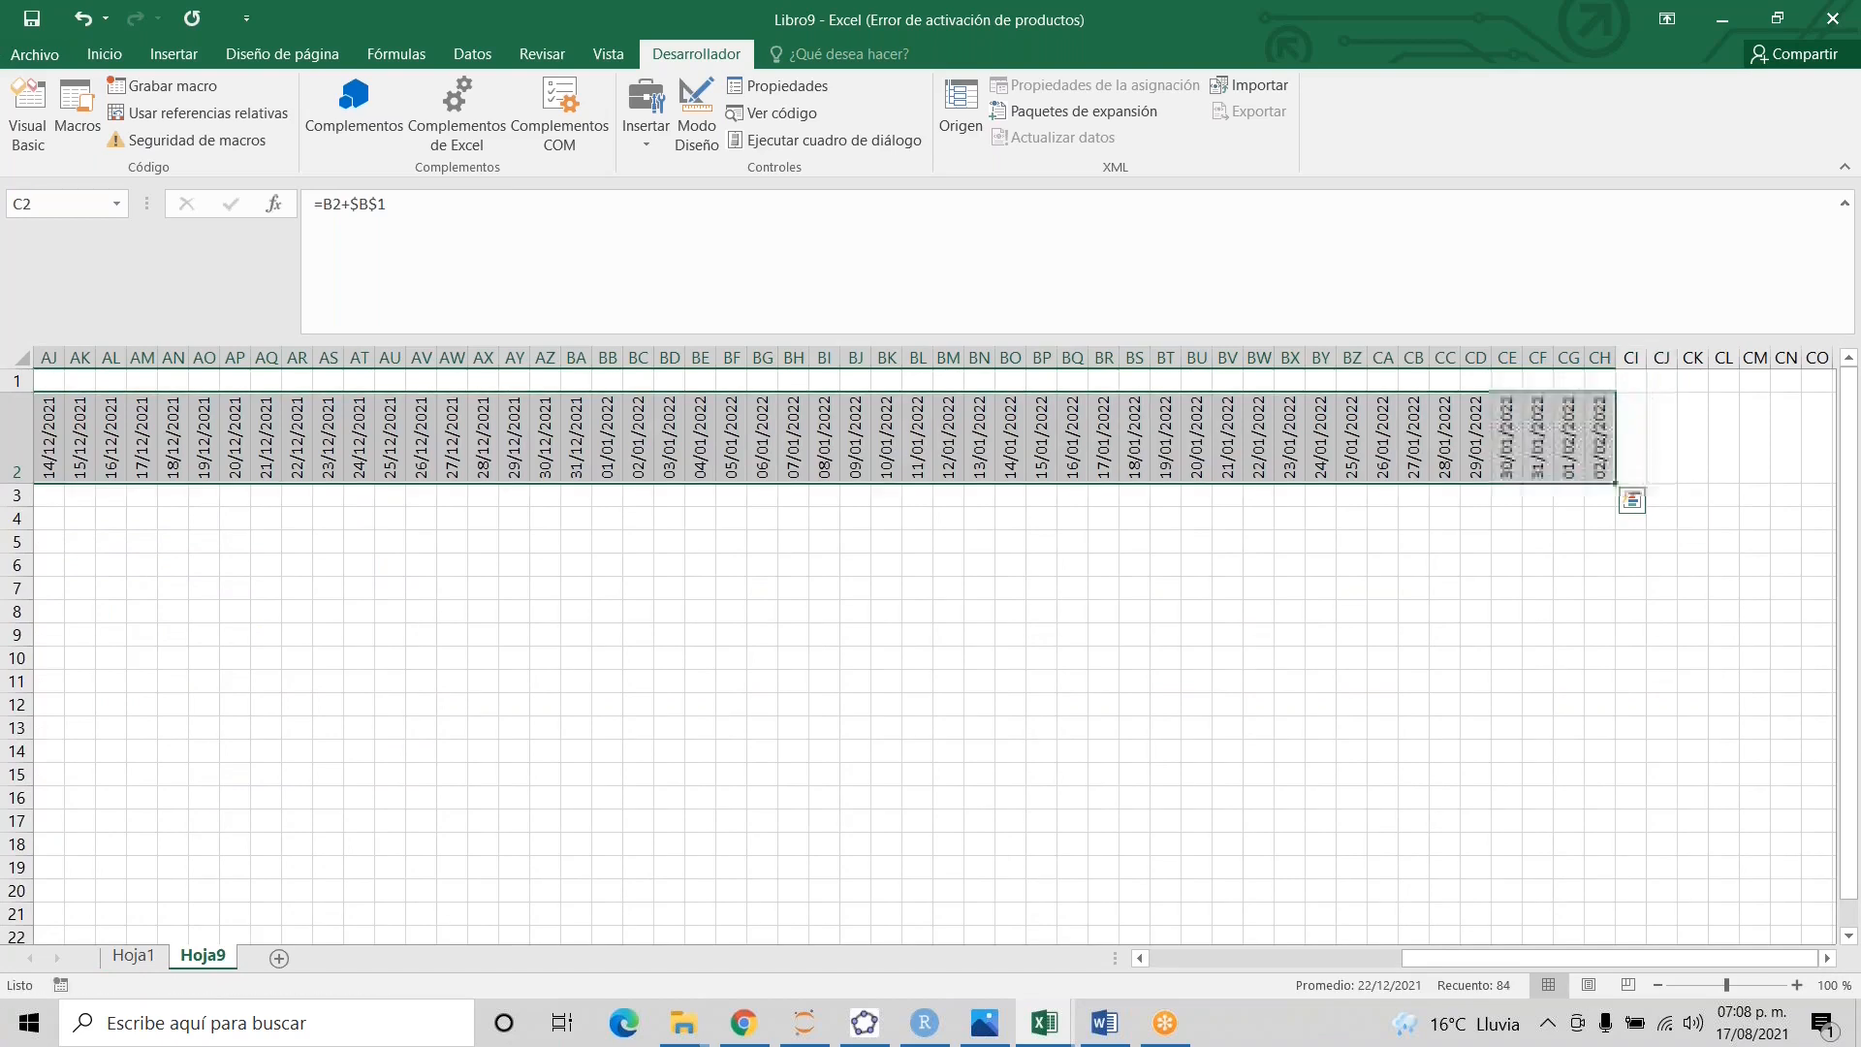
- Fill B3's lookup formula down to Actividad 18 and across to column CH, and return to B3
key("Home")
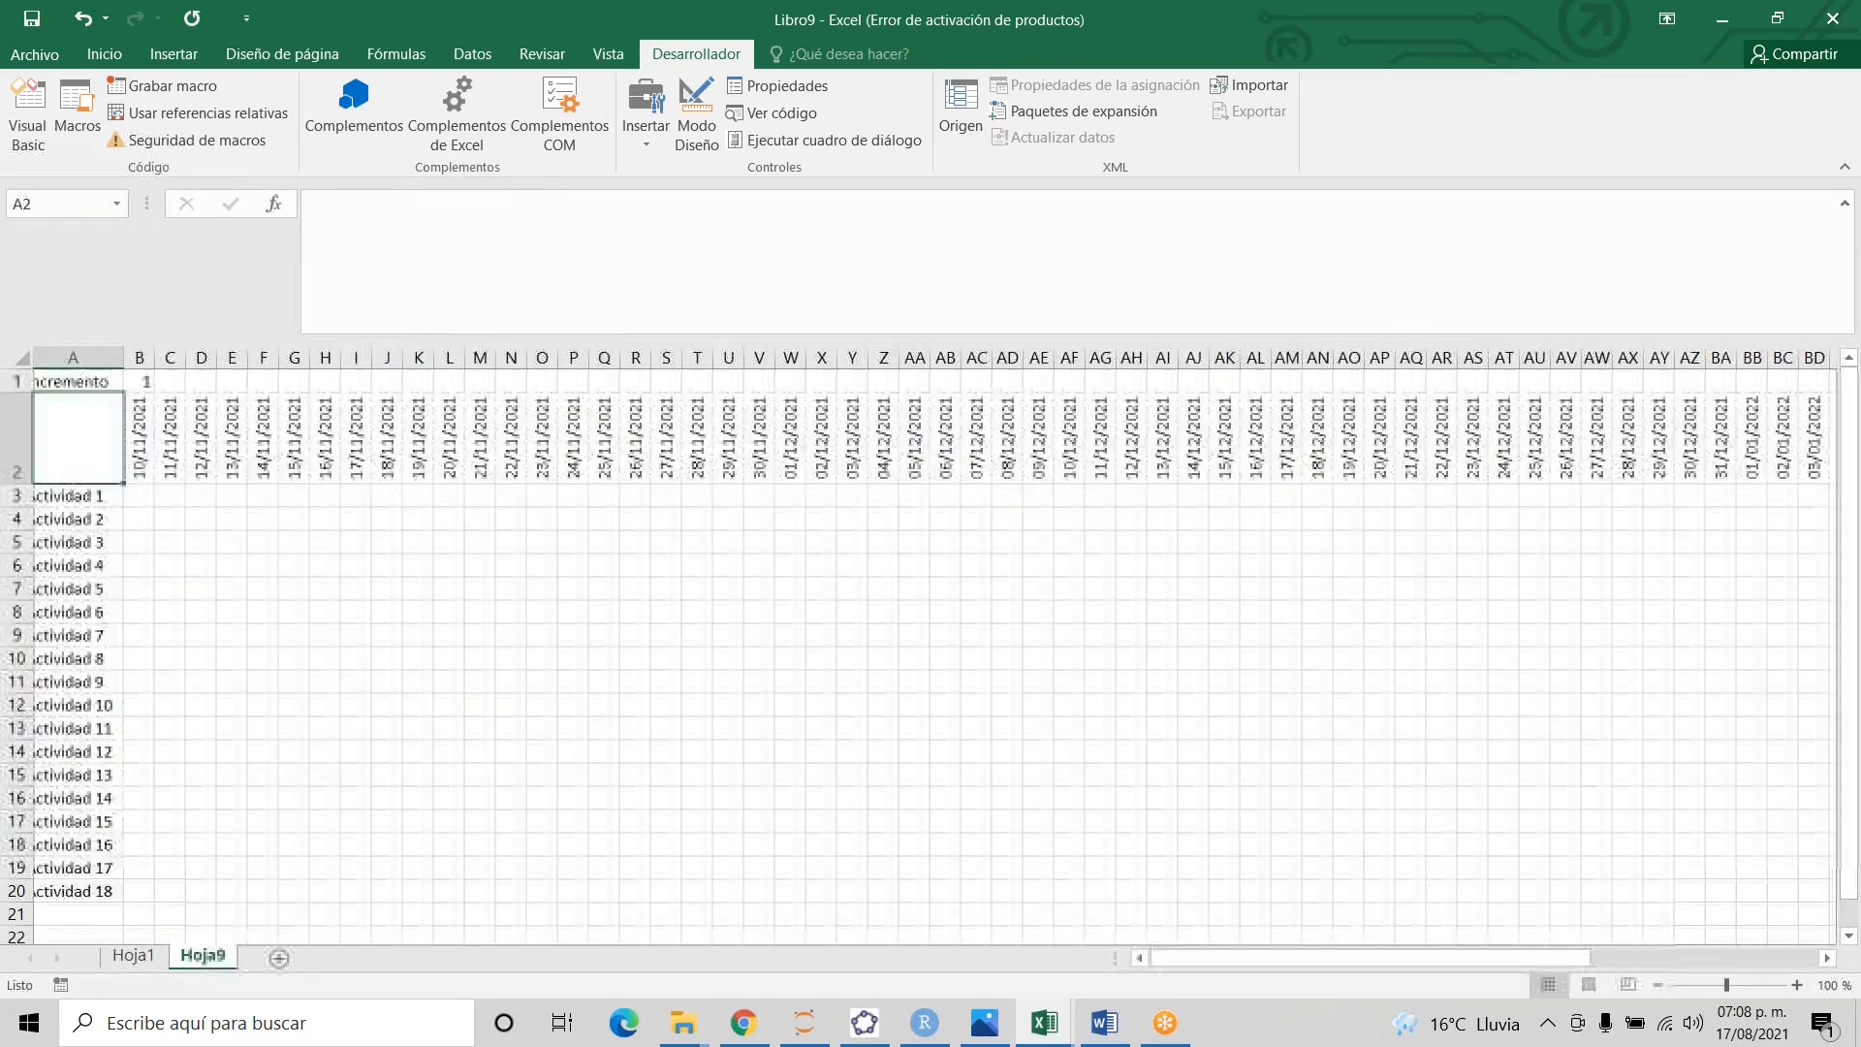
key("Down")
key("Right")
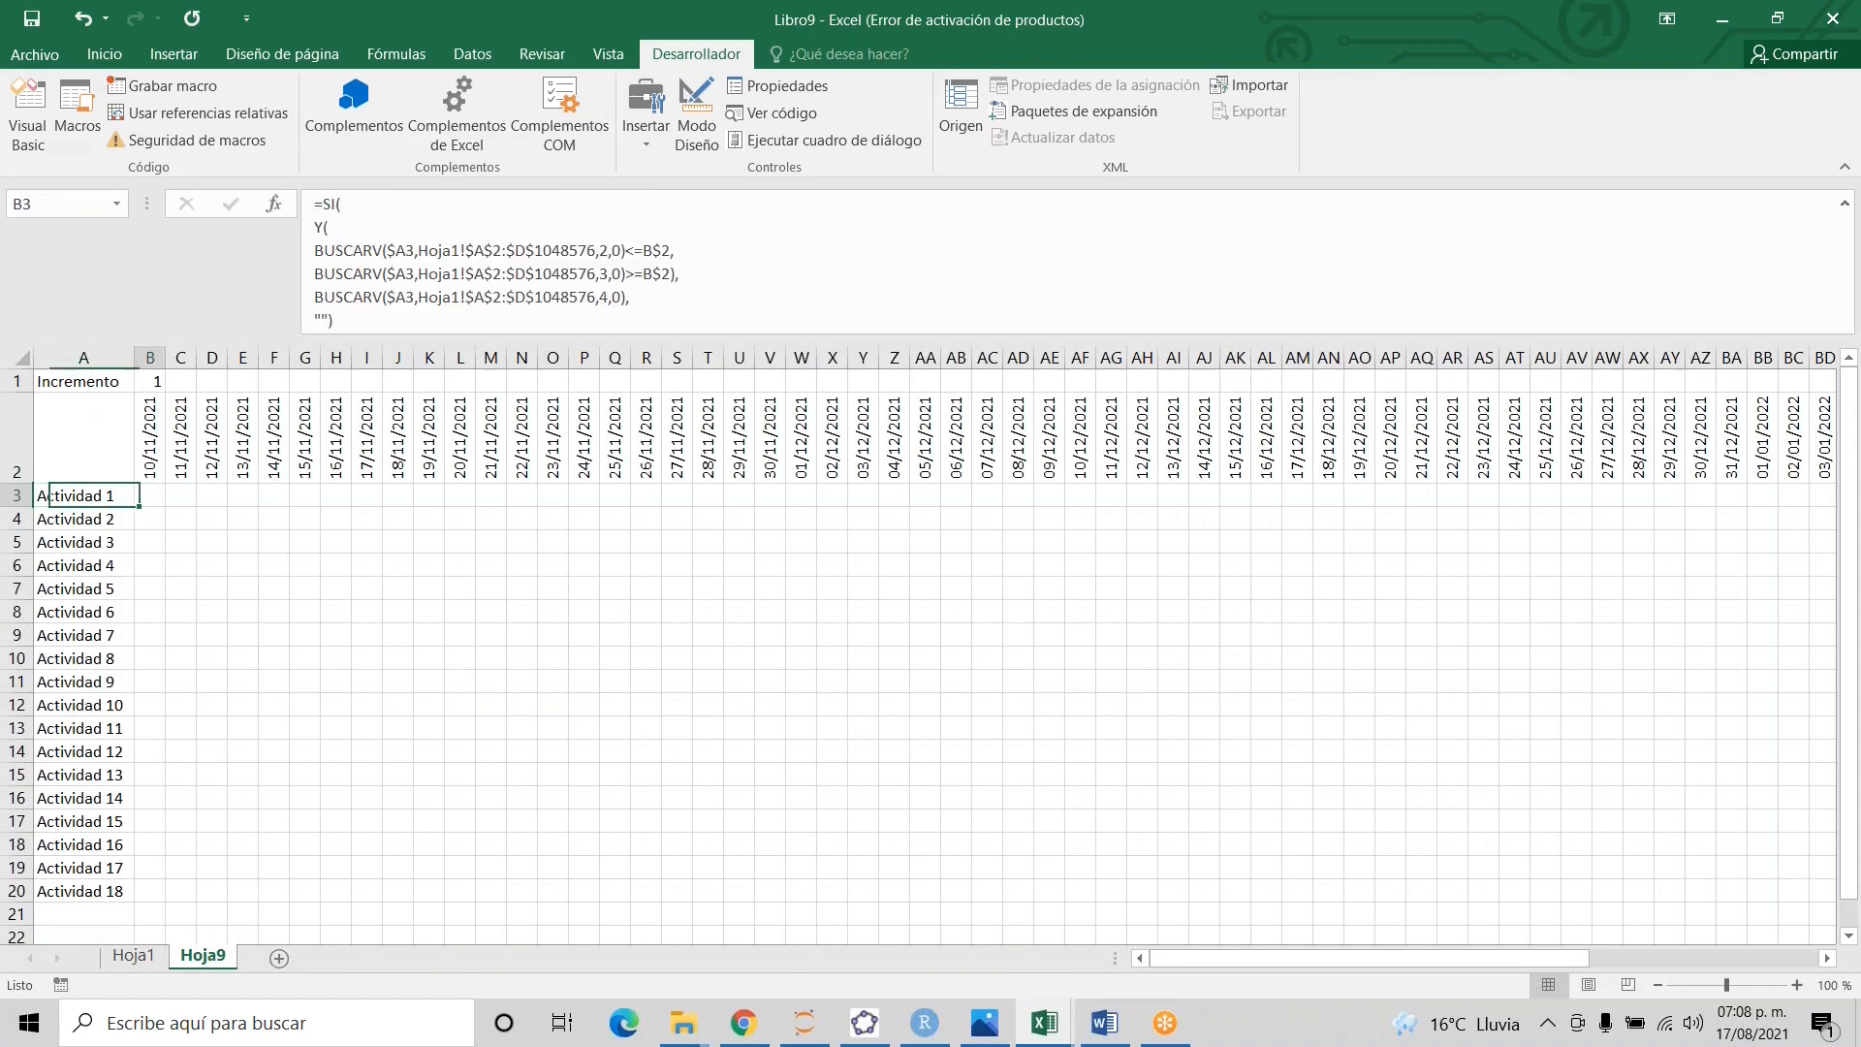
double_click(165, 506)
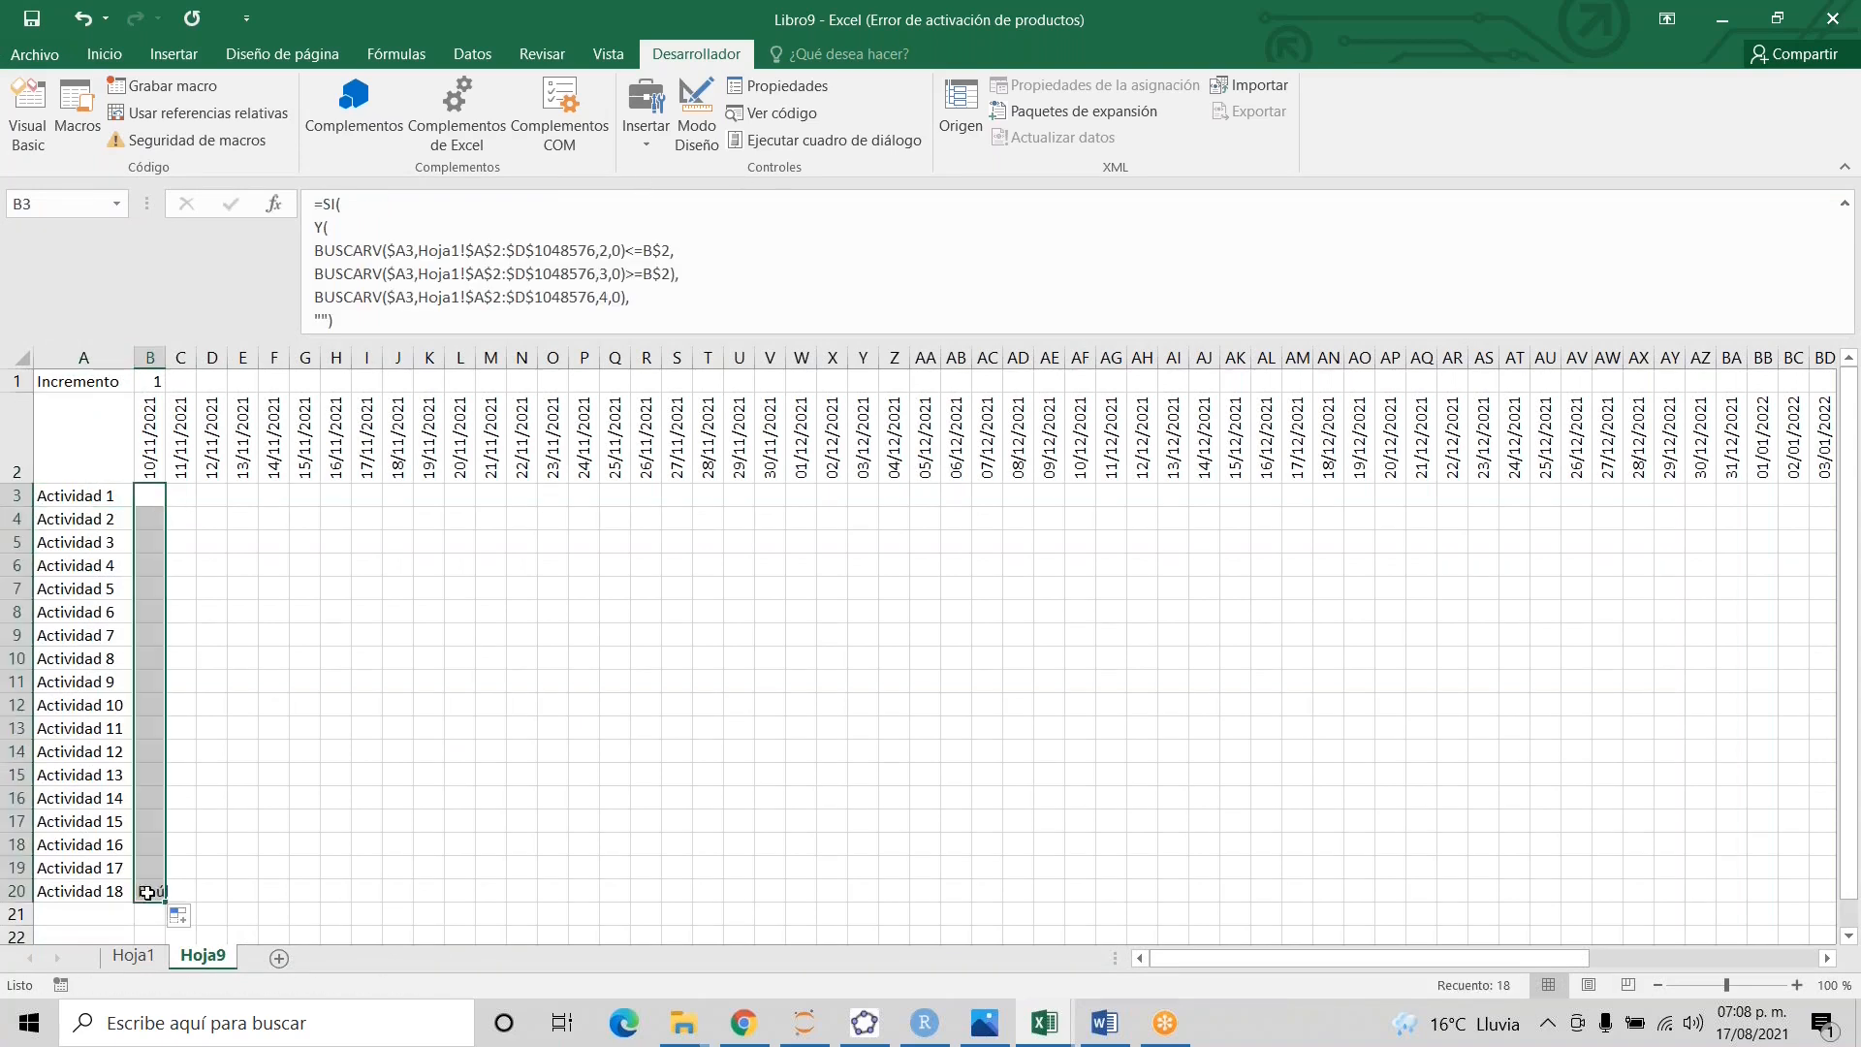
left_click_drag(165, 899, 1794, 864)
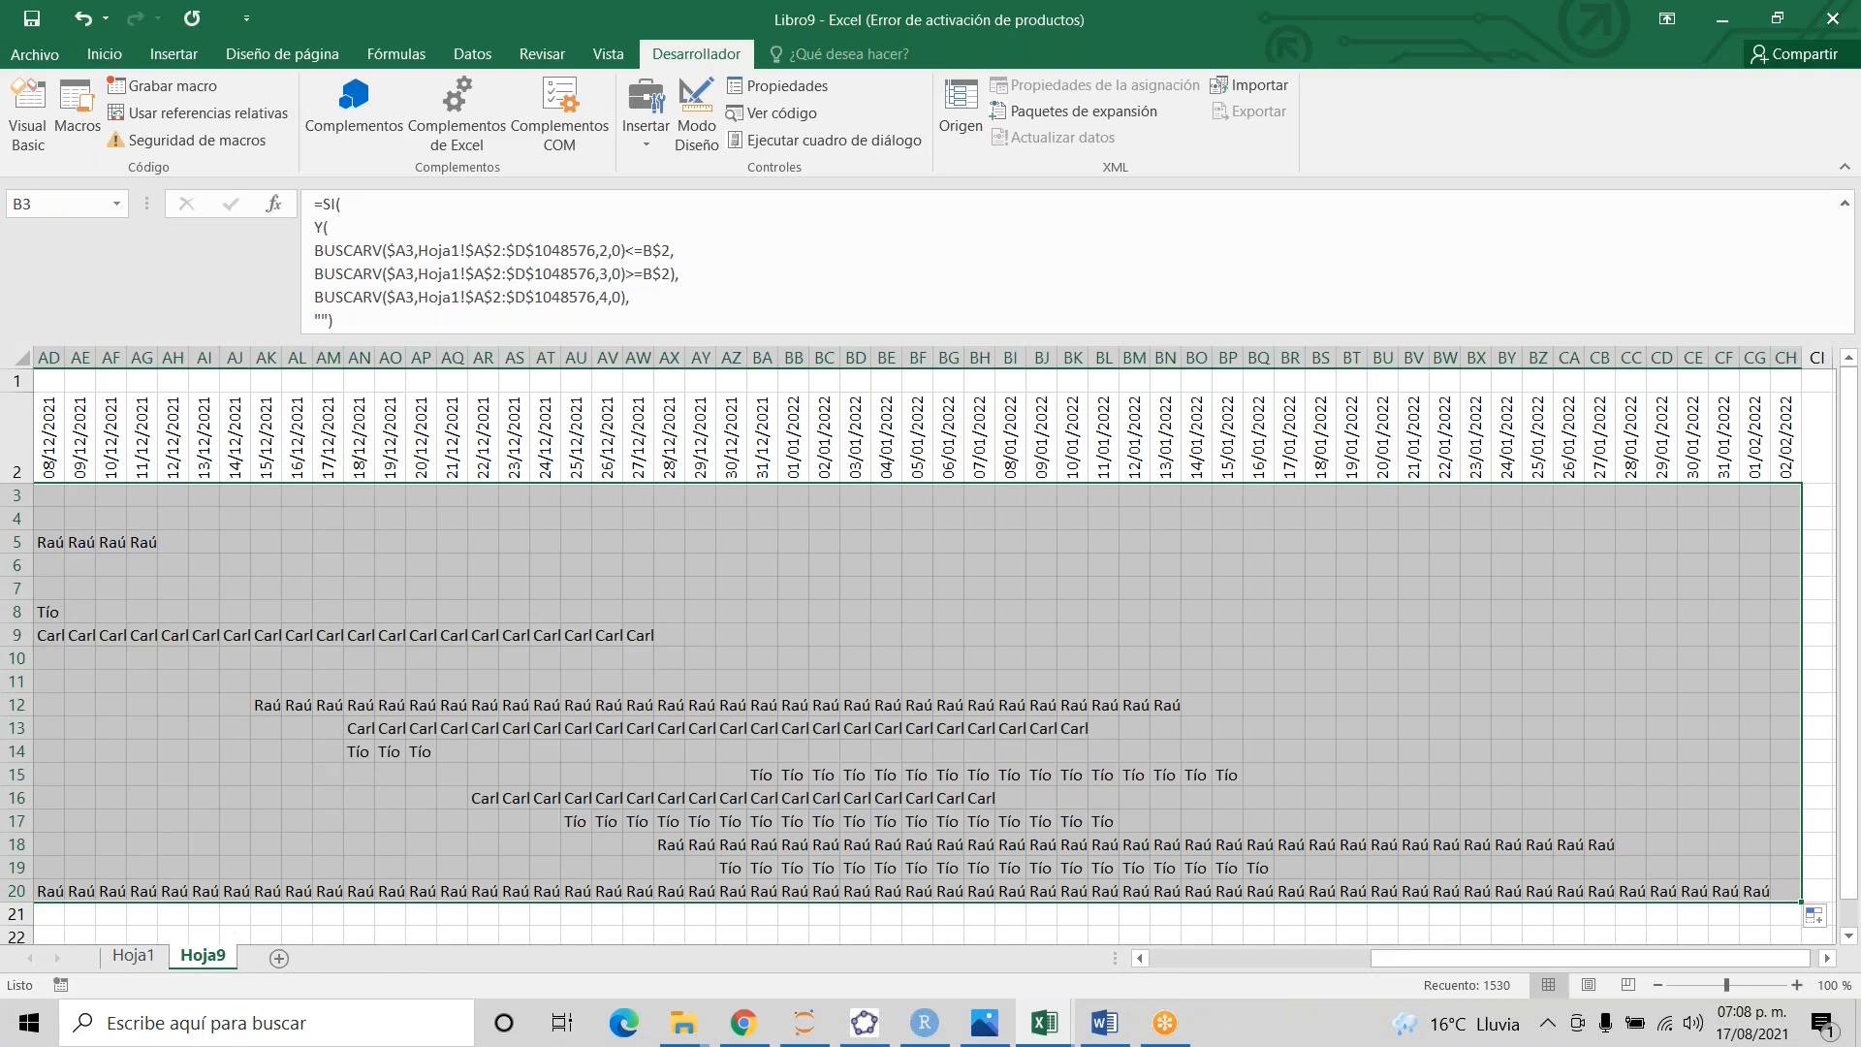
left_click(214, 427)
key("Left")
key("ctrl+Home")
key("Down")
key("Down")
key("Right")
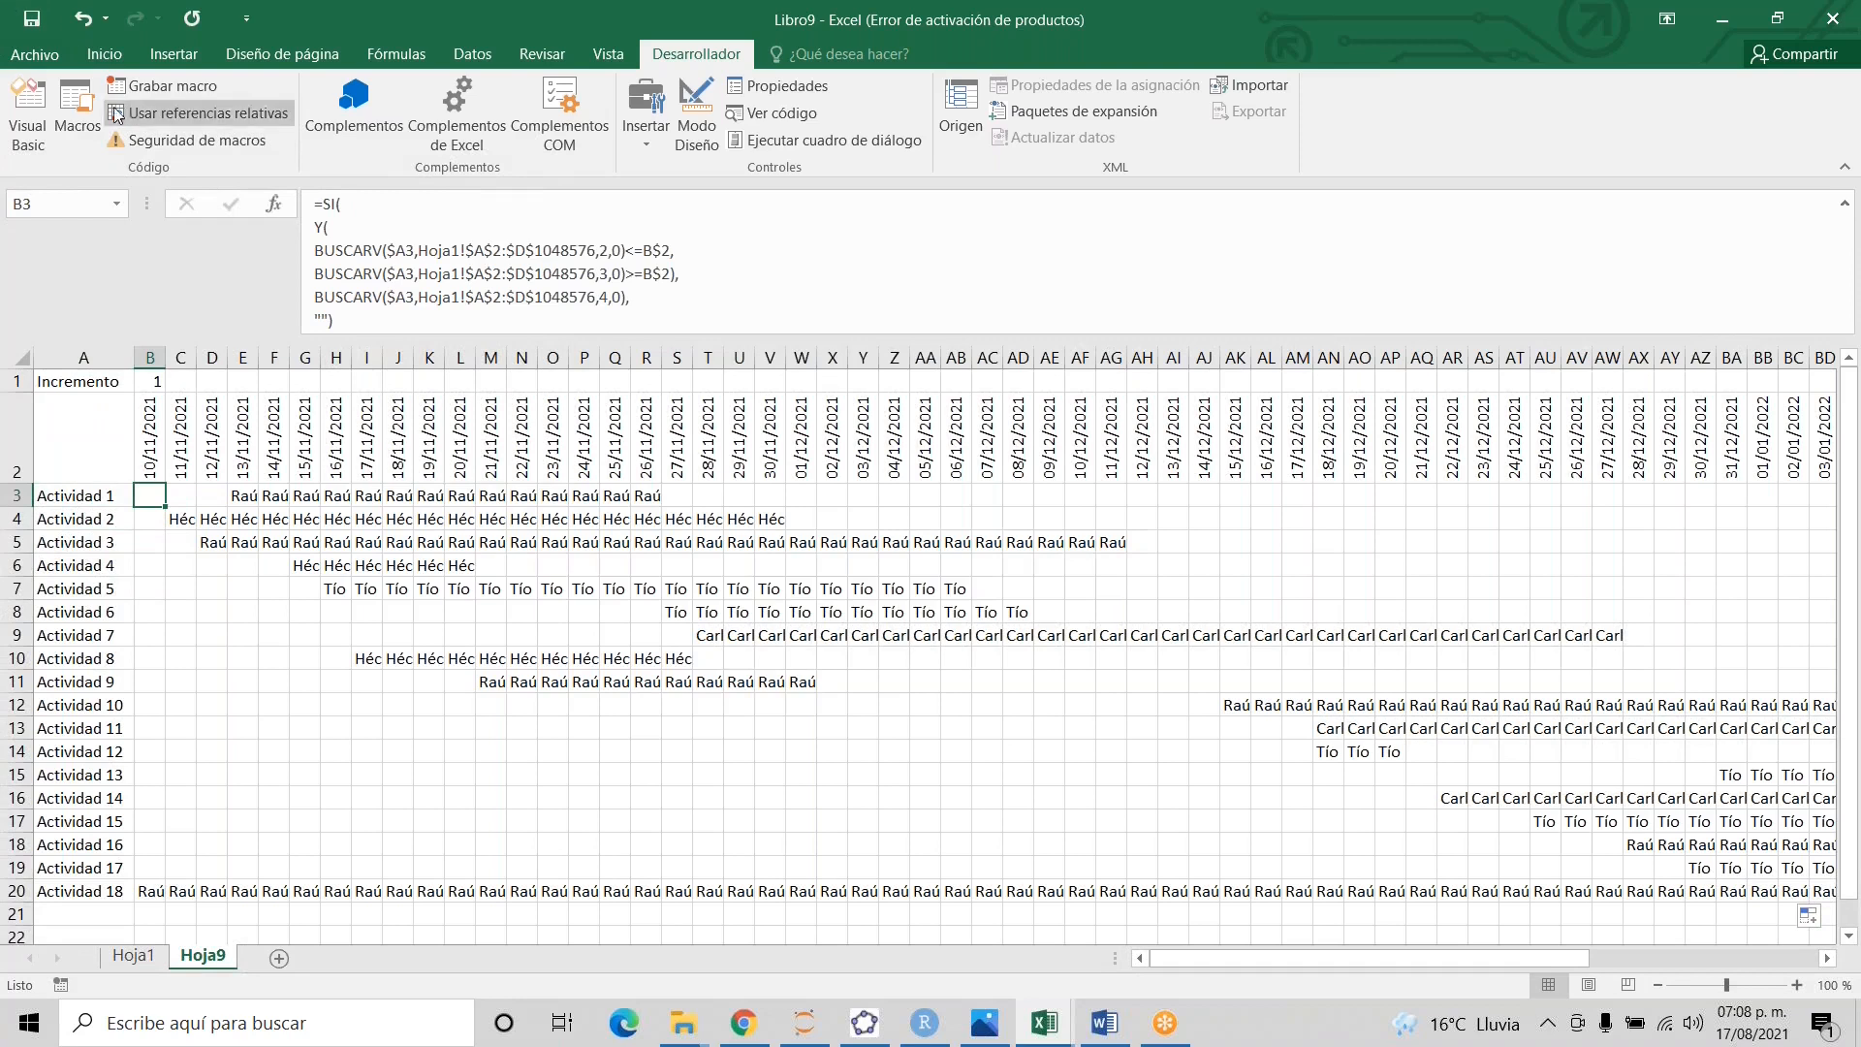
- Run the coloreado macro on Hoja9 to color its activity bars by person in charge
left_click(77, 107)
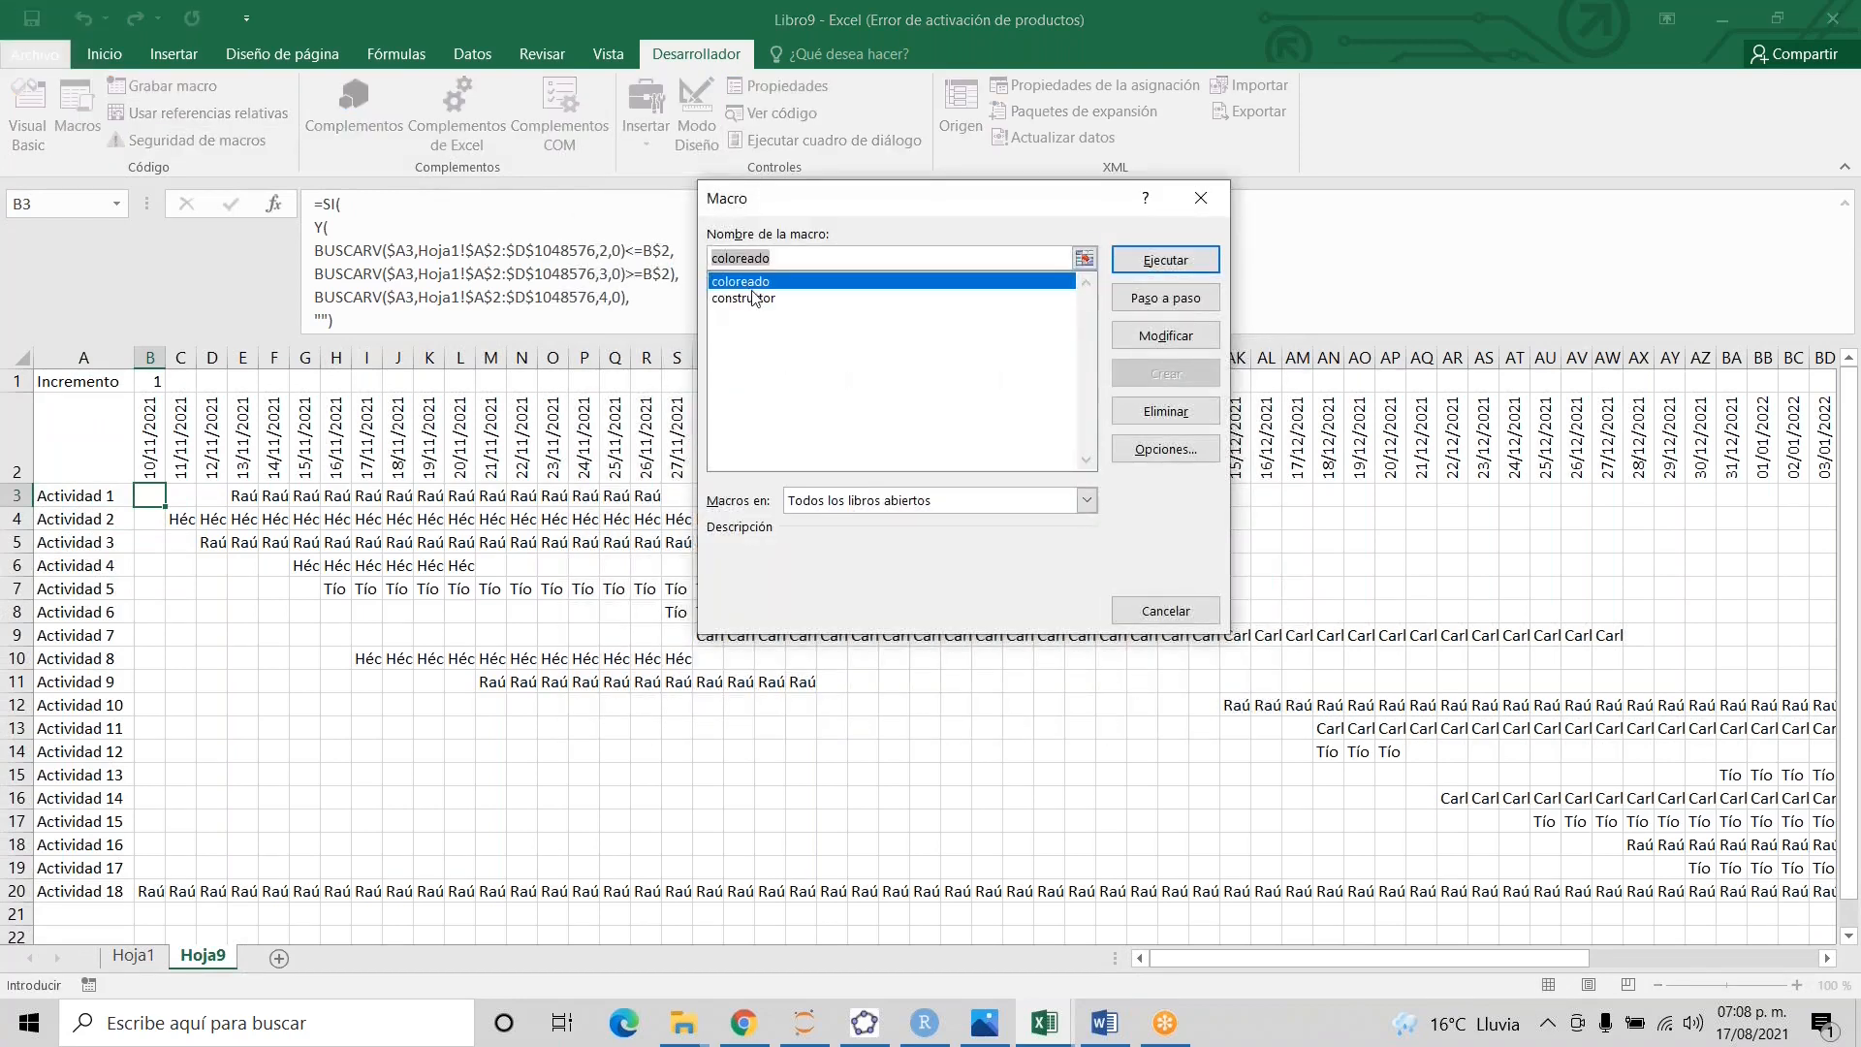
left_click(1164, 259)
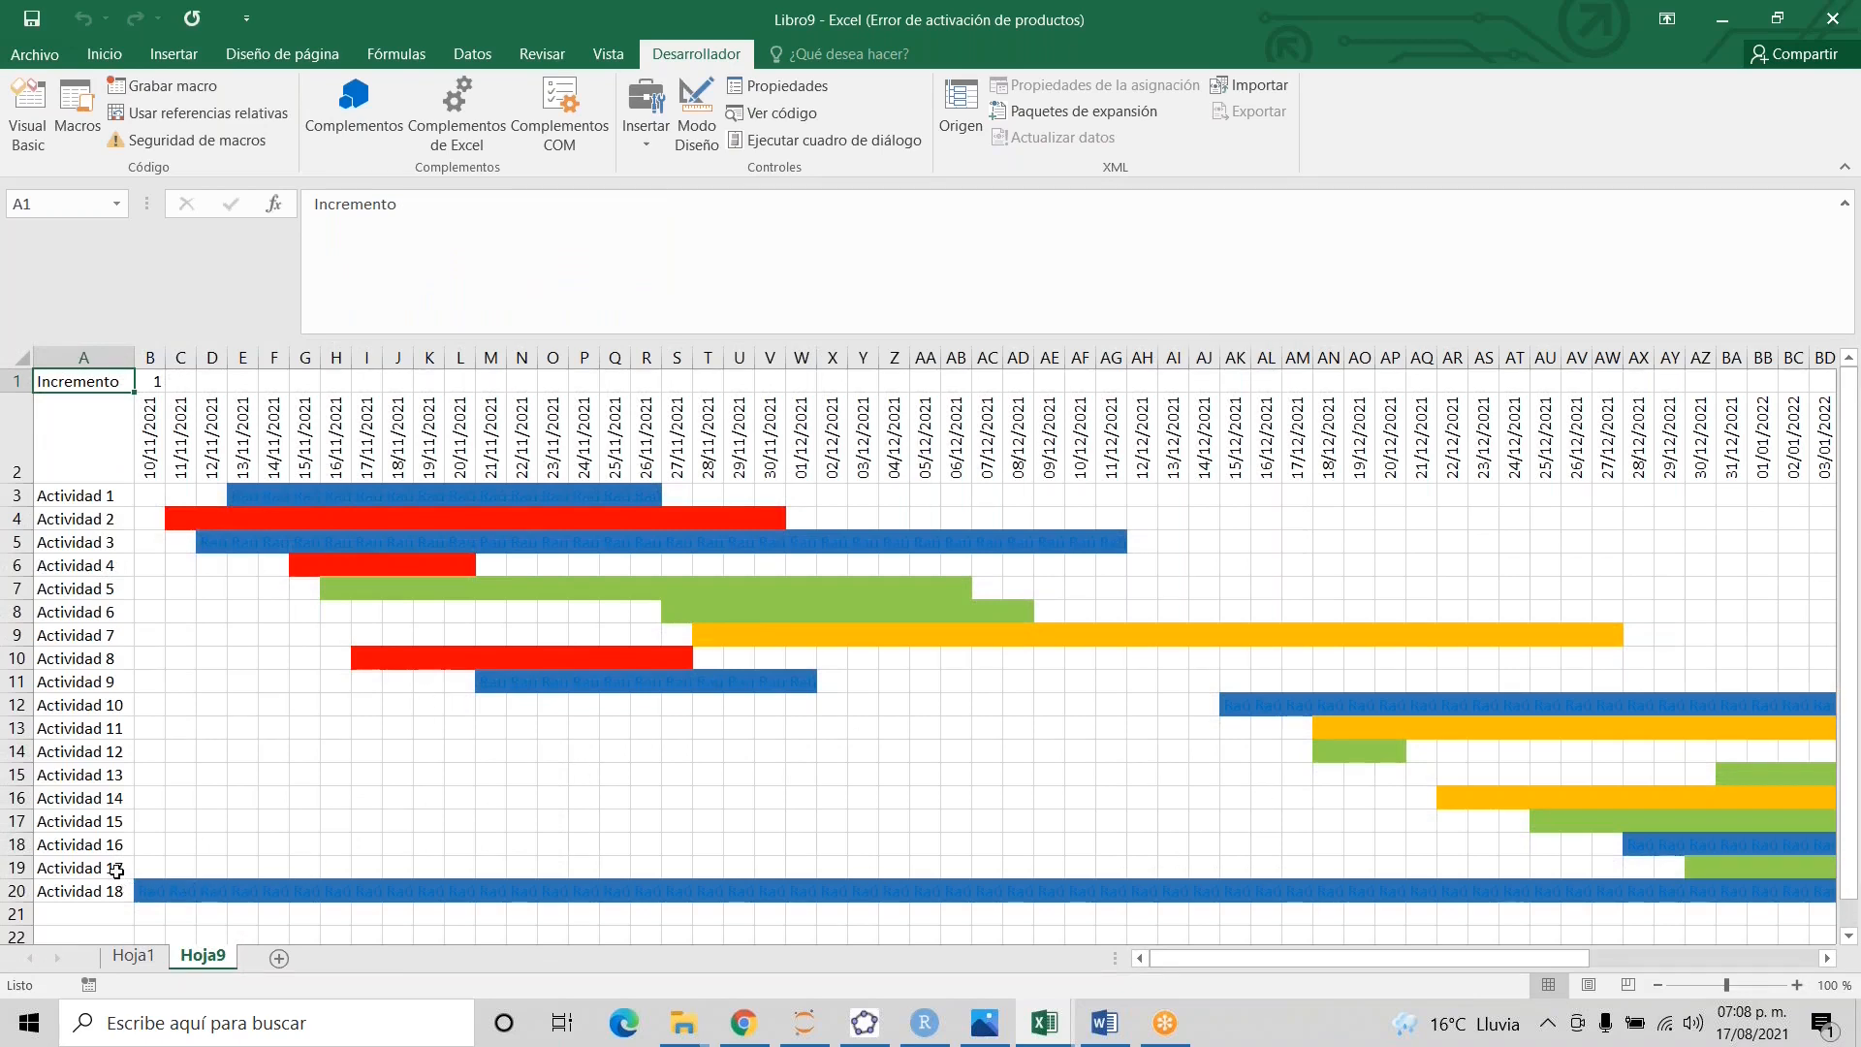
- Examine the colored schedule on Hoja9, from the first activities down to Actividad 18 and across the dates into January 2022
key("Down")
key("Down")
key("Down")
key("Down")
key("Down")
key("Down")
key("Down")
key("Down")
key("Down")
key("Down")
key("Down")
key("Down")
key("Down")
key("Down")
key("Down")
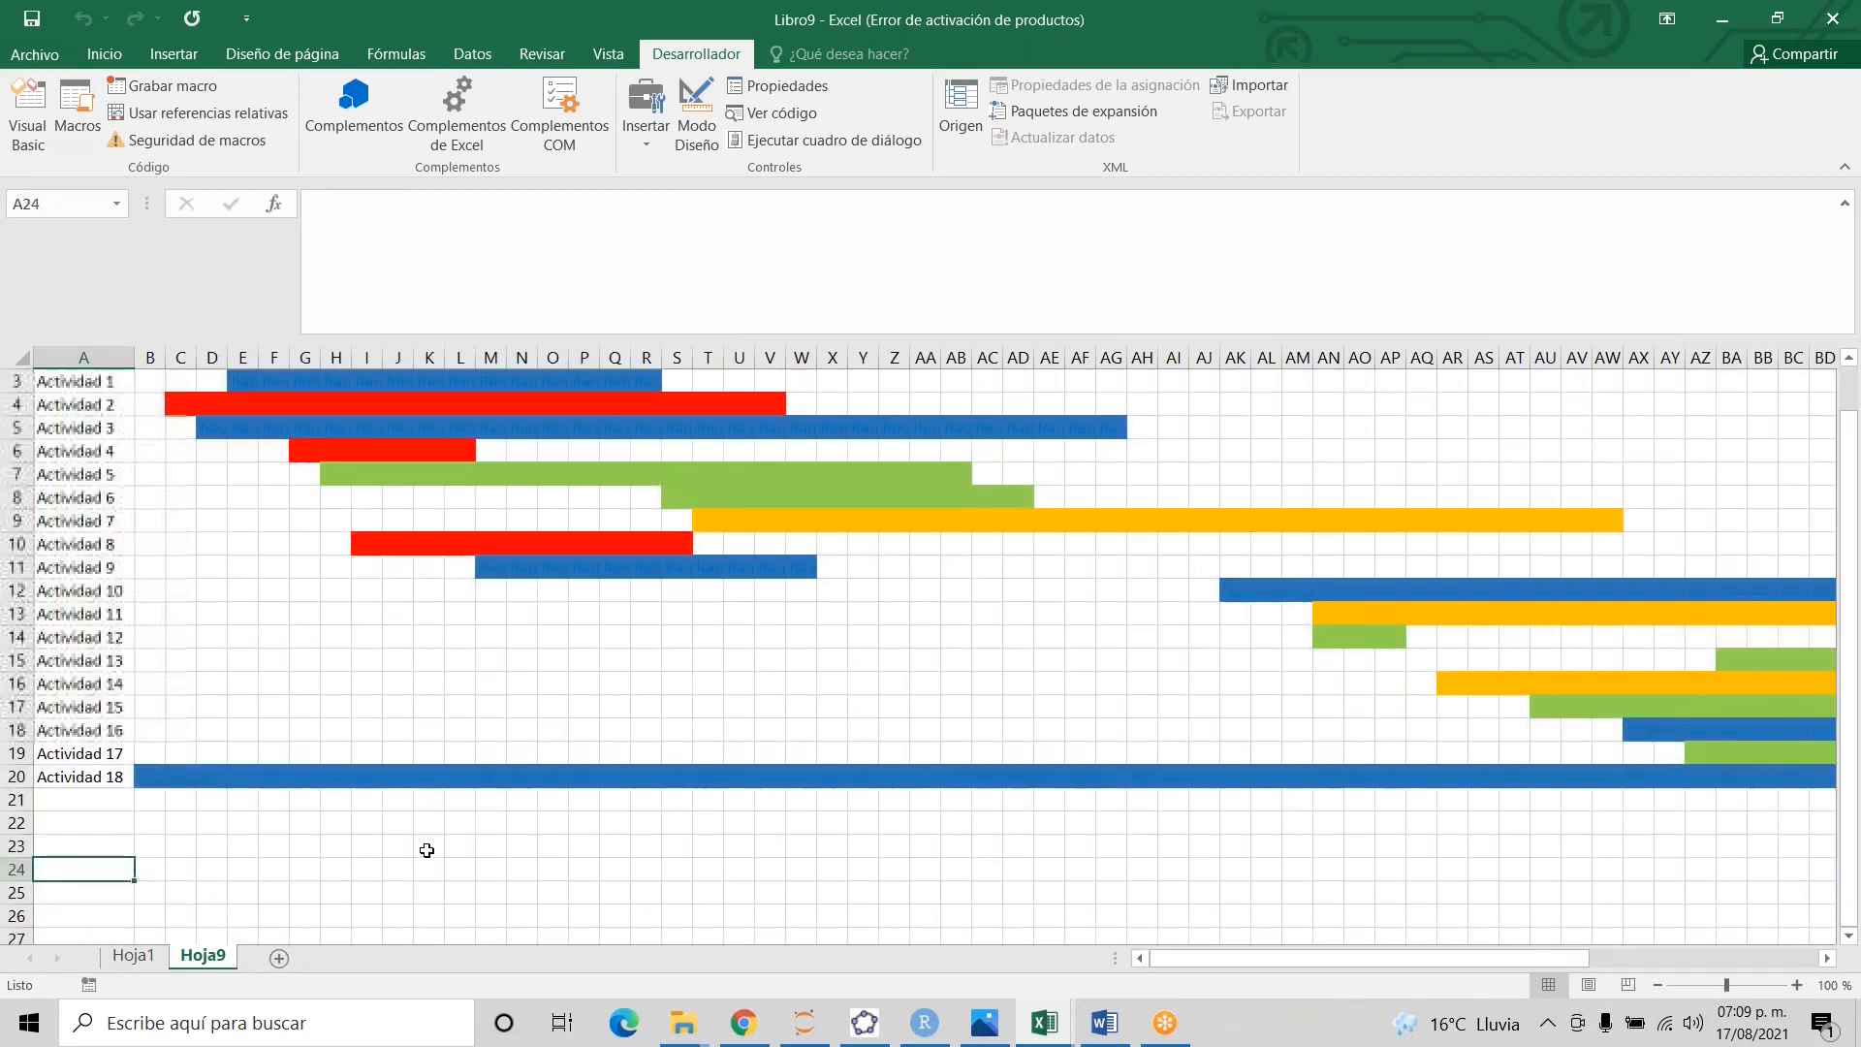
key("Up")
key("Up")
key("Up")
key("Up")
key("Up")
key("Up")
key("Up")
key("Up")
key("Up")
key("Up")
key("Up")
key("Up")
key("Up")
key("Up")
key("Up")
key("Right")
key("Right")
key("Down")
key("Right")
key("Right")
key("Down")
key("Down")
key("Down")
key("Down")
key("Down")
key("Down")
key("Down")
key("Down")
key("Down")
key("Down")
key("Down")
key("Down")
key("Down")
key("Down")
key("Down")
key("Down")
key("Down")
key("Down")
key("Down")
key("Right")
key("Right")
key("Right")
key("Right")
key("Right")
key("Right")
key("Right")
key("Right")
key("Right")
key("Right")
key("Right")
key("Right")
key("Right")
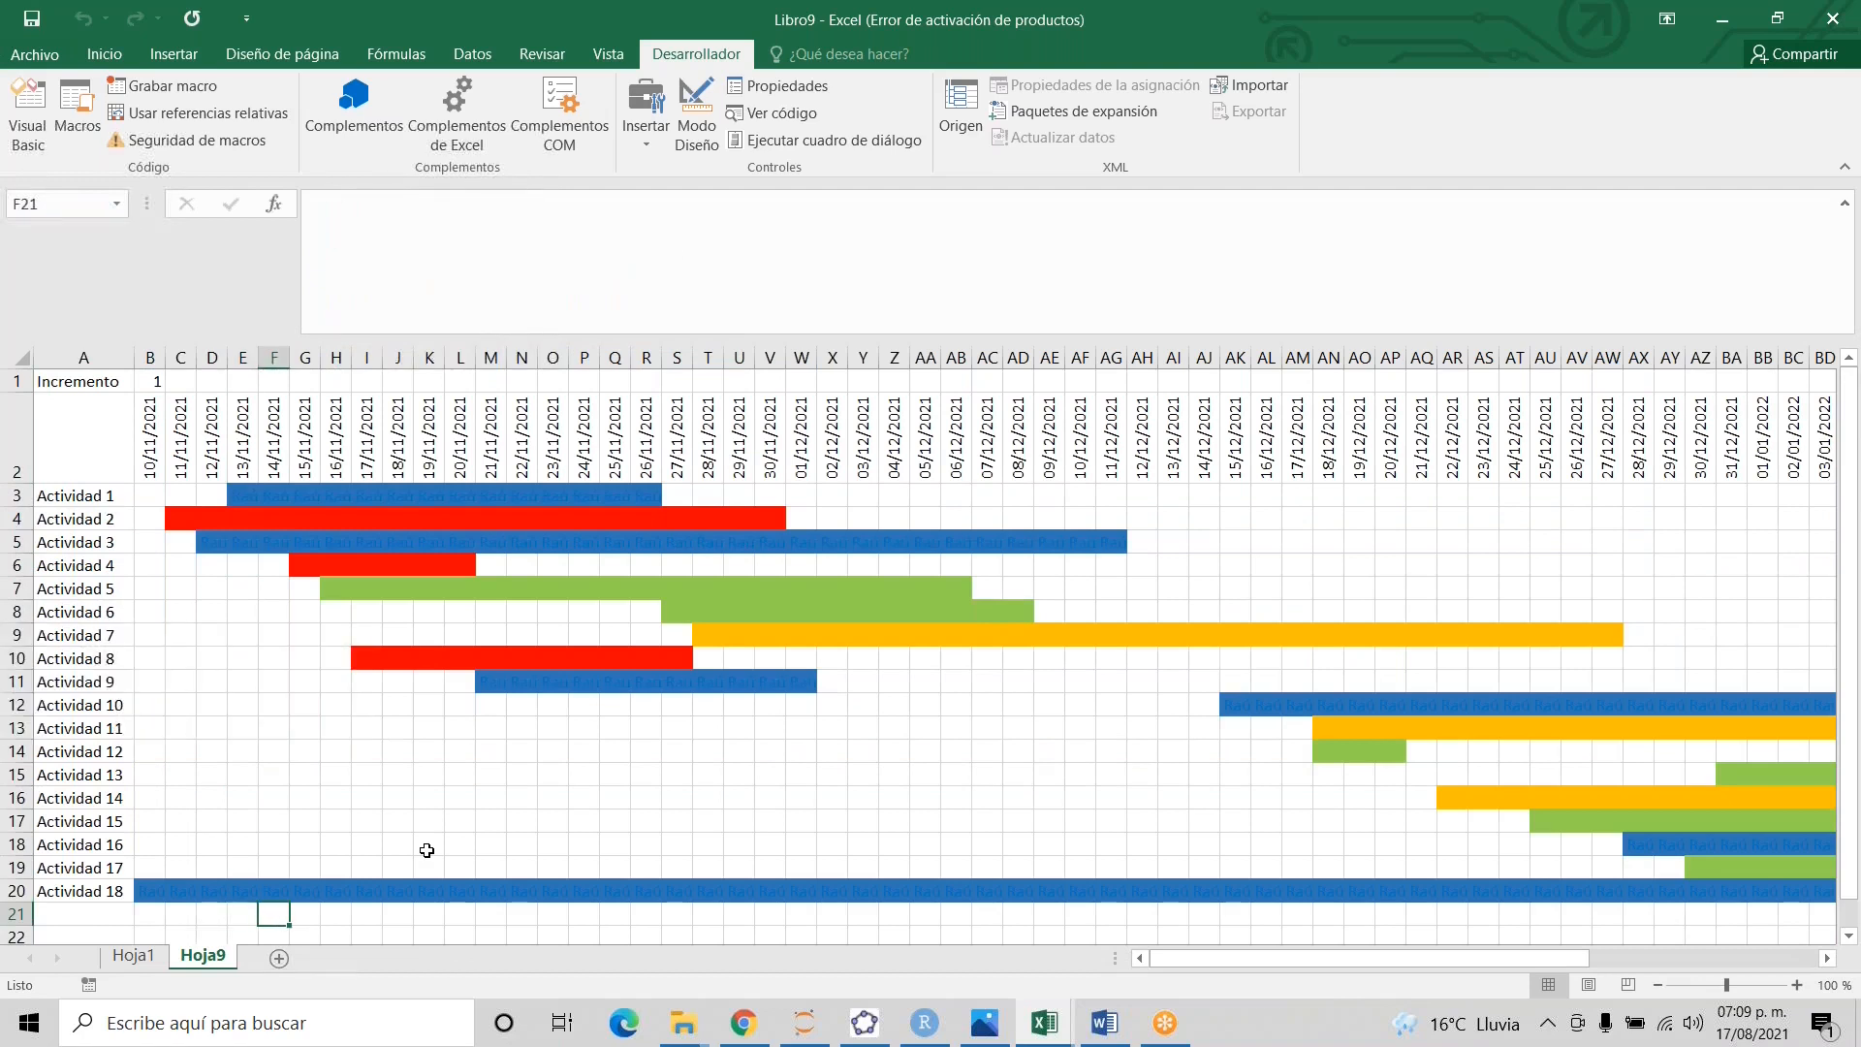
key("Right")
key("Right")
key("Right")
key("Right")
key("Right")
key("Right")
key("Right")
key("Right")
key("Right")
key("Right")
key("Right")
key("Right")
key("Right")
key("Right")
key("Right")
key("Right")
key("Right")
key("Right")
key("Right")
key("Right")
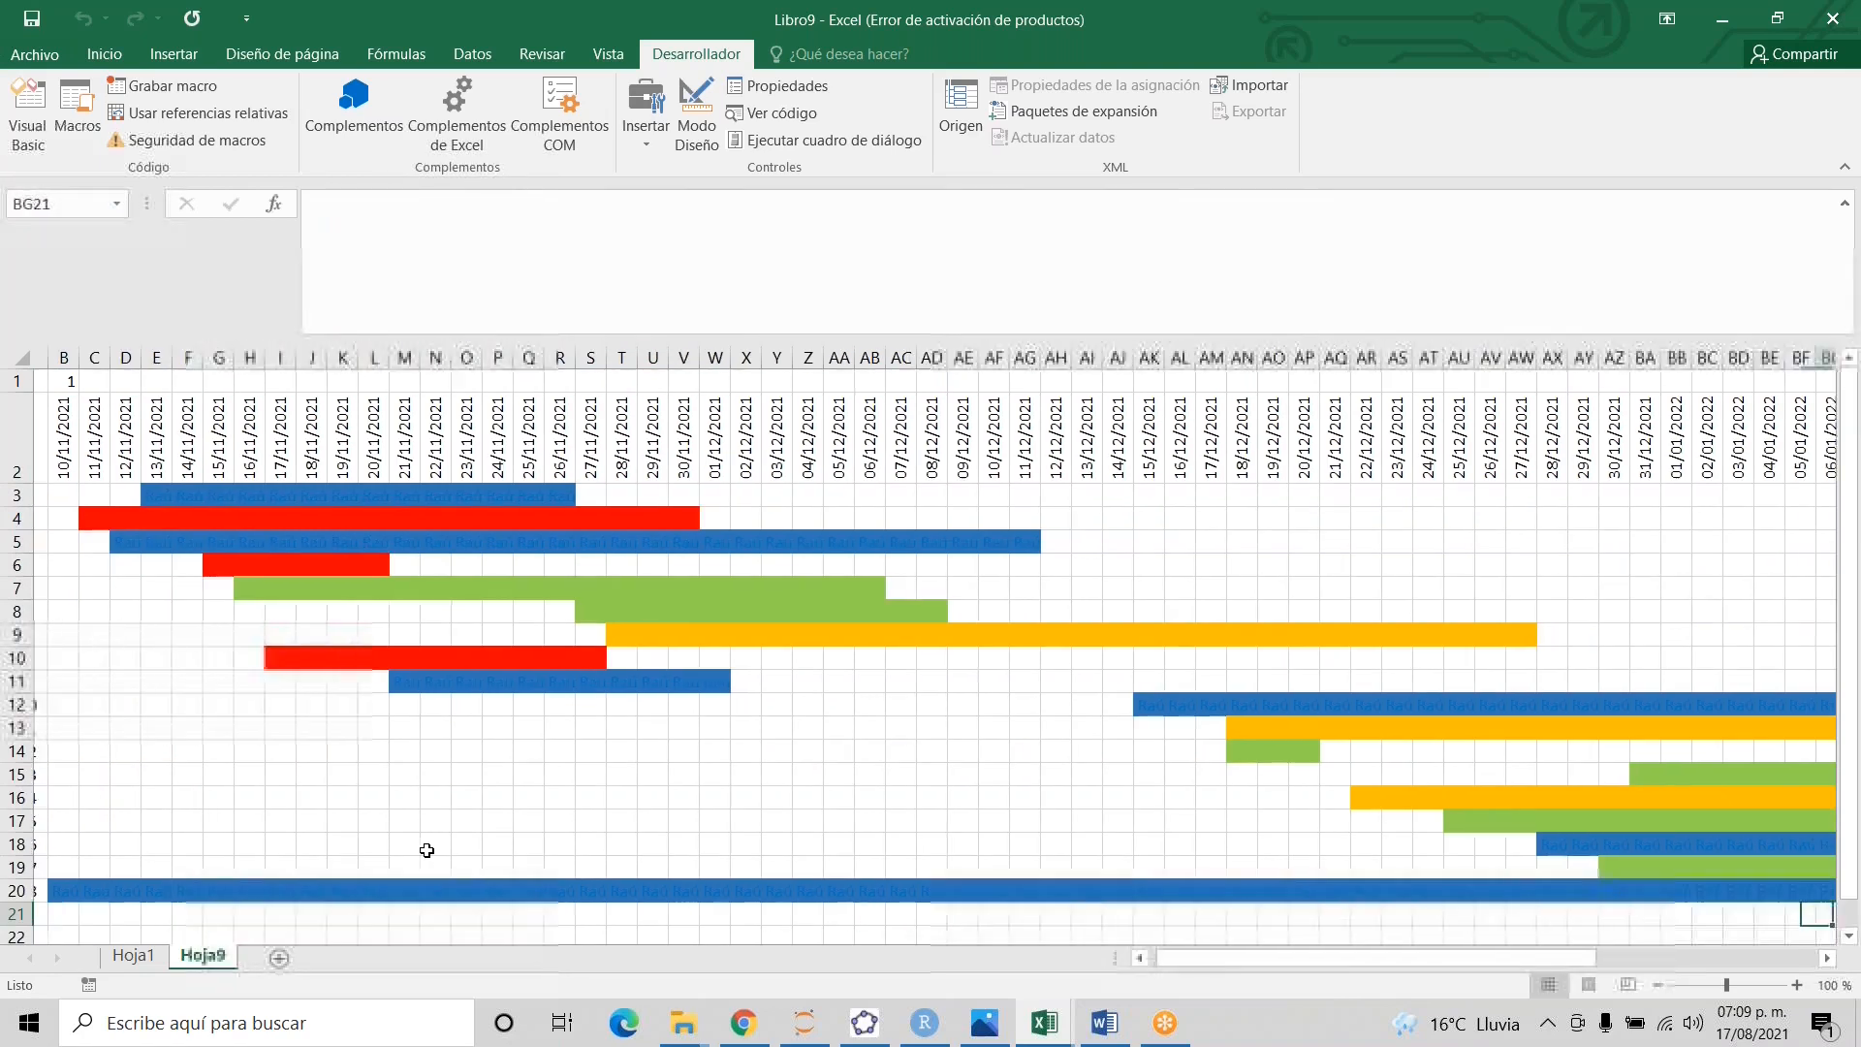
- Examine the colored activity bars on Hoja9 across the dates to the schedule's end at 02/02/2022, and return to column A
key("Right")
key("Right")
key("Right")
key("Right")
key("Right")
key("Right")
key("Right")
key("Right")
key("Right")
key("Right")
key("Right")
key("Right")
key("Right")
key("Right")
key("Right")
key("Right")
key("Right")
key("Right")
key("Right")
key("Right")
key("Left")
key("Left")
key("Left")
key("Left")
key("Left")
key("Left")
key("Left")
key("Left")
key("Left")
key("Left")
key("Left")
key("Left")
key("Left")
key("Left")
key("Left")
key("Left")
key("Left")
key("Left")
key("Left")
key("Left")
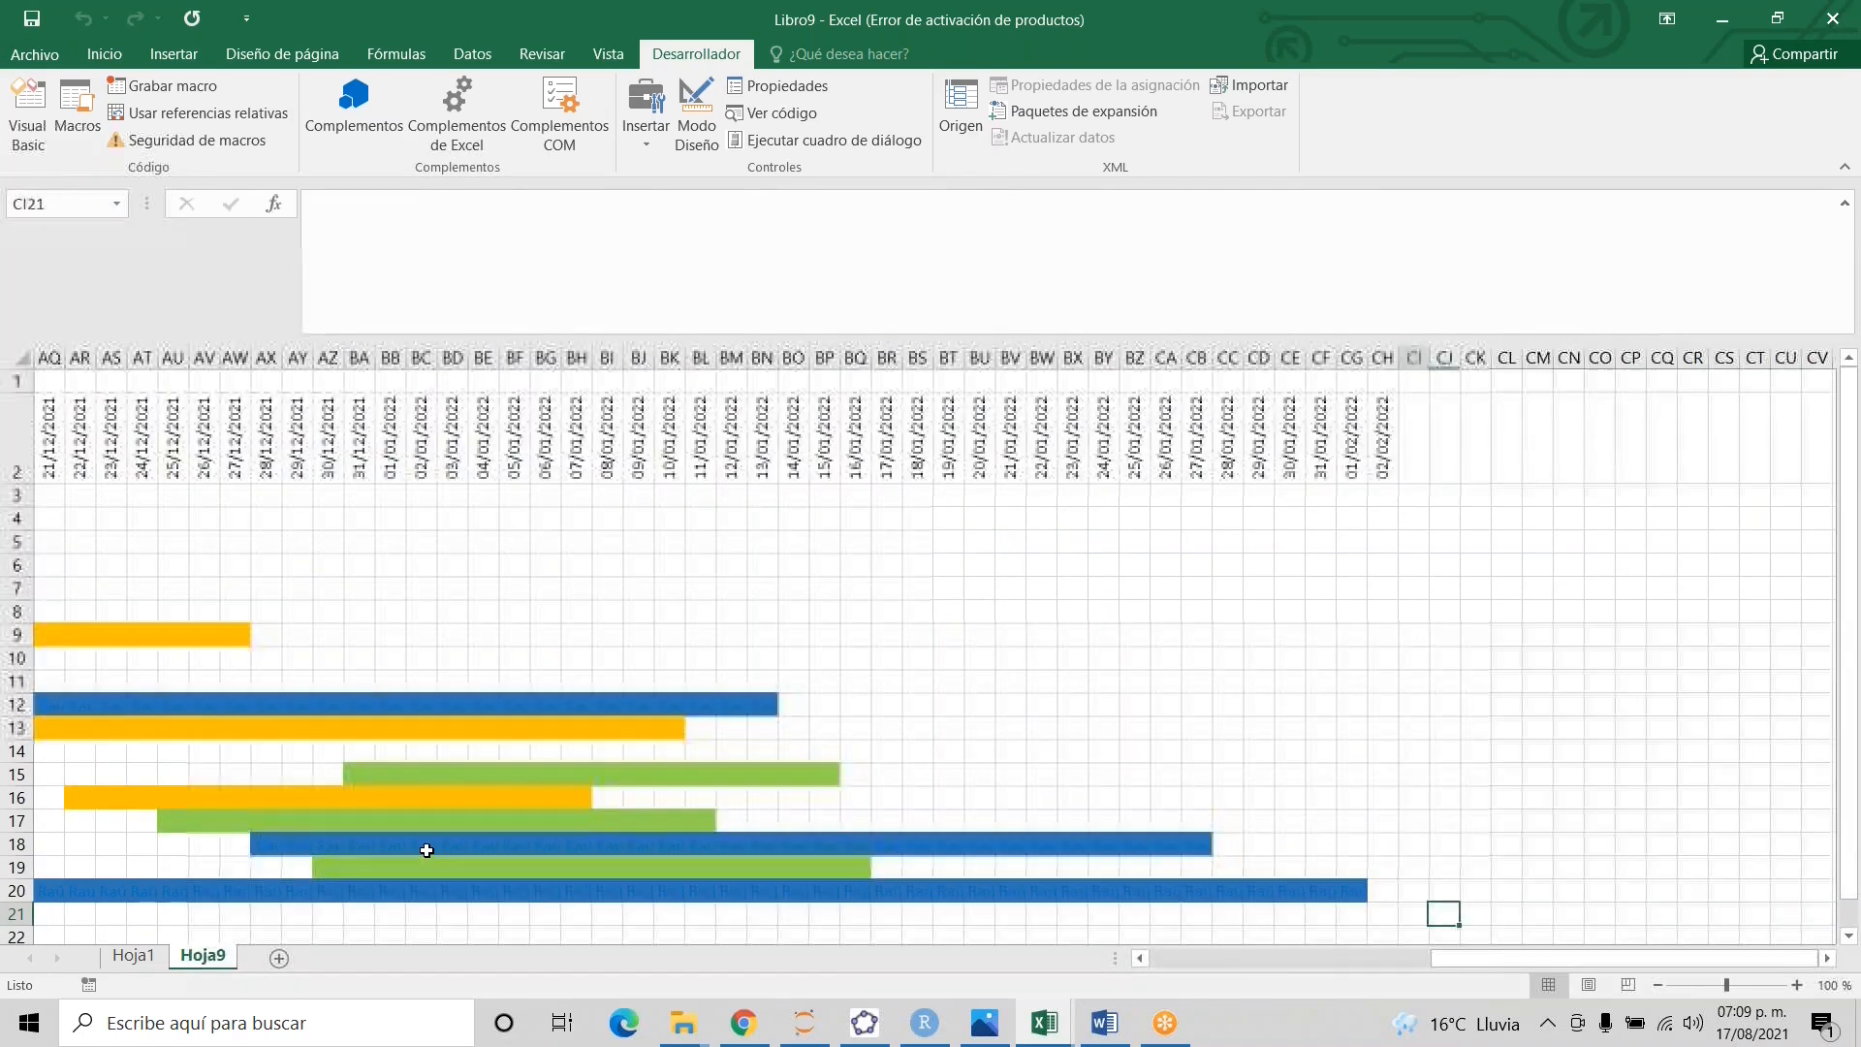
key("Left")
key("Left")
key("Left")
key("Left")
key("Left")
key("Left")
key("Left")
key("Left")
key("Left")
key("Left")
key("Left")
key("Left")
key("Left")
key("Left")
key("Left")
key("Left")
key("Left")
key("Left")
key("Left")
key("Left")
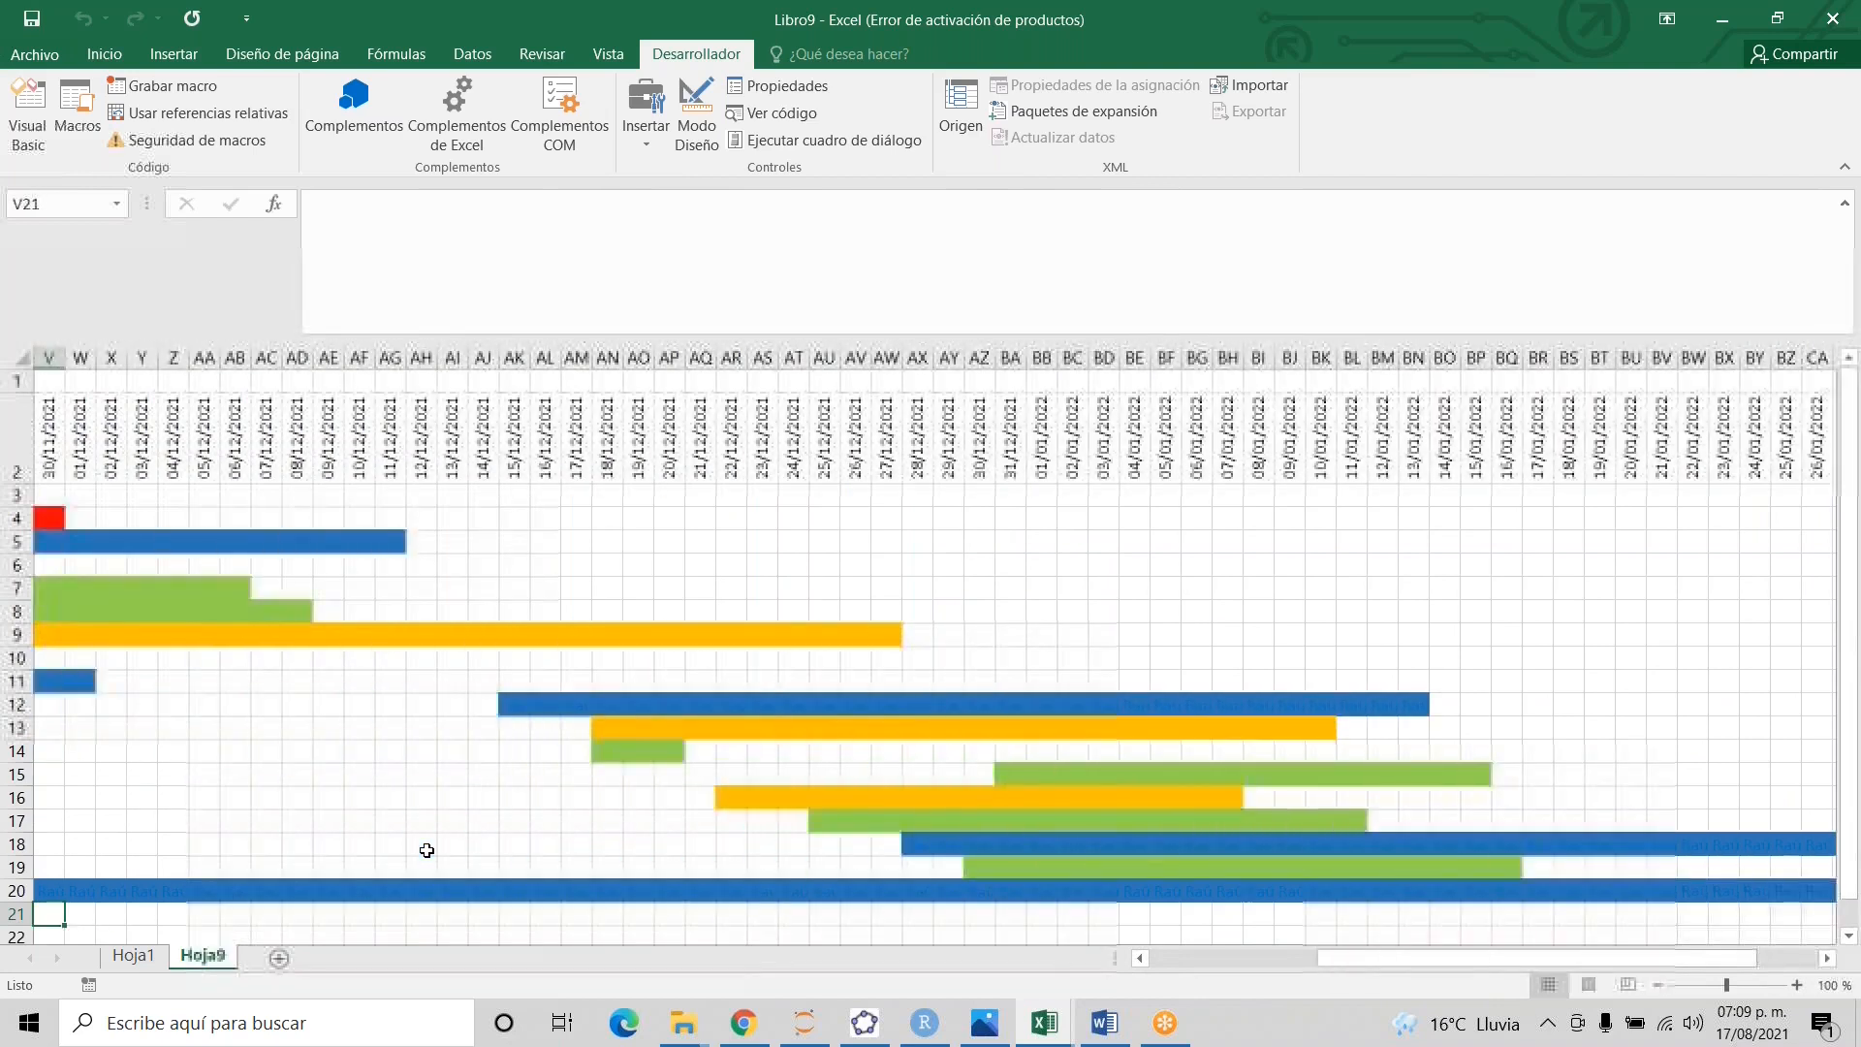
key("Left")
key("Left")
key("Left")
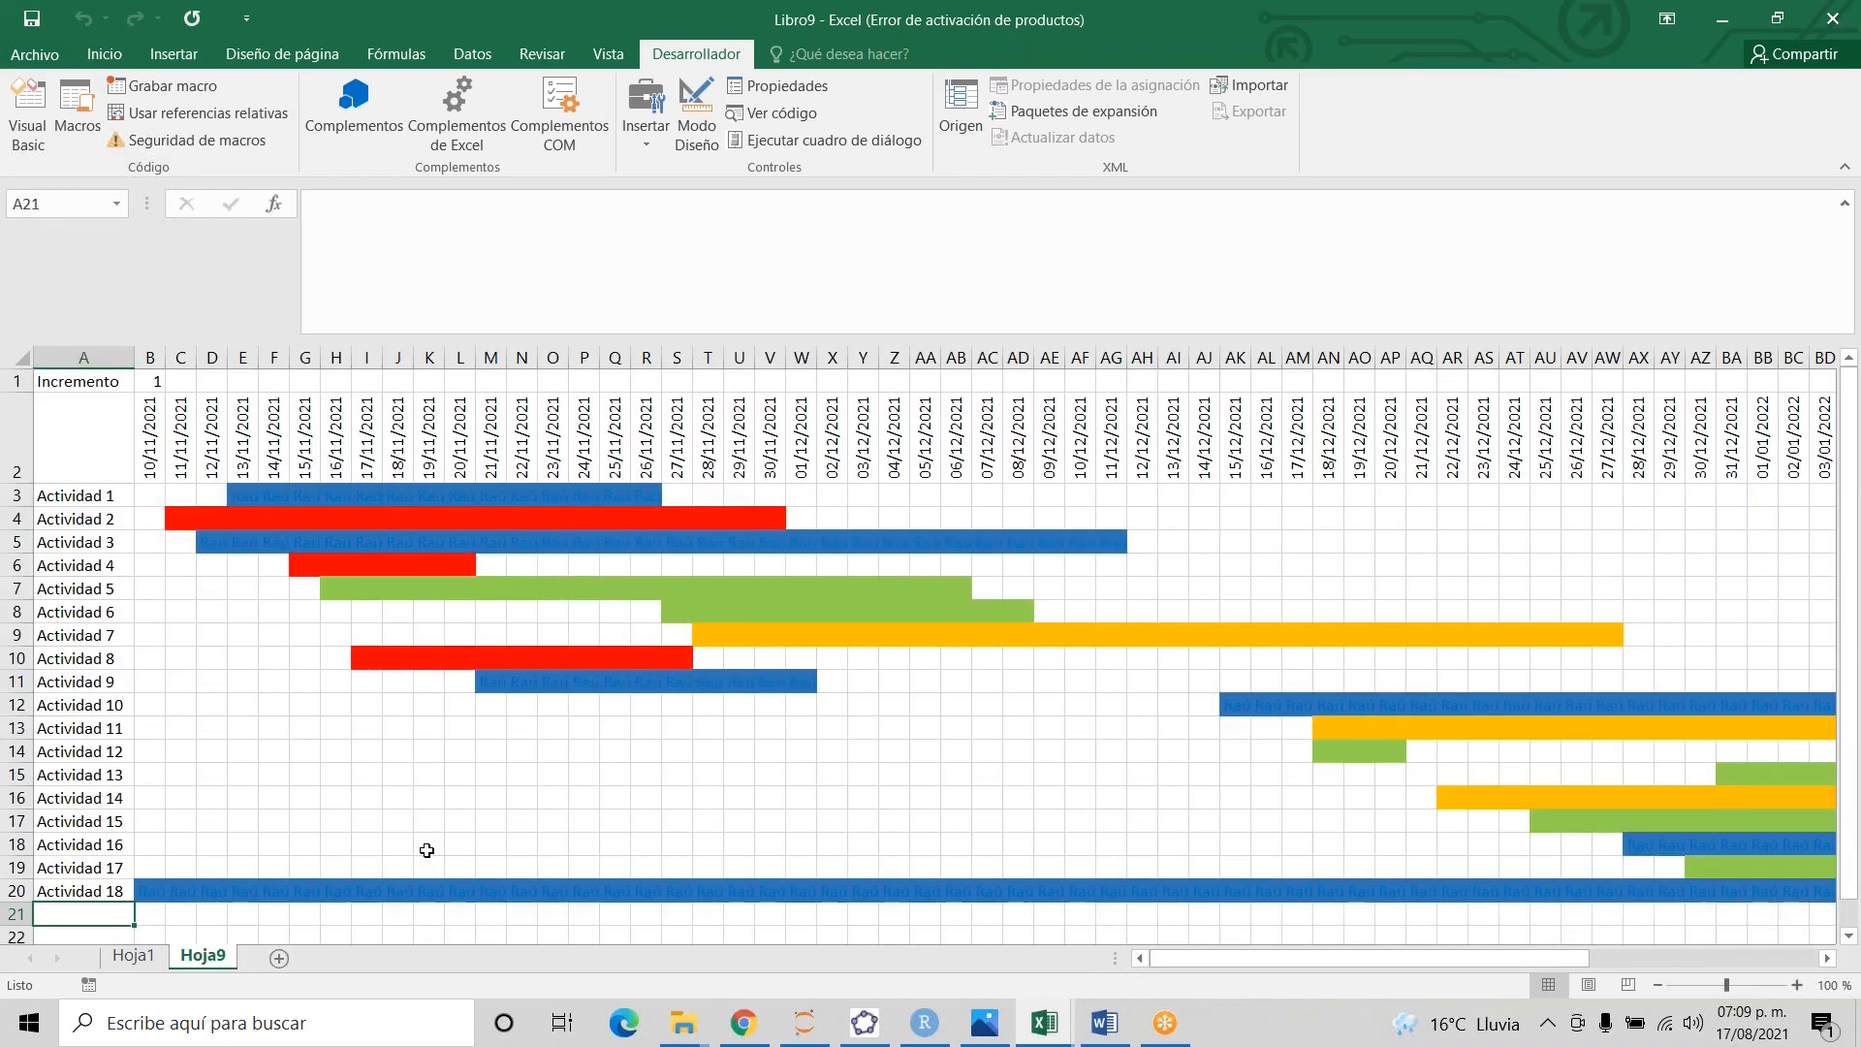
- Review the activity names in column A from below Actividad 18 up to the Incremento label in A1
key("Up")
key("Up")
key("Up")
key("Up")
key("Up")
key("Up")
key("Up")
key("Up")
key("Up")
key("Up")
key("Up")
key("Up")
key("Up")
key("Up")
key("Up")
key("Up")
key("Up")
key("Up")
key("Up")
key("Up")
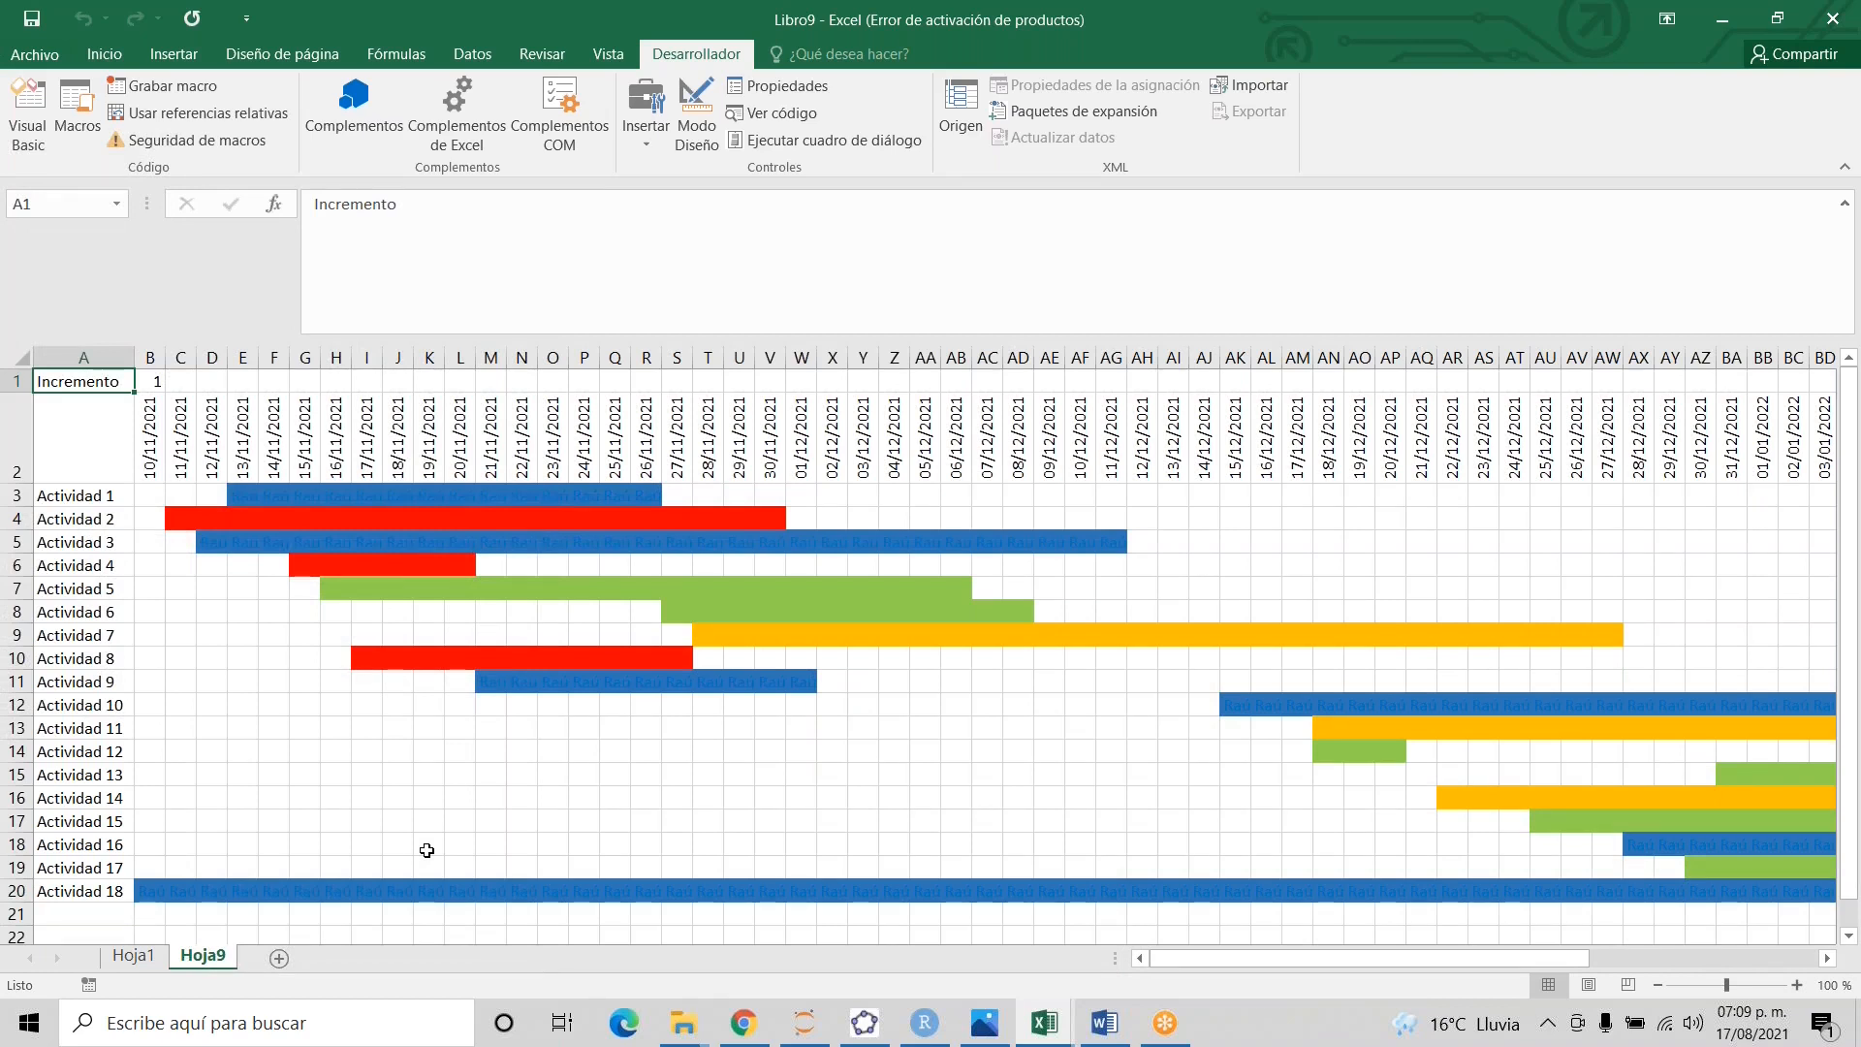
- Examine the date headers in row 2 of Hoja9 from 10/11/2021 through late November, and return to column A
key("Down")
key("Right")
key("Right")
key("Right")
key("Right")
key("Right")
key("Right")
key("Right")
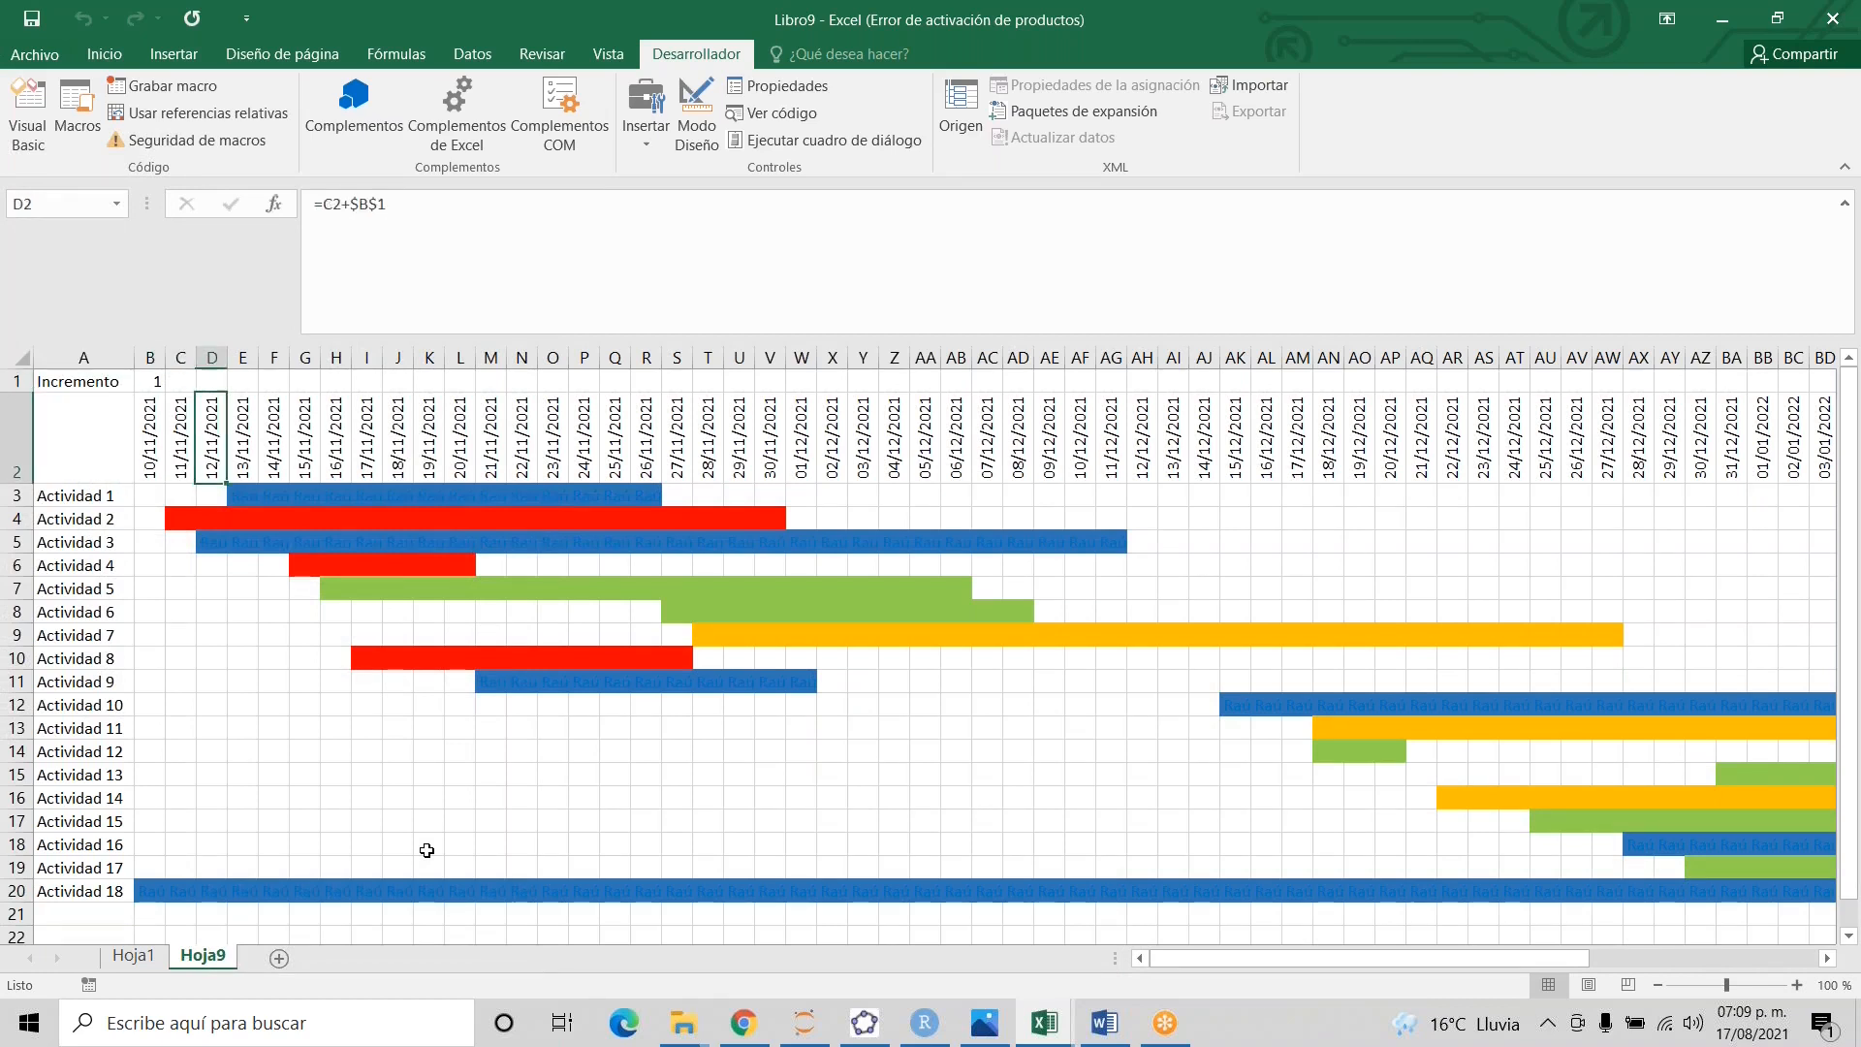
key("Left")
key("Left")
key("Left")
key("Left")
key("Left")
key("Left")
key("Left")
key("Right")
key("Right")
key("Right")
key("Right")
key("Right")
key("Right")
key("Right")
key("Right")
key("Right")
key("Right")
key("Right")
key("Right")
key("Right")
key("Right")
key("Right")
key("Right")
key("Right")
key("Right")
key("Right")
key("Right")
key("Right")
key("Left")
key("Left")
key("Left")
key("Left")
key("Left")
key("Left")
key("Left")
key("Left")
key("Left")
key("Left")
key("Left")
key("Left")
key("Left")
key("Left")
key("Left")
key("Left")
key("Left")
key("Left")
key("Left")
key("Left")
key("Left")
key("Left")
- Review the activity list in column A downward from Actividad 1 alongside its colored bars
key("Down")
key("Down")
key("Down")
key("Down")
key("Down")
key("Down")
key("Down")
key("Down")
key("Down")
key("Down")
key("Down")
key("Down")
key("Down")
key("Down")
key("Down")
key("Down")
key("Down")
key("Down")
key("Down")
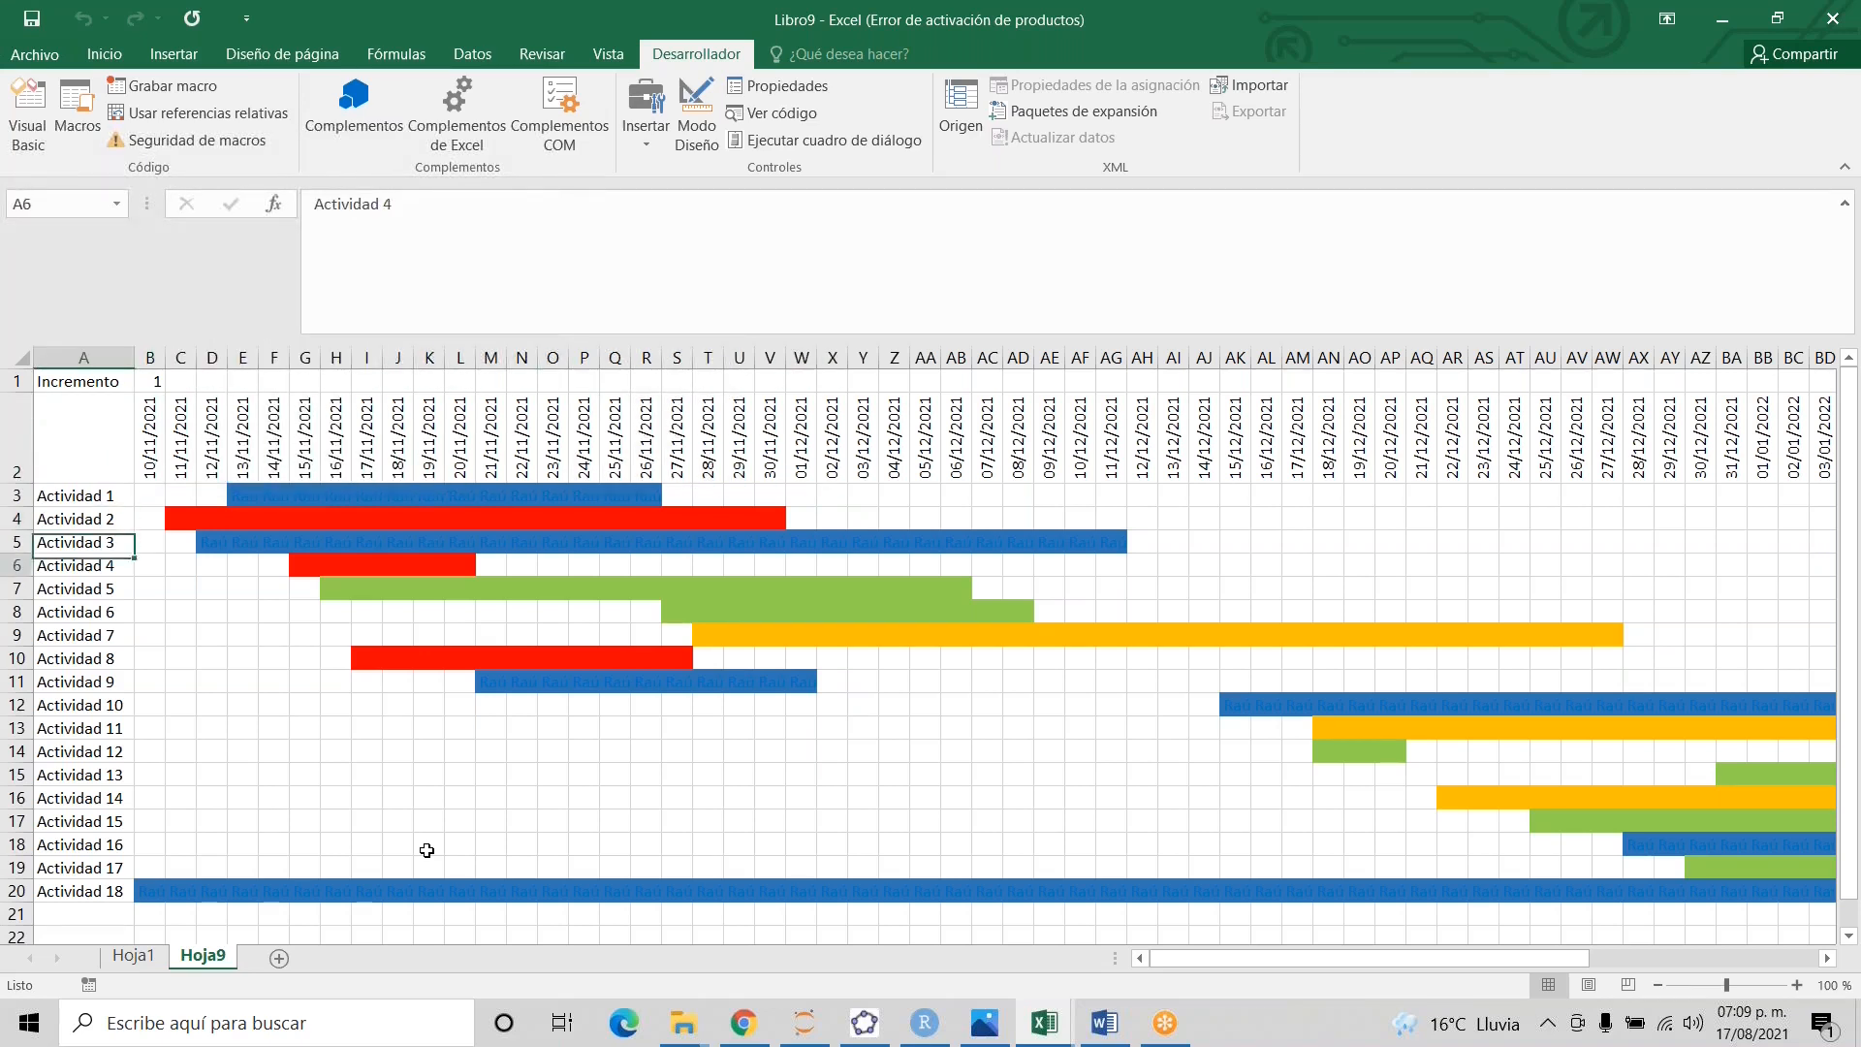
- Review the activity list in column A of Hoja9 back upward to the Incremento label in A1
key("Up")
key("Up")
key("Up")
key("Up")
key("Up")
key("Up")
key("Up")
key("Up")
key("Up")
key("Up")
key("Up")
key("Up")
key("Up")
key("Up")
key("Up")
key("Up")
key("Up")
key("Up")
key("Up")
key("Up")
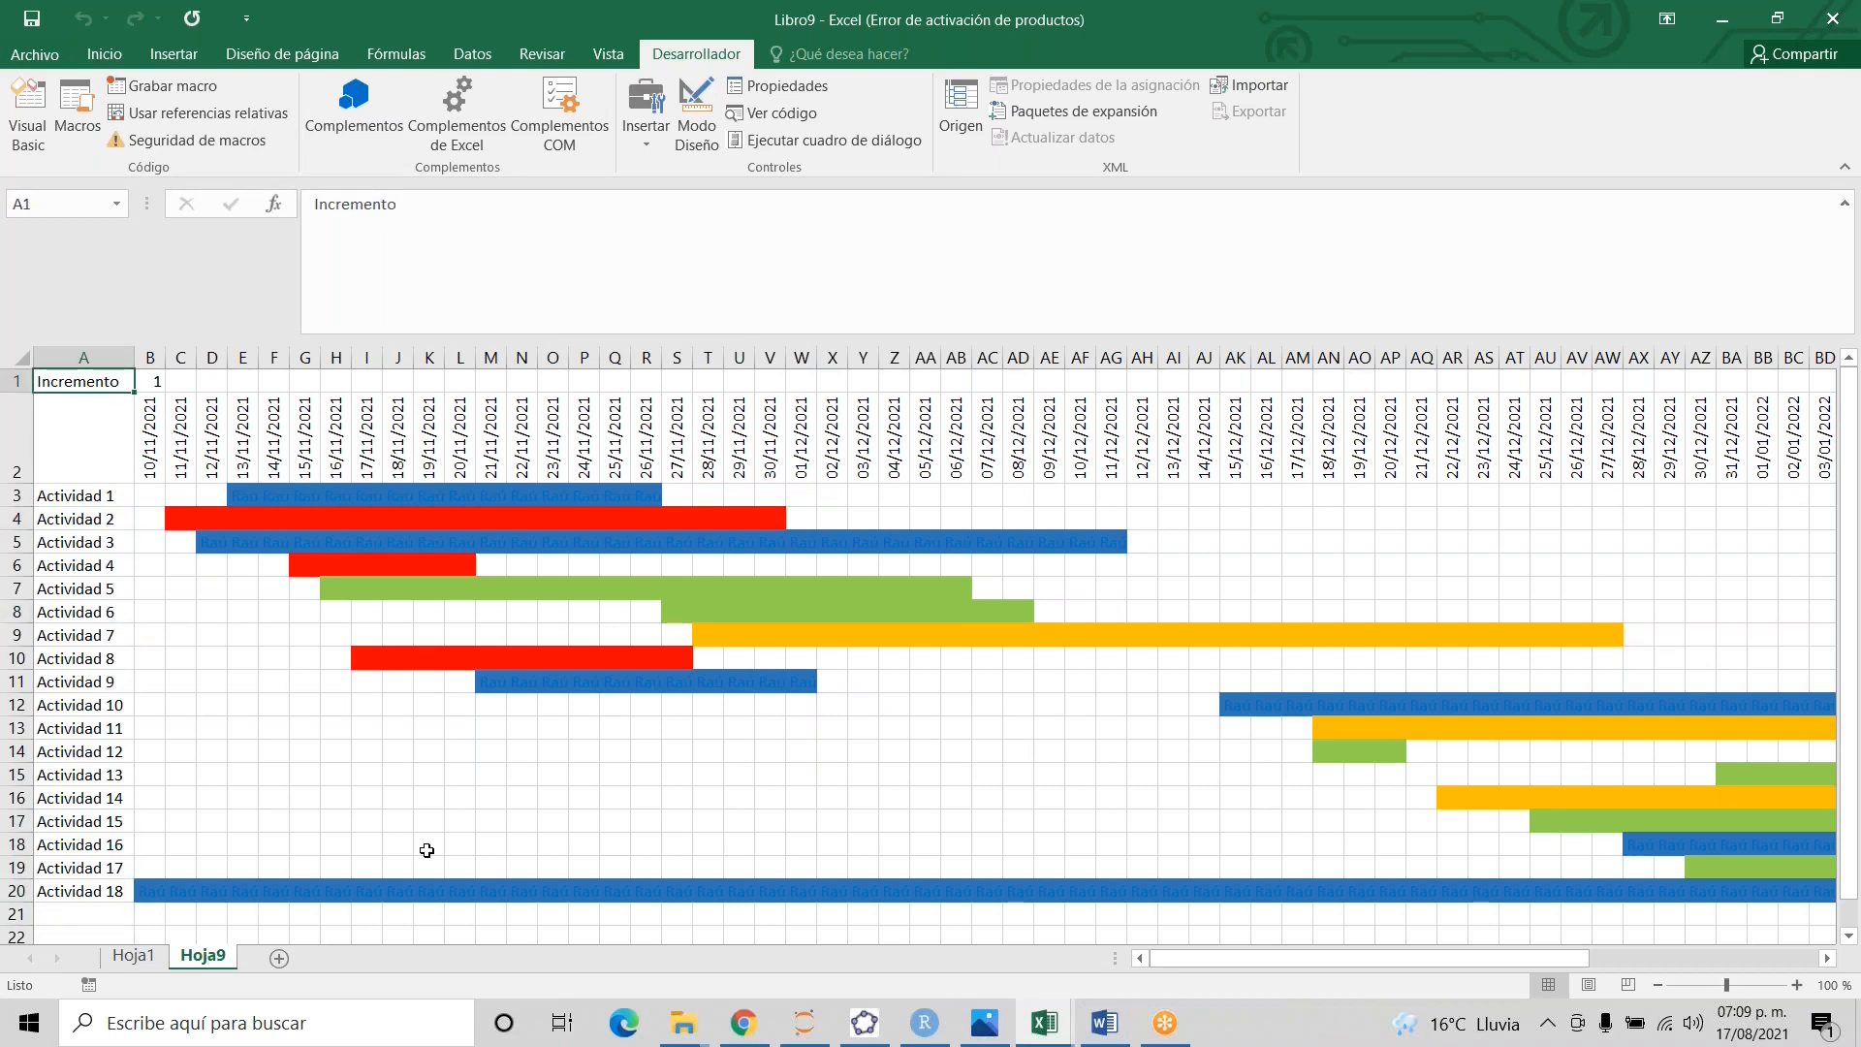
- Compare the colored schedule with the Gantt sheet of the diagrama_gantt_datos workbook, and return to the Libro9 workbook
key("alt+Tab")
key("alt+Tab")
key("alt+Tab")
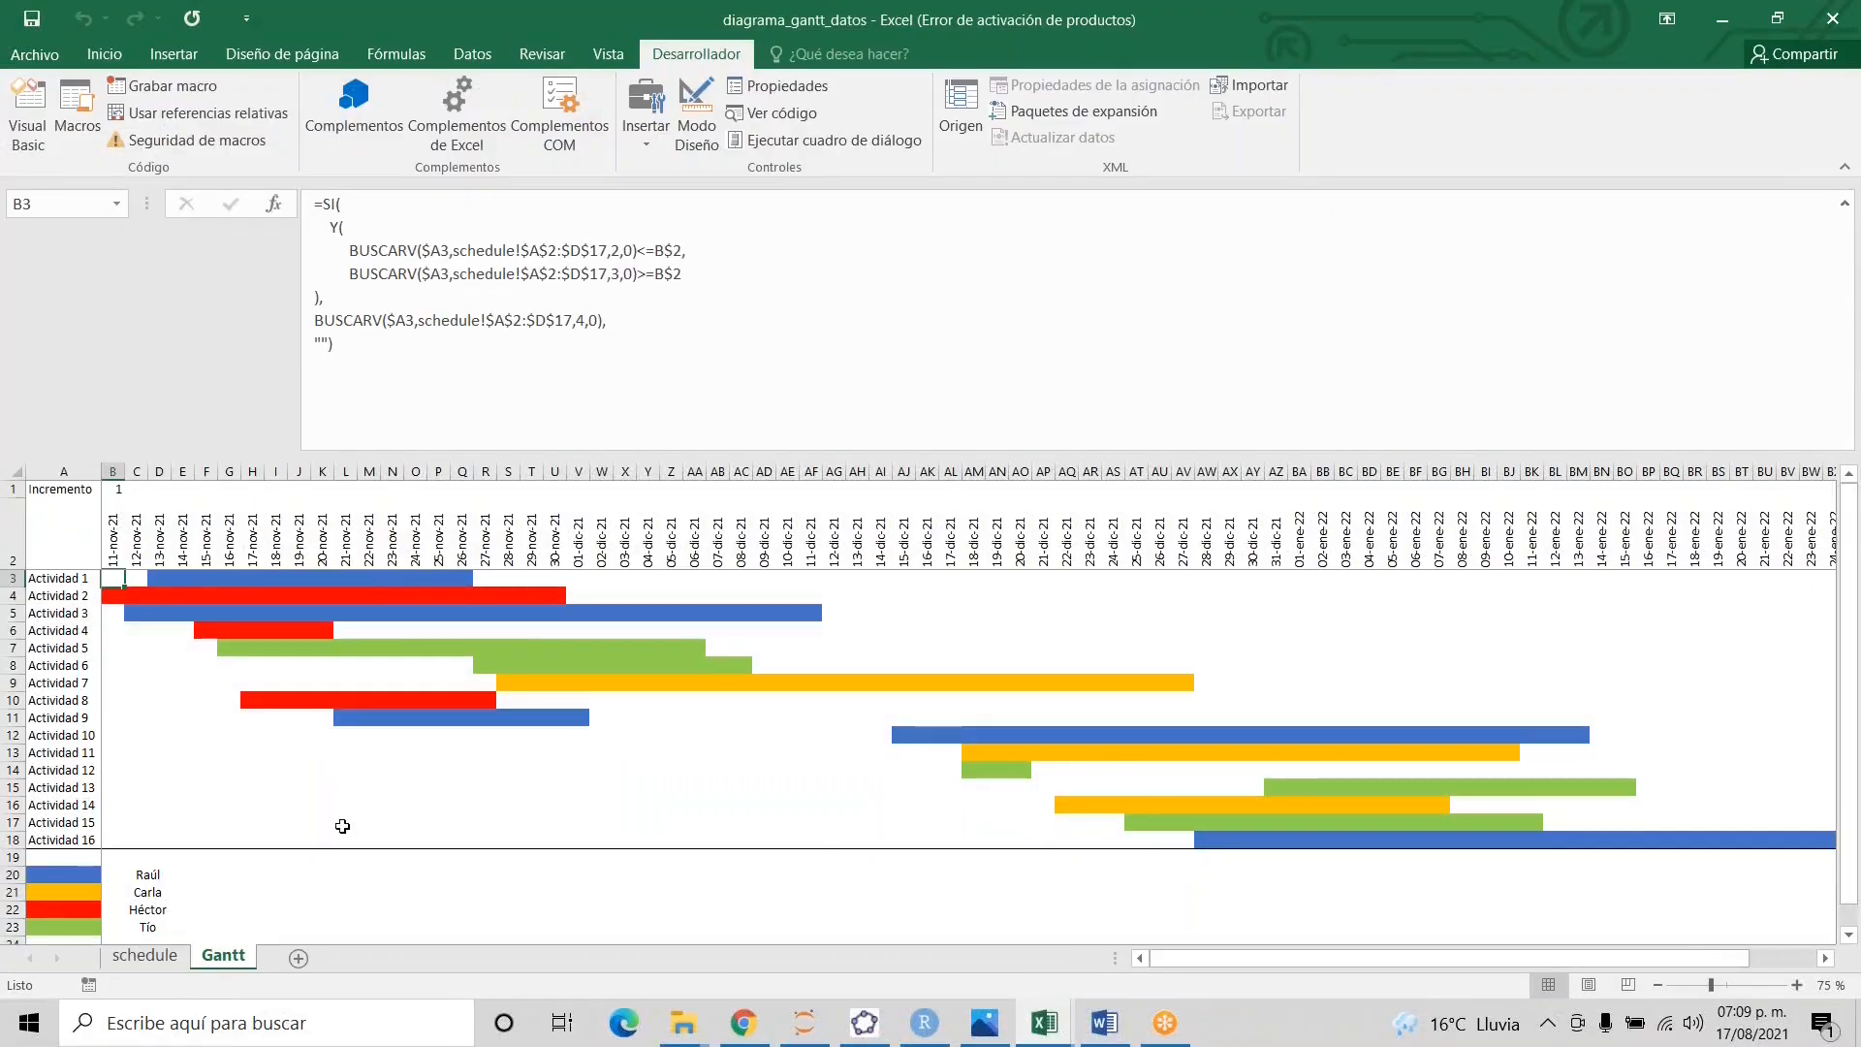
key("alt+Tab")
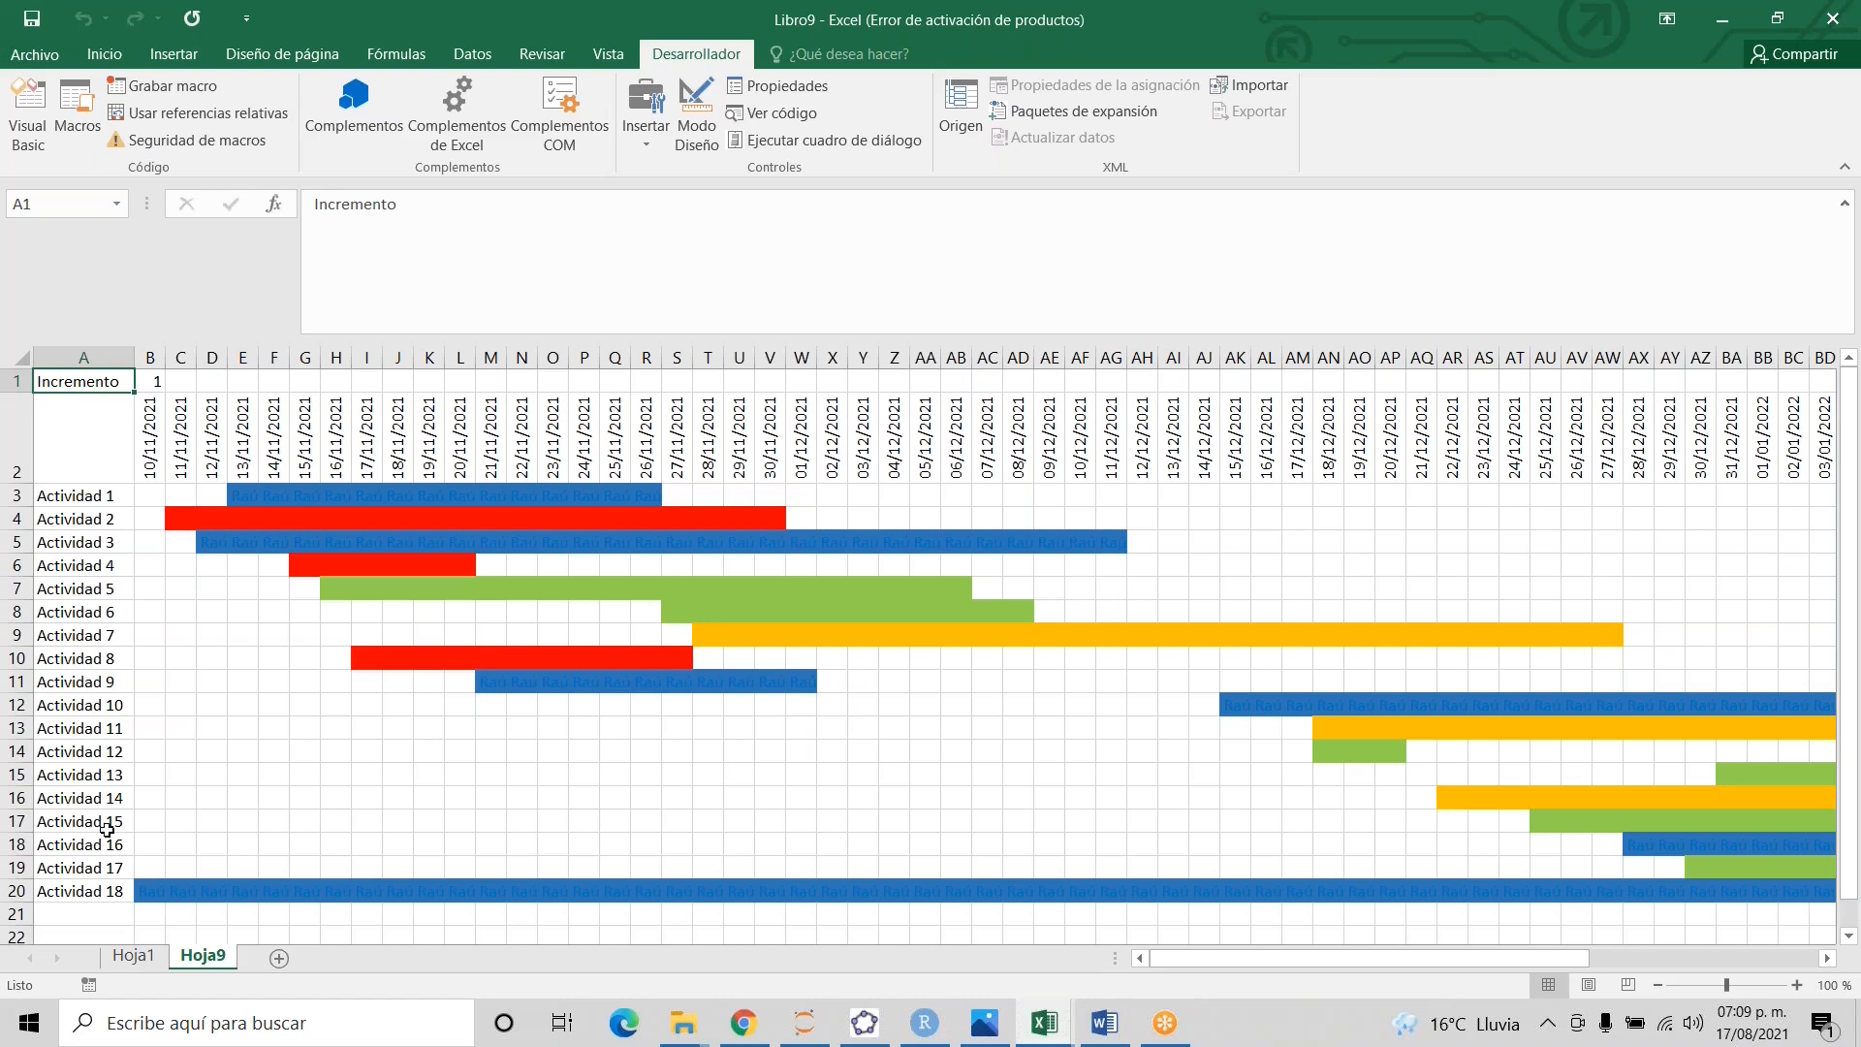
- Show Hoja1 and save the workbook in the Practicas Excel folder as macro_gantt, using the type Libro de Excel habilitado para macros
left_click(137, 960)
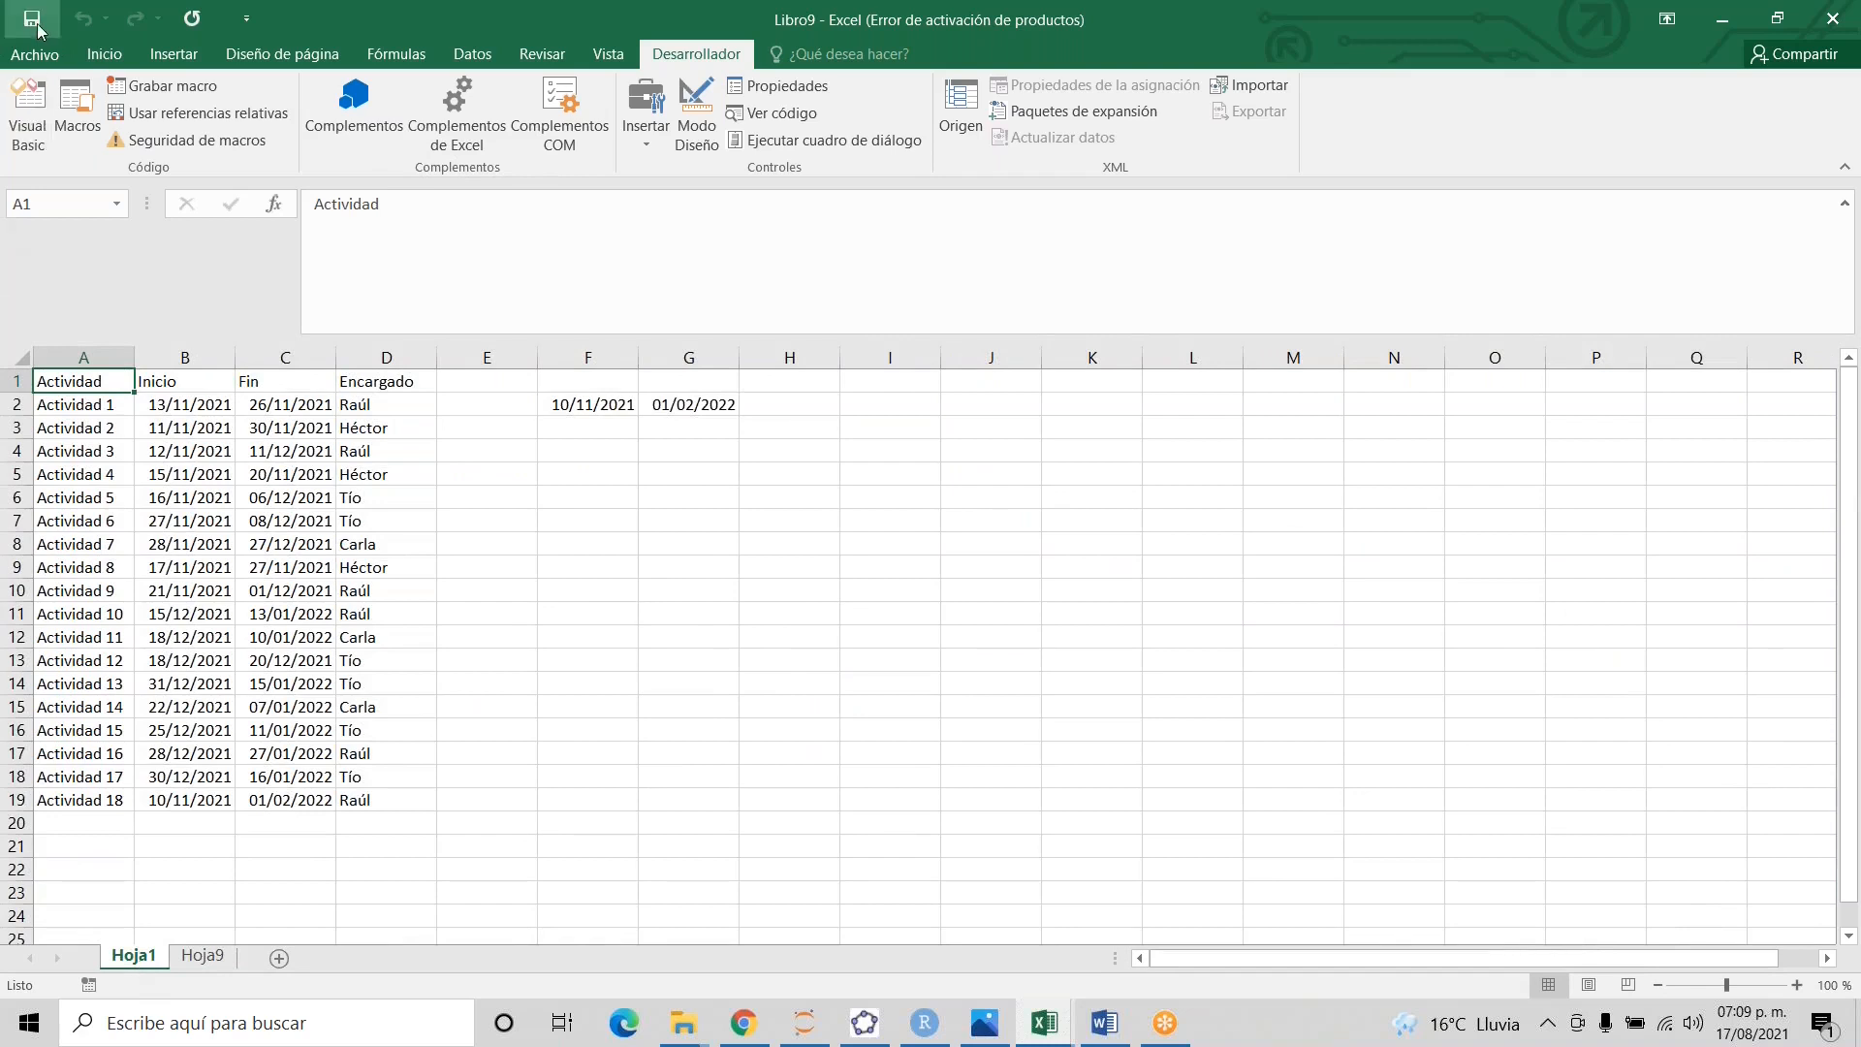
left_click(28, 58)
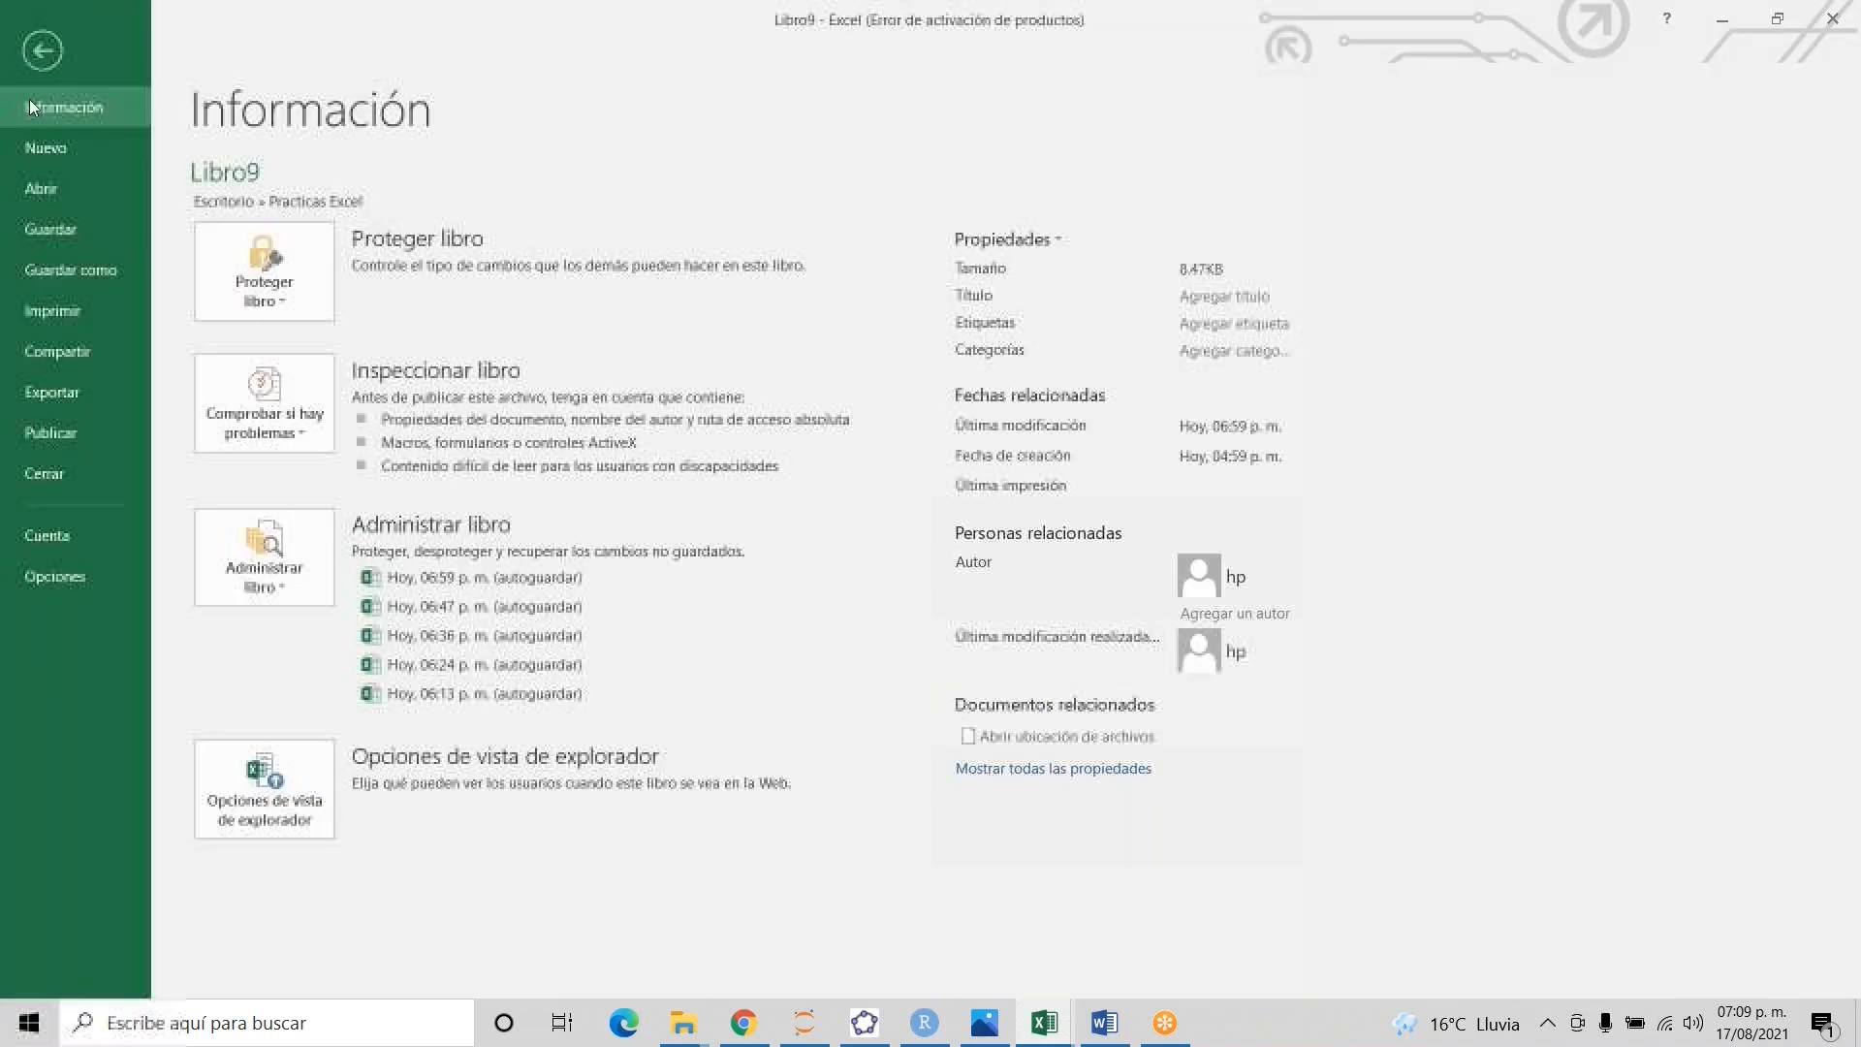
left_click(86, 266)
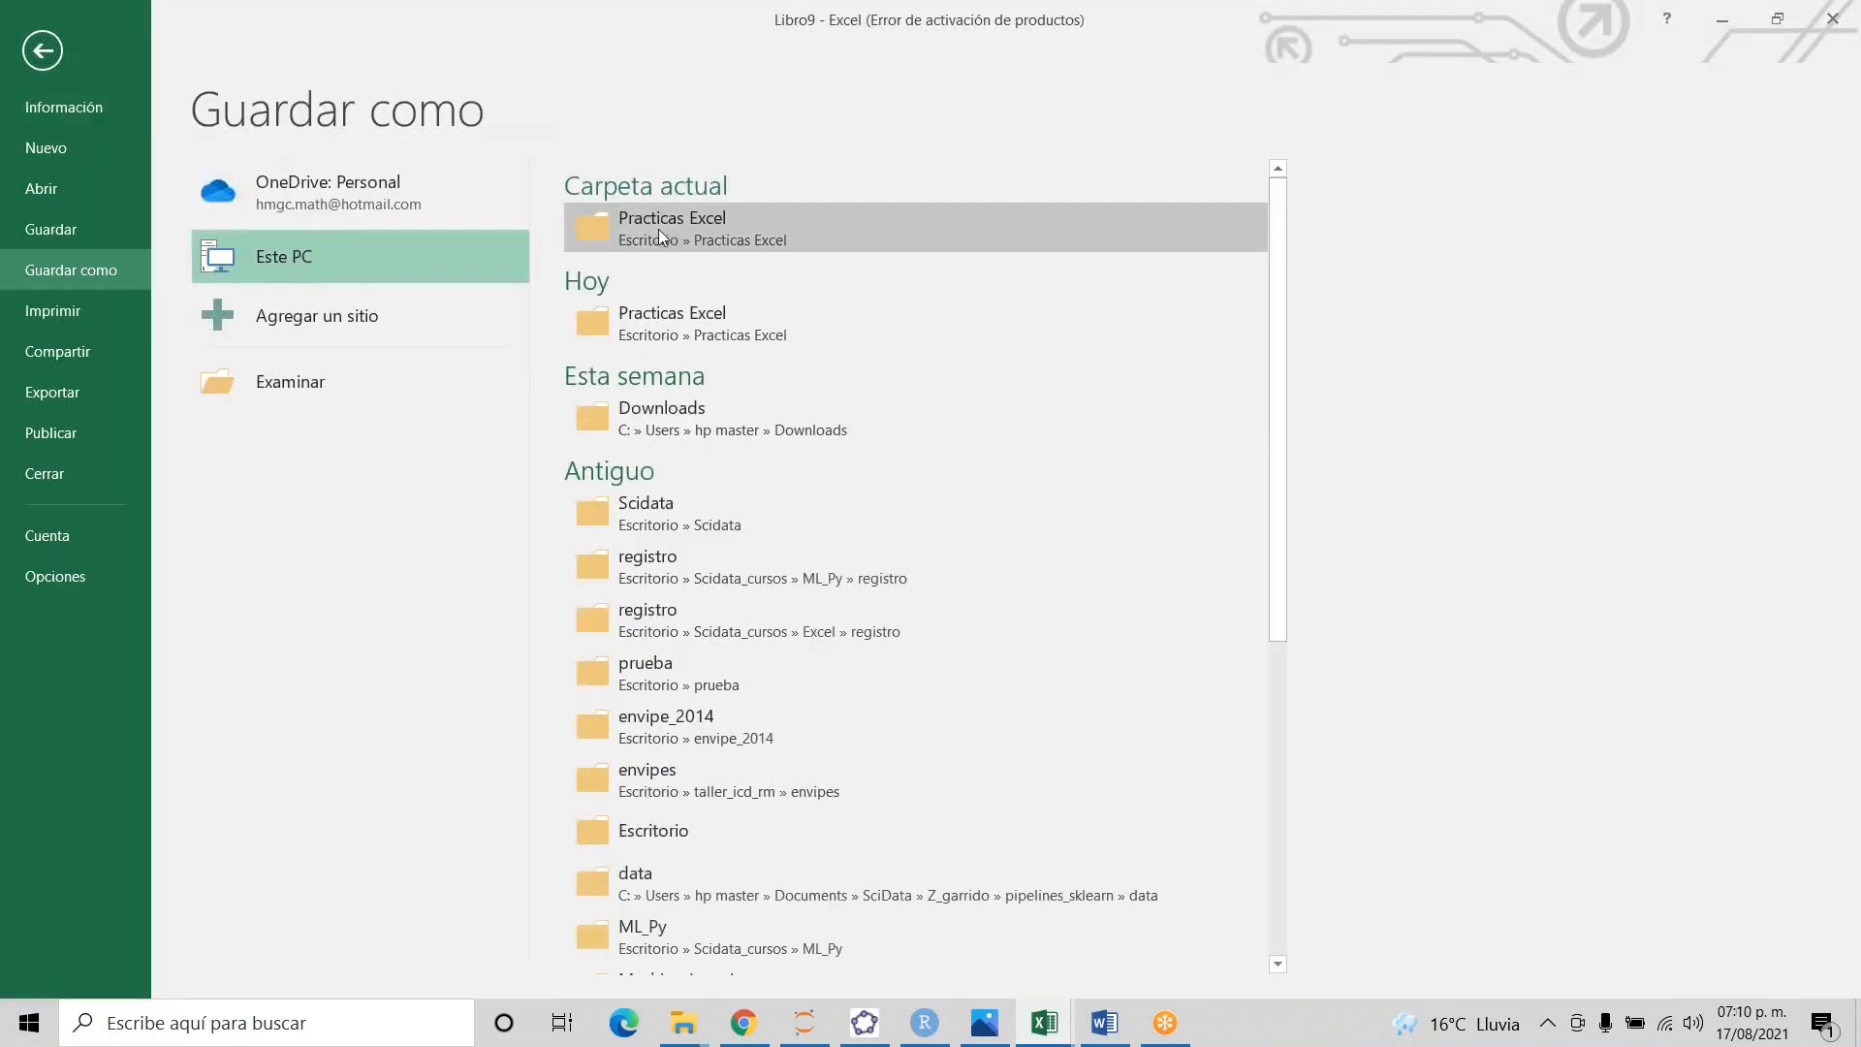
left_click(661, 231)
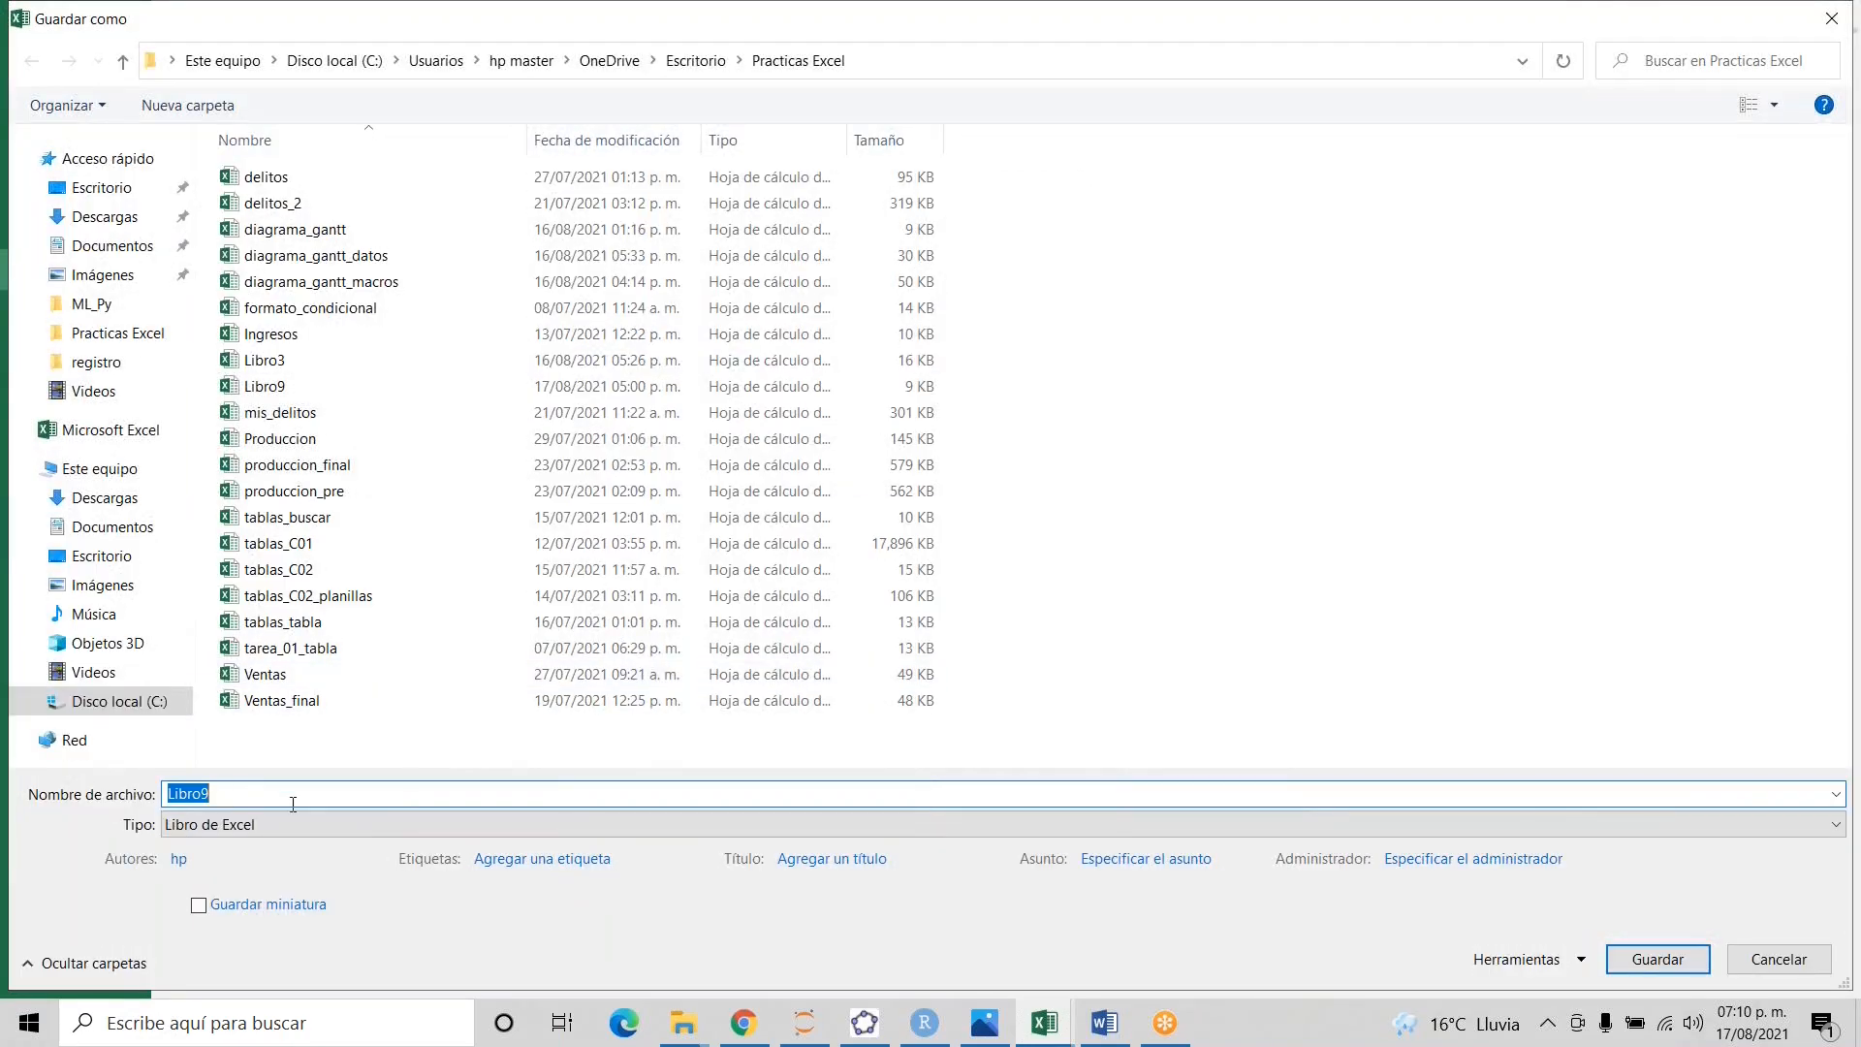
key("BackSpace")
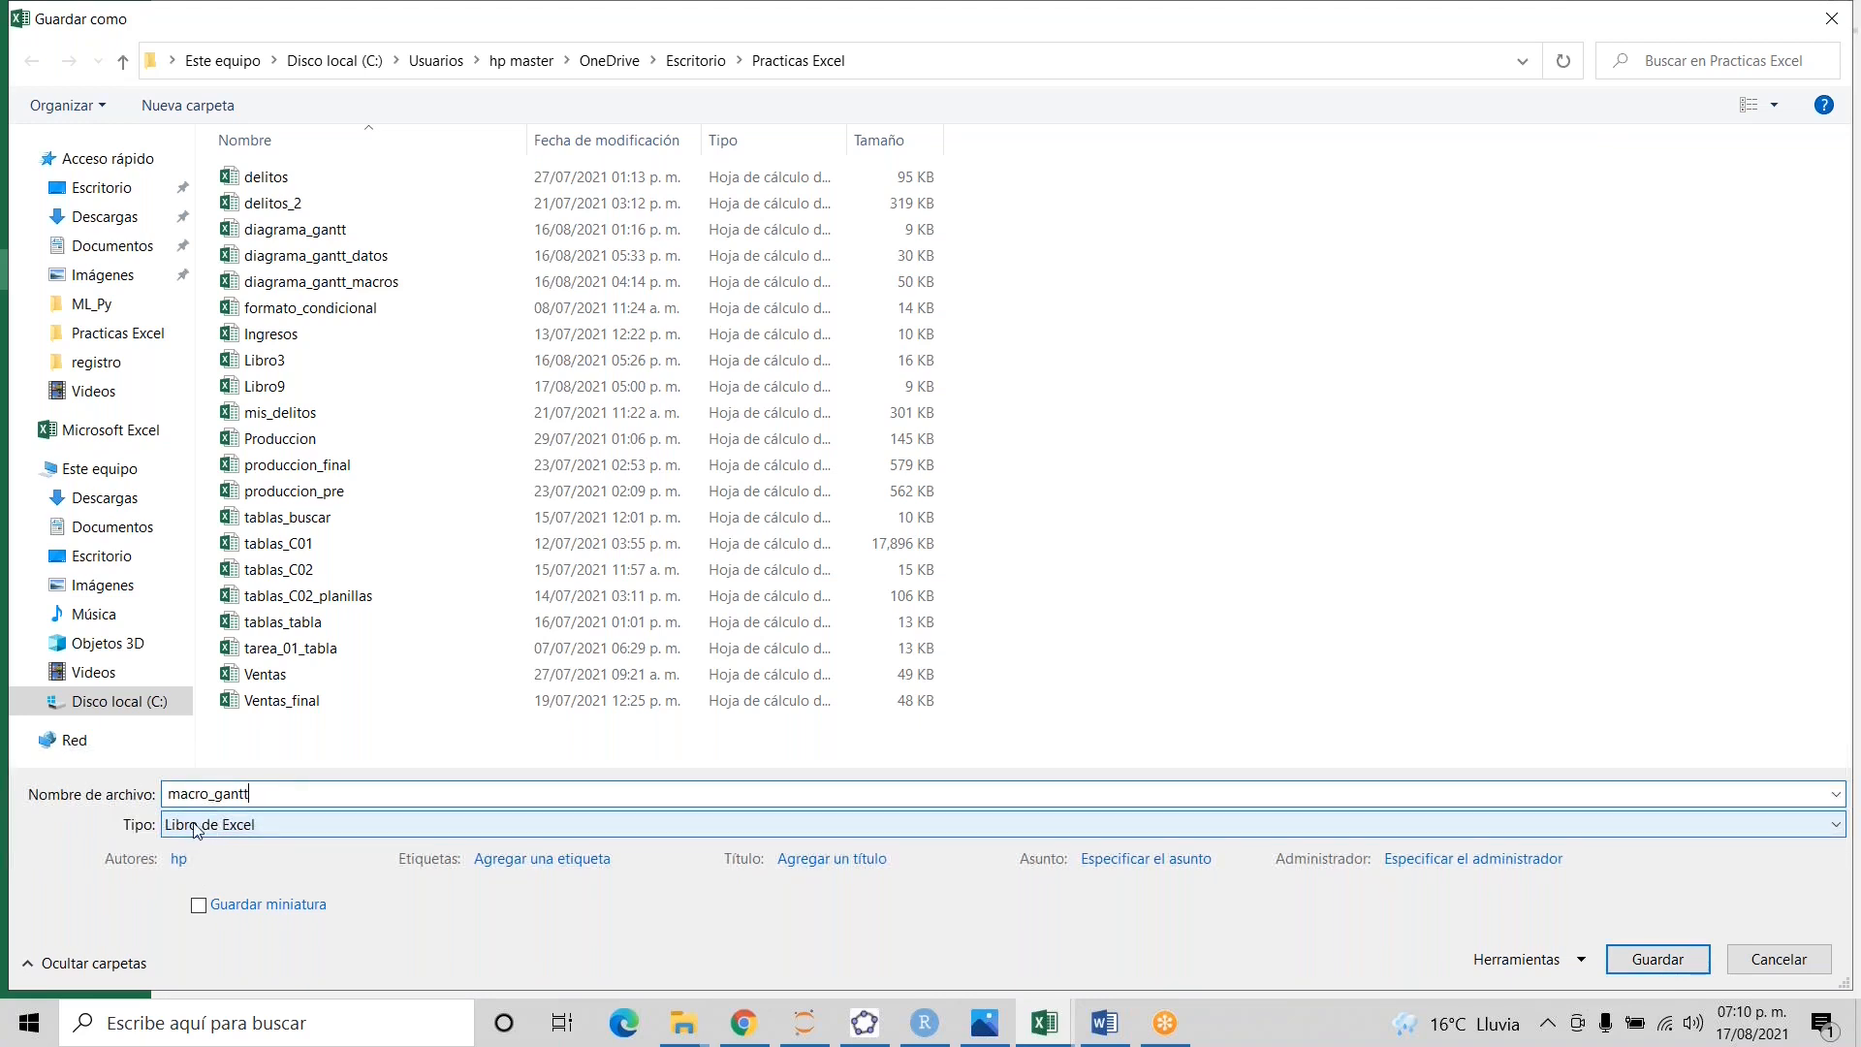
left_click(320, 828)
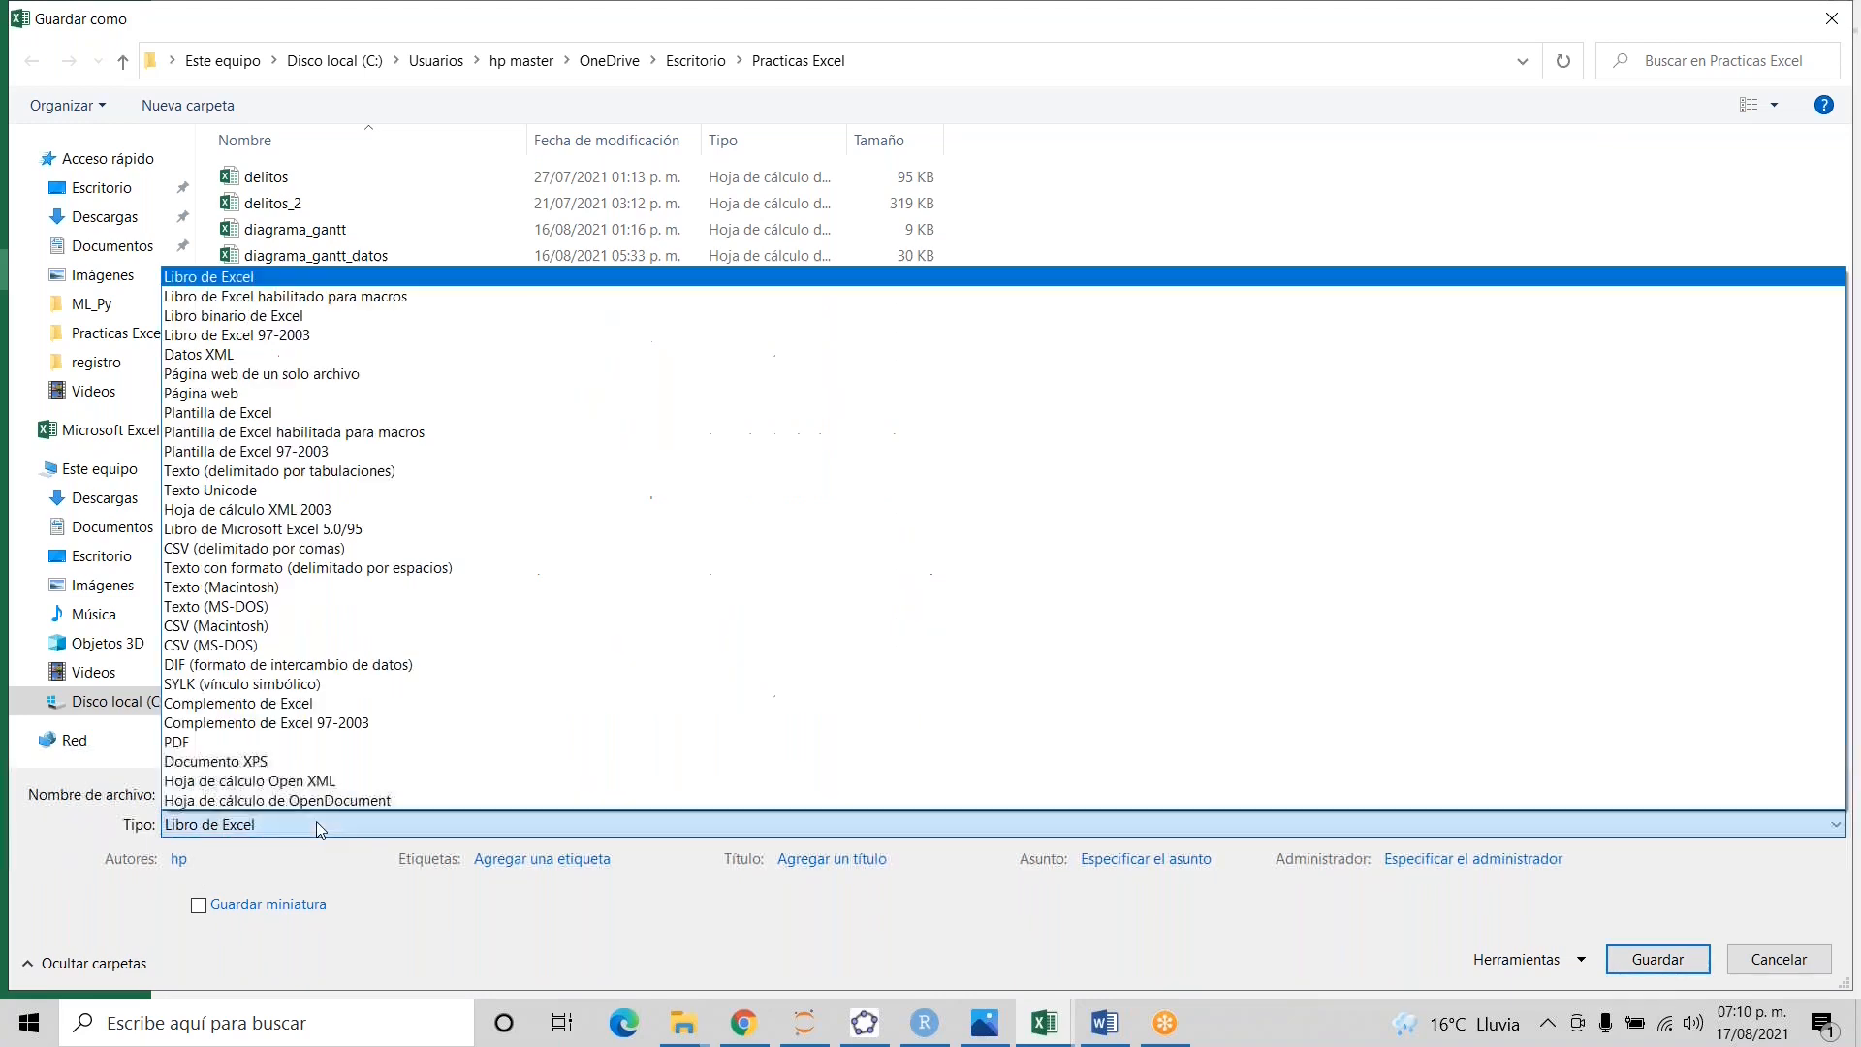
left_click(271, 298)
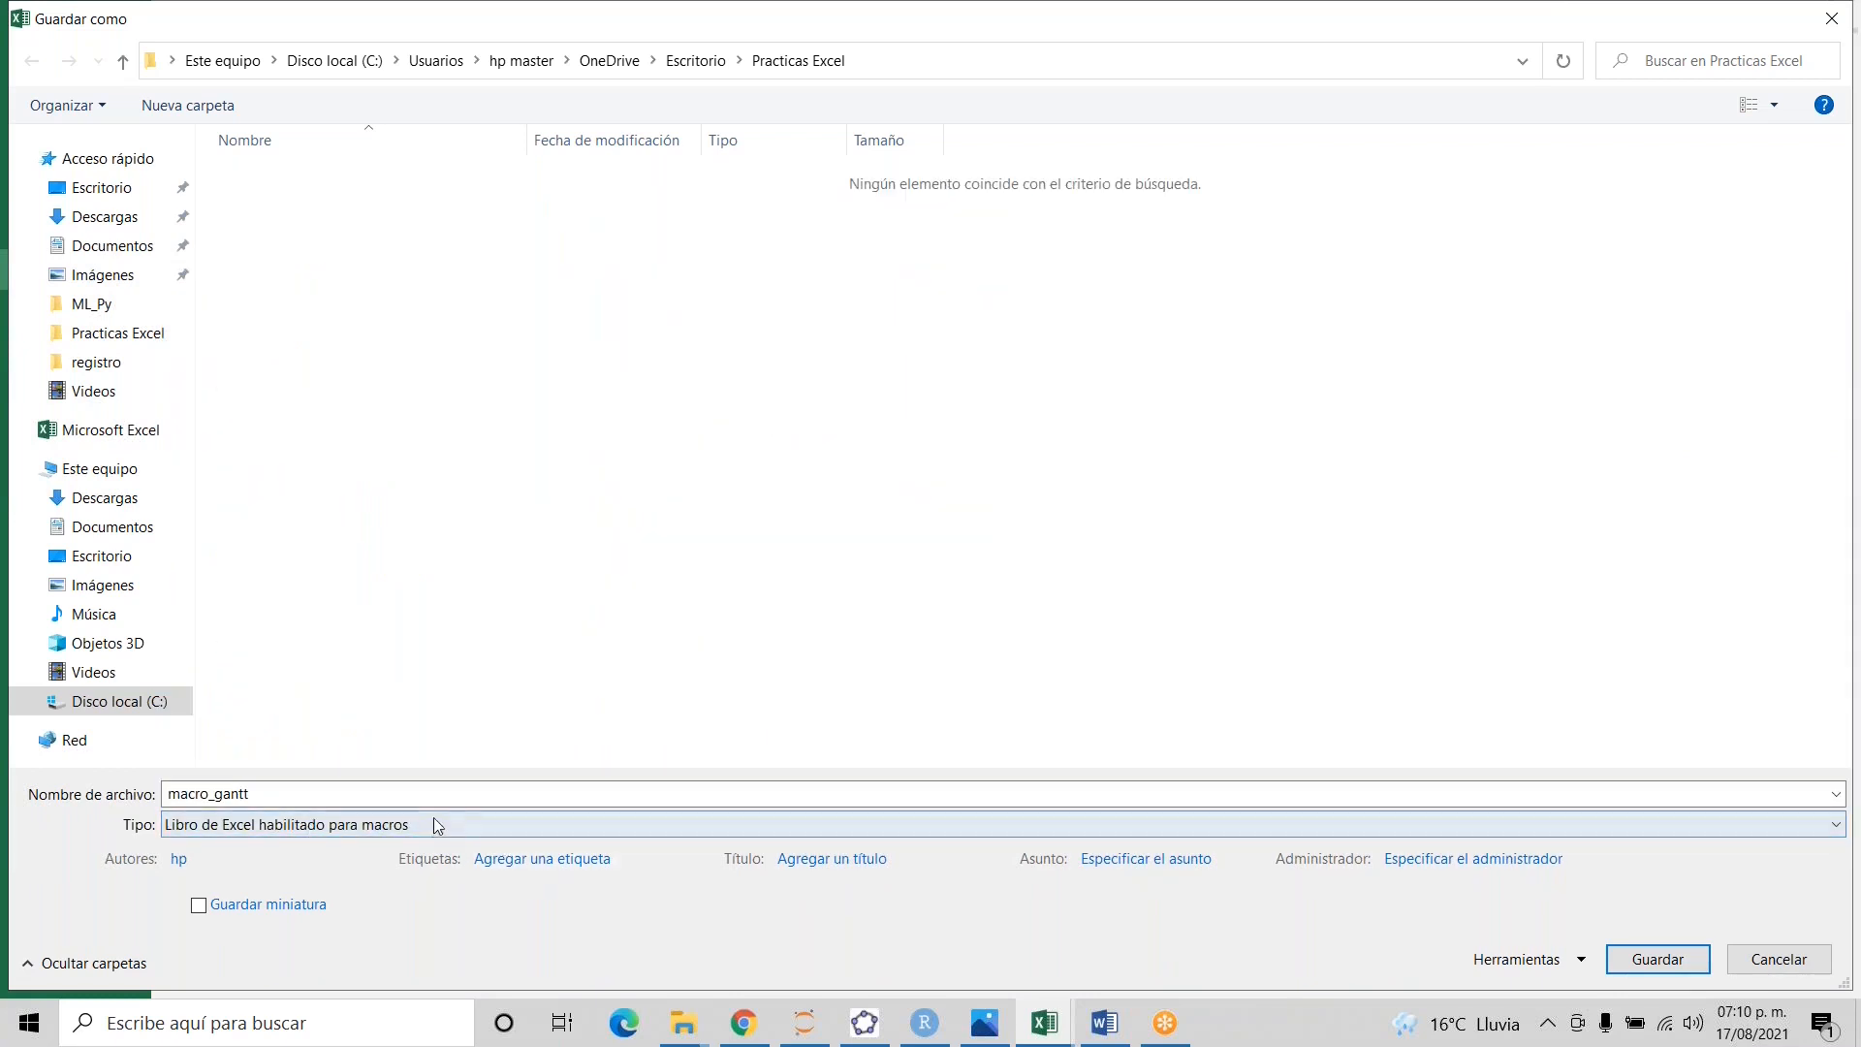
left_click(1653, 958)
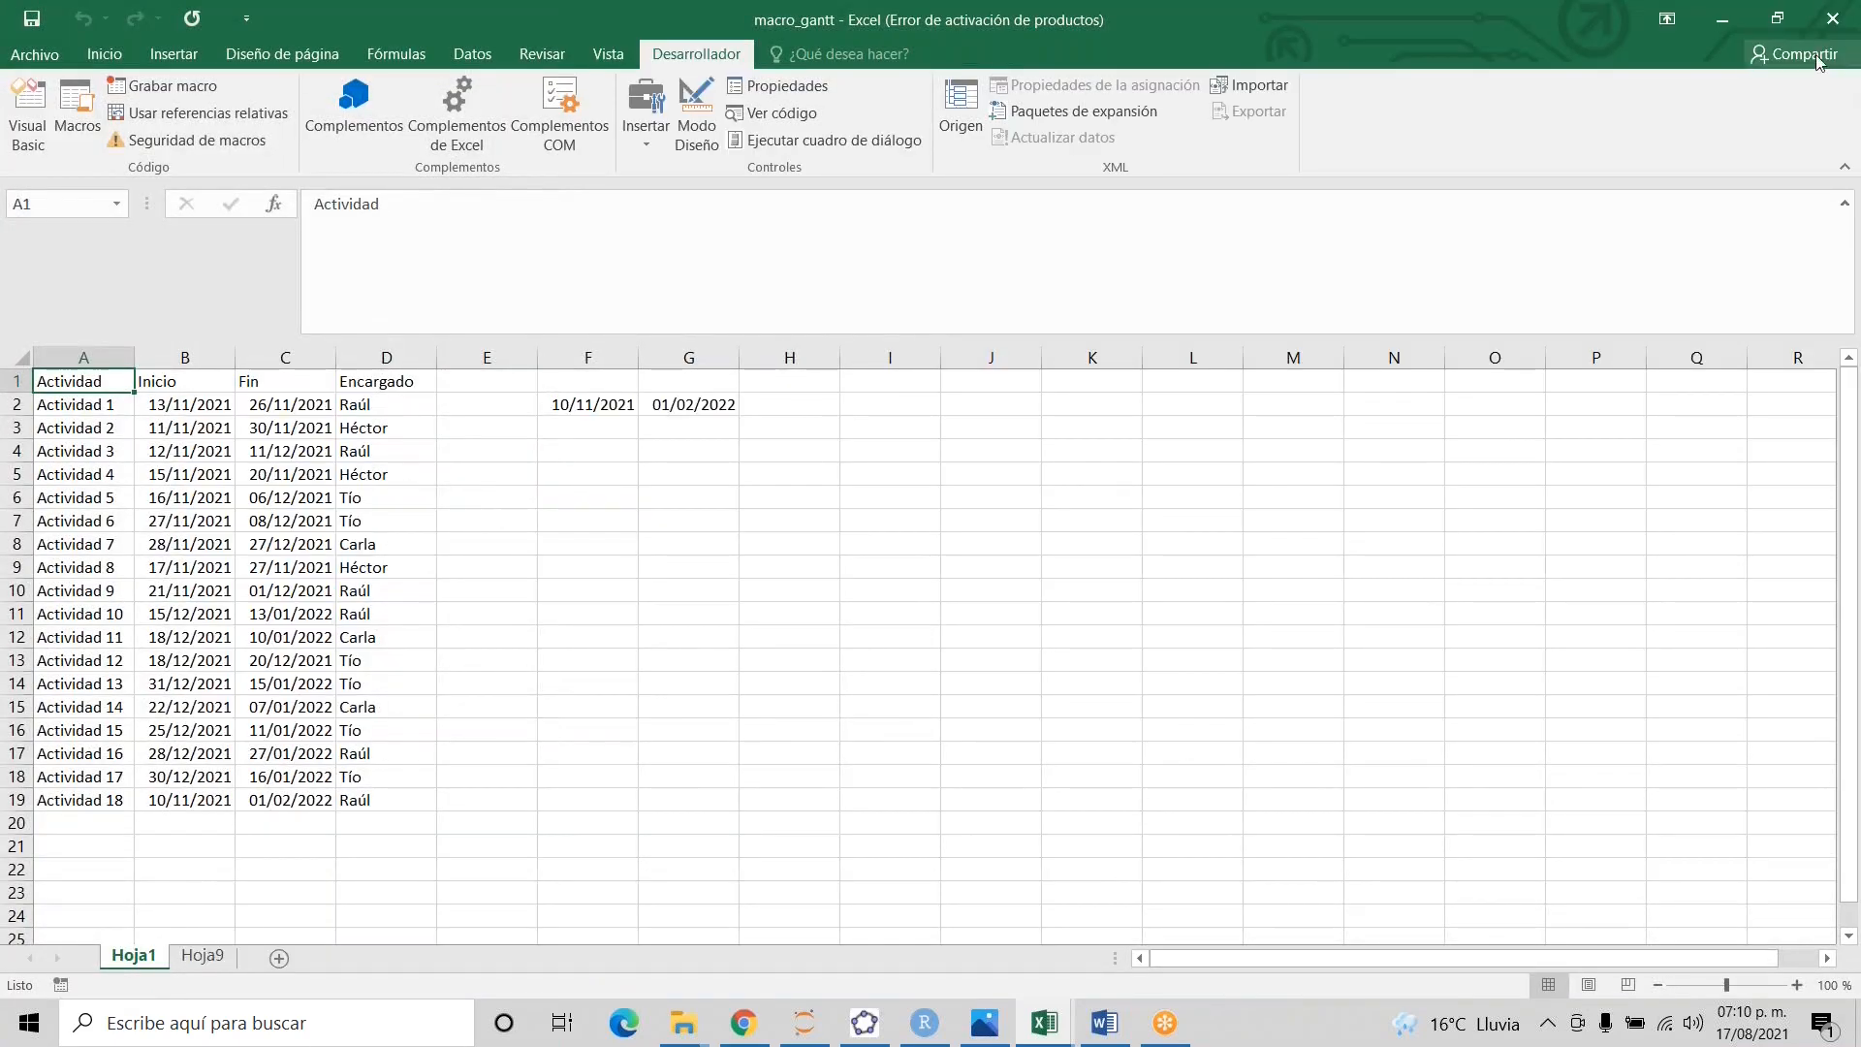
- Close the macro_gantt workbook and start Excel again with a new blank workbook
left_click(1832, 19)
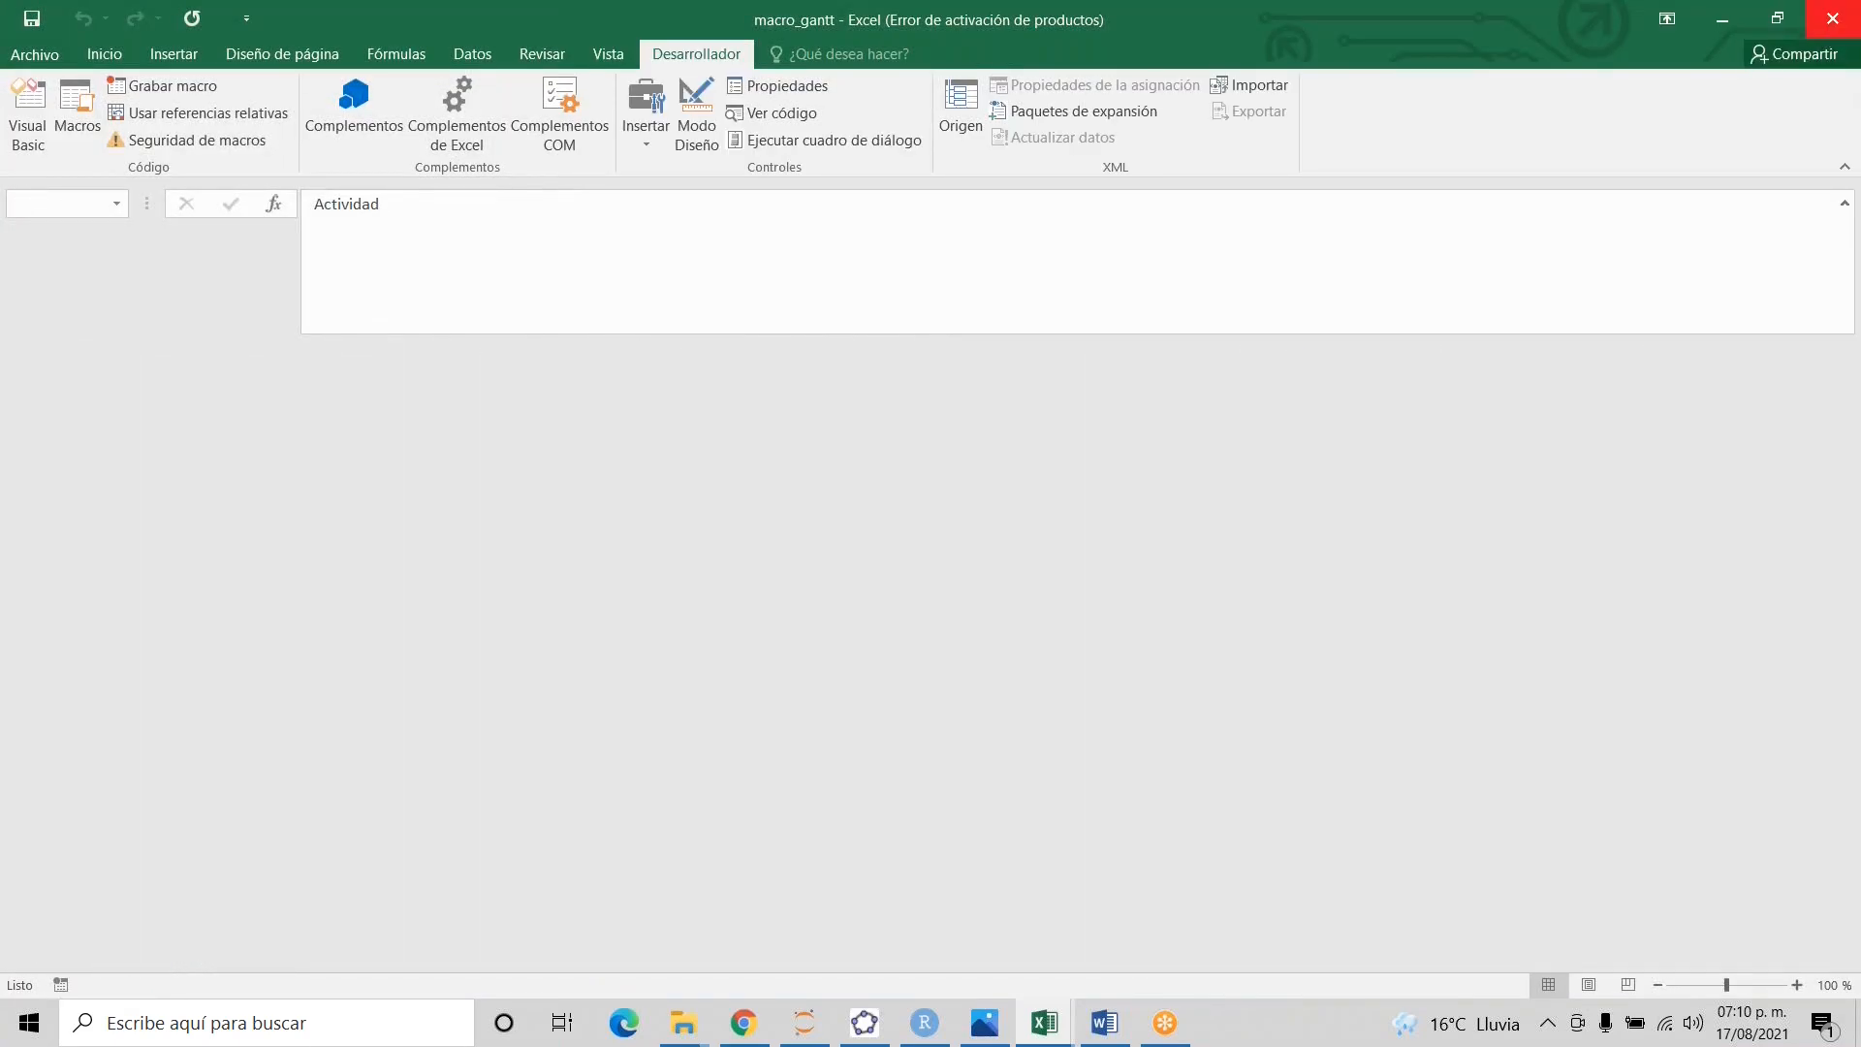
left_click(218, 1030)
type("exce")
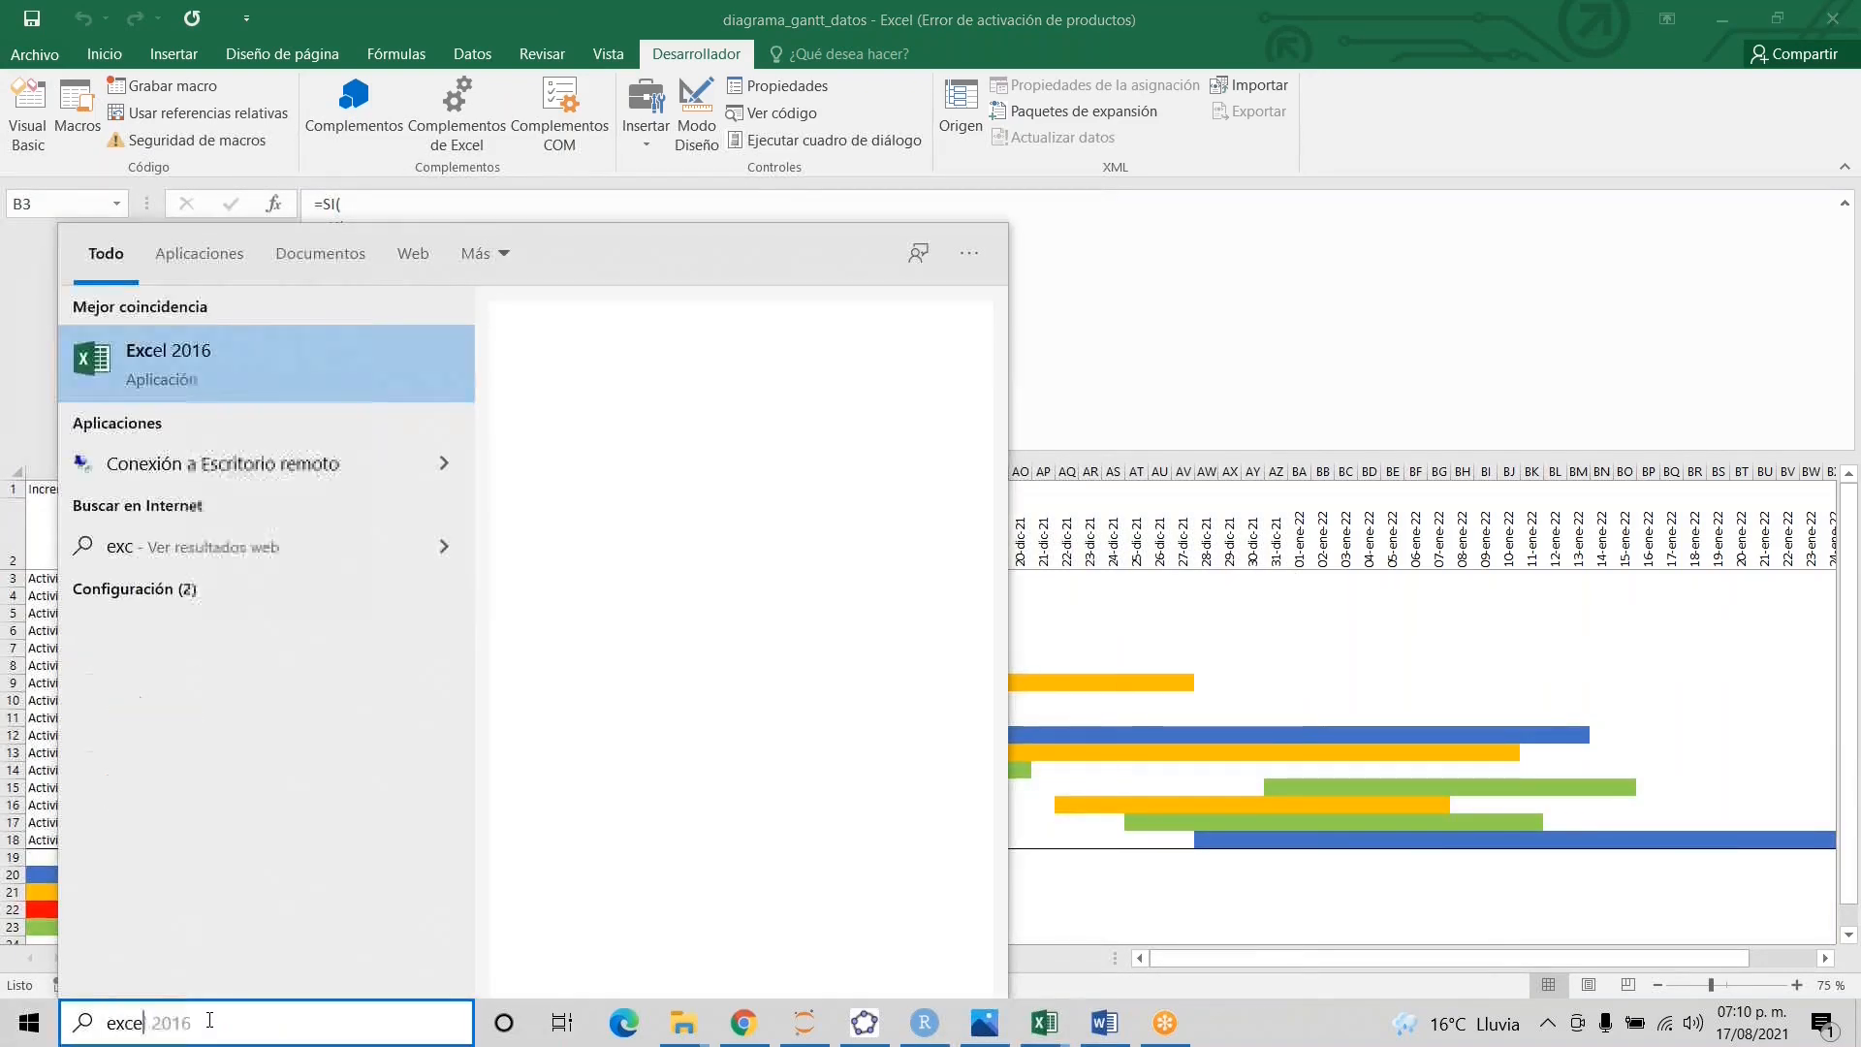
type("l")
key("Return")
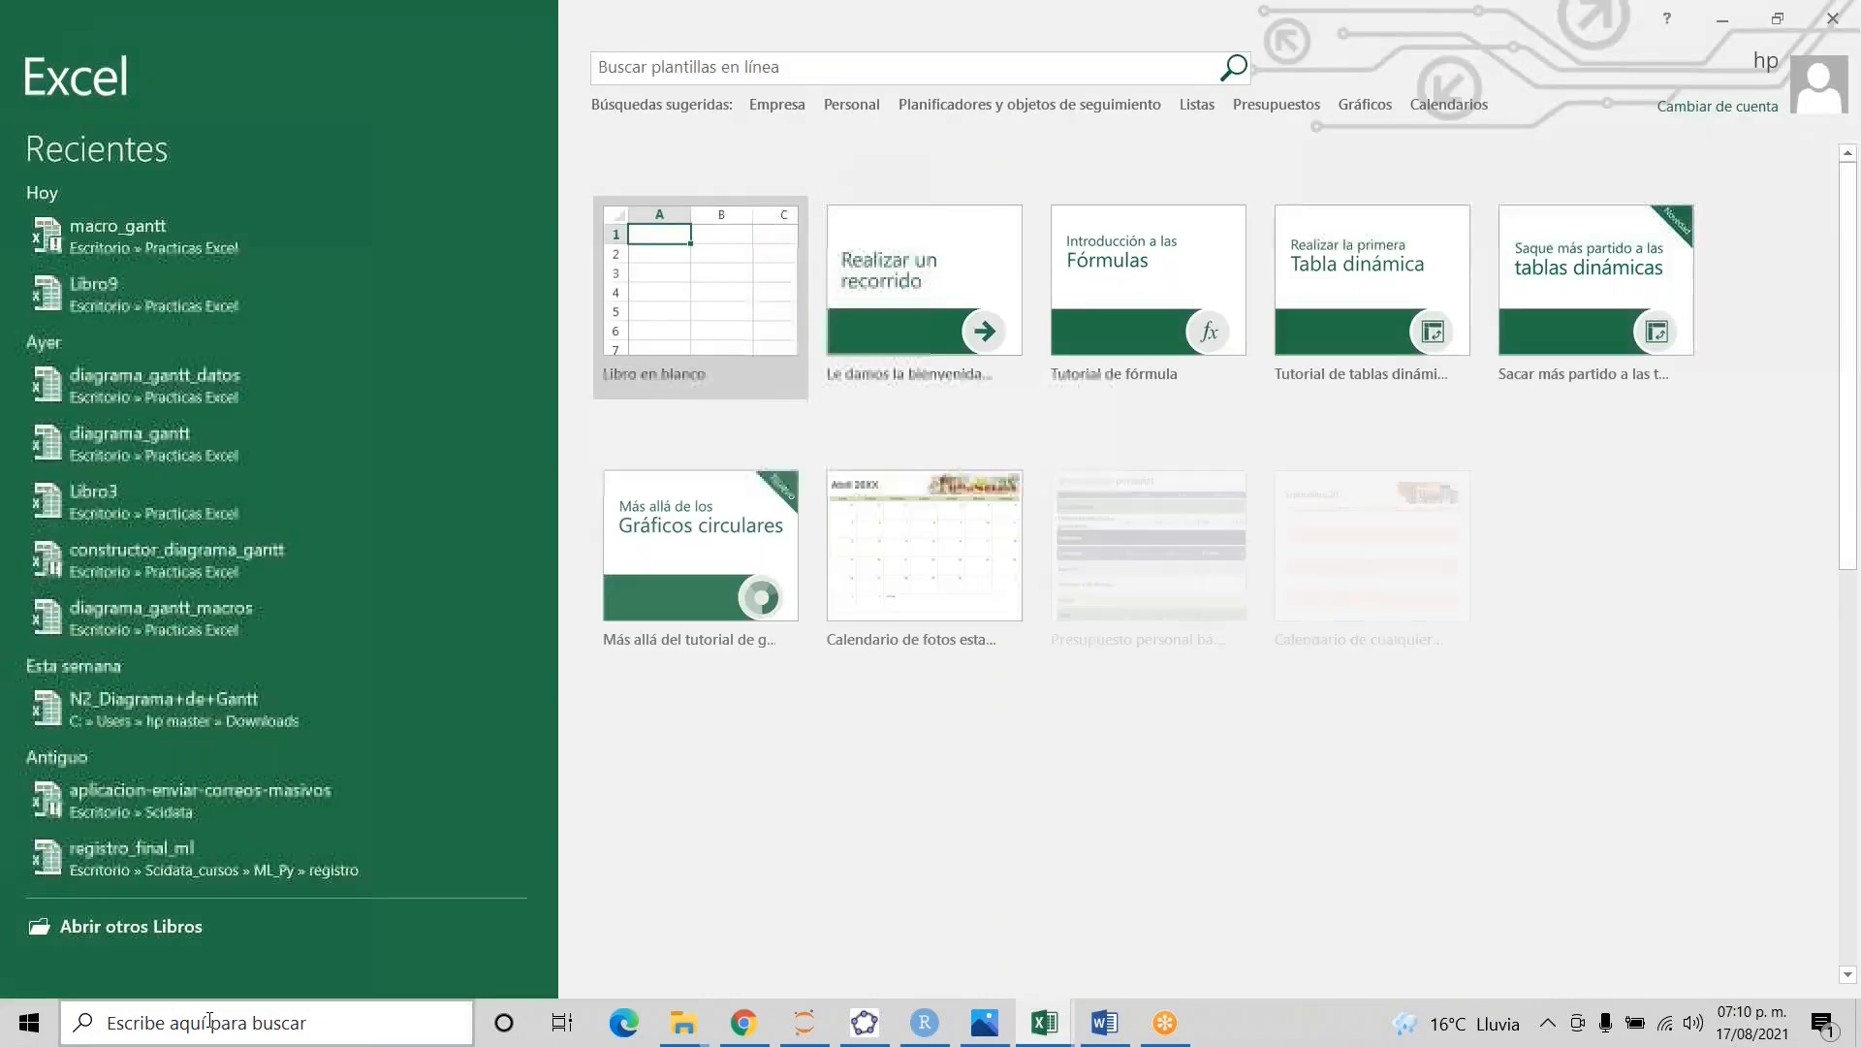
key("Return")
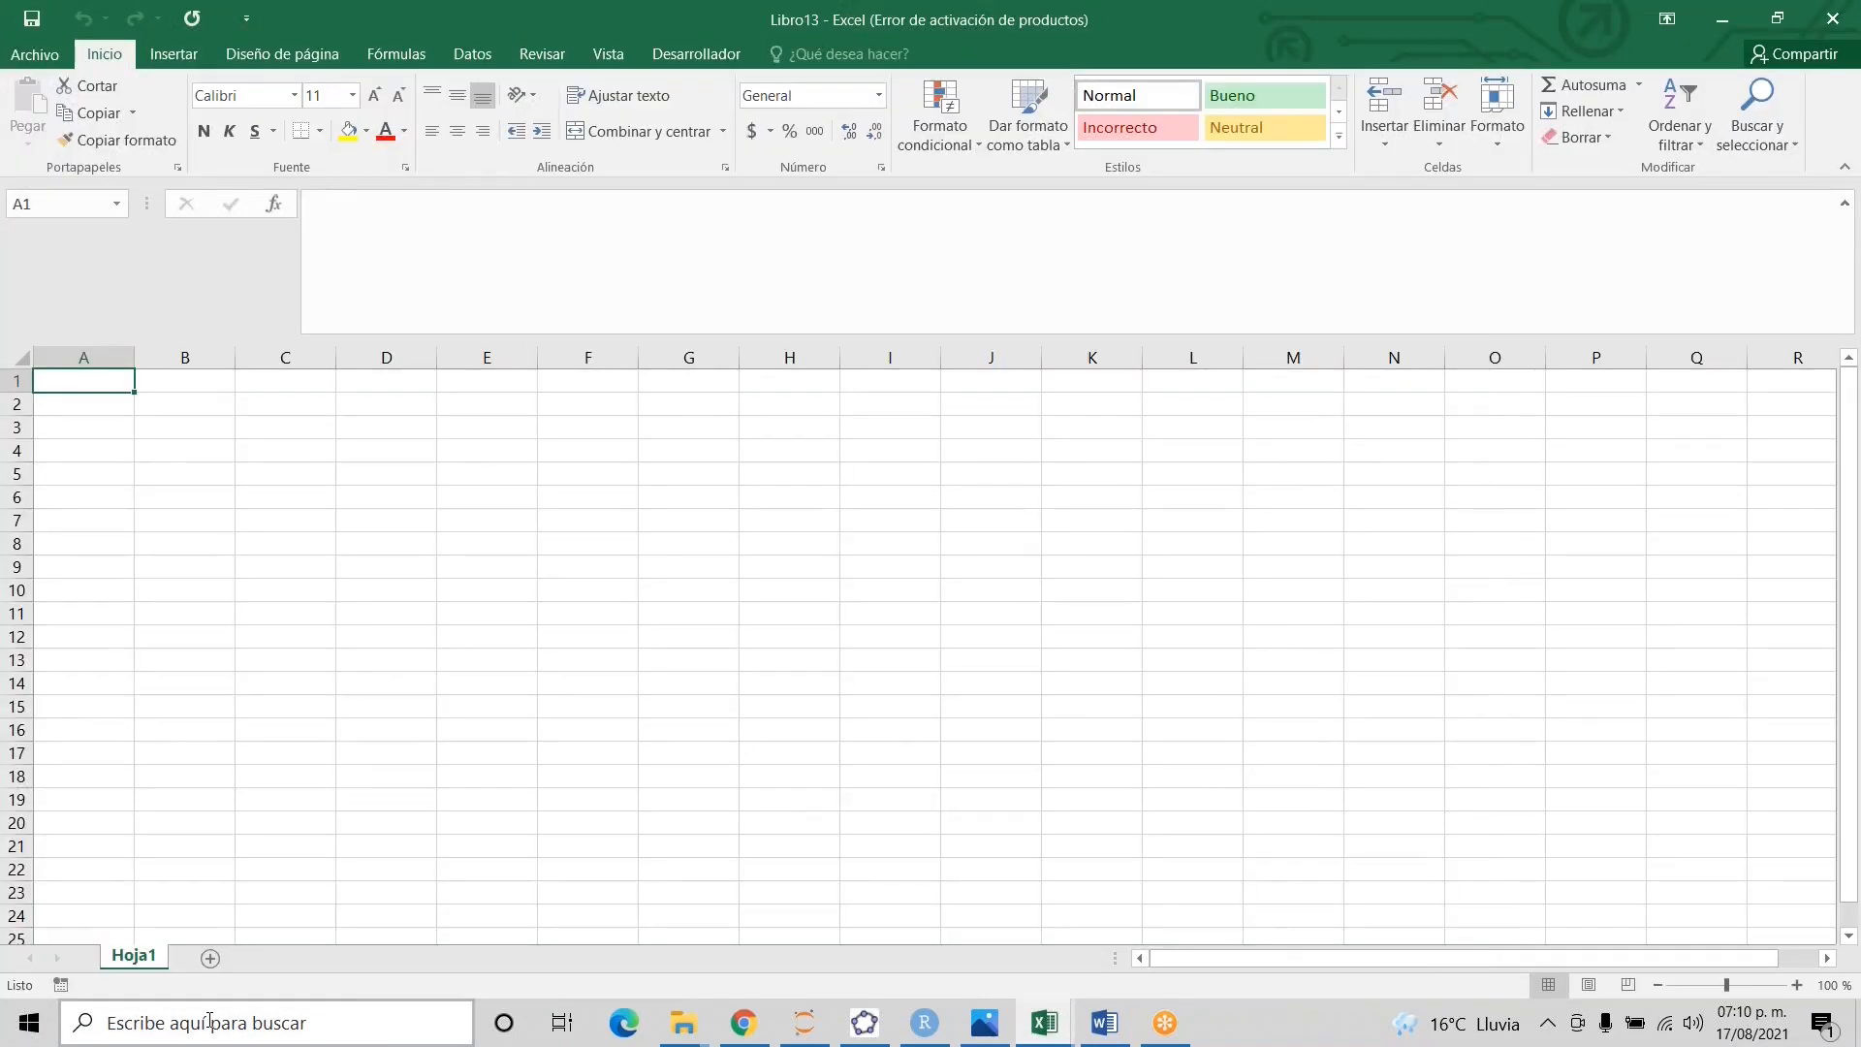
- Enter the headers Actividad, Inicio, Fin and Encargado in cells A1 to D1, and return to A2
type("Actvdad")
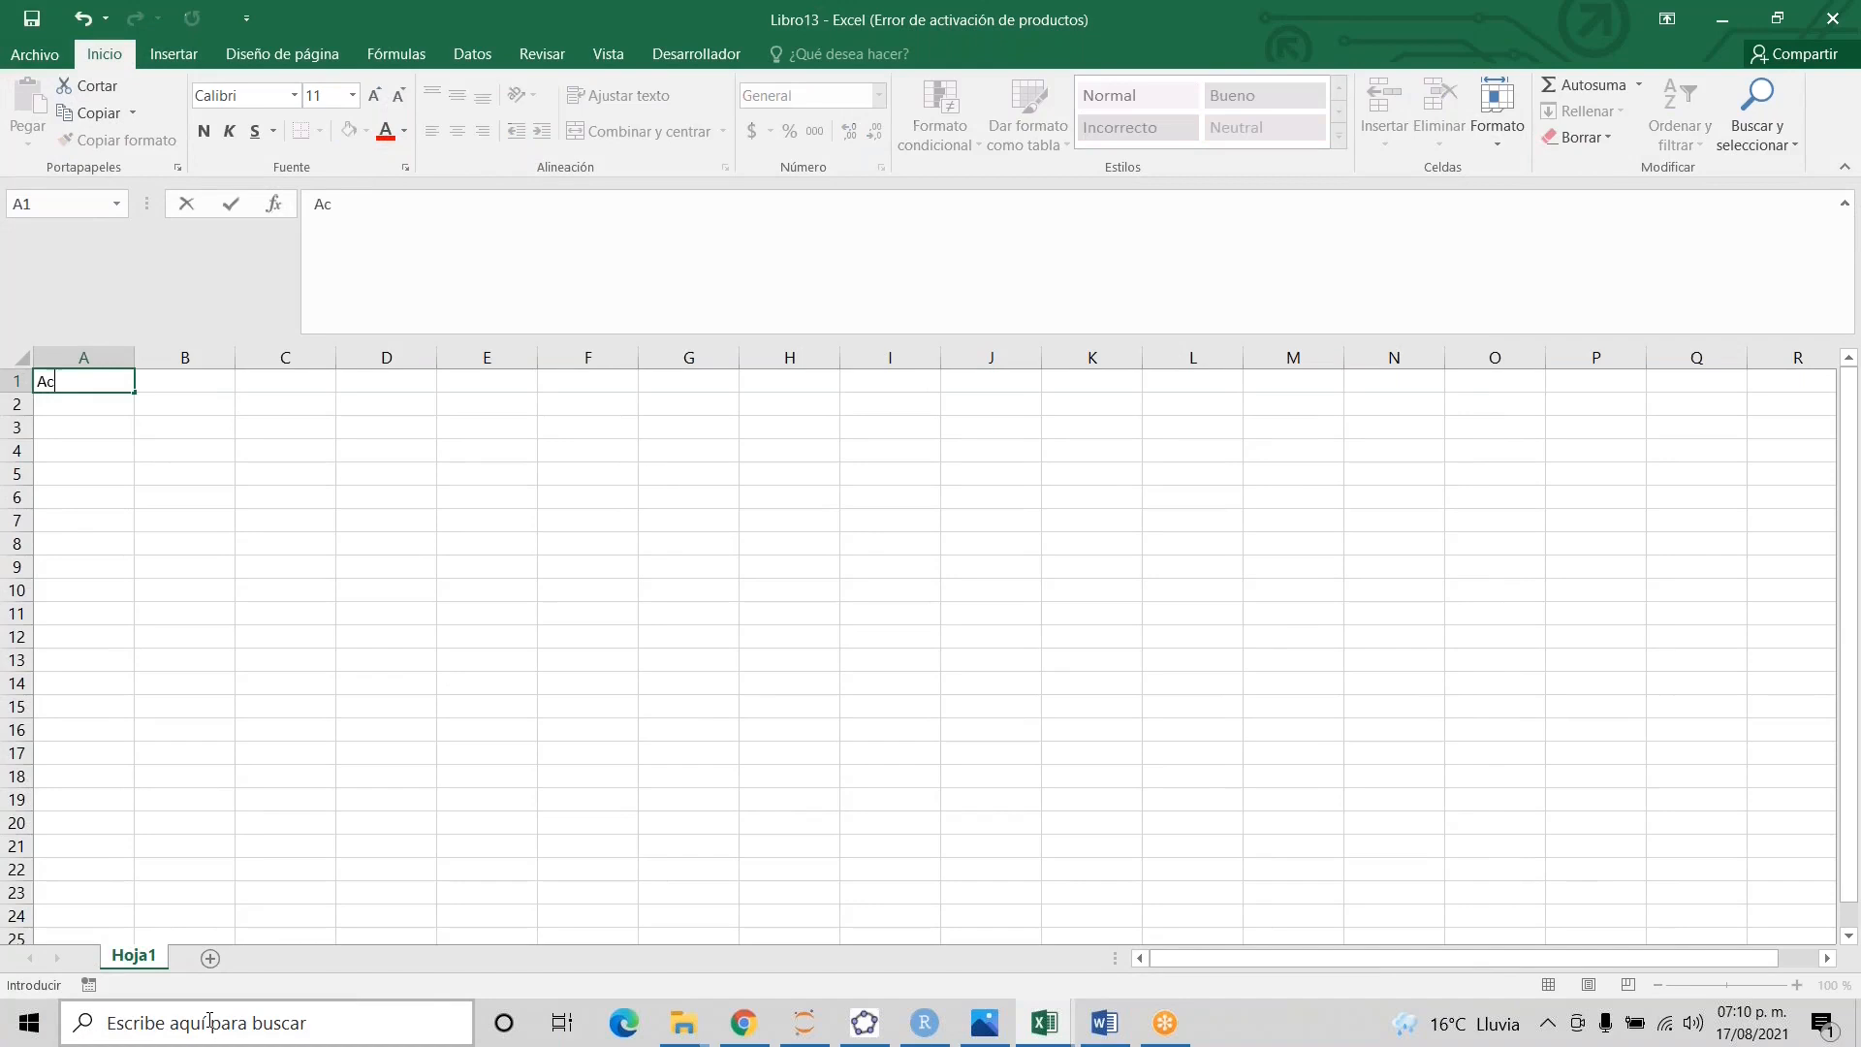
key("BackSpace")
key("BackSpace")
key("BackSpace")
key("BackSpace")
type("ividad")
key("Tab")
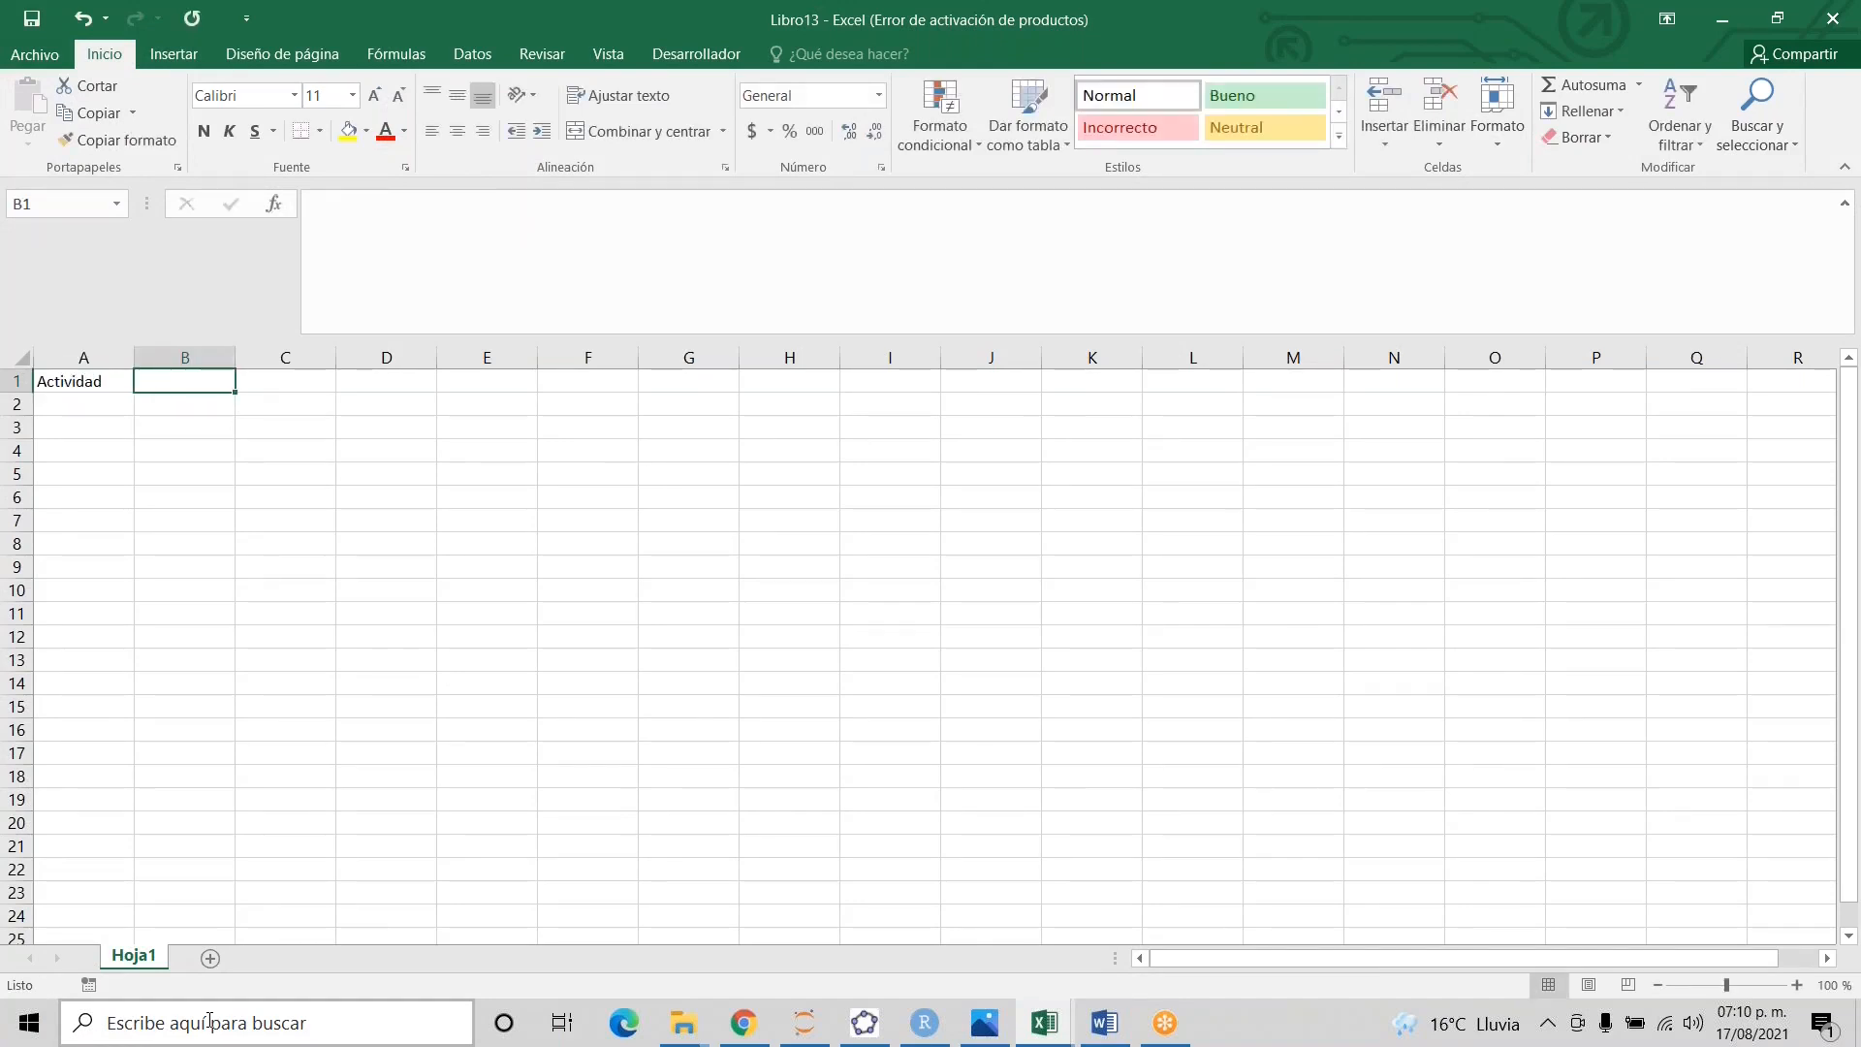
type("Inicio")
key("Tab")
type("Fina")
key("BackSpace")
key("Tab")
type("Encargado")
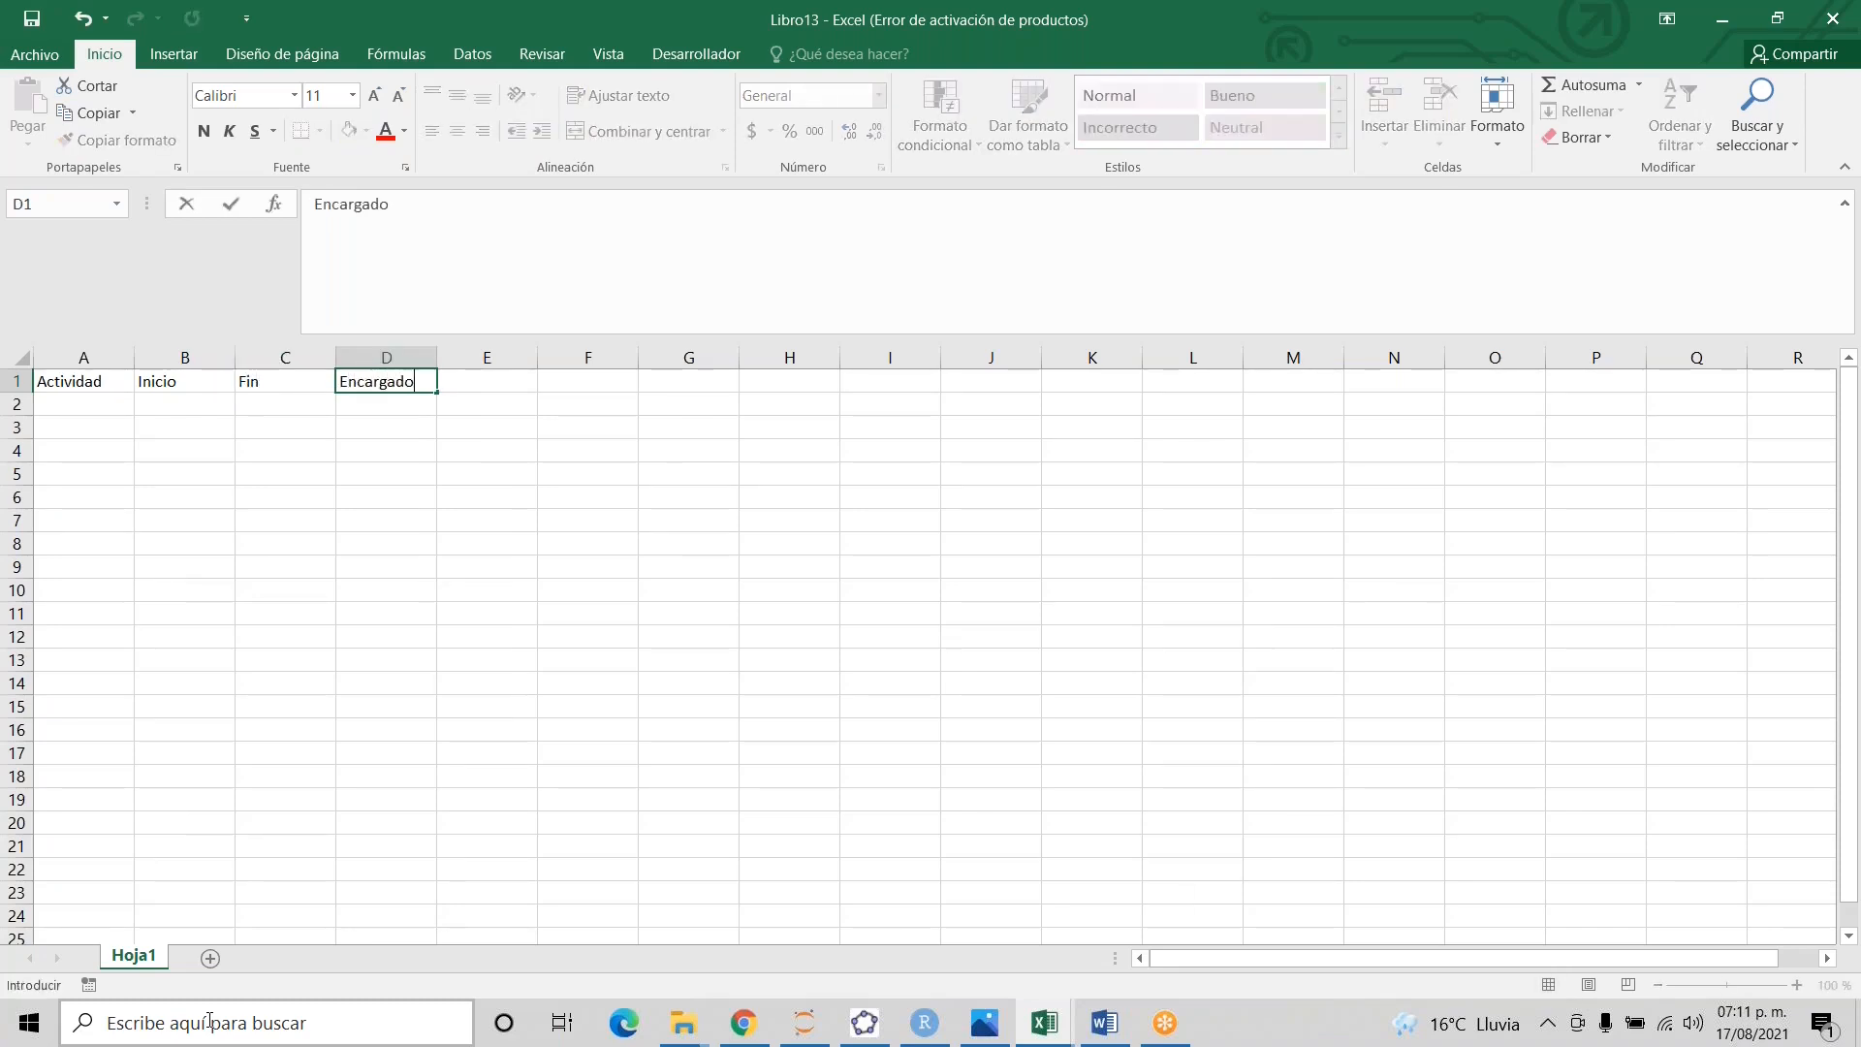
key("Return")
key("Left")
key("Left")
key("Left")
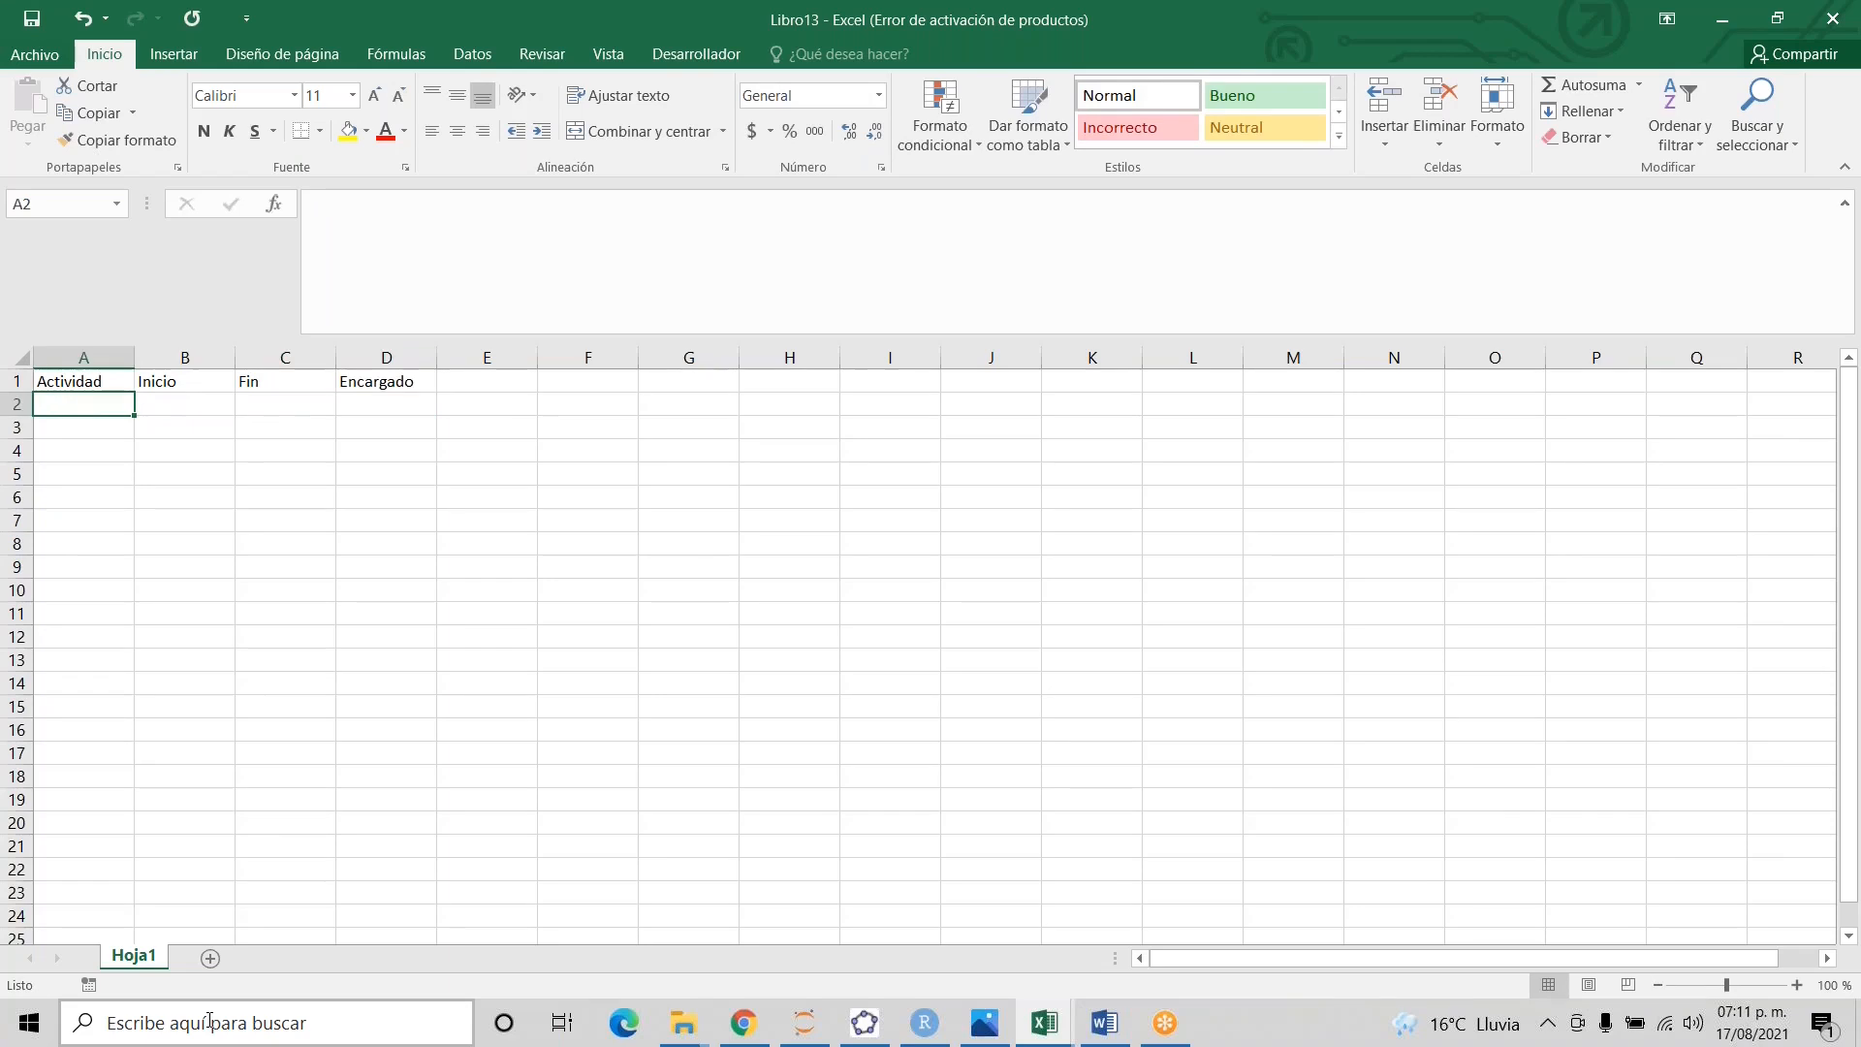
type("Actividad")
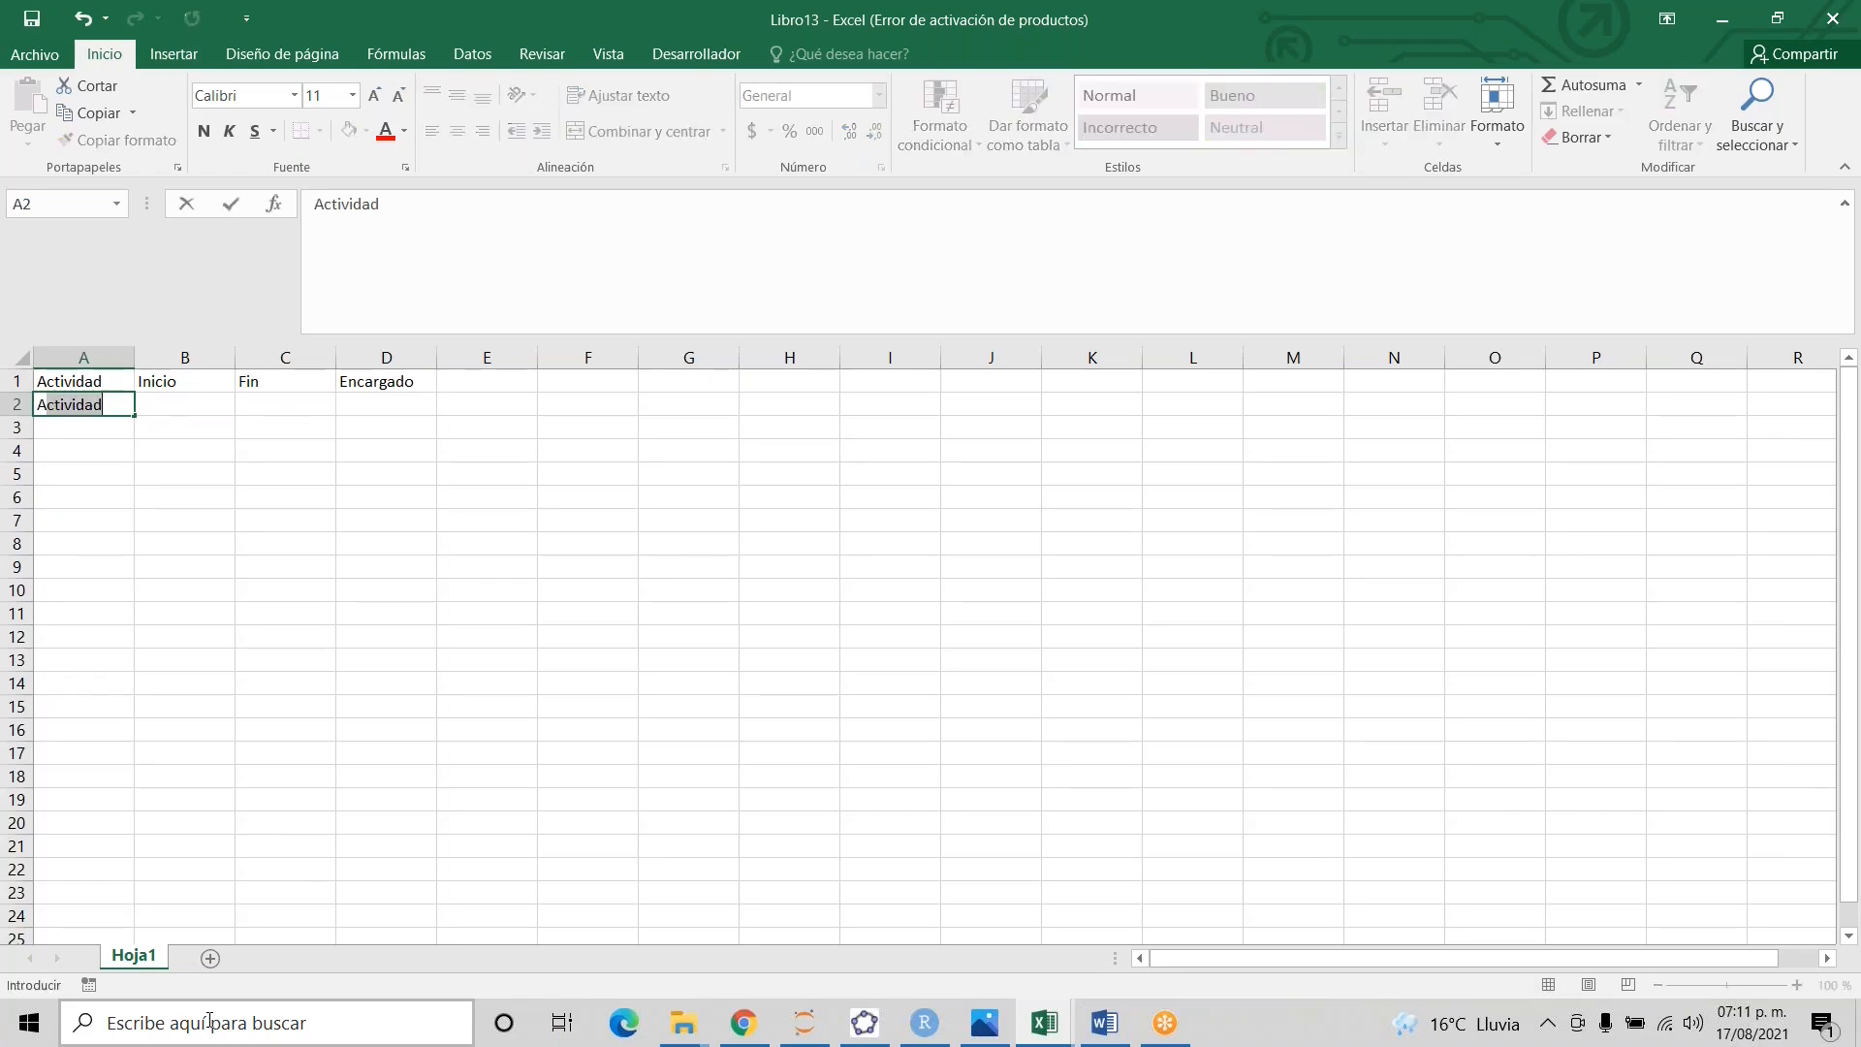
type(" 1")
key("Return")
key("Up")
key("Down")
key("Up")
key("Delete")
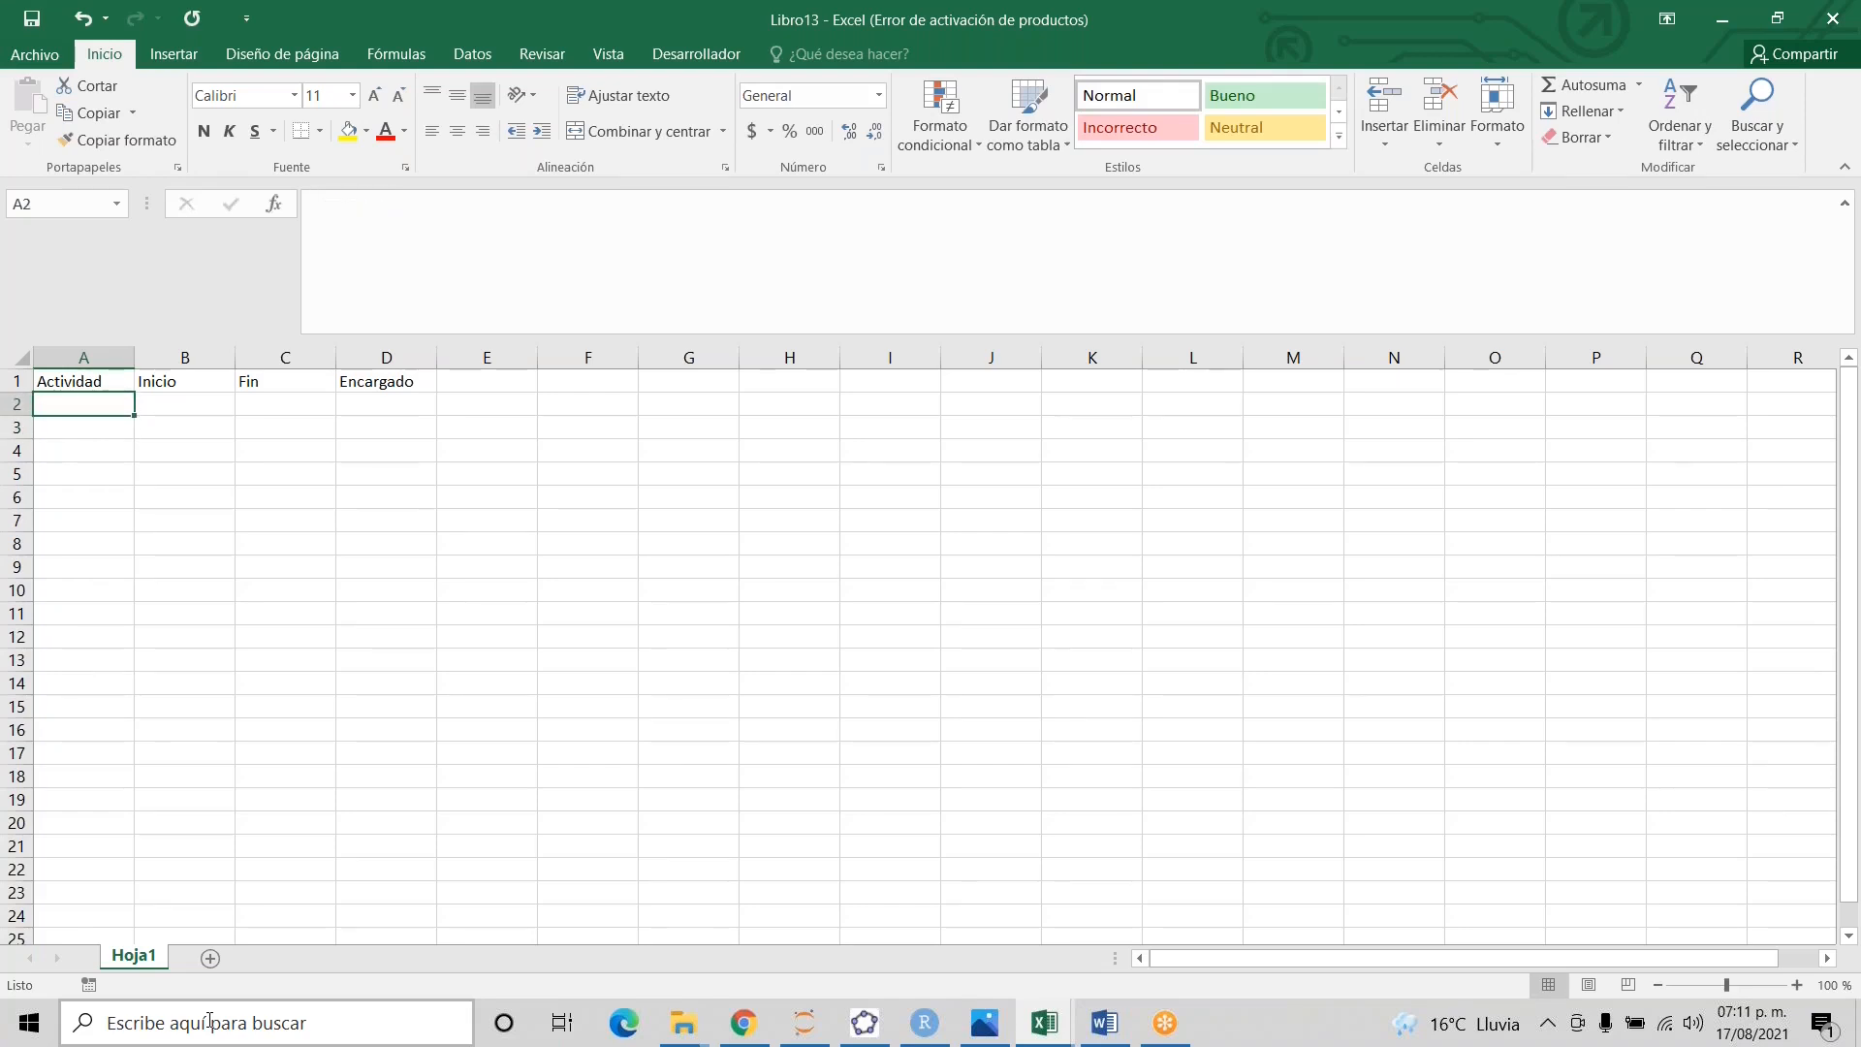
- Enter Tarea 1 in A2 and Tarea 2 in A3 as the first activity names
type("Tarea 1")
key("Return")
type("Taread")
key("BackSpace")
type("2")
key("Return")
- Extend the task series from A2:A3 down to A23 so the list runs through Tarea 22
key("Up")
key("Up")
key("shift+Down")
key("Down")
key("Up")
key("shift+Down")
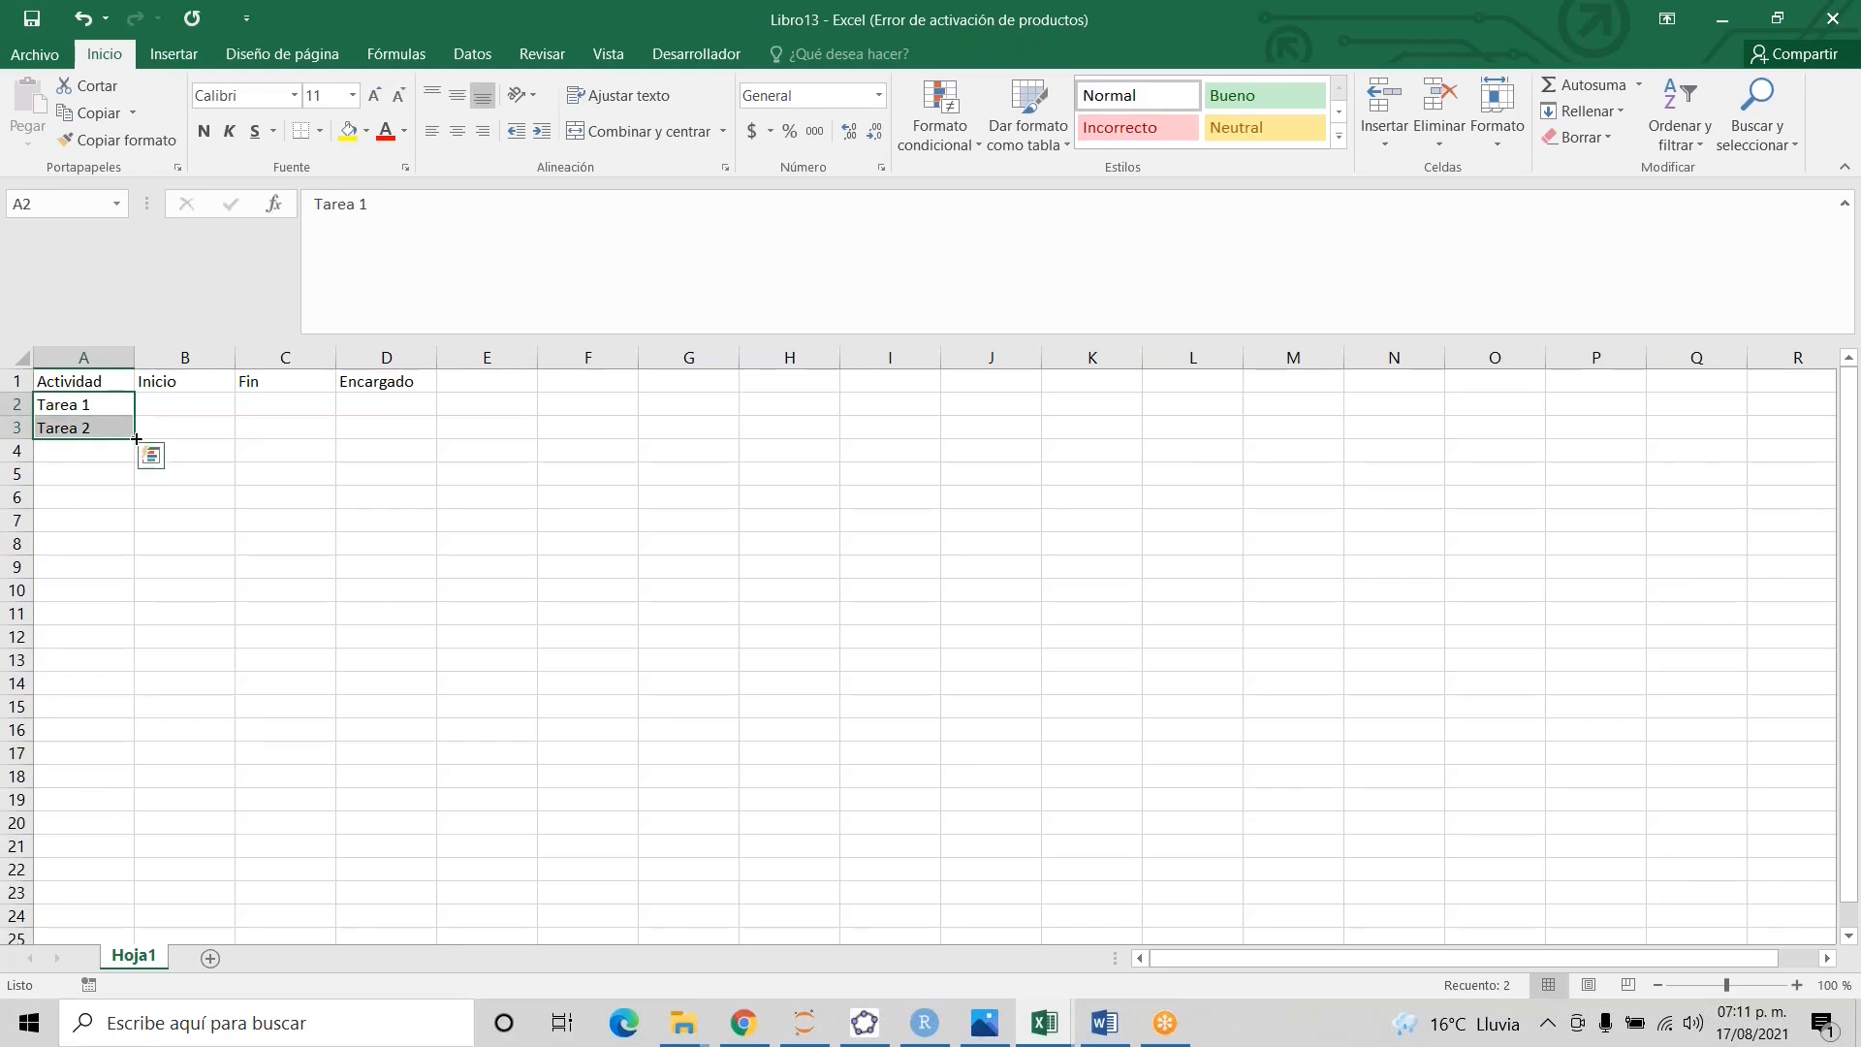
left_click_drag(135, 438, 123, 903)
- Enter the first names of the people in charge of Tarea 1 through Tarea 5 in the Encargado column, D2:D6
key("Right")
key("Right")
key("Right")
key("Left")
key("Left")
key("Right")
key("Right")
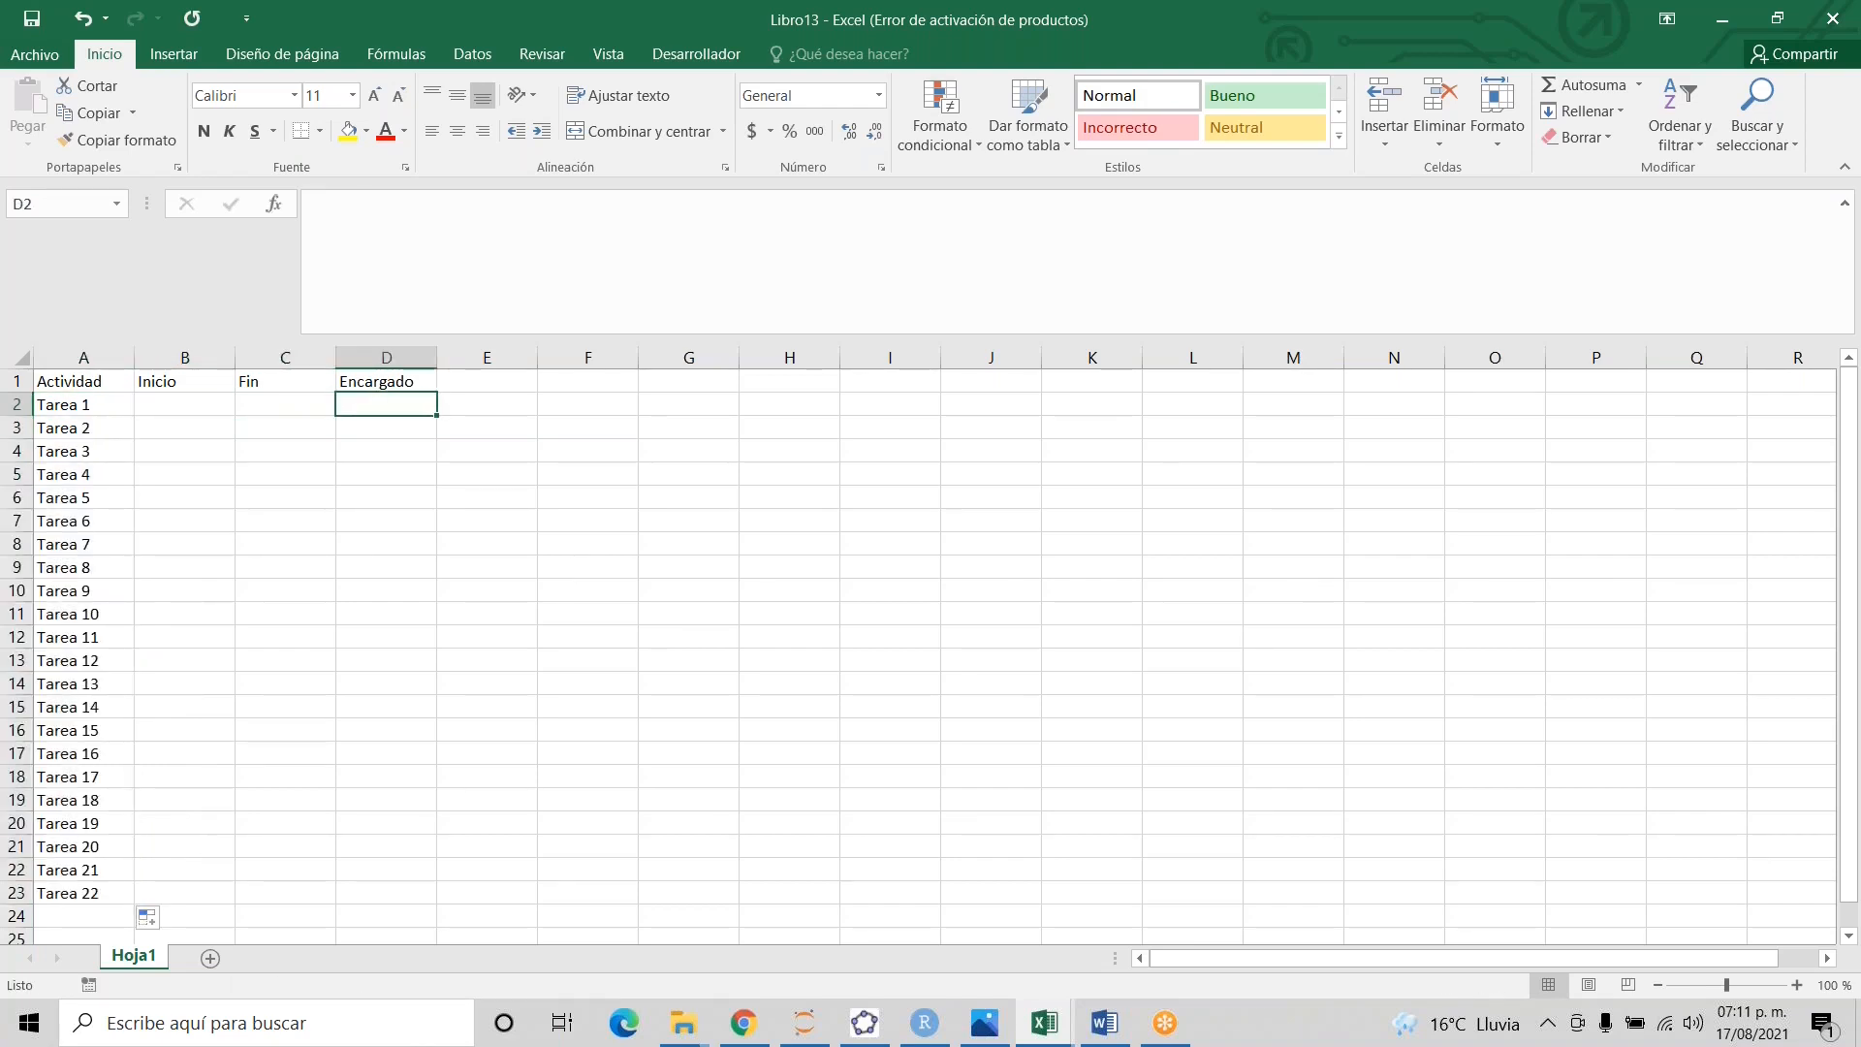
type("Ra")
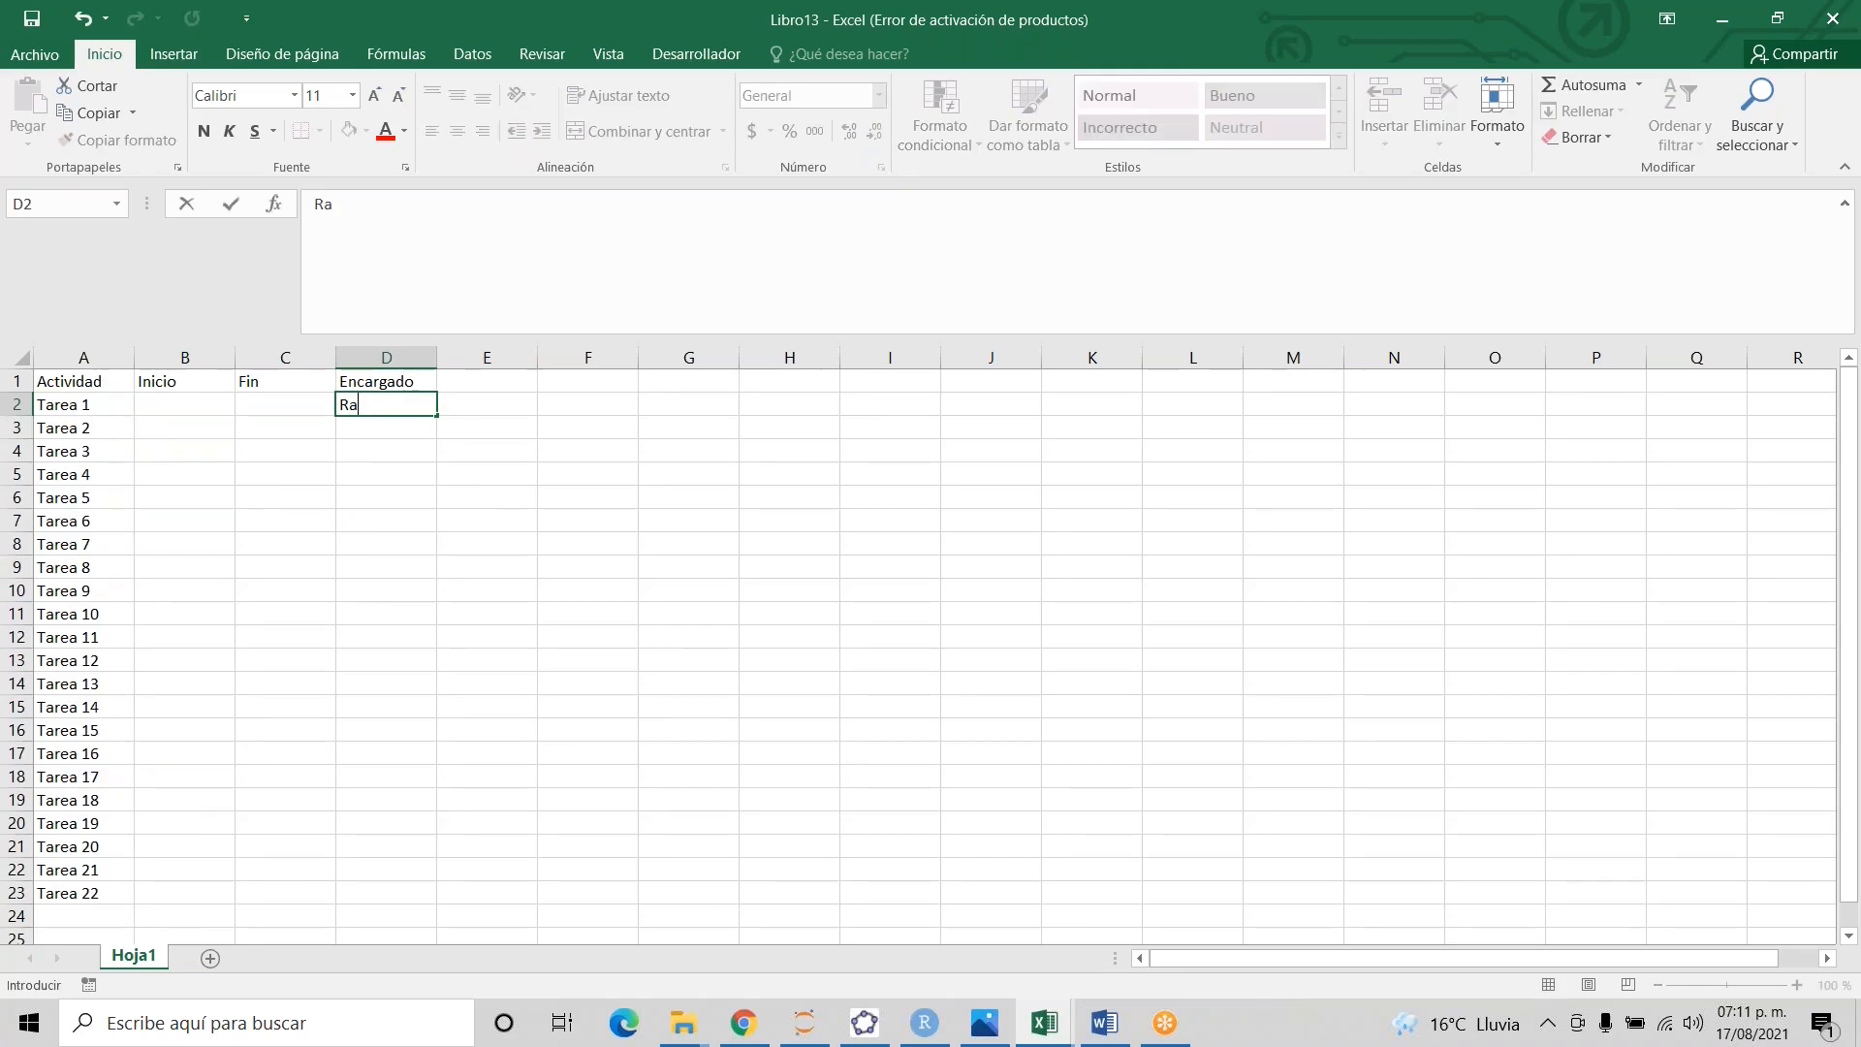
type("úl")
key("Return")
type("Ra")
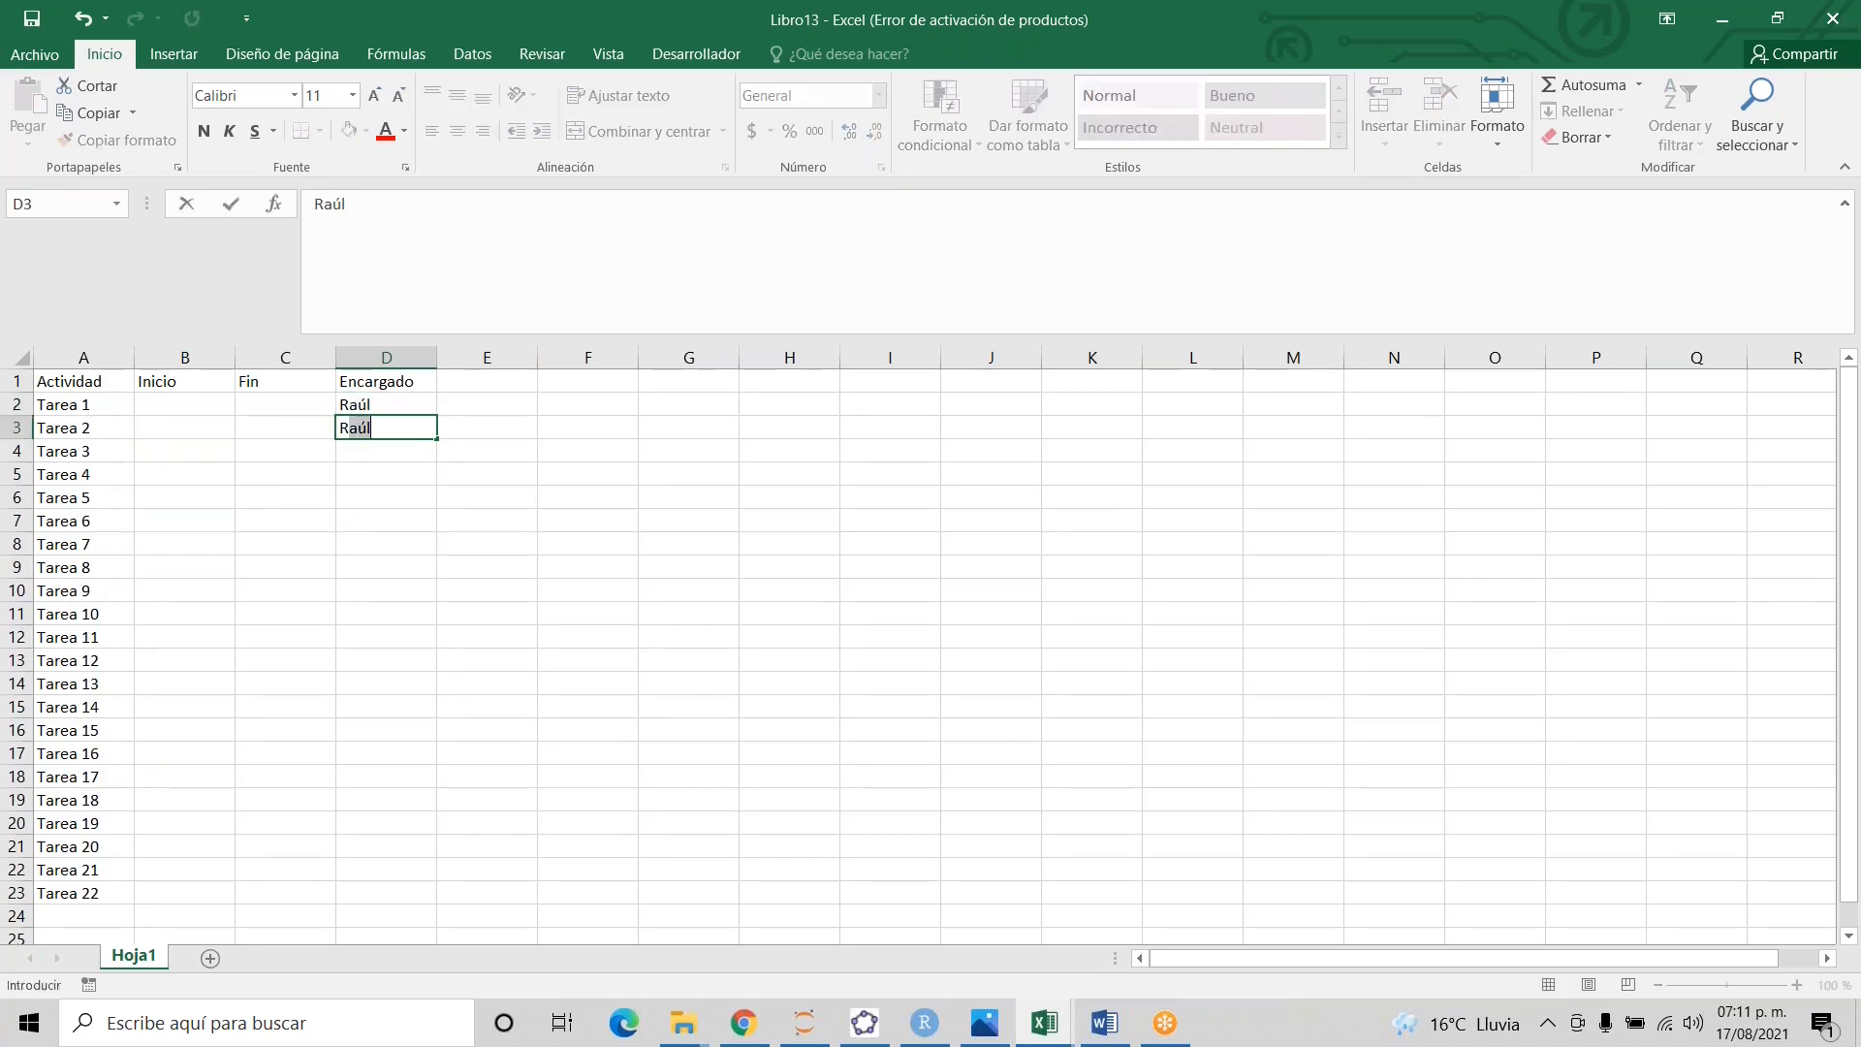
key("Return")
type("Héctor")
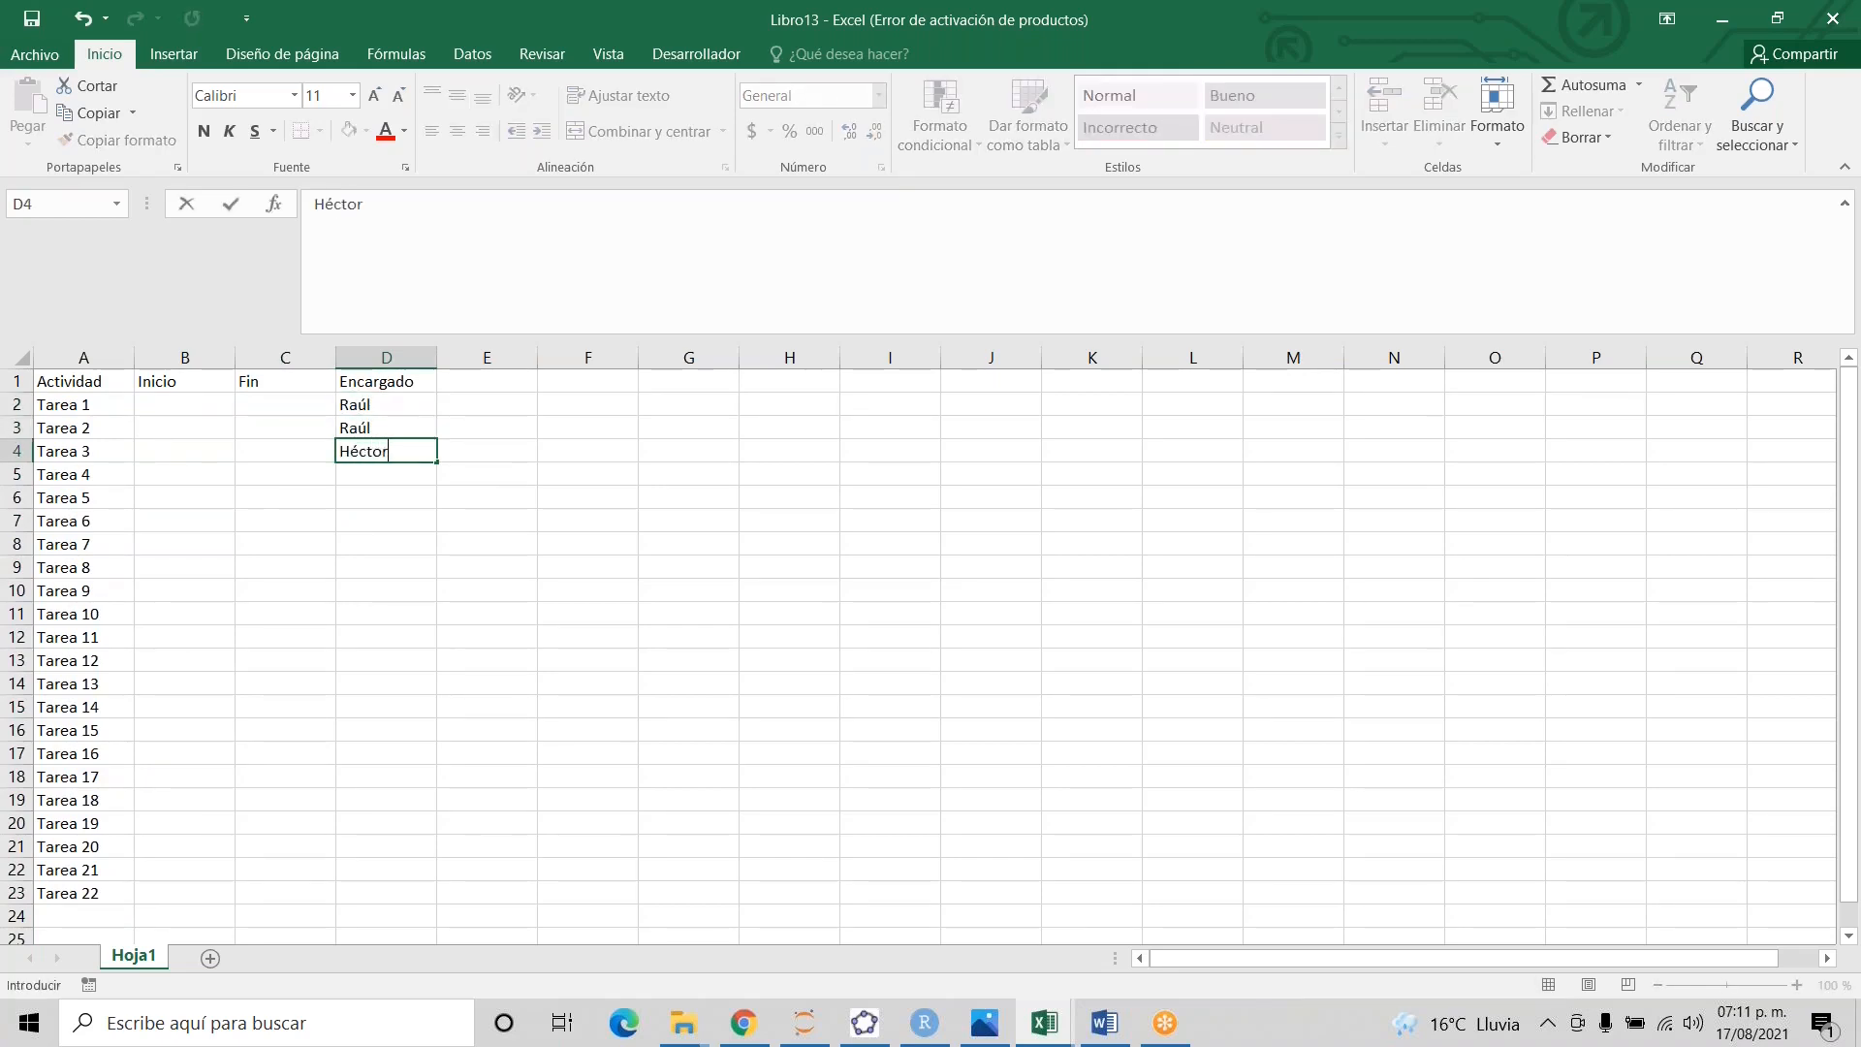
key("Return")
type("Carla")
key("Return")
type("Tío")
key("Return")
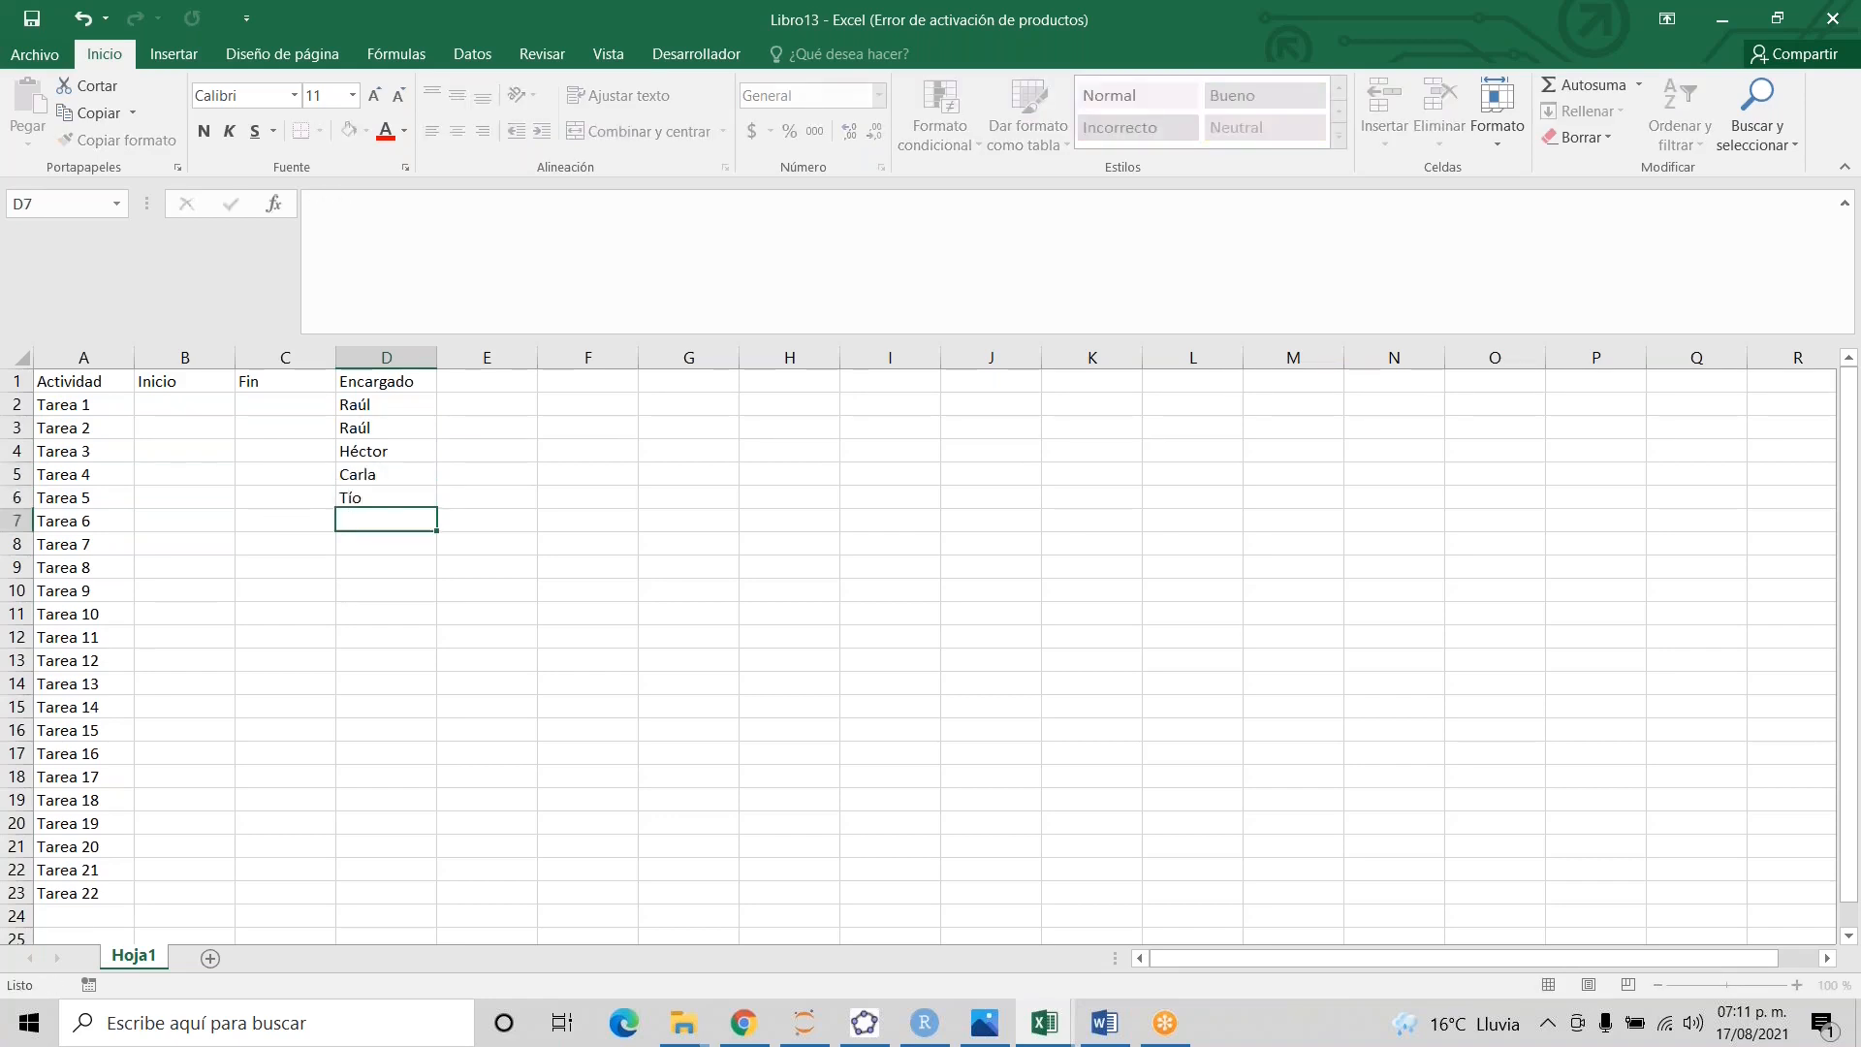
- Fill in the people in charge of Tarea 6 through Tarea 11 in cells D7 to D12
type("Tío")
key("Return")
type("Carla")
key("Return")
type("Héctor")
key("Return")
type("Héctyor")
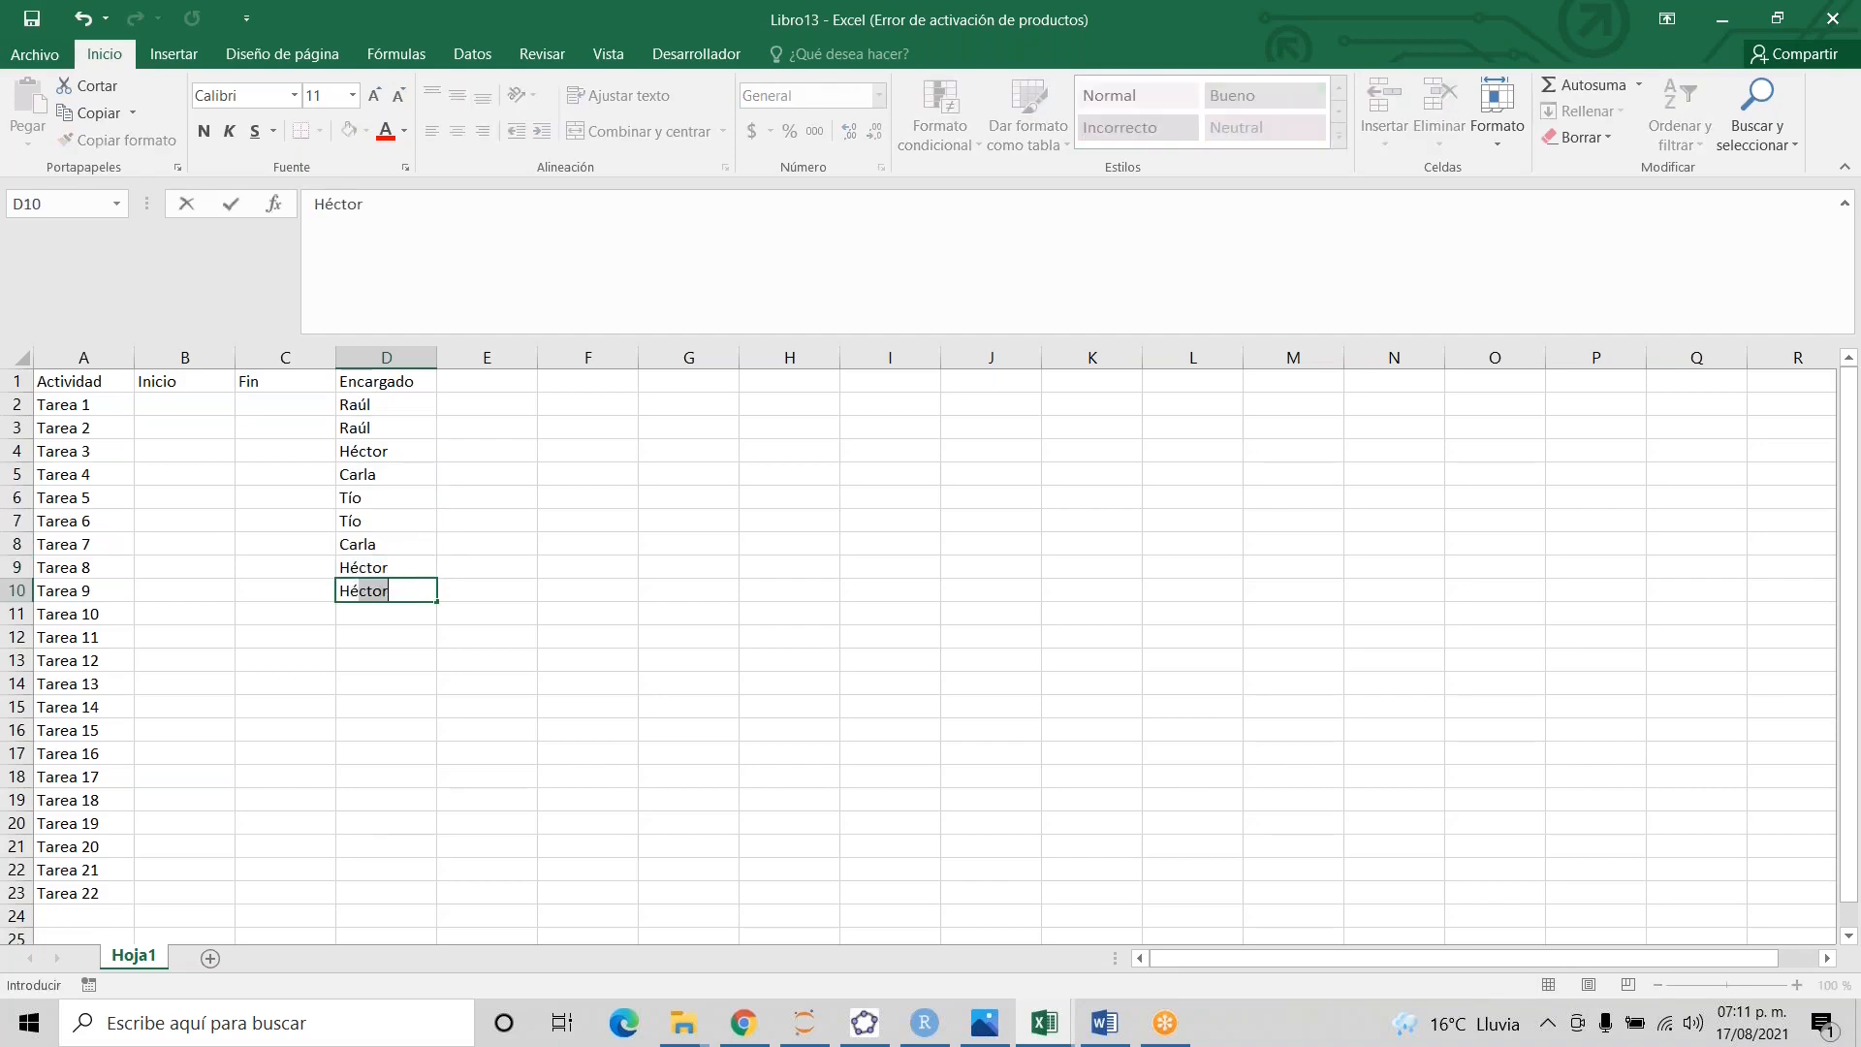
key("BackSpace")
key("BackSpace")
key("BackSpace")
type("or")
key("Return")
type("Raúl")
key("Return")
type("Carla")
key("ctrl+Return")
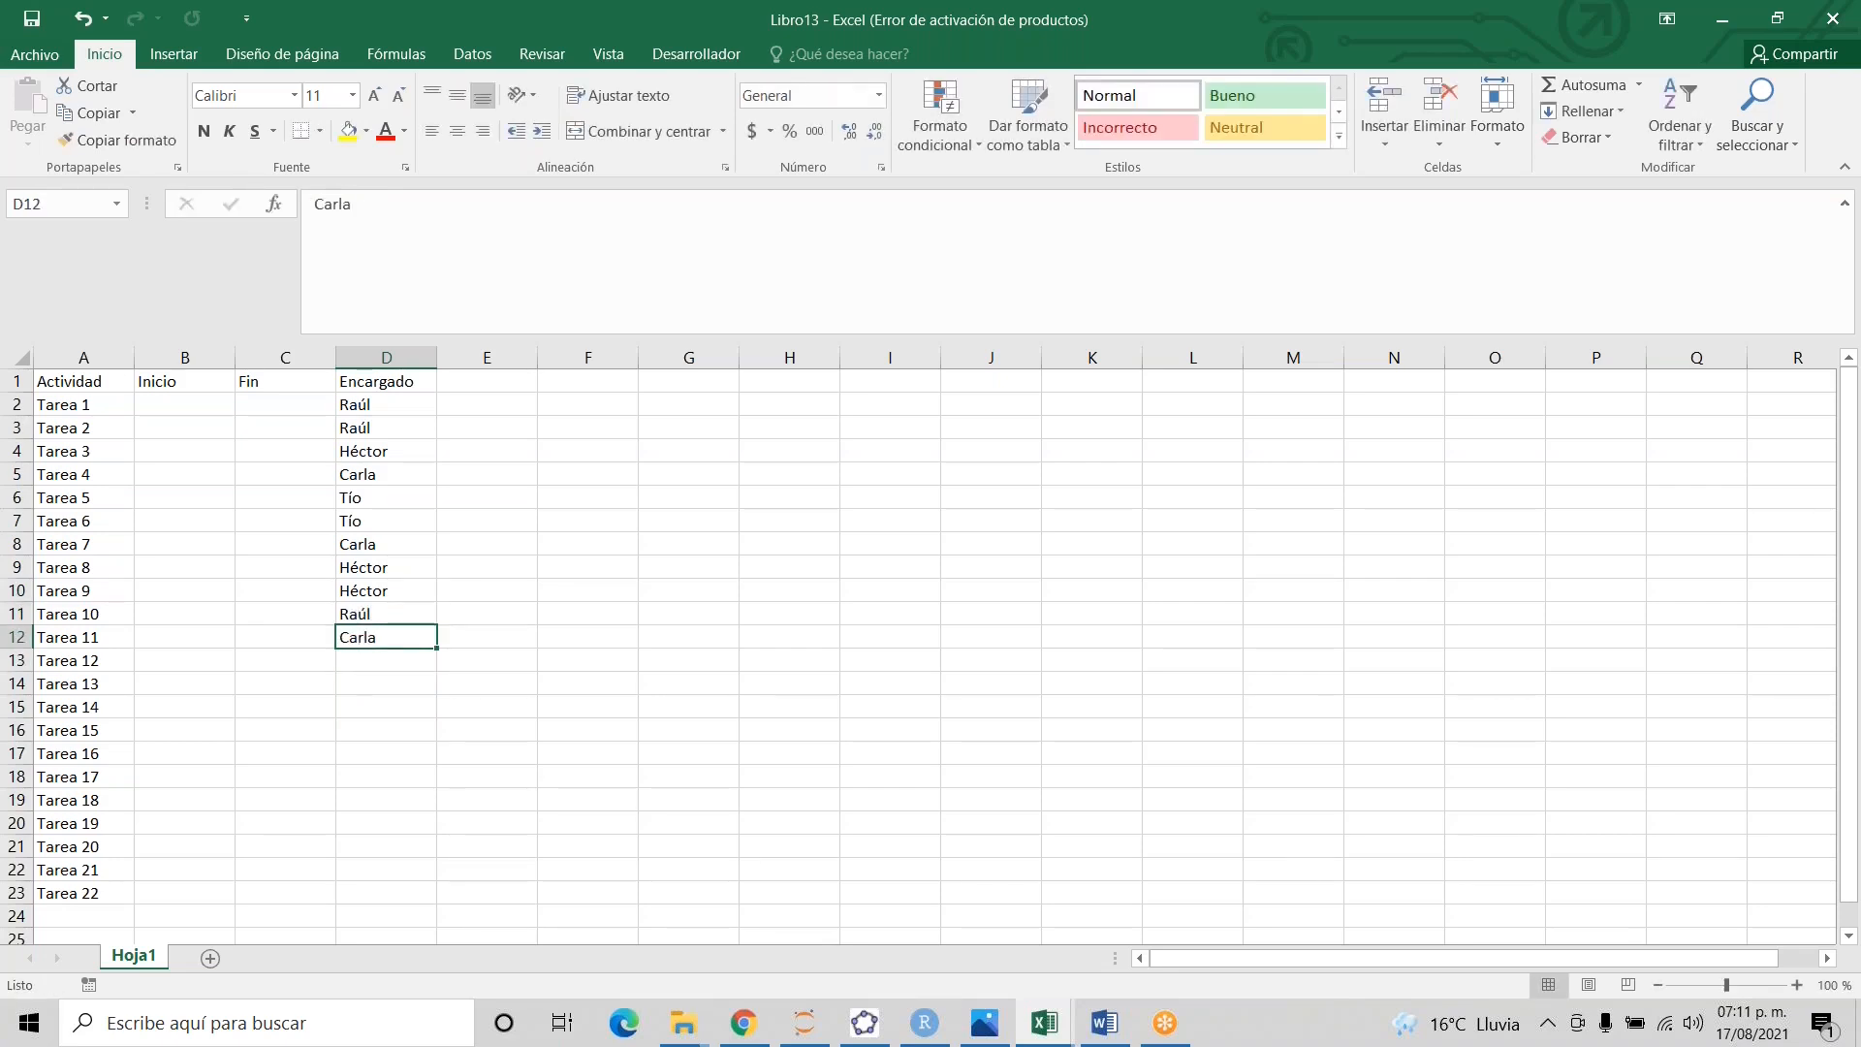
- Copy the people in charge from D2:D12 and paste them into D13:D23 for Tarea 12 through Tarea 22
key("Up")
key("Up")
key("Up")
key("Up")
key("Up")
key("Up")
key("Up")
key("Up")
key("Up")
key("Up")
key("shift+Down")
key("ctrl+shift+Down")
key("ctrl+c")
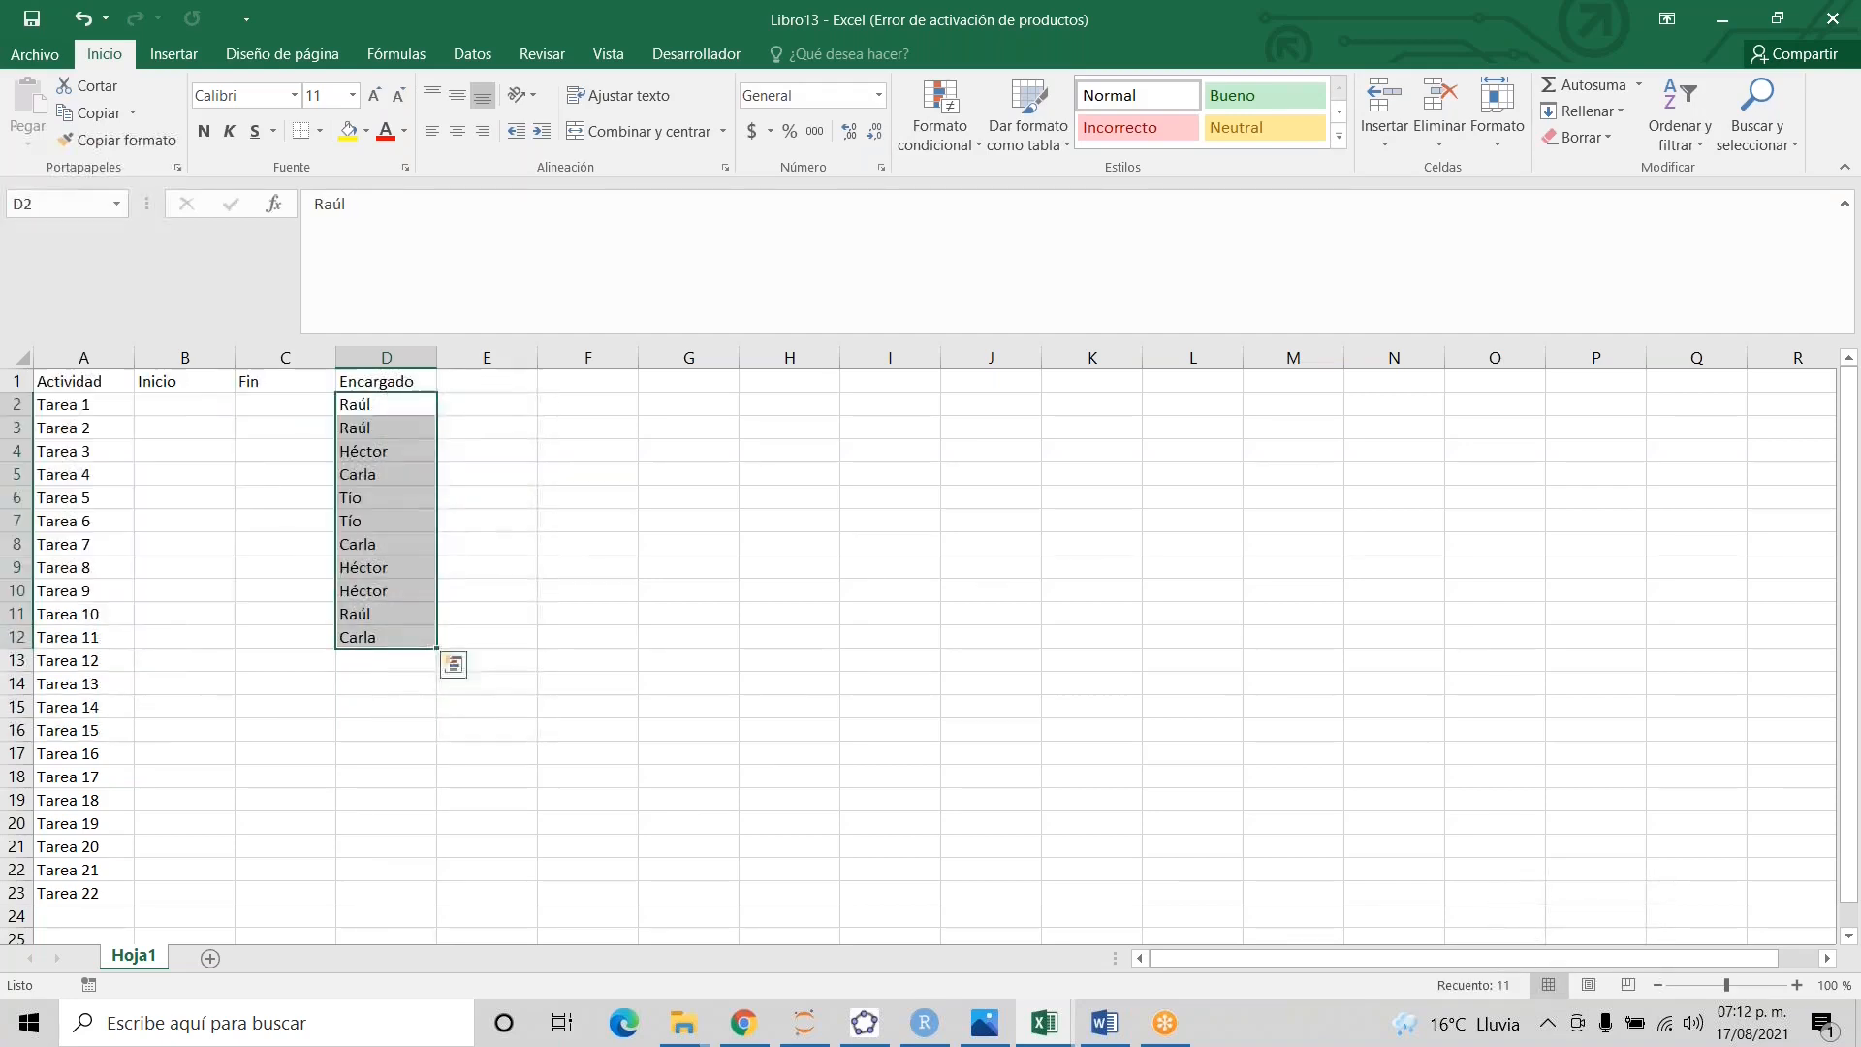
key("Down")
key("Down")
key("Down")
key("Down")
key("Down")
key("Down")
key("Down")
key("Down")
key("Down")
key("Down")
key("Down")
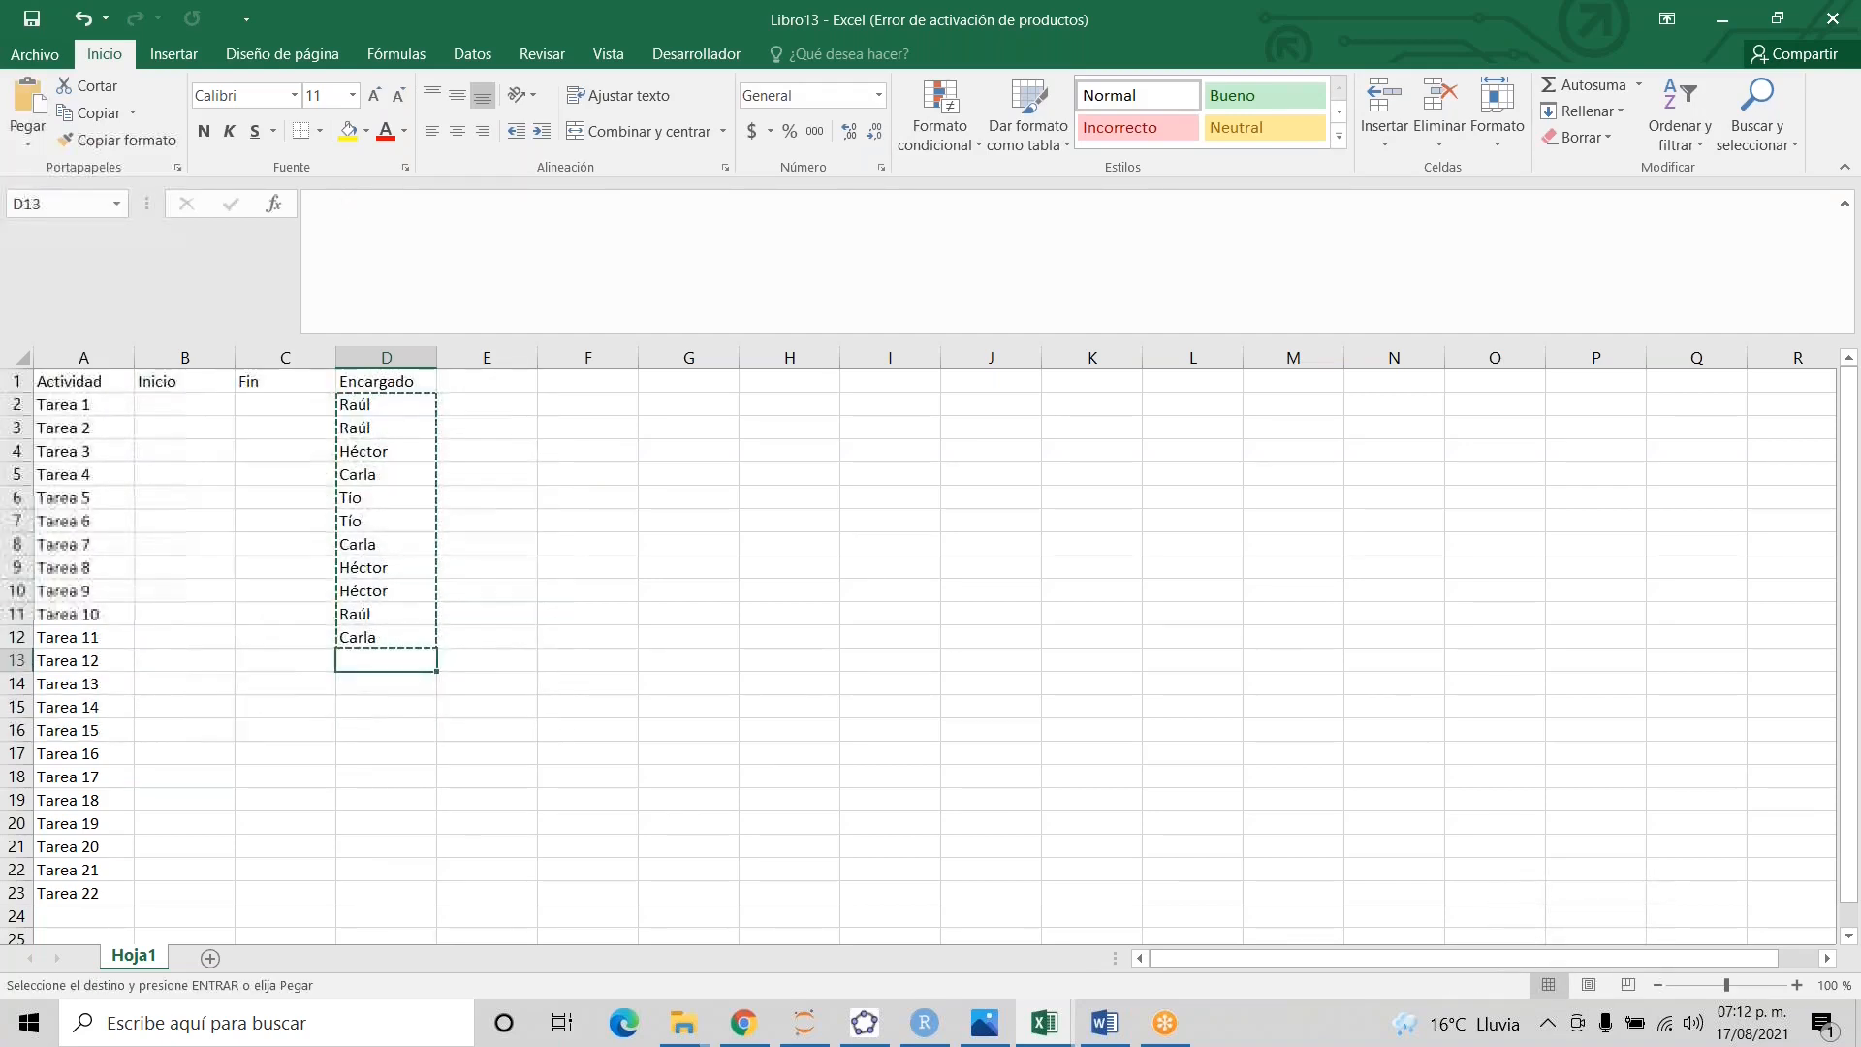
key("ctrl+v")
key("Escape")
- Enter =FECHA(2021,ALEATORIO.ENTRE(4,5),ALEATORIO.ENTRE(1,30)) in B2 to generate a random Inicio date for Tarea 1
key("Right")
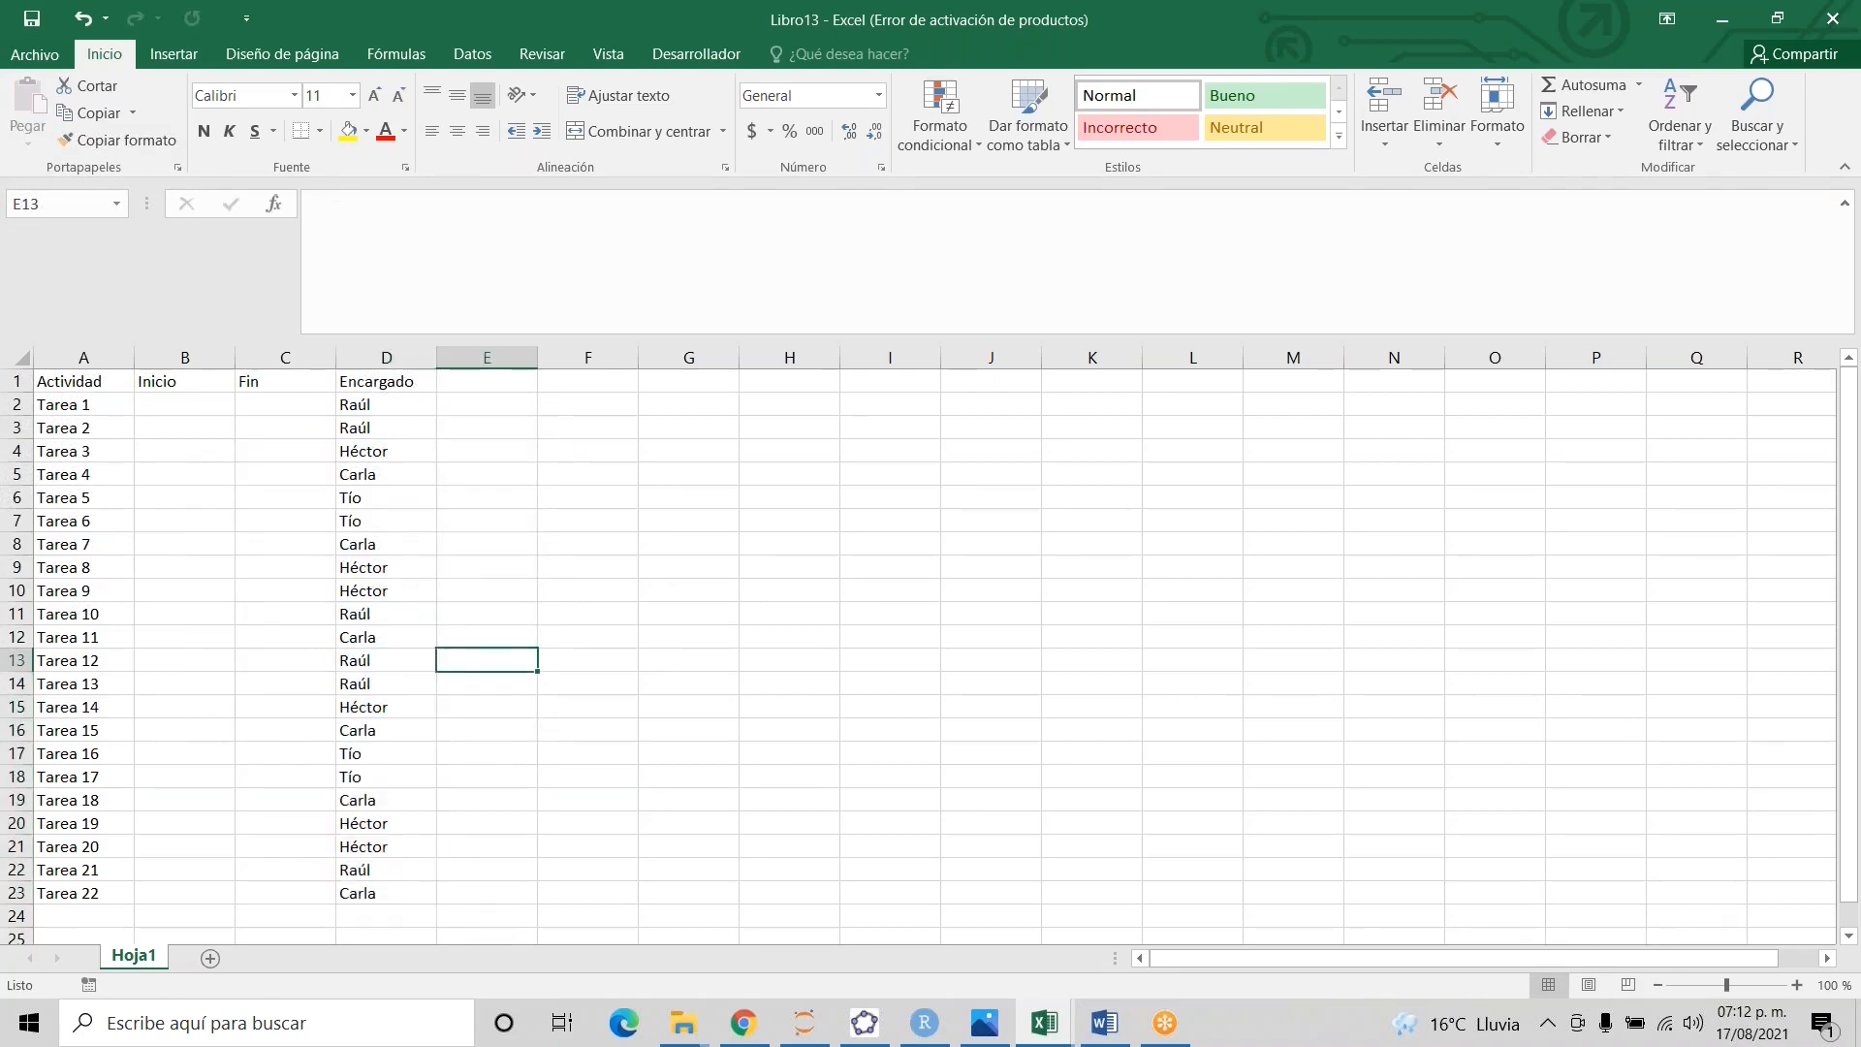
key("Left")
key("Up")
key("Up")
key("Up")
key("Up")
key("Up")
key("Up")
key("Up")
key("Up")
key("Up")
key("Up")
key("Up")
key("Up")
key("Left")
key("Left")
key("Left")
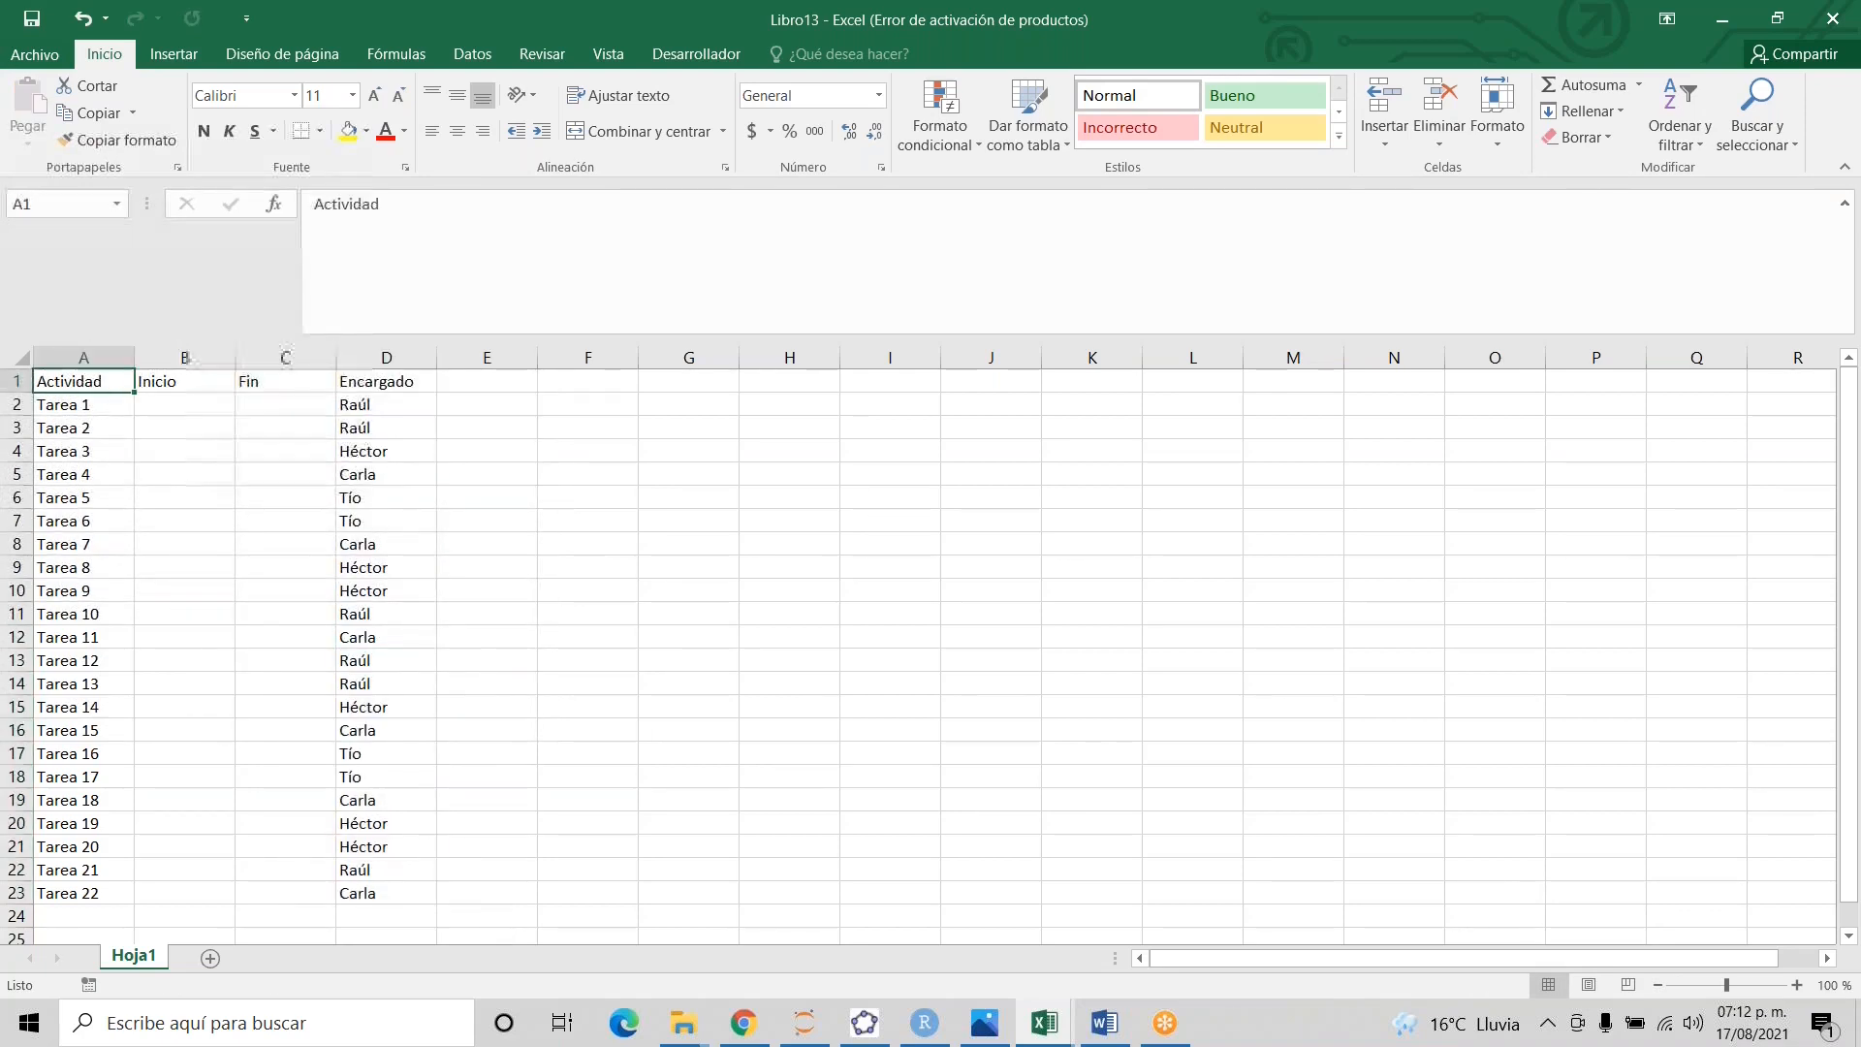
key("Down")
key("Right")
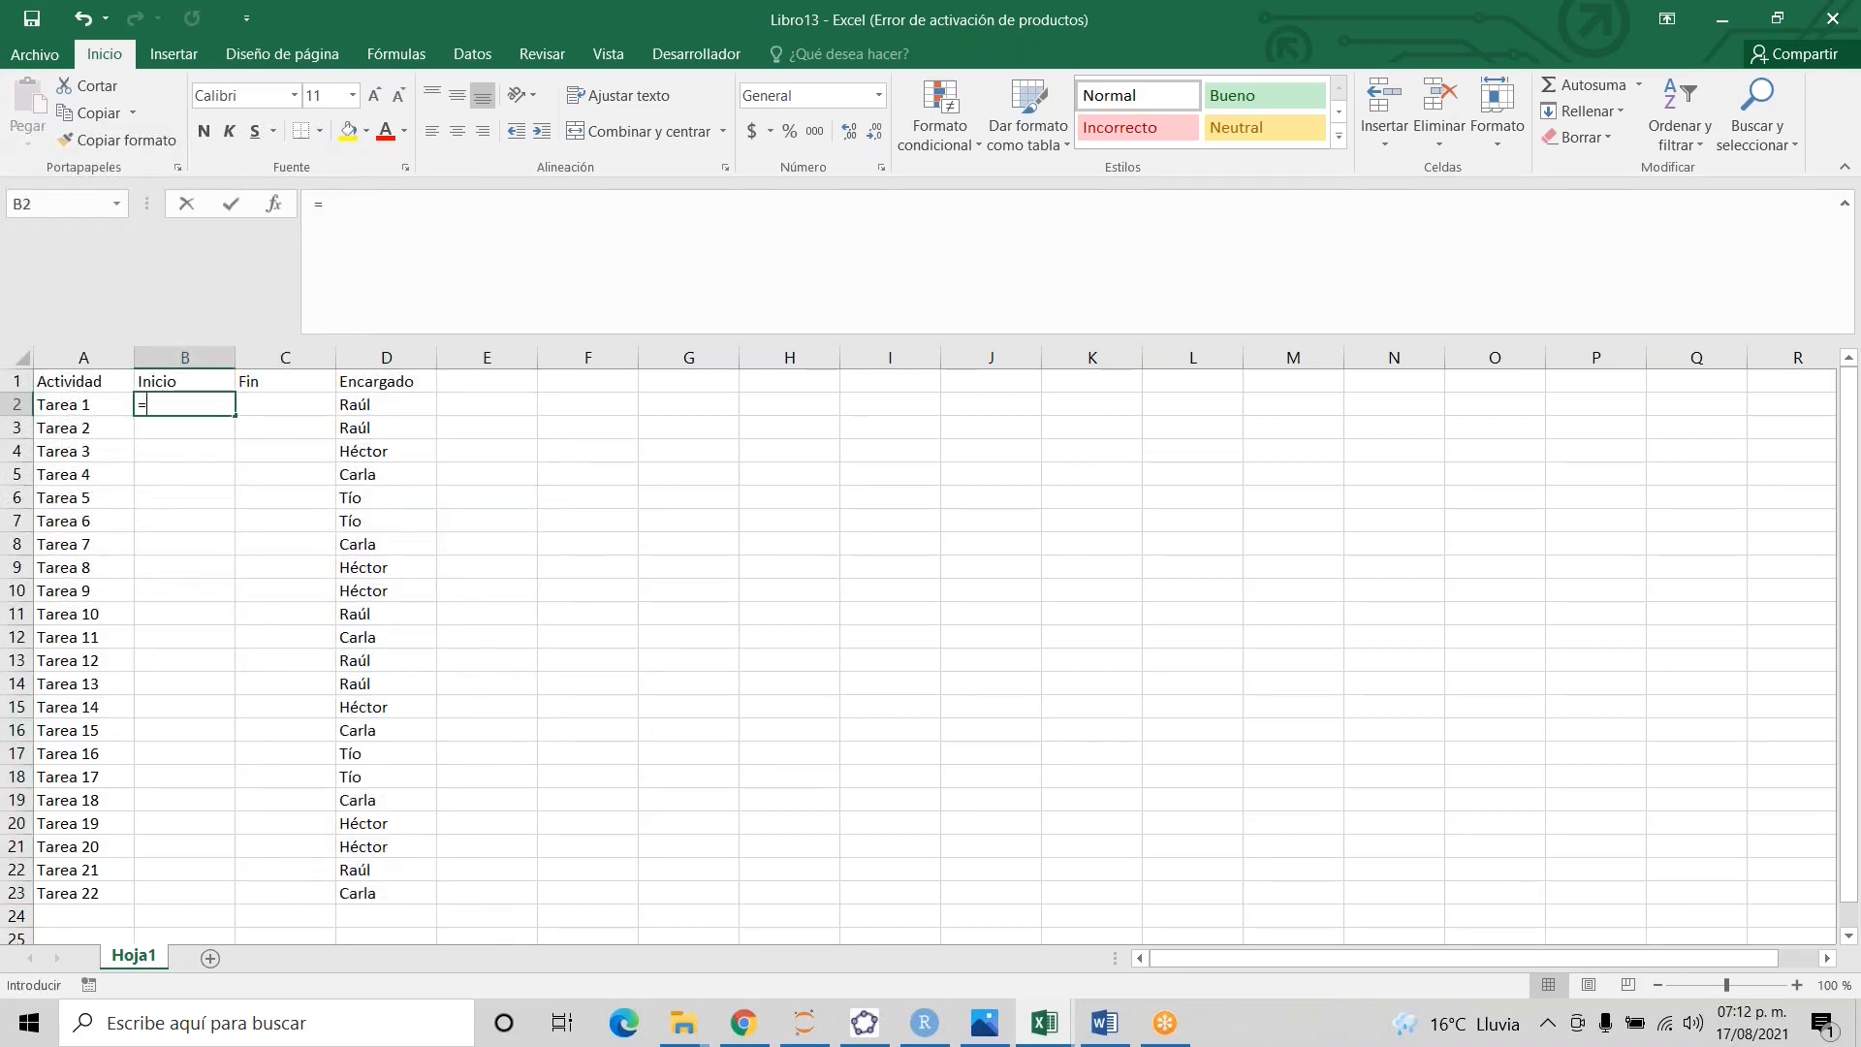
type("=Fecha(")
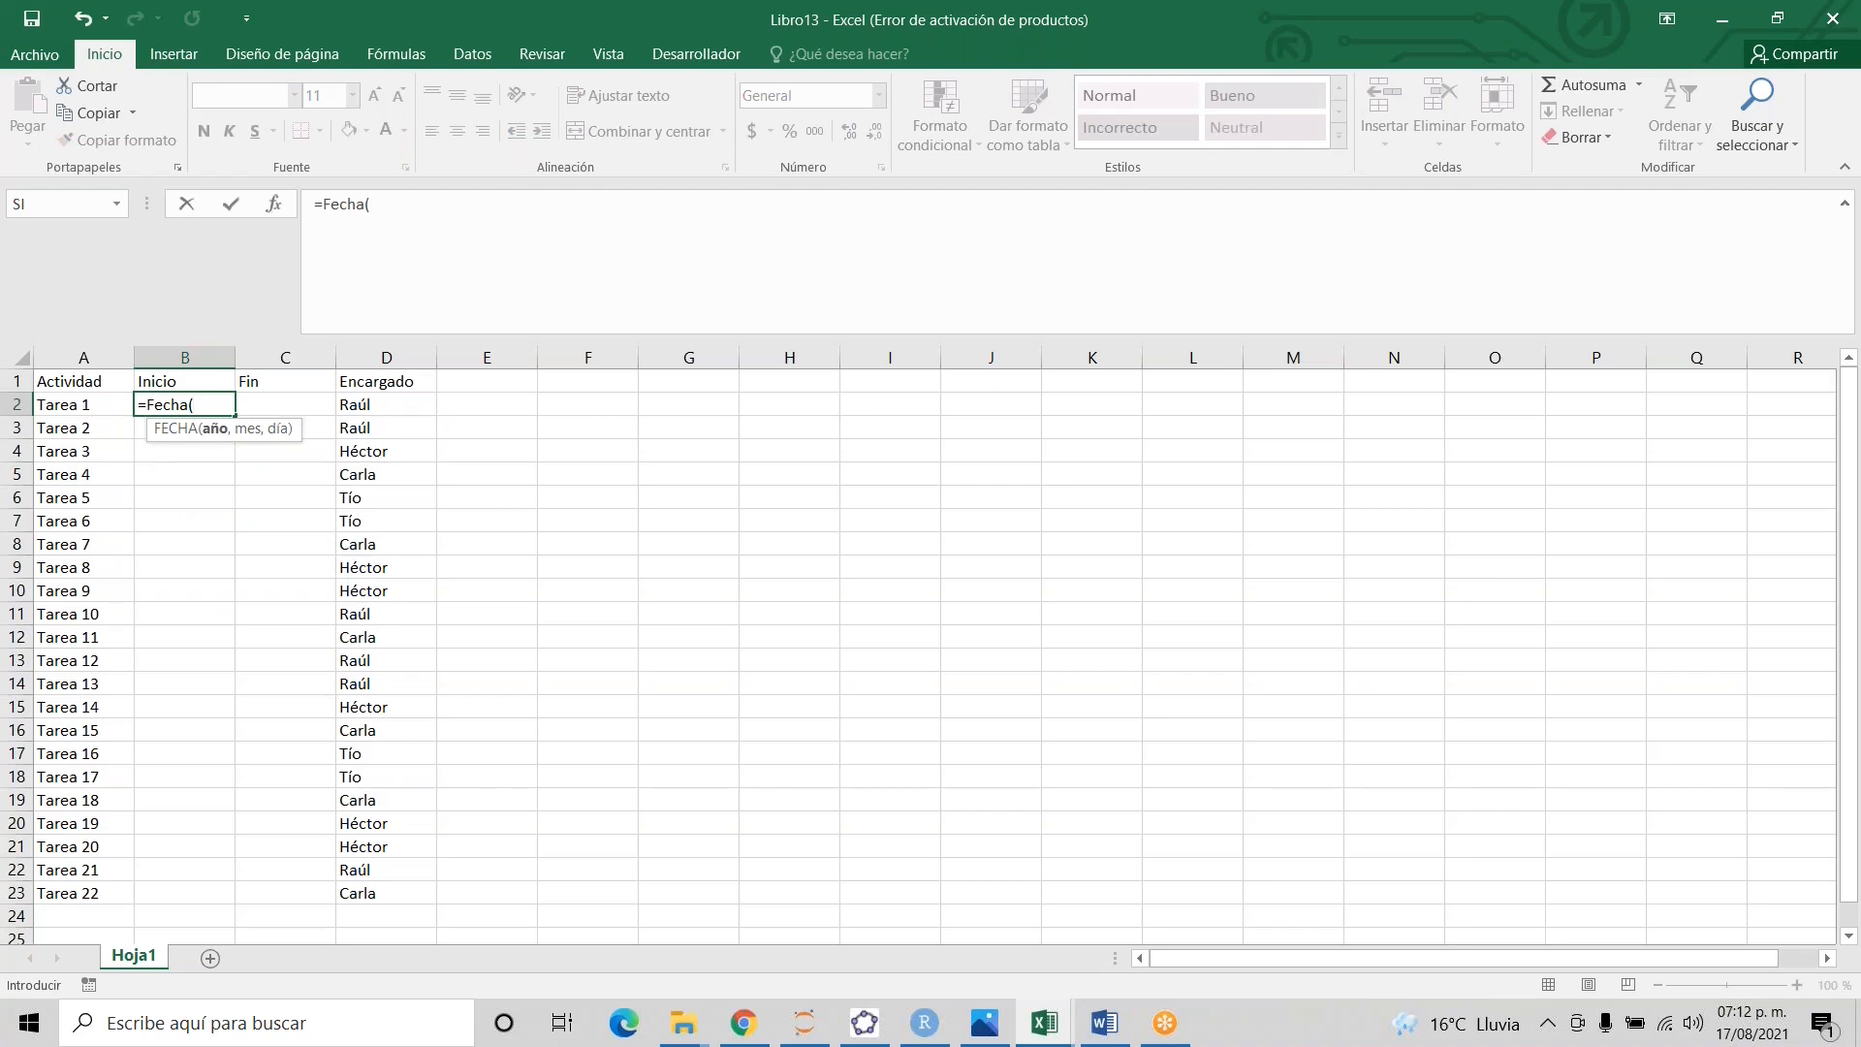
type("2021,aleatorio.")
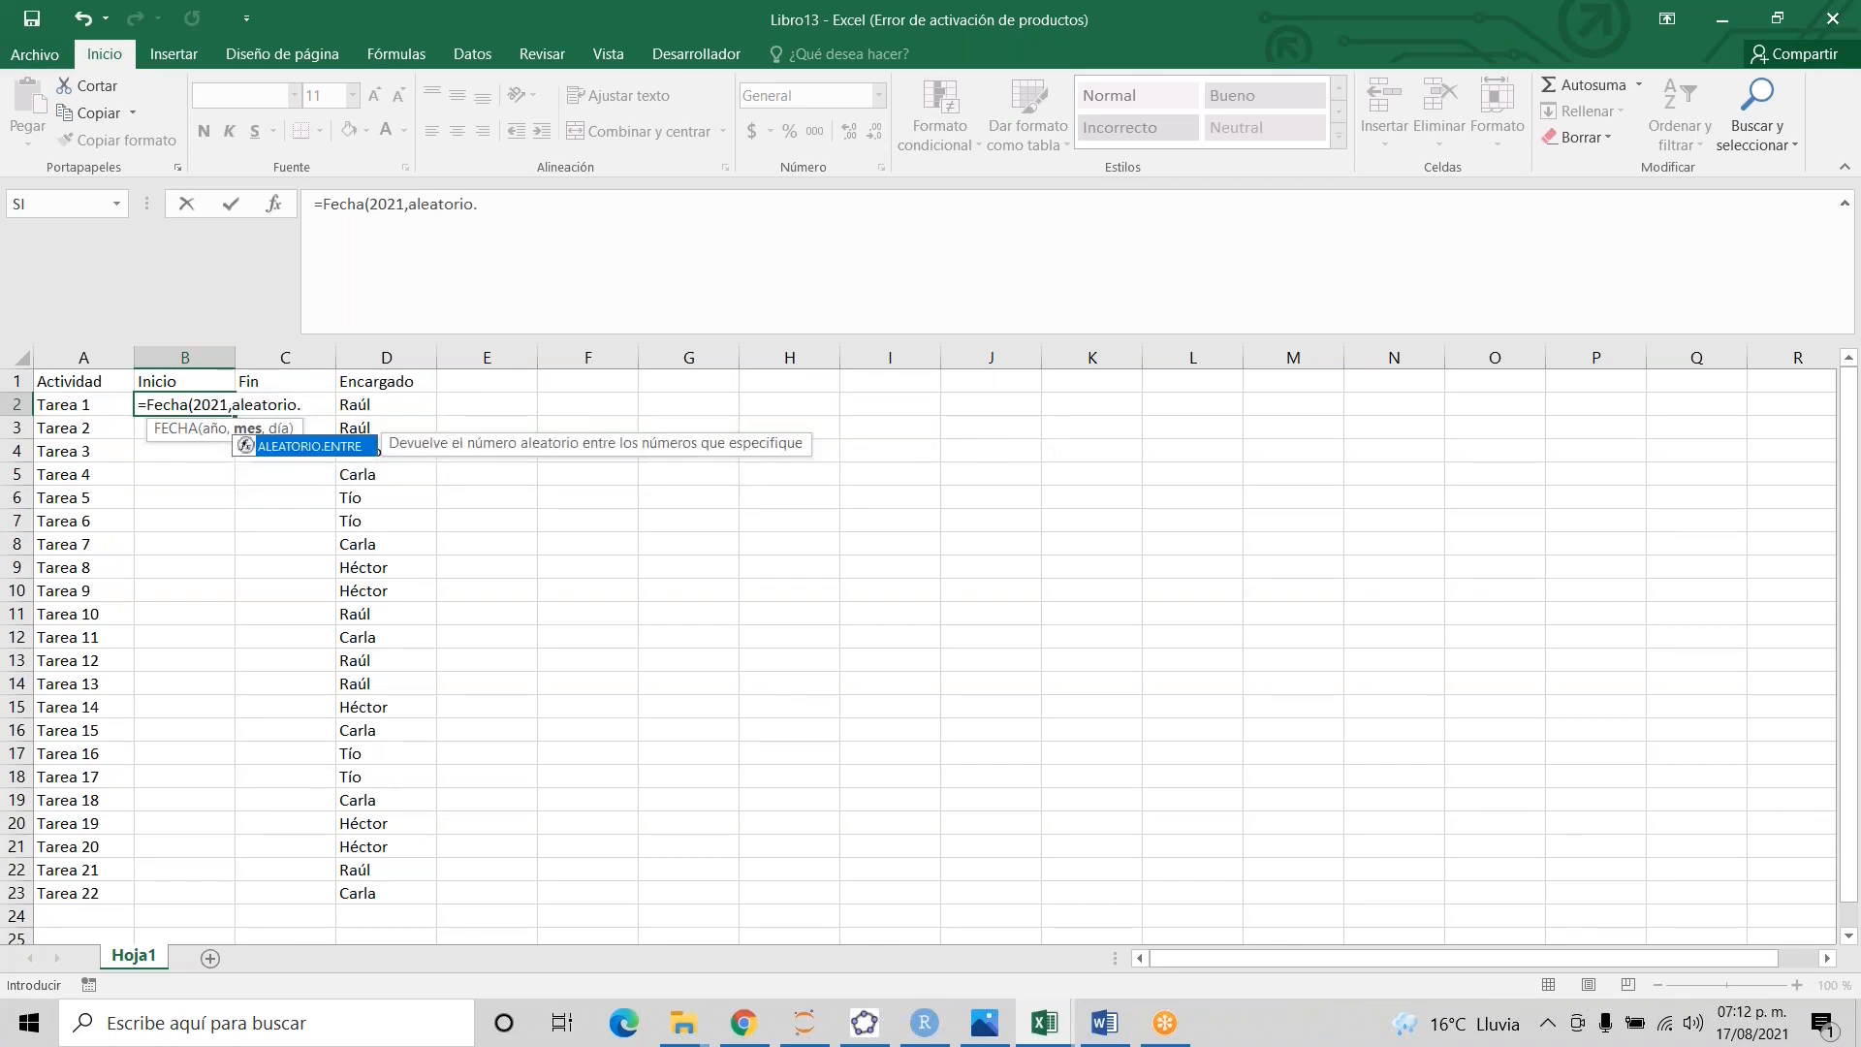
key("Tab")
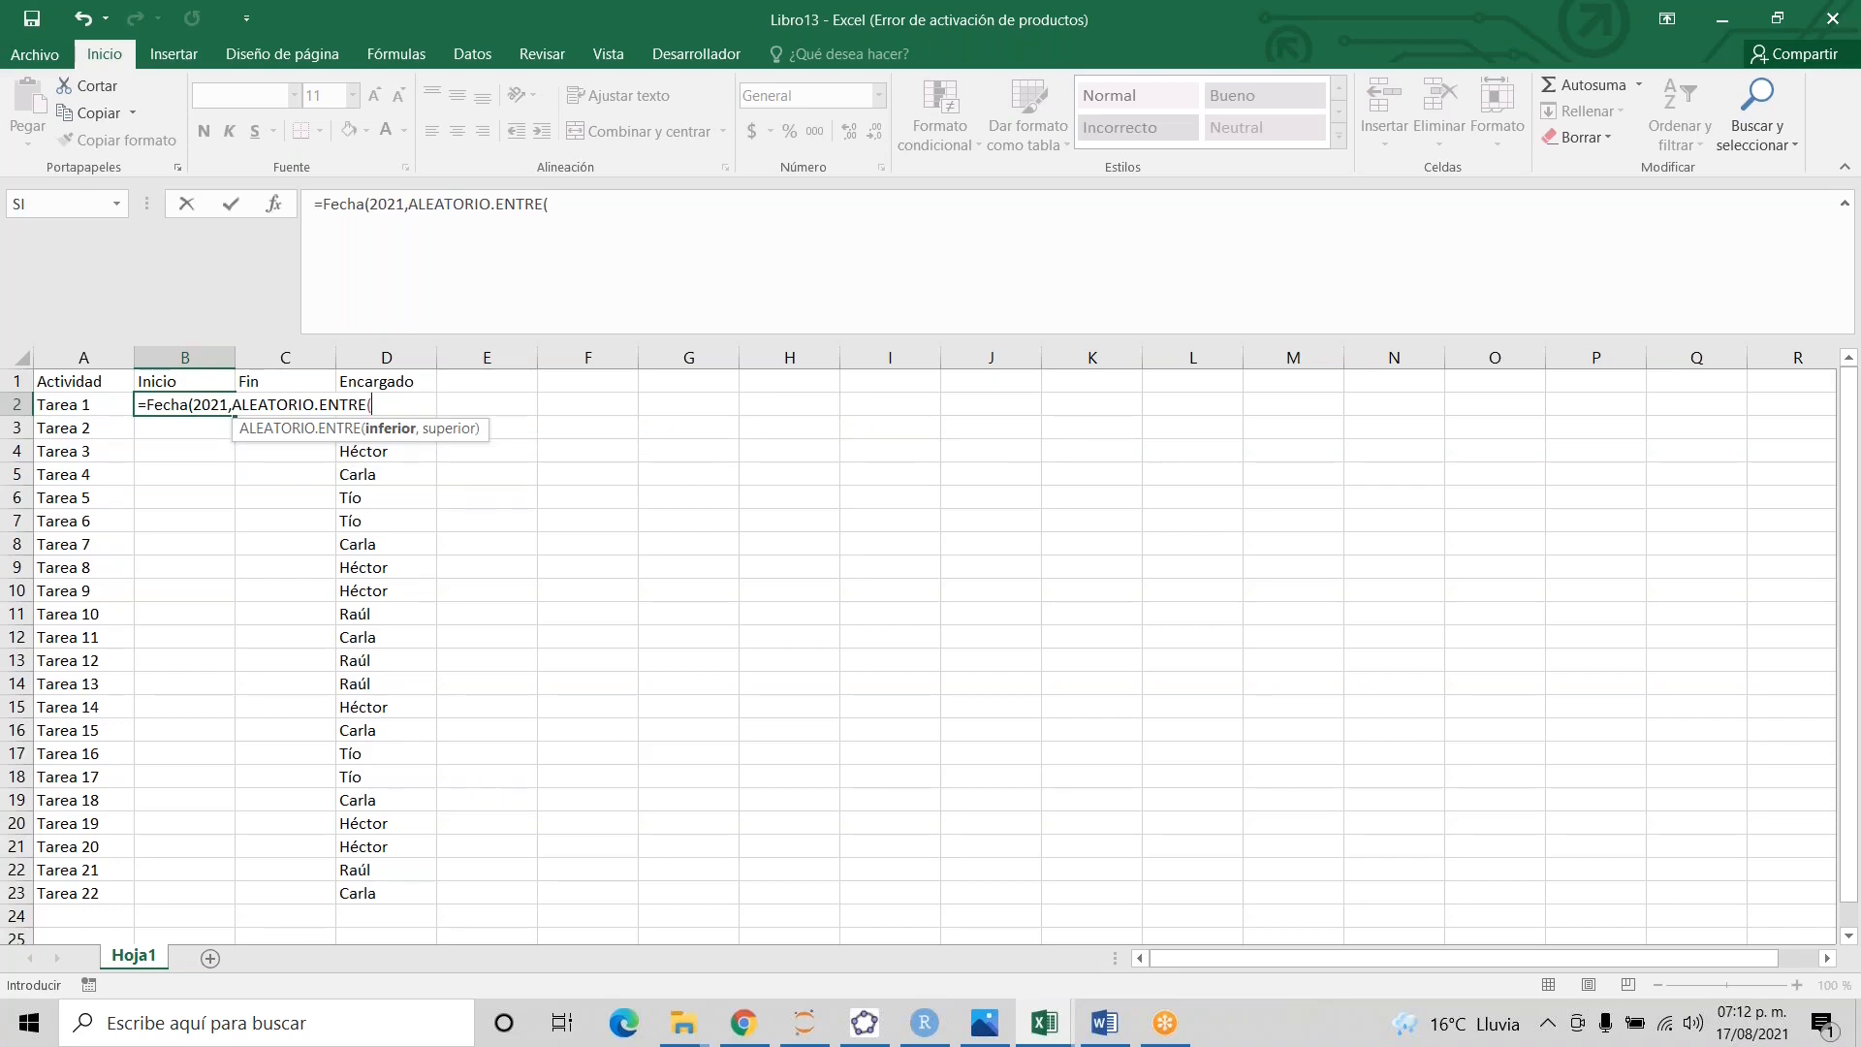
type("4,5),")
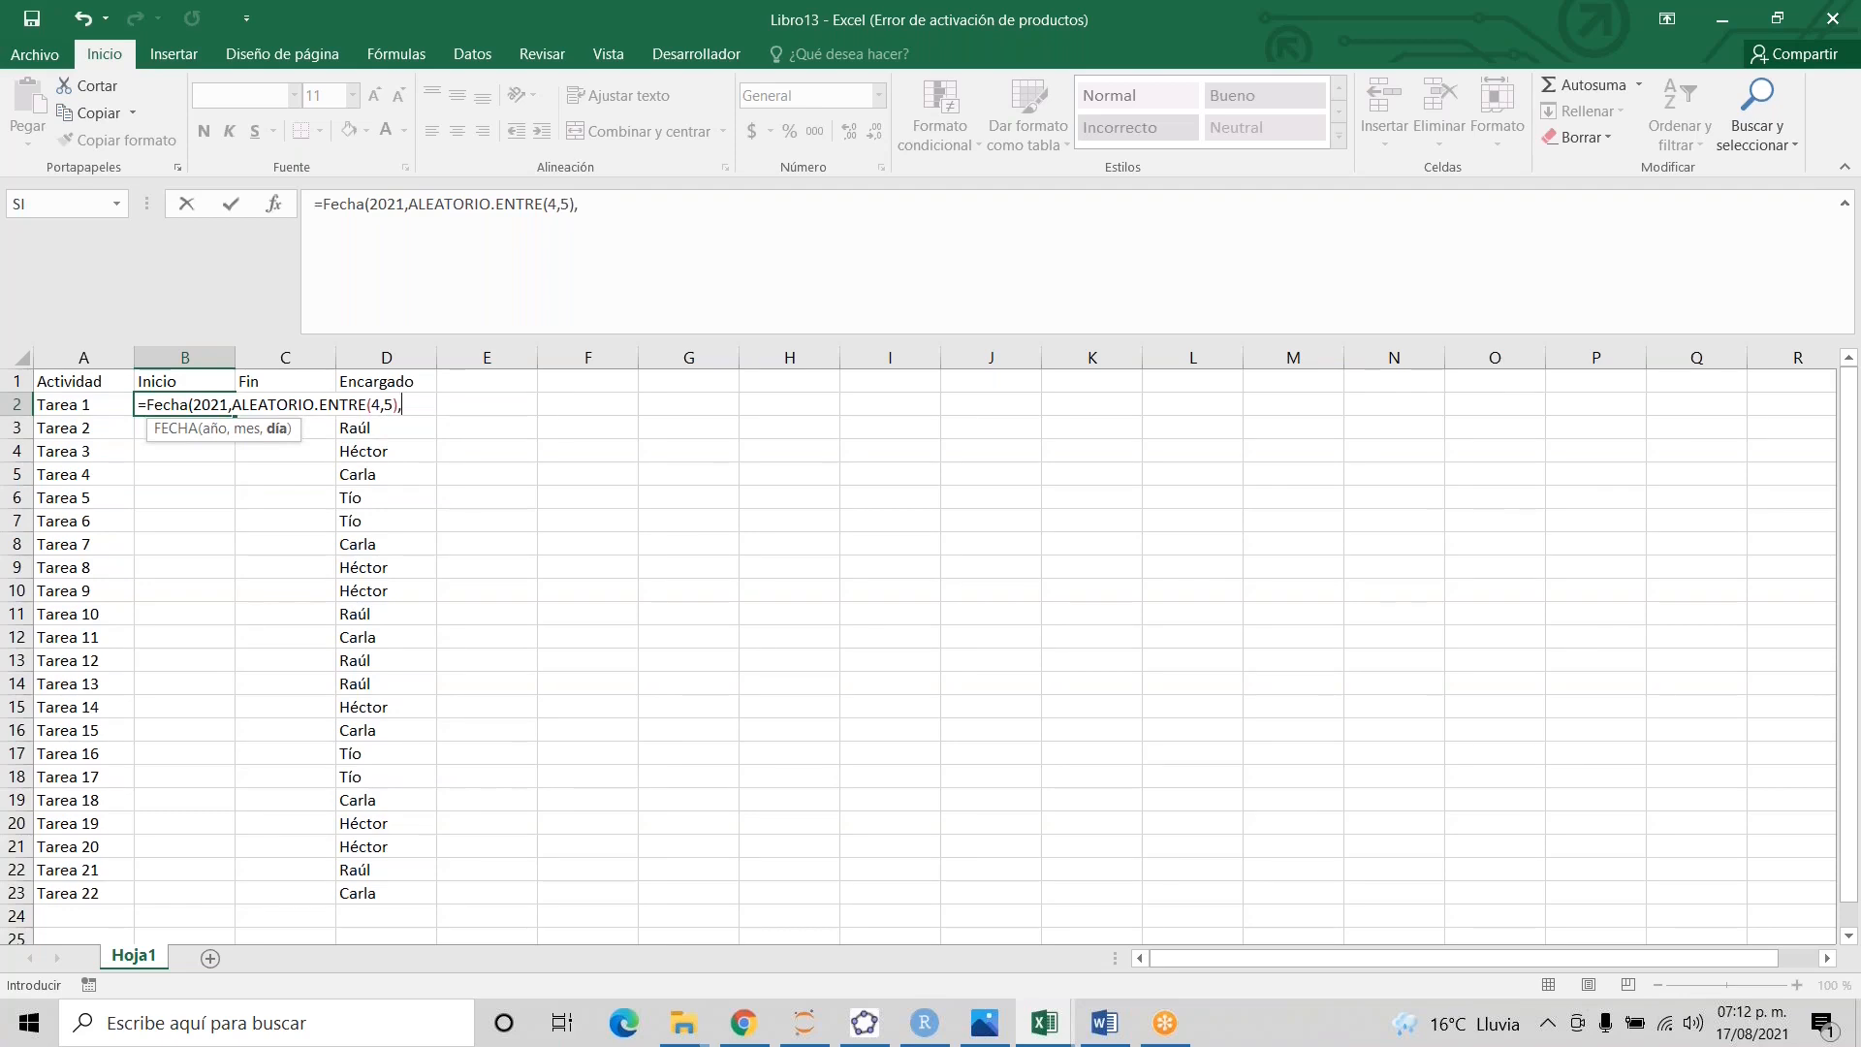
type("alea")
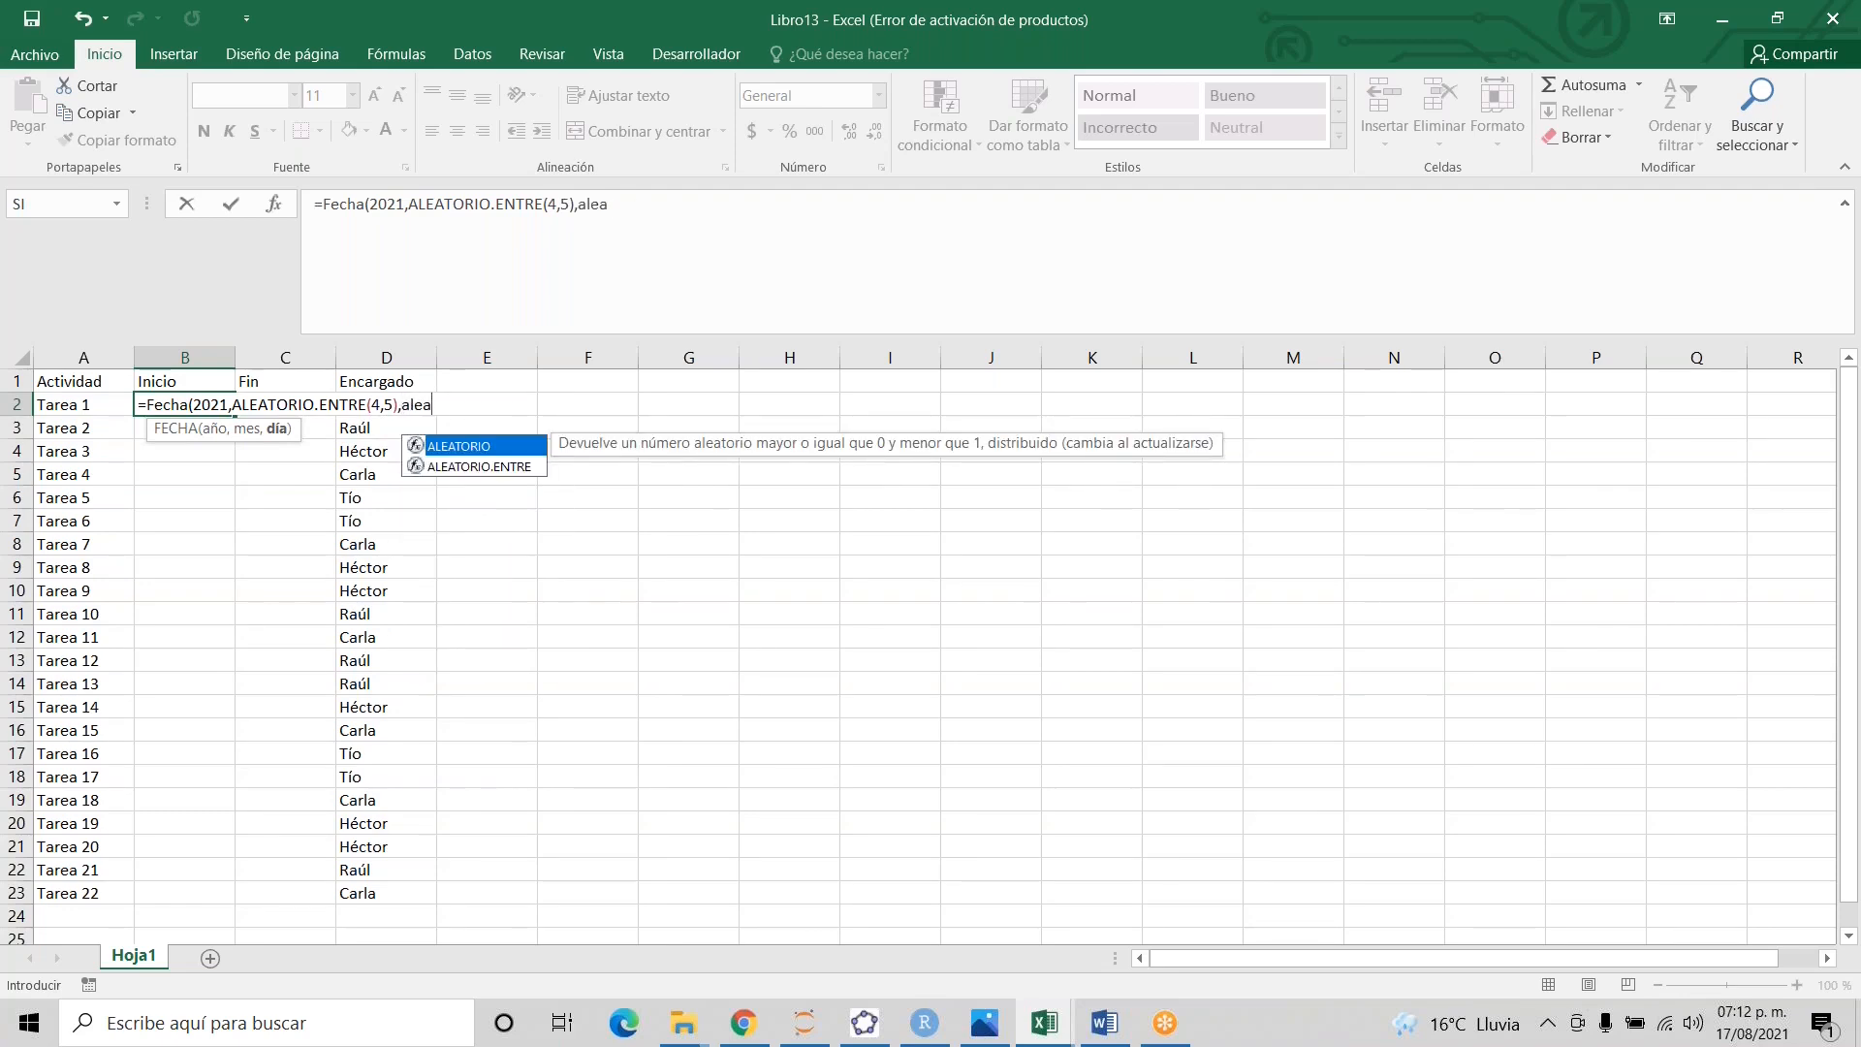
key("Down")
key("Tab")
type("1,")
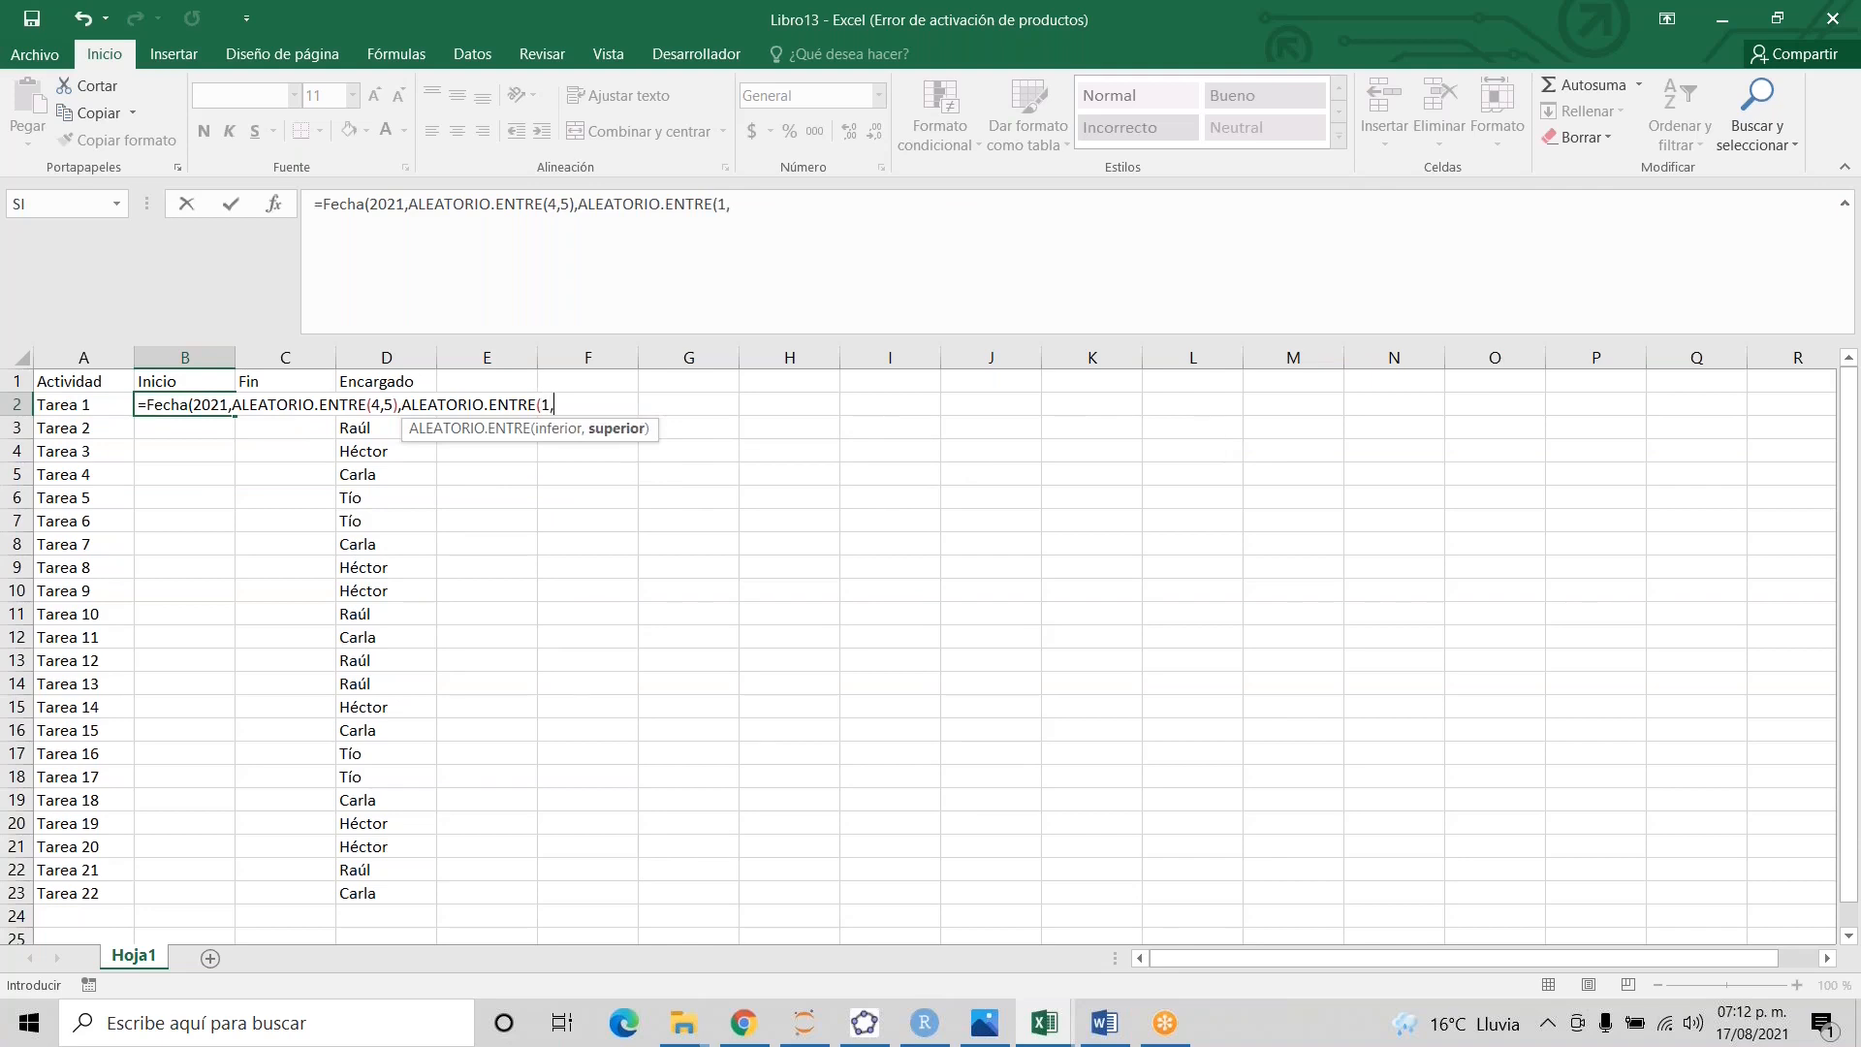
type("30")
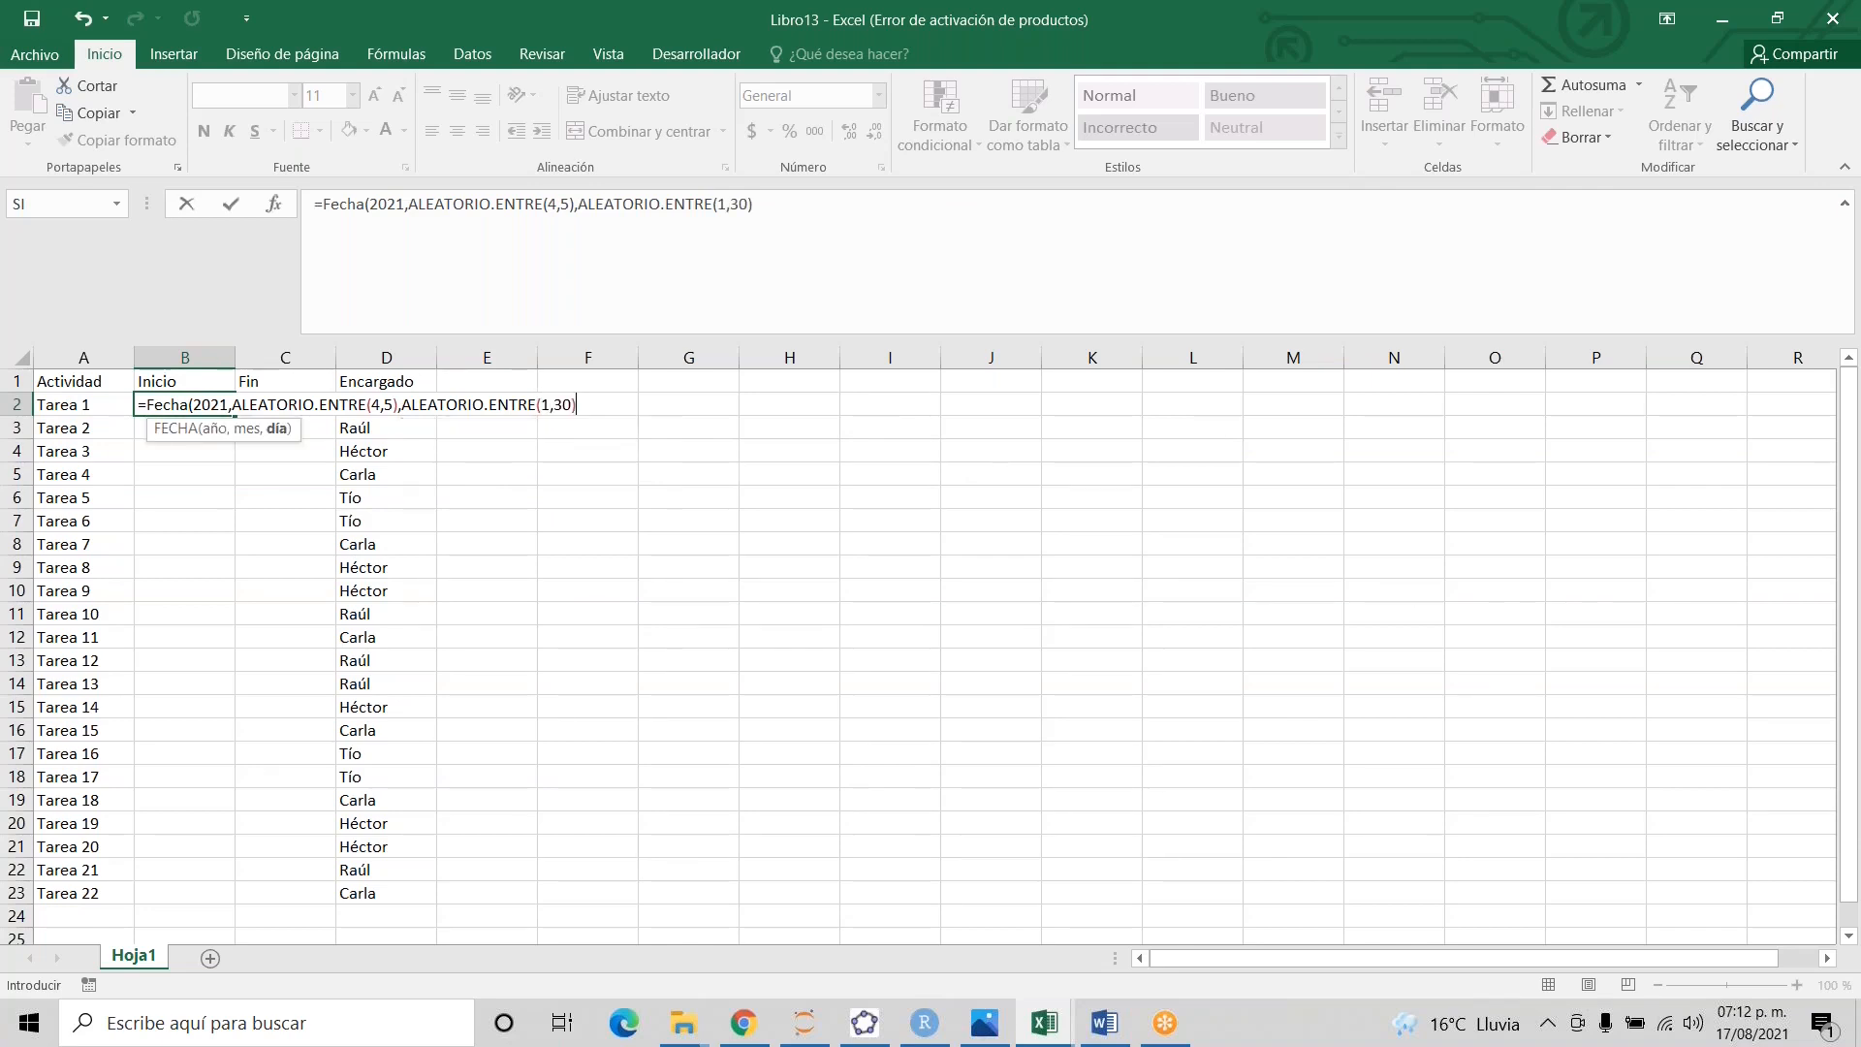
key("Return")
key("Up")
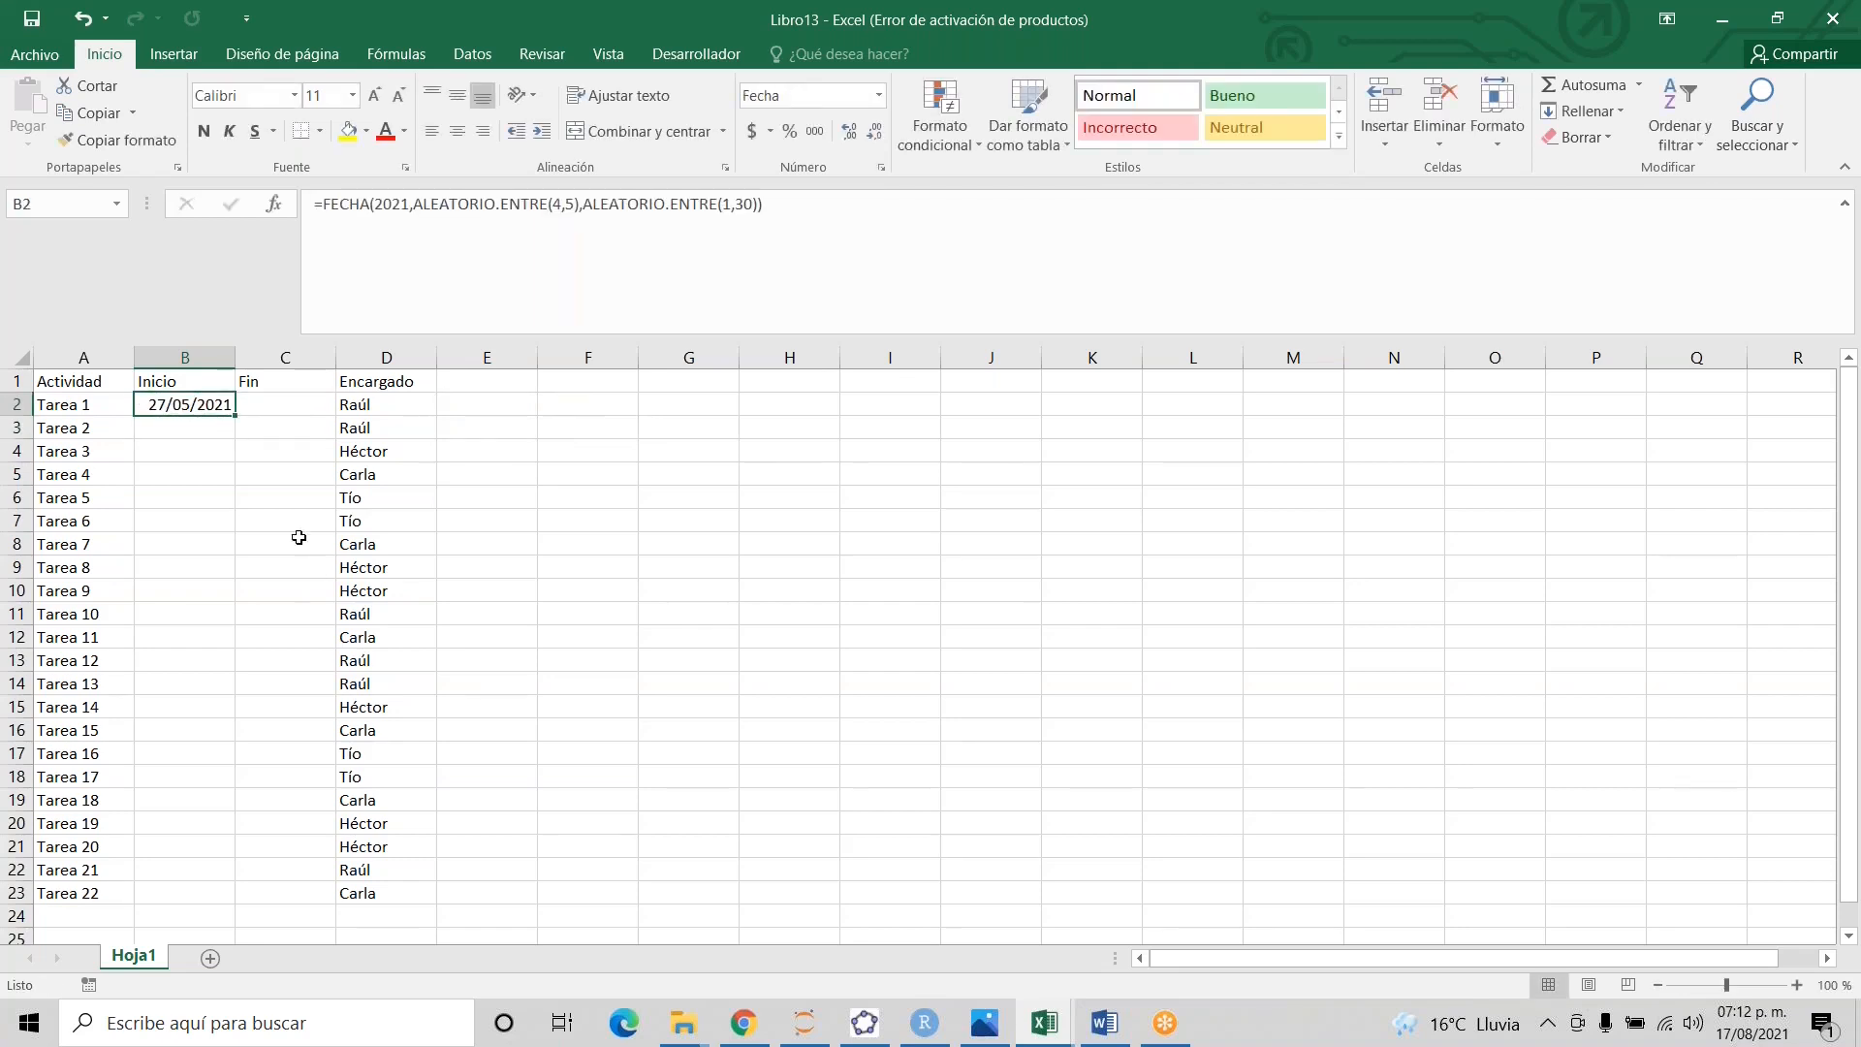
- Fill the random date formula from B2 down to B23 and replace the Inicio formulas with their values
double_click(235, 416)
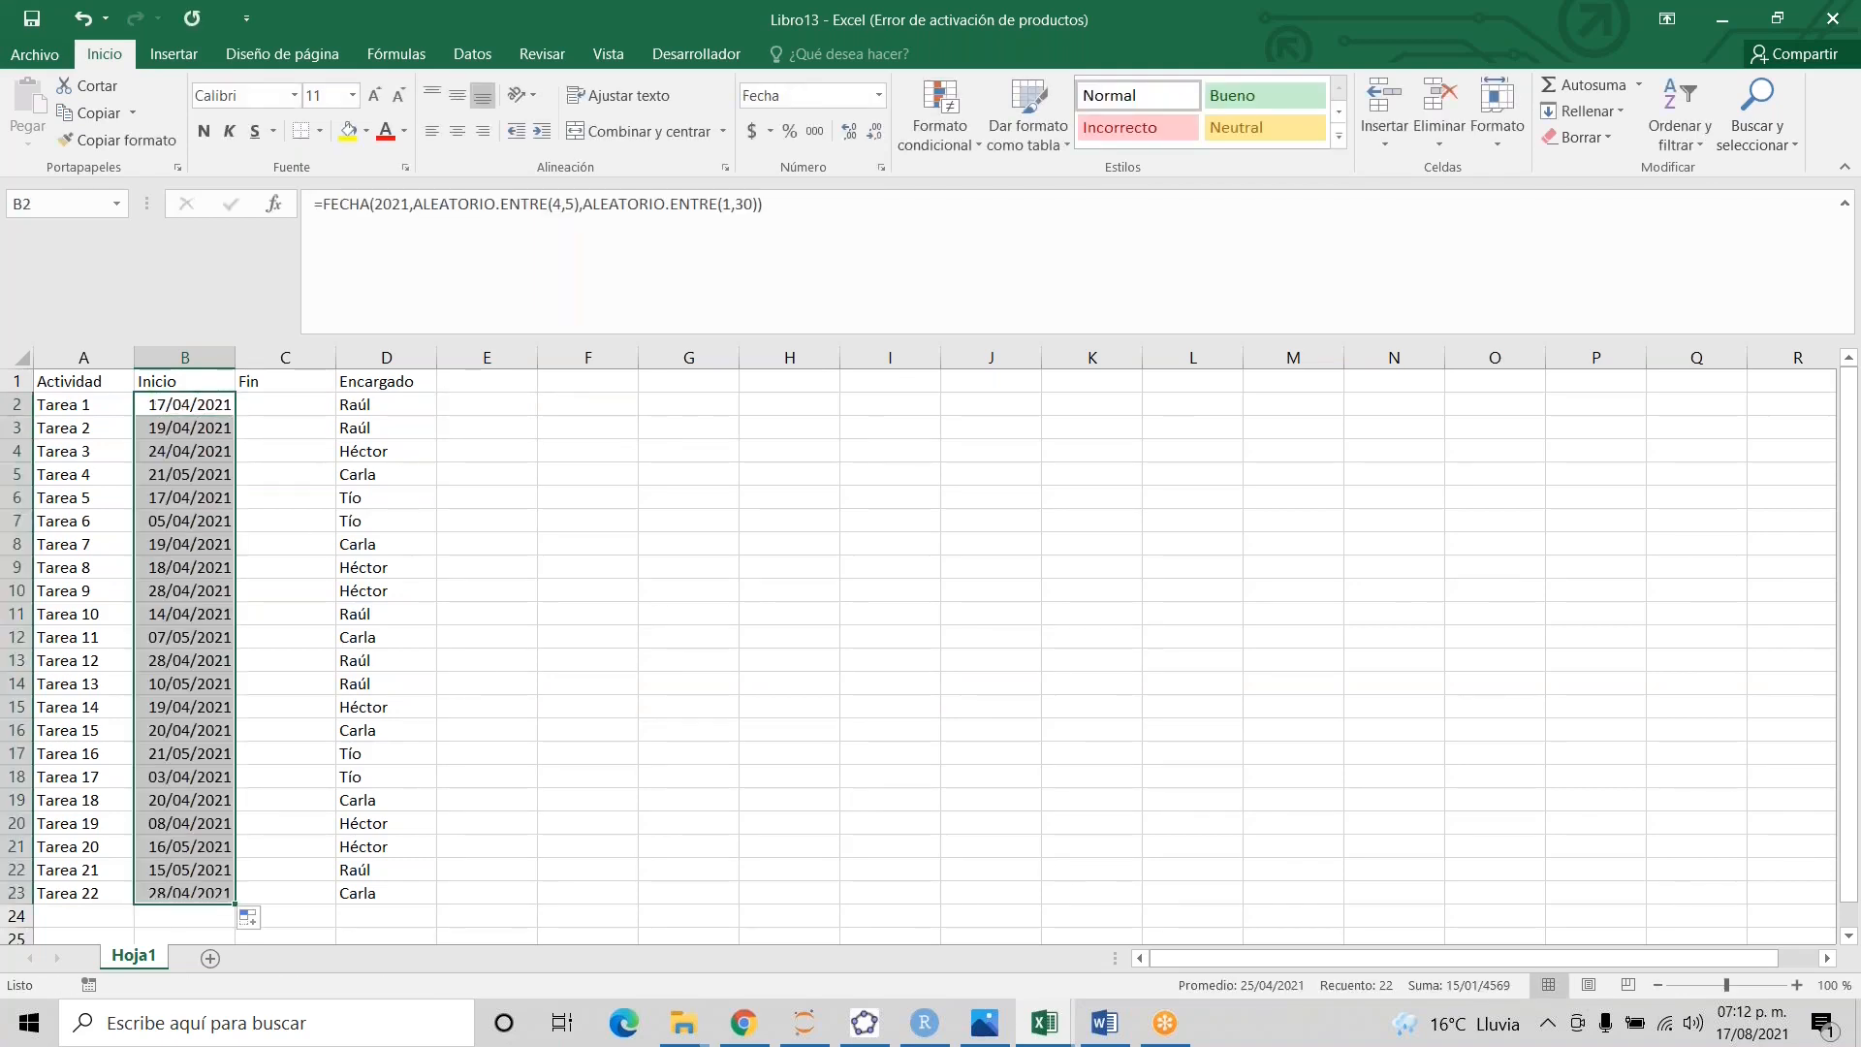
key("ctrl+c")
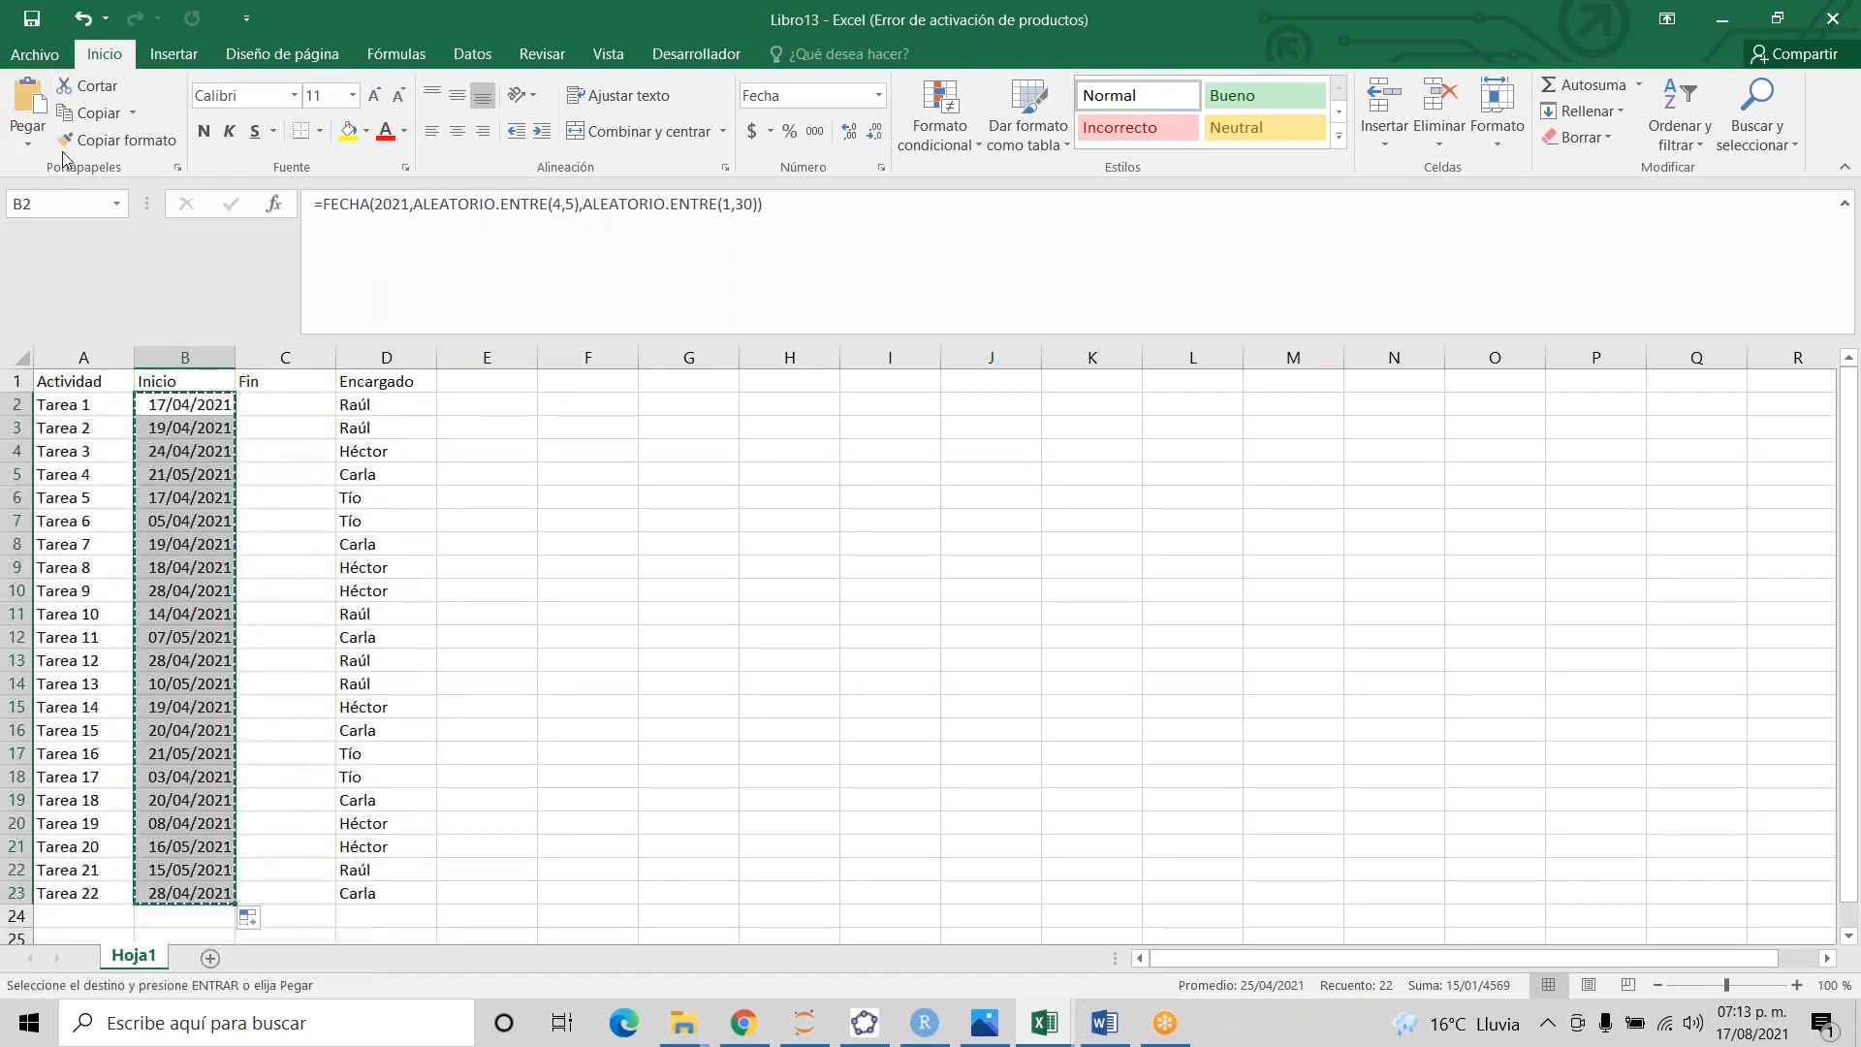
left_click(21, 147)
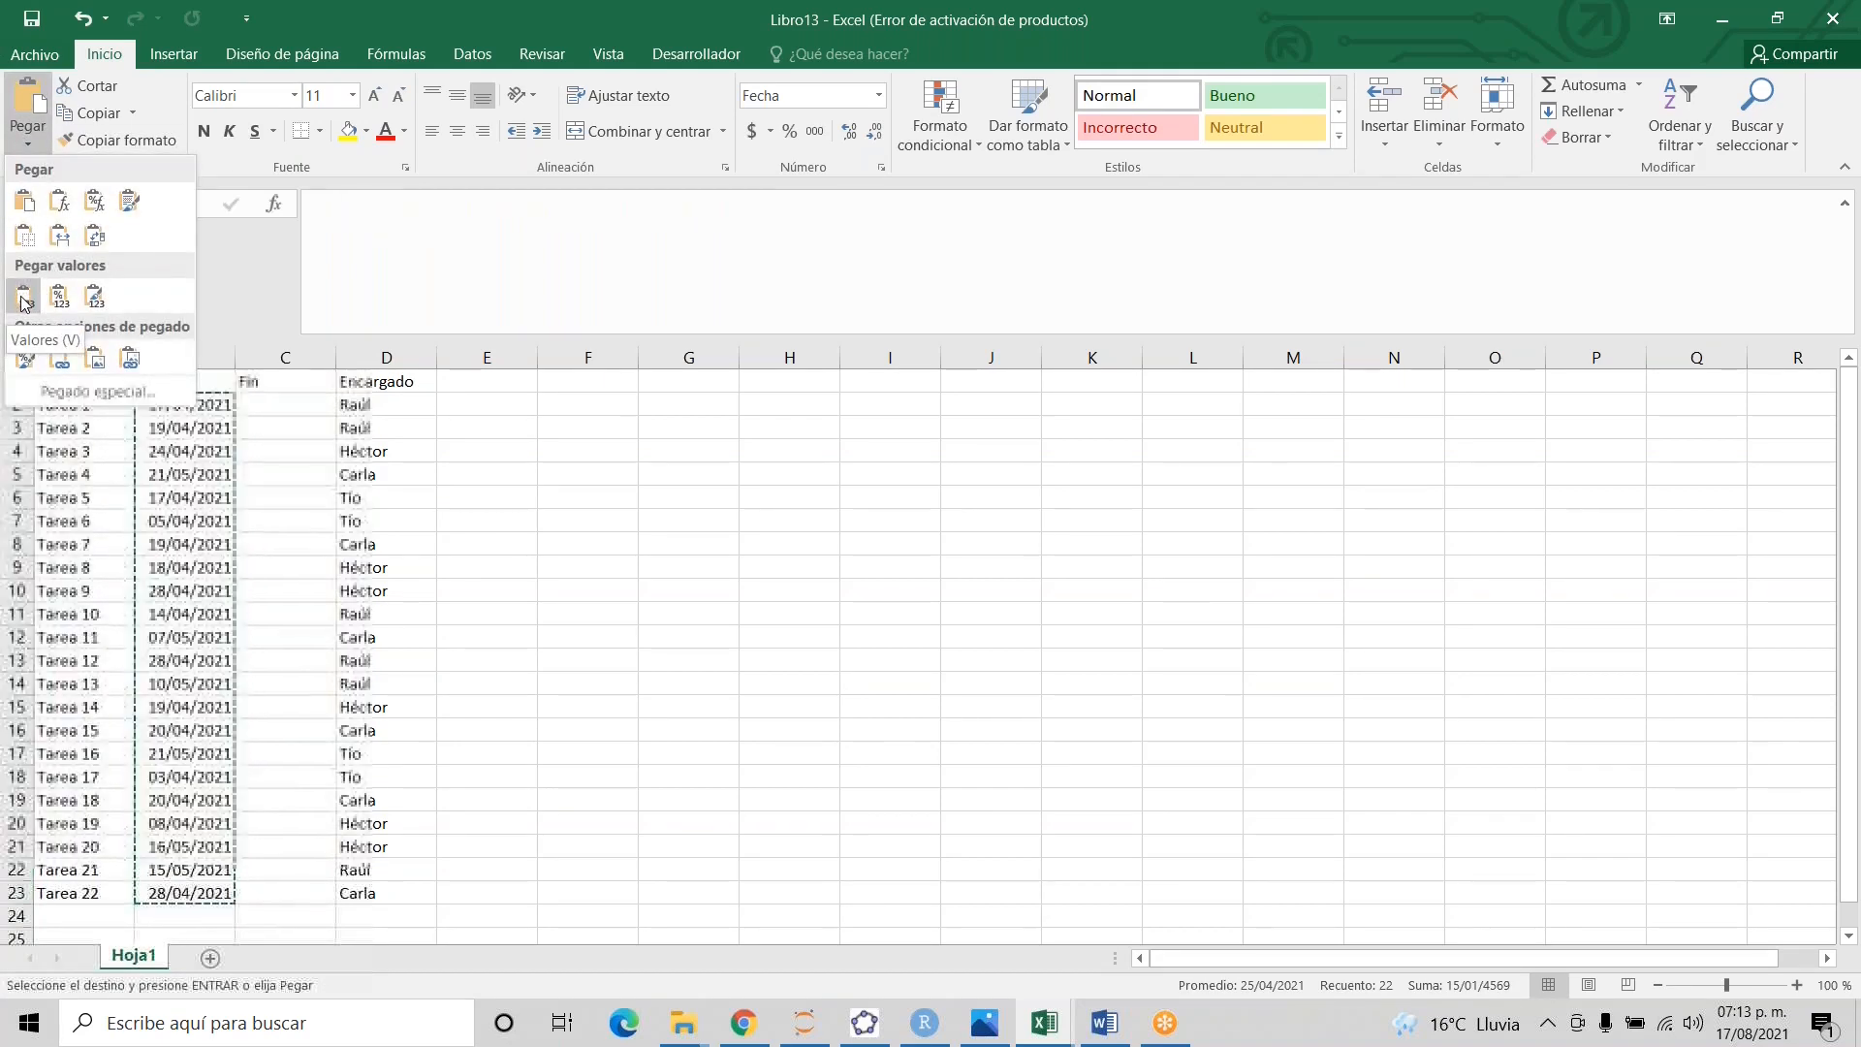
left_click(21, 296)
key("Escape")
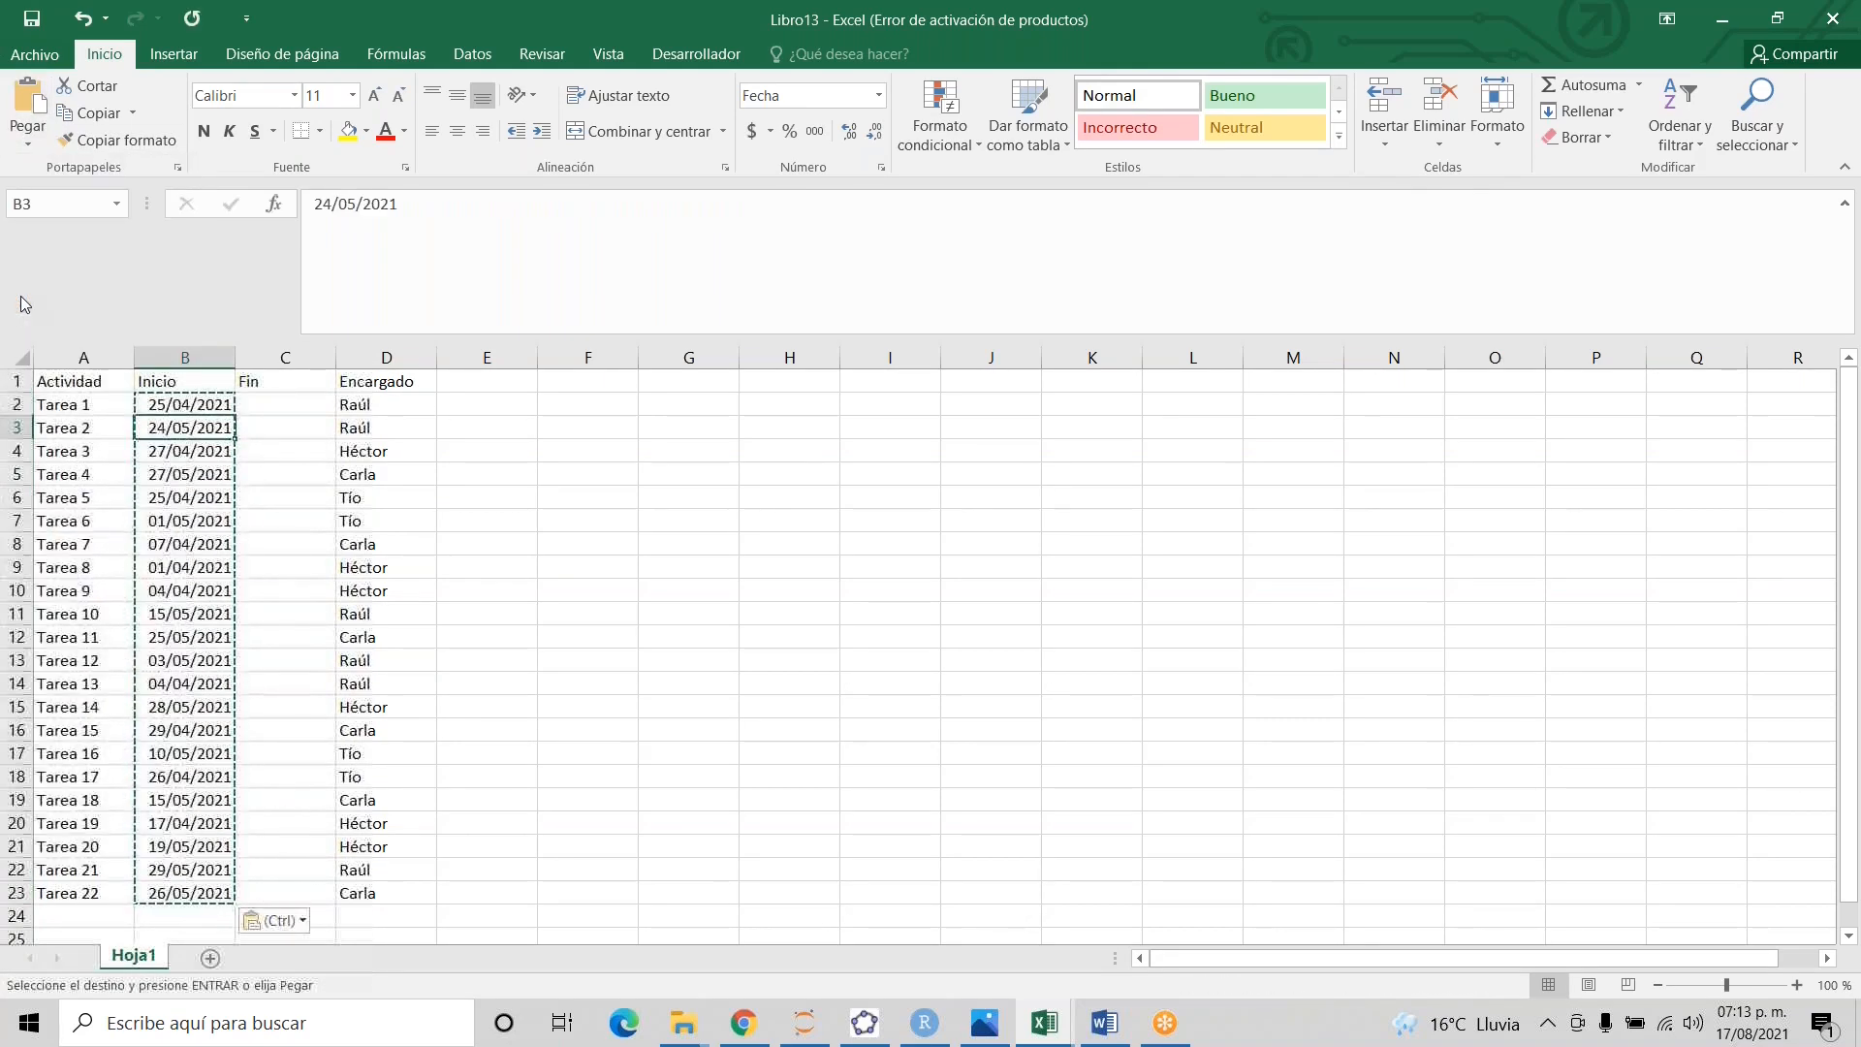
key("Left")
key("Right")
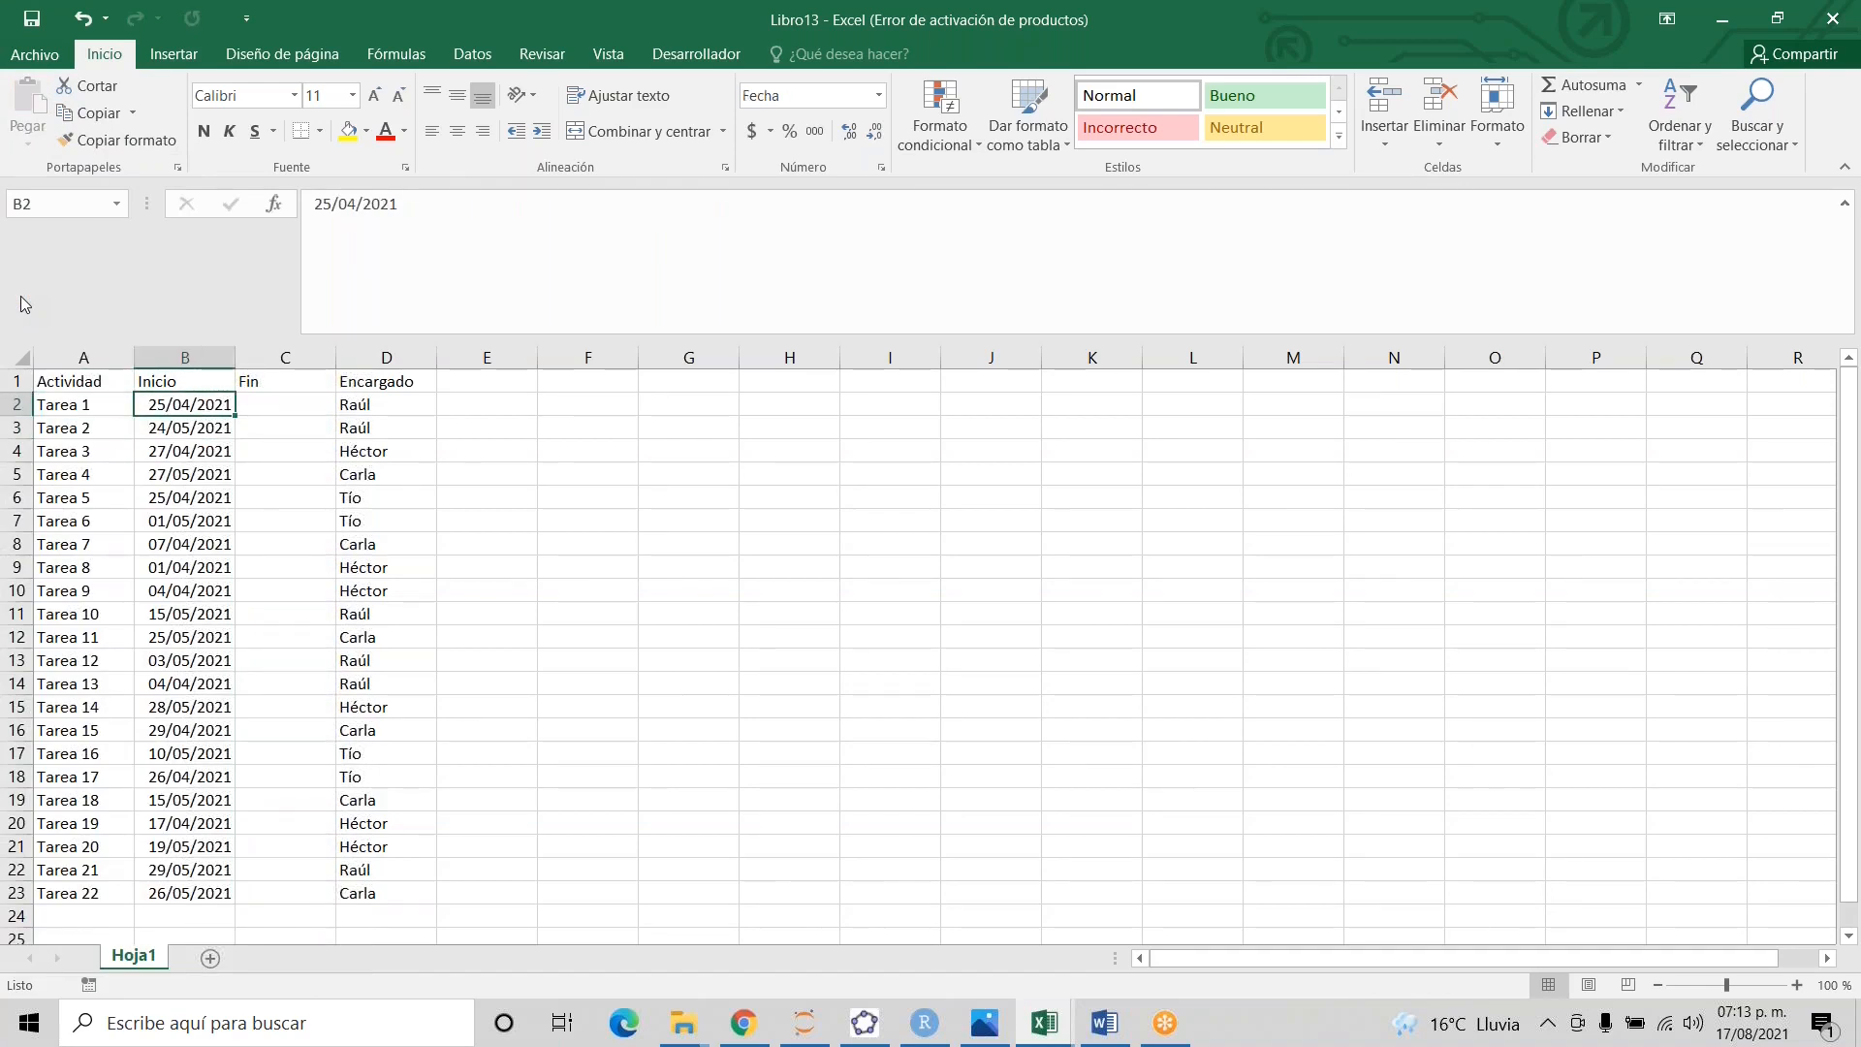
key("Down")
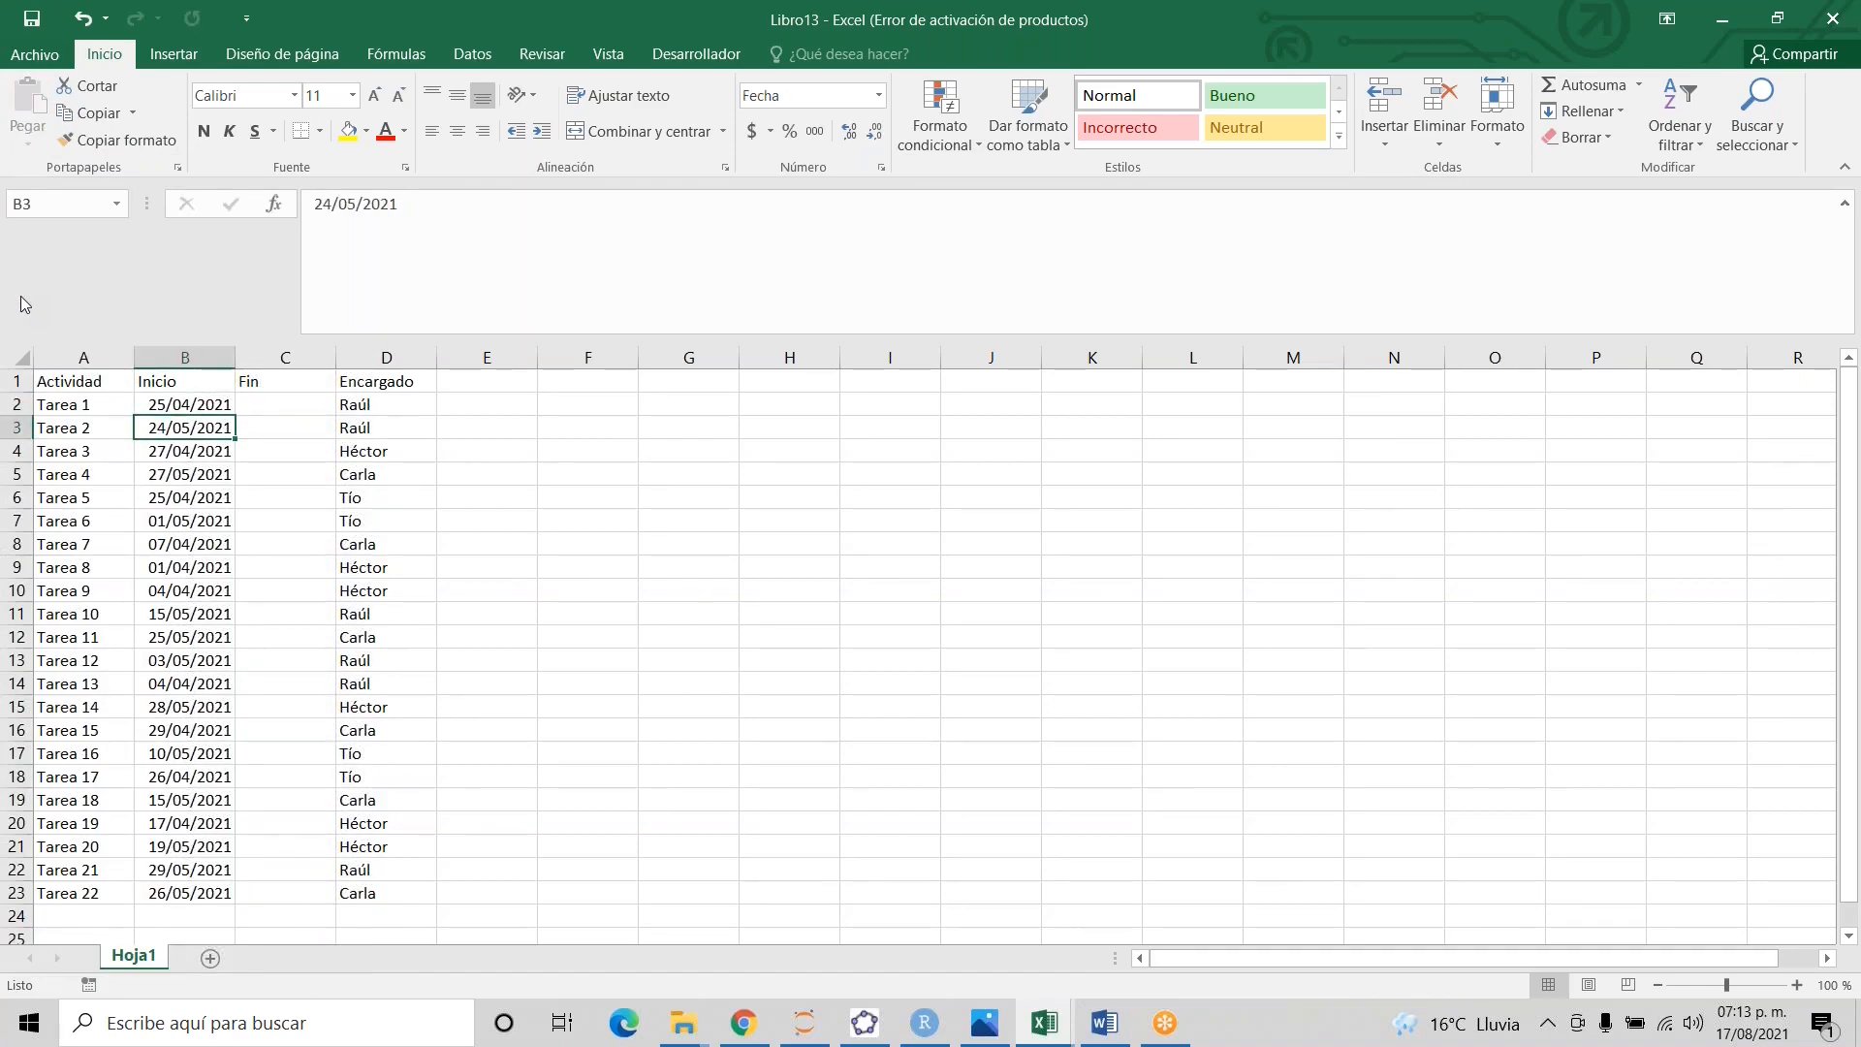
key("Down")
key("Down")
key("Up")
key("Up")
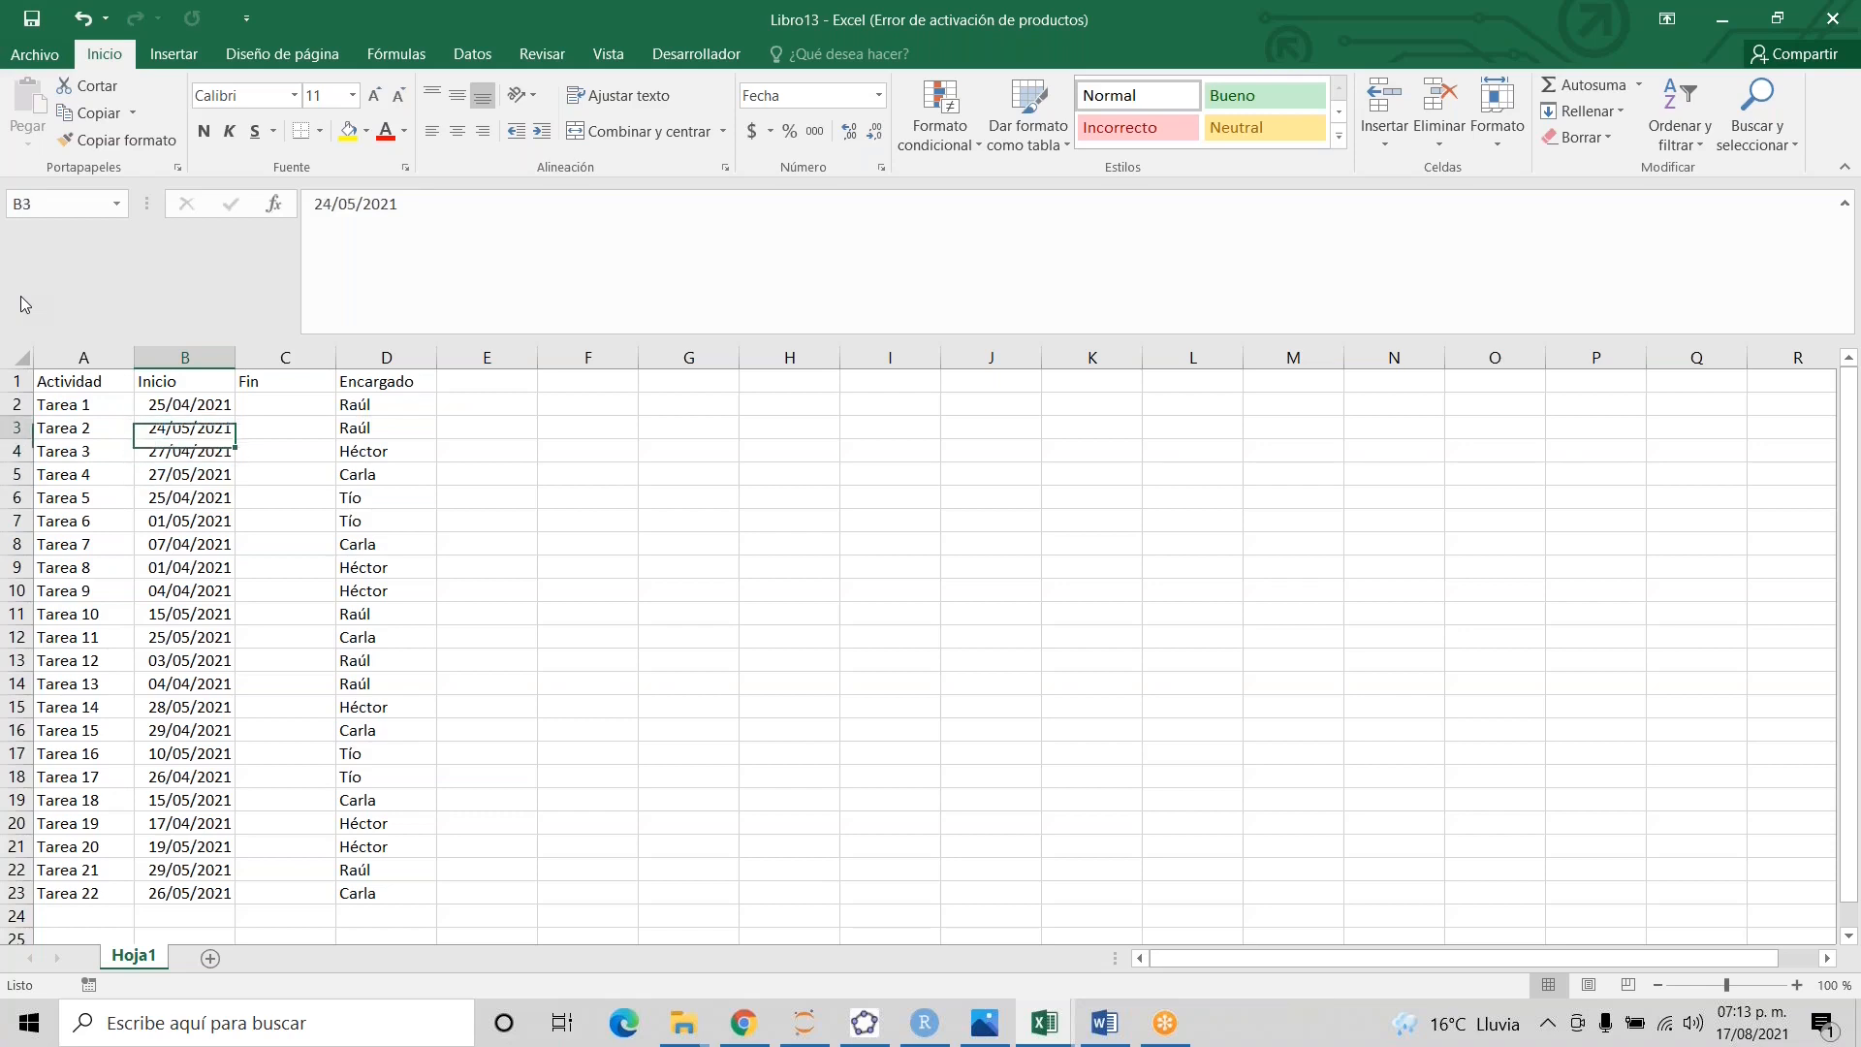
- Enter =B2+ALEATORIO.ENTRE(1,5) in C2 to generate the Fin date for Tarea 1
key("Up")
key("Right")
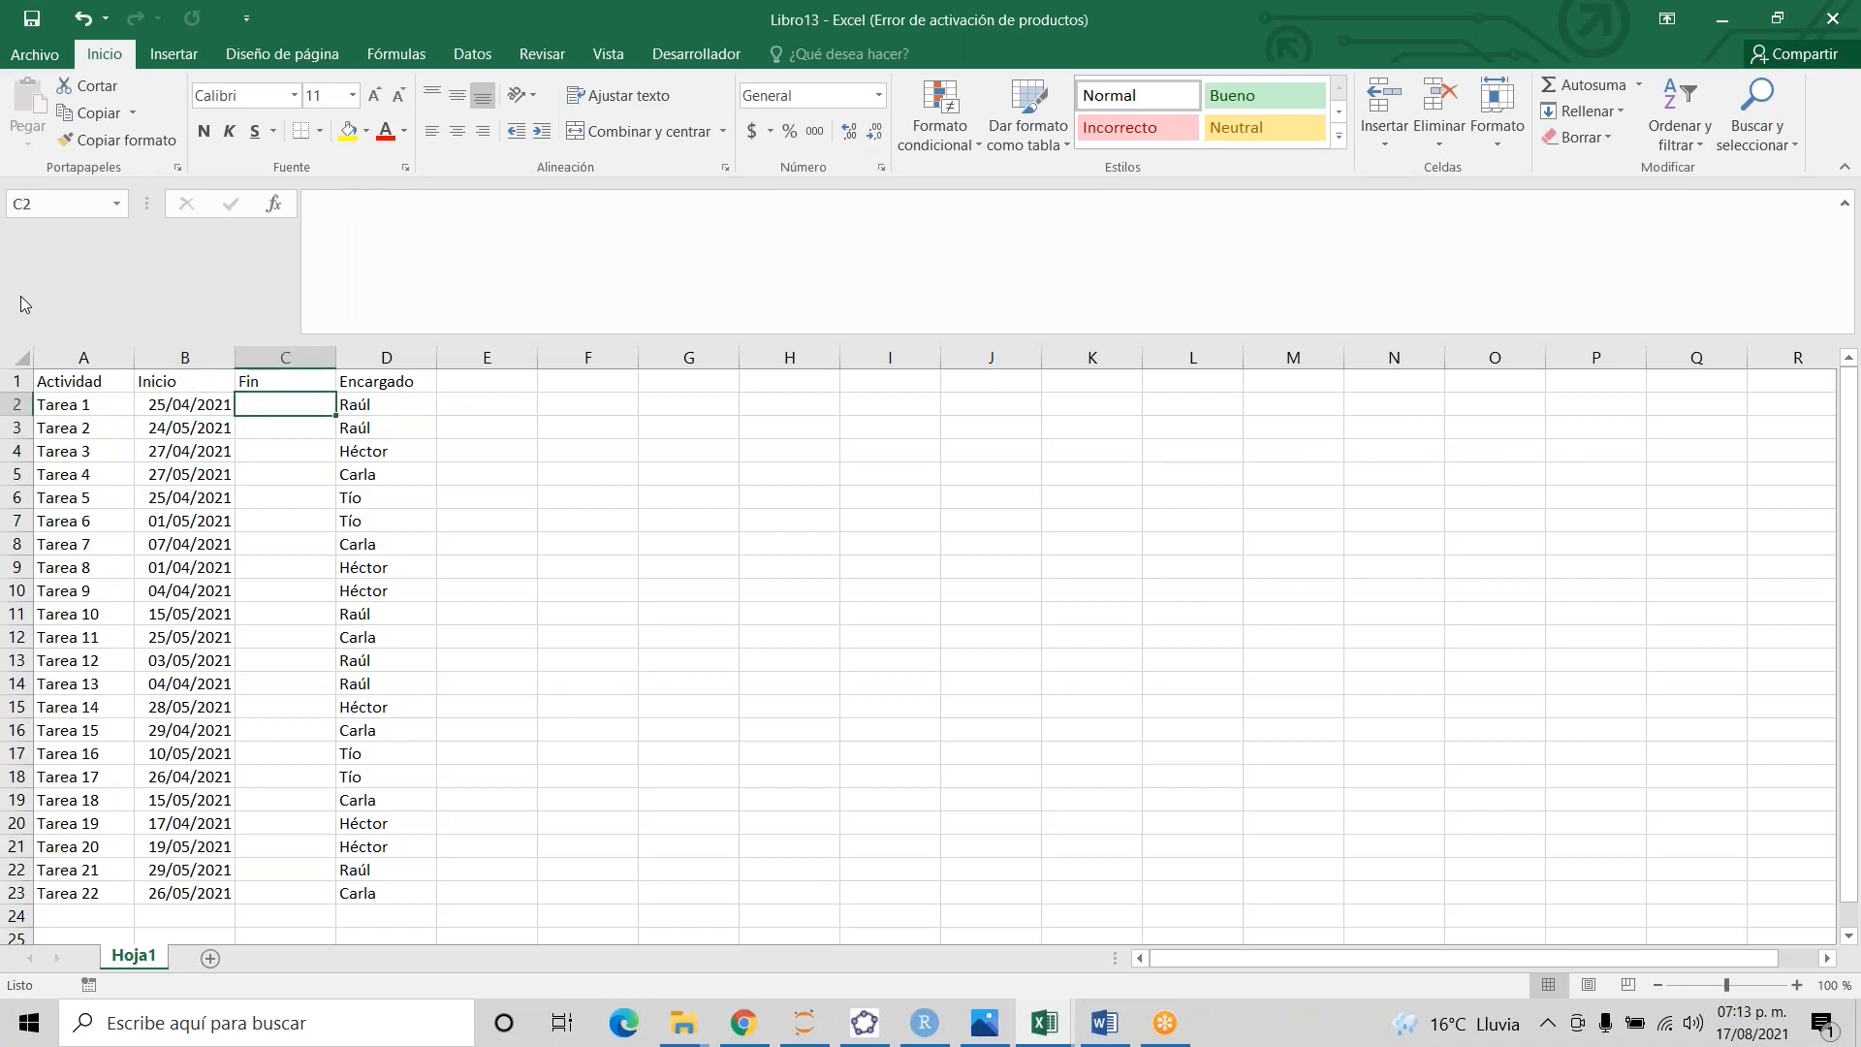
type("=")
key("Left")
type("+")
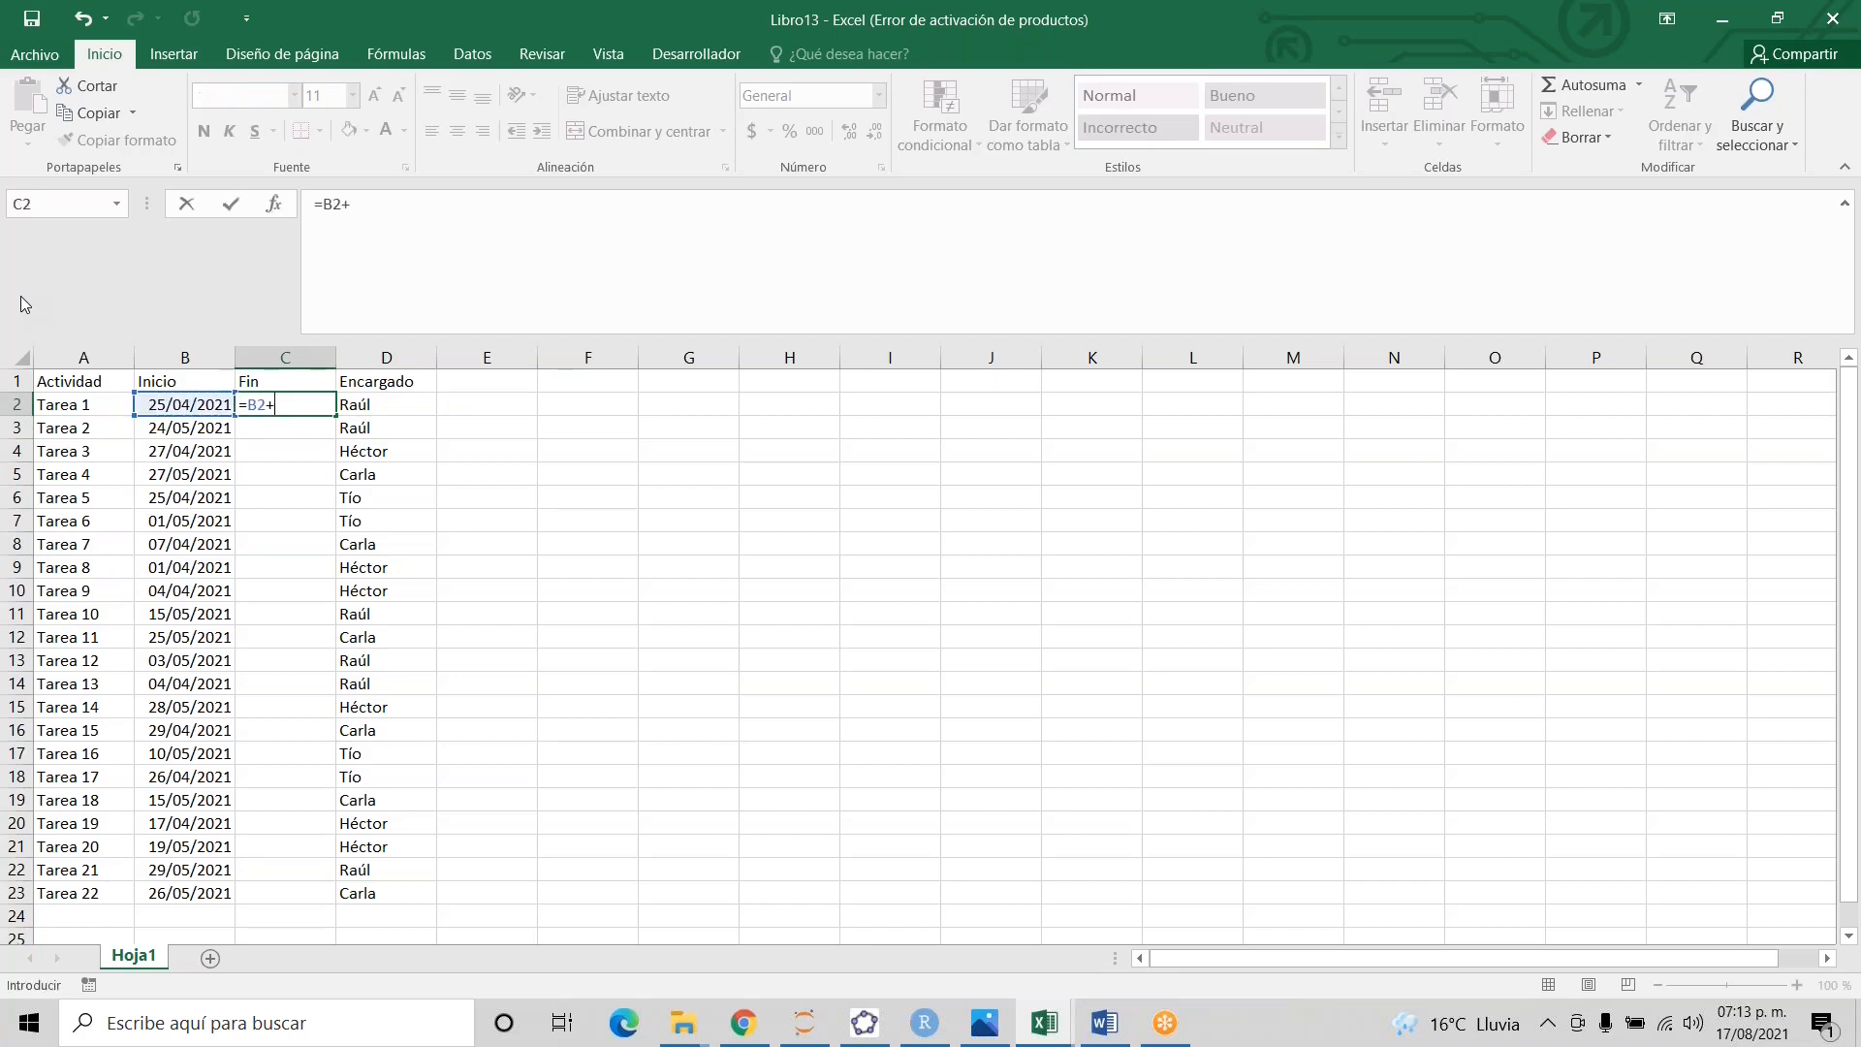
type("aleatorio")
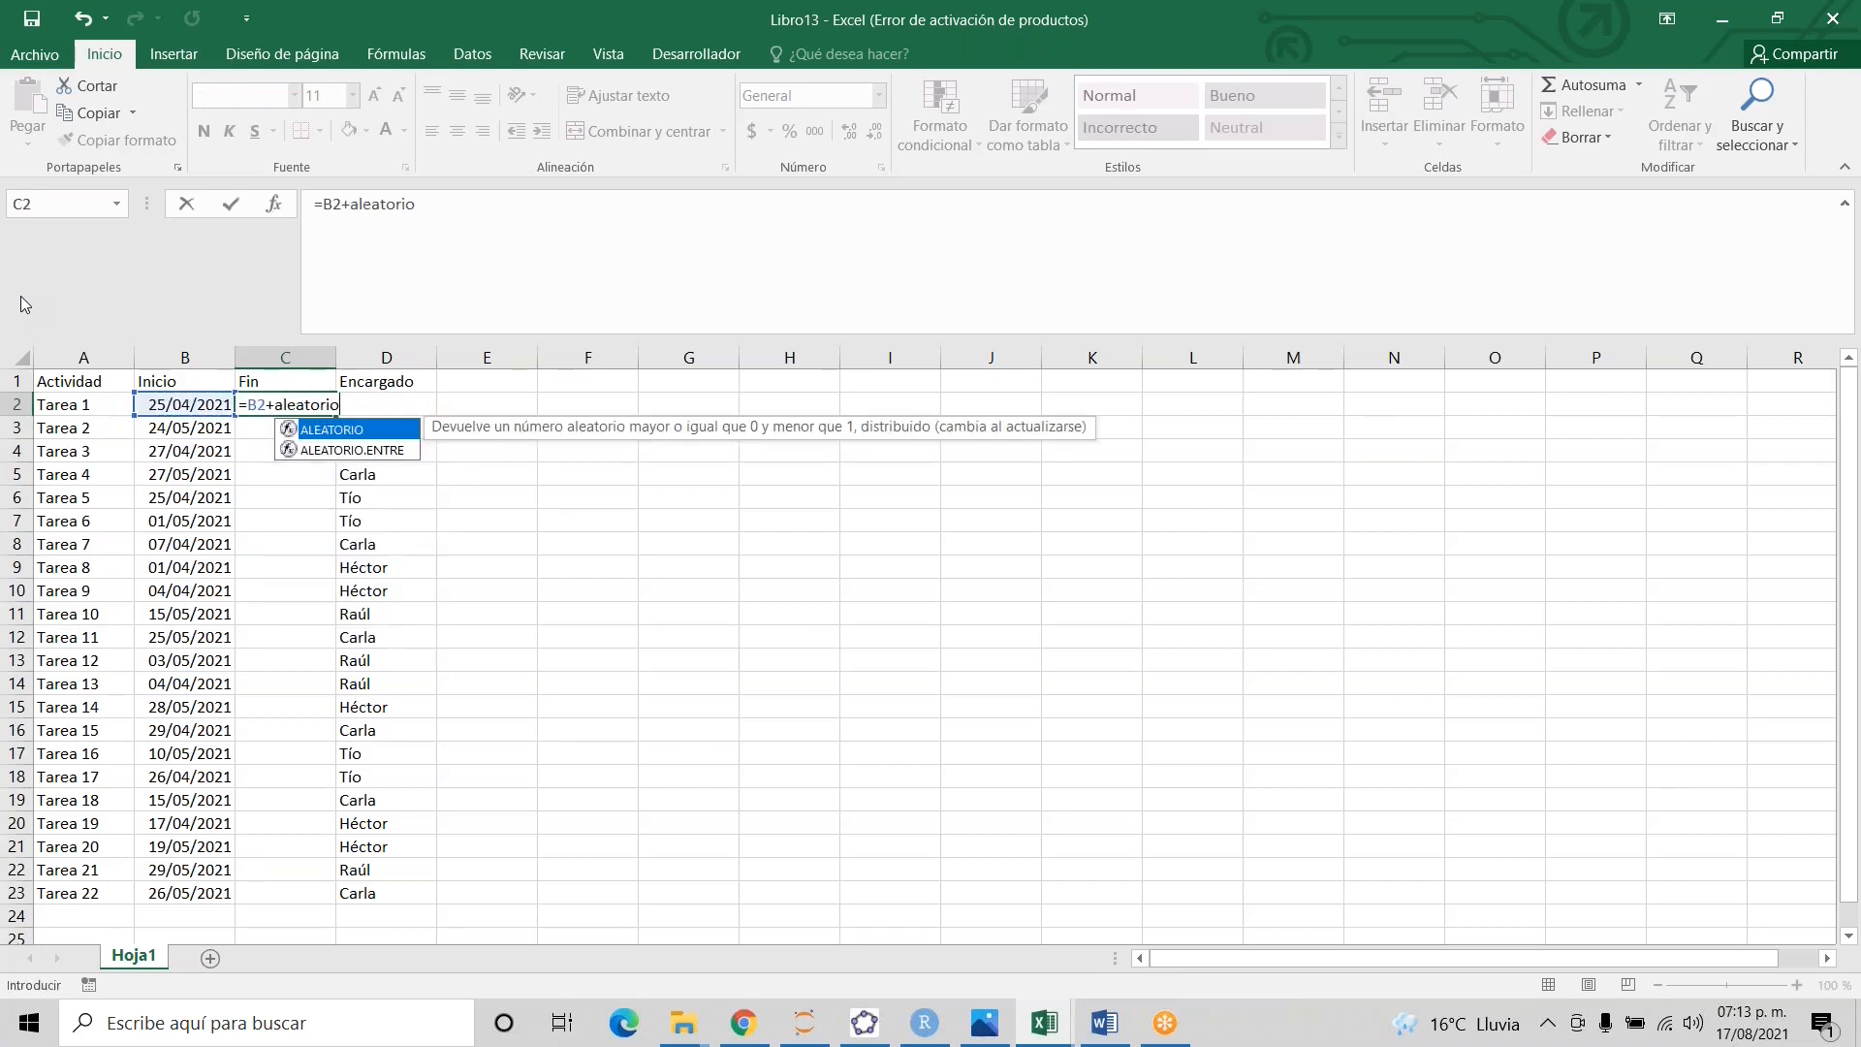
type(".")
key("Tab")
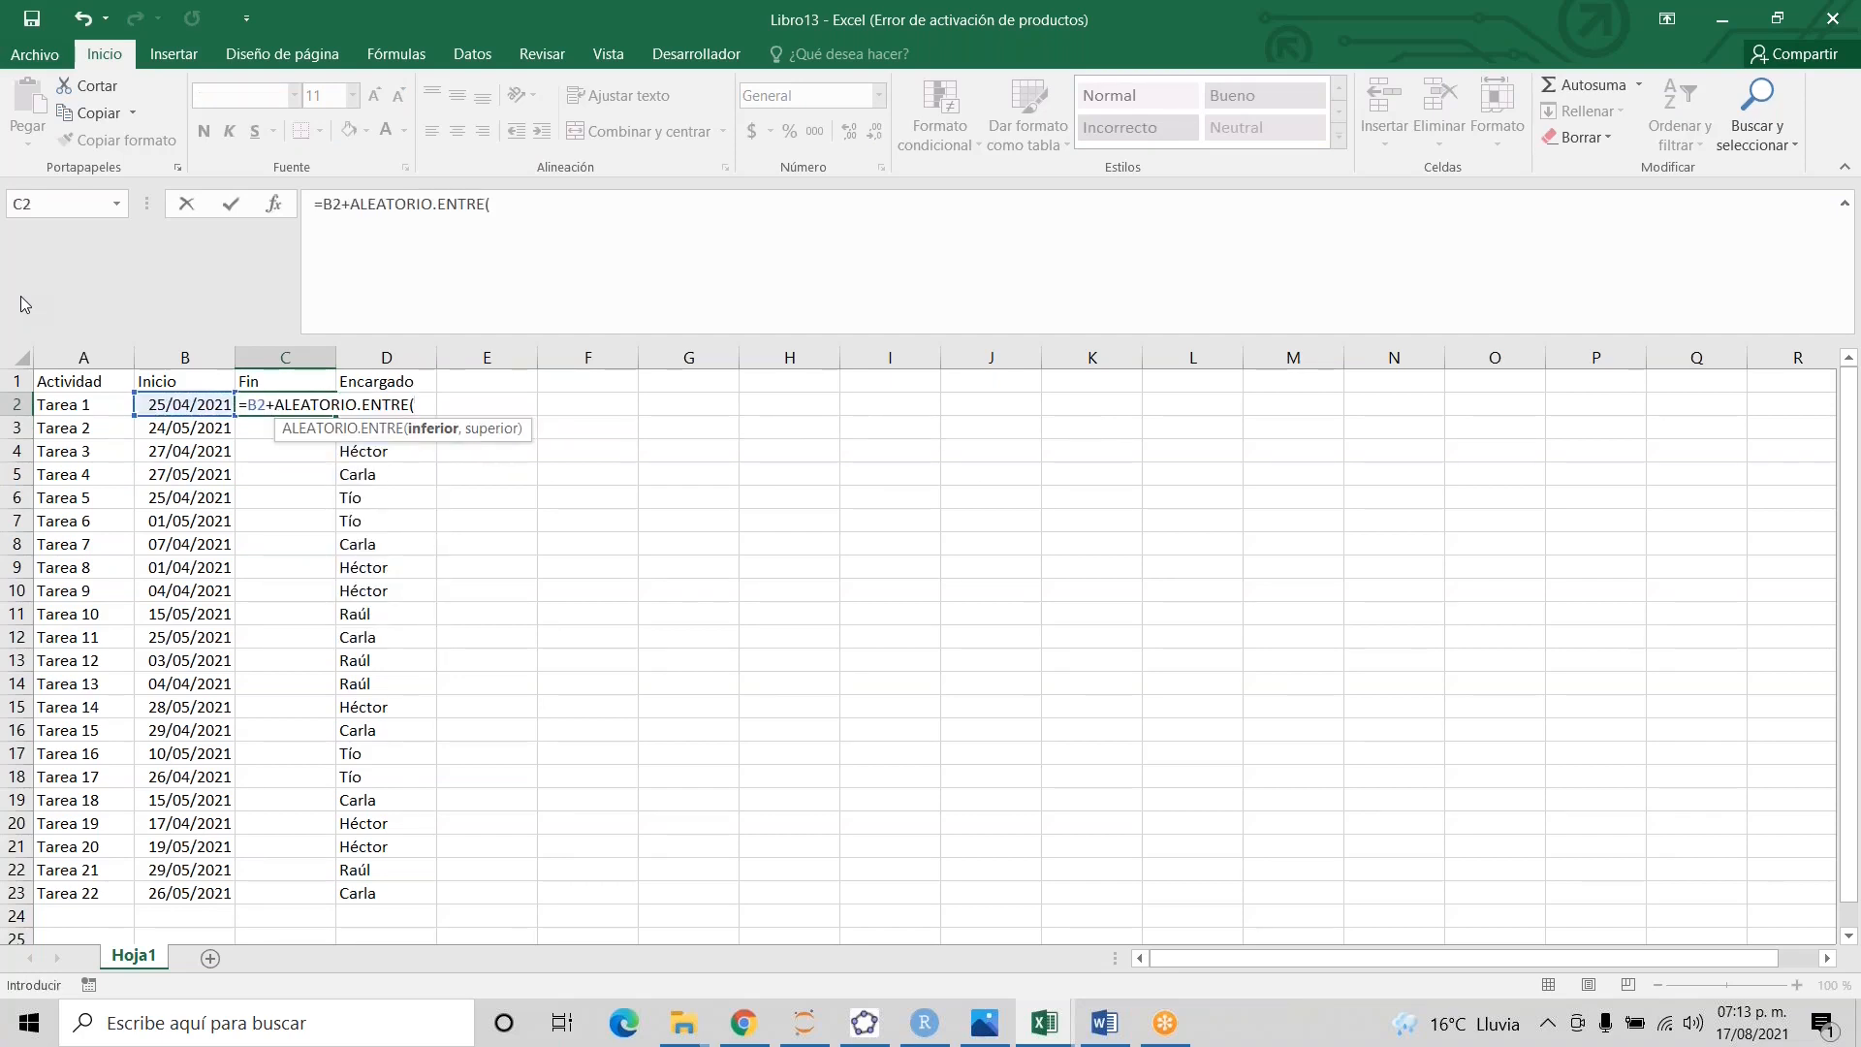
type("1,5)")
key("ctrl+Return")
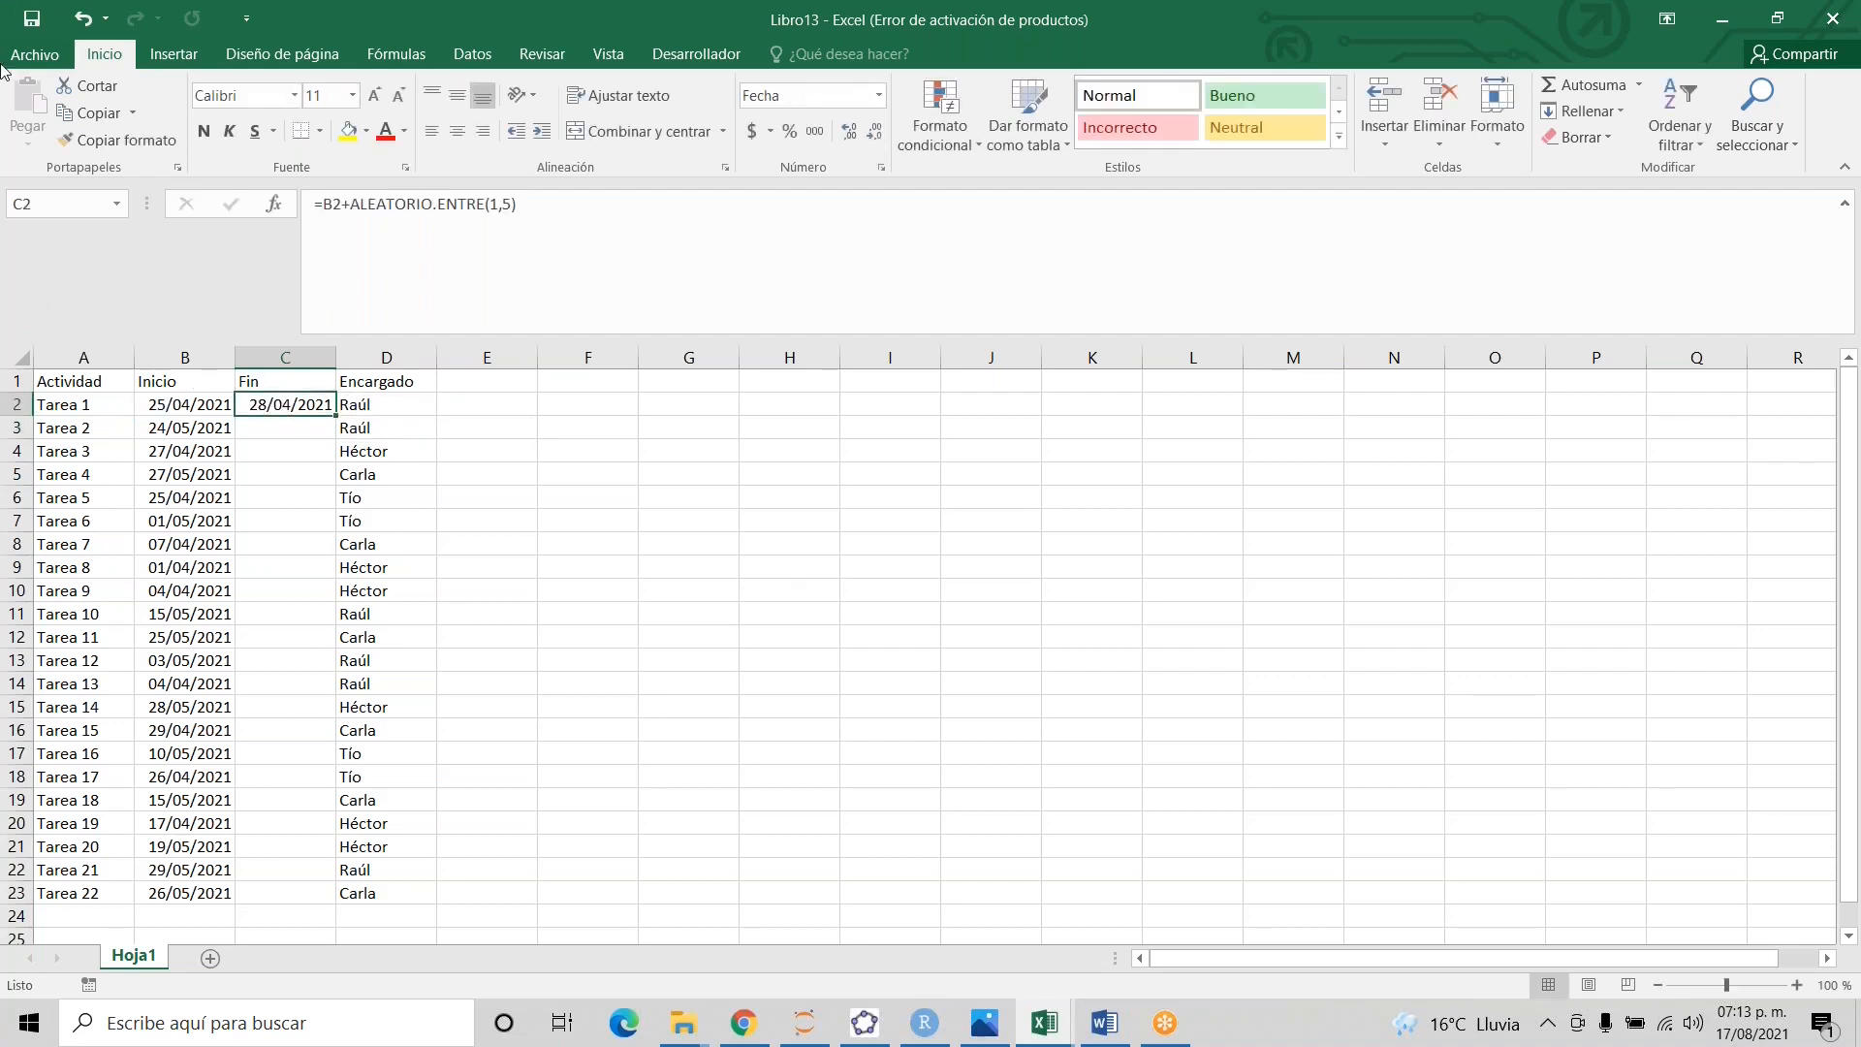
- Fill the Fin formula from C2 down to C23 and replace the formulas with their values
double_click(336, 417)
key("ctrl+c")
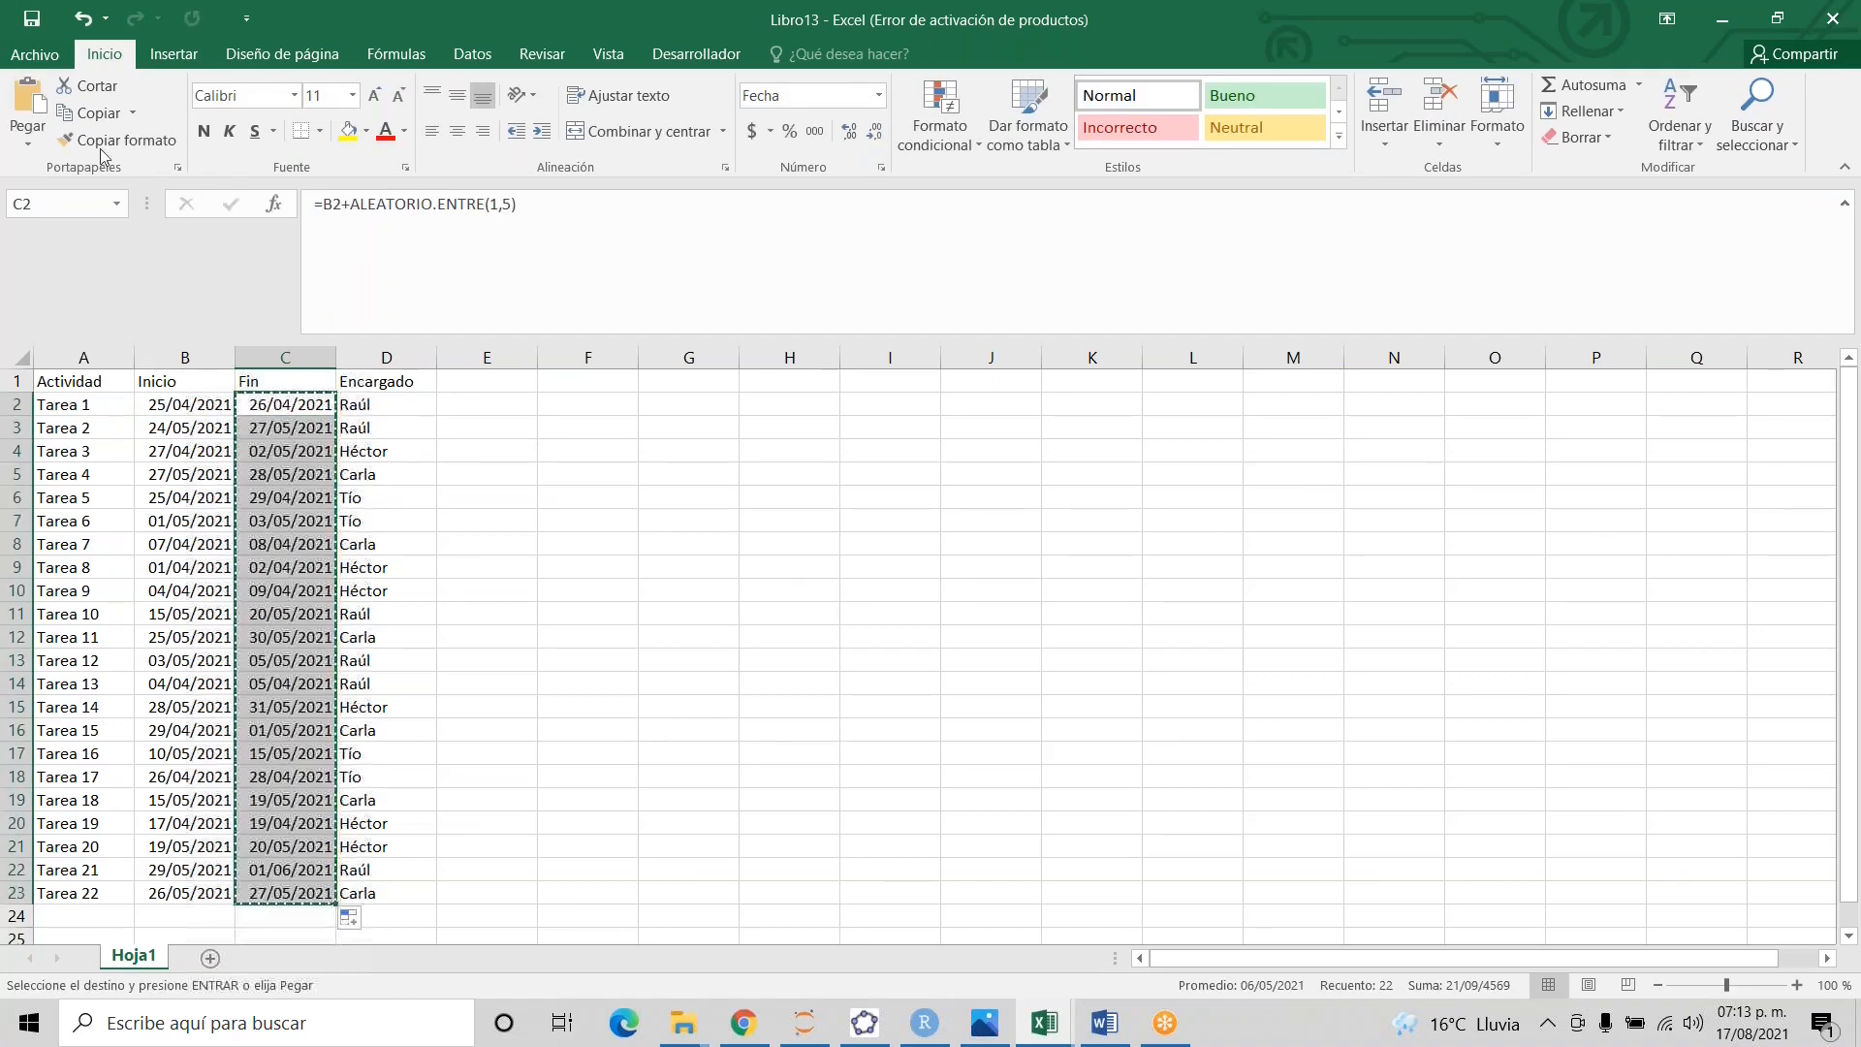
left_click(27, 143)
left_click(36, 296)
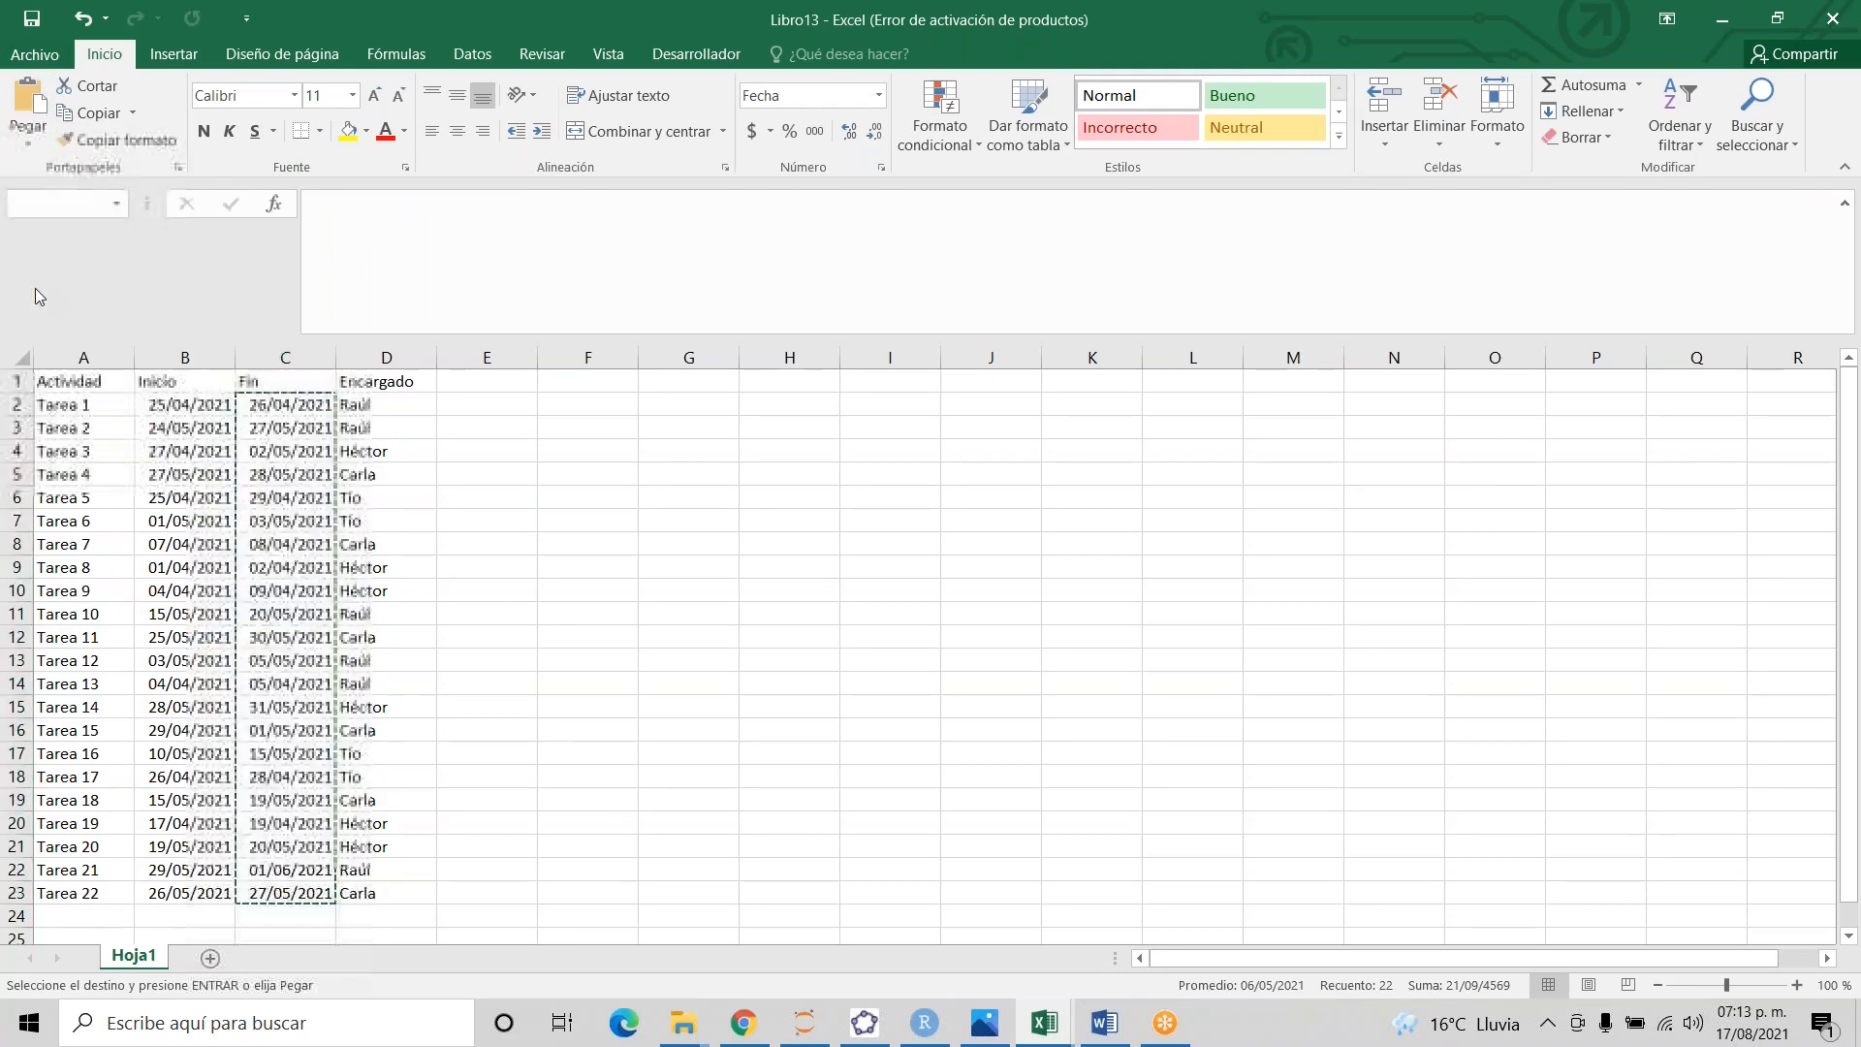
key("Right")
key("Escape")
key("Right")
key("Left")
key("Left")
key("Left")
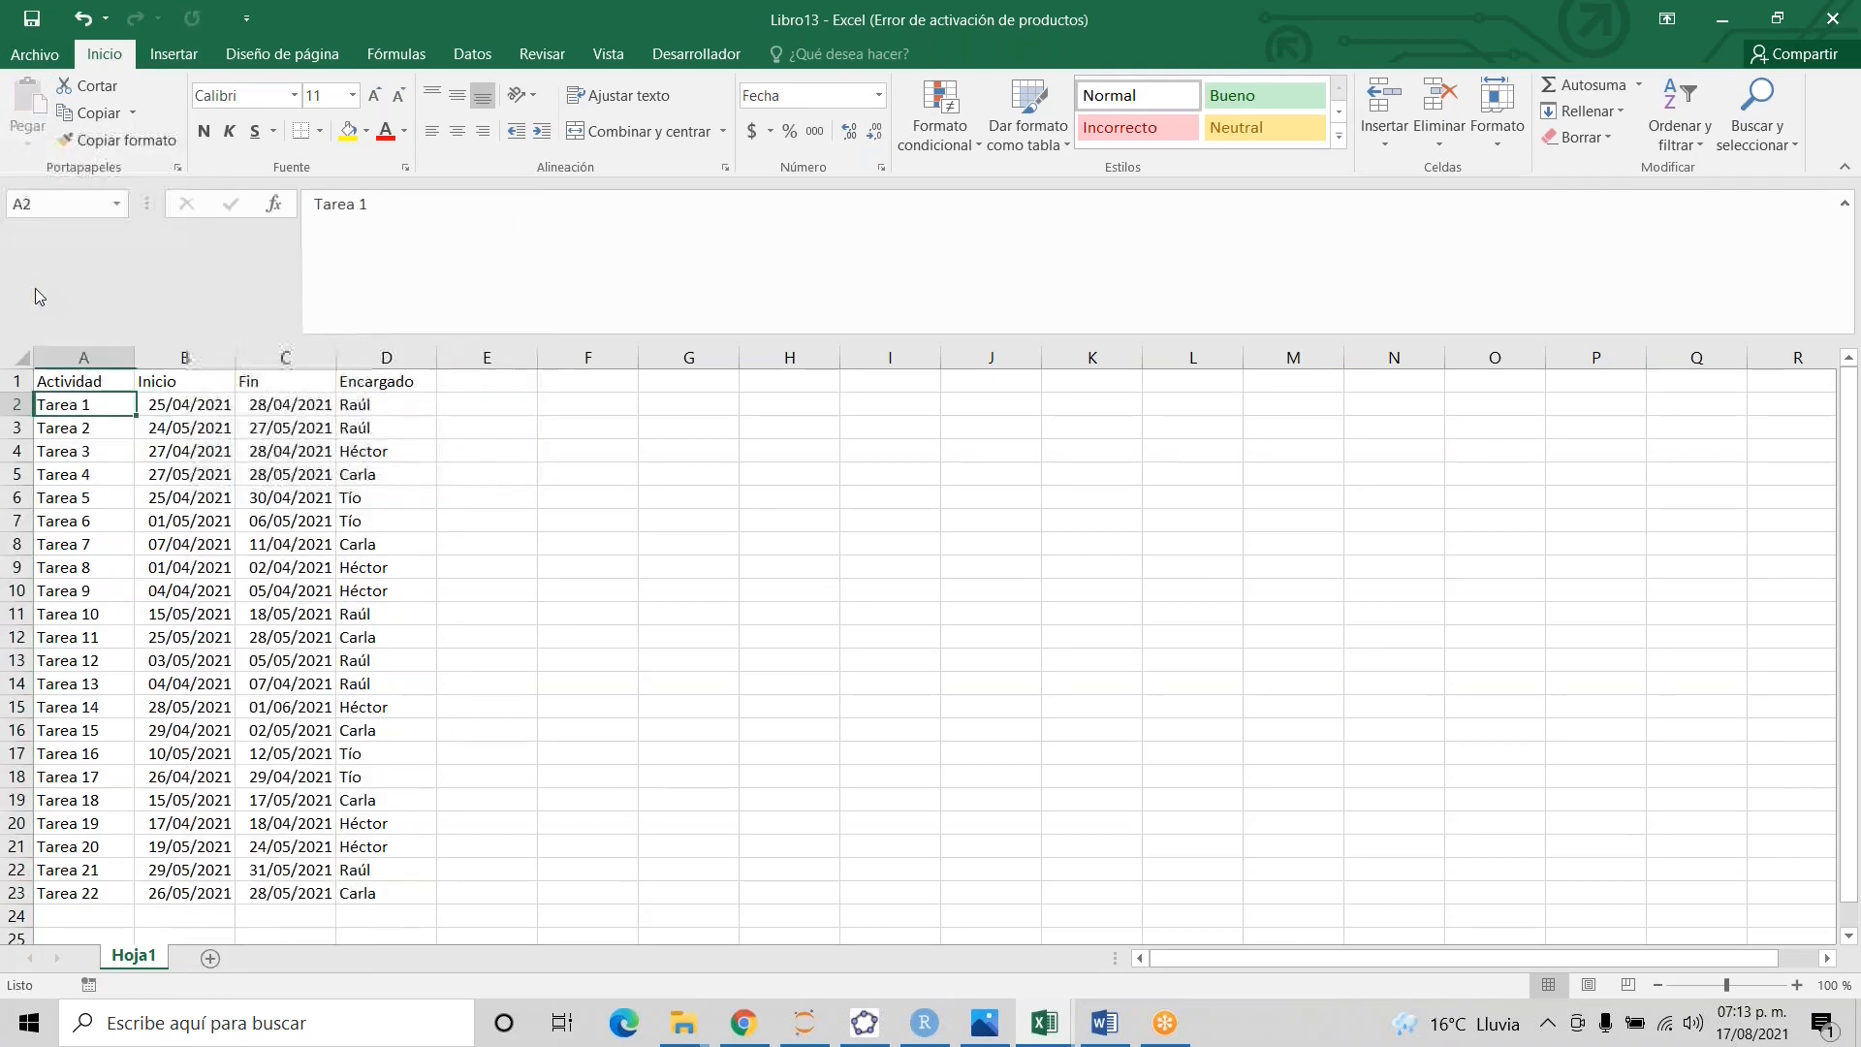
- Review the activities, start and end dates, and people in charge in the task table
key("Left")
key("Down")
key("Down")
key("Down")
key("Down")
key("Down")
key("Down")
key("Down")
key("Down")
key("Down")
key("Down")
key("Down")
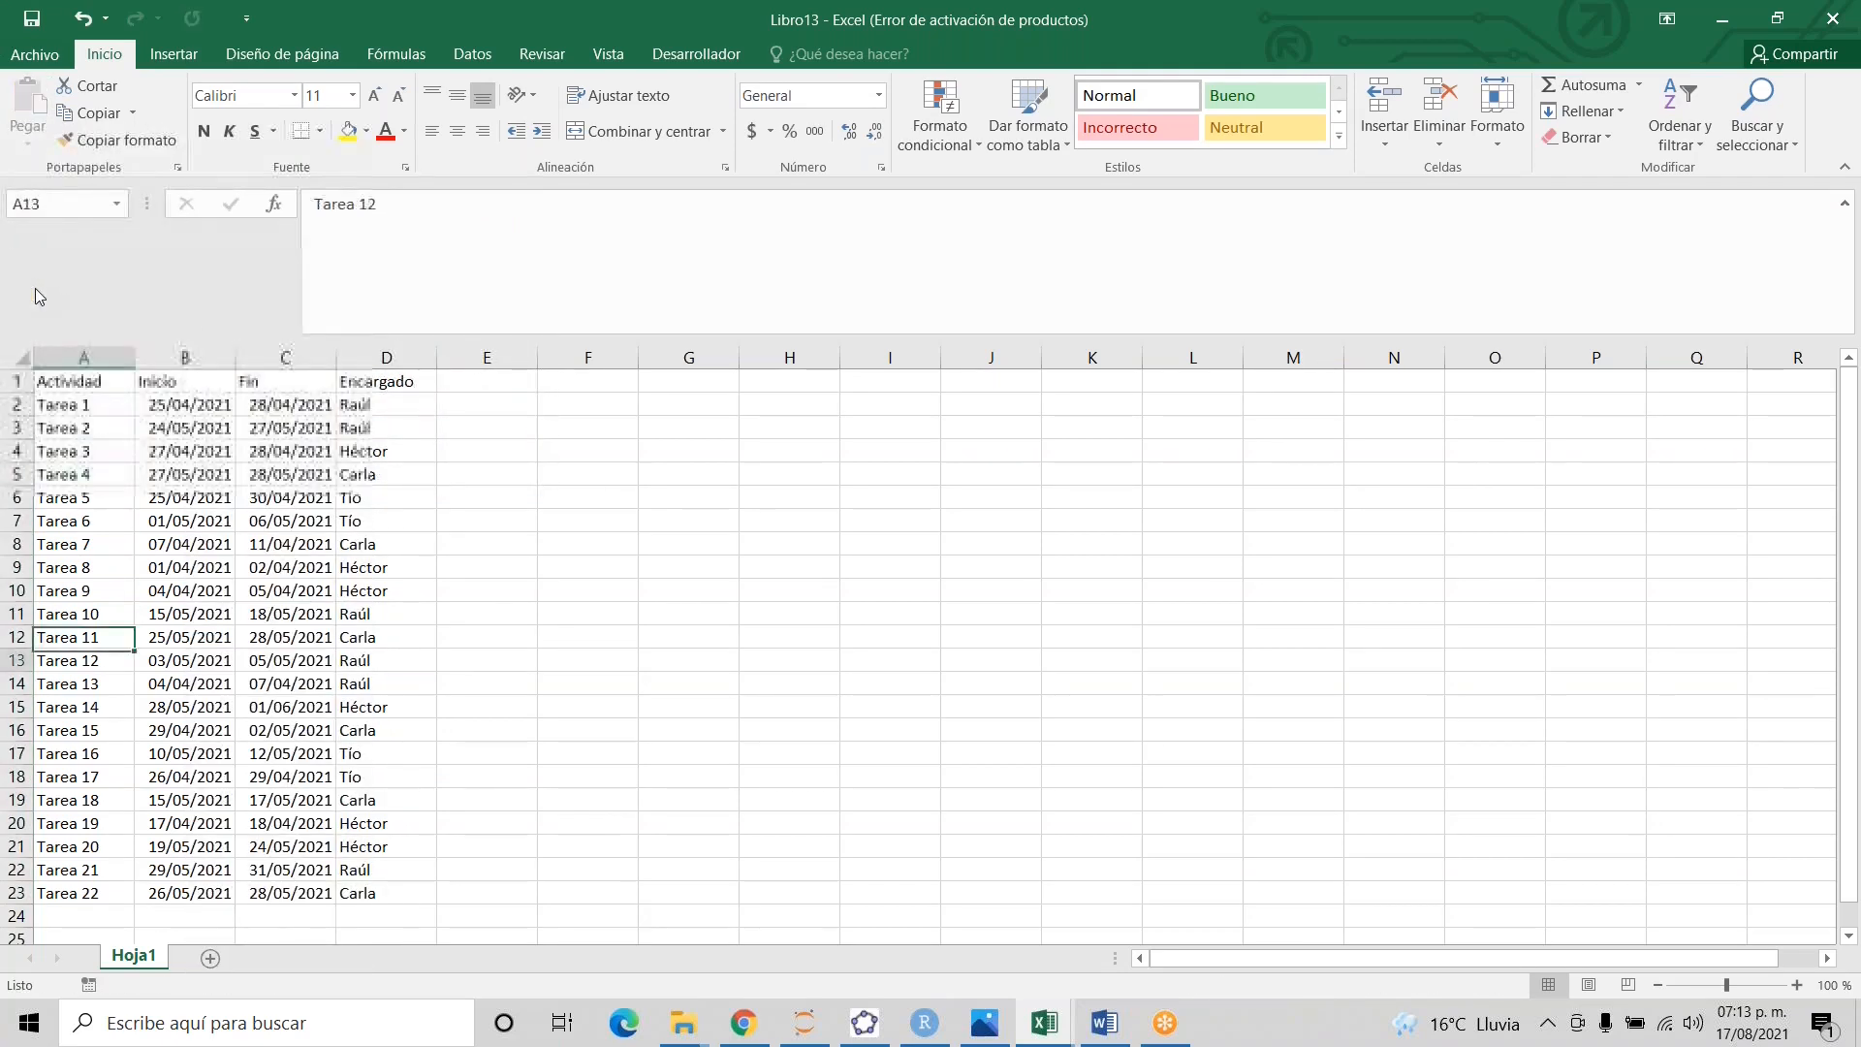
key("Down")
key("Down")
key("Down")
key("Down")
key("Down")
key("Up")
key("Up")
key("Up")
key("Up")
key("Up")
key("Up")
key("Up")
key("Up")
key("Up")
key("Up")
key("Up")
key("Up")
key("Up")
key("Up")
key("Up")
key("Up")
key("Right")
key("Right")
key("Right")
key("Left")
key("Left")
key("Left")
key("Right")
key("Right")
key("Up")
key("Left")
key("Left")
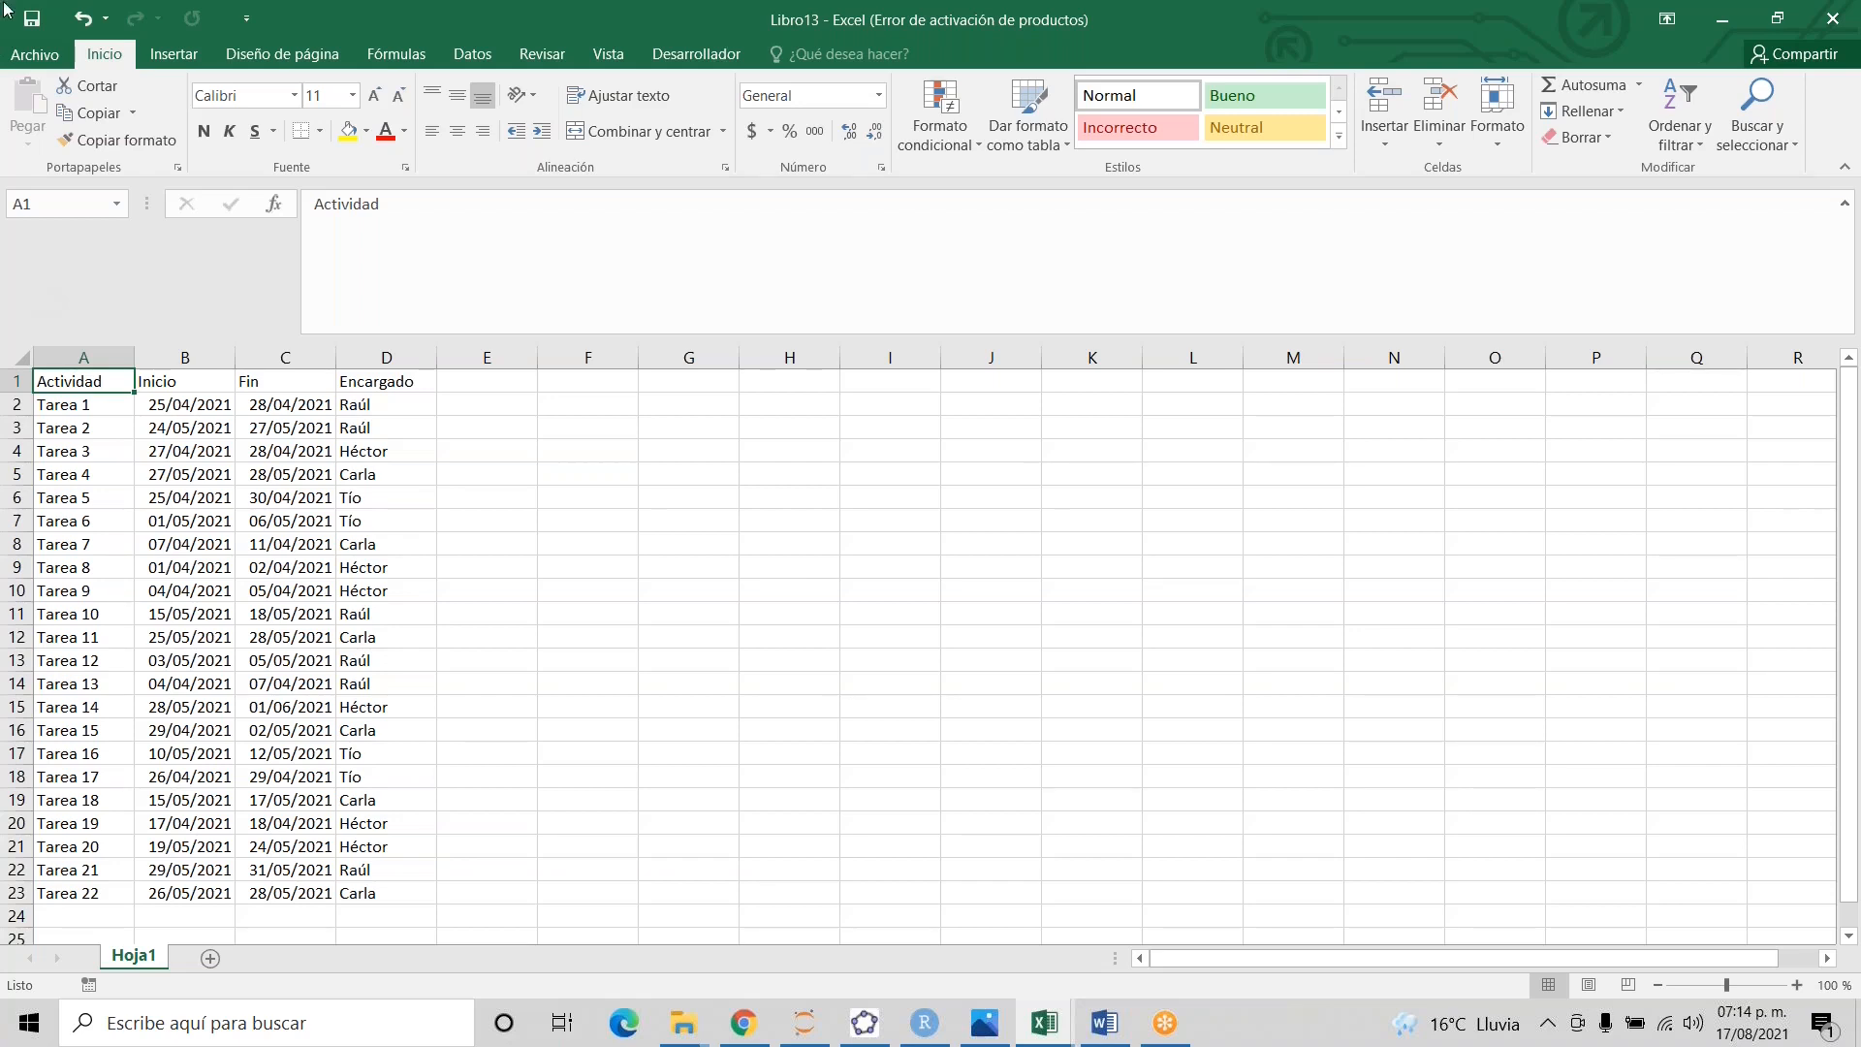
- Check which macros are available across all open workbooks
key("alt+F11")
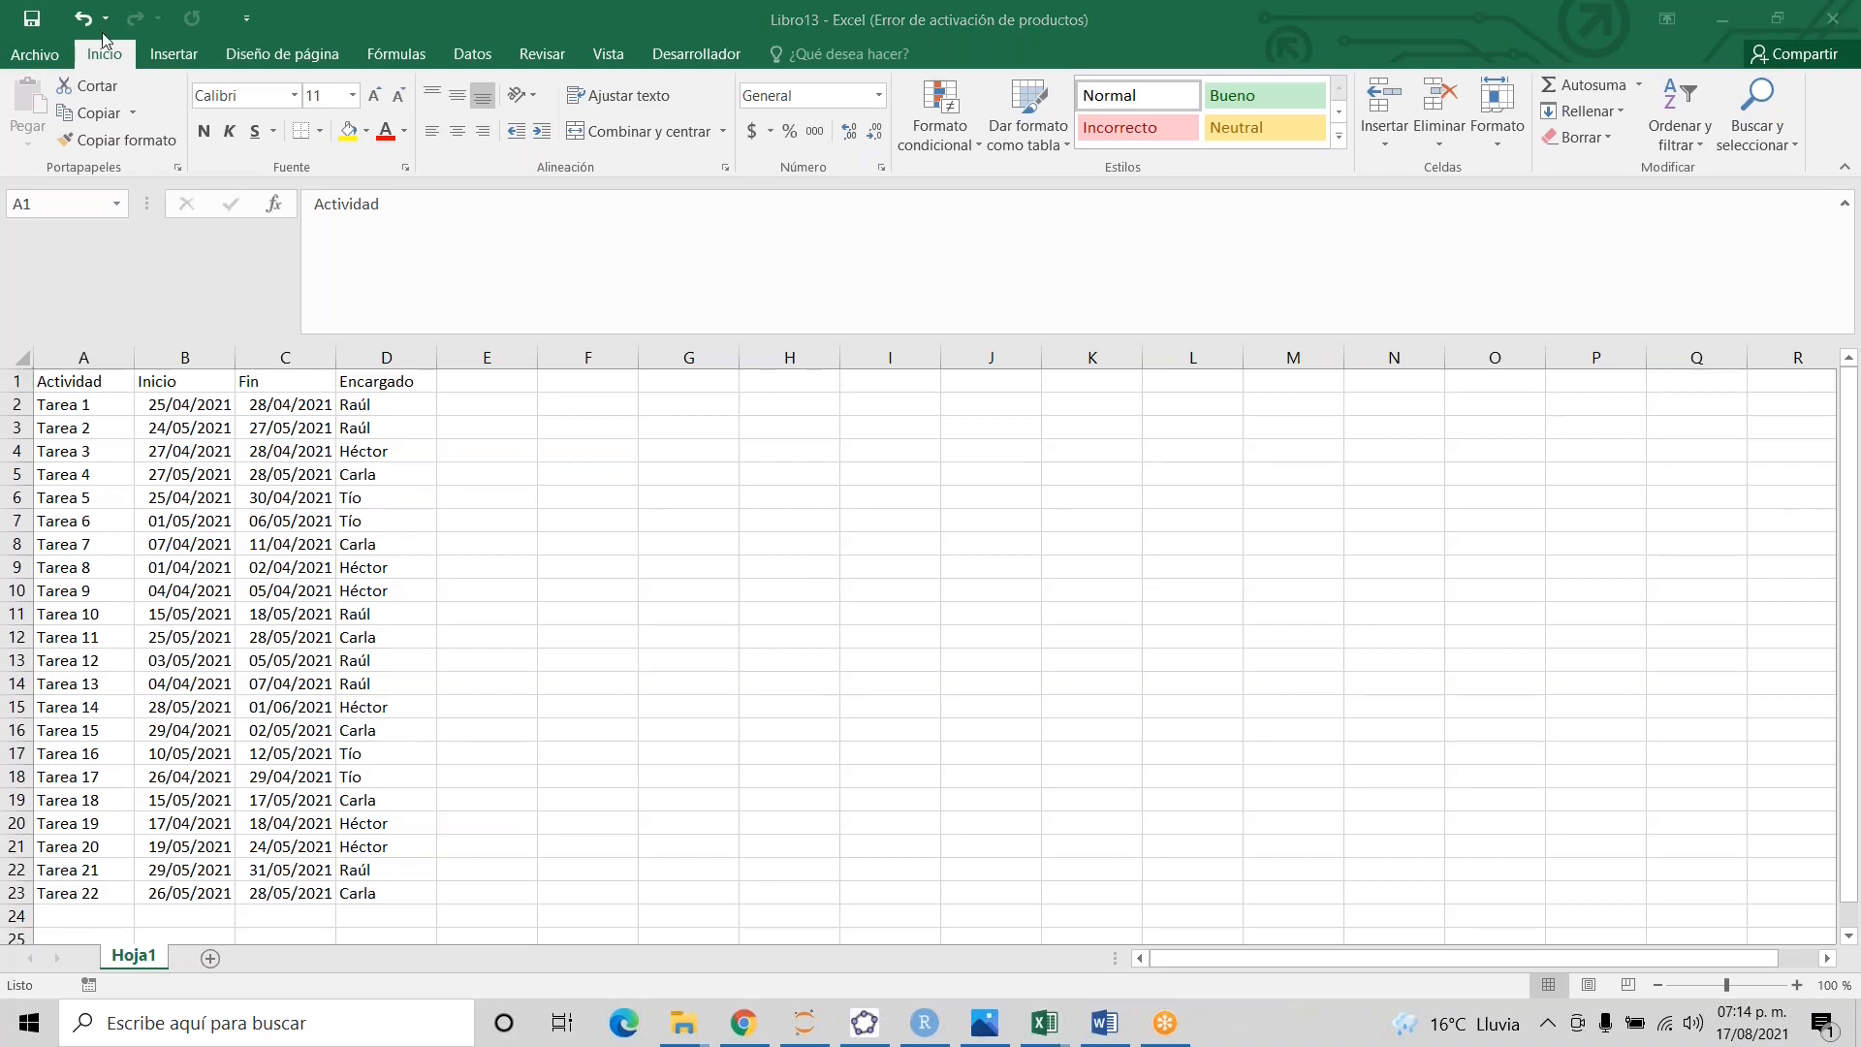
left_click(420, 30)
left_click(696, 53)
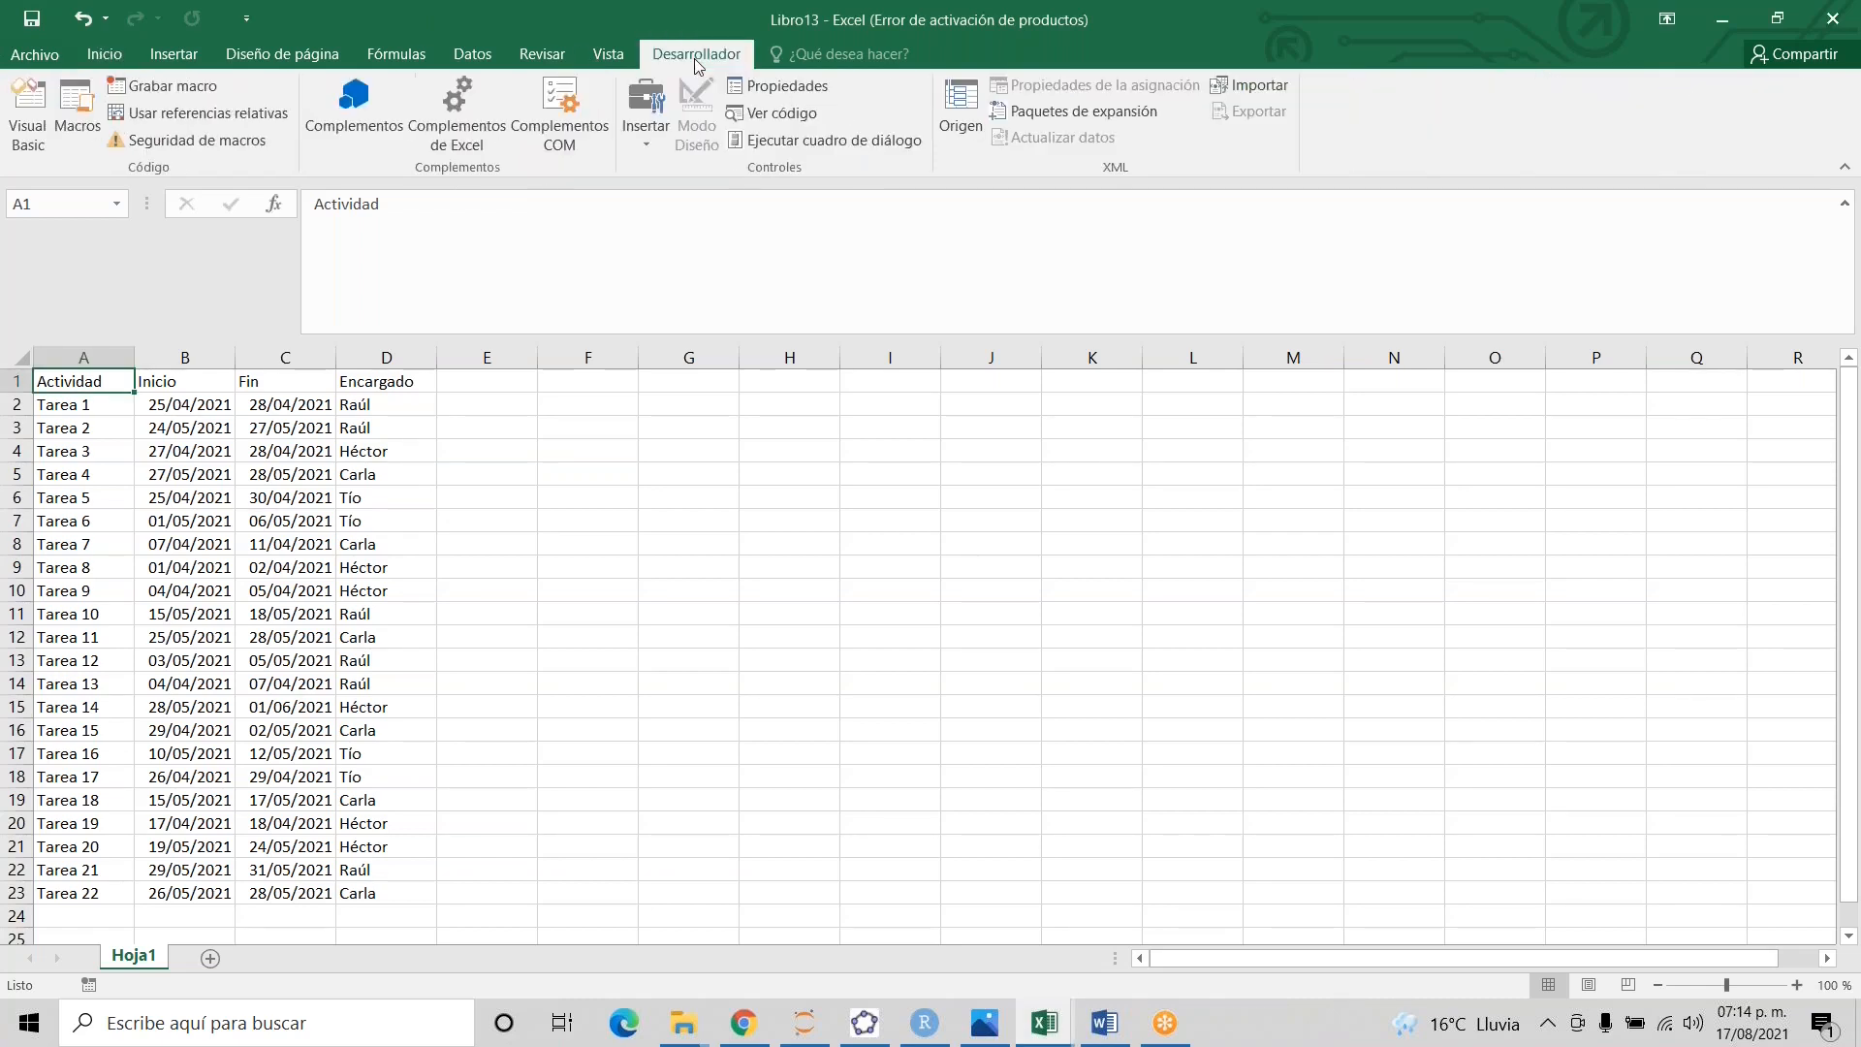
left_click(80, 116)
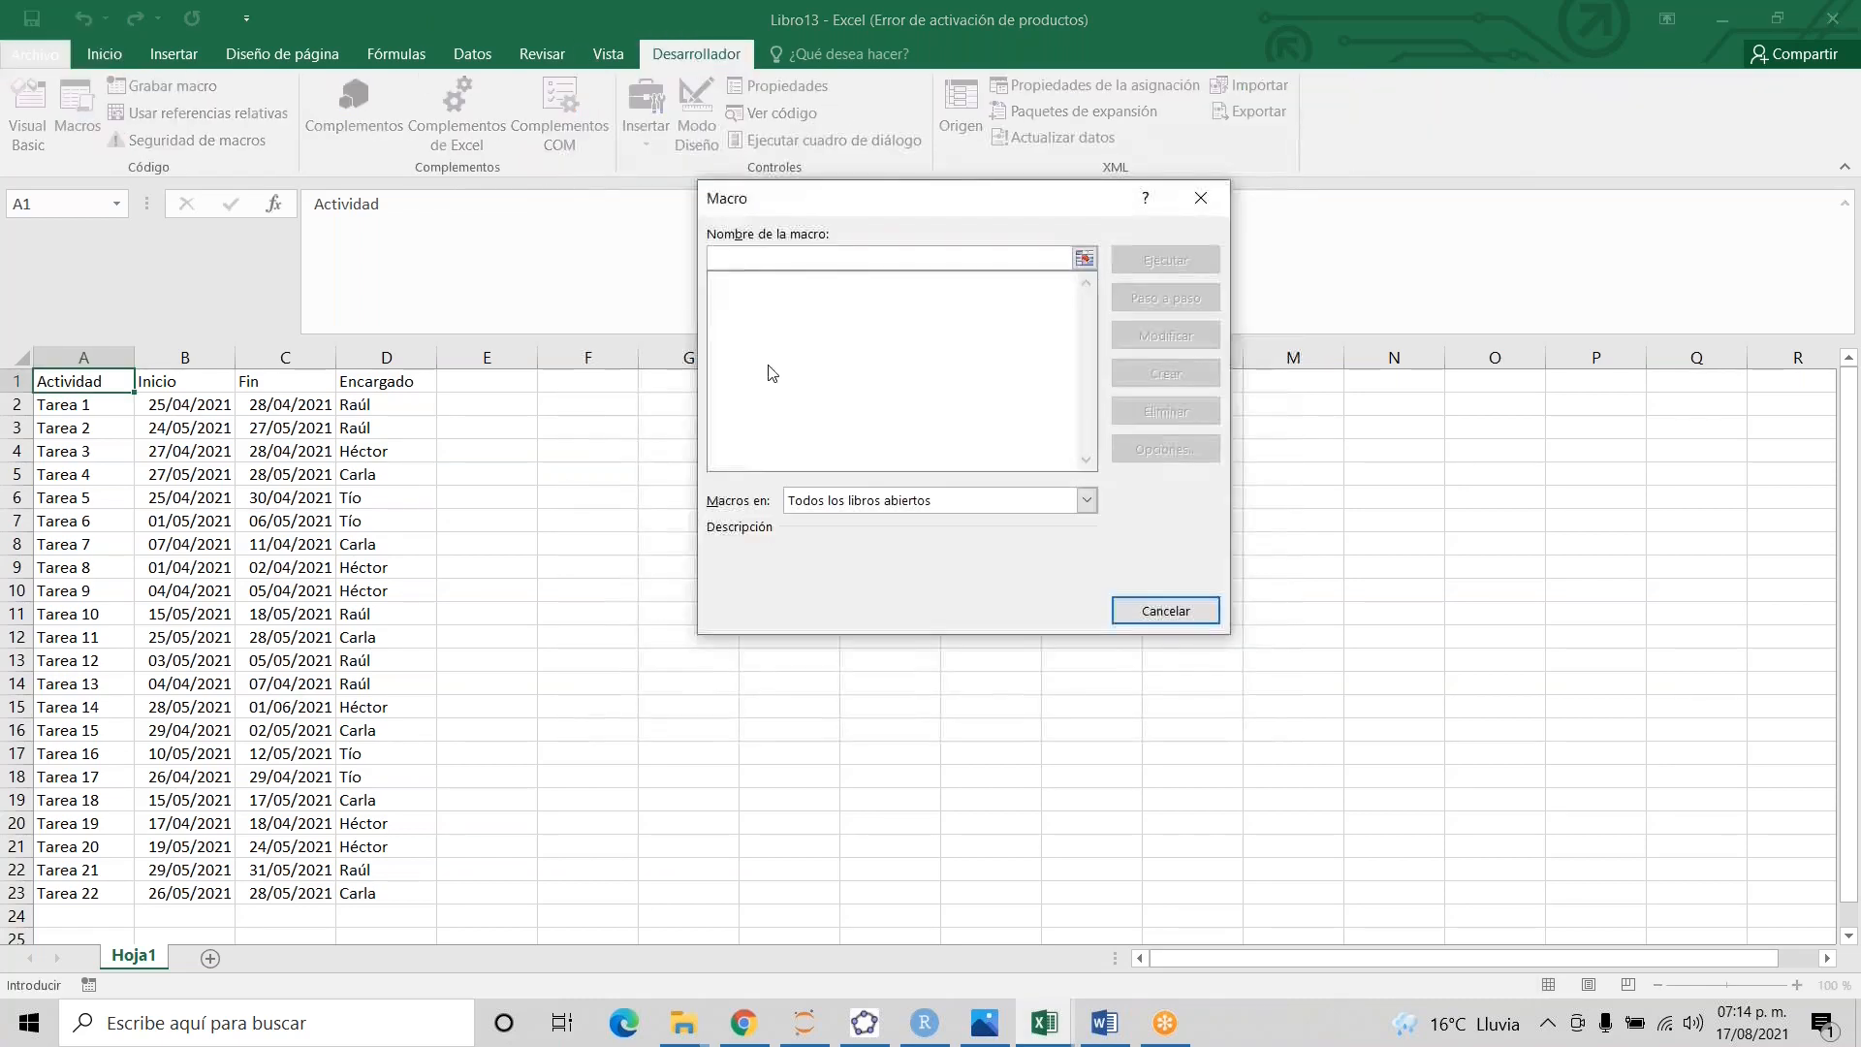
left_click(1163, 610)
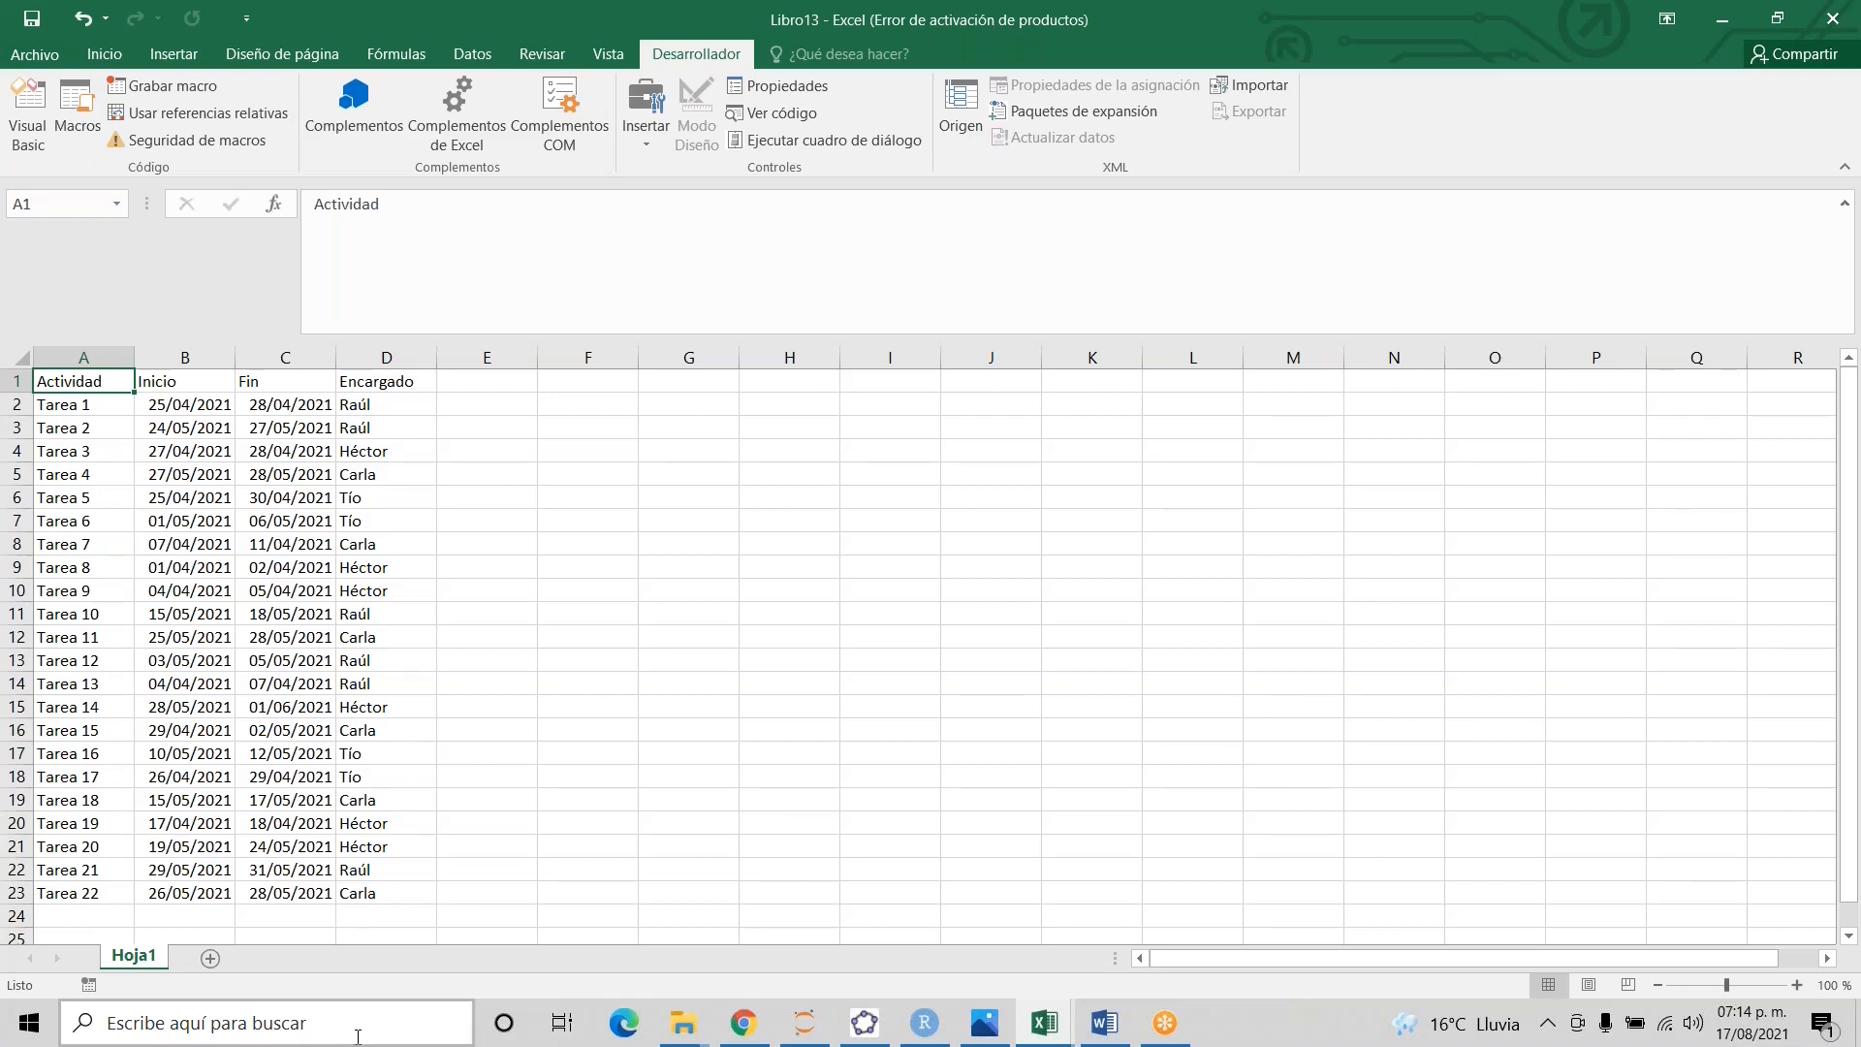
- Switch to File Explorer and open the macro_gantt workbook from the Practicas Excel folder
mouse_move(684, 1026)
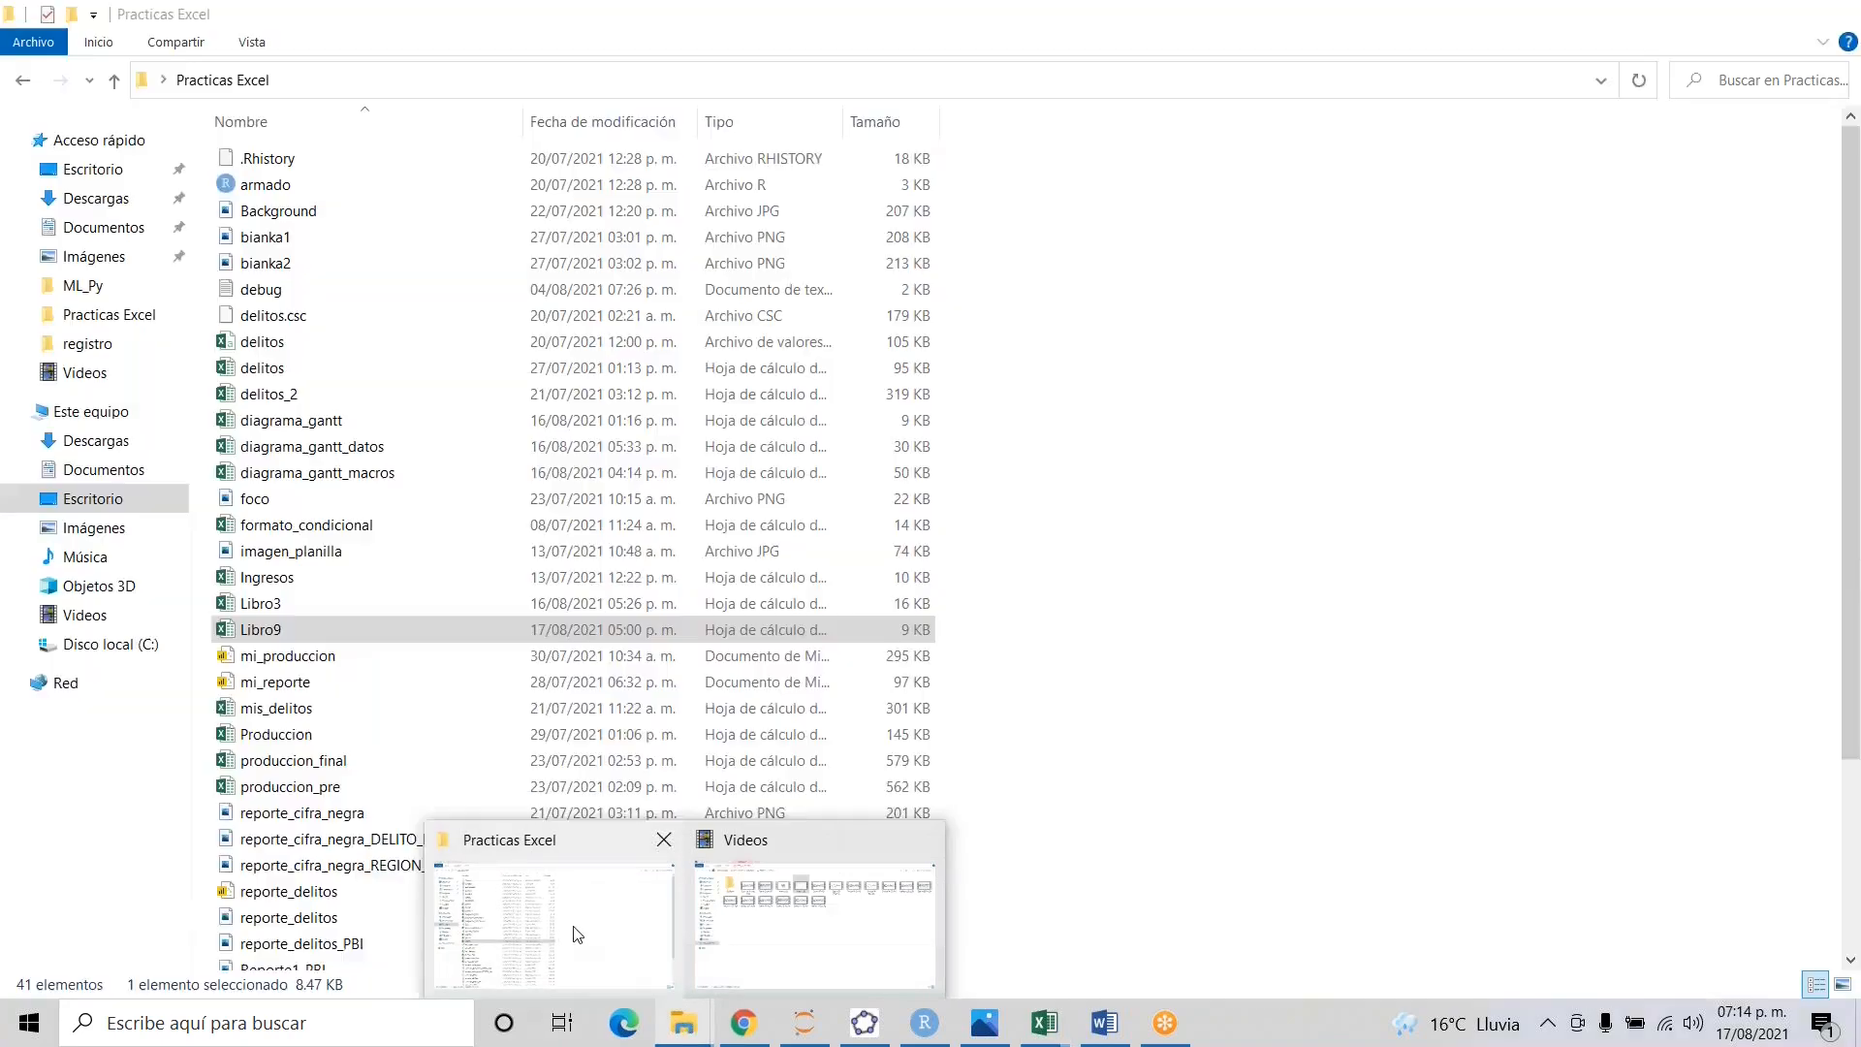
left_click(577, 934)
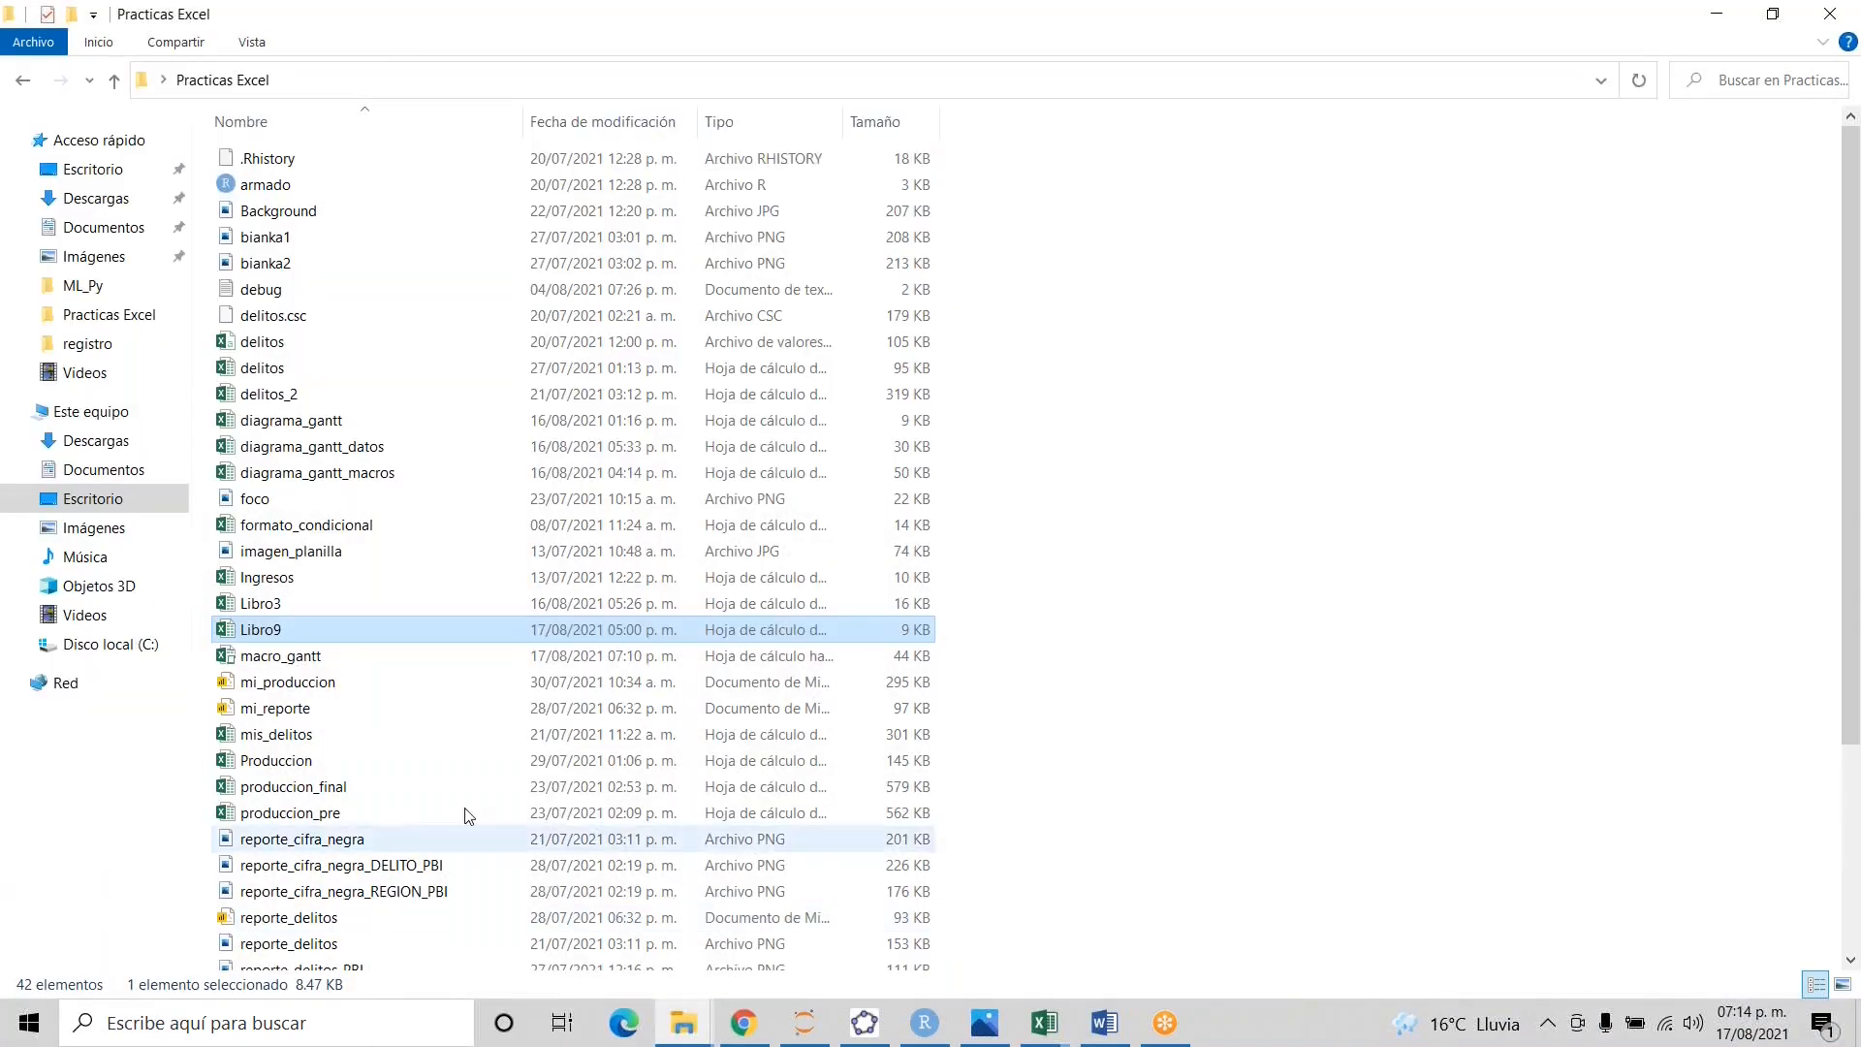
double_click(295, 657)
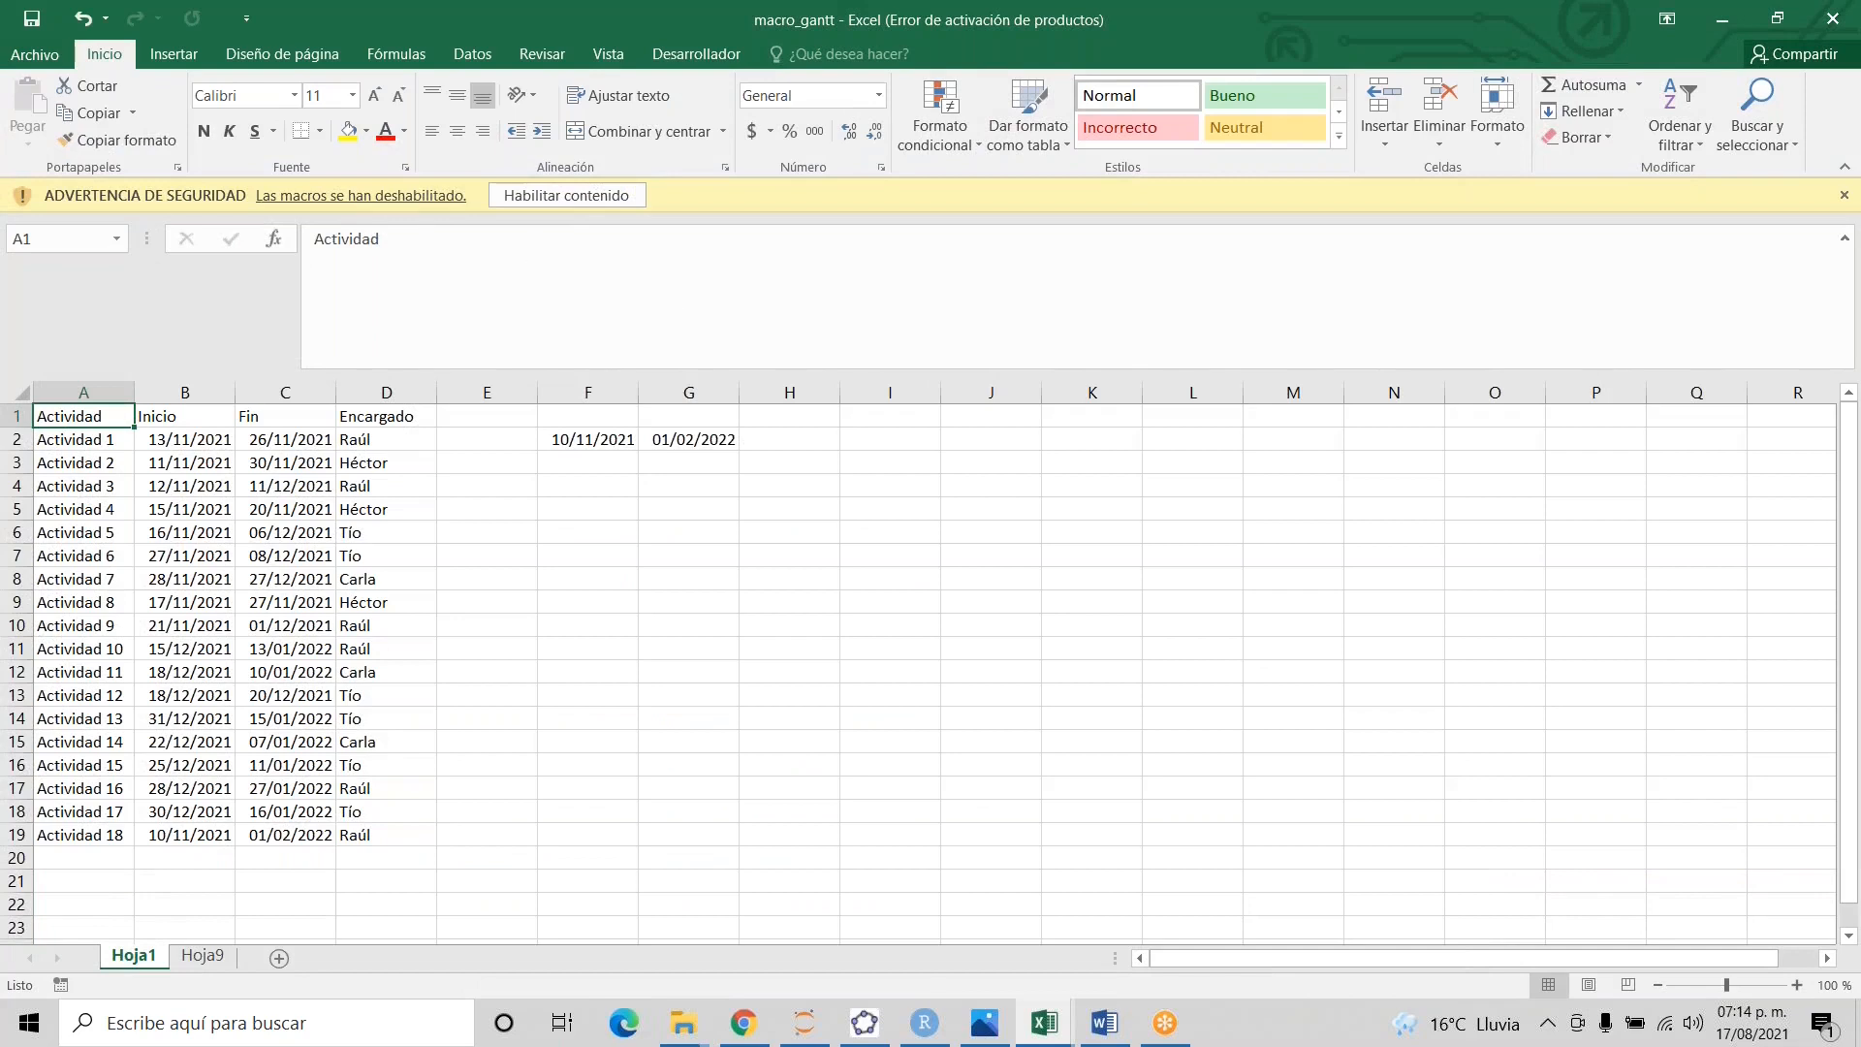
- Enable the macros in macro_gantt and run its constructor macro on the task table in Libro13
left_click(544, 198)
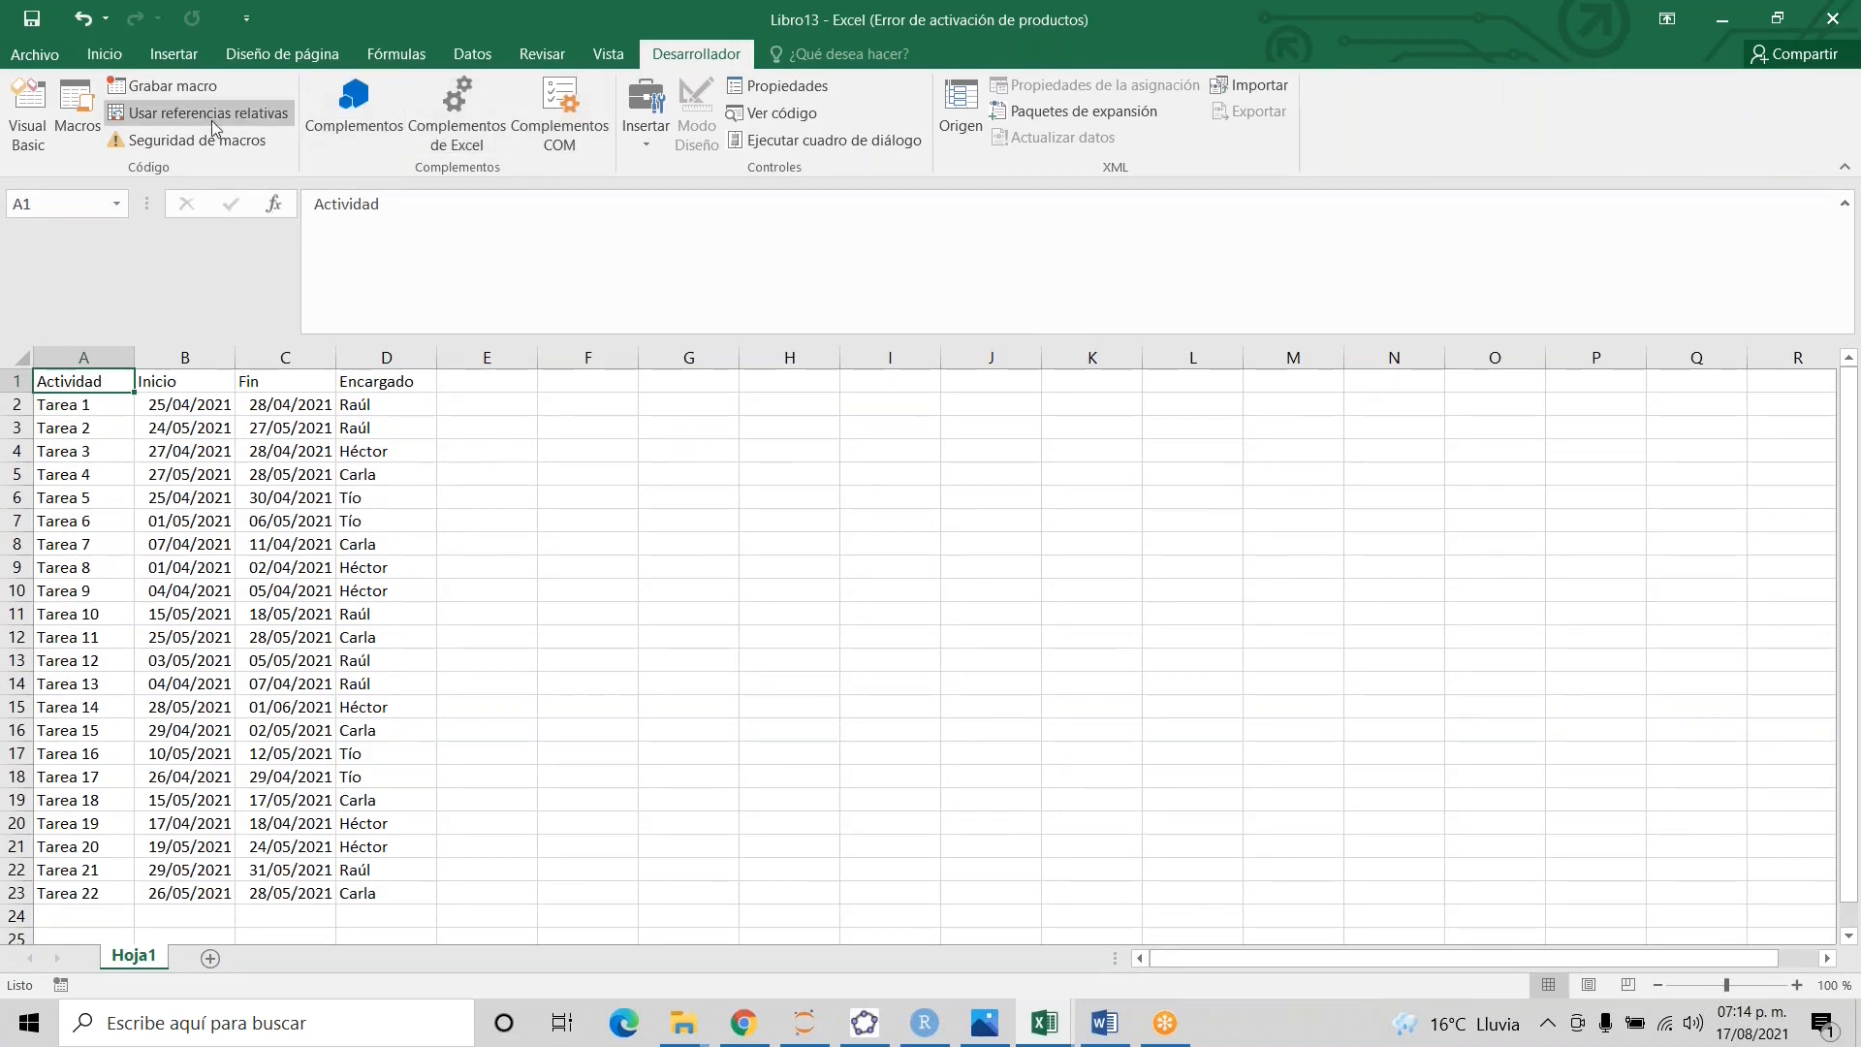
left_click(62, 113)
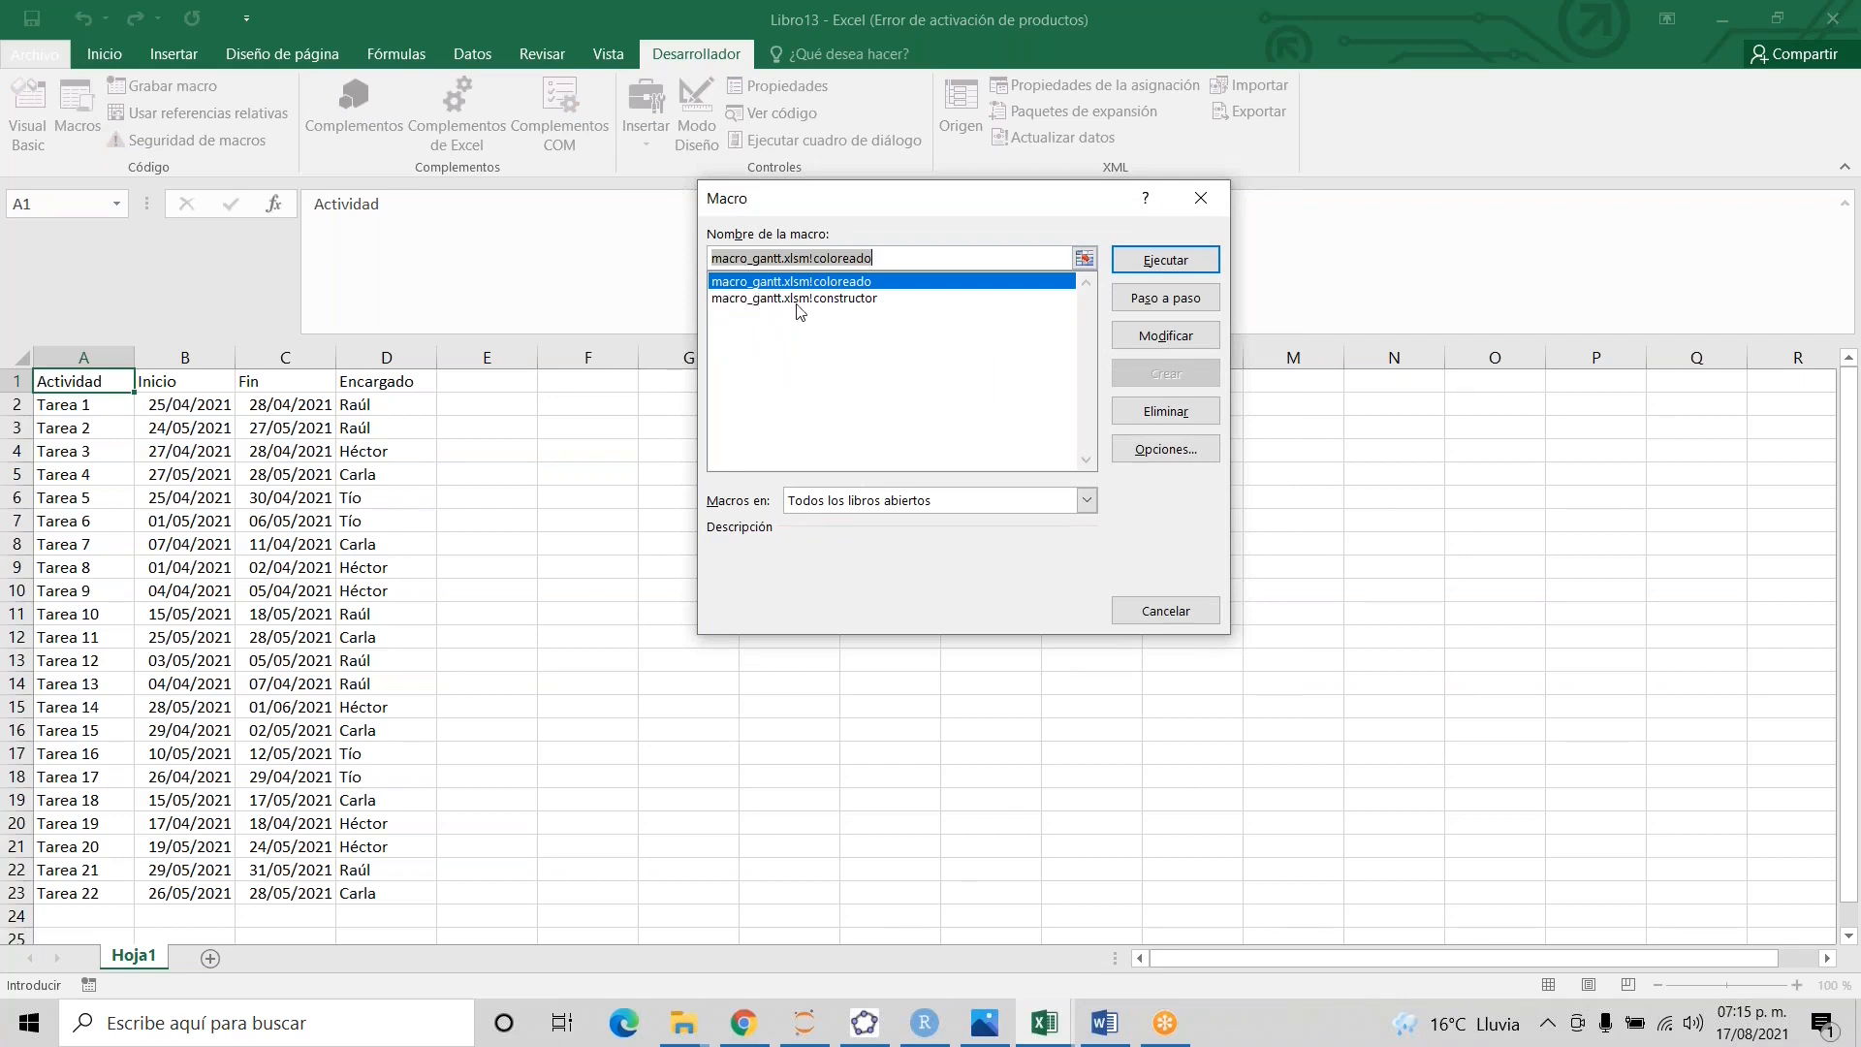
left_click(837, 301)
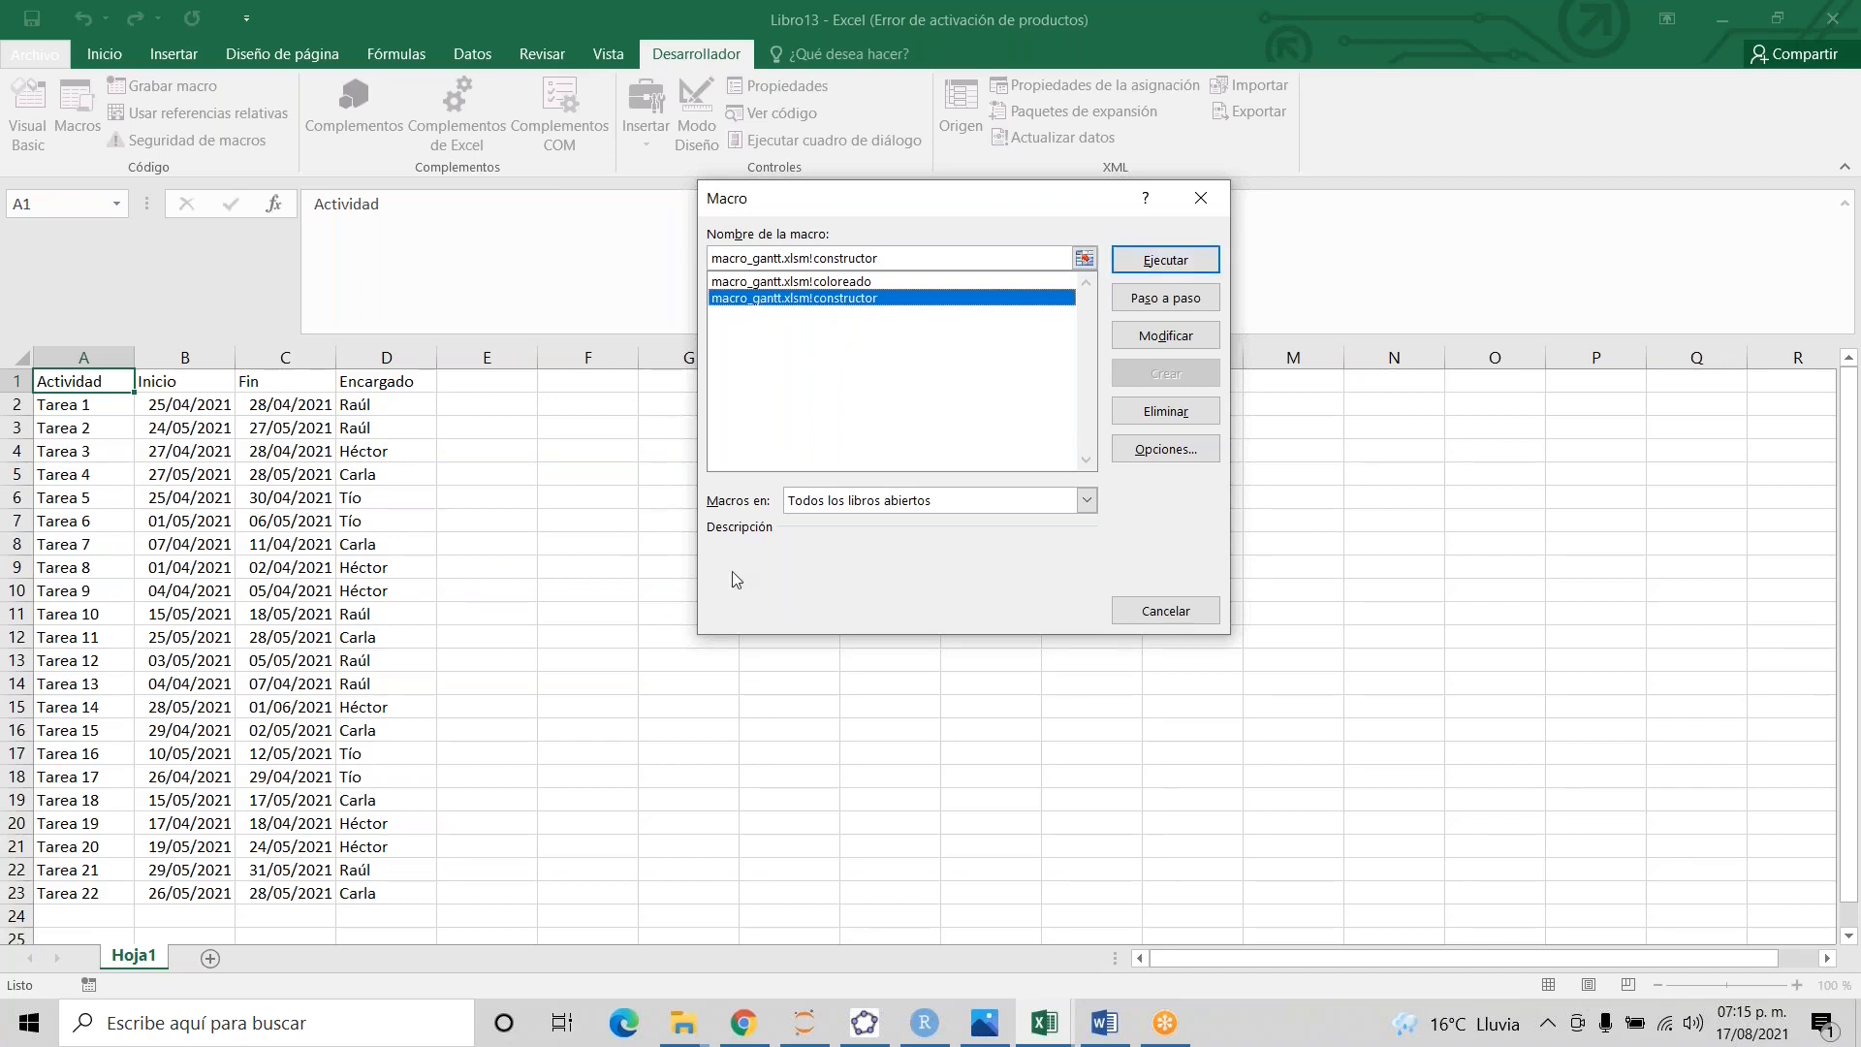
left_click(1146, 261)
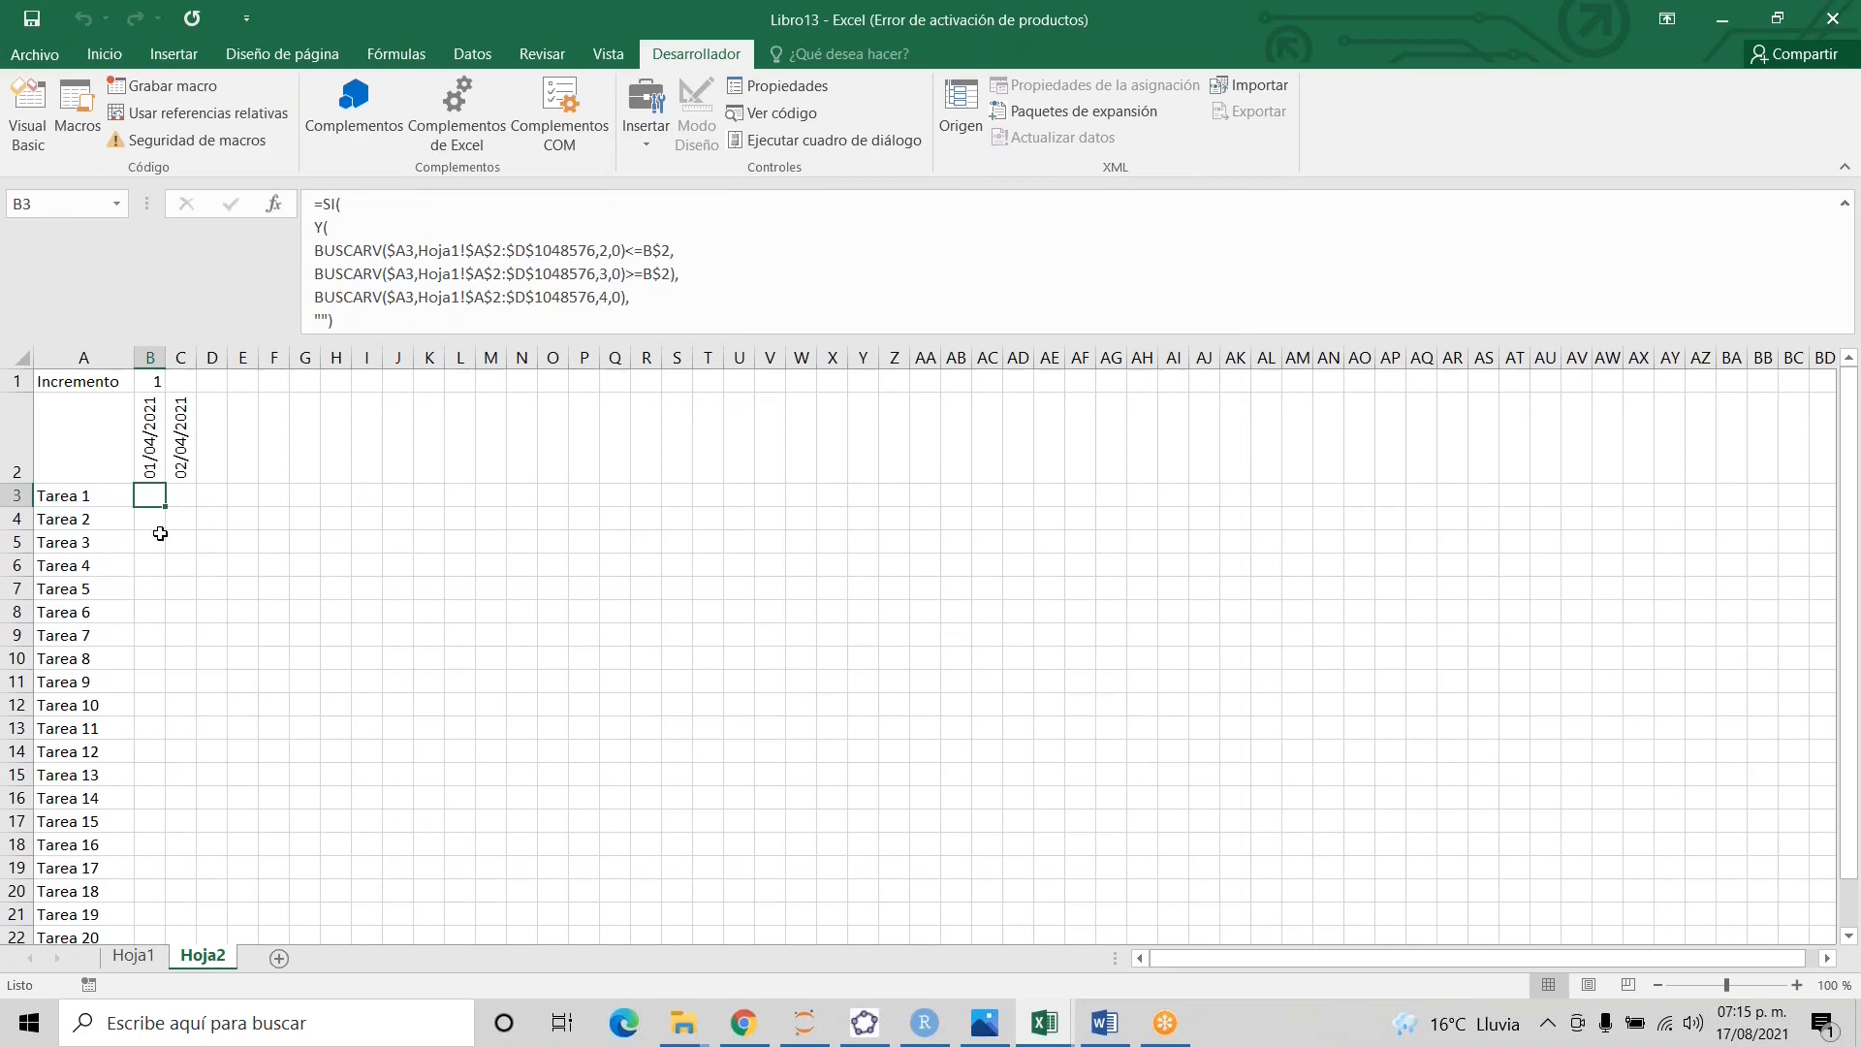
- Check the project date range on Hoja1, then fill the C2 date formula on Hoja2 across row 2 to column DB
key("ctrl+Page_Up")
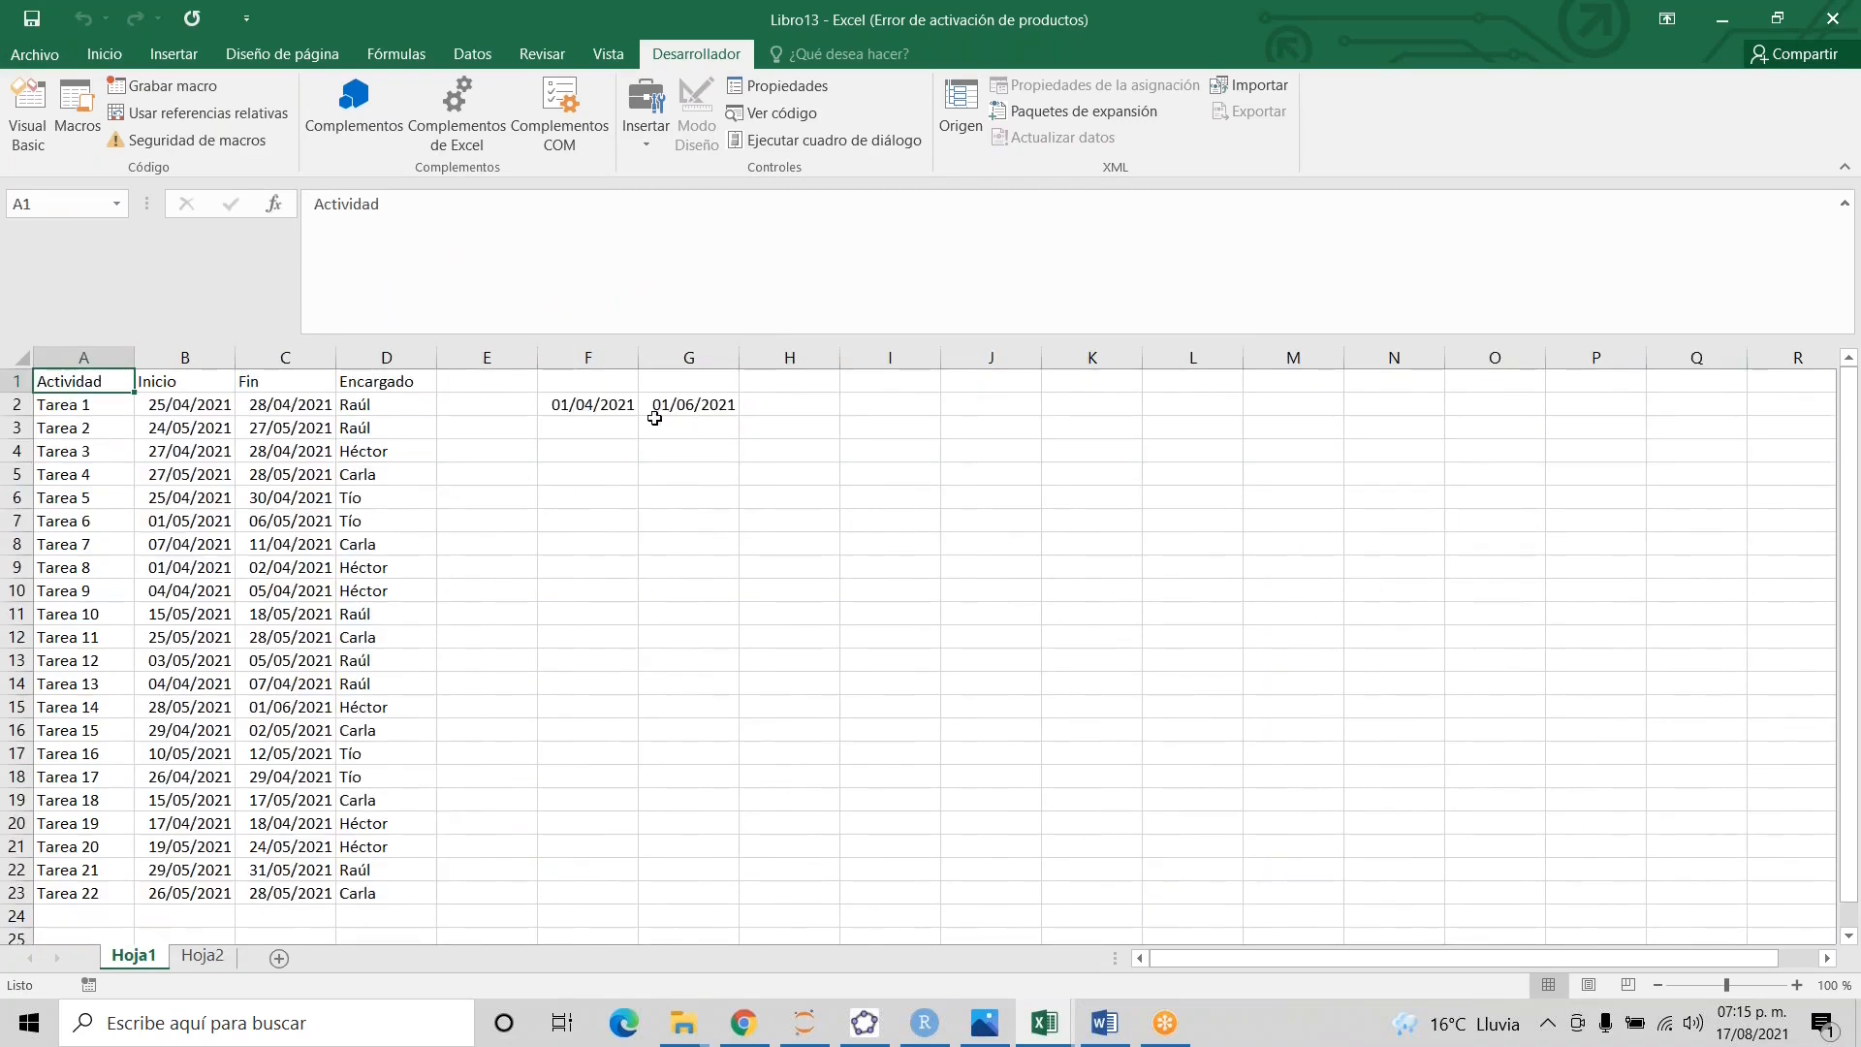
key("ctrl+Page_Down")
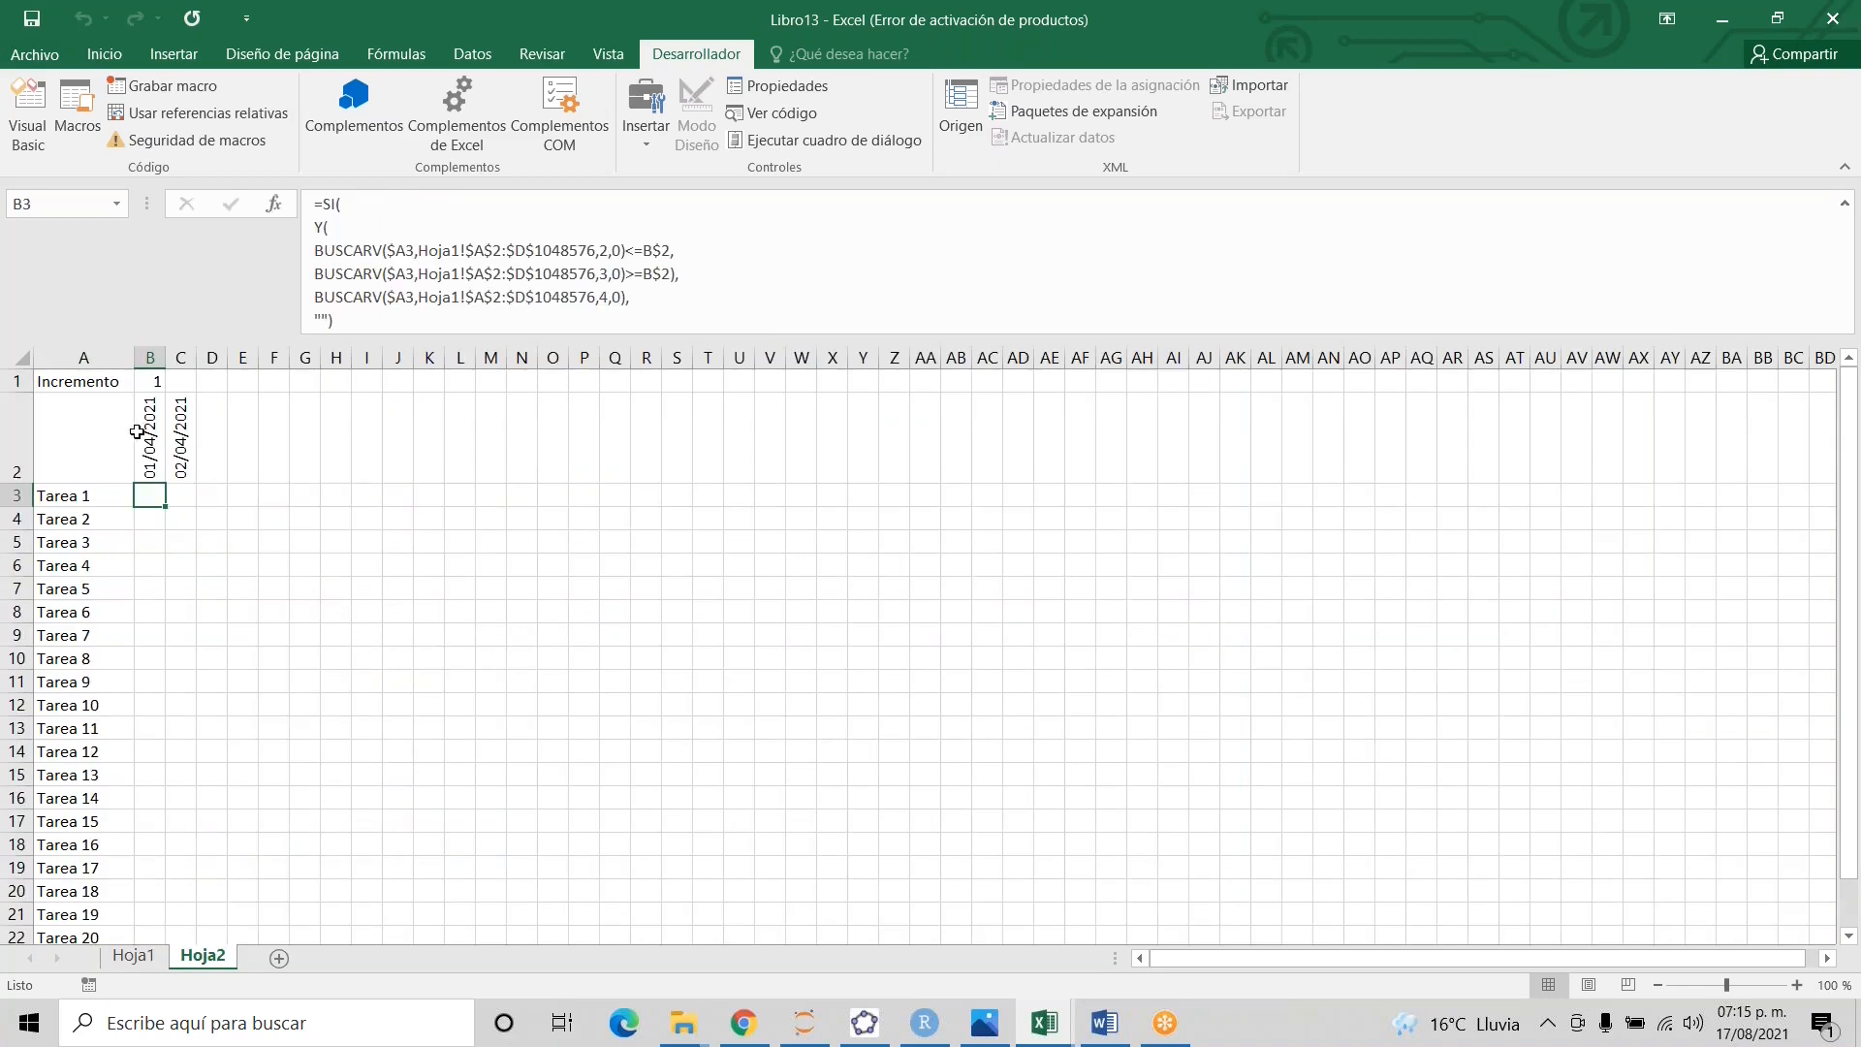
left_click(181, 442)
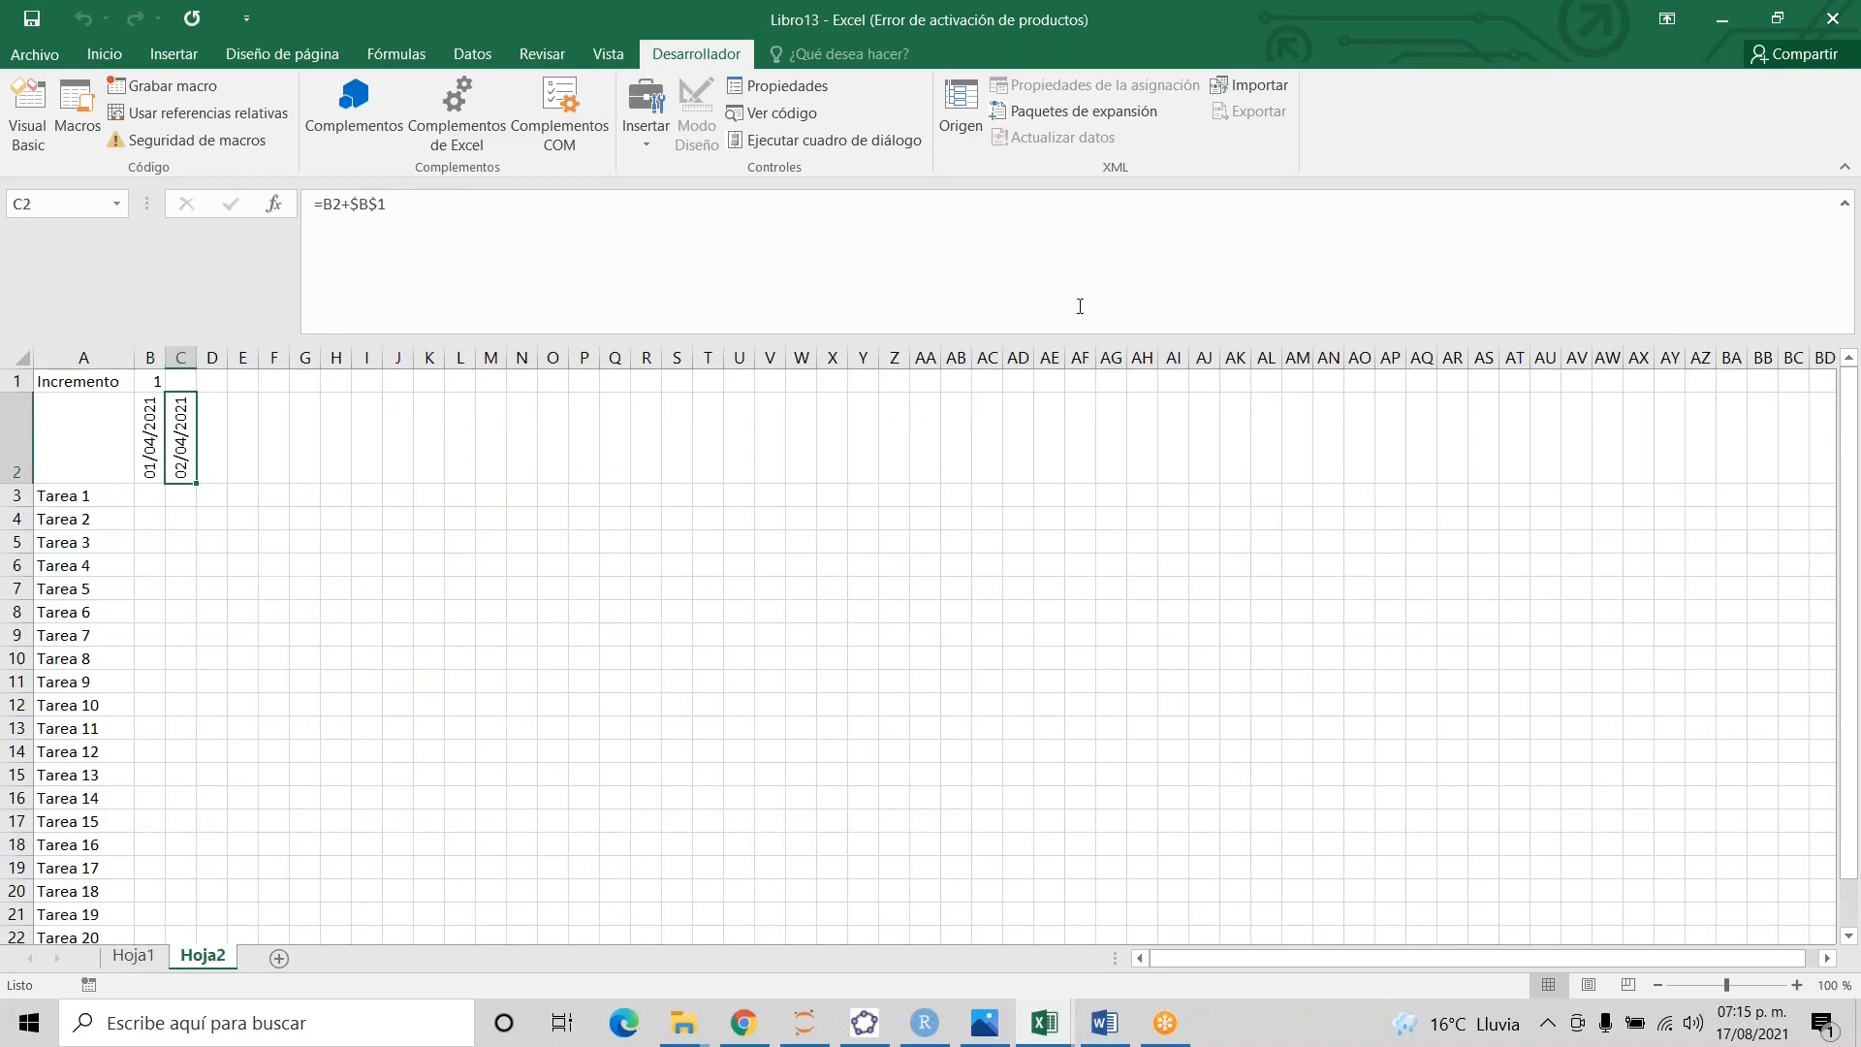
key("alt+F11")
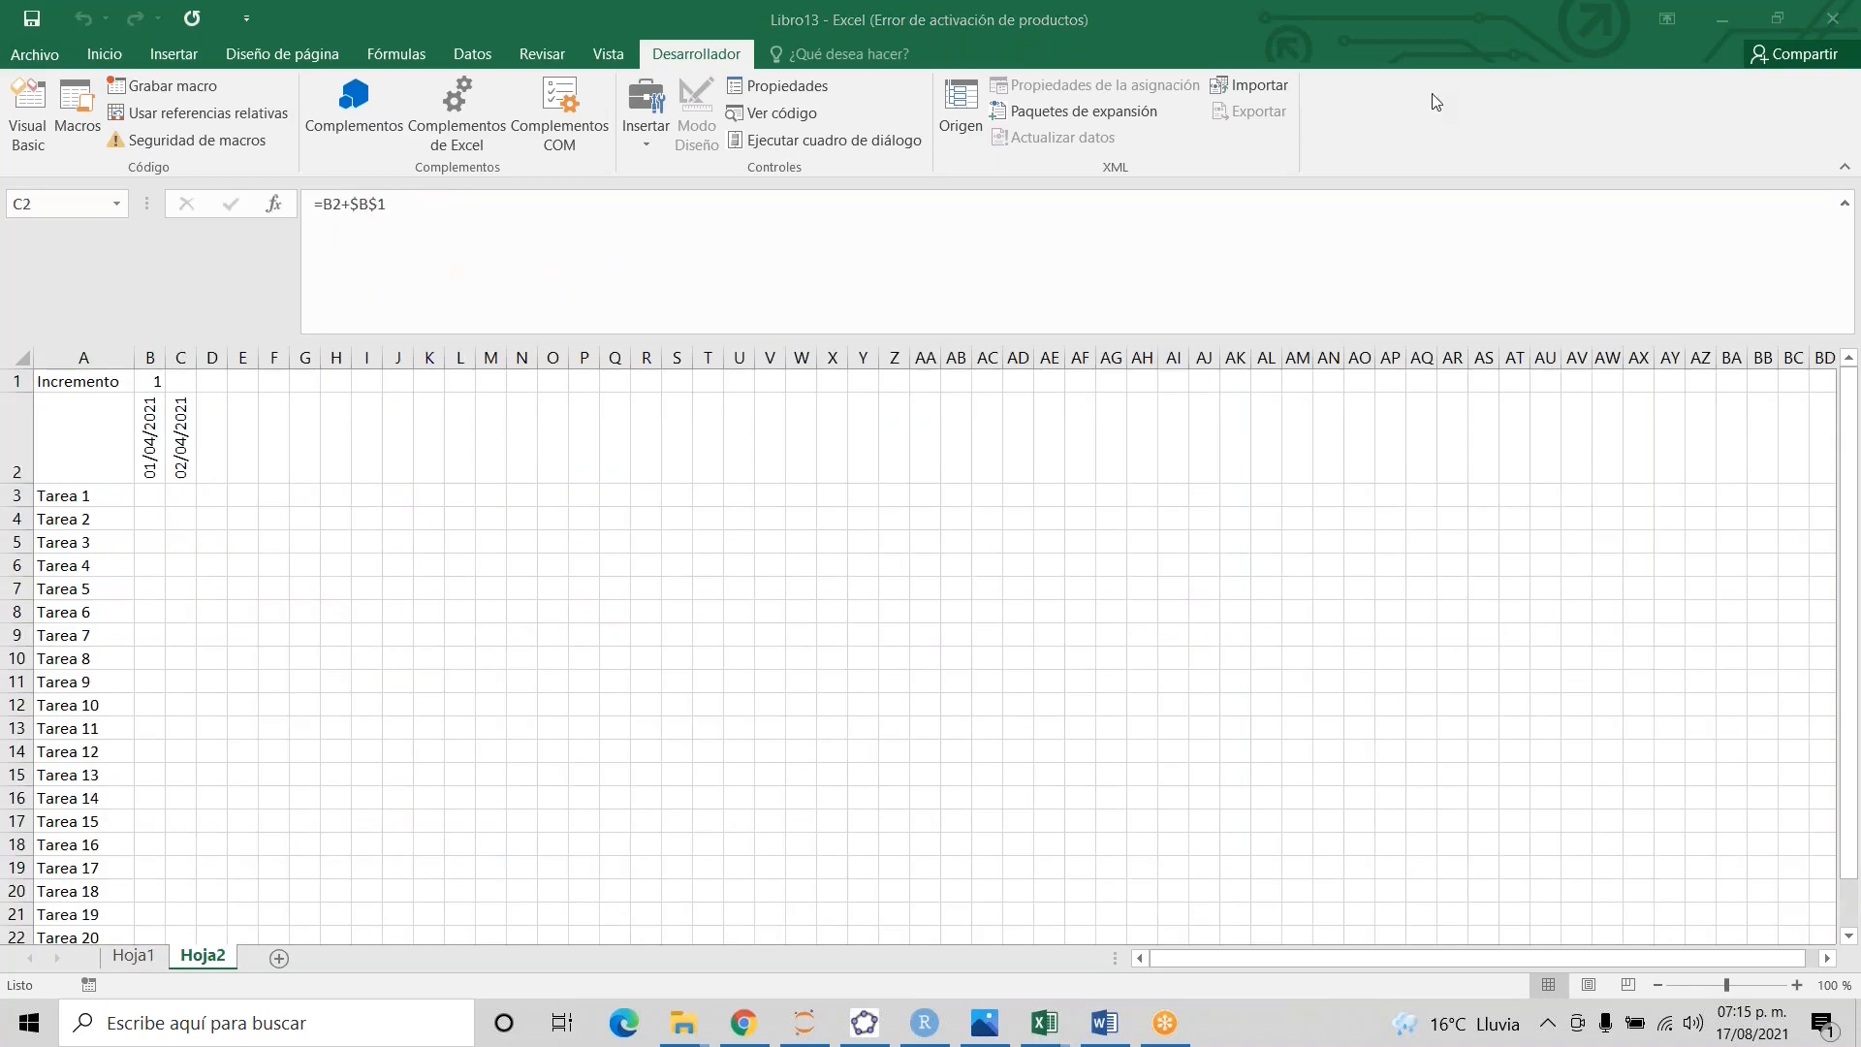
left_click(181, 451)
left_click_drag(197, 484, 1671, 442)
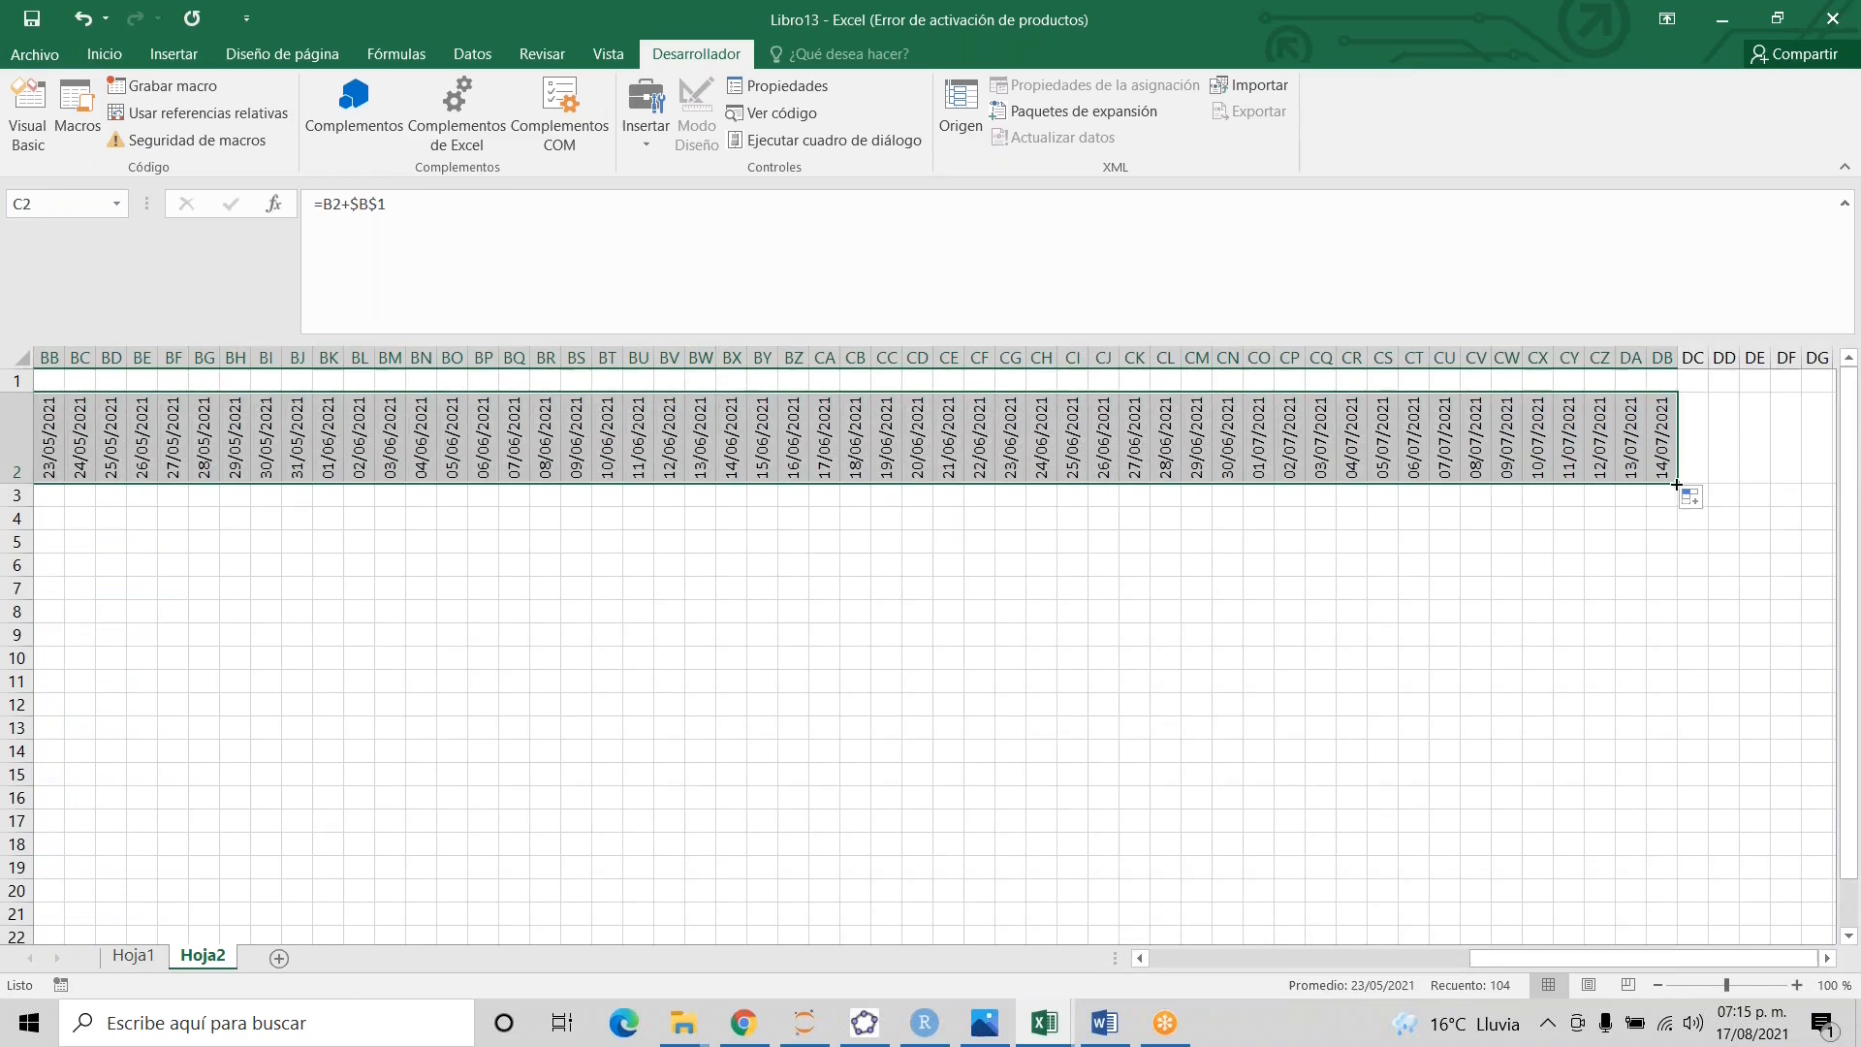
left_click_drag(1680, 482, 1680, 550)
key("ctrl+z")
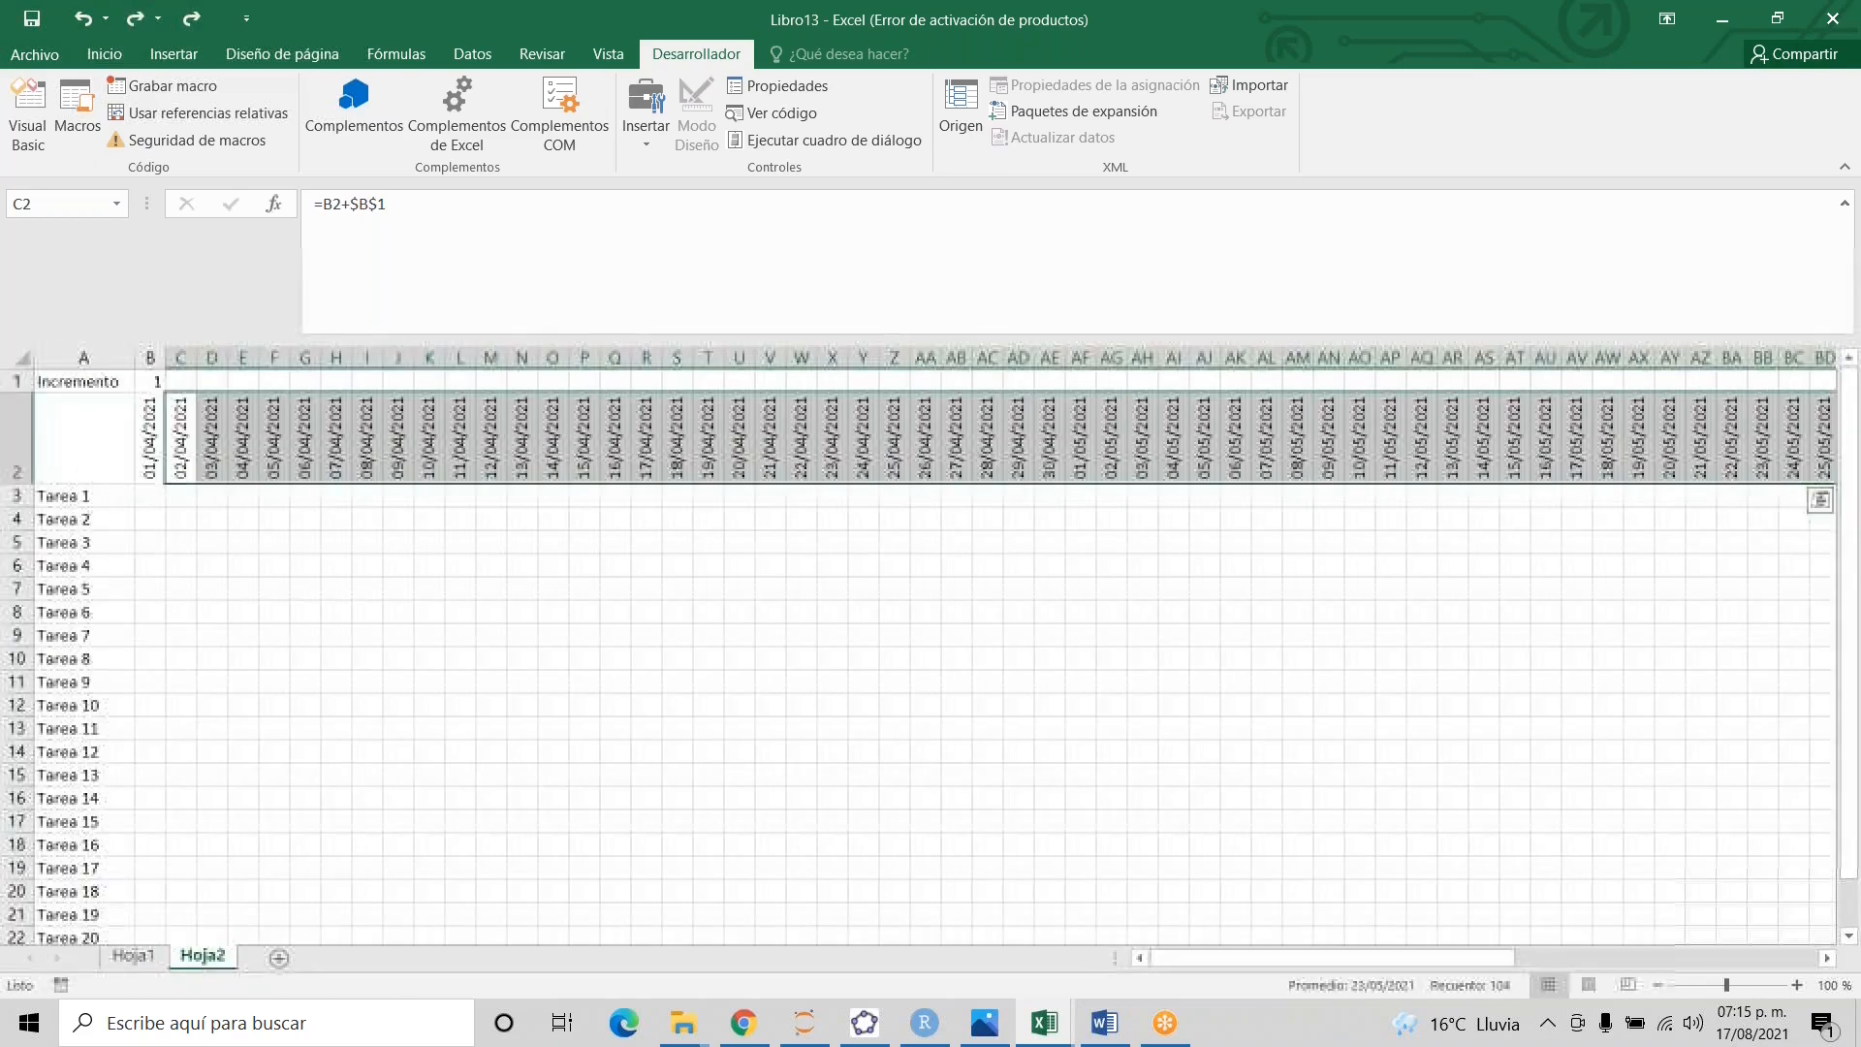
left_click_drag(1195, 961, 1605, 964)
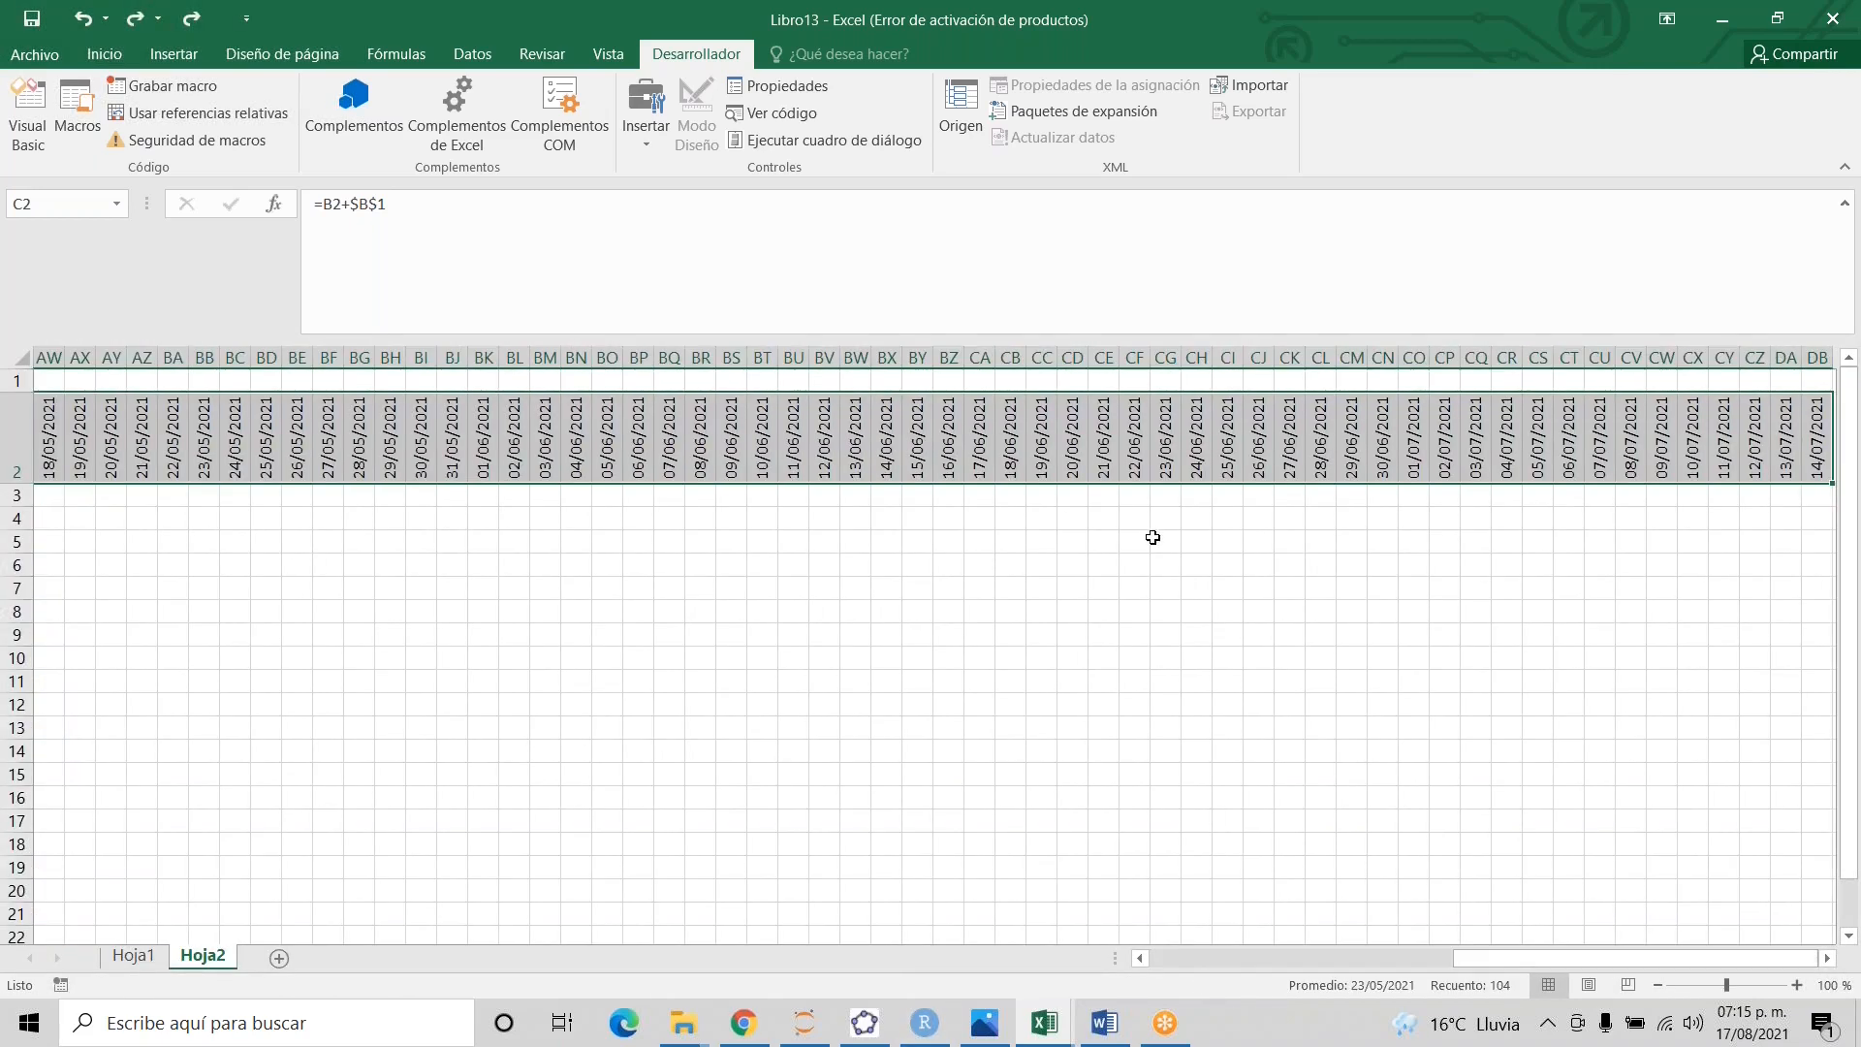
left_click(1164, 541)
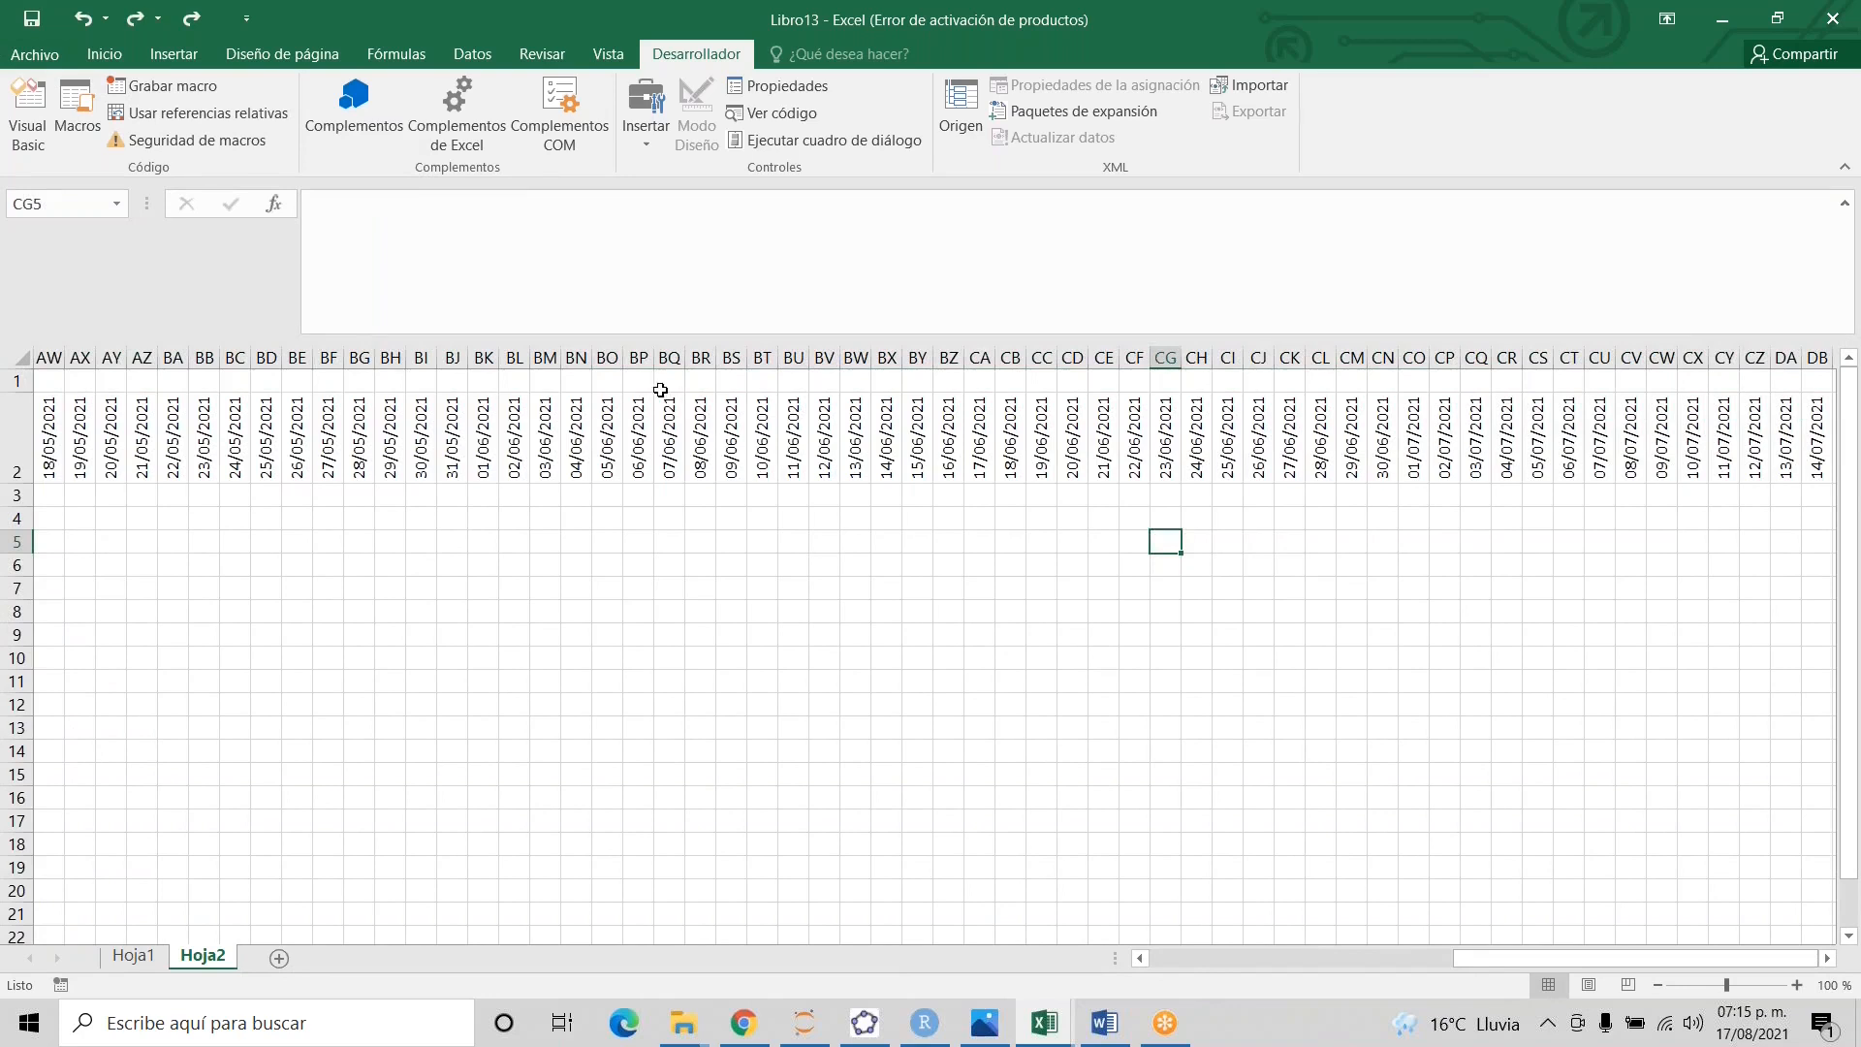
- Remove the surplus date columns from BM onward so the date header on Hoja2 ends at 02/06/2021
left_click(518, 351)
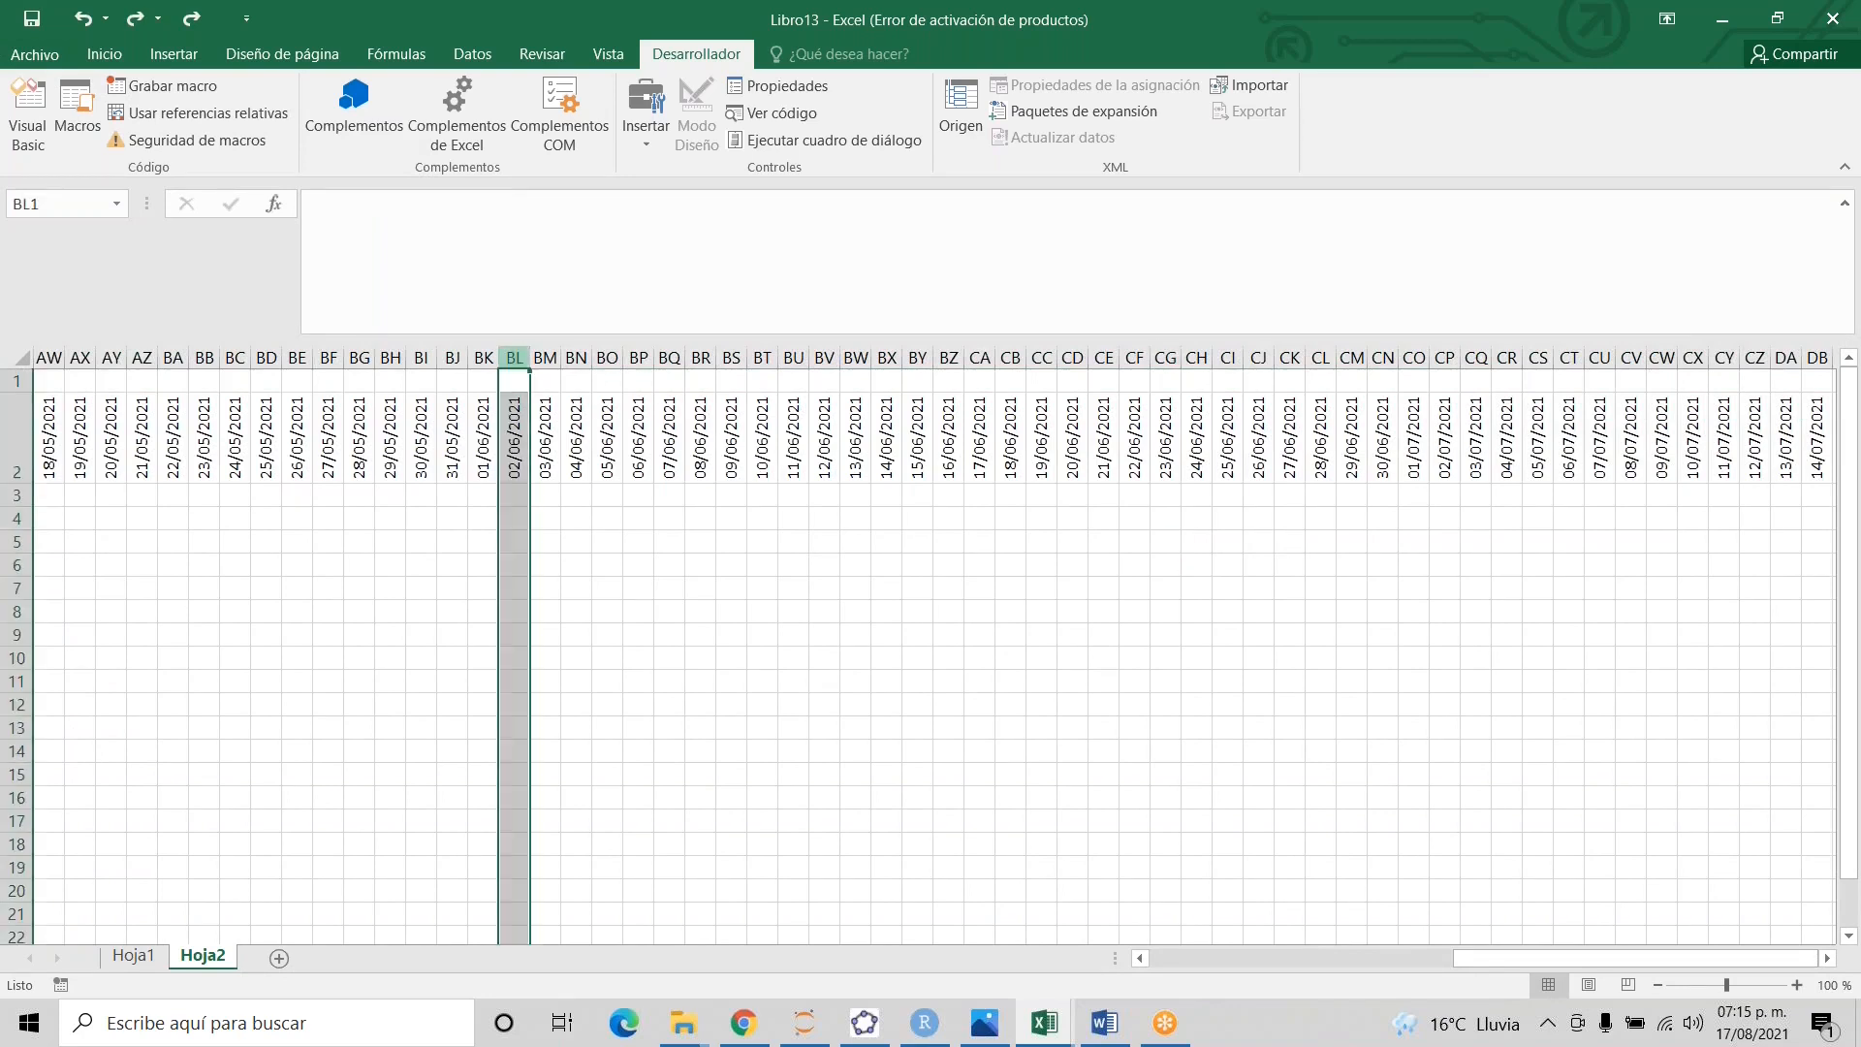
left_click(545, 351)
key("ctrl+shift+Right")
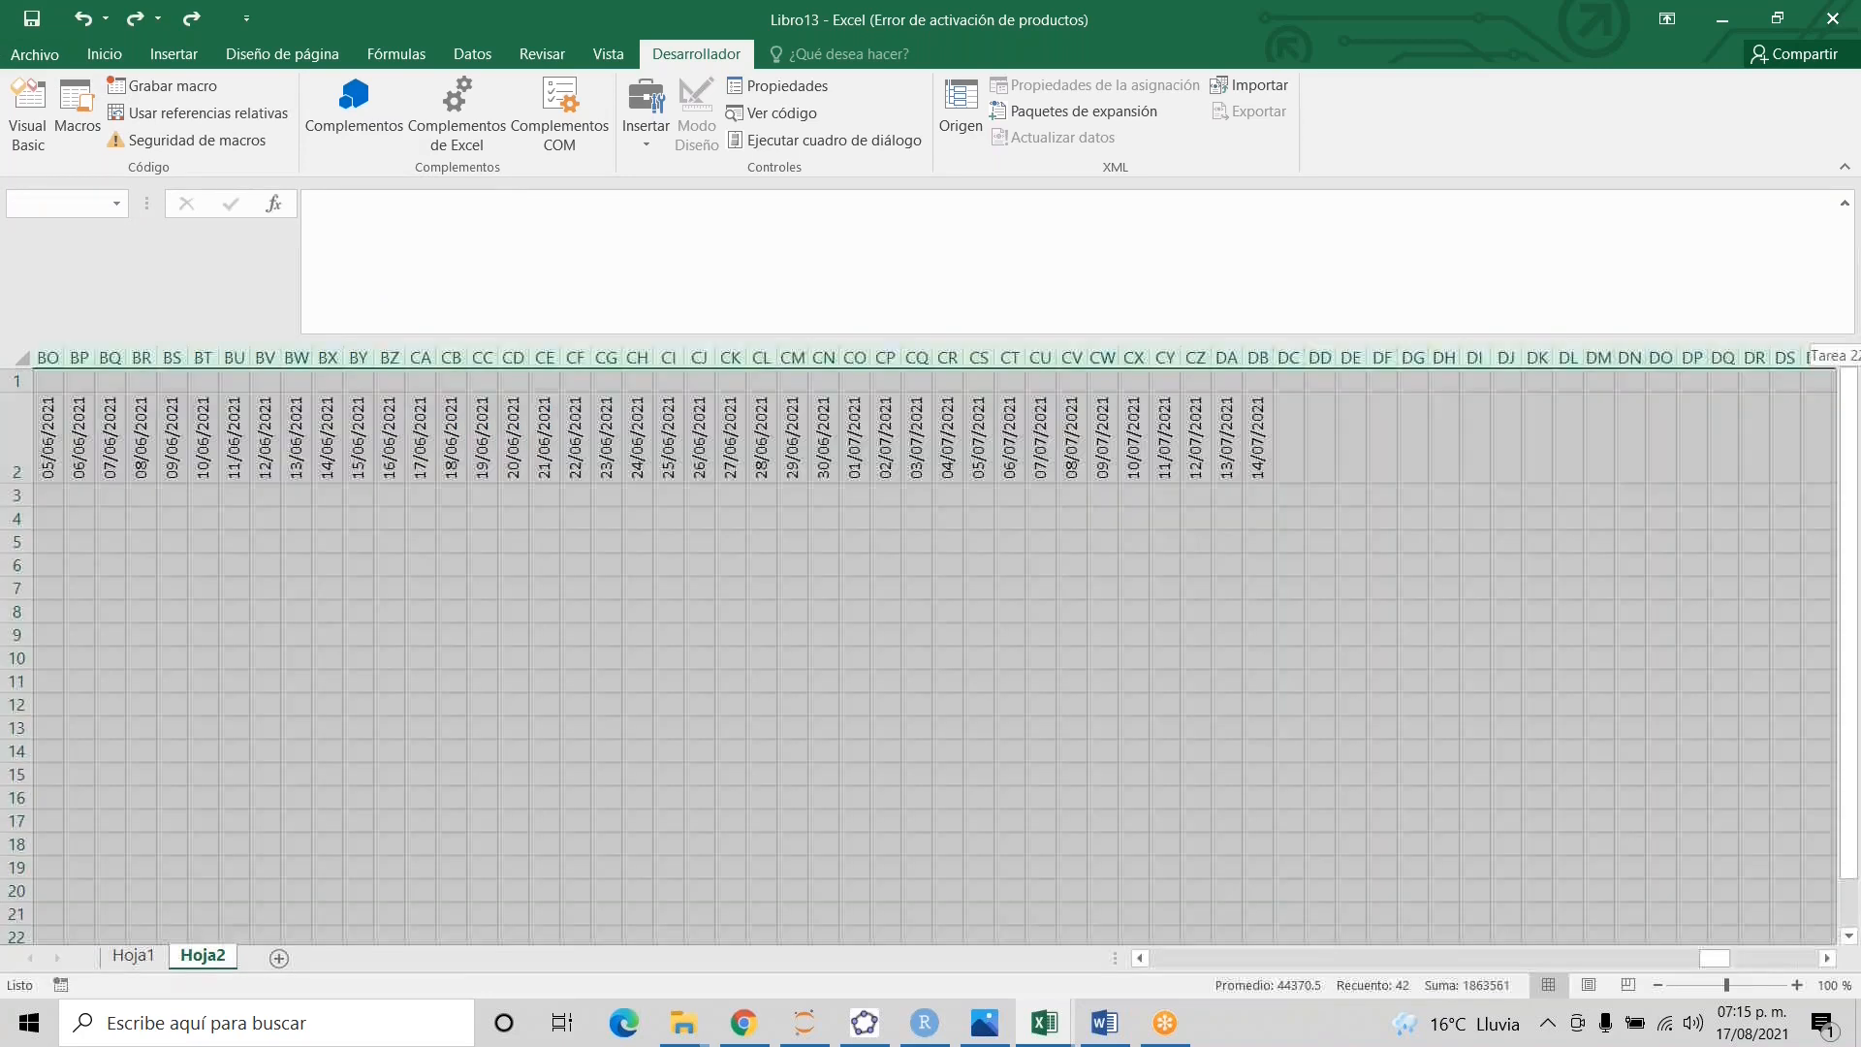
key("ctrl+BackSpace")
key("Left")
key("Down")
key("Left")
key("Left")
key("Left")
key("Left")
key("Left")
key("Left")
key("Left")
key("Left")
key("Left")
key("Left")
key("Left")
key("Left")
key("Left")
key("Left")
key("Left")
key("Left")
key("Left")
key("Left")
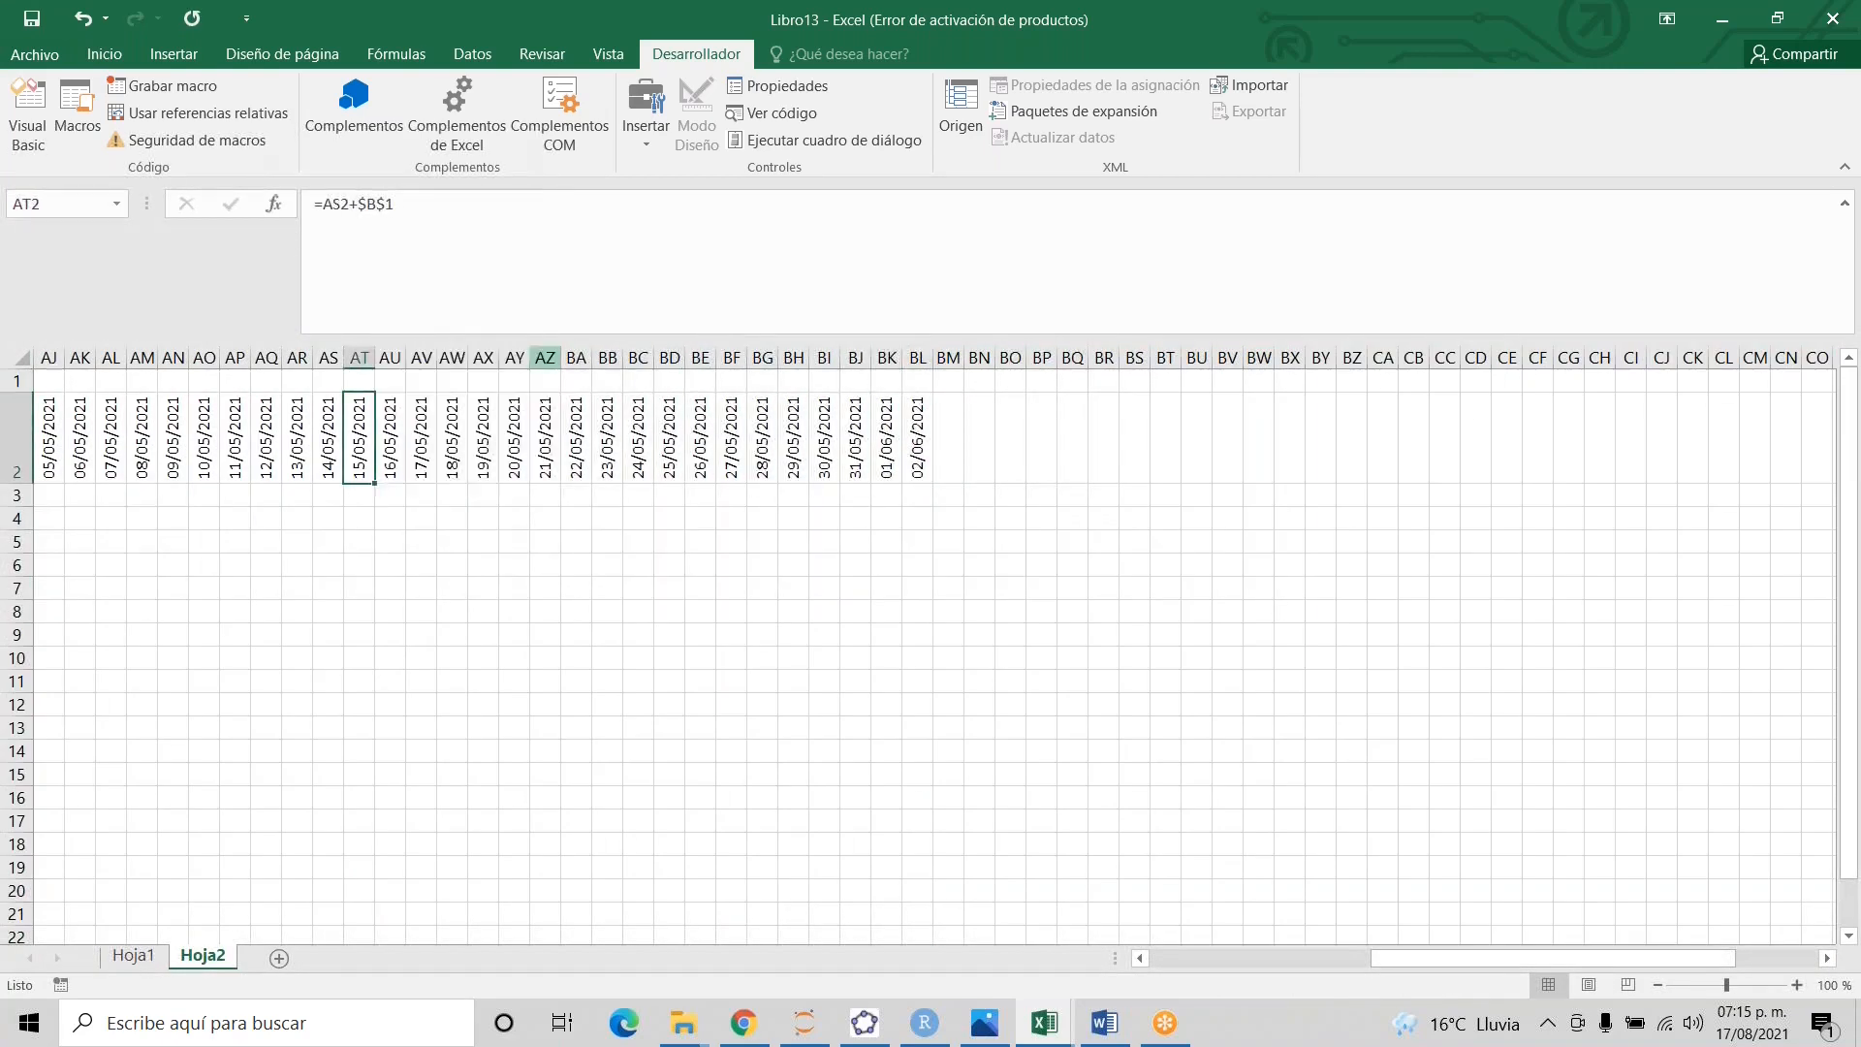
- Fill the B3 lookup formula down through all tasks to row 24 and across to column BX
key("ctrl+Home")
key("Down")
key("Down")
key("Down")
key("Up")
key("Right")
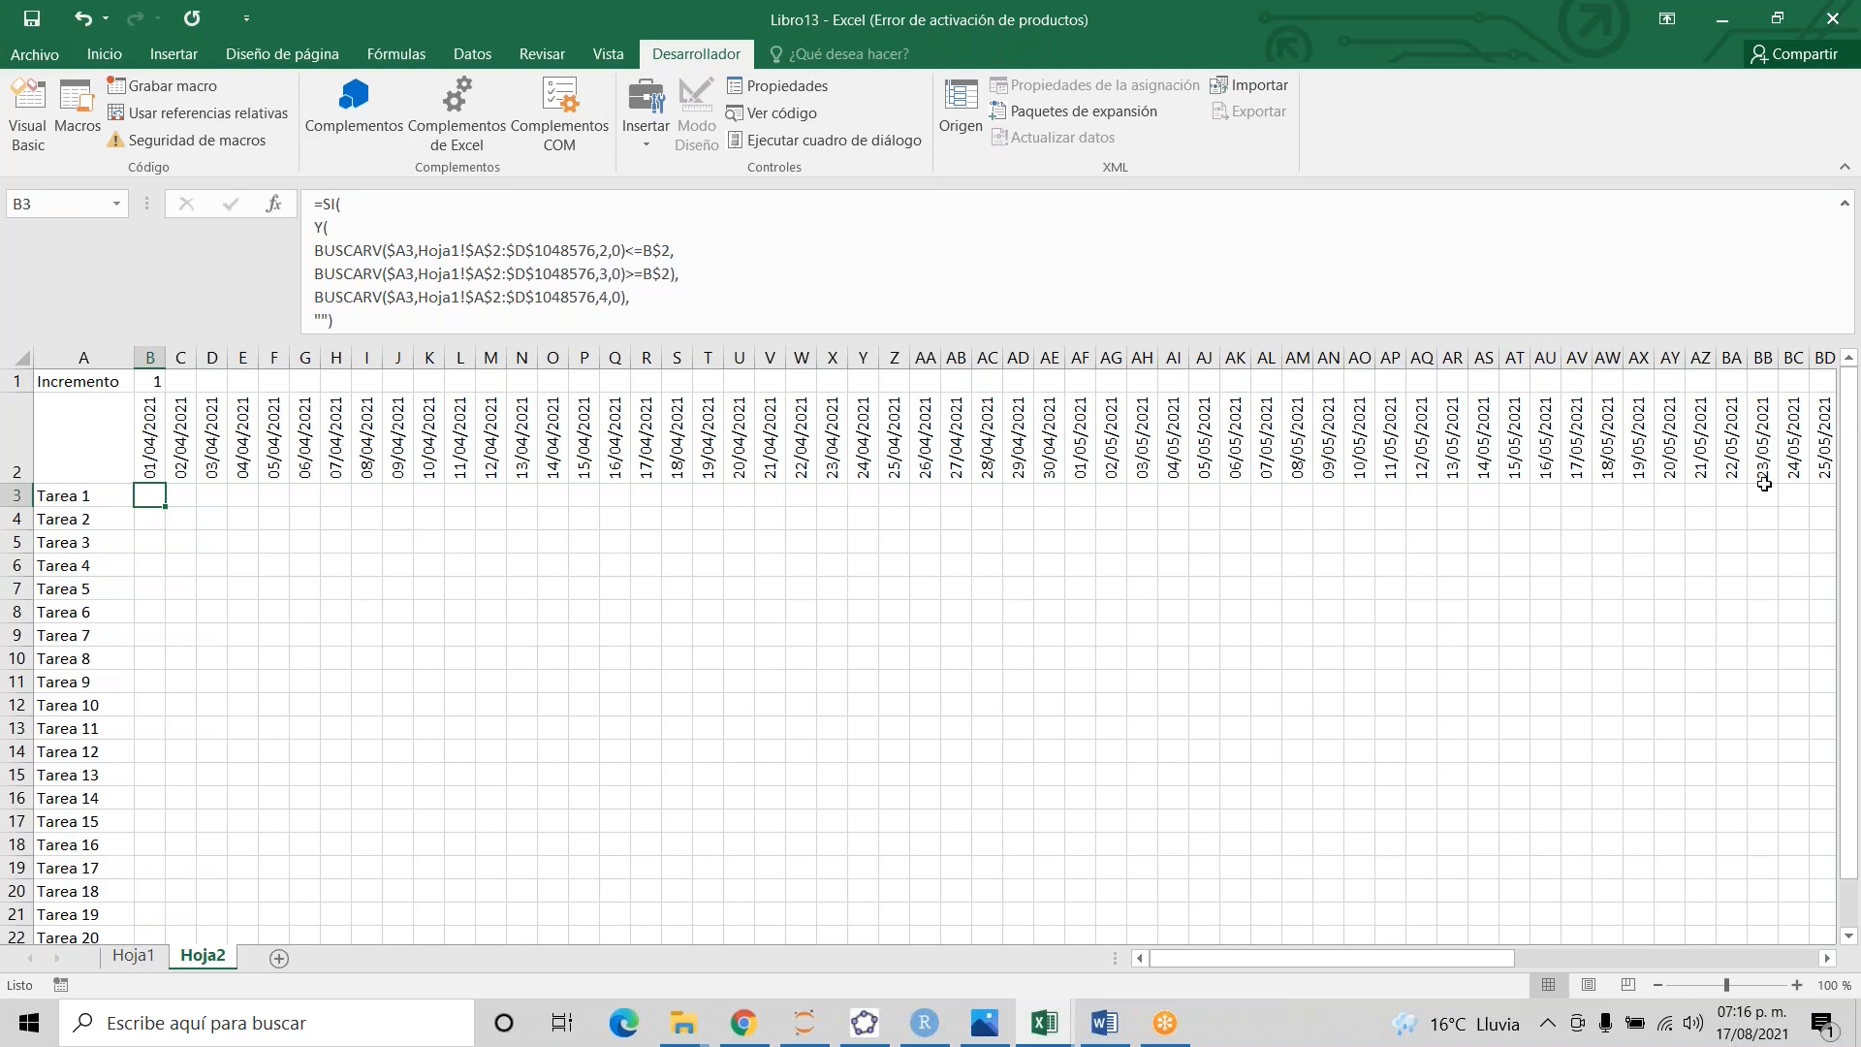
mouse_move(1858, 469)
left_mouse_down()
mouse_move(1857, 514)
mouse_move(1855, 488)
left_mouse_up()
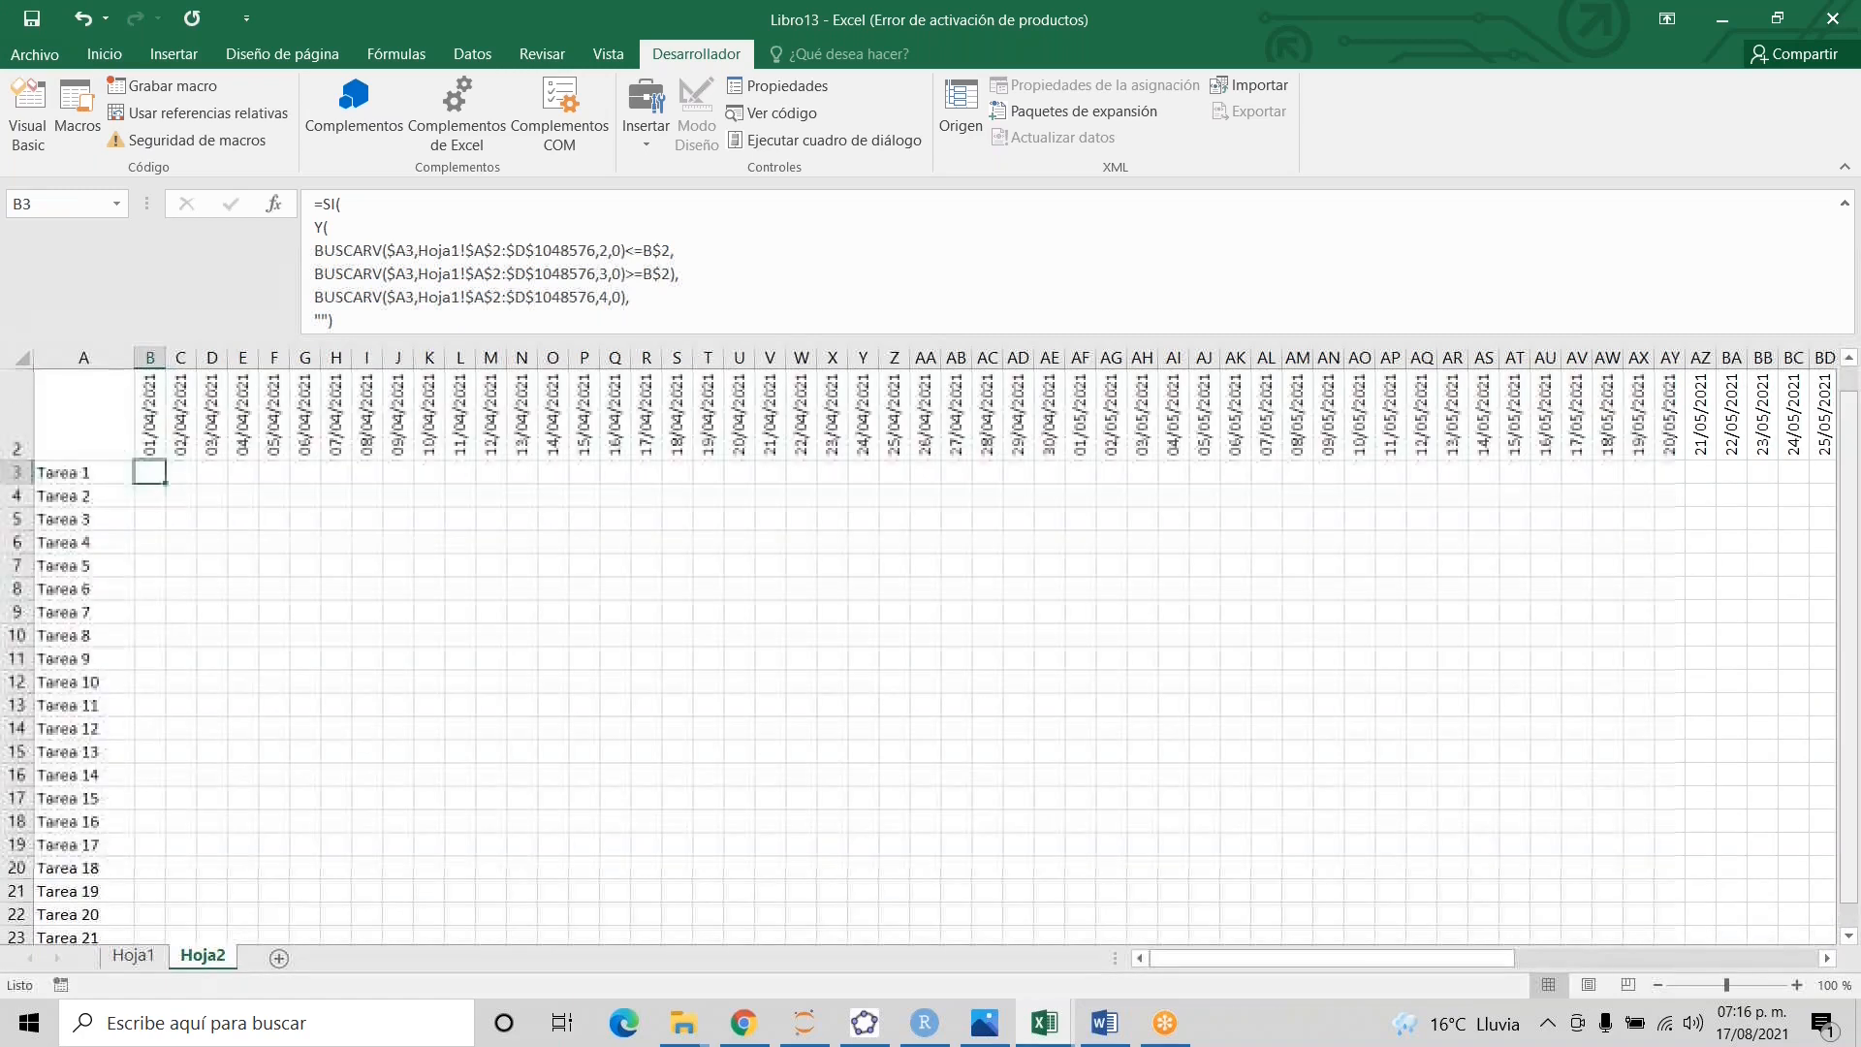
left_click_drag(165, 486, 166, 936)
left_click(150, 495)
left_click(150, 612)
left_click(150, 912)
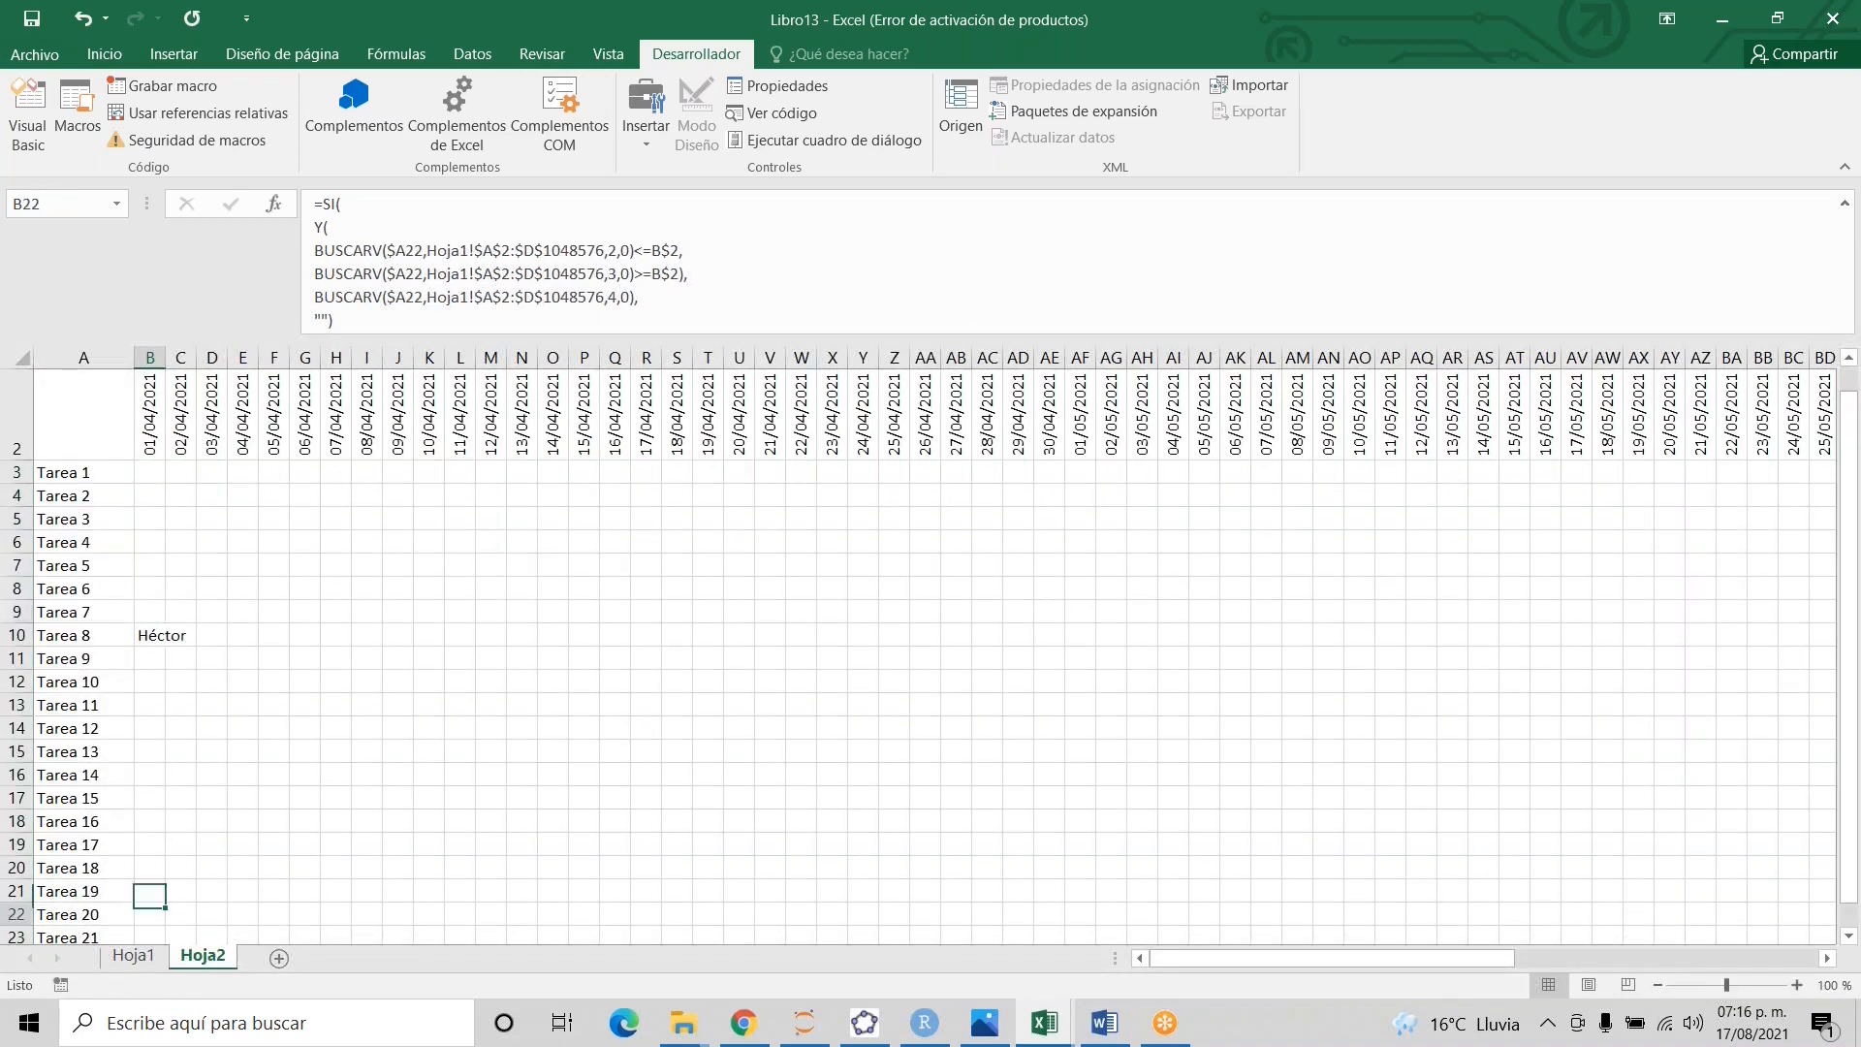
scroll(150, 912, "down", 2)
left_click(150, 497)
left_click(151, 404)
left_click(150, 451)
left_click(150, 428)
scroll(151, 428, "up", 2)
left_click(150, 518)
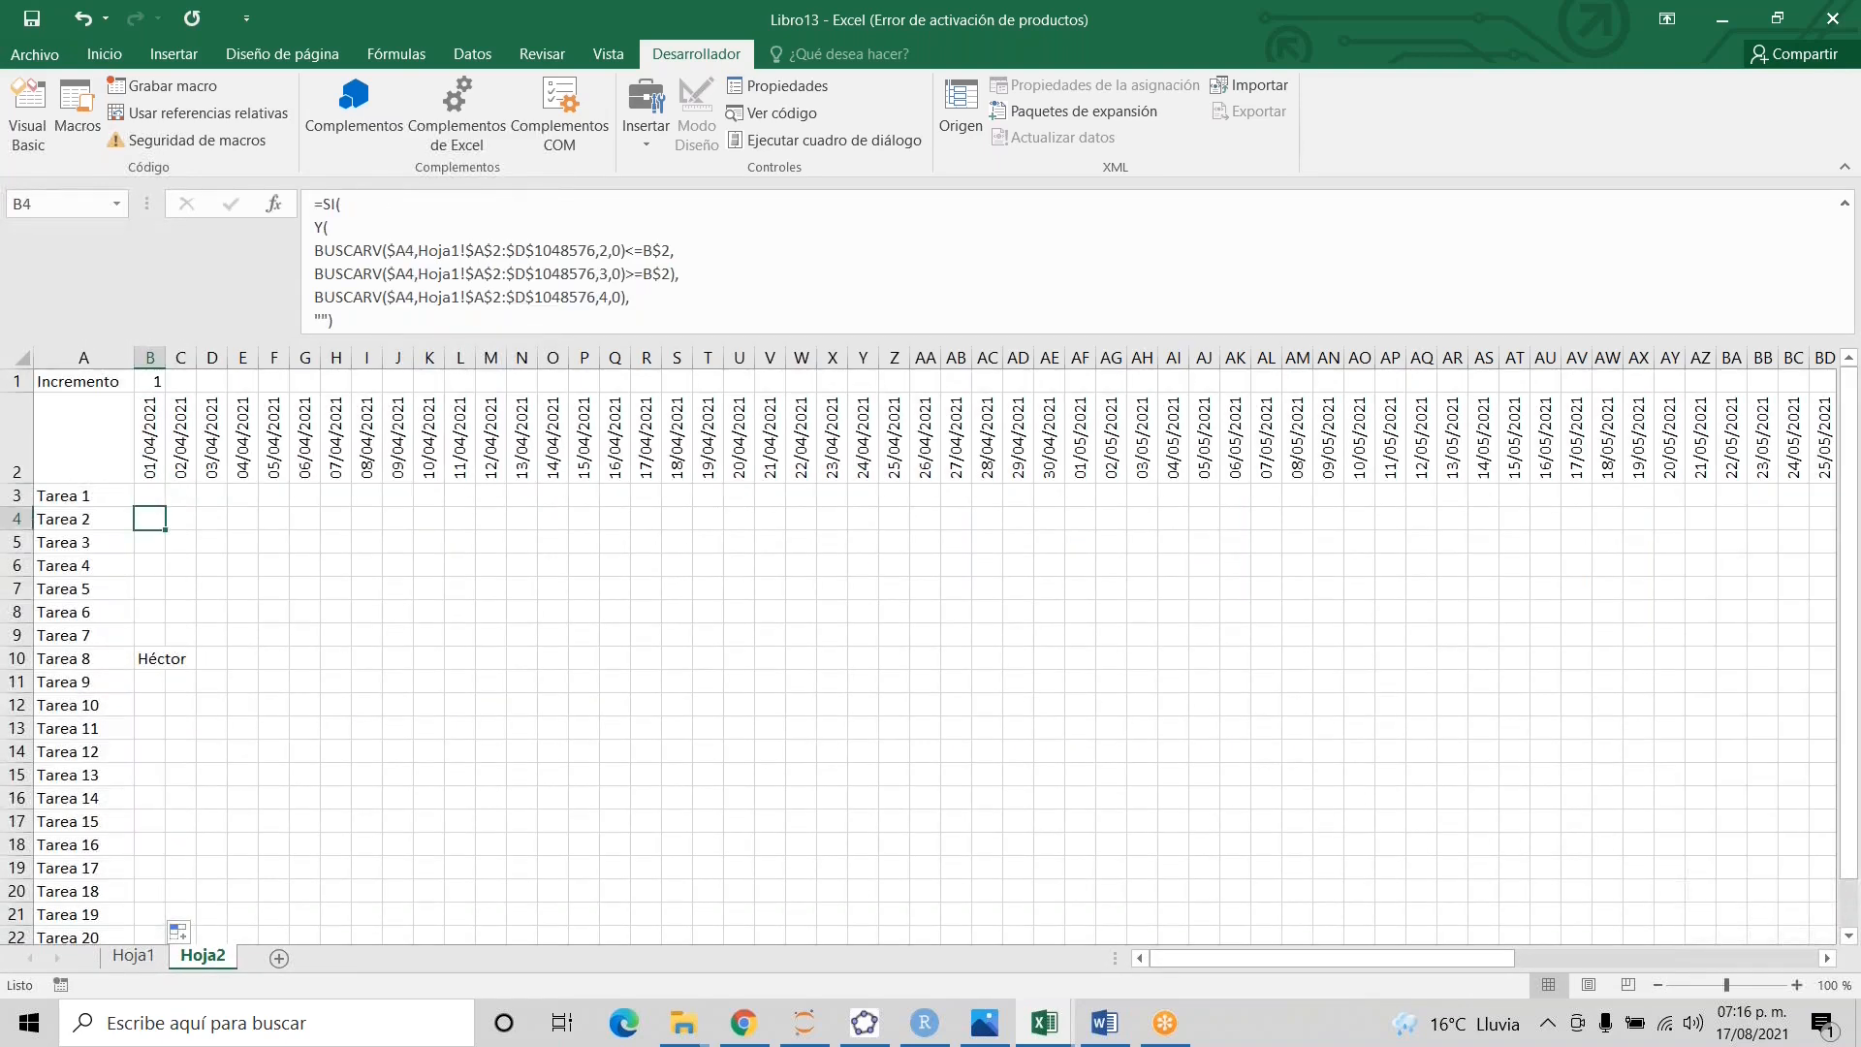
left_click_drag(150, 496, 1571, 910)
scroll(1833, 659, "up", 1)
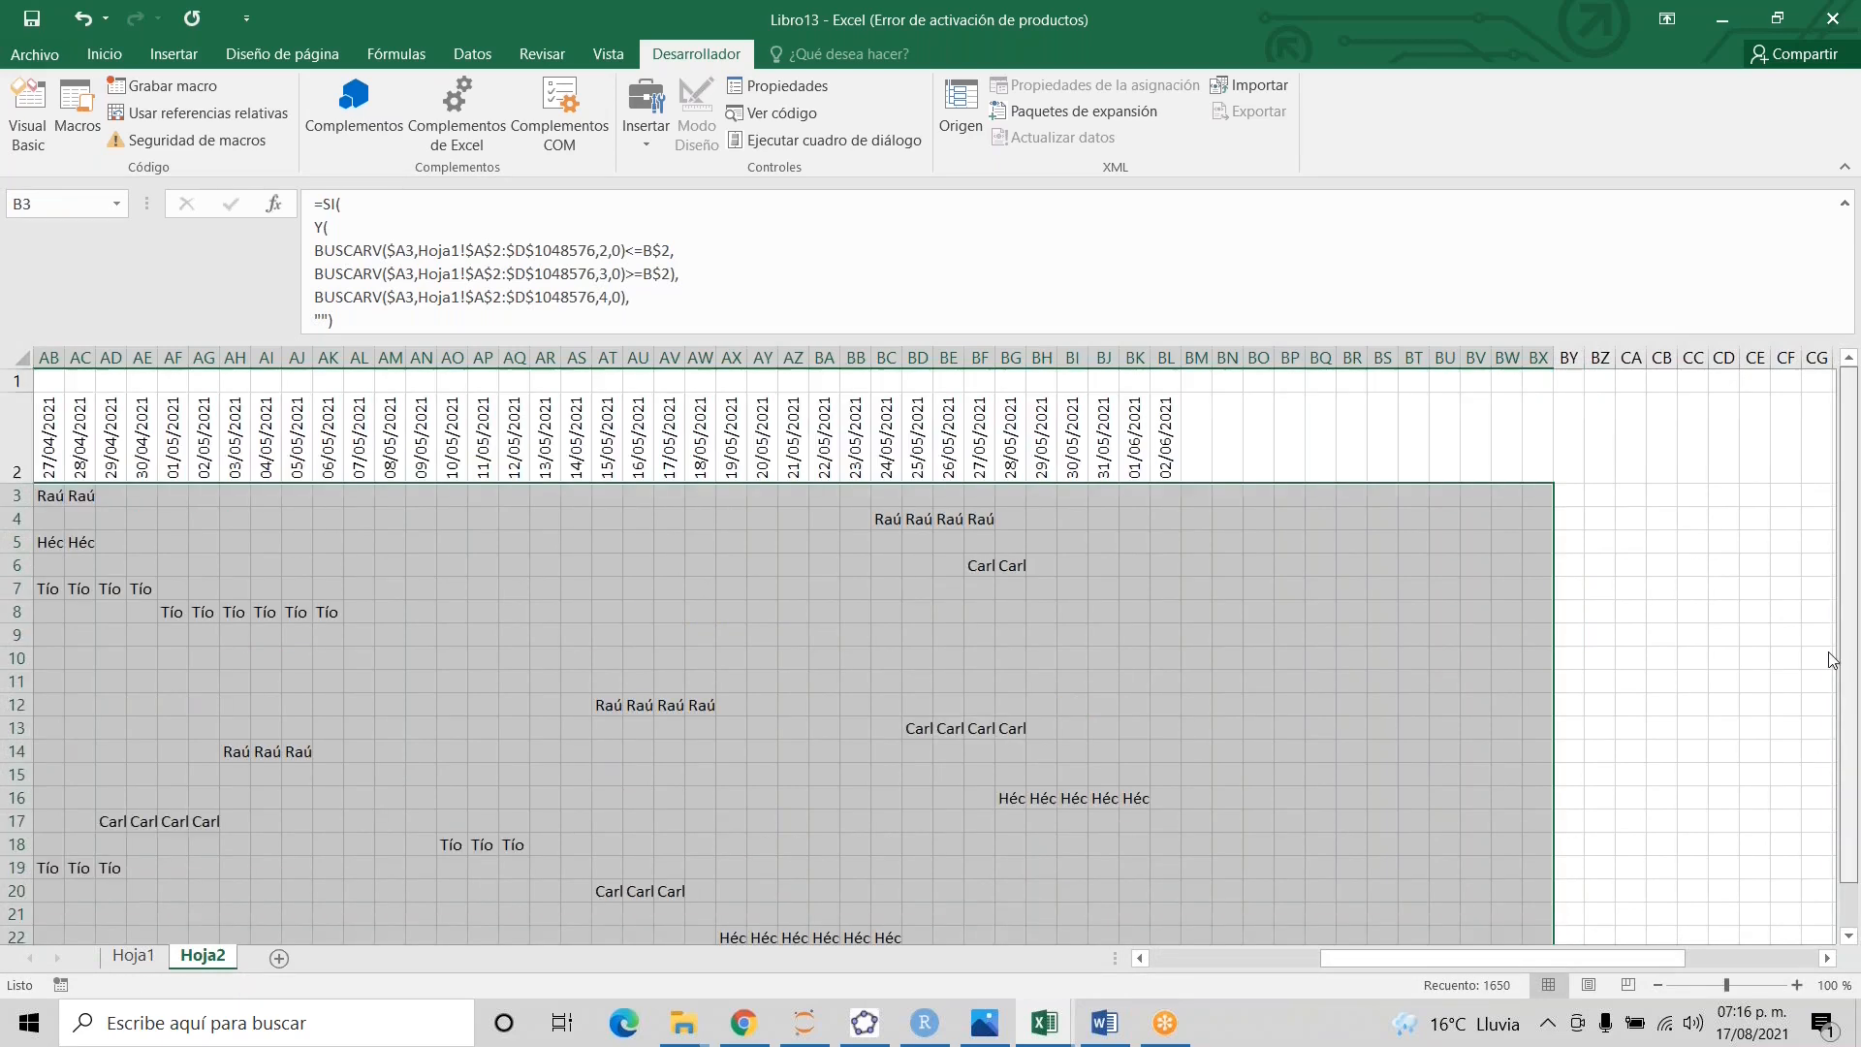
- Clear the surplus lookup formulas in BM3:BX24, beyond the last date column
left_click(1195, 499)
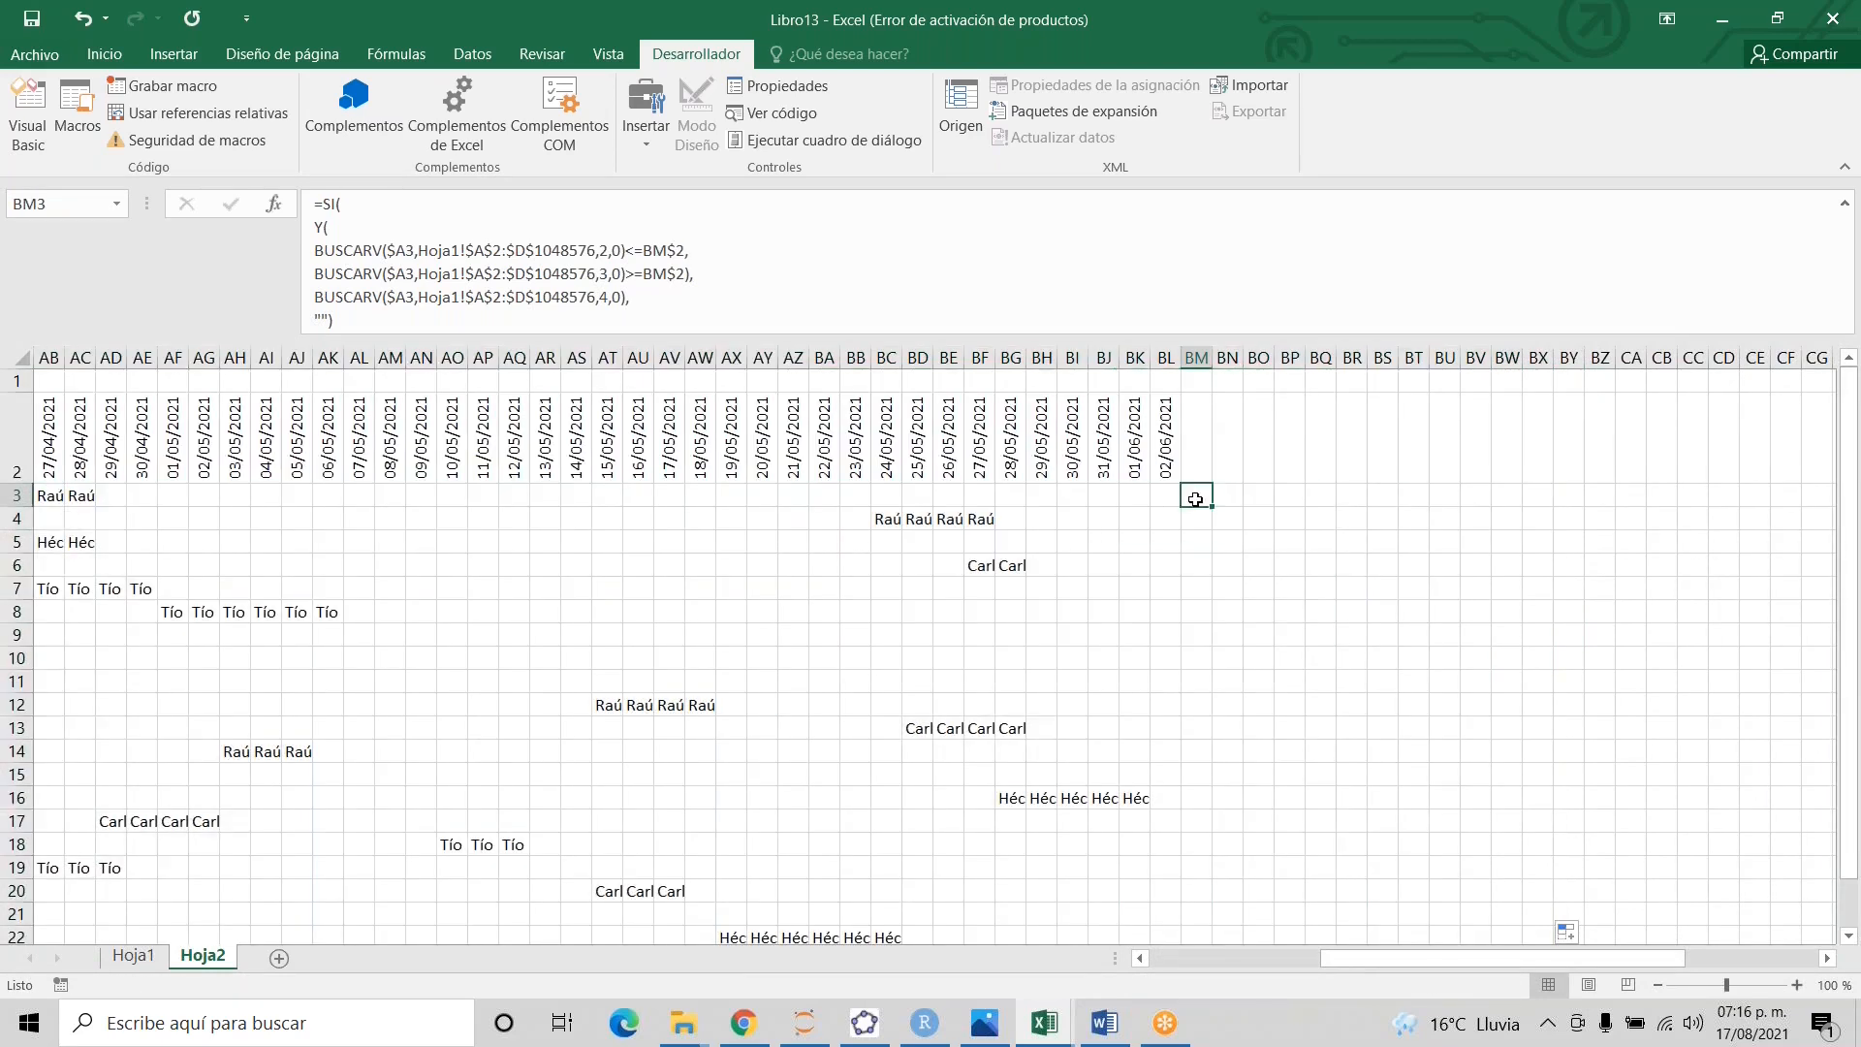
double_click(1195, 499)
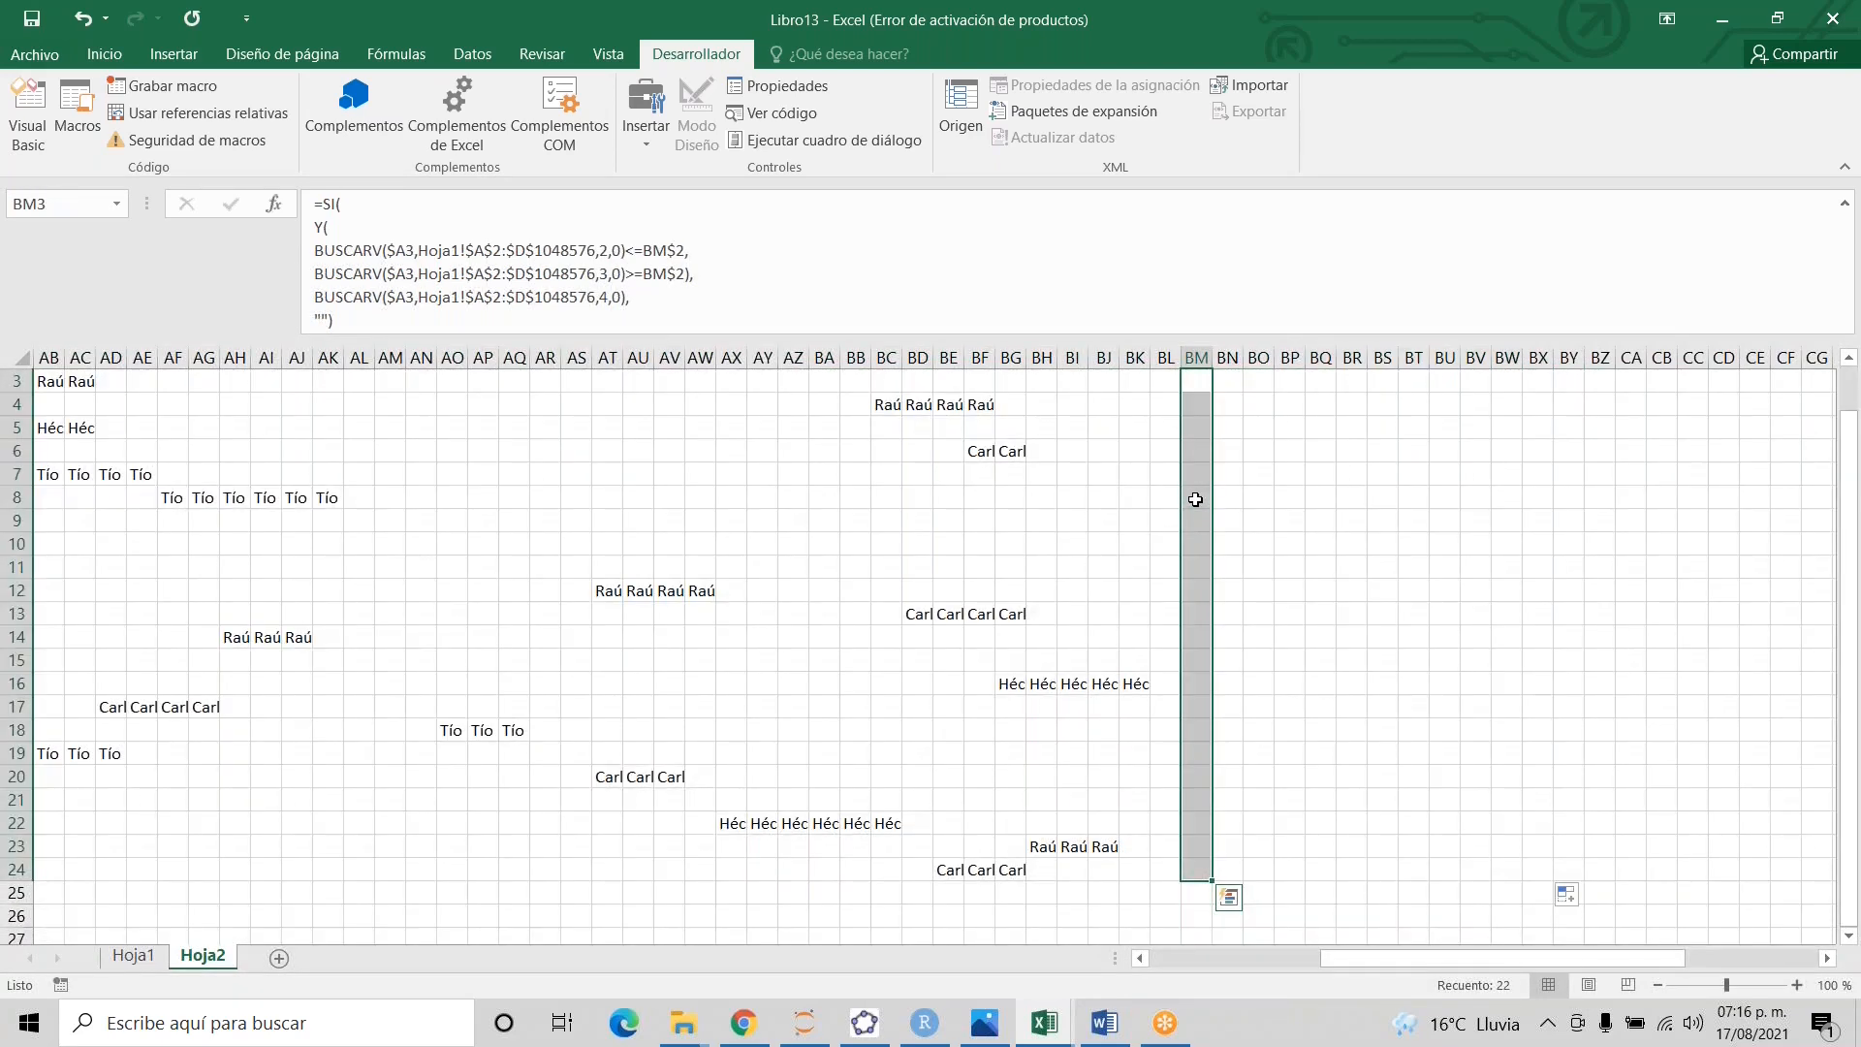
key("shift+Right")
key("shift+Right")
key("shift+Right")
key("shift+Right")
key("shift+Right")
key("shift+Right")
key("shift+Right")
key("shift+Right")
key("shift+Right")
key("shift+Right")
key("shift+Right")
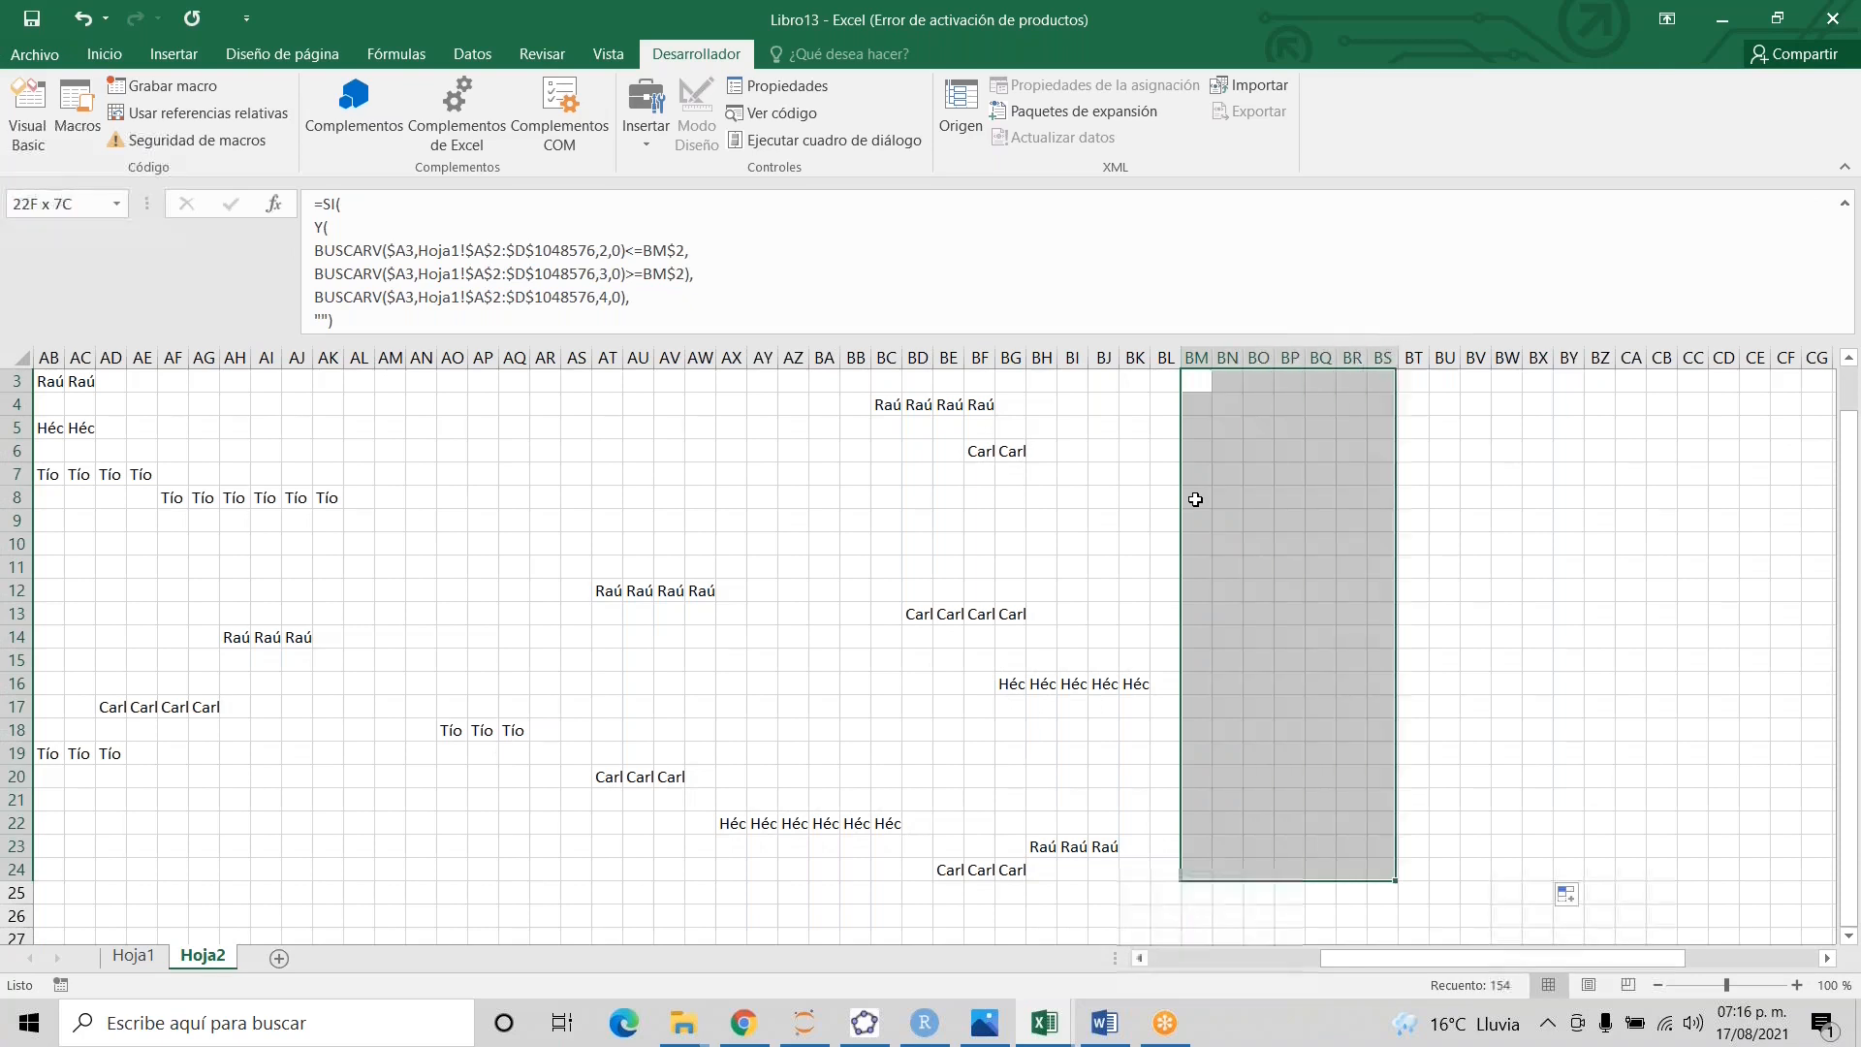
key("Delete")
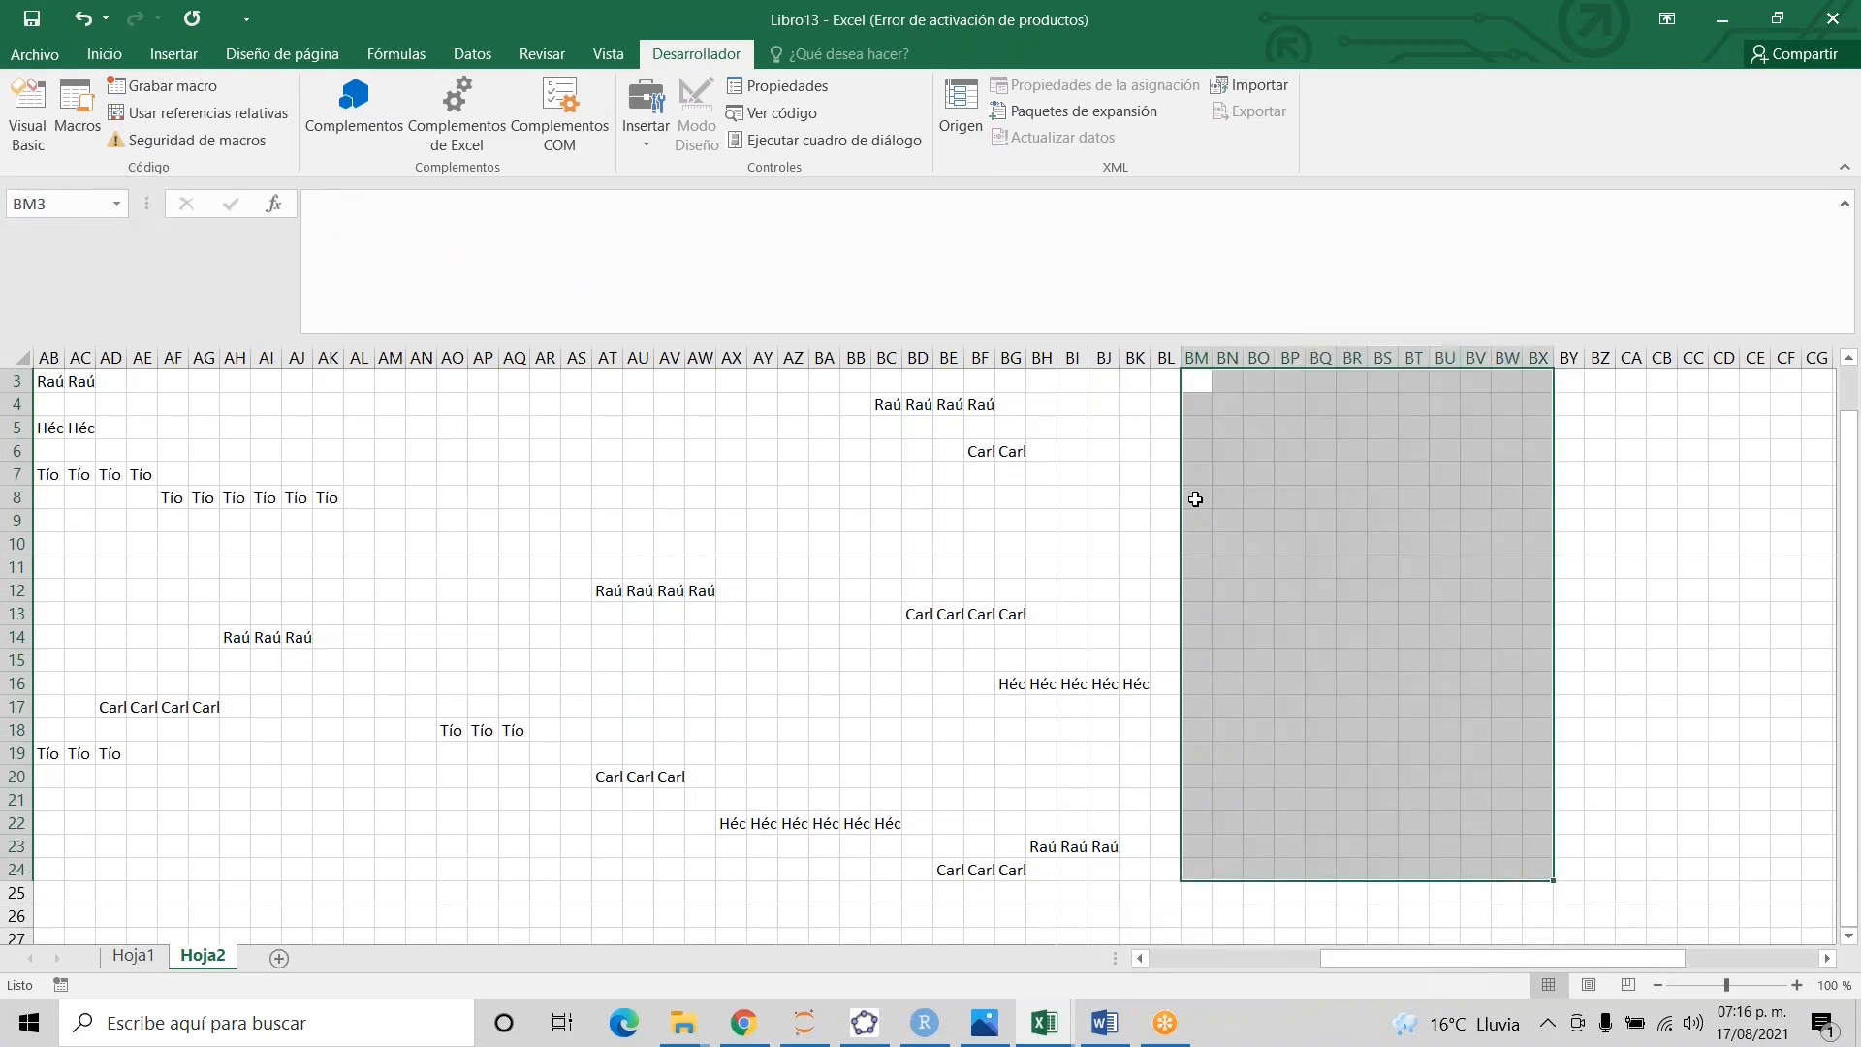
- Freeze the panes at B3 so the date rows and the task name column stay in view
scroll(1195, 500, "up", 1)
key("Left")
key("ctrl+Home")
key("Down")
key("Down")
key("Down")
key("Up")
key("Right")
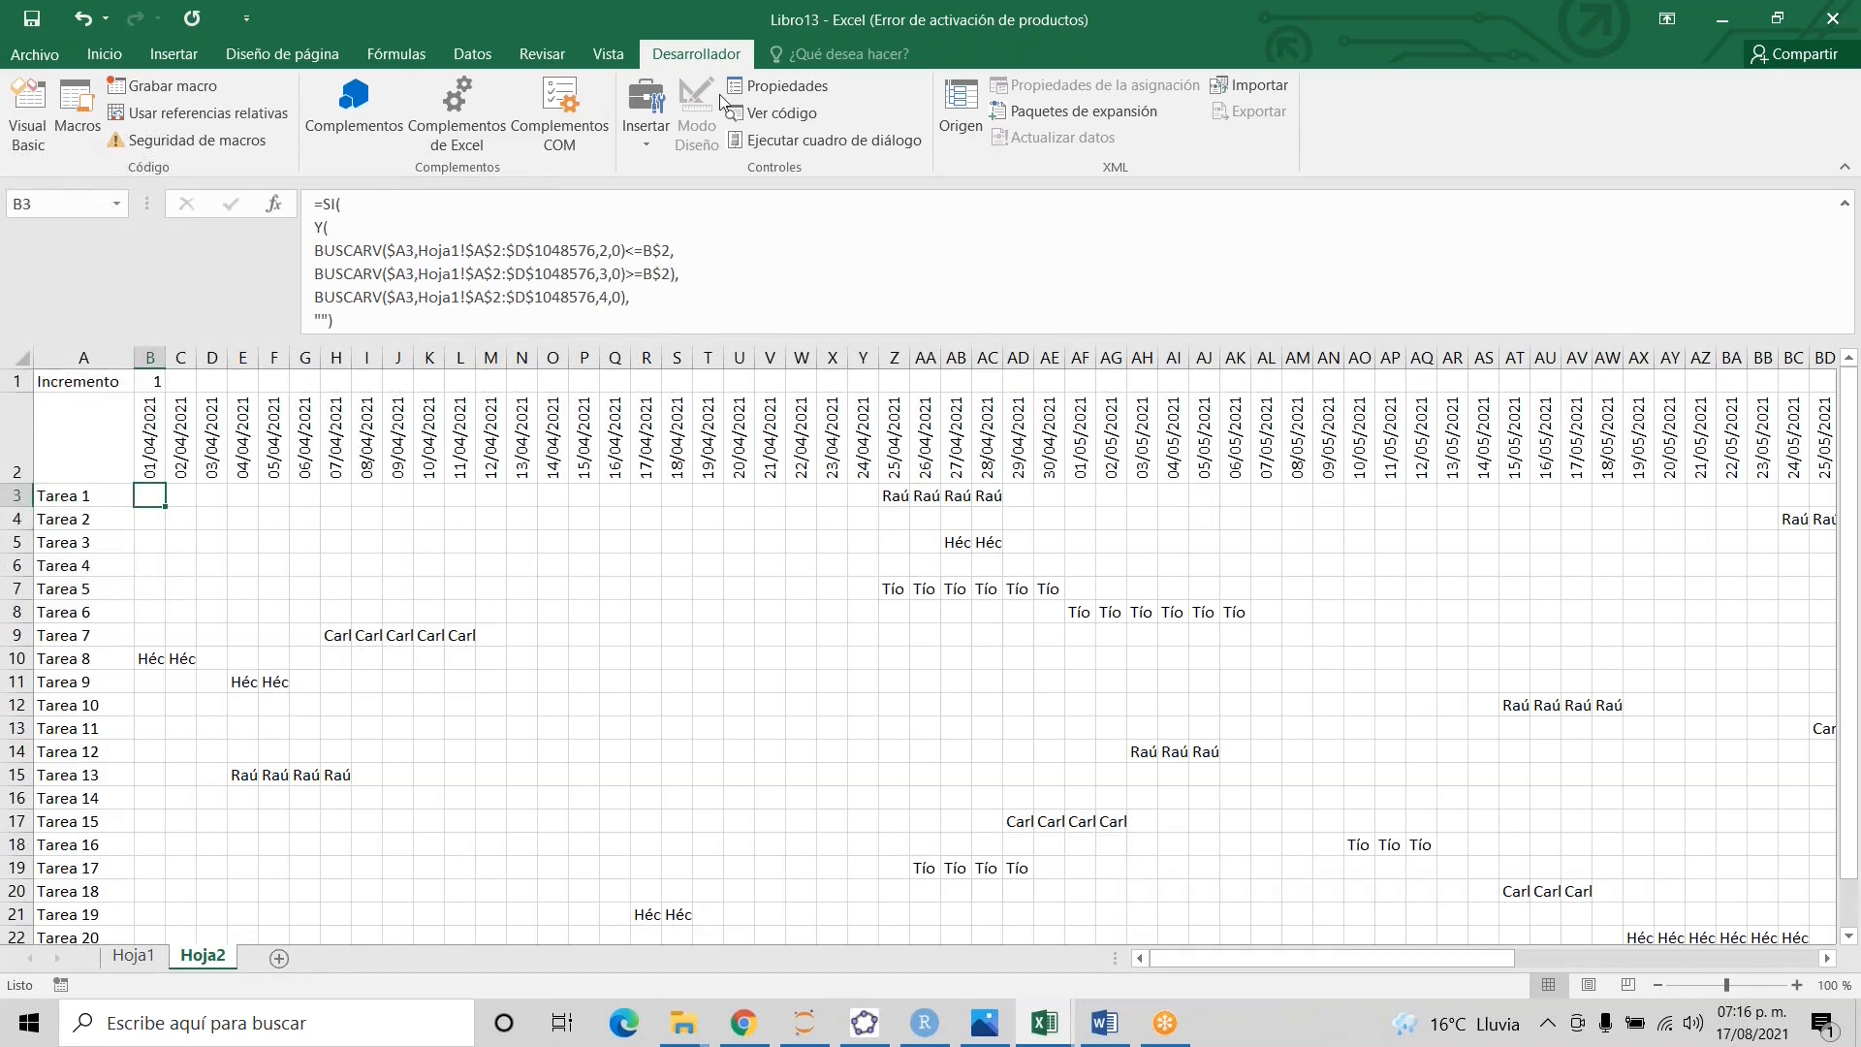
left_click(611, 56)
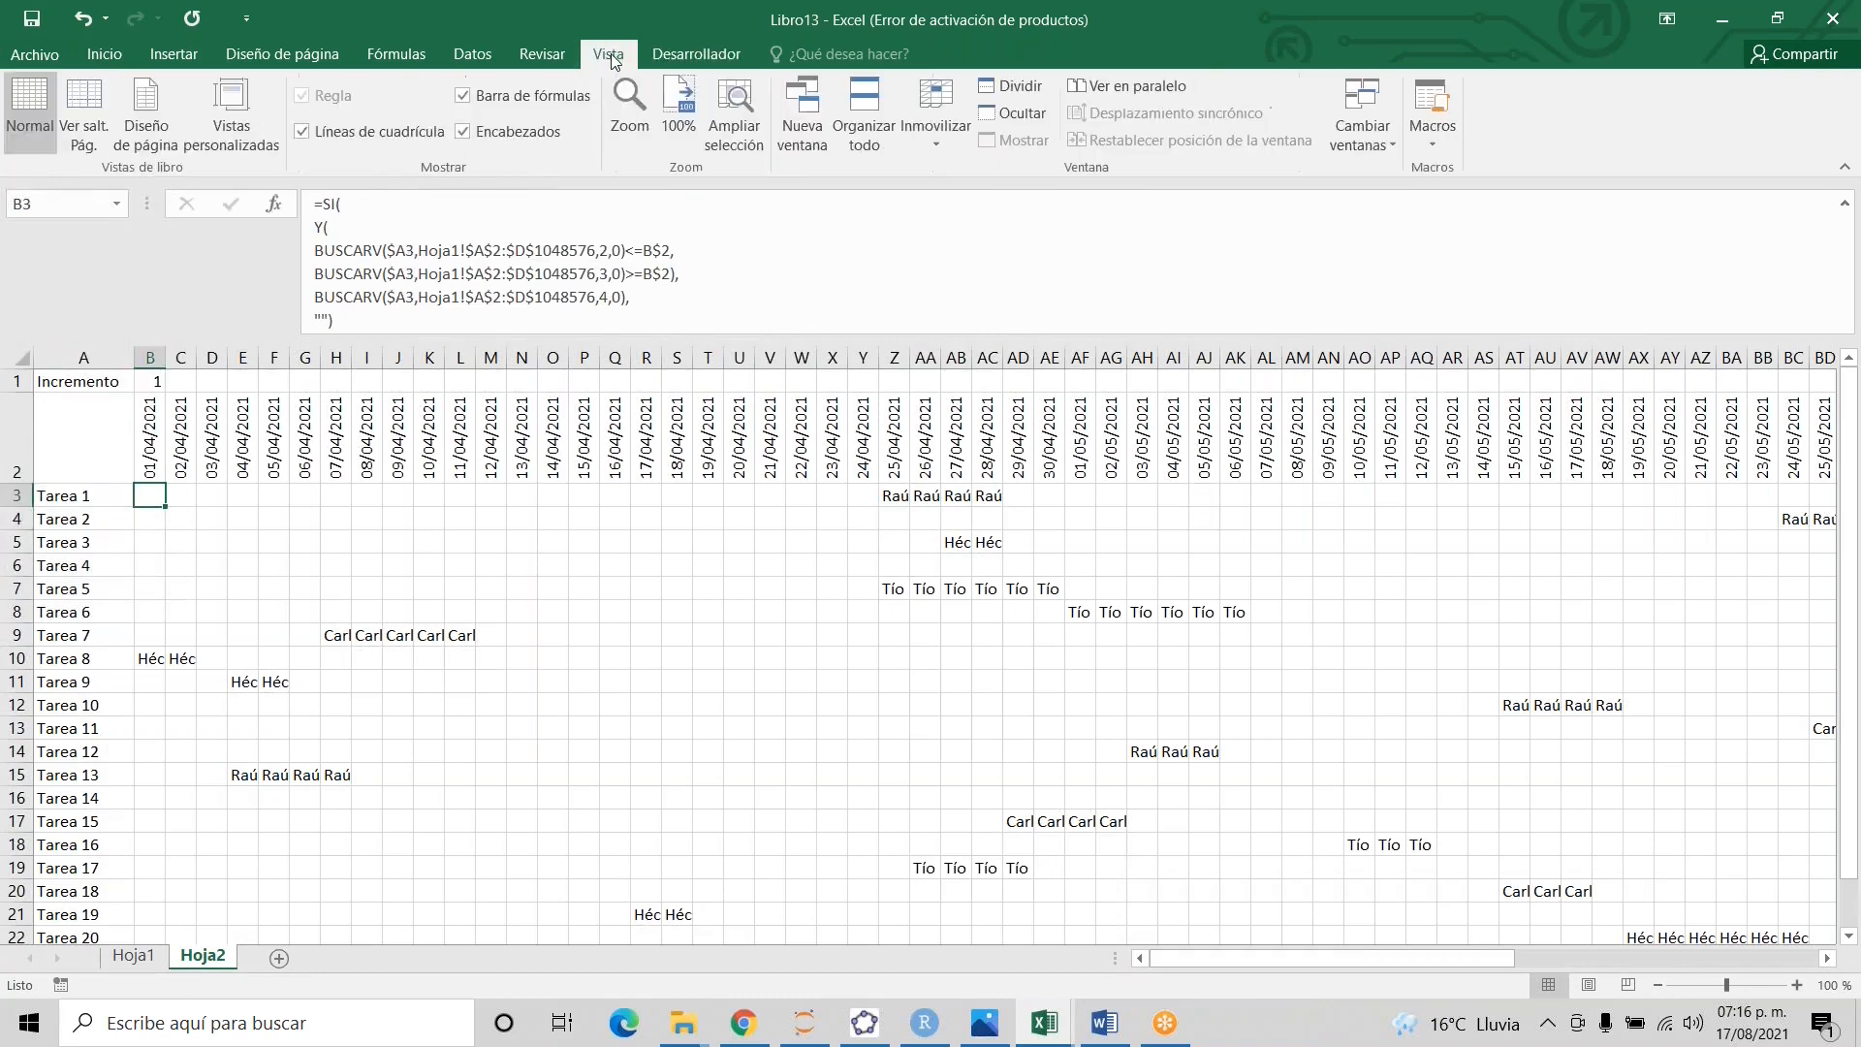
left_click(931, 121)
left_click(944, 137)
left_click(945, 136)
left_click(1021, 194)
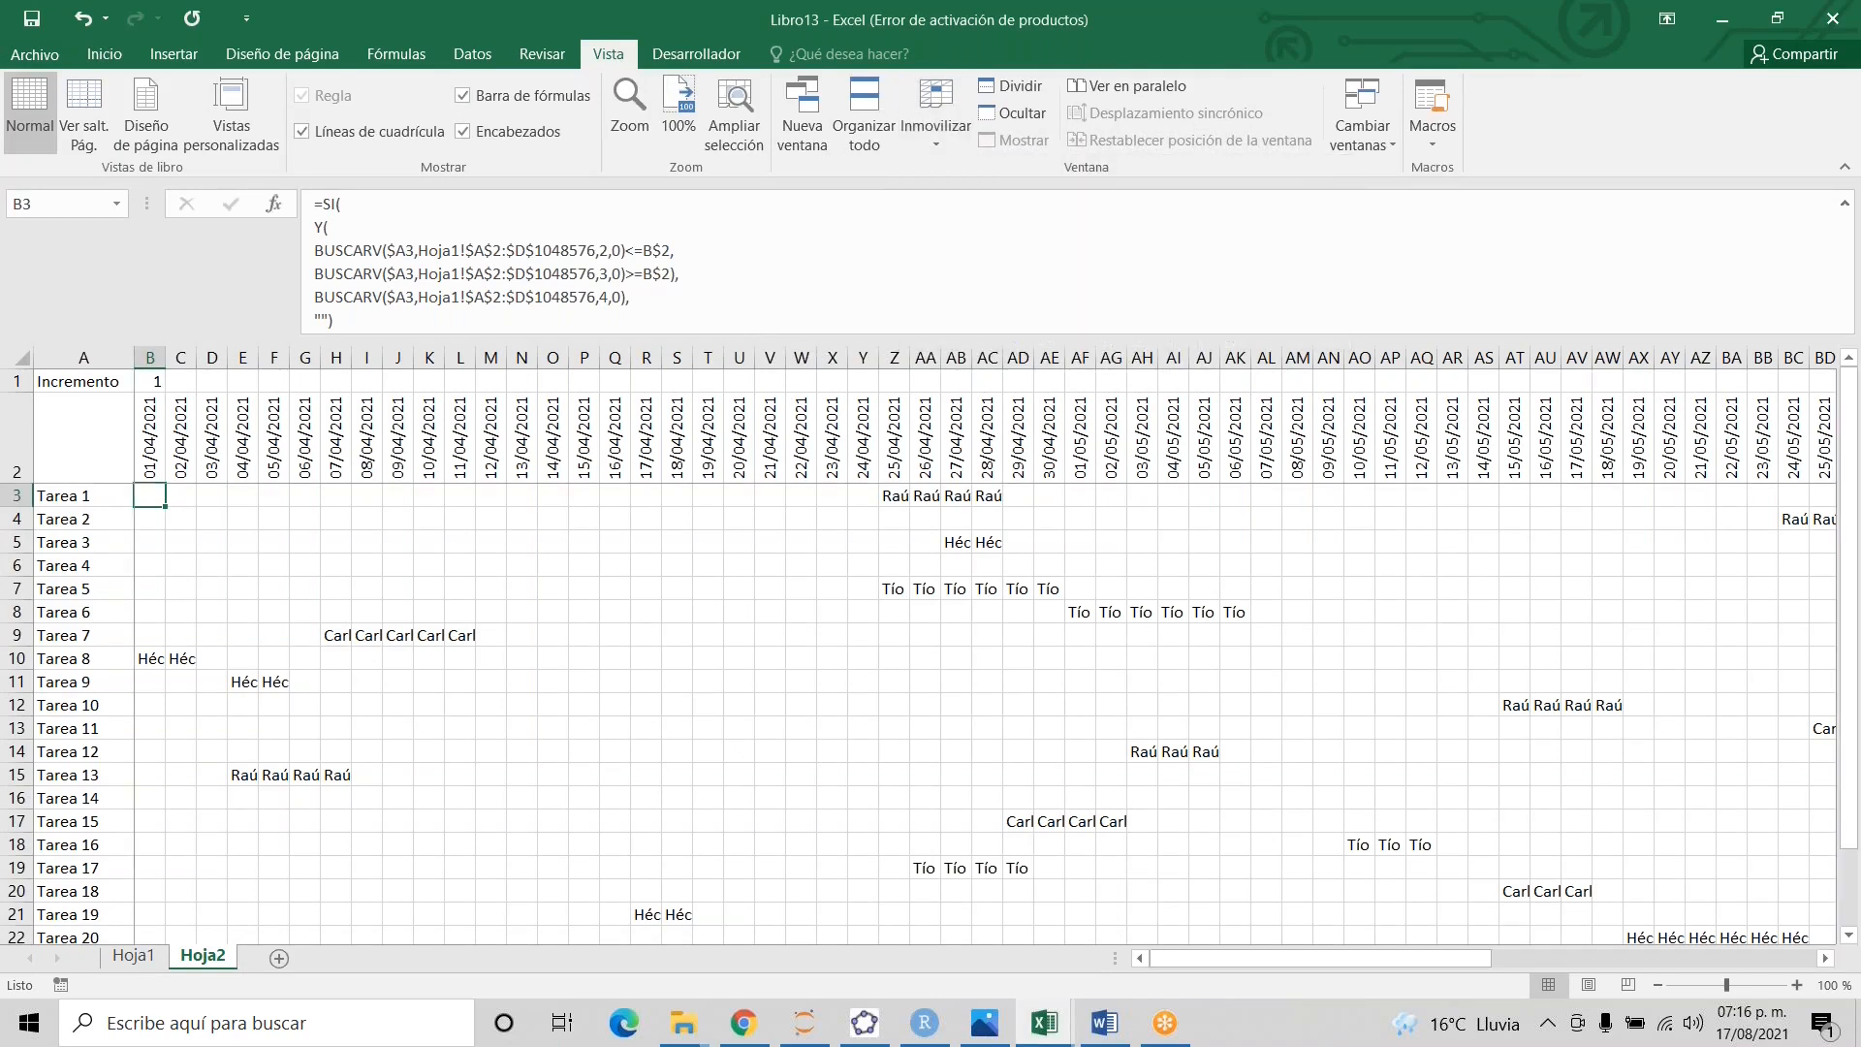
- Examine how the frozen date header behaves while moving down and back up through the task rows
key("Down")
key("Down")
key("Down")
key("Down")
key("Down")
key("Down")
key("Down")
key("Down")
key("Down")
key("Down")
key("Down")
key("Down")
key("Down")
key("Down")
key("Down")
key("Down")
key("Down")
key("Down")
key("Down")
key("Down")
key("Down")
key("Down")
key("Down")
key("Down")
key("Up")
key("Up")
key("Up")
key("Up")
key("Up")
key("Up")
key("Up")
key("Up")
key("Up")
key("Up")
key("Up")
key("Up")
key("Up")
key("Up")
key("Up")
key("Up")
key("Up")
key("Up")
key("Up")
key("Up")
key("Up")
key("Up")
key("Up")
key("Up")
key("Up")
key("Up")
key("Up")
key("Up")
key("Up")
key("Up")
key("Up")
key("Up")
key("Up")
key("Up")
key("Up")
key("Up")
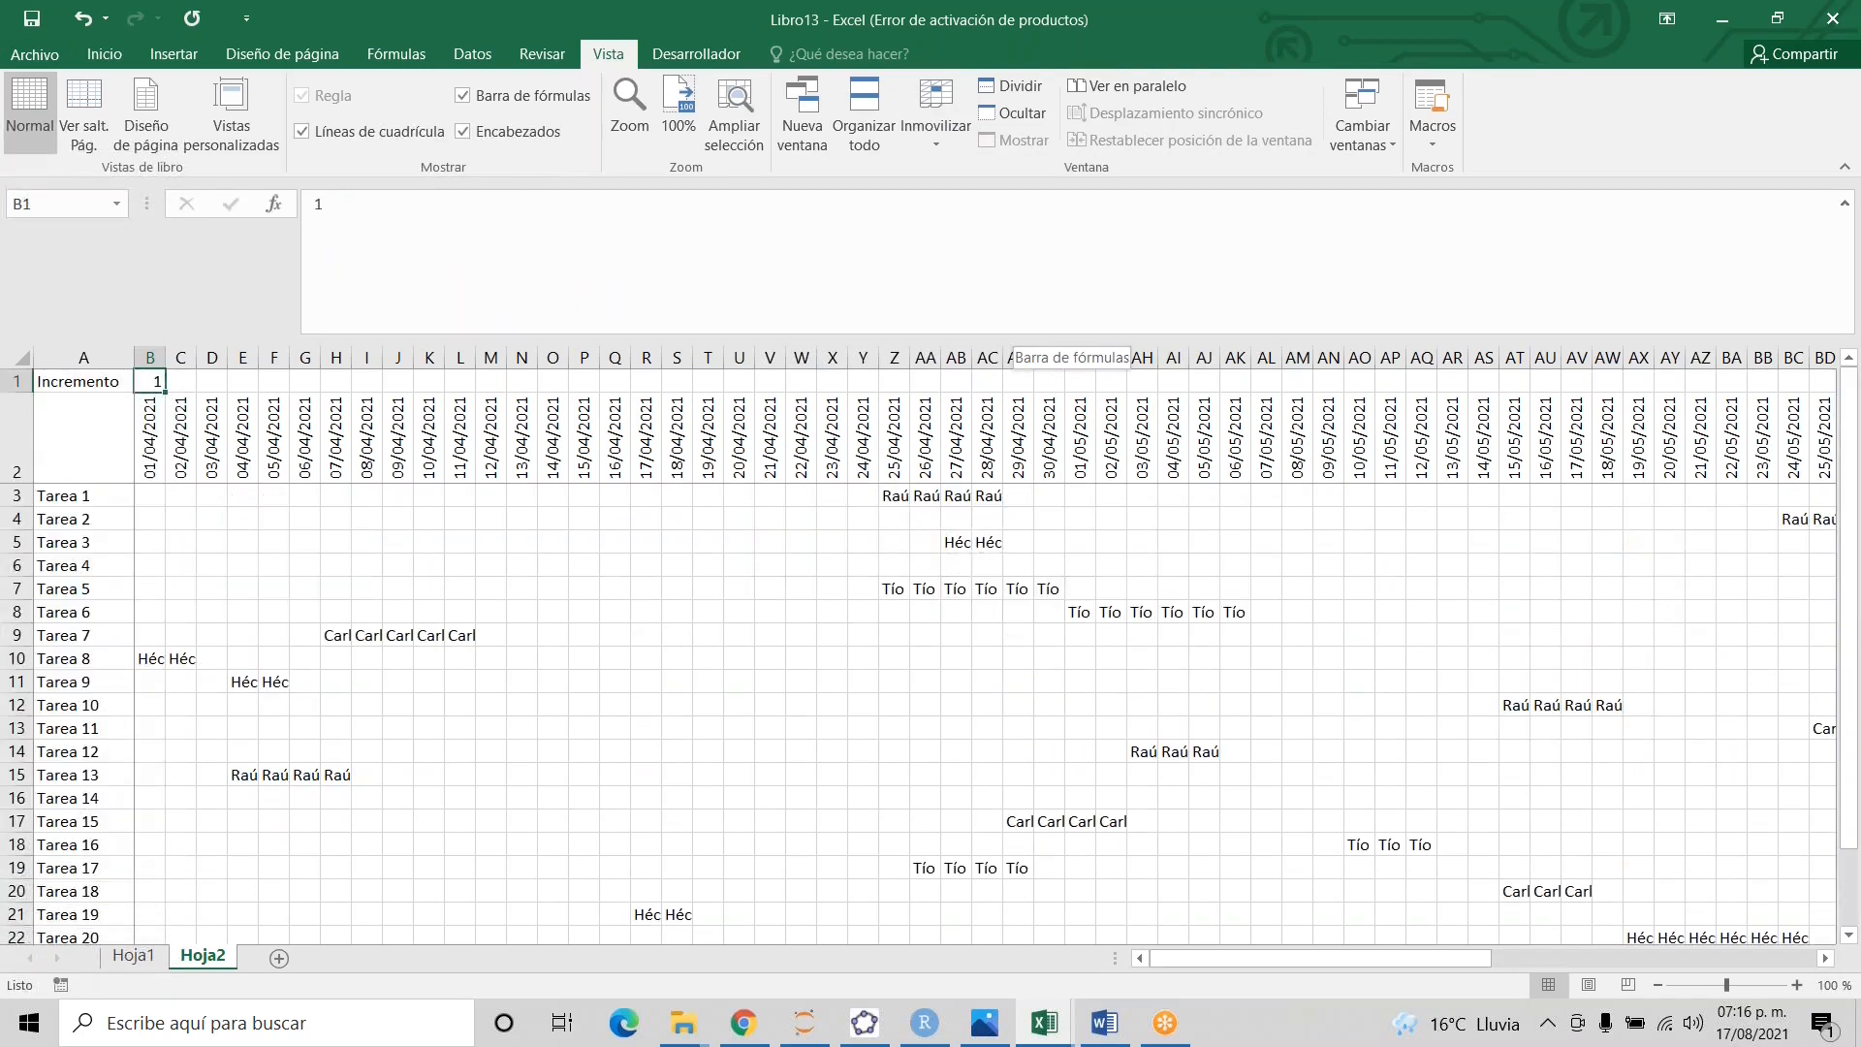
- Run the coloreado macro from macro_gantt.xlsm on Hoja2 to color the Gantt bars by person in charge
left_click(1435, 101)
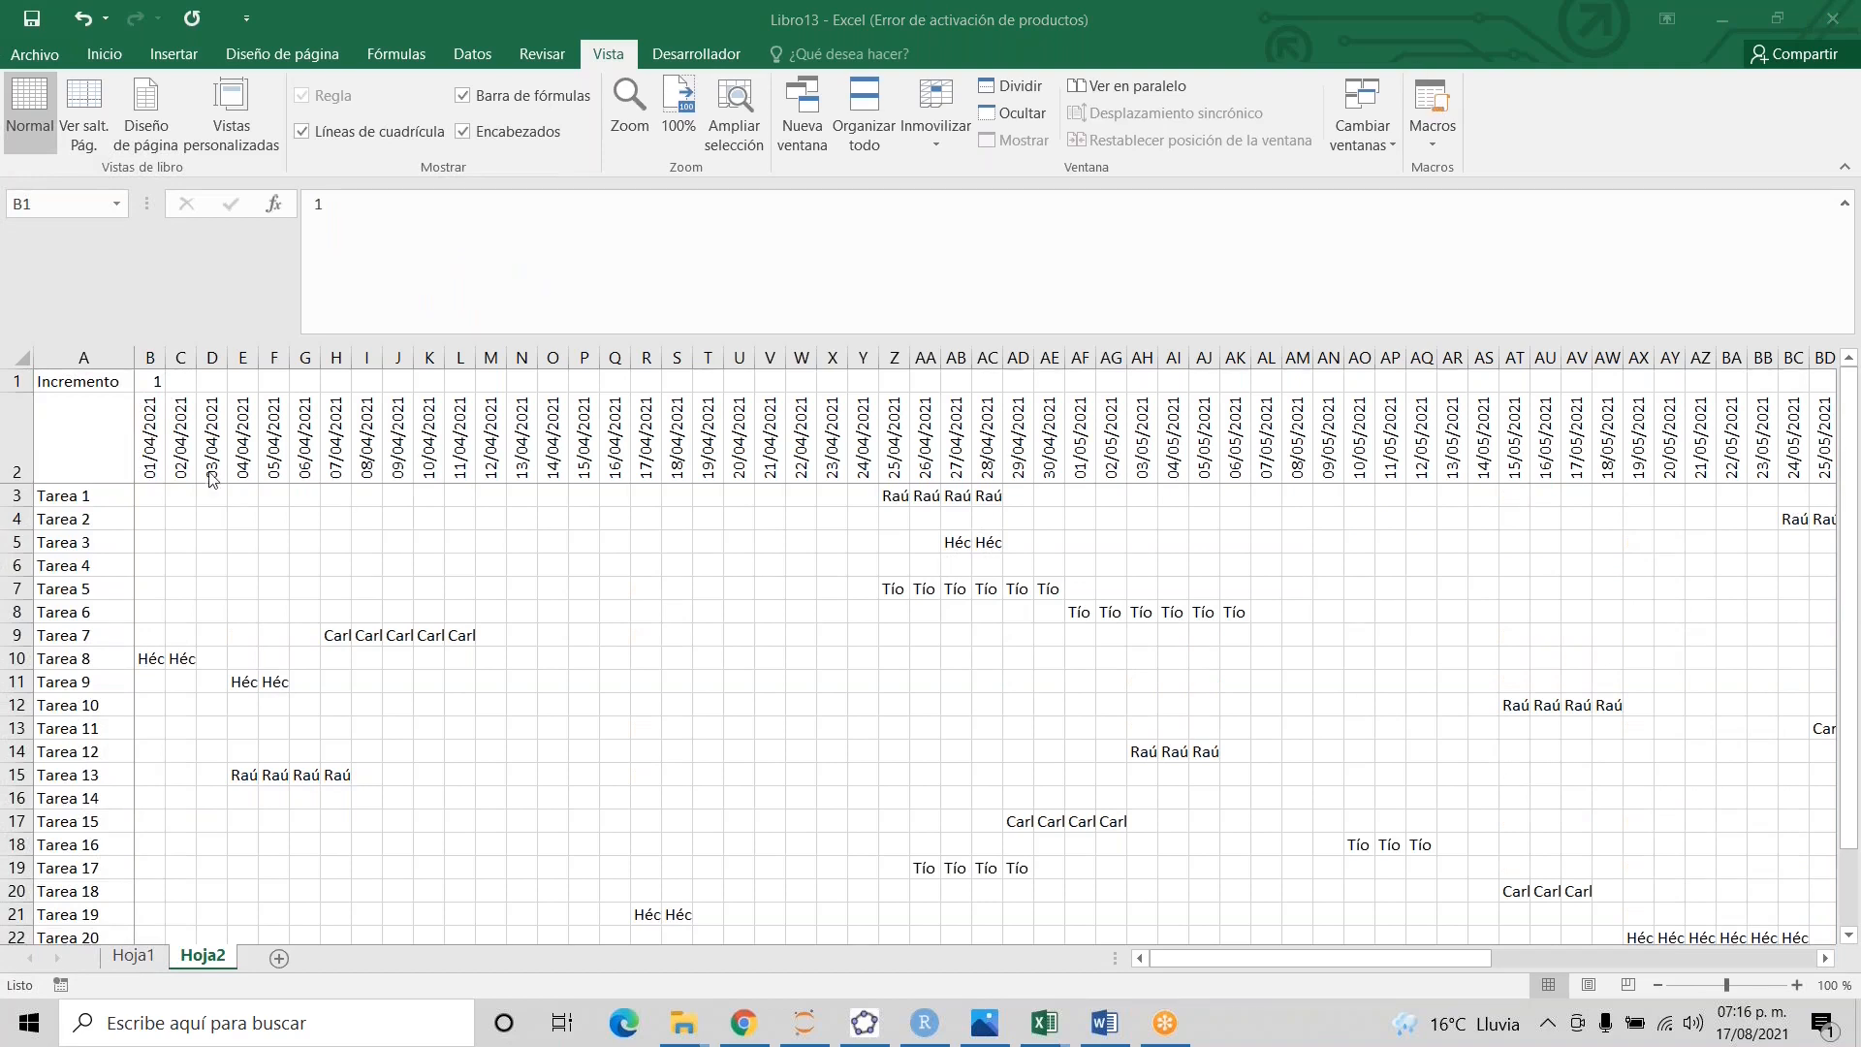
left_click(150, 497)
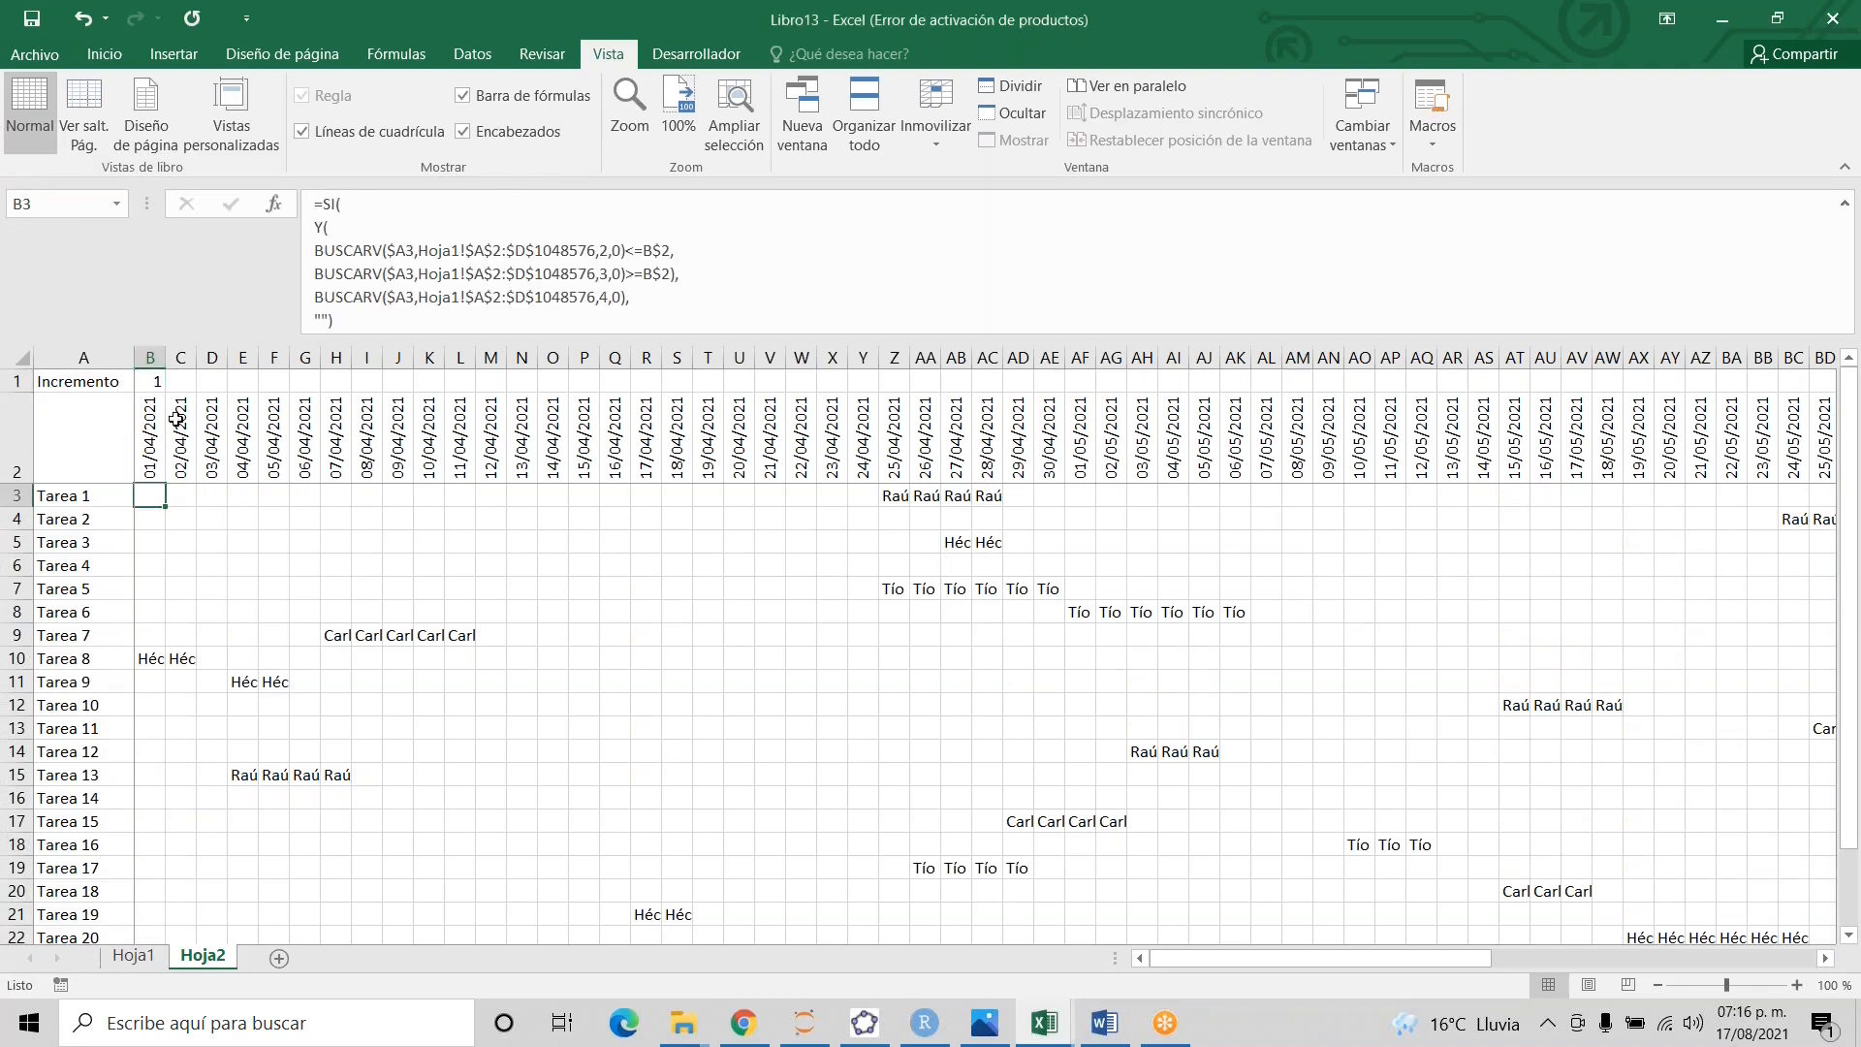
left_click(689, 56)
left_click(86, 106)
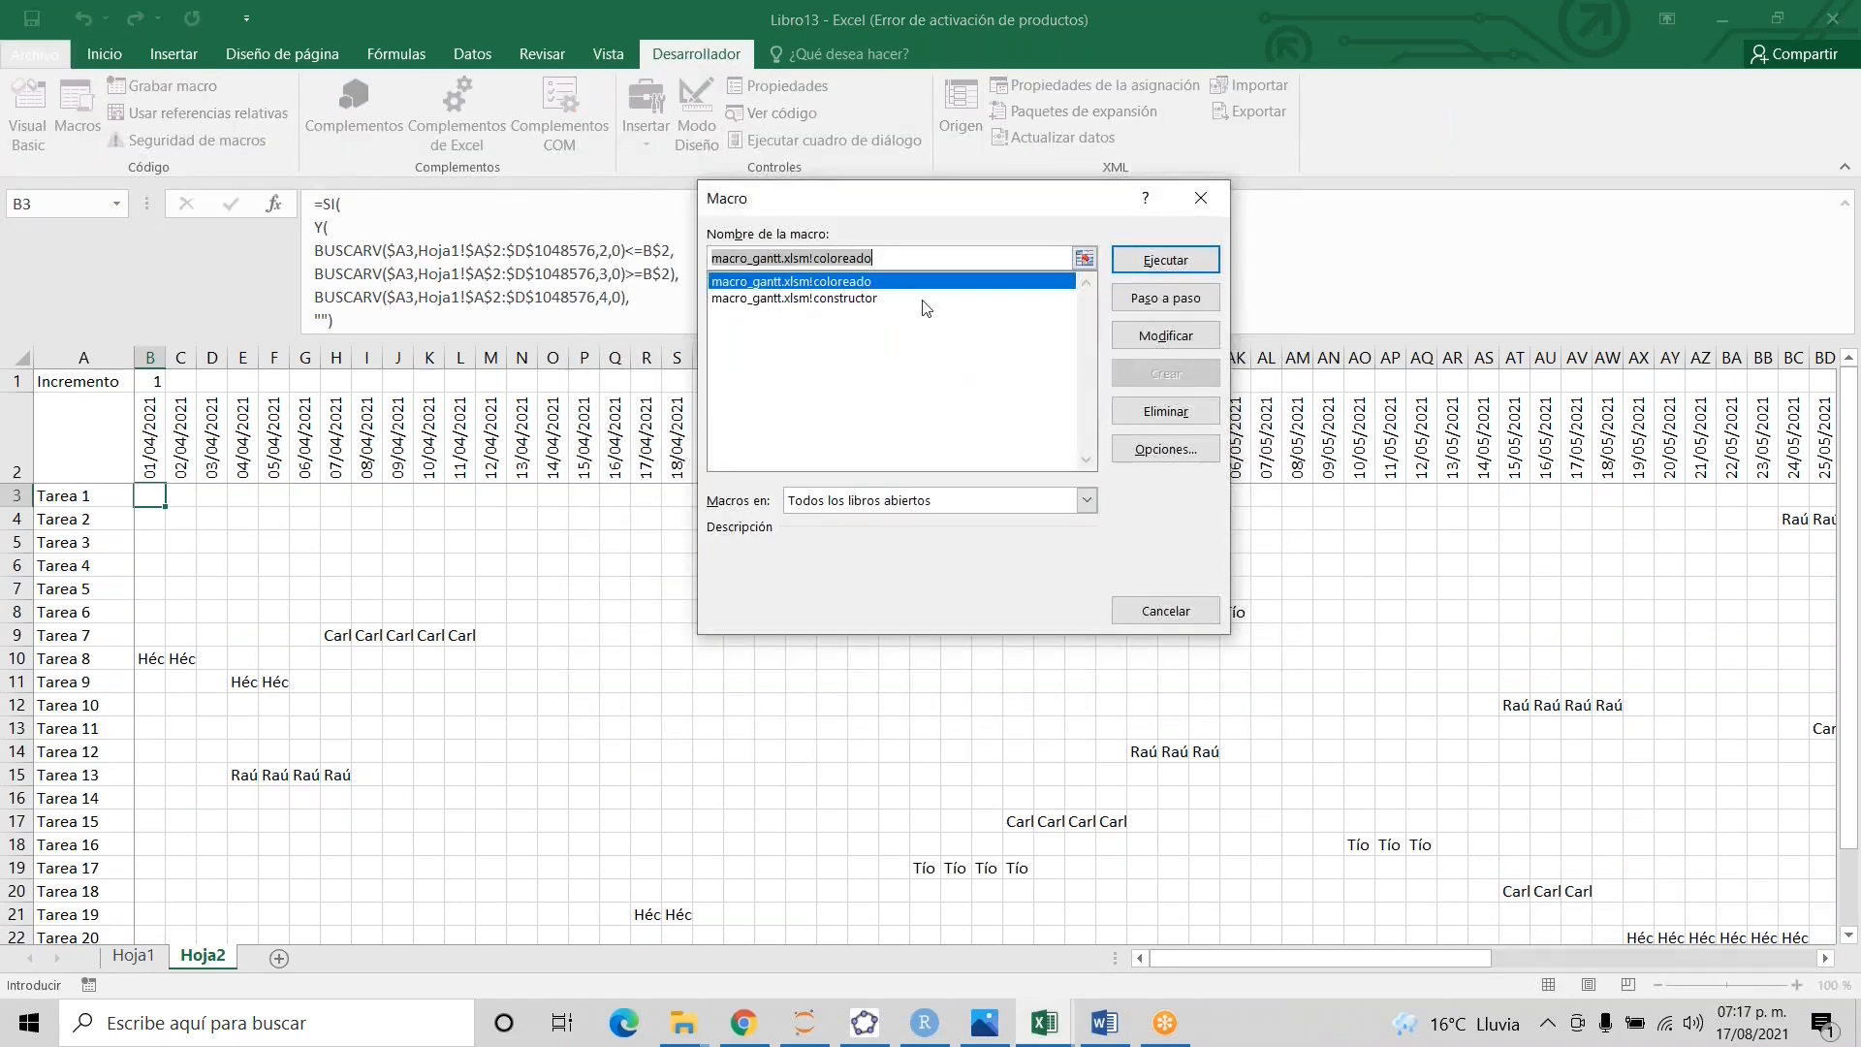
left_click(1190, 265)
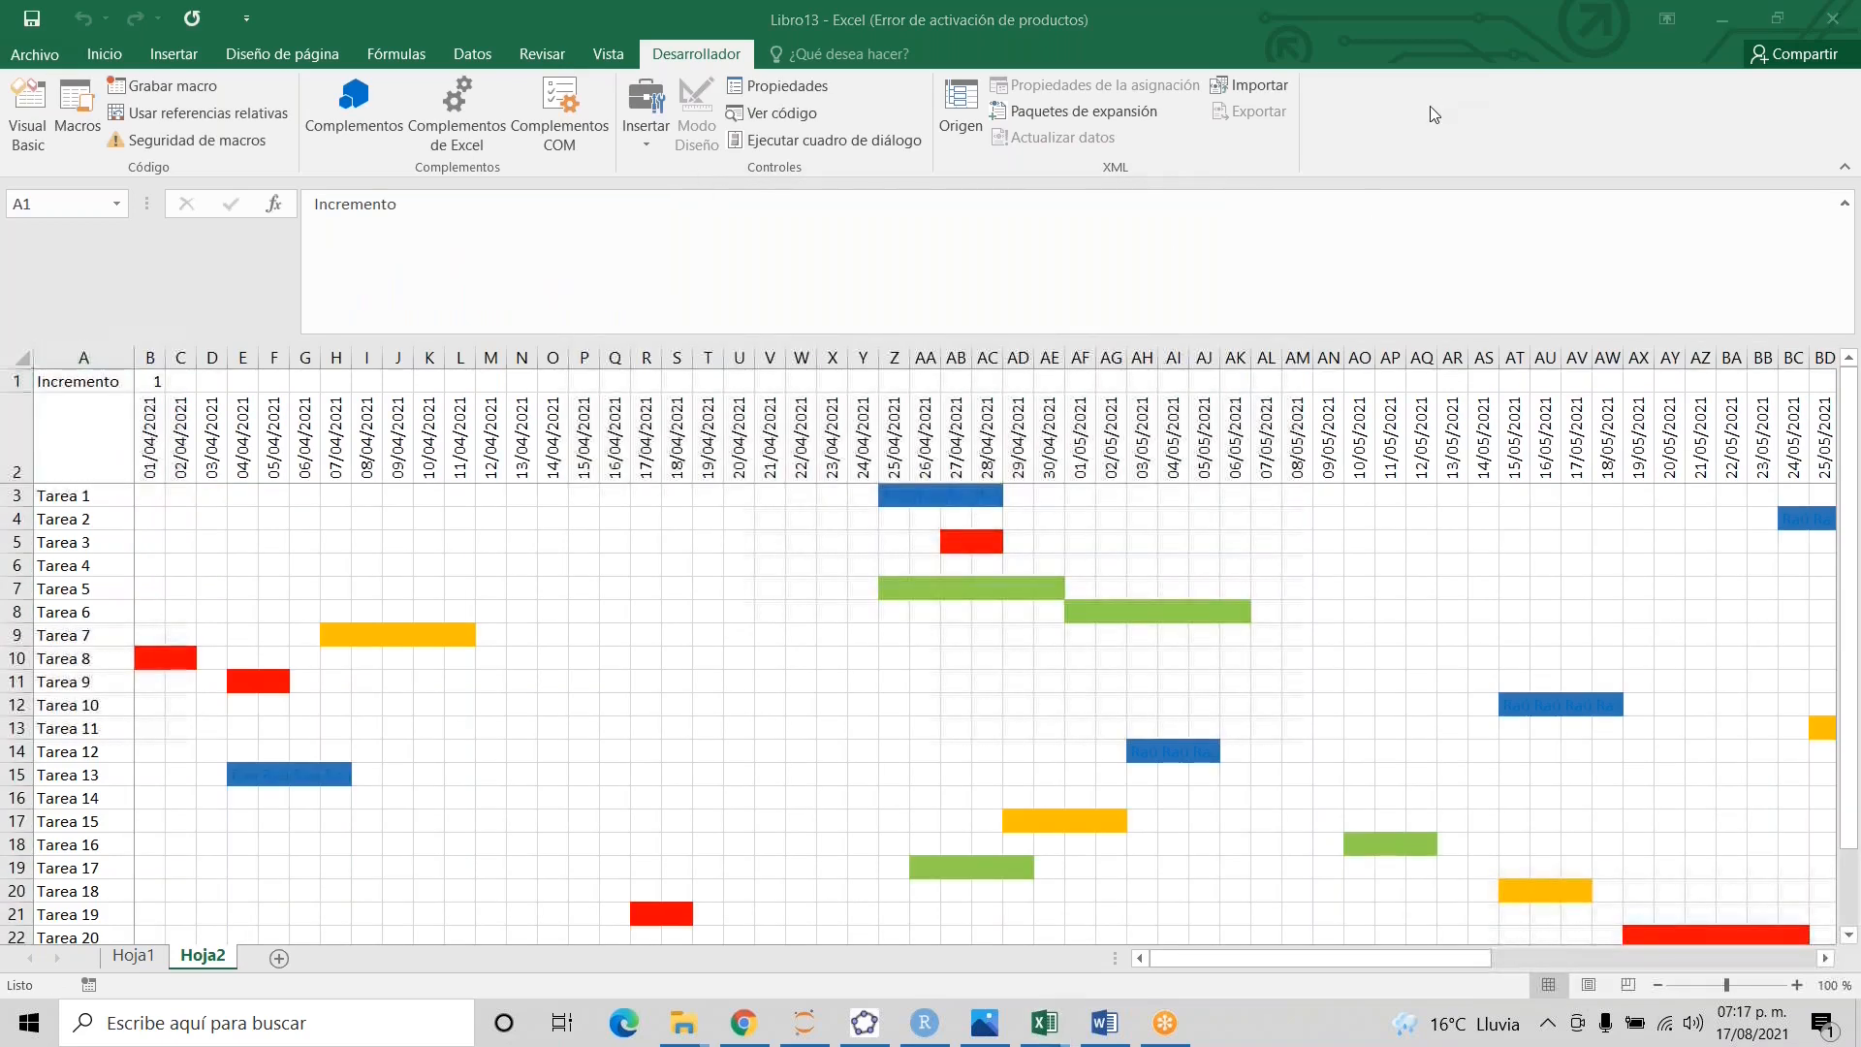
- Set the zoom of Hoja2 to 50% to show the whole Gantt chart
left_click(1823, 988)
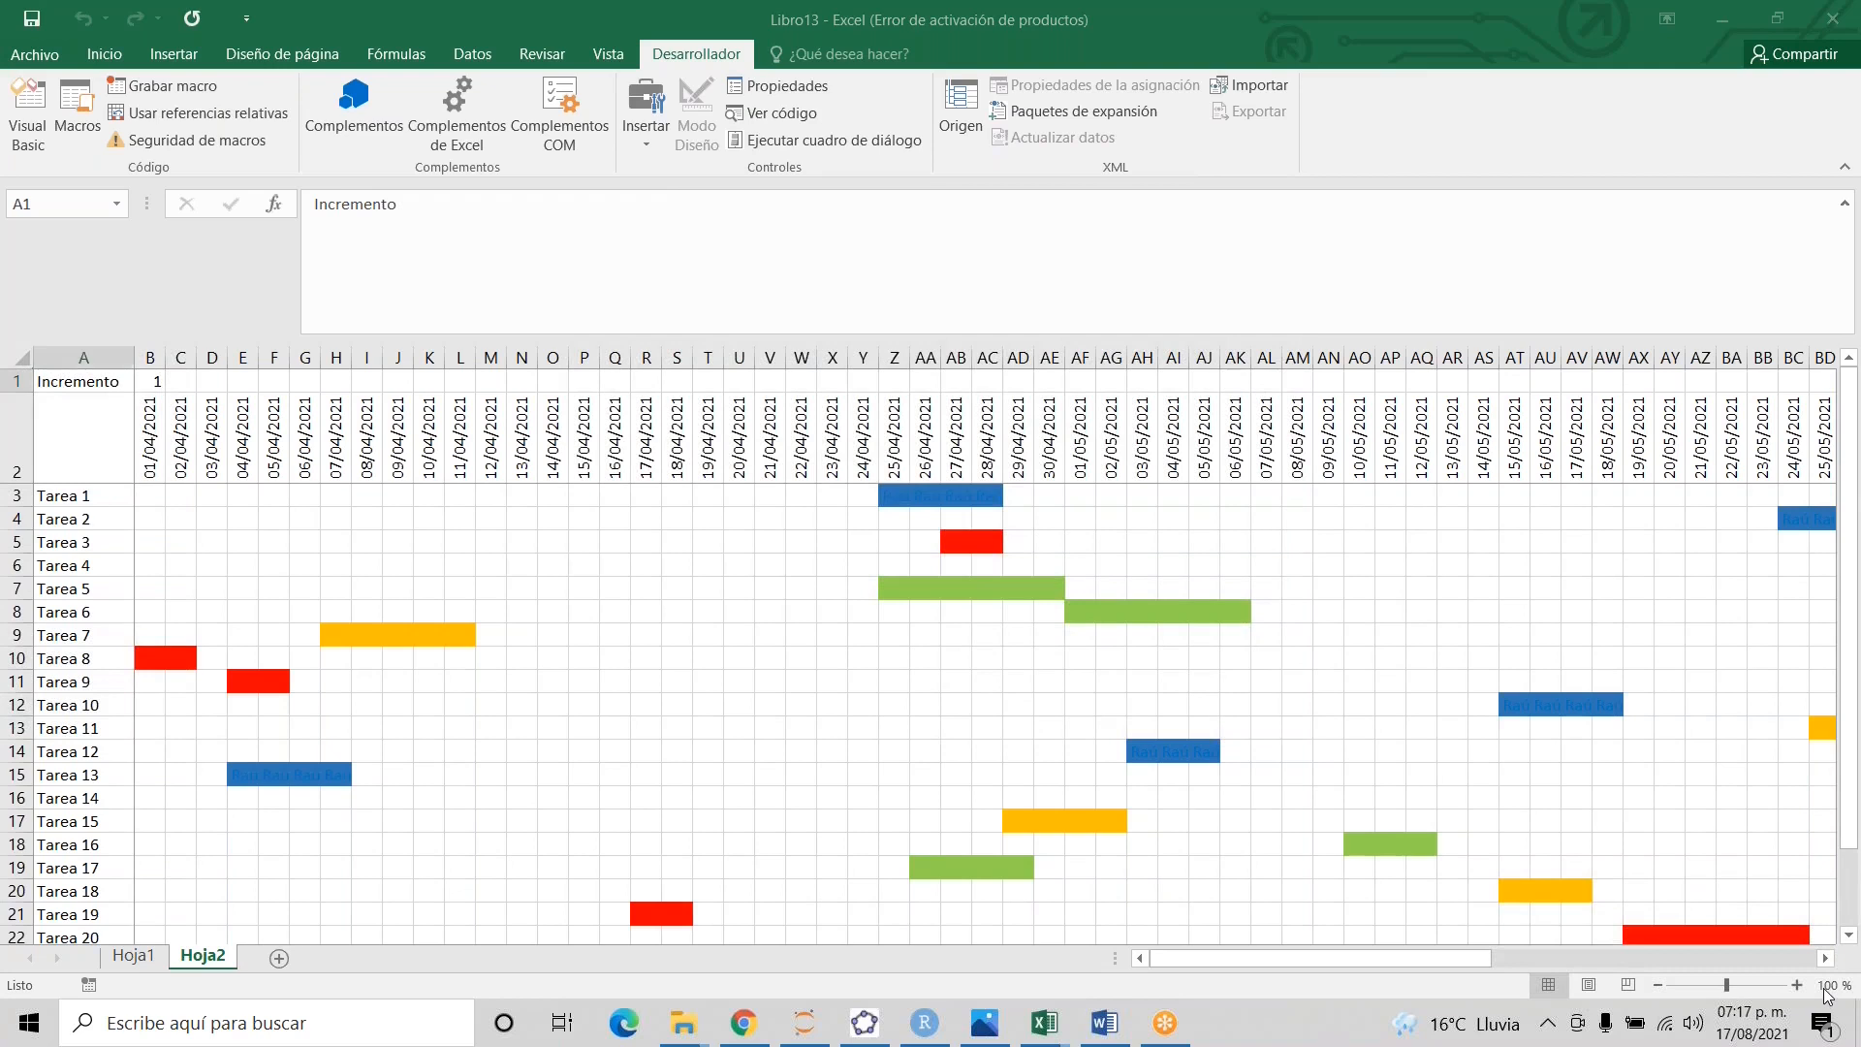
left_click(1824, 989)
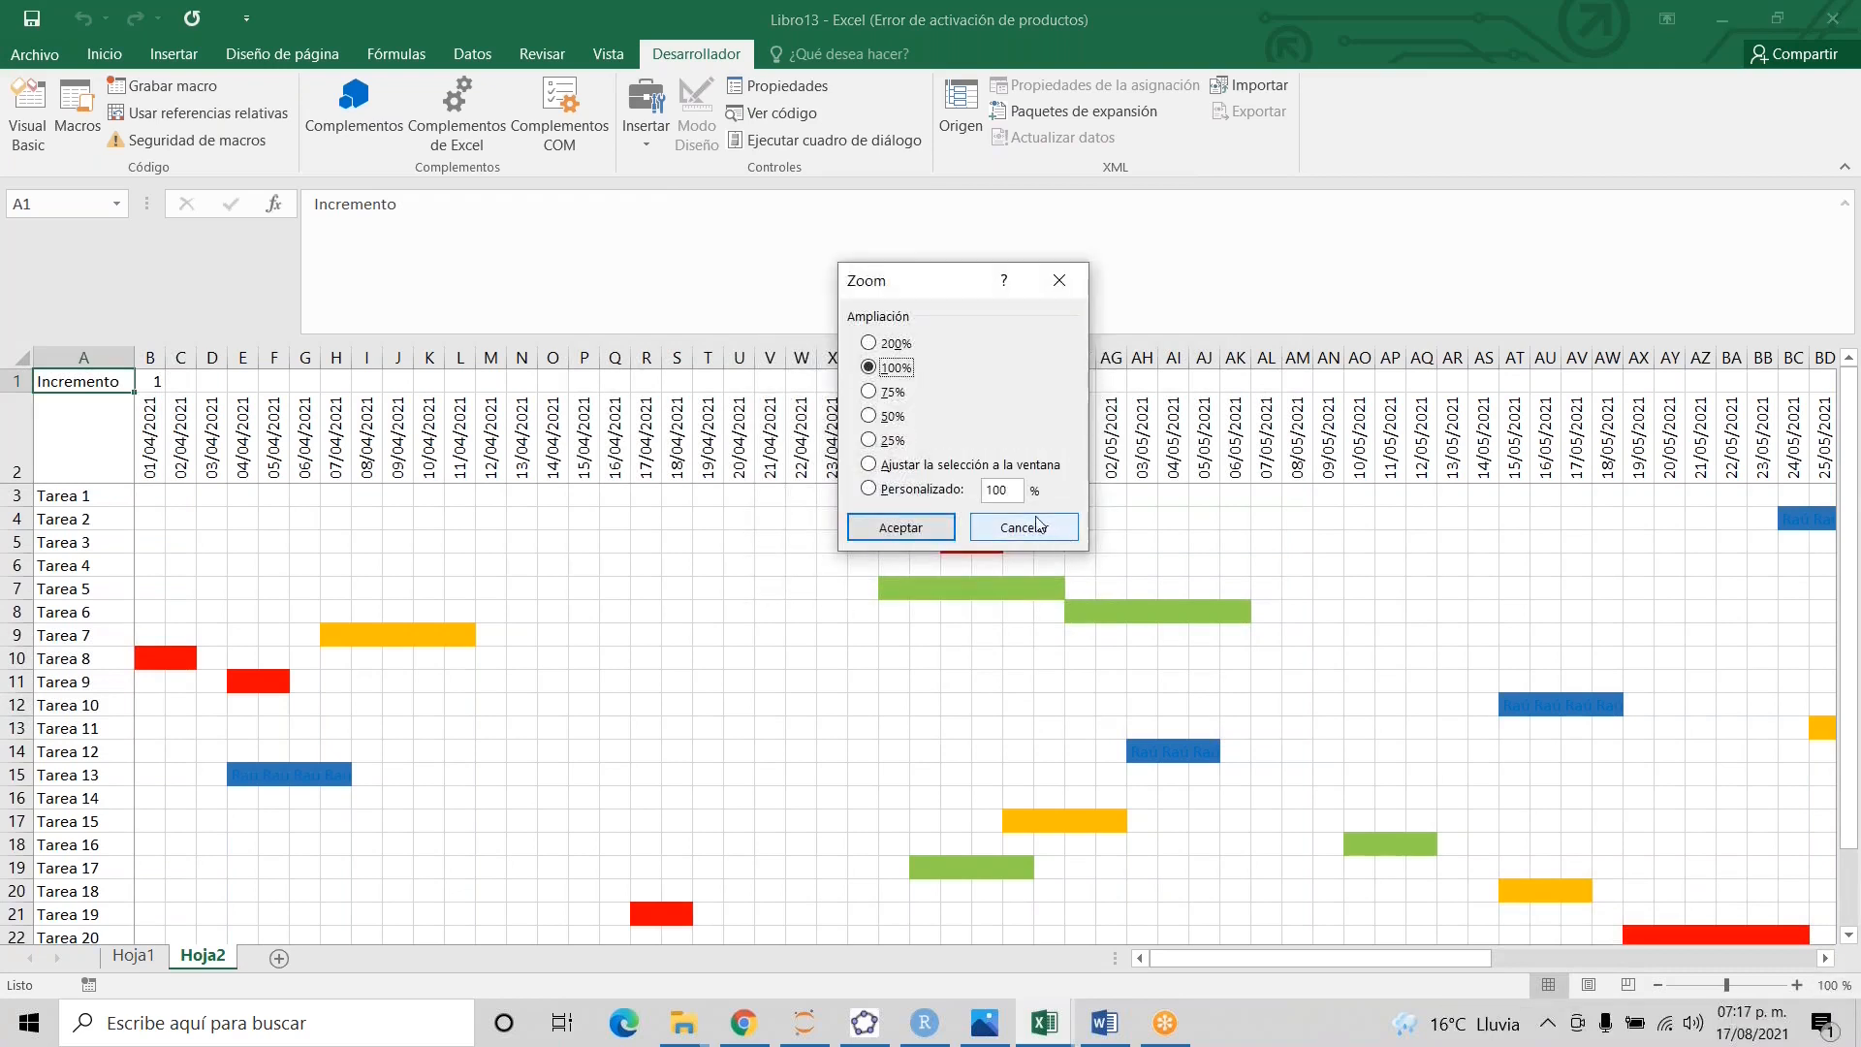
left_click(884, 421)
left_click(900, 527)
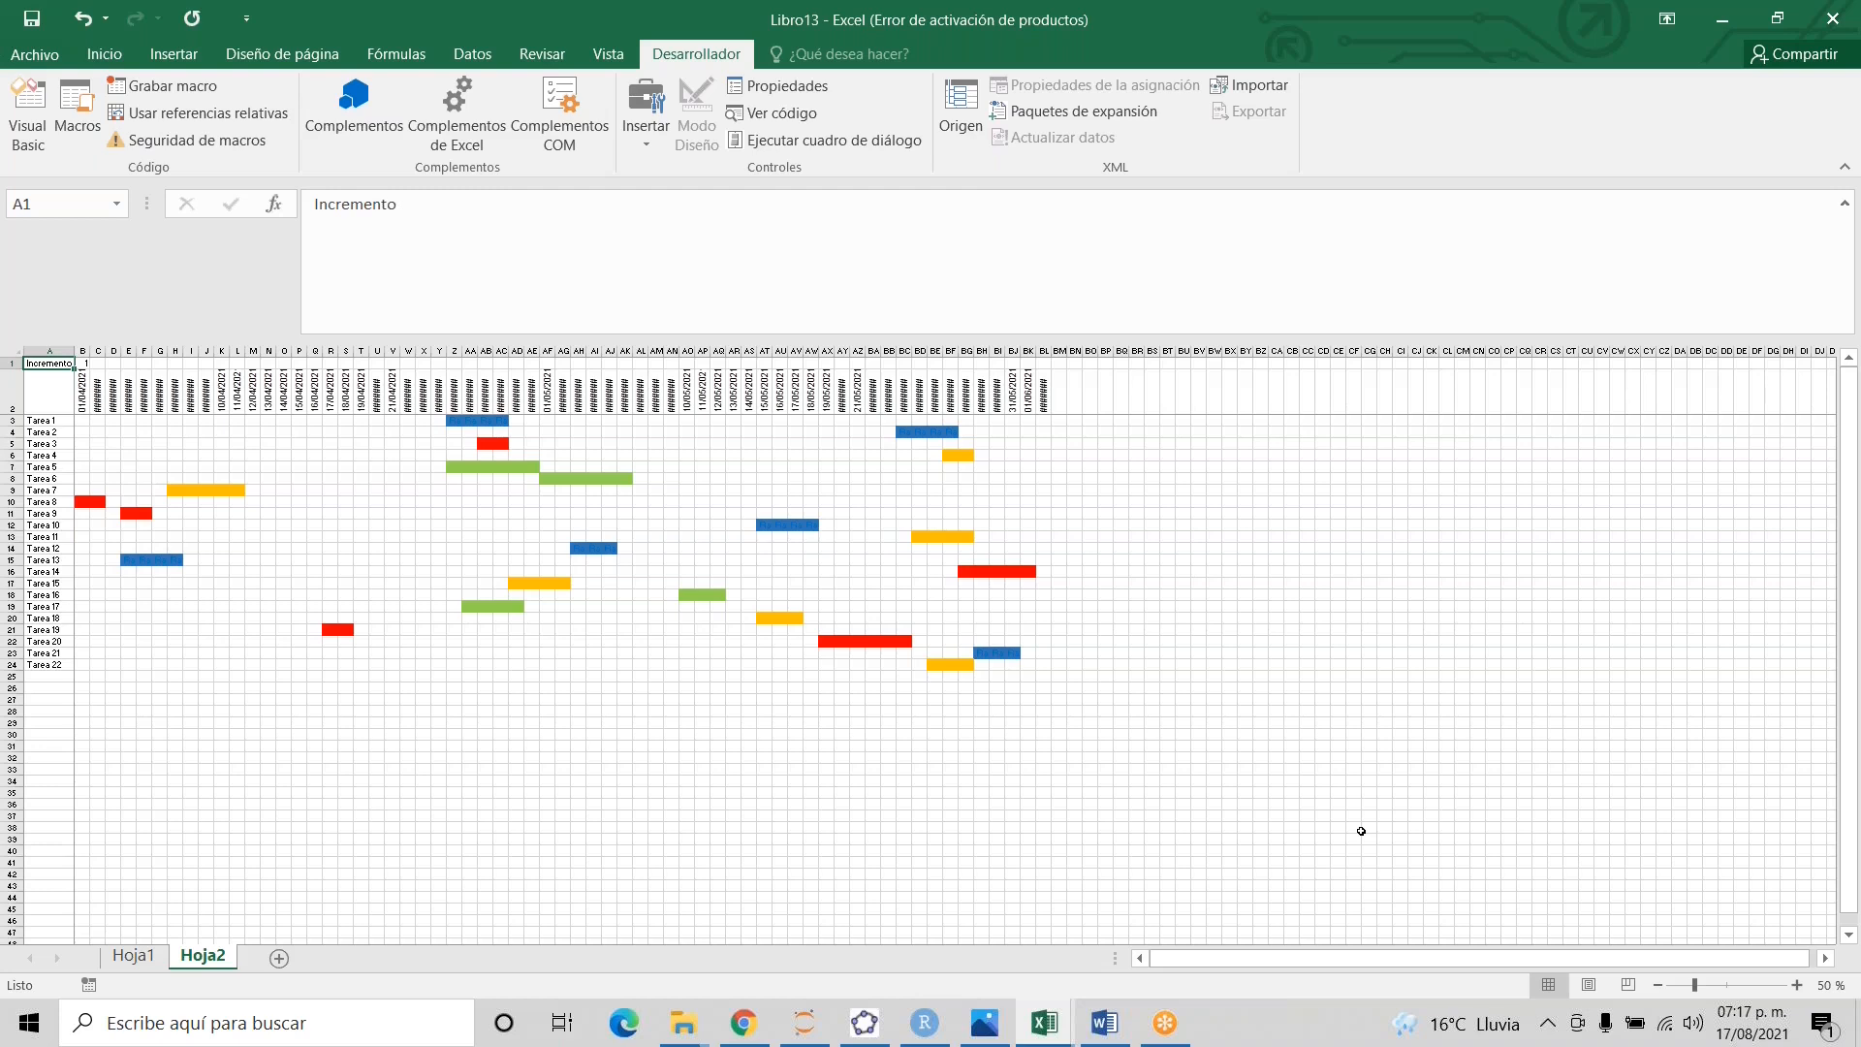
- Increase the height of date row 2 on Hoja2 so every date is shown in full
key("ctrl+Page_Up")
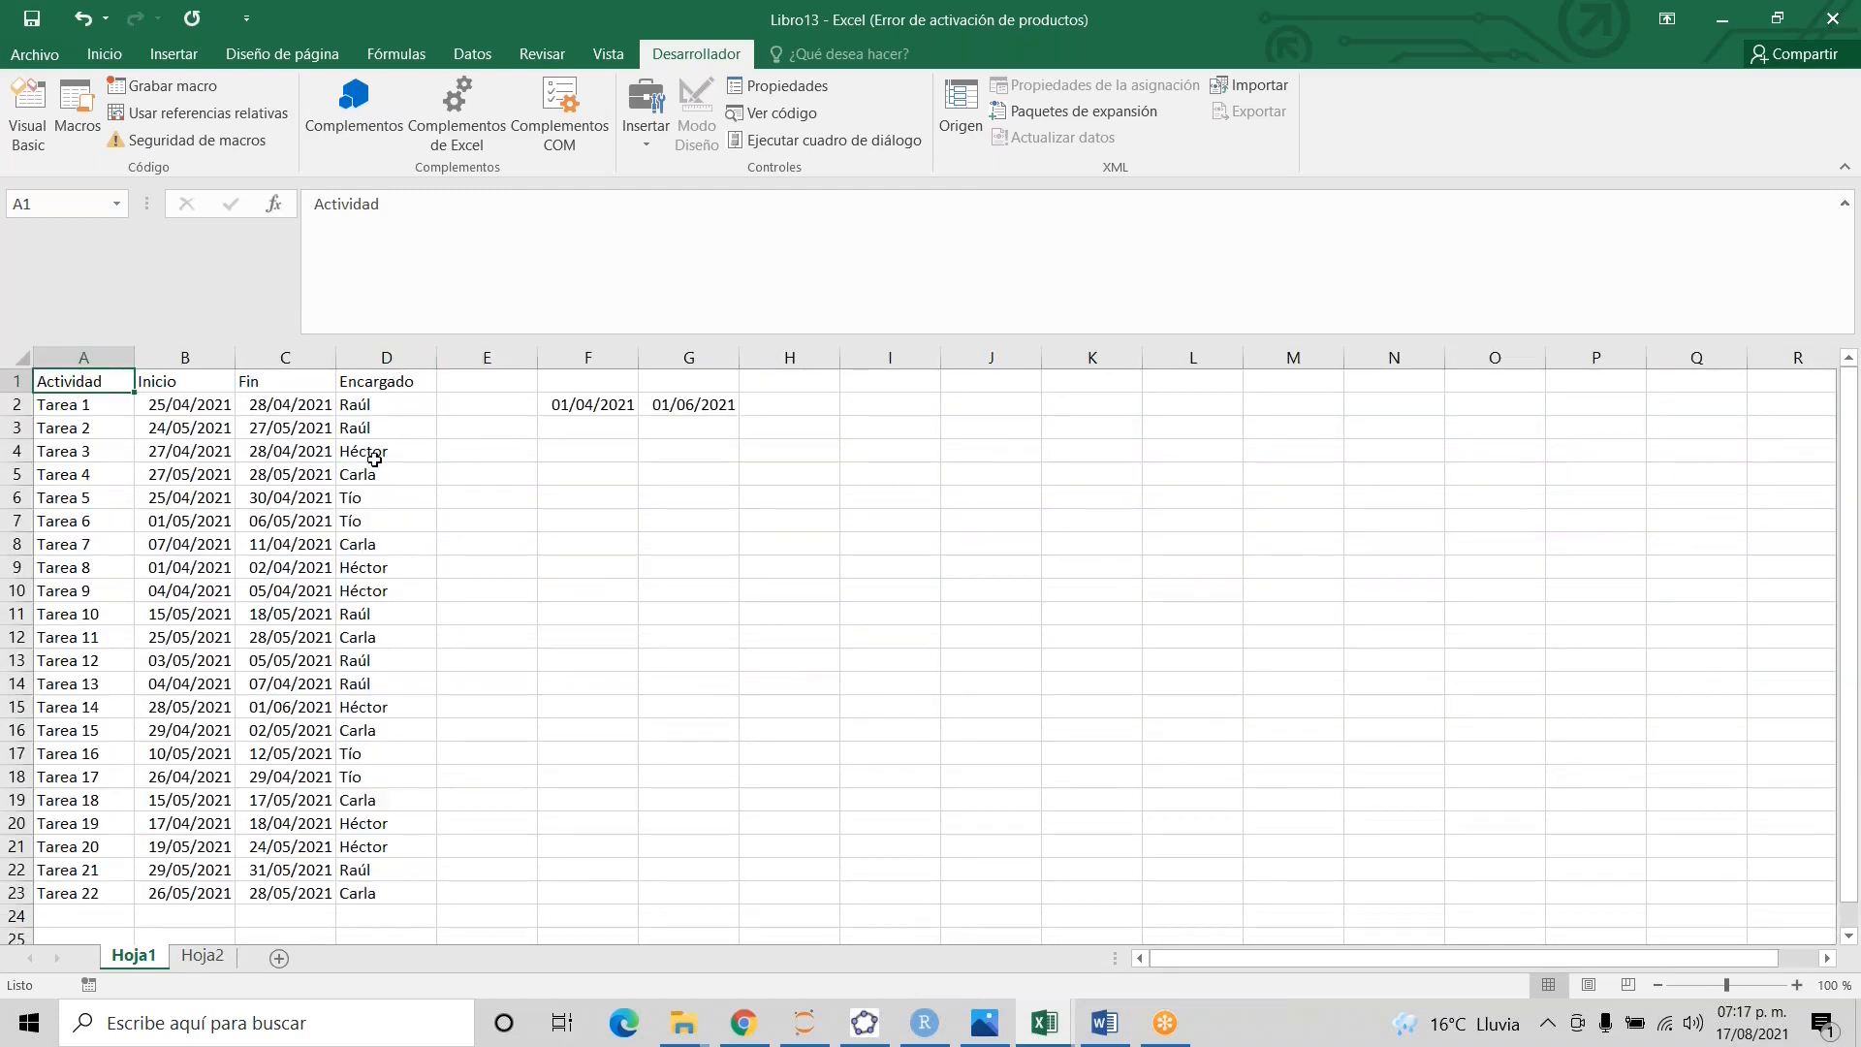
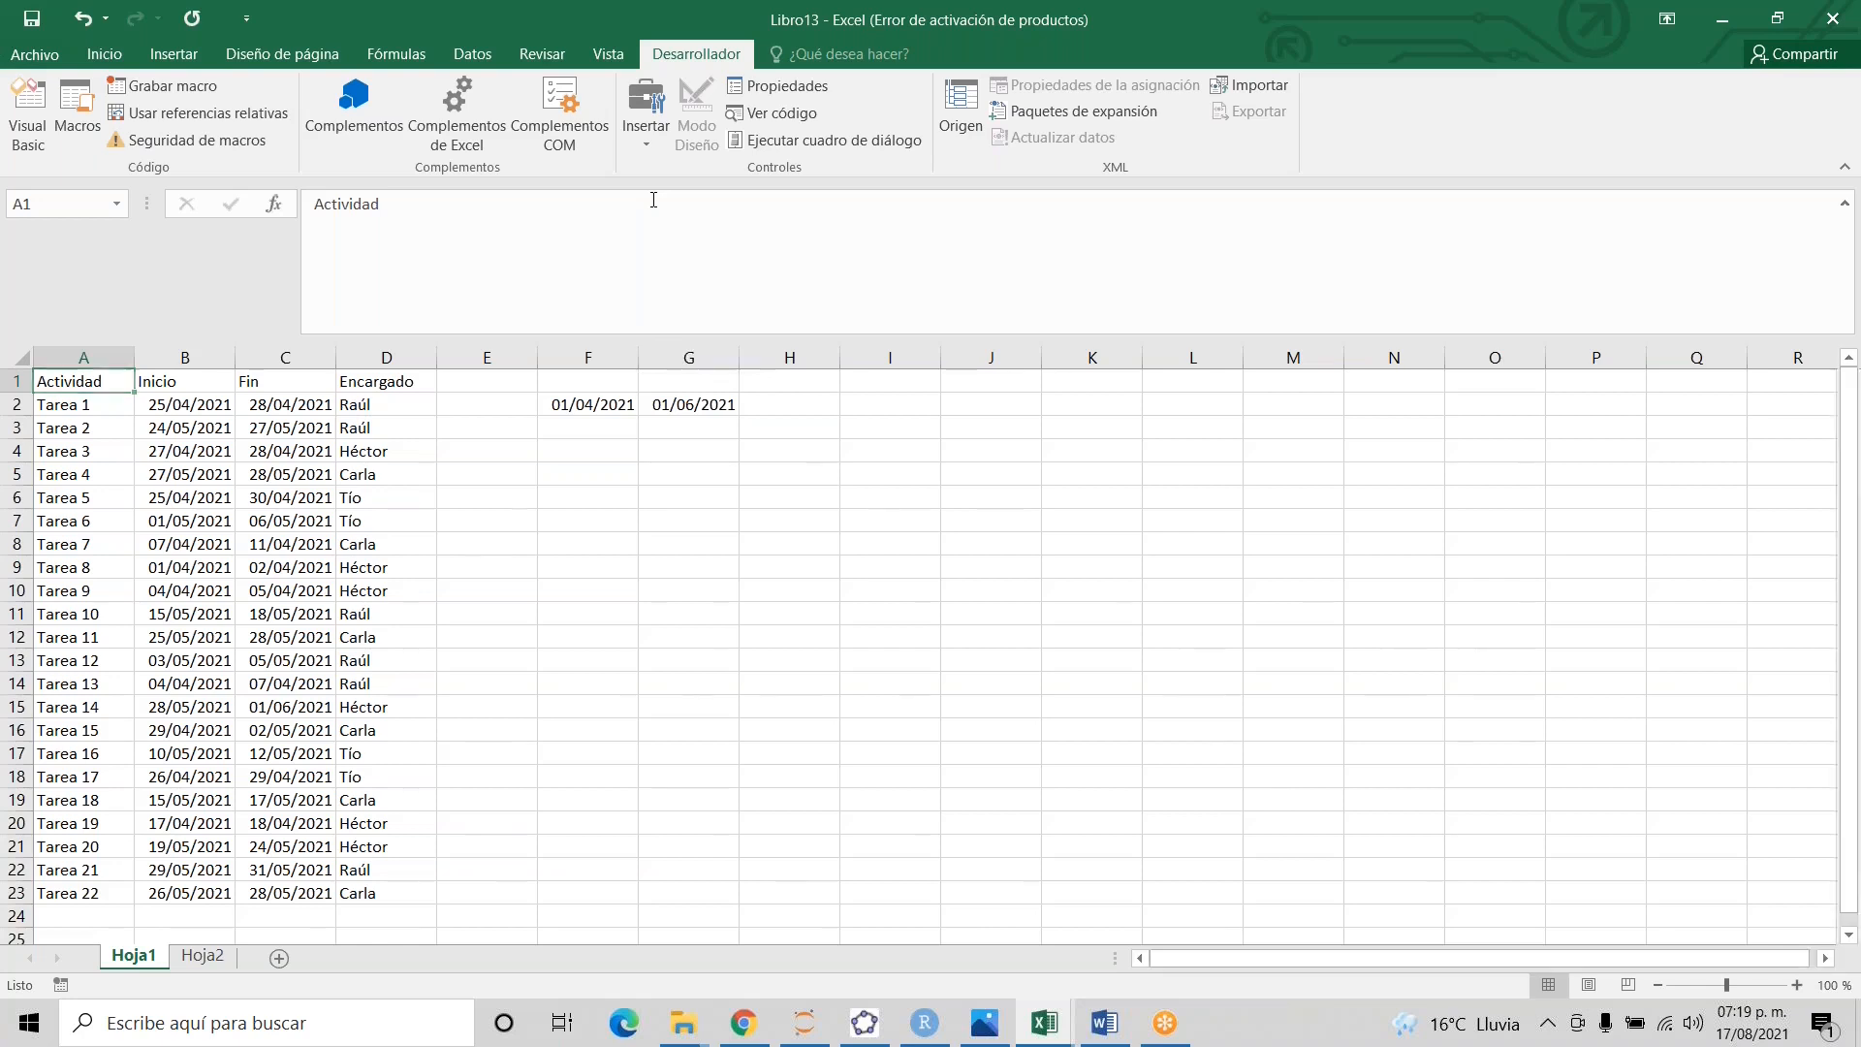
key("ctrl+Page_Down")
key("Down")
key("Right")
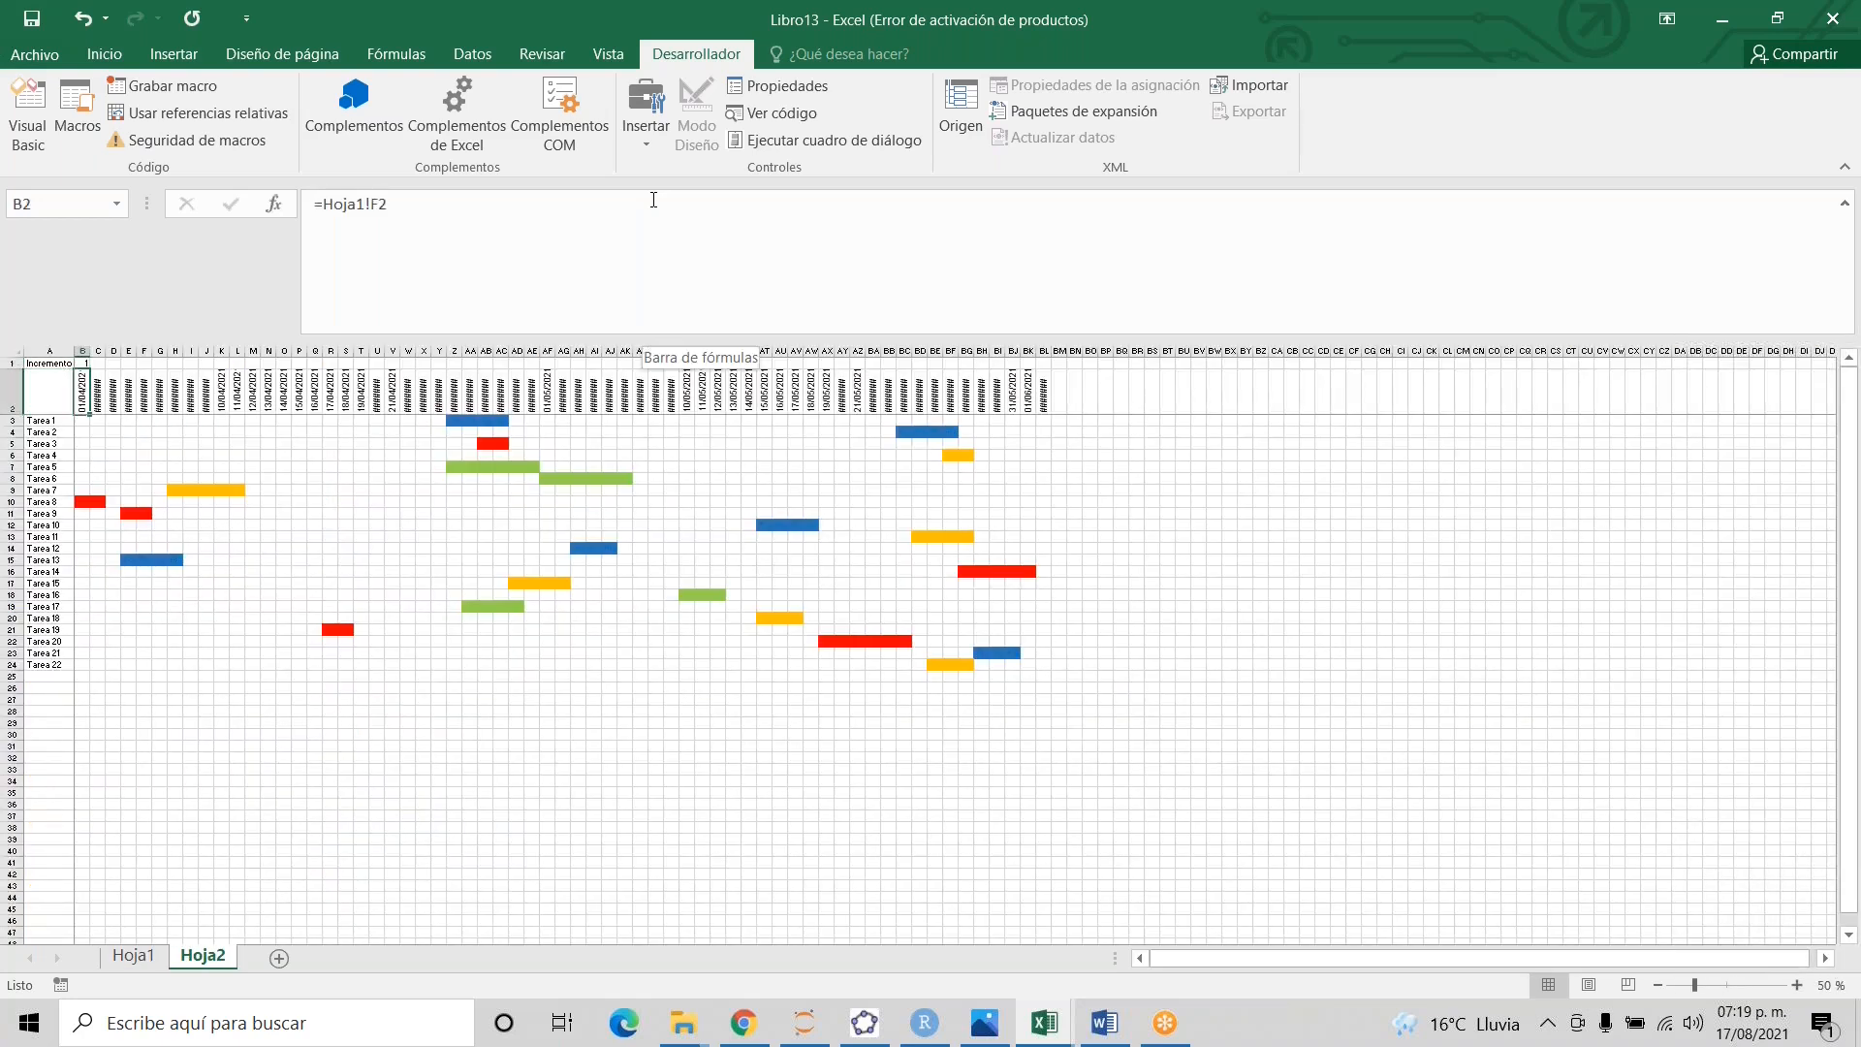
left_click(15, 414)
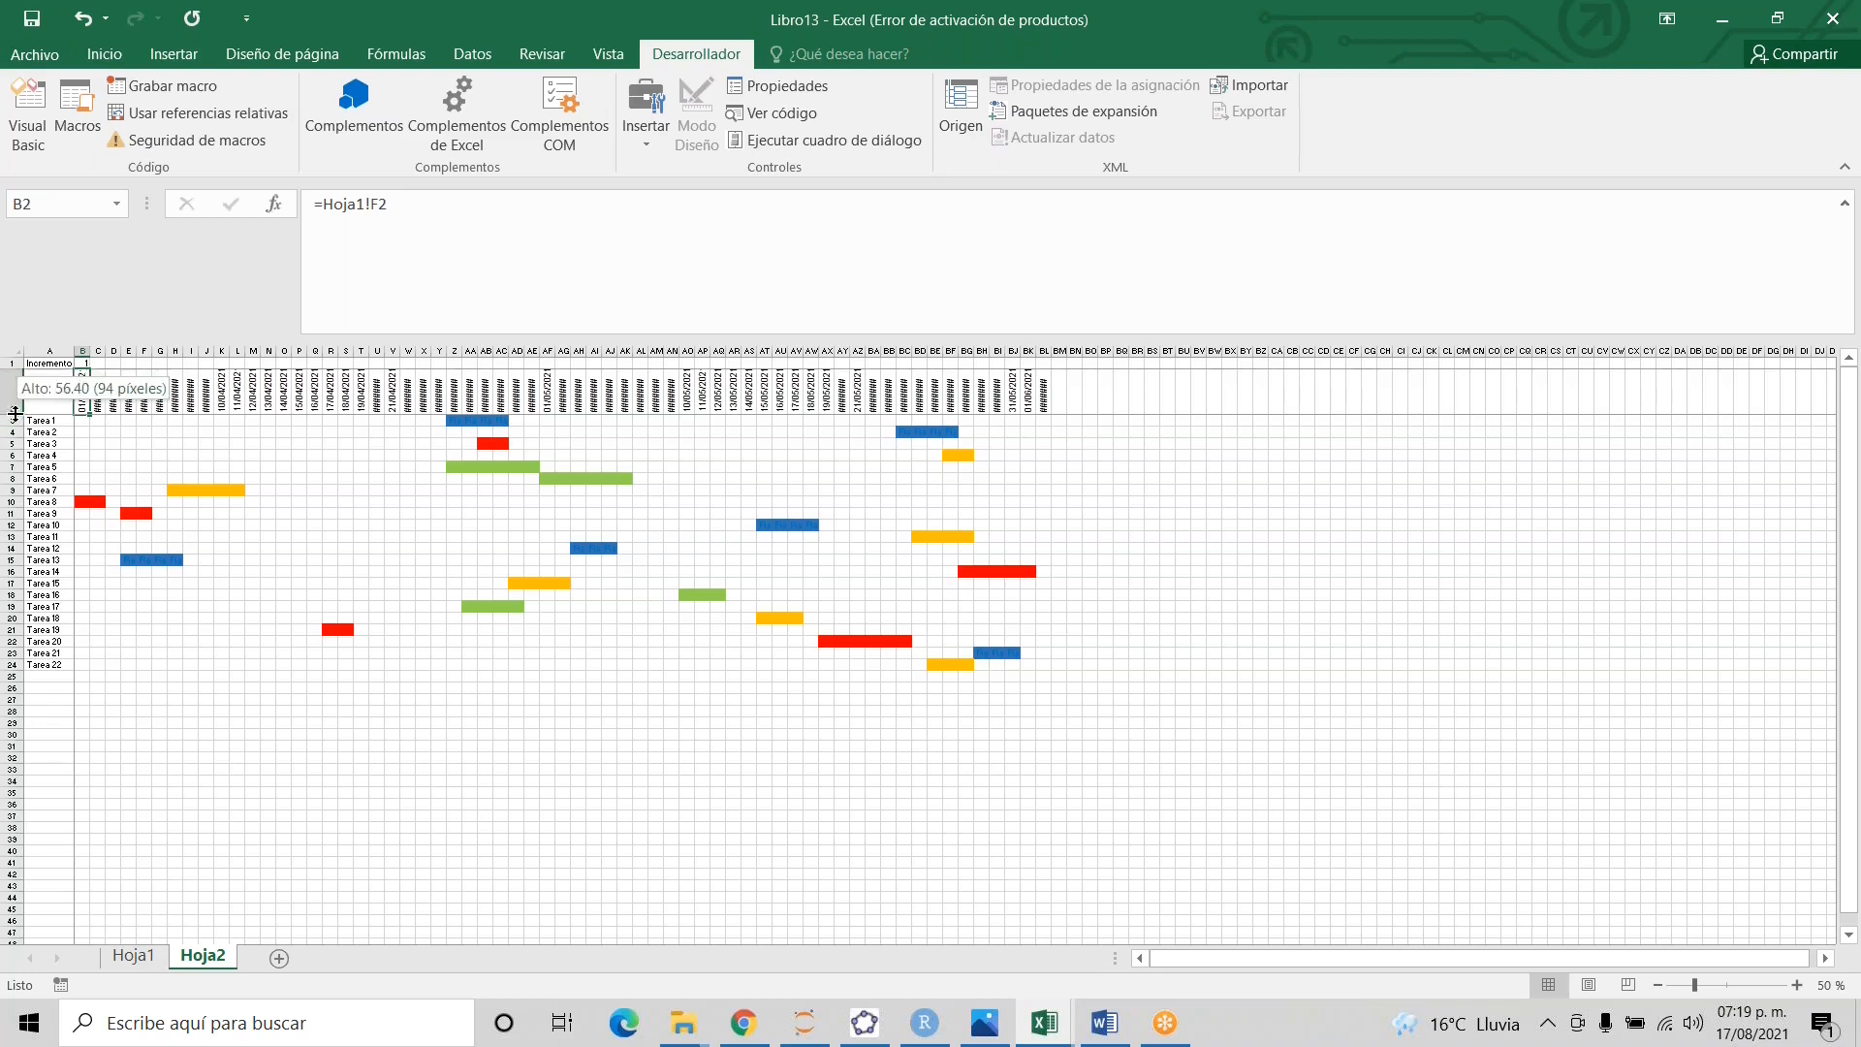
left_click_drag(14, 414, 15, 424)
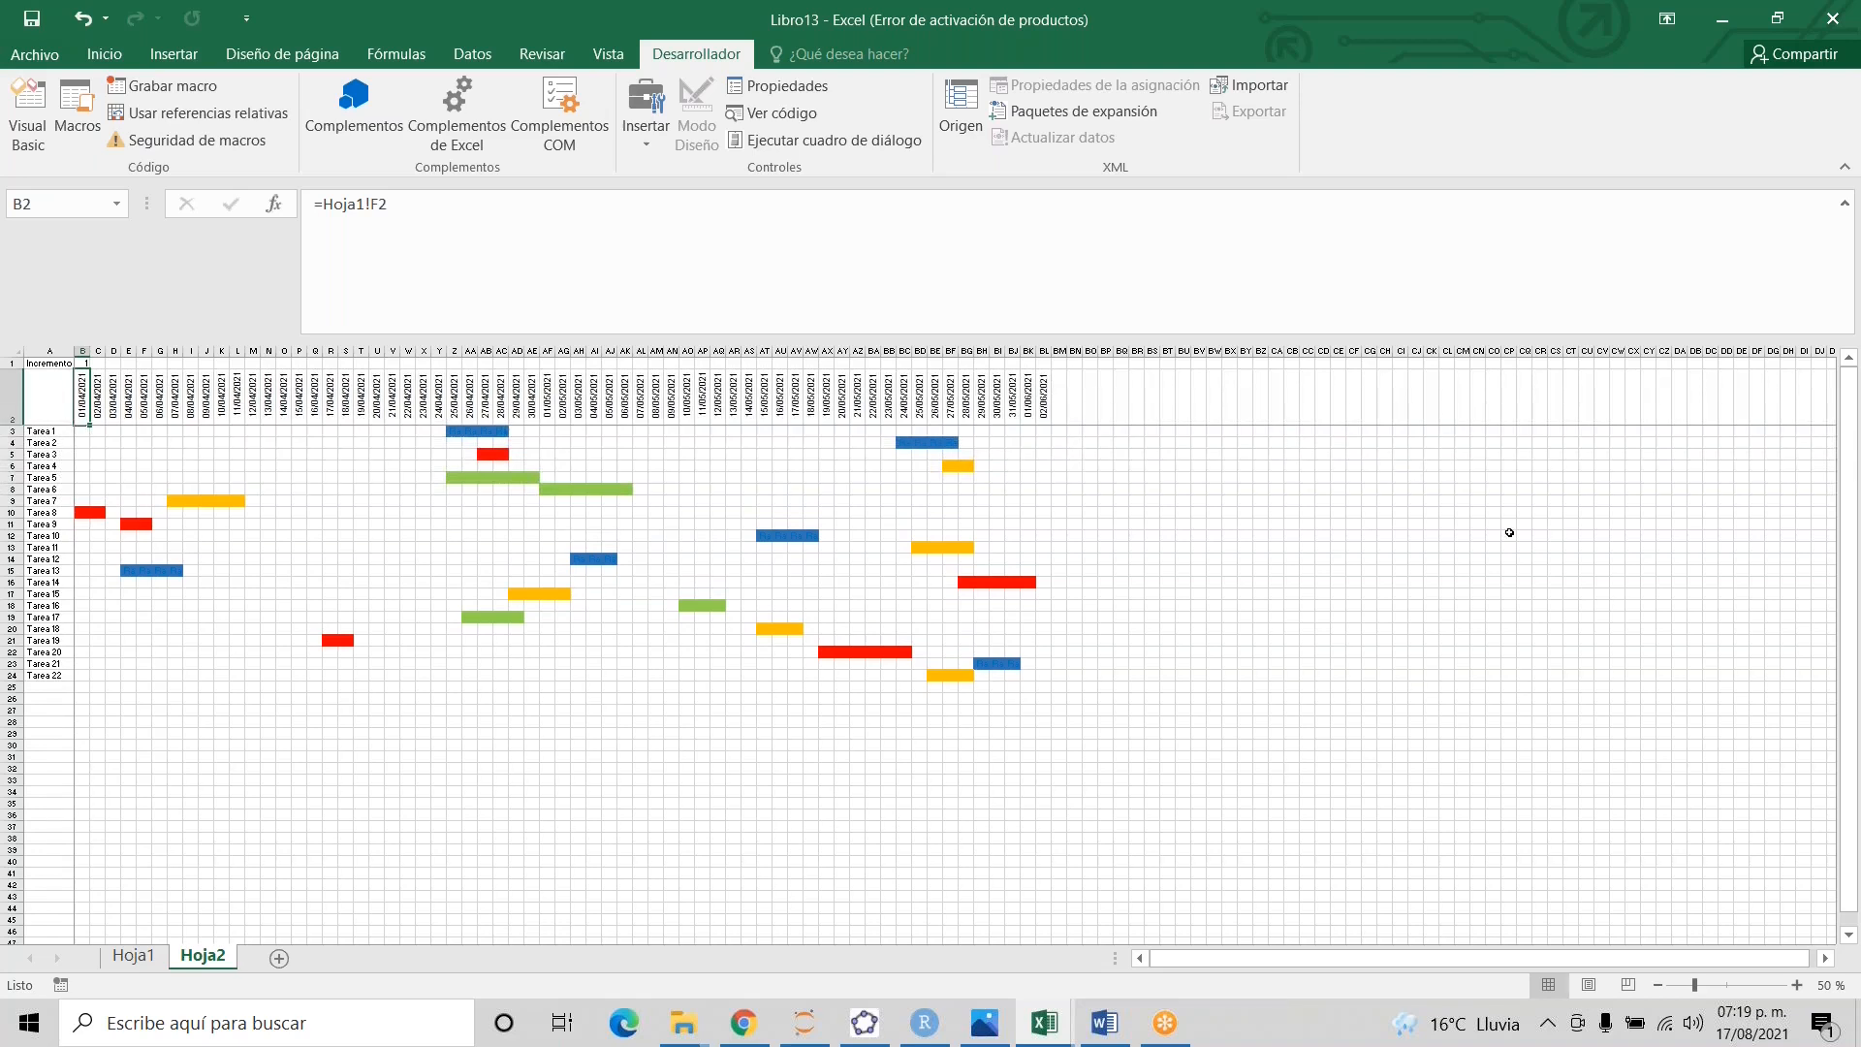
- Open the code of the constructor macro from macro_gantt.xlsm for editing
left_click(97, 401)
left_click(91, 113)
left_click(843, 299)
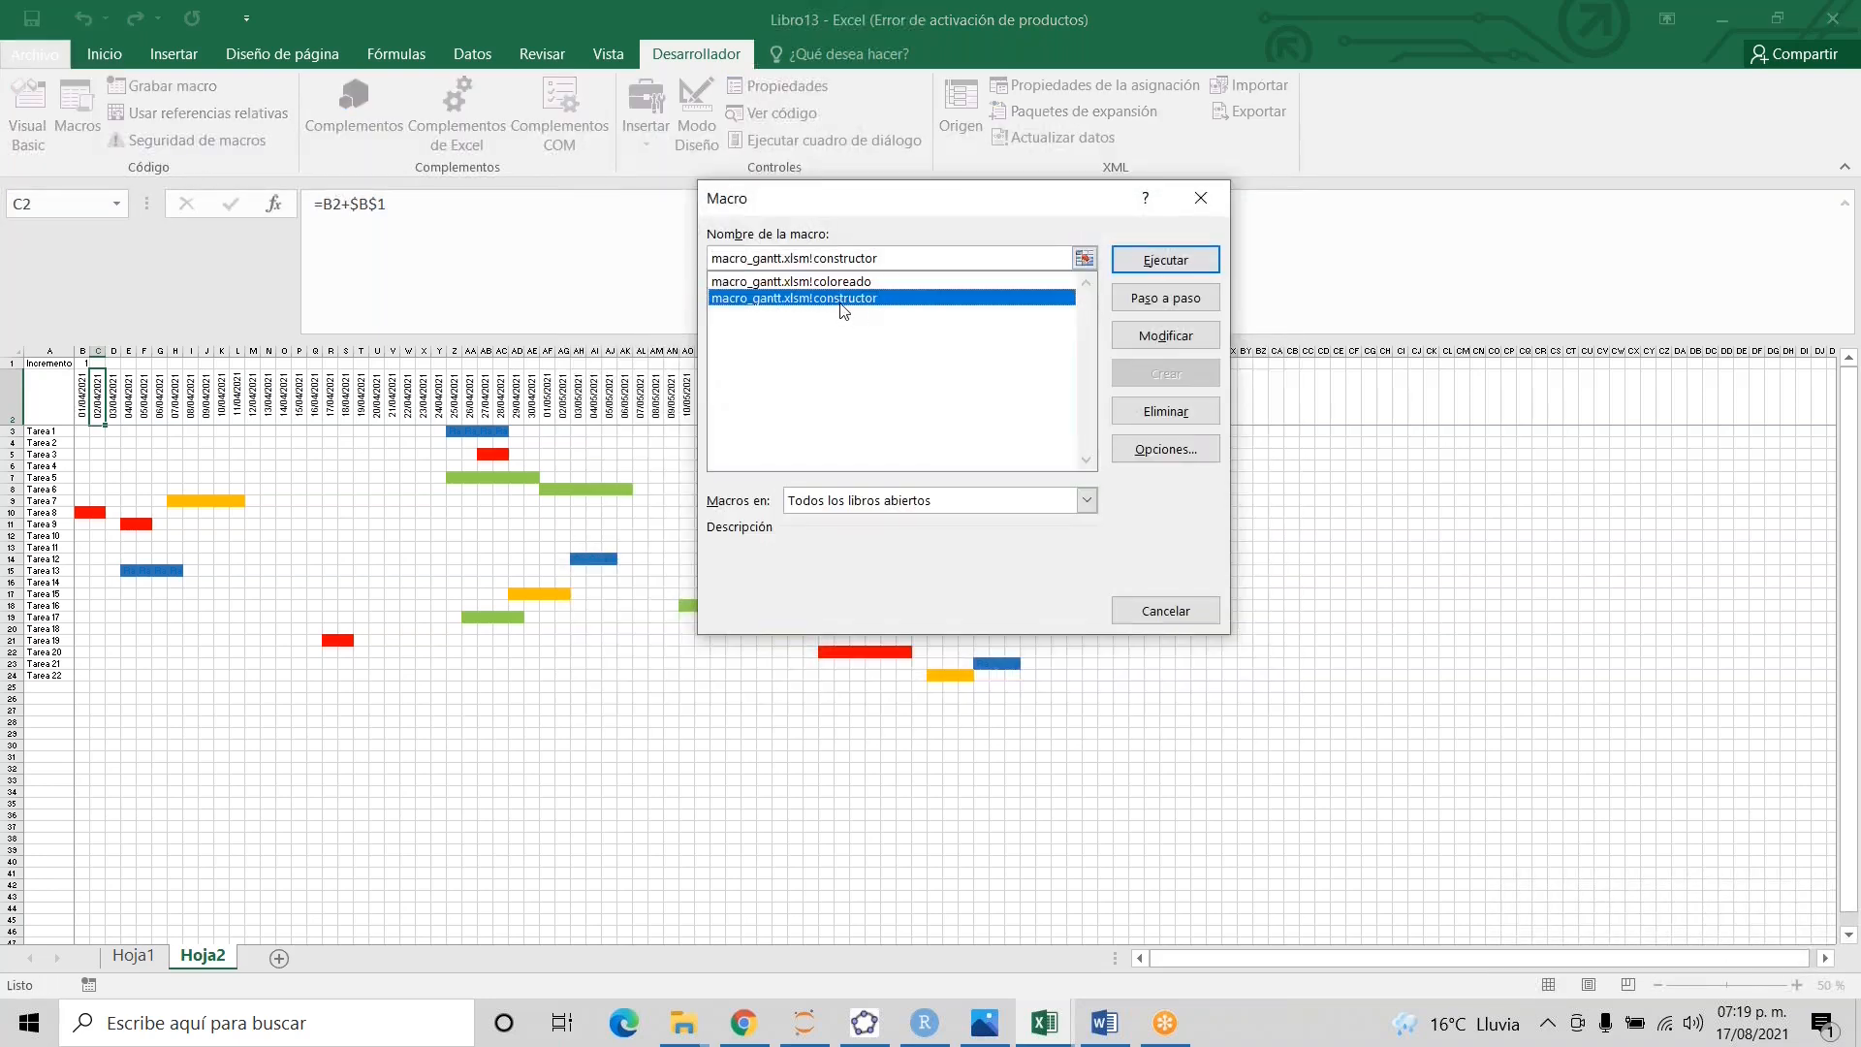
left_click(1136, 339)
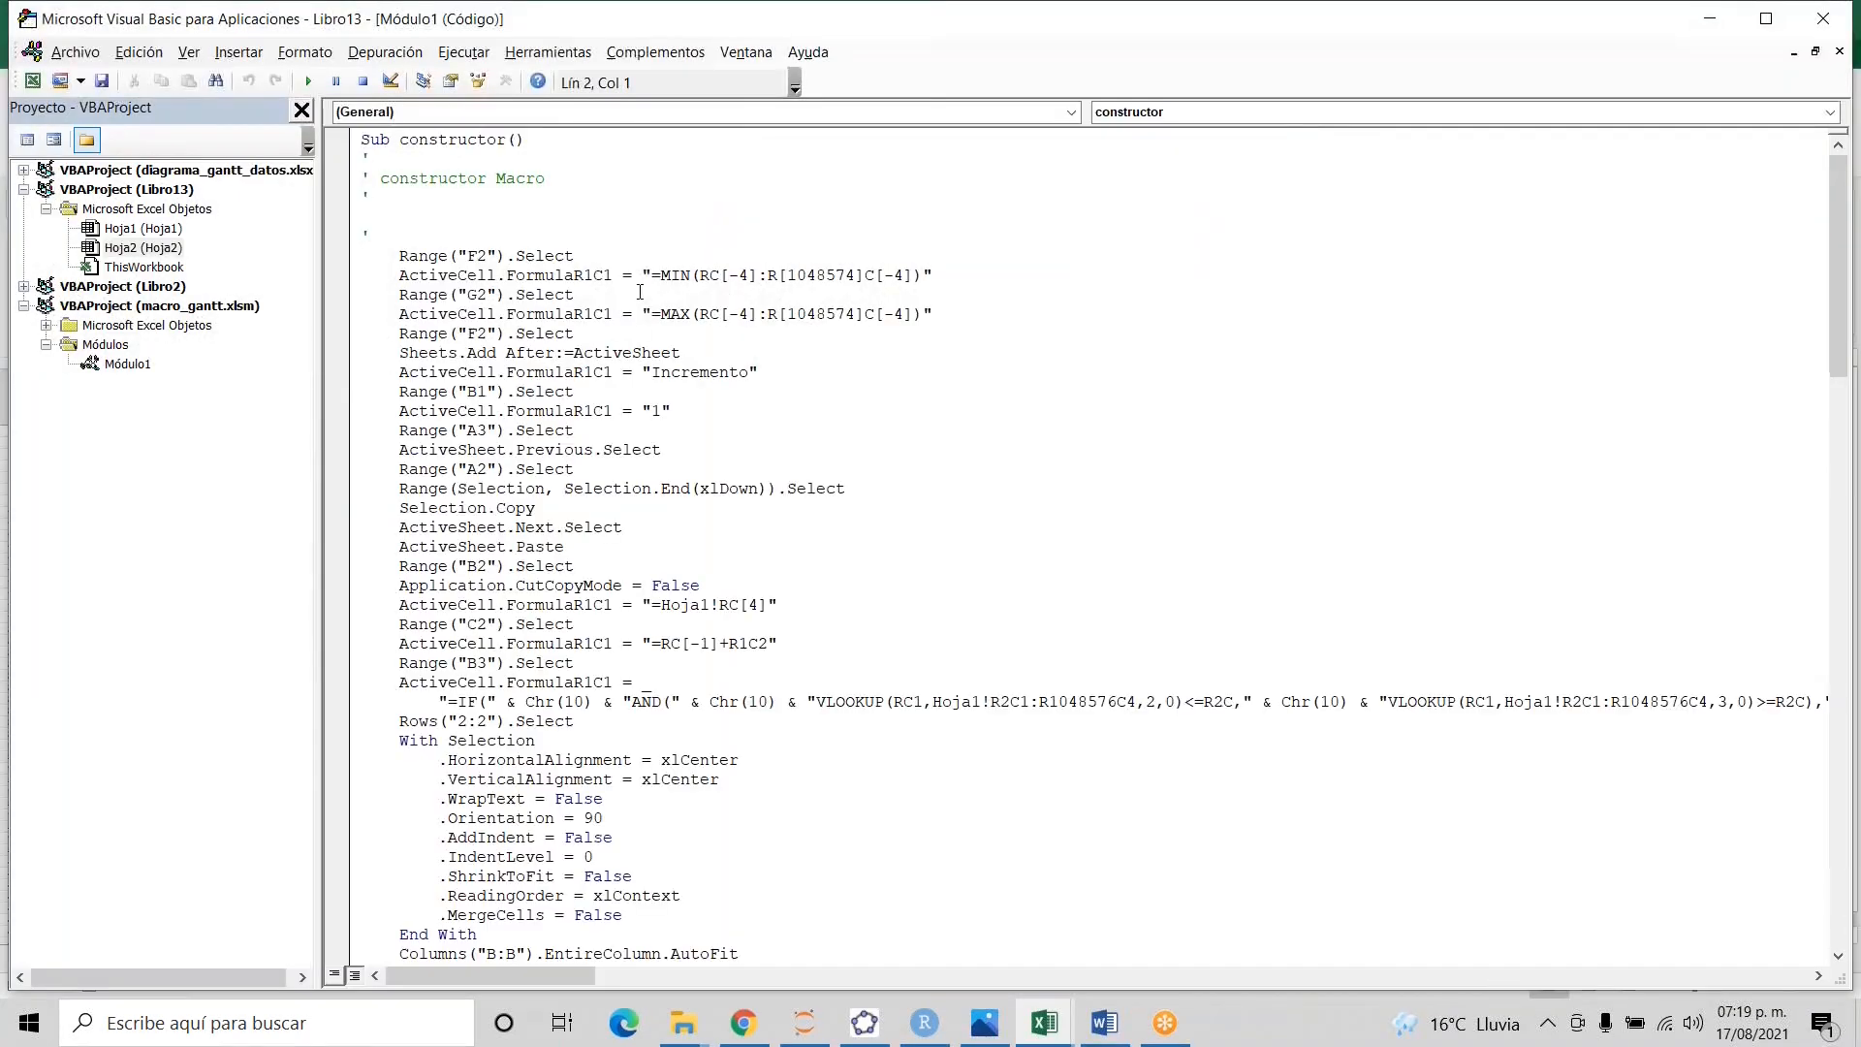
- Examine the constructor code and the start of the coloreado code in Módulo1 of macro_gantt.xlsm
key("Down")
key("Down")
key("Down")
key("Down")
key("Down")
key("Down")
key("Down")
key("Down")
key("Down")
key("Down")
key("Down")
key("Down")
key("Down")
key("Down")
key("Down")
key("Down")
key("Down")
key("Down")
key("Down")
key("Down")
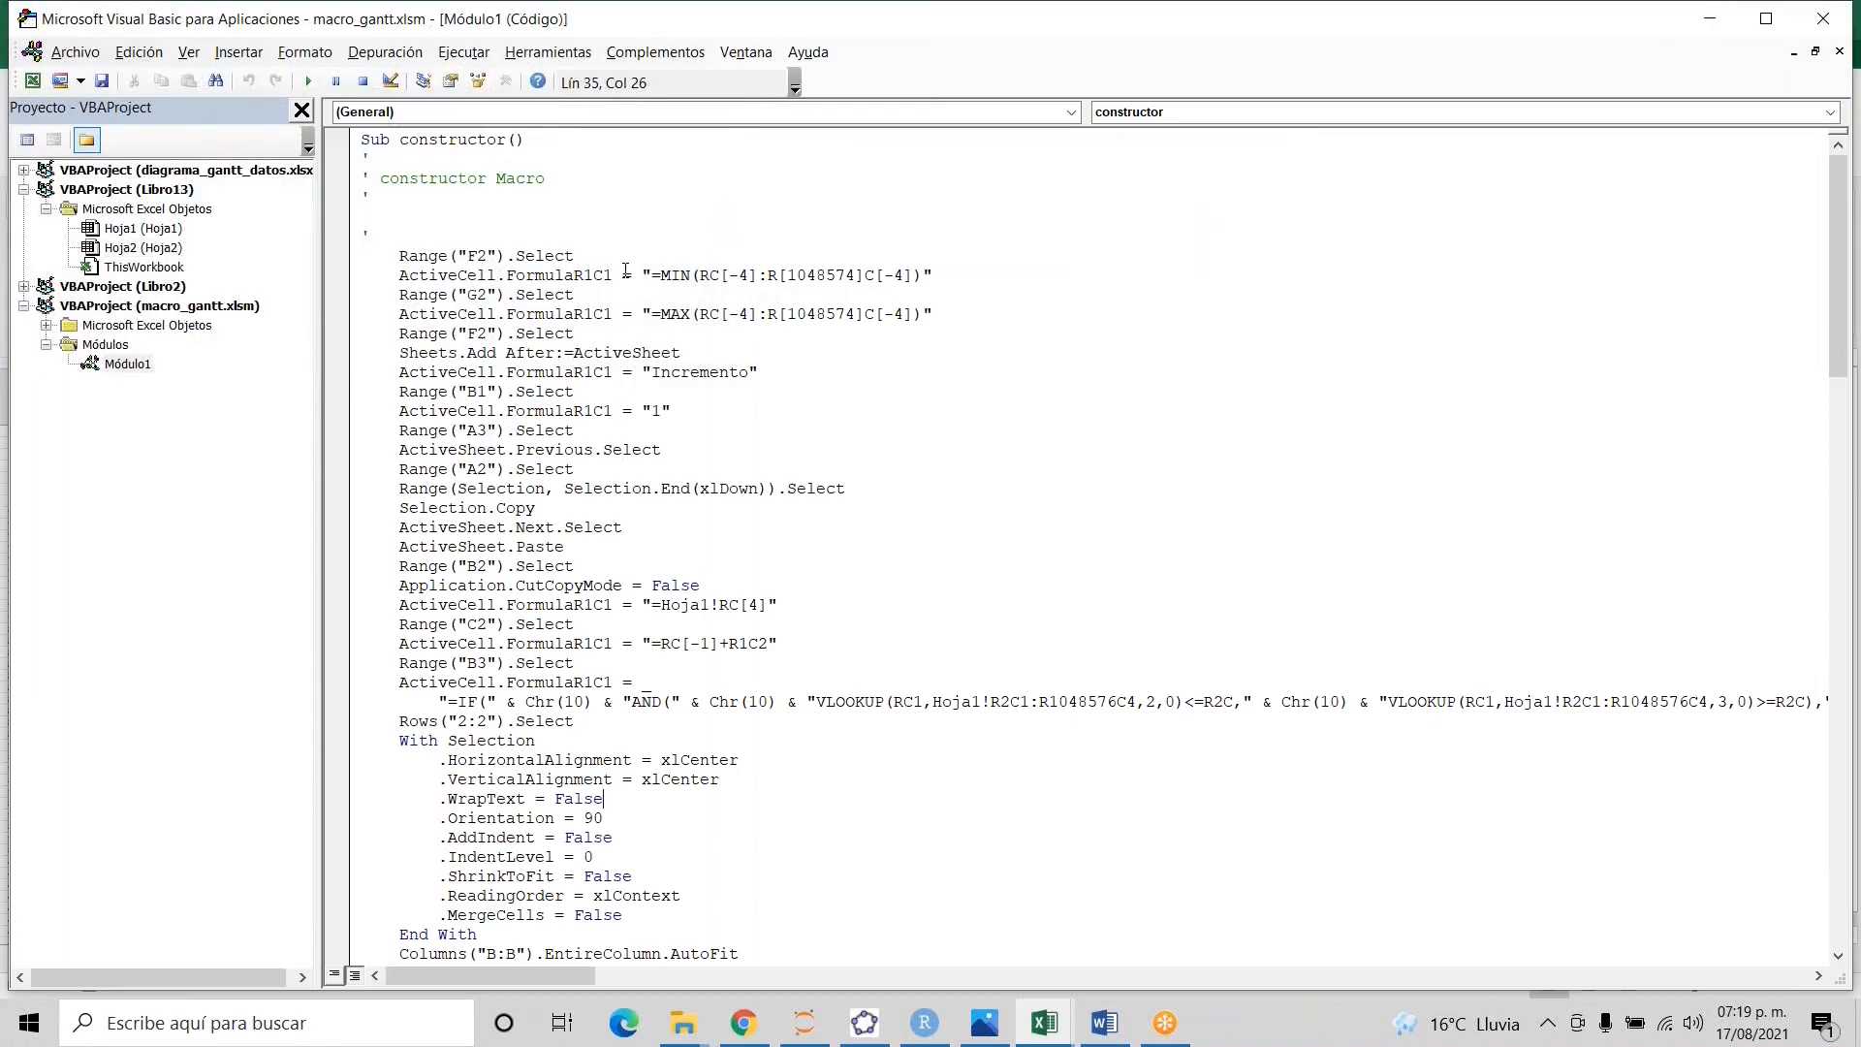
key("Up")
key("Up")
key("Up")
key("Up")
key("Up")
key("Up")
key("Up")
key("Up")
key("Up")
key("Up")
key("Up")
key("Up")
key("Up")
key("Up")
key("Up")
key("Up")
key("Up")
key("Up")
key("Up")
key("Up")
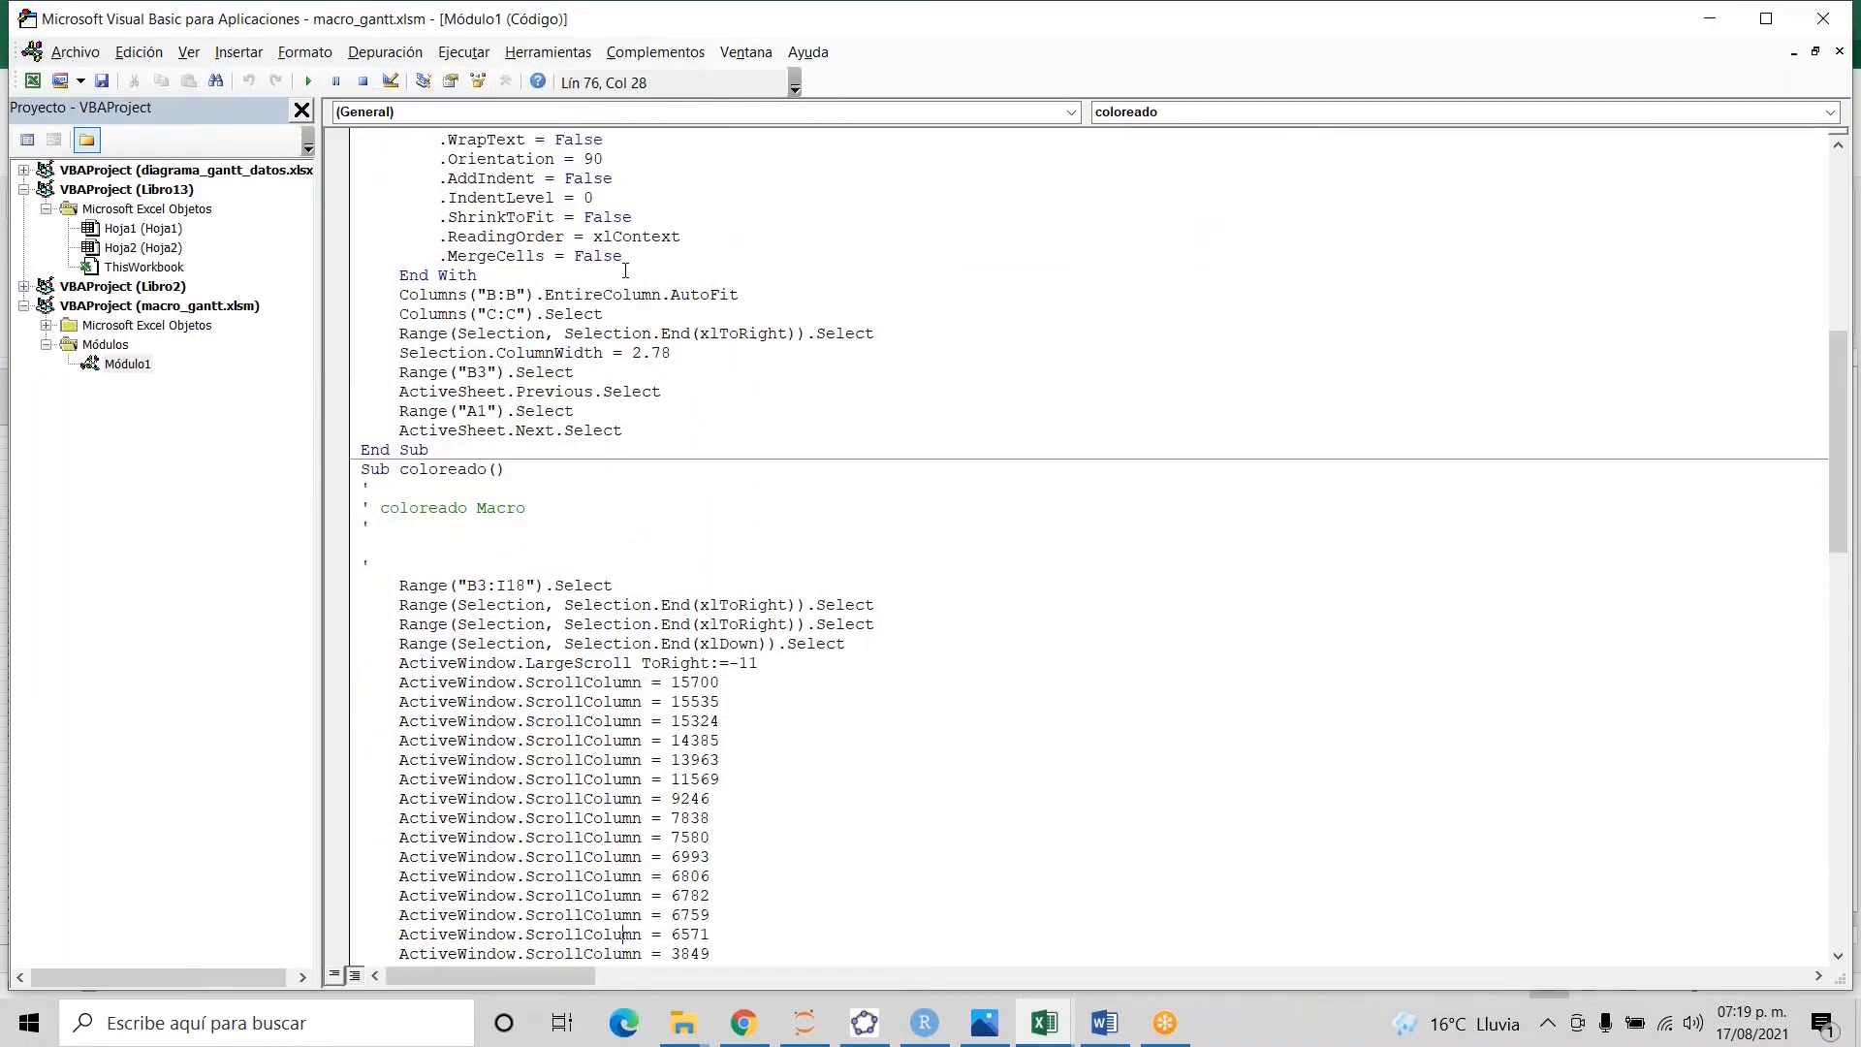
key("Up")
key("Up")
key("Up")
key("Up")
key("Up")
key("Up")
key("Up")
key("Up")
key("Up")
key("Up")
key("Up")
key("Up")
key("Up")
key("Up")
key("Up")
key("Up")
key("Up")
key("Up")
key("Up")
key("Up")
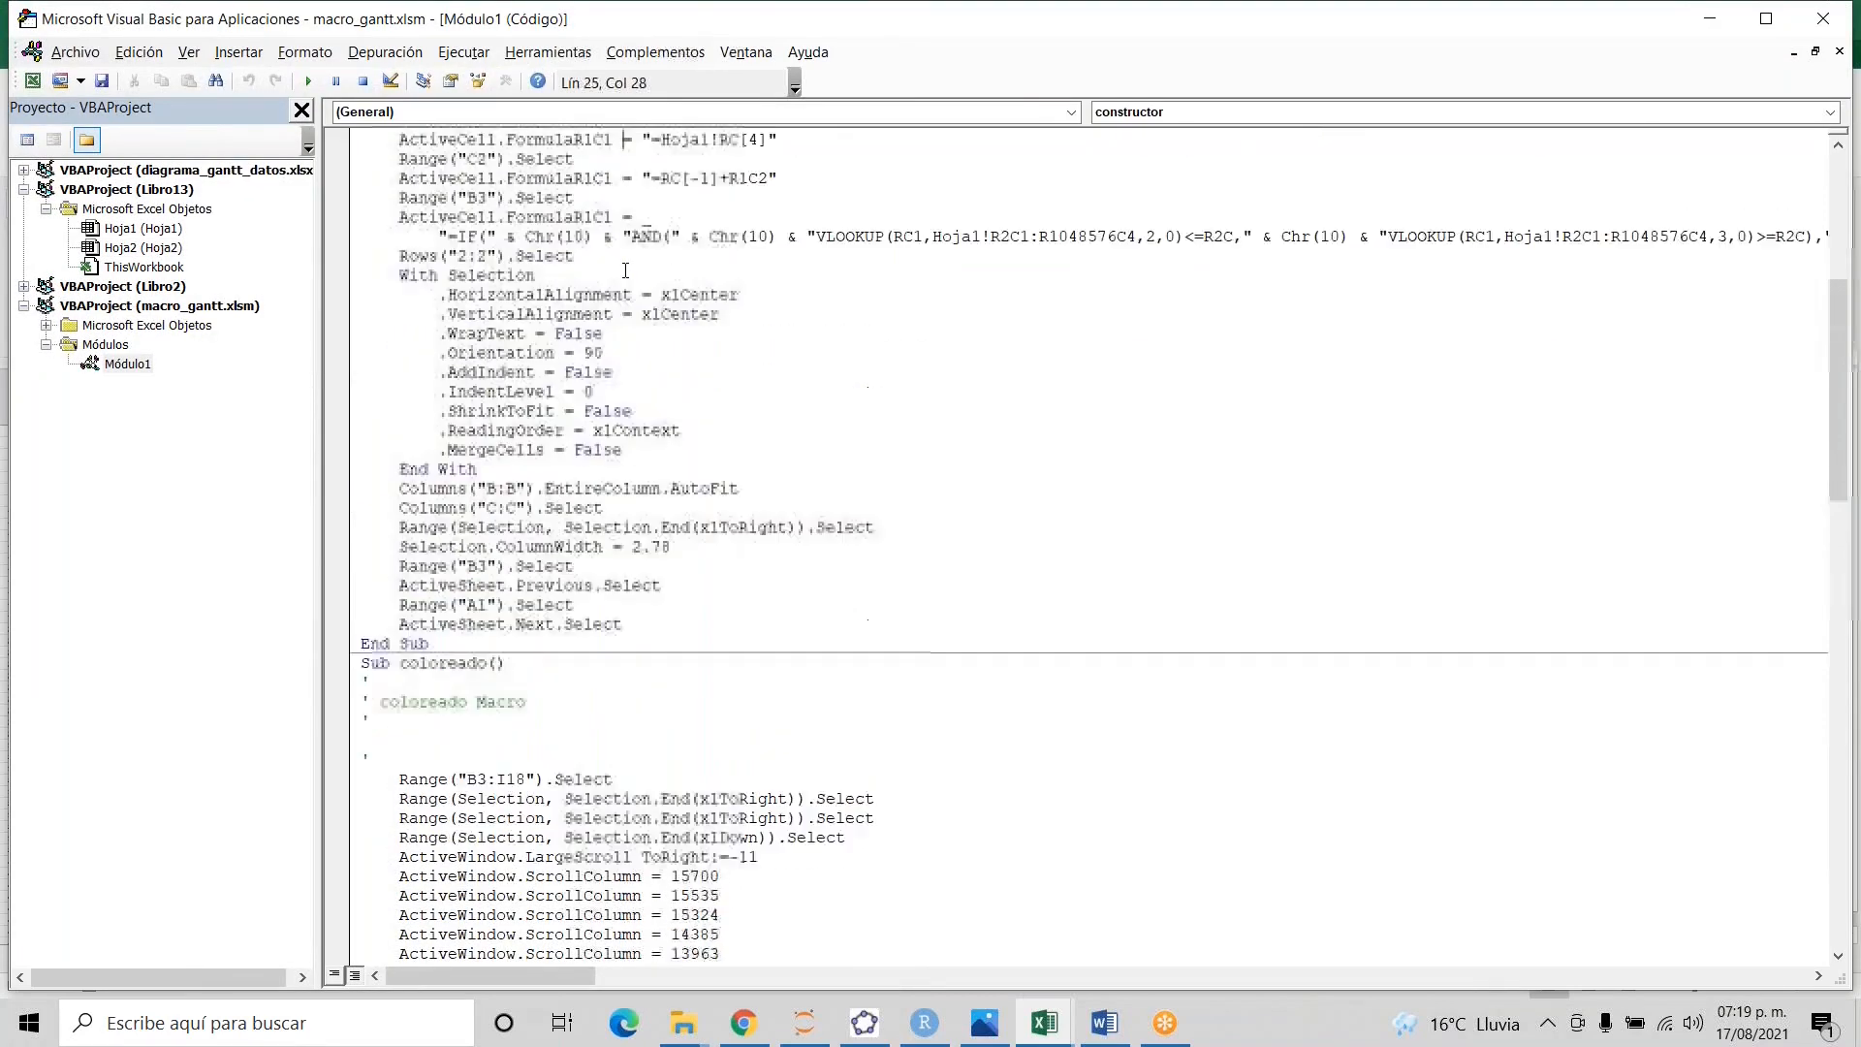
- Review the constructor code through its column width and sheet selection lines, ending at its Sub line
key("Down")
key("Down")
key("Down")
key("Down")
key("Down")
key("Down")
key("Down")
key("Down")
key("Down")
key("Down")
key("Down")
key("Down")
key("Down")
key("Down")
key("Down")
key("Down")
key("Down")
key("Down")
key("Down")
key("Down")
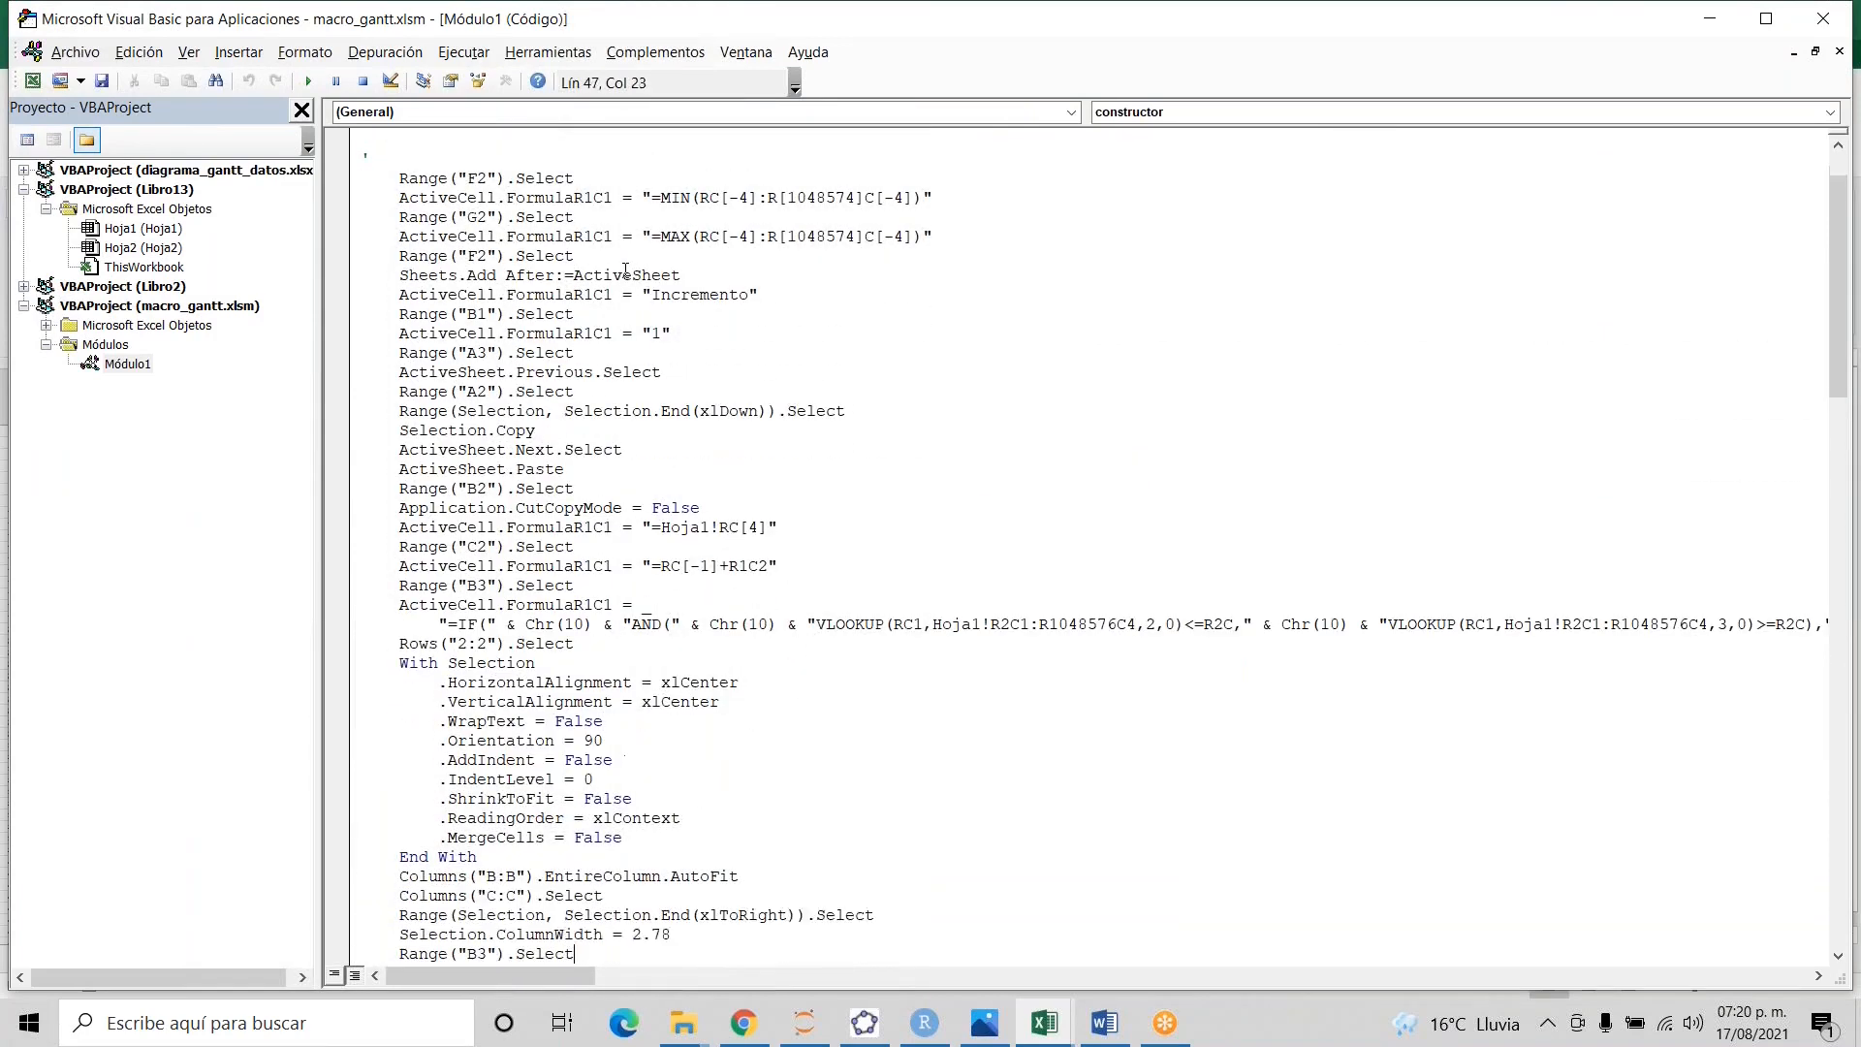
key("Down")
key("Down")
key("Down")
key("End")
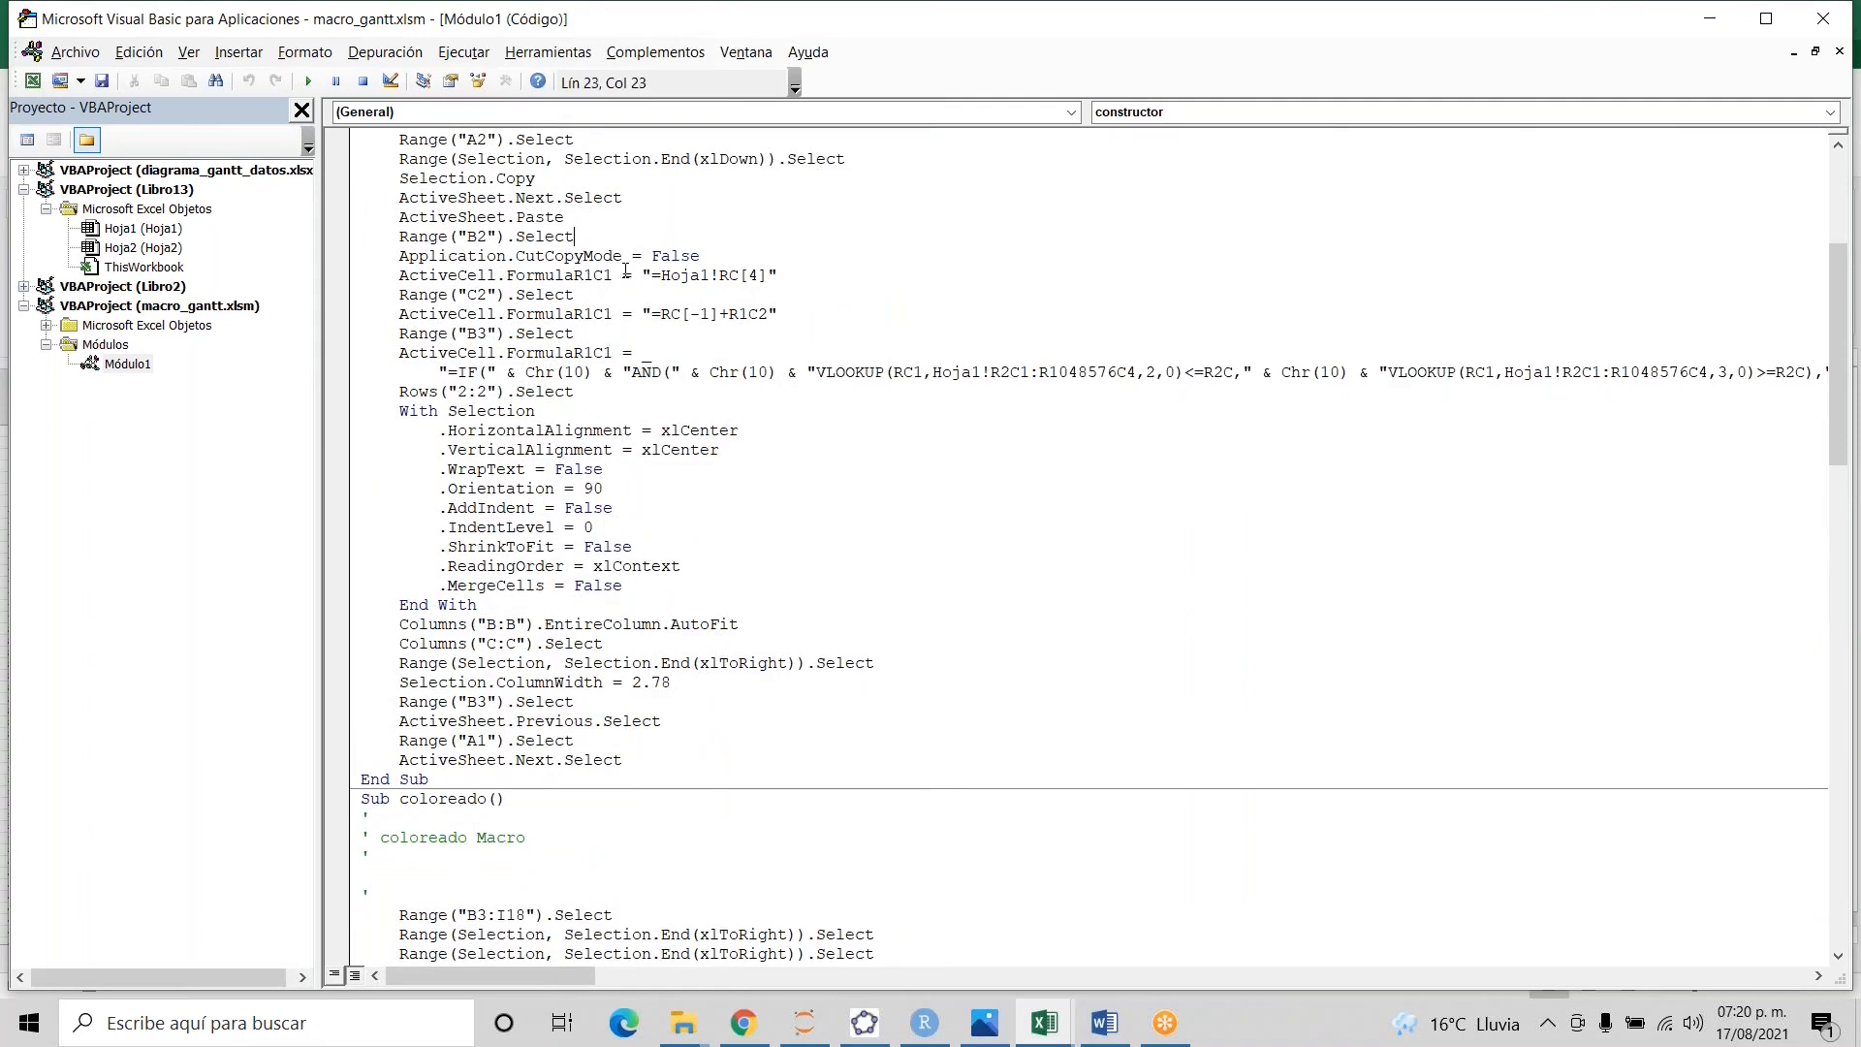
key("Up")
key("Up")
key("Up")
key("Up")
key("Up")
key("Up")
key("Up")
key("Up")
key("Up")
key("Up")
key("Up")
key("Up")
key("Up")
key("Up")
key("Up")
key("Up")
key("Up")
key("Up")
key("Up")
key("Up")
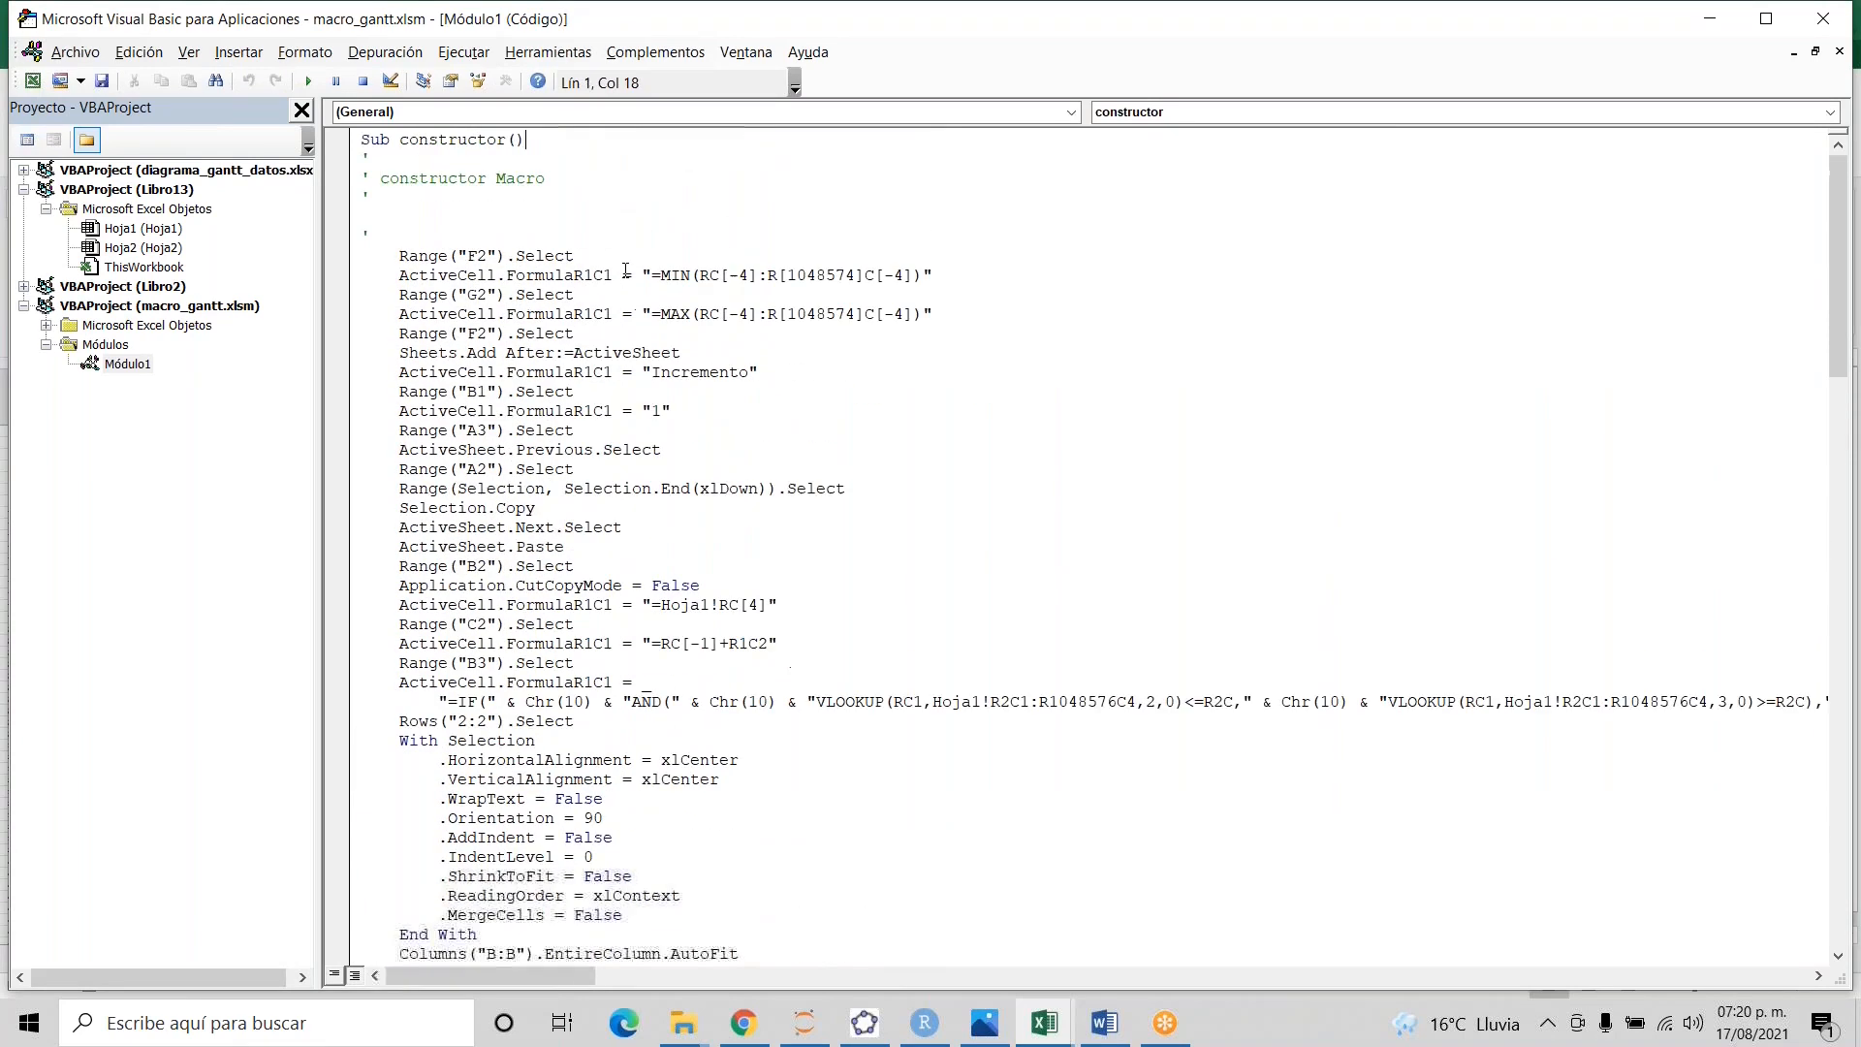
key("F5")
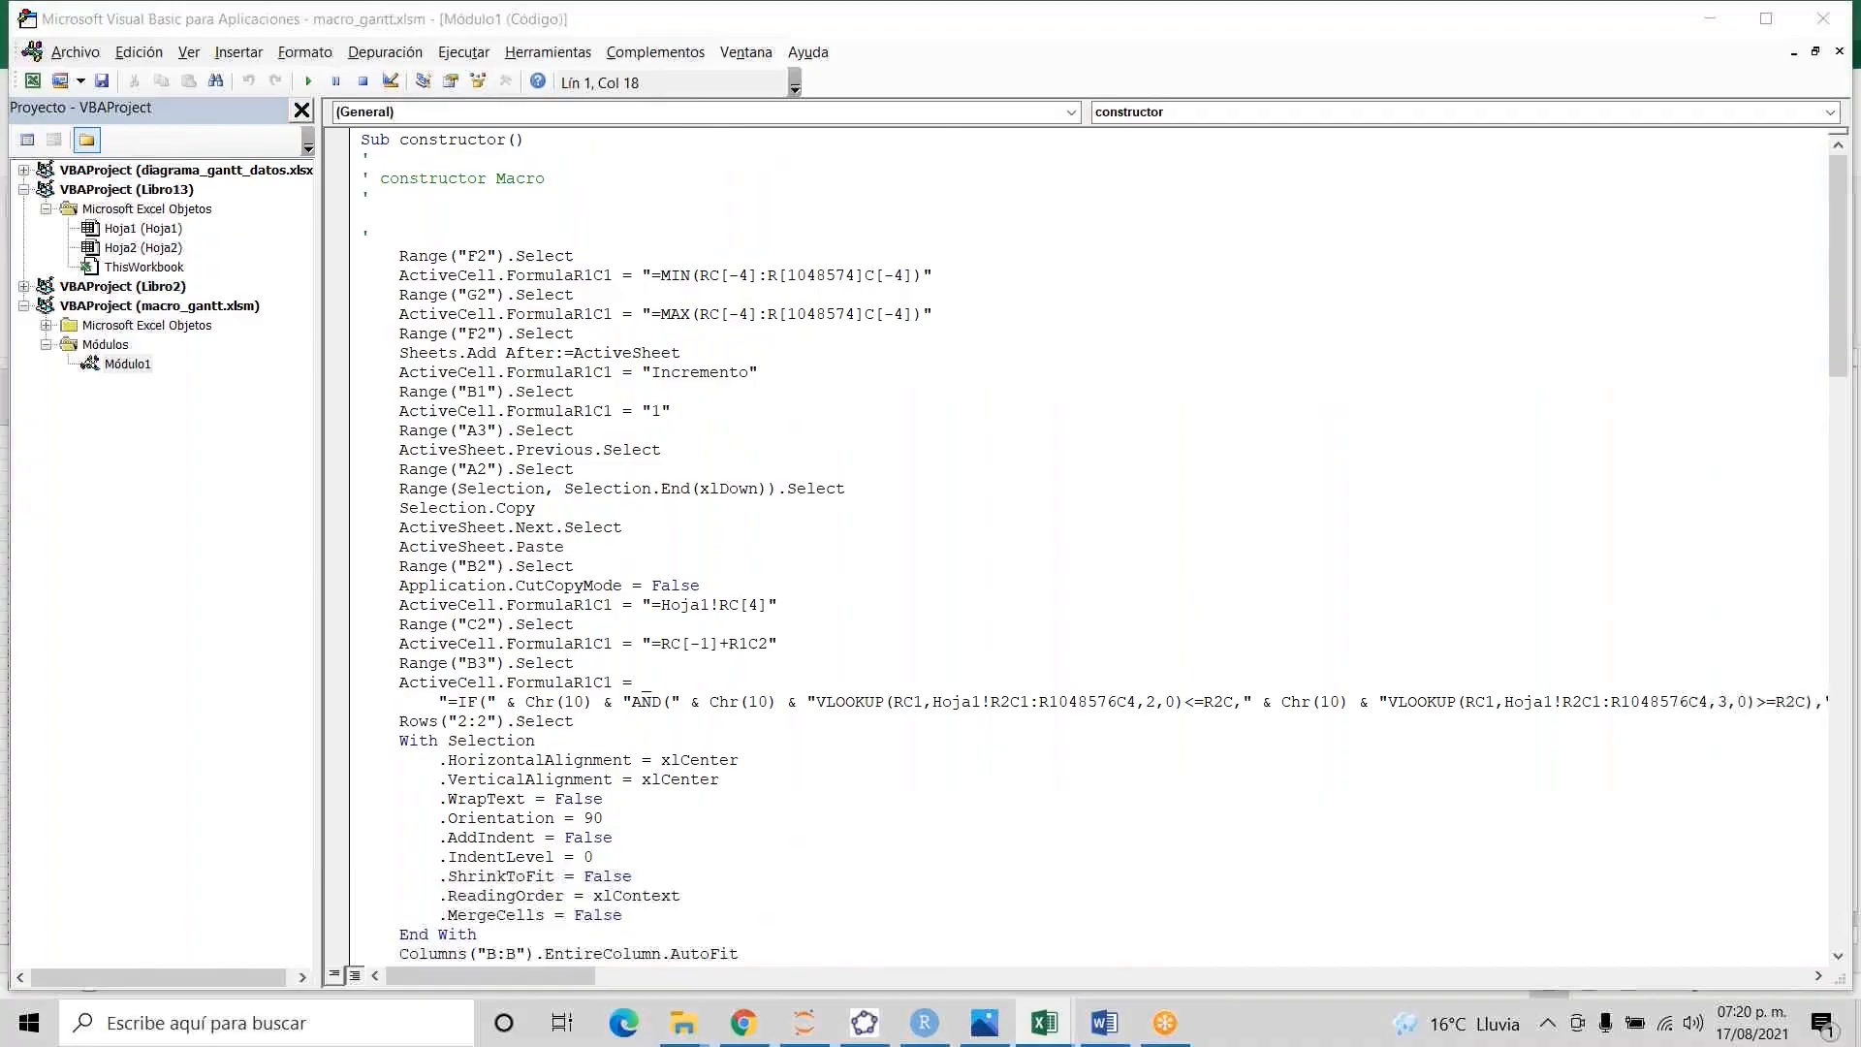
key("Left")
key("Right")
key("Left")
key("Right")
key("Left")
key("Right")
key("Left")
key("Right")
key("Left")
key("Right")
key("alt+F11")
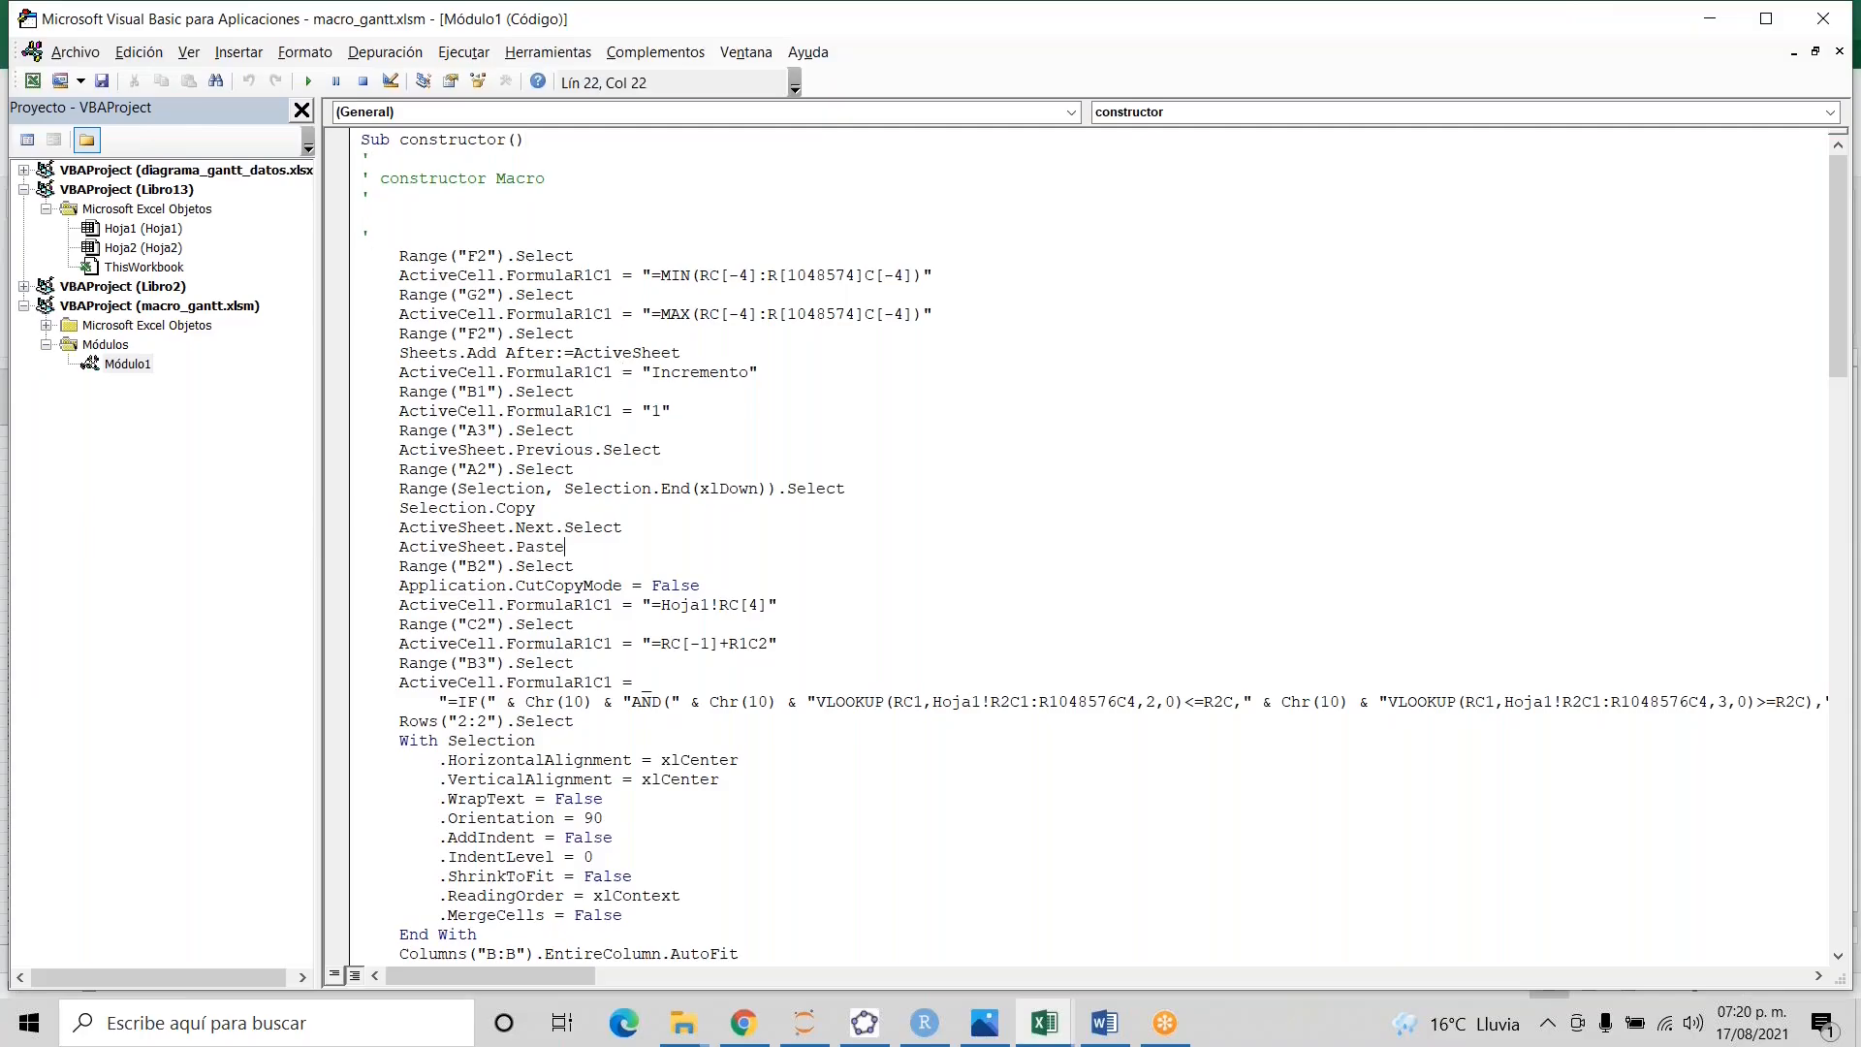
- Examine the closing lines of the constructor macro and compare them with the Gantt chart on Hoja2
left_click(631, 759)
key("Down")
key("Down")
key("Down")
key("Down")
key("Down")
key("Down")
key("Down")
key("Down")
key("Down")
key("Down")
key("Down")
key("Down")
key("Down")
key("Down")
key("Down")
key("Down")
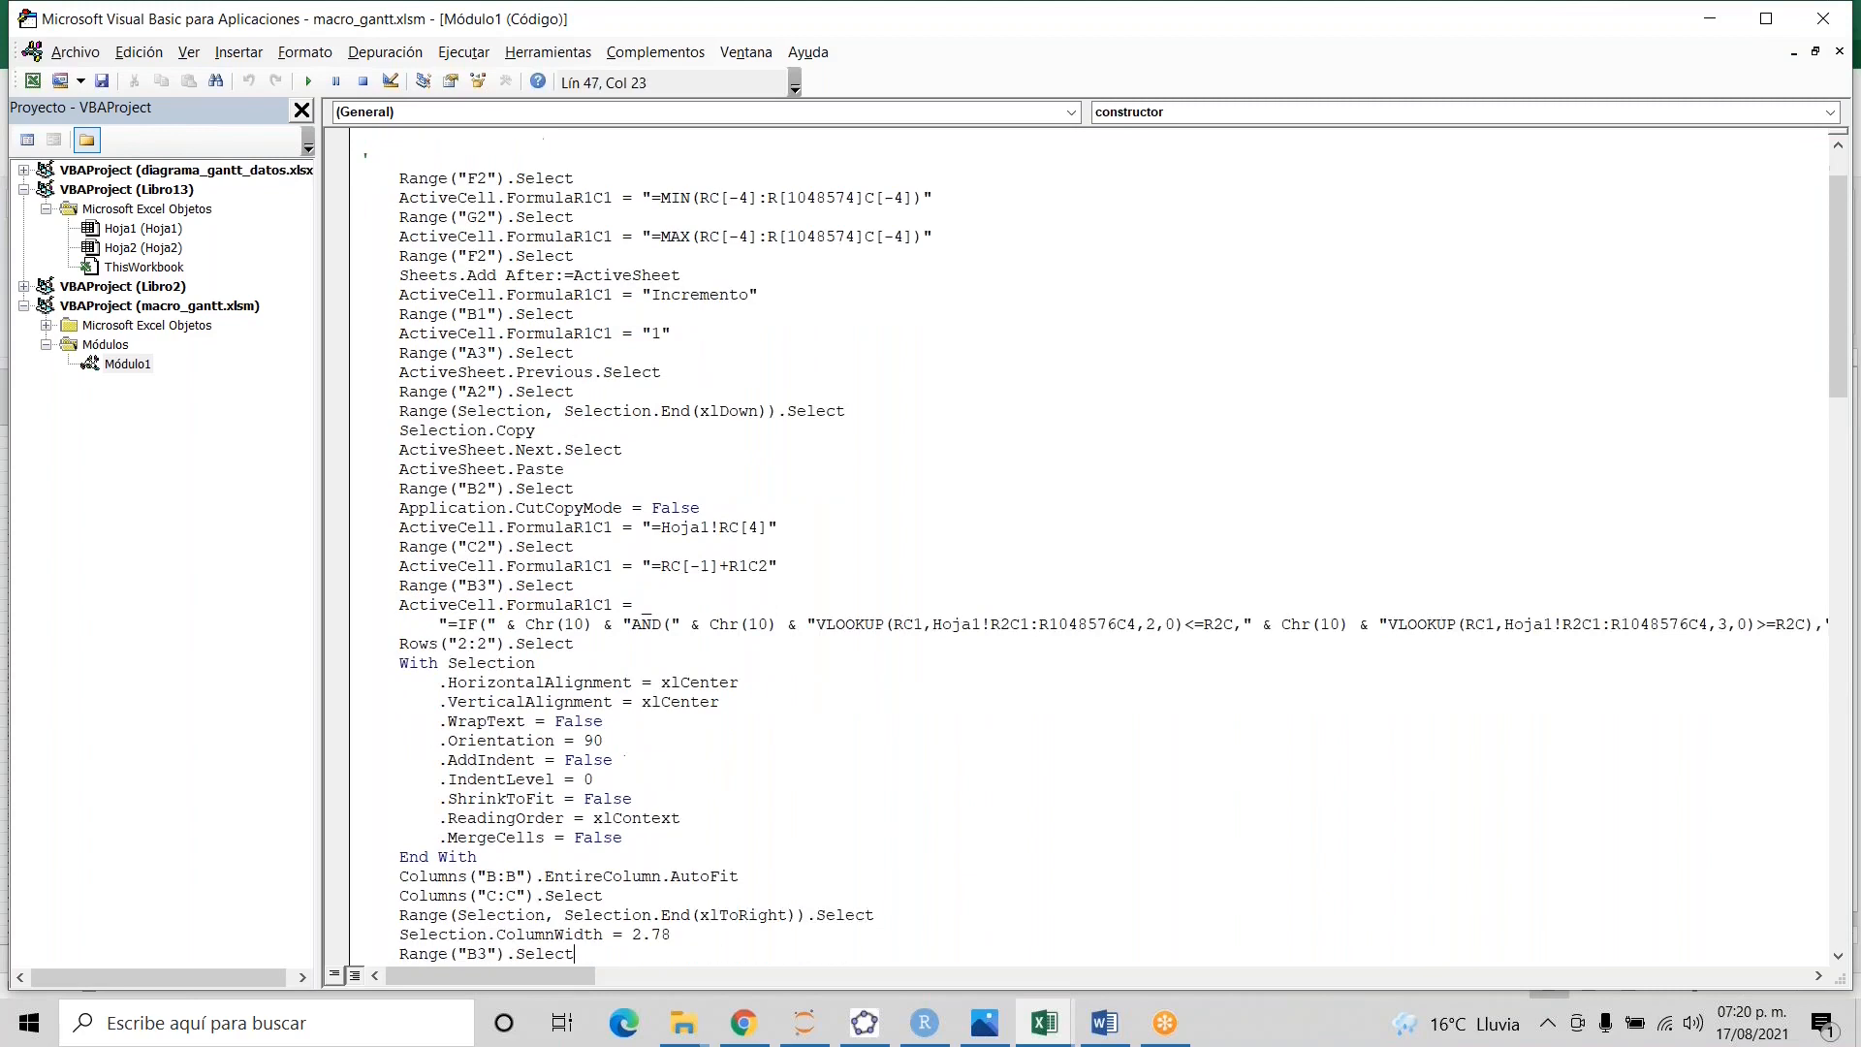
key("alt+F11")
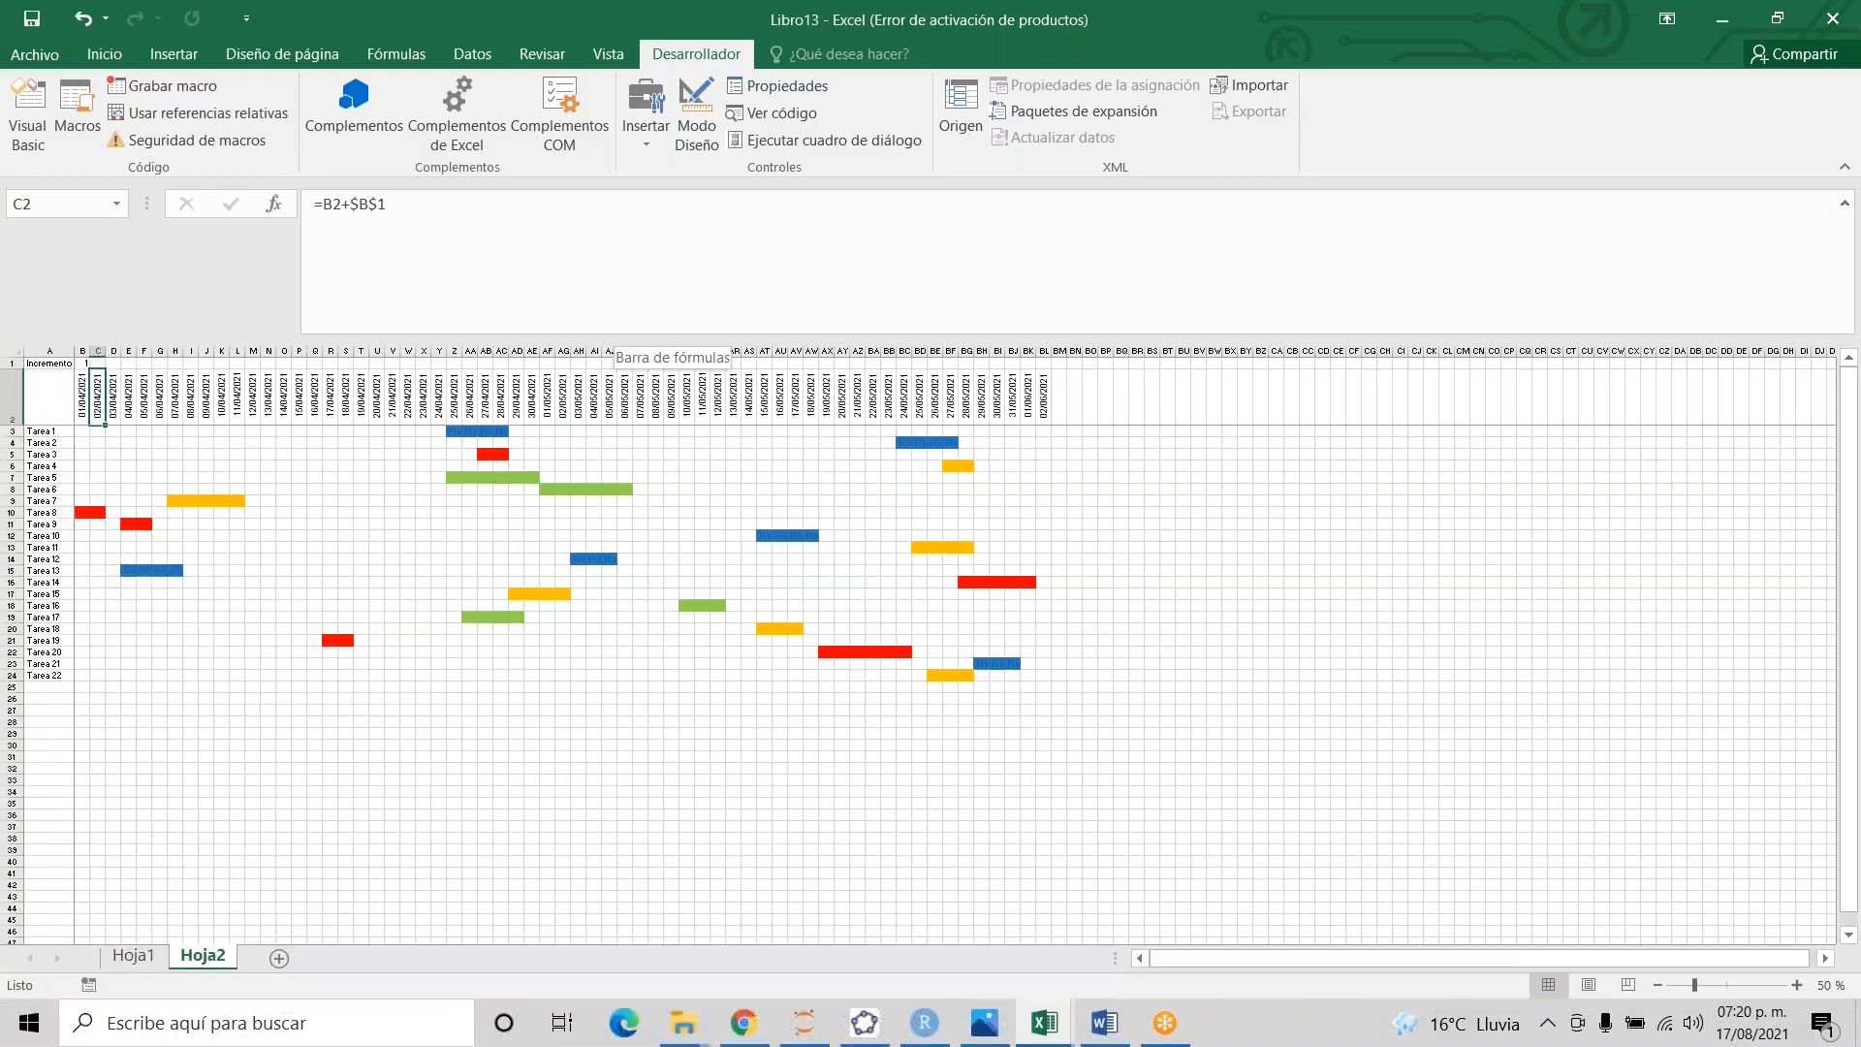
key("alt+F11")
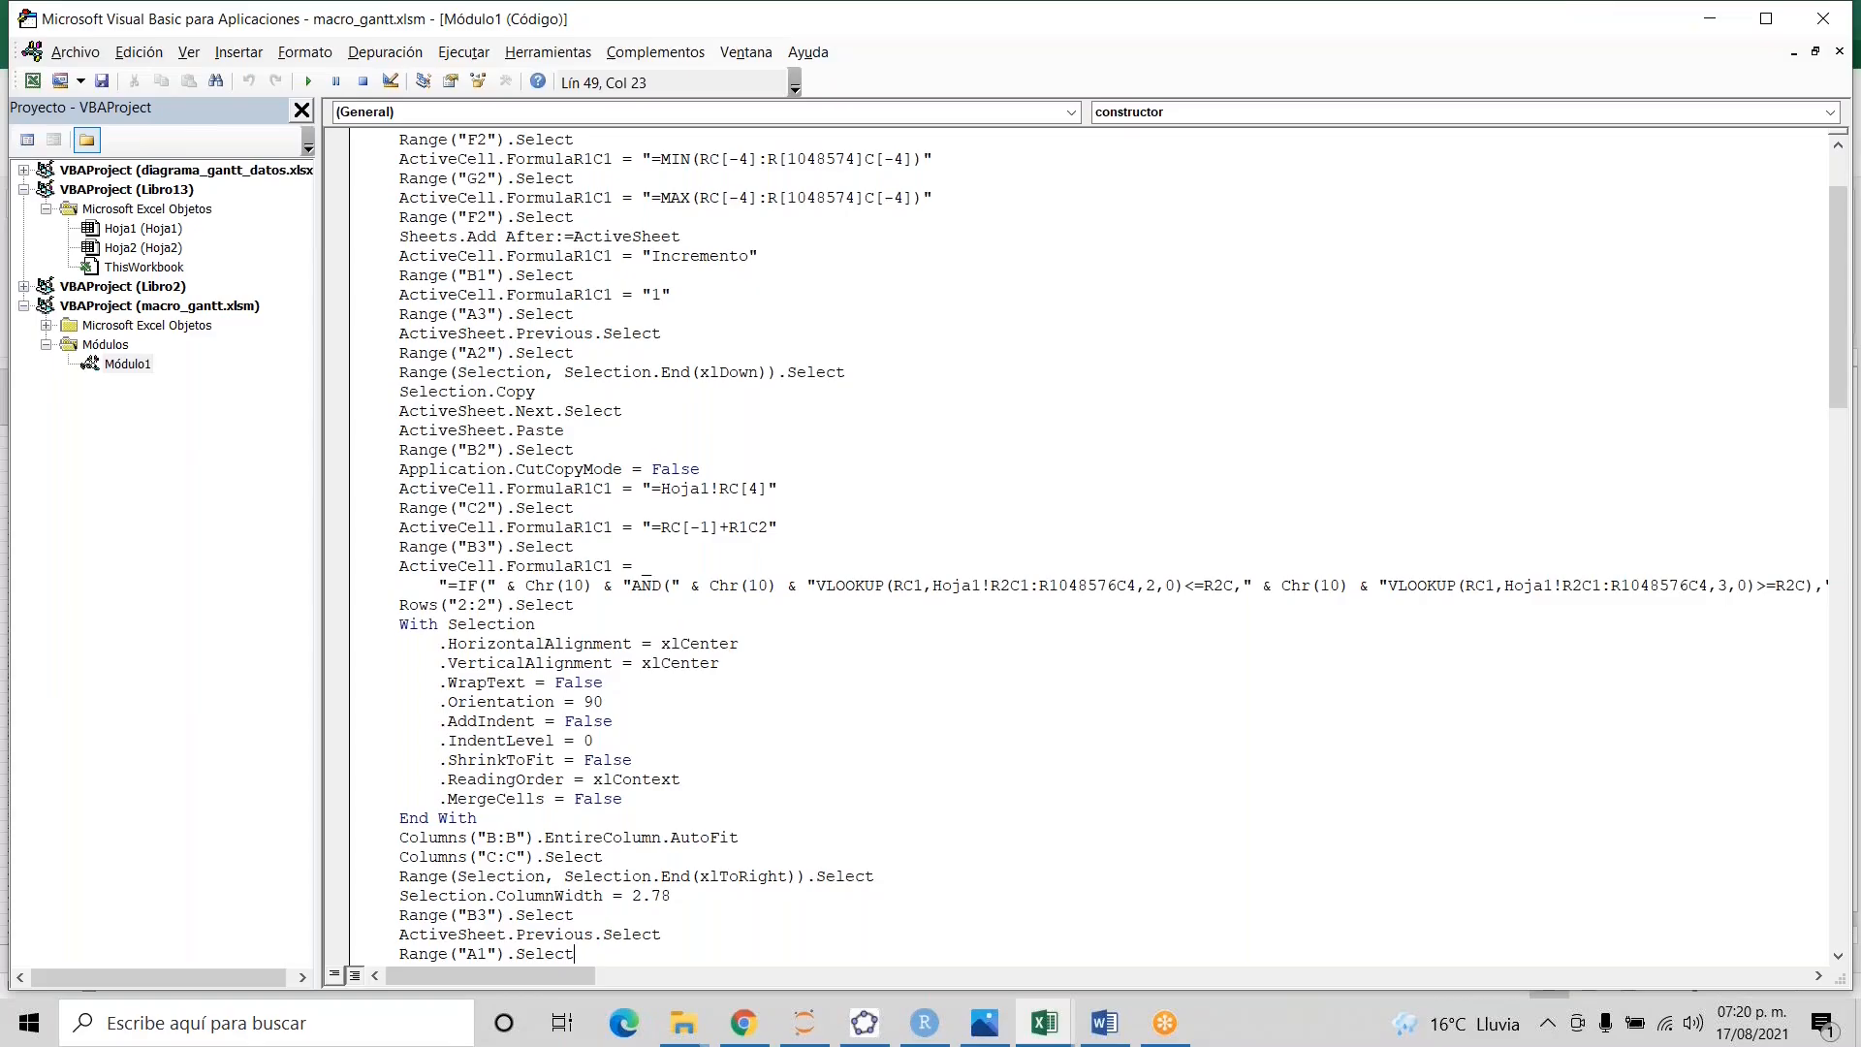
- Locate the C2 formula line in the constructor code and highlight its RC[-1]+R1C2 expression
key("Up")
key("Up")
key("Up")
key("Up")
key("Up")
key("Up")
key("Up")
key("Up")
key("Up")
key("Up")
key("Up")
key("Up")
key("Up")
key("Up")
key("Up")
key("Up")
key("Up")
key("Up")
key("Up")
key("Up")
key("Right")
key("Right")
key("Right")
key("Right")
key("shift+Right")
key("shift+Right")
key("shift+Right")
key("shift+Right")
key("shift+Right")
key("shift+Right")
key("shift+Right")
key("shift+Right")
key("shift+Right")
key("shift+Right")
key("shift+Right")
key("shift+Right")
key("shift+Left")
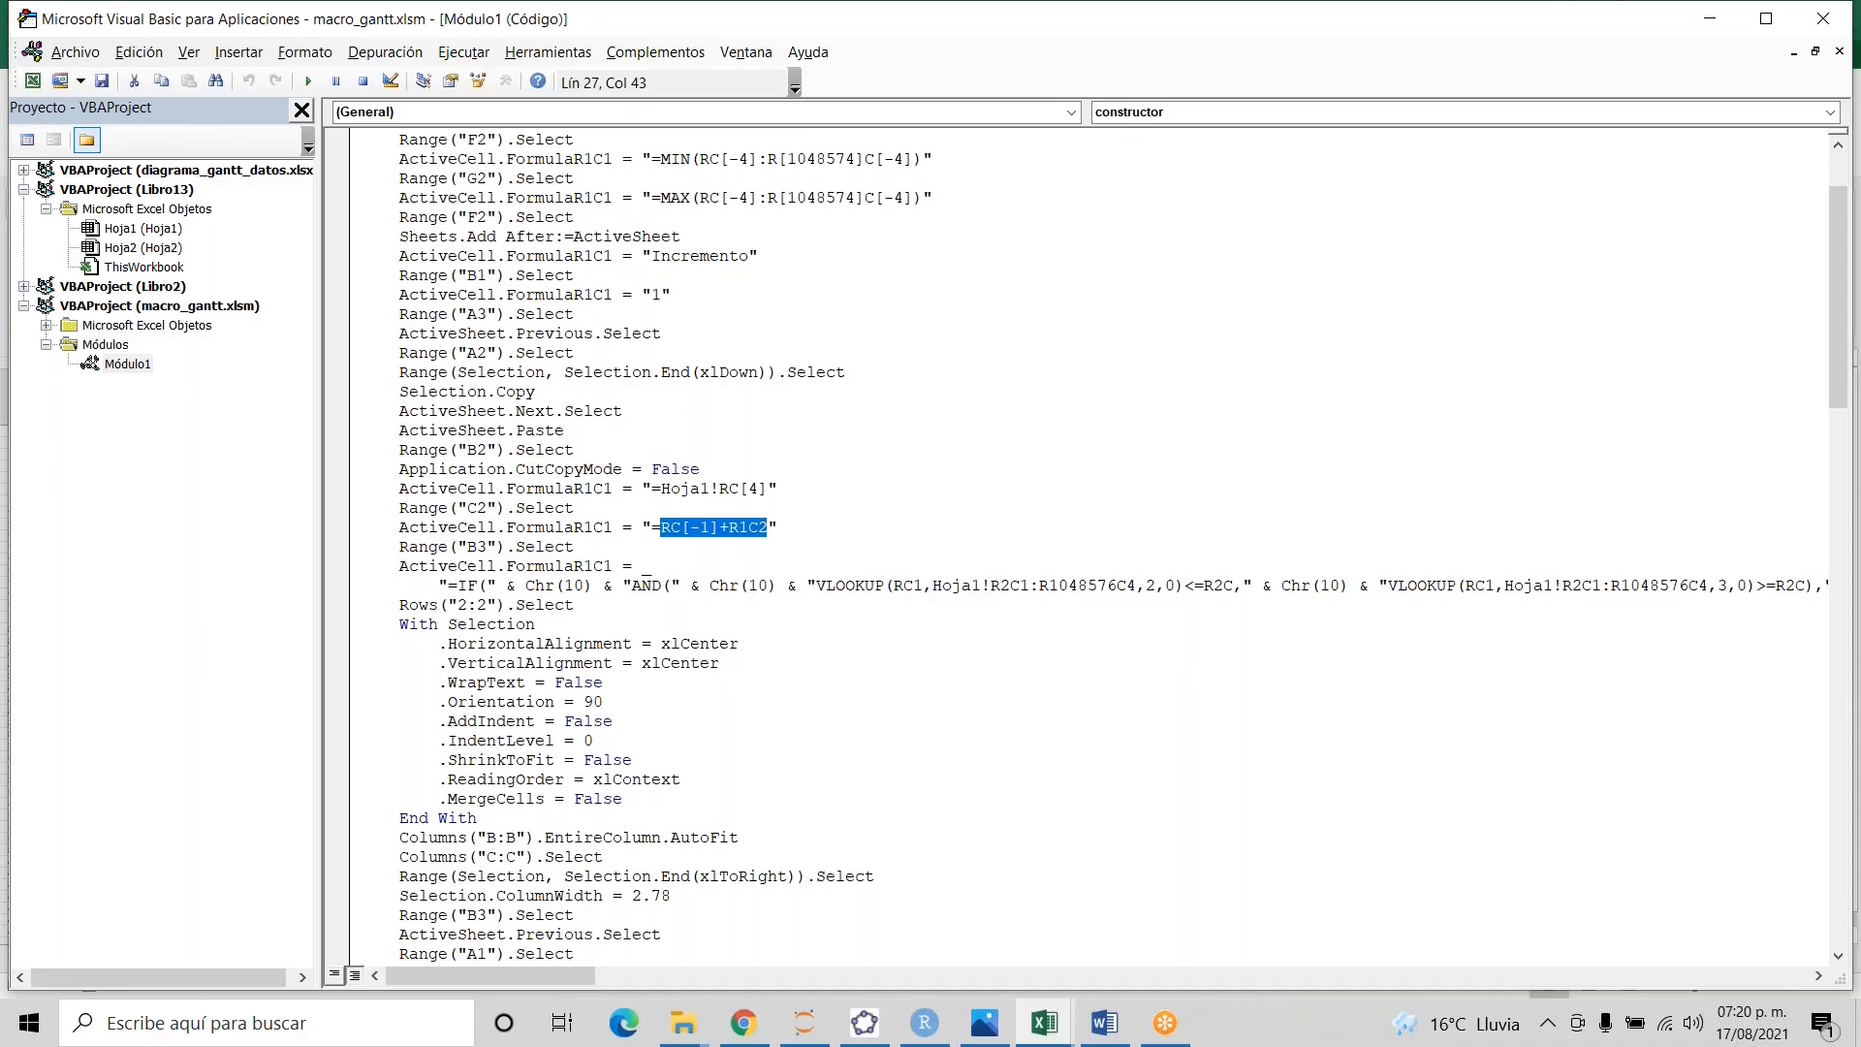
- Compare the FormulaR1C1 assignment for C2 in the code with the formula in cell C2 of Hoja2 in Libro13
key("alt+Tab")
key("Left")
key("Right")
key("alt+Tab")
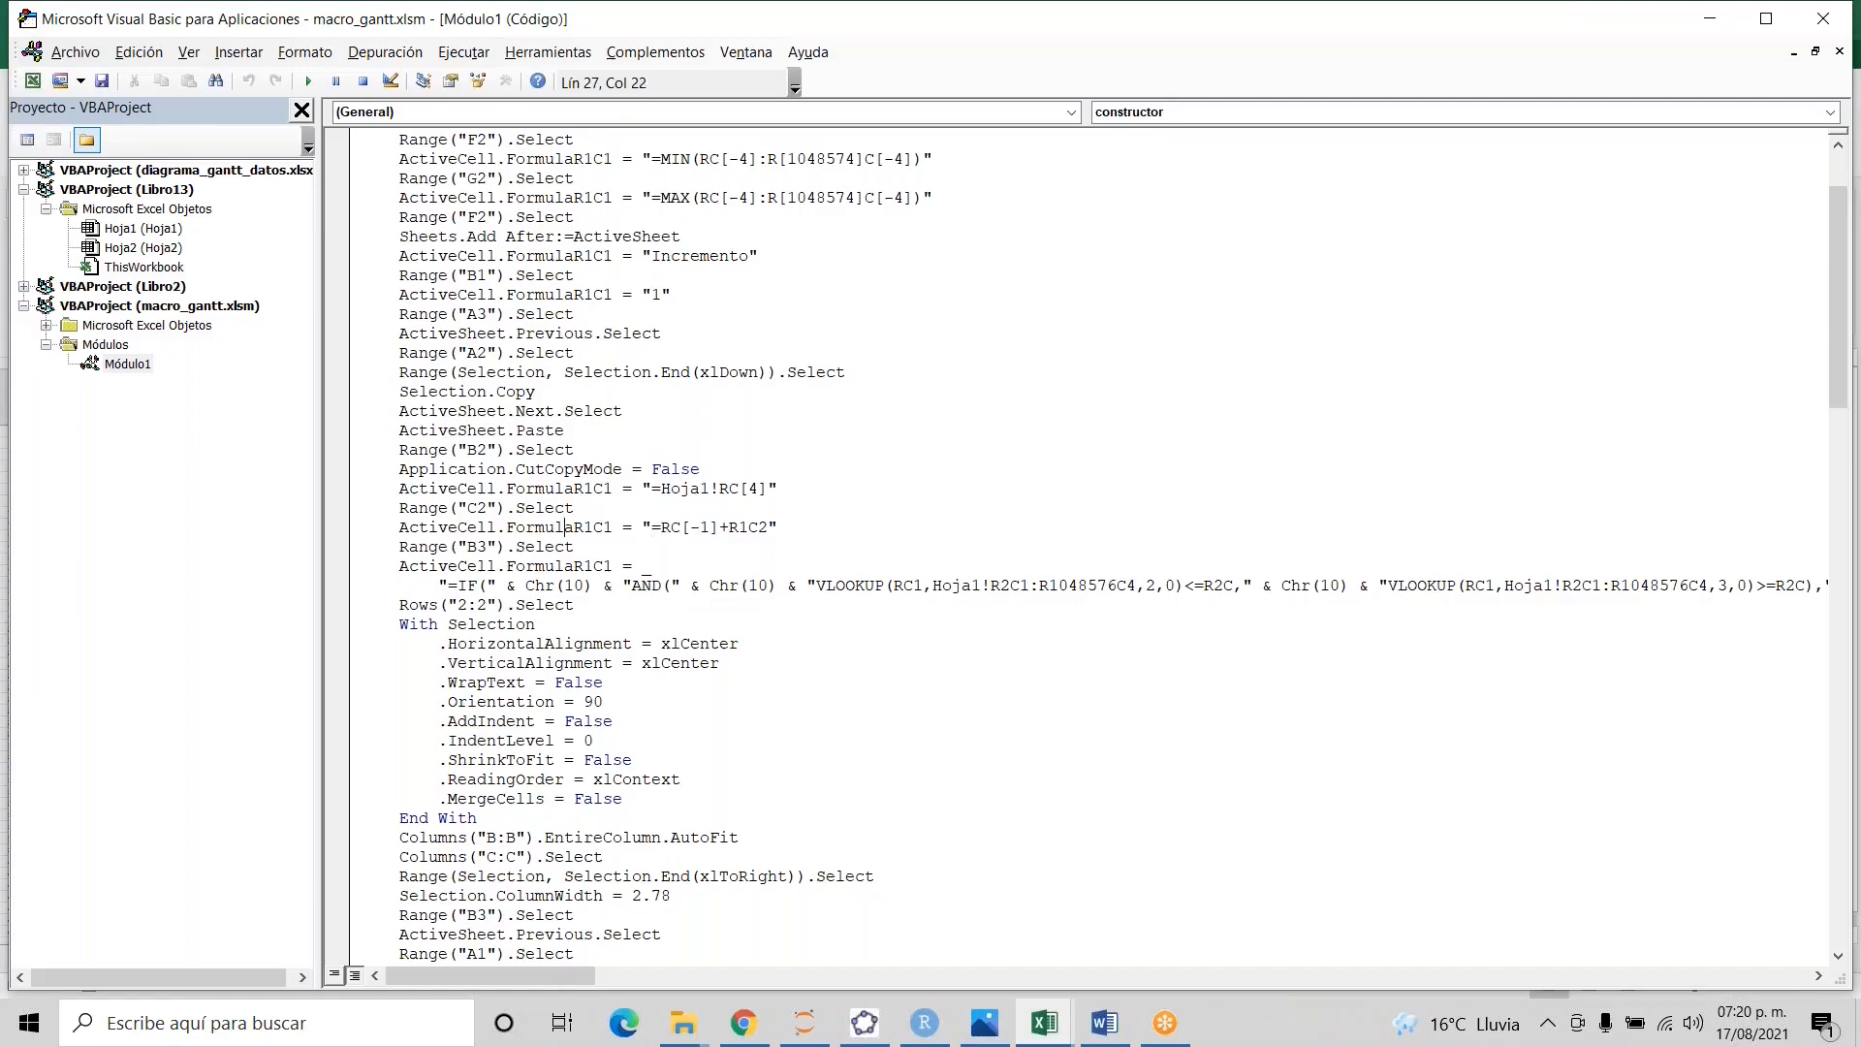
key("ctrl+shift+Right")
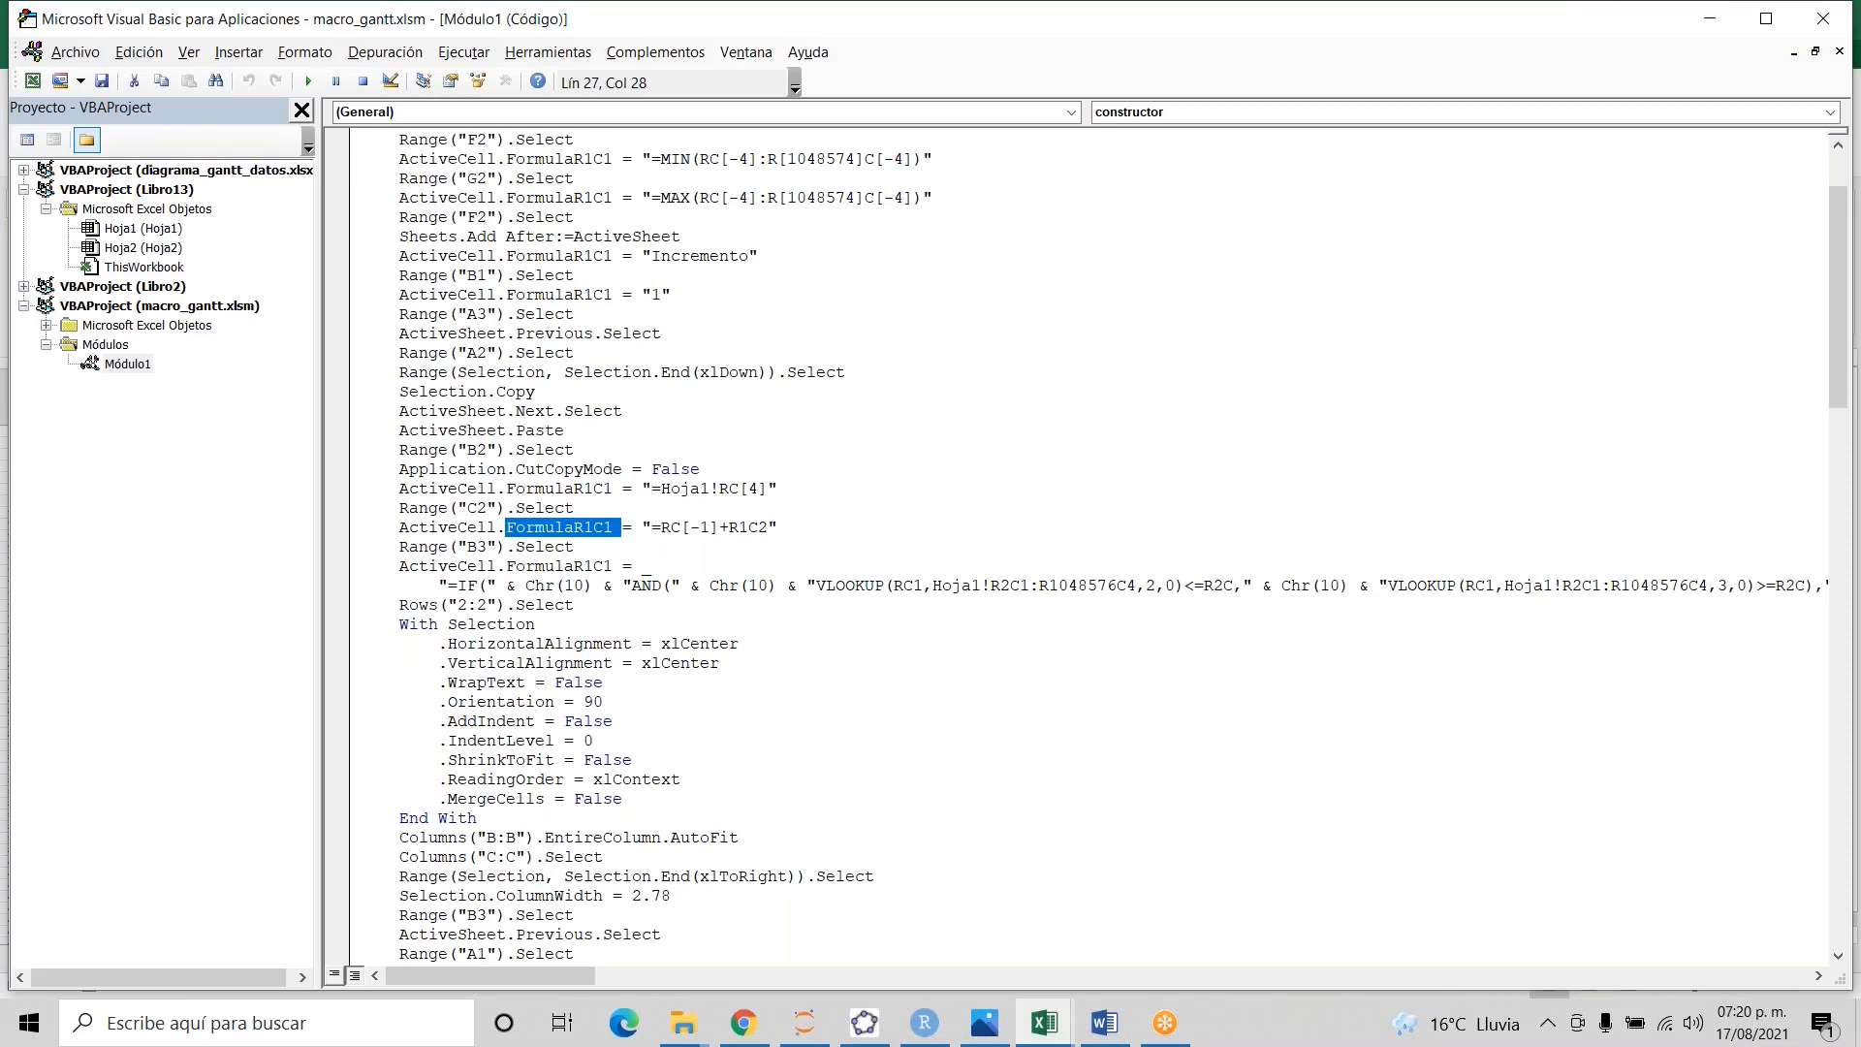
key("alt+Tab")
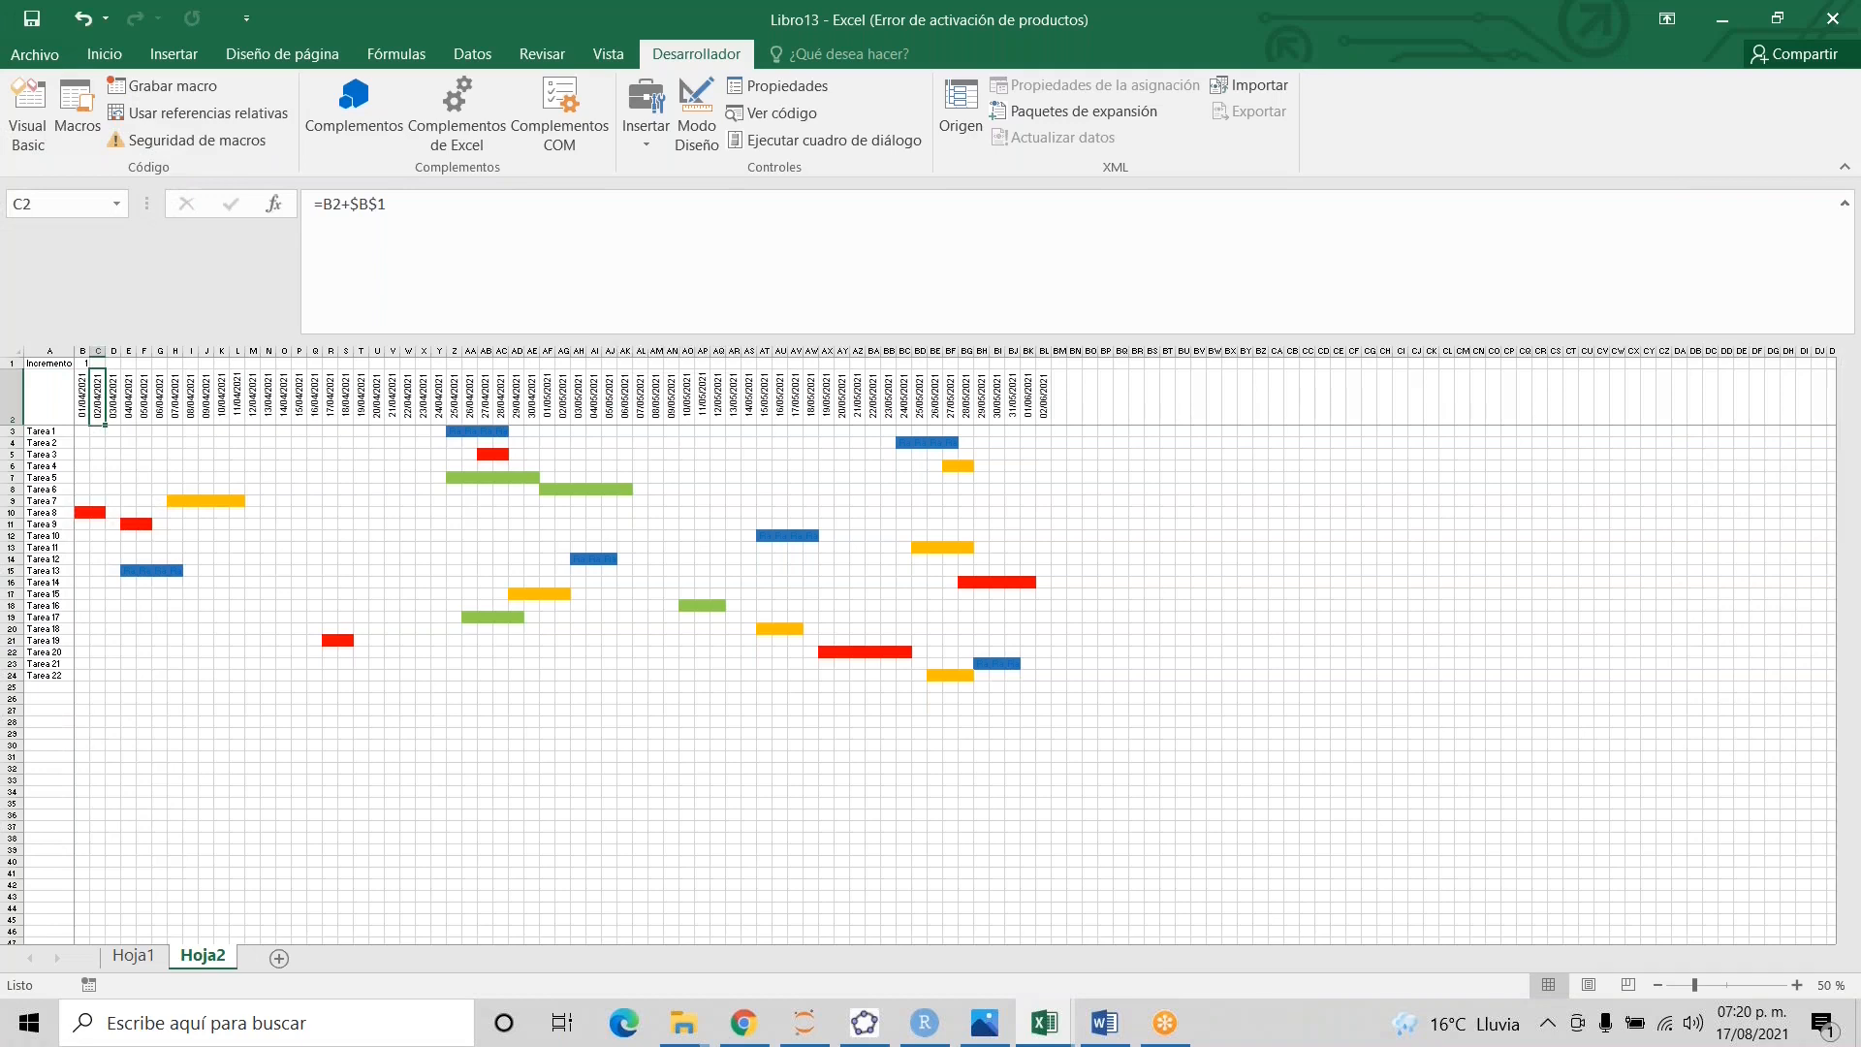
- Check the source data on Hoja1 against the B3 formula line of the constructor code
key("ctrl+Page_Up")
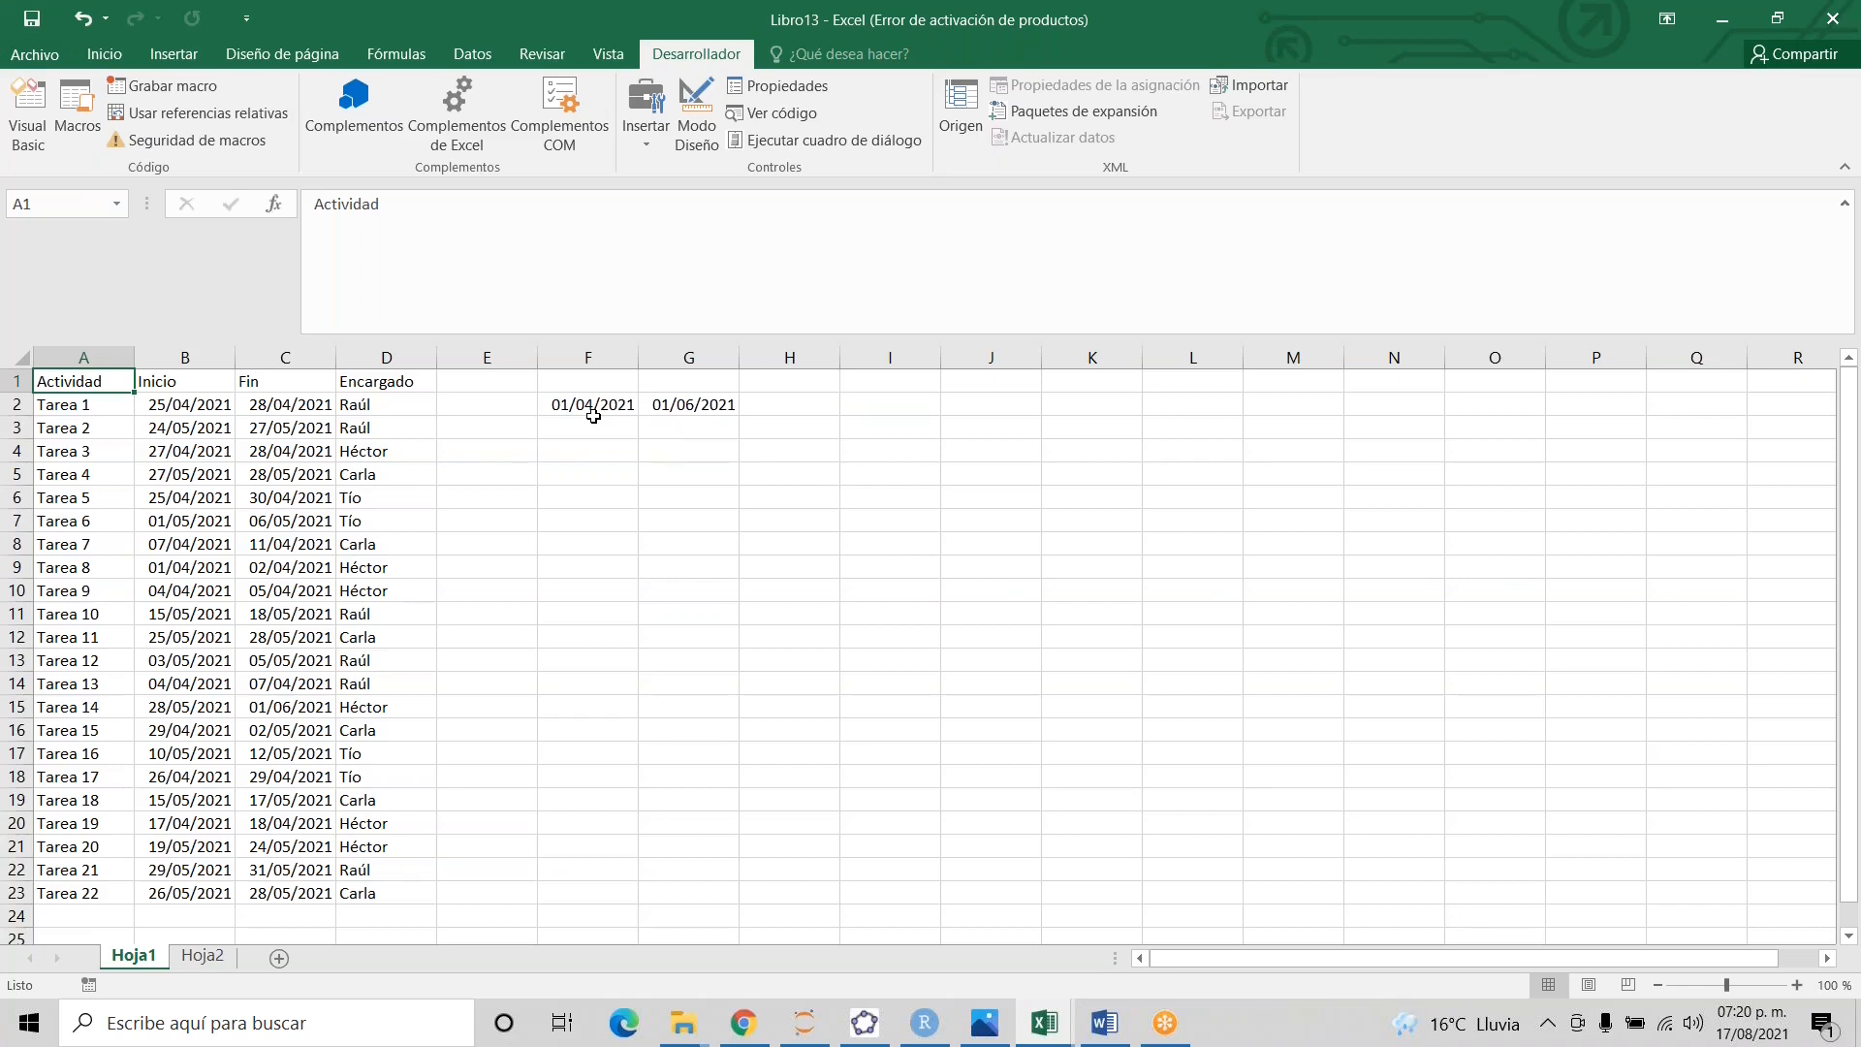
key("alt+F11")
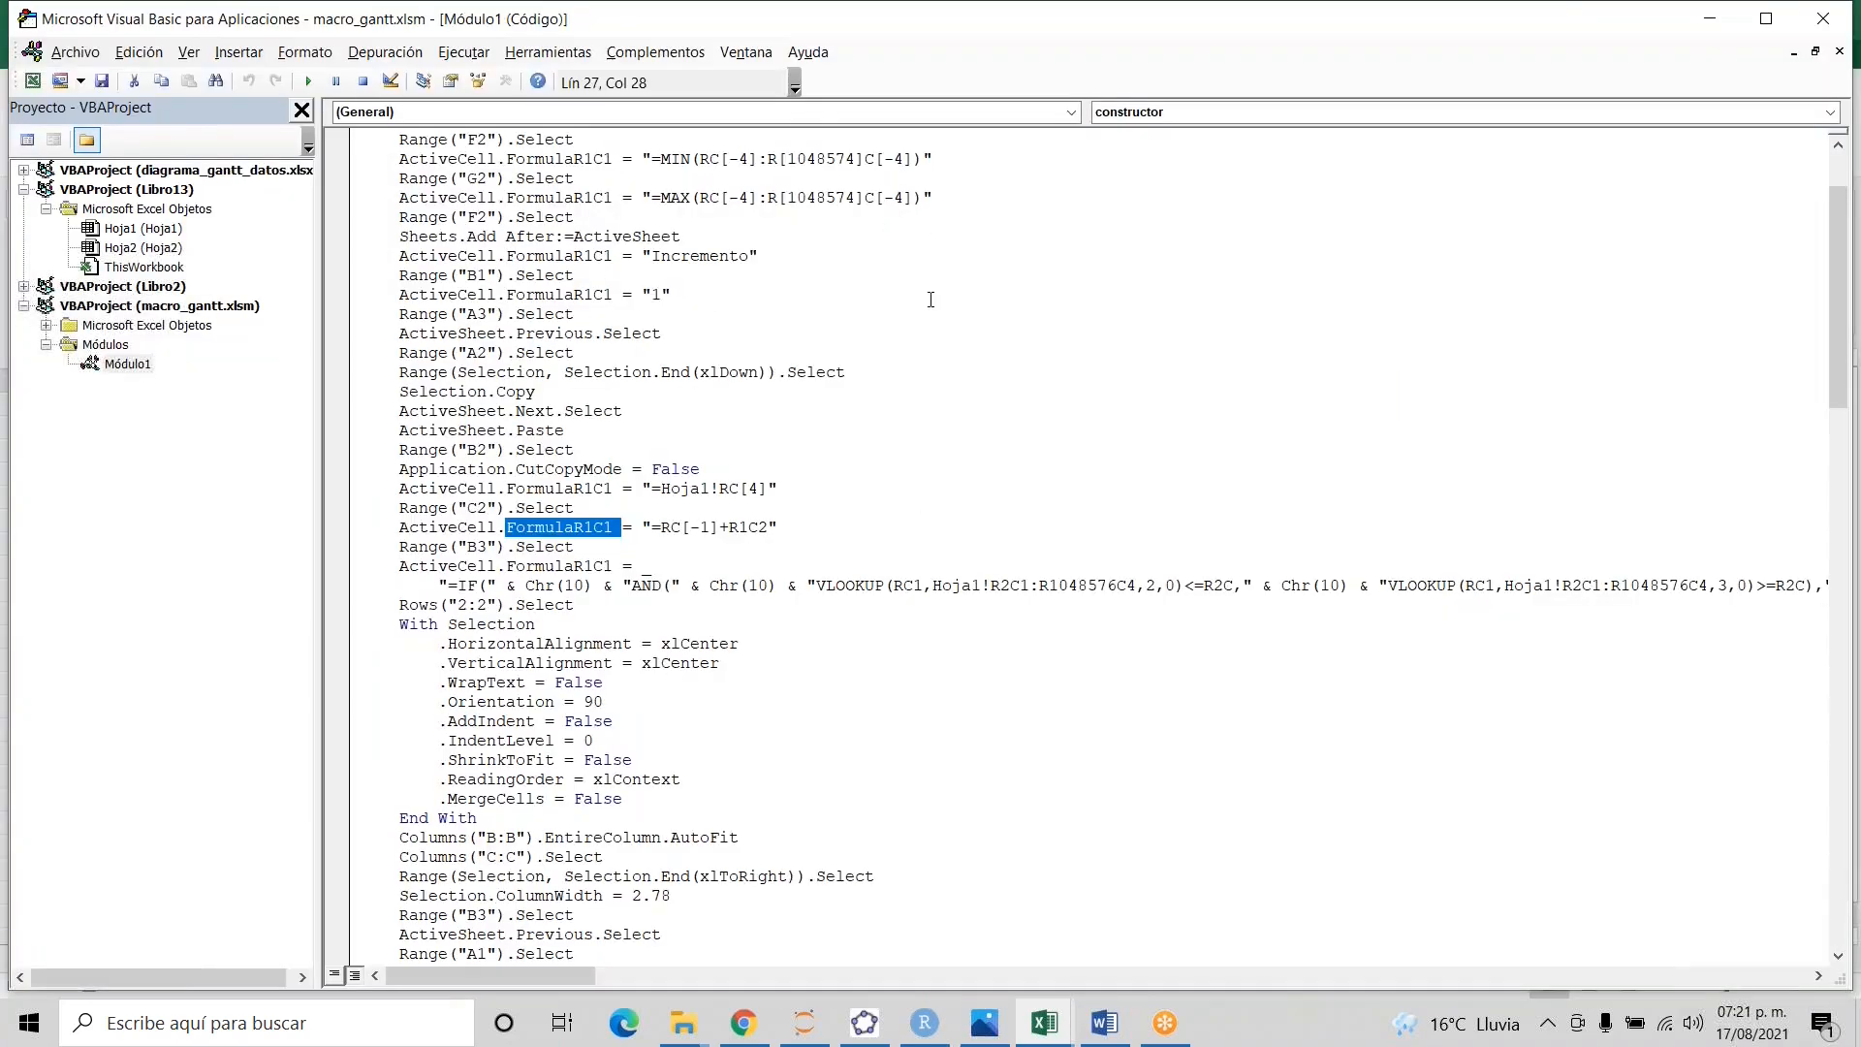
left_click(948, 569)
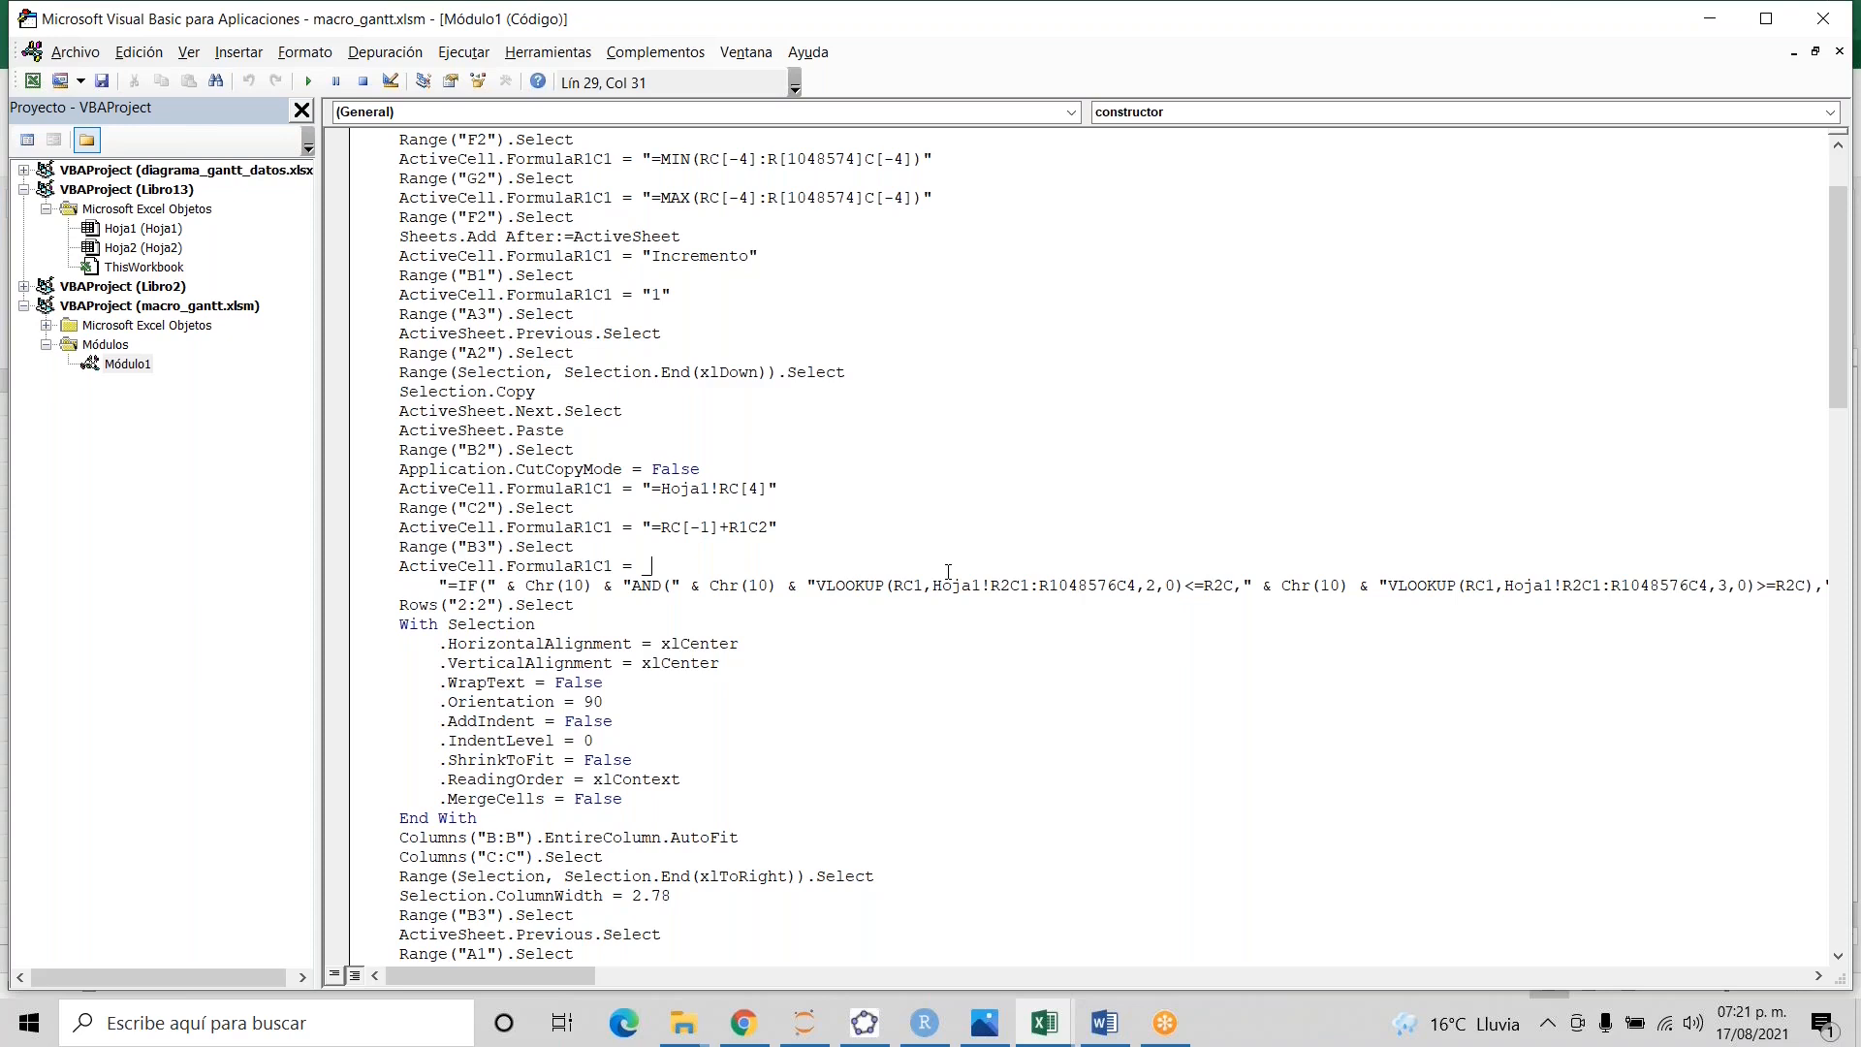
key("F5")
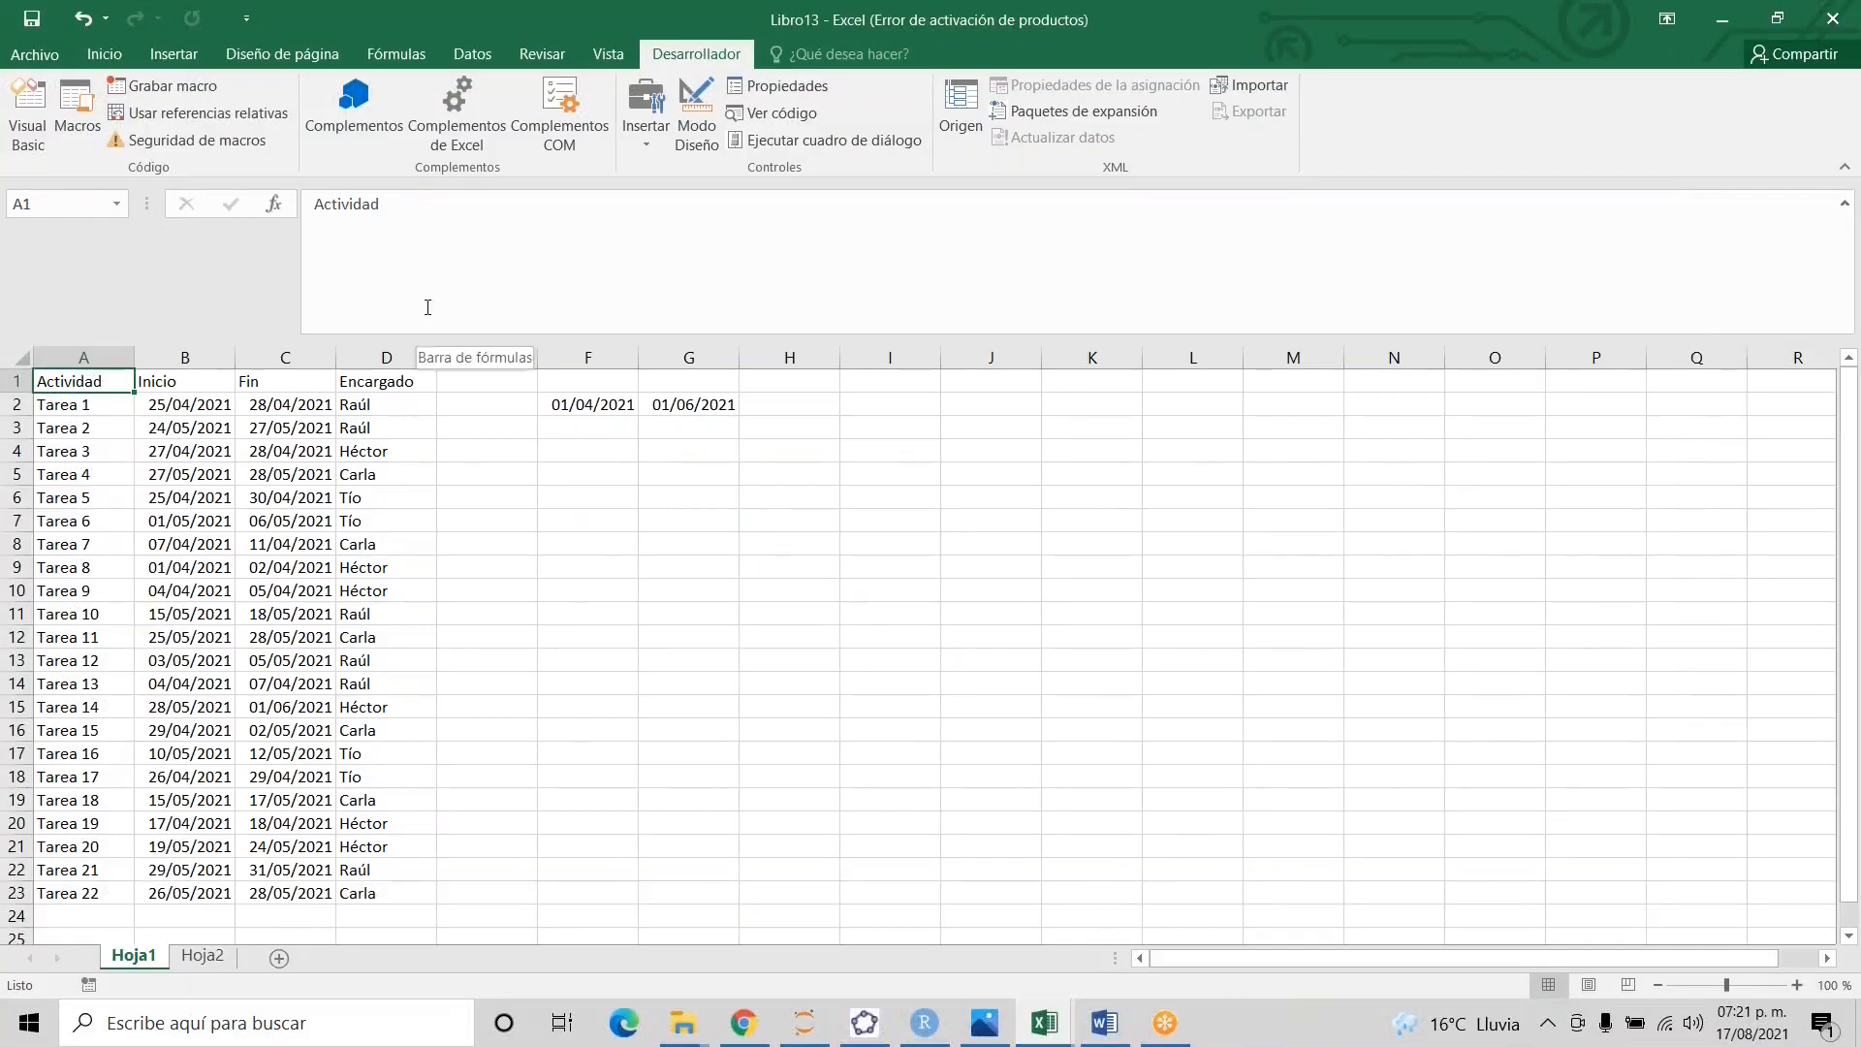
- Examine the date header from B2 to G2 on Hoja2 and the formula in B3
left_click(83, 389)
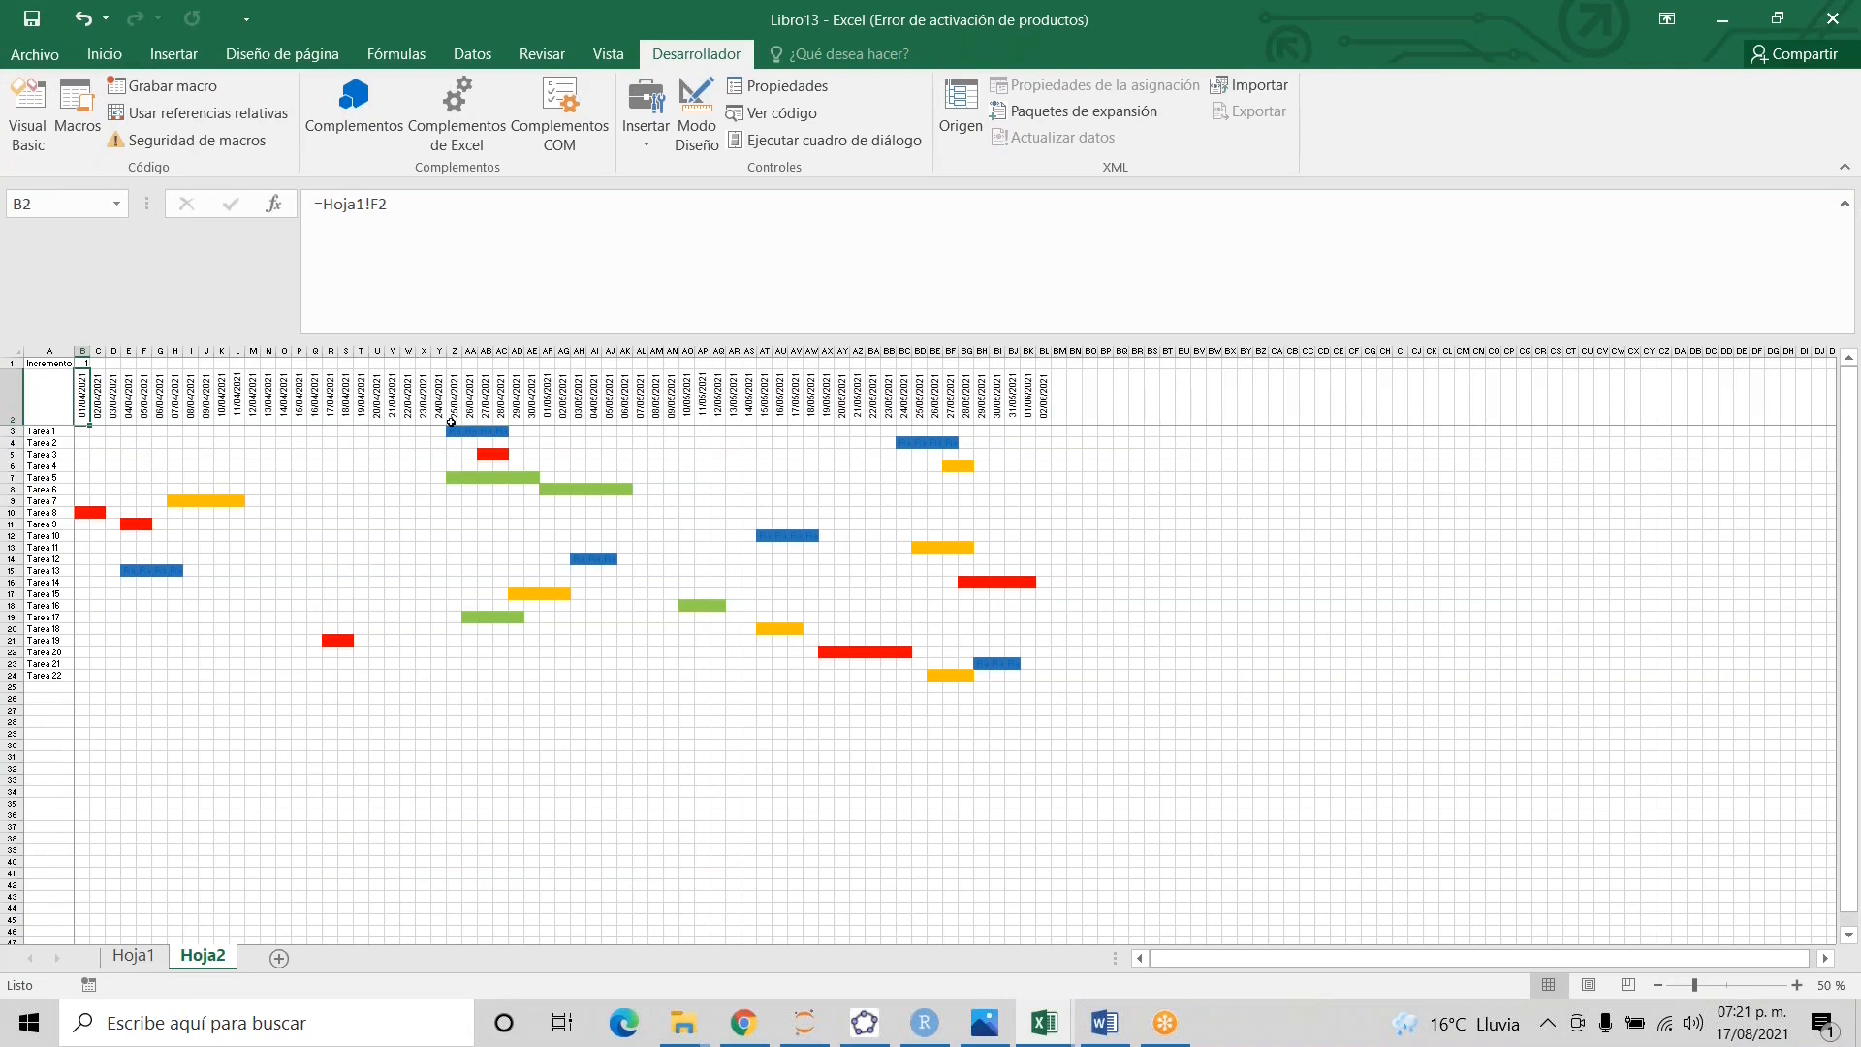
left_click(141, 956)
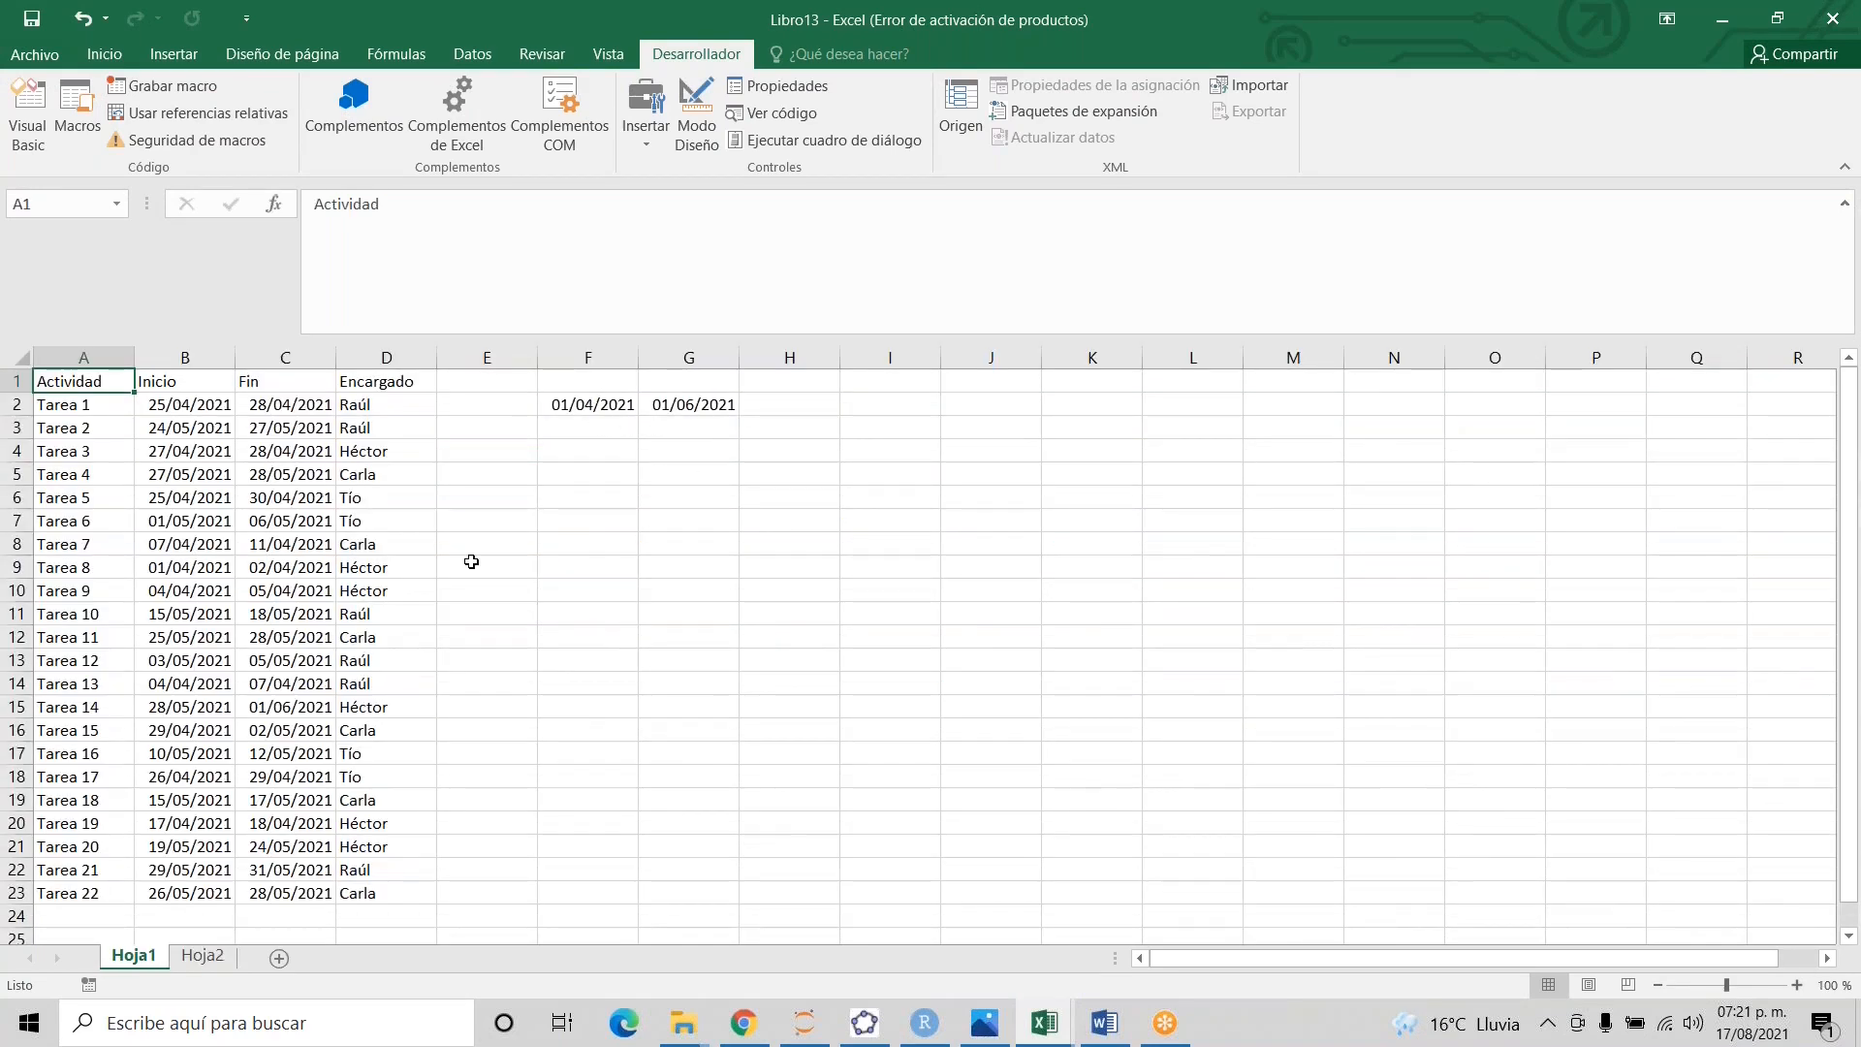
left_click(202, 955)
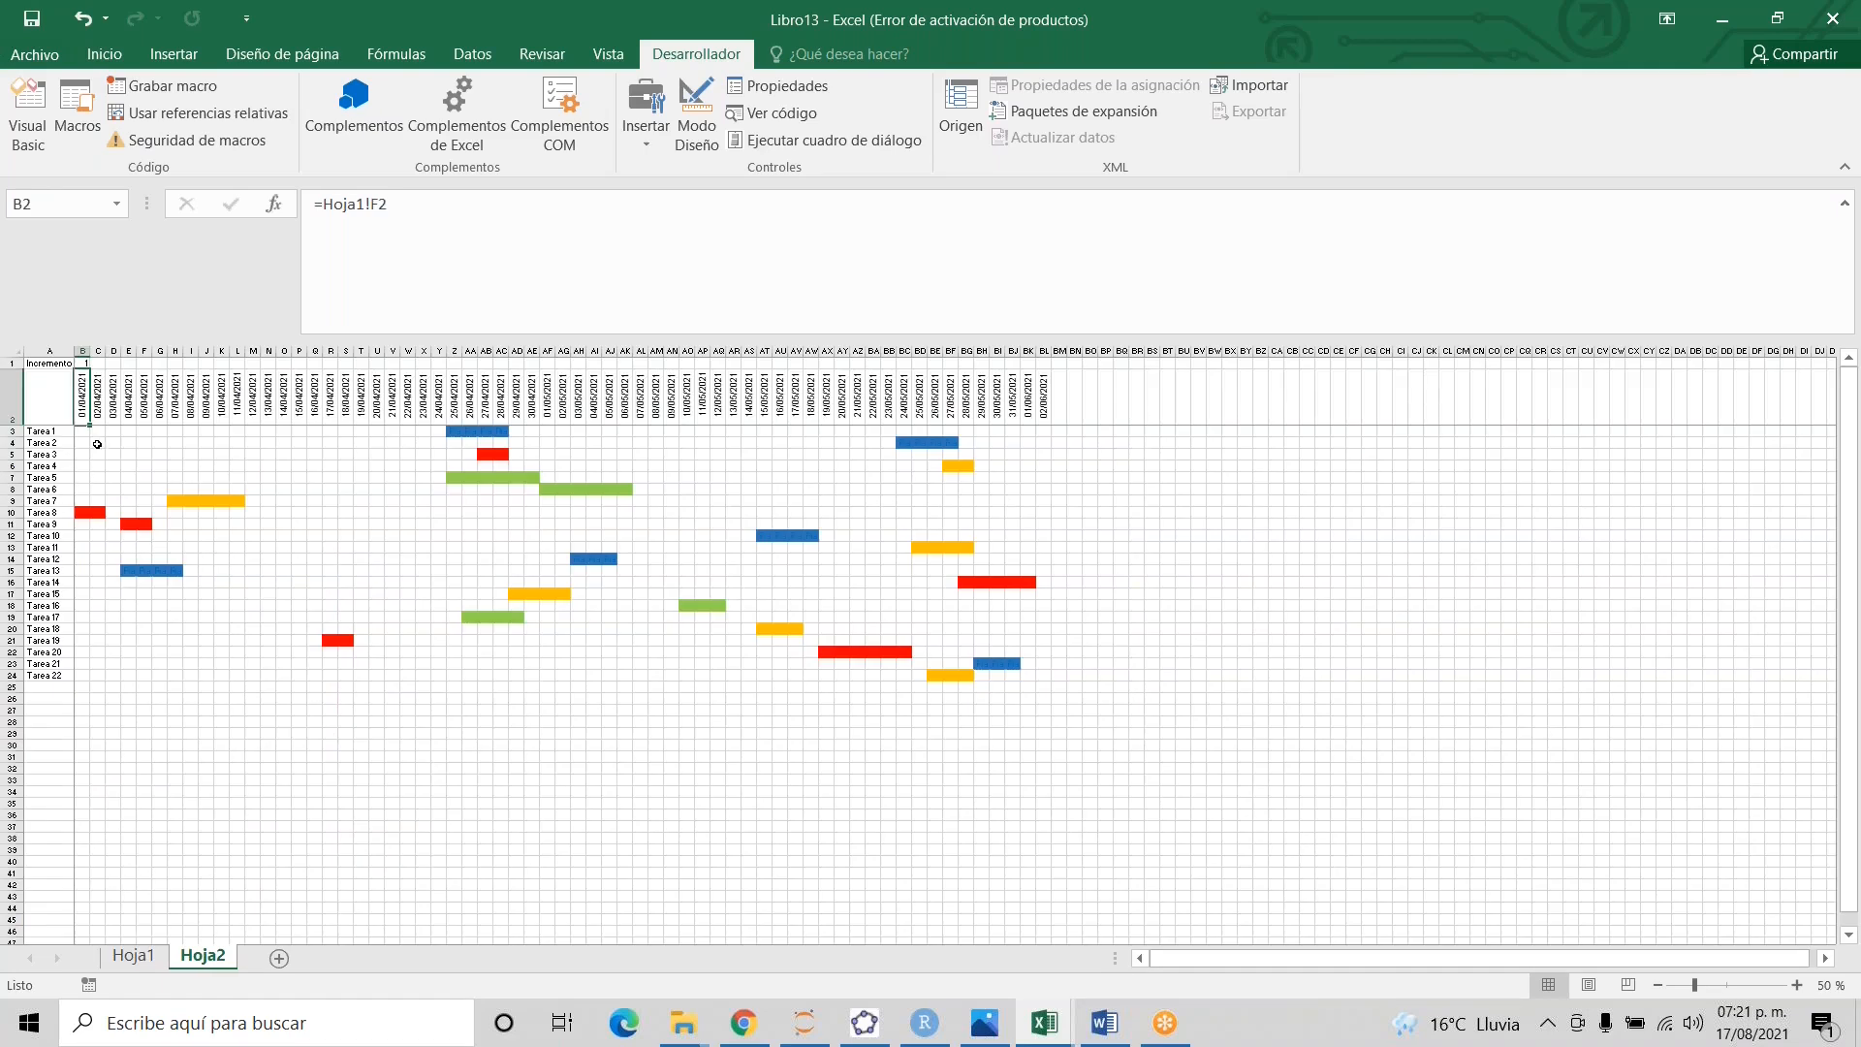
key("shift+Right")
key("shift+Right")
key("shift+Right")
key("shift+Right")
key("shift+Right")
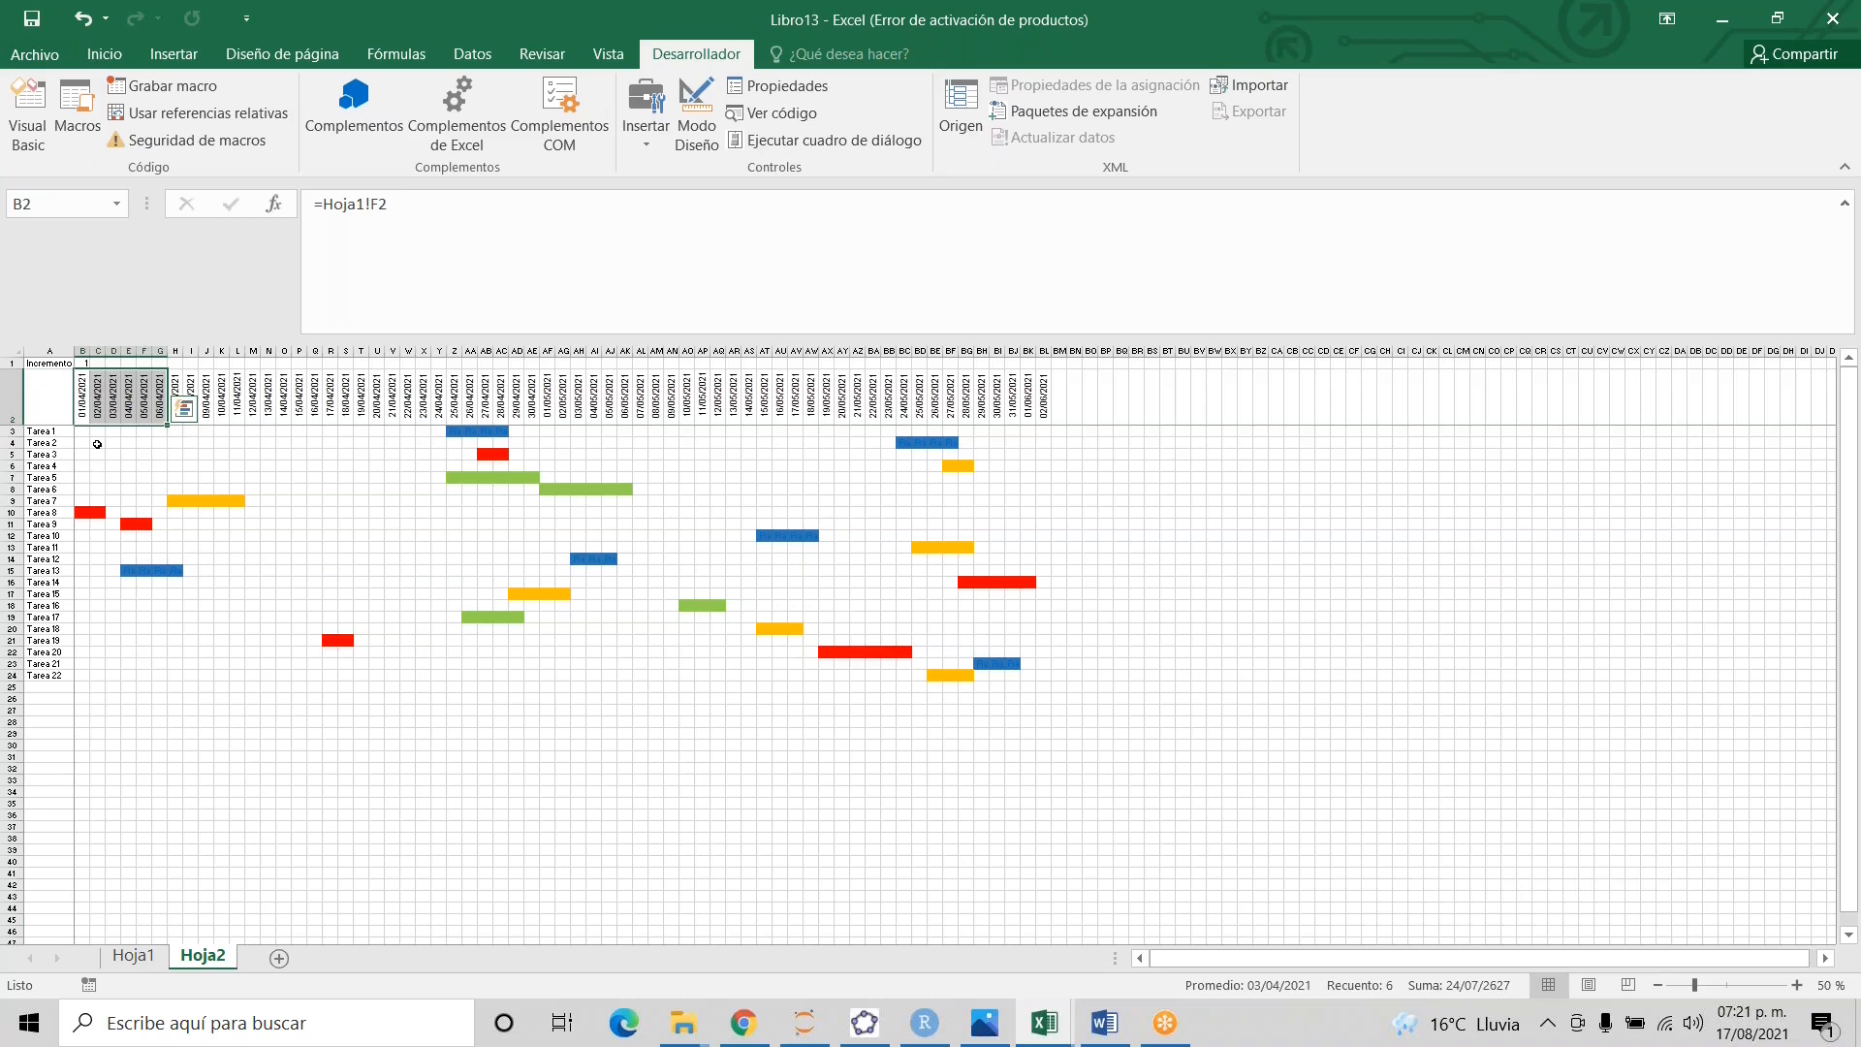
key("Down")
key("Down")
key("Up")
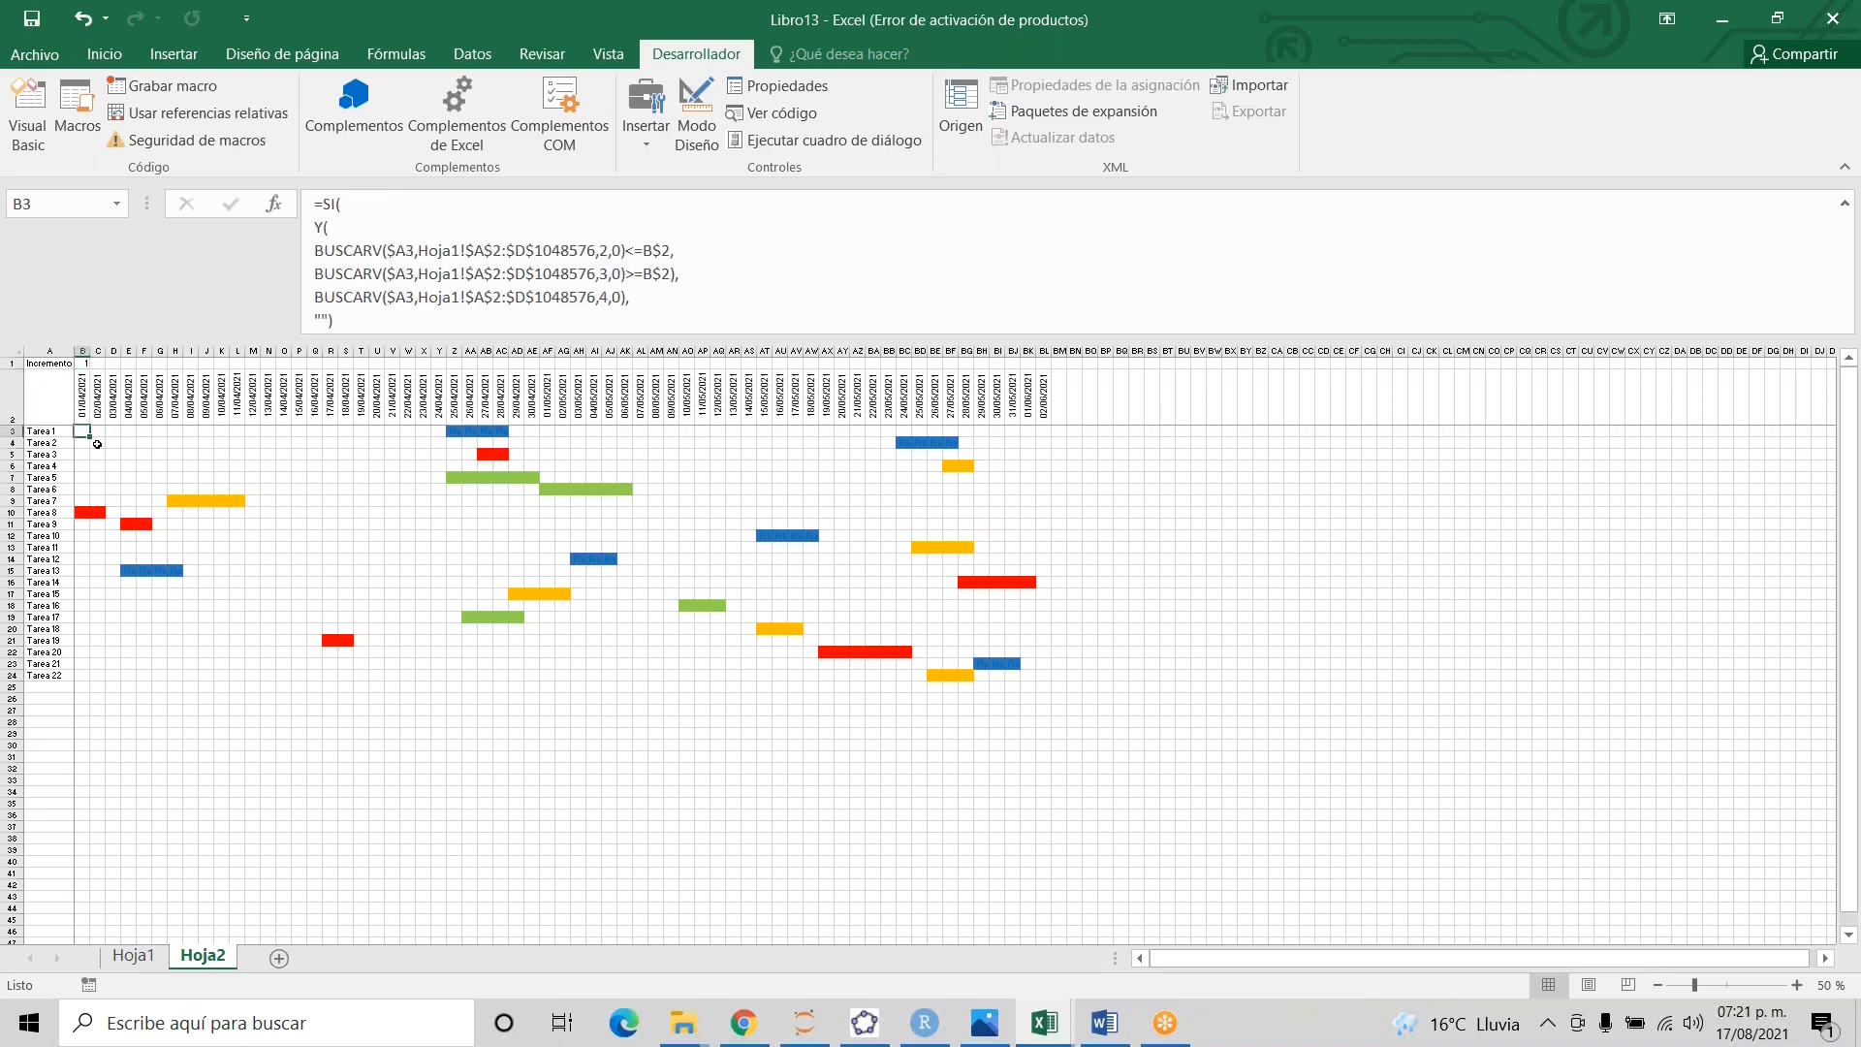
- Inspect the MAX formula in G2 of Hoja1 and go back to the first activity in A2
key("ctrl+Page_Up")
key("Right")
left_click(887, 400)
left_click(688, 404)
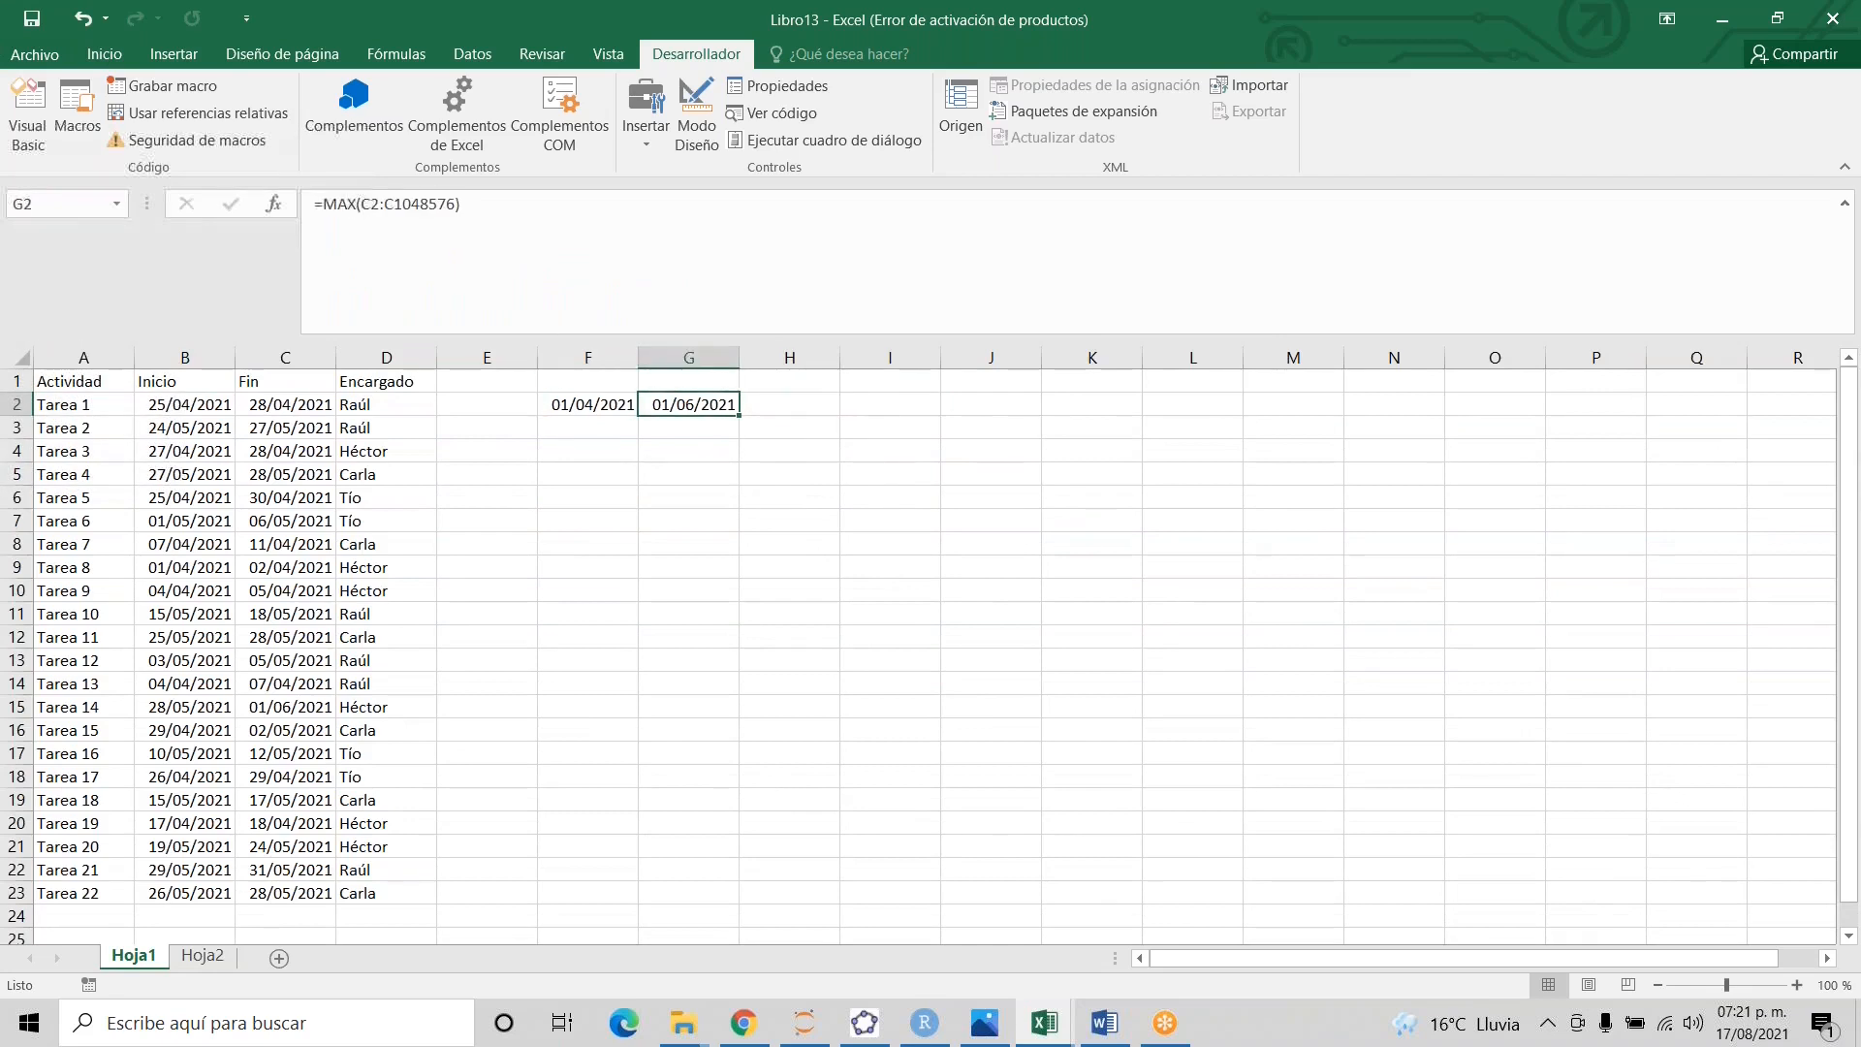
key("Left")
key("Home")
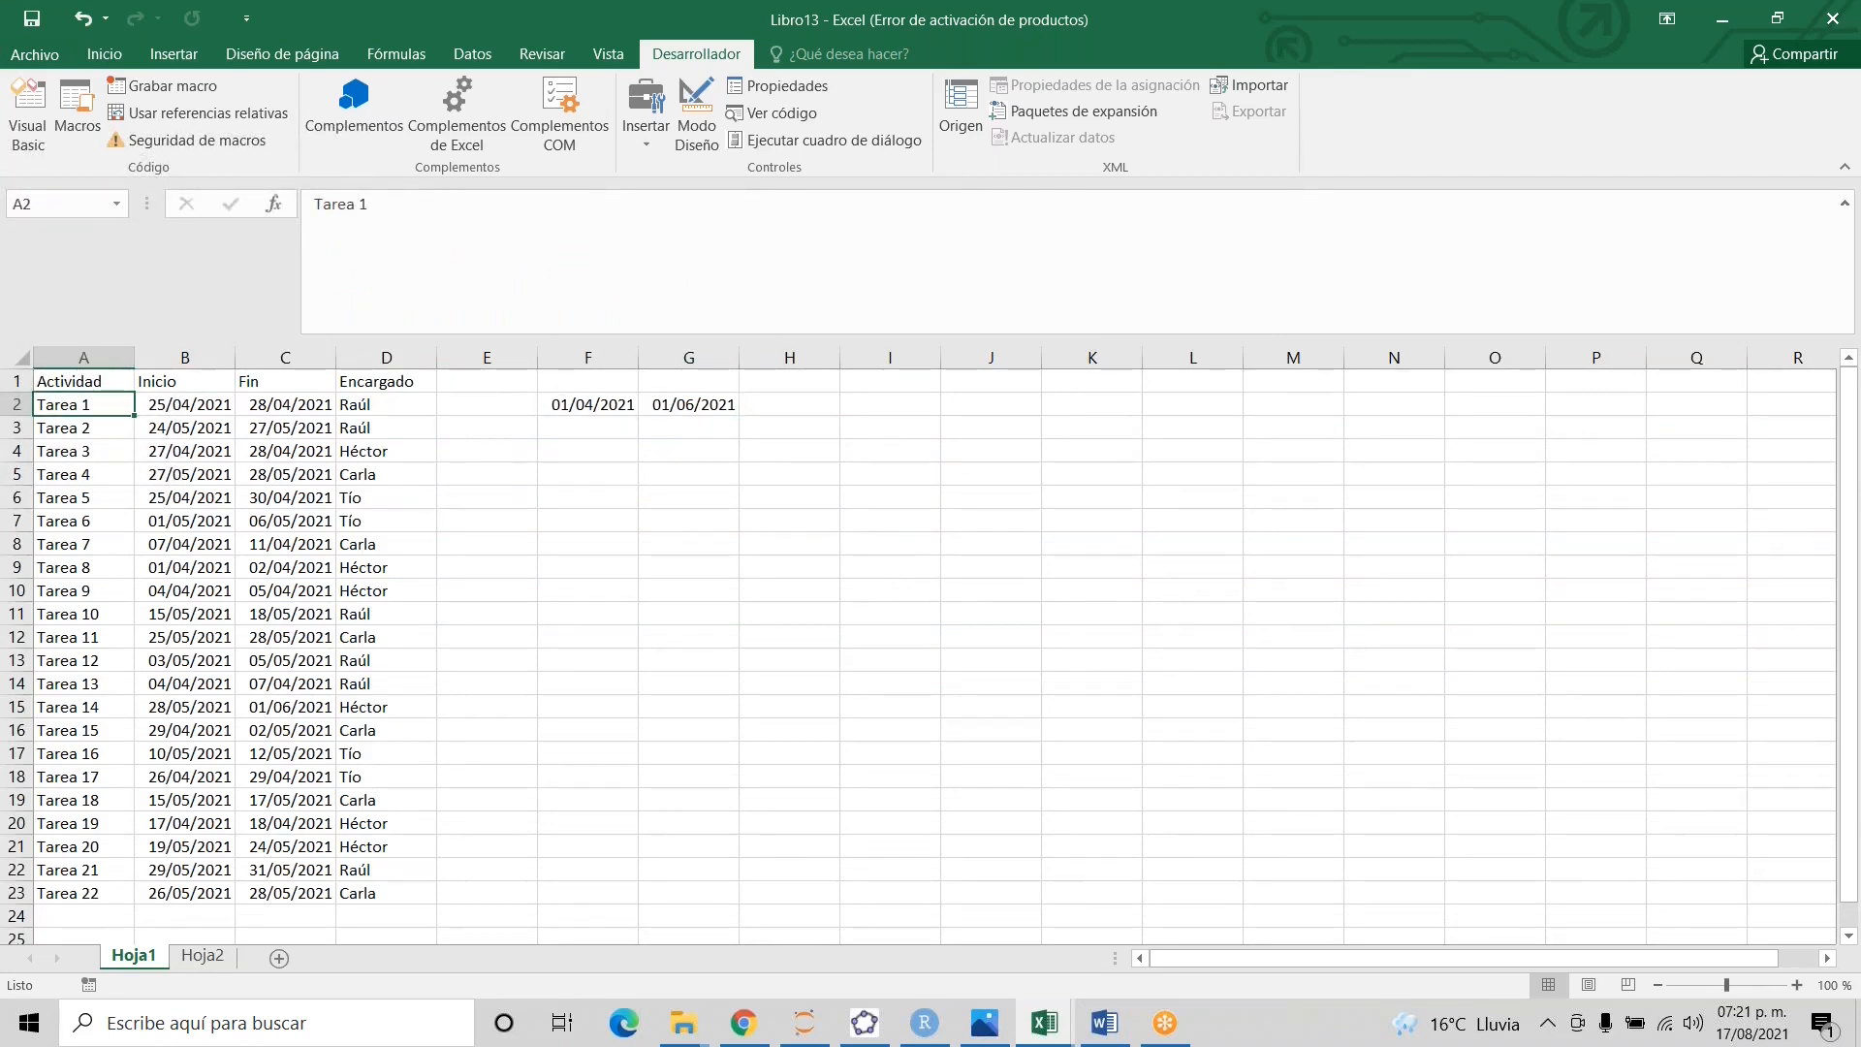
- Show the ranges from A2 and from B2 down to the last row of Hoja1 by selecting them
key("ctrl+shift+Down")
key("ctrl+shift+Down")
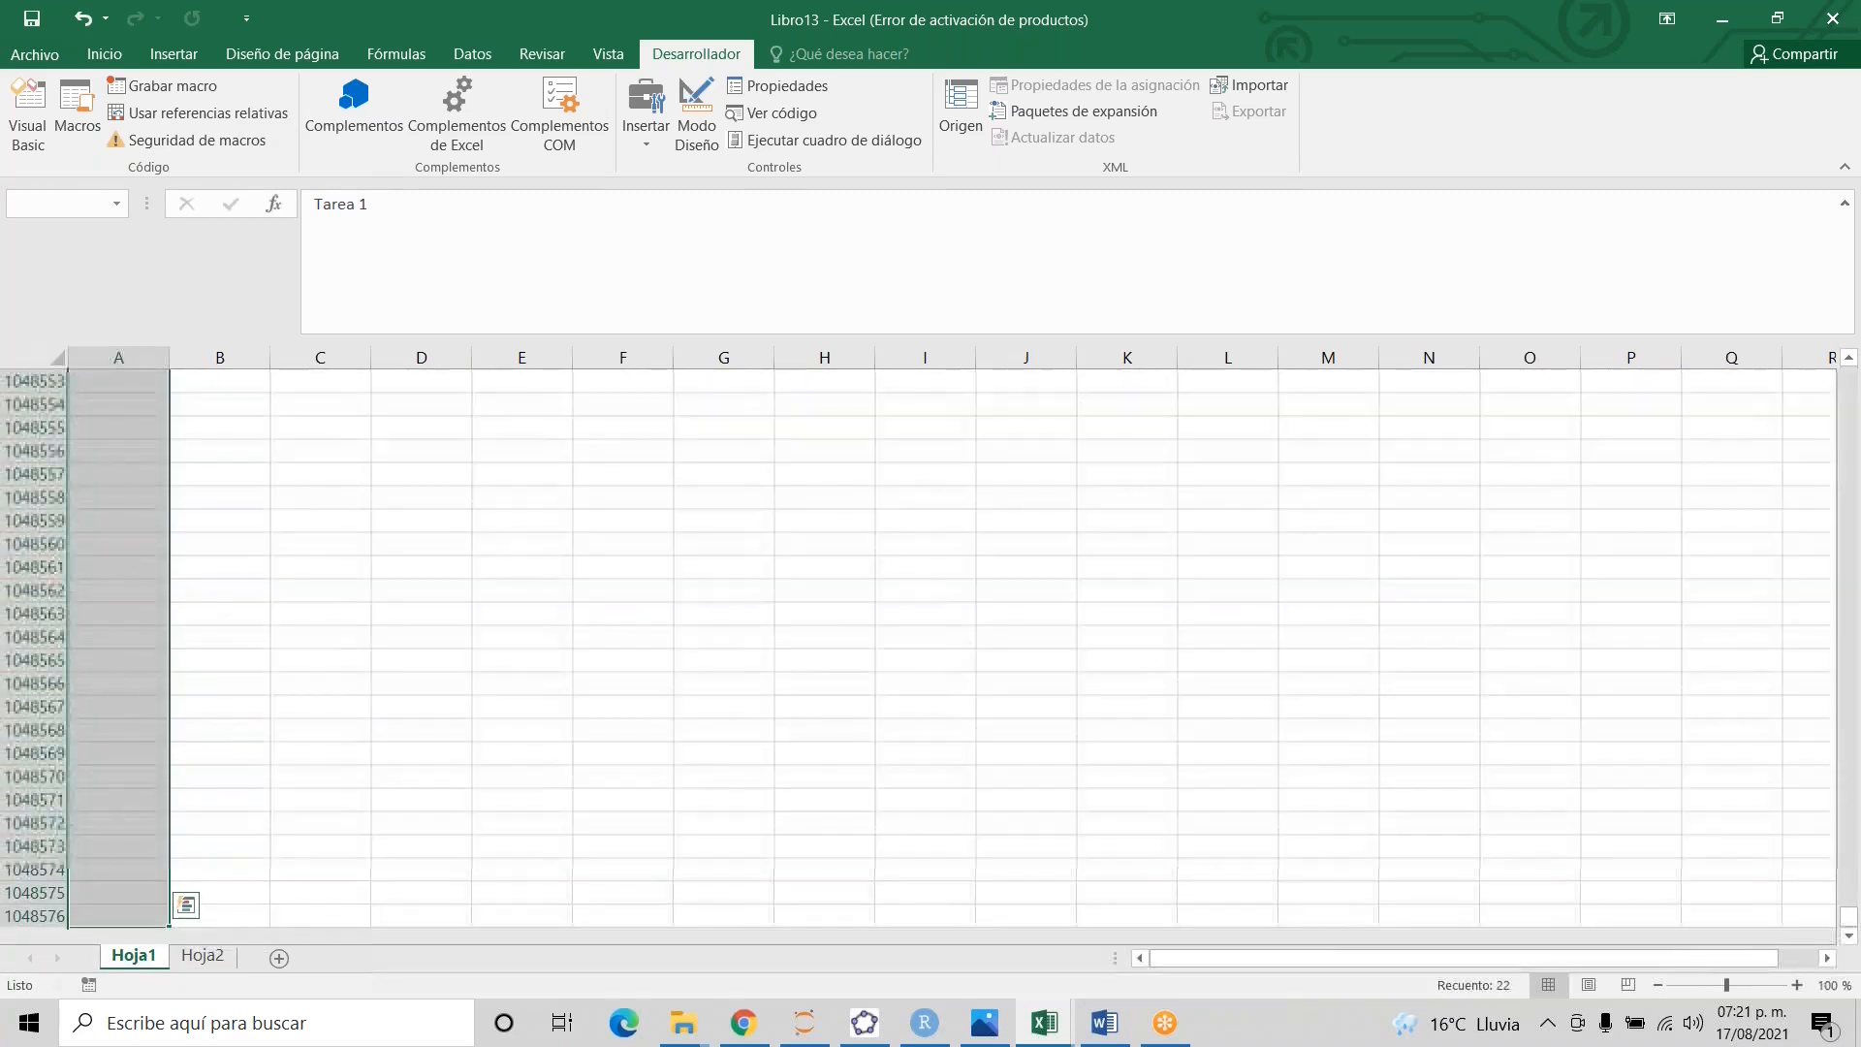
key("Right")
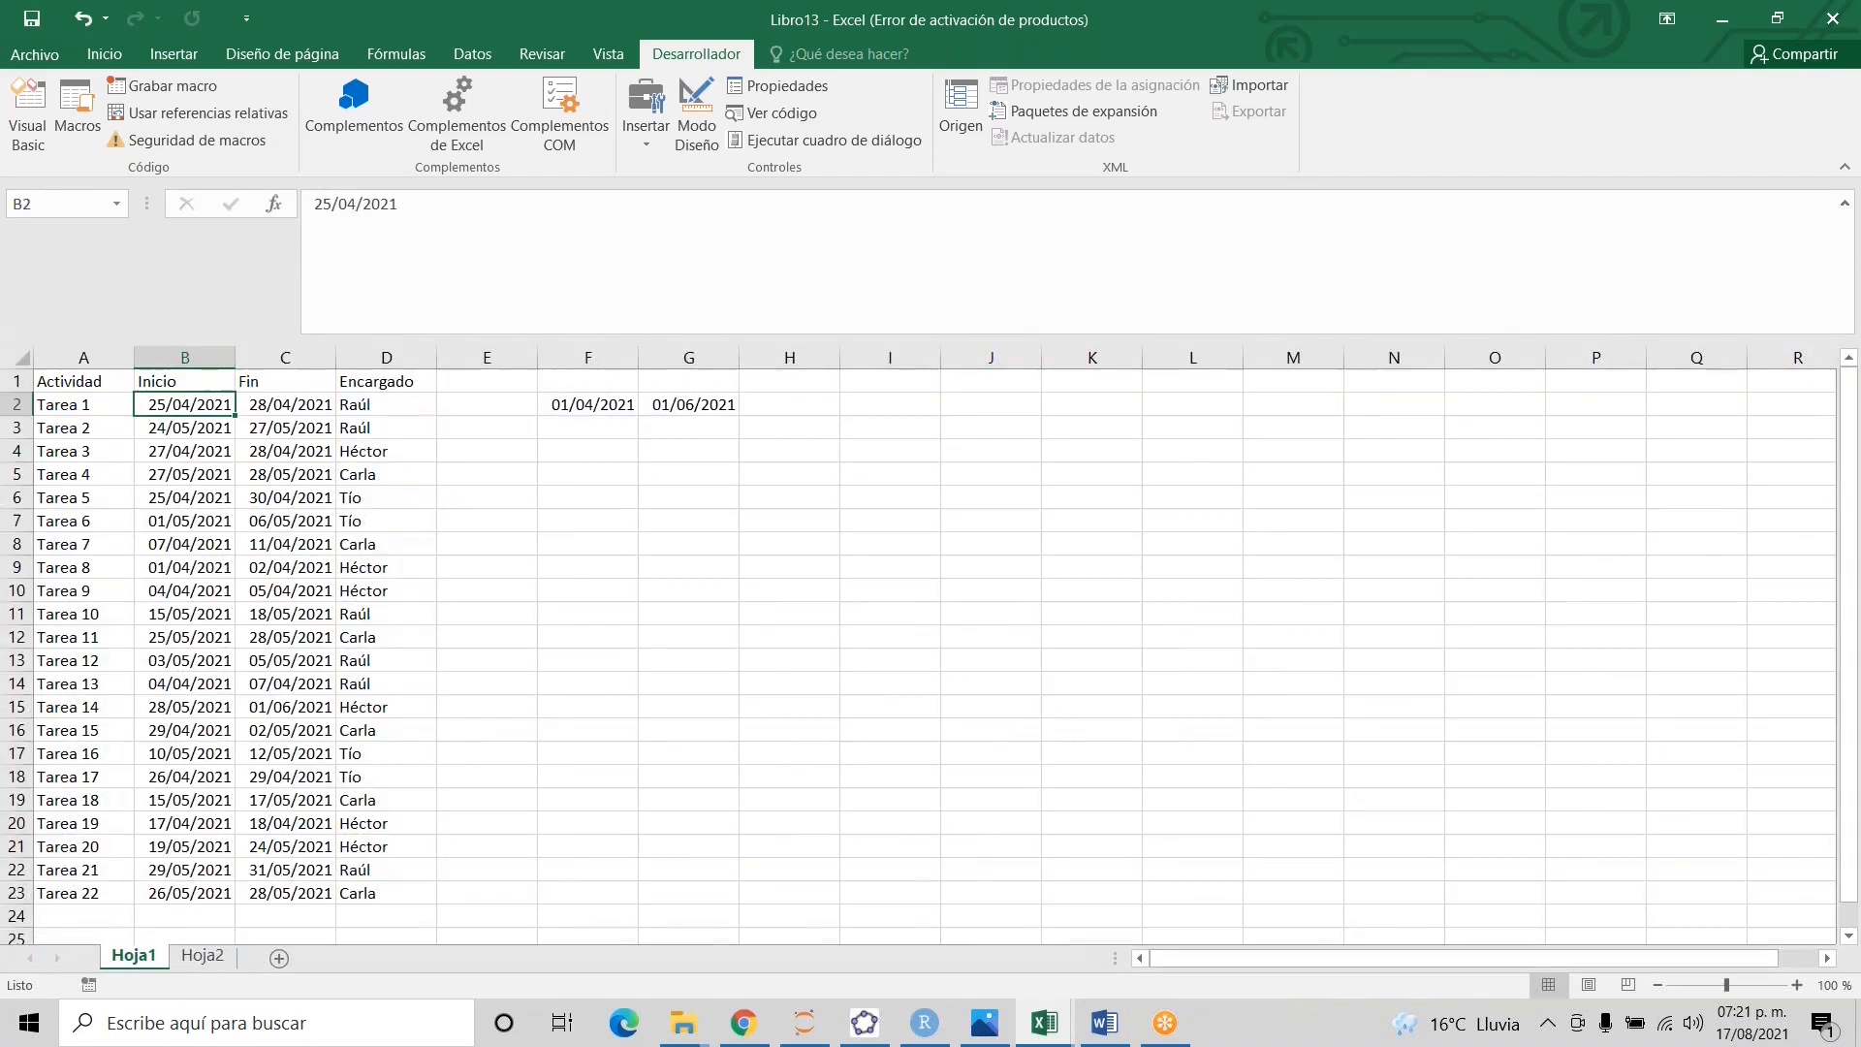
key("ctrl+shift+Down")
key("ctrl+shift+Down")
key("Up")
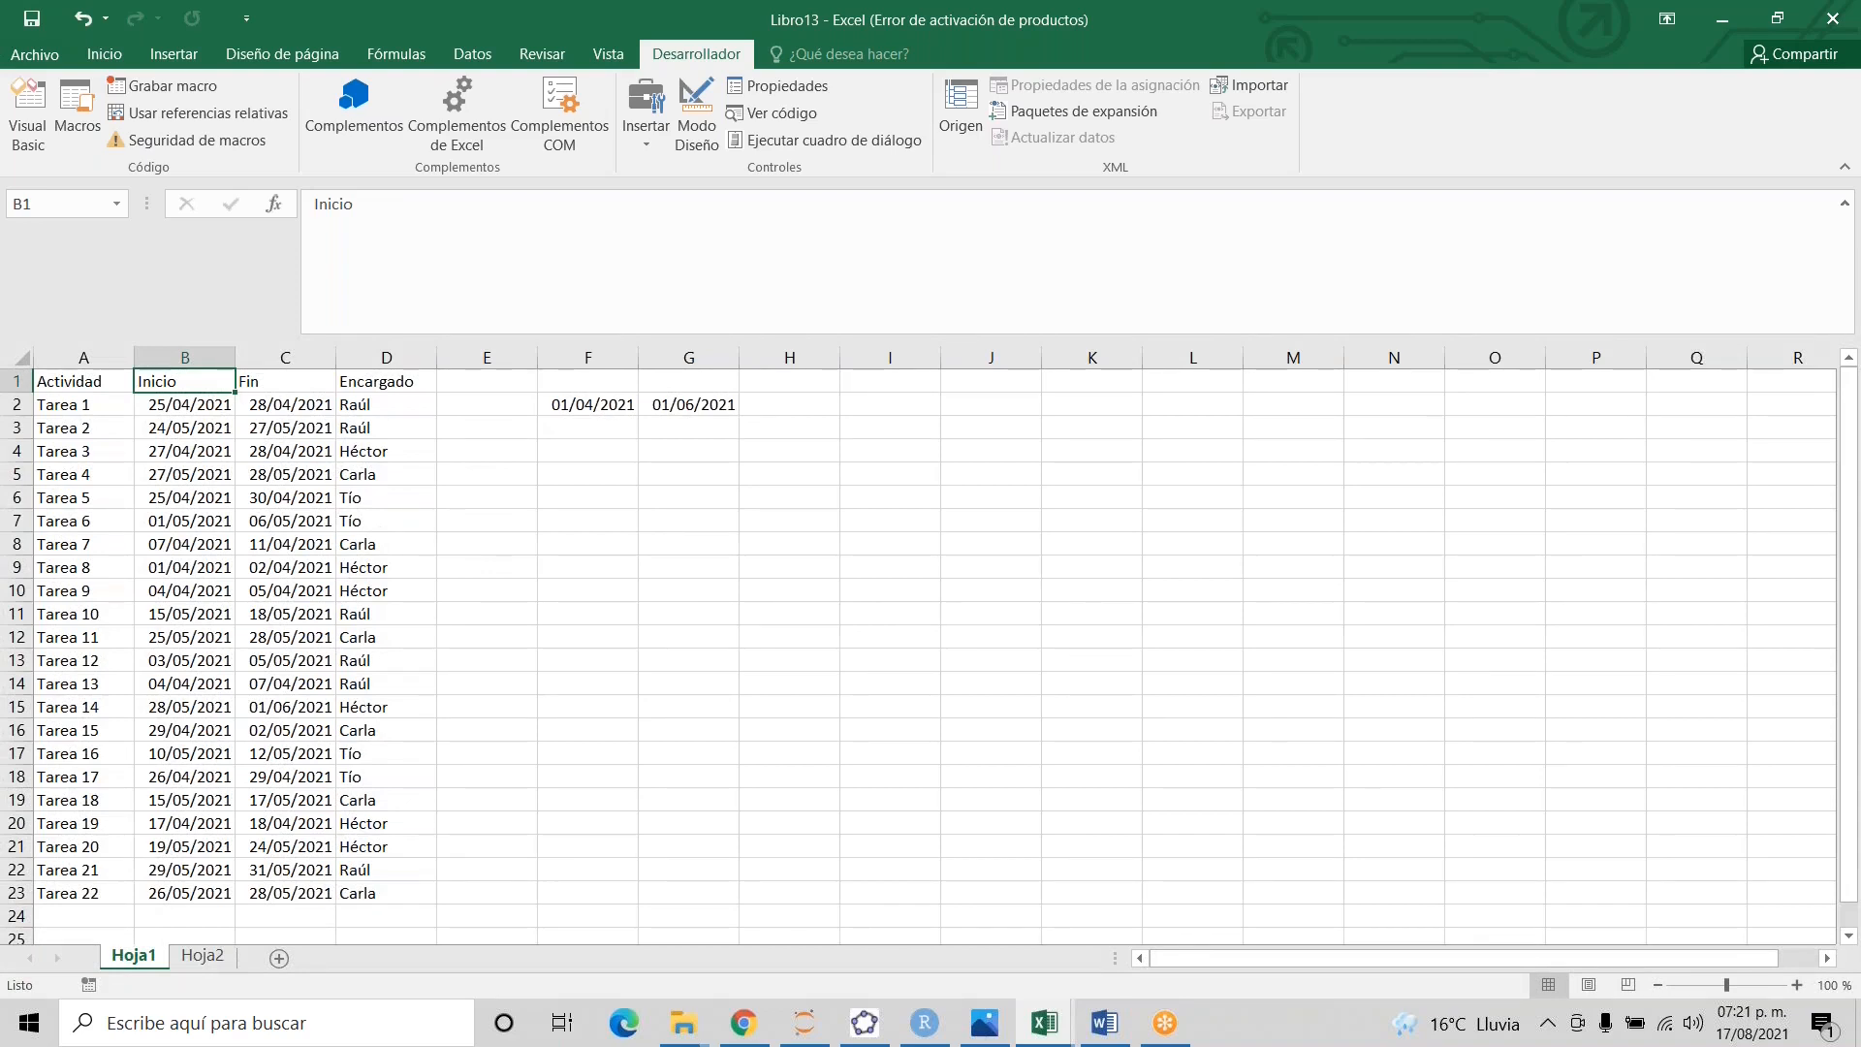
- Review the Inicio dates on Hoja1 row by row and select the range B2:B23
key("Down")
key("ctrl+shift+Down")
key("Down")
key("Down")
key("Down")
key("Down")
key("Down")
key("Down")
key("Down")
key("Down")
key("Down")
key("Down")
key("Down")
key("Down")
key("Down")
key("Down")
key("Down")
key("Down")
key("Down")
key("Down")
key("Down")
key("Down")
key("Down")
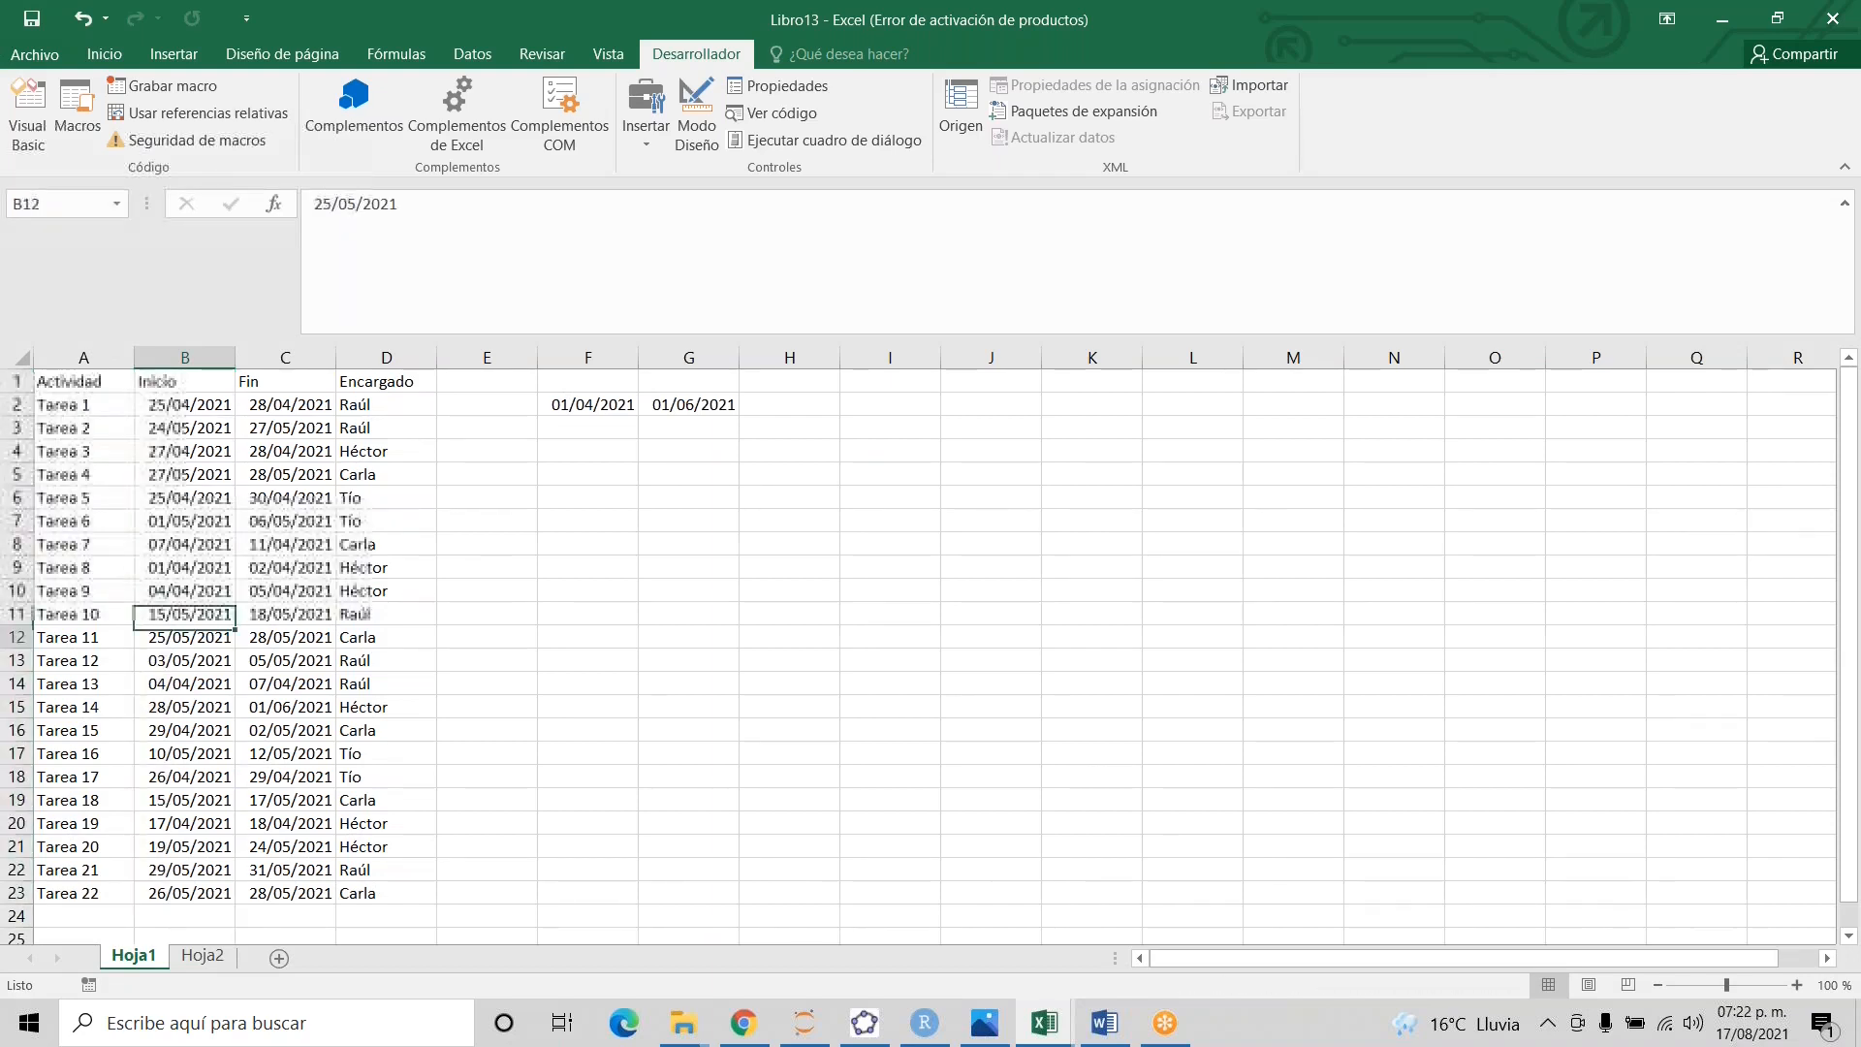
key("Up")
key("ctrl+shift+Up")
key("ctrl+shift+Down")
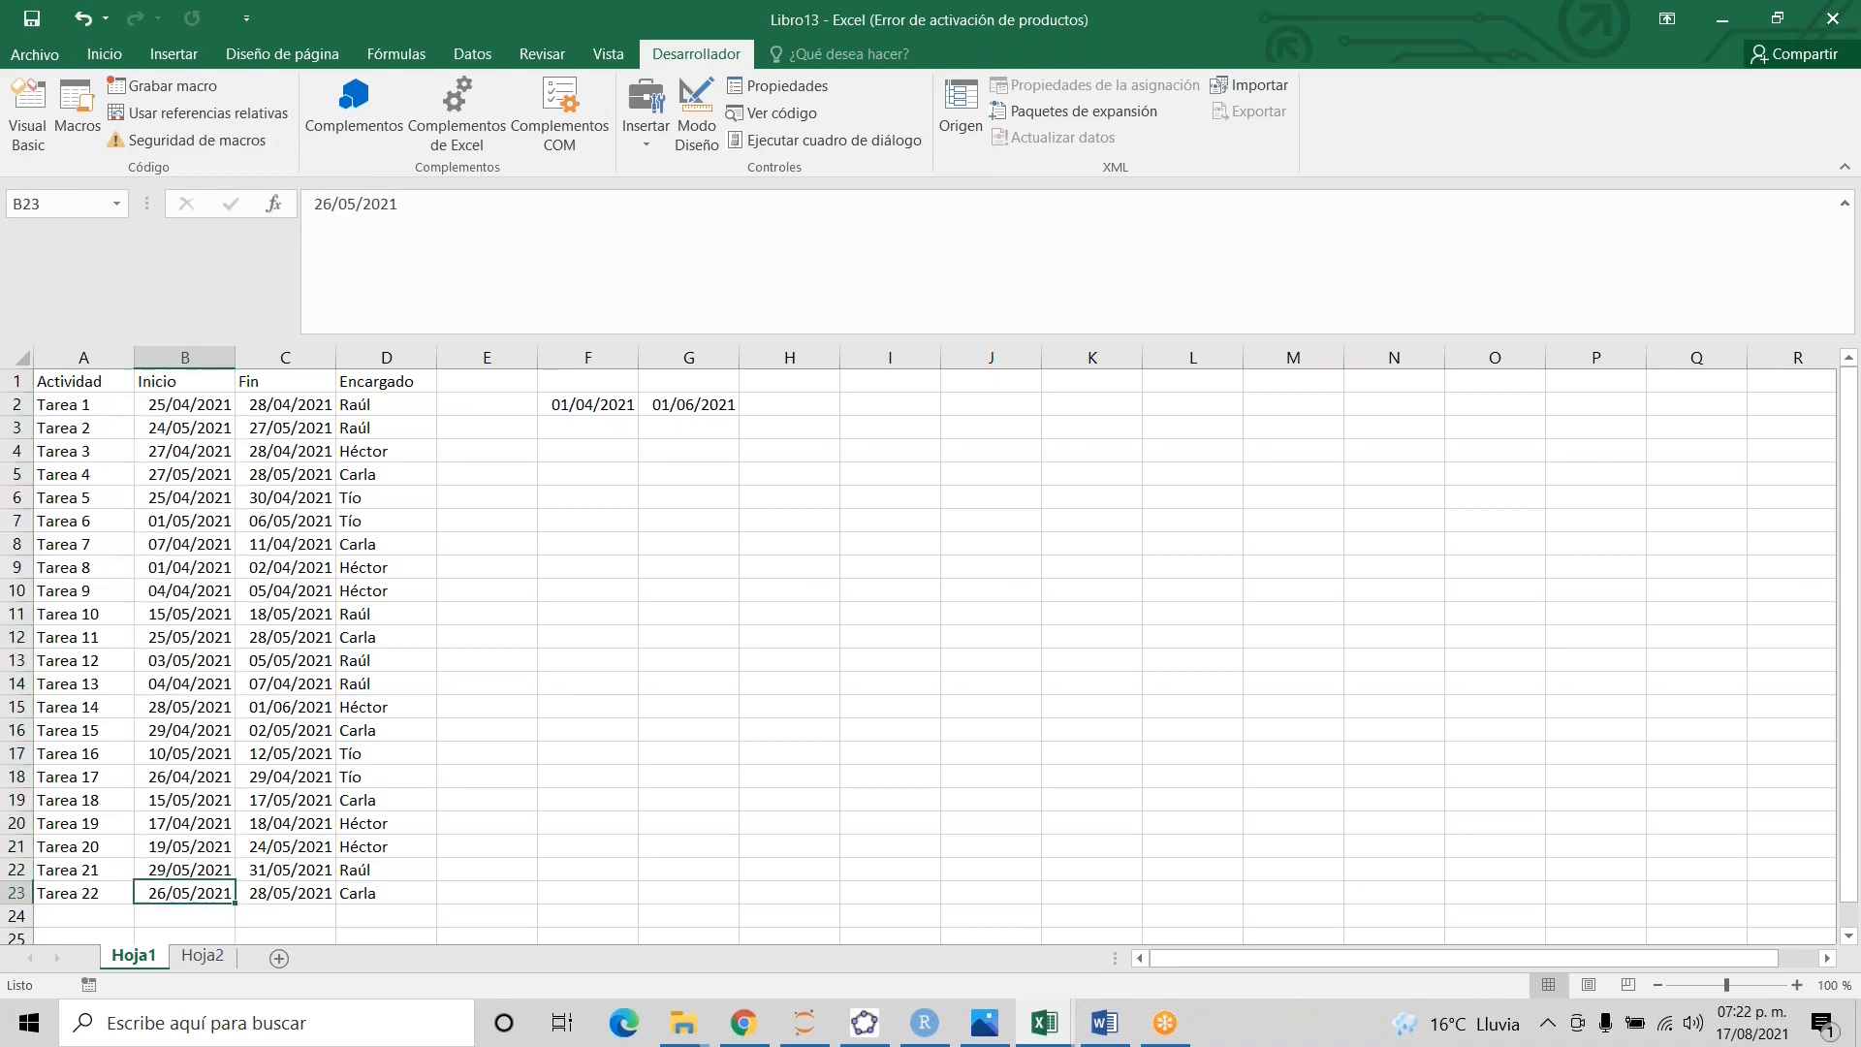
key("Up")
key("ctrl+Home")
key("Down")
key("Right")
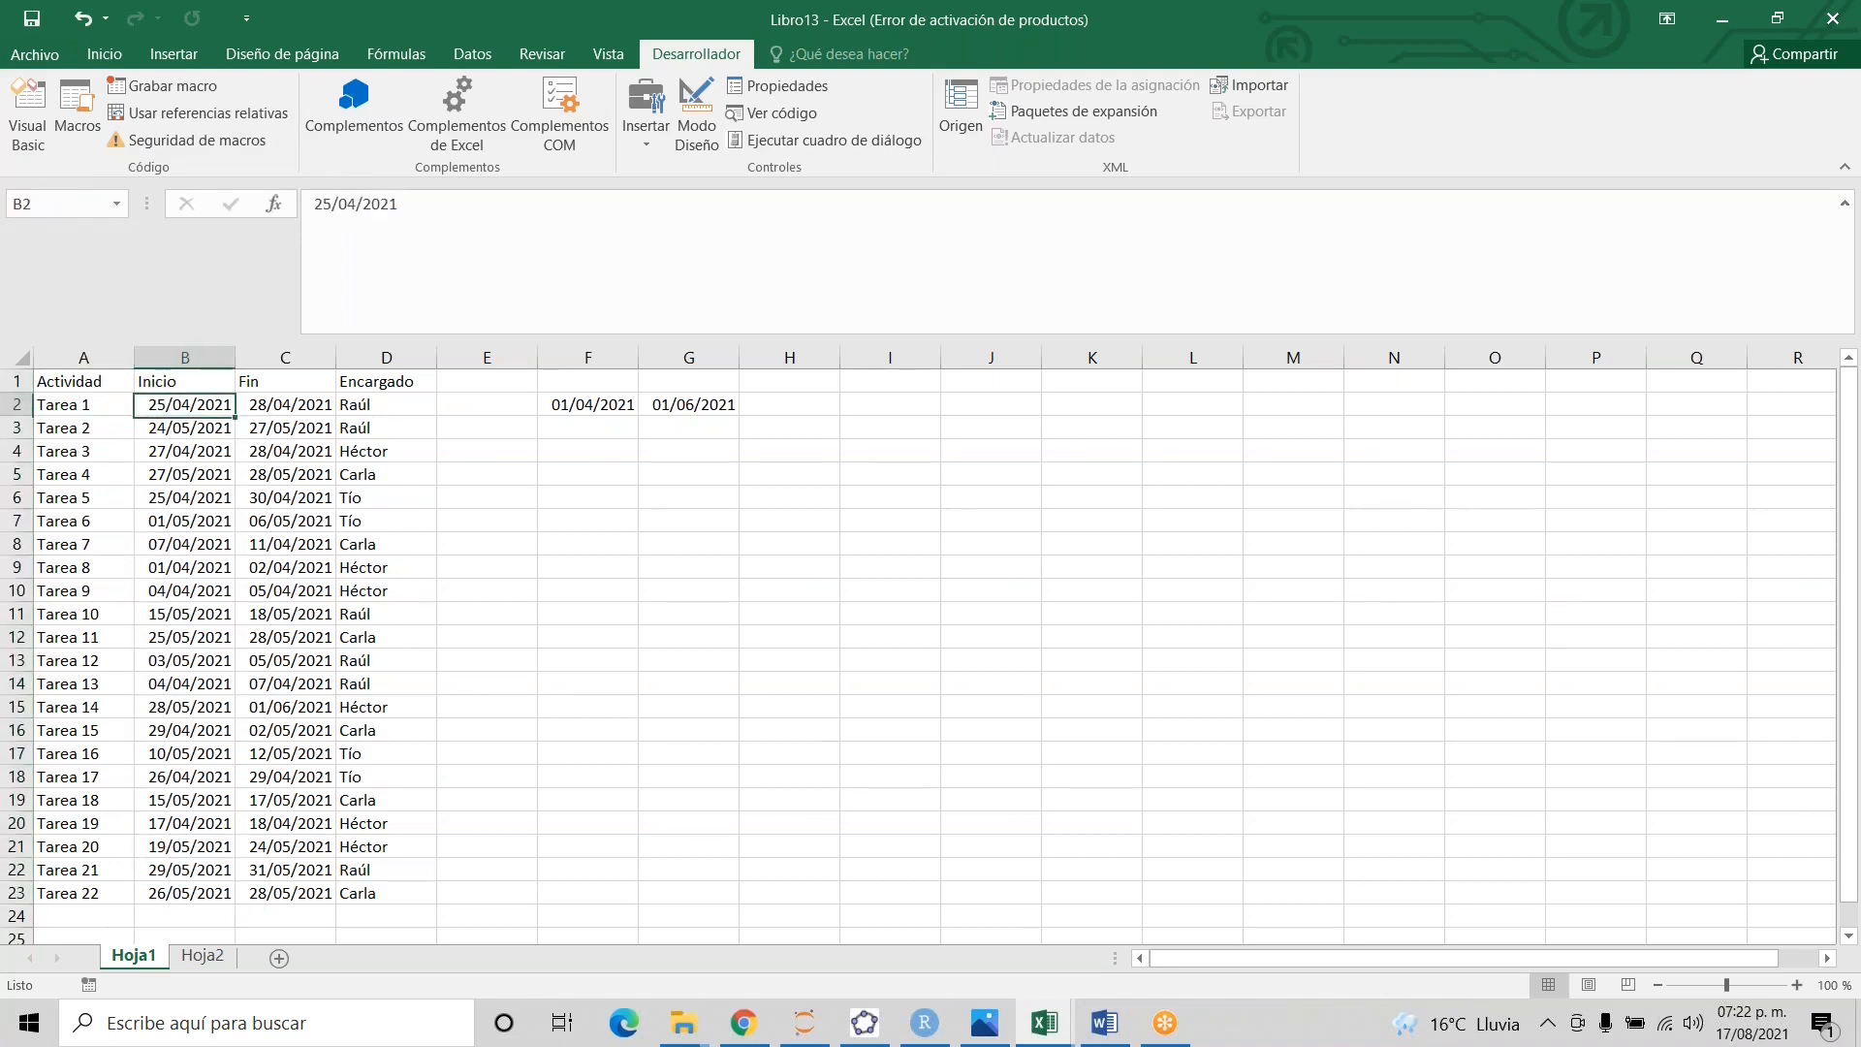
key("ctrl+shift+Down")
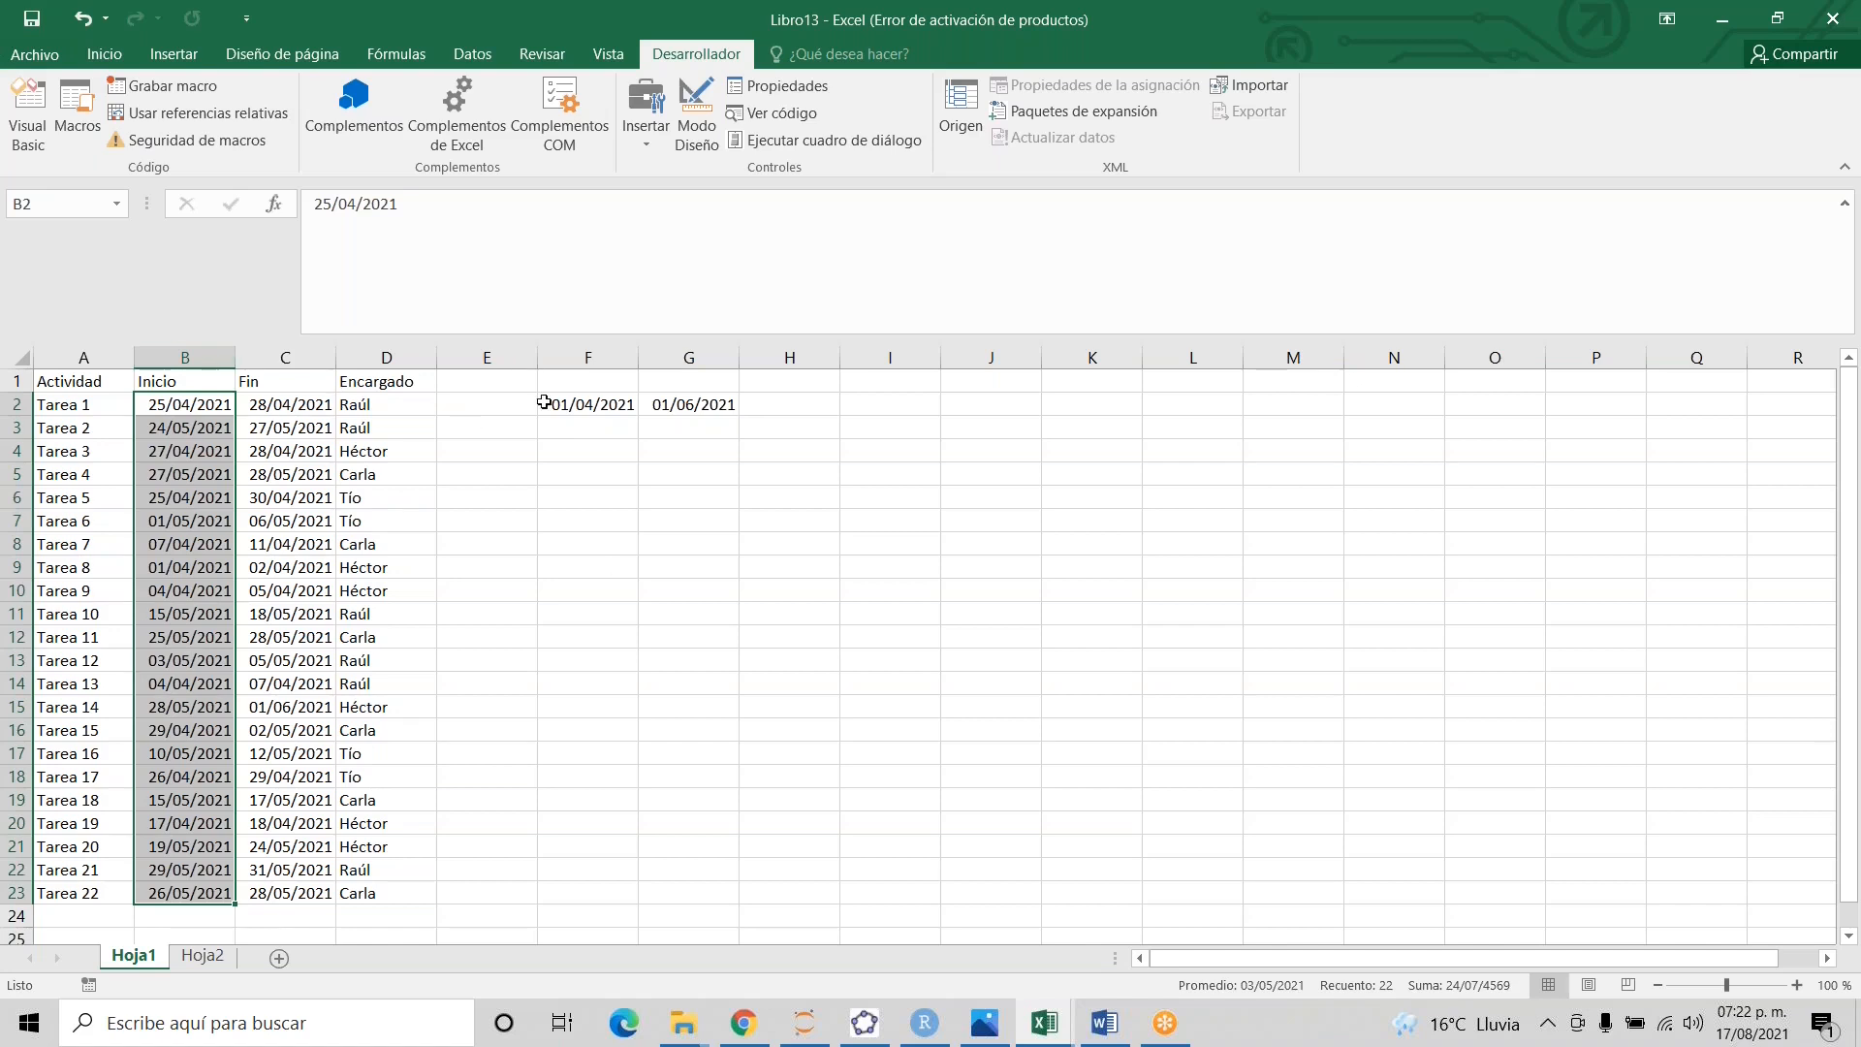
- Close Libro13, saving it as the Excel workbook prueba_gant in the Practicas Excel folder
left_click(1832, 18)
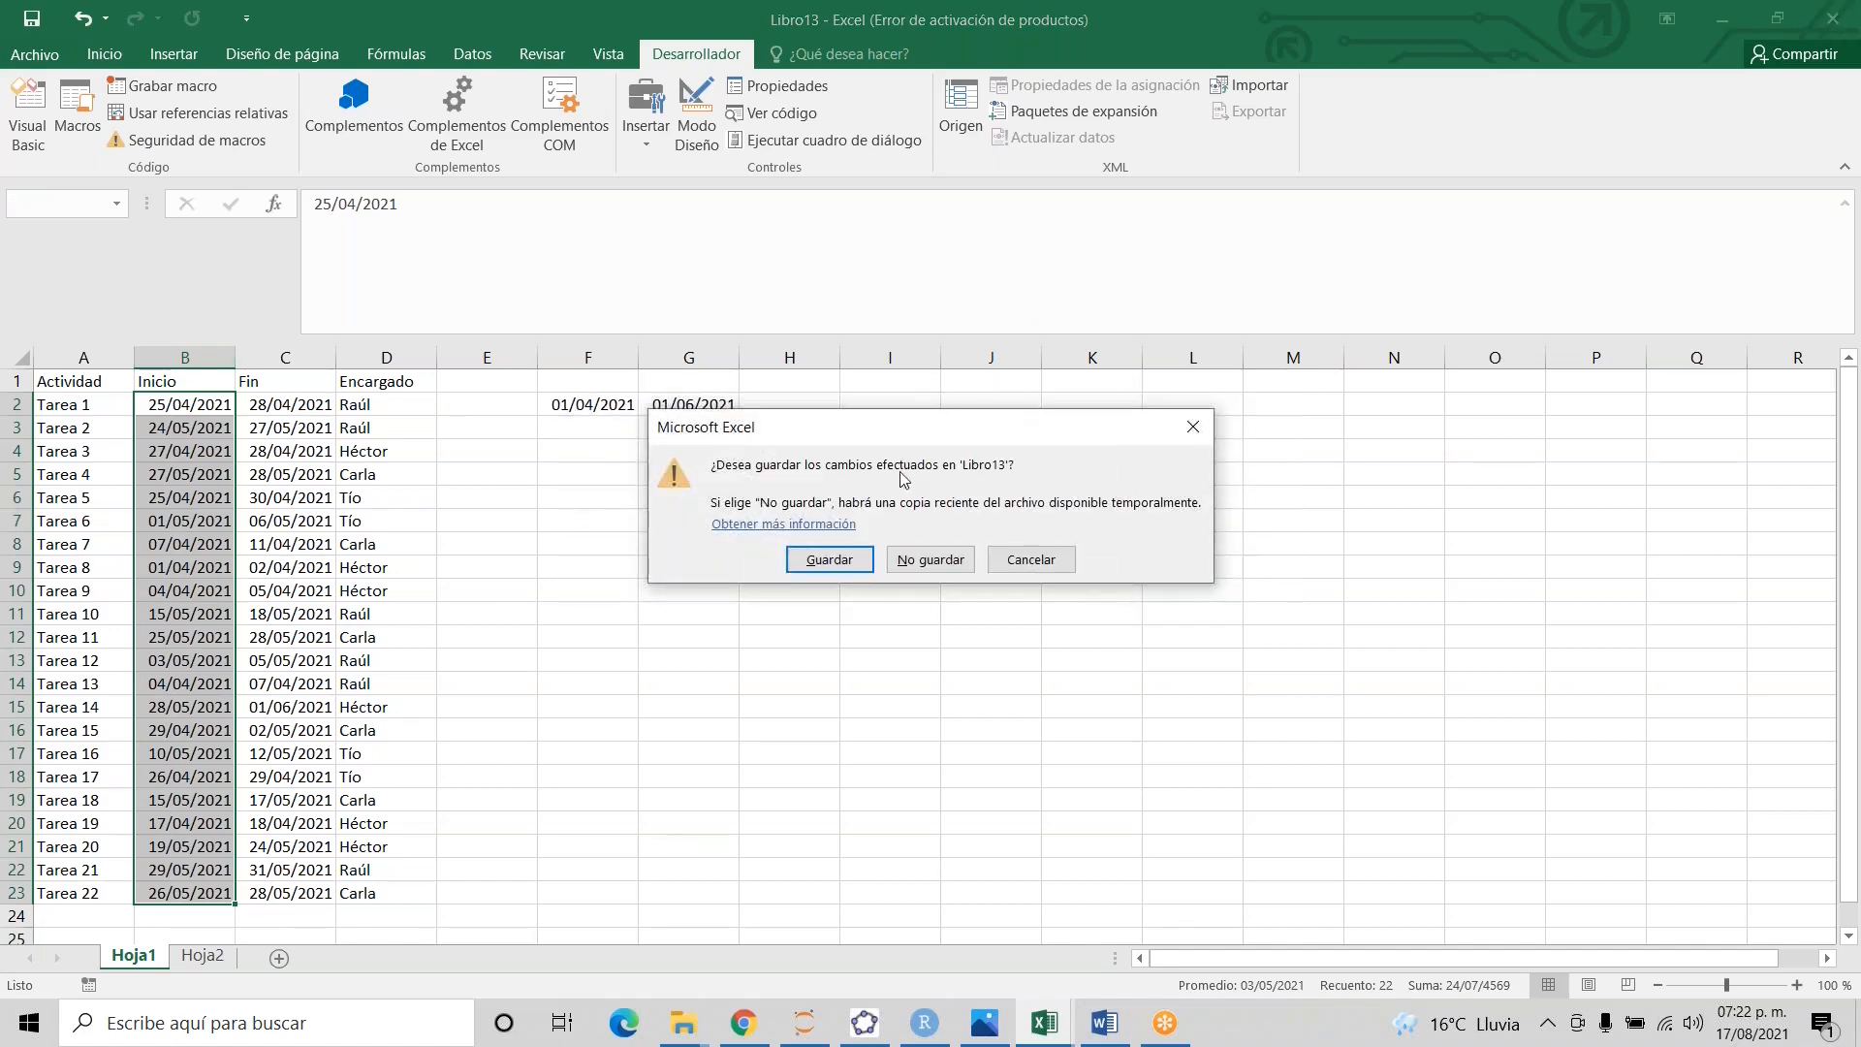
left_click(836, 561)
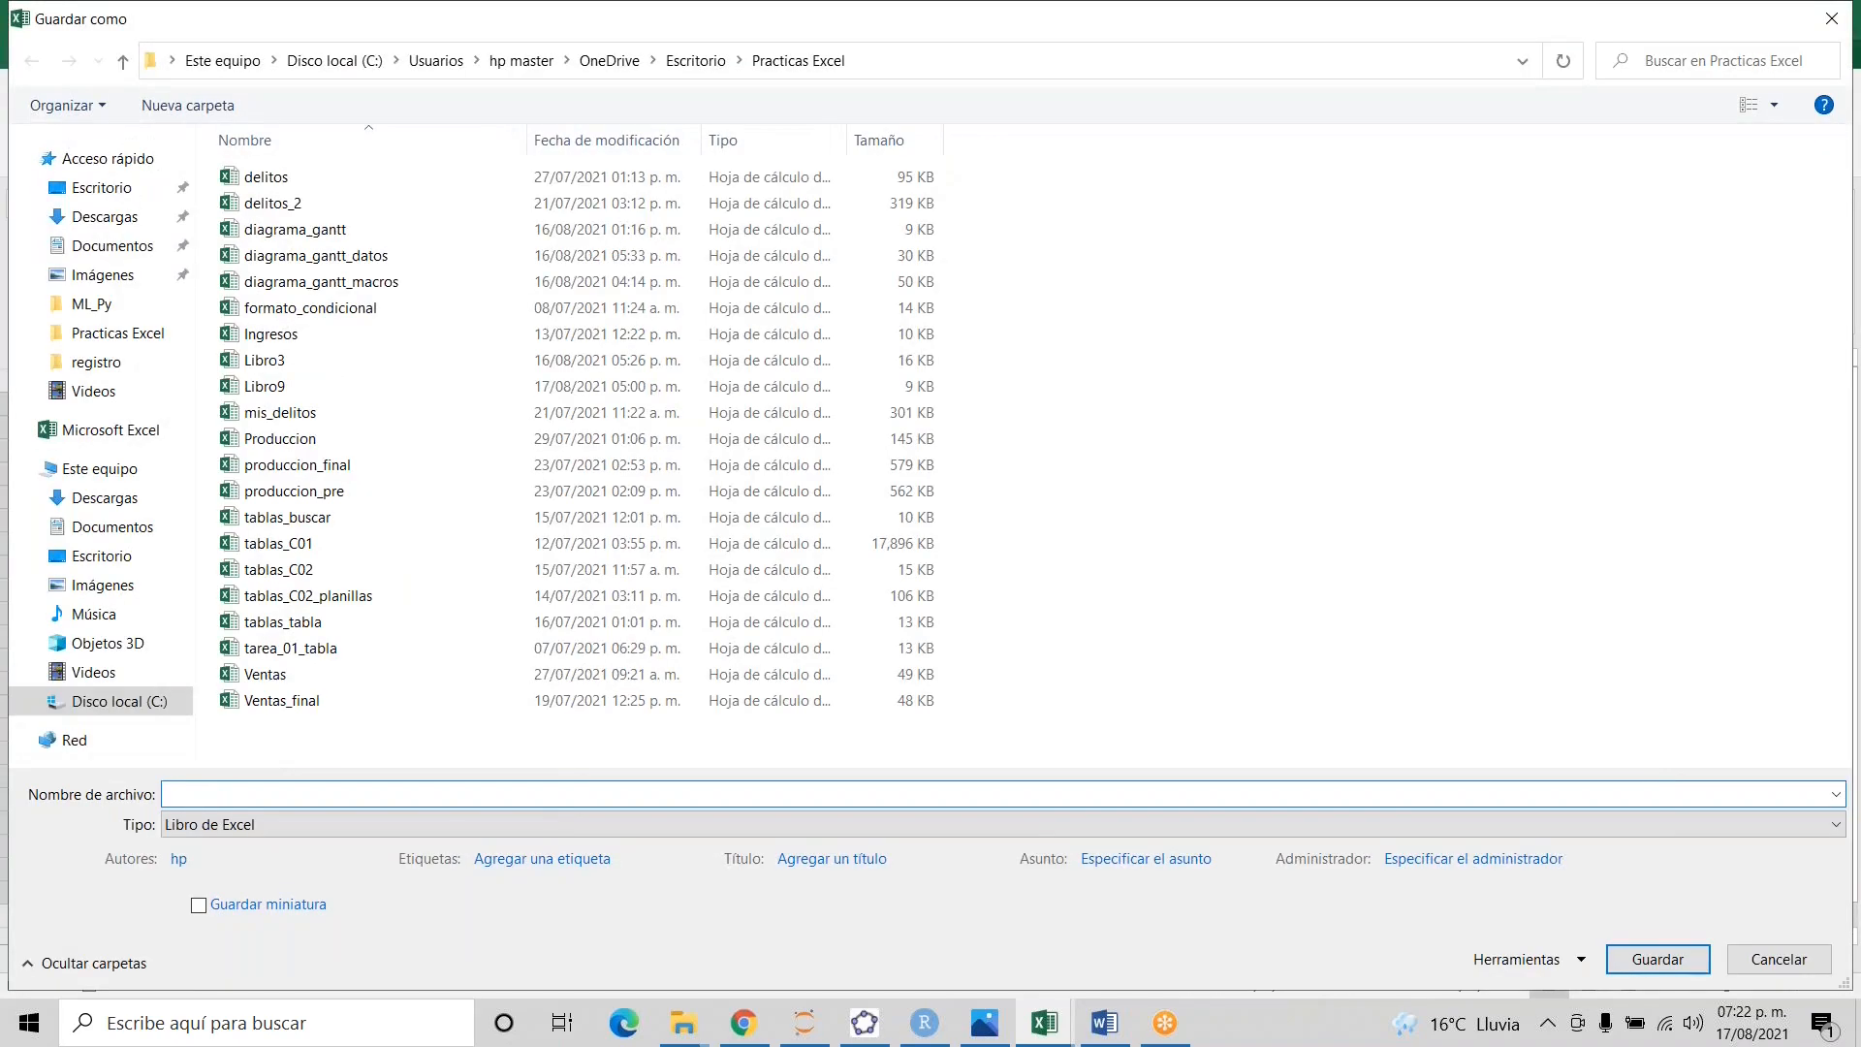
type("pr")
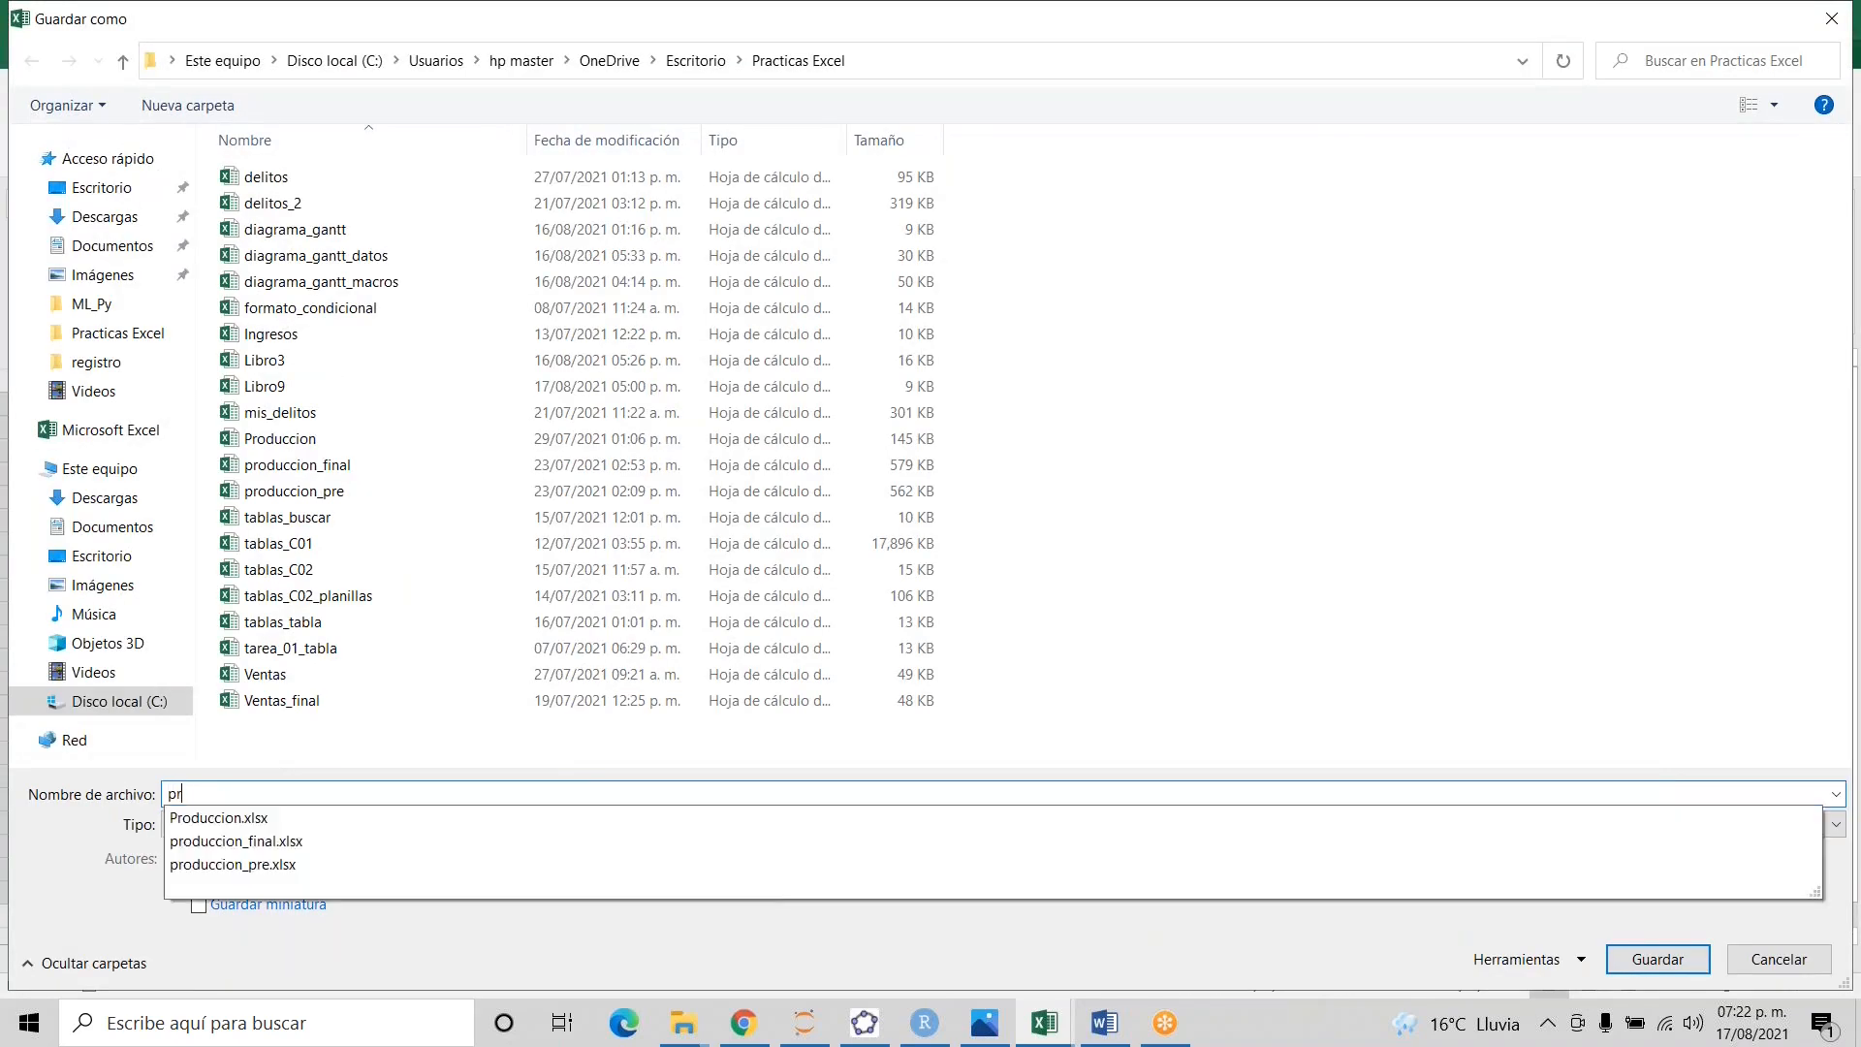
type("ueba_gant")
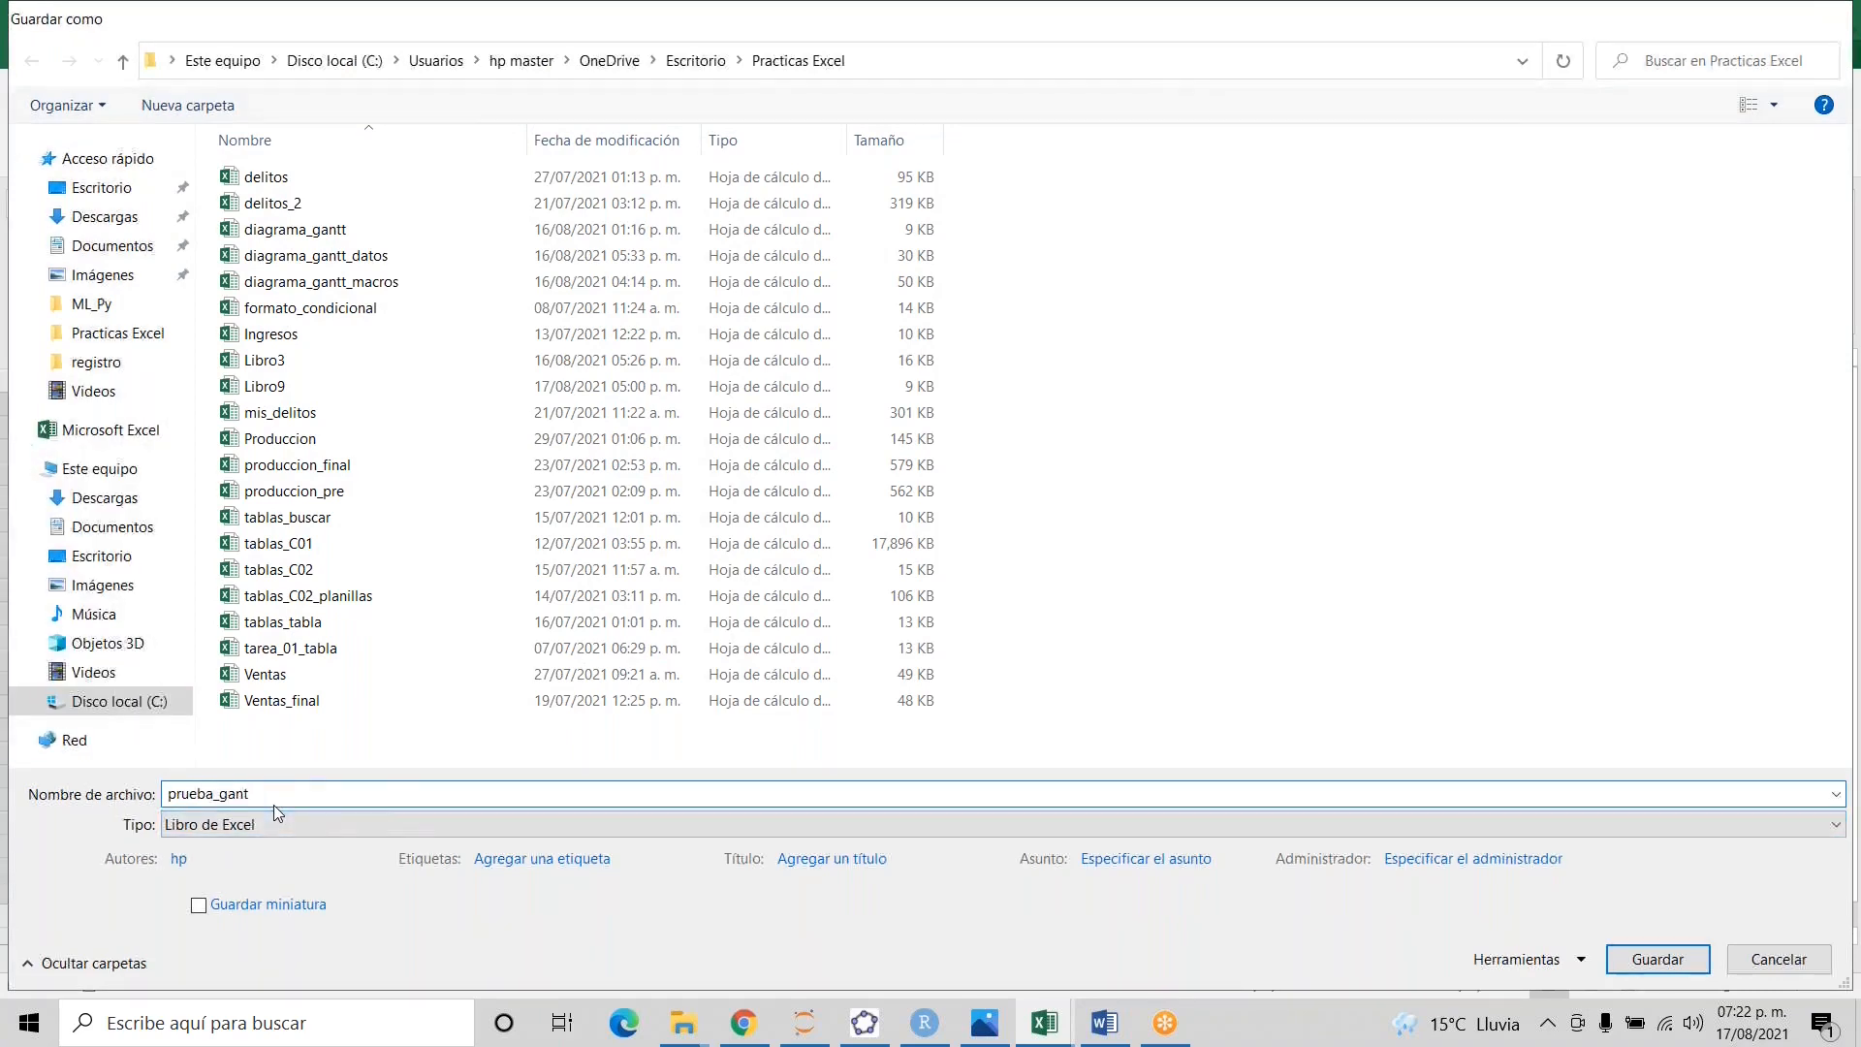
key("Return")
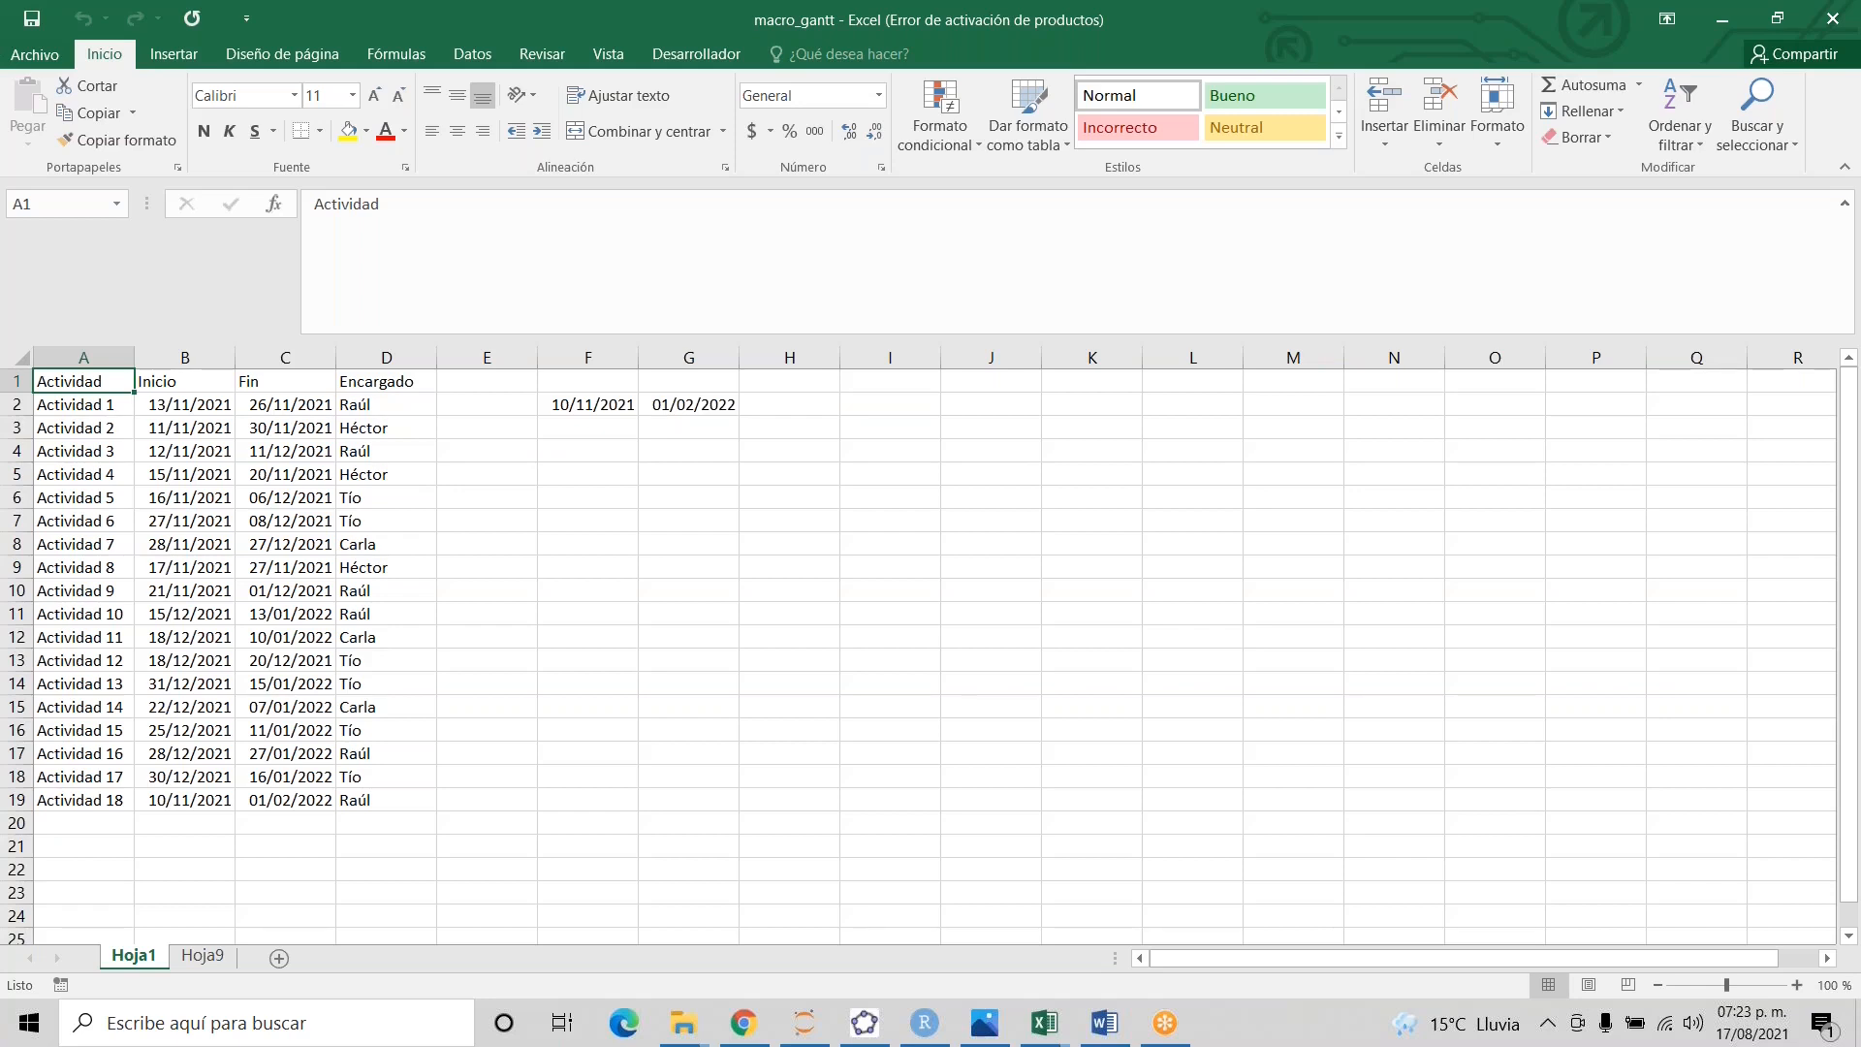
- Shrink the formula bar of the macro_gantt workbook to a single line
left_click(936, 332)
left_click_drag(923, 332, 923, 220)
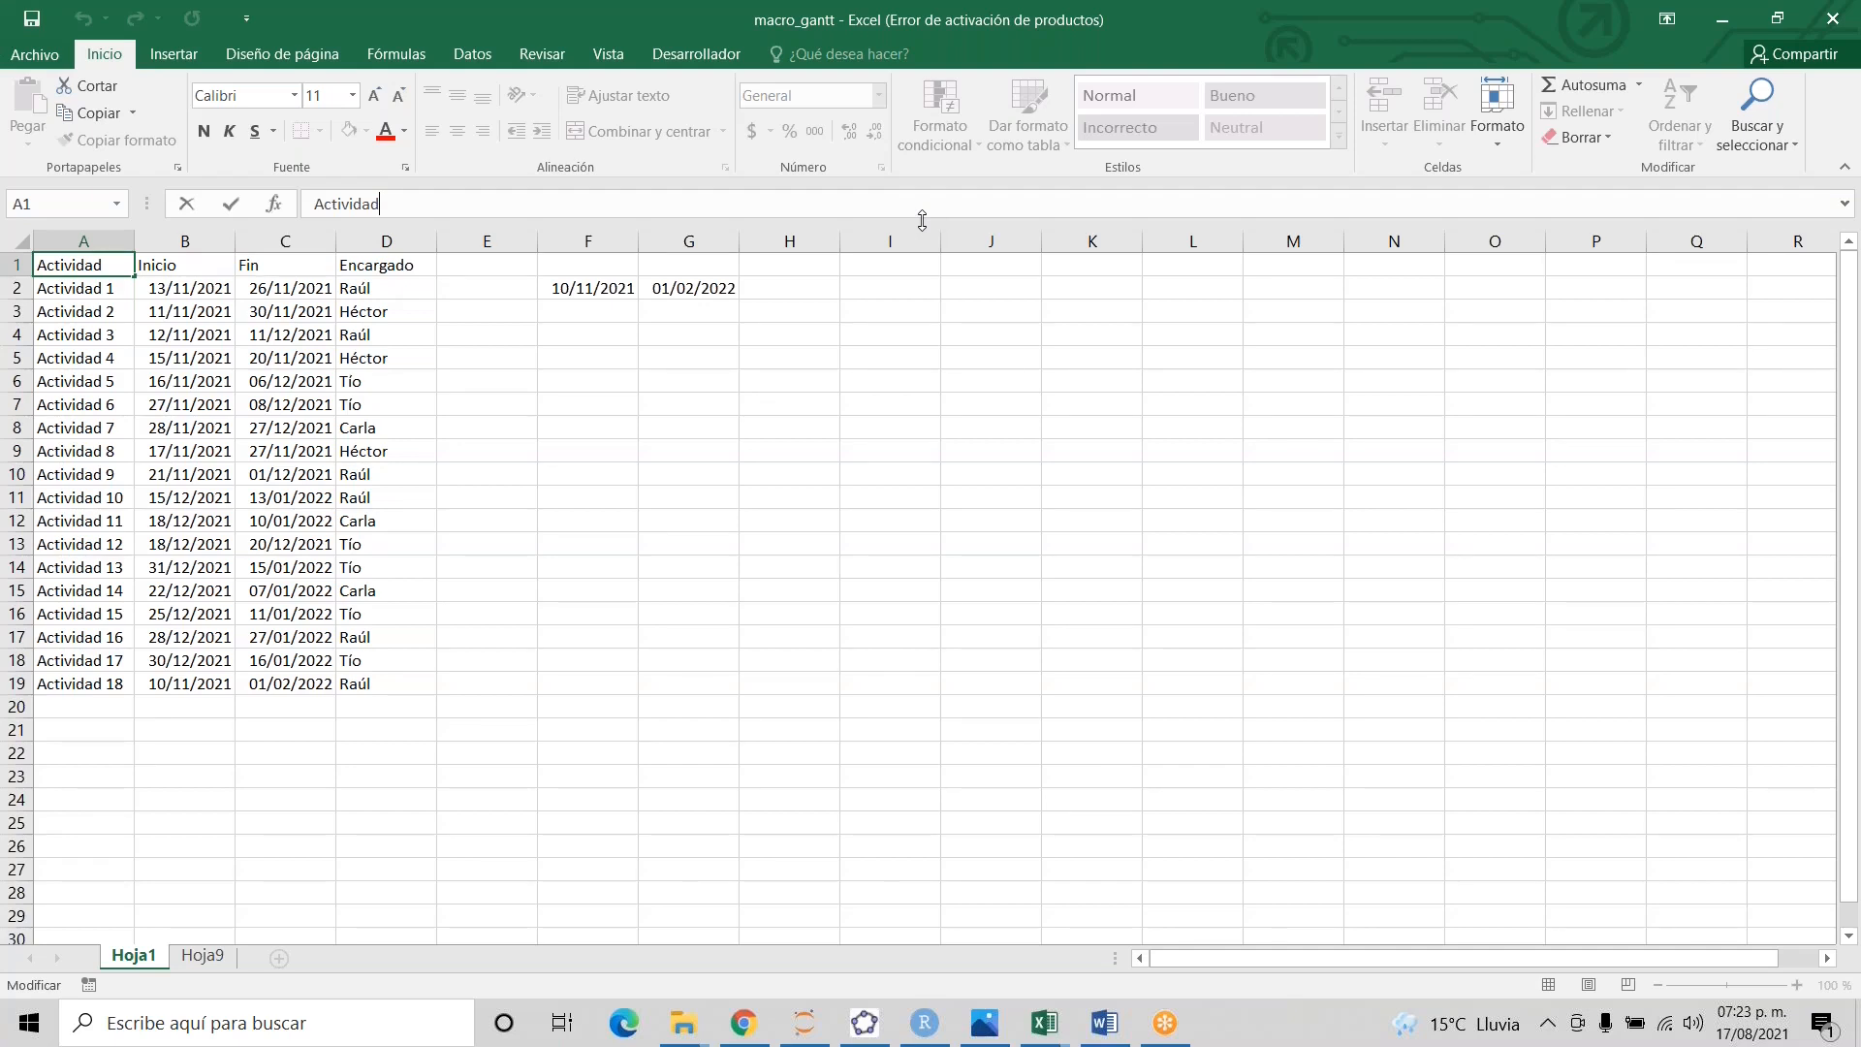
- Switch to the image viewer window showing the Scidata logo
key("alt+Tab")
key("alt+Tab")
key("alt+Tab")
key("alt+Left")
key("alt+Left")
key("alt+Down")
key("alt+Down")
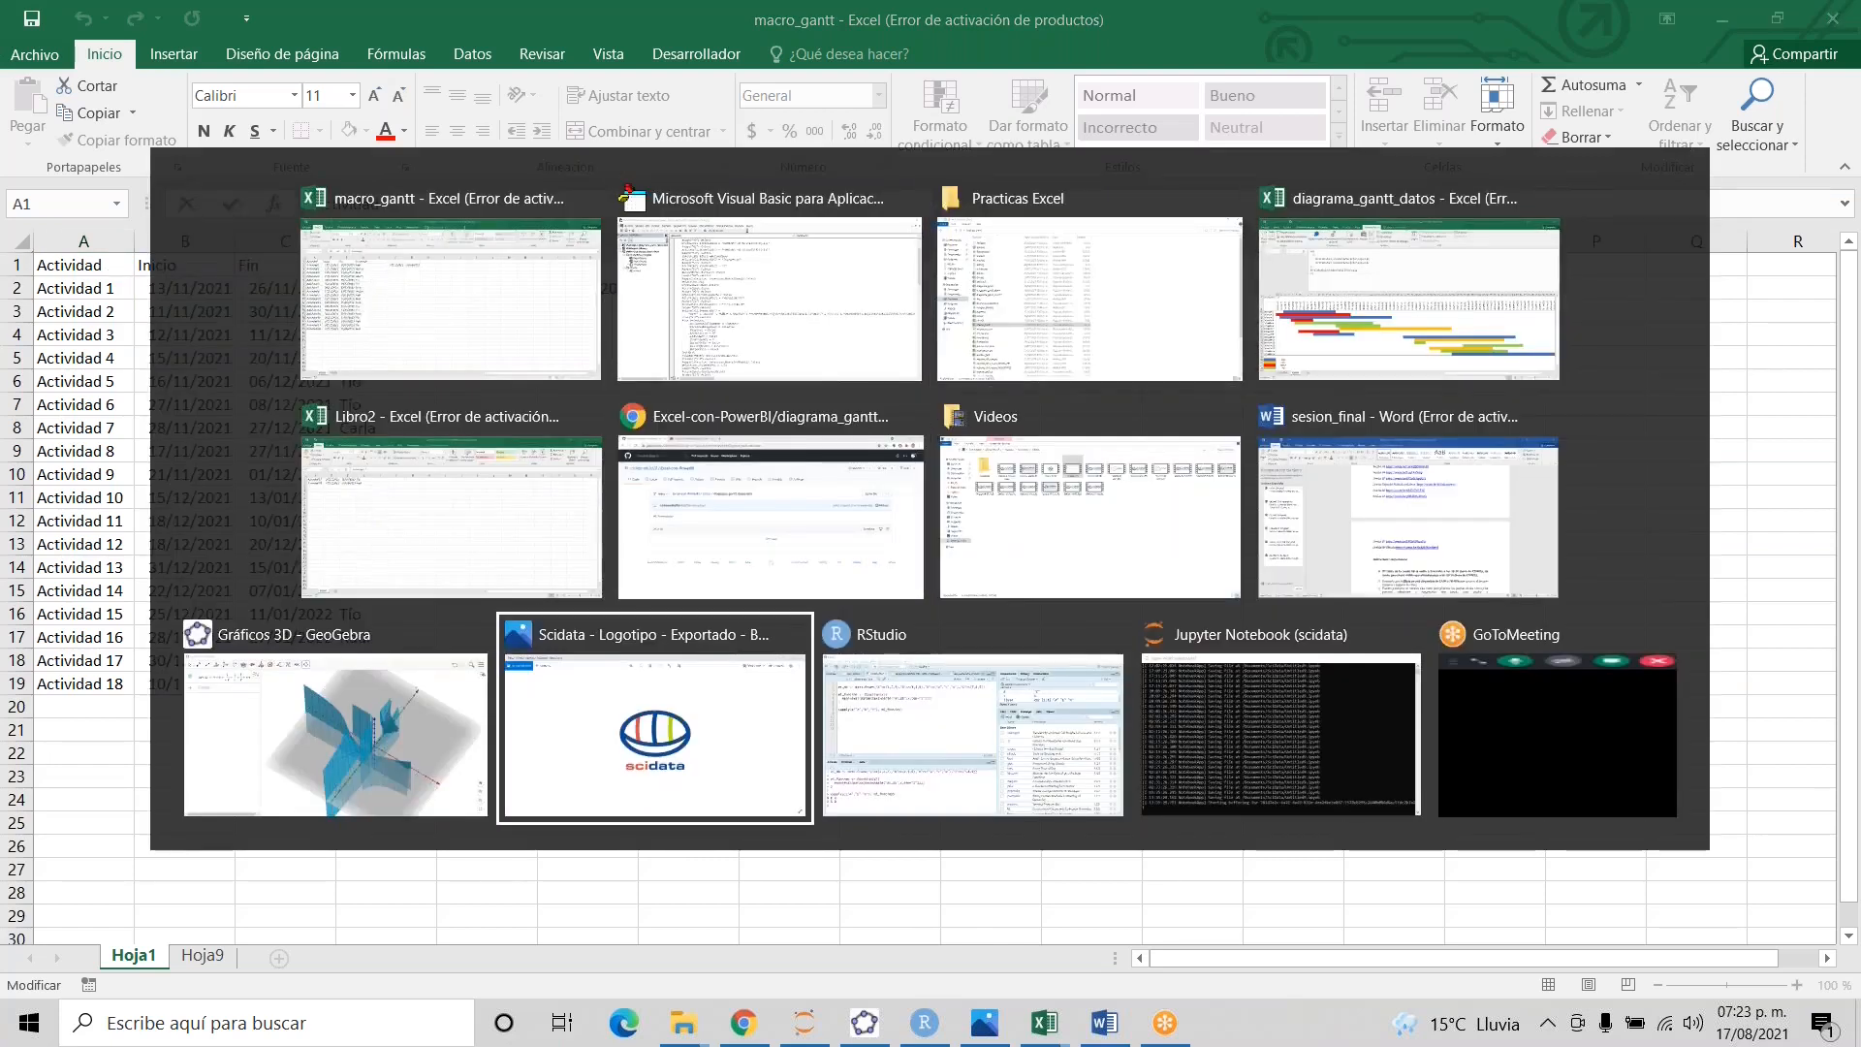